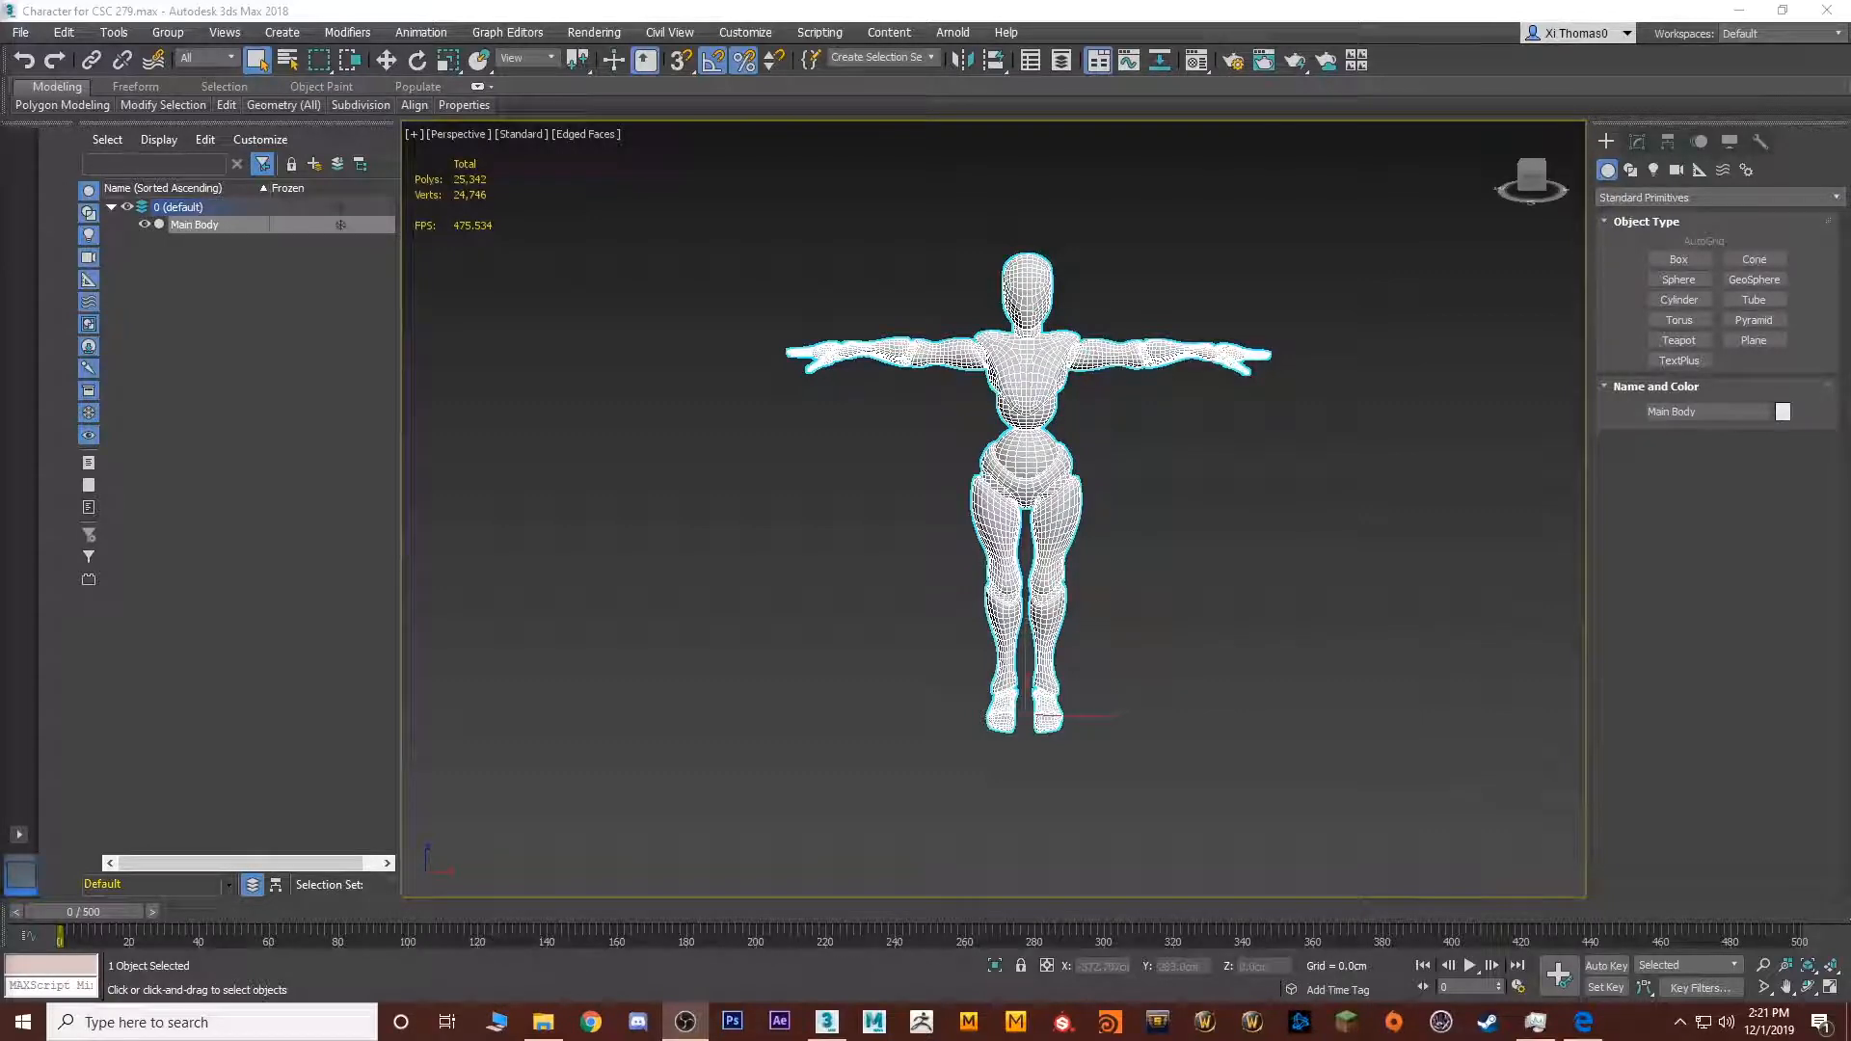
Examine the whole character body mesh from several angles, from the head and arms down to the legs
{"action": "middle_click_drag", "start_coordinate": [932, 441], "coordinate": [1003, 482]}
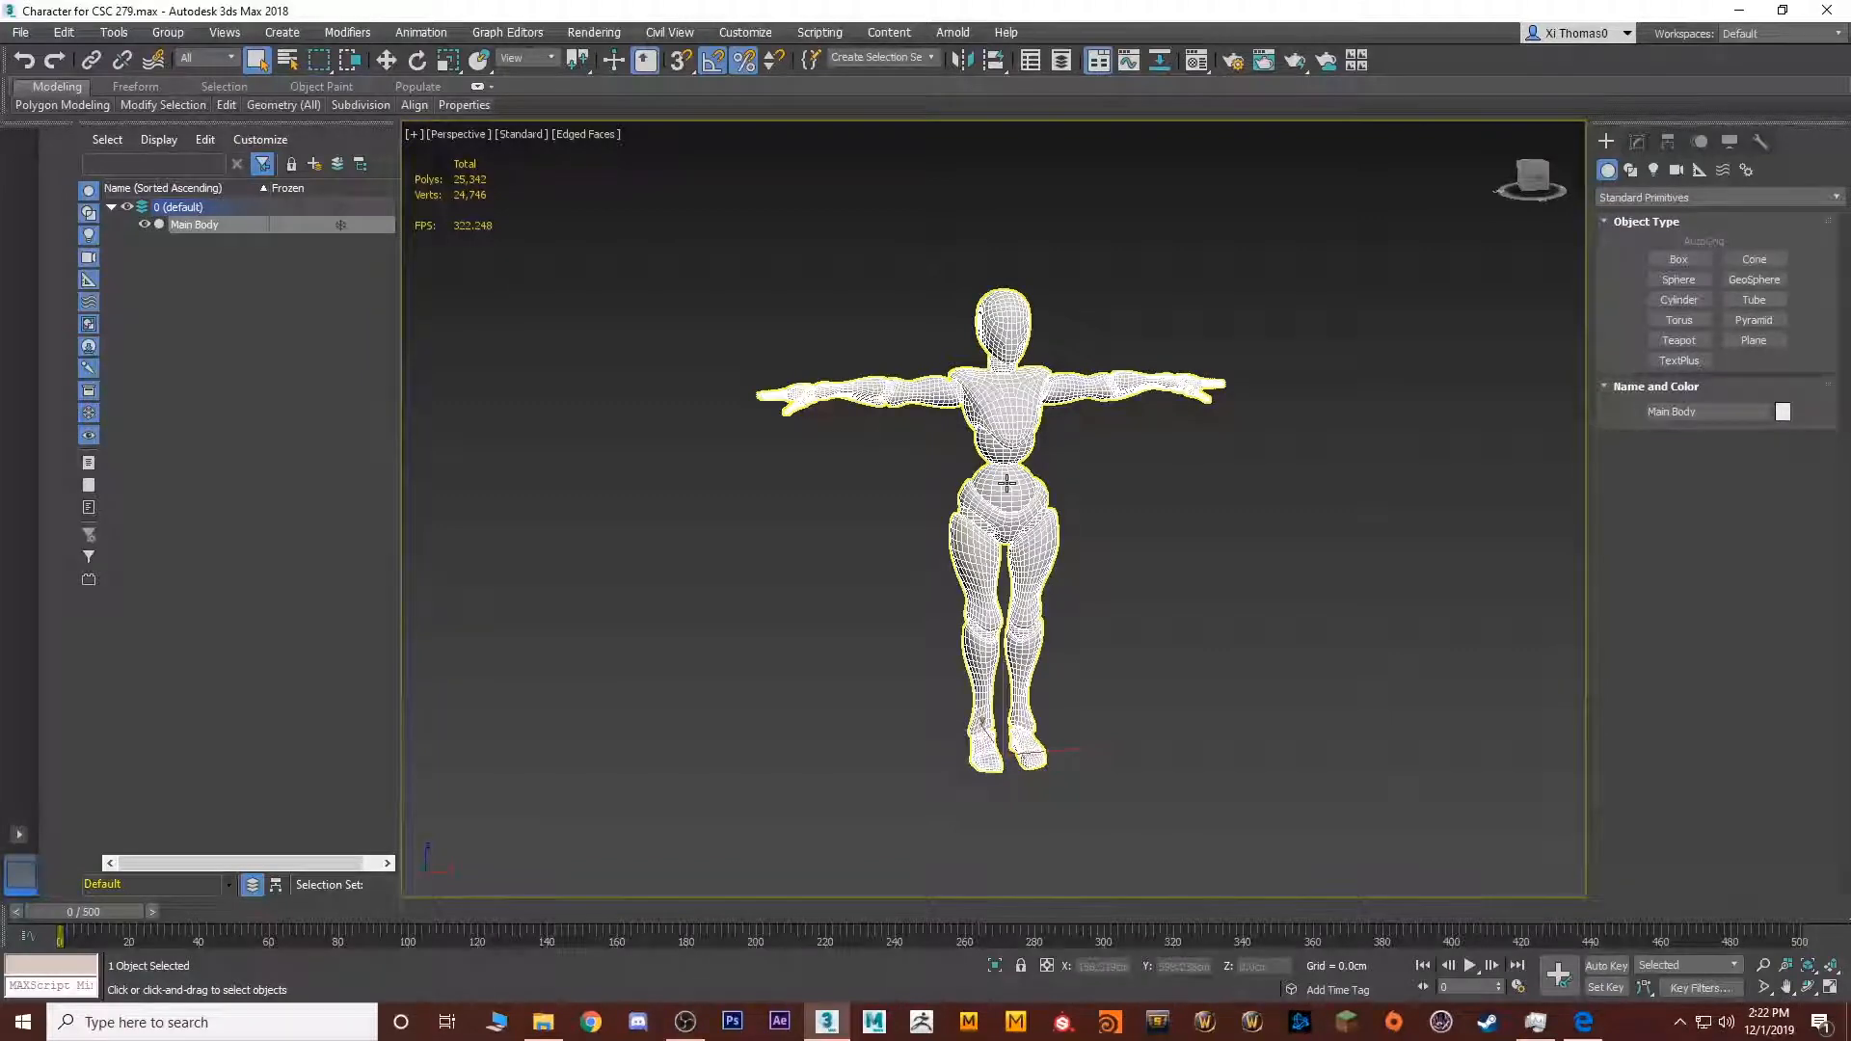
{"action": "middle_click_drag", "start_coordinate": [1161, 508], "coordinate": [969, 451]}
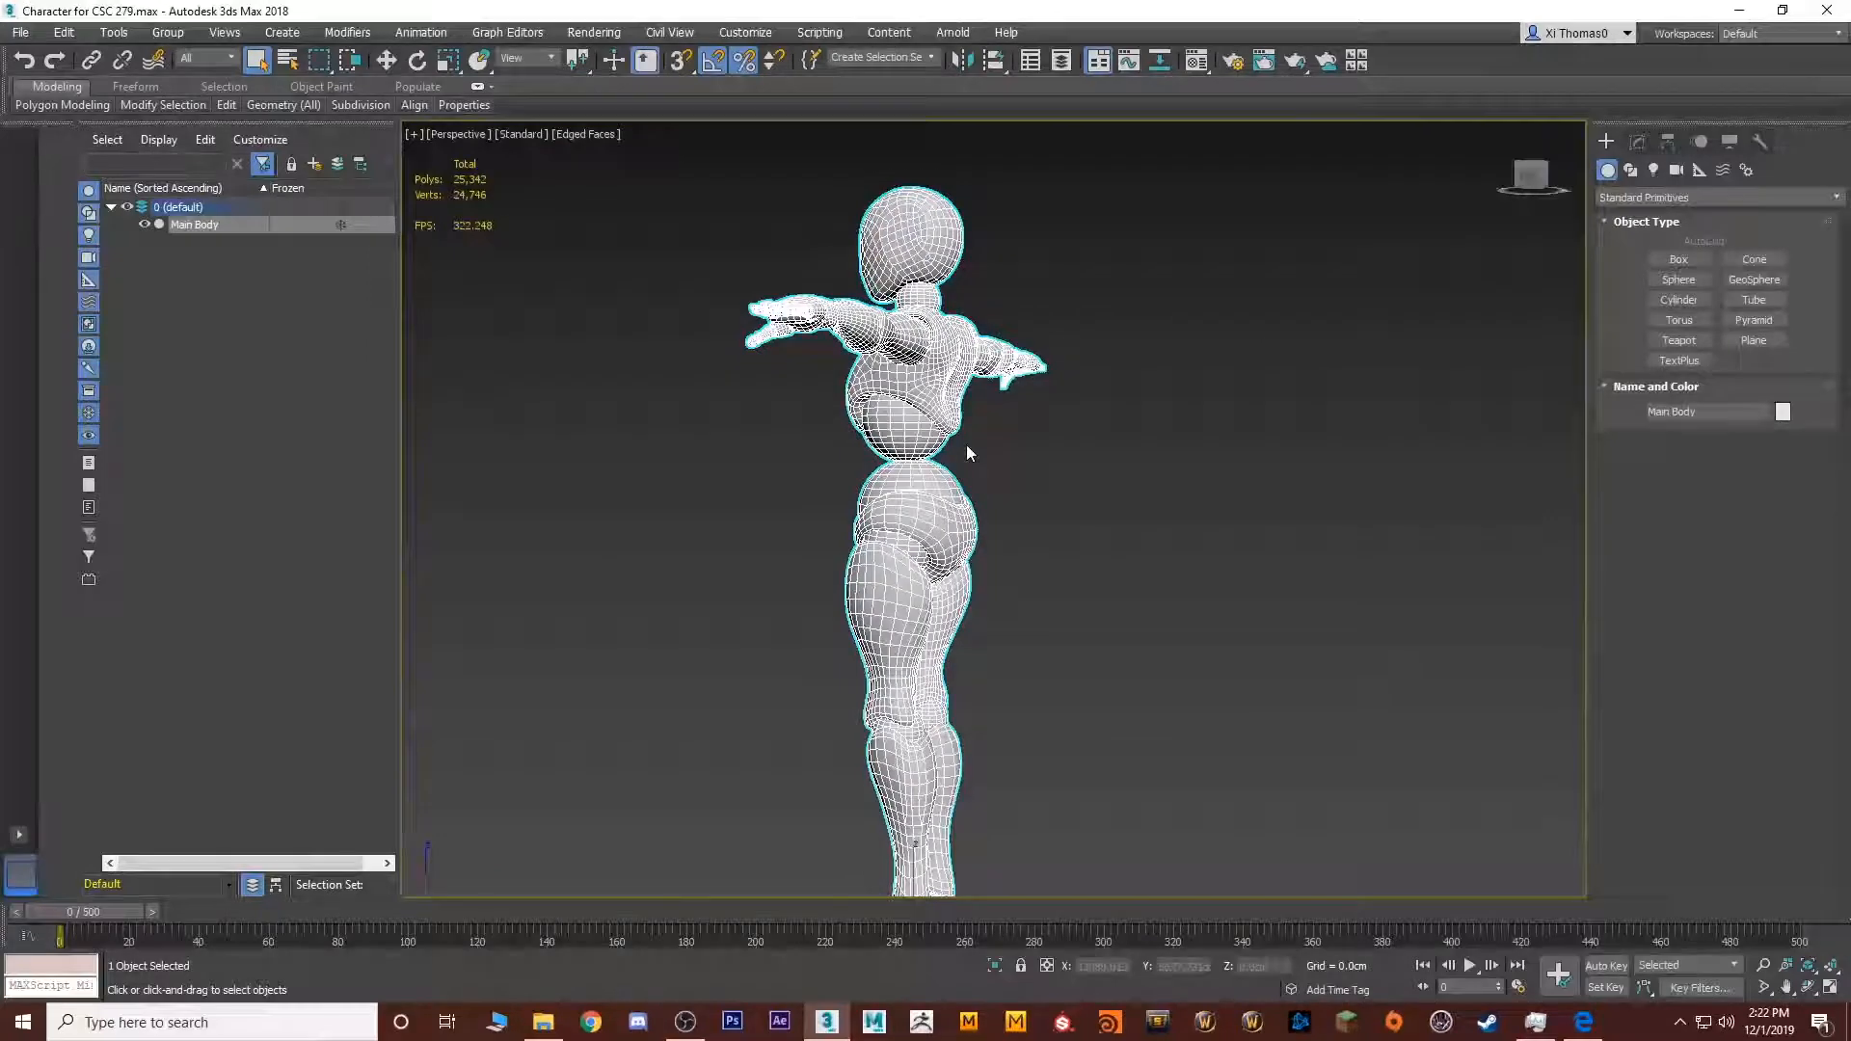
{"action": "middle_click_drag", "start_coordinate": [923, 422], "coordinate": [972, 459], "text": "alt"}
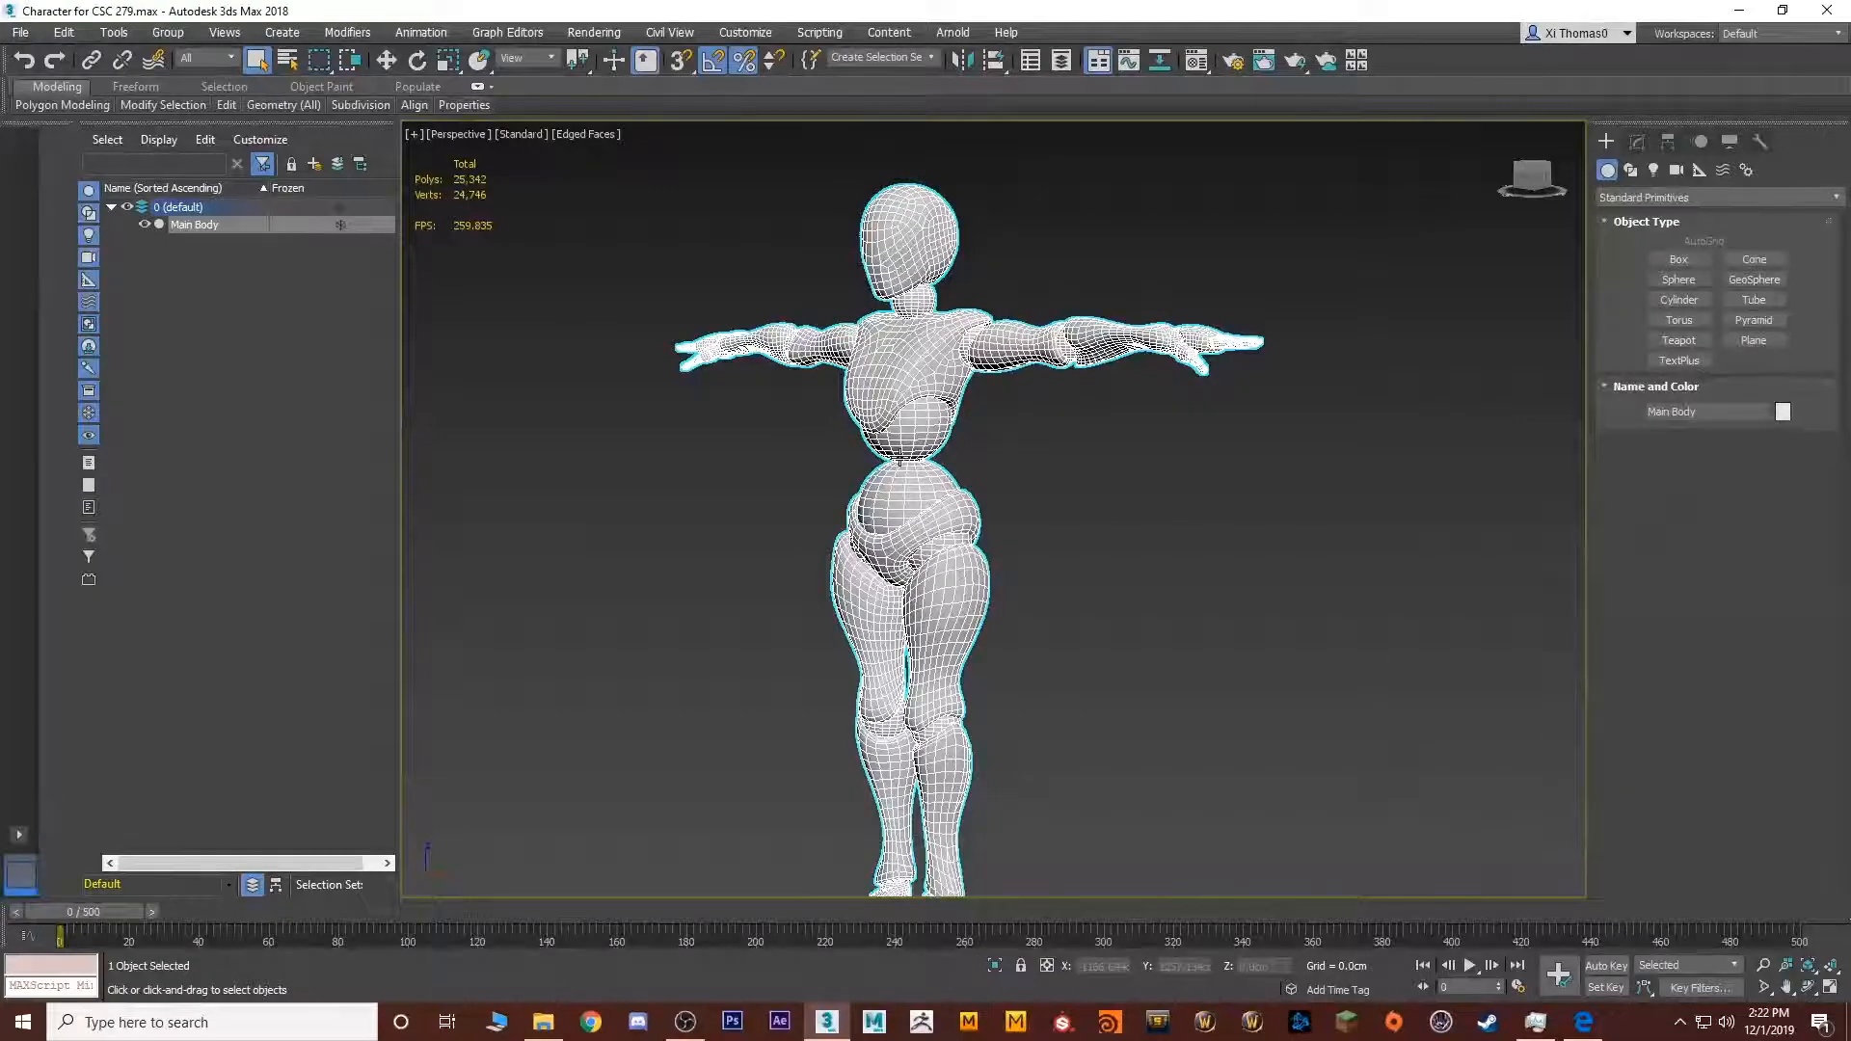
{"action": "scroll", "coordinate": [989, 323], "scroll_direction": "up", "scroll_amount": 5}
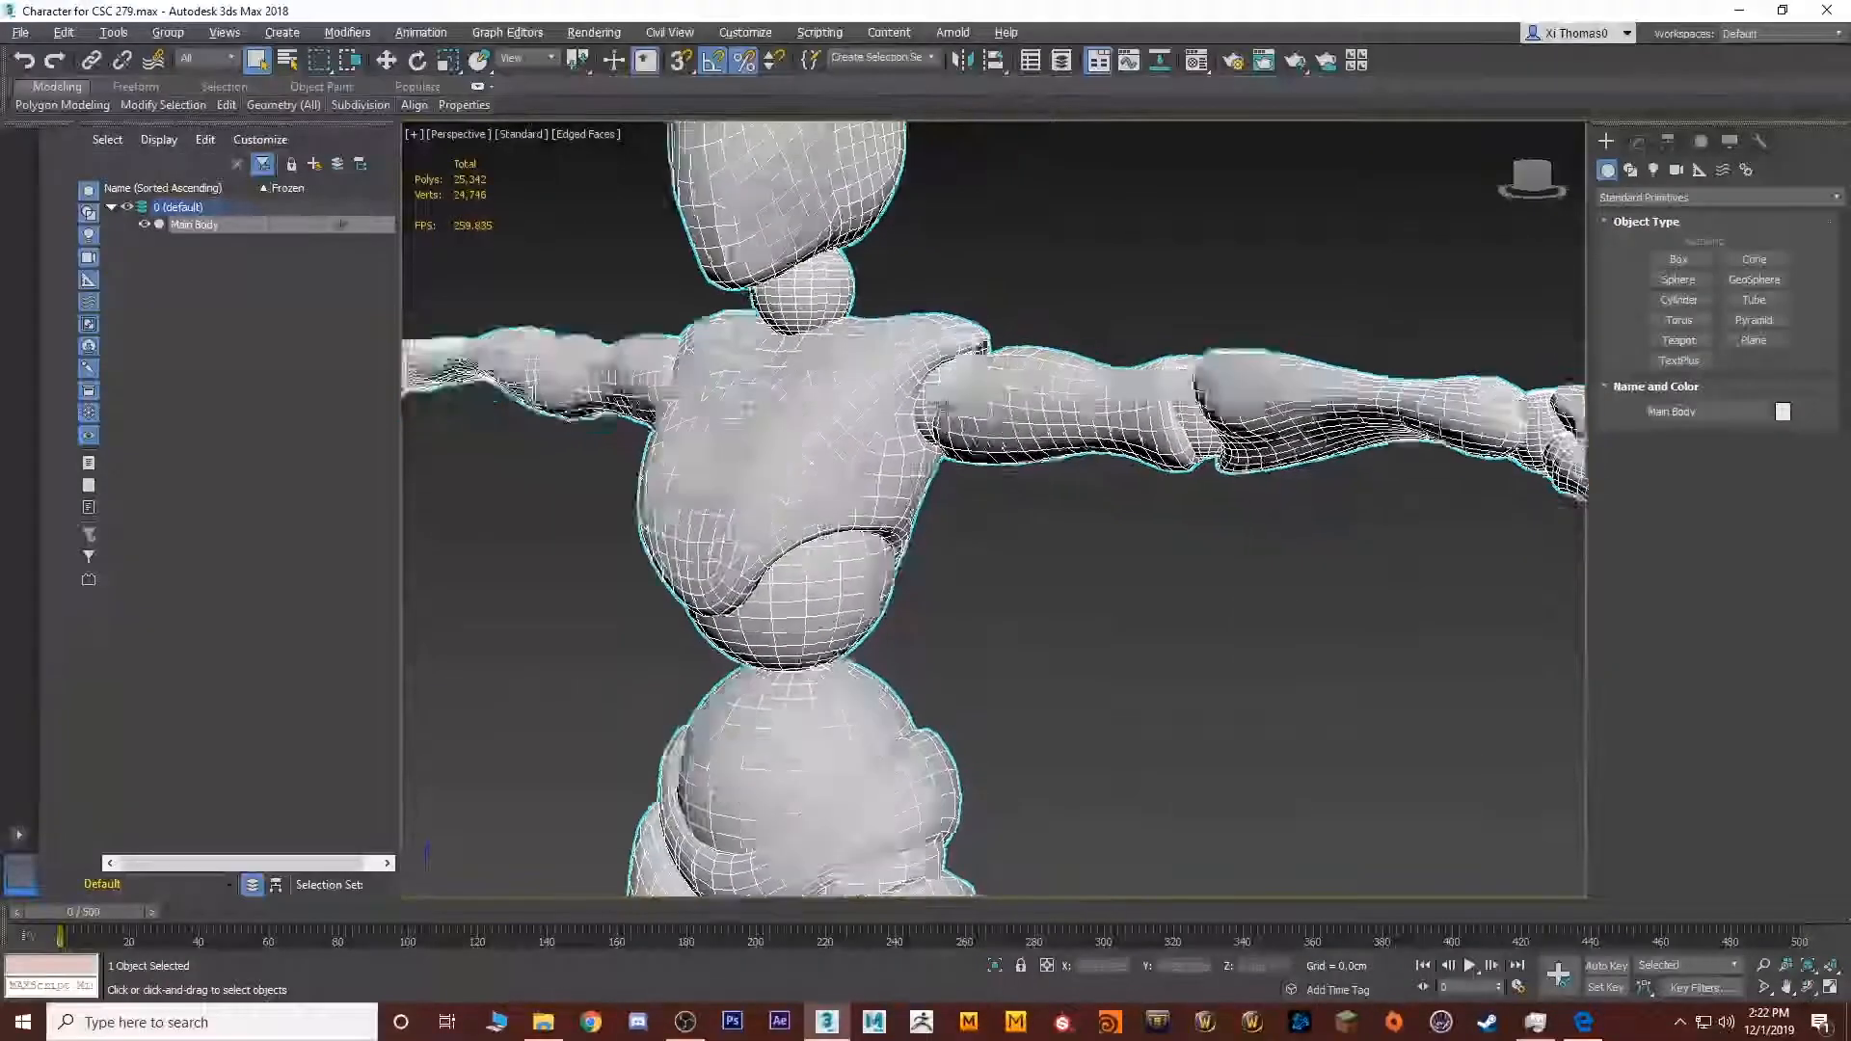
{"action": "scroll", "coordinate": [1224, 405], "scroll_direction": "down", "scroll_amount": 2}
{"action": "middle_click_drag", "start_coordinate": [1211, 422], "coordinate": [999, 314]}
{"action": "scroll", "coordinate": [964, 333], "scroll_direction": "up", "scroll_amount": 3}
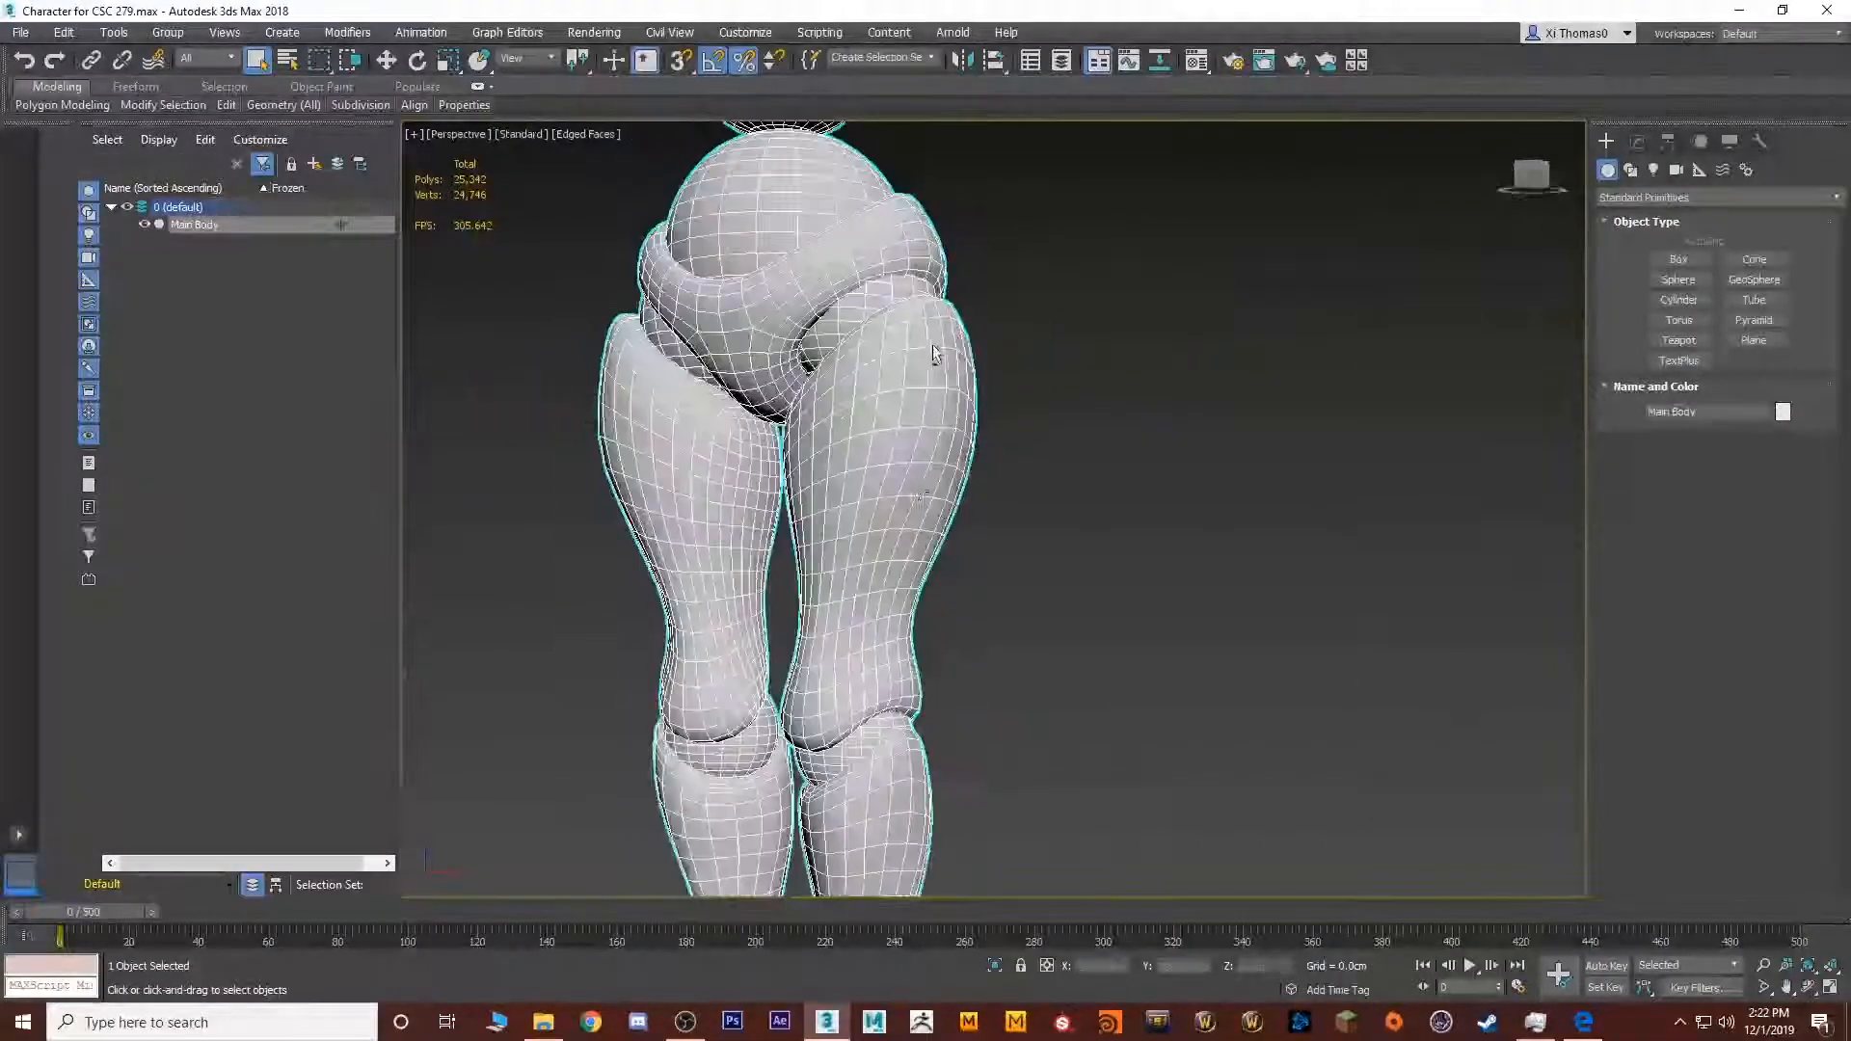
{"action": "scroll", "coordinate": [934, 354], "scroll_direction": "down", "scroll_amount": 2}
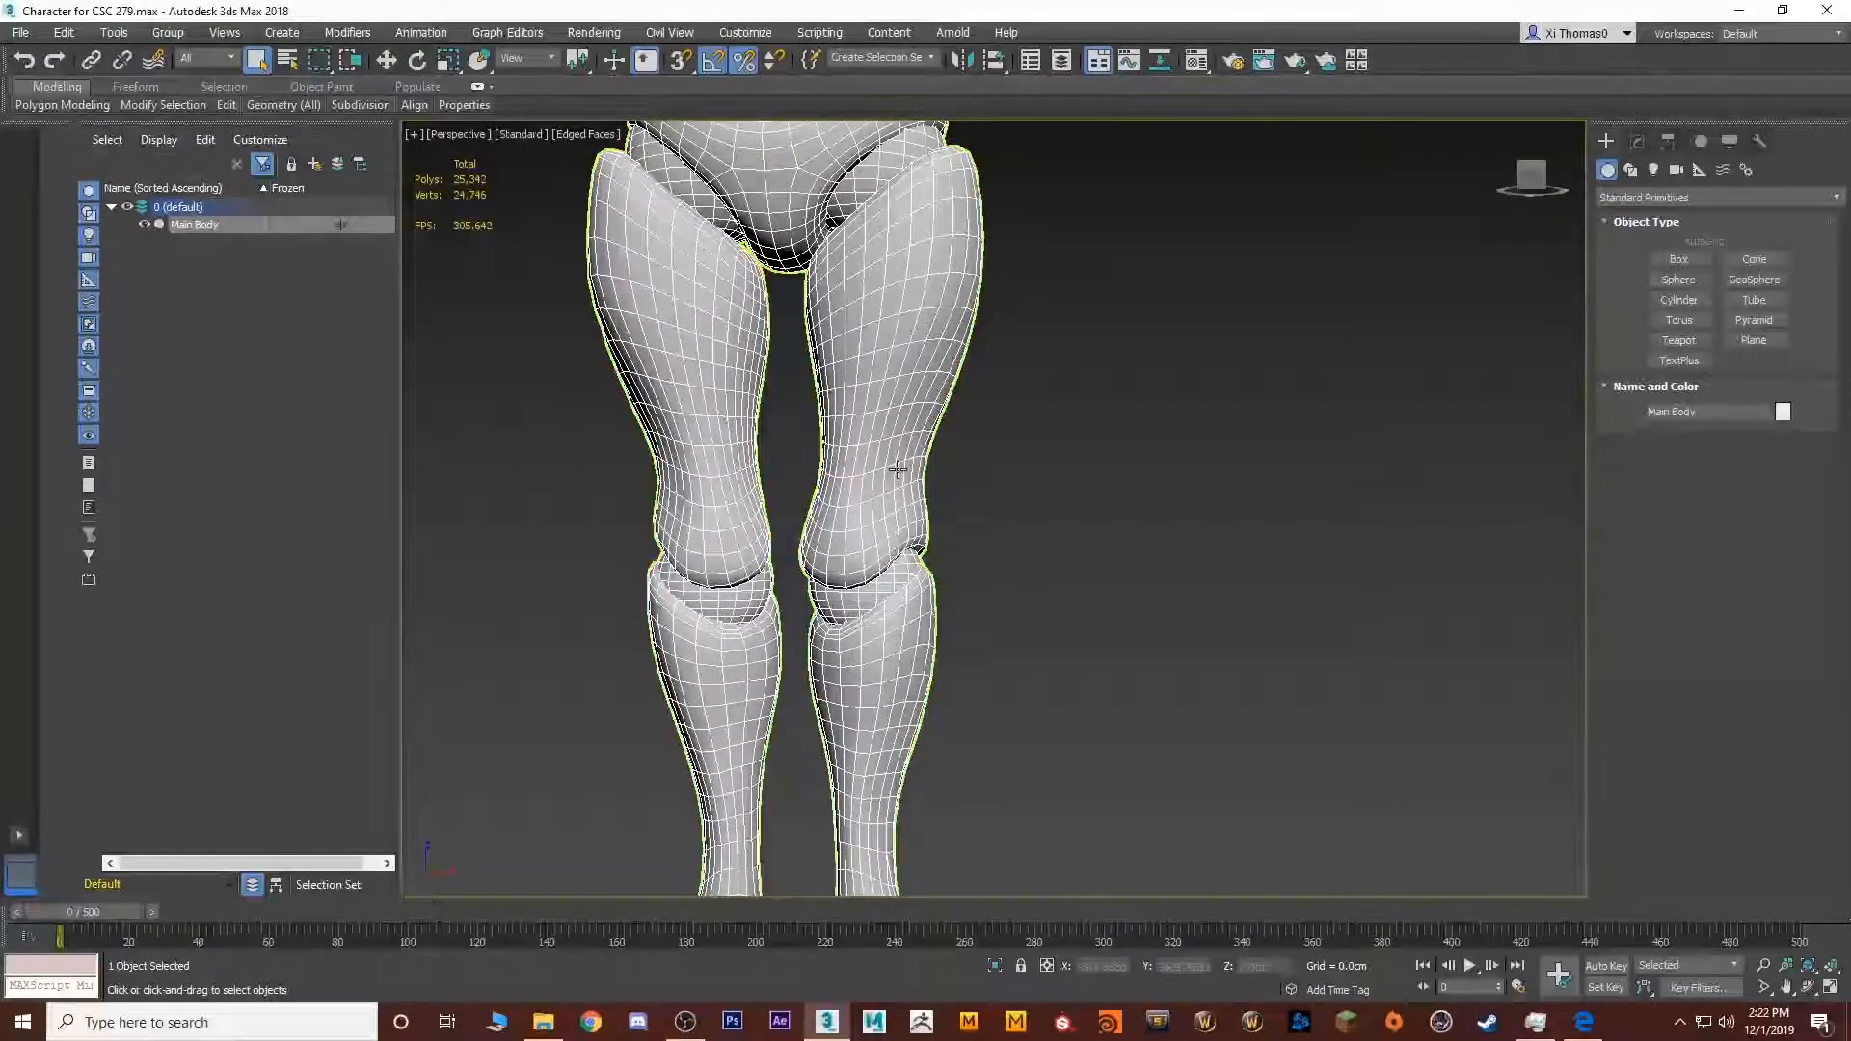
{"action": "scroll", "coordinate": [858, 405], "scroll_direction": "down", "scroll_amount": 5}
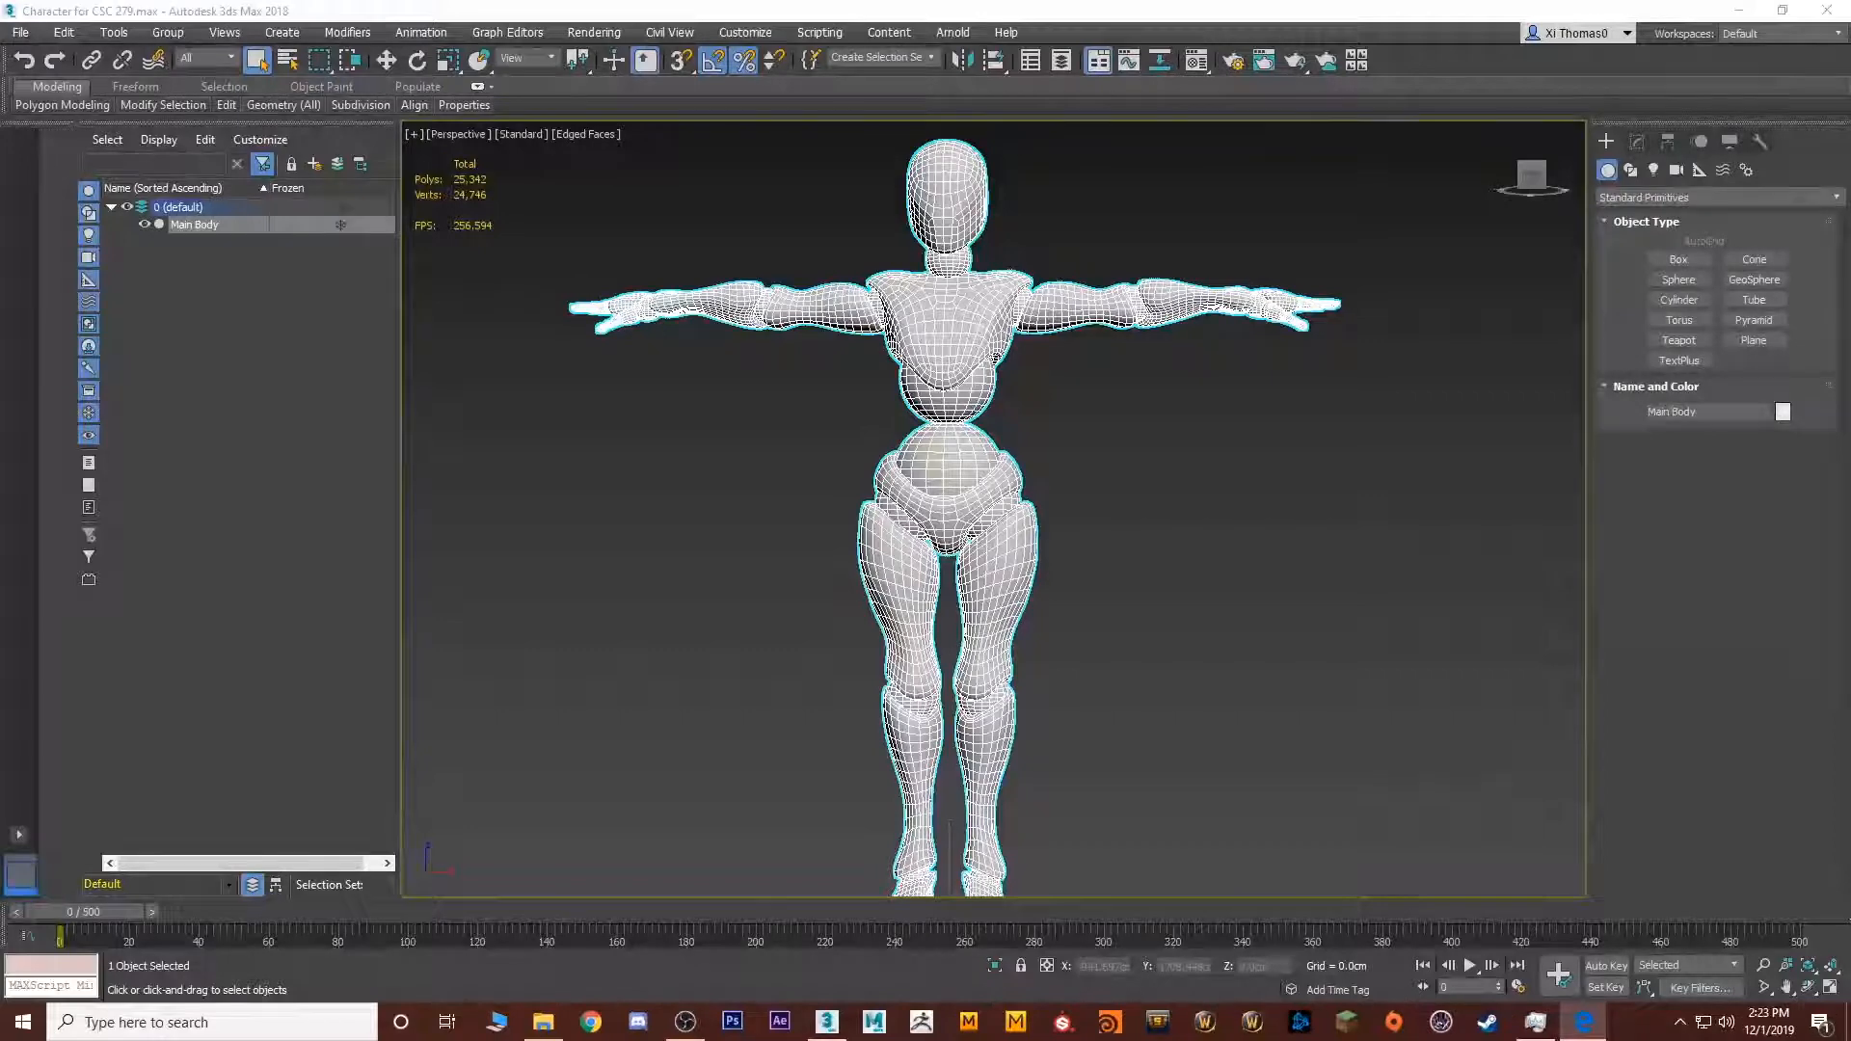
{"action": "left_click", "coordinate": [741, 477]}
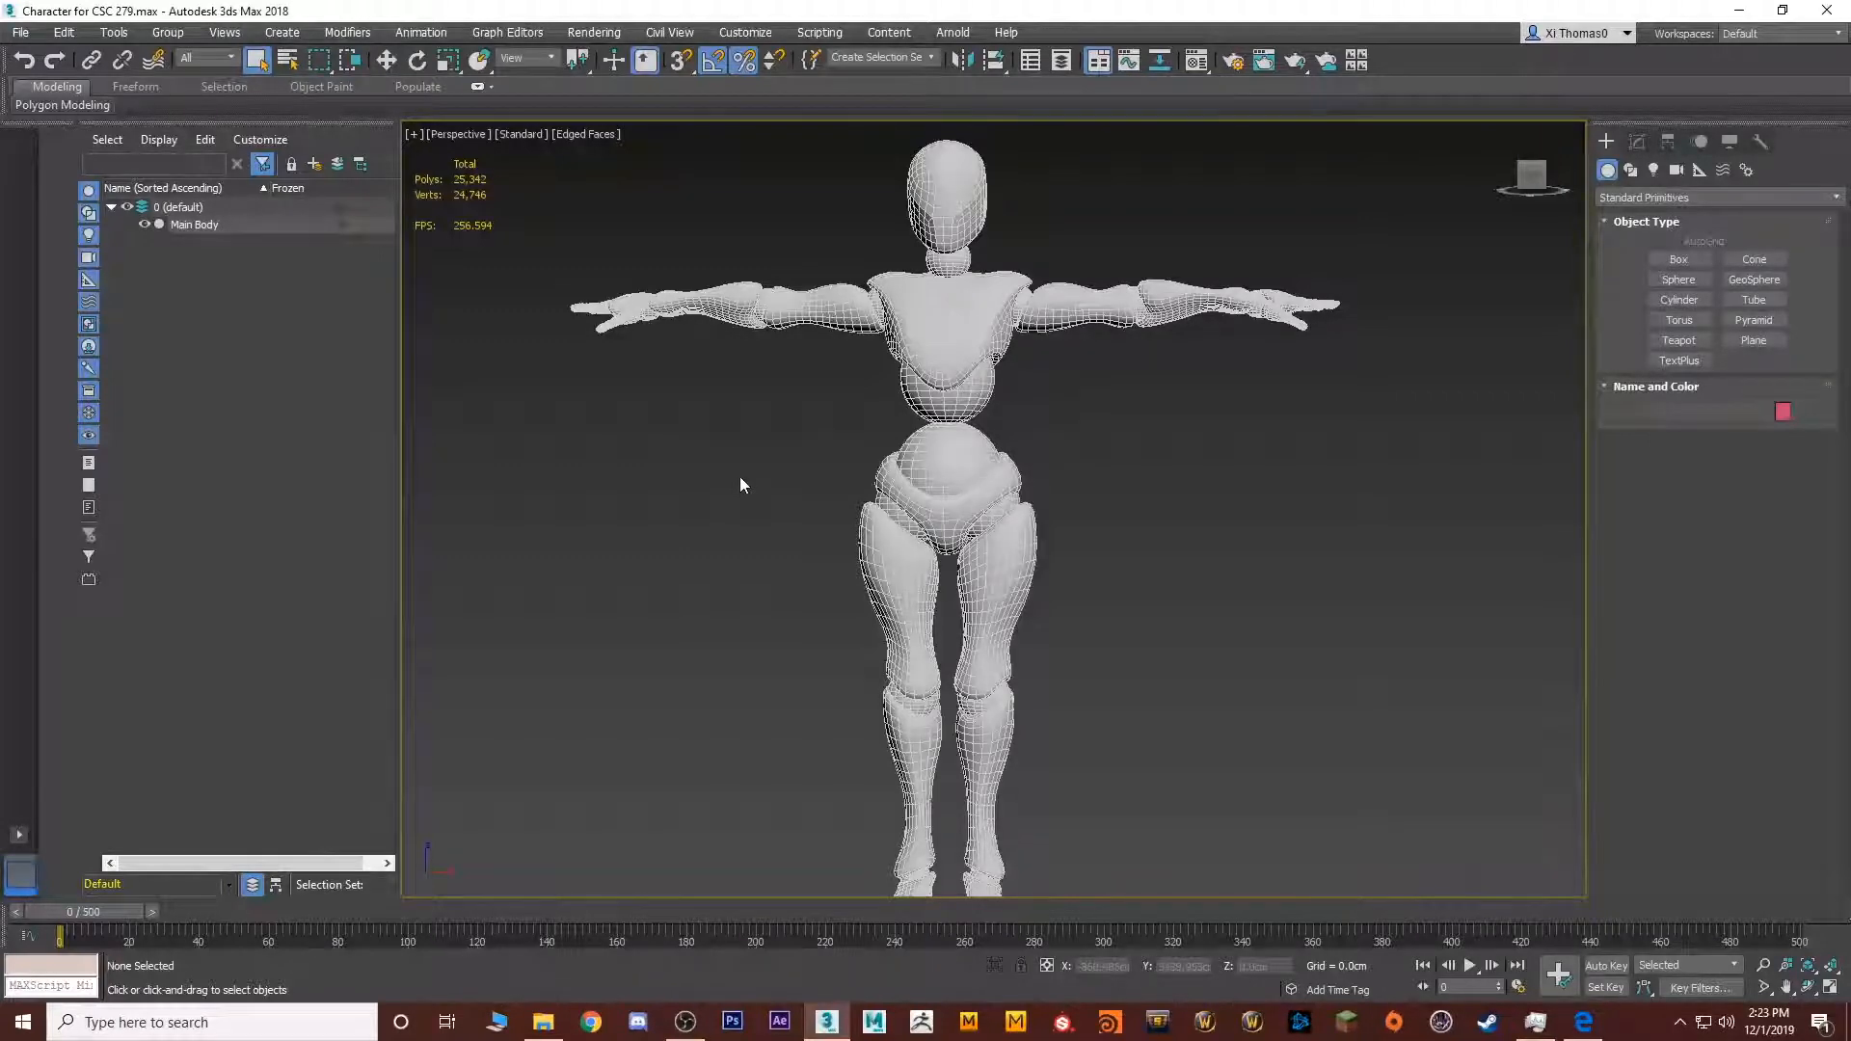
{"action": "middle_click_drag", "start_coordinate": [768, 473], "coordinate": [911, 469]}
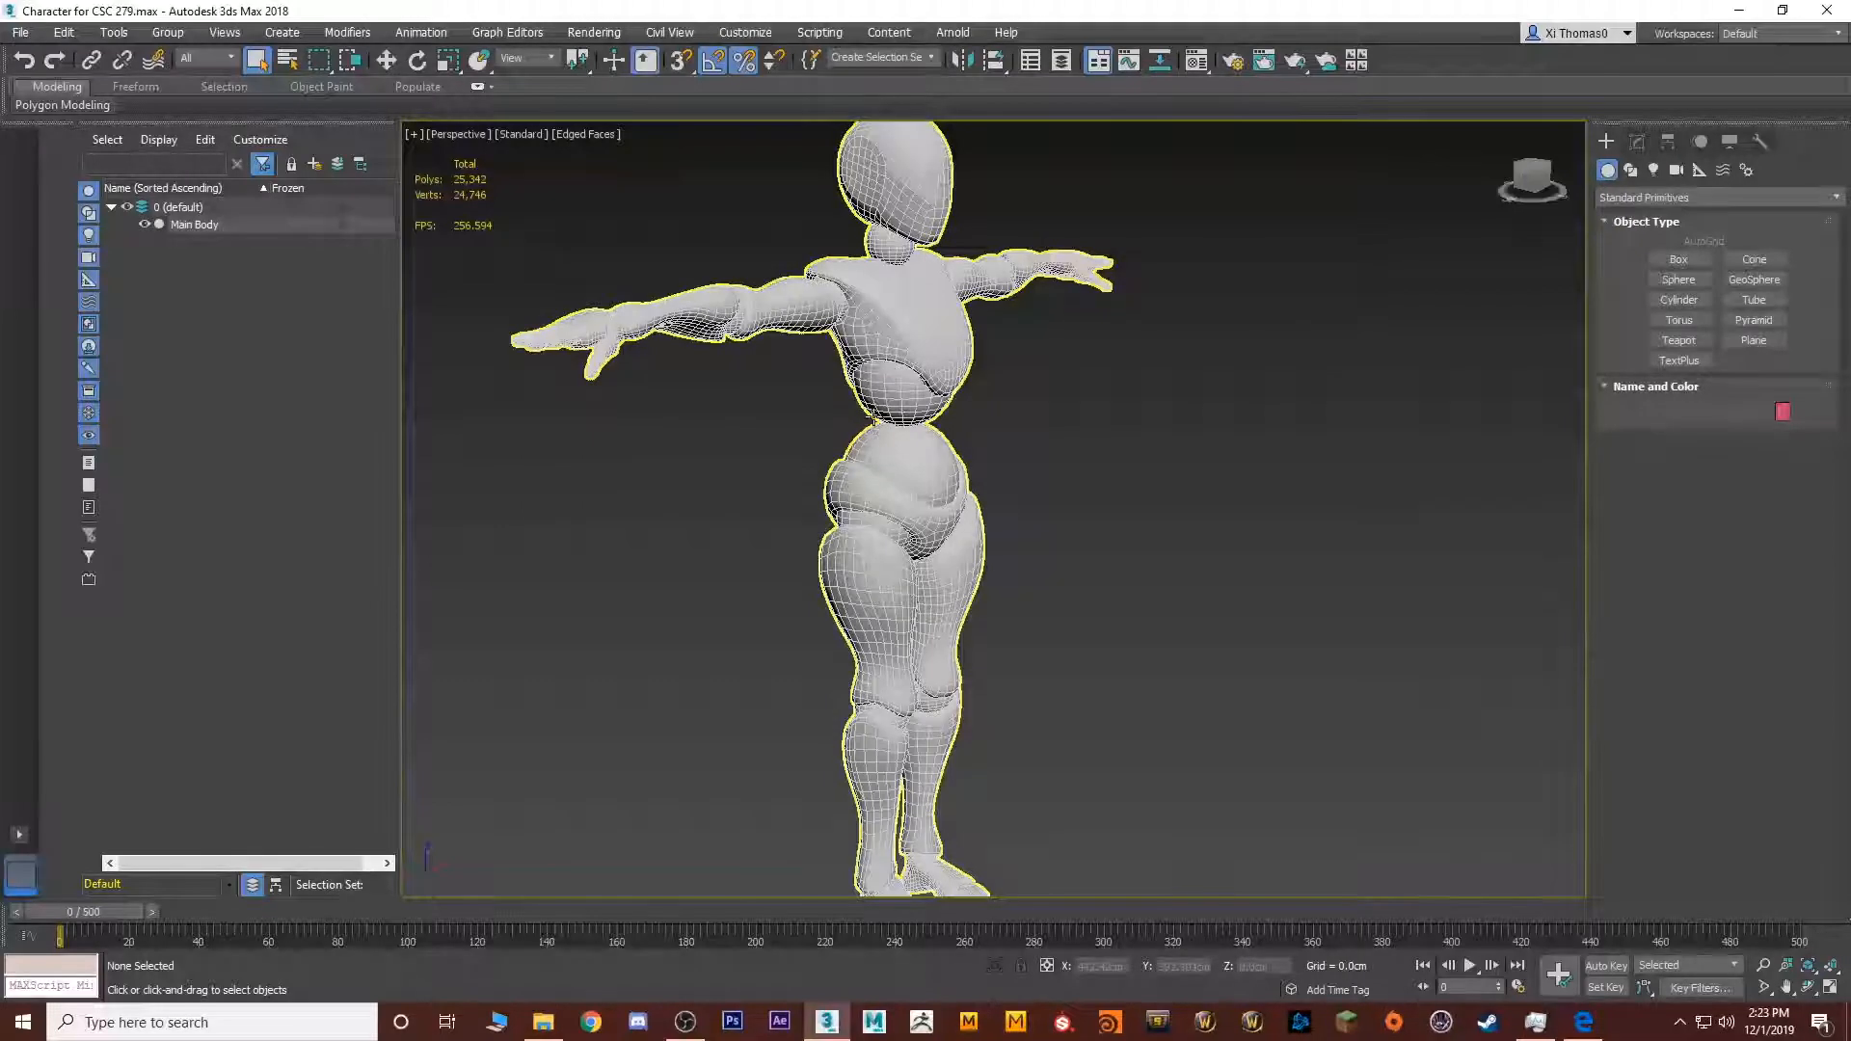
{"action": "scroll", "coordinate": [877, 436], "scroll_direction": "down", "scroll_amount": 3}
{"action": "middle_click_drag", "start_coordinate": [916, 501], "coordinate": [818, 546]}
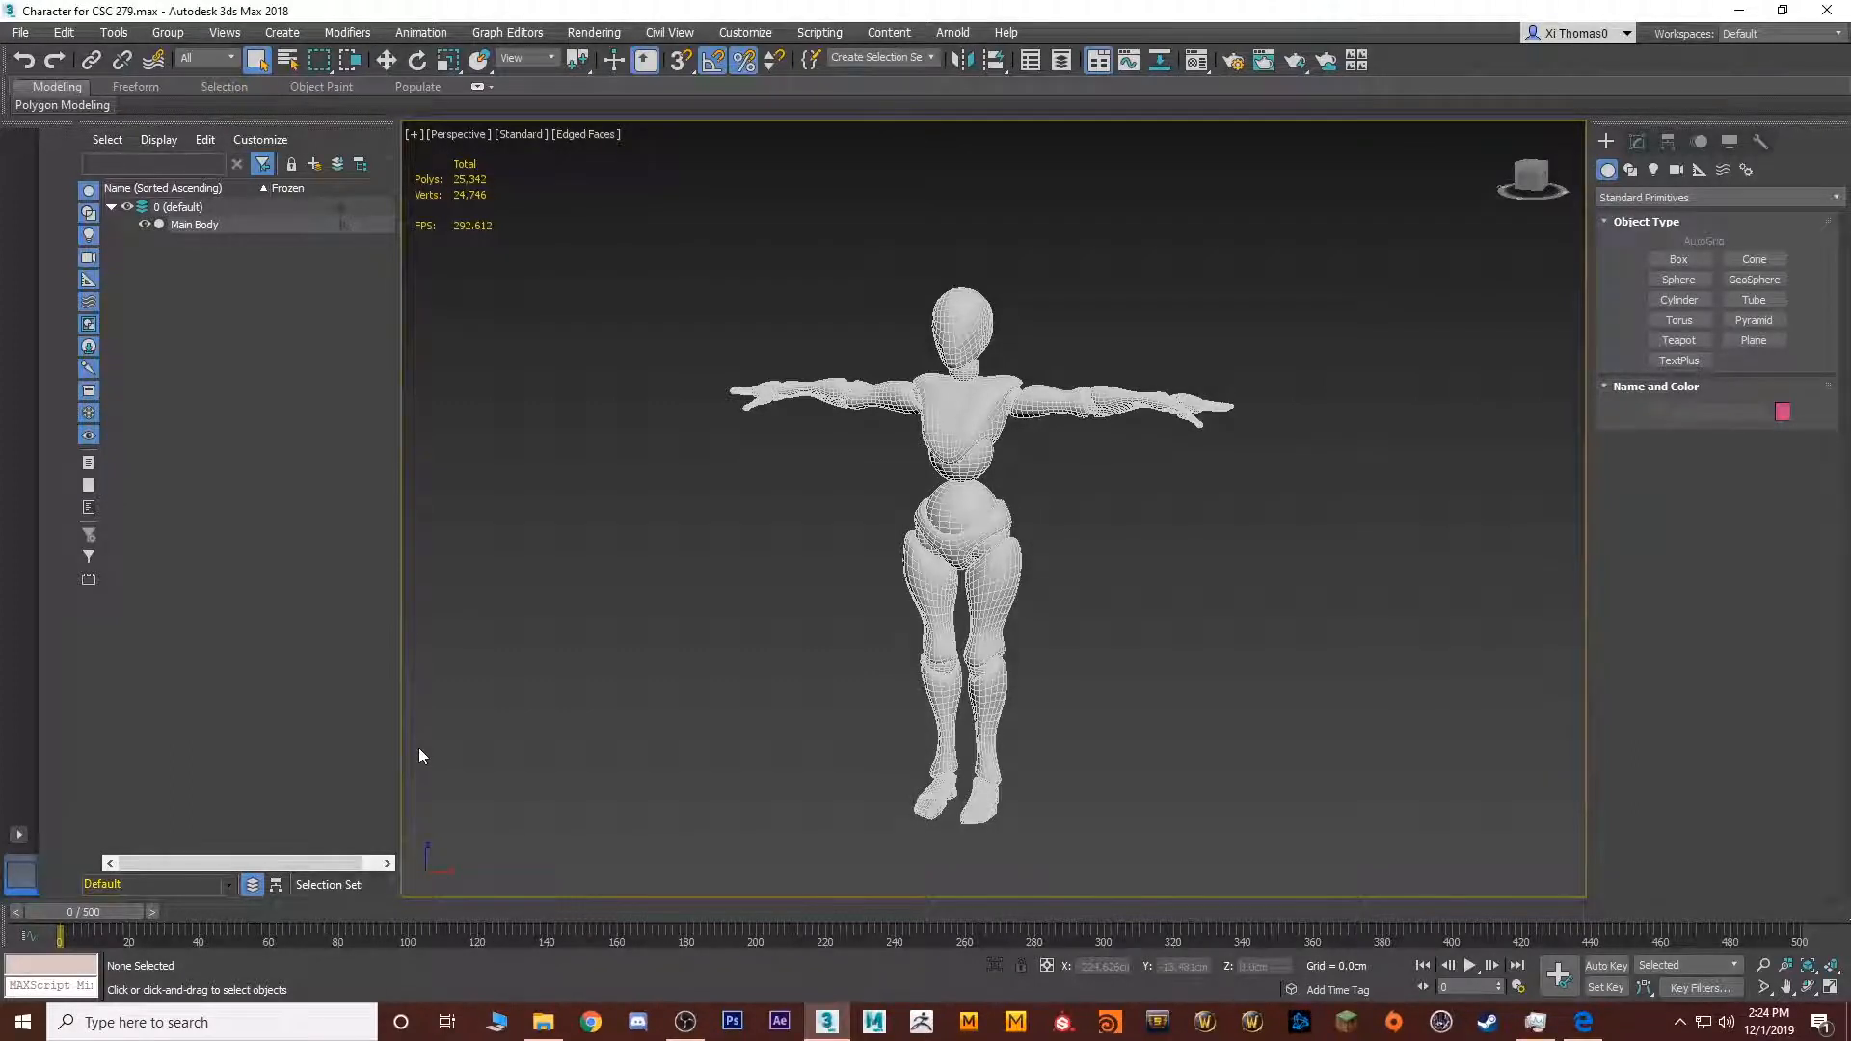
Select the Main Body with the Move tool and inspect how its feet and pivot sit relative to the world origin
{"action": "middle_click_drag", "start_coordinate": [836, 567], "coordinate": [928, 646]}
{"action": "scroll", "coordinate": [928, 646], "scroll_direction": "up", "scroll_amount": 3}
{"action": "left_click", "coordinate": [928, 646]}
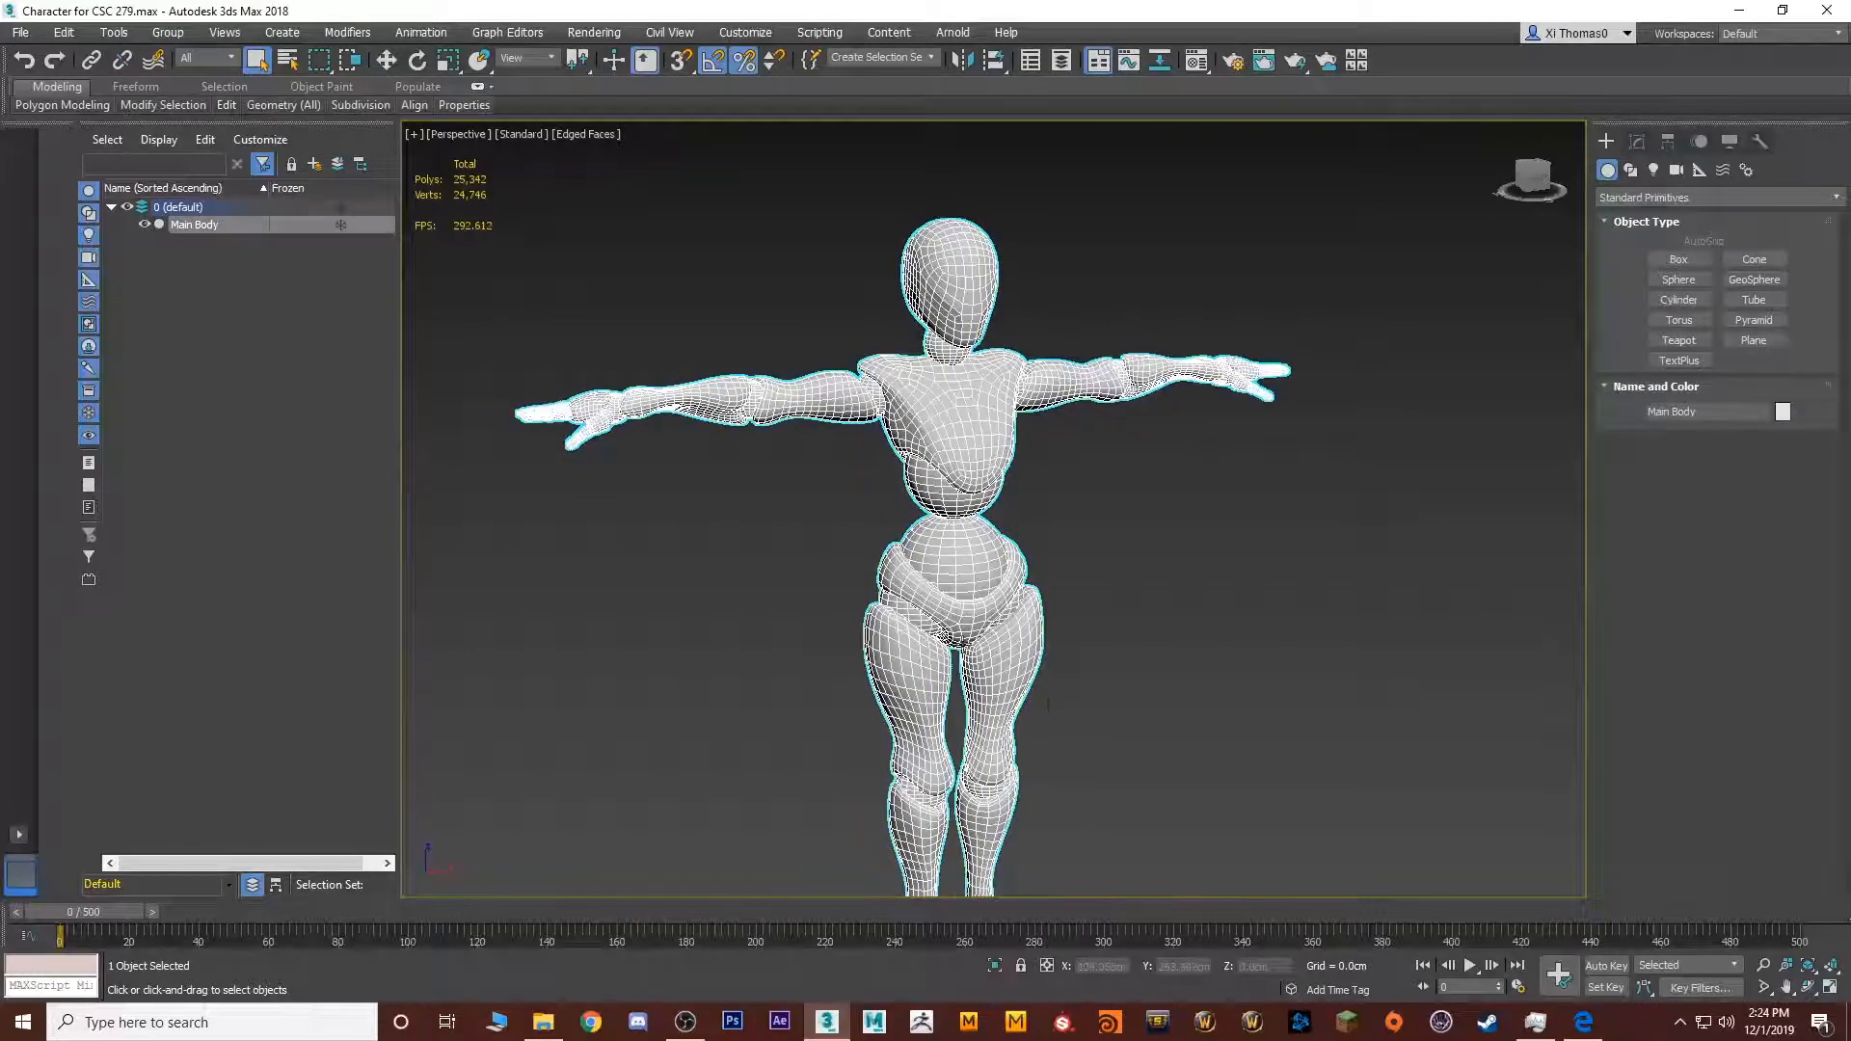
{"action": "middle_click_drag", "start_coordinate": [1055, 727], "coordinate": [1077, 630]}
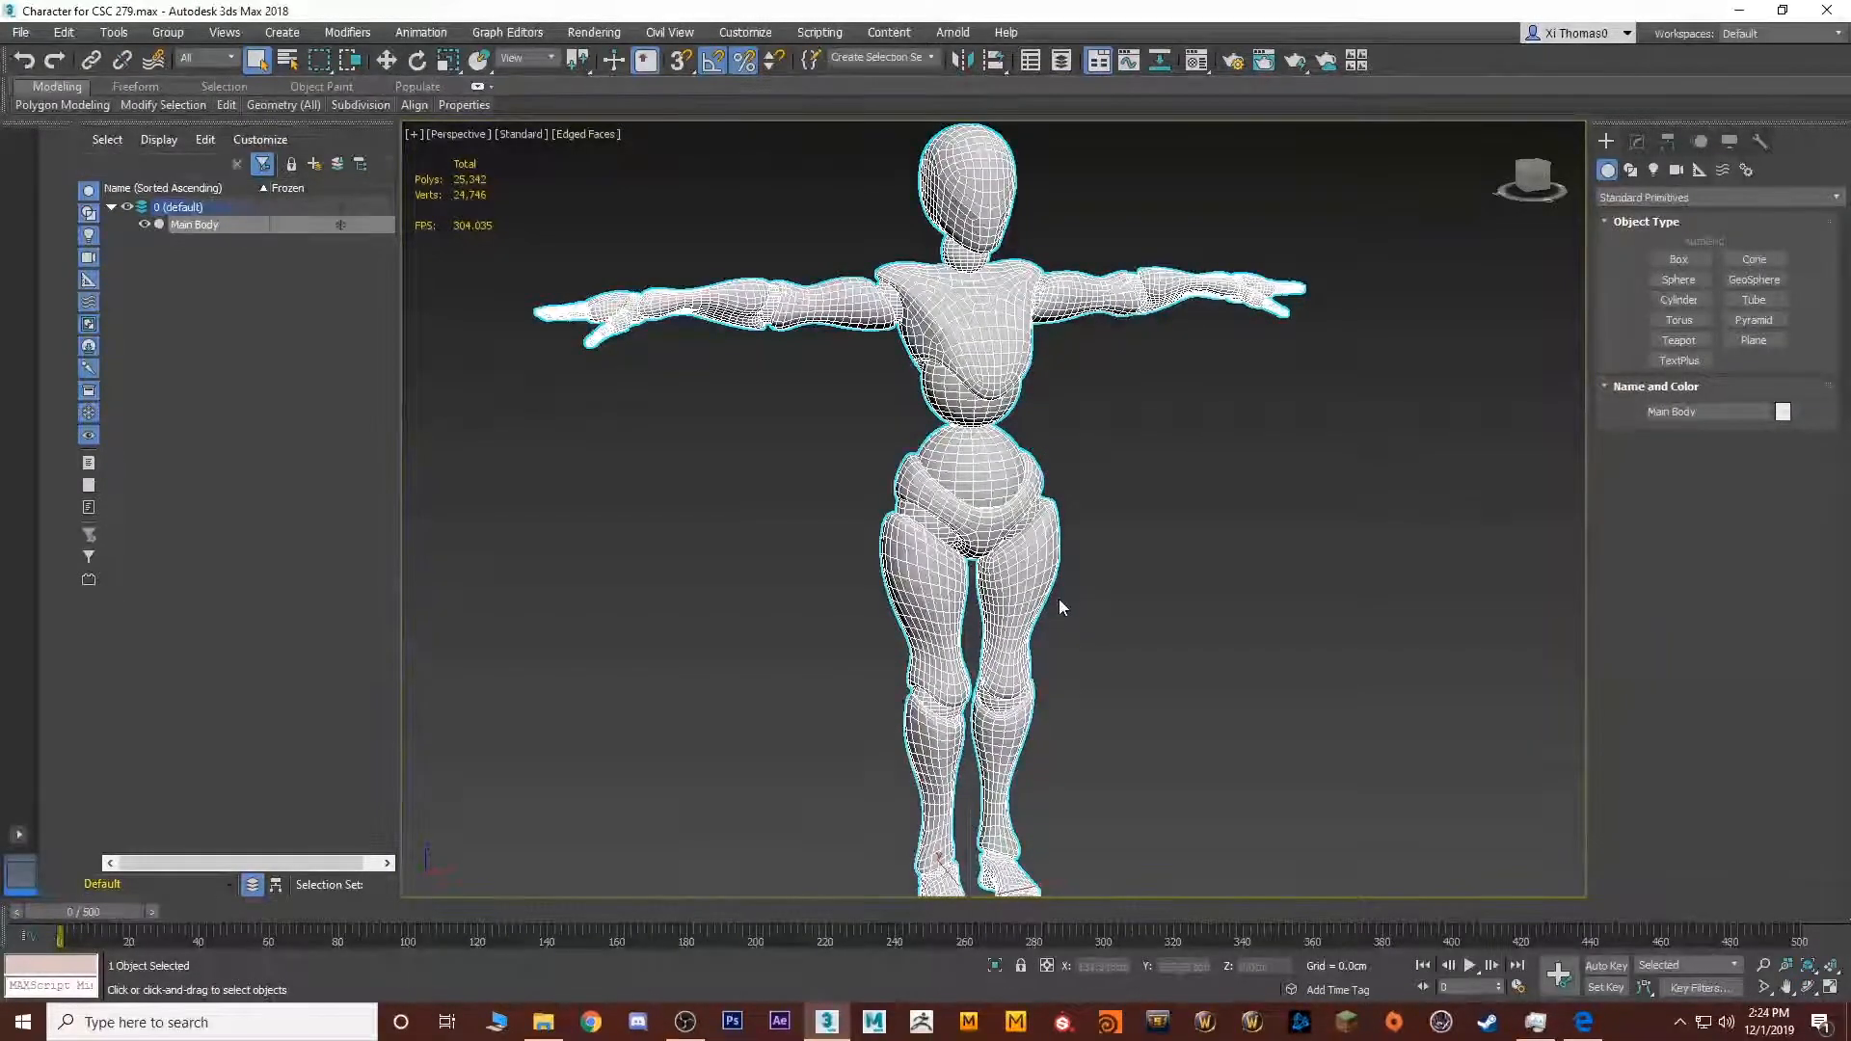
{"action": "scroll", "coordinate": [1051, 579], "scroll_direction": "down", "scroll_amount": 4}
{"action": "key", "text": "w"}
{"action": "middle_click_drag", "start_coordinate": [988, 709], "coordinate": [921, 727], "text": "alt"}
{"action": "scroll", "coordinate": [1062, 710], "scroll_direction": "up", "scroll_amount": 5}
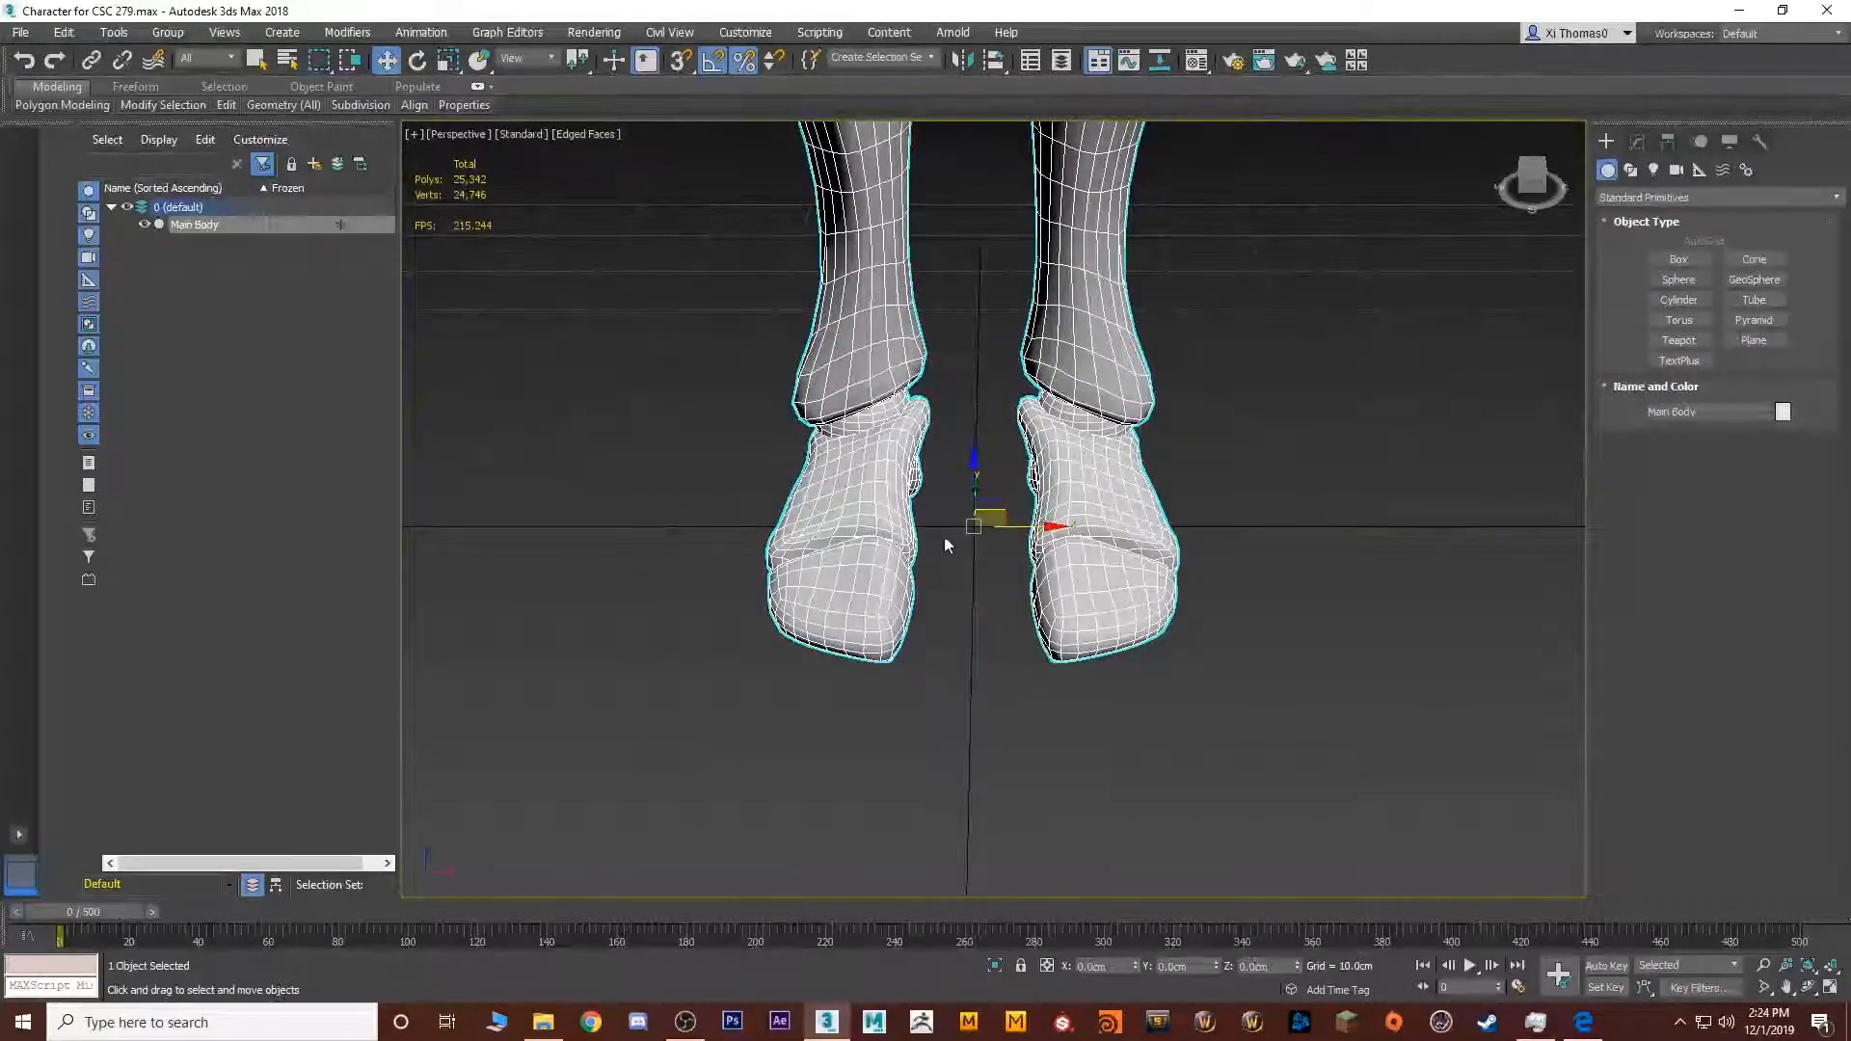
{"action": "middle_click_drag", "start_coordinate": [963, 552], "coordinate": [1085, 578], "text": "alt"}
{"action": "scroll", "coordinate": [982, 584], "scroll_direction": "down", "scroll_amount": 6}
{"action": "scroll", "coordinate": [985, 592], "scroll_direction": "up", "scroll_amount": 3}
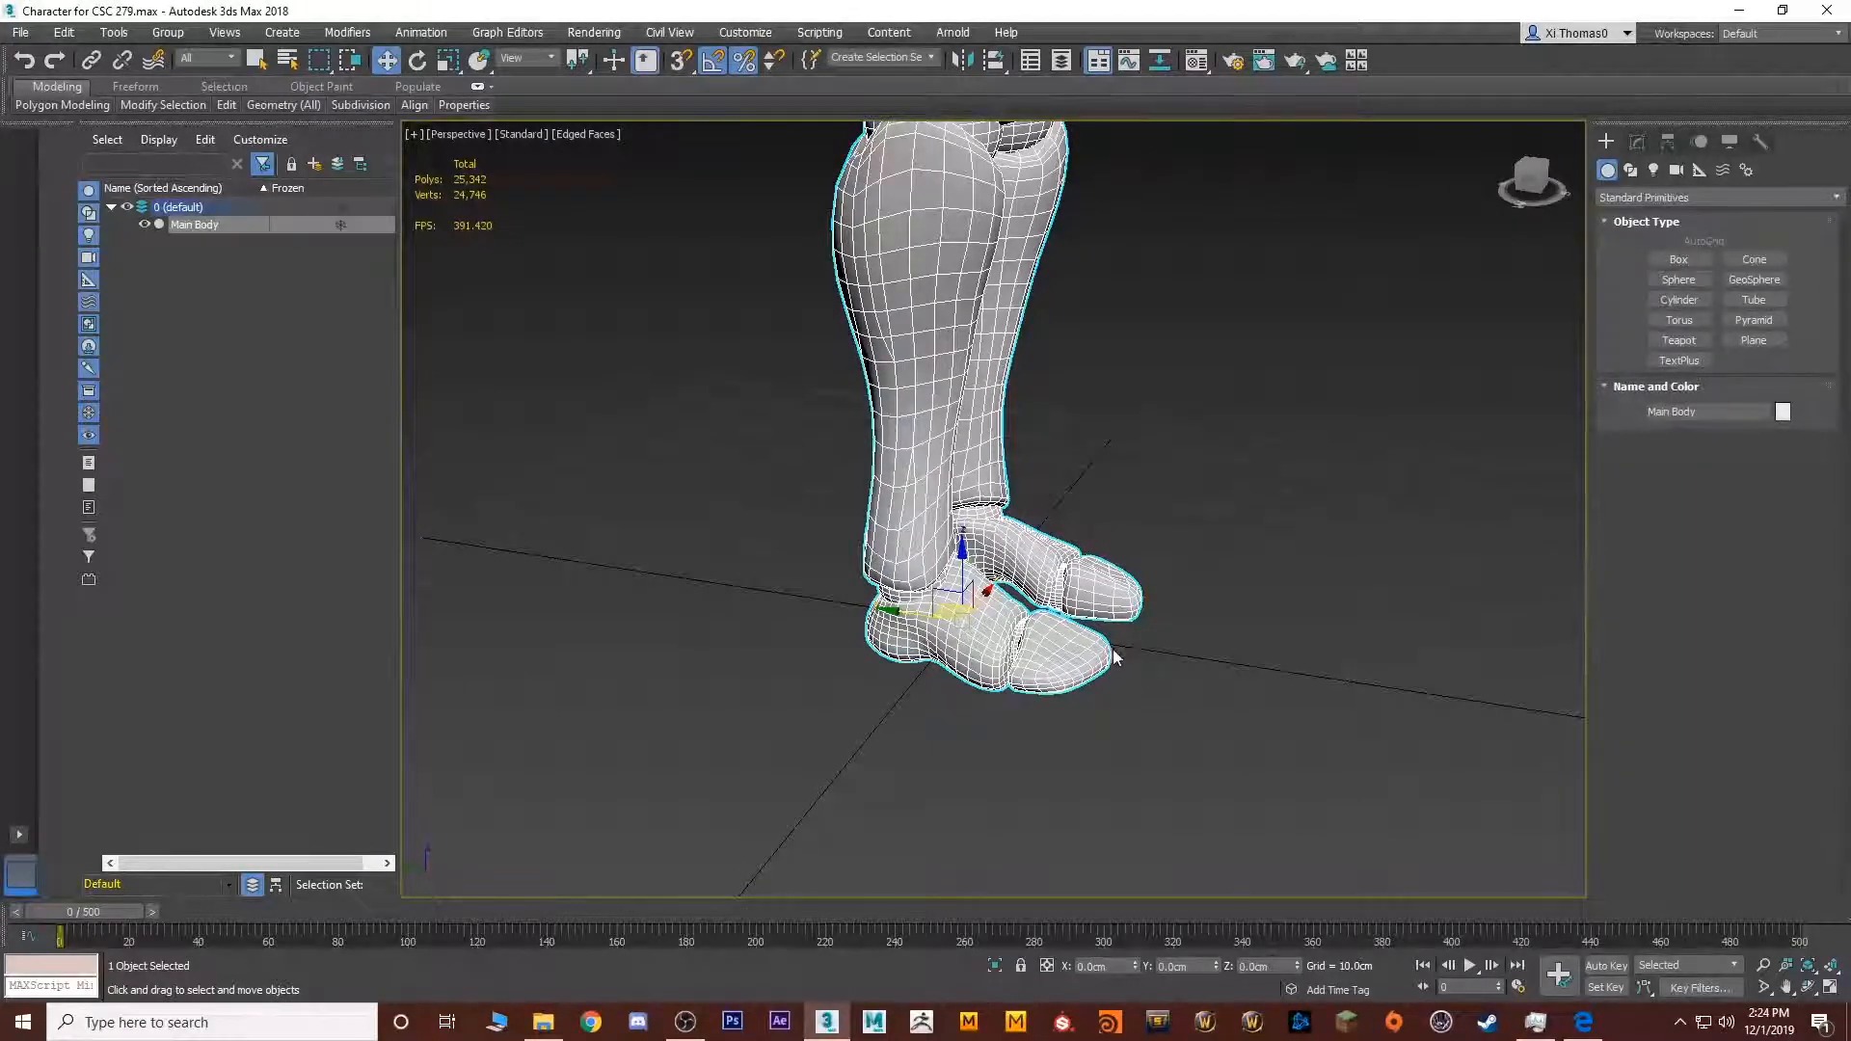
{"action": "scroll", "coordinate": [1116, 659], "scroll_direction": "down", "scroll_amount": 9}
{"action": "middle_click_drag", "start_coordinate": [1111, 660], "coordinate": [1042, 667], "text": "alt"}
{"action": "scroll", "coordinate": [1042, 667], "scroll_direction": "up", "scroll_amount": 4}
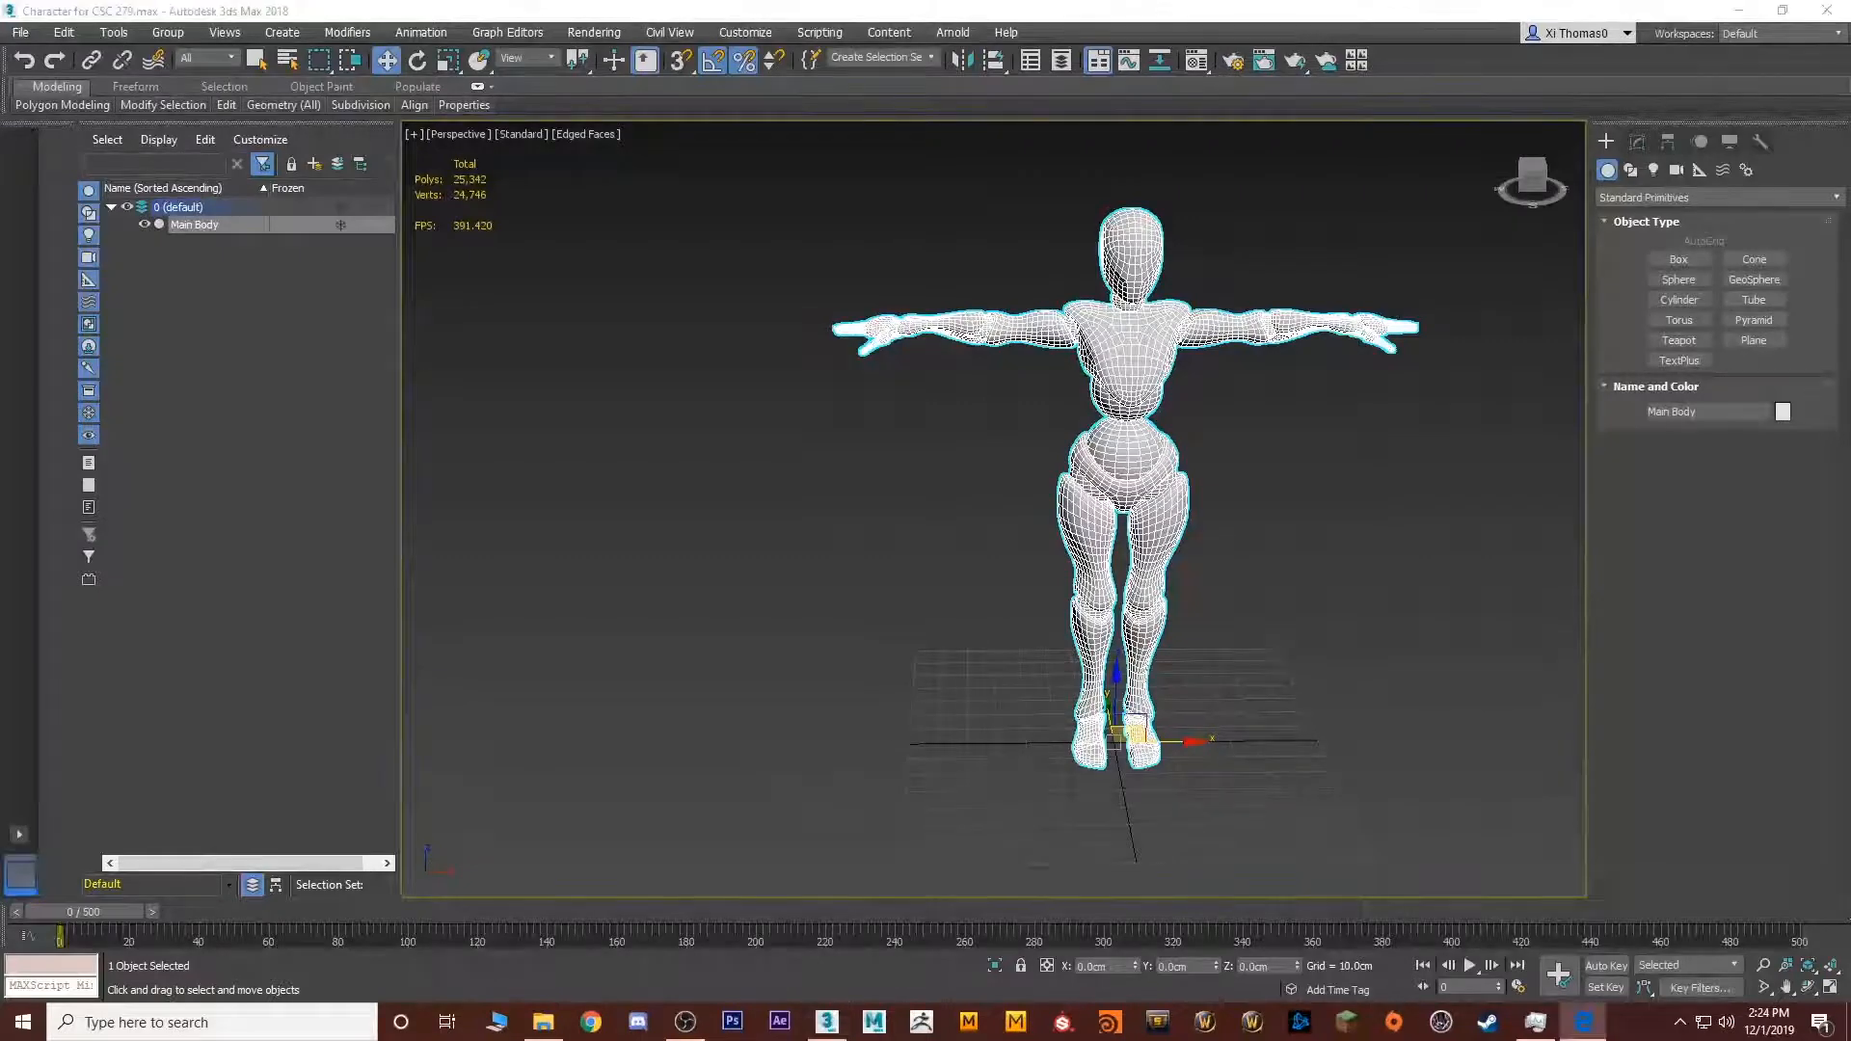
{"action": "middle_click_drag", "start_coordinate": [675, 336], "coordinate": [565, 321]}
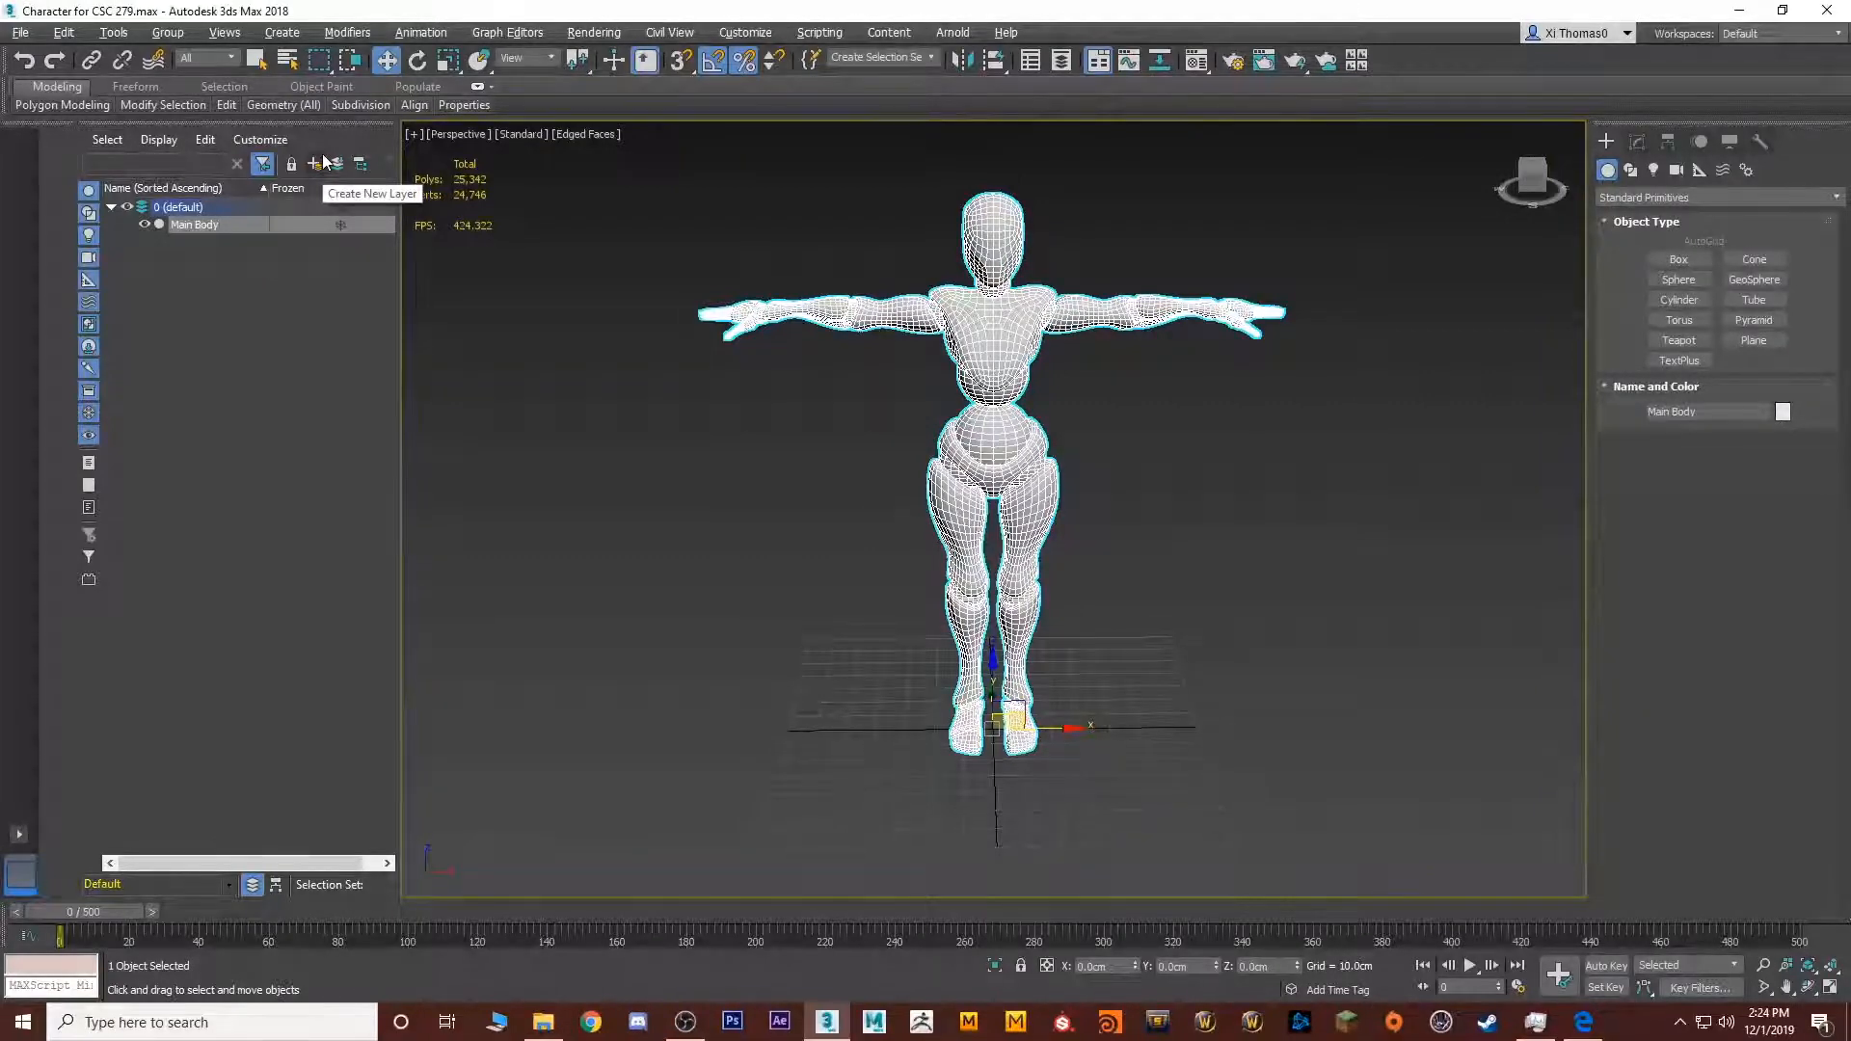
Clear the selection and create a new layer in the scene
{"action": "key", "text": "ctrl+d"}
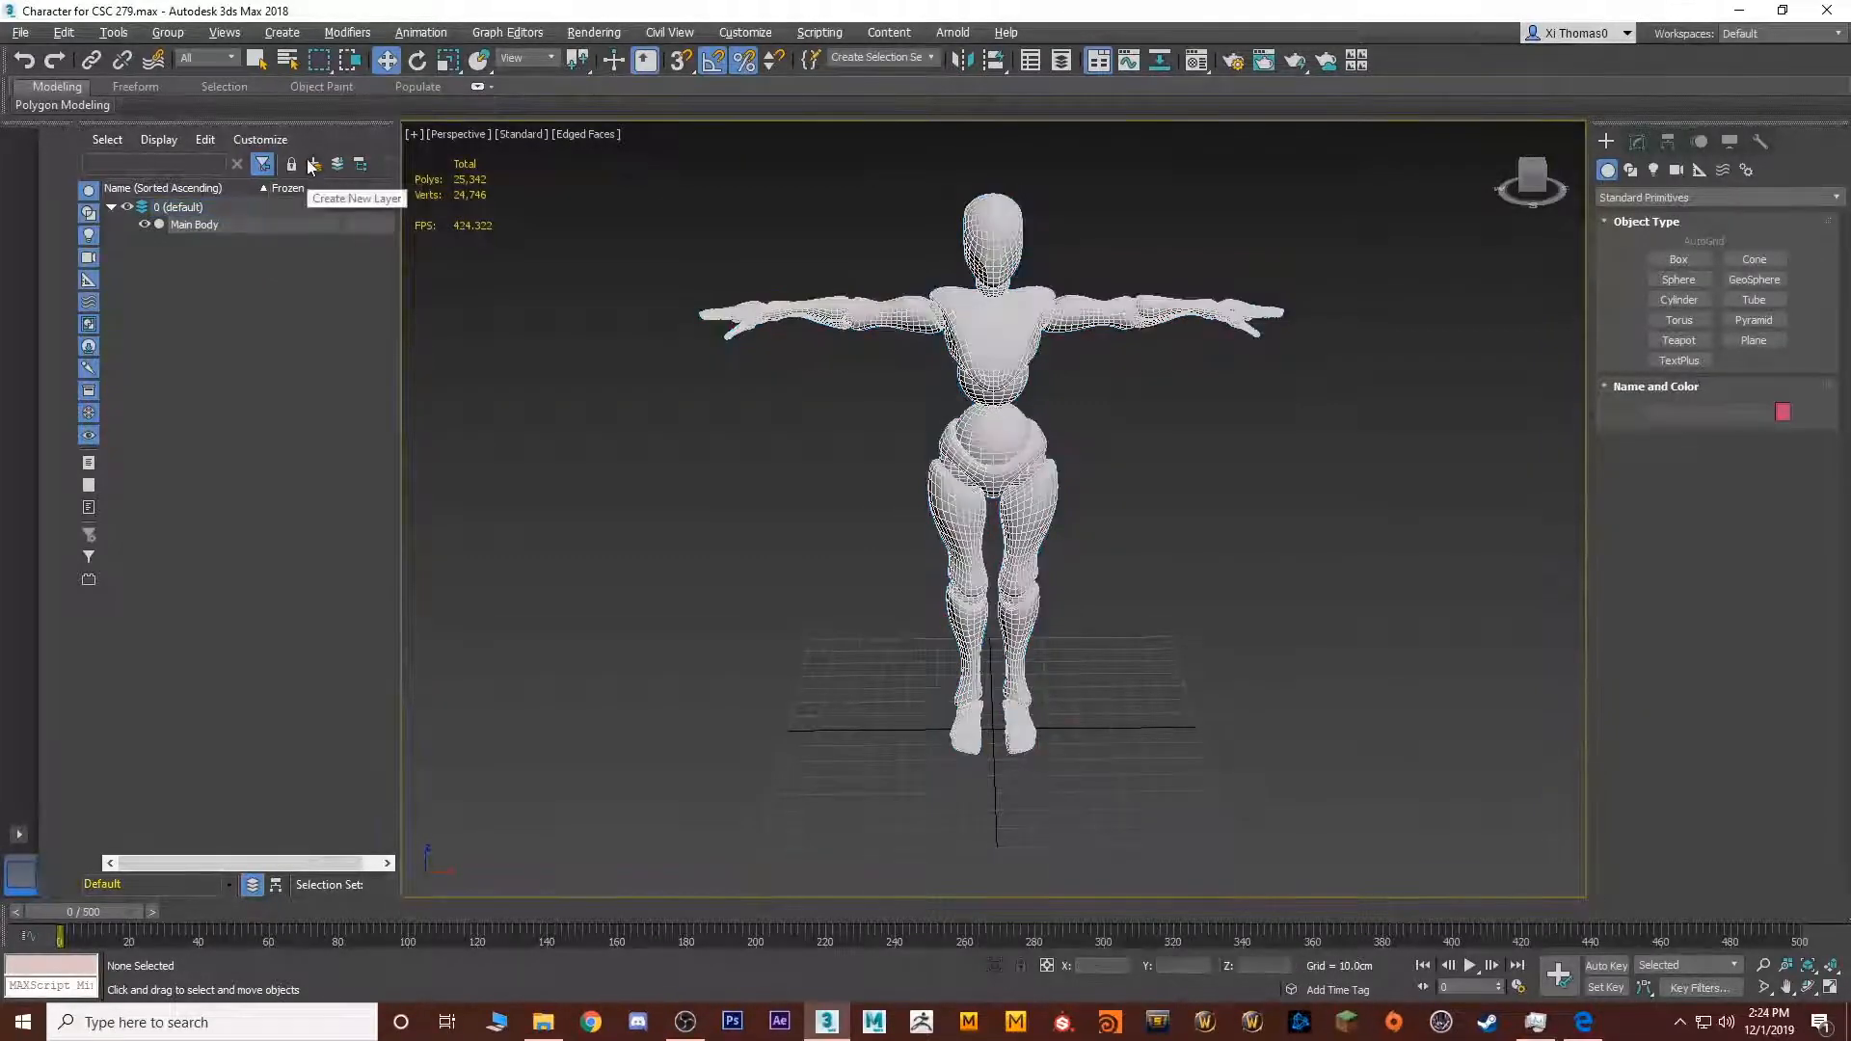
{"action": "left_click", "coordinate": [313, 165]}
{"action": "left_click", "coordinate": [314, 166]}
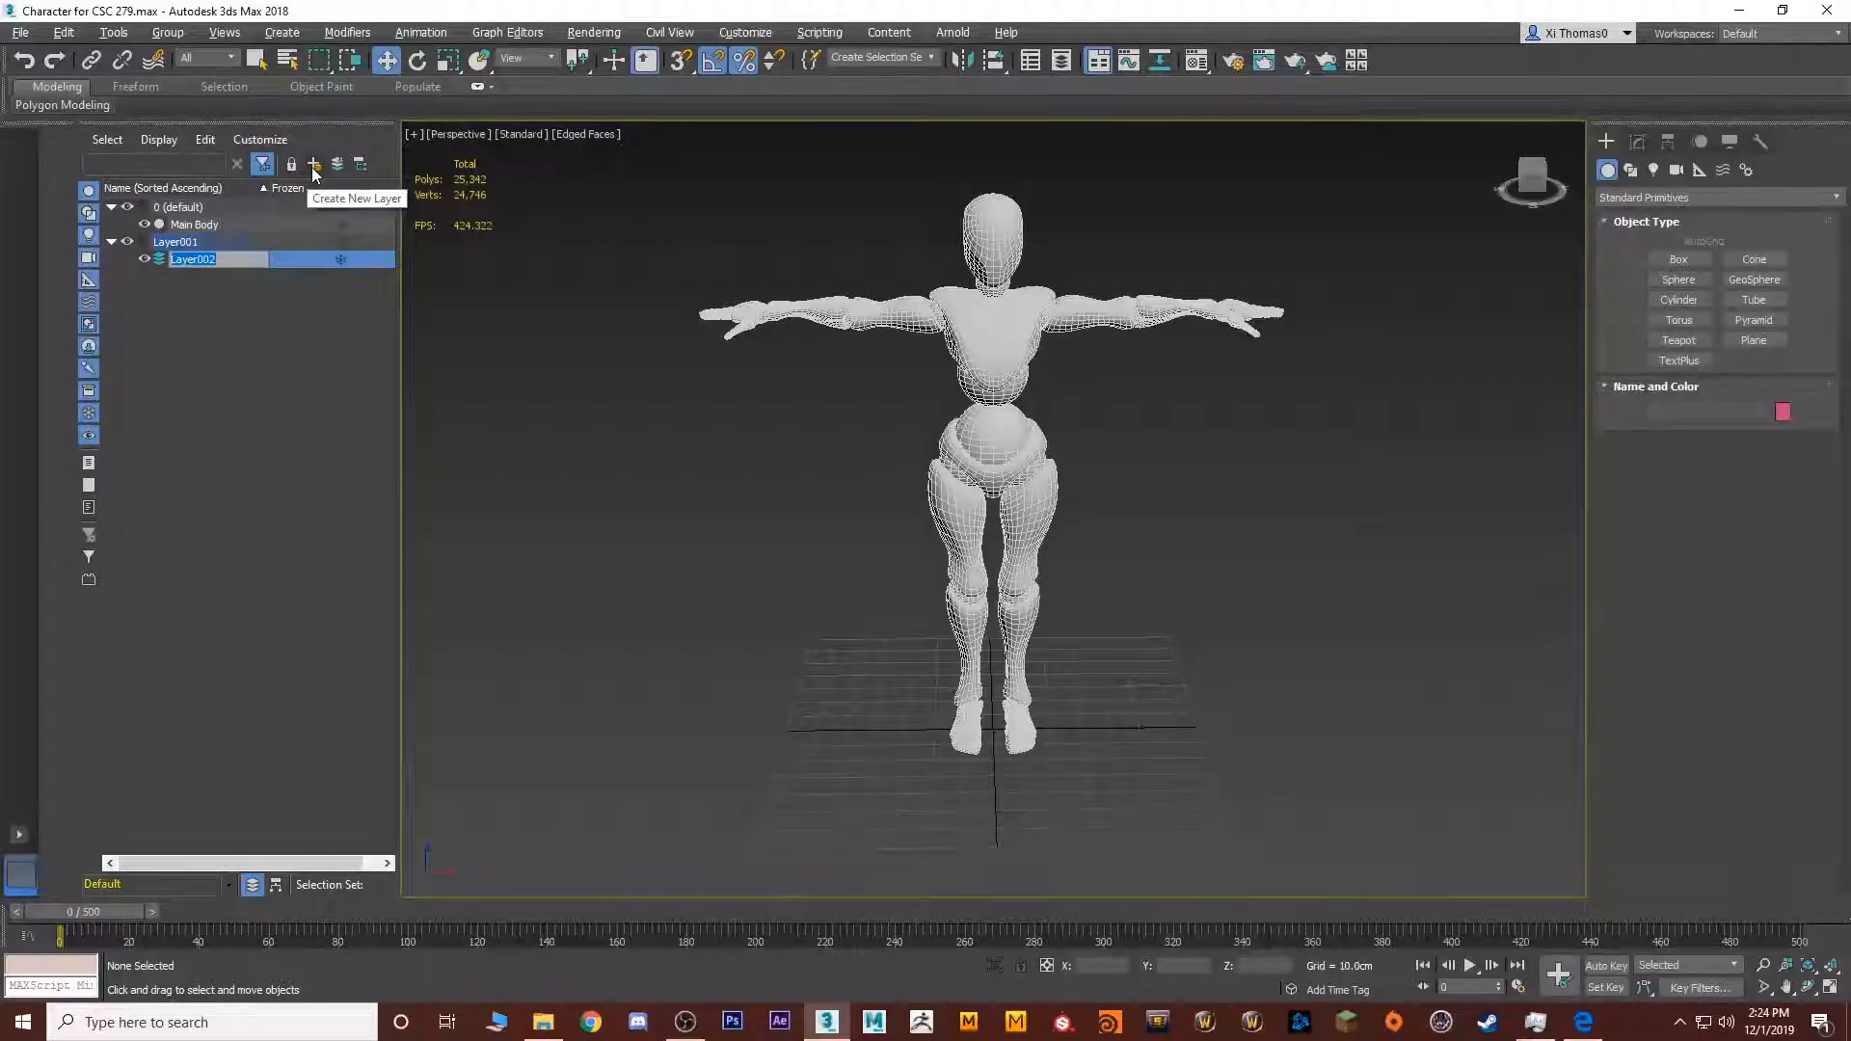
{"action": "left_click", "coordinate": [257, 351]}
{"action": "left_click", "coordinate": [209, 264]}
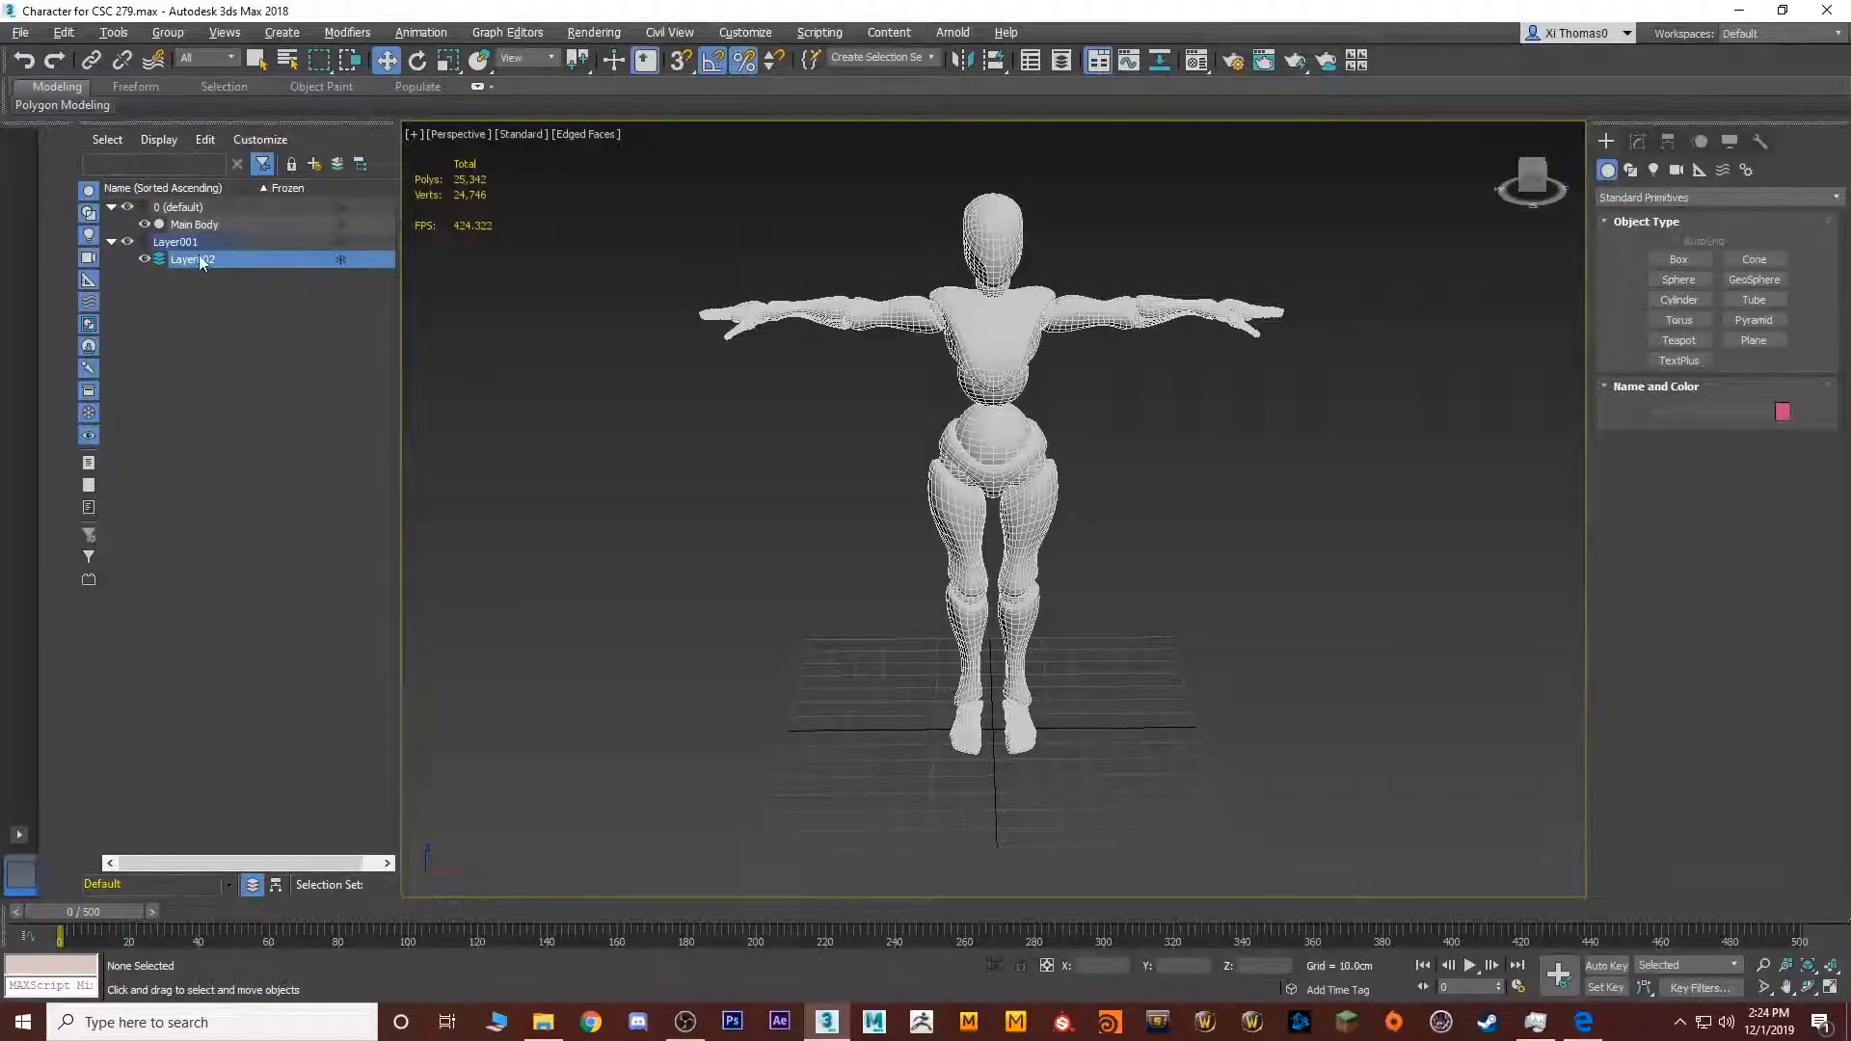
{"action": "right_click", "coordinate": [202, 263]}
{"action": "left_click", "coordinate": [236, 349]}
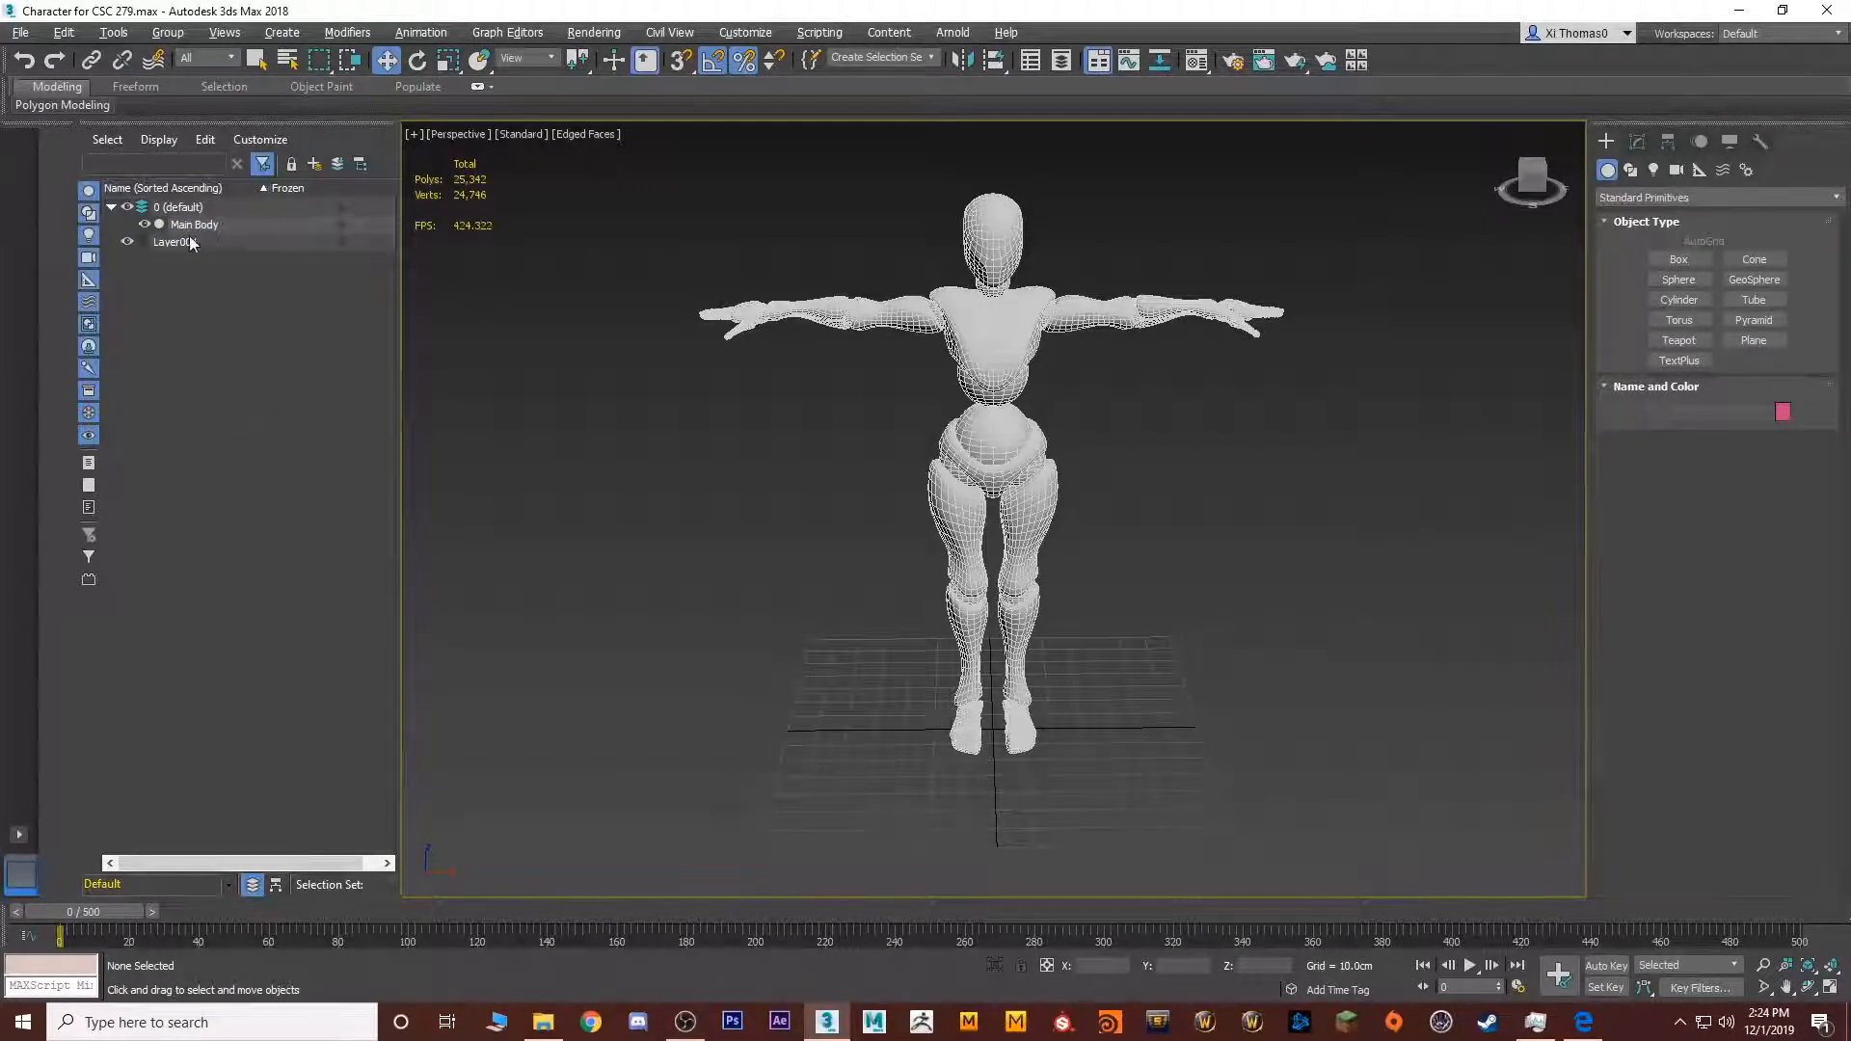
Create three more layers, Layer002, Layer003 and Layer004, at the same level as Layer001
{"action": "left_click", "coordinate": [317, 166]}
{"action": "left_click", "coordinate": [282, 315]}
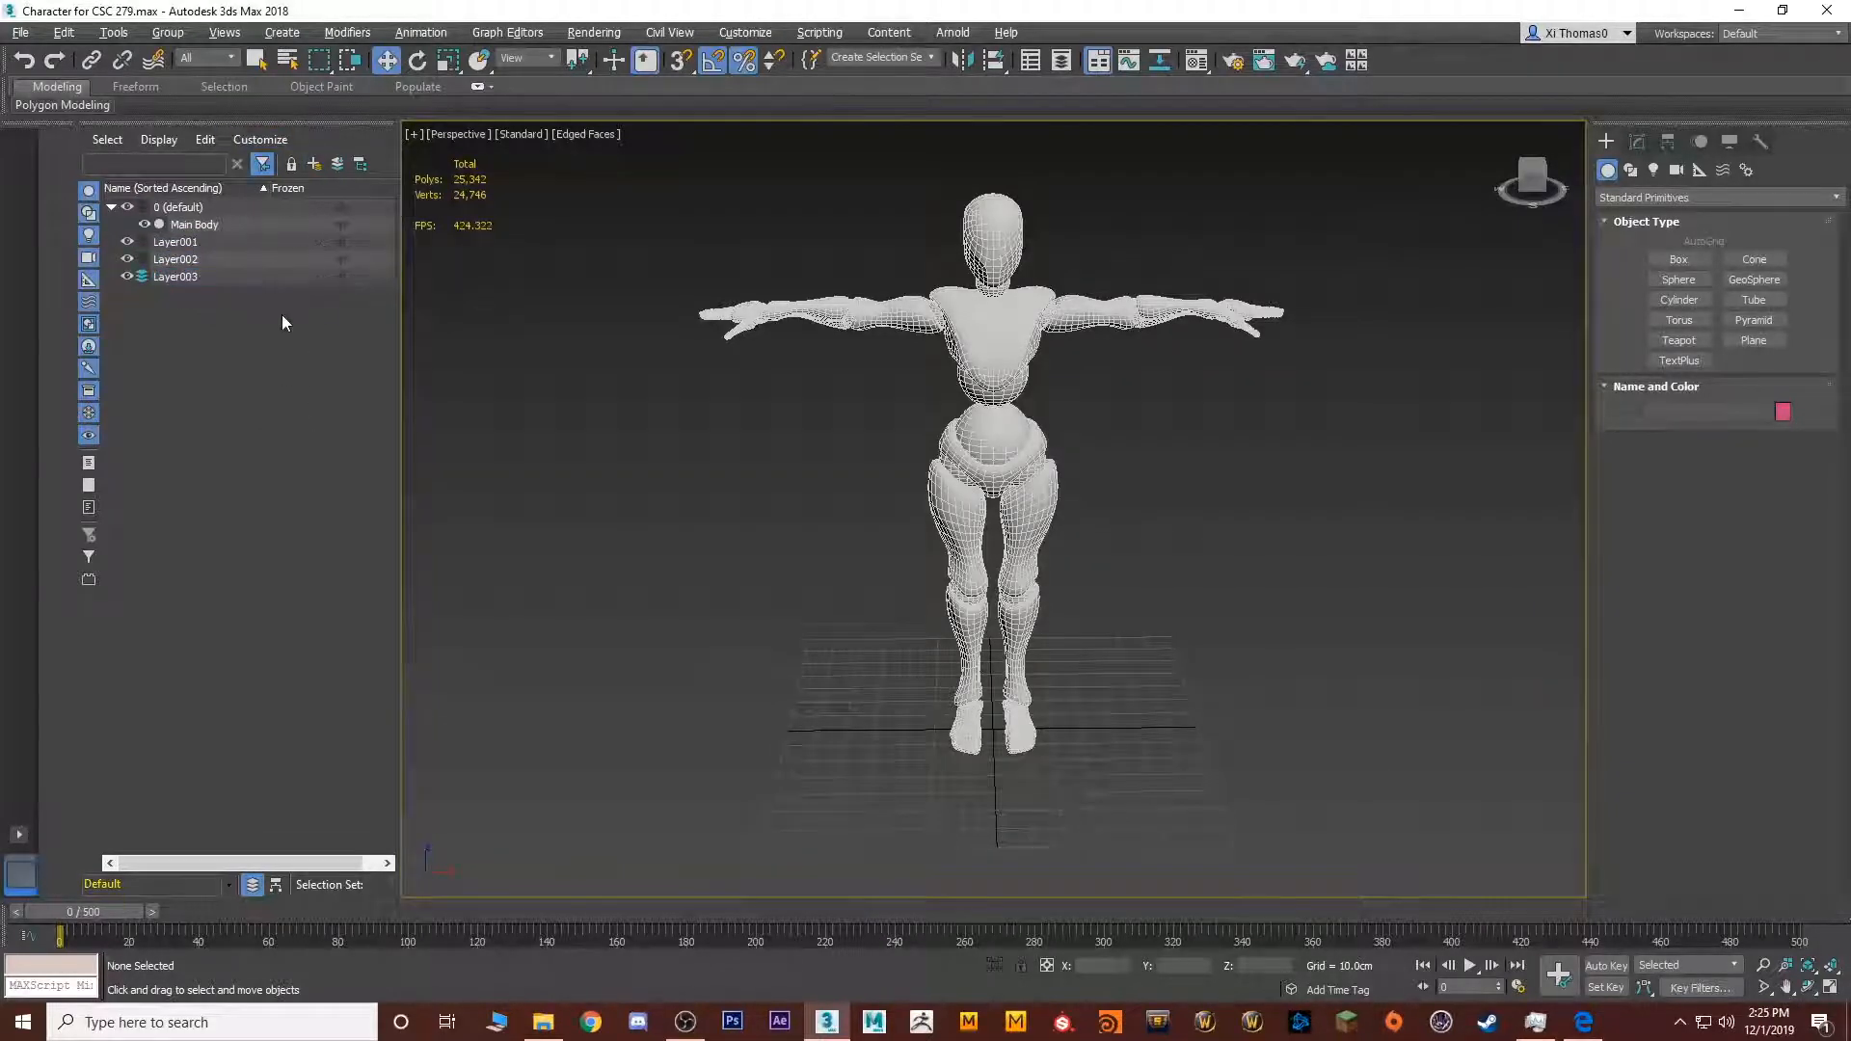
{"action": "left_click", "coordinate": [313, 164]}
{"action": "left_click", "coordinate": [274, 332]}
Rename Layer001 as Mesh
{"action": "left_click", "coordinate": [196, 239]}
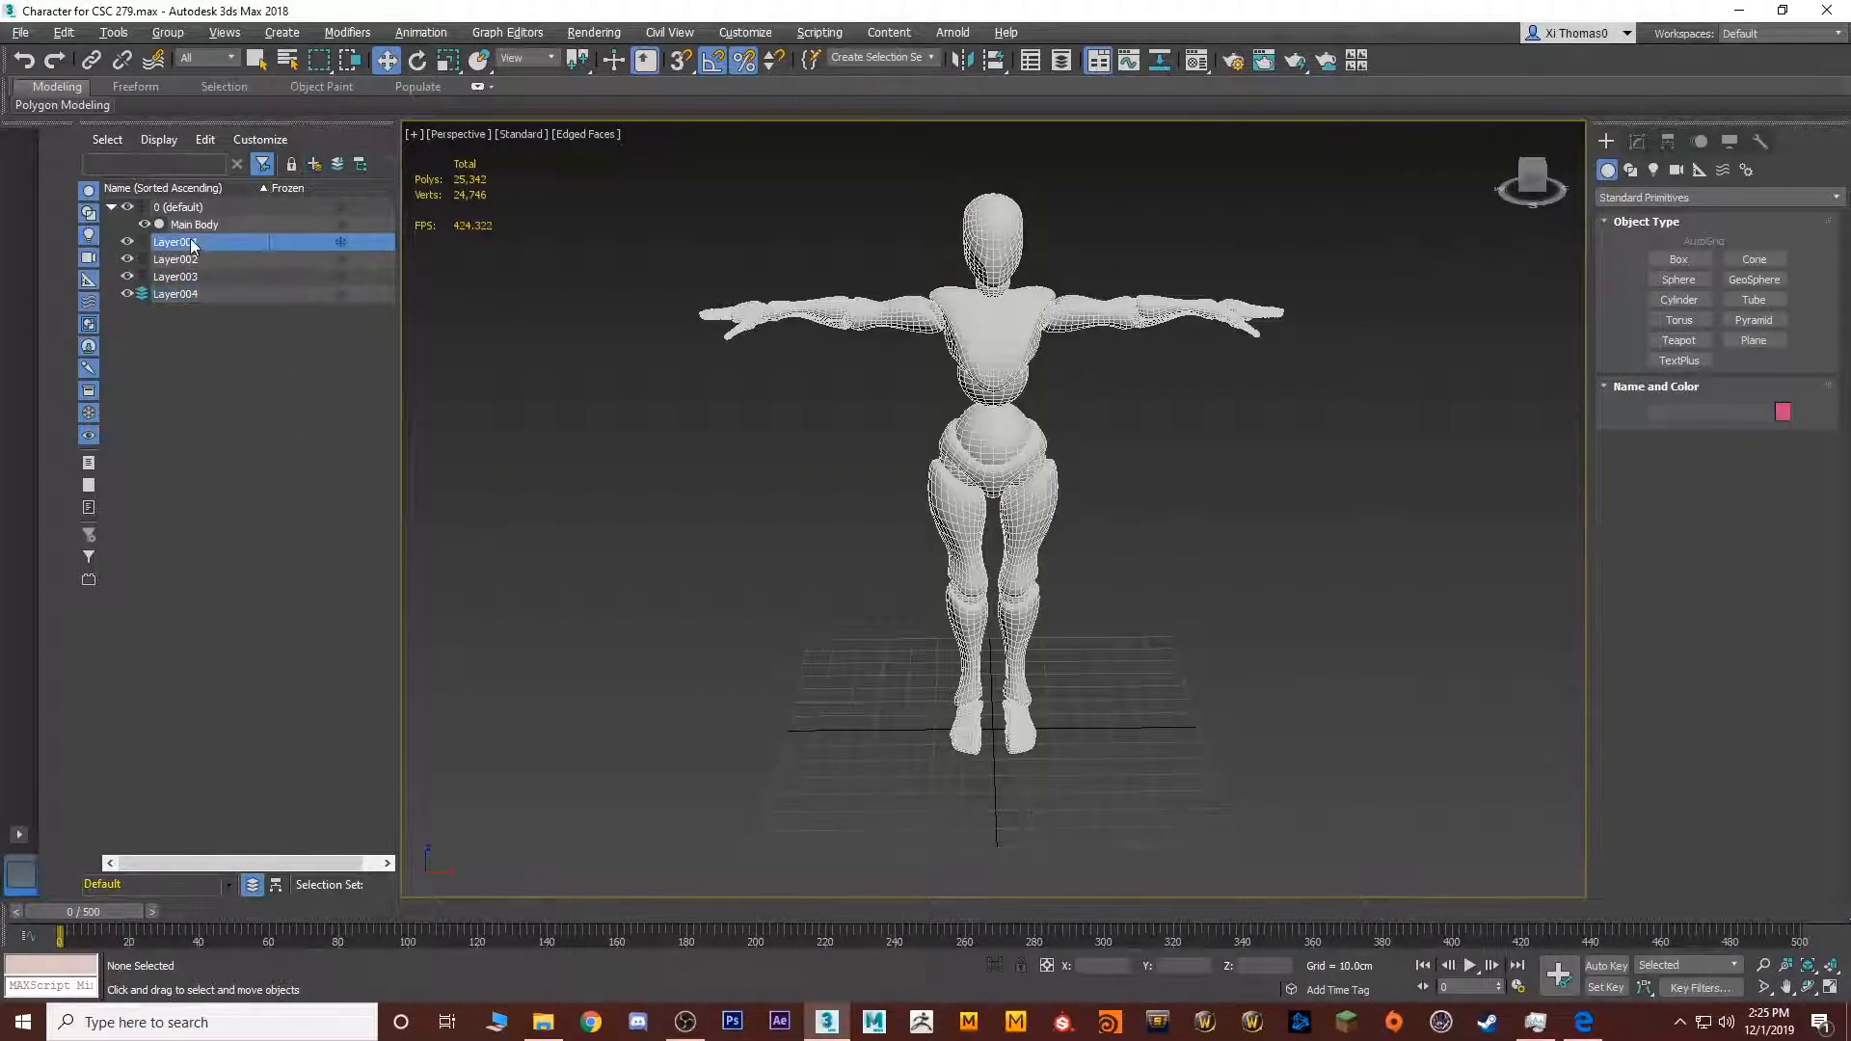
{"action": "right_click", "coordinate": [196, 237]}
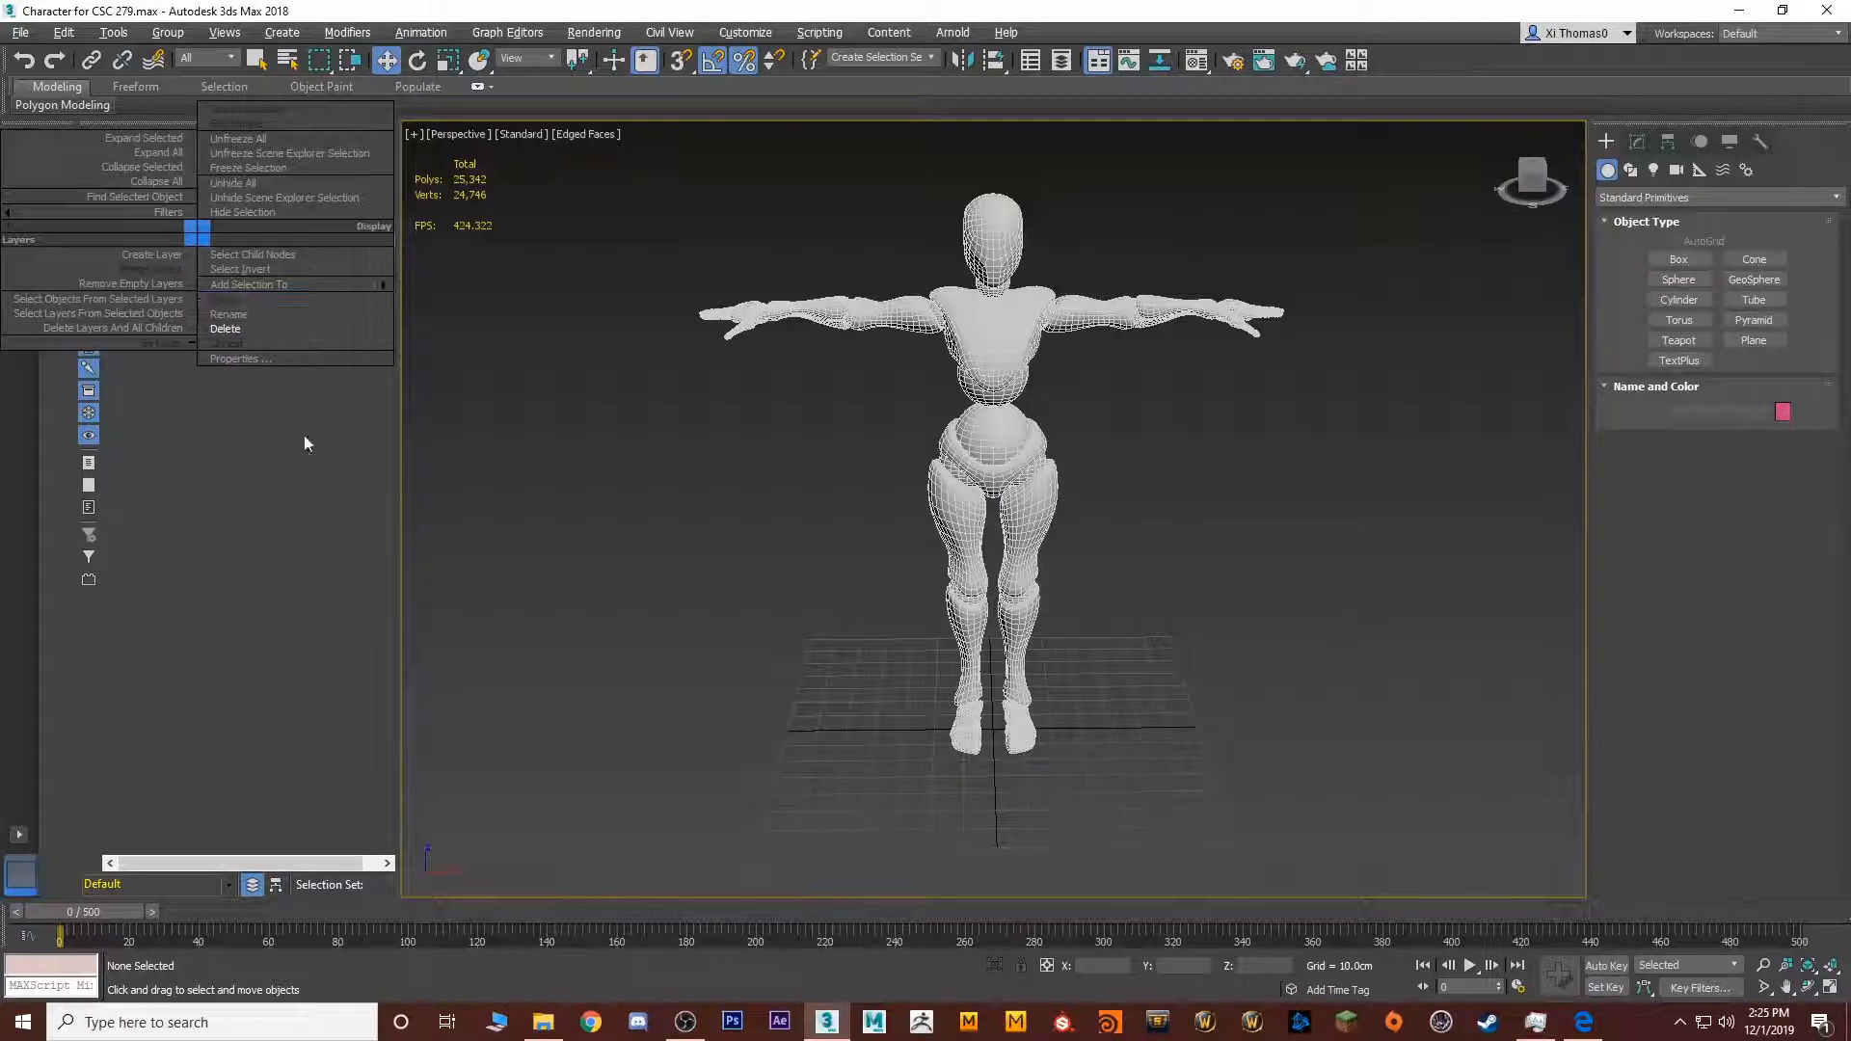
{"action": "left_click", "coordinate": [234, 314]}
{"action": "type", "text": "mi"}
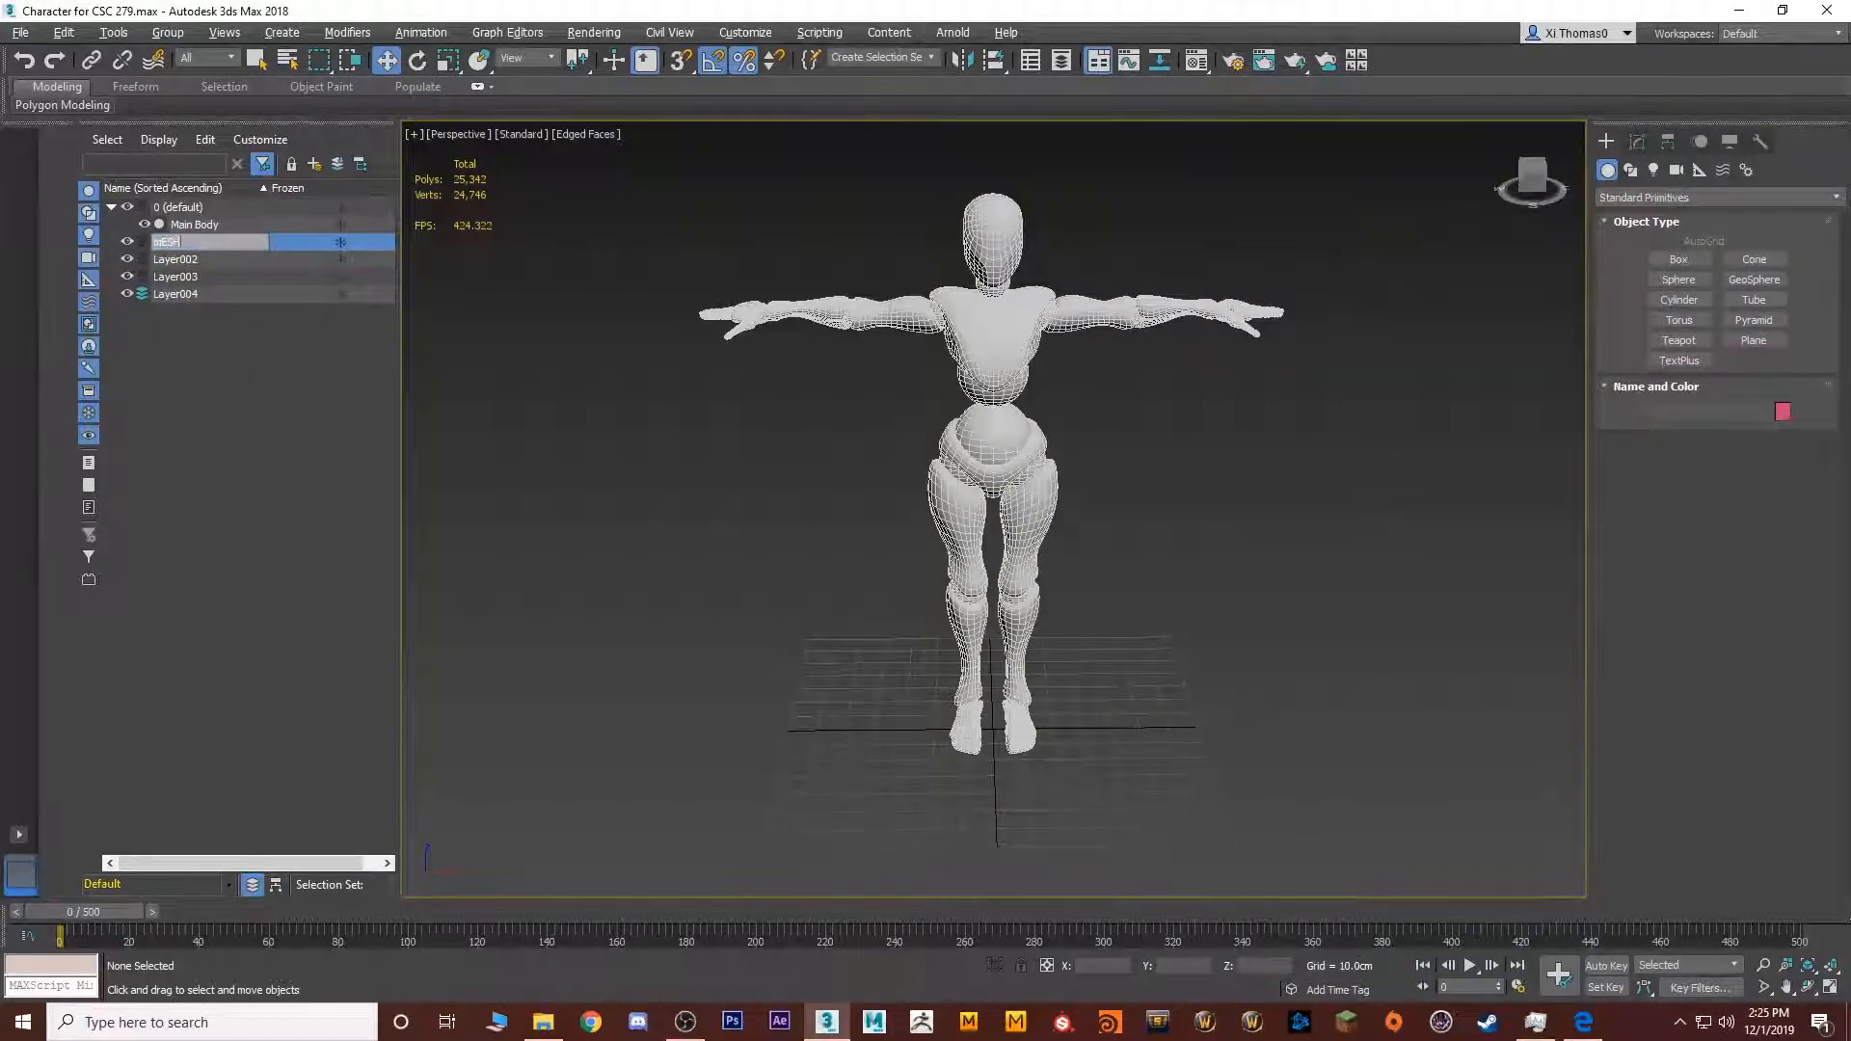
{"action": "key", "text": "BackSpace"}
{"action": "key", "text": "BackSpace"}
{"action": "type", "text": "Mesh"}
{"action": "key", "text": "Return"}
Rename Layer002 as Bones
{"action": "left_click", "coordinate": [220, 277]}
{"action": "left_click", "coordinate": [213, 261]}
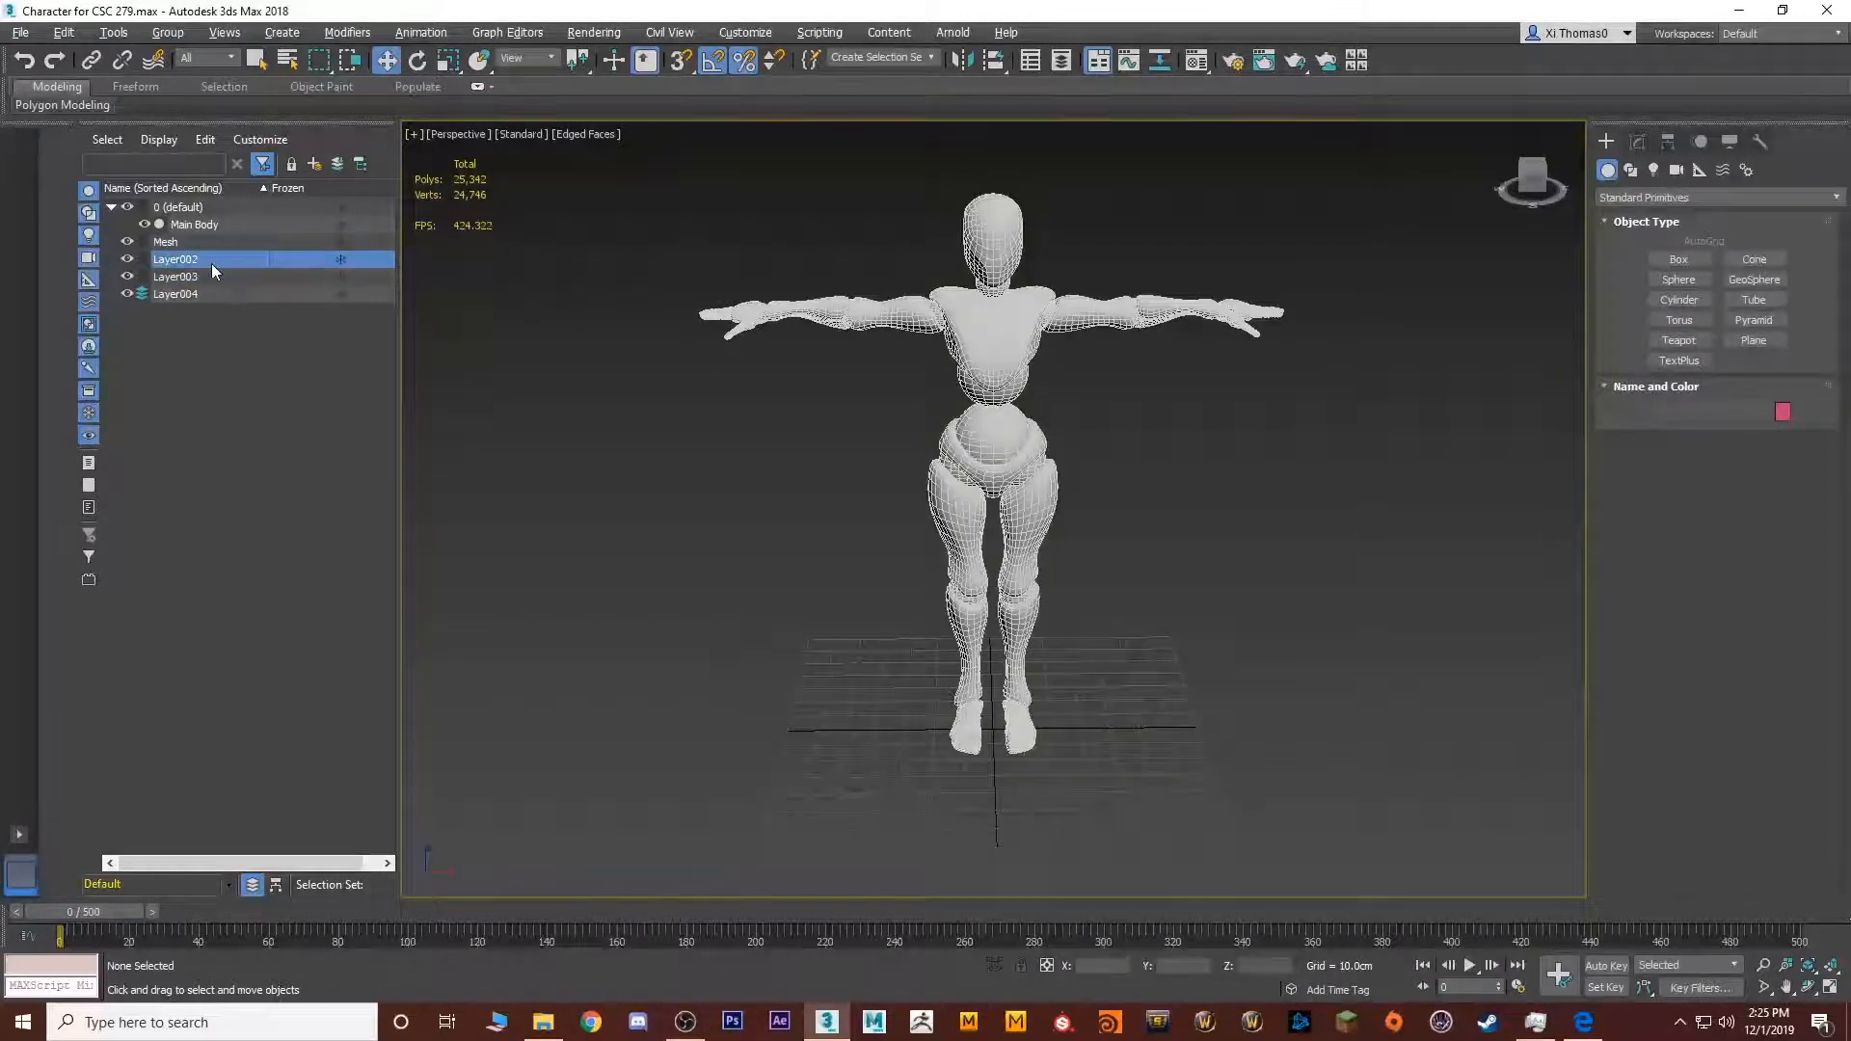
{"action": "right_click", "coordinate": [211, 263]}
{"action": "left_click", "coordinate": [251, 342]}
{"action": "type", "text": "Bon"}
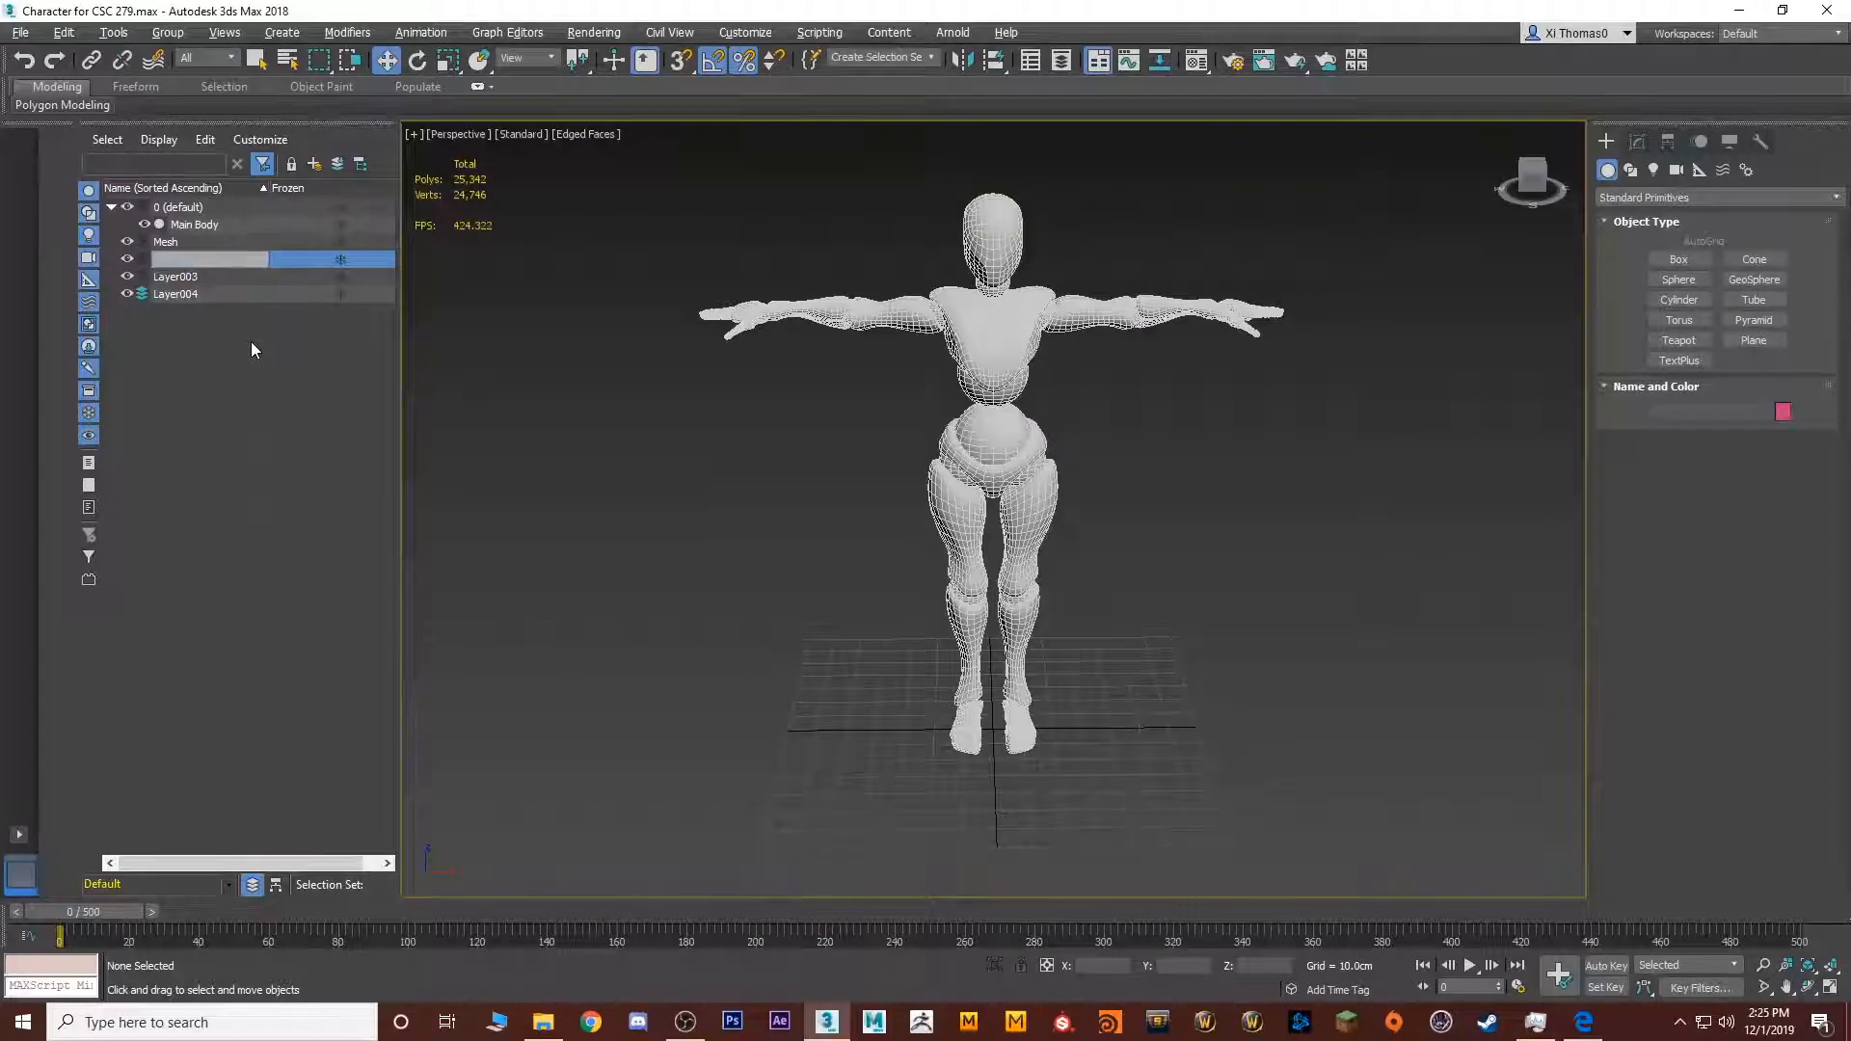
{"action": "type", "text": "es"}
{"action": "key", "text": "Return"}
Rename Layer003 as Helper
{"action": "left_click", "coordinate": [186, 278]}
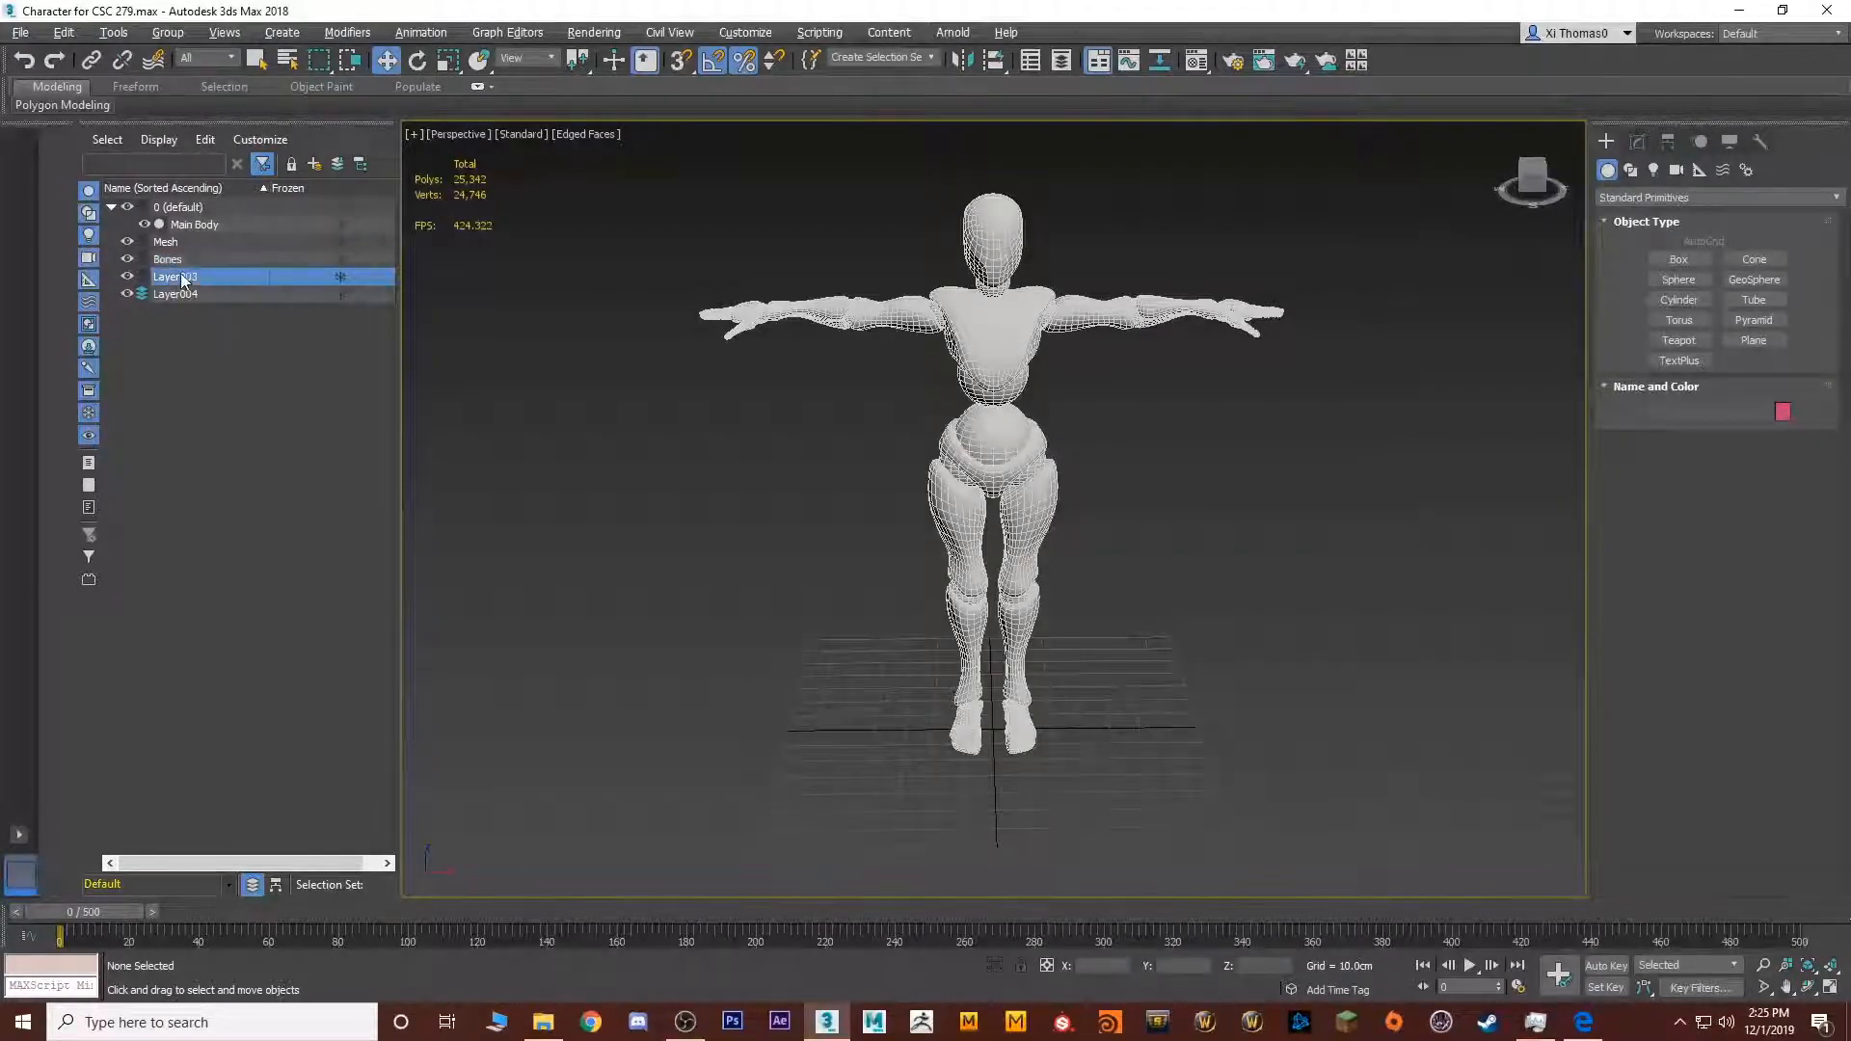
{"action": "right_click", "coordinate": [197, 276]}
{"action": "left_click", "coordinate": [239, 353]}
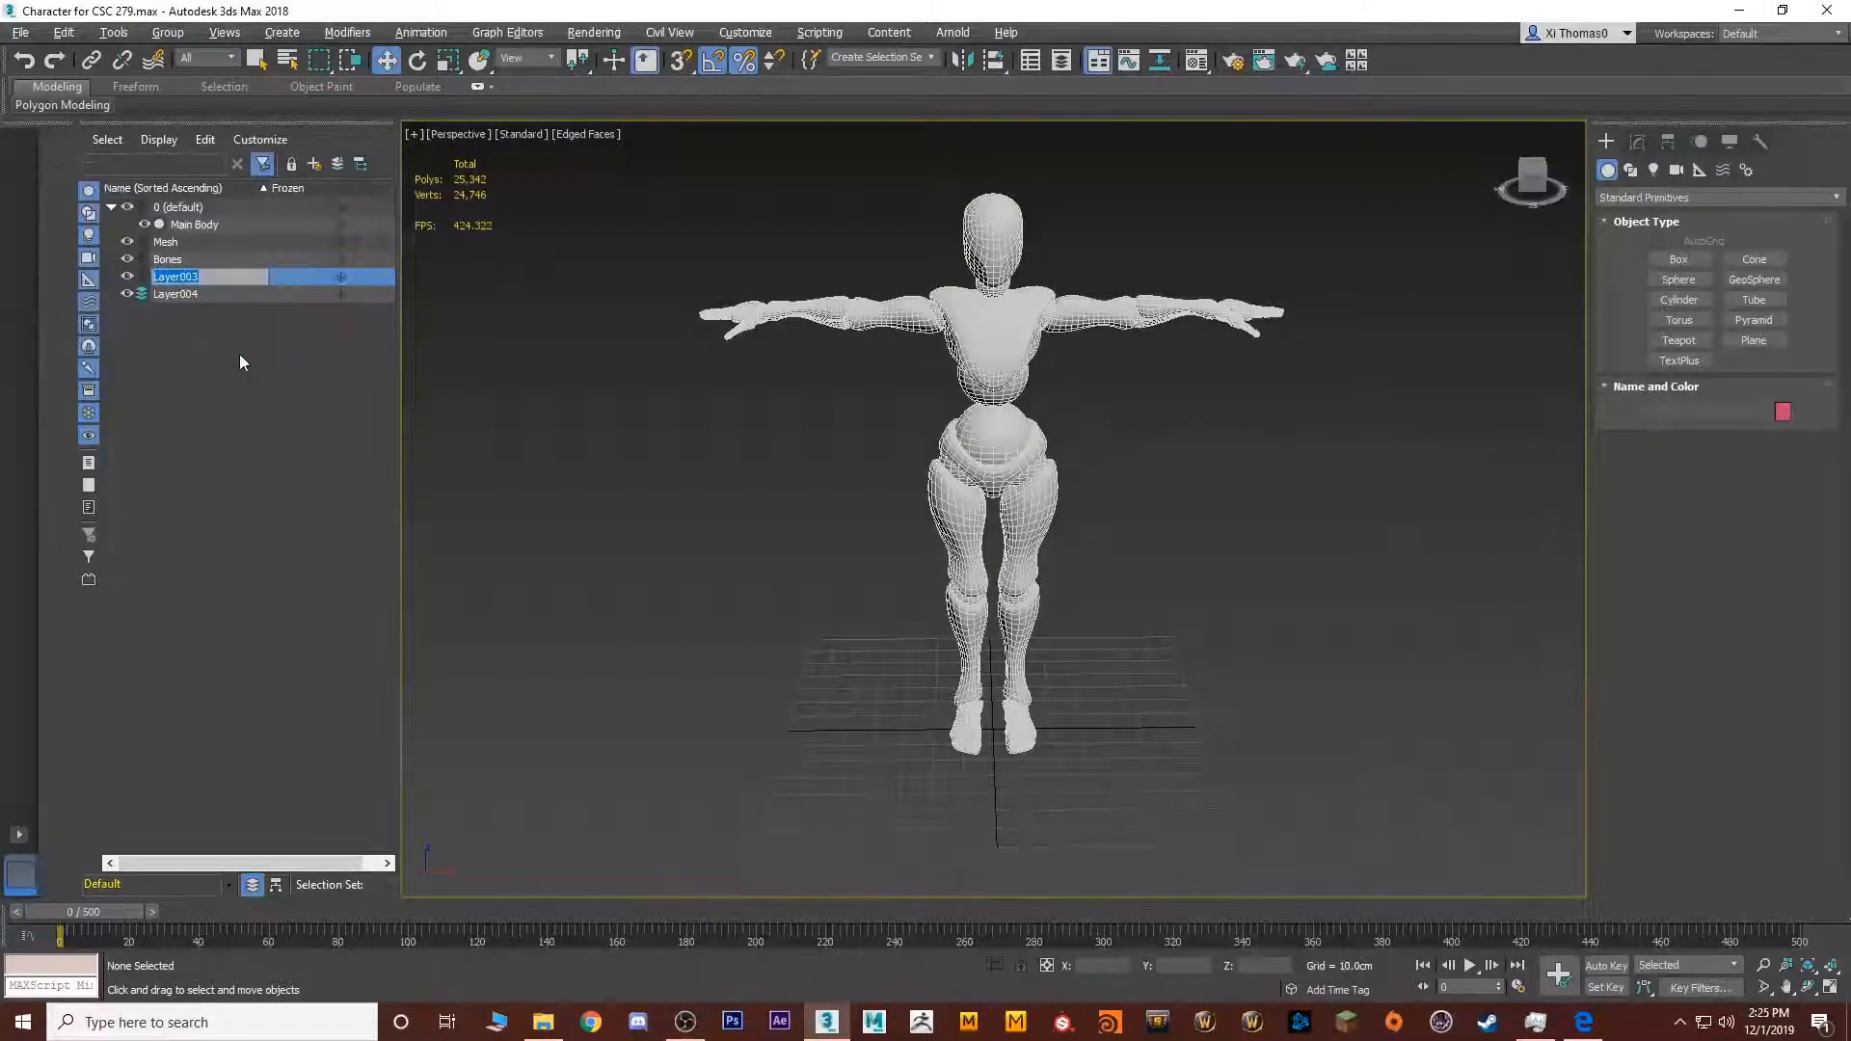
{"action": "type", "text": "Helper"}
{"action": "key", "text": "Return"}
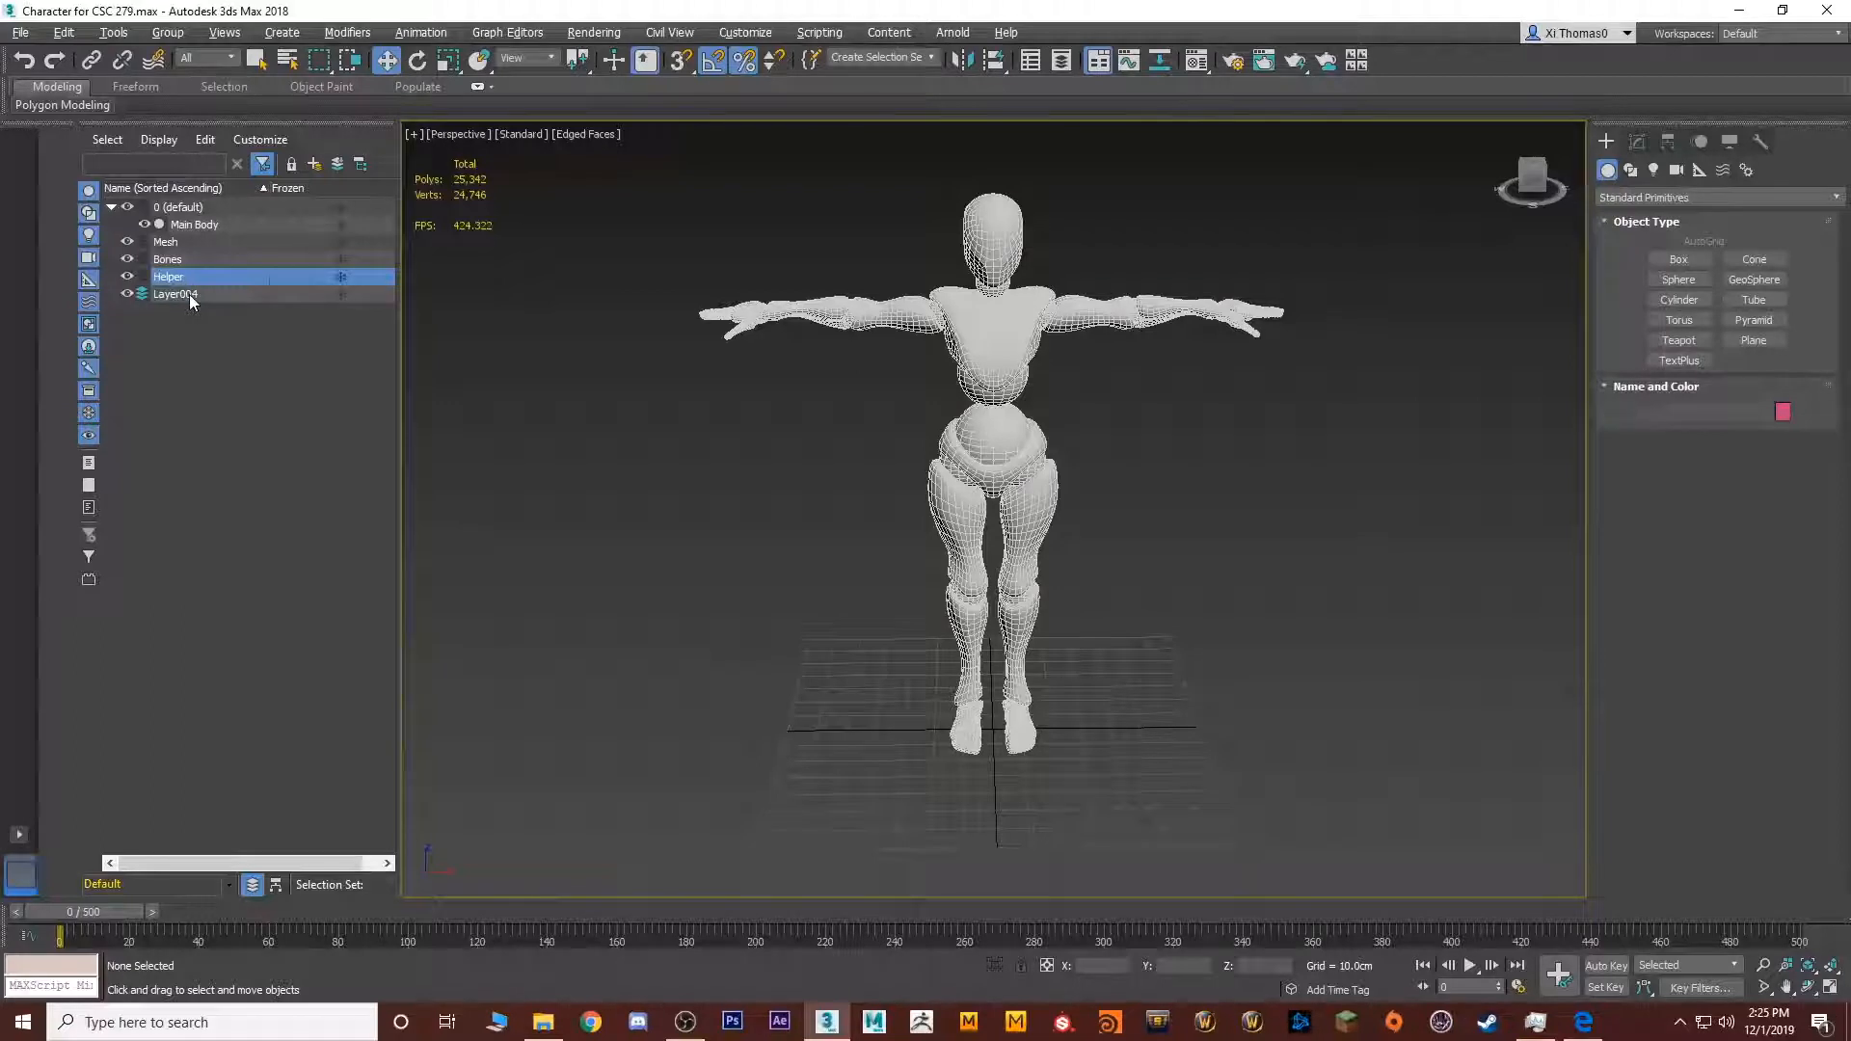
Rename Layer004 as Controller
{"action": "left_click", "coordinate": [189, 293]}
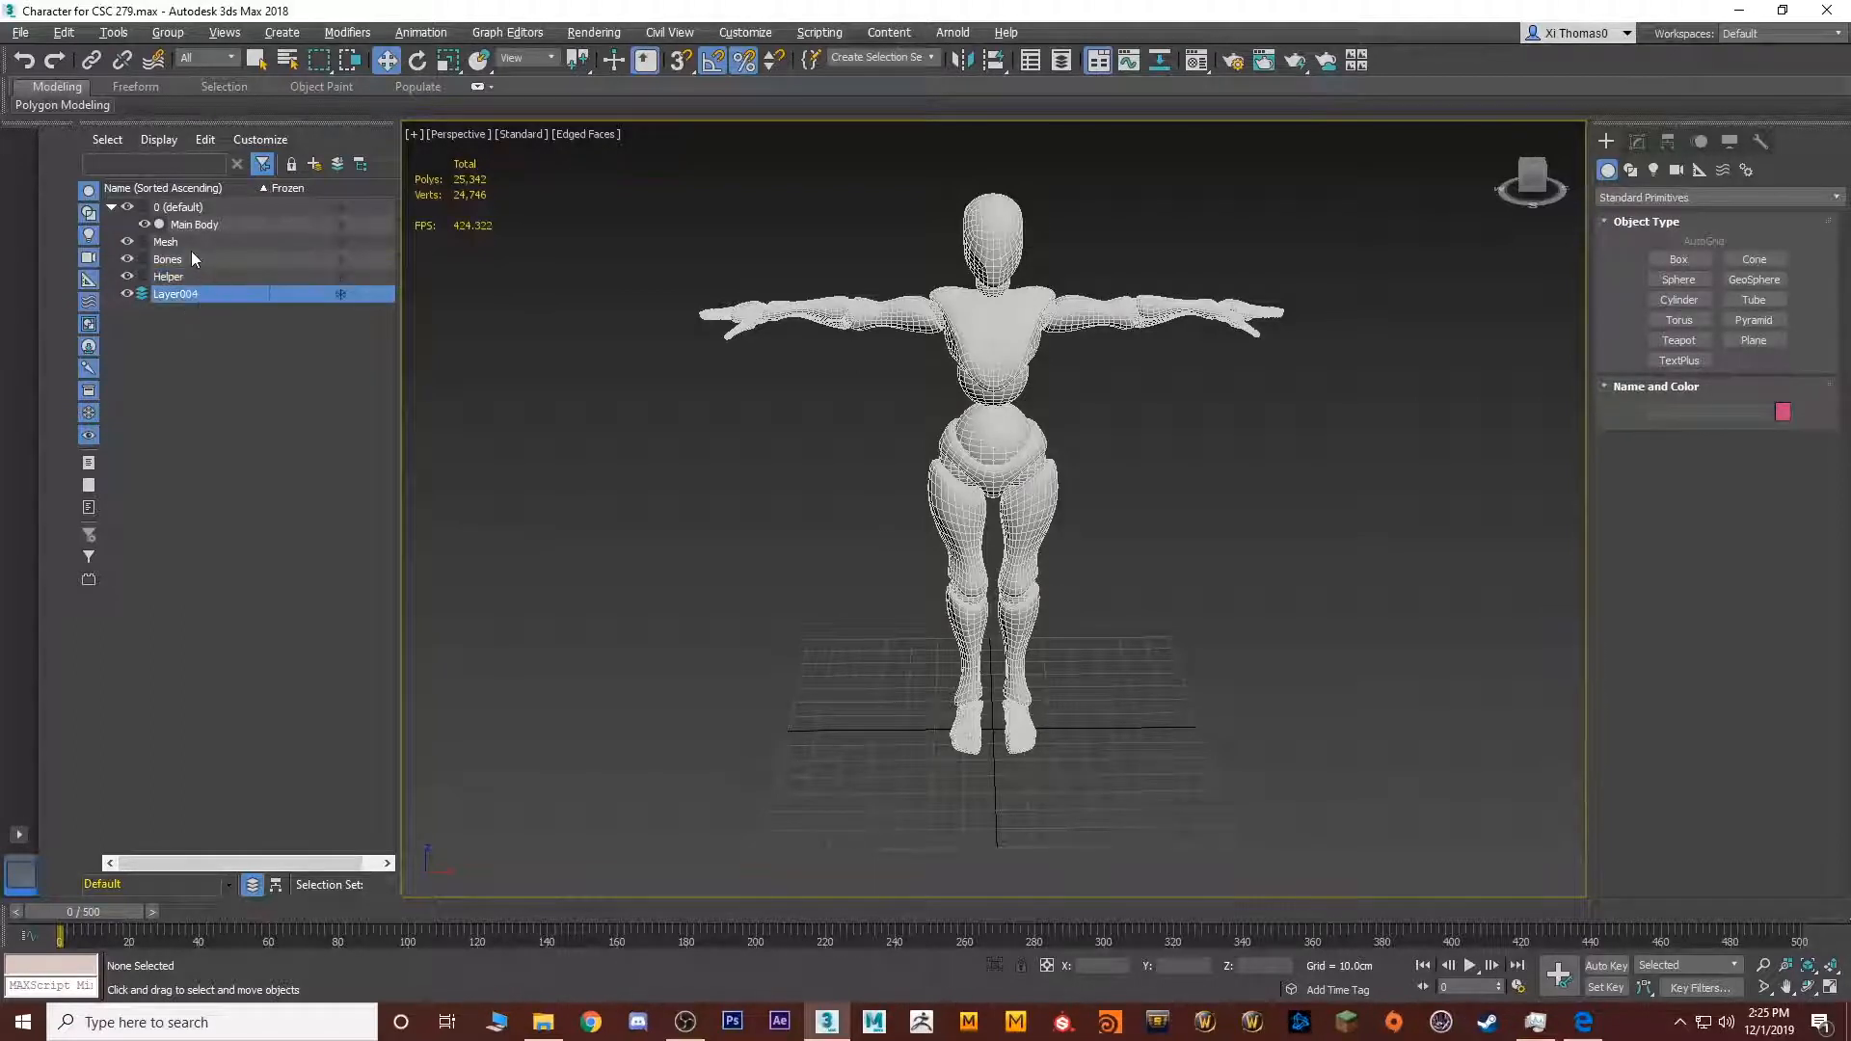
{"action": "right_click", "coordinate": [197, 291]}
{"action": "left_click", "coordinate": [246, 386]}
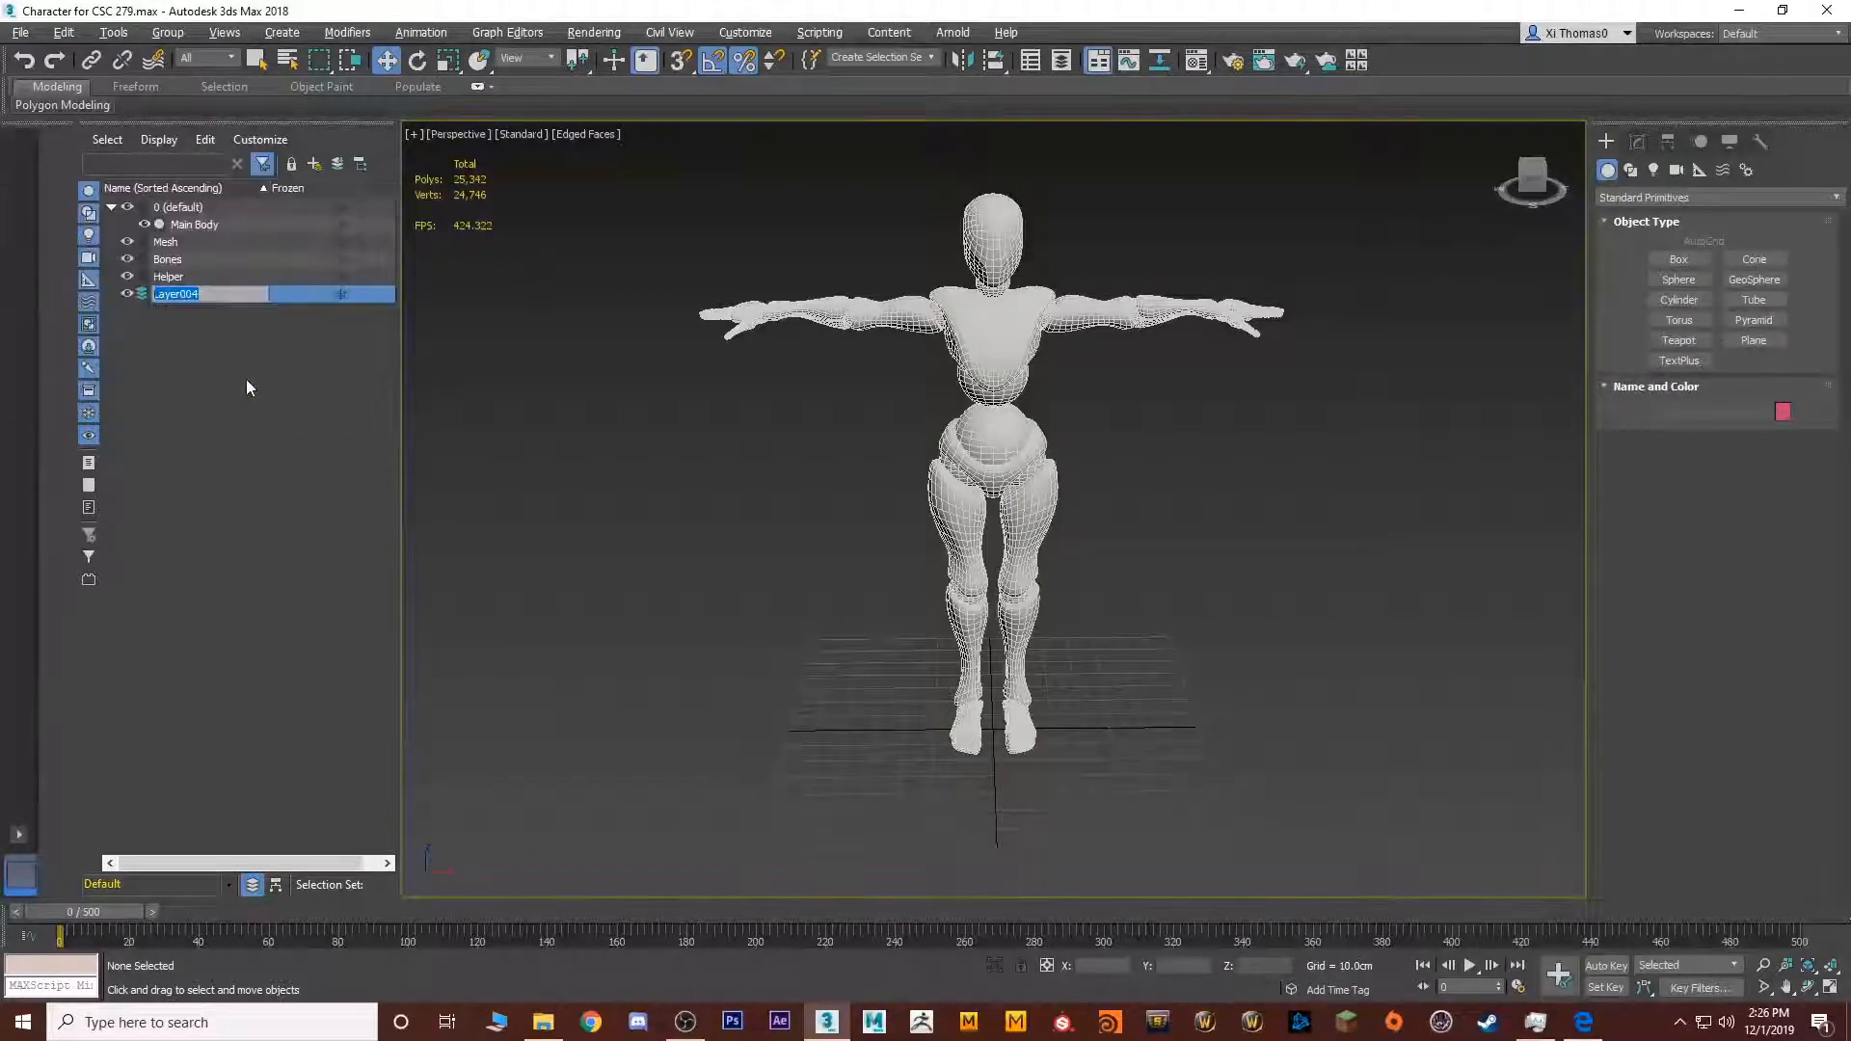
{"action": "type", "text": "Controller"}
{"action": "key", "text": "Return"}
{"action": "left_click", "coordinate": [245, 376]}
Freeze the Main Body through its object properties, toggling Show Frozen in Gray and enabling See-Through
{"action": "middle_click_drag", "start_coordinate": [628, 460], "coordinate": [939, 498], "text": "alt"}
{"action": "scroll", "coordinate": [803, 477], "scroll_direction": "up", "scroll_amount": 3}
{"action": "left_click", "coordinate": [882, 474]}
{"action": "scroll", "coordinate": [939, 500], "scroll_direction": "down", "scroll_amount": 3}
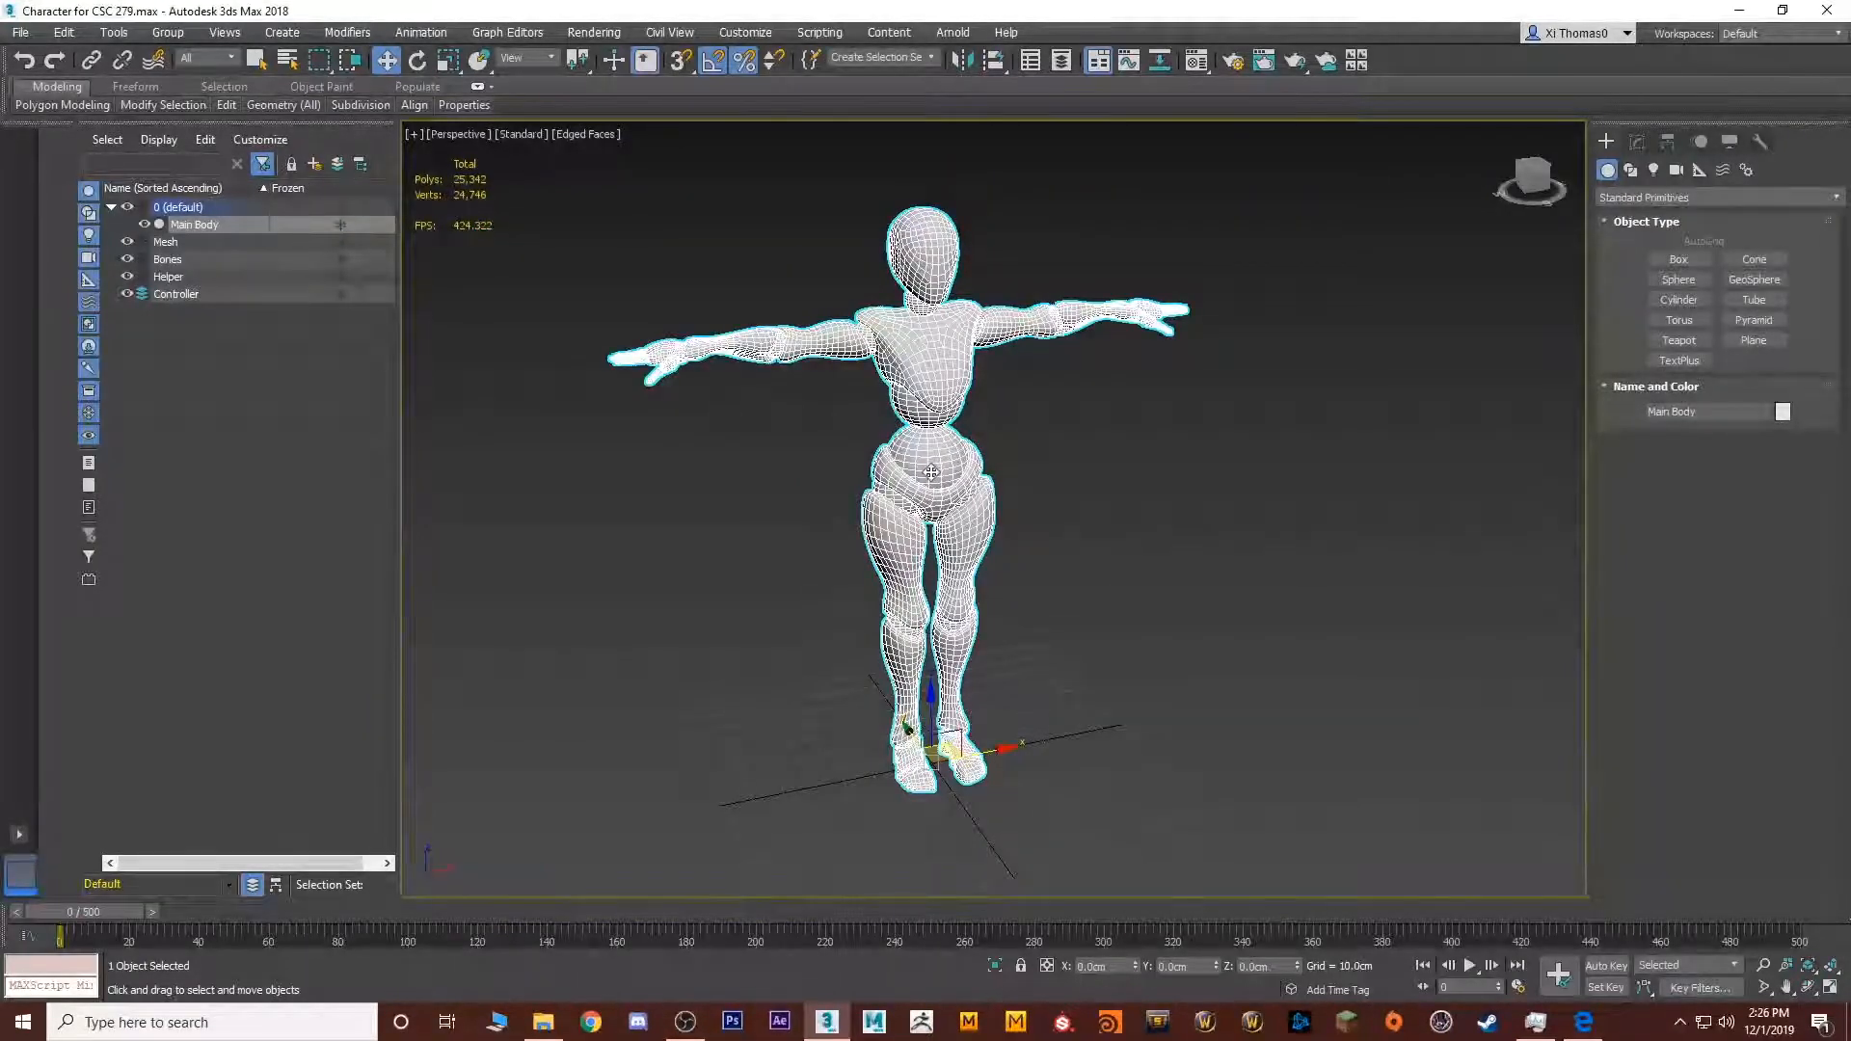
{"action": "right_click", "coordinate": [930, 472]}
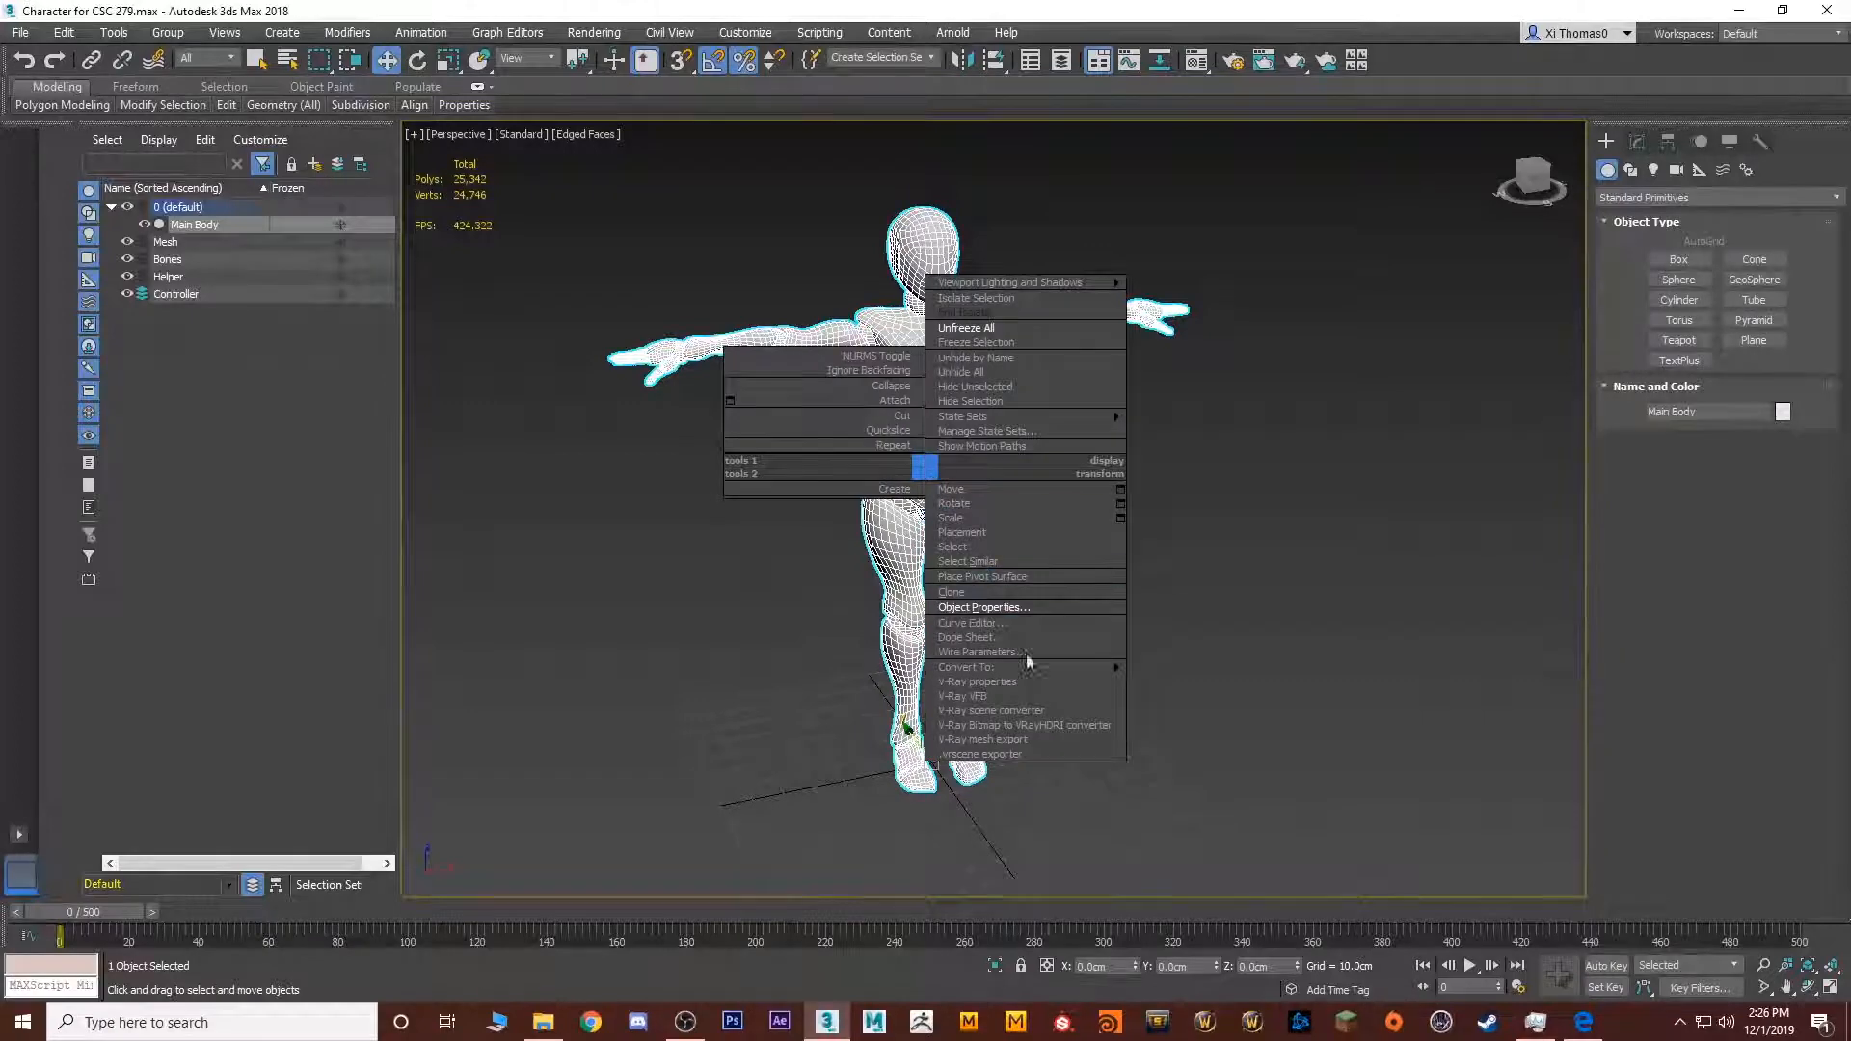
{"action": "left_click", "coordinate": [976, 609]}
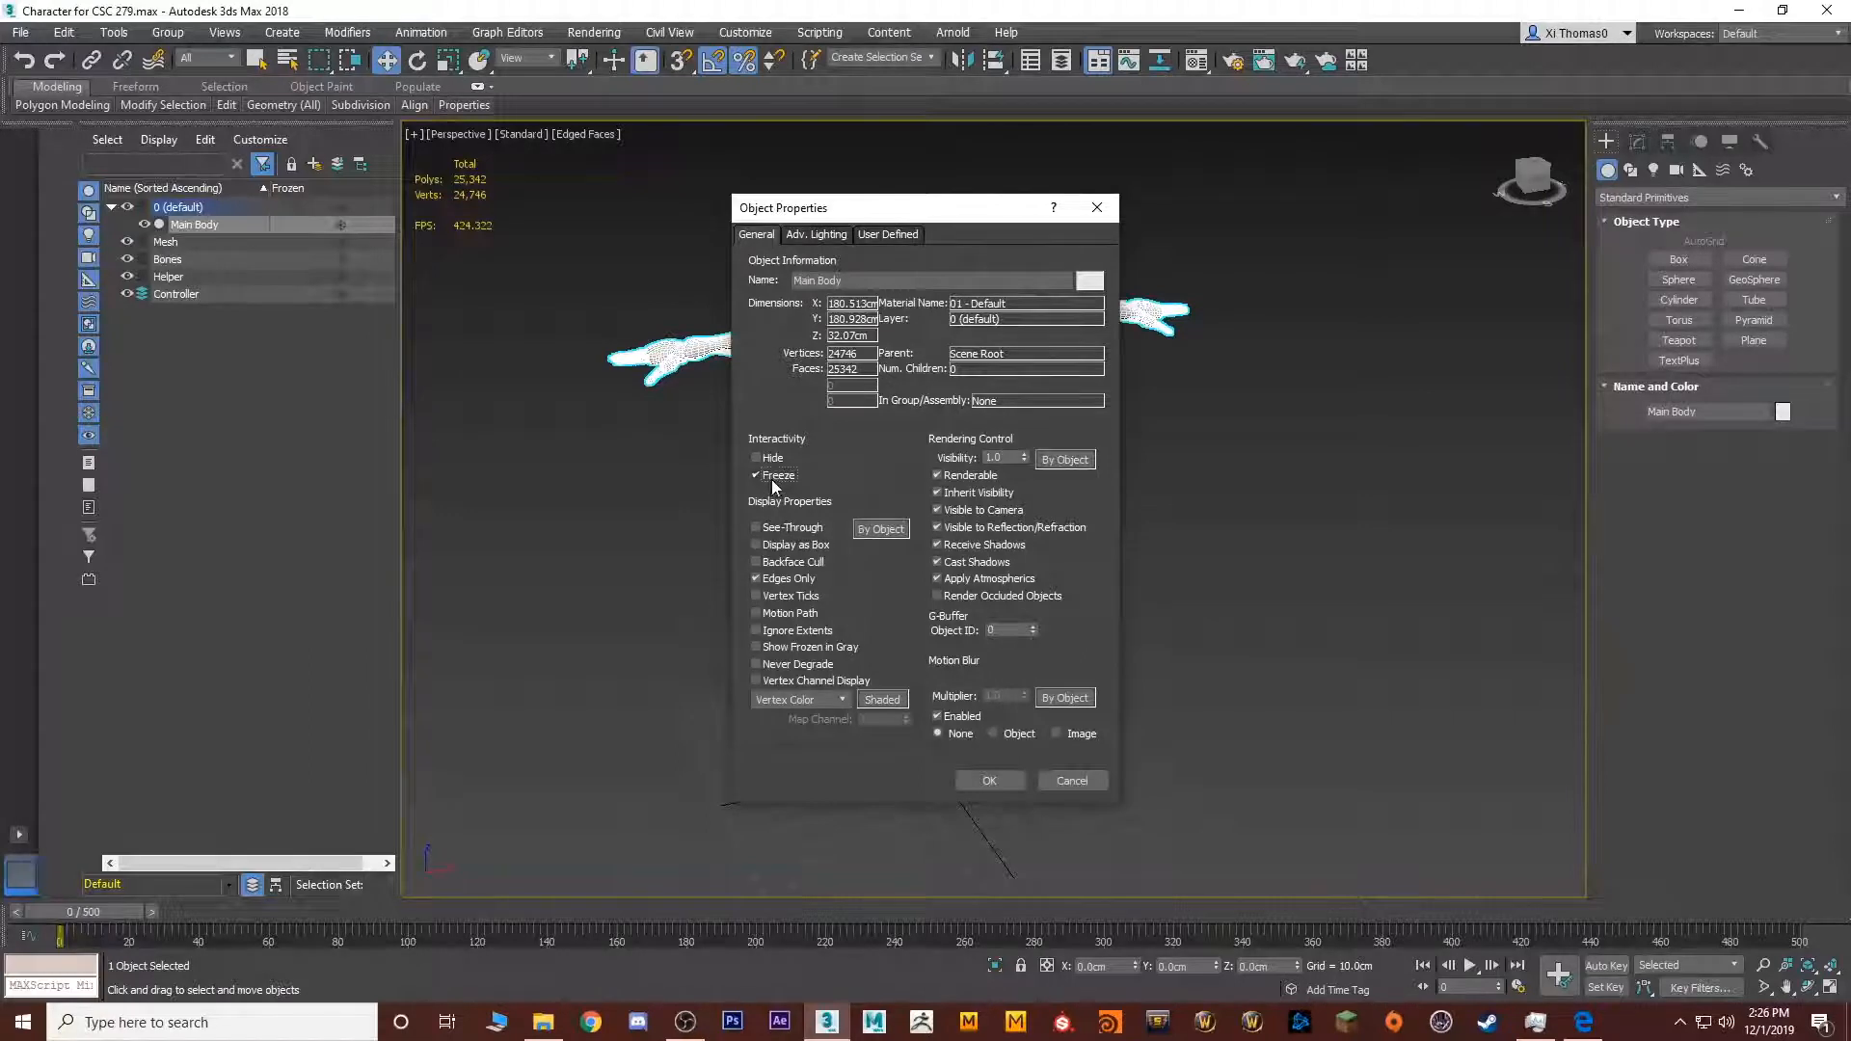
{"action": "left_click", "coordinate": [751, 647]}
{"action": "left_click", "coordinate": [783, 531]}
{"action": "left_click", "coordinate": [1022, 779]}
{"action": "middle_click_drag", "start_coordinate": [1105, 536], "coordinate": [991, 544]}
{"action": "middle_click_drag", "start_coordinate": [991, 544], "coordinate": [941, 558]}
{"action": "scroll", "coordinate": [974, 436], "scroll_direction": "down", "scroll_amount": 3}
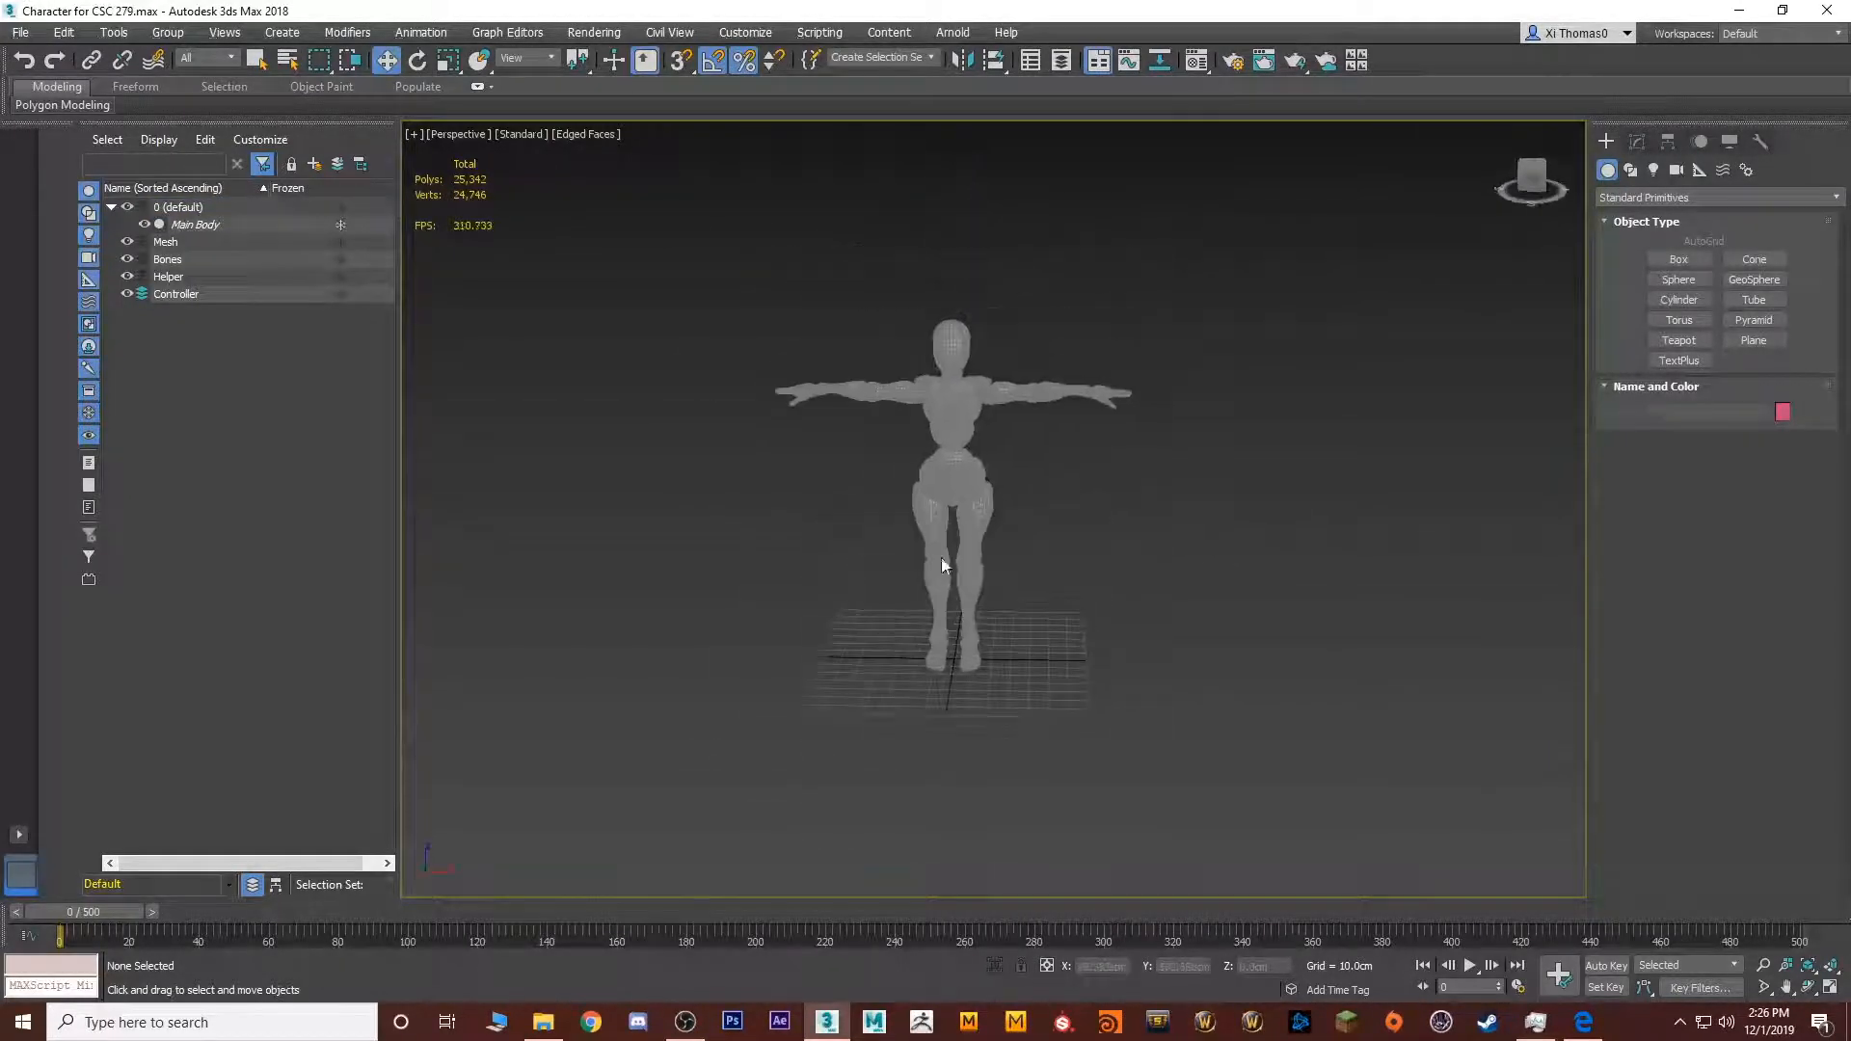
Look up the LiveZoom toggle hotkey in ZoomIt's options and try it by switching LiveZoom on and off
{"action": "left_click", "coordinate": [1680, 1022]}
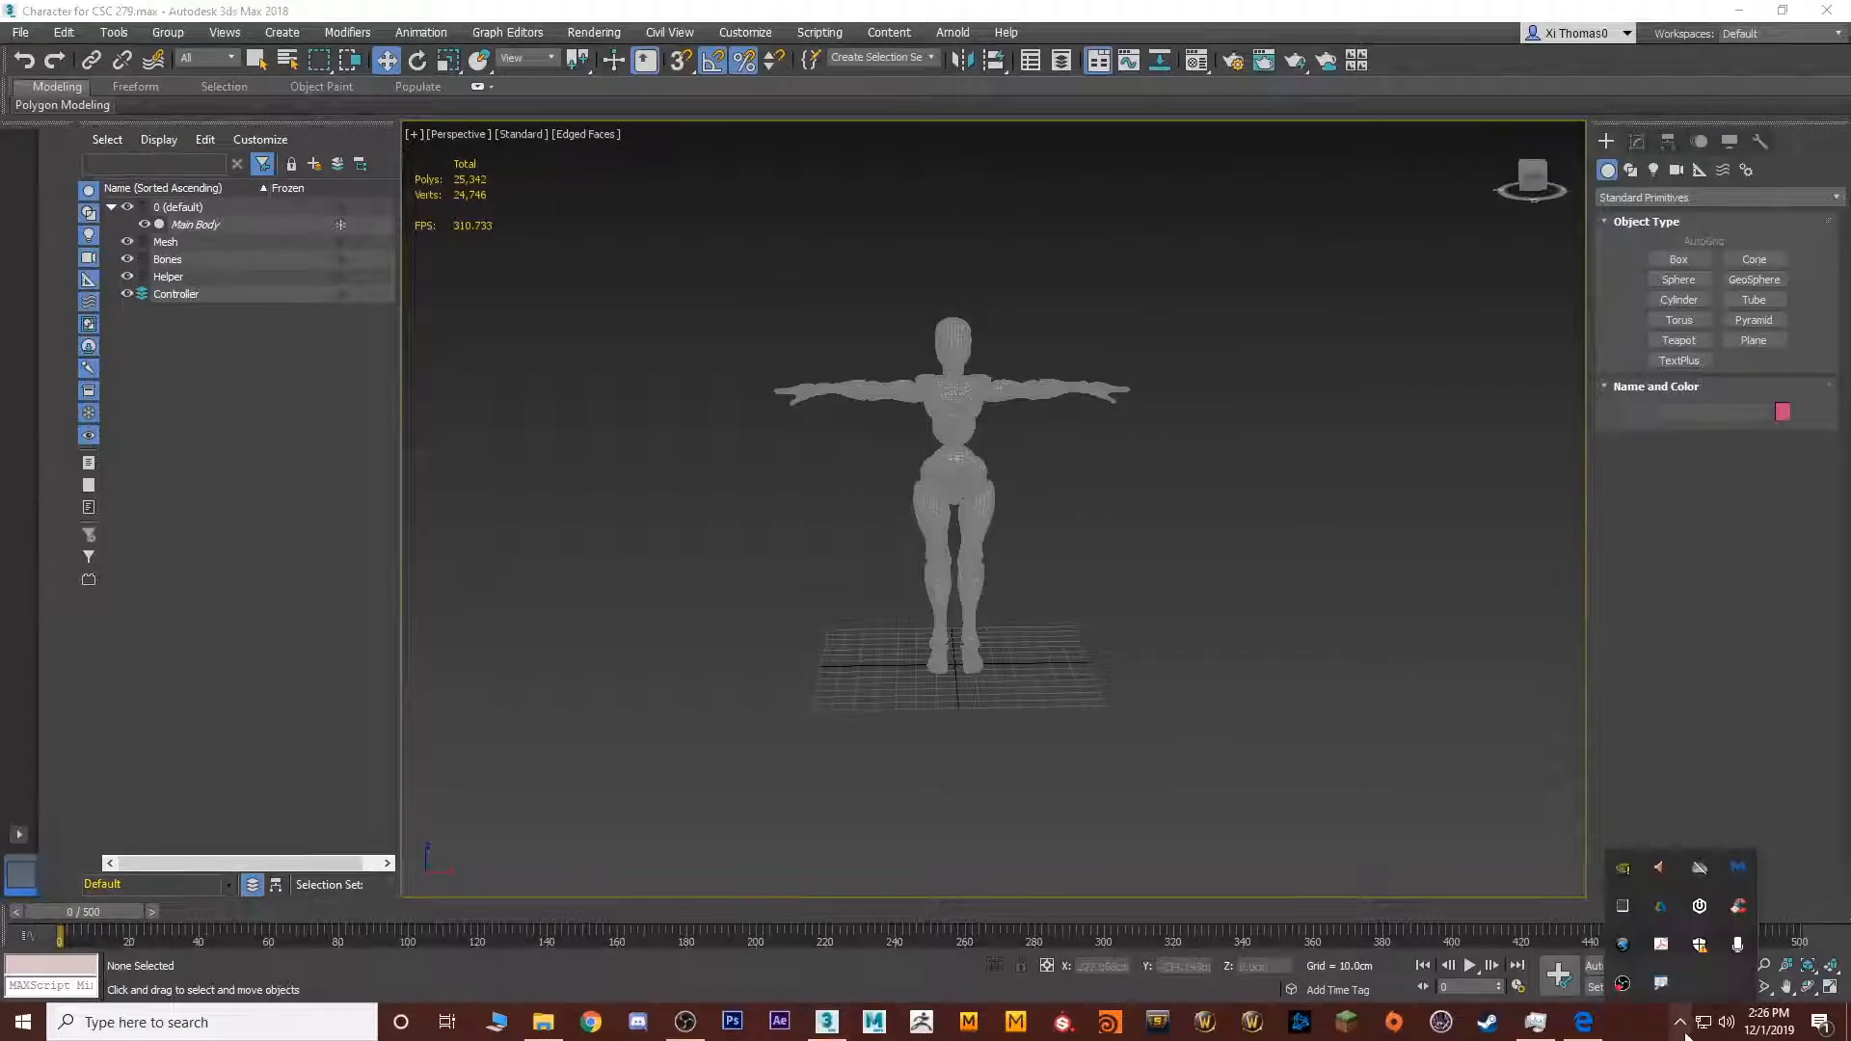
{"action": "right_click", "coordinate": [1662, 950]}
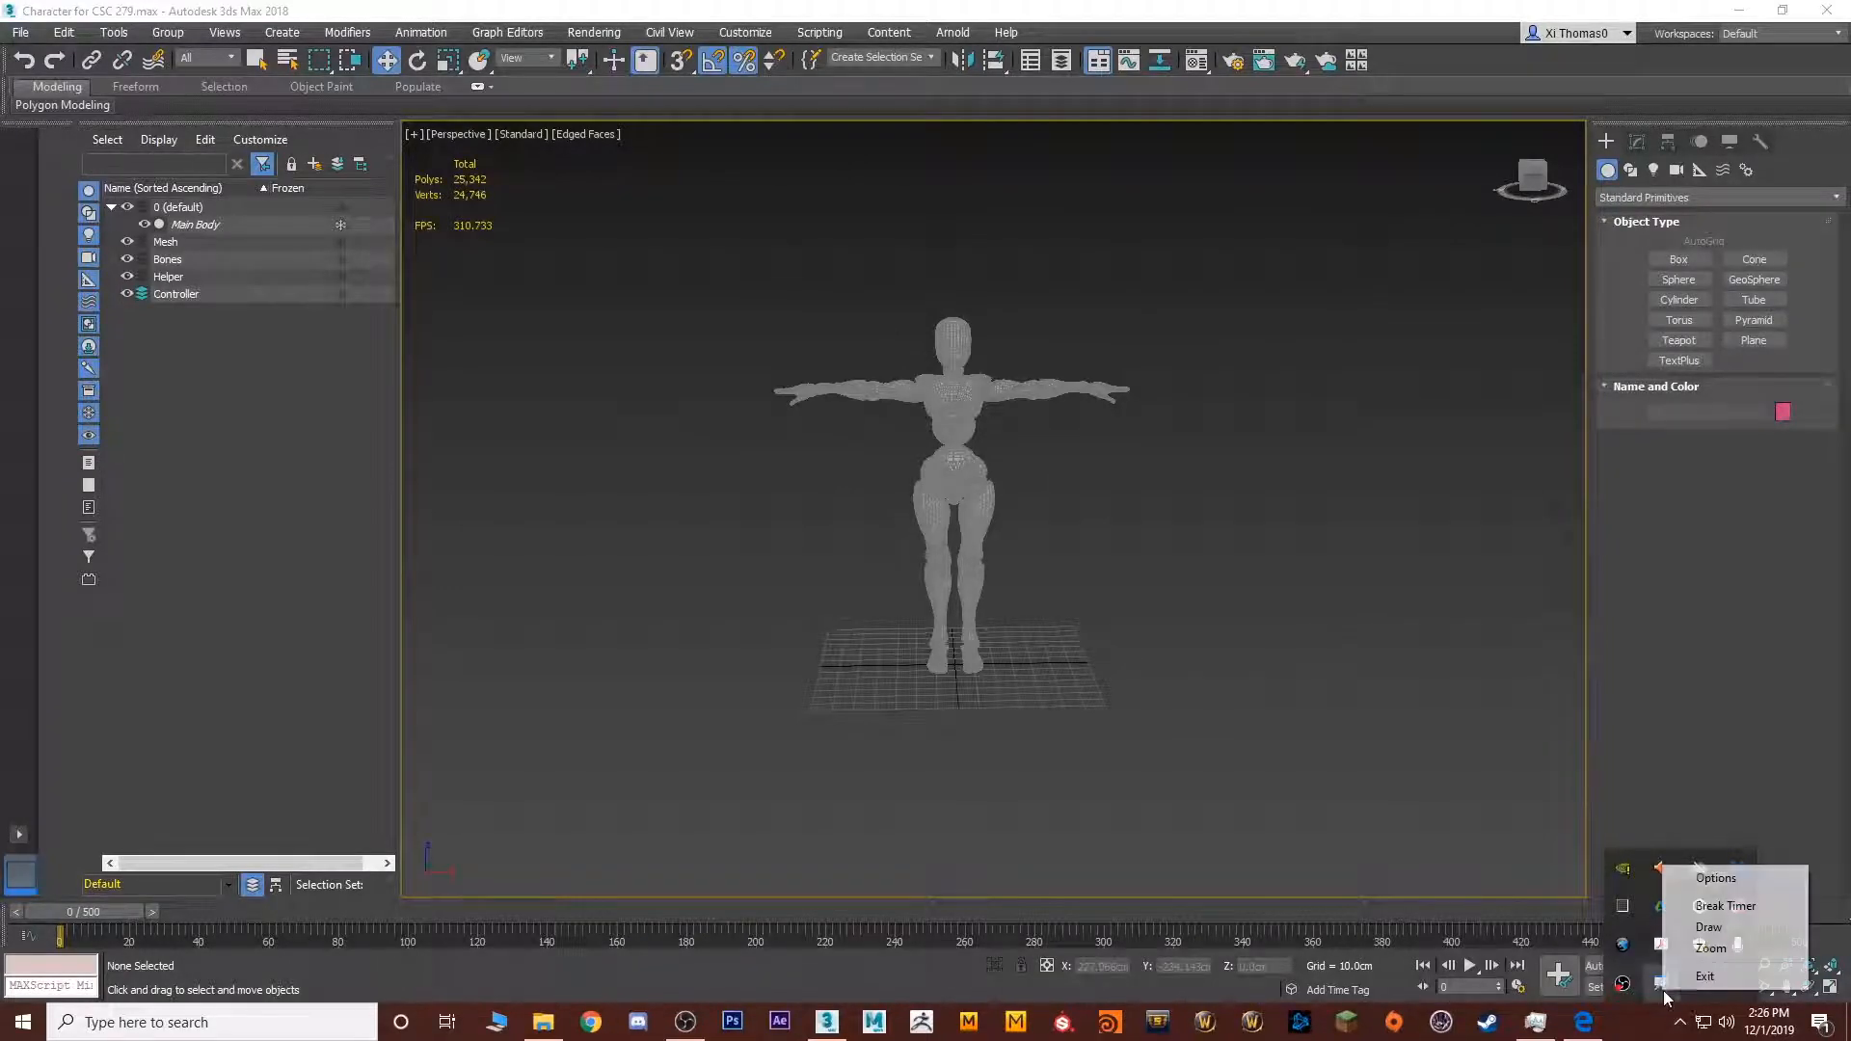
{"action": "left_click", "coordinate": [1726, 880]}
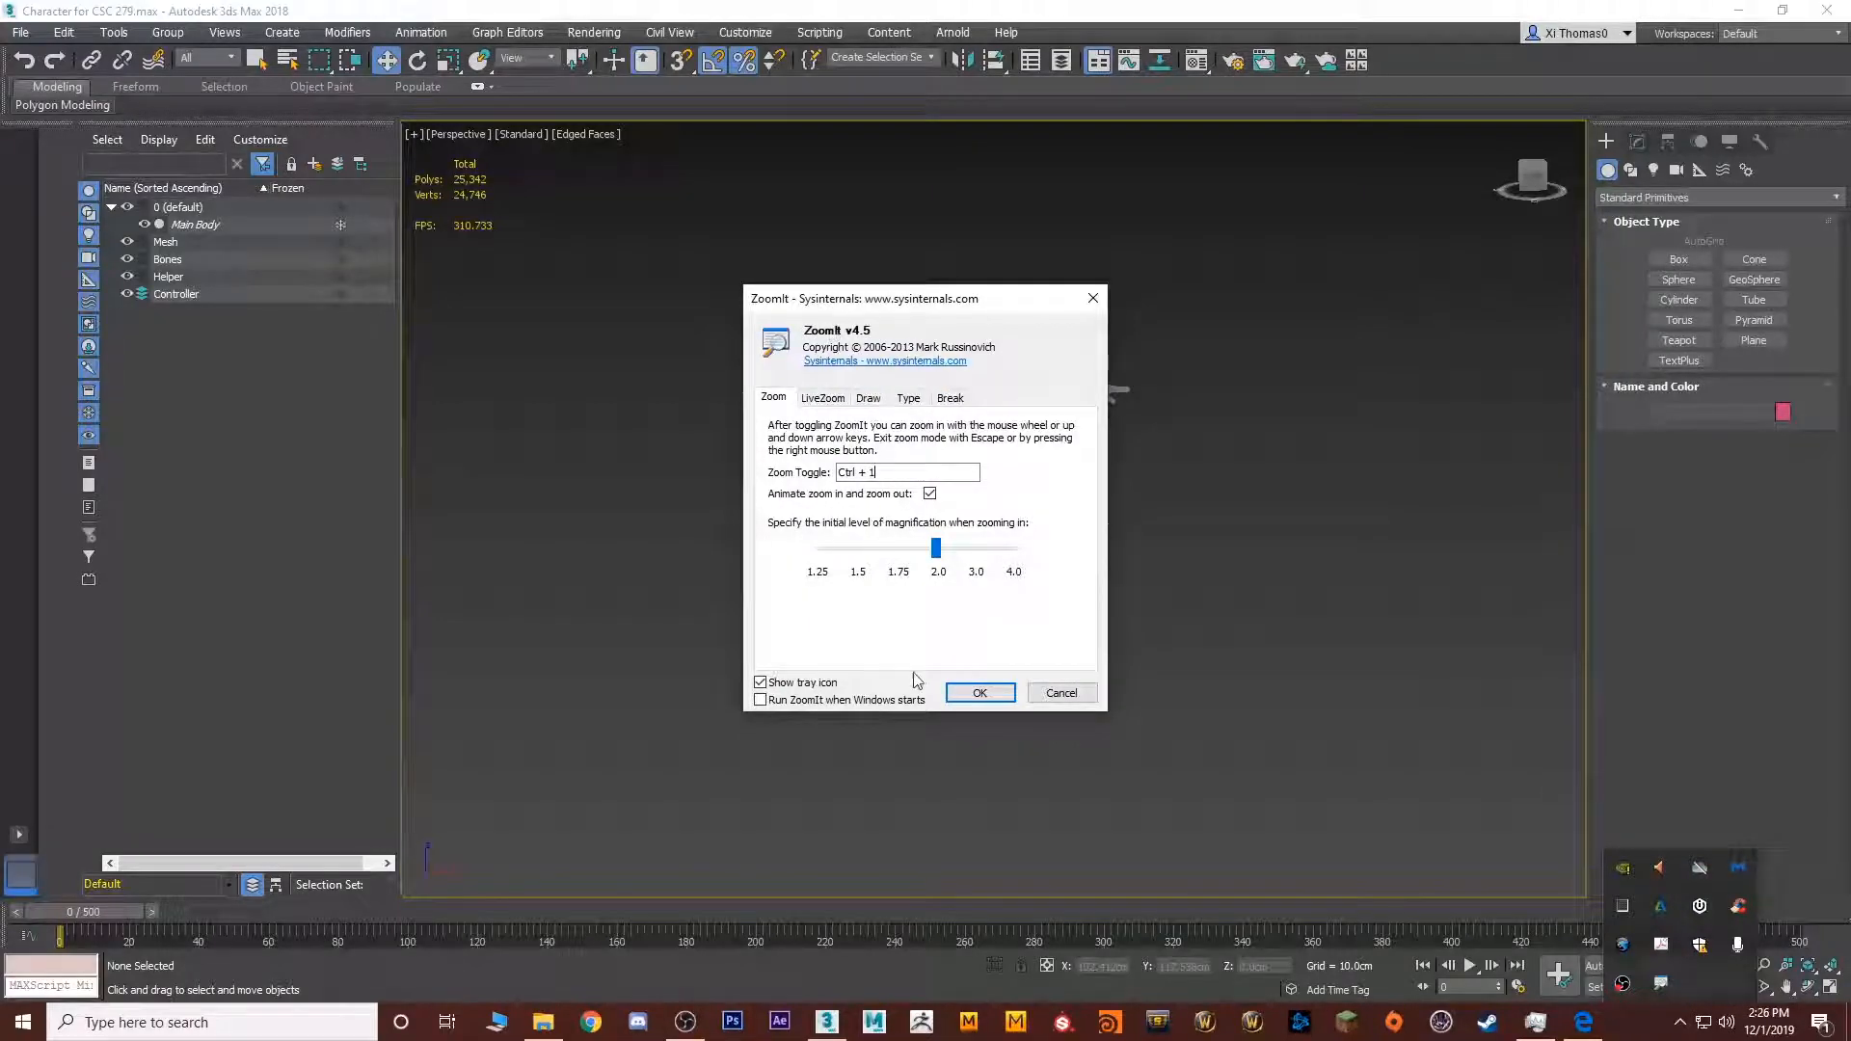
{"action": "left_click", "coordinate": [825, 407]}
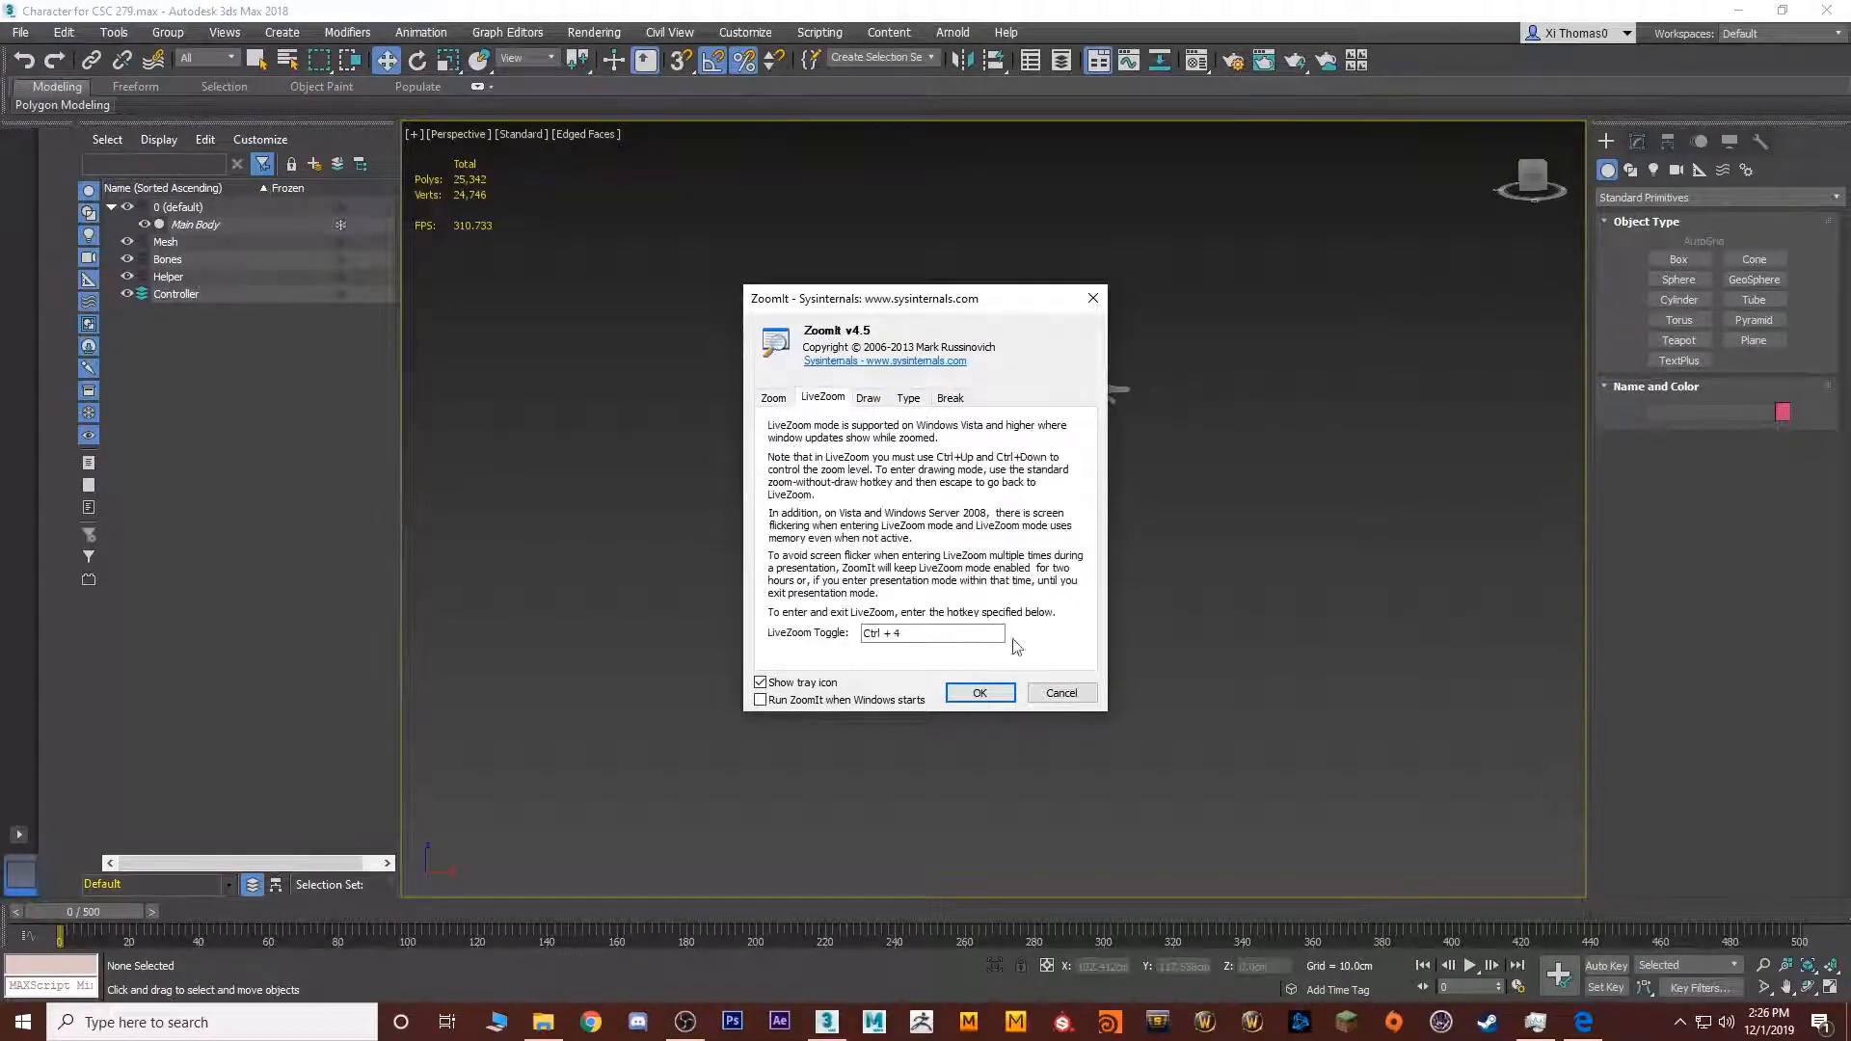
{"action": "left_click", "coordinate": [980, 693]}
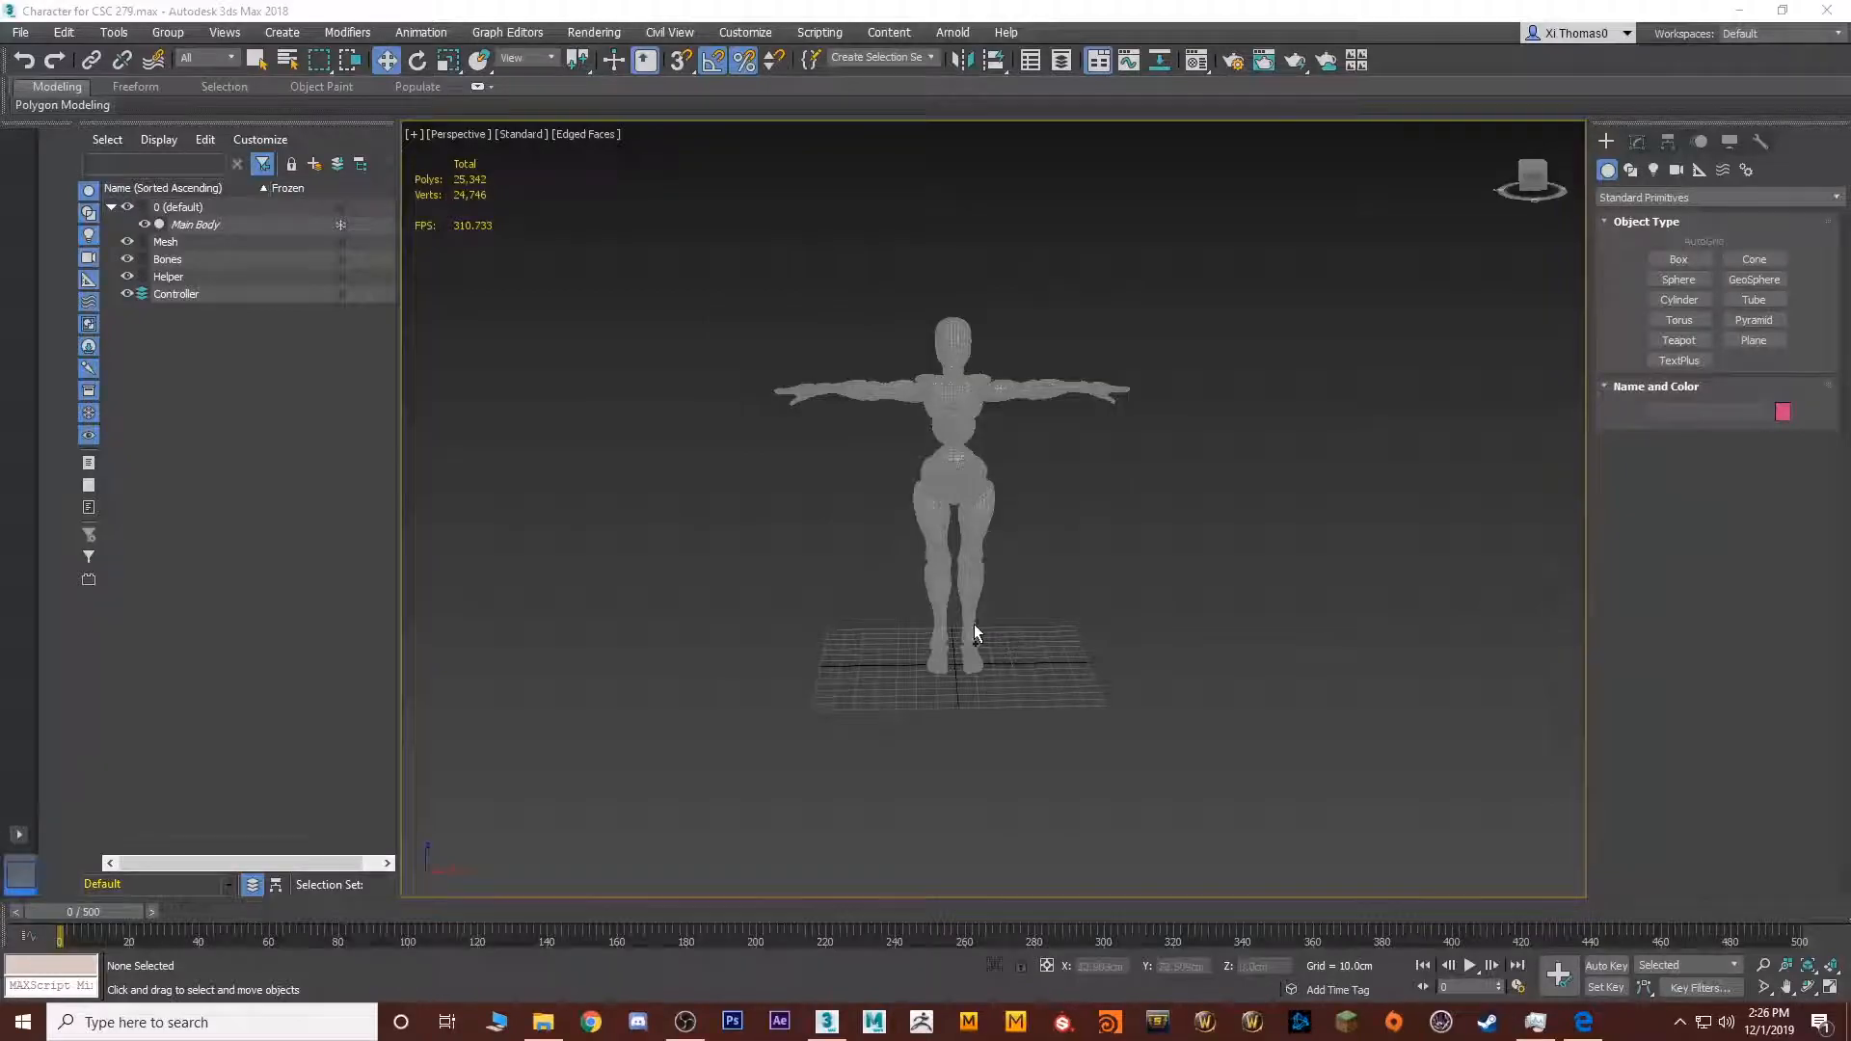
{"action": "key", "text": "ctrl+4"}
{"action": "key", "text": "ctrl+4"}
Open Bone Tools and place its window beside the viewport, clear of the character
{"action": "middle_click_drag", "start_coordinate": [761, 471], "coordinate": [858, 550], "text": "alt"}
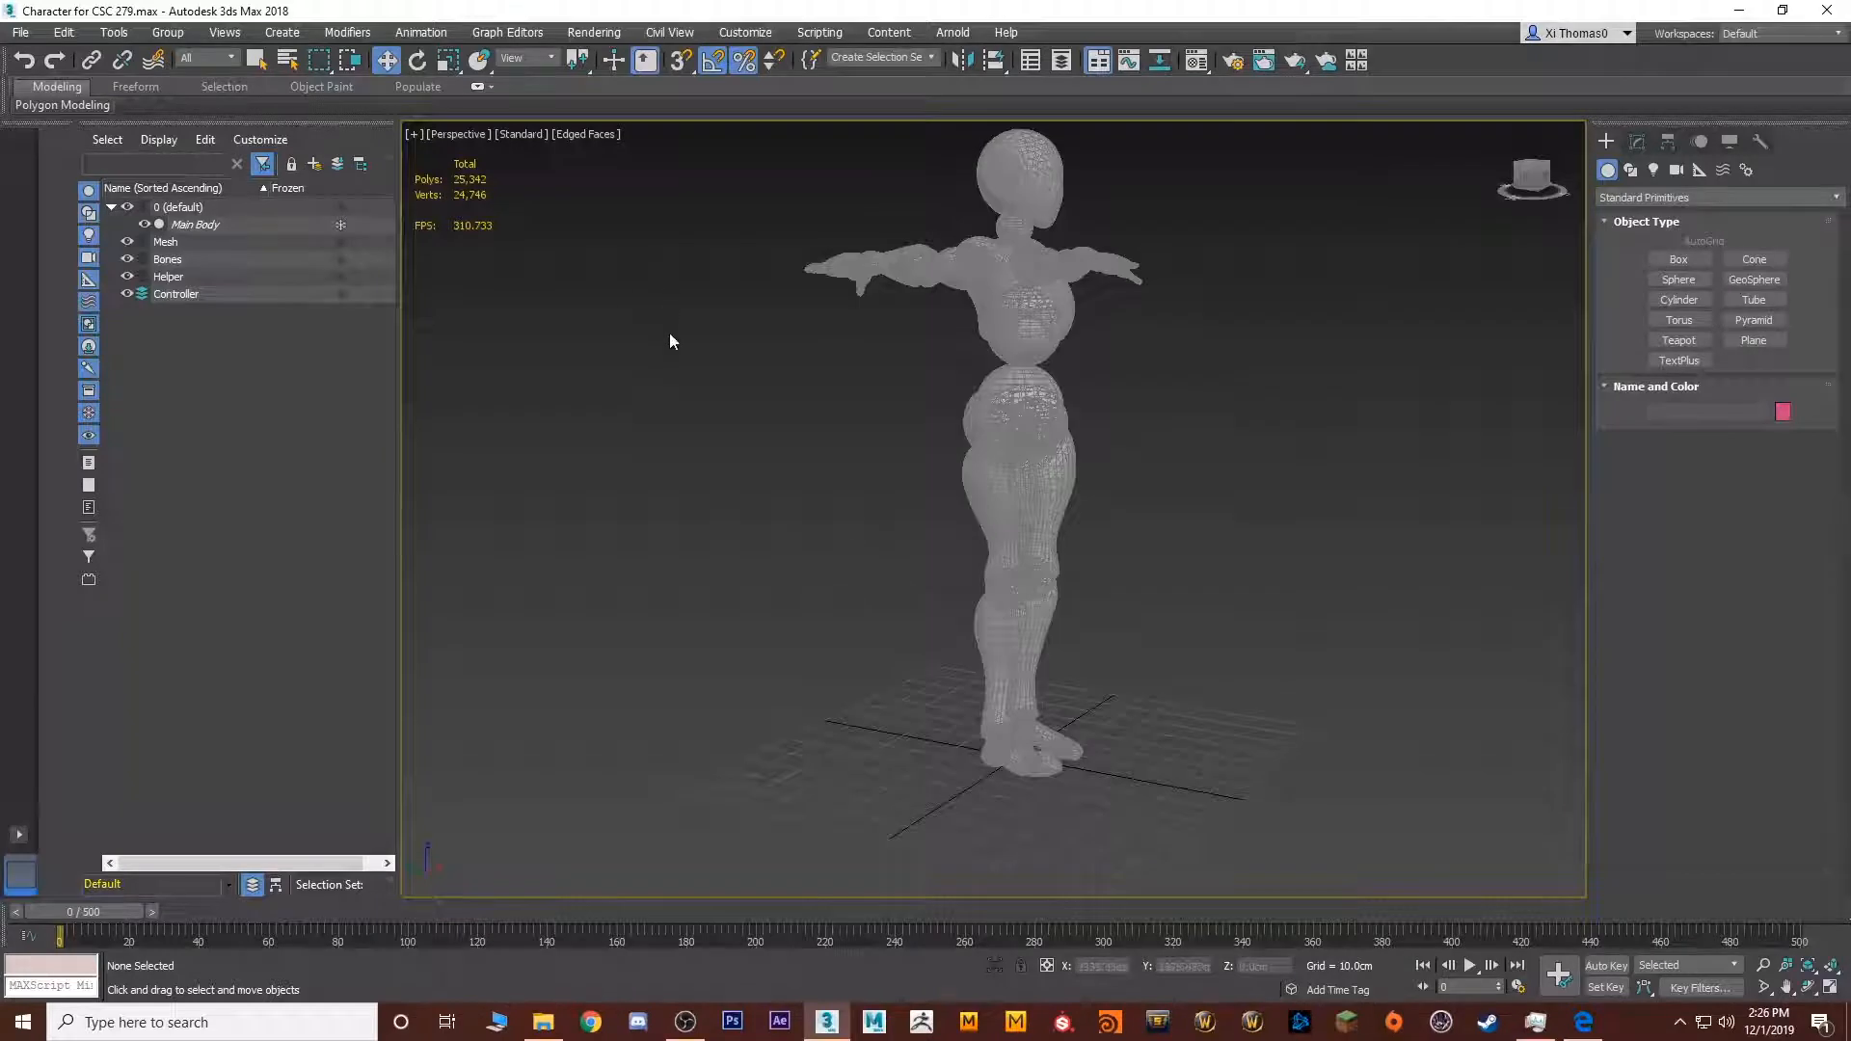
{"action": "middle_click_drag", "start_coordinate": [740, 345], "coordinate": [696, 379]}
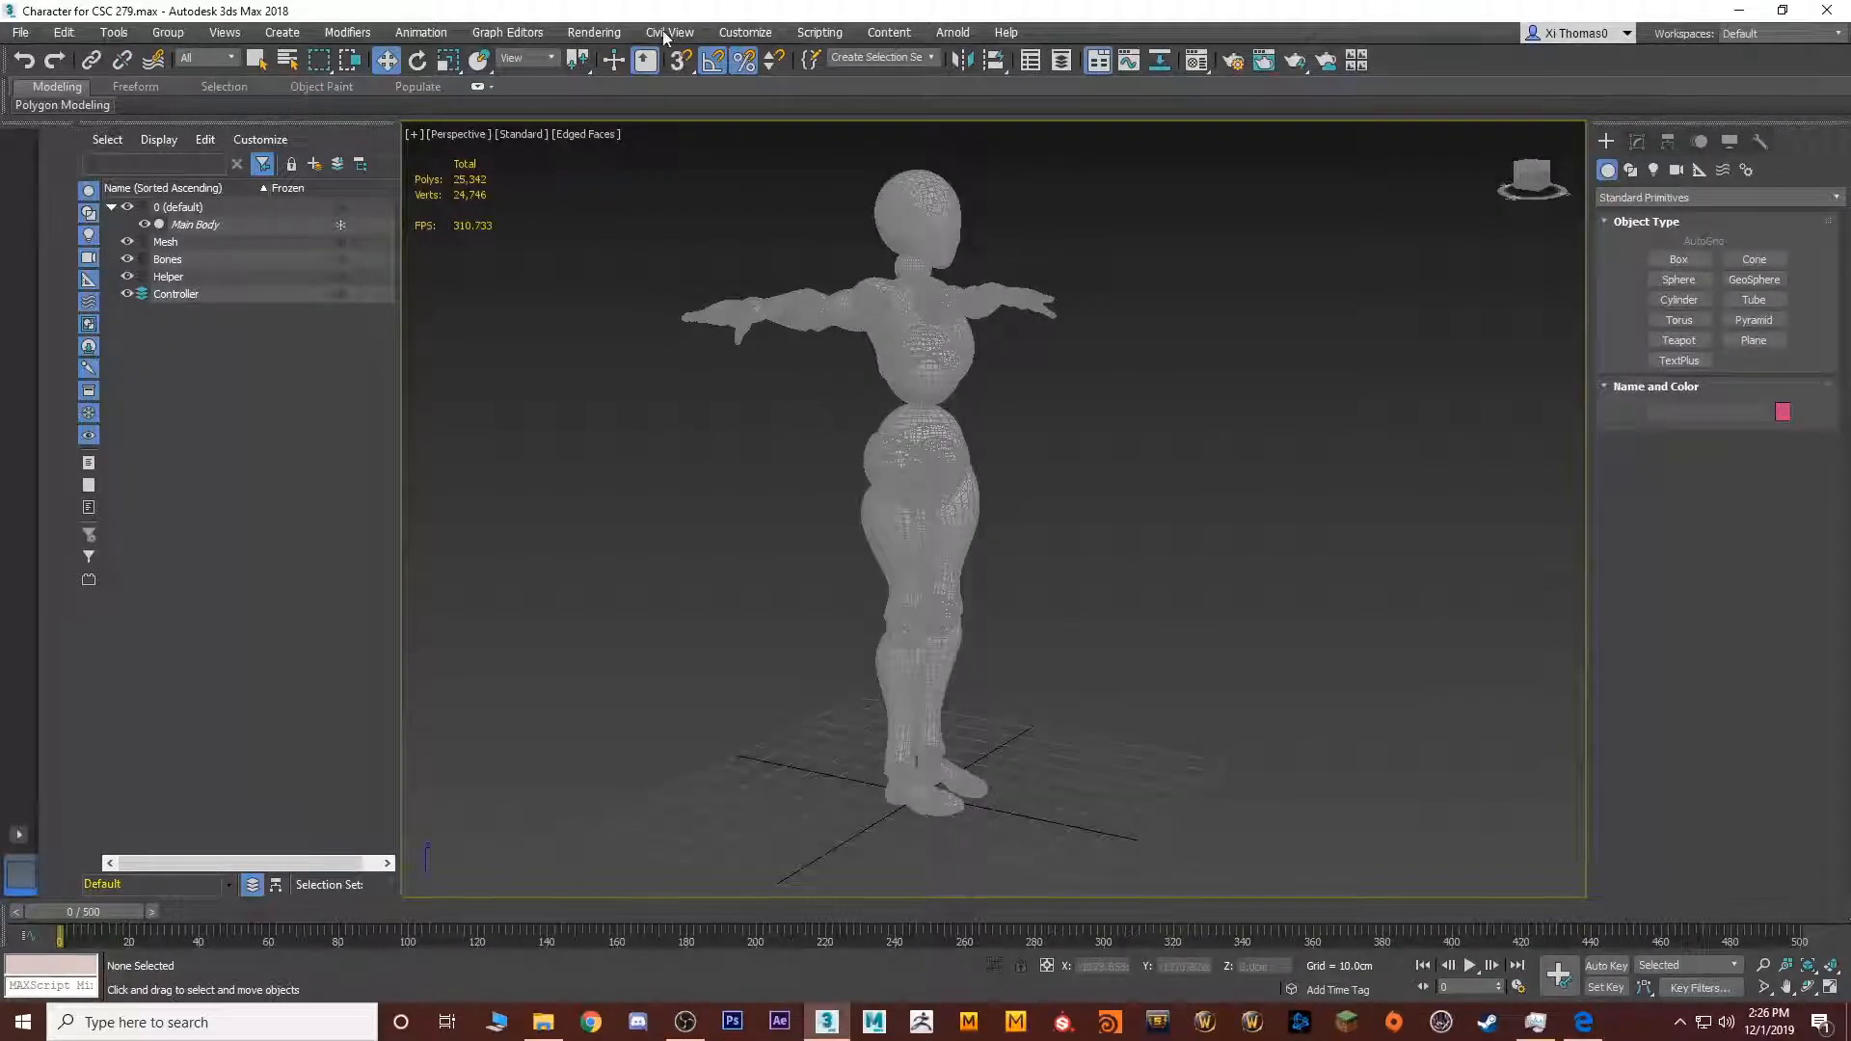
{"action": "left_click", "coordinate": [376, 33]}
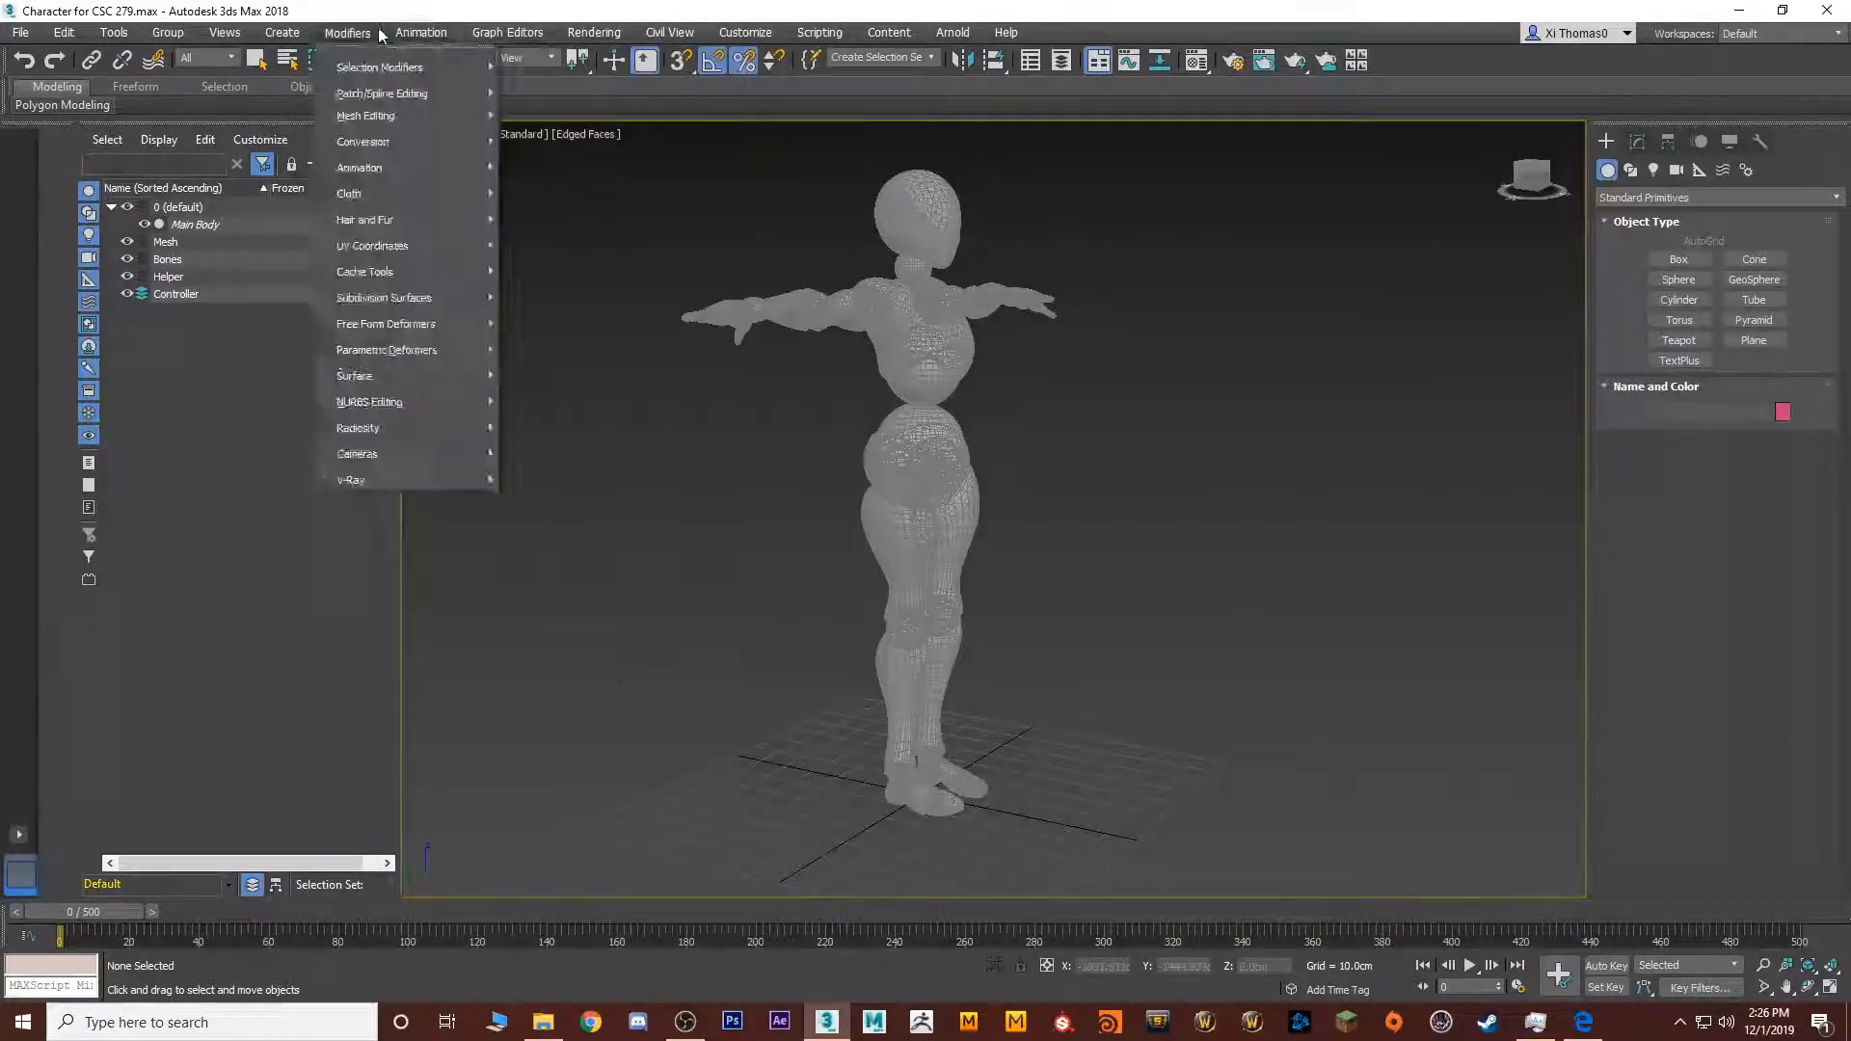
{"action": "mouse_move", "coordinate": [433, 40]}
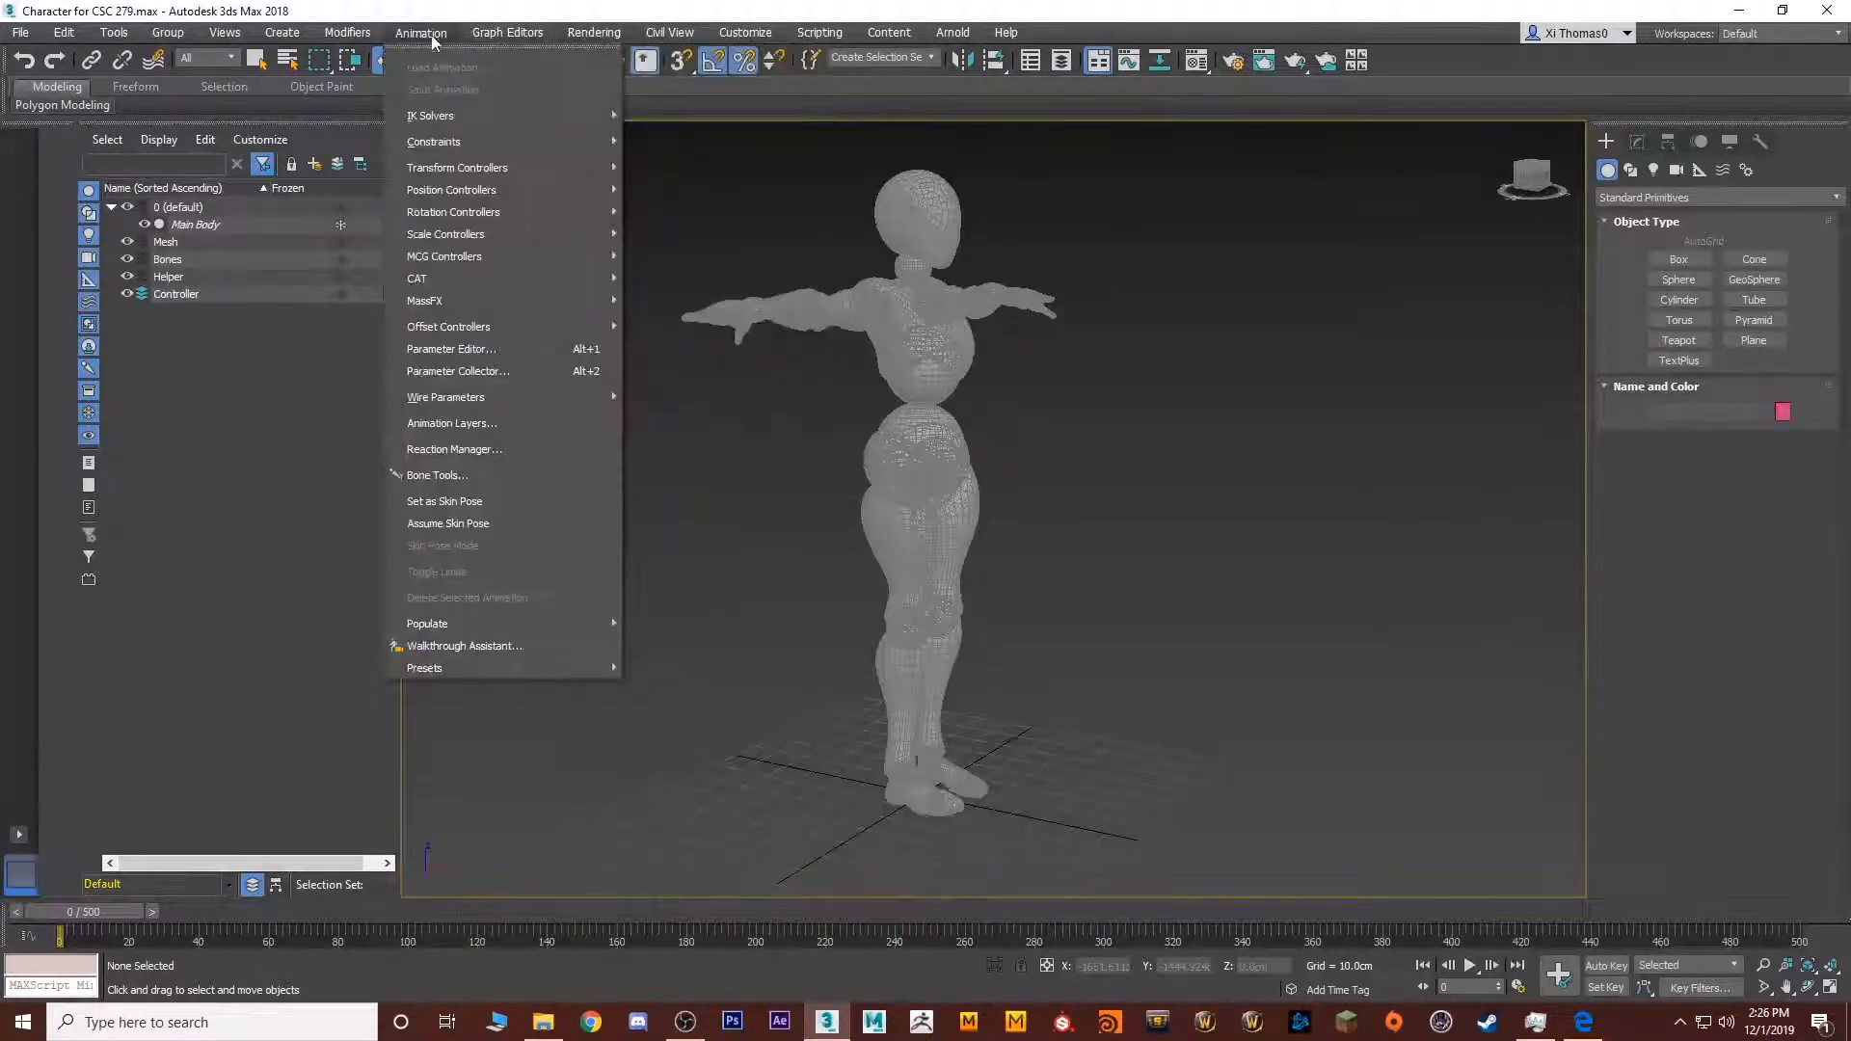
{"action": "left_click", "coordinate": [438, 476]}
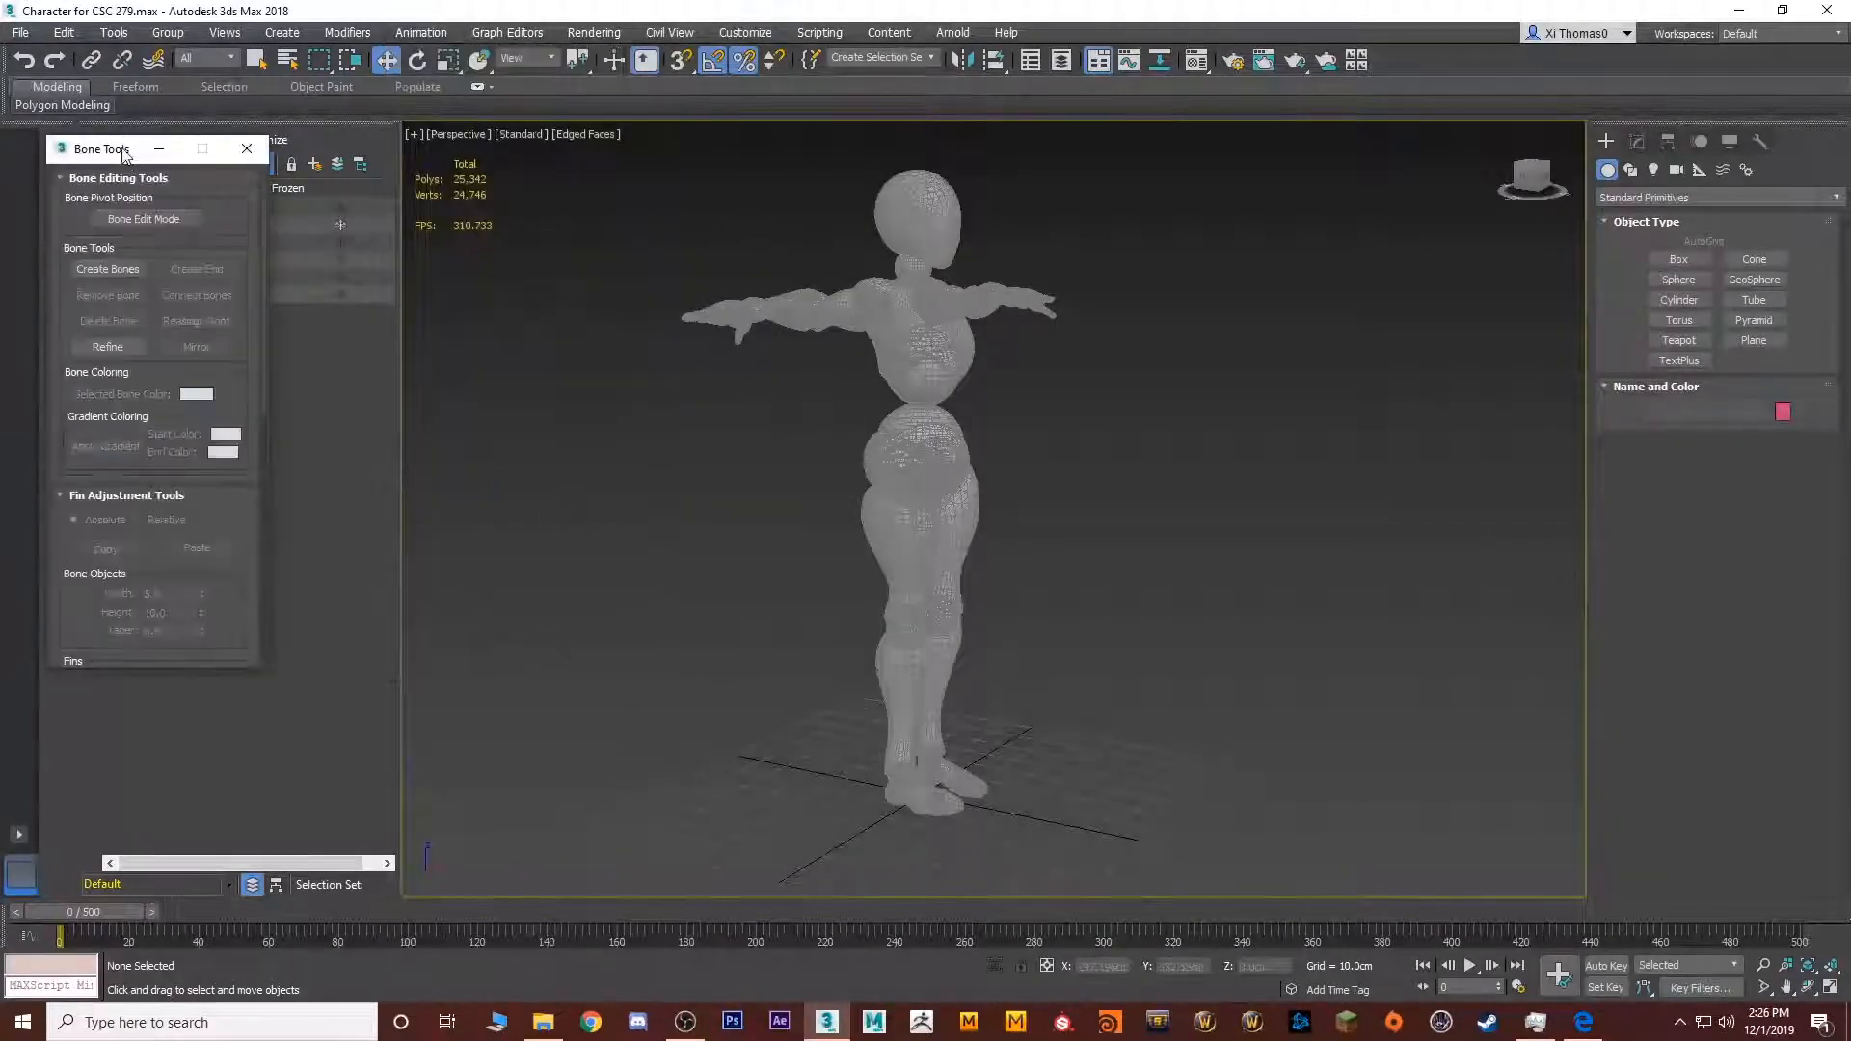
{"action": "left_click_drag", "start_coordinate": [124, 154], "coordinate": [217, 305]}
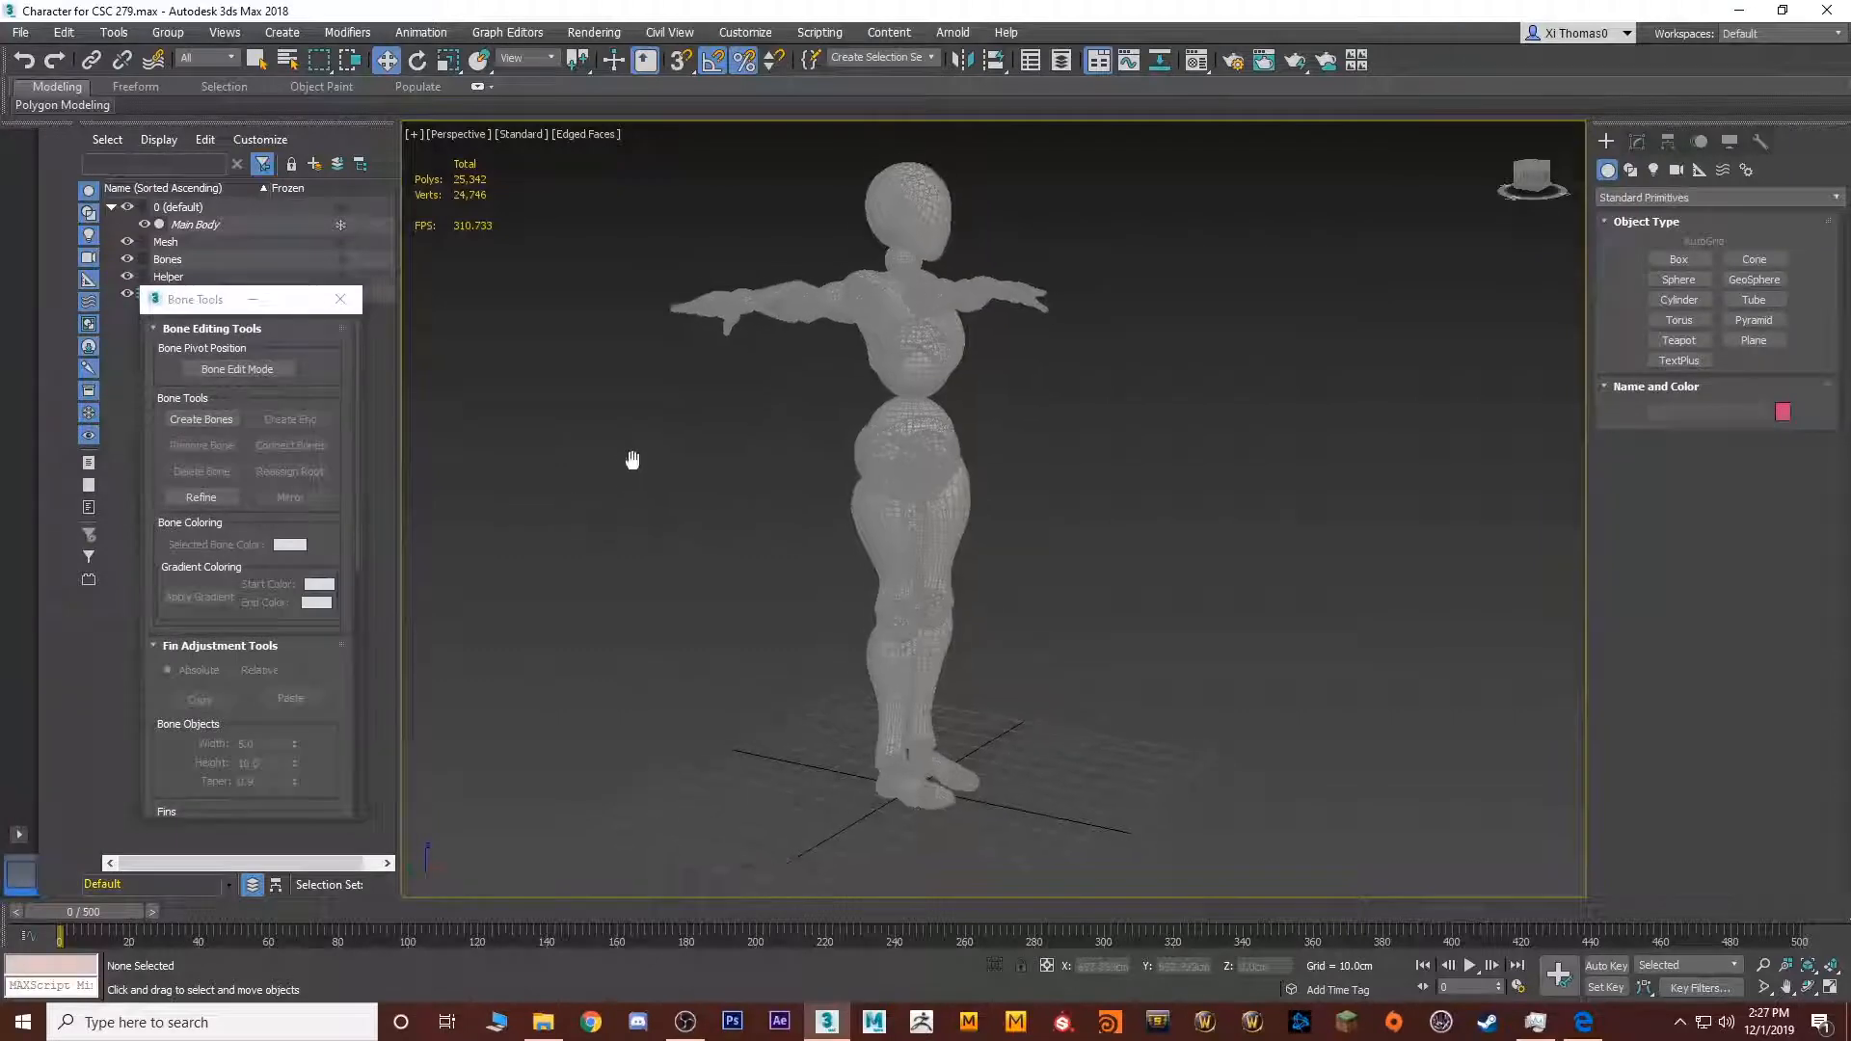
Examine the character's hips, torso, arms and legs from several angles to judge where the joints sit
{"action": "mouse_move", "coordinate": [633, 460]}
{"action": "middle_mouse_down", "text": "alt"}
{"action": "mouse_move", "coordinate": [648, 429]}
{"action": "mouse_move", "coordinate": [618, 433]}
{"action": "middle_mouse_up", "text": "alt"}
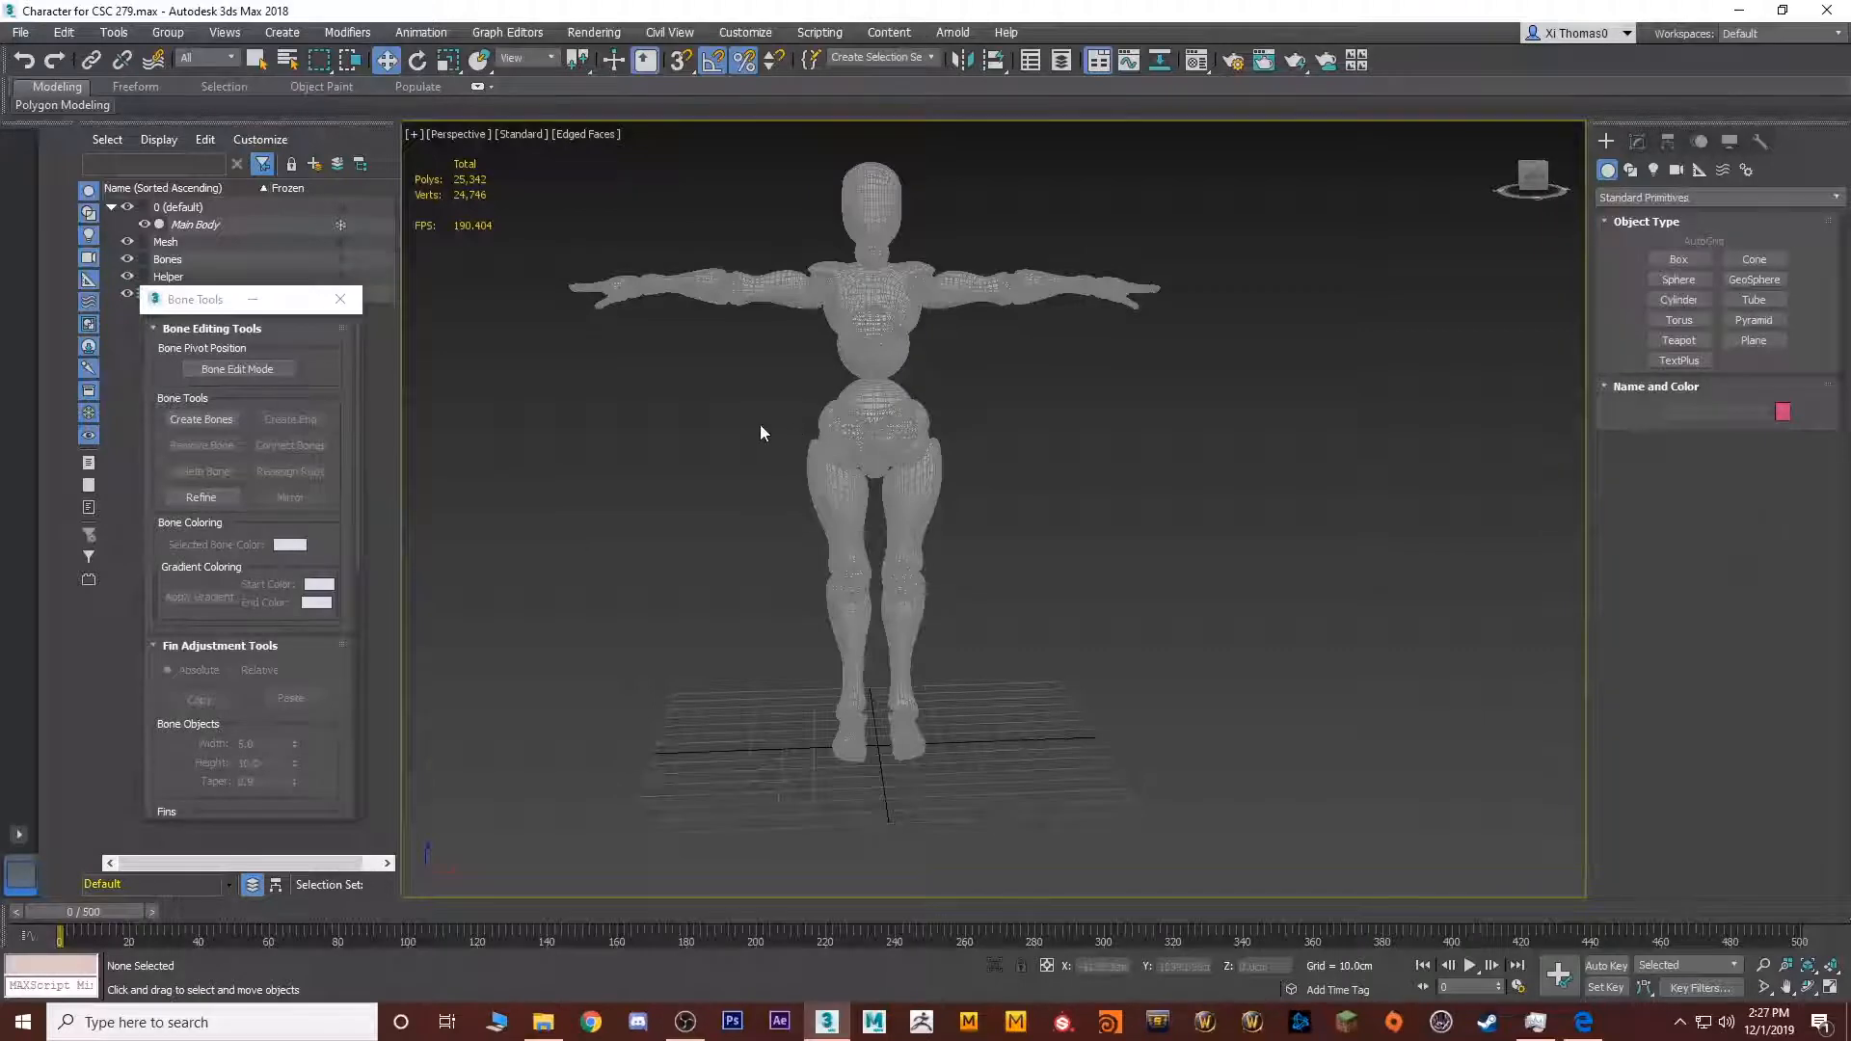
{"action": "scroll", "coordinate": [761, 418], "scroll_direction": "up", "scroll_amount": 5}
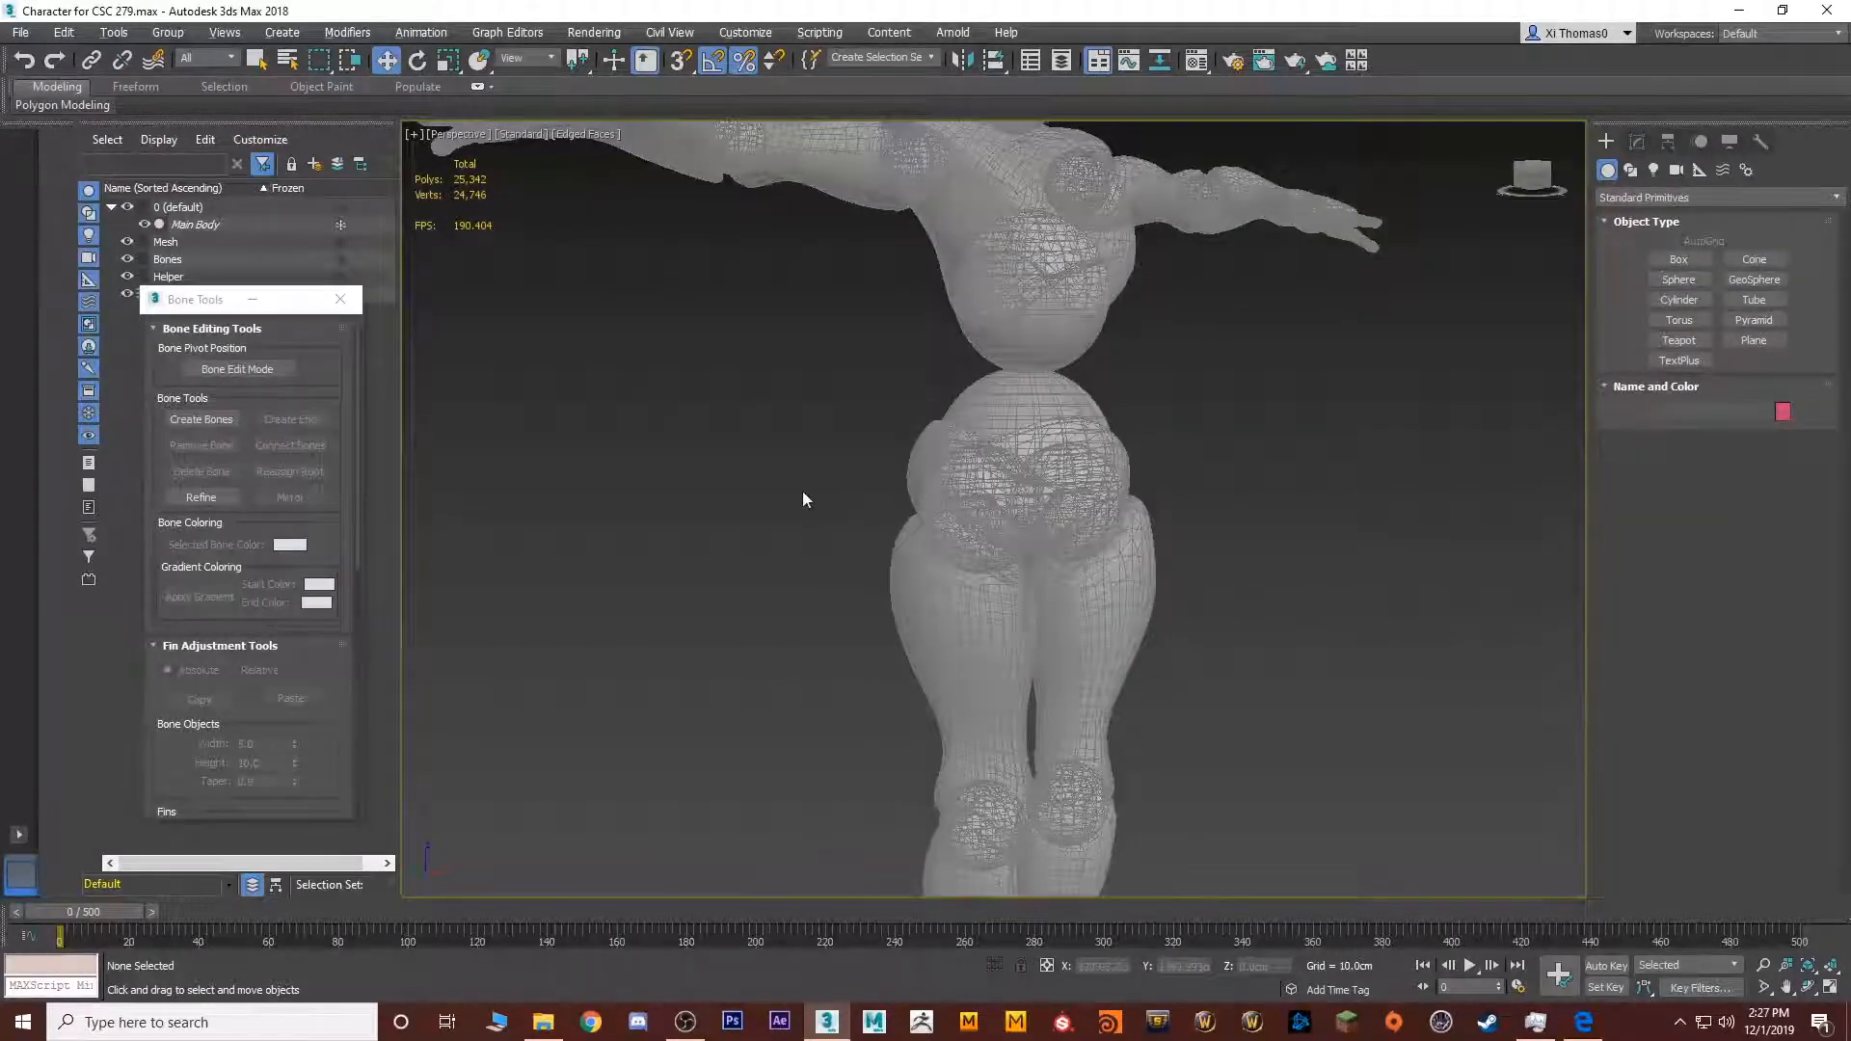
{"action": "middle_click_drag", "start_coordinate": [803, 489], "coordinate": [733, 487], "text": "alt"}
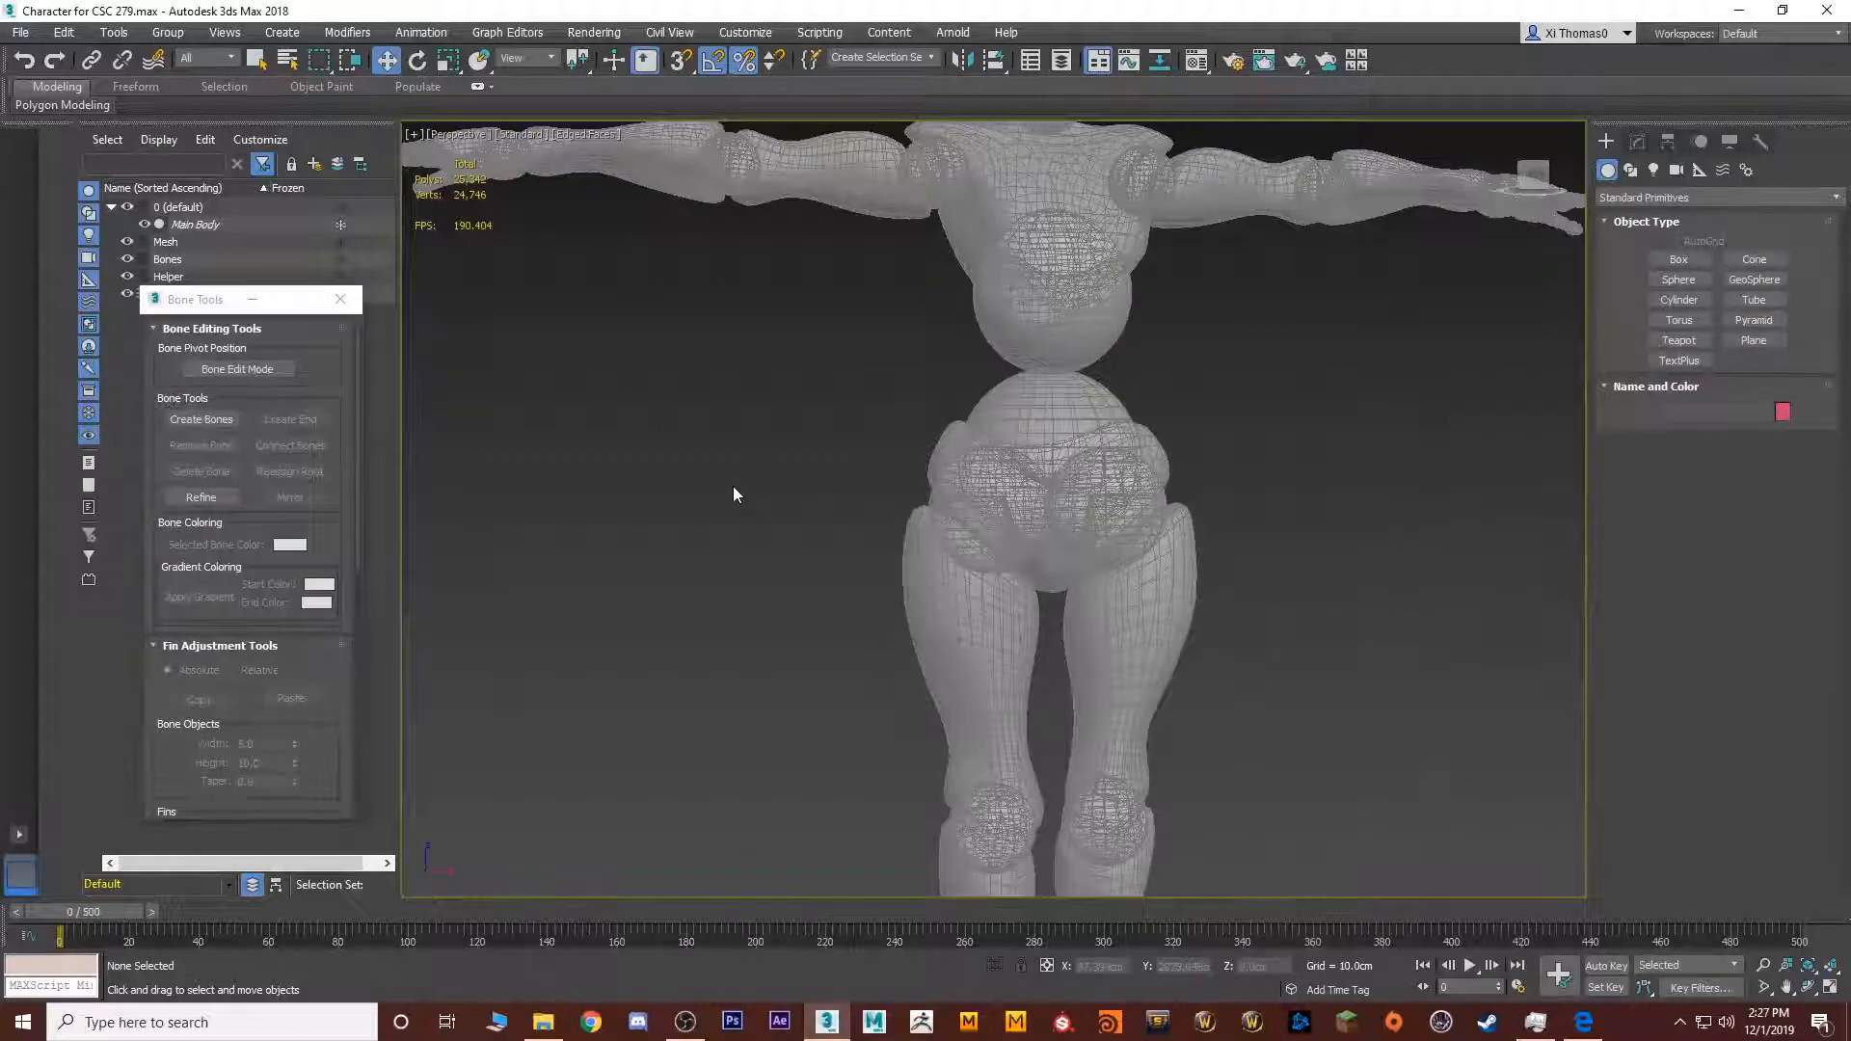
{"action": "scroll", "coordinate": [732, 494], "scroll_direction": "down", "scroll_amount": 4}
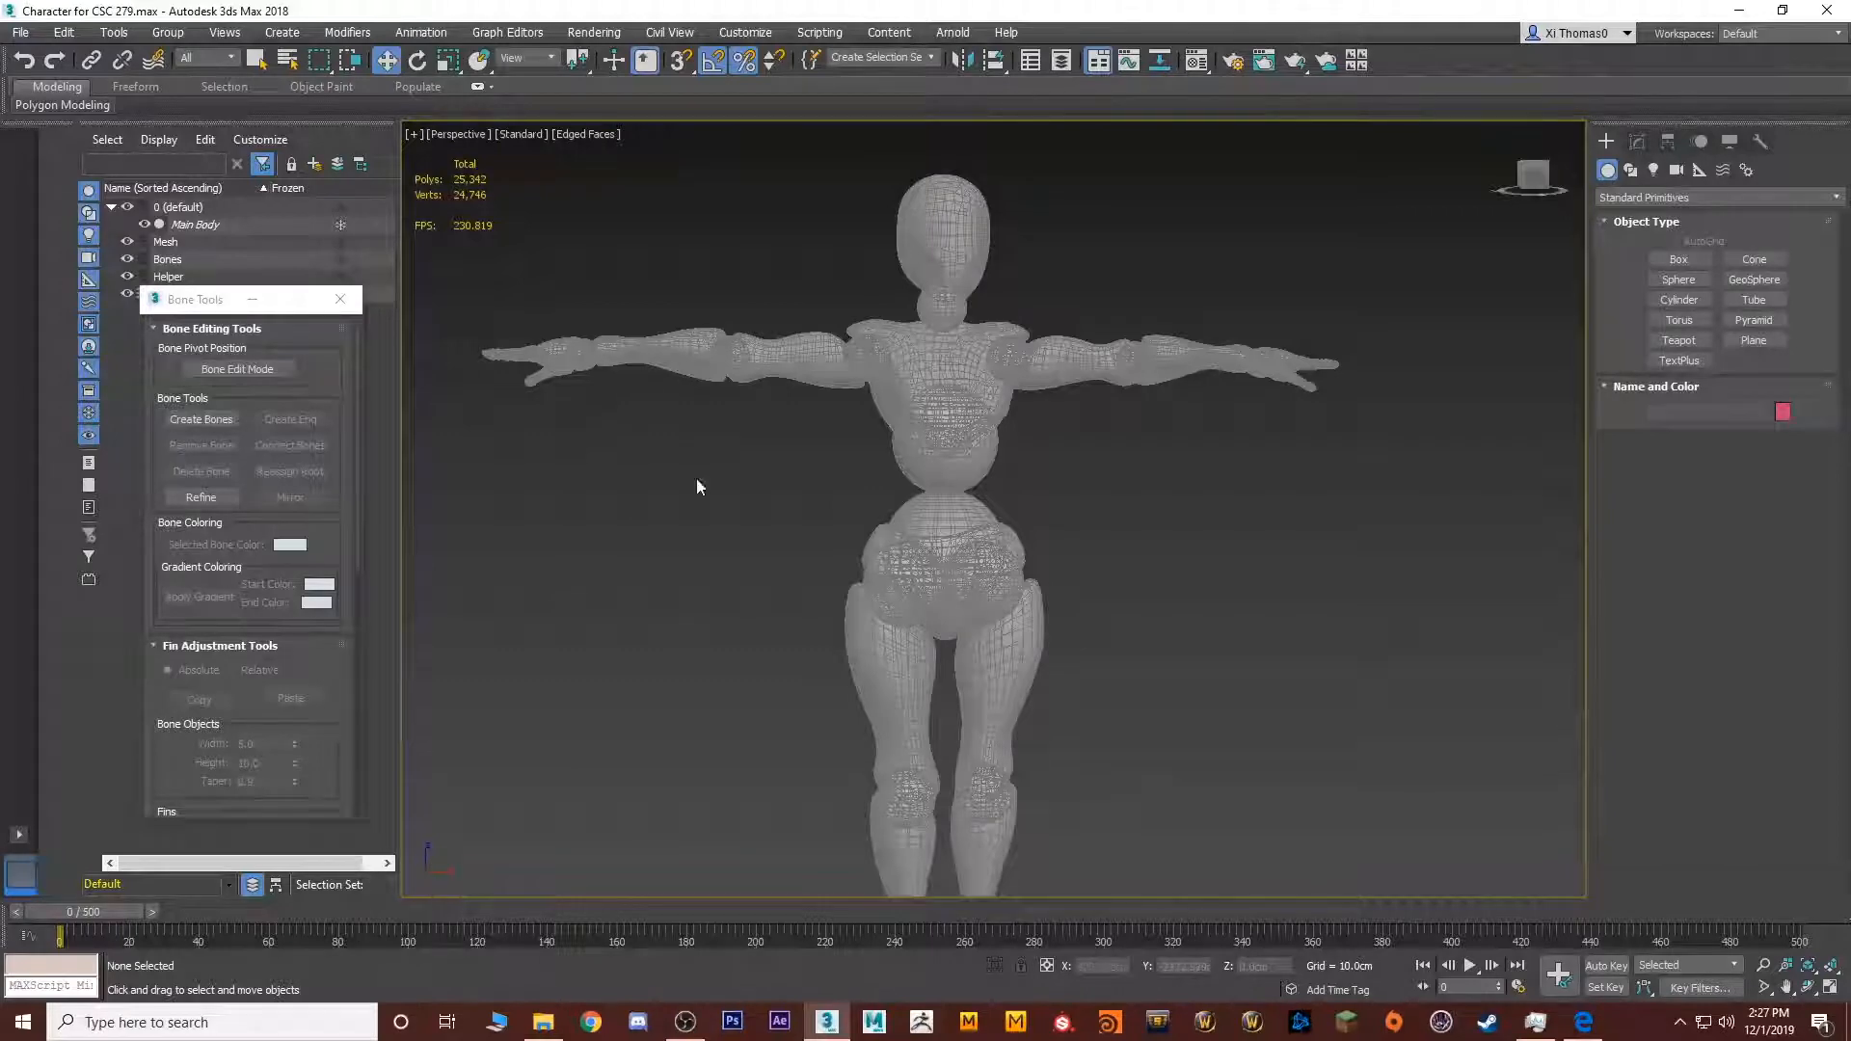
{"action": "middle_click_drag", "start_coordinate": [837, 631], "coordinate": [811, 426]}
{"action": "middle_click_drag", "start_coordinate": [928, 447], "coordinate": [930, 628]}
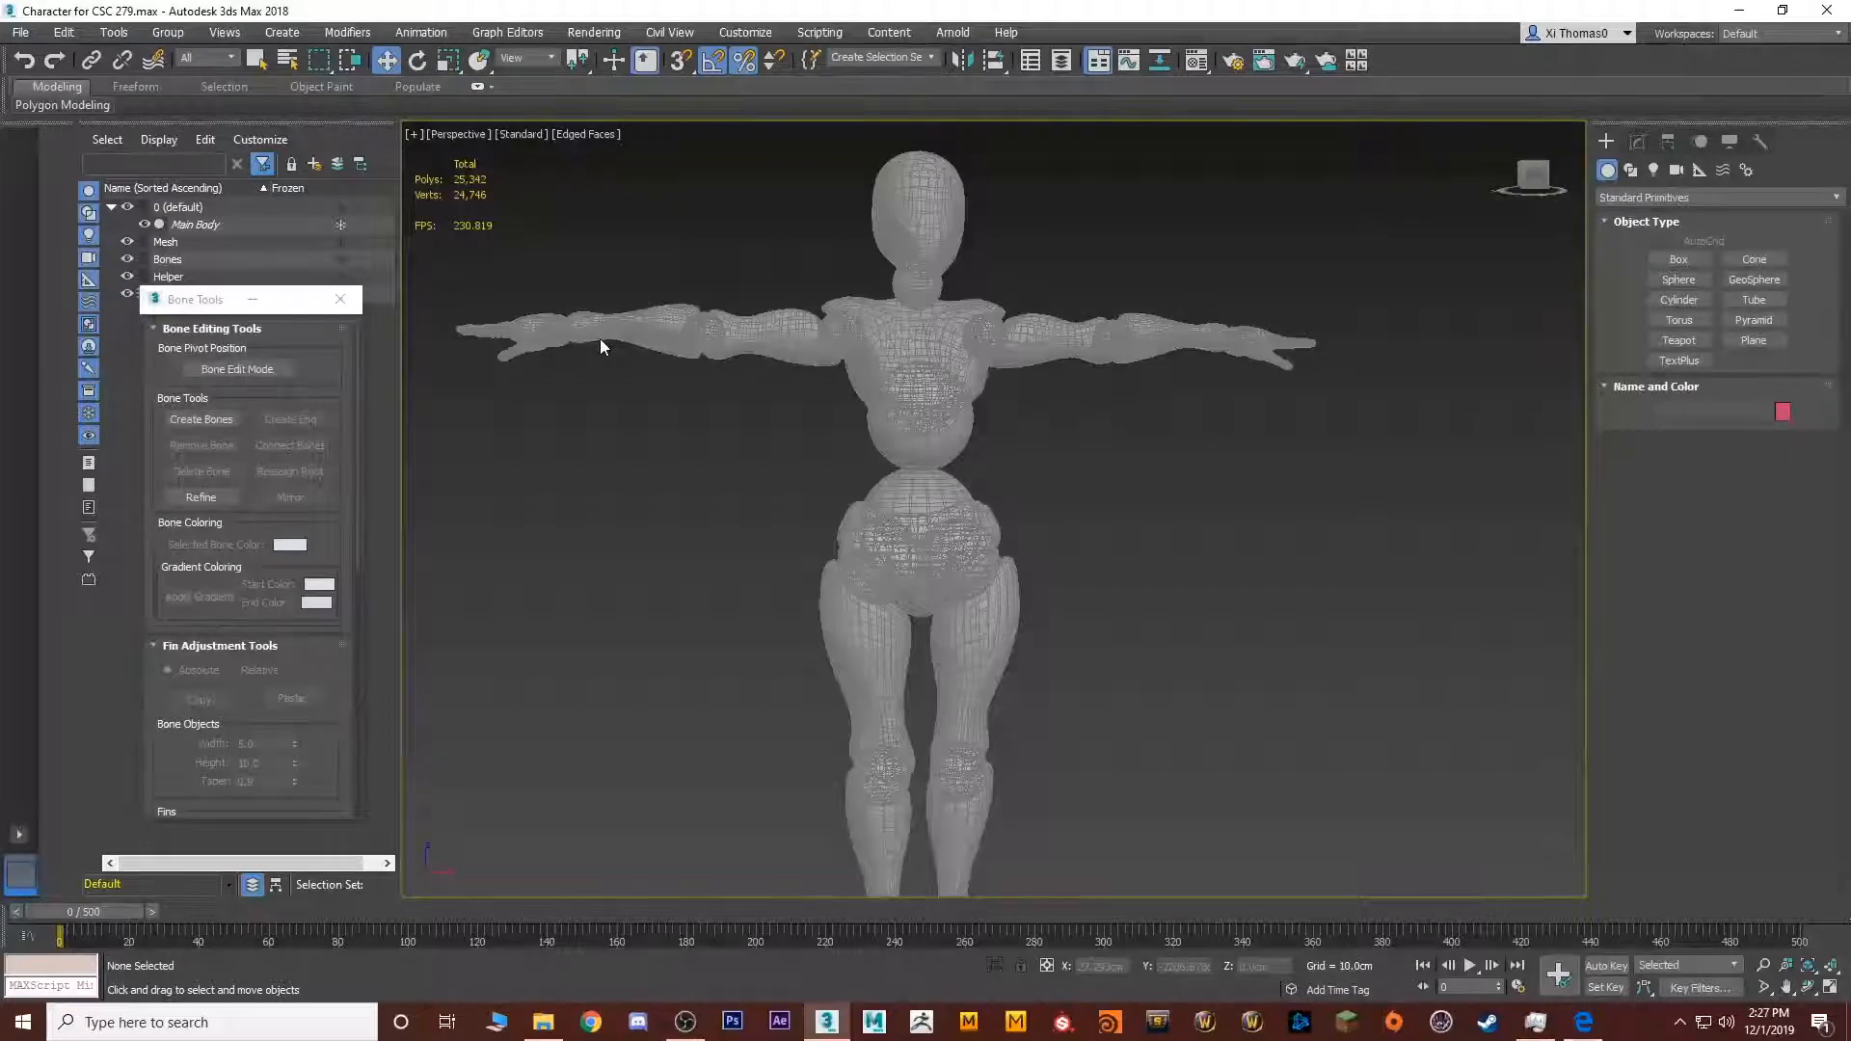
{"action": "middle_click_drag", "start_coordinate": [536, 453], "coordinate": [831, 440], "text": "alt"}
Switch to a maximized Left view framed on the character's hip and upper leg
{"action": "key", "text": "alt+w"}
{"action": "left_click", "coordinate": [682, 671]}
{"action": "key", "text": "alt+w"}
{"action": "scroll", "coordinate": [686, 651], "scroll_direction": "down", "scroll_amount": 8}
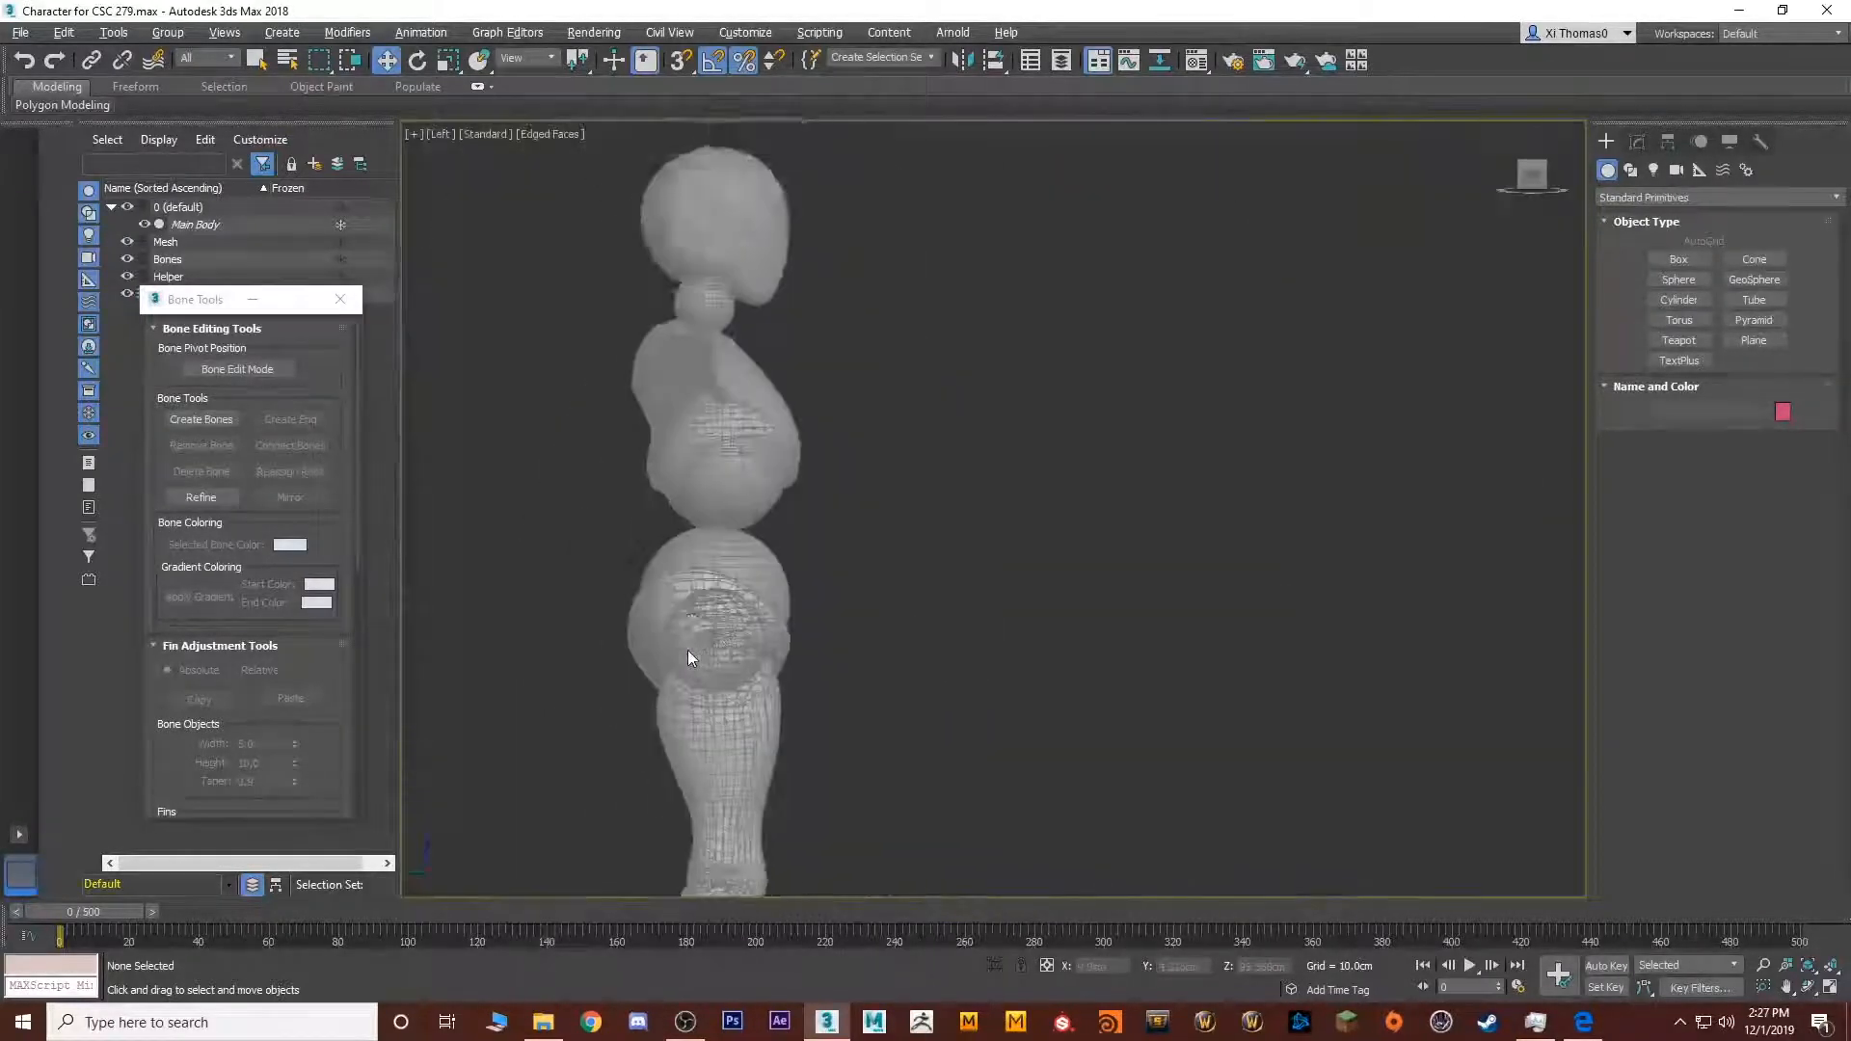
{"action": "middle_click_drag", "start_coordinate": [686, 651], "coordinate": [960, 681]}
{"action": "scroll", "coordinate": [760, 520], "scroll_direction": "up", "scroll_amount": 4}
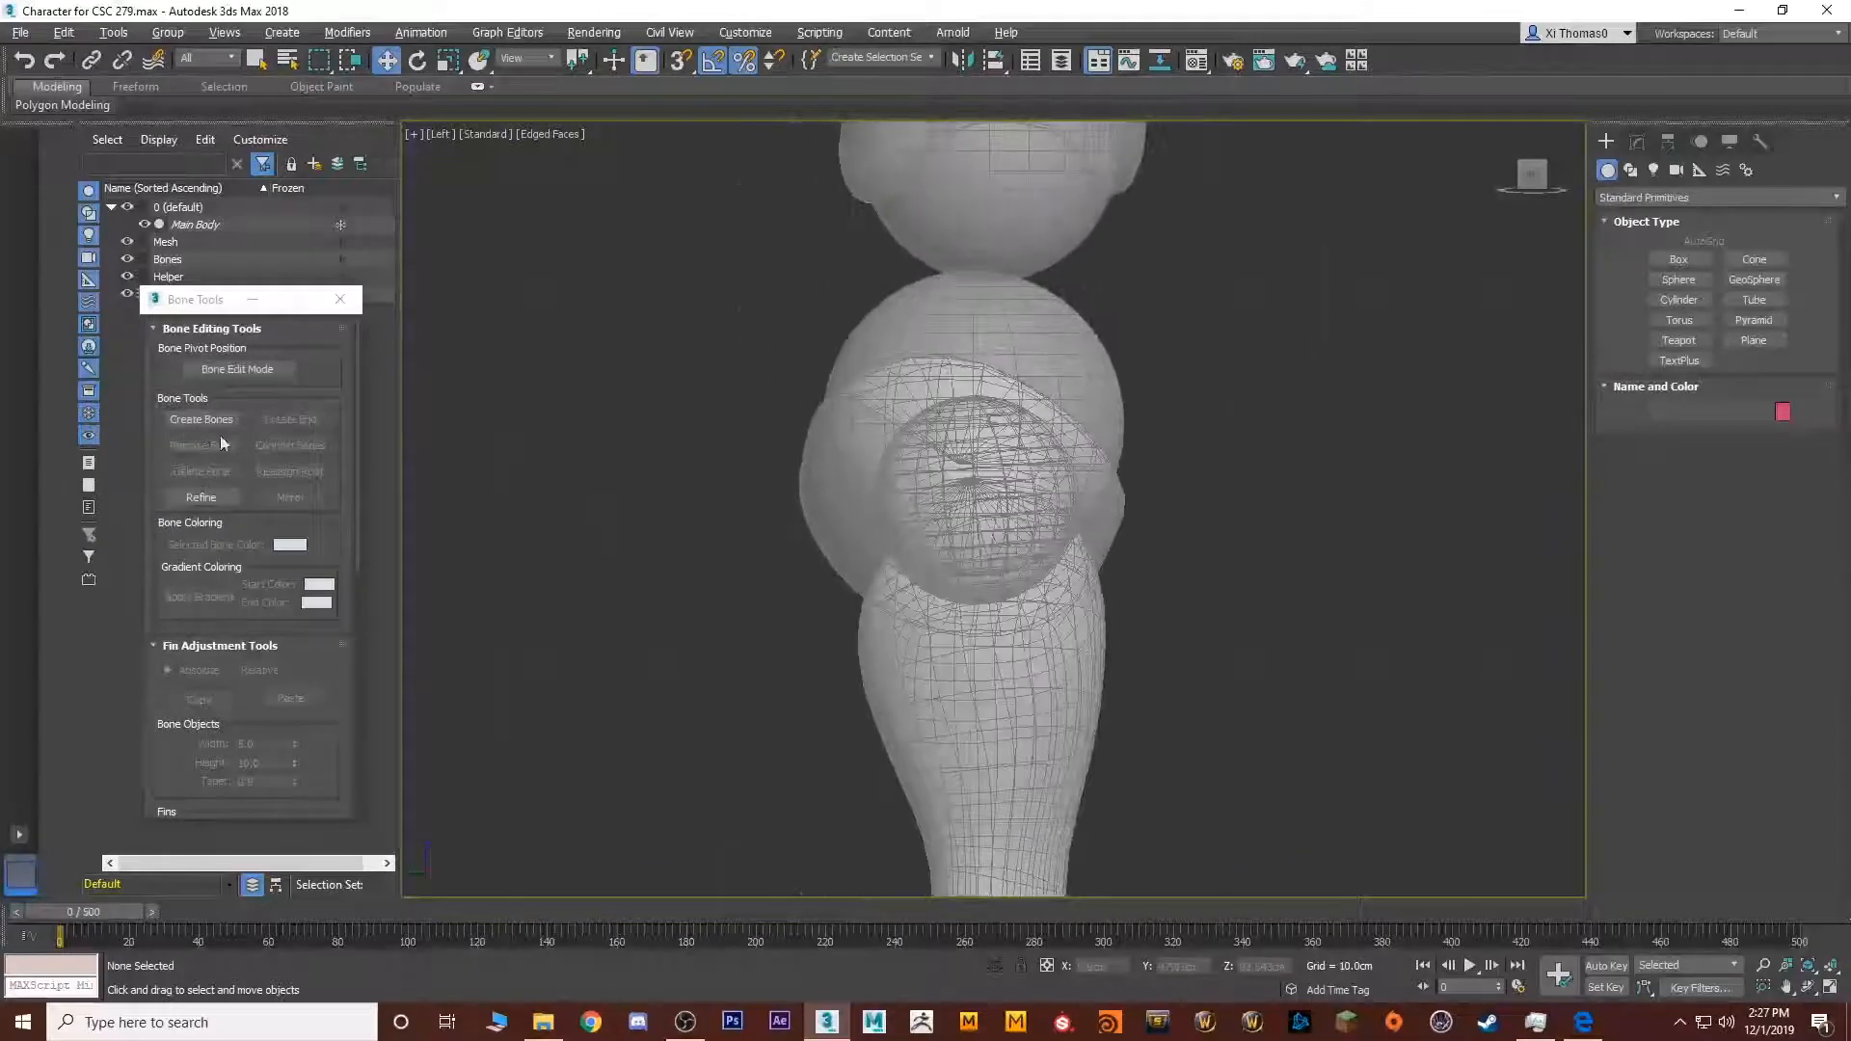
{"action": "left_click", "coordinate": [185, 415]}
{"action": "middle_click_drag", "start_coordinate": [945, 544], "coordinate": [919, 448]}
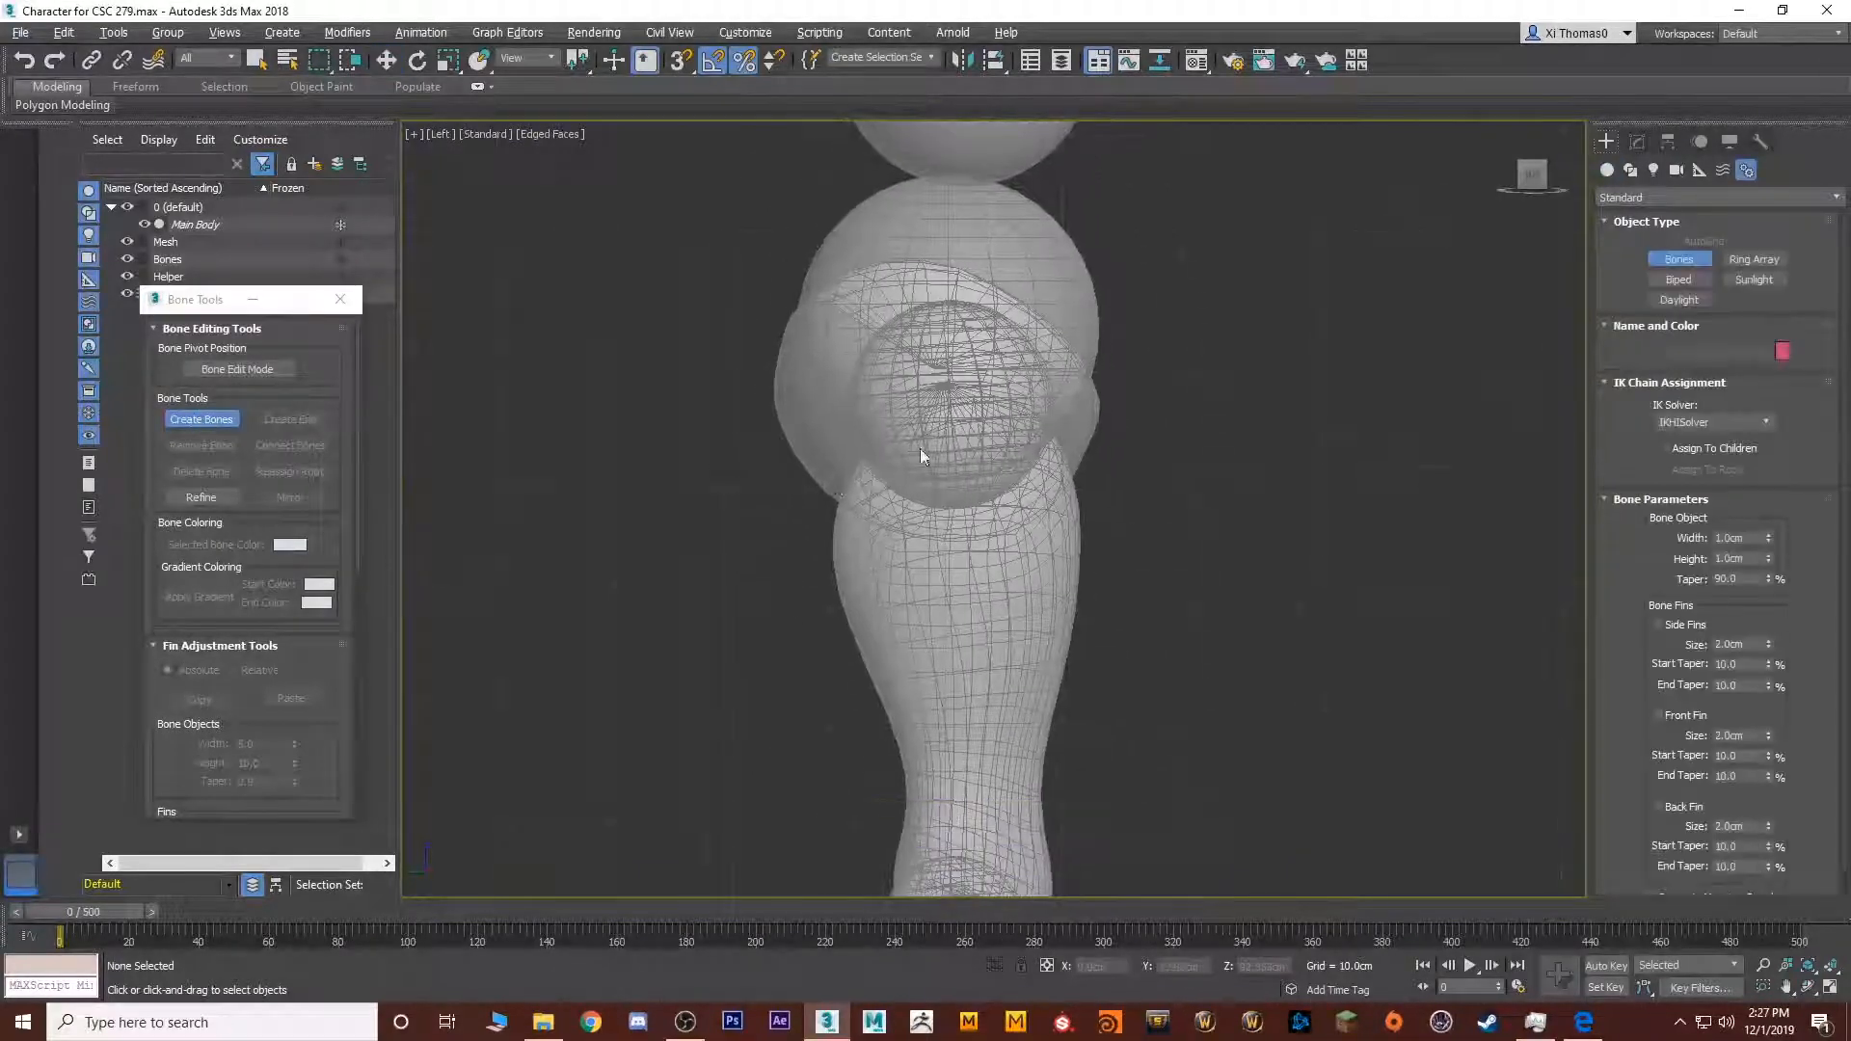
{"action": "left_click", "coordinate": [943, 379]}
{"action": "middle_click_drag", "start_coordinate": [953, 657], "coordinate": [964, 401]}
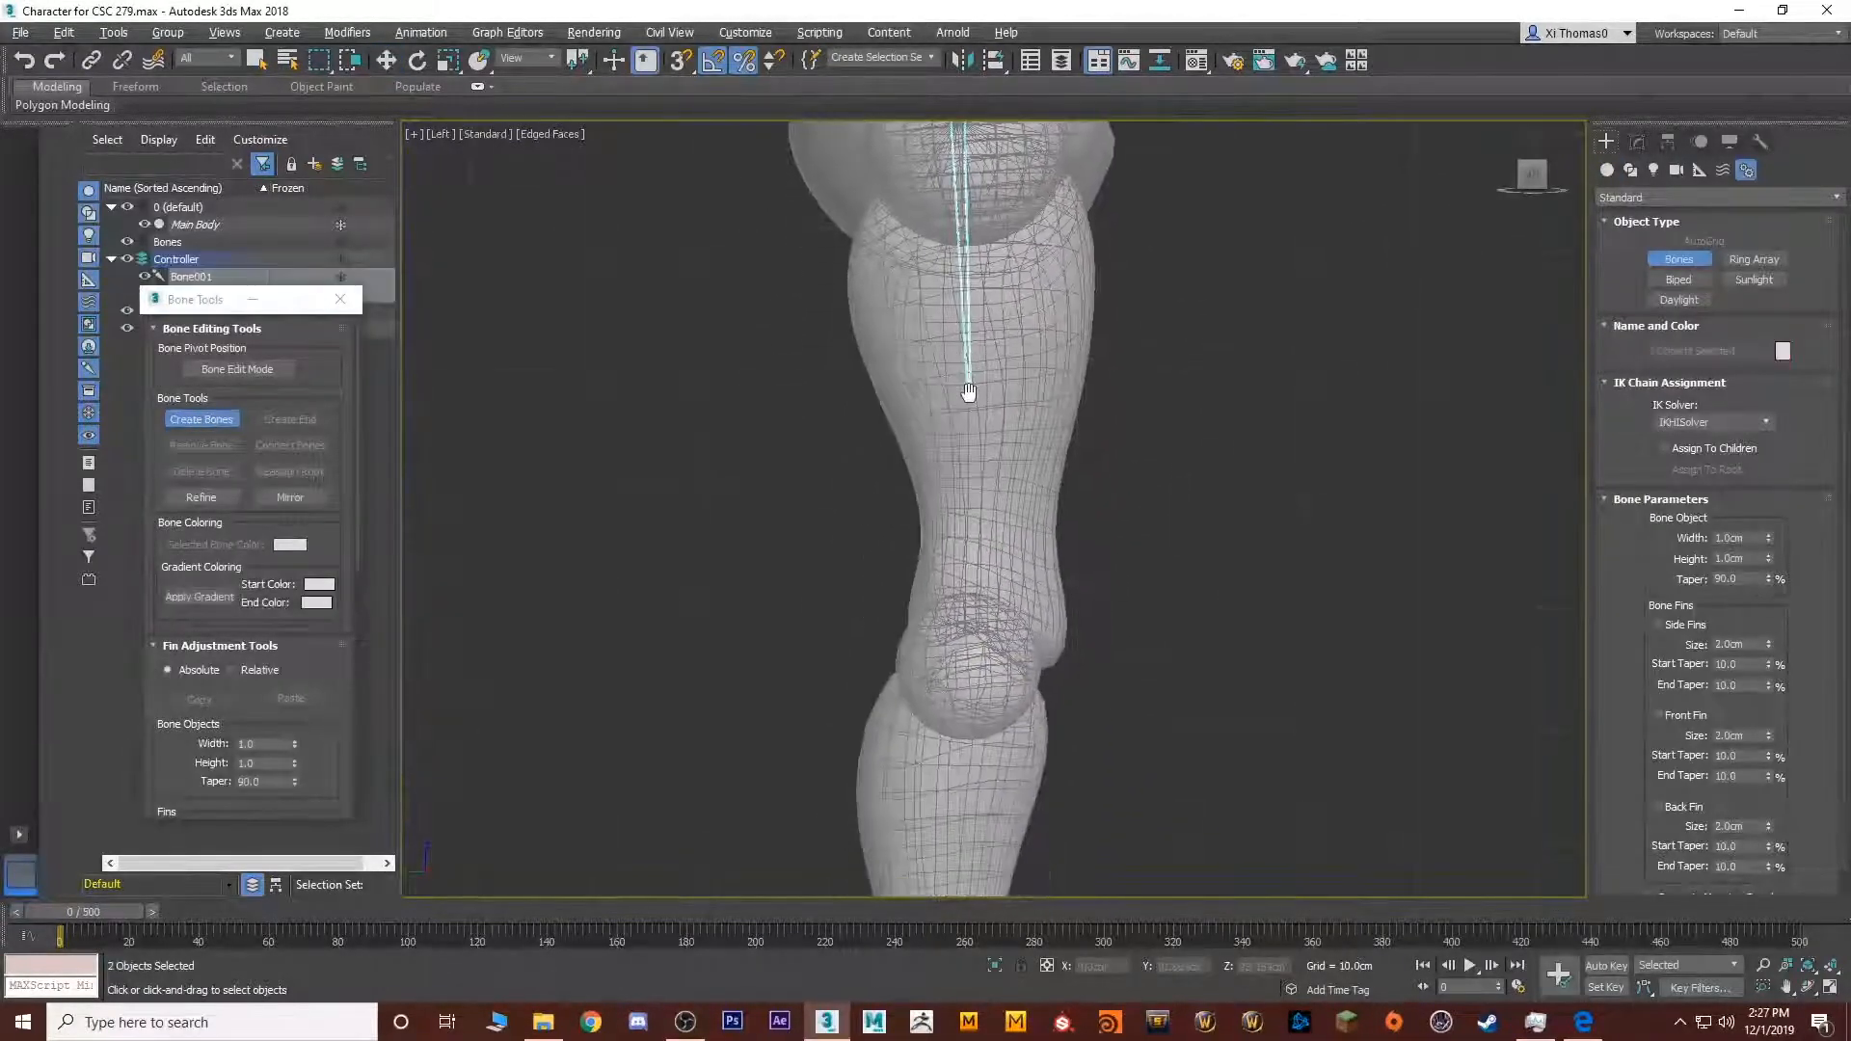
{"action": "right_click", "coordinate": [1005, 655]}
{"action": "middle_click_drag", "start_coordinate": [979, 456], "coordinate": [938, 677]}
{"action": "left_click", "coordinate": [1637, 142]}
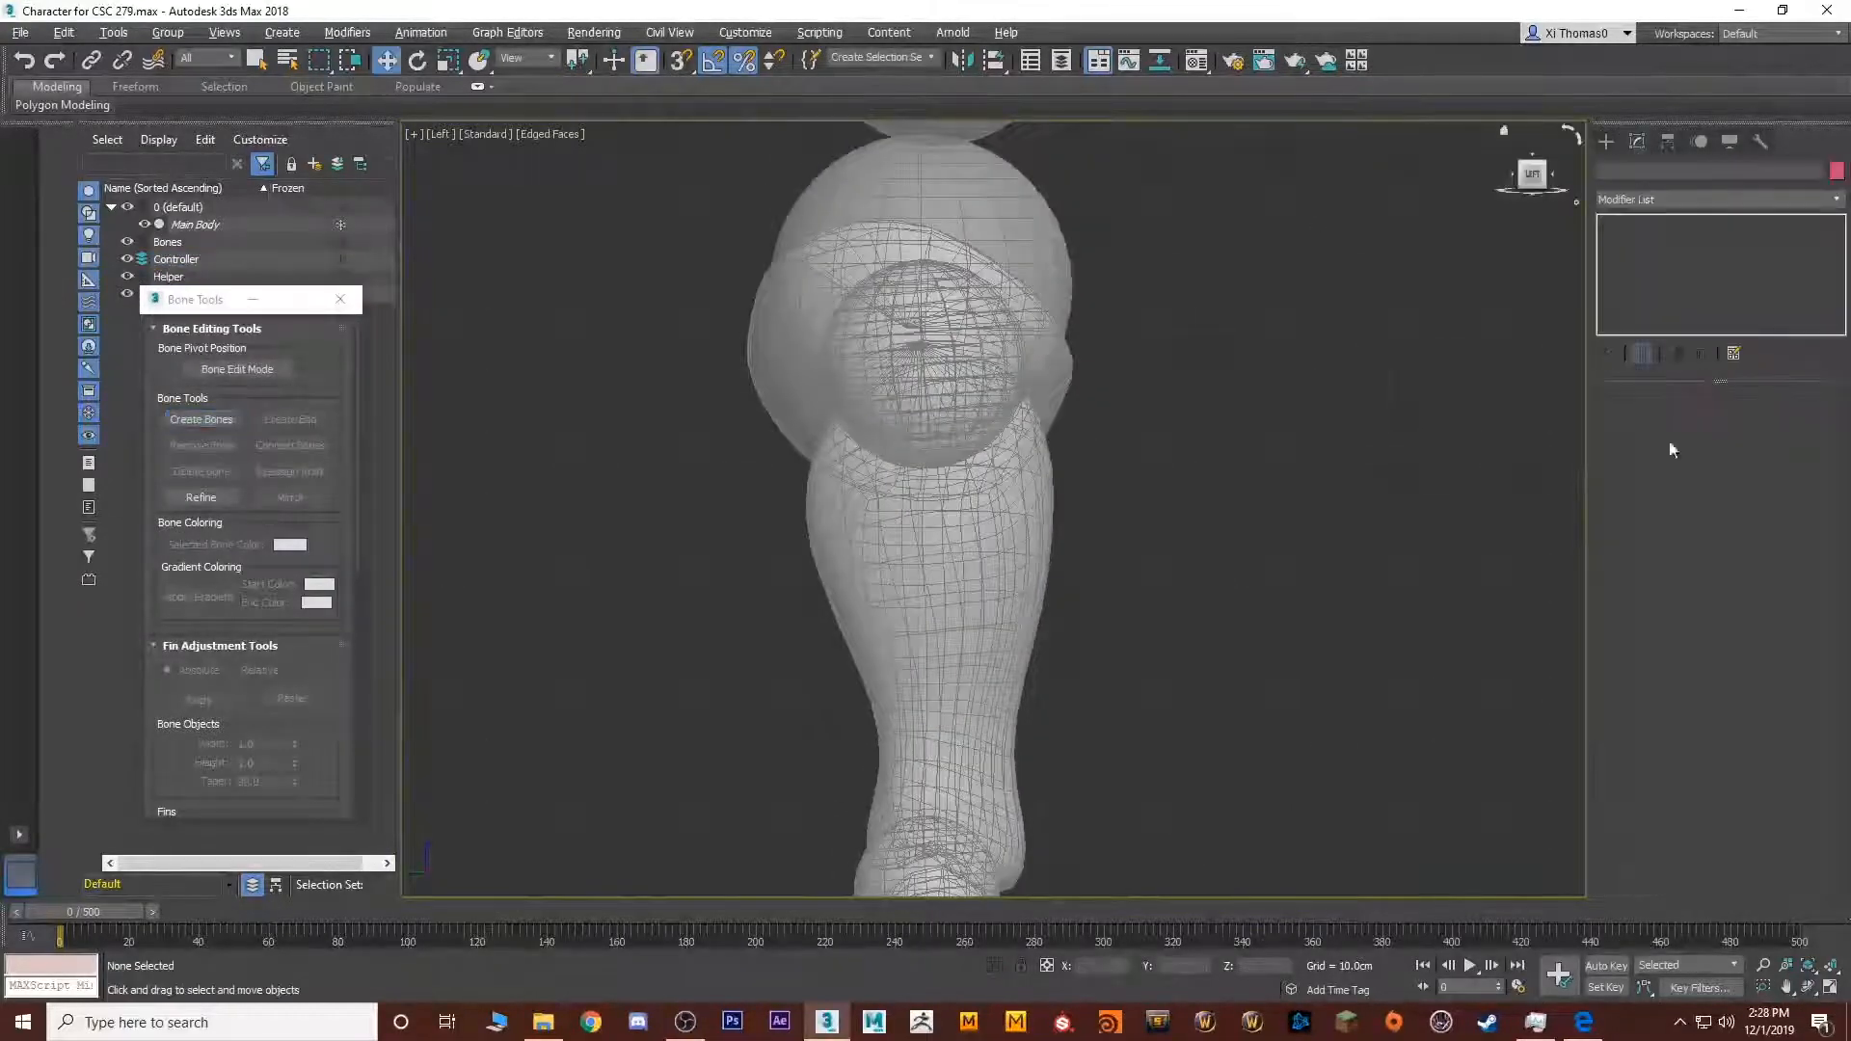
{"action": "middle_click_drag", "start_coordinate": [851, 401], "coordinate": [793, 435]}
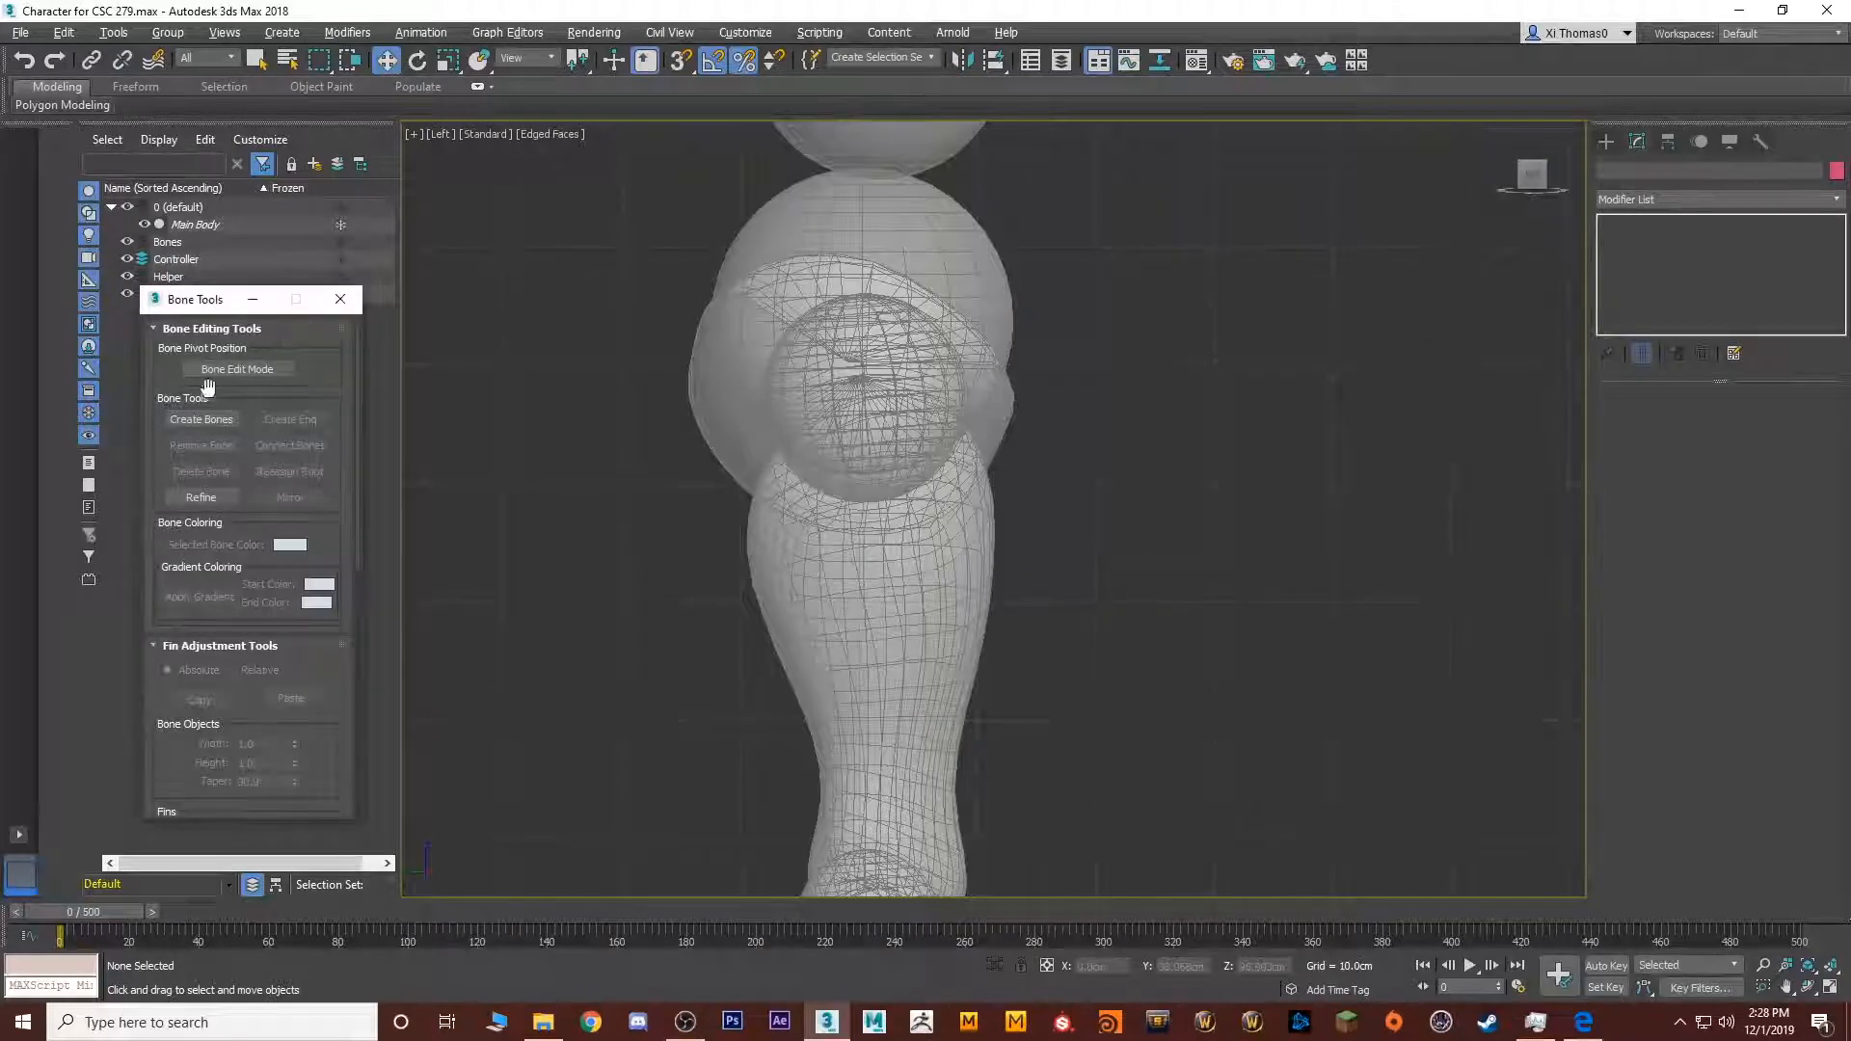
Restart bone creation with the bone object's width and height both set to 2 cm
{"action": "left_click", "coordinate": [190, 420]}
{"action": "double_click", "coordinate": [1736, 537]}
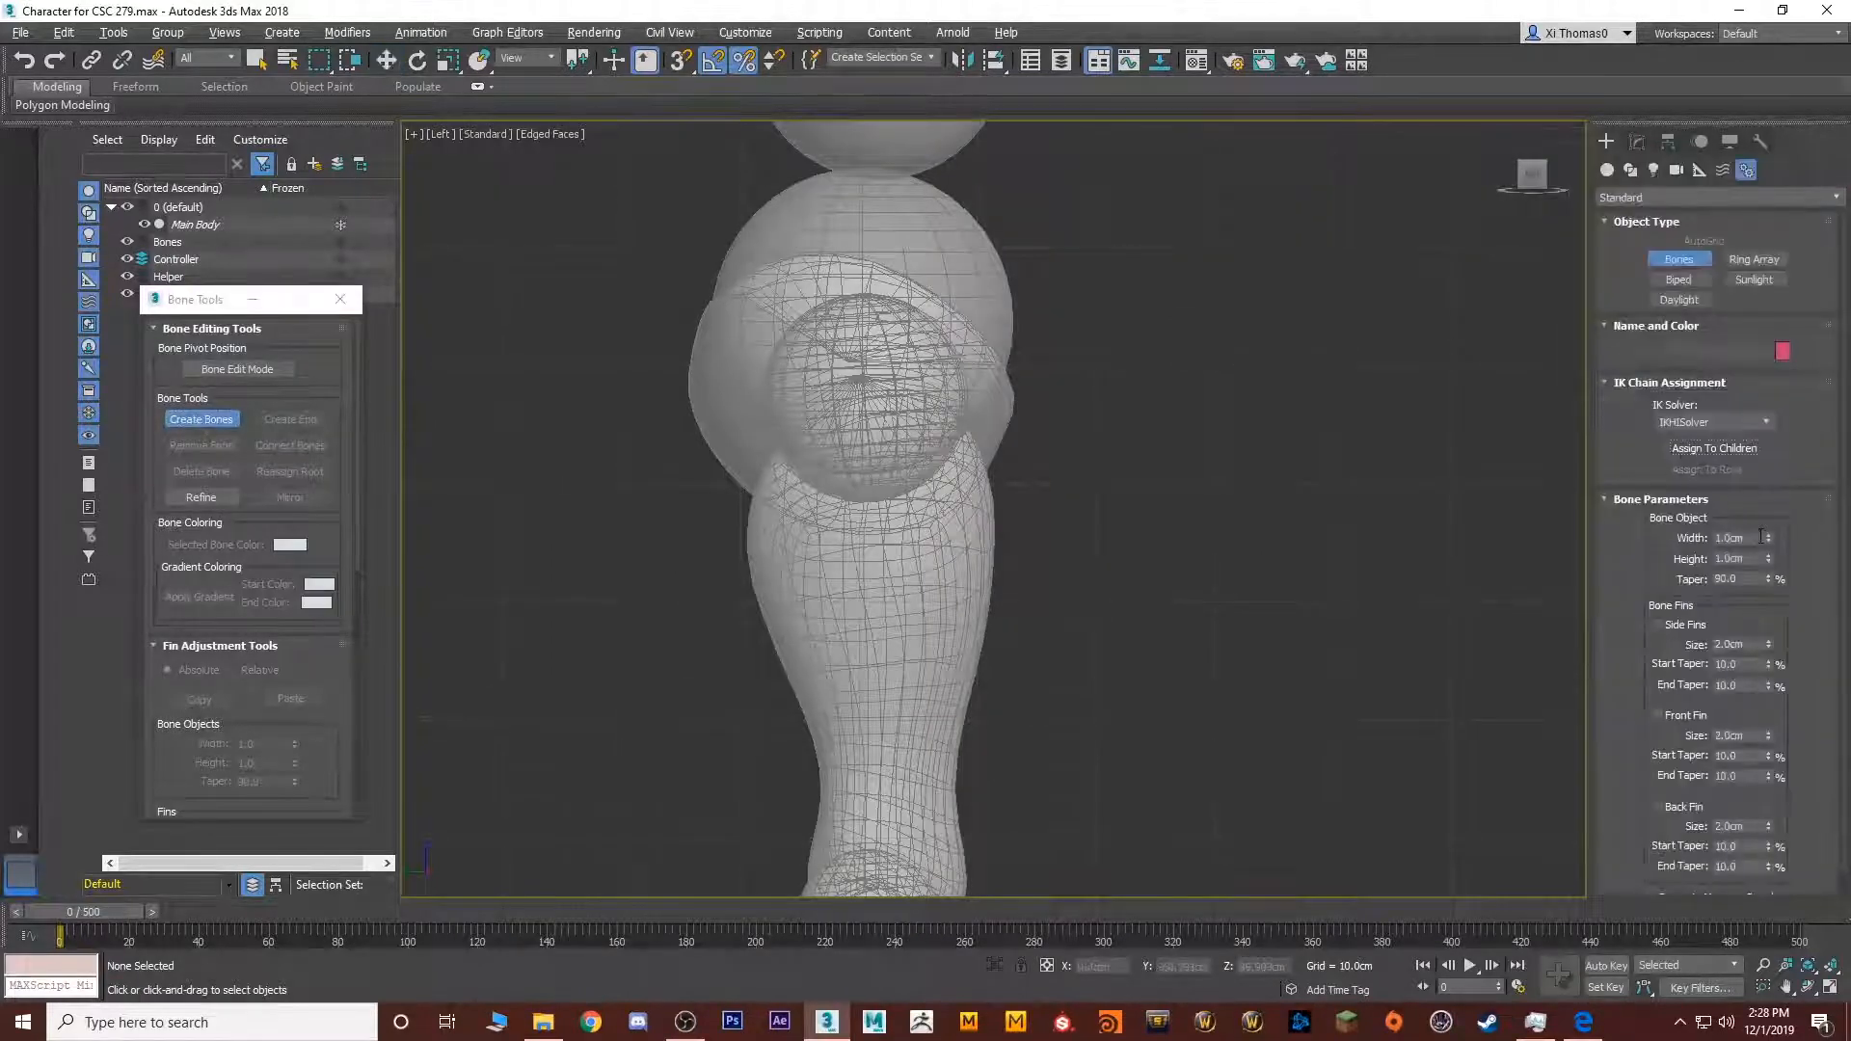
{"action": "type", "text": "2"}
{"action": "key", "text": "Tab"}
{"action": "type", "text": "2"}
{"action": "key", "text": "Tab"}
{"action": "middle_click_drag", "start_coordinate": [996, 506], "coordinate": [1227, 454]}
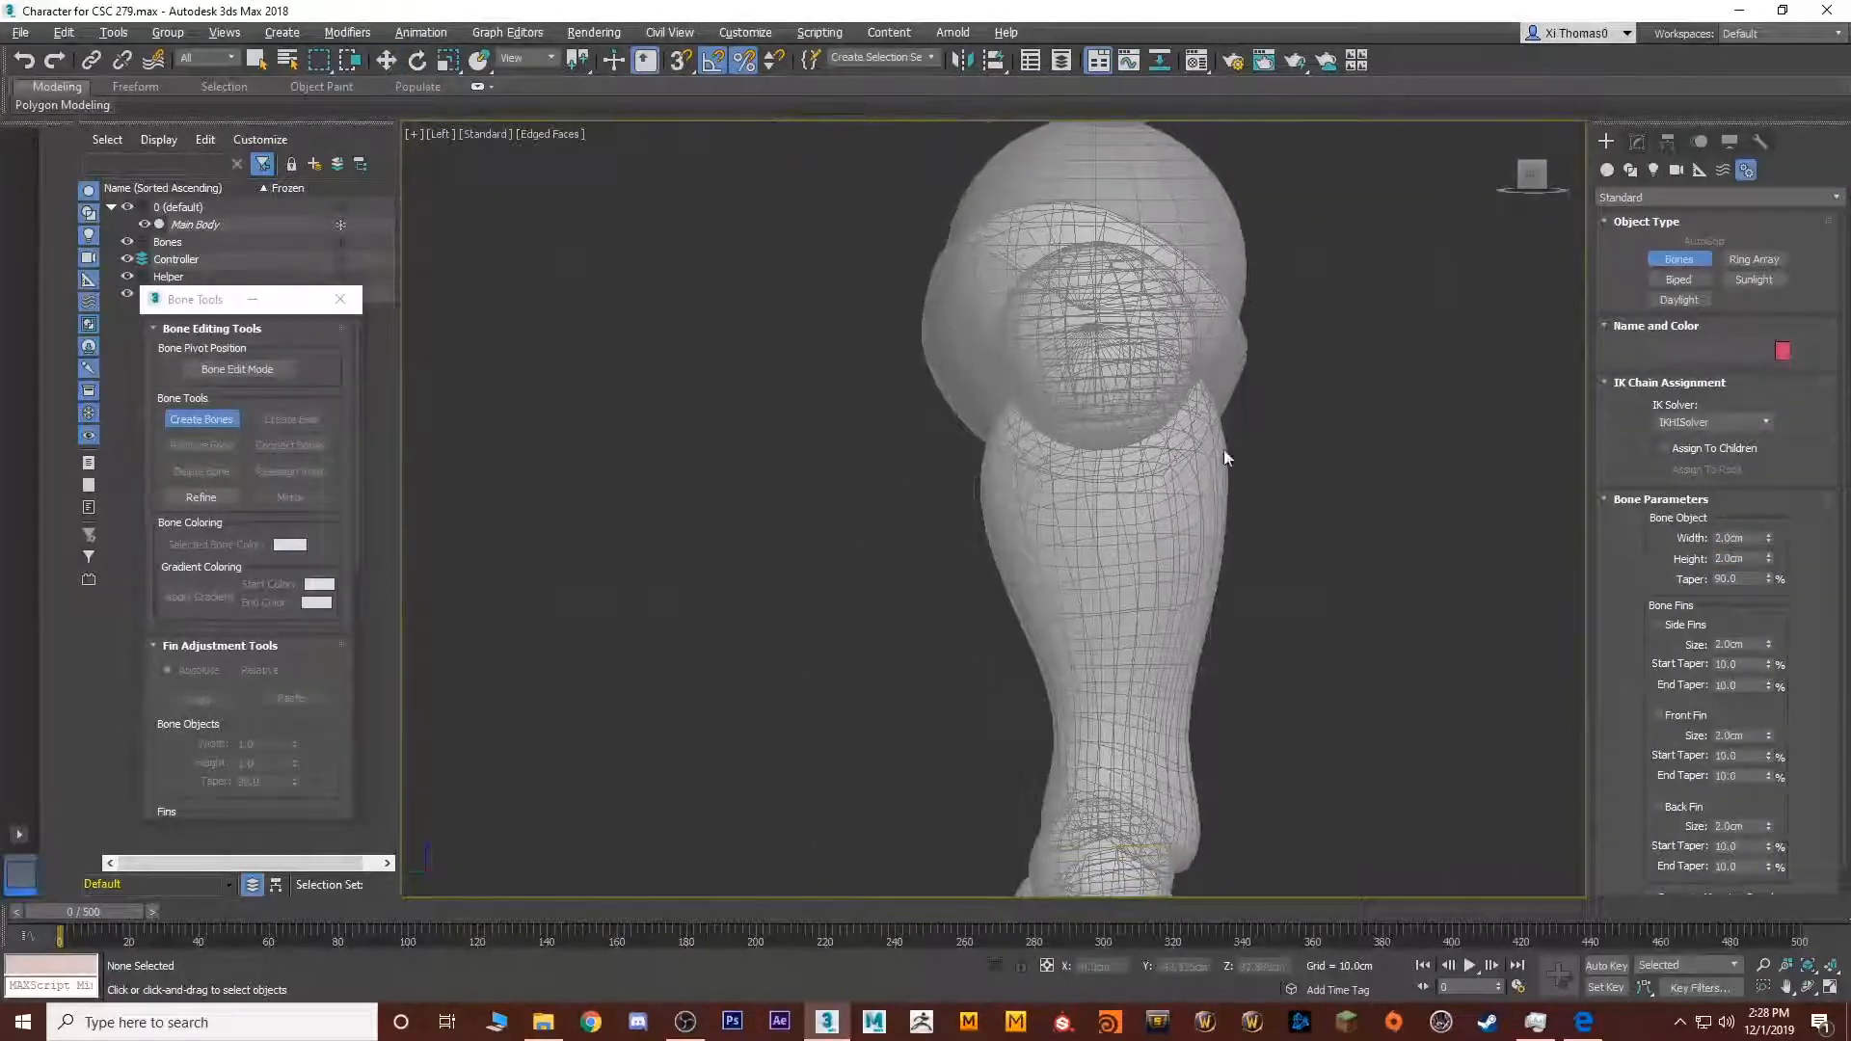
{"action": "left_click", "coordinate": [1091, 345]}
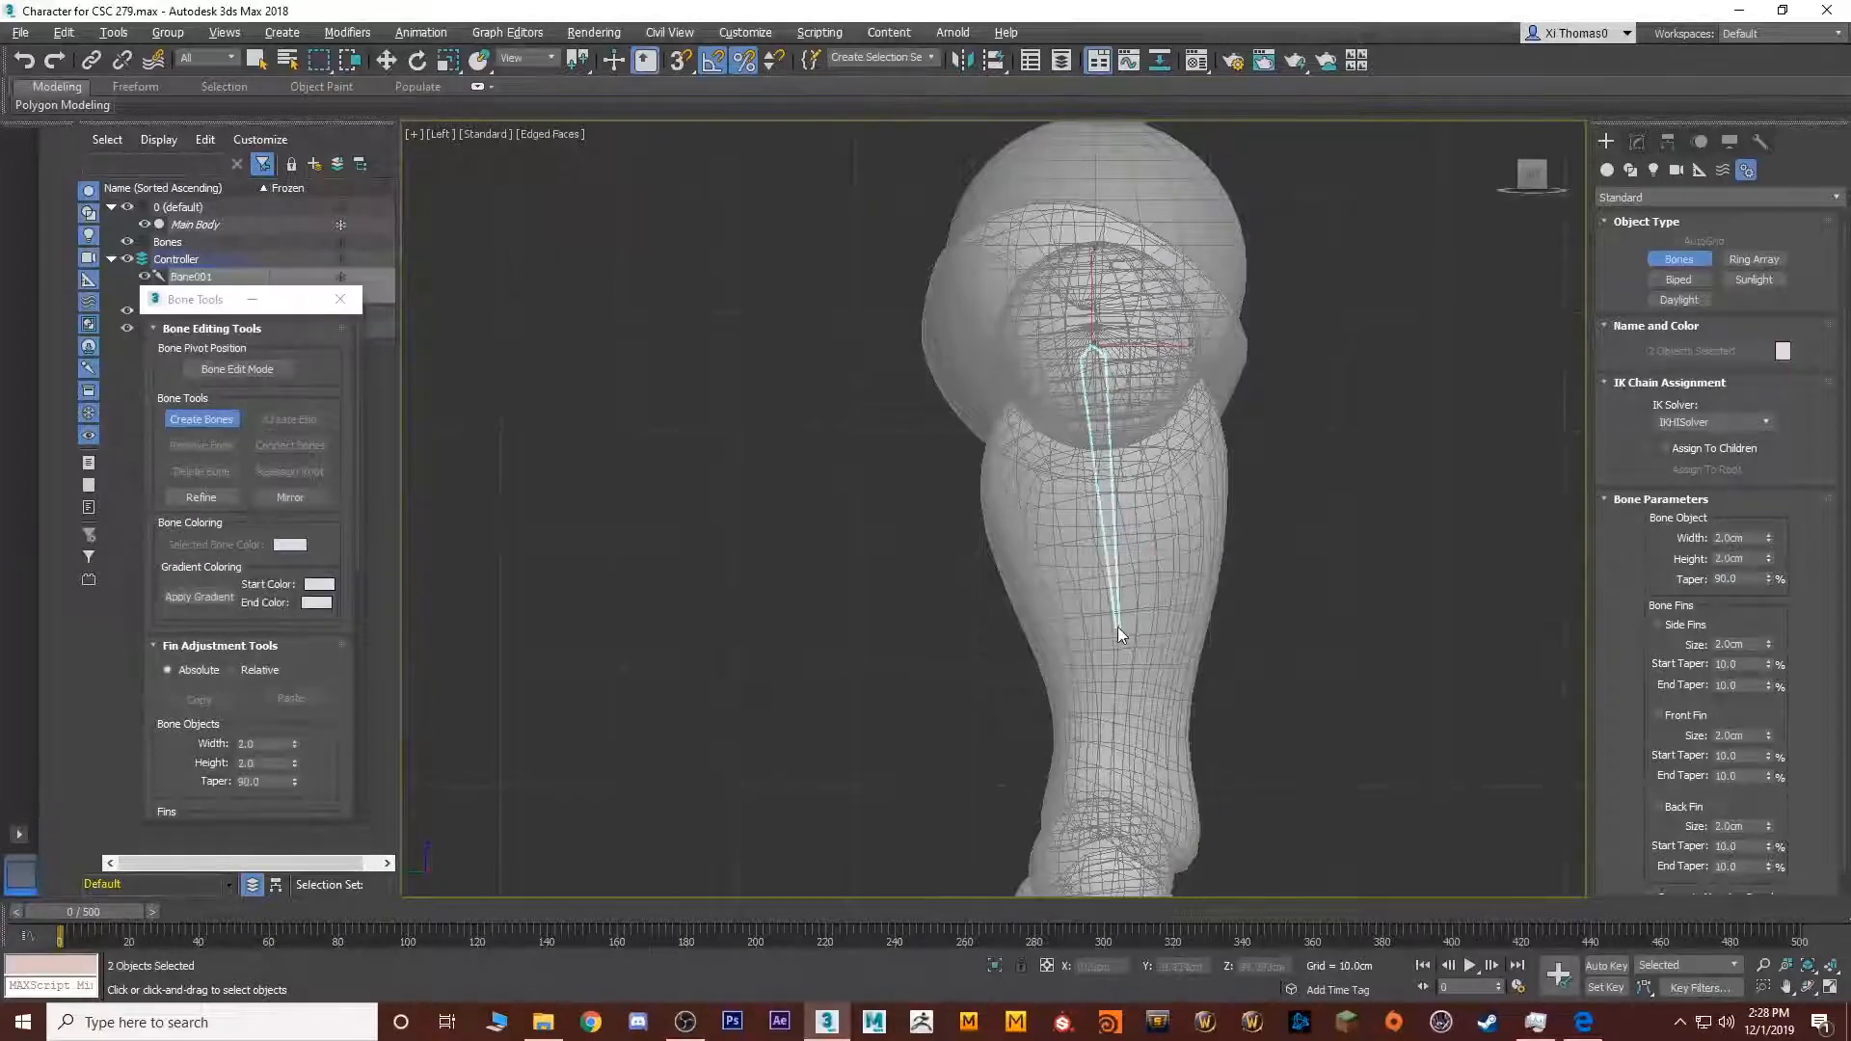
{"action": "right_click", "coordinate": [1118, 627]}
{"action": "middle_click_drag", "start_coordinate": [1109, 401], "coordinate": [974, 312]}
{"action": "scroll", "coordinate": [1033, 338], "scroll_direction": "down", "scroll_amount": 3}
Draw a leg bone chain in the Left view from the hip through knee, ankle and ball of the foot to the toe tip
{"action": "left_click", "coordinate": [976, 310]}
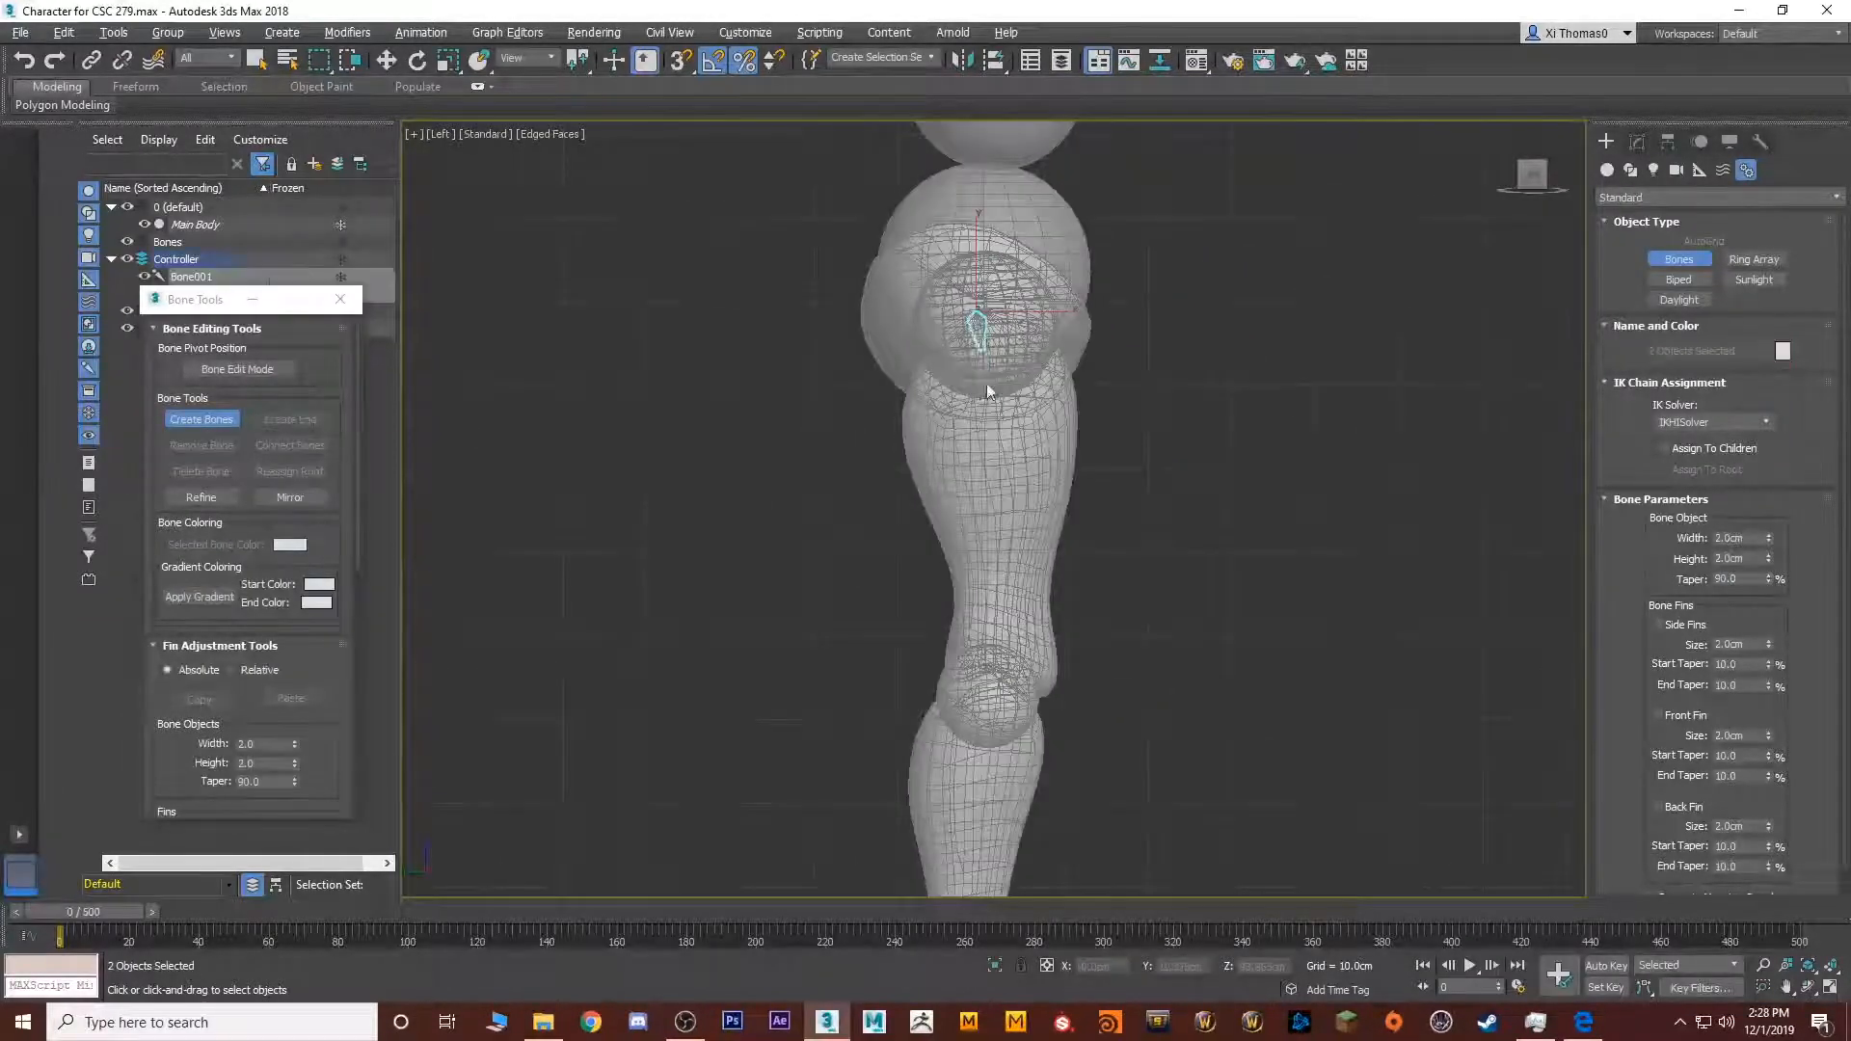
{"action": "left_click", "coordinate": [1036, 685]}
{"action": "middle_click_drag", "start_coordinate": [1035, 685], "coordinate": [1054, 258]}
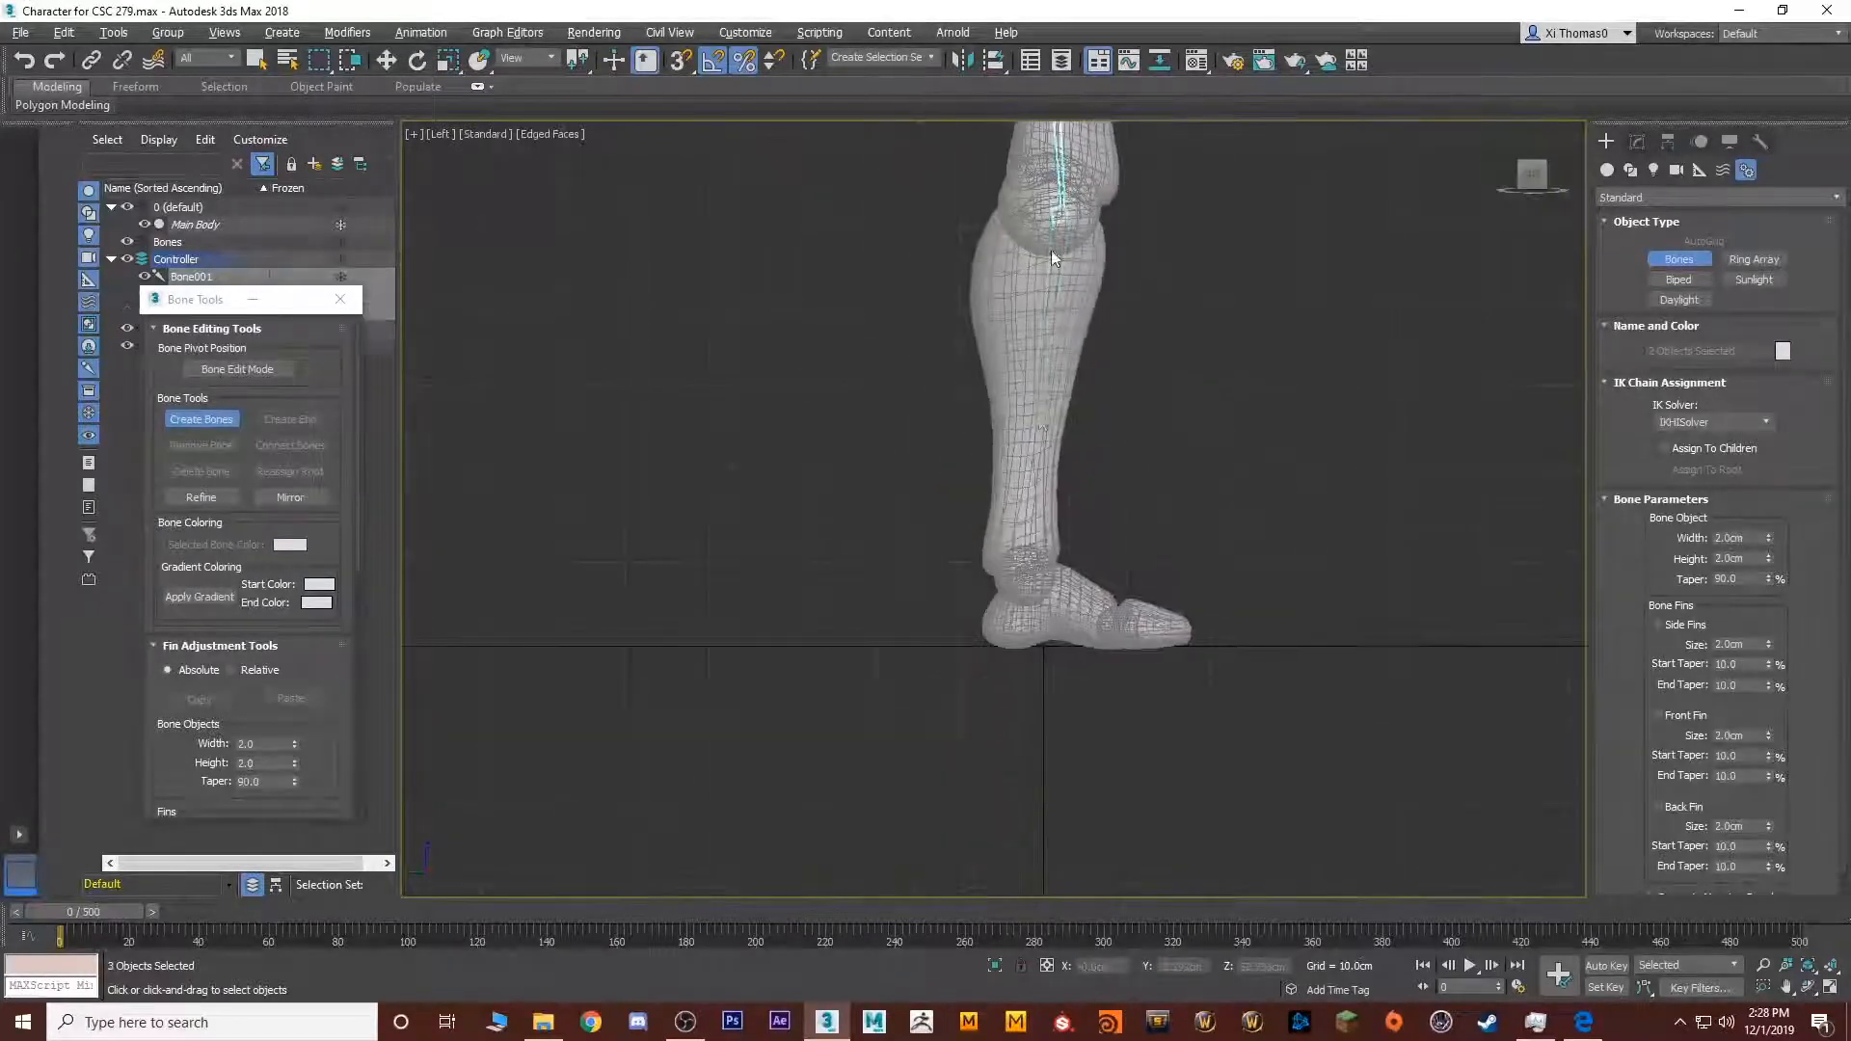
{"action": "left_click", "coordinate": [1022, 585]}
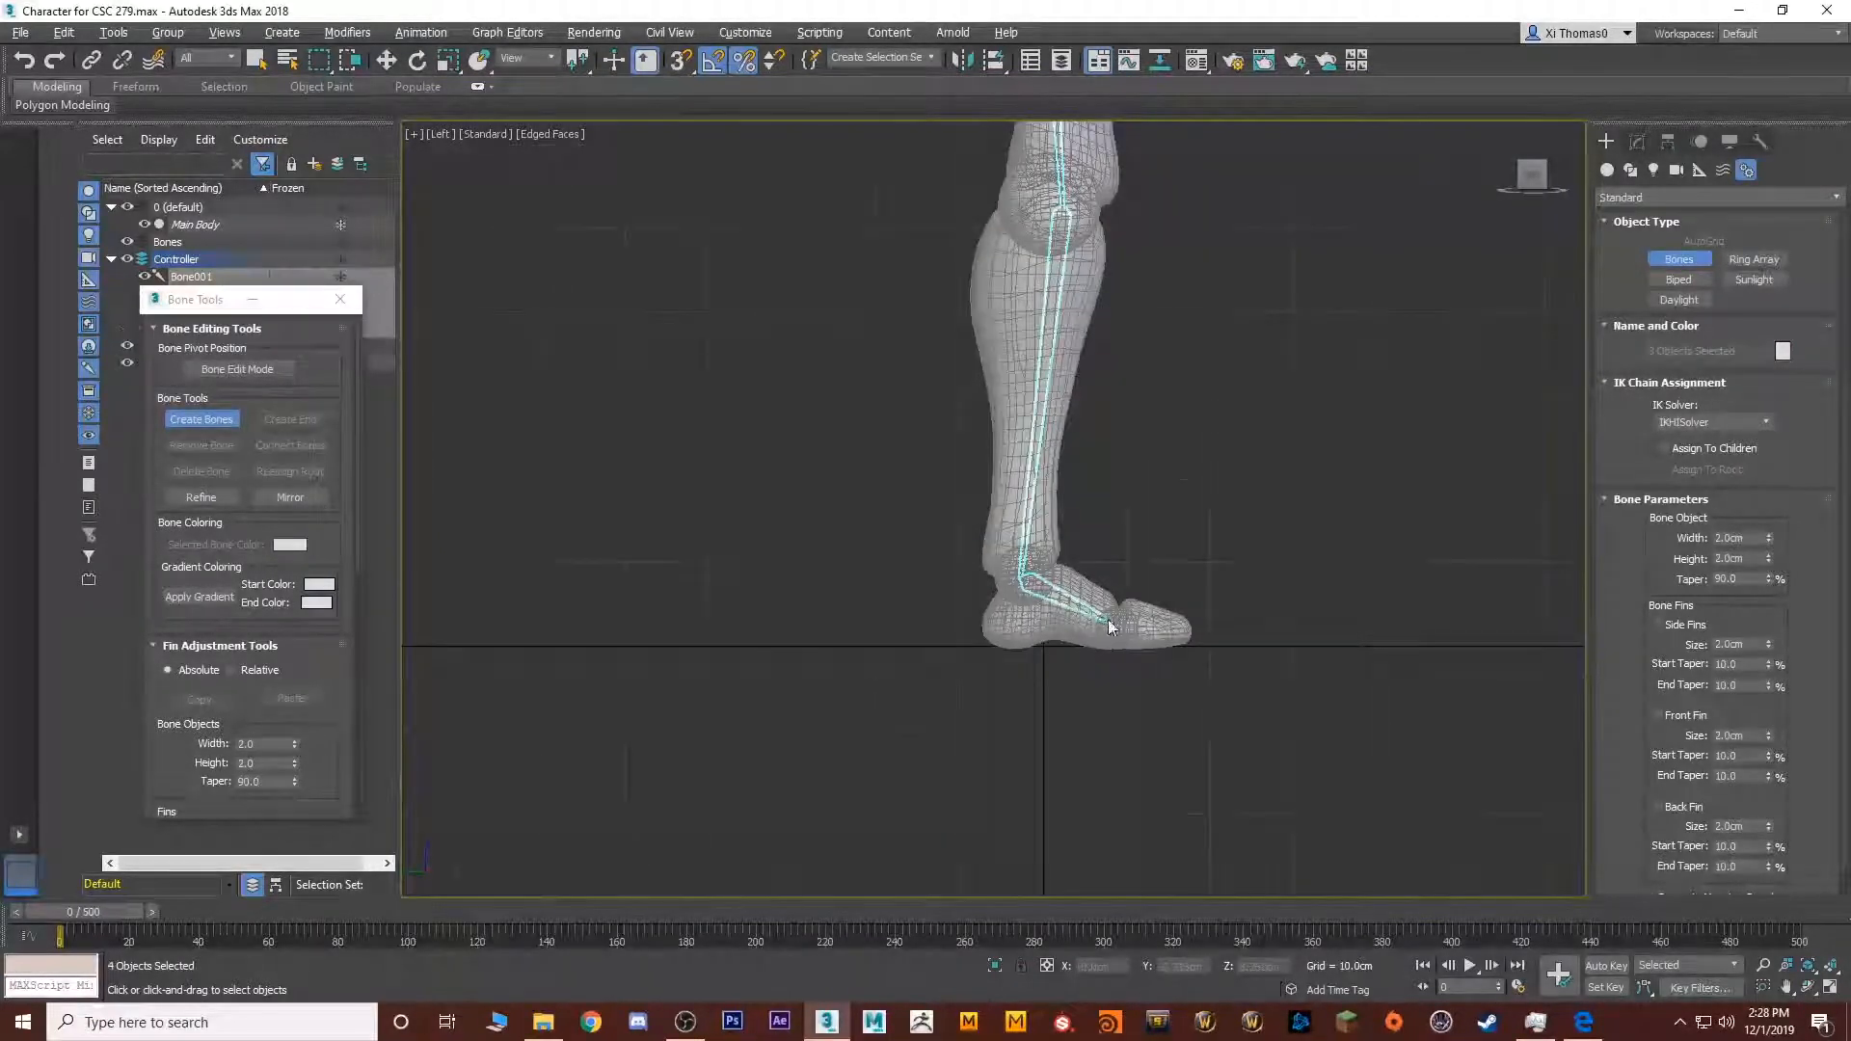
{"action": "right_click", "coordinate": [1191, 635]}
{"action": "scroll", "coordinate": [1198, 632], "scroll_direction": "up", "scroll_amount": 10}
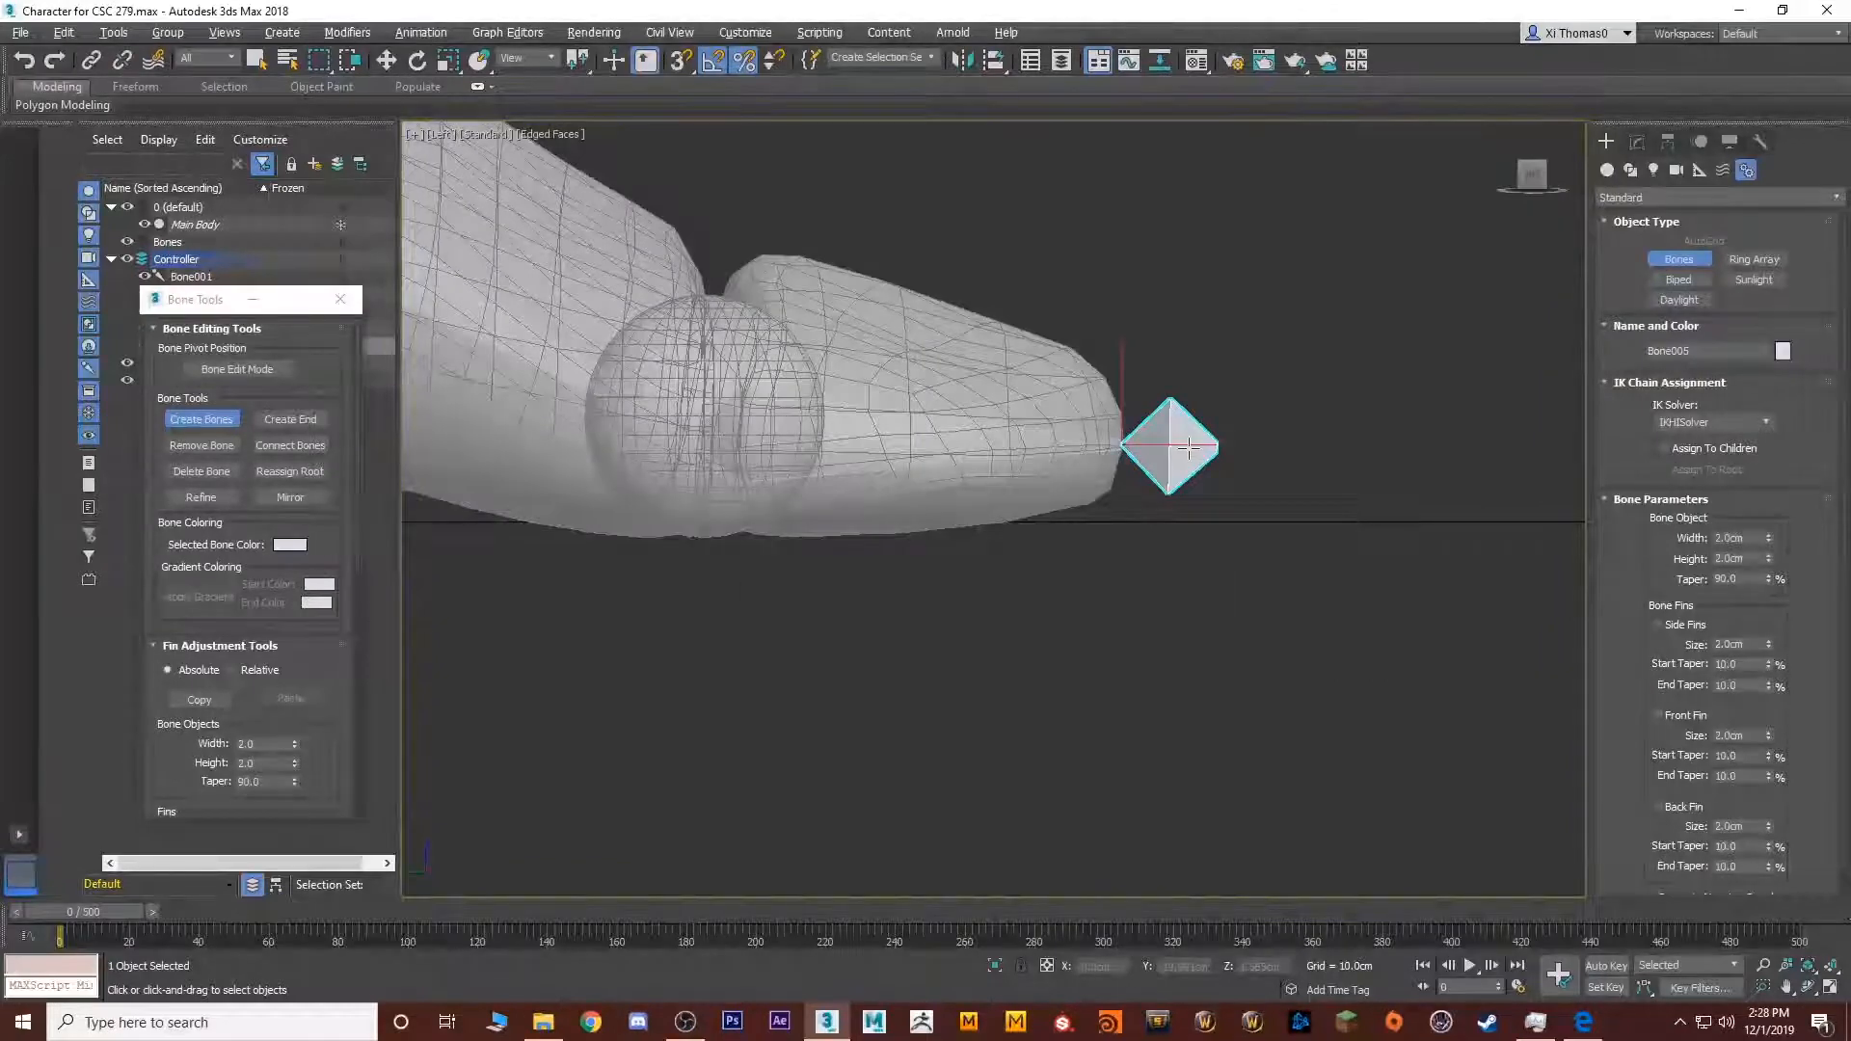
{"action": "scroll", "coordinate": [1189, 447], "scroll_direction": "down", "scroll_amount": 8}
Return to a maximized Perspective view of the legs and leave bone creation for the Select tool
{"action": "key", "text": "alt+w"}
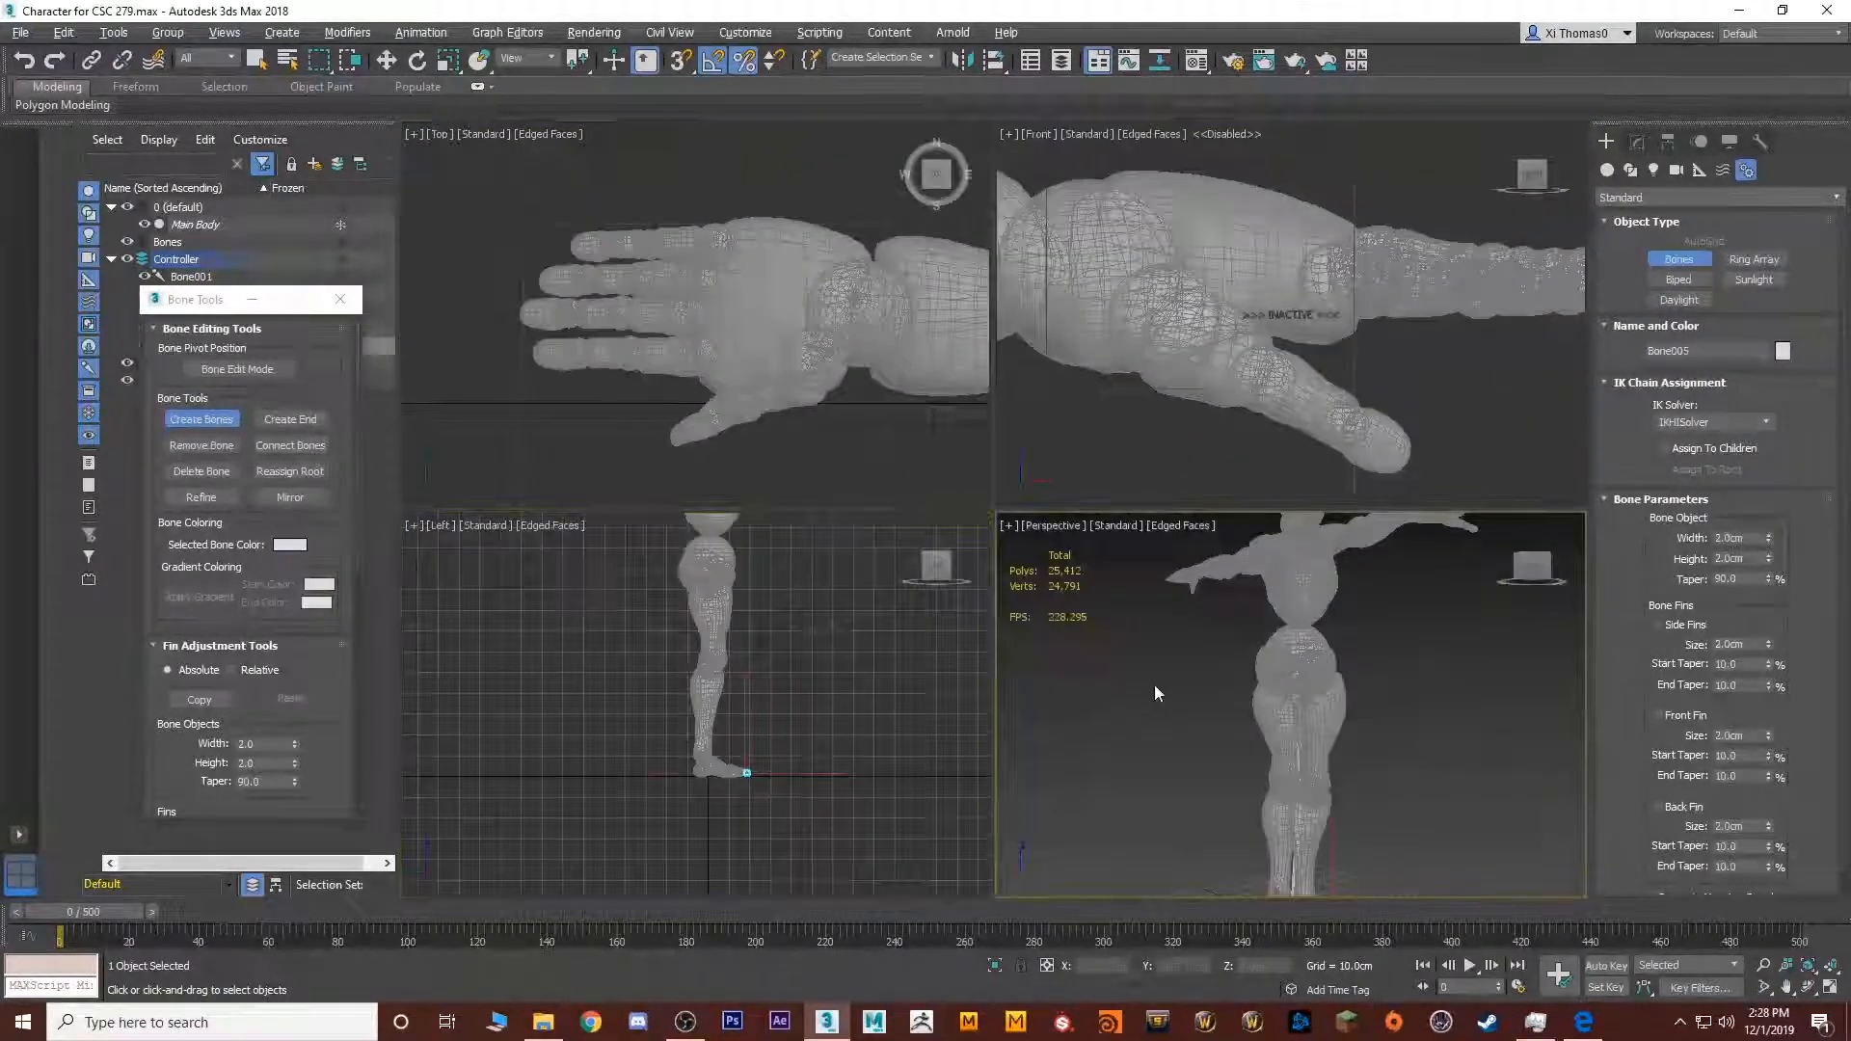
{"action": "key", "text": "alt+w"}
{"action": "middle_click_drag", "start_coordinate": [1154, 684], "coordinate": [971, 558], "text": "alt"}
{"action": "key", "text": "w"}
{"action": "key", "text": "q"}
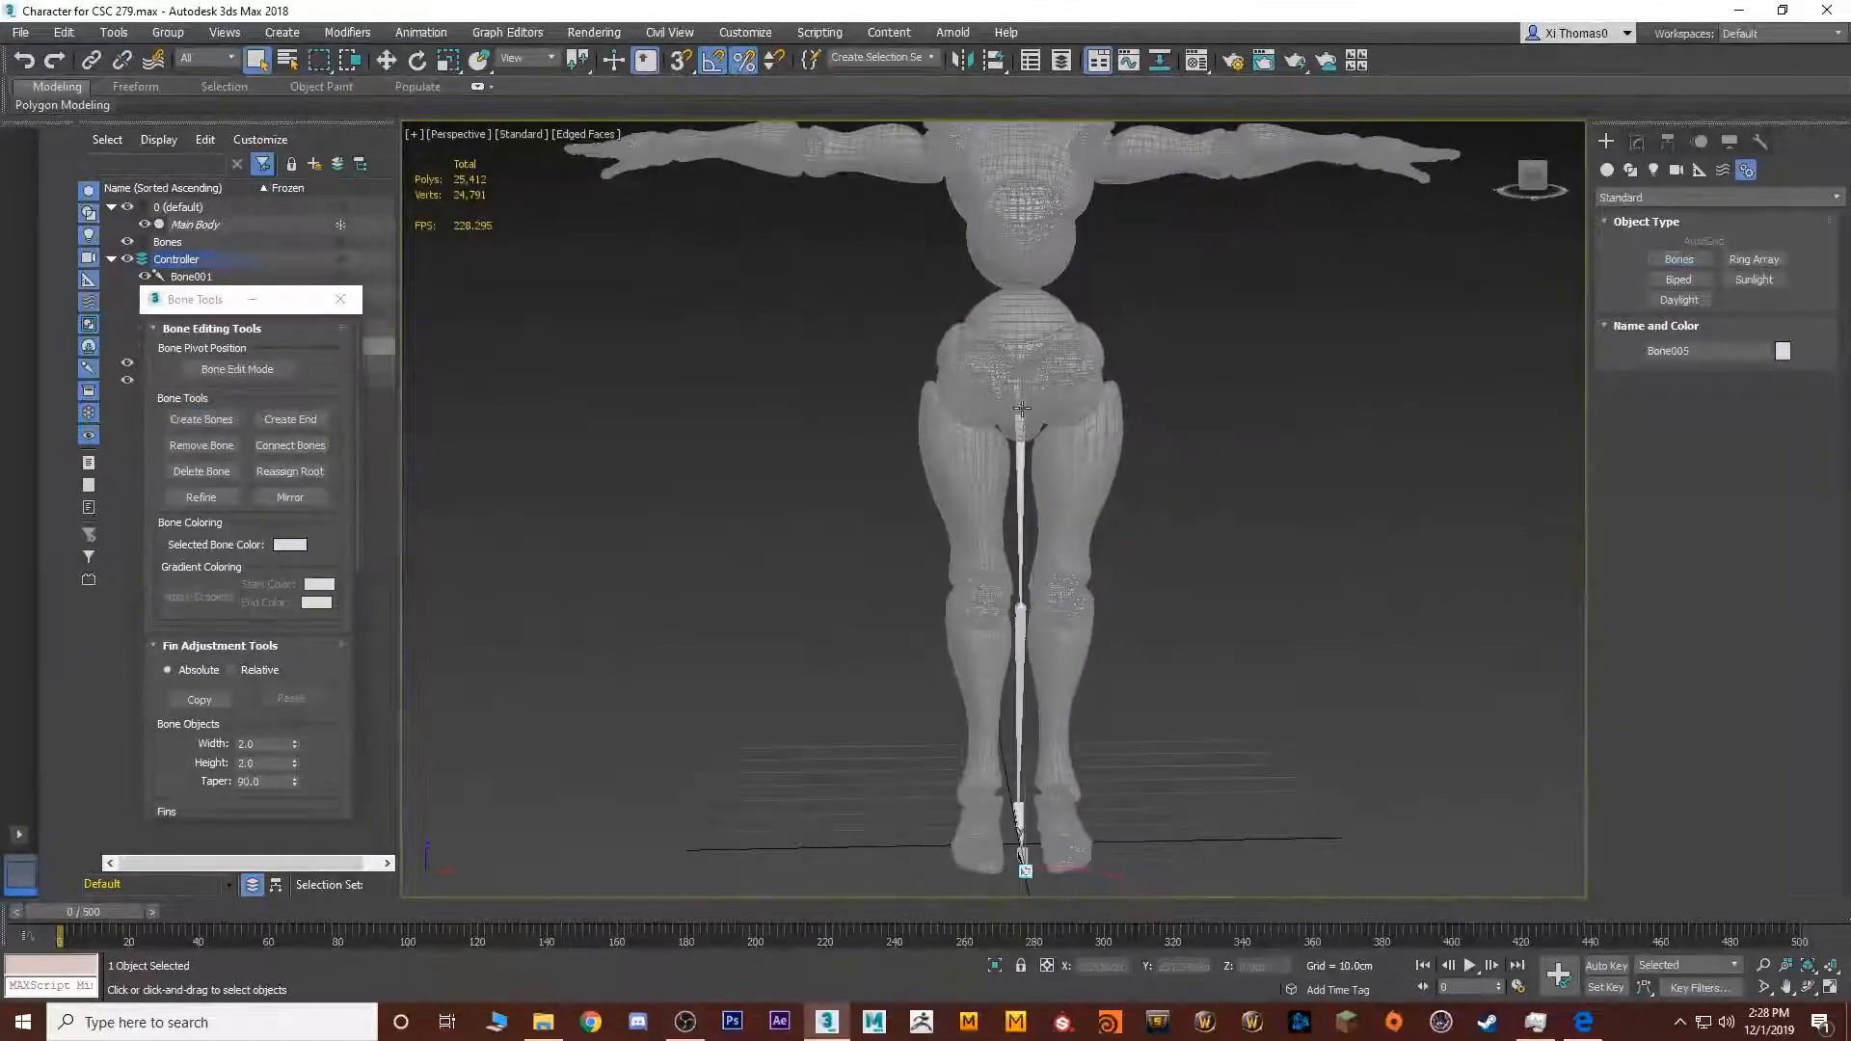
Check the leg chain's hierarchy by selecting the hip bone with its children and then the hip bone alone
{"action": "double_click", "coordinate": [1018, 398]}
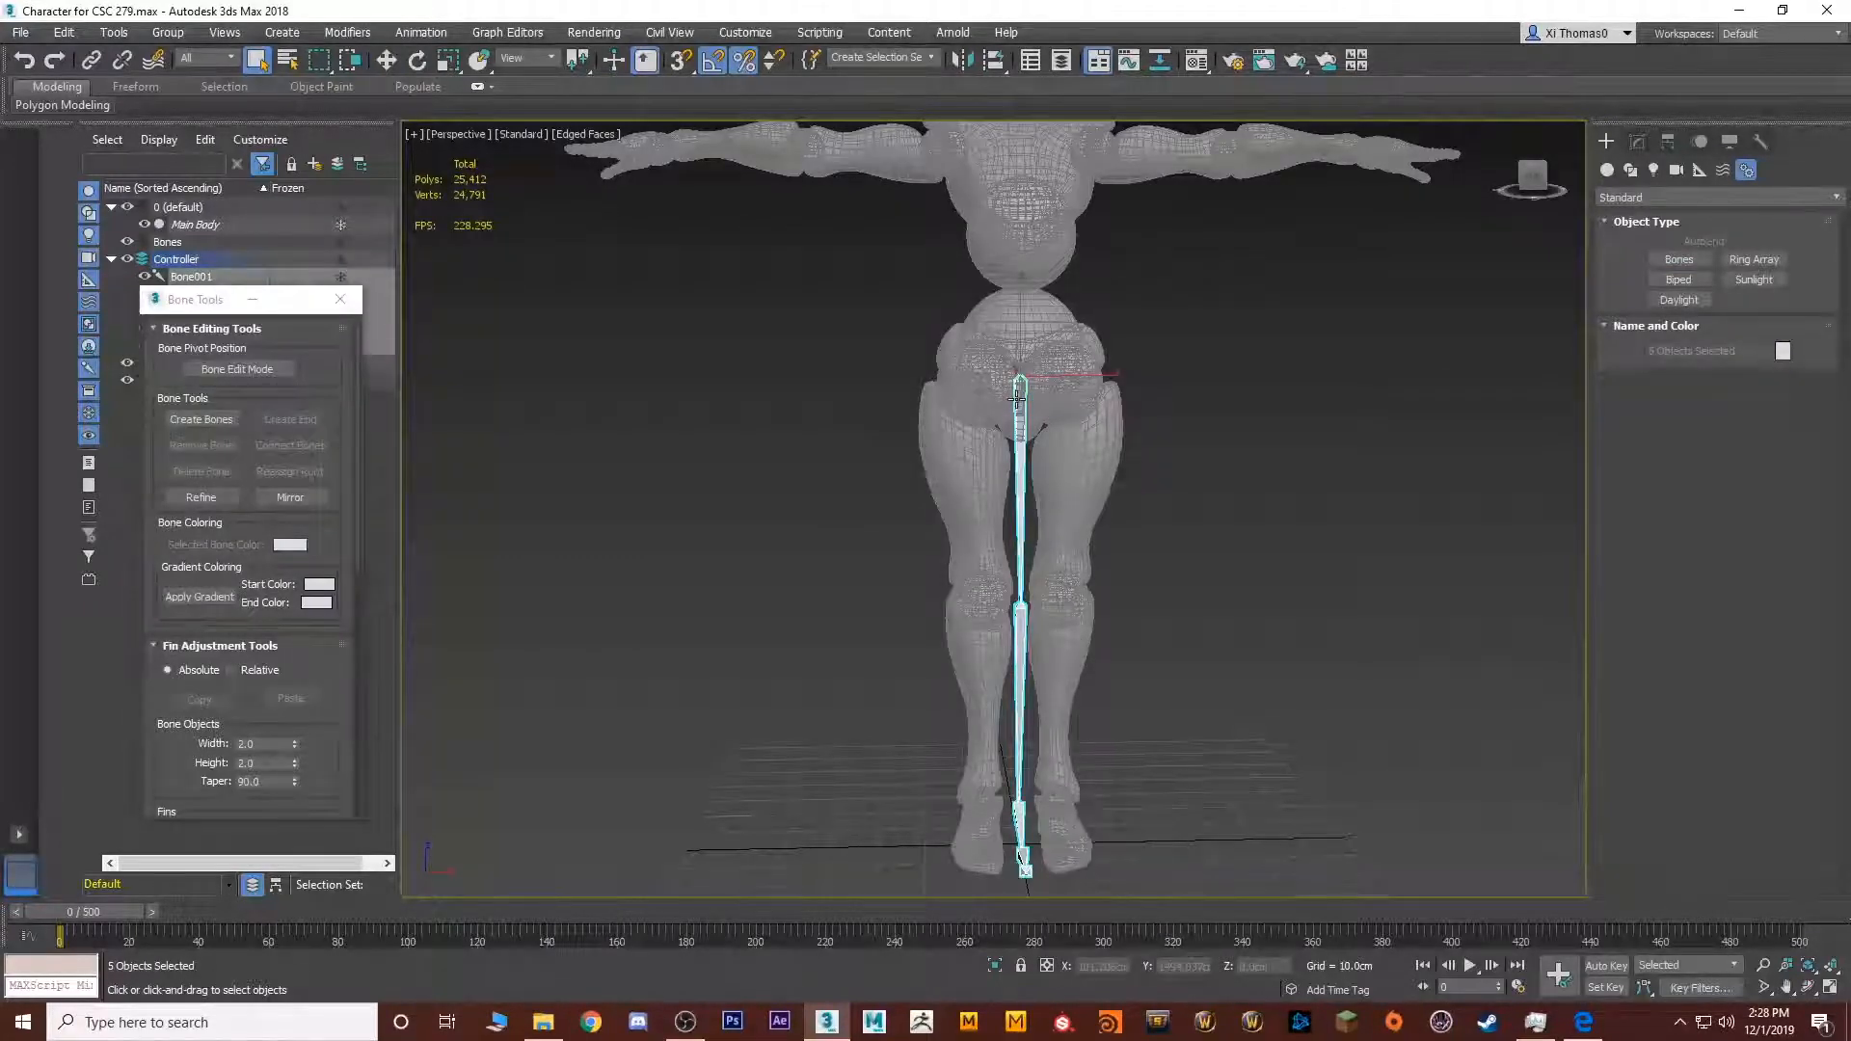
{"action": "left_click", "coordinate": [1018, 398]}
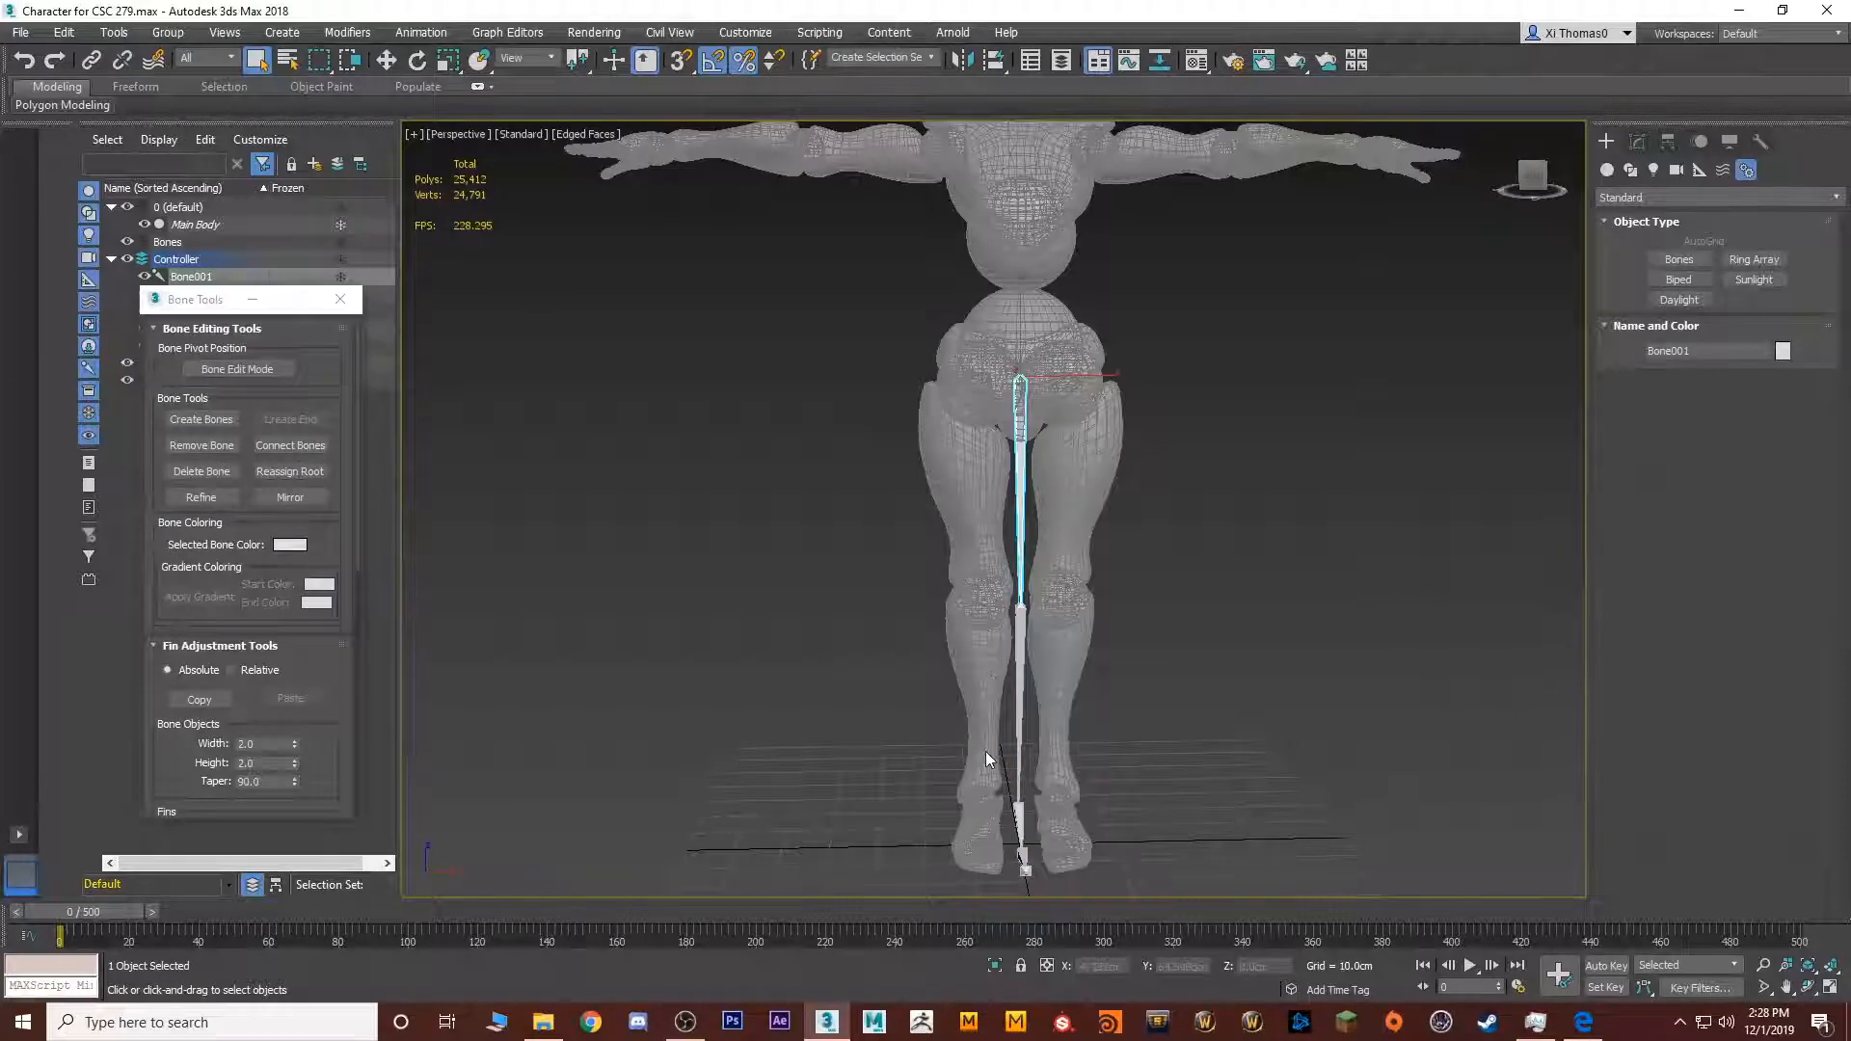
{"action": "scroll", "coordinate": [940, 567], "scroll_direction": "up", "scroll_amount": 2}
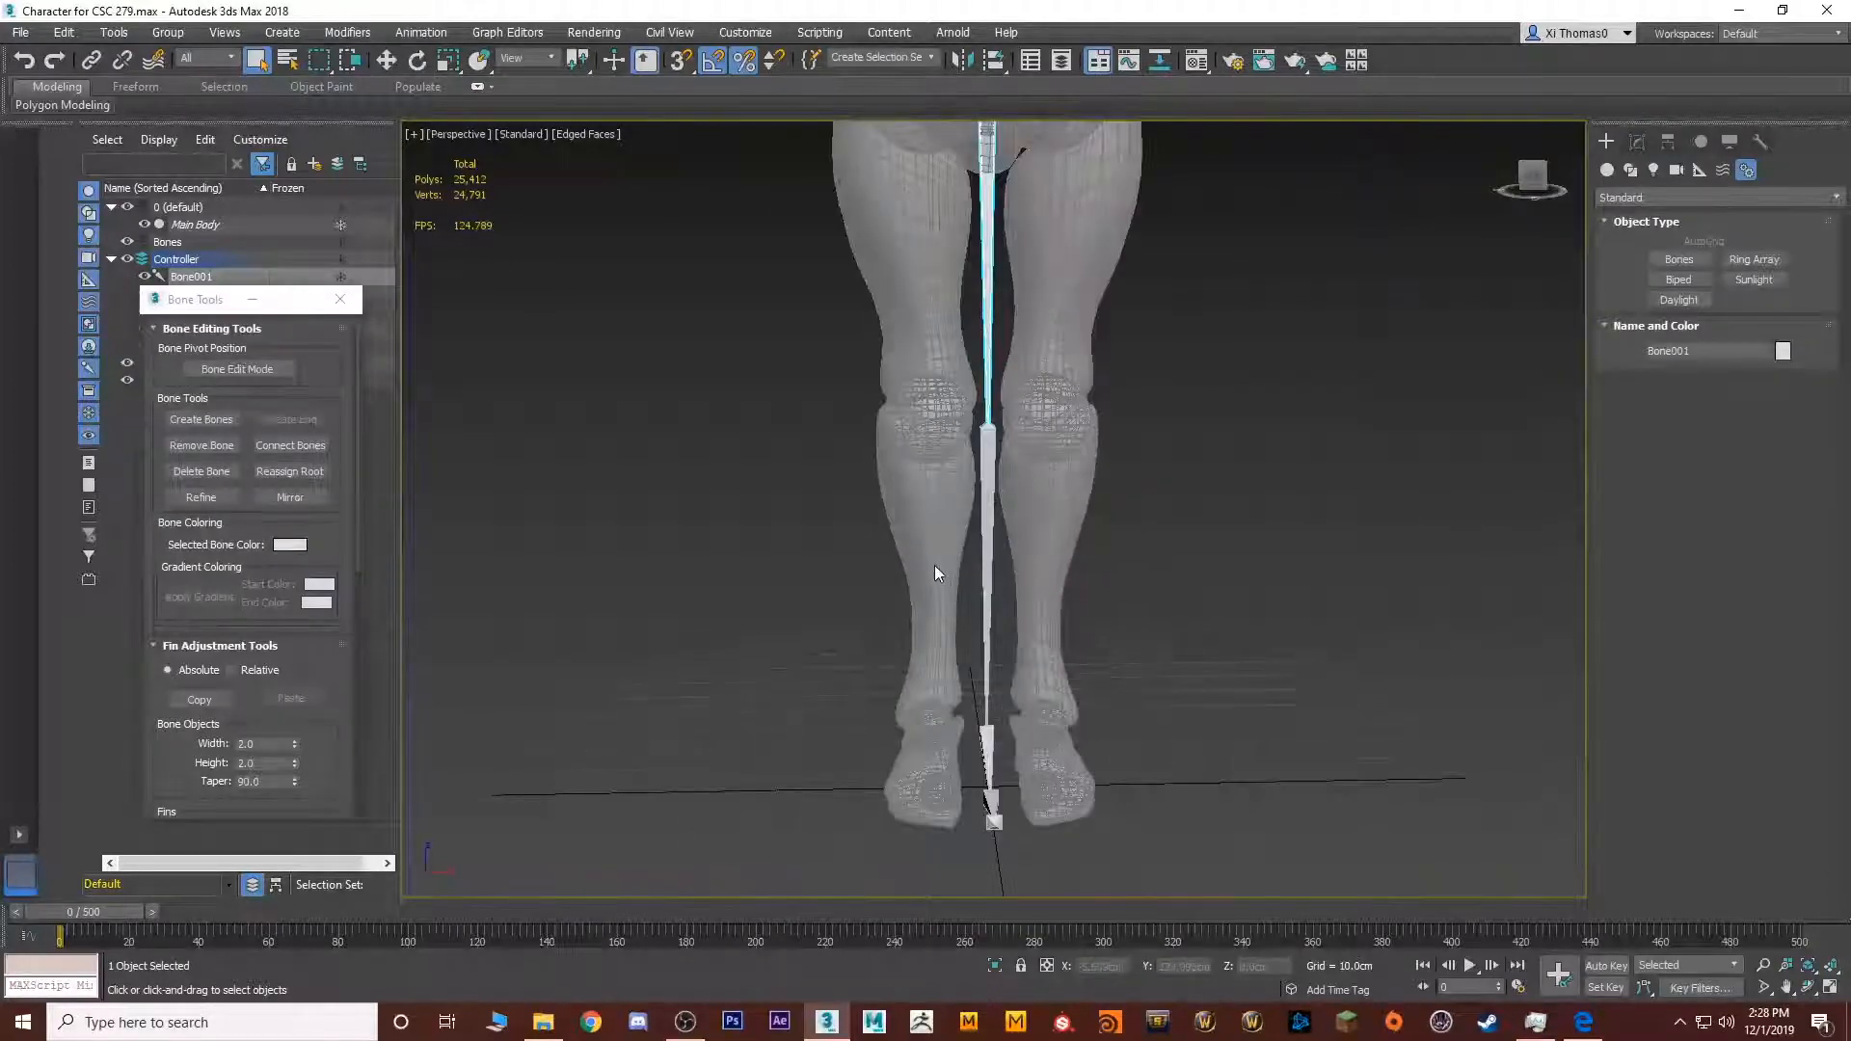
{"action": "middle_click_drag", "start_coordinate": [943, 602], "coordinate": [1057, 739], "text": "alt"}
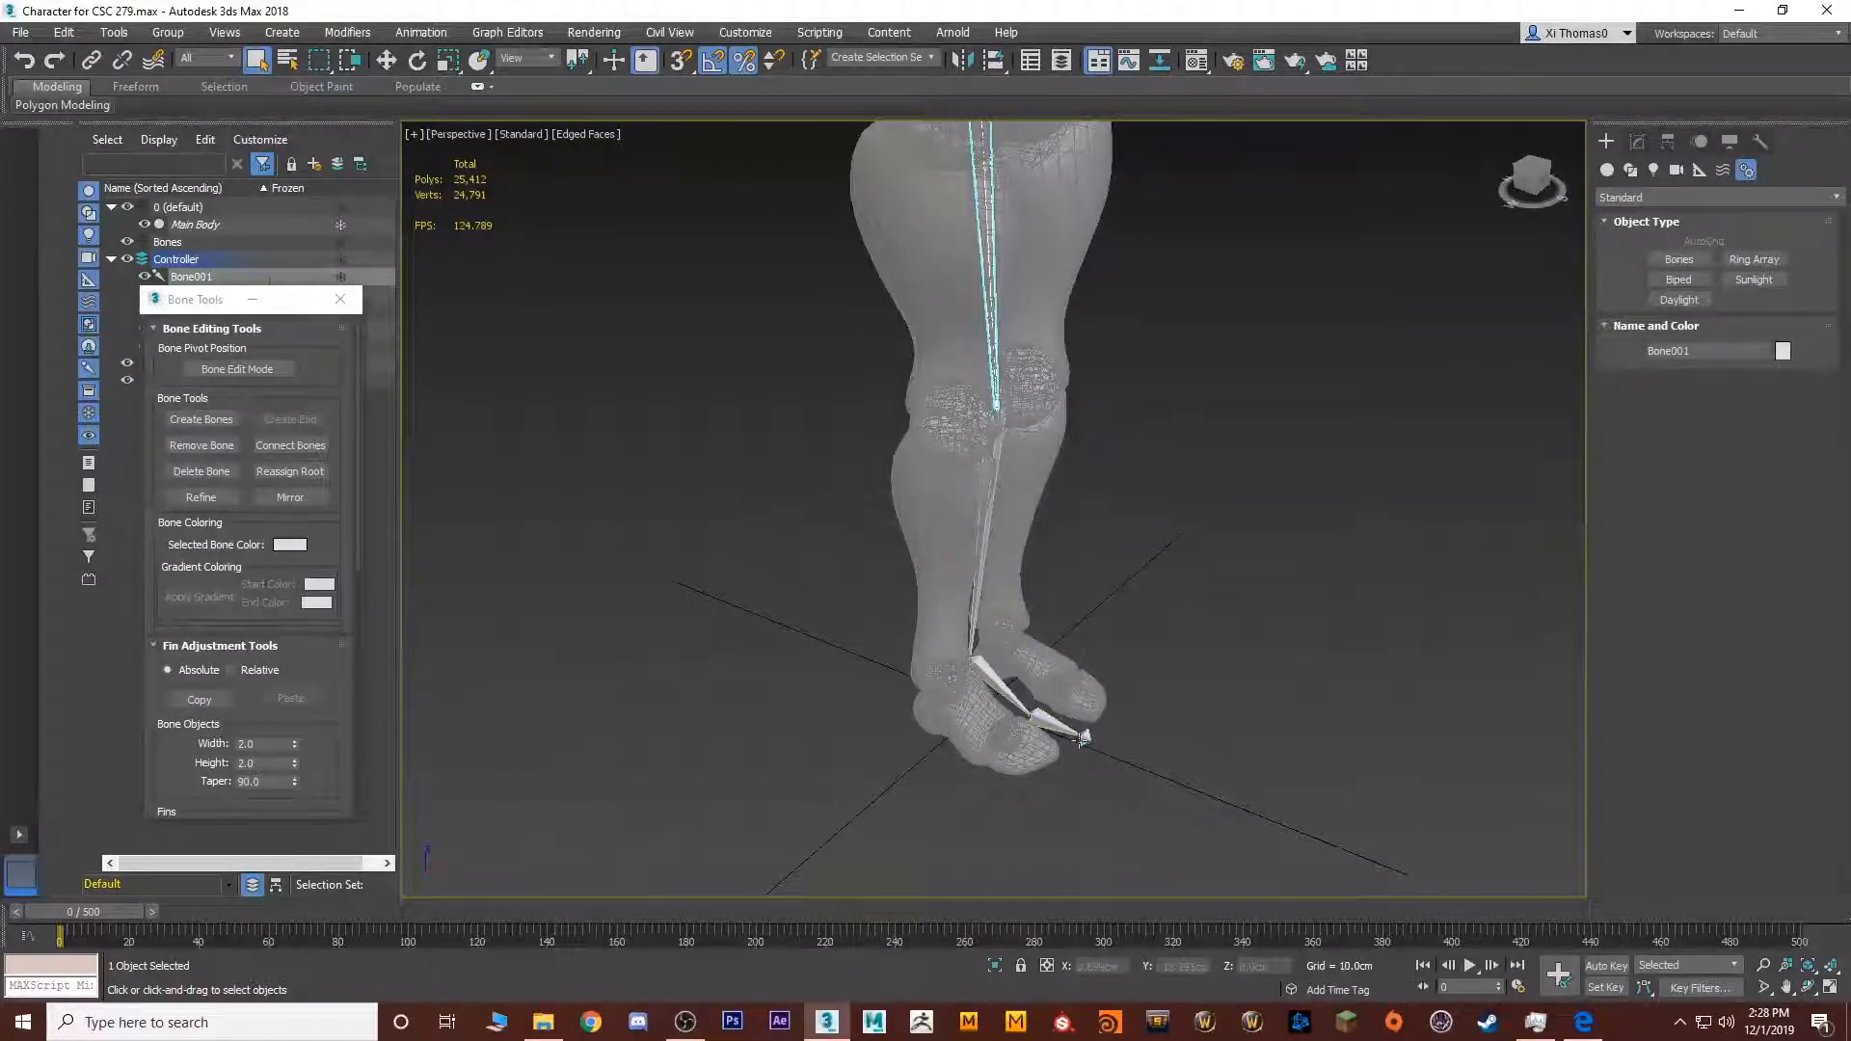
Inspect the individual bones of the leg chain by selecting the toe, foot and shin bones in turn
{"action": "left_click", "coordinate": [1057, 729]}
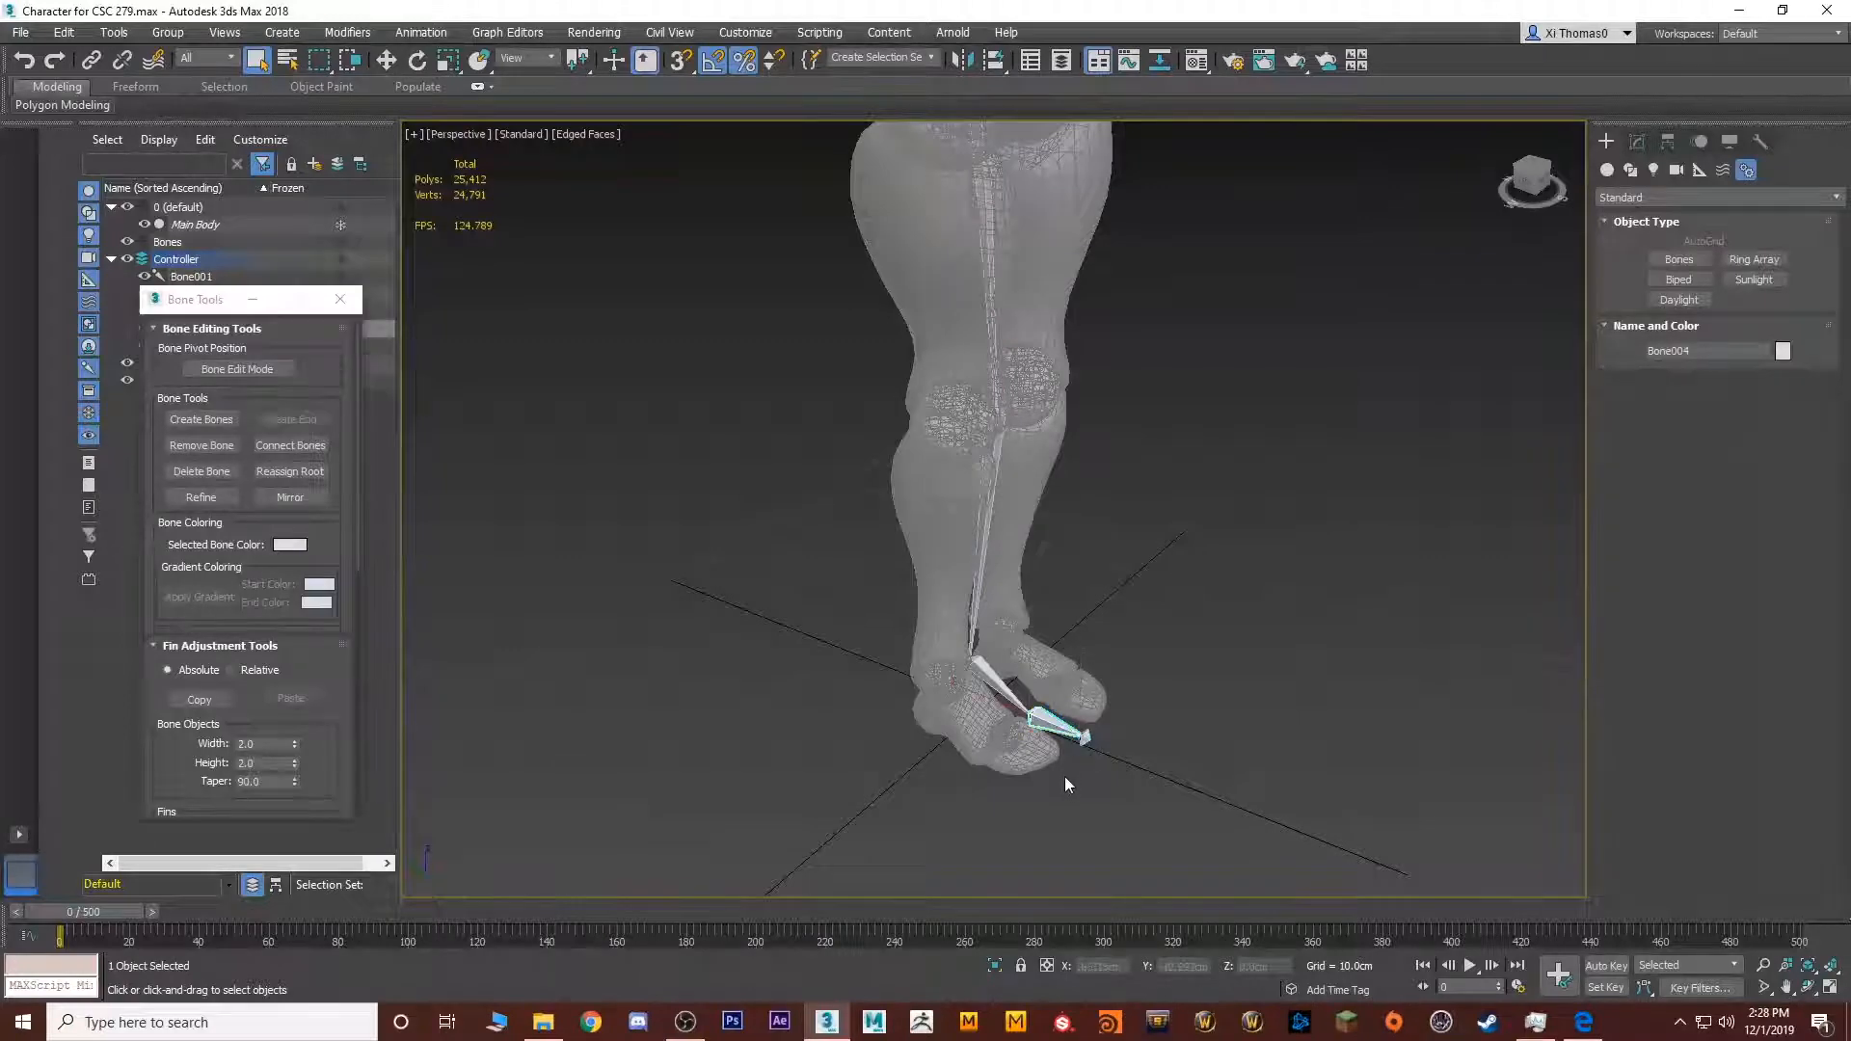
{"action": "left_click", "coordinate": [1039, 719]}
{"action": "left_click", "coordinate": [1017, 696]}
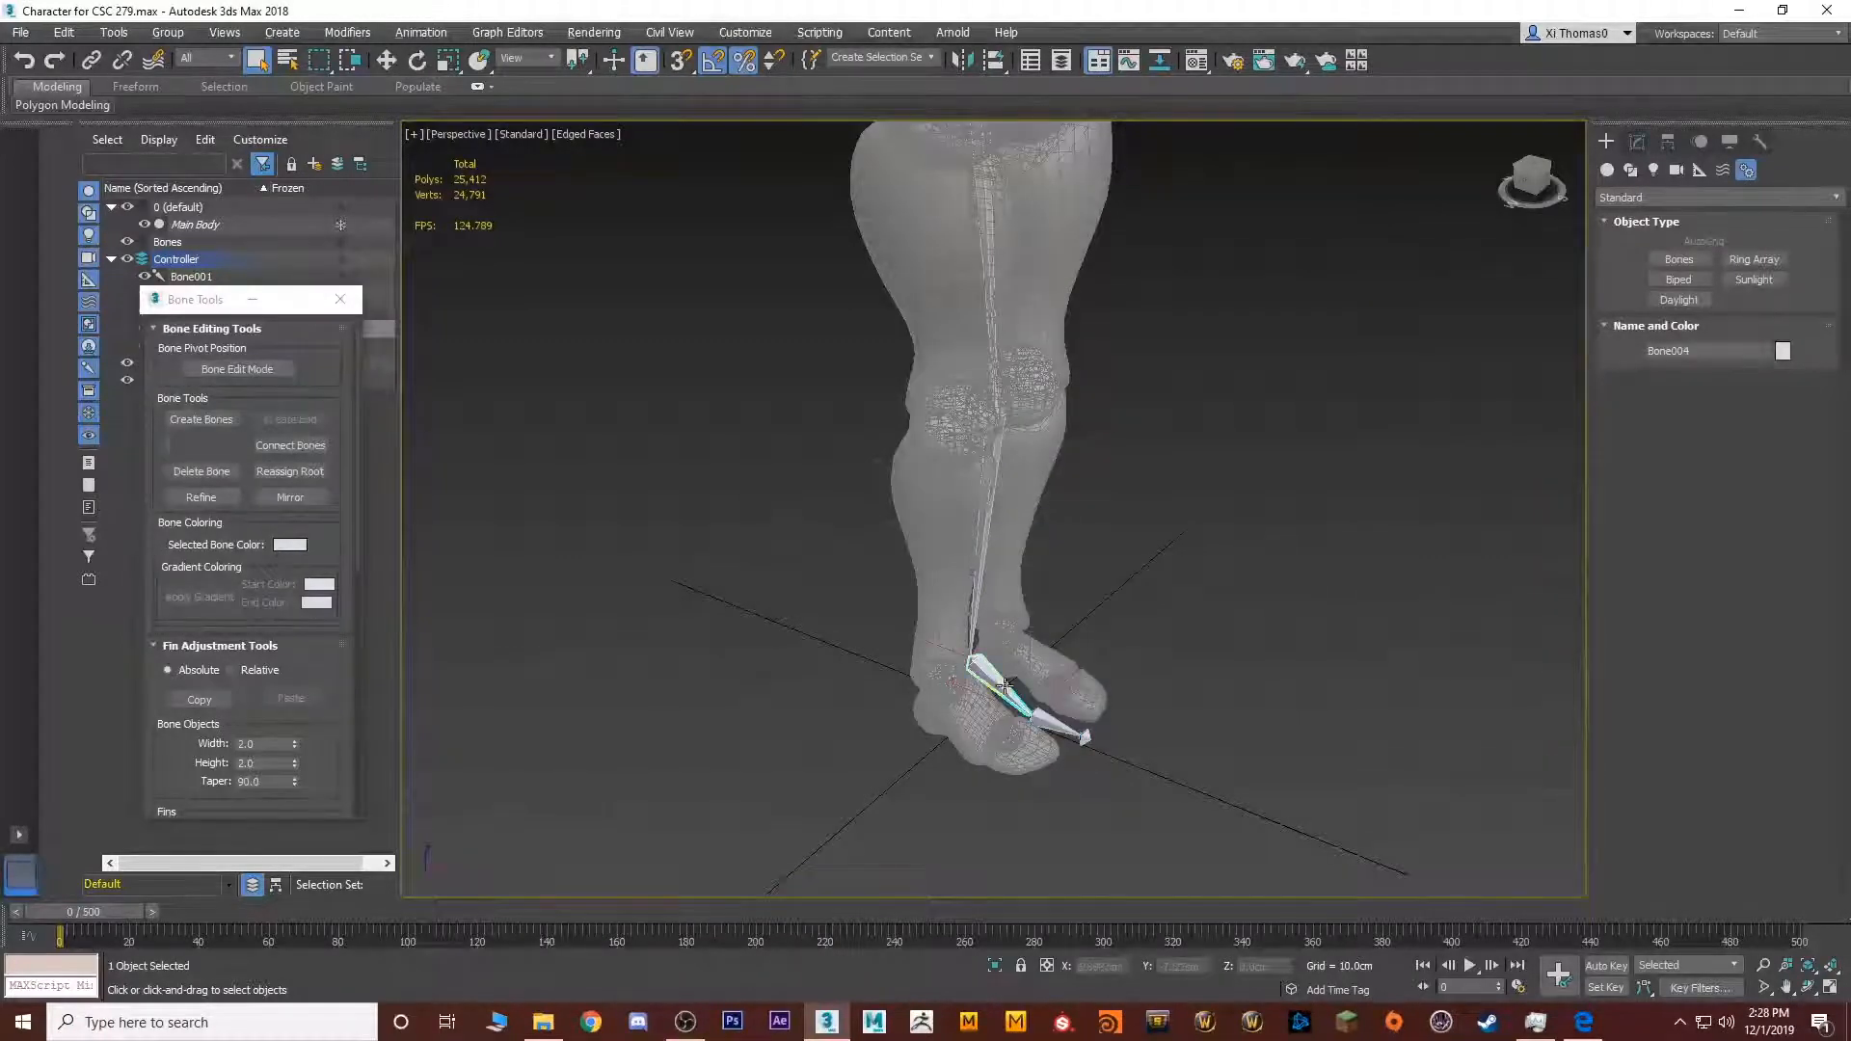
{"action": "middle_click_drag", "start_coordinate": [1017, 696], "coordinate": [994, 414], "text": "alt"}
{"action": "left_click", "coordinate": [987, 532]}
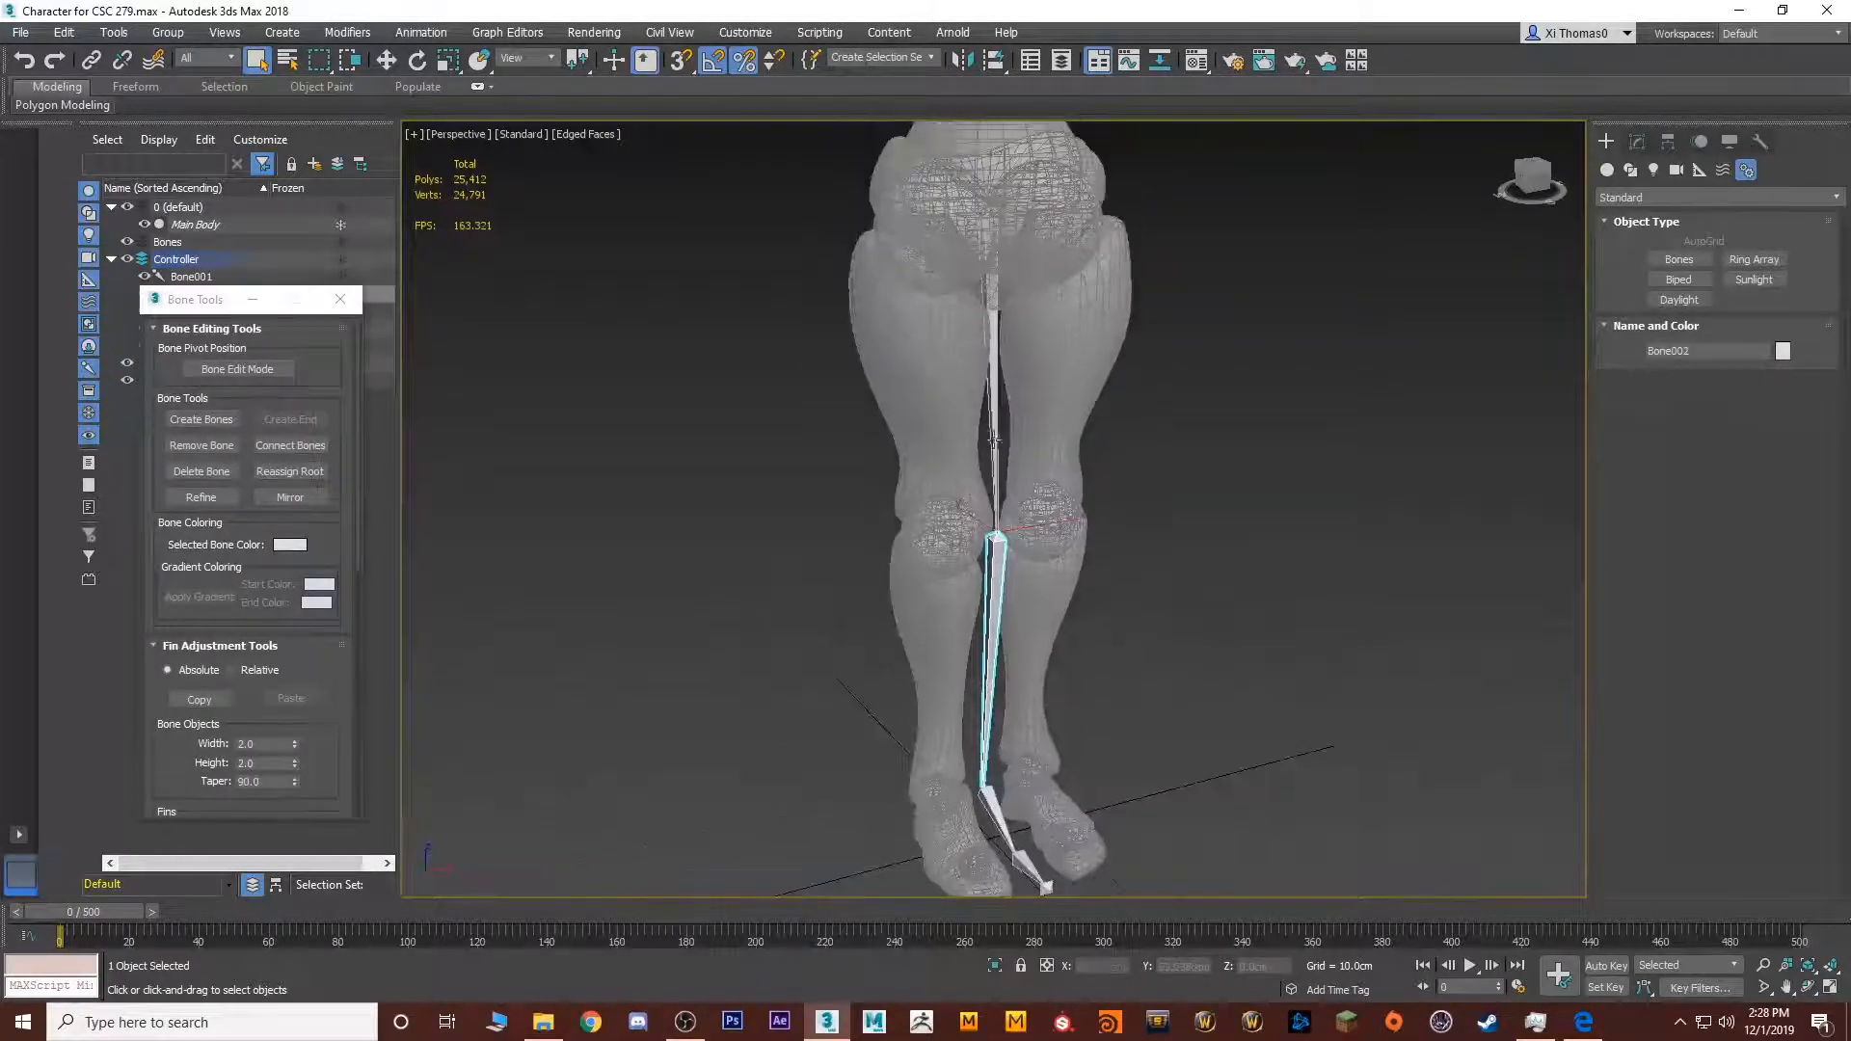
Select the hip bone with all its children and move the whole chain along X into the character's right leg
{"action": "double_click", "coordinate": [995, 413]}
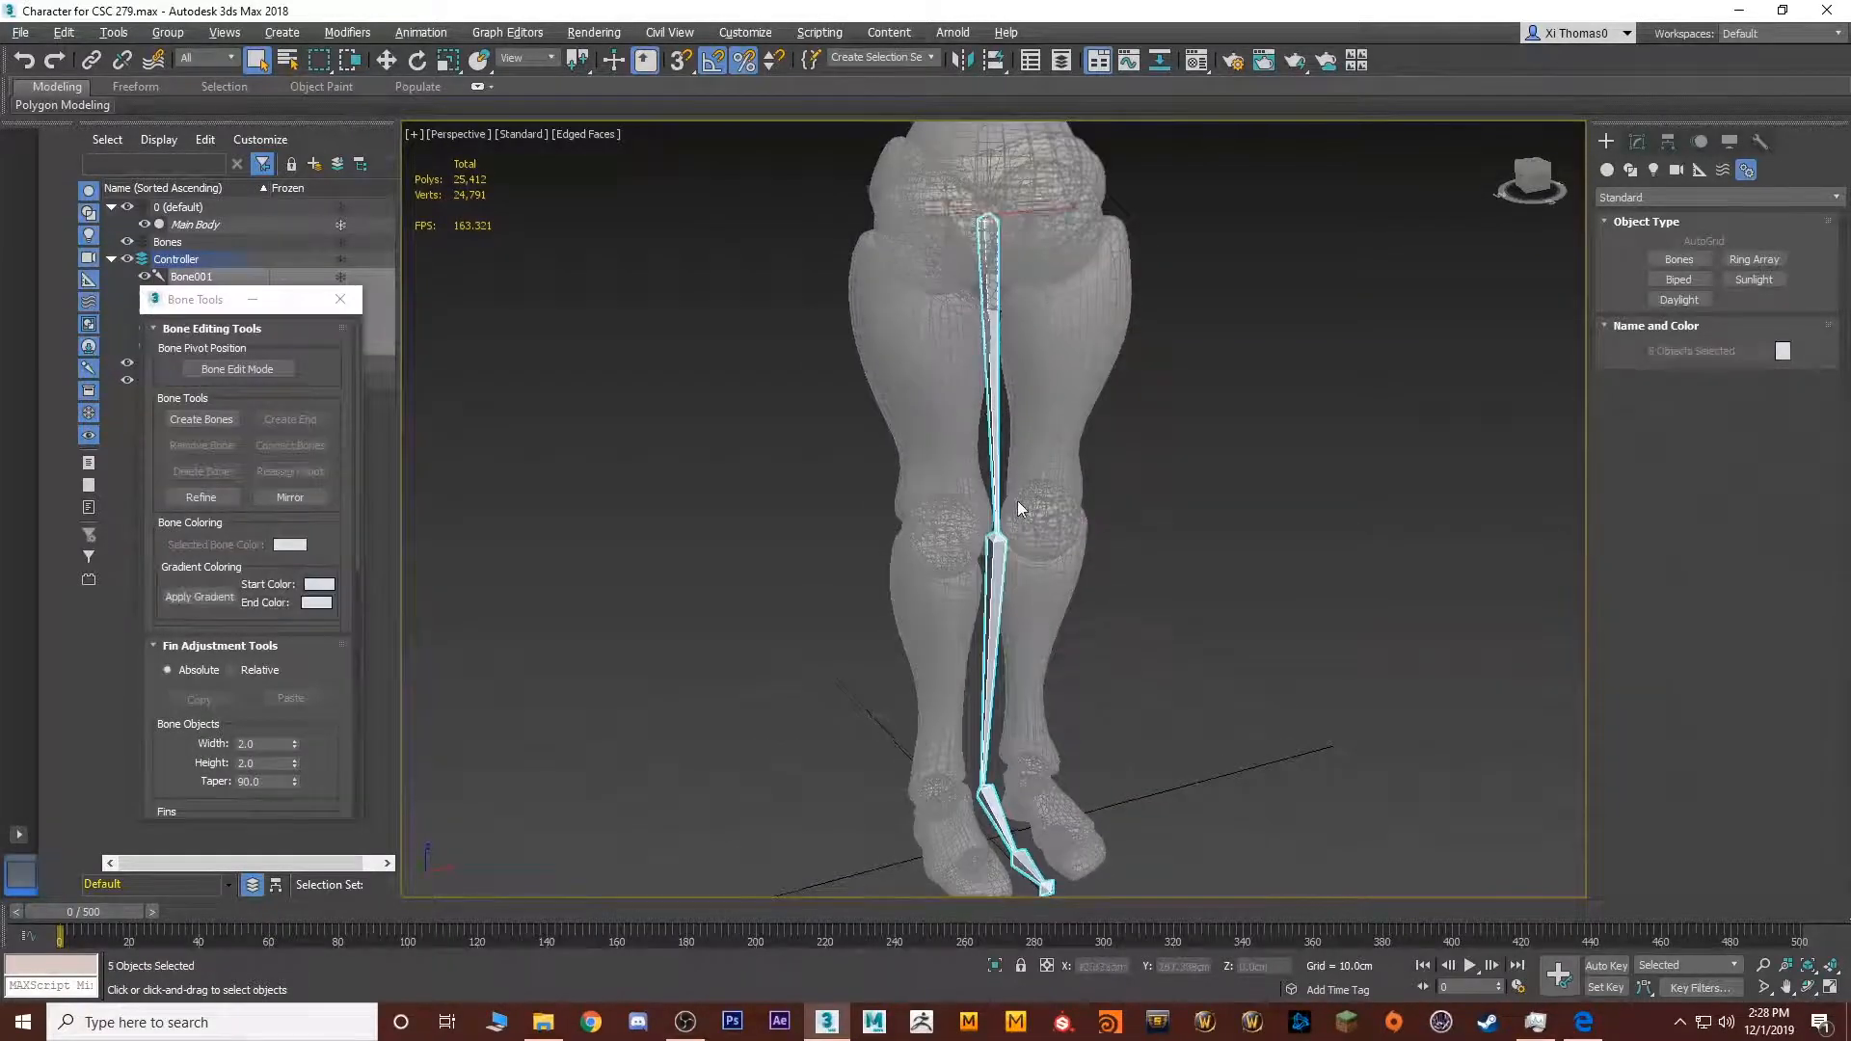
{"action": "middle_click_drag", "start_coordinate": [985, 310], "coordinate": [1000, 426], "text": "alt"}
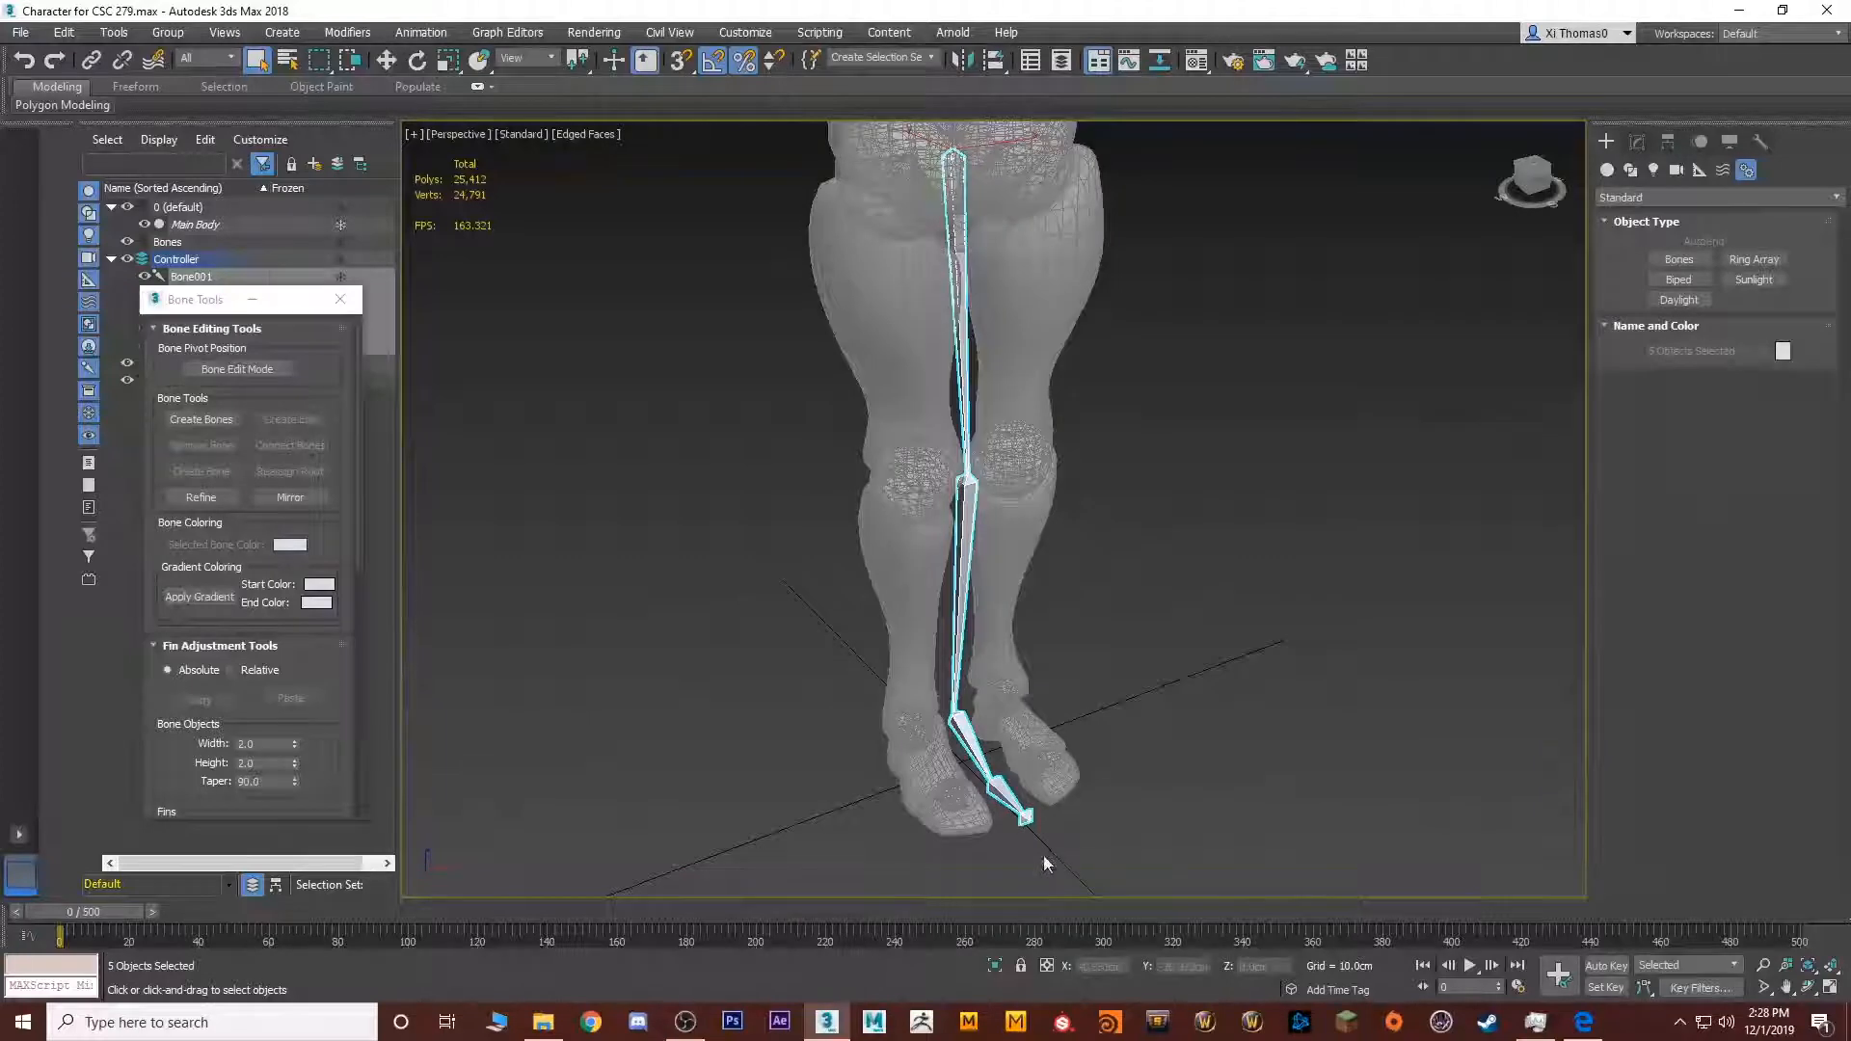
{"action": "middle_click_drag", "start_coordinate": [956, 328], "coordinate": [1049, 735], "text": "alt"}
{"action": "key", "text": "w"}
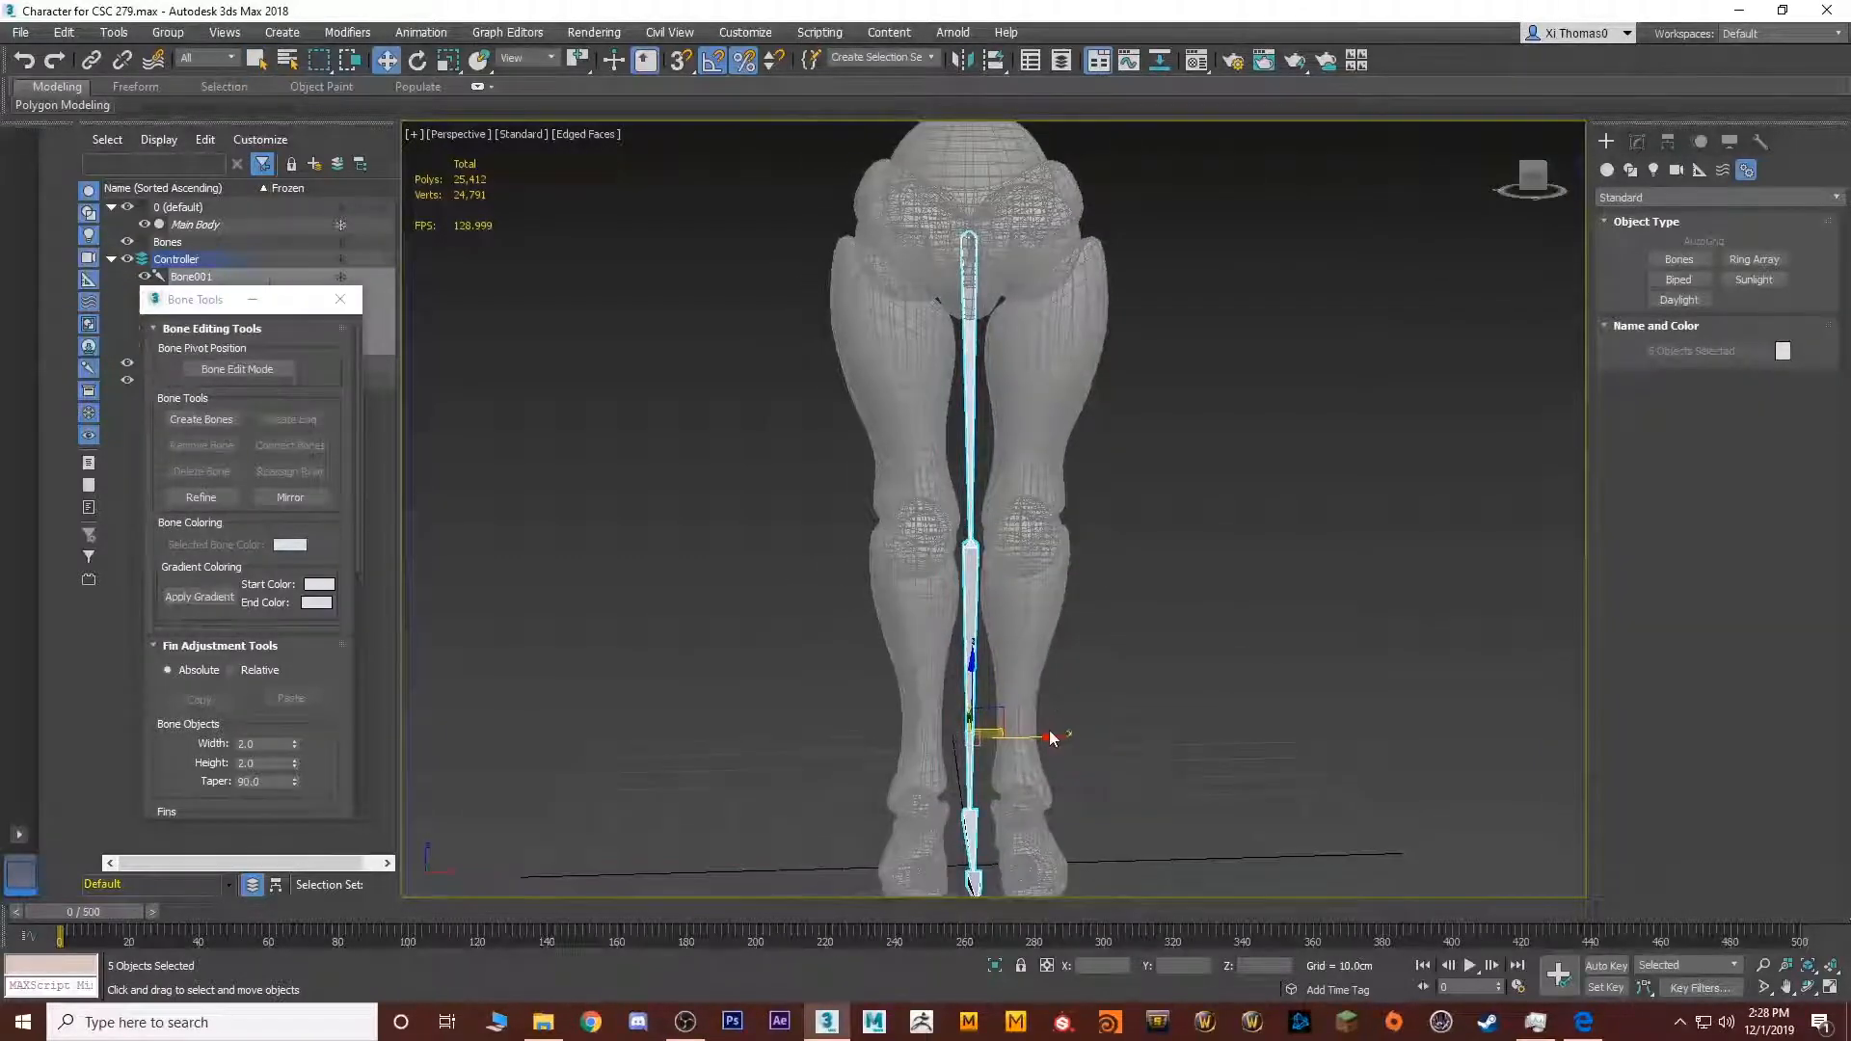
{"action": "left_click_drag", "start_coordinate": [1049, 735], "coordinate": [991, 740]}
In Bone Edit Mode, move the toe bone's start joint along X to the centre of the right foot's ball joint
{"action": "middle_click_drag", "start_coordinate": [990, 741], "coordinate": [977, 715], "text": "alt"}
{"action": "scroll", "coordinate": [976, 714], "scroll_direction": "up", "scroll_amount": 10}
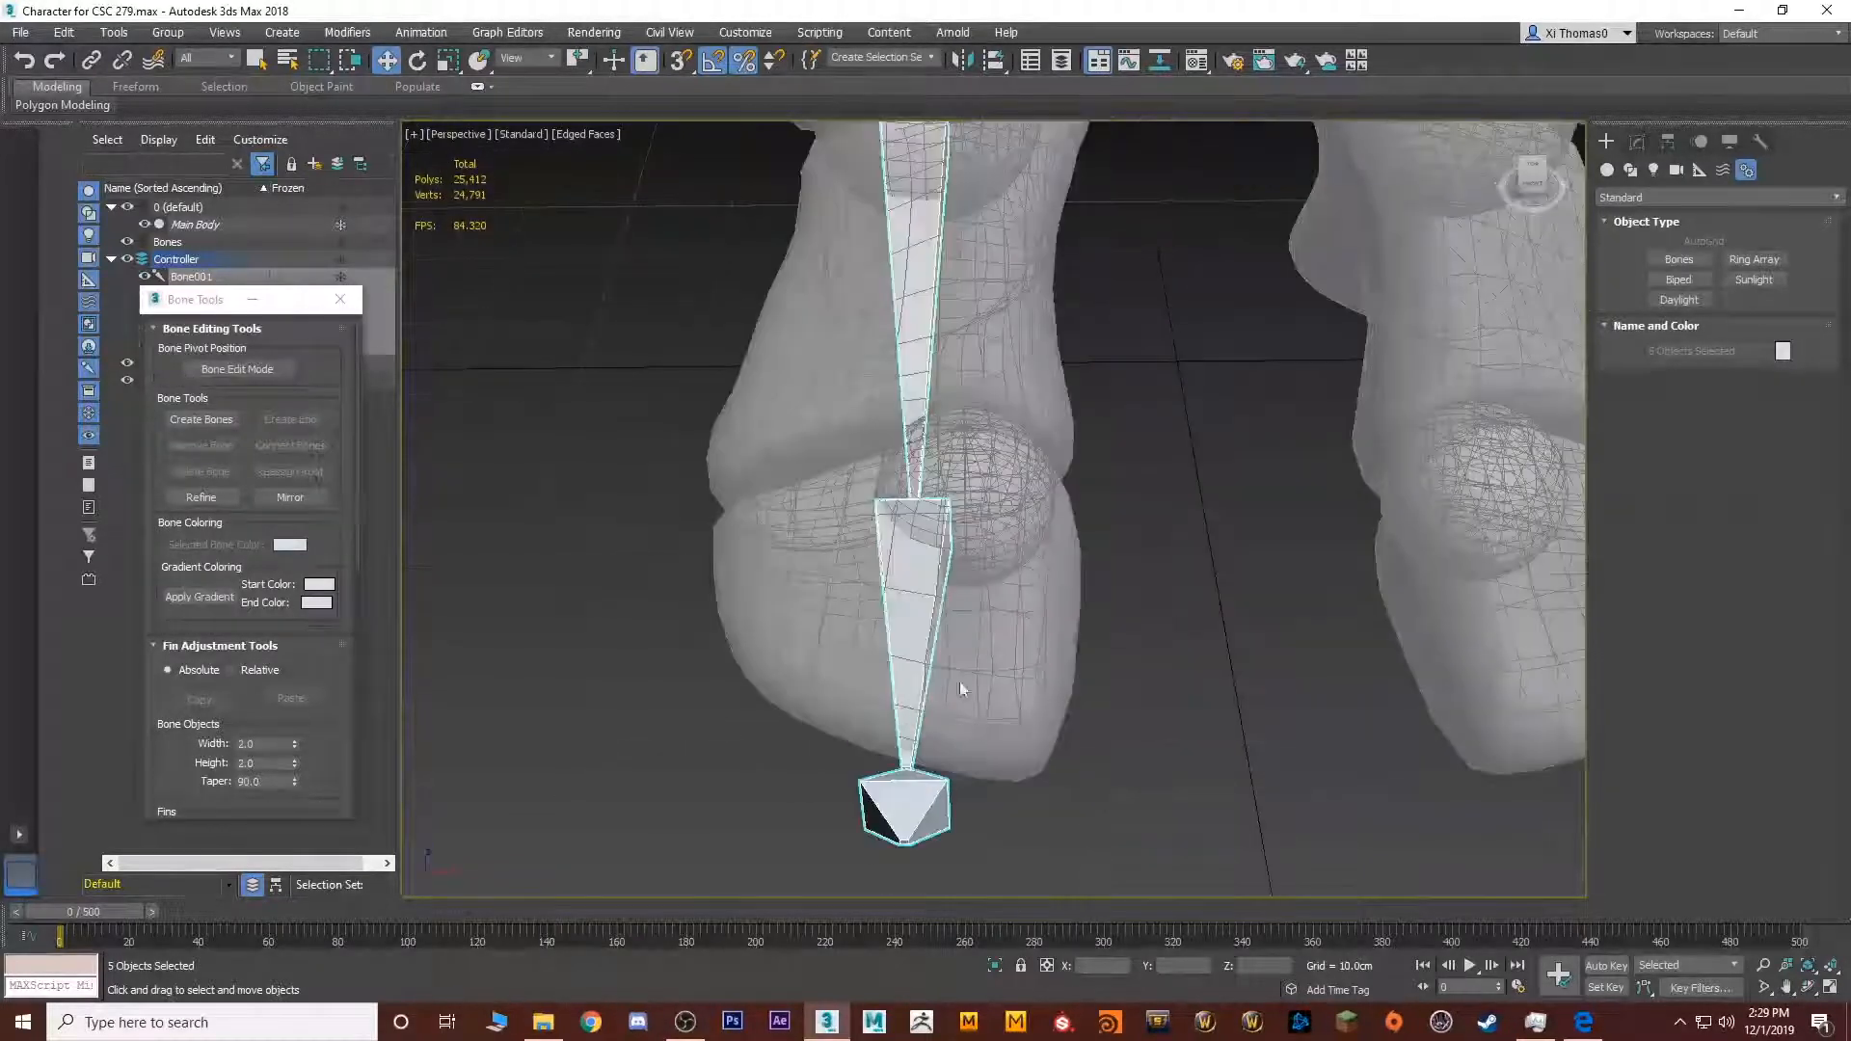
{"action": "middle_click_drag", "start_coordinate": [928, 582], "coordinate": [921, 723], "text": "alt"}
{"action": "middle_click_drag", "start_coordinate": [885, 786], "coordinate": [869, 647]}
{"action": "middle_click_drag", "start_coordinate": [887, 474], "coordinate": [887, 584]}
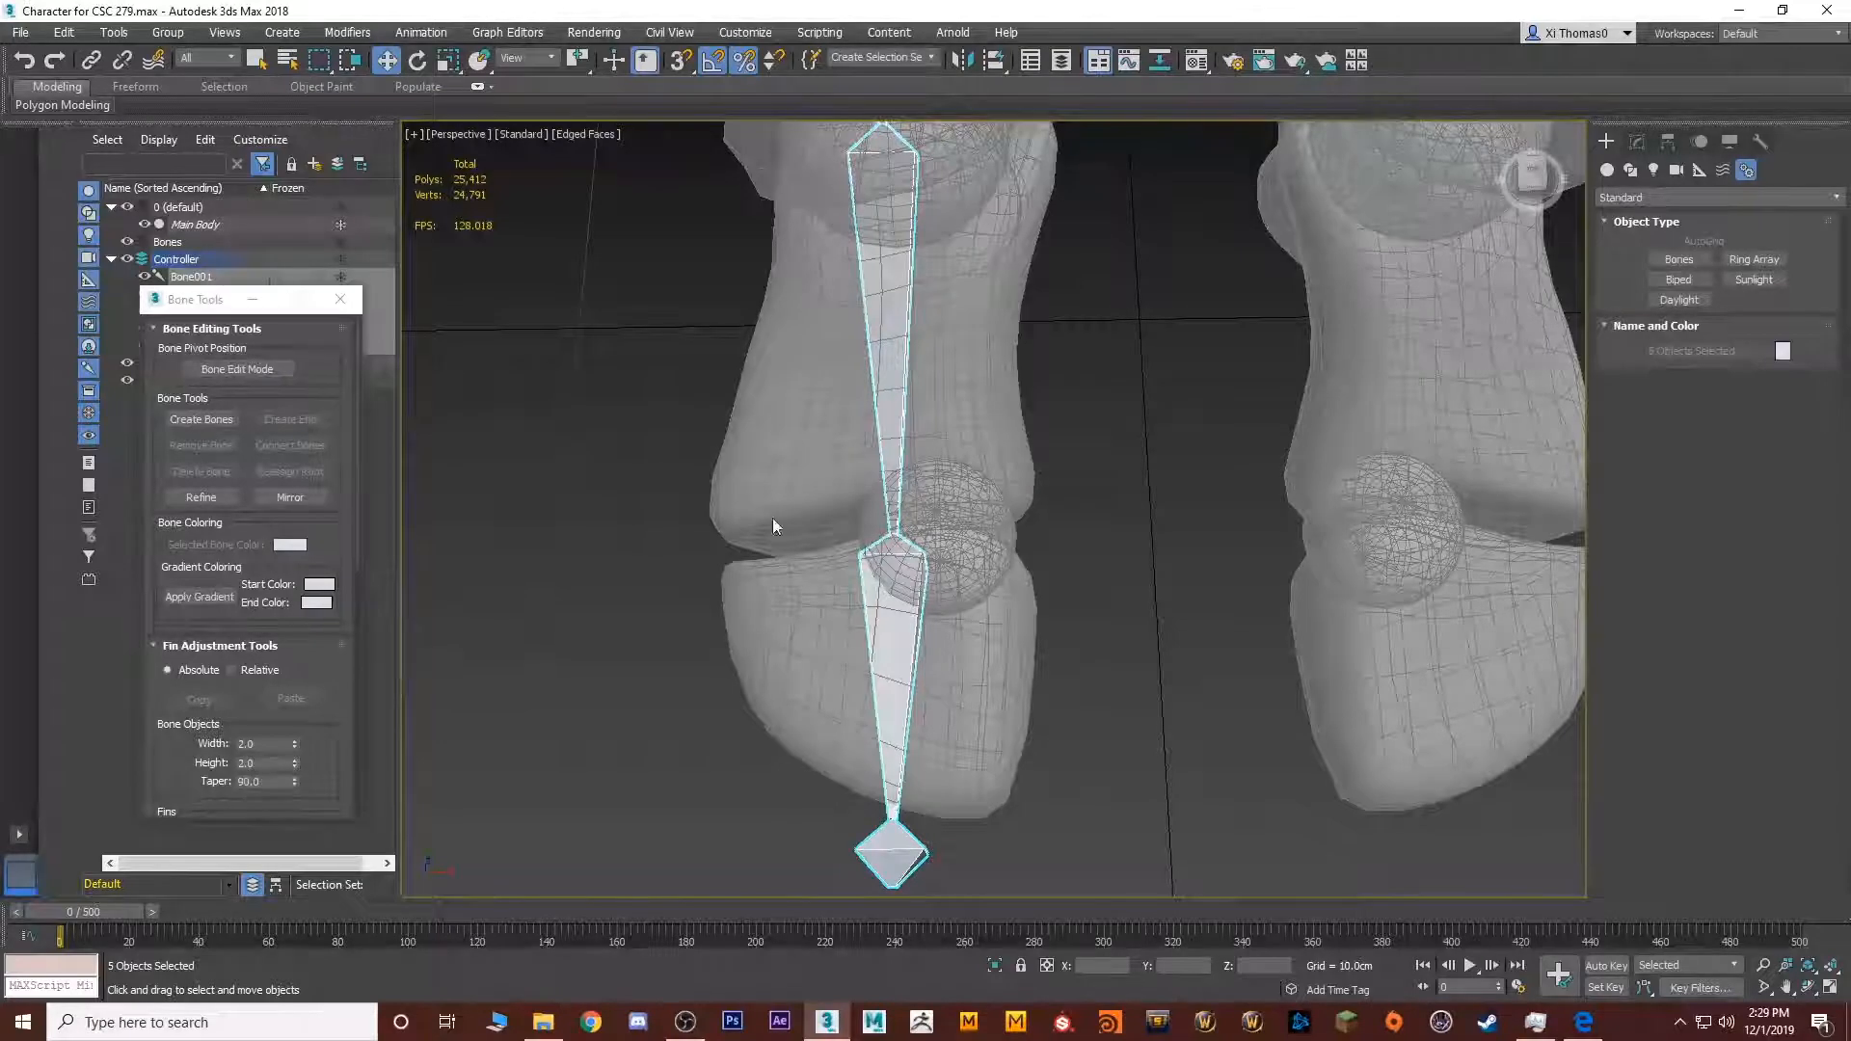
{"action": "left_click", "coordinate": [891, 574]}
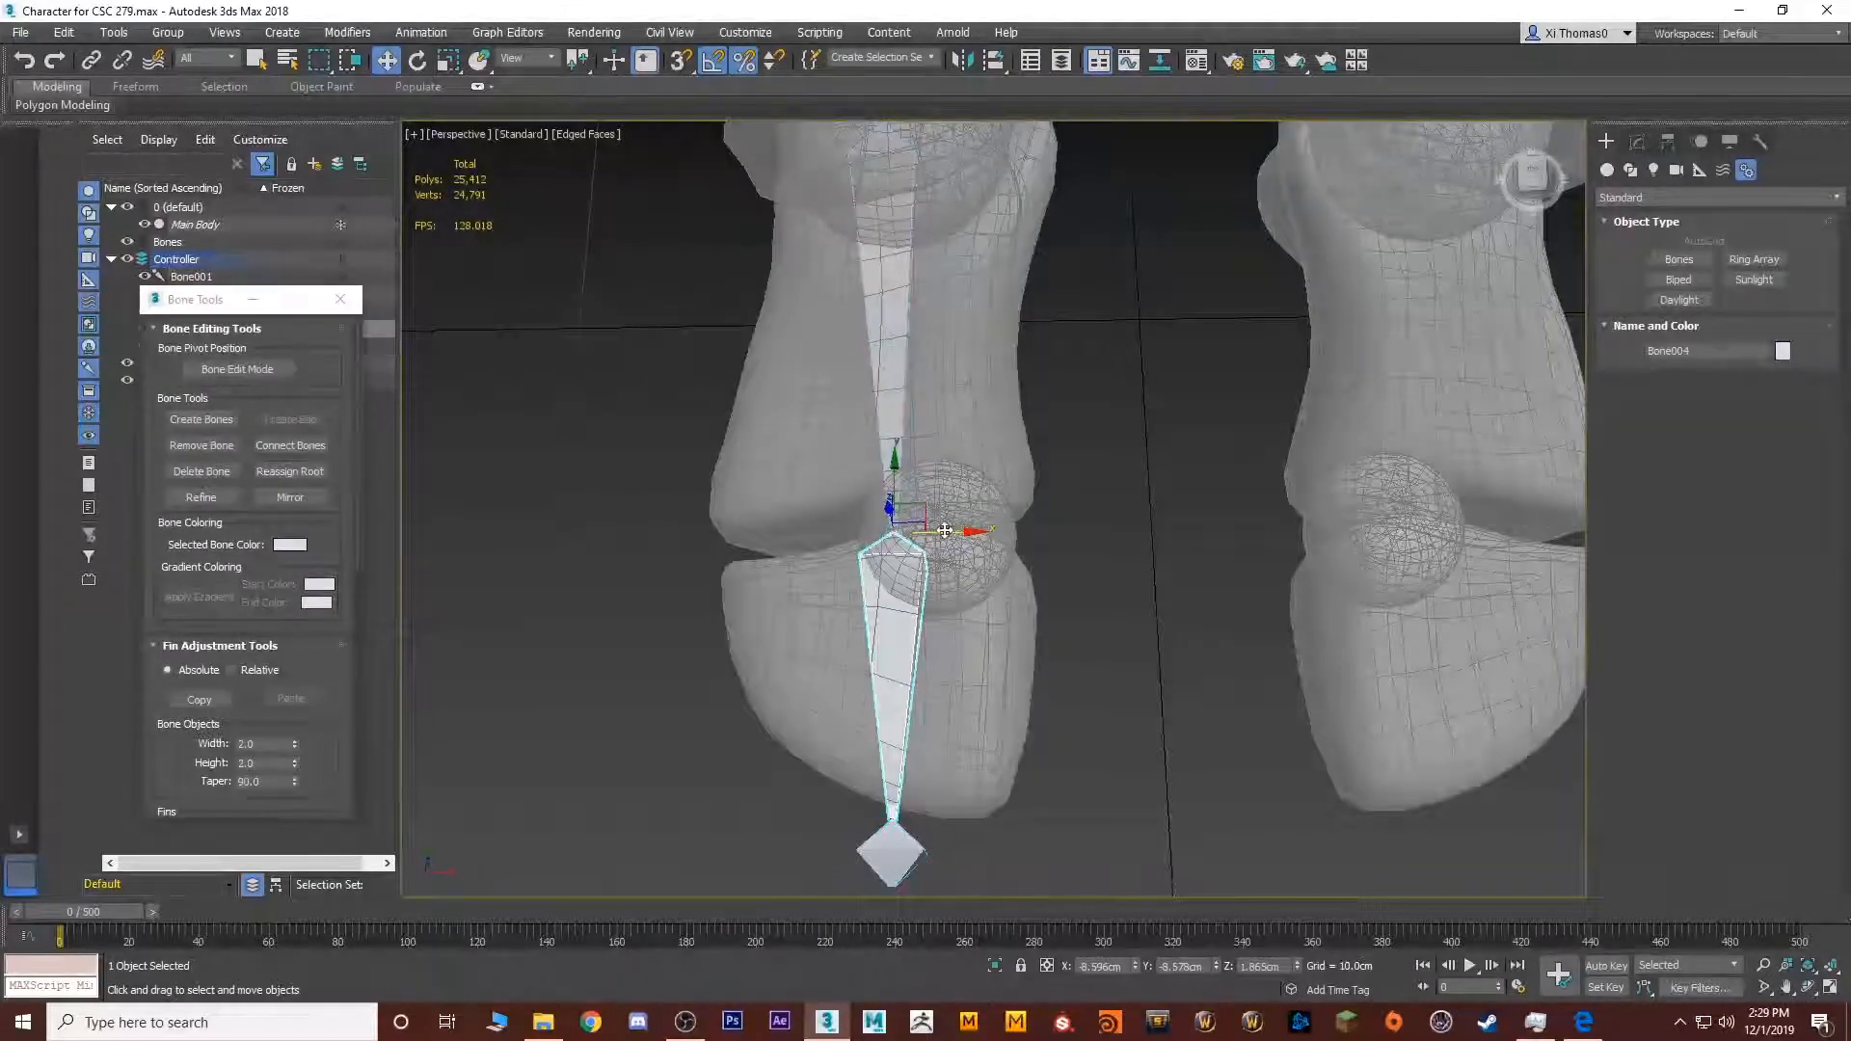
{"action": "mouse_move", "coordinate": [945, 531]}
{"action": "left_mouse_down"}
{"action": "mouse_move", "coordinate": [1012, 528]}
{"action": "mouse_move", "coordinate": [900, 526]}
{"action": "mouse_move", "coordinate": [957, 518]}
{"action": "mouse_move", "coordinate": [937, 521]}
{"action": "left_mouse_up"}
{"action": "left_click", "coordinate": [227, 368]}
{"action": "left_click_drag", "start_coordinate": [963, 532], "coordinate": [1009, 538]}
Adjust the hip bone's start joint along X to align it with the right hip joint
{"action": "scroll", "coordinate": [937, 644], "scroll_direction": "down", "scroll_amount": 3}
{"action": "middle_click_drag", "start_coordinate": [912, 582], "coordinate": [772, 453]}
{"action": "scroll", "coordinate": [773, 453], "scroll_direction": "down", "scroll_amount": 3}
{"action": "middle_click_drag", "start_coordinate": [898, 386], "coordinate": [900, 624]}
{"action": "middle_click_drag", "start_coordinate": [957, 521], "coordinate": [981, 617], "text": "alt"}
{"action": "left_click", "coordinate": [950, 332]}
{"action": "middle_click_drag", "start_coordinate": [966, 362], "coordinate": [1029, 410]}
{"action": "left_click_drag", "start_coordinate": [1046, 345], "coordinate": [1044, 345]}
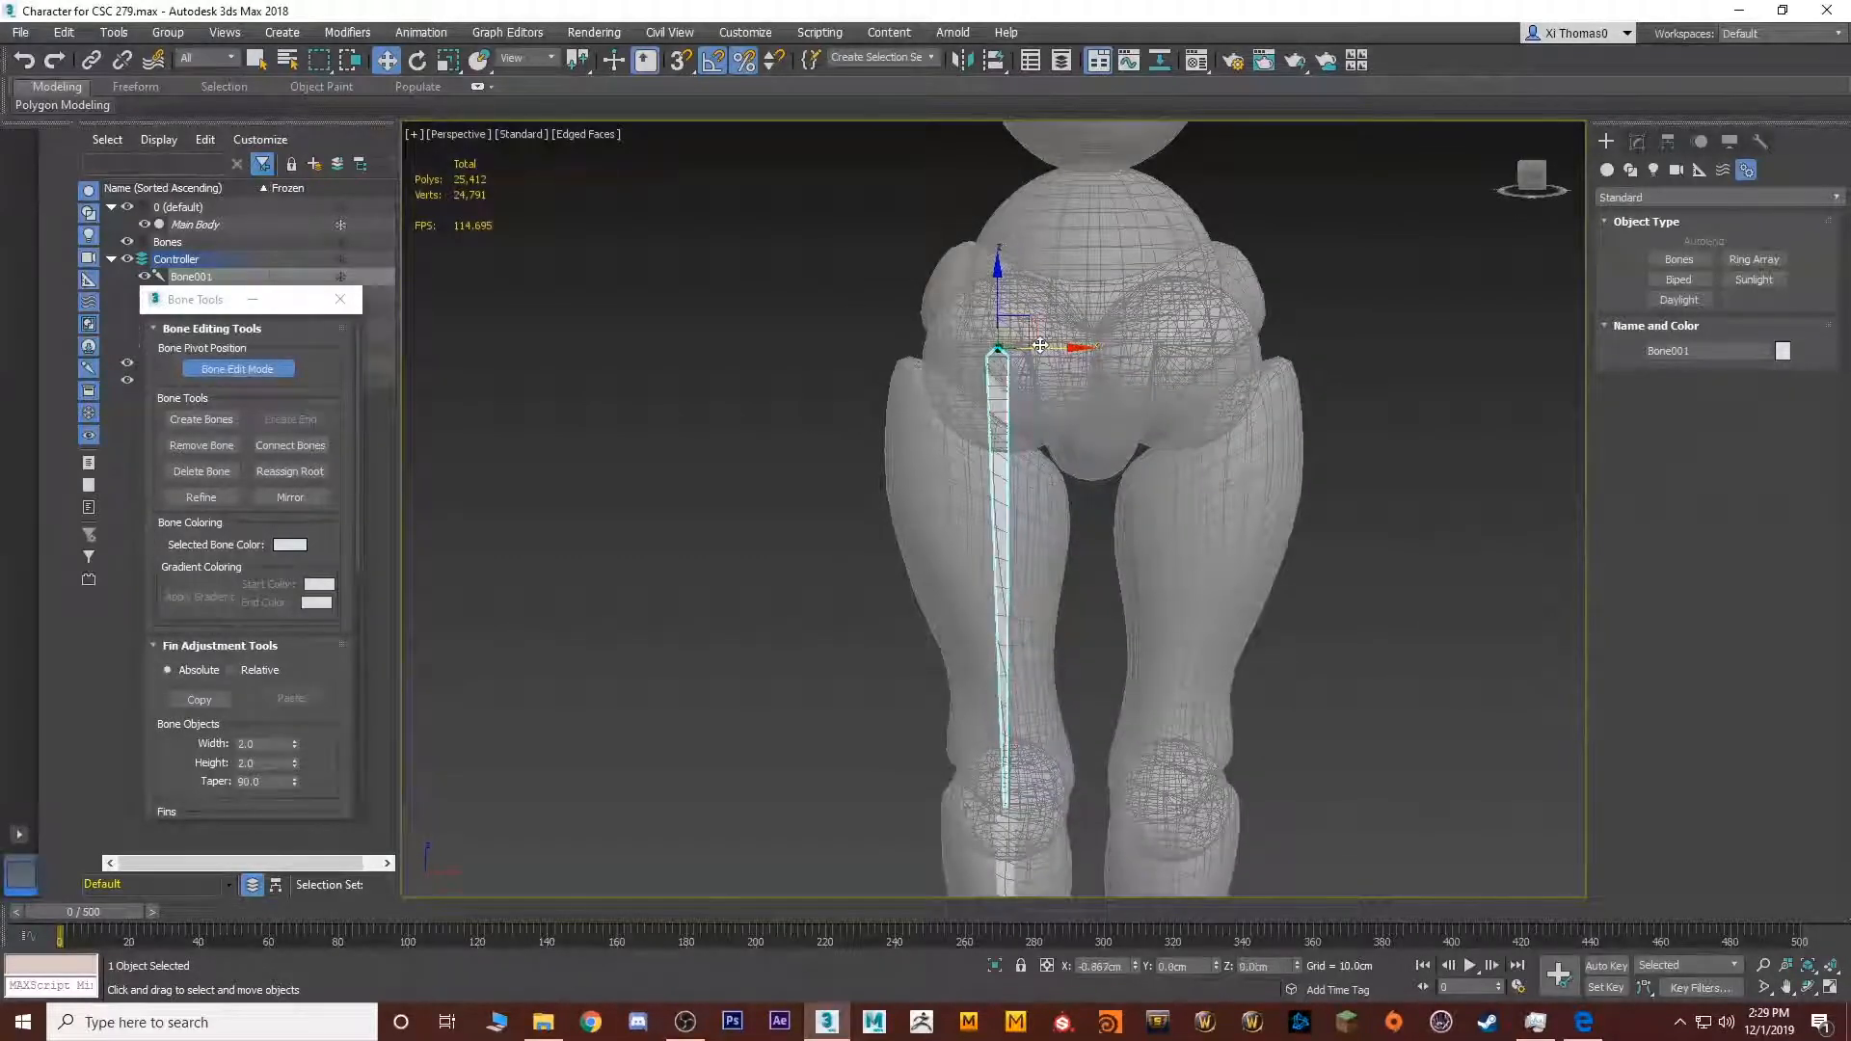
Select the full right leg chain outside Bone Edit Mode and mirror it across X, flipping bone axis Y with 0.0 cm offset
{"action": "scroll", "coordinate": [1049, 511], "scroll_direction": "down", "scroll_amount": 5}
{"action": "key", "text": "q"}
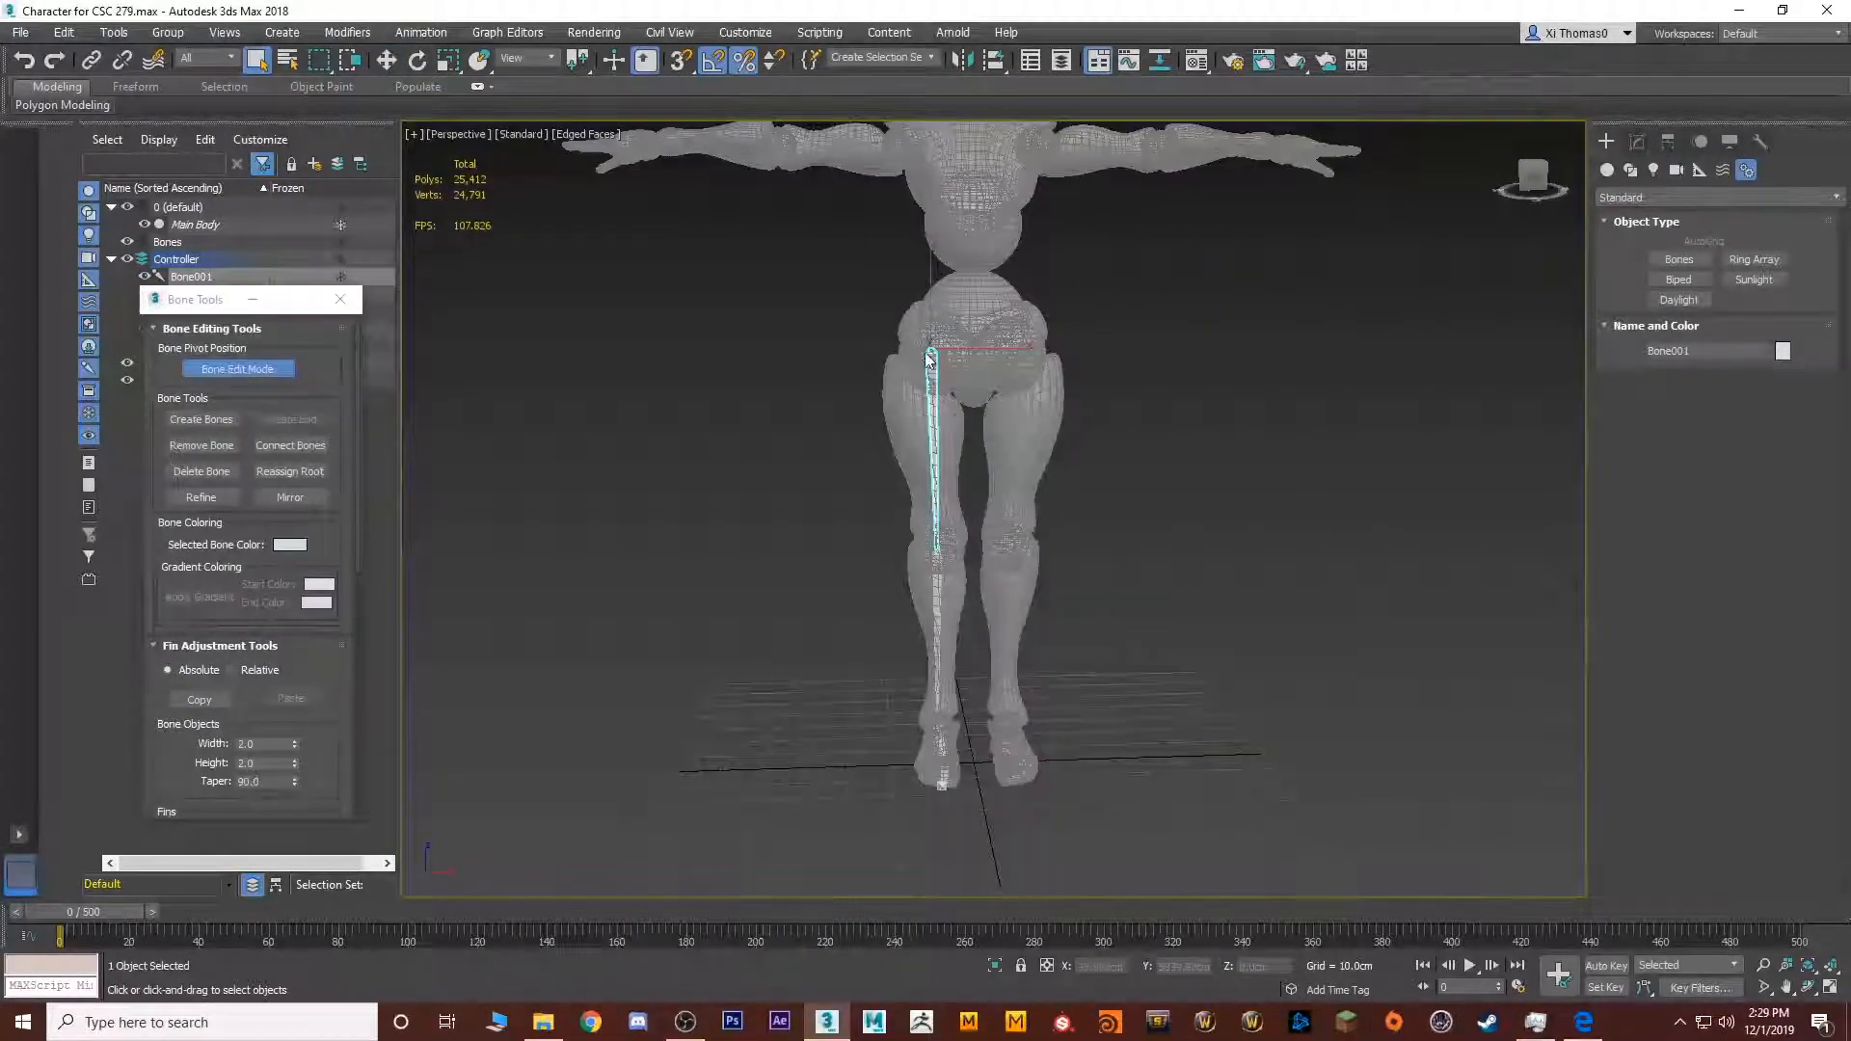
{"action": "double_click", "coordinate": [931, 359]}
{"action": "left_click", "coordinate": [264, 376]}
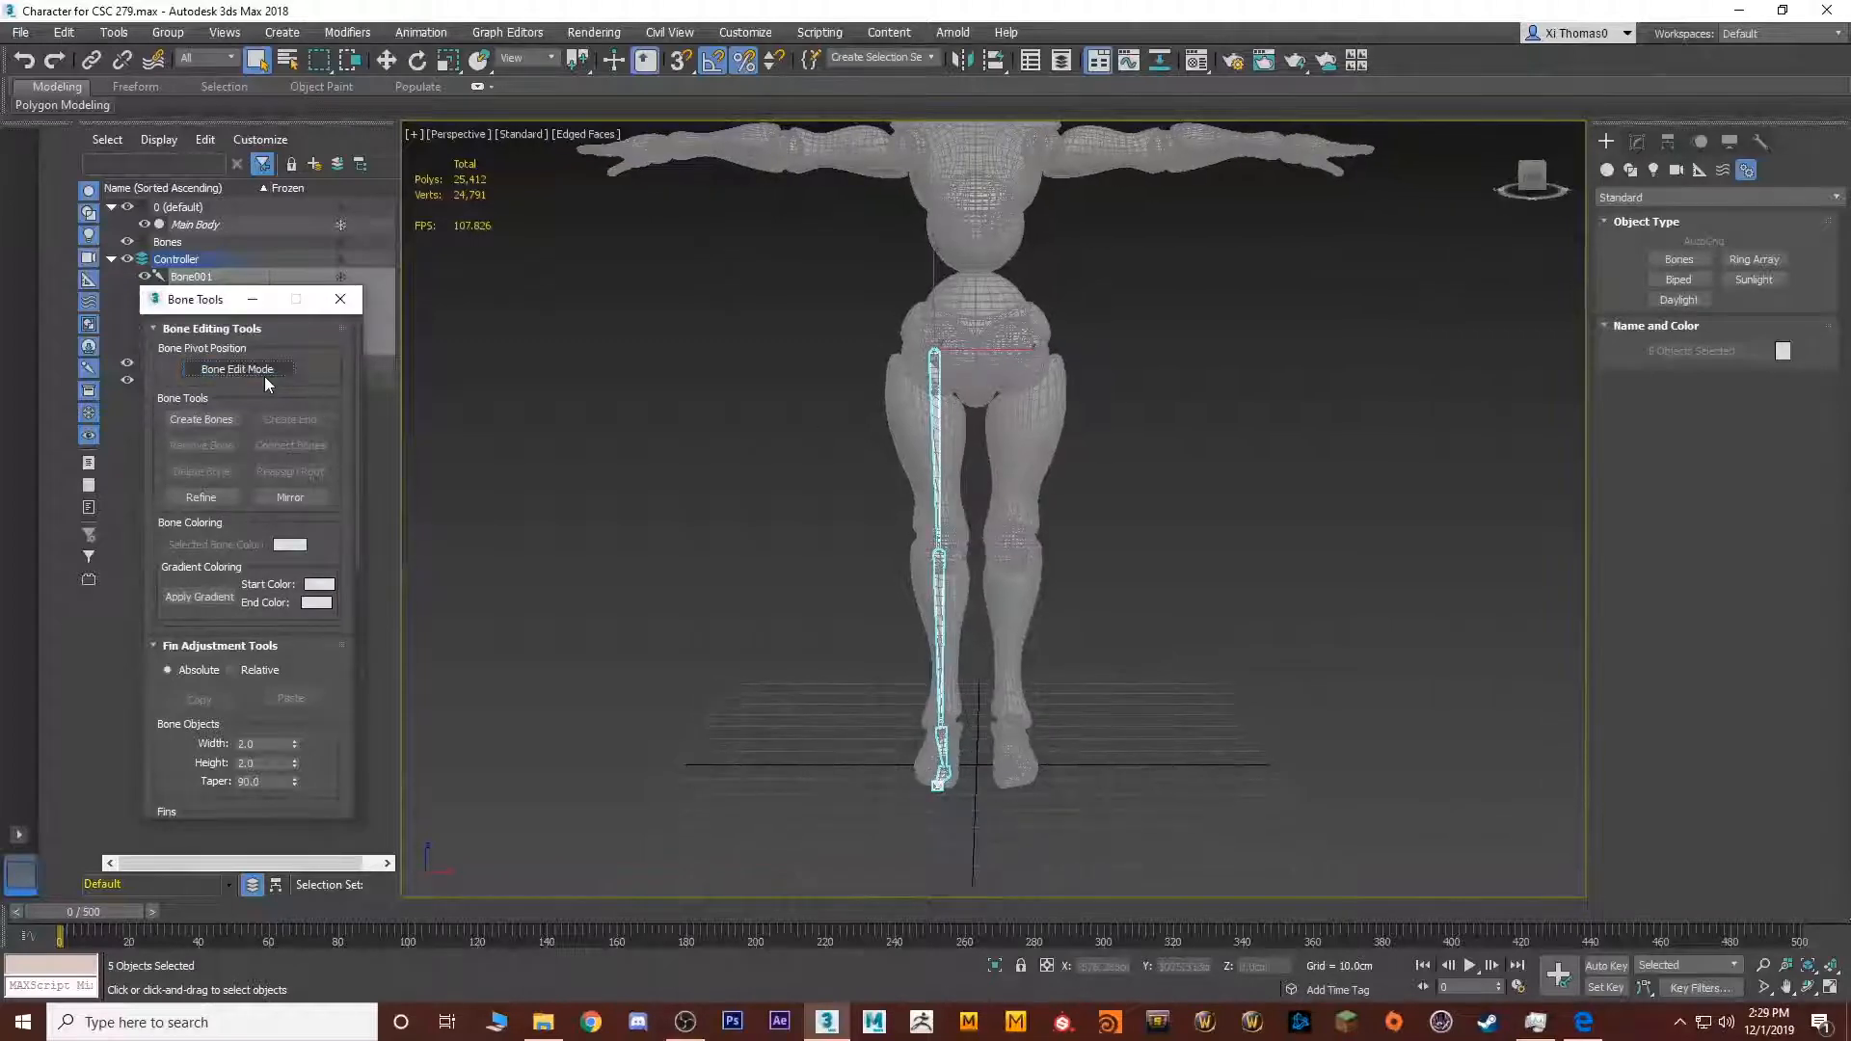
{"action": "middle_click_drag", "start_coordinate": [757, 415], "coordinate": [794, 472]}
{"action": "key", "text": "w"}
{"action": "left_click", "coordinate": [305, 497]}
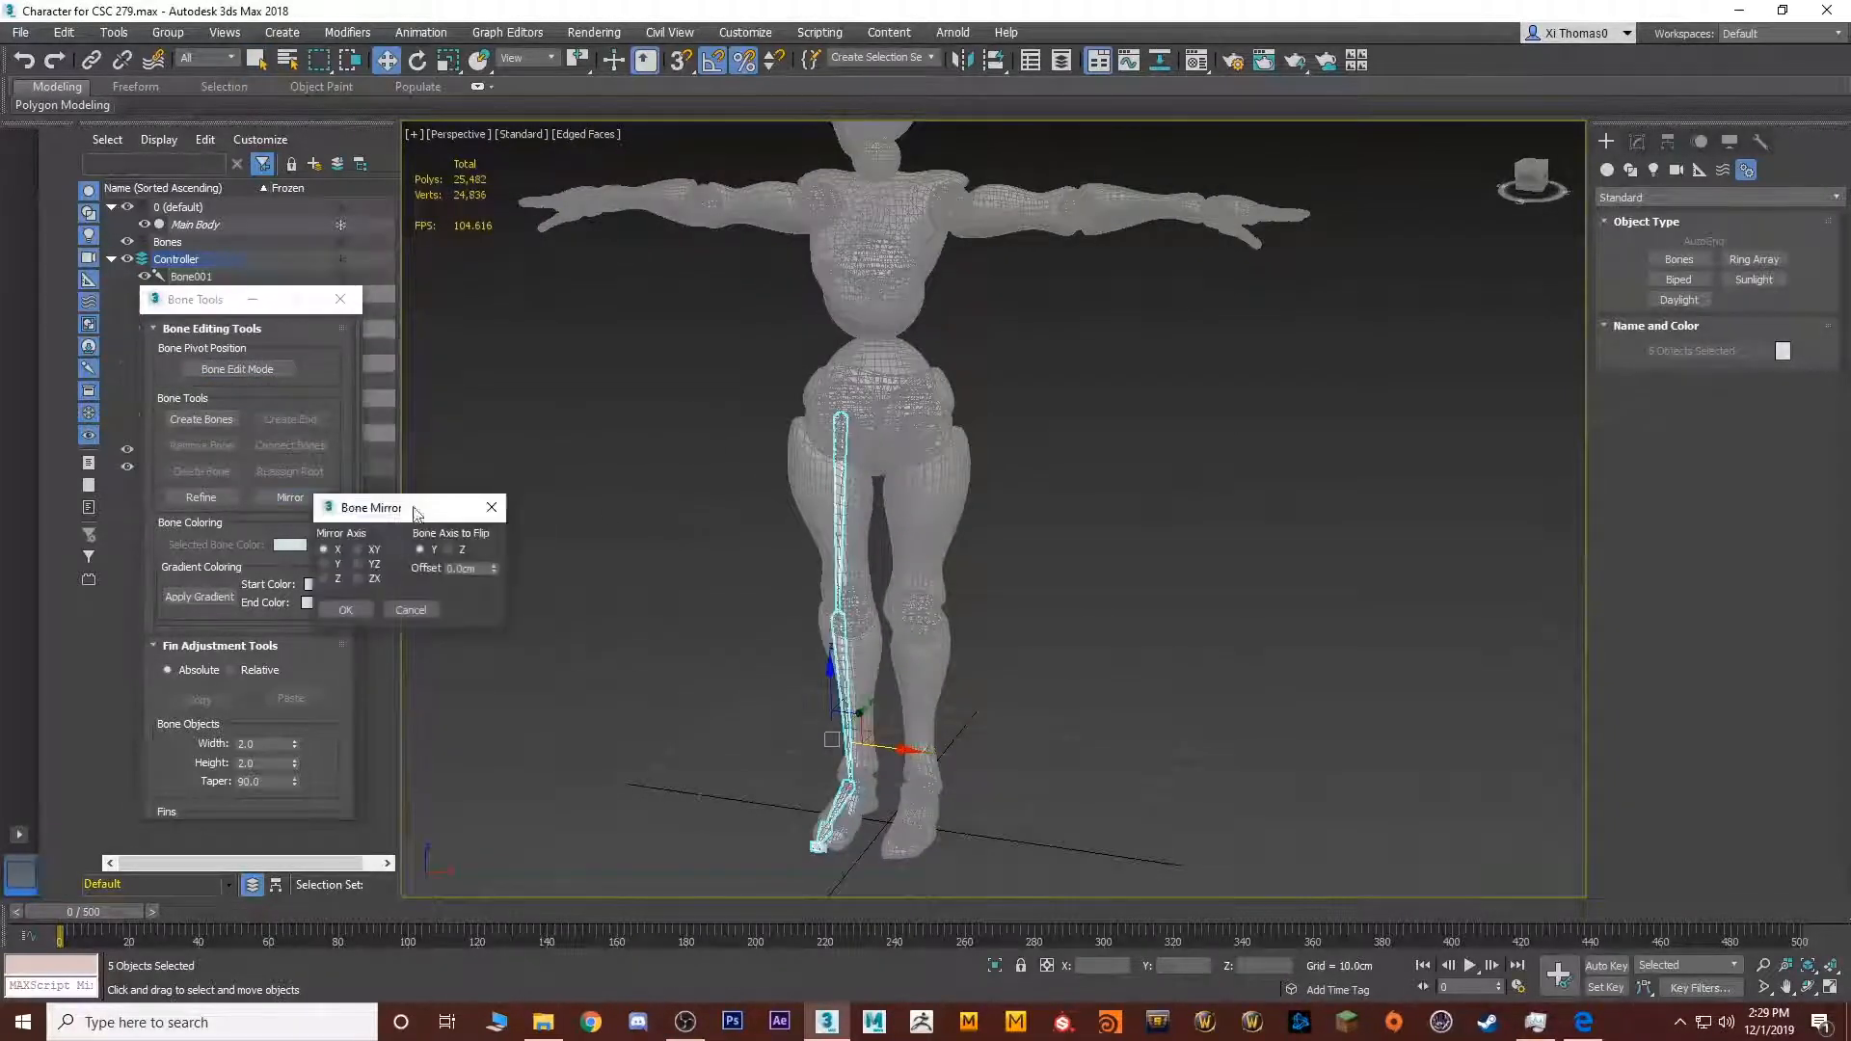
{"action": "left_click", "coordinate": [344, 607]}
Move the mirrored chain along X into the left leg and fine-tune its alignment with the foot and knee joints
{"action": "middle_click_drag", "start_coordinate": [588, 616], "coordinate": [692, 622], "text": "alt"}
{"action": "left_click_drag", "start_coordinate": [882, 740], "coordinate": [961, 747]}
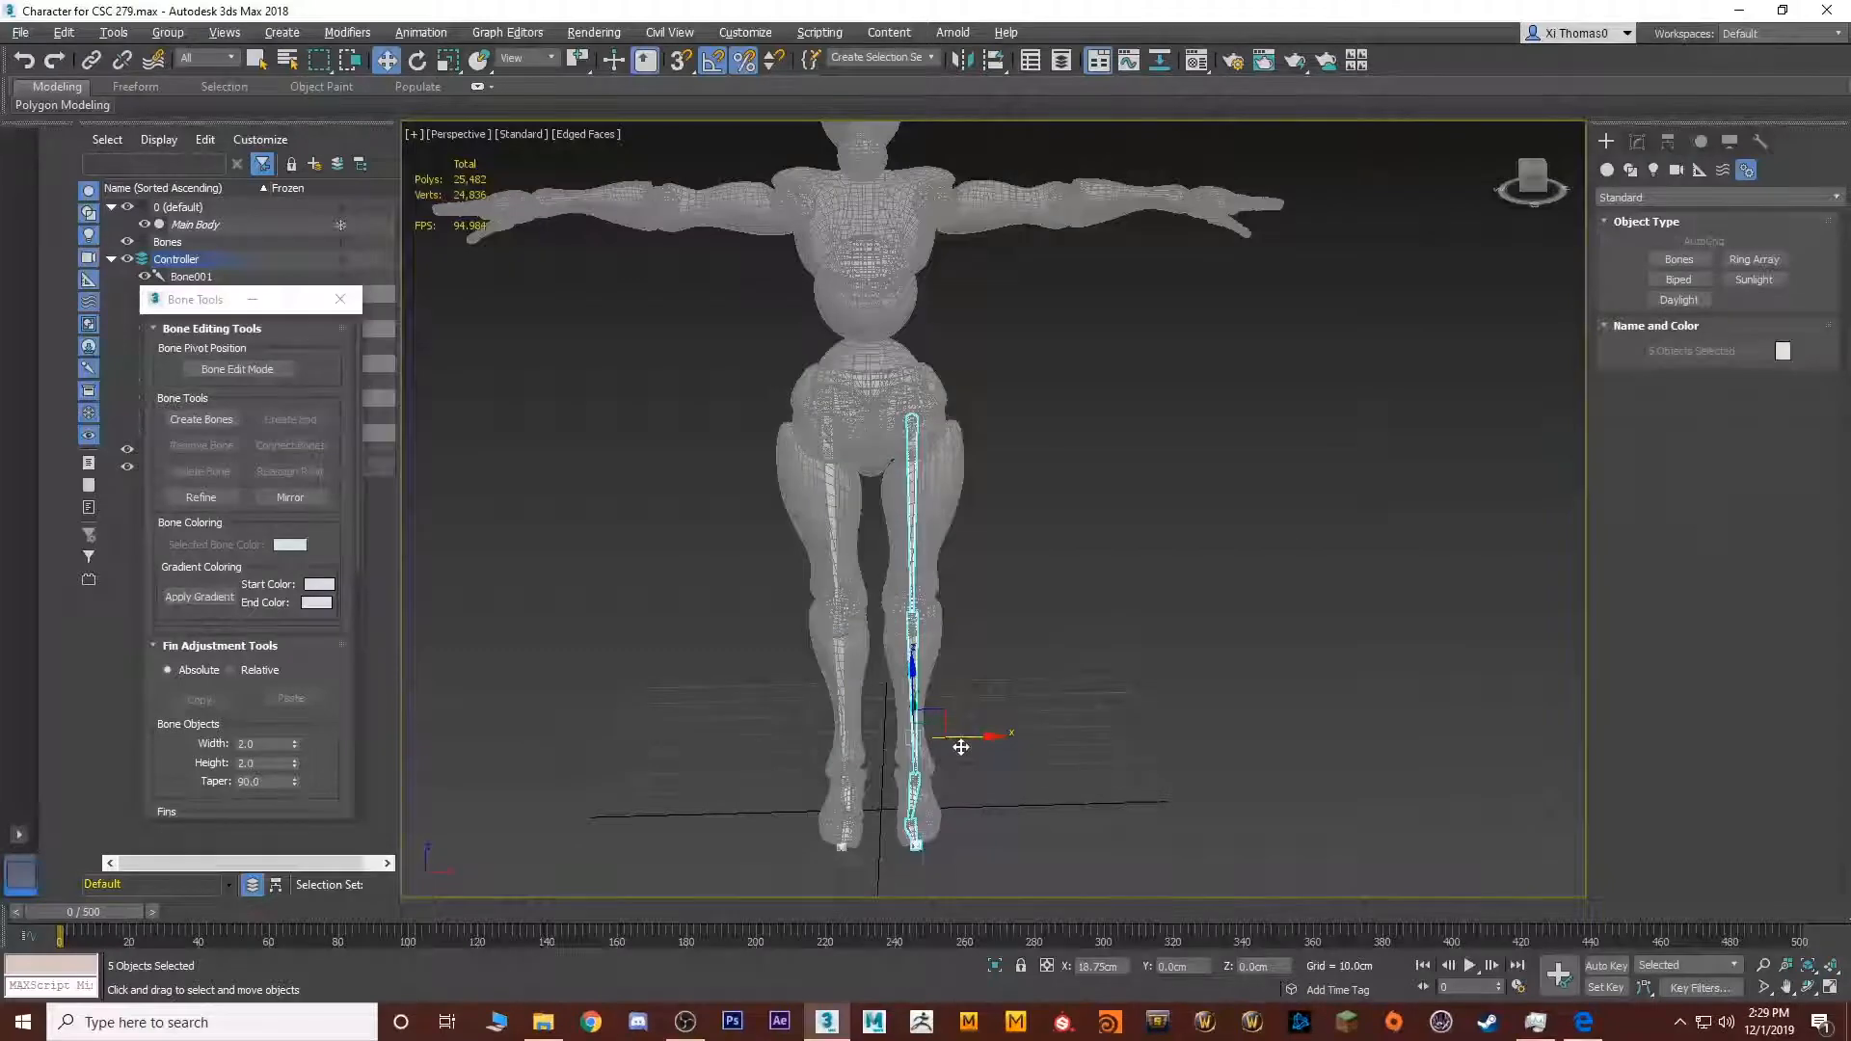
{"action": "scroll", "coordinate": [907, 743], "scroll_direction": "up", "scroll_amount": 10}
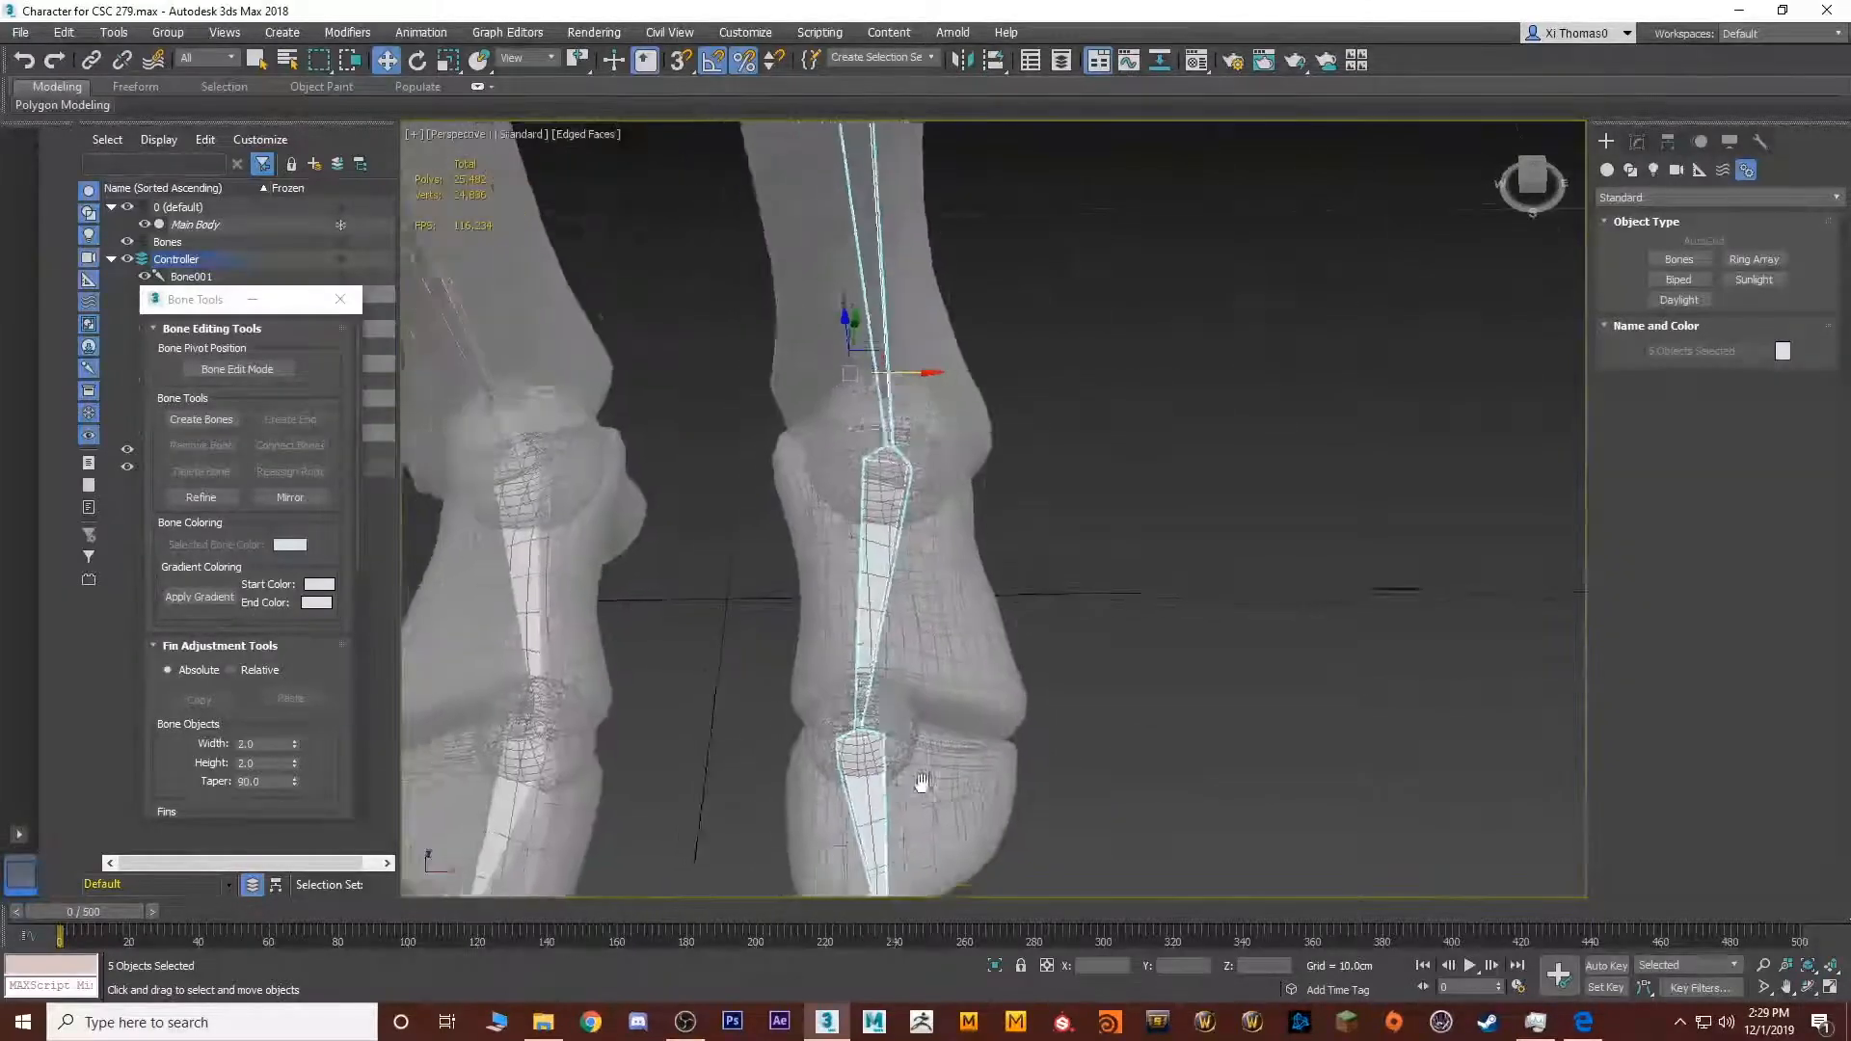
{"action": "scroll", "coordinate": [935, 593], "scroll_direction": "down", "scroll_amount": 4}
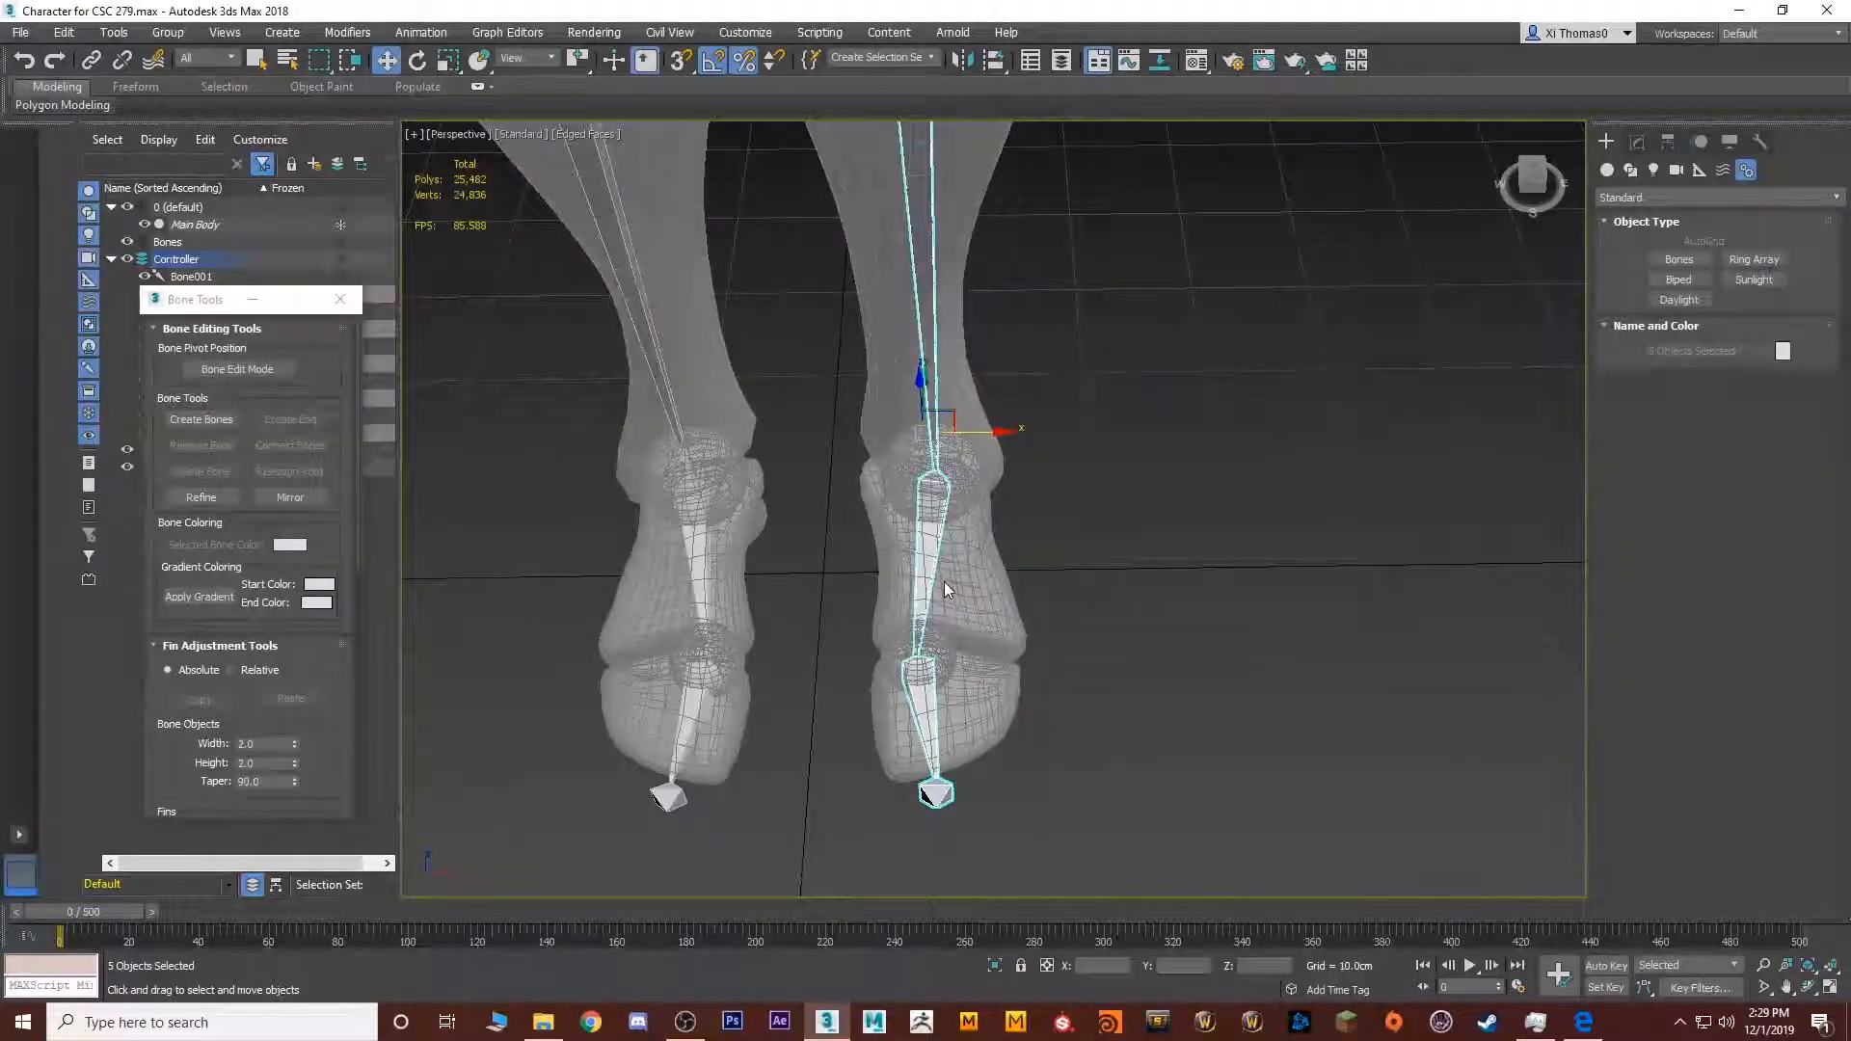
{"action": "middle_click_drag", "start_coordinate": [972, 473], "coordinate": [987, 548]}
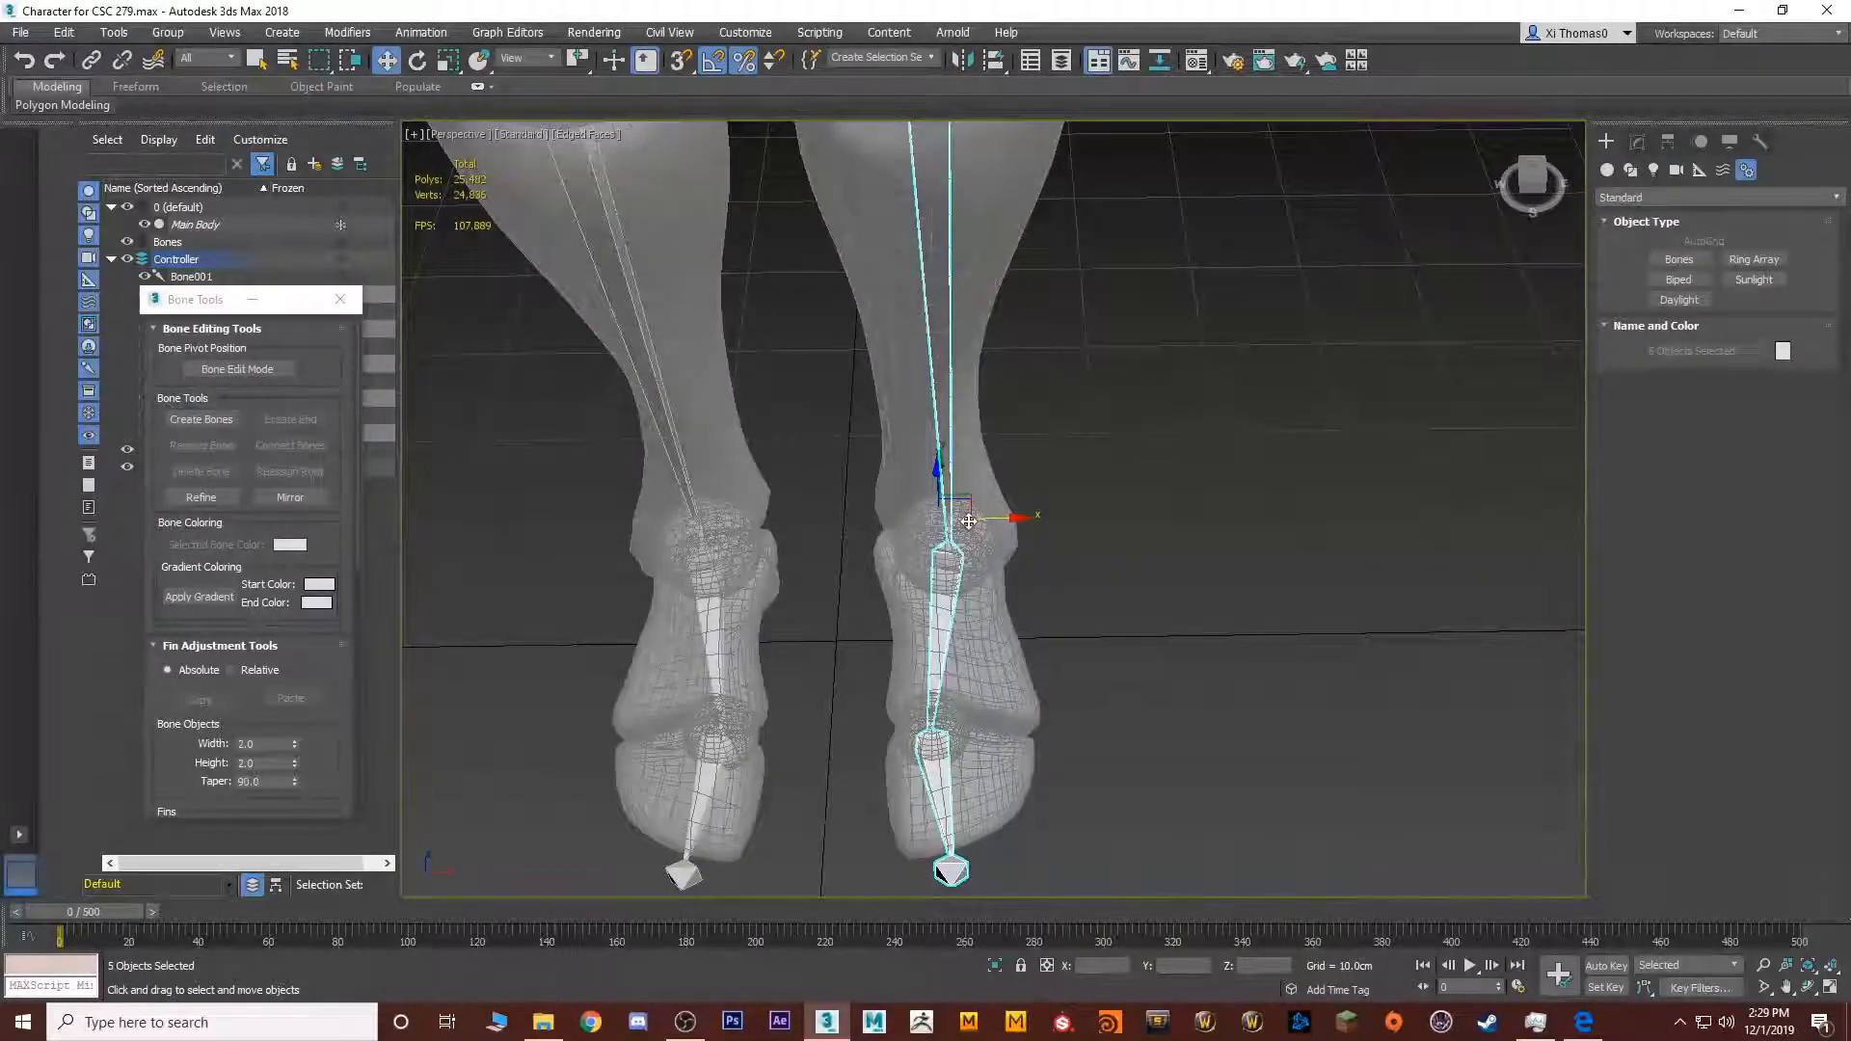
{"action": "left_click_drag", "start_coordinate": [982, 521], "coordinate": [984, 521]}
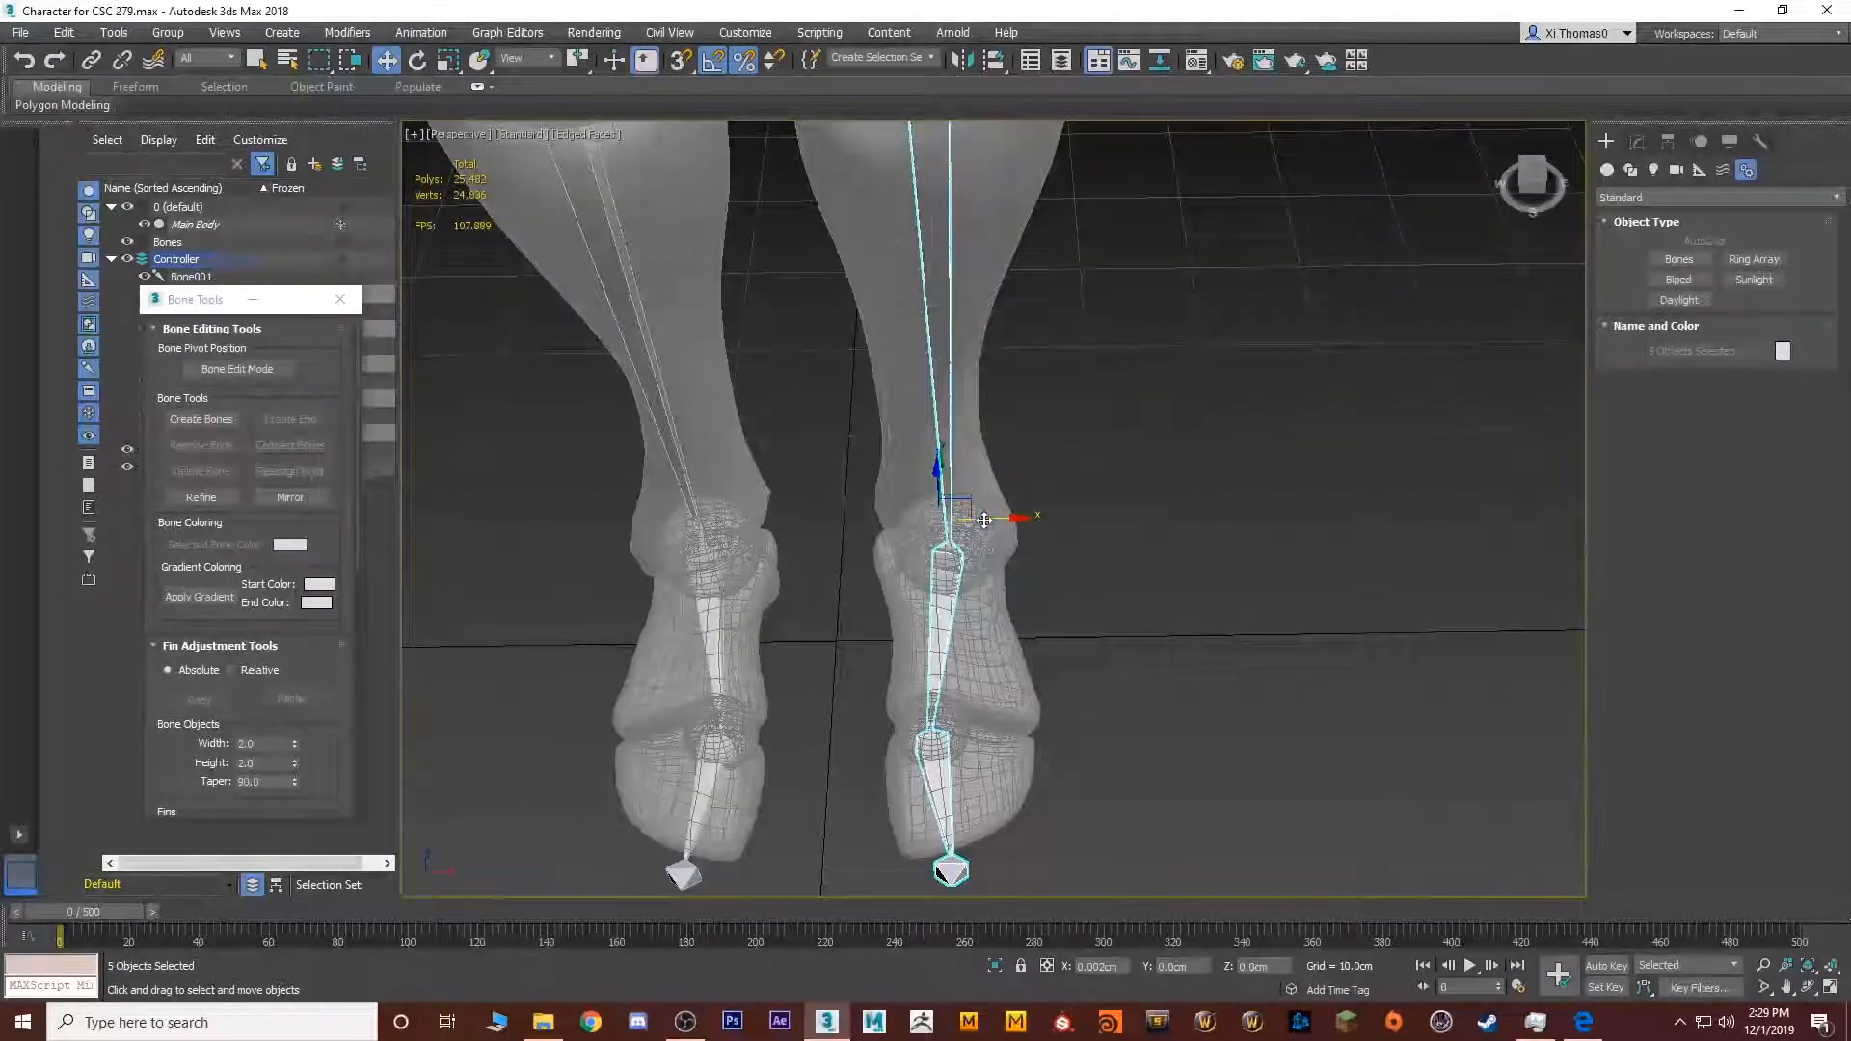
{"action": "scroll", "coordinate": [980, 532], "scroll_direction": "down", "scroll_amount": 3}
{"action": "middle_click_drag", "start_coordinate": [980, 532], "coordinate": [989, 717]}
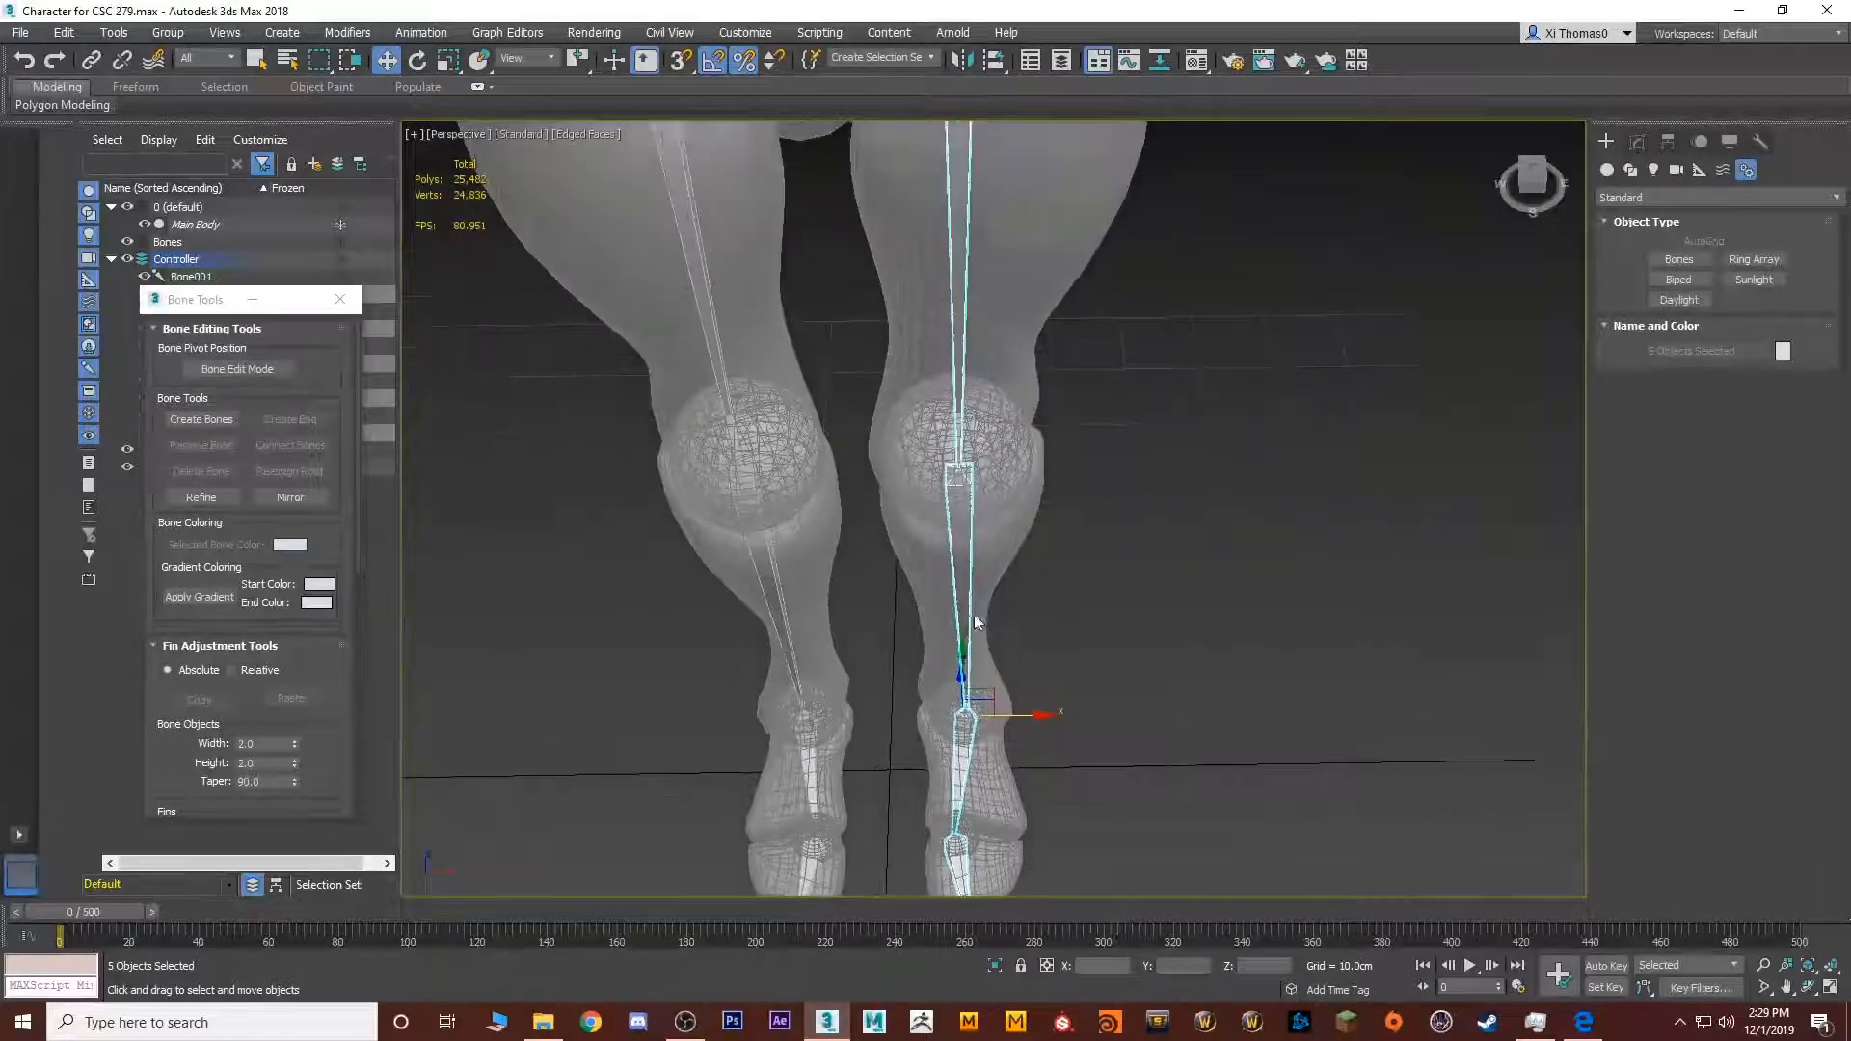
{"action": "scroll", "coordinate": [976, 622], "scroll_direction": "down", "scroll_amount": 3}
{"action": "middle_click_drag", "start_coordinate": [975, 622], "coordinate": [1066, 549], "text": "alt"}
{"action": "scroll", "coordinate": [1066, 549], "scroll_direction": "up", "scroll_amount": 3}
{"action": "key", "text": "q"}
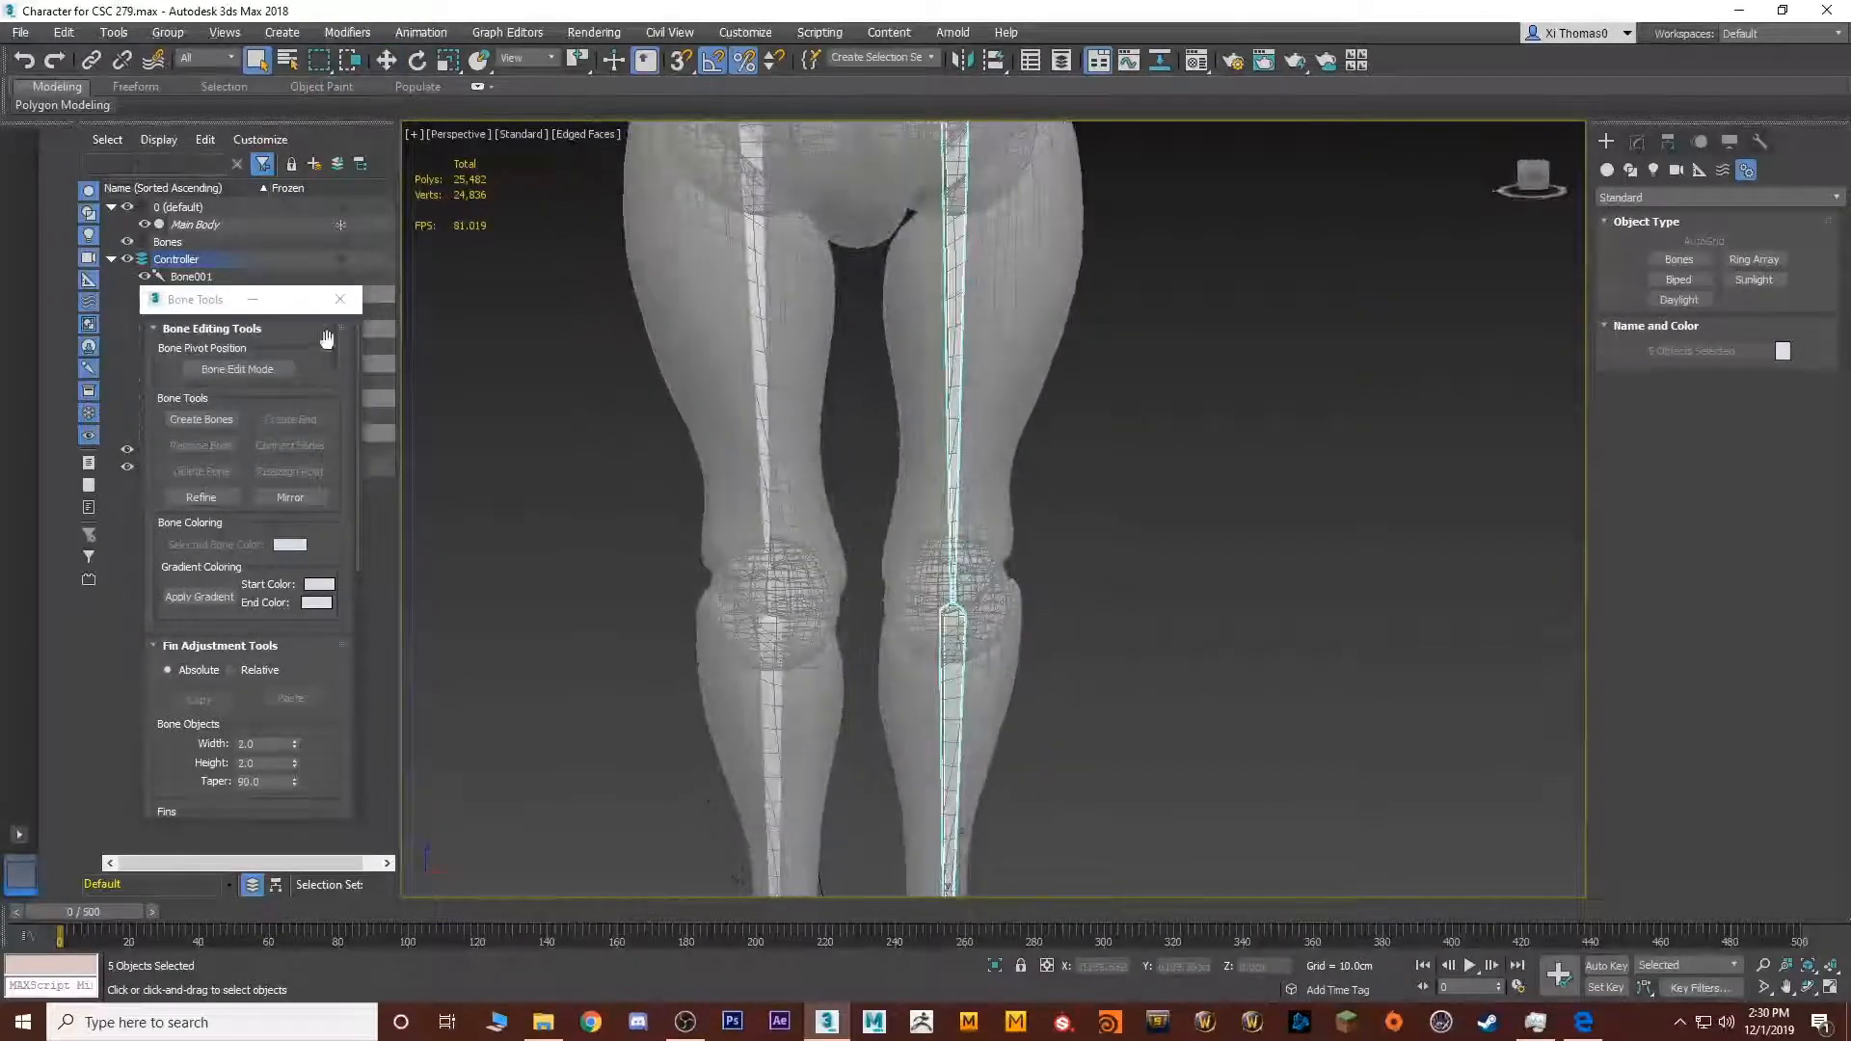
Open the Rename Objects tool and place its dialog clear of the legs
{"action": "left_click", "coordinate": [113, 33]}
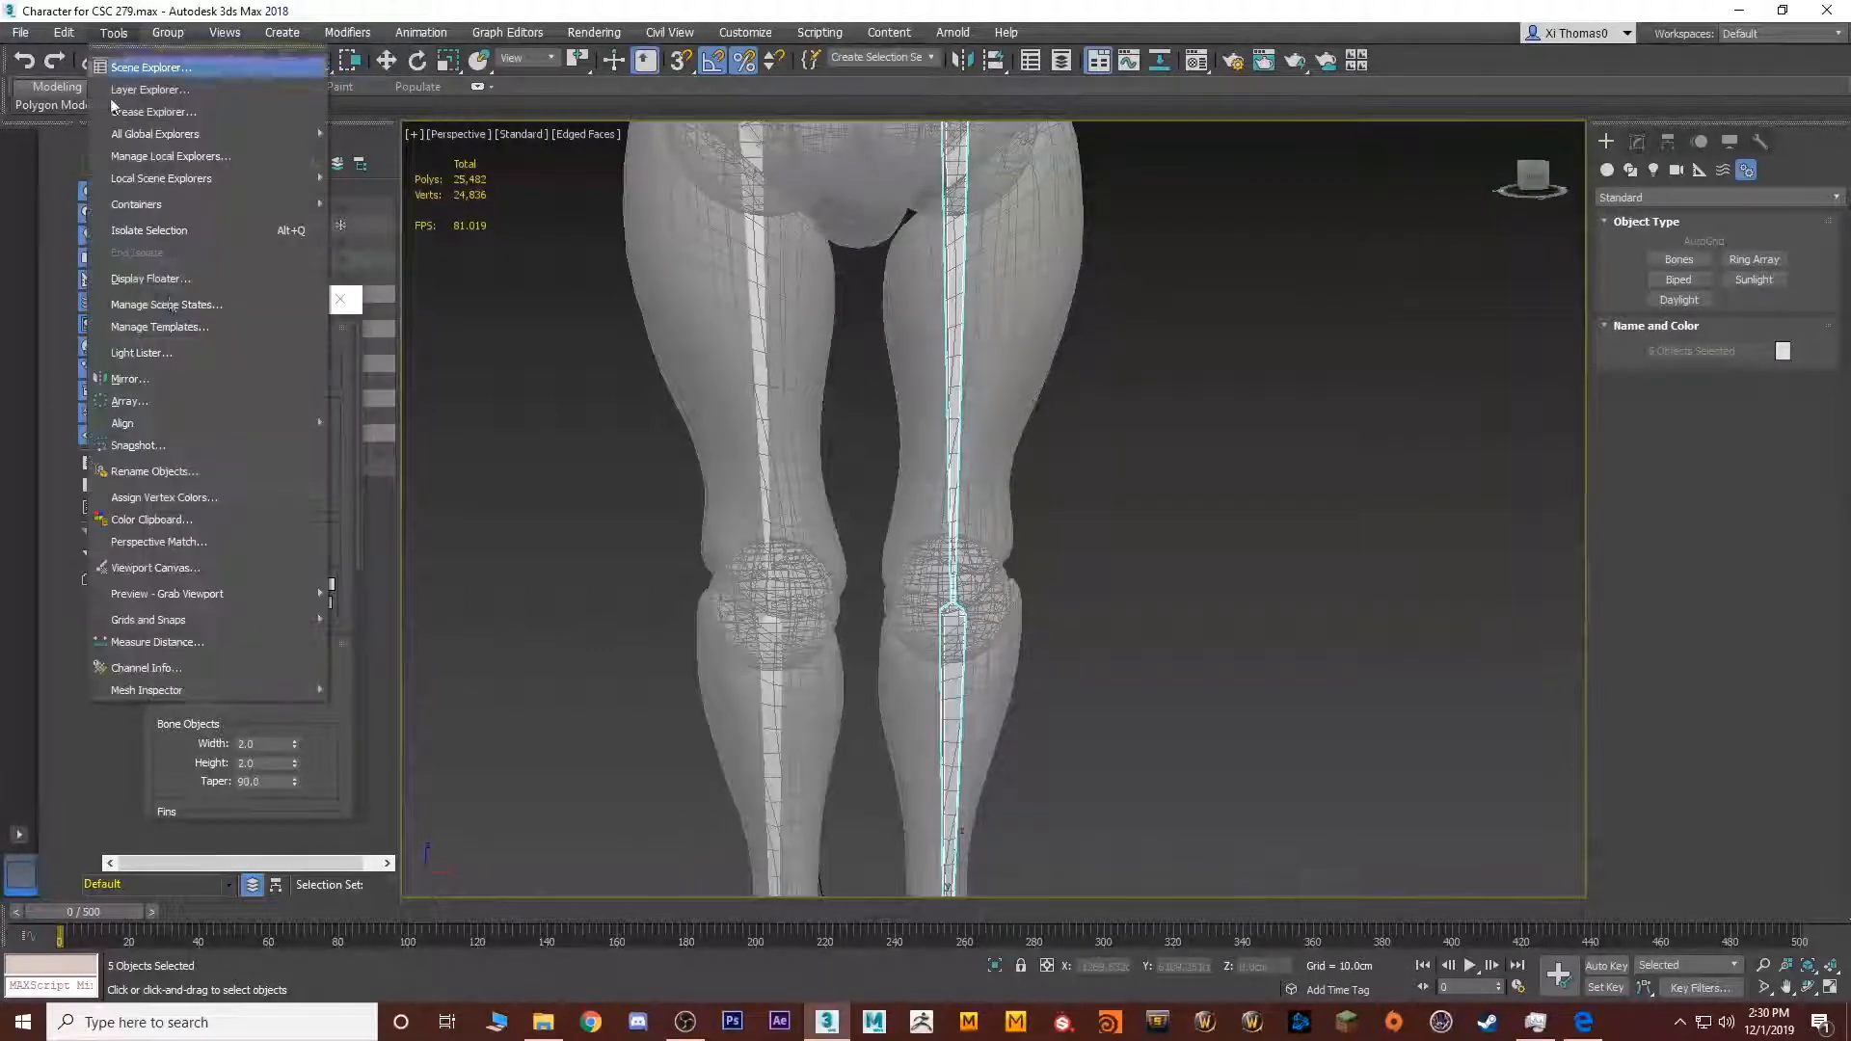
{"action": "left_click", "coordinate": [166, 470]}
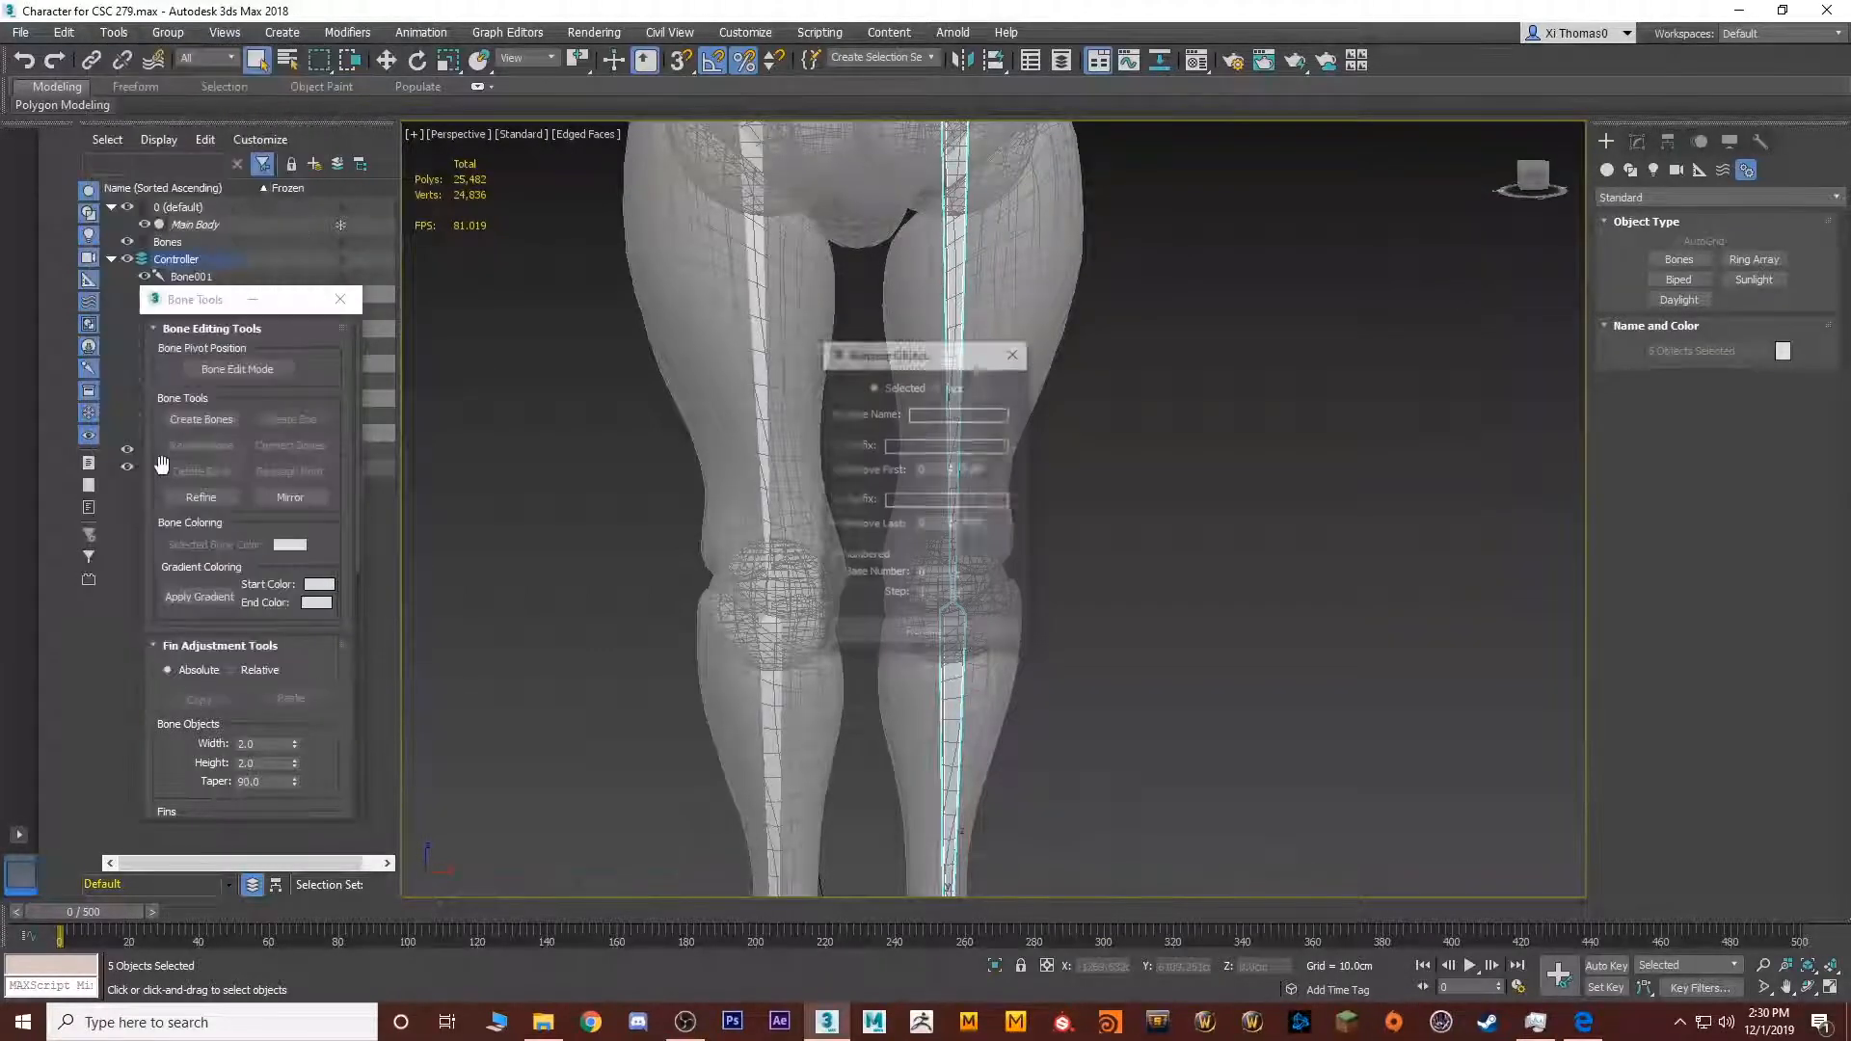
{"action": "left_click", "coordinate": [110, 32]}
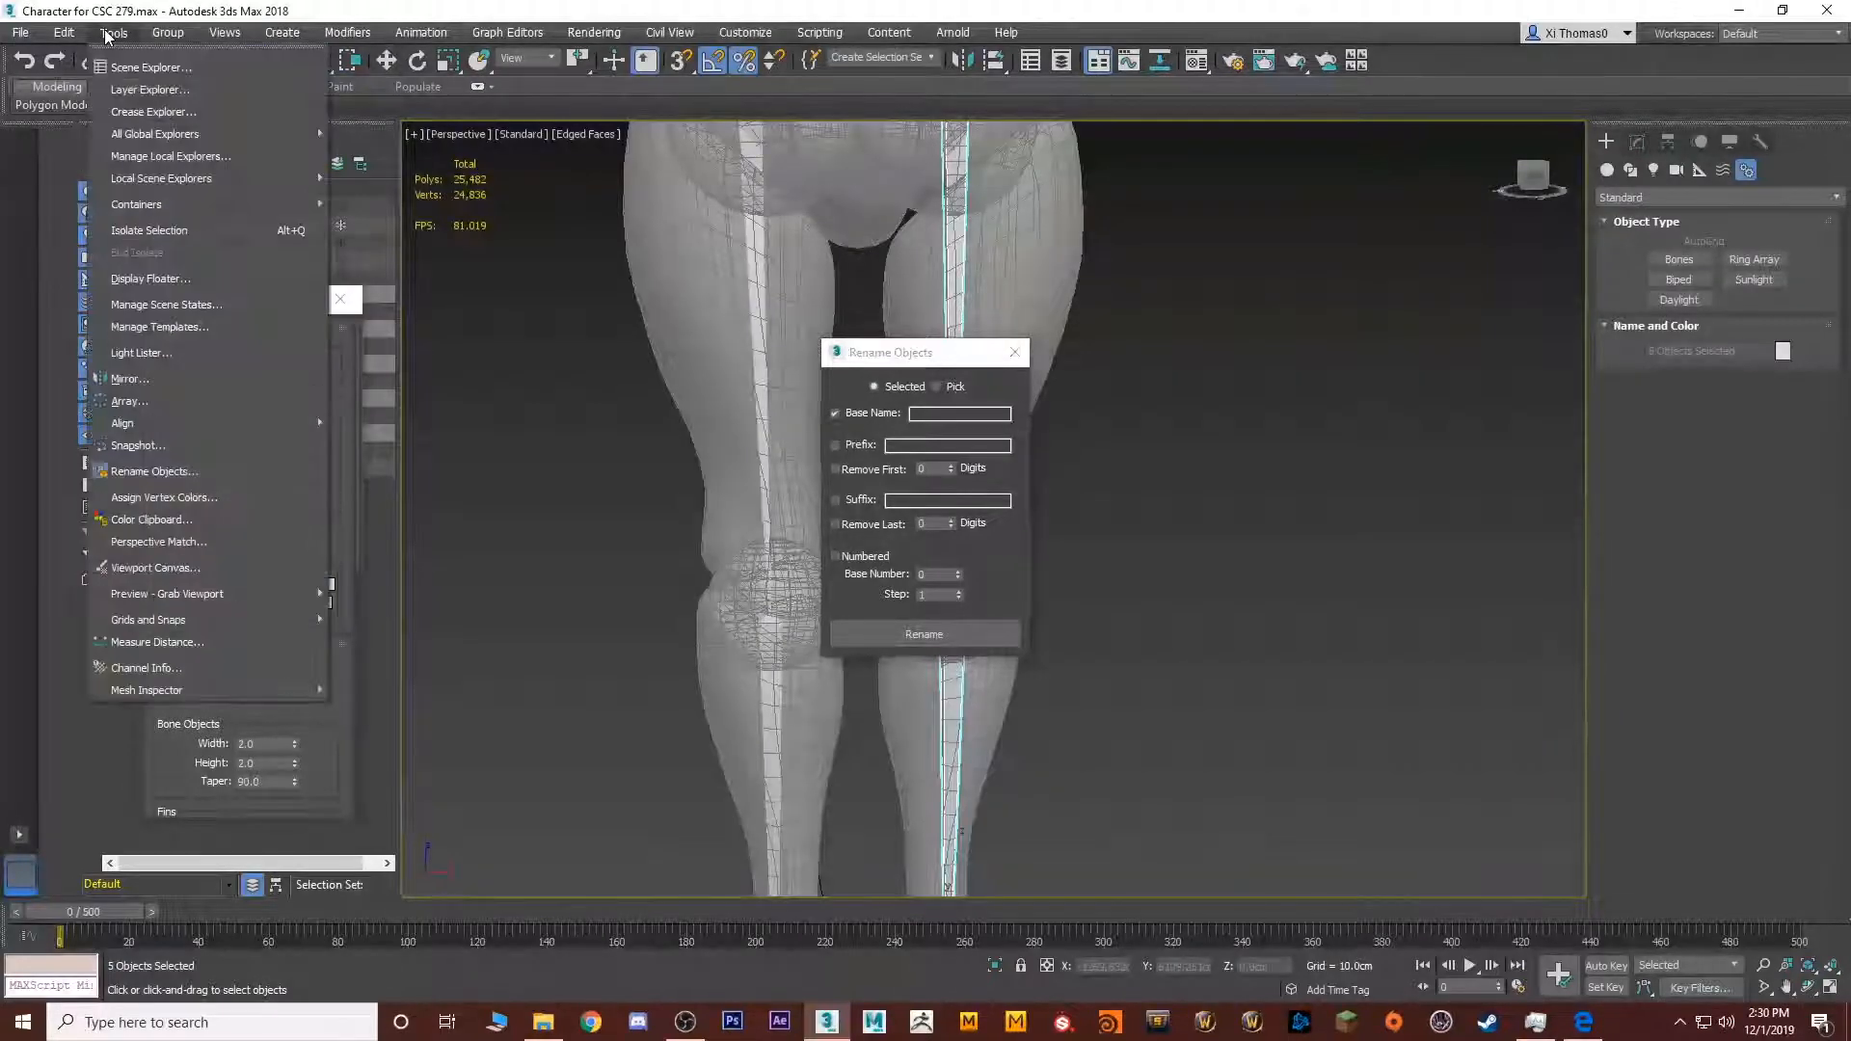
{"action": "left_click", "coordinate": [112, 33]}
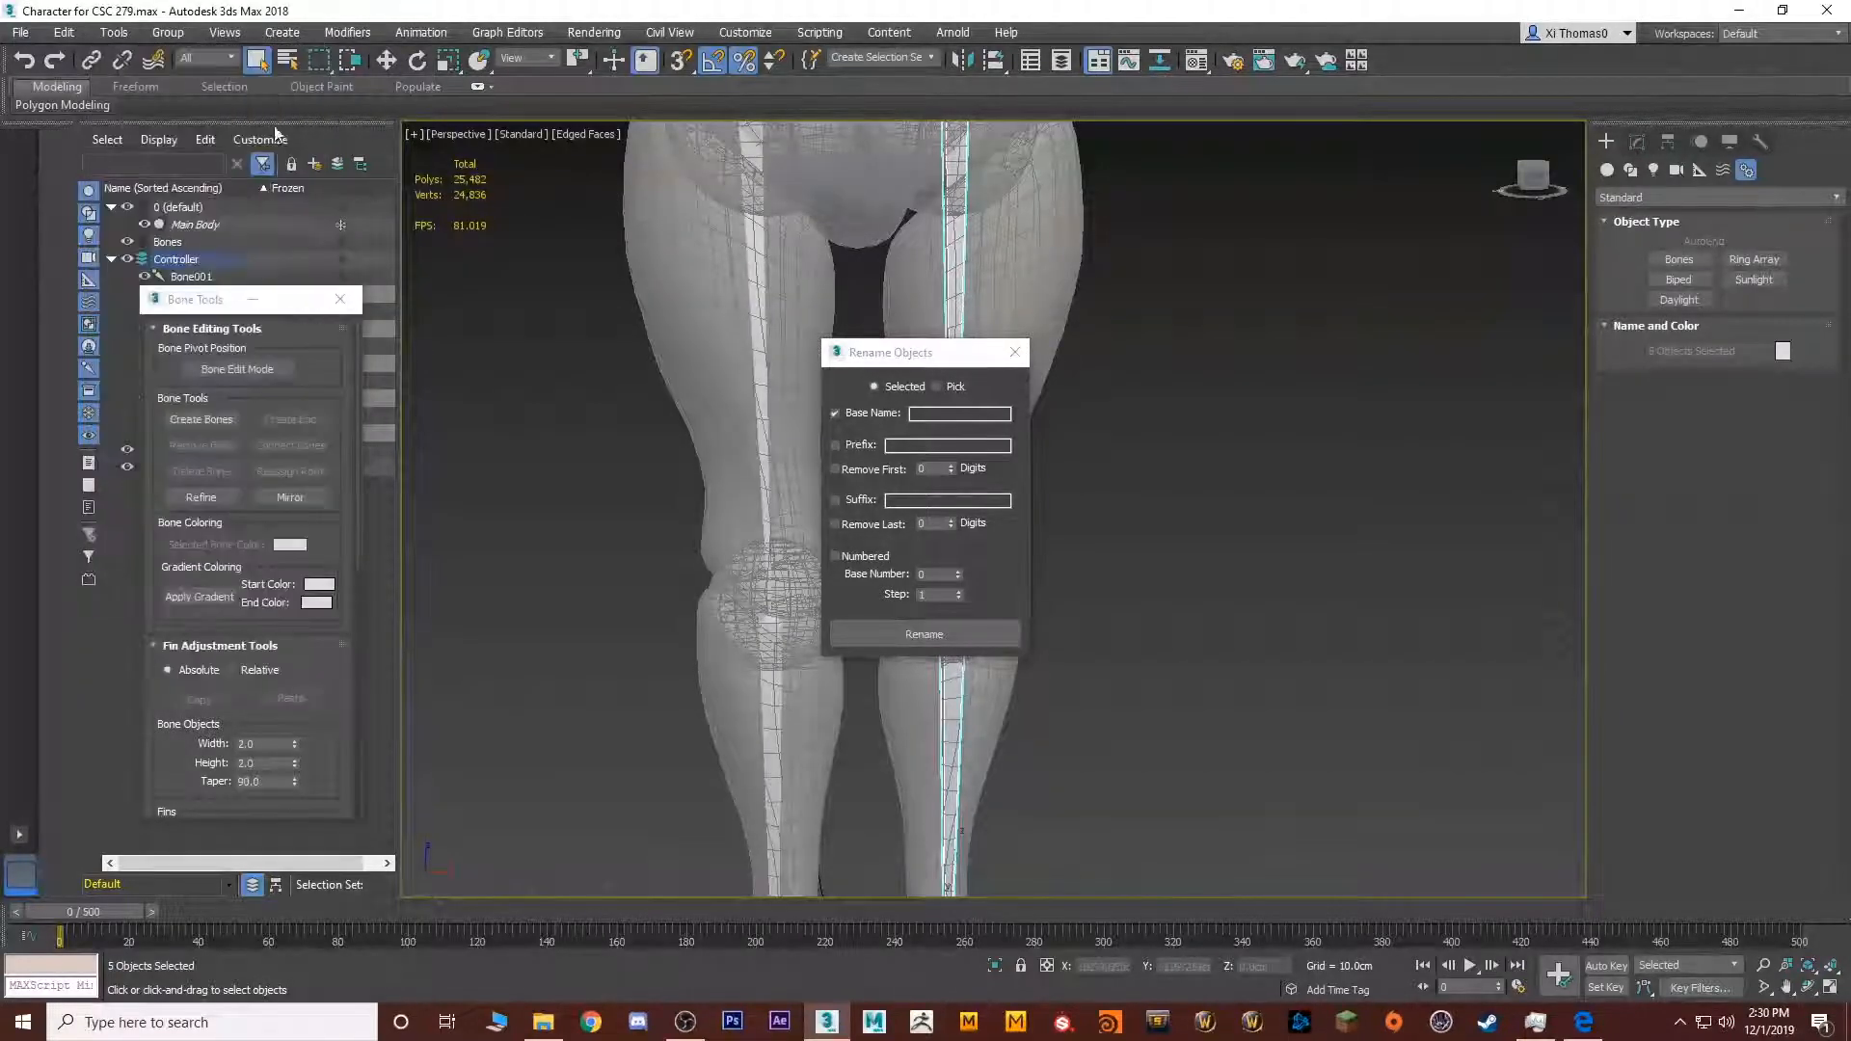
{"action": "left_click", "coordinate": [113, 33]}
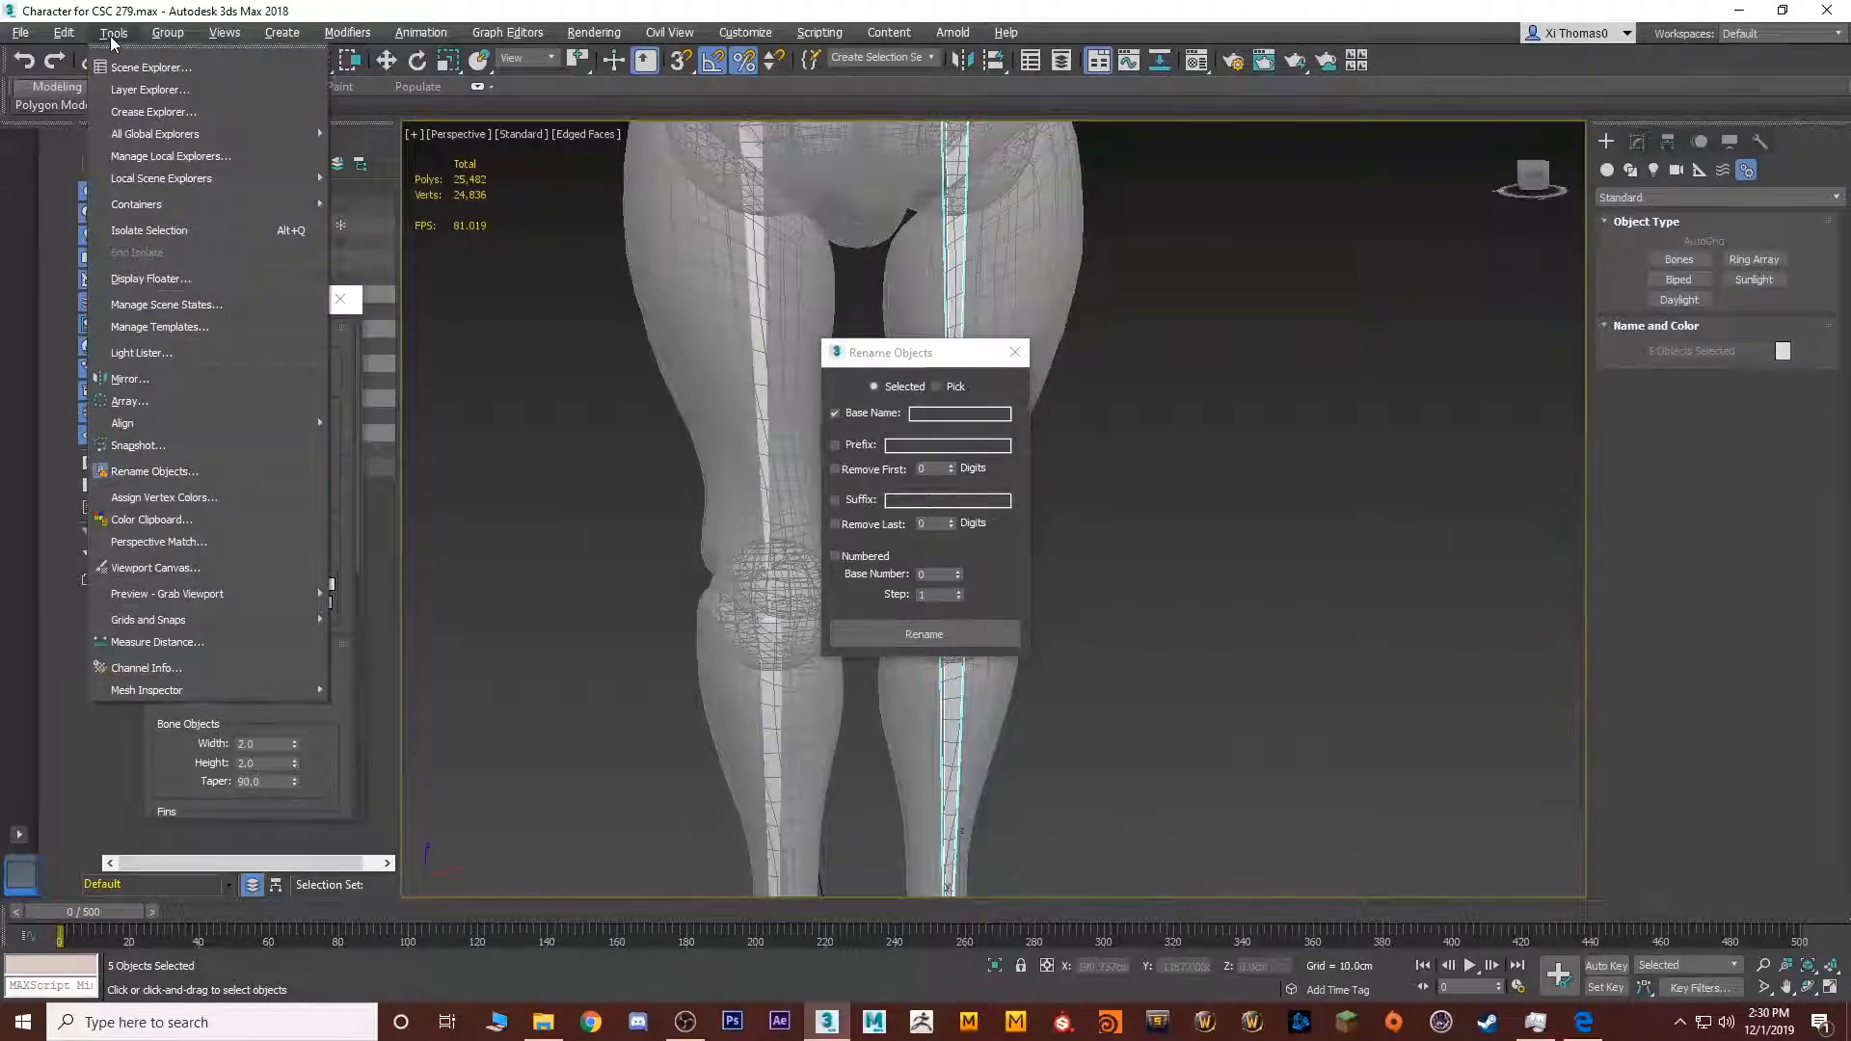
{"action": "left_click", "coordinate": [112, 35]}
{"action": "left_click", "coordinate": [119, 31]}
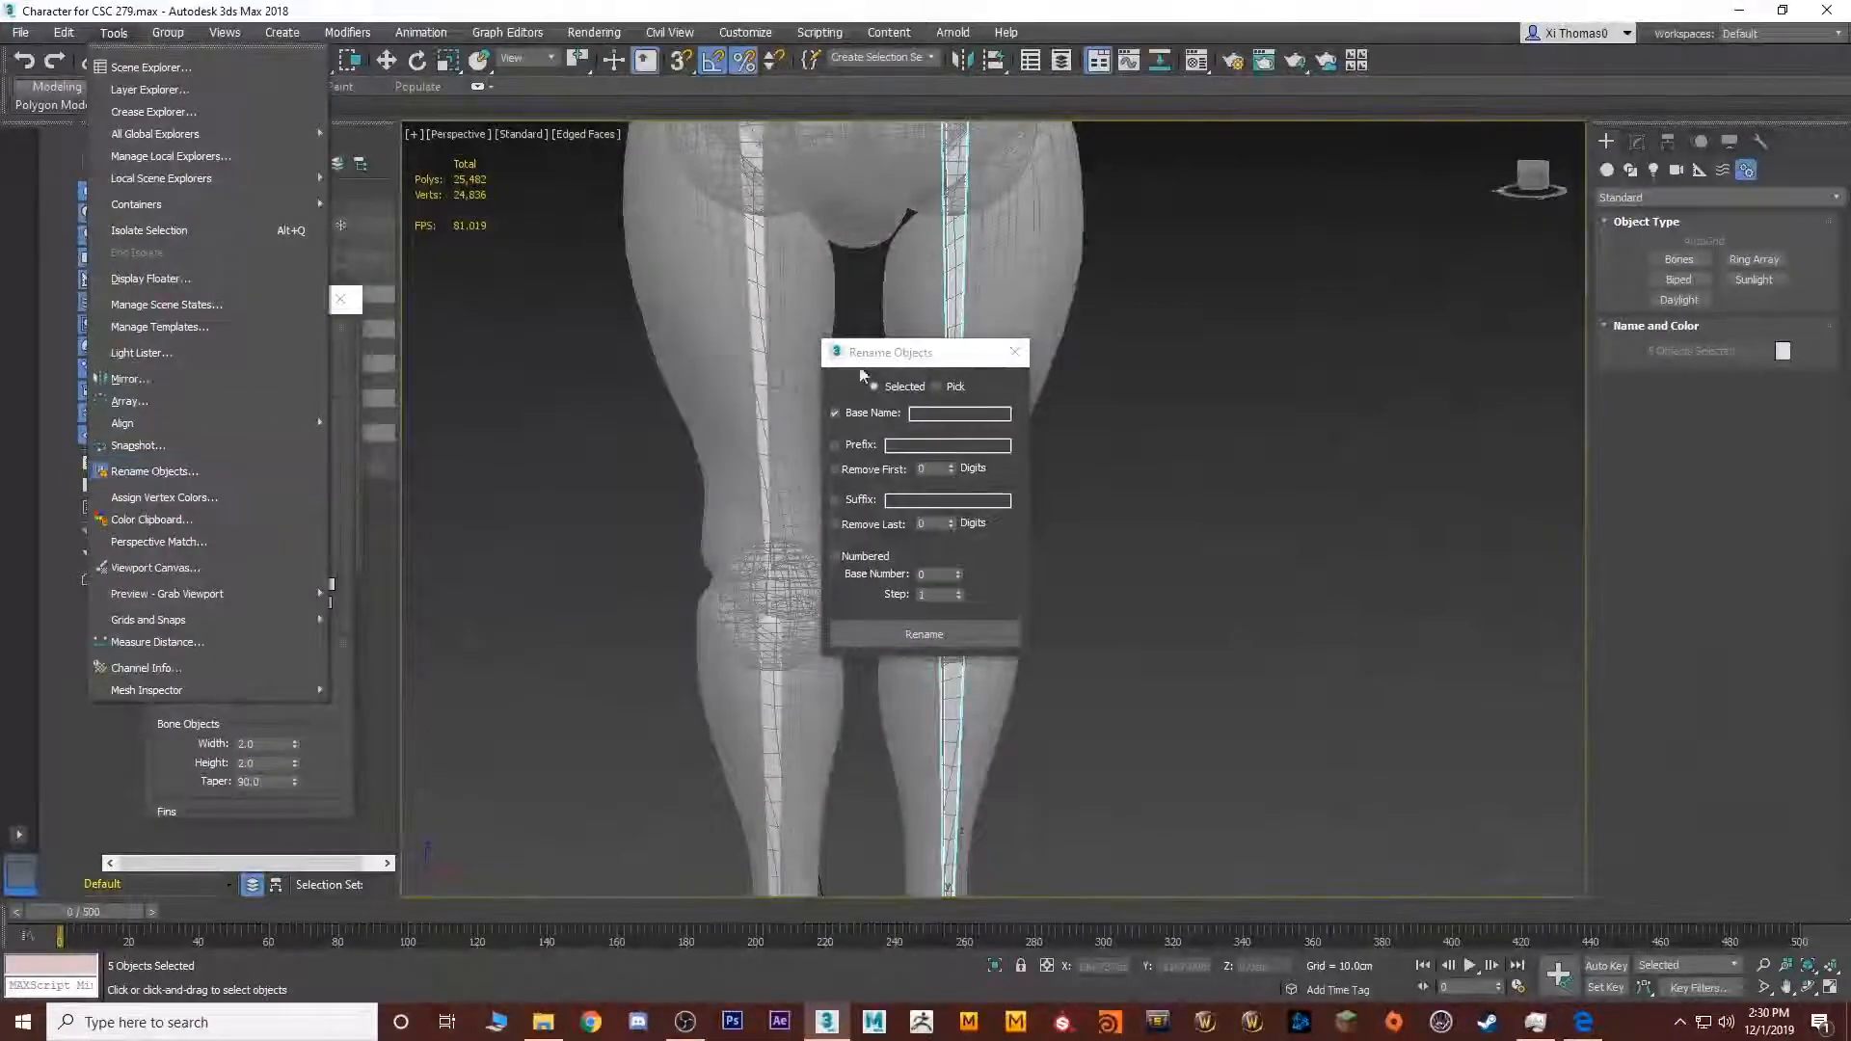
{"action": "left_click", "coordinate": [1155, 722]}
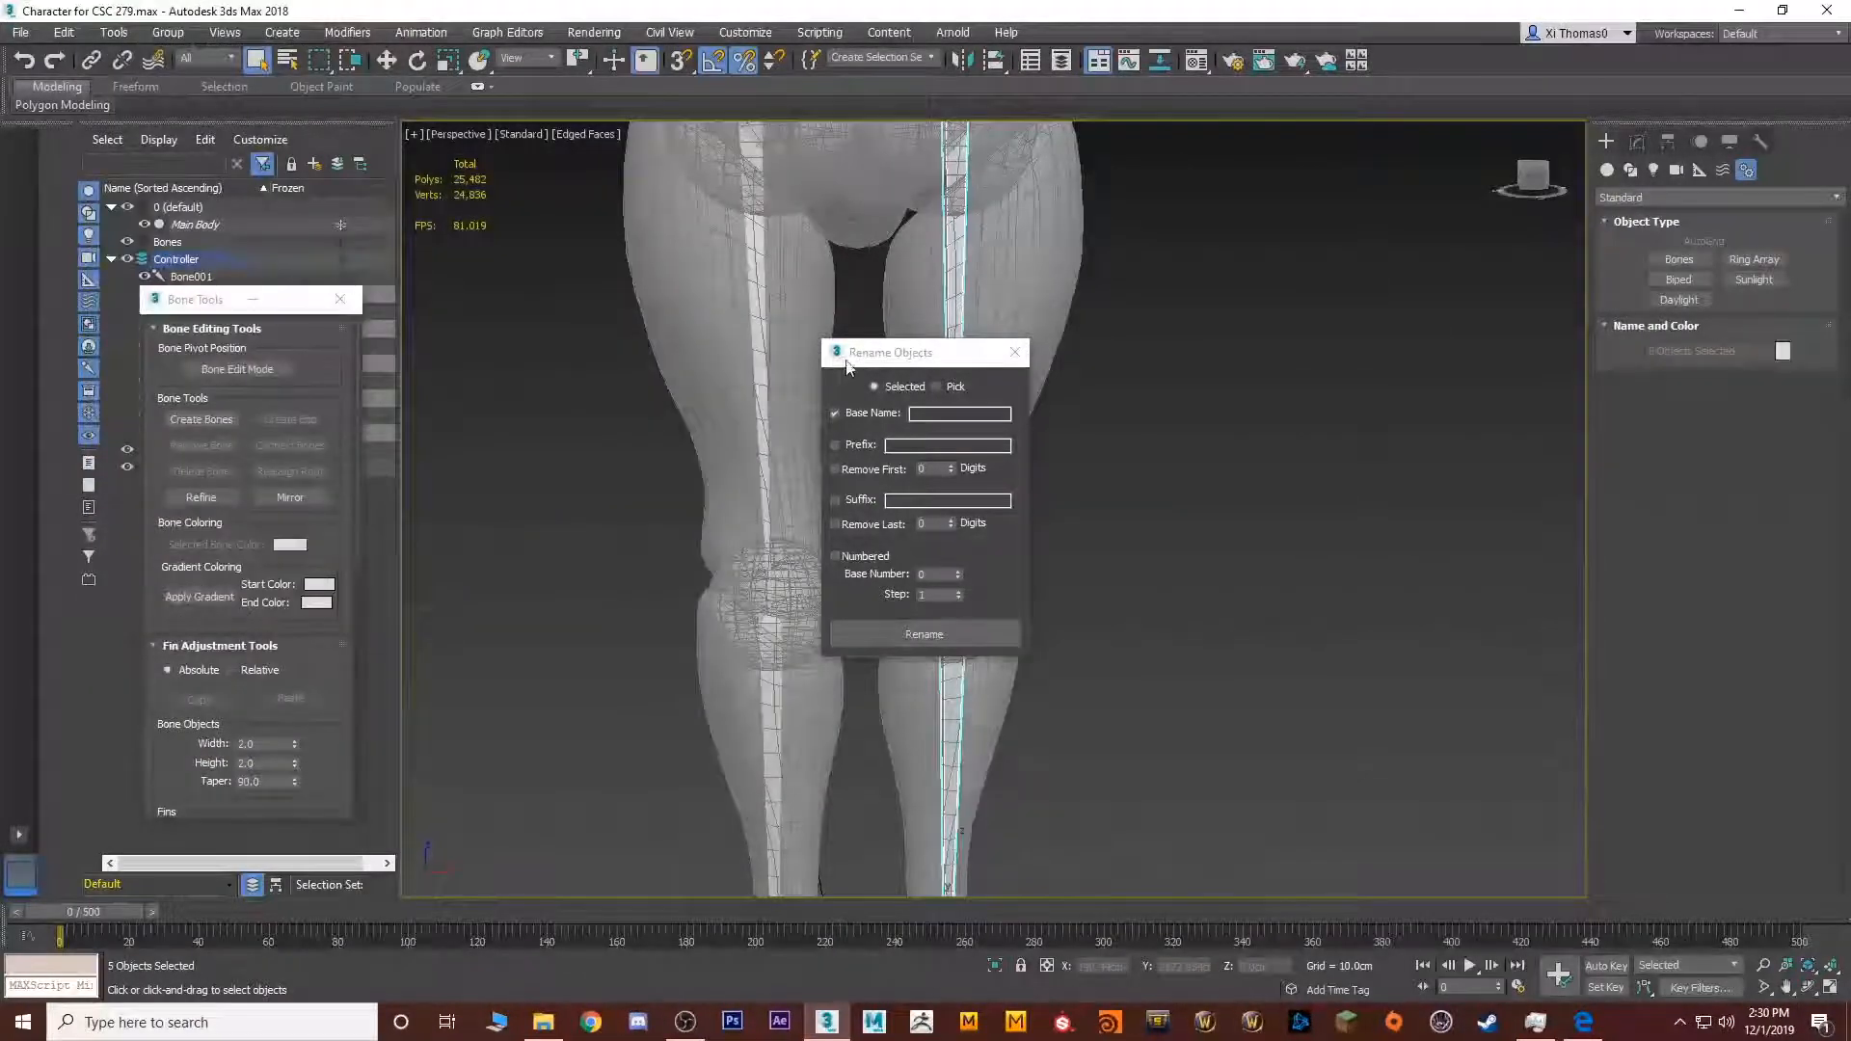
{"action": "left_click_drag", "start_coordinate": [848, 367], "coordinate": [554, 381]}
Compare the two leg chains from behind and in front, selecting each hip bone with its children
{"action": "middle_click_drag", "start_coordinate": [1061, 454], "coordinate": [1280, 432], "text": "alt"}
{"action": "scroll", "coordinate": [1281, 434], "scroll_direction": "down", "scroll_amount": 6}
{"action": "middle_click_drag", "start_coordinate": [1125, 516], "coordinate": [1065, 487], "text": "alt"}
{"action": "scroll", "coordinate": [1123, 521], "scroll_direction": "up", "scroll_amount": 2}
{"action": "double_click", "coordinate": [1089, 464]}
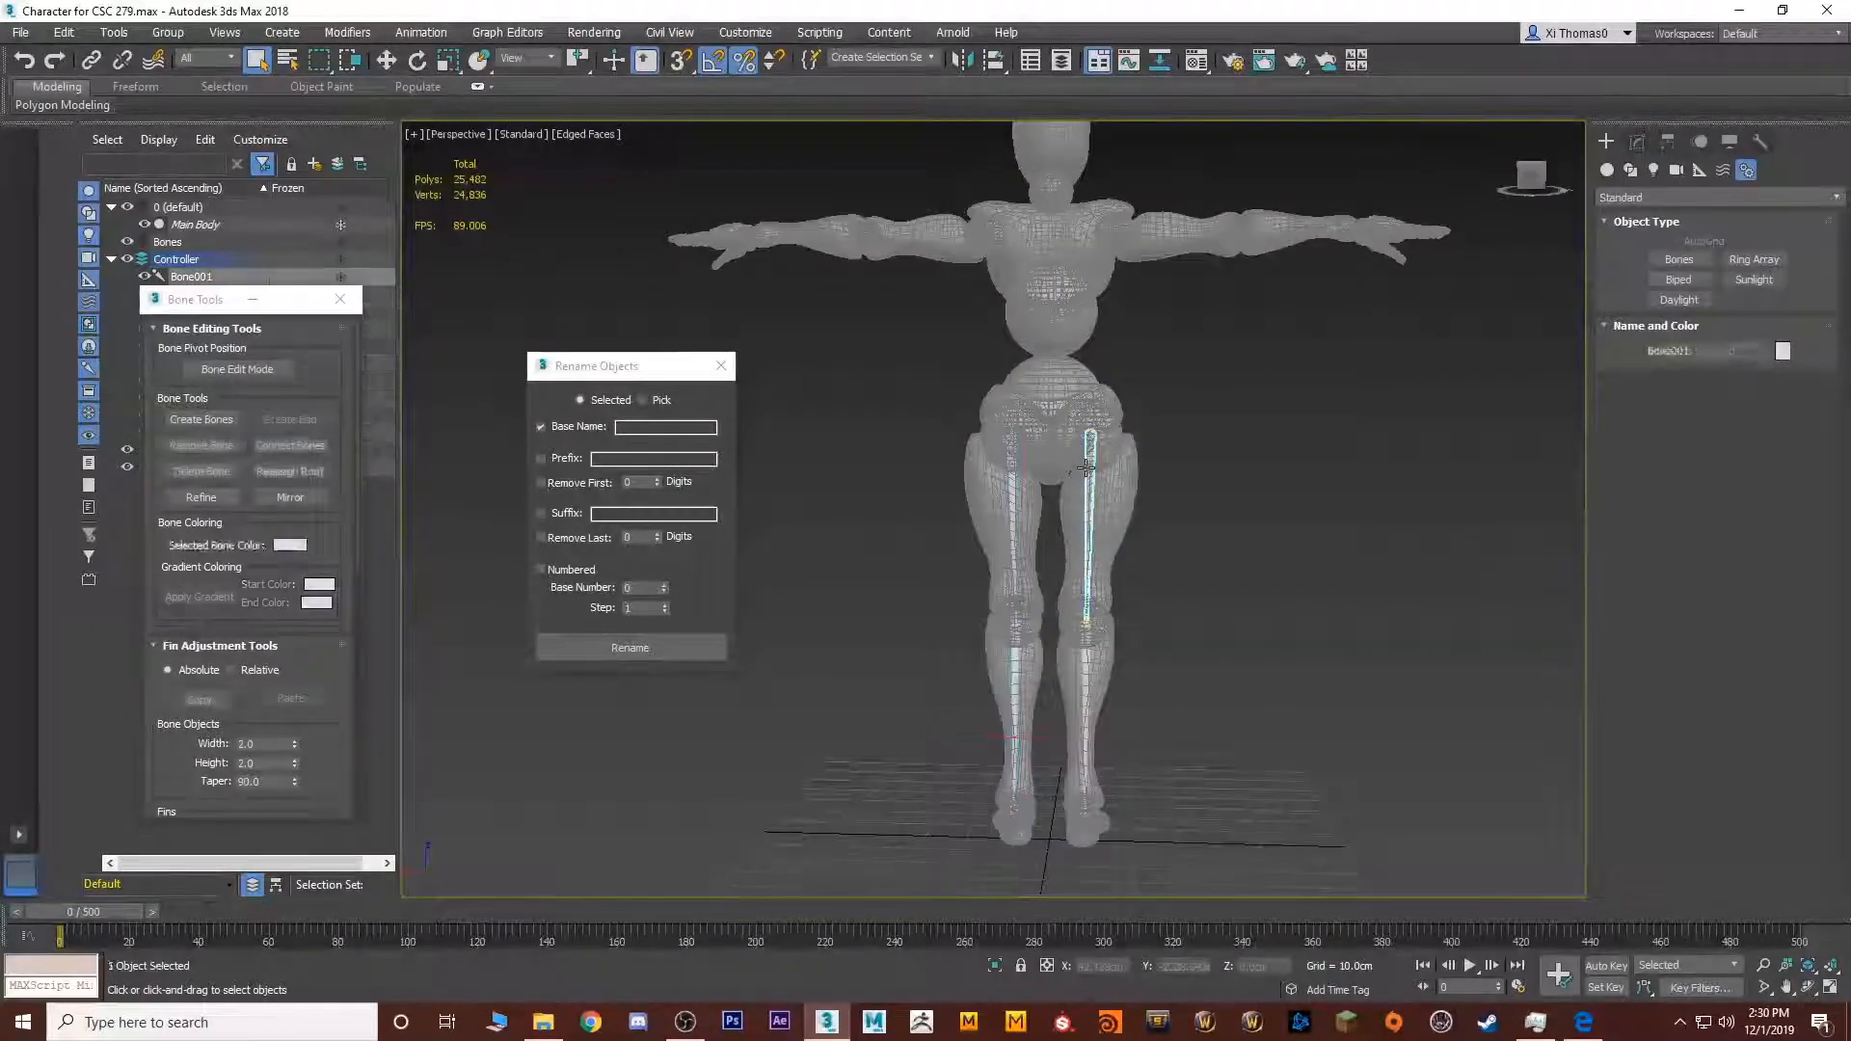
{"action": "double_click", "coordinate": [1013, 460]}
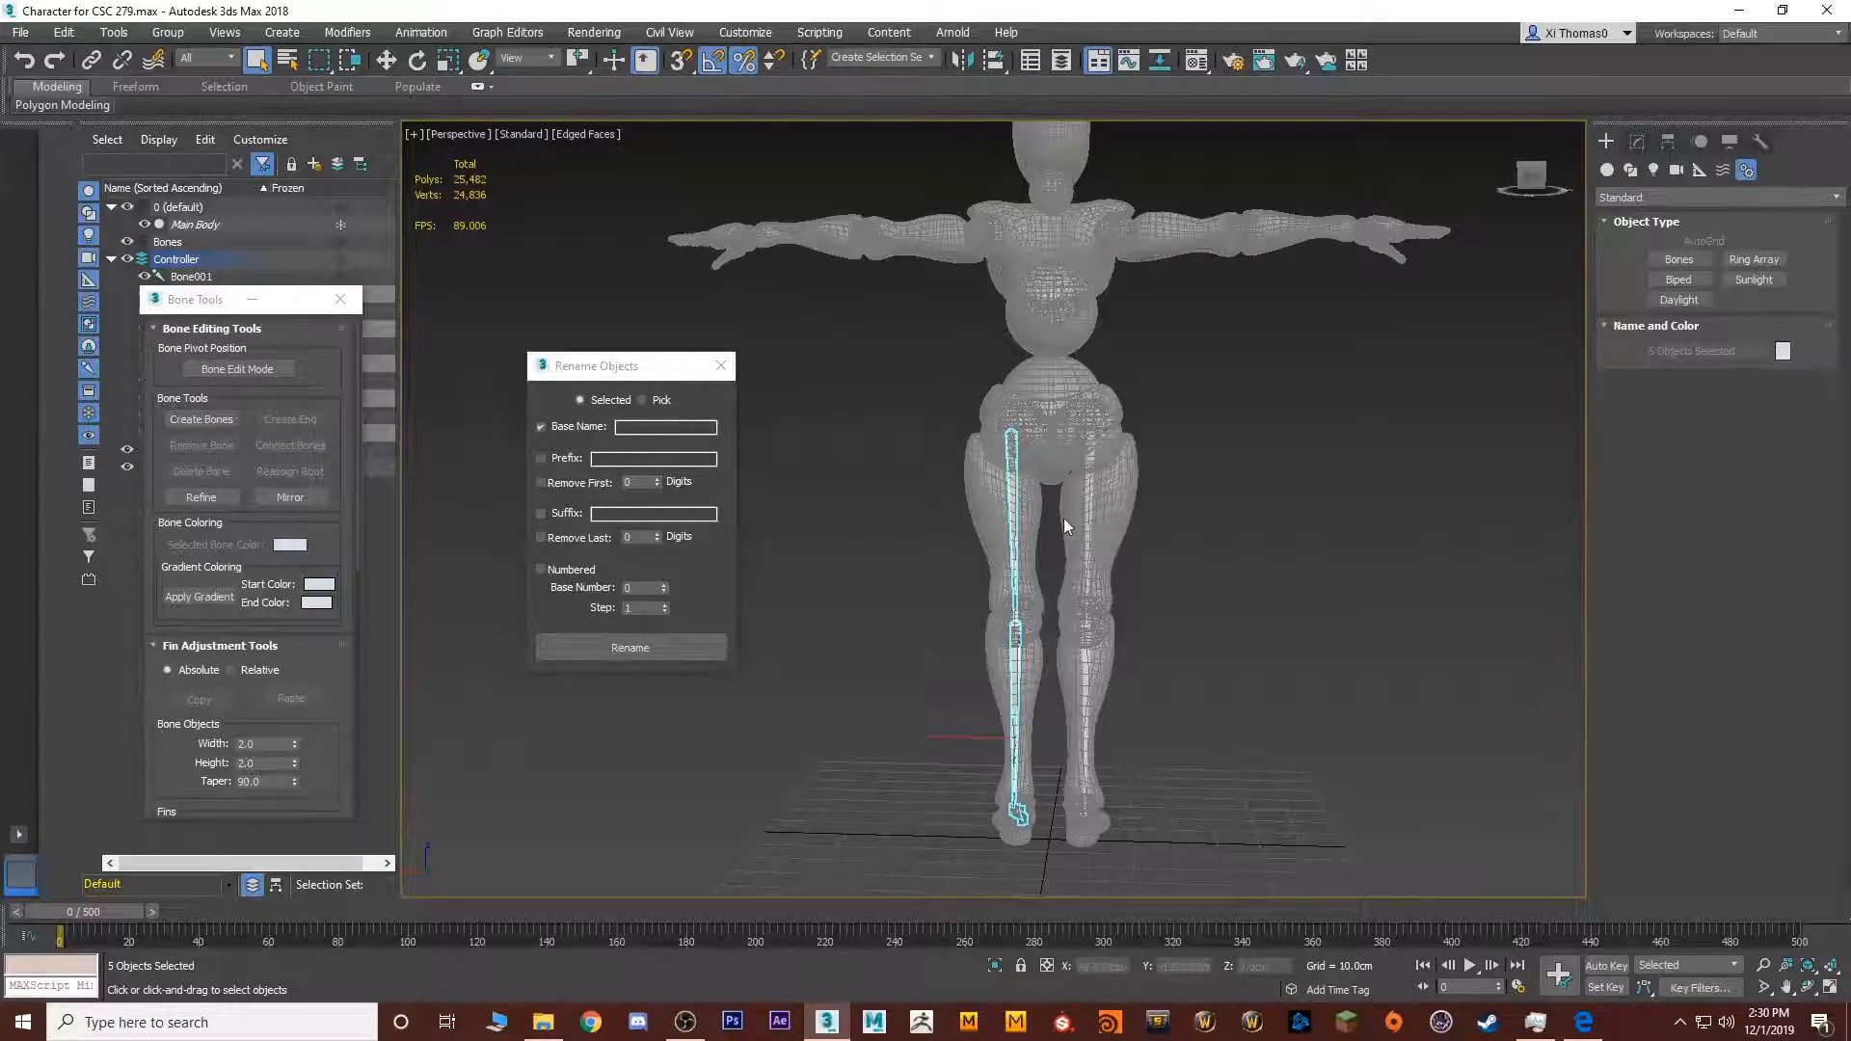
{"action": "middle_click_drag", "start_coordinate": [1155, 470], "coordinate": [807, 488], "text": "alt"}
{"action": "scroll", "coordinate": [947, 501], "scroll_direction": "up", "scroll_amount": 3}
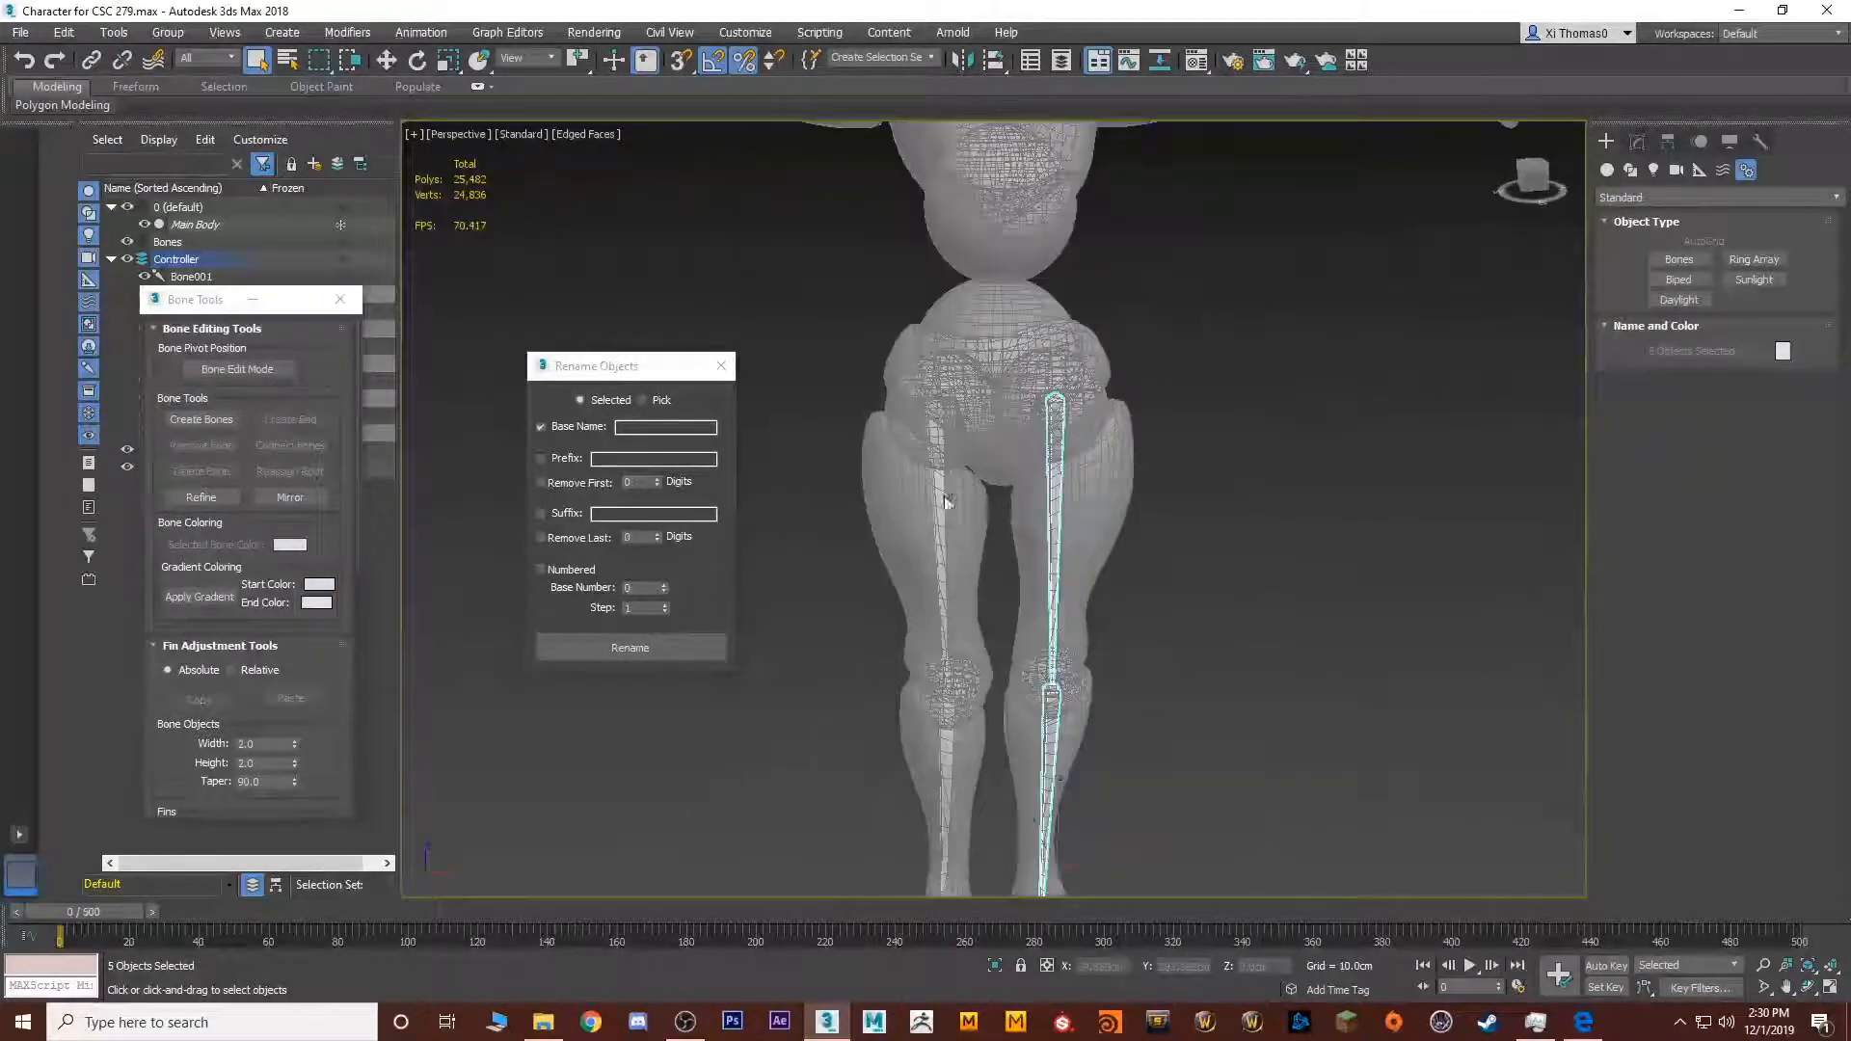
{"action": "middle_click_drag", "start_coordinate": [945, 501], "coordinate": [936, 426], "text": "alt"}
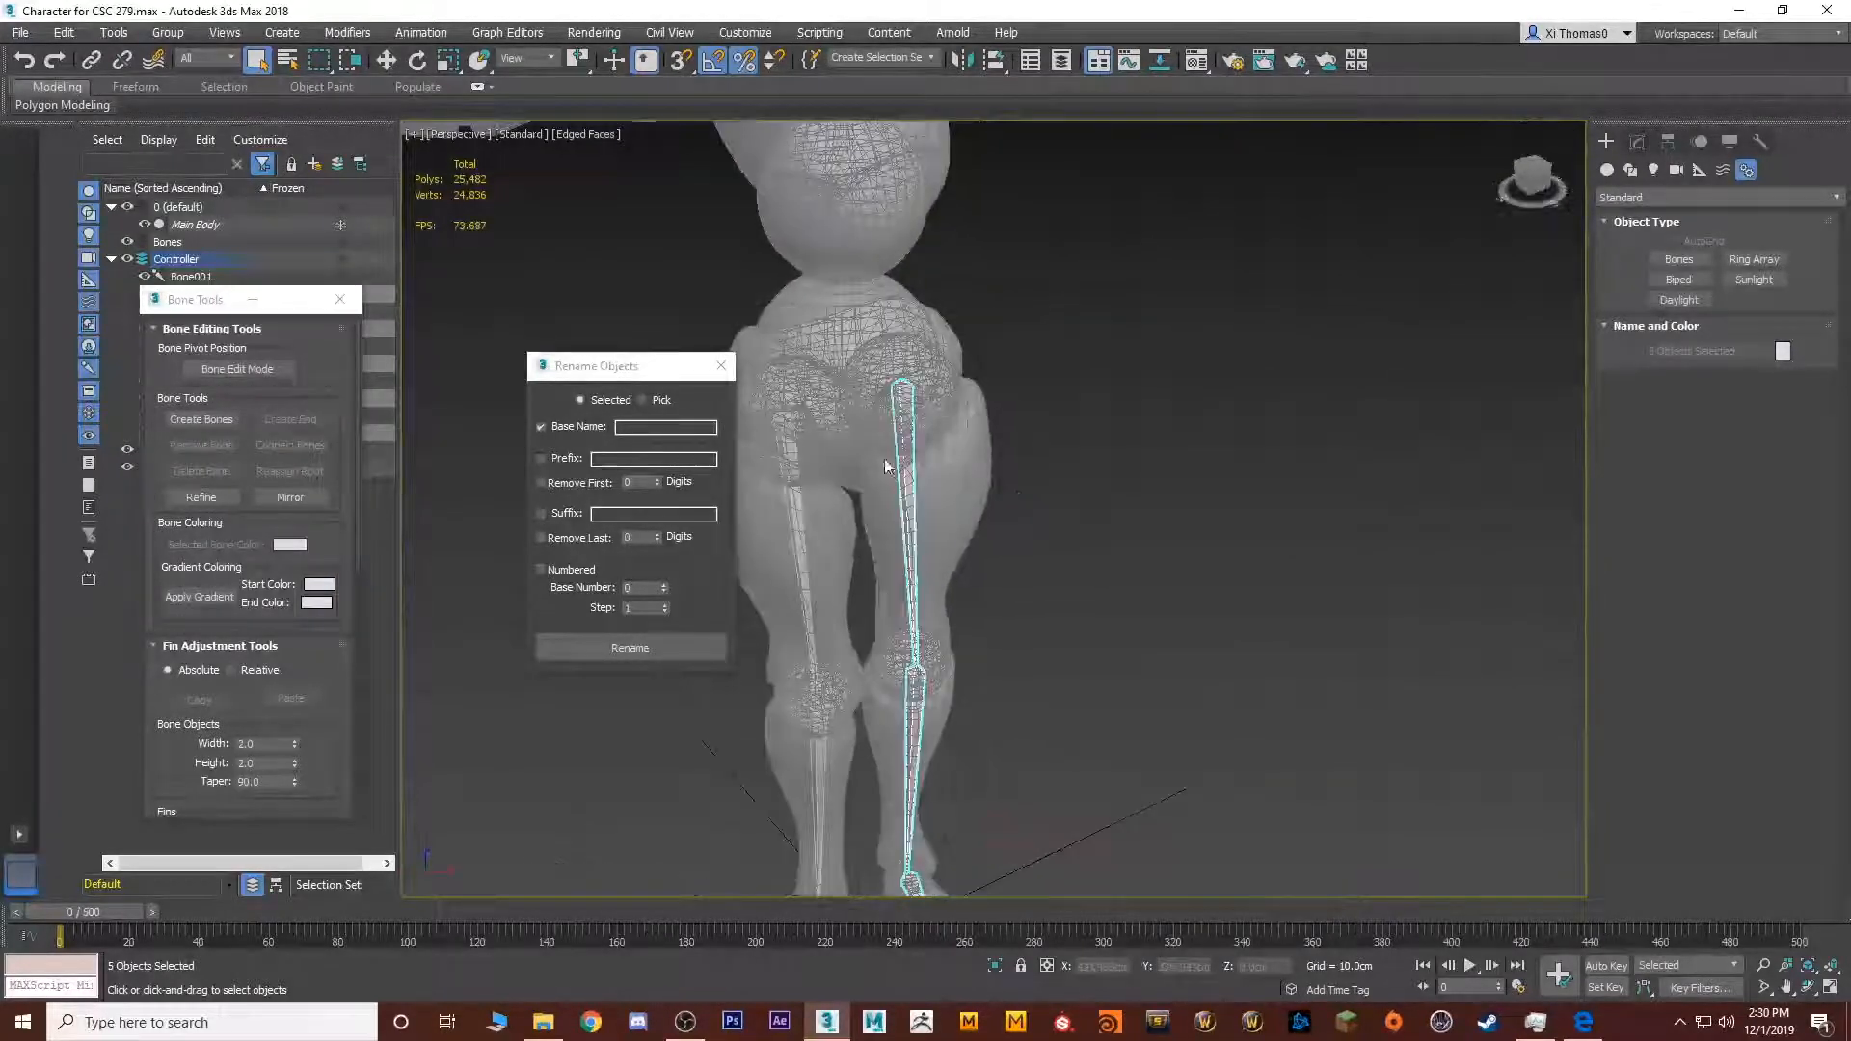
Select the full right leg chain and rename all its bones with the base name Bn_R_
{"action": "double_click", "coordinate": [800, 496]}
{"action": "middle_click_drag", "start_coordinate": [835, 486], "coordinate": [852, 470], "text": "alt"}
{"action": "left_click", "coordinate": [651, 427]}
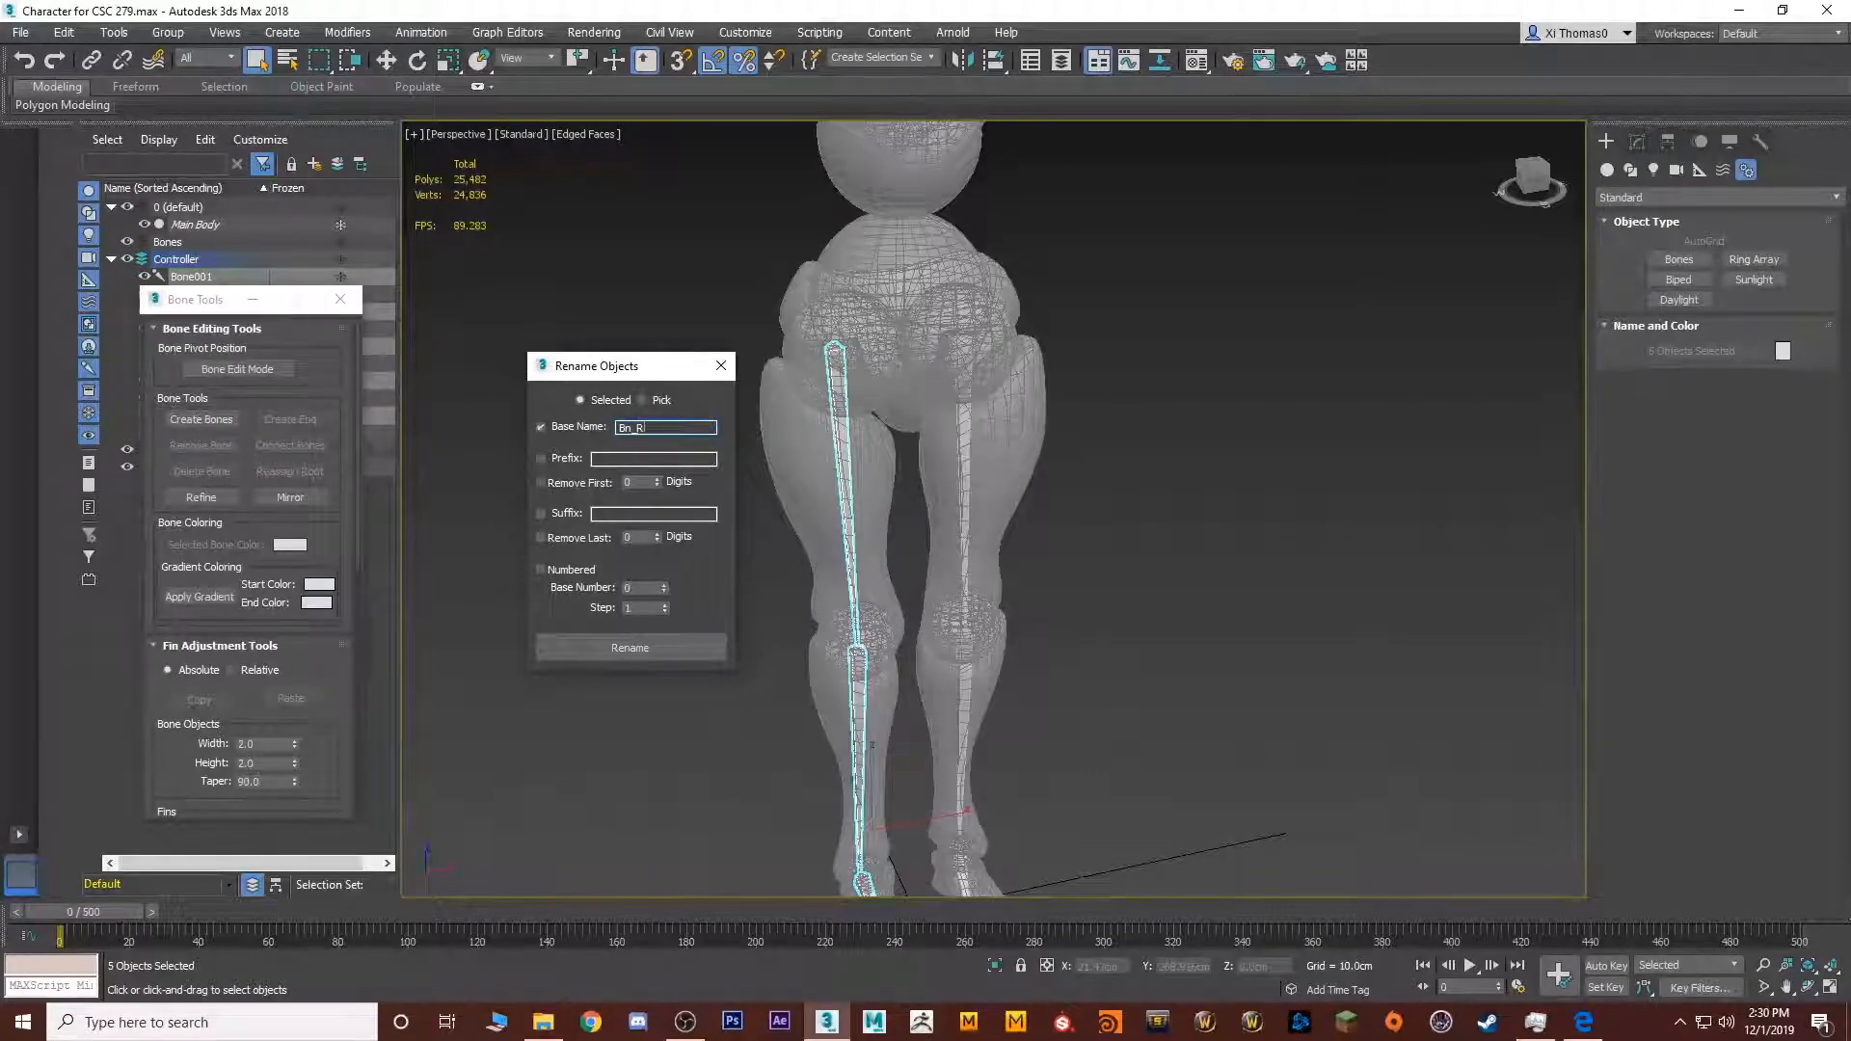
{"action": "type", "text": "_"}
{"action": "left_click", "coordinate": [651, 655]}
Rename the right thigh bone as Bn_R_Leg in its modifier settings
{"action": "left_click", "coordinate": [1638, 142]}
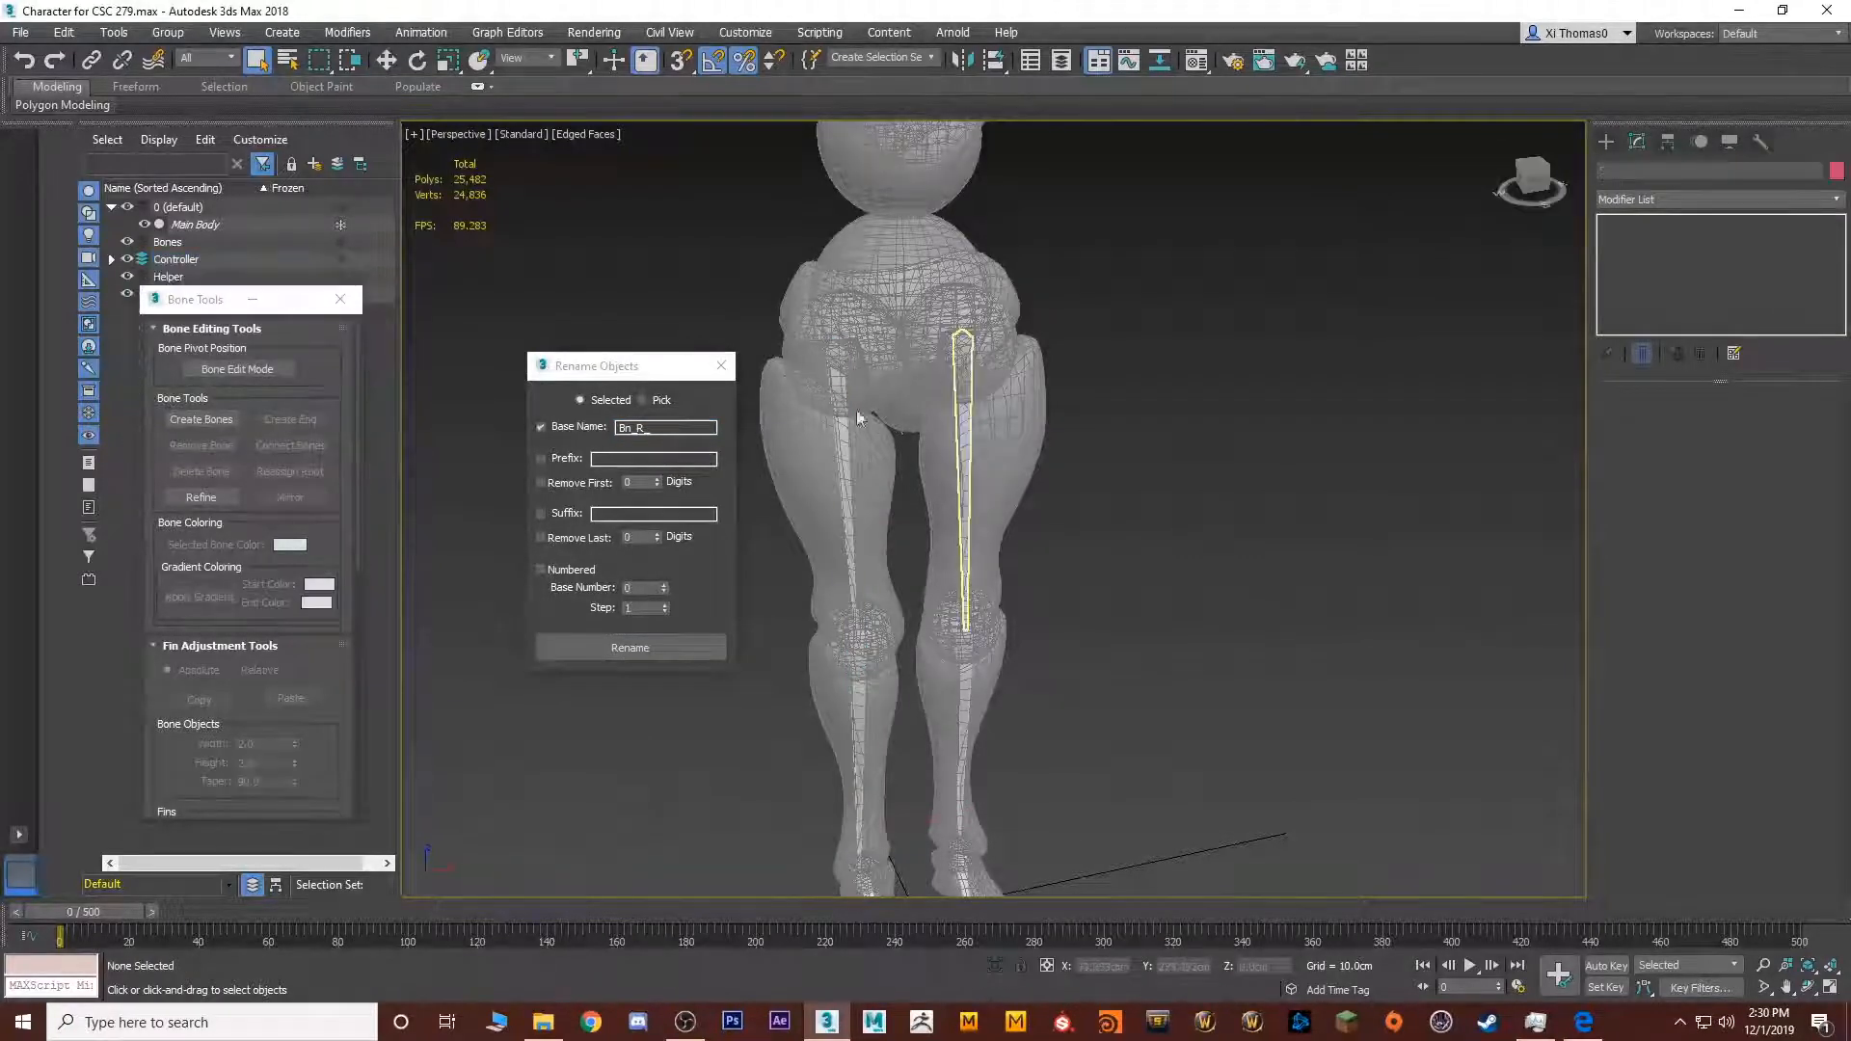
{"action": "left_click", "coordinate": [846, 492]}
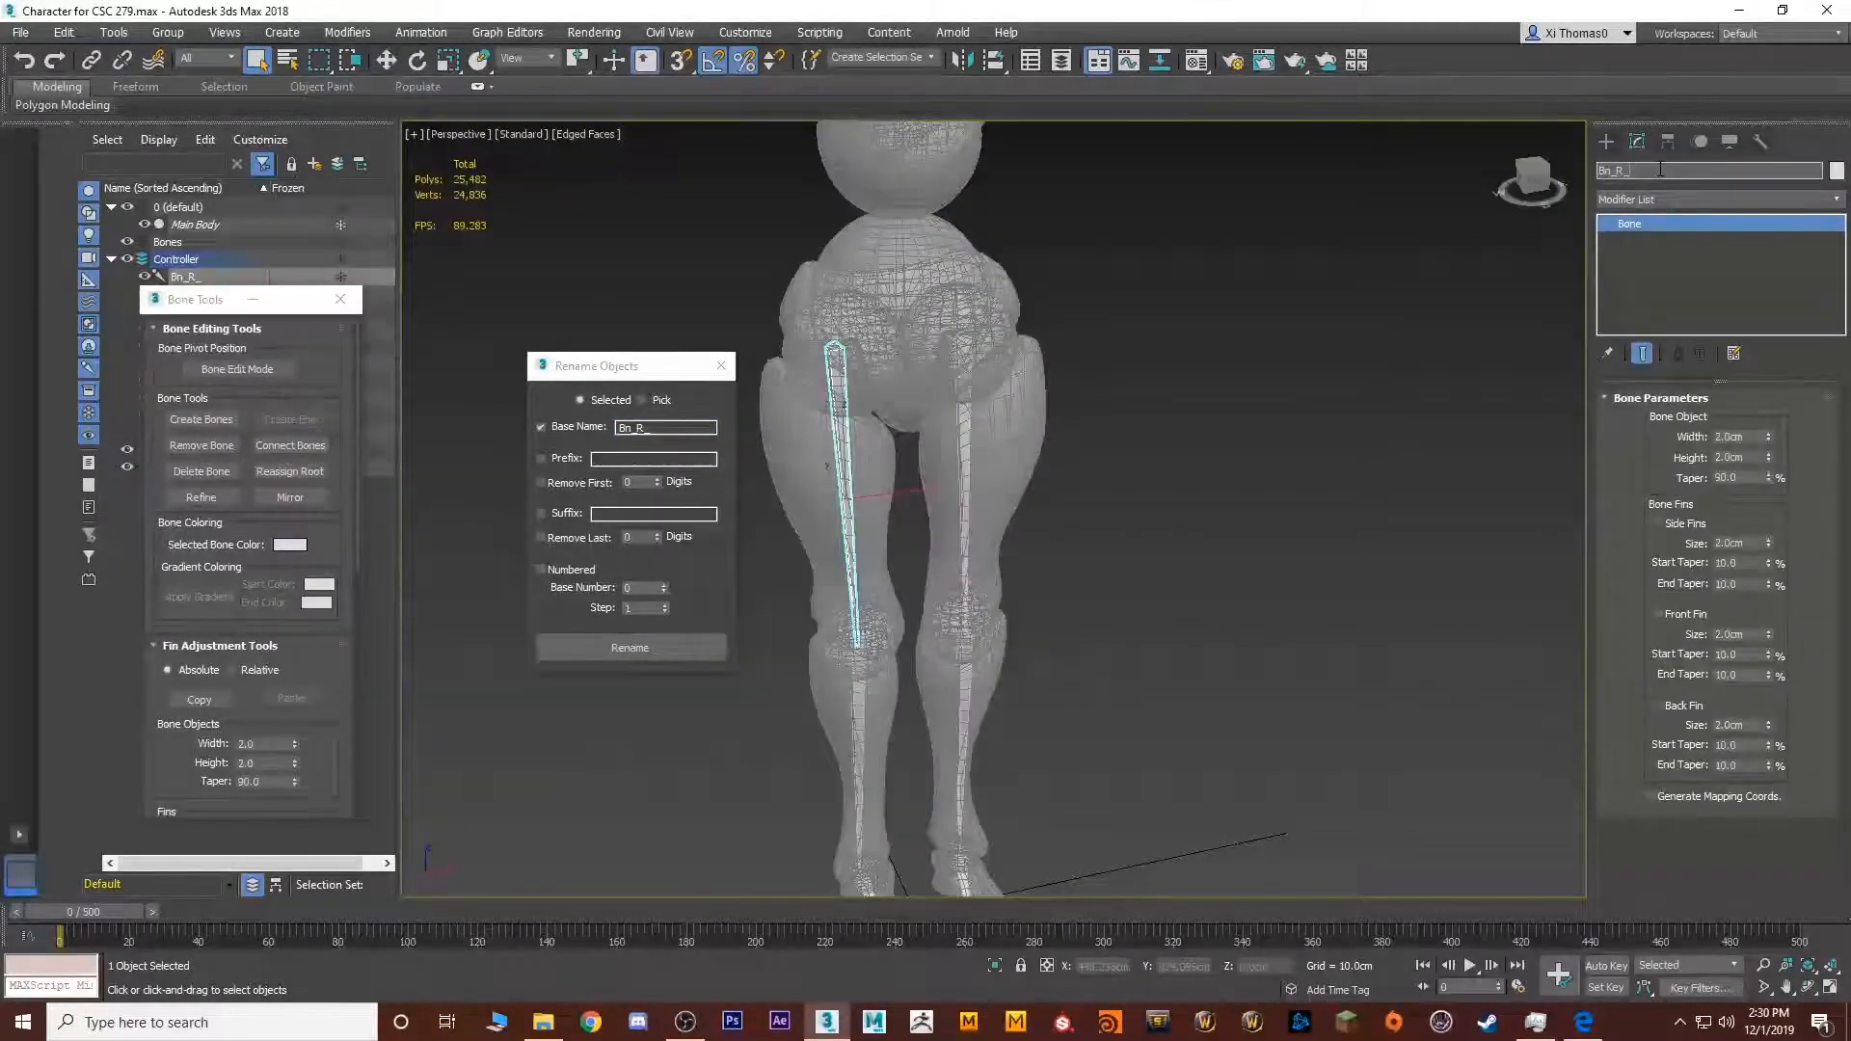
{"action": "type", "text": "g"}
{"action": "key", "text": "Return"}
Rename the right shin bone as Bn_R_Knee and the right foot bone as Bn_R_Foot
{"action": "middle_click_drag", "start_coordinate": [1333, 473], "coordinate": [1390, 342]}
{"action": "left_click", "coordinate": [914, 598]}
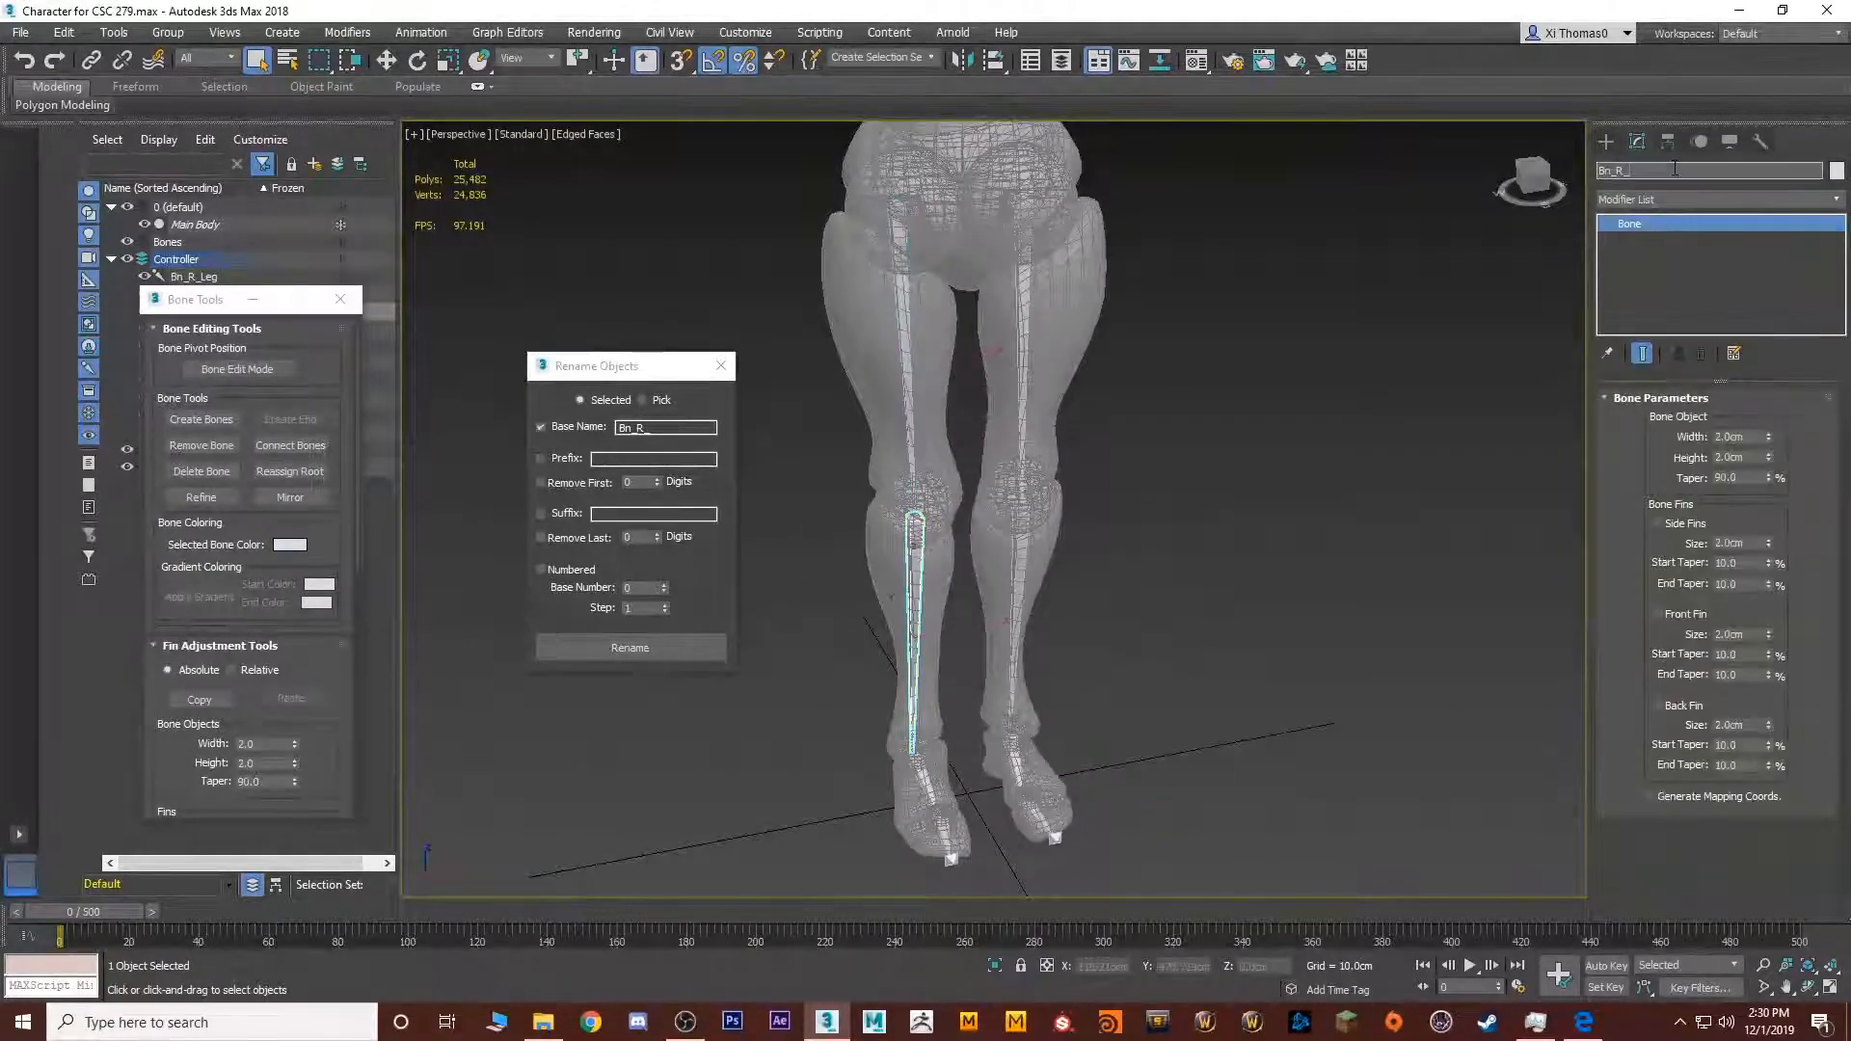
{"action": "type", "text": "Knee"}
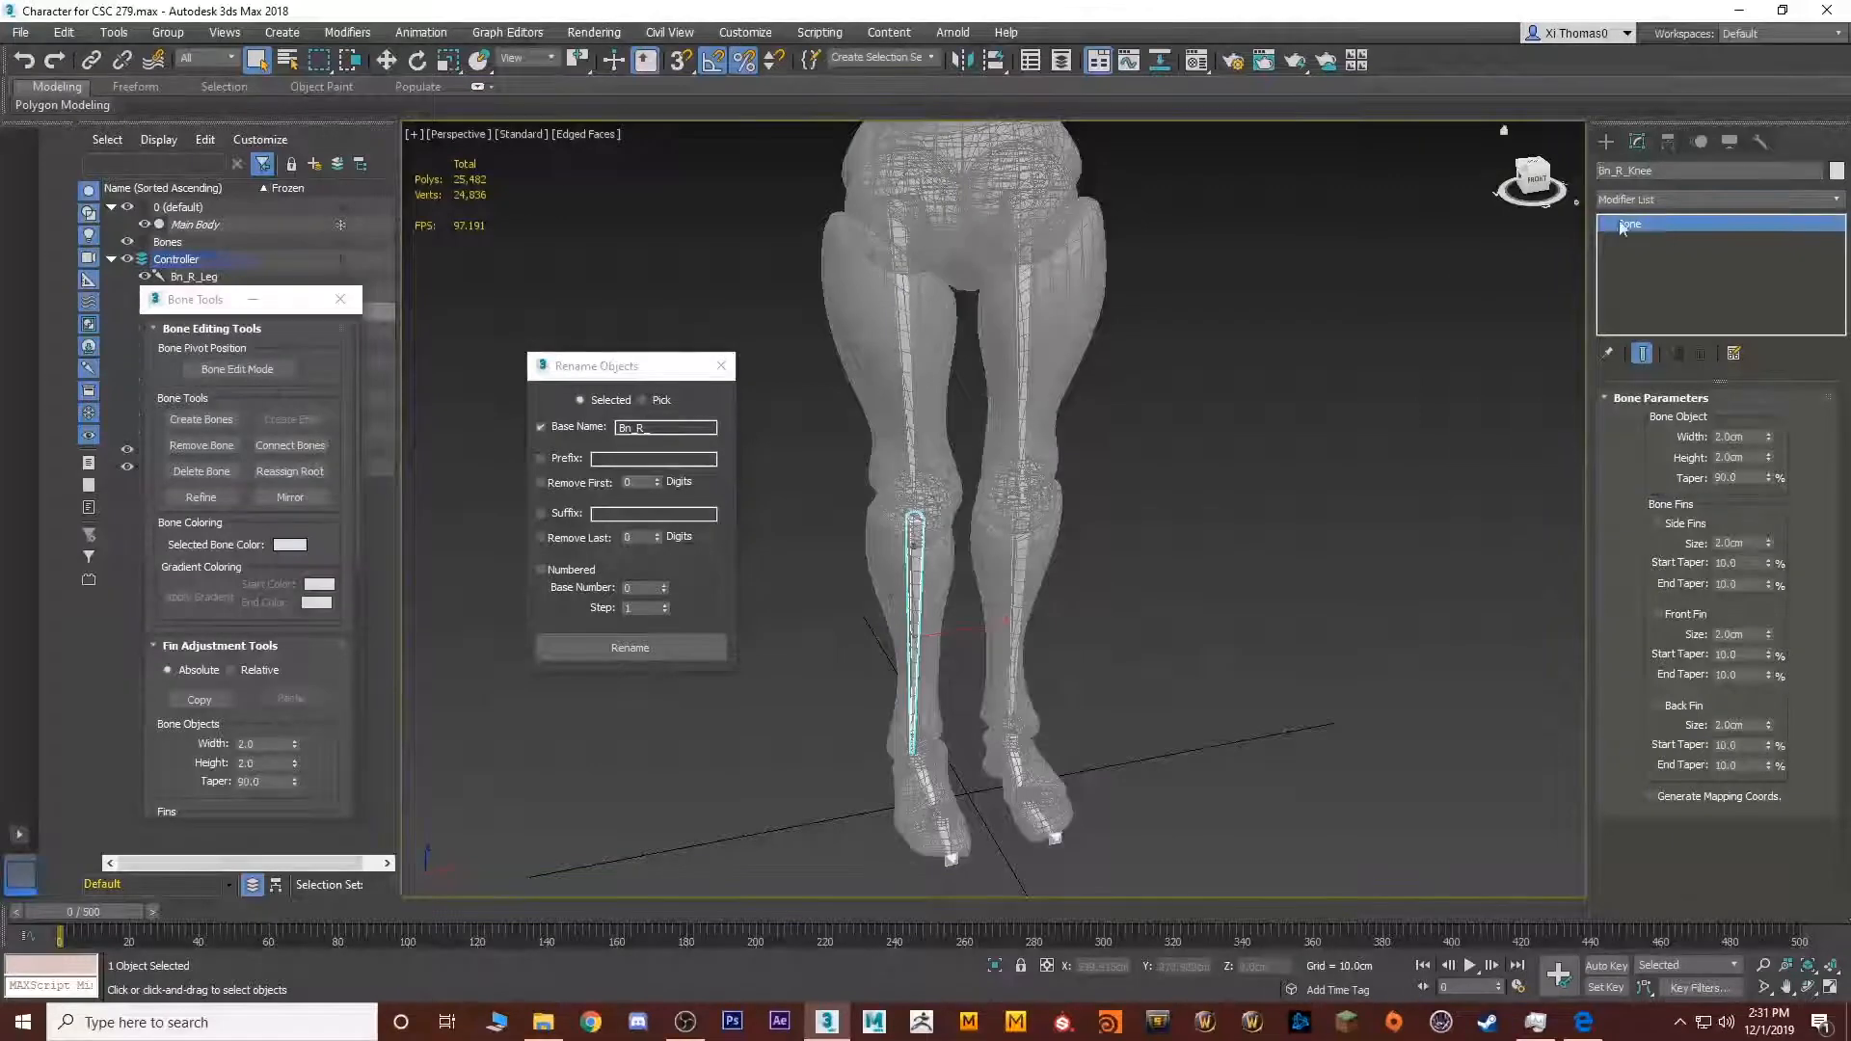
{"action": "middle_click_drag", "start_coordinate": [1358, 428], "coordinate": [1533, 270]}
{"action": "scroll", "coordinate": [1075, 622], "scroll_direction": "up", "scroll_amount": 3}
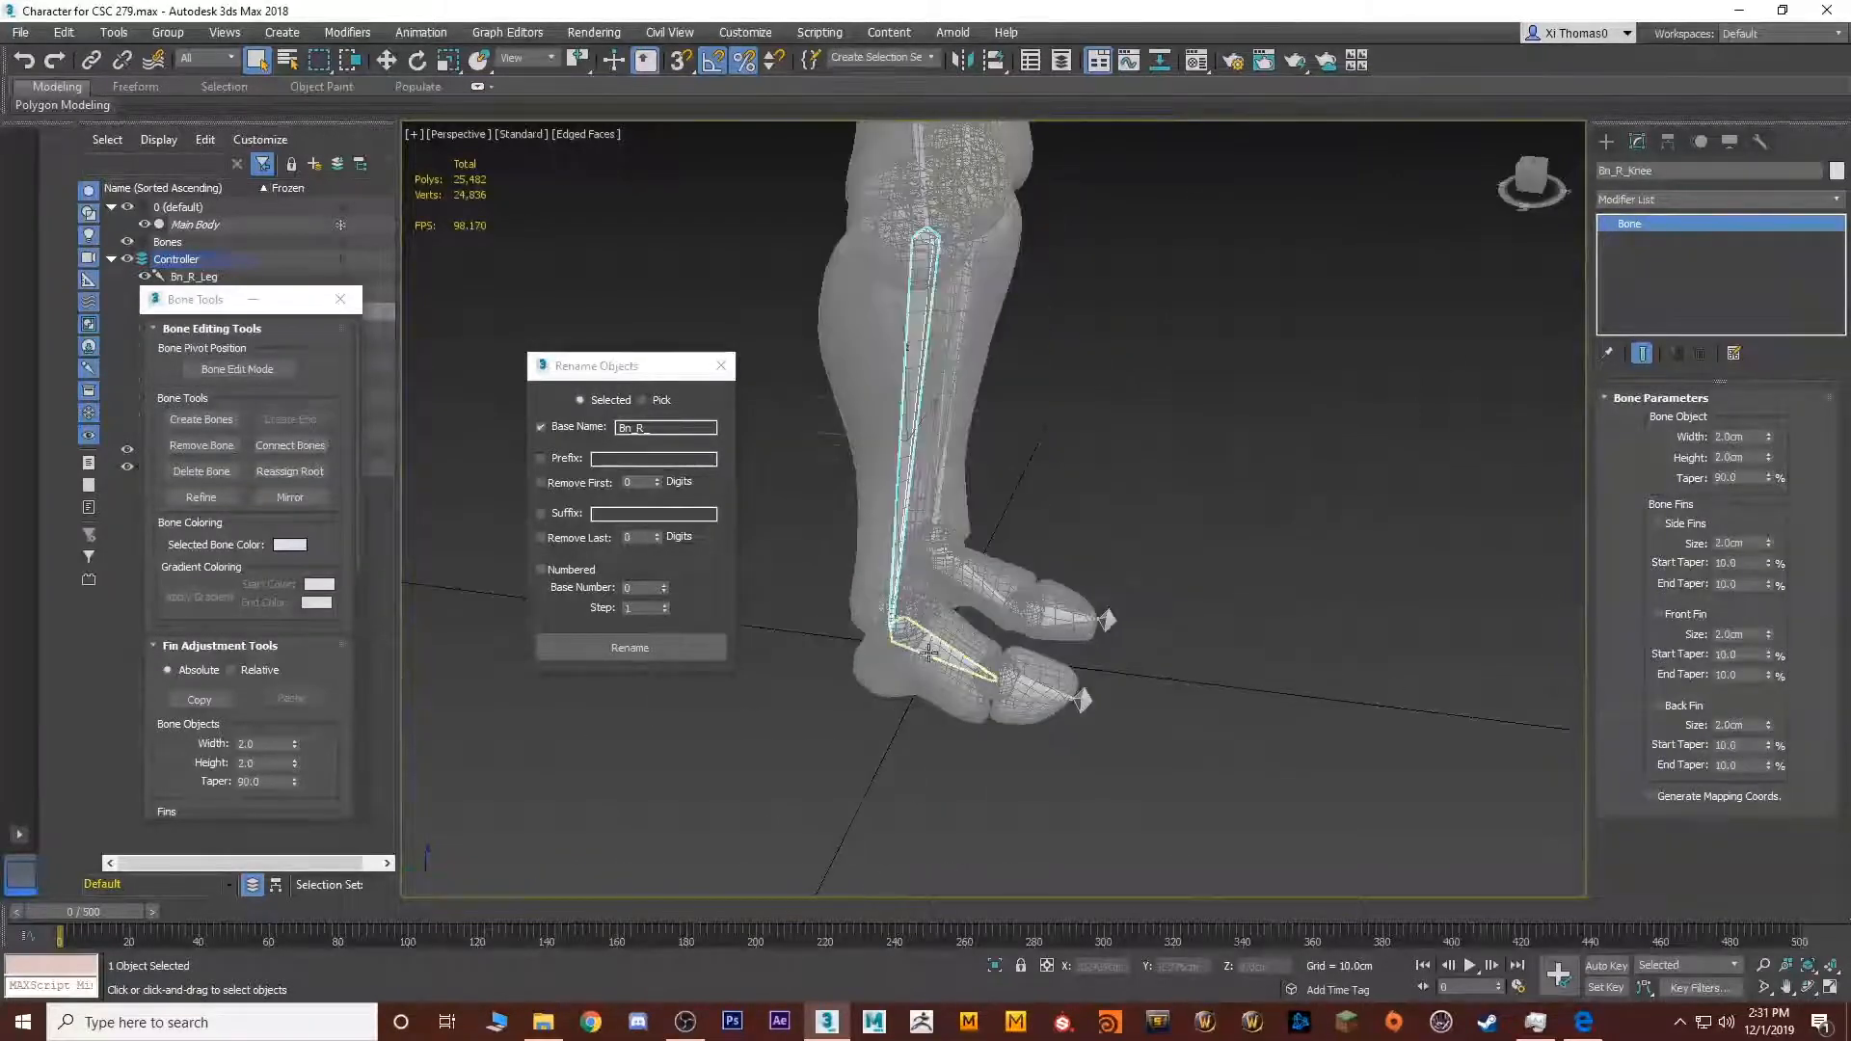
{"action": "left_click", "coordinate": [928, 655]}
{"action": "left_click", "coordinate": [1665, 172]}
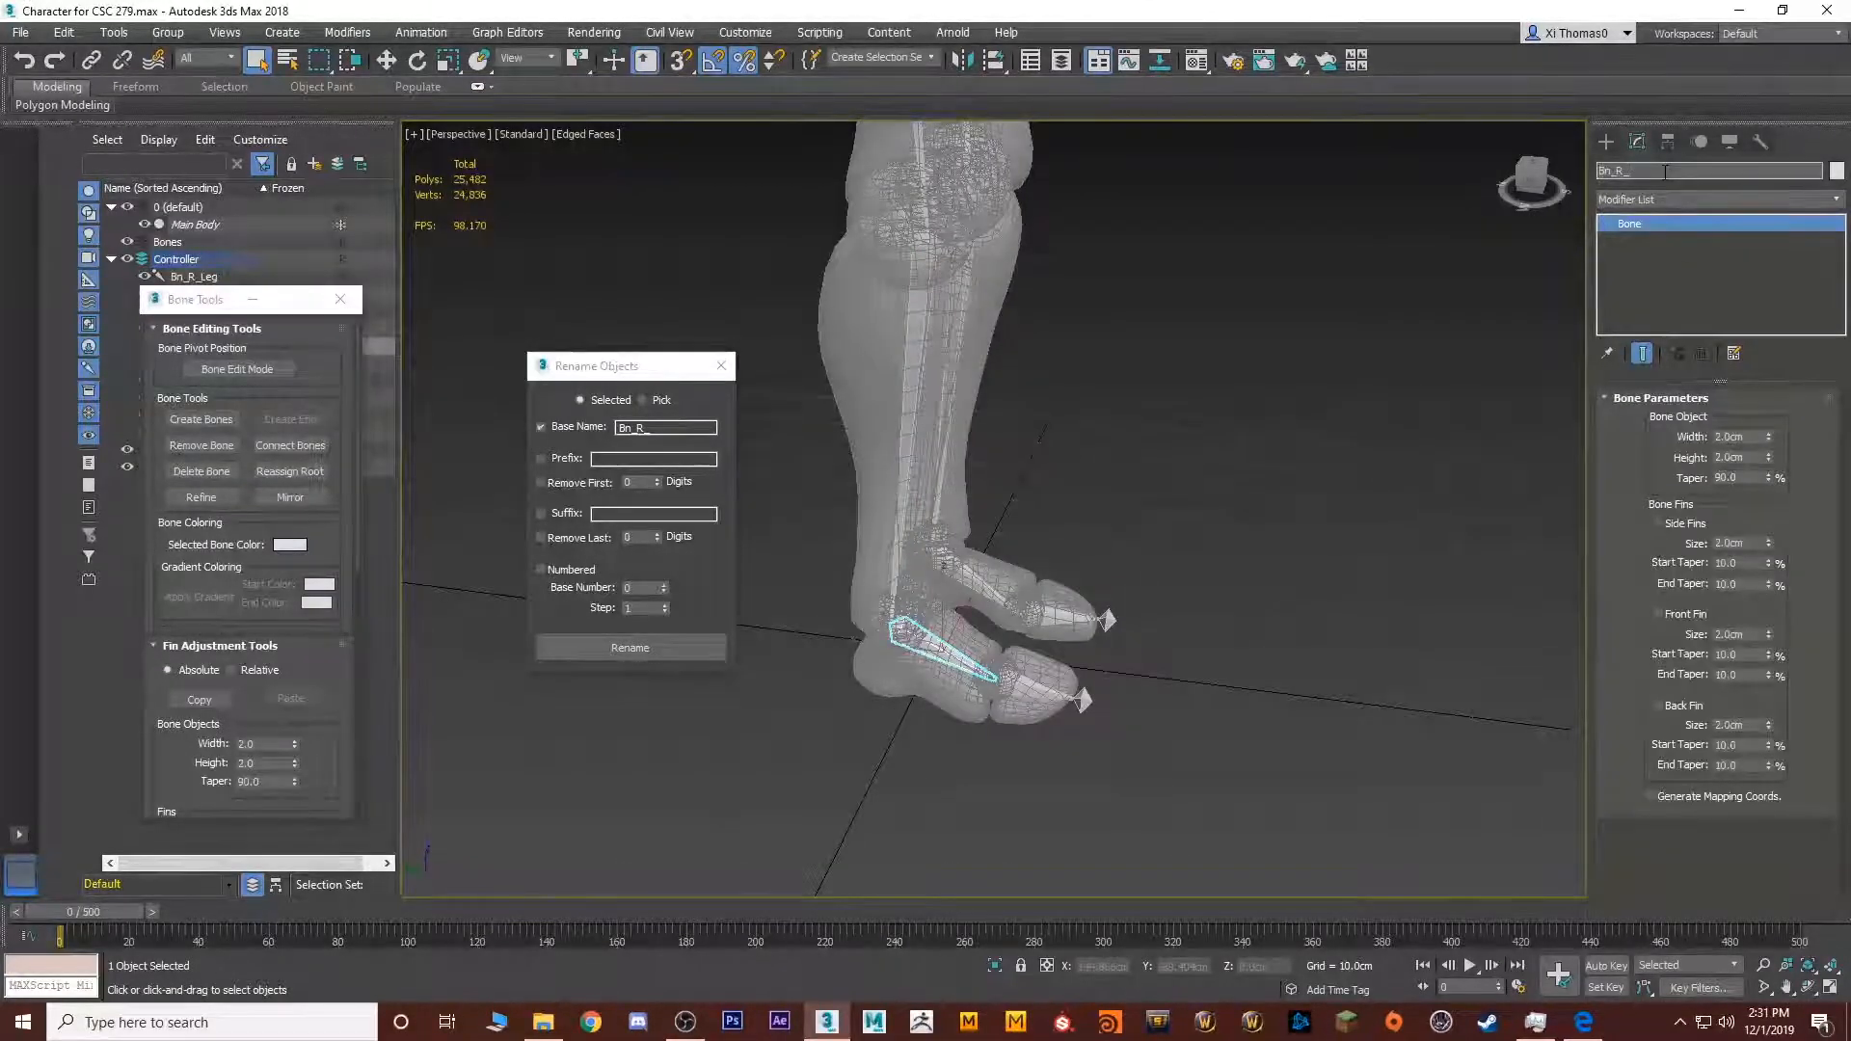
{"action": "type", "text": "Foot"}
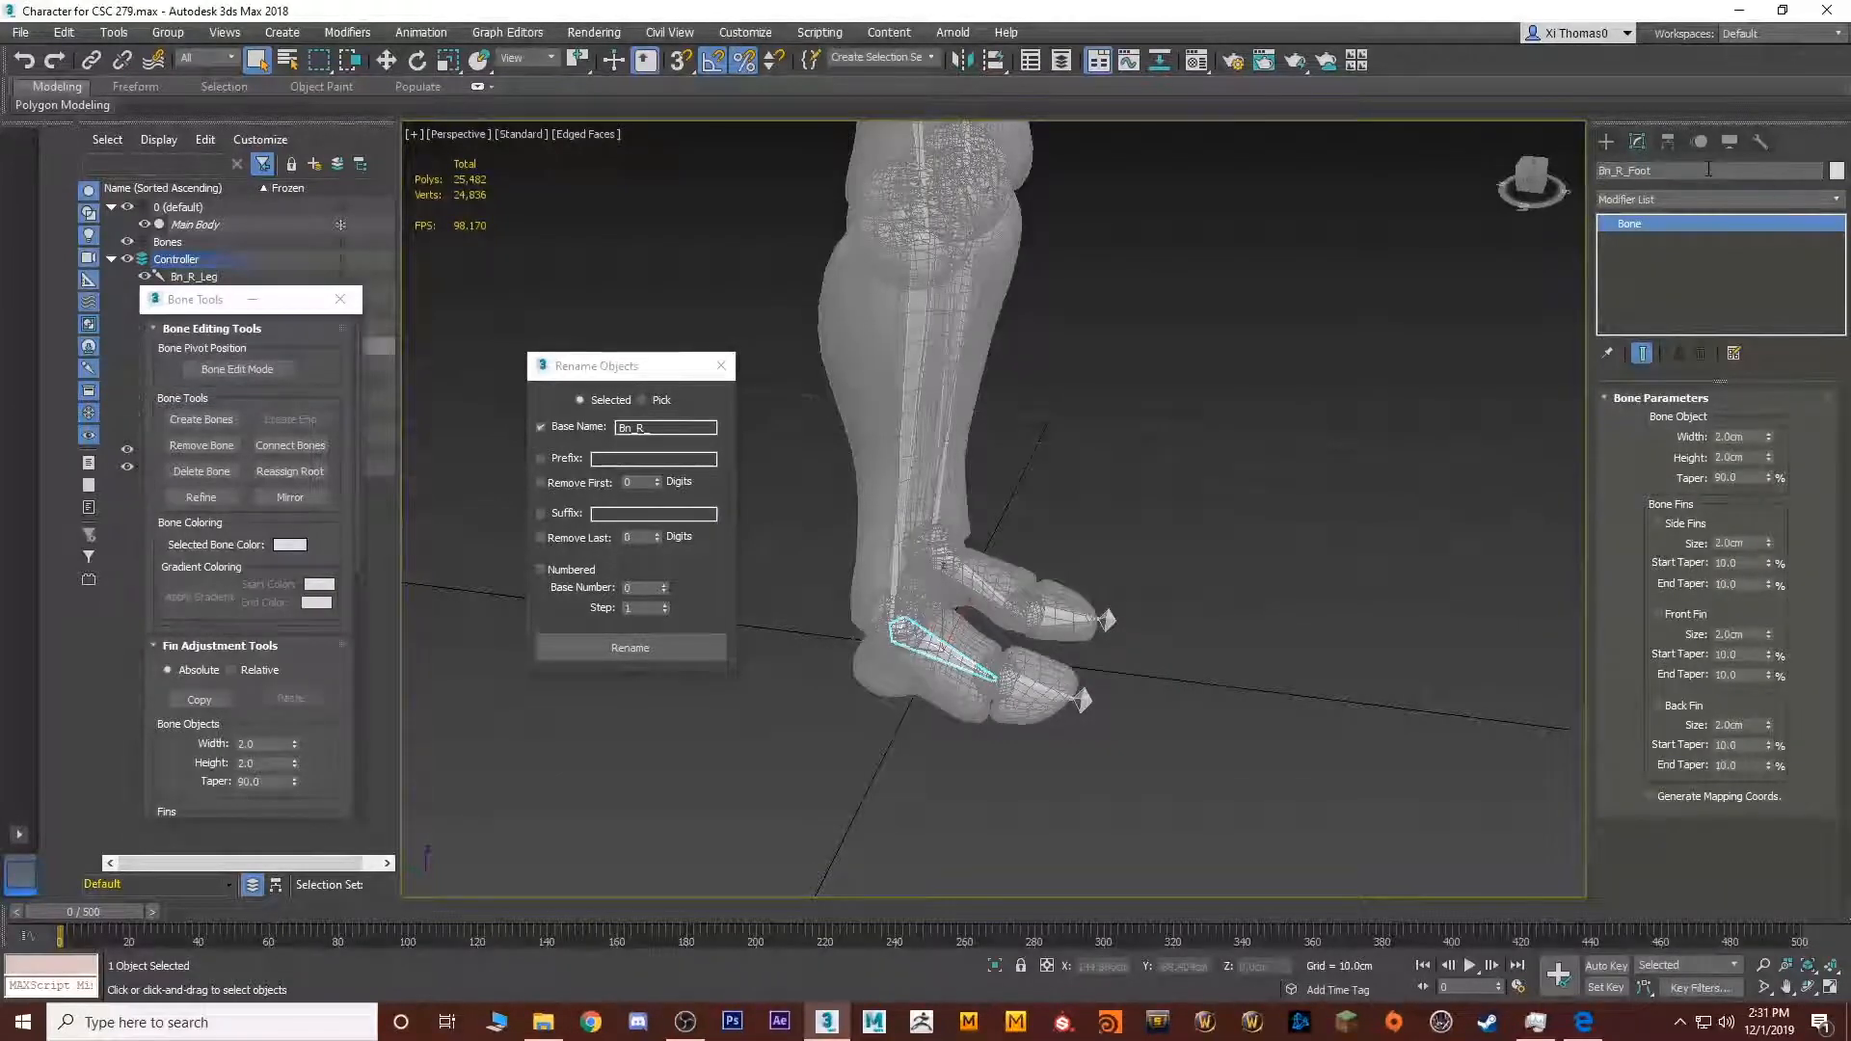
Rename the right toe bone as Bn_R_Toe and the small end bone at its tip as Bn_R_Leg_End
{"action": "left_click", "coordinate": [1036, 687]}
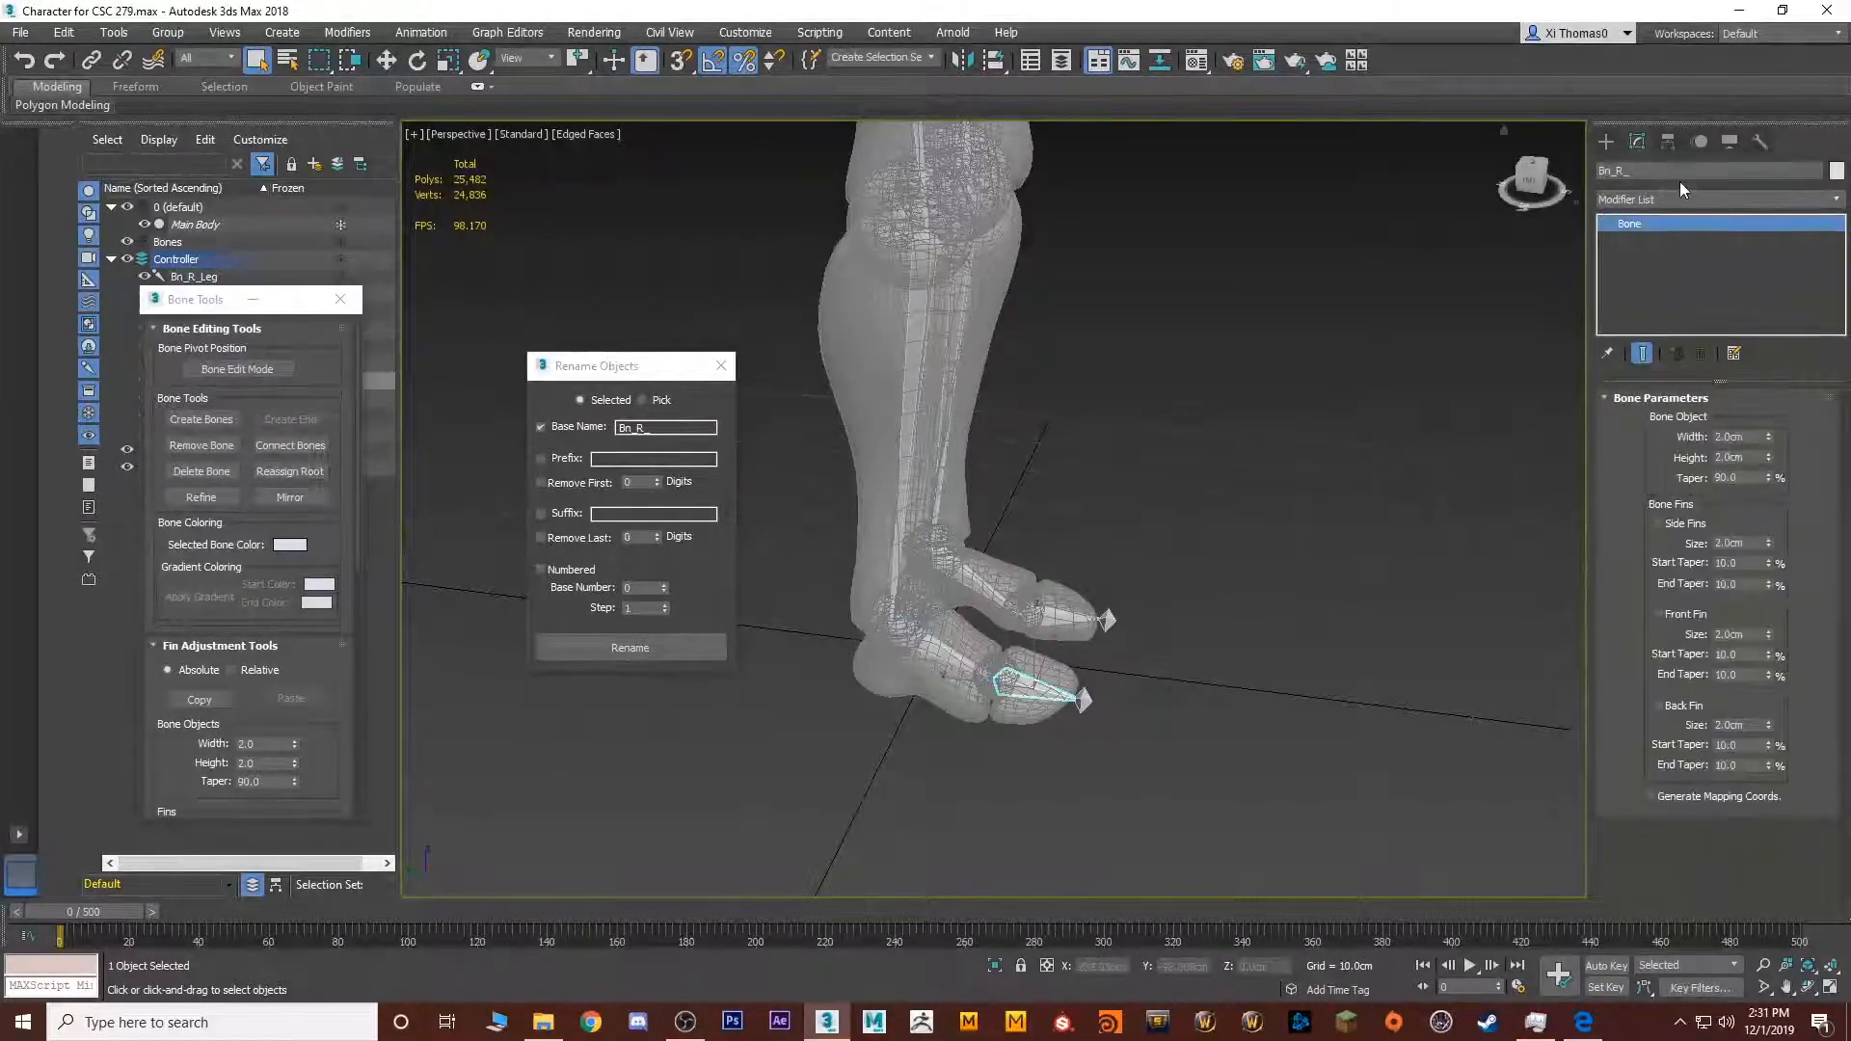
{"action": "left_click", "coordinate": [1662, 170]}
{"action": "type", "text": "Toe"}
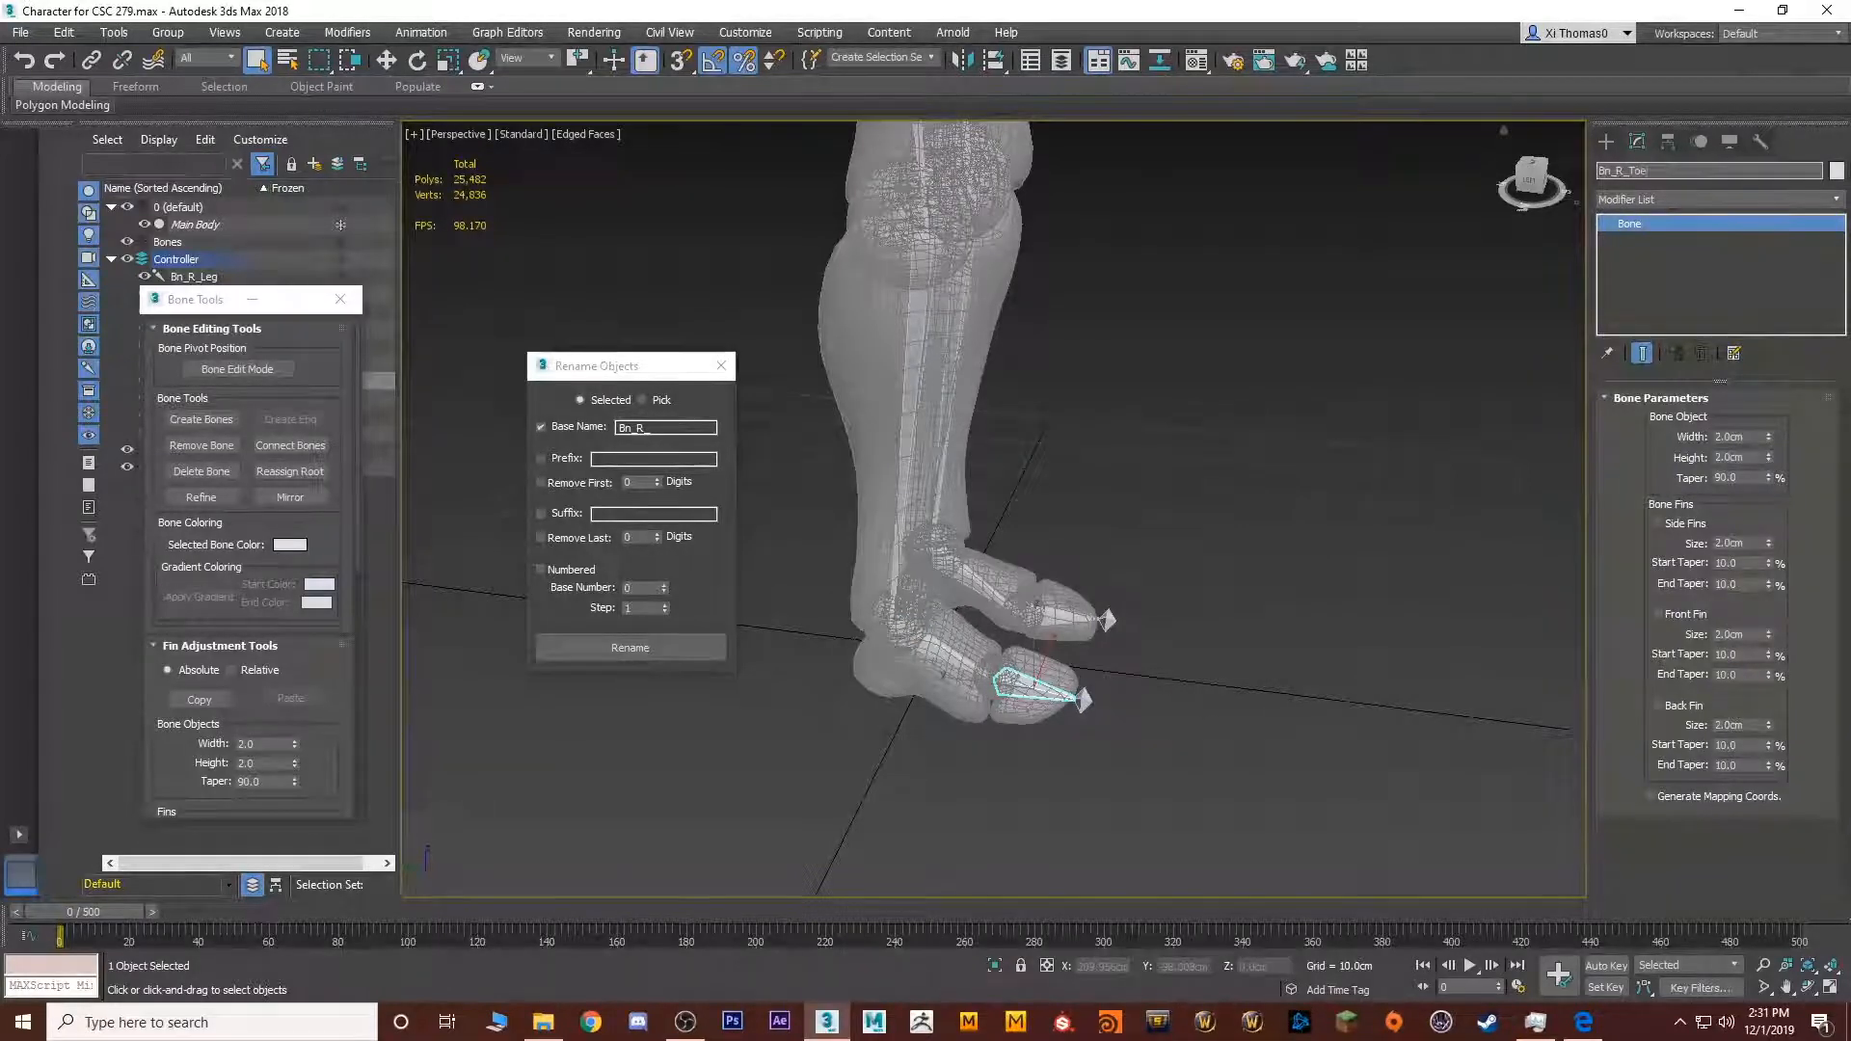
{"action": "key", "text": "Return"}
{"action": "left_click", "coordinate": [1087, 699]}
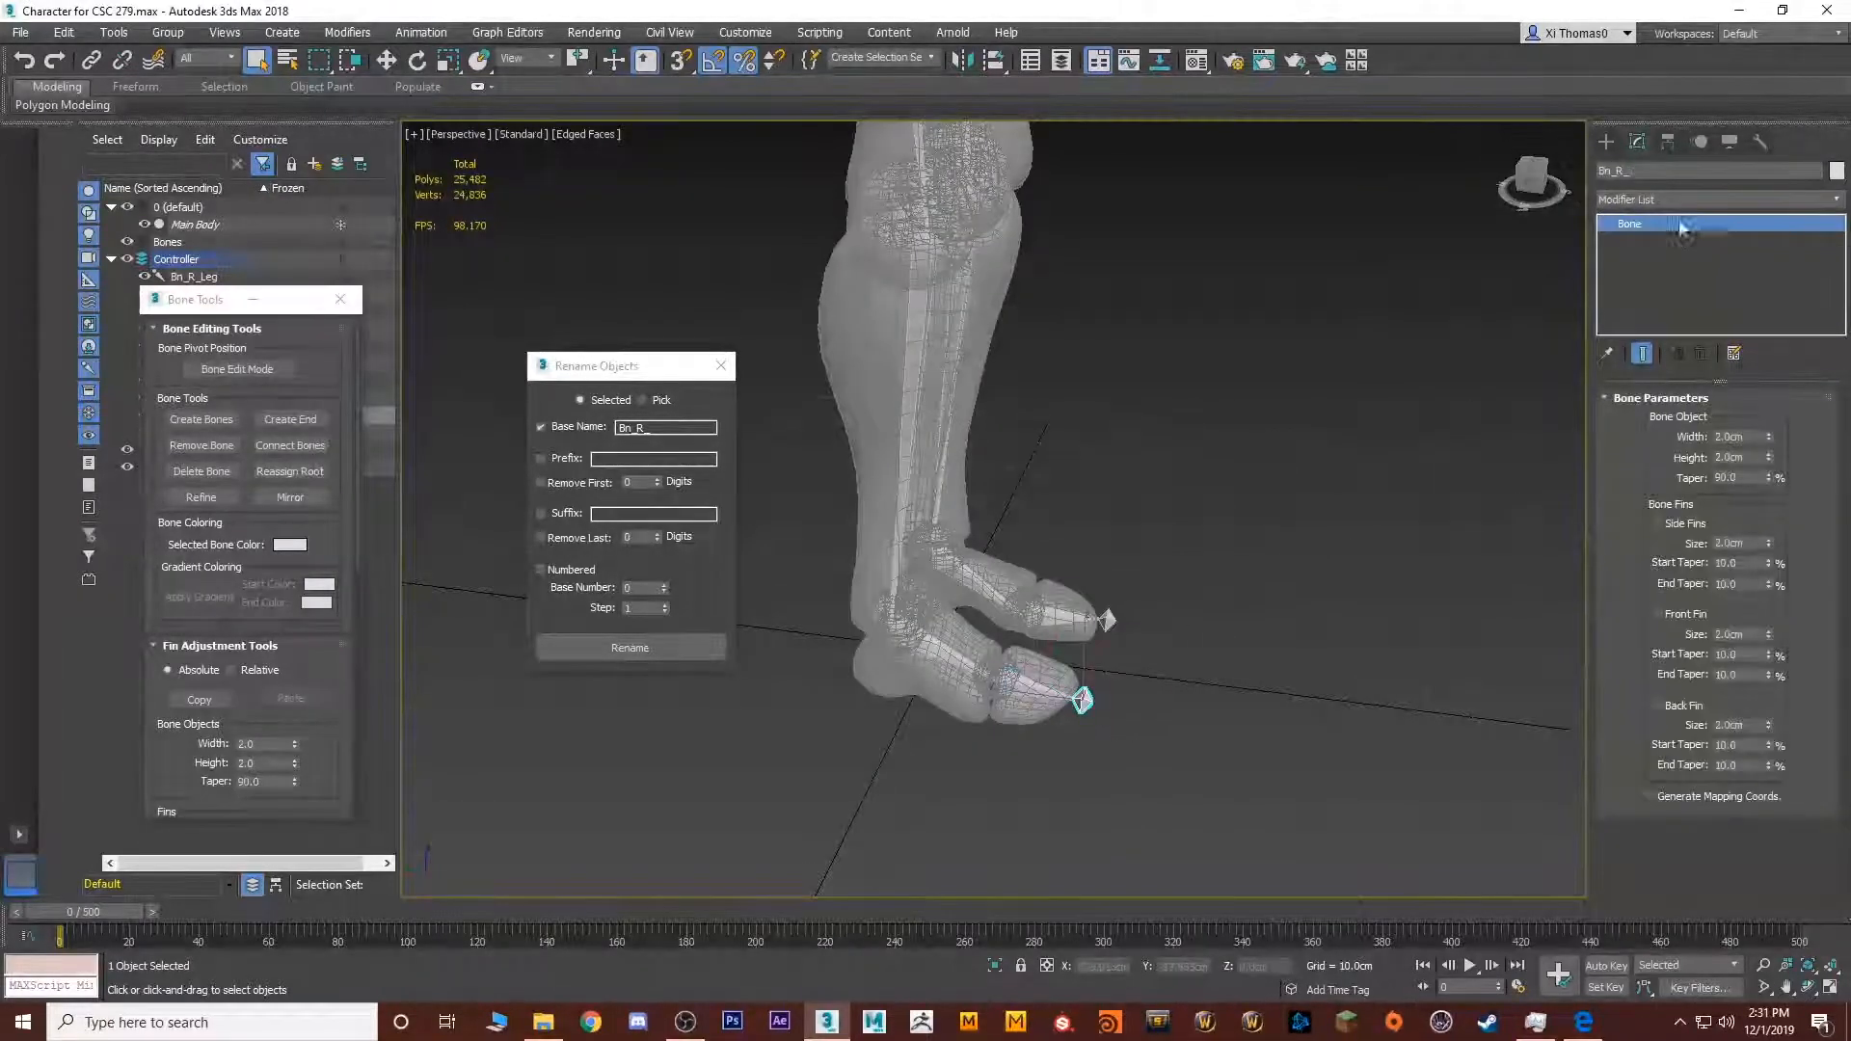
{"action": "left_click", "coordinate": [1680, 172]}
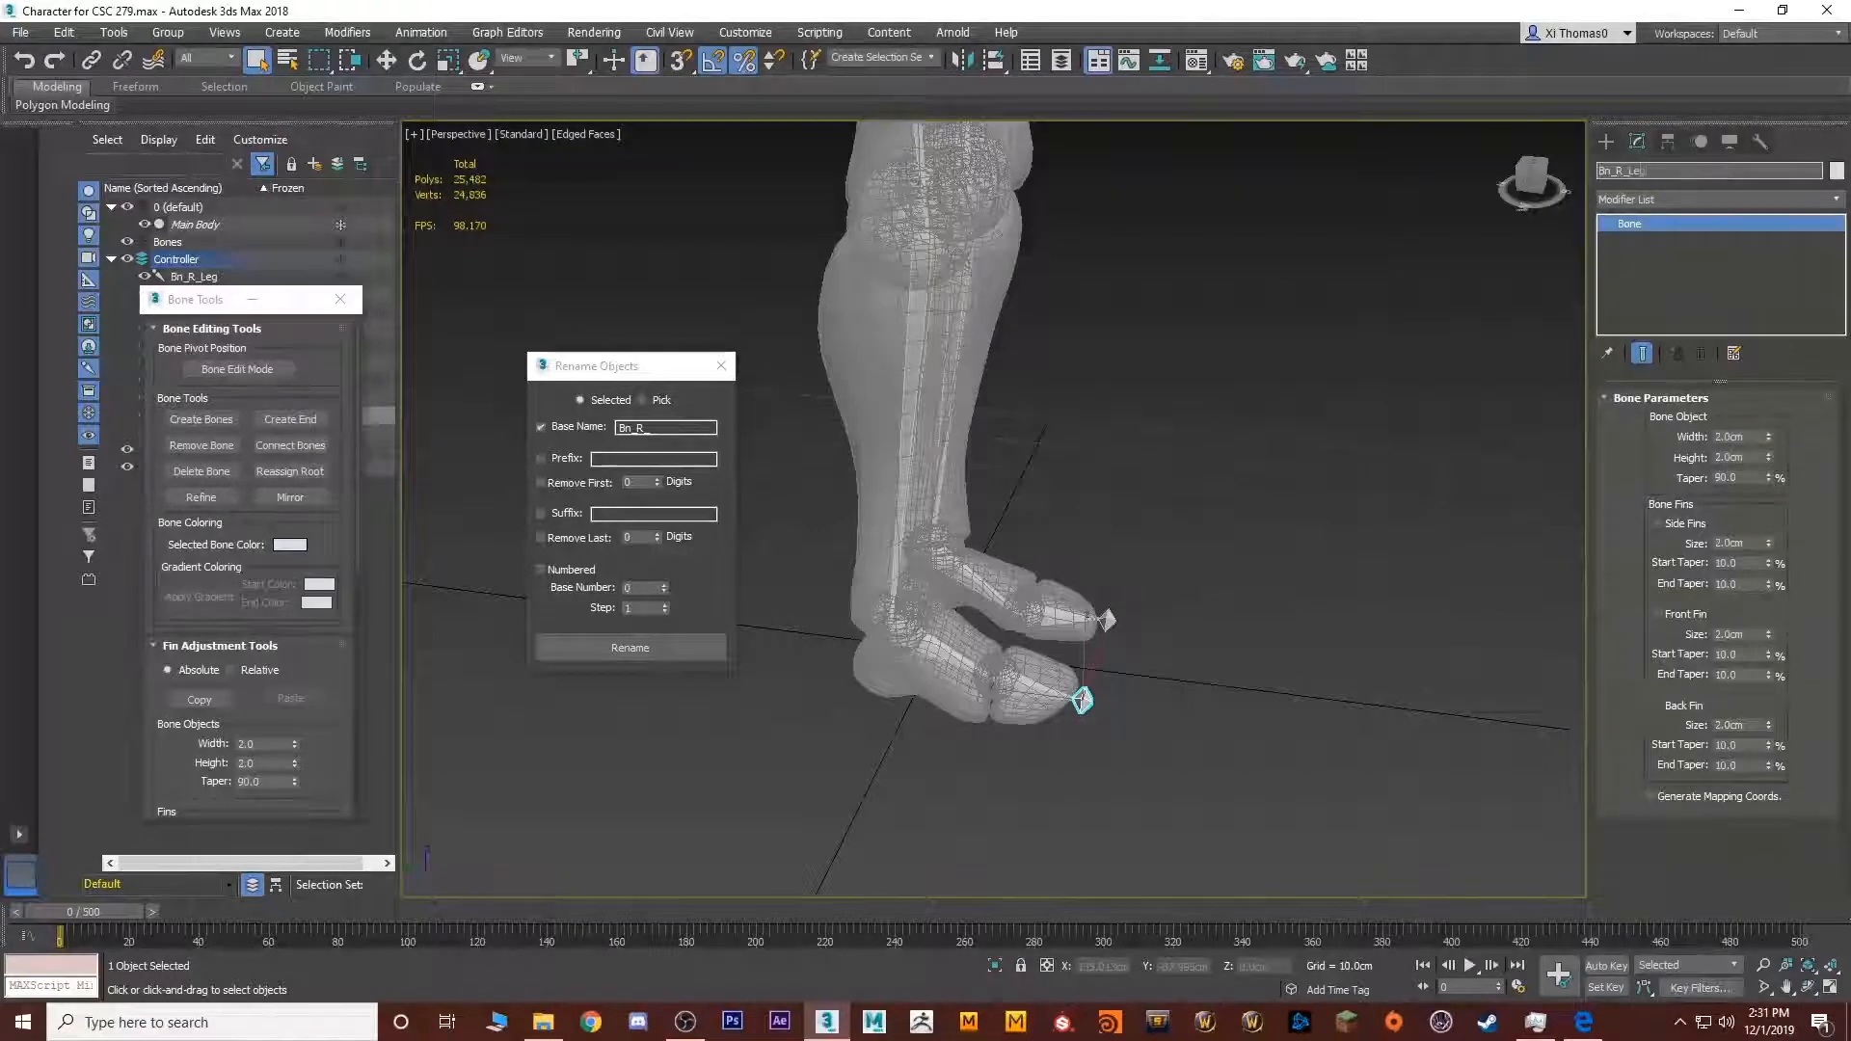
{"action": "type", "text": "Leg_End"}
{"action": "key", "text": "Return"}
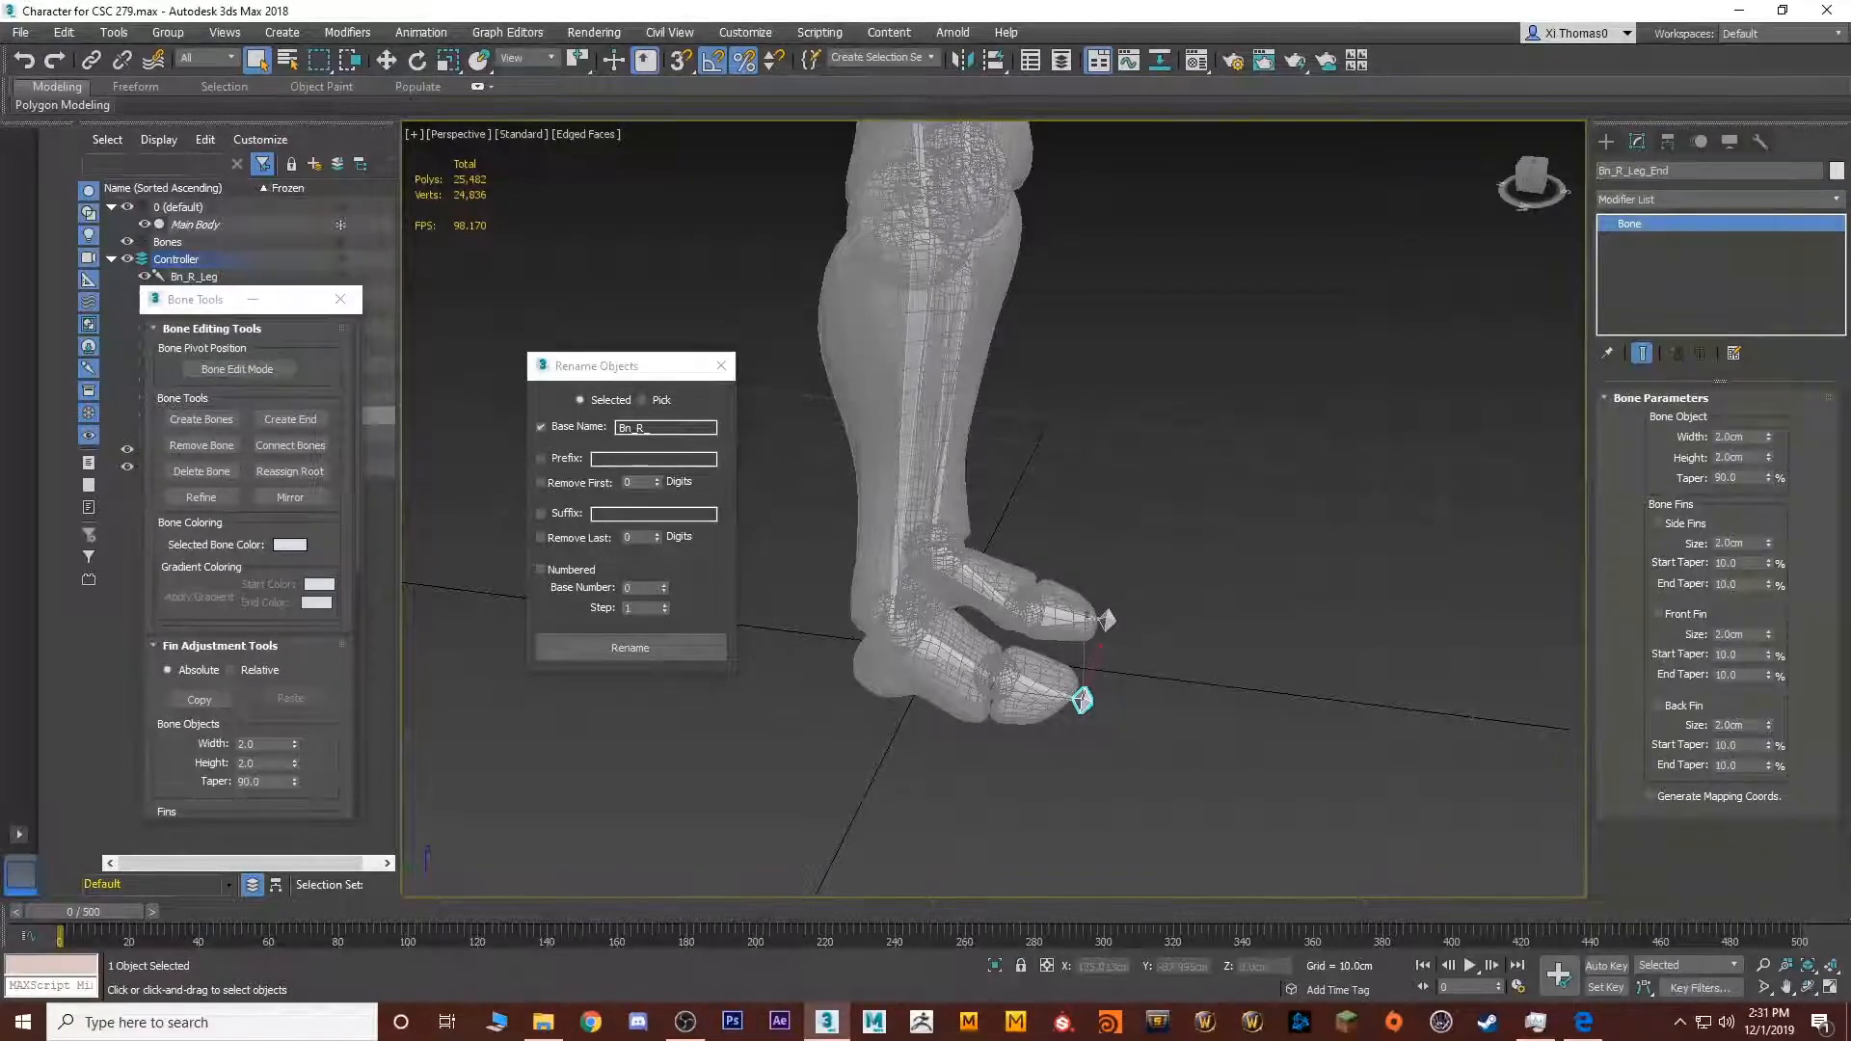
Select the full mirrored left leg chain and rename all its bones with the base name Bn_L_
{"action": "mouse_move", "coordinate": [1240, 336]}
{"action": "middle_mouse_down"}
{"action": "mouse_move", "coordinate": [1007, 511]}
{"action": "mouse_move", "coordinate": [1159, 385]}
{"action": "mouse_move", "coordinate": [1174, 321]}
{"action": "mouse_move", "coordinate": [1217, 318]}
{"action": "middle_mouse_up"}
{"action": "left_click", "coordinate": [1192, 338]}
{"action": "left_click", "coordinate": [1697, 172]}
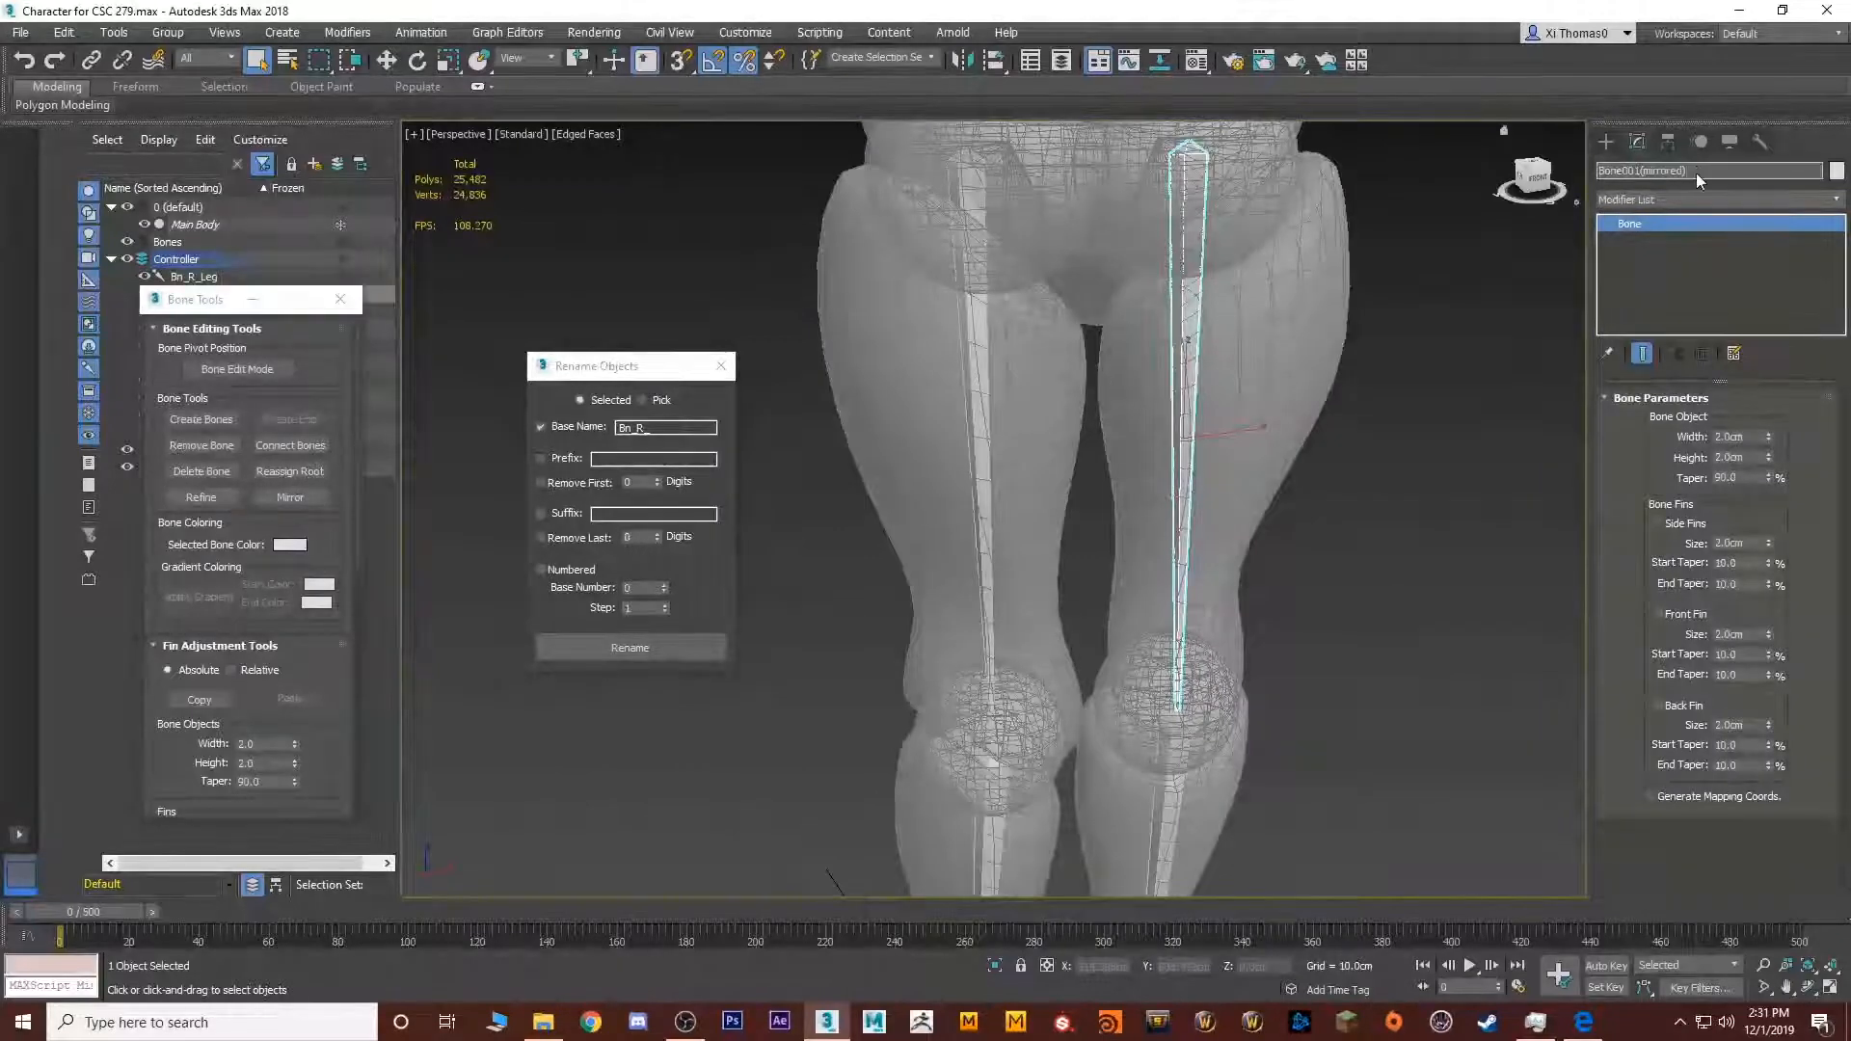
{"action": "double_click", "coordinate": [1182, 289]}
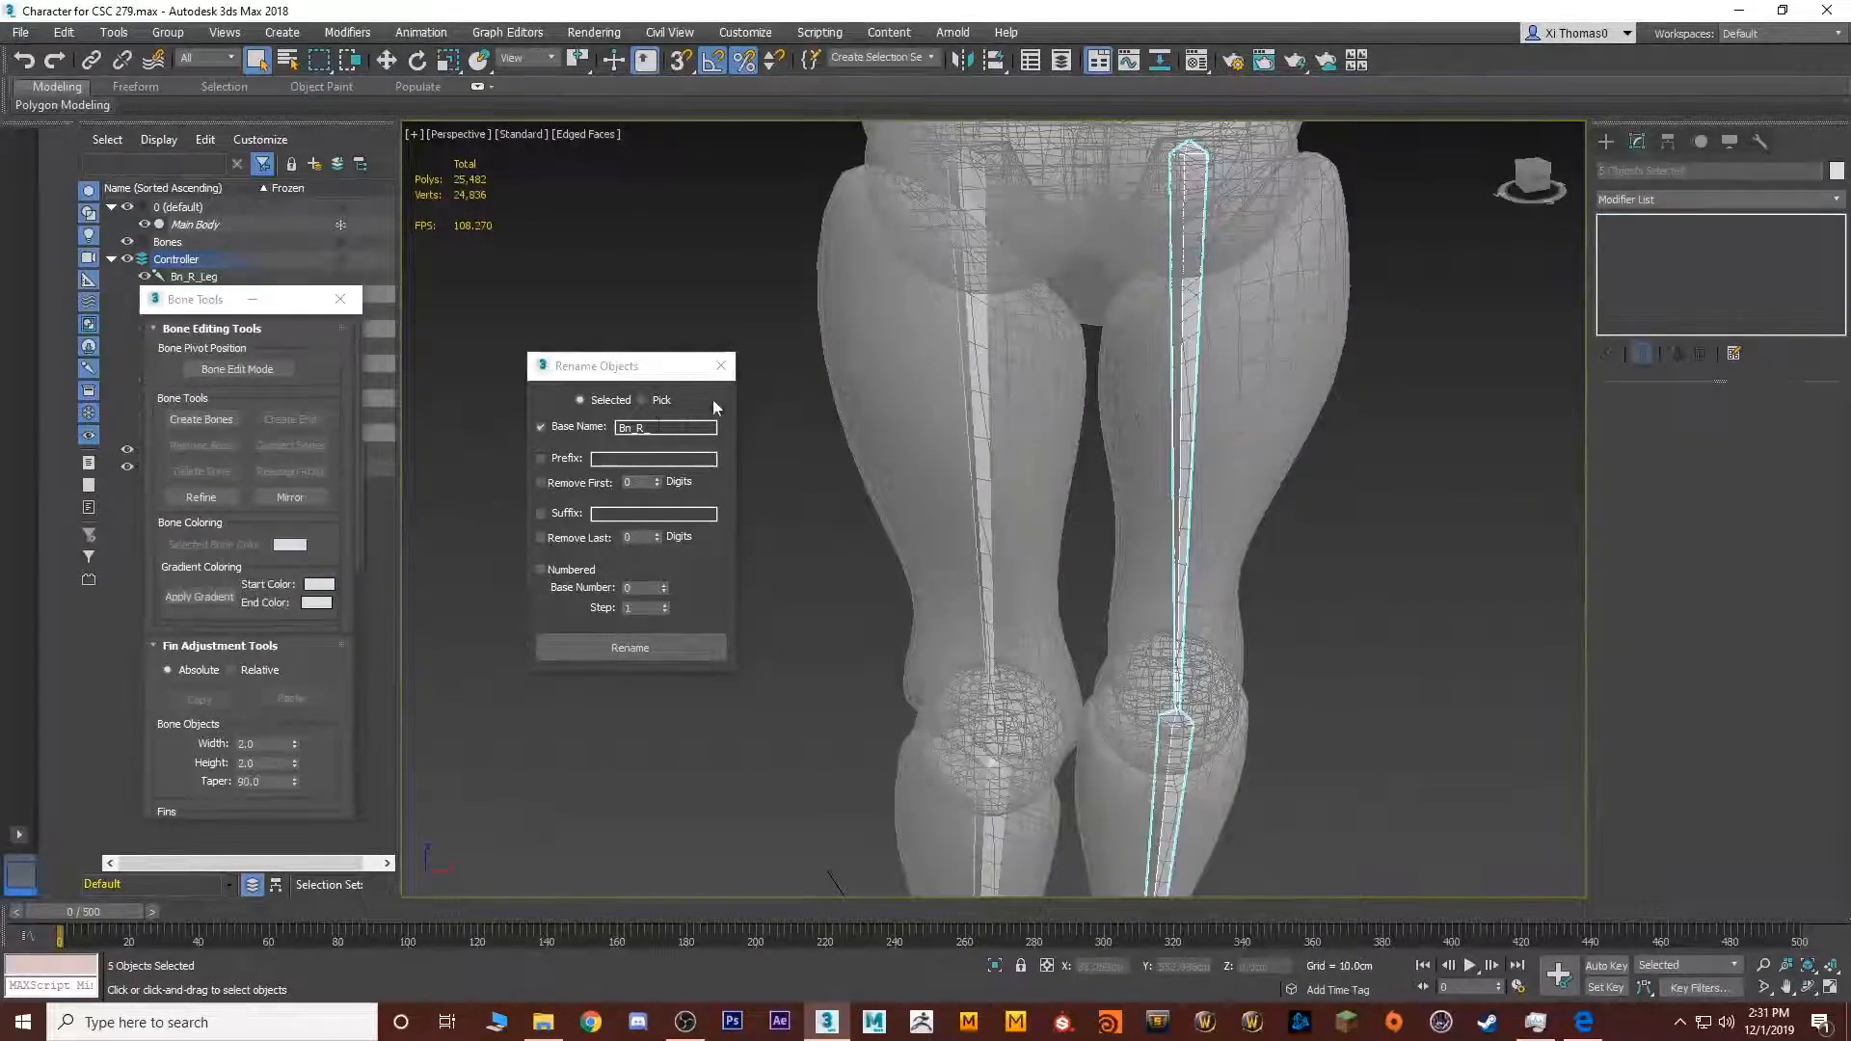
{"action": "left_click", "coordinate": [659, 427]}
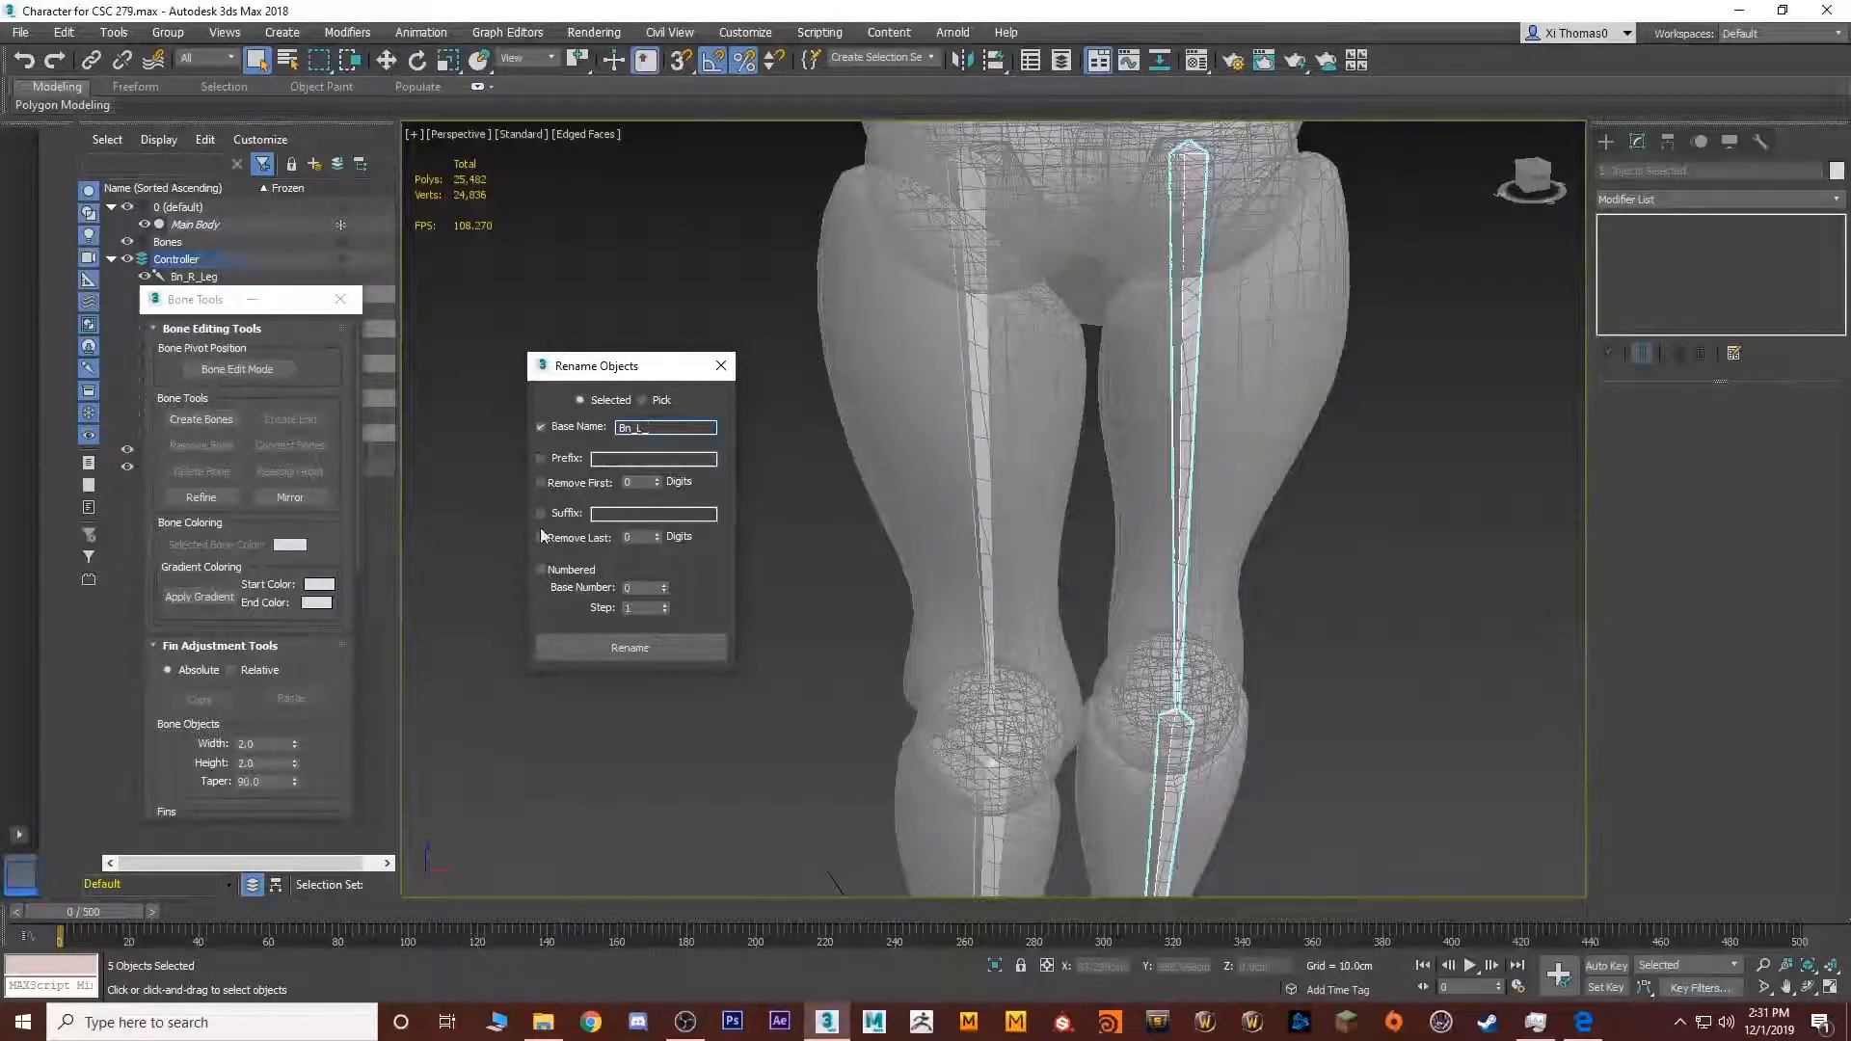
{"action": "left_click", "coordinate": [603, 649]}
Rename the left thigh bone as Bn_L_Leg and the left shin bone as Bn_L_Knee
{"action": "left_click", "coordinate": [1354, 450]}
{"action": "left_click", "coordinate": [1187, 386]}
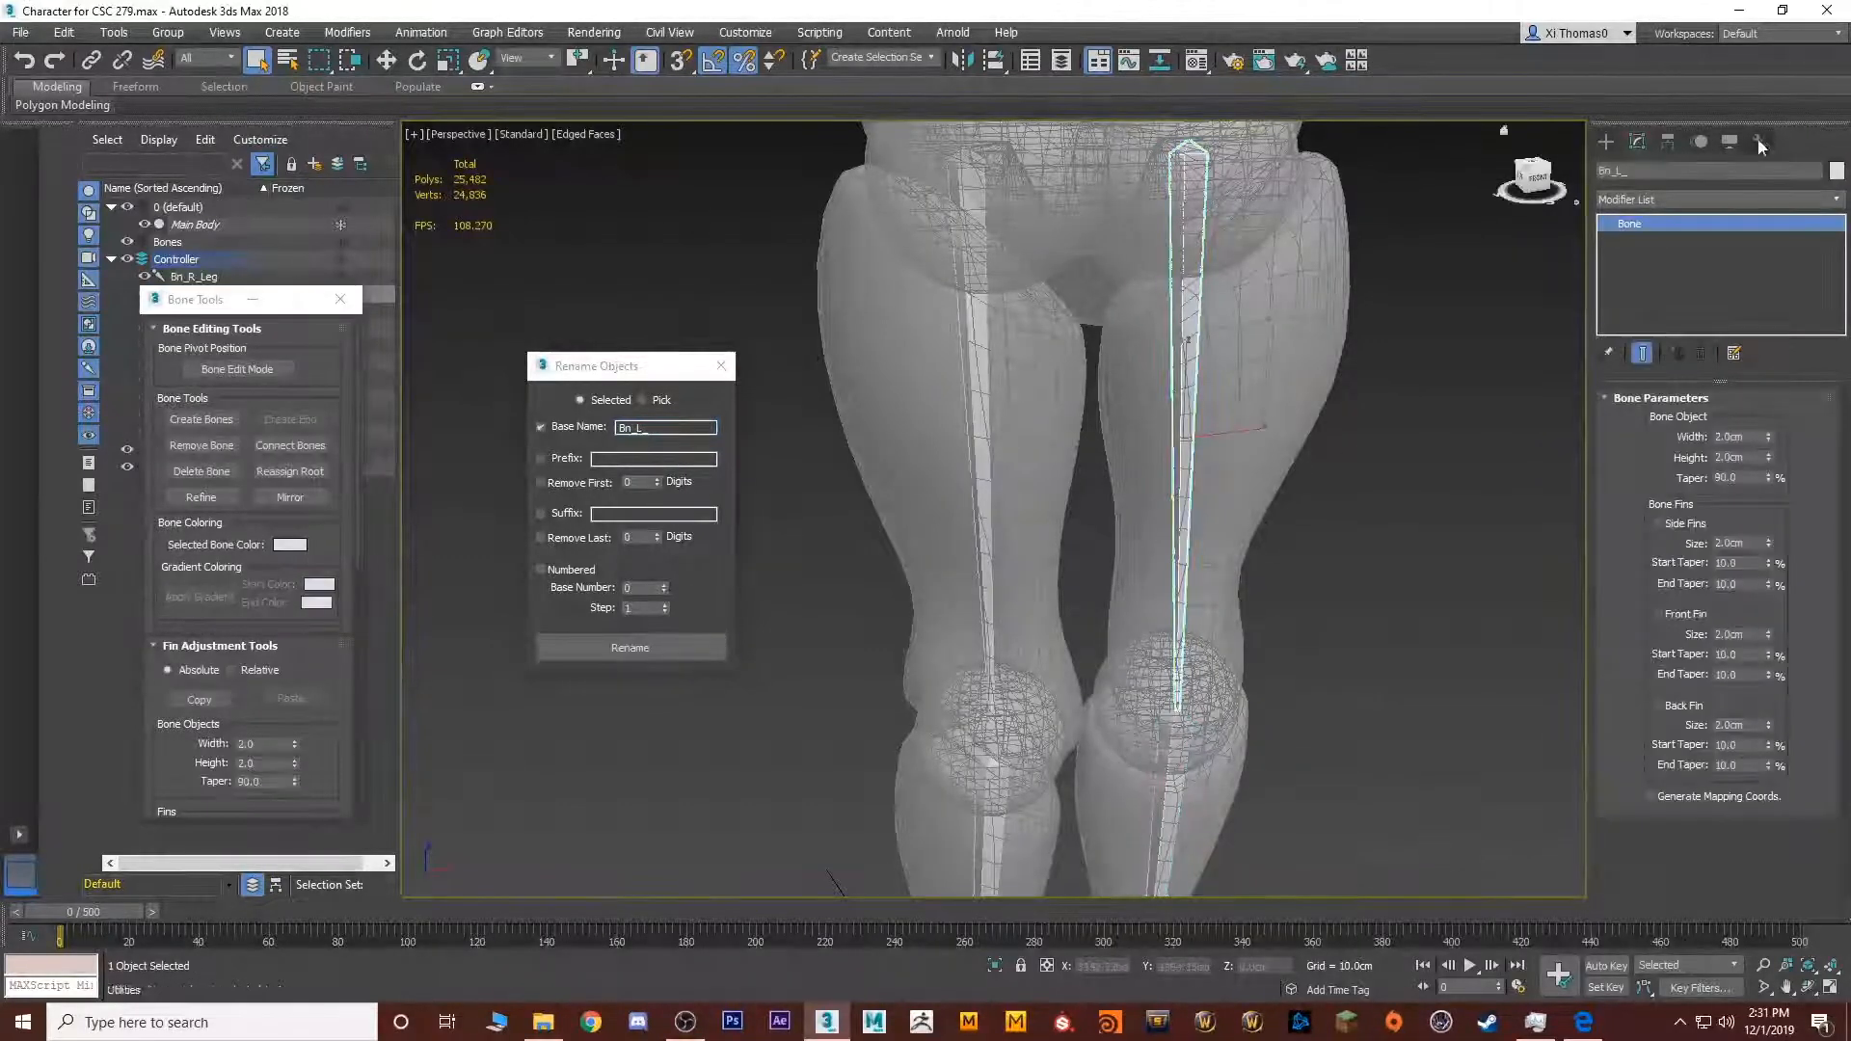
{"action": "left_click", "coordinate": [1659, 169]}
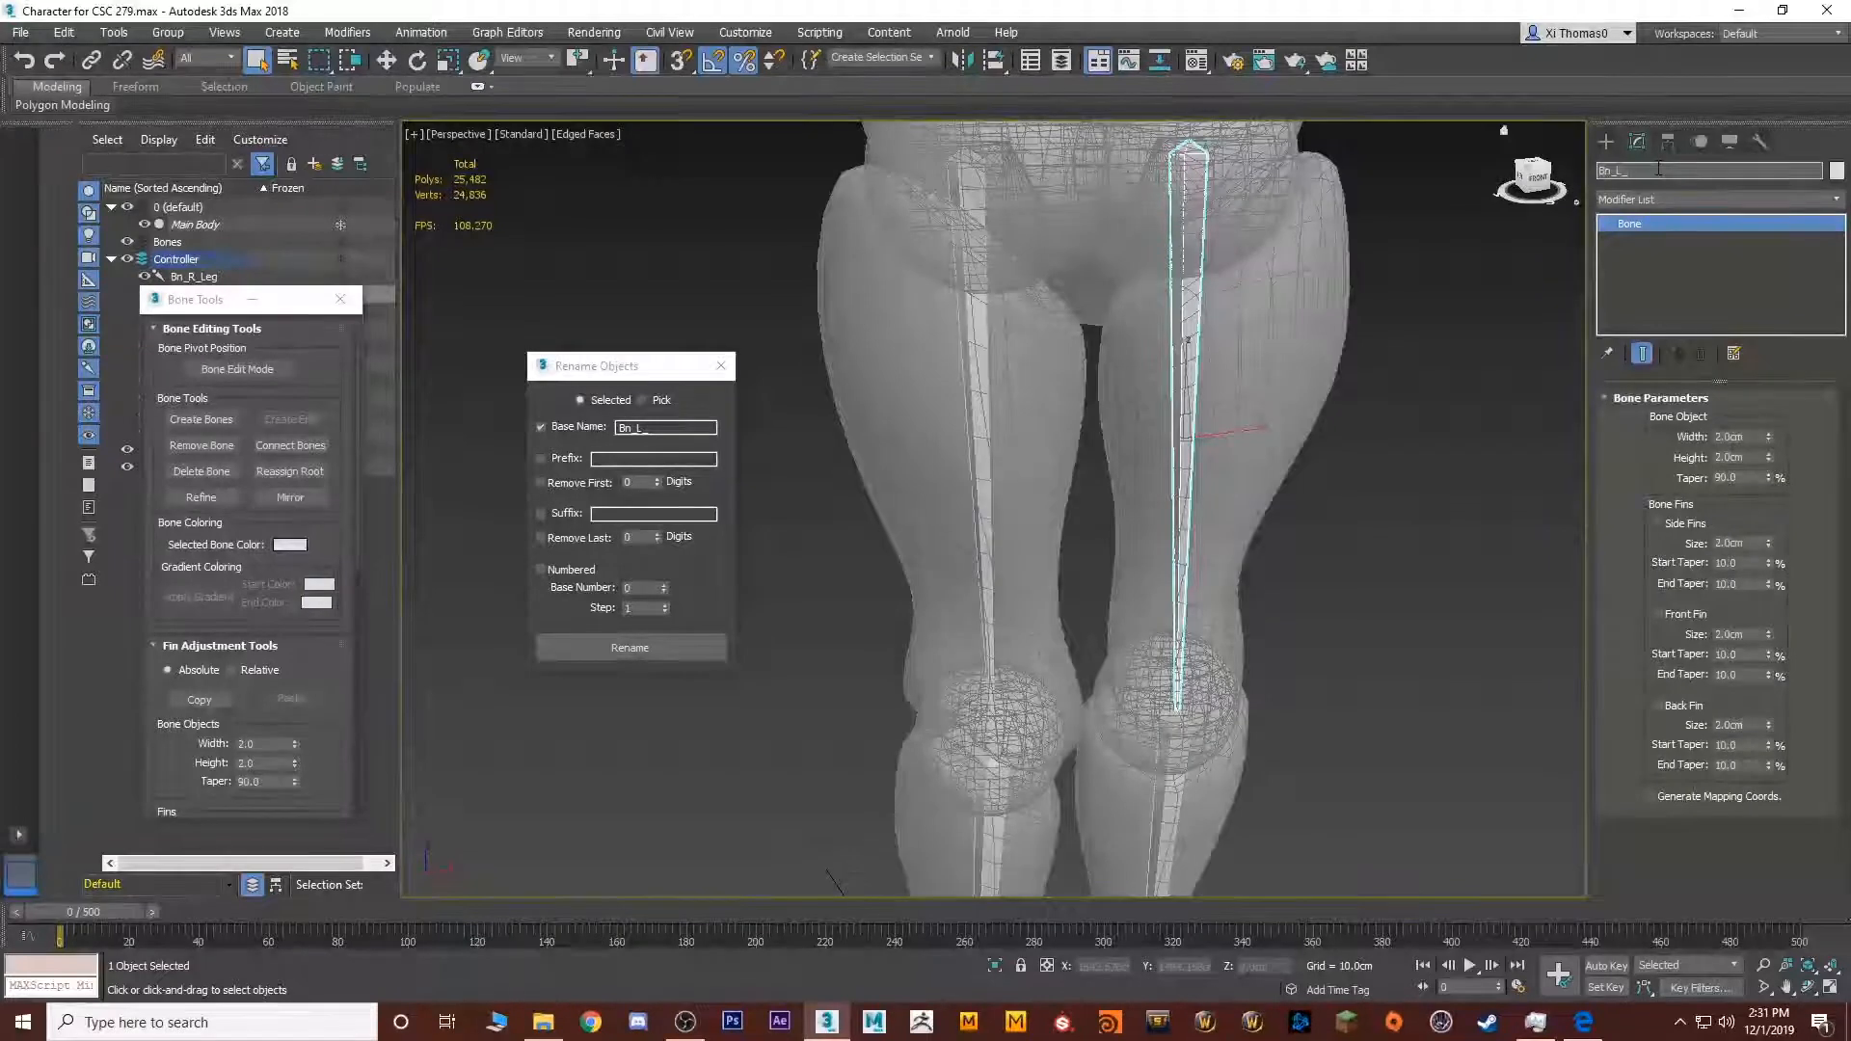
{"action": "type", "text": "Leg"}
{"action": "key", "text": "Return"}
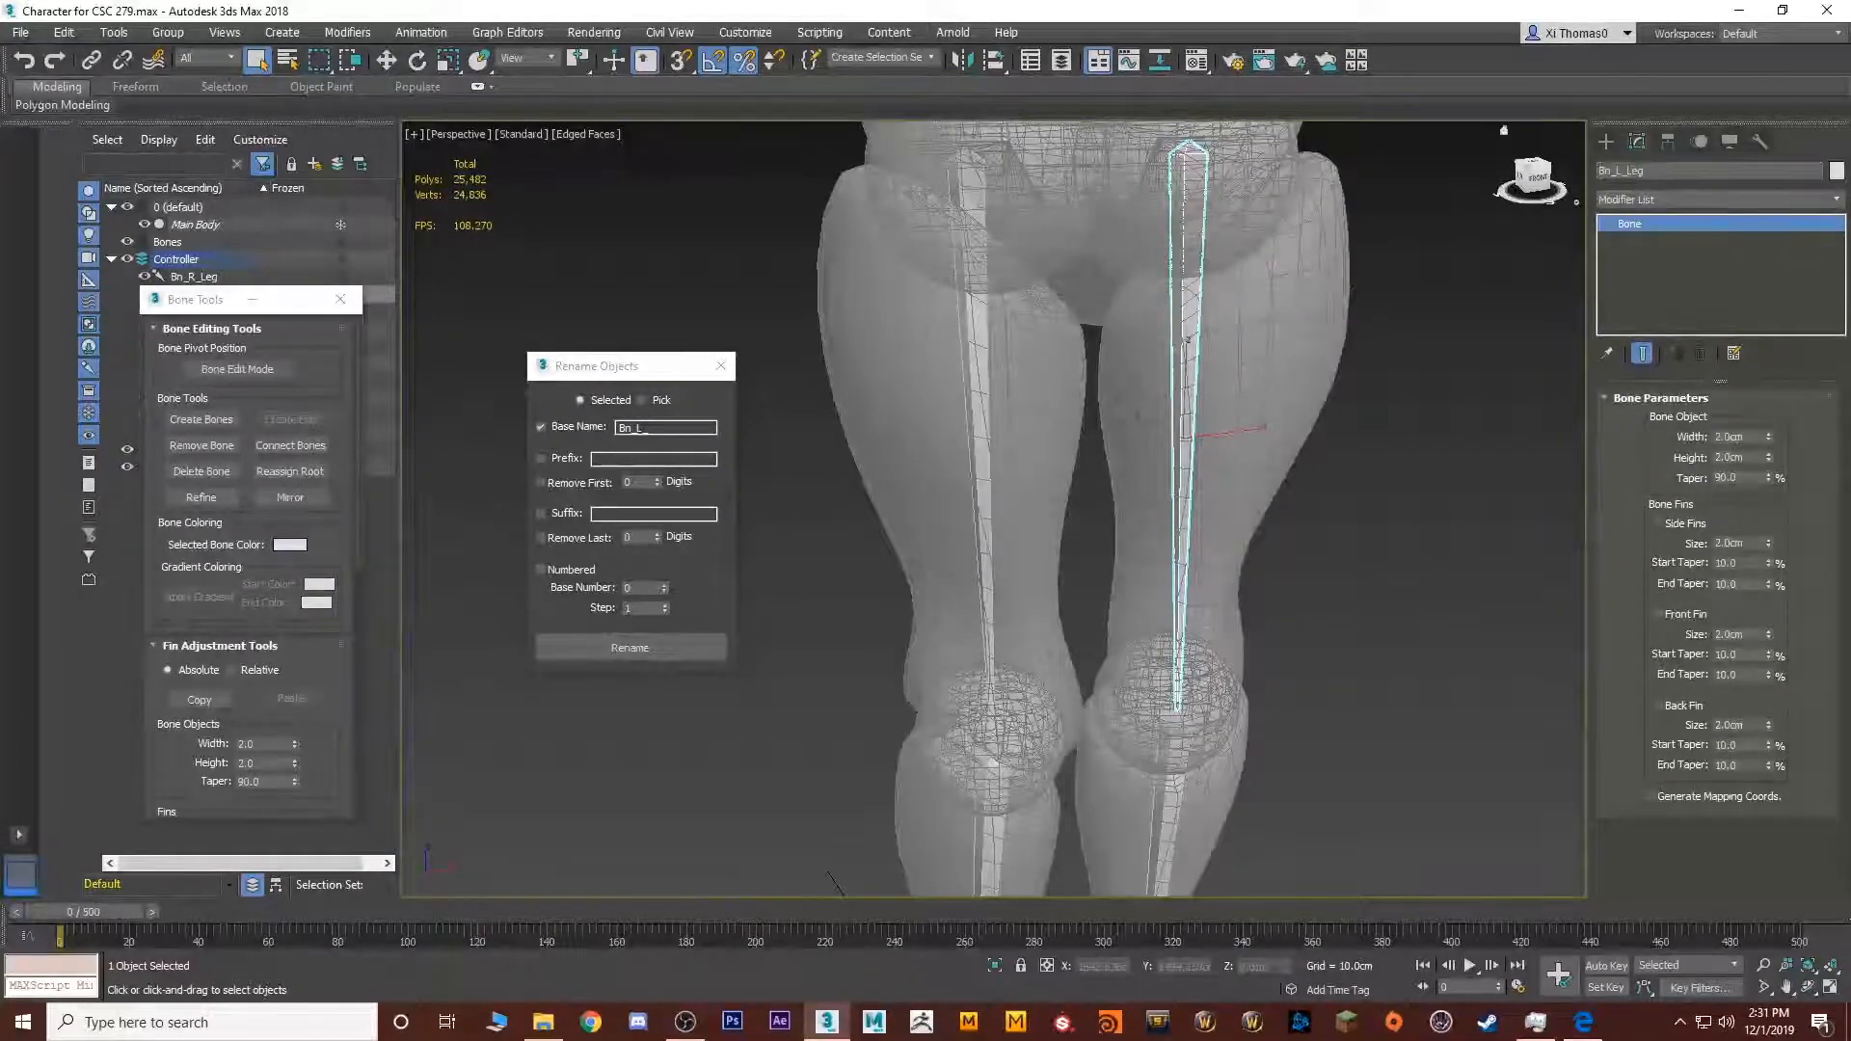
{"action": "left_click", "coordinate": [1169, 806]}
{"action": "left_click", "coordinate": [1662, 174]}
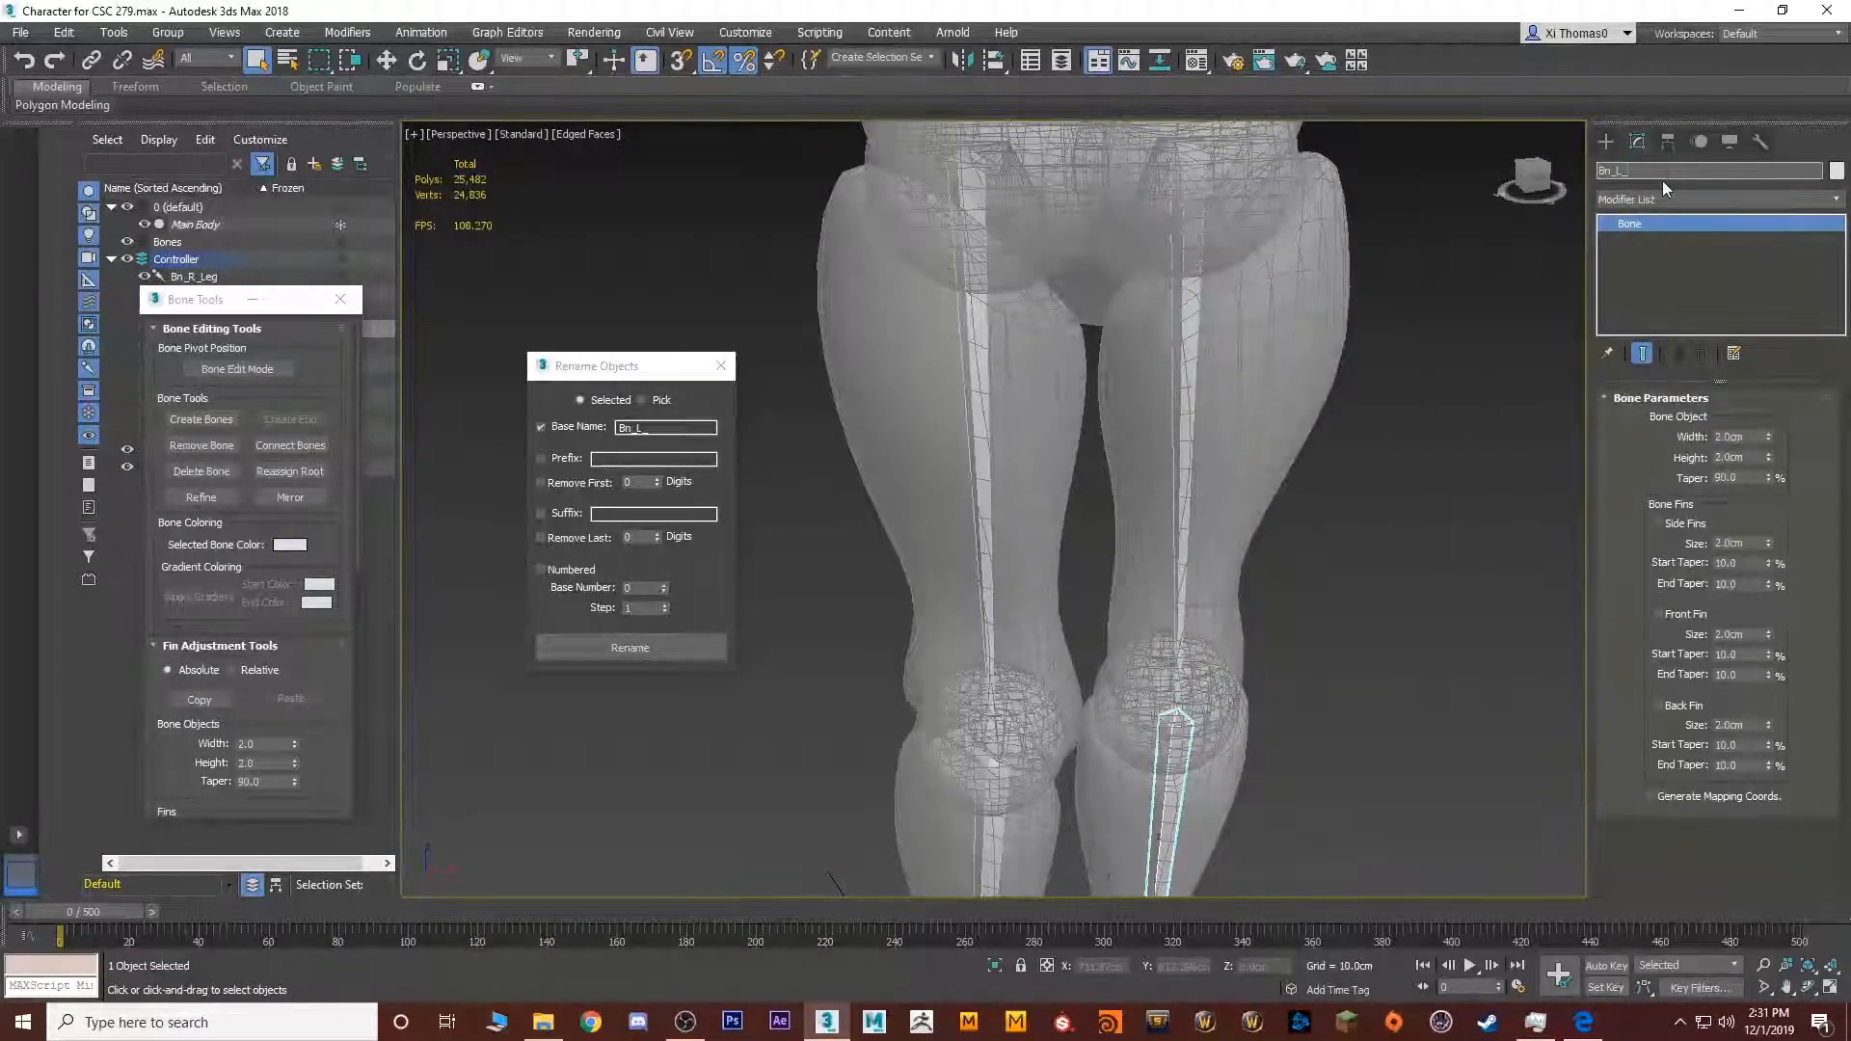
{"action": "type", "text": "Knee"}
{"action": "key", "text": "Return"}
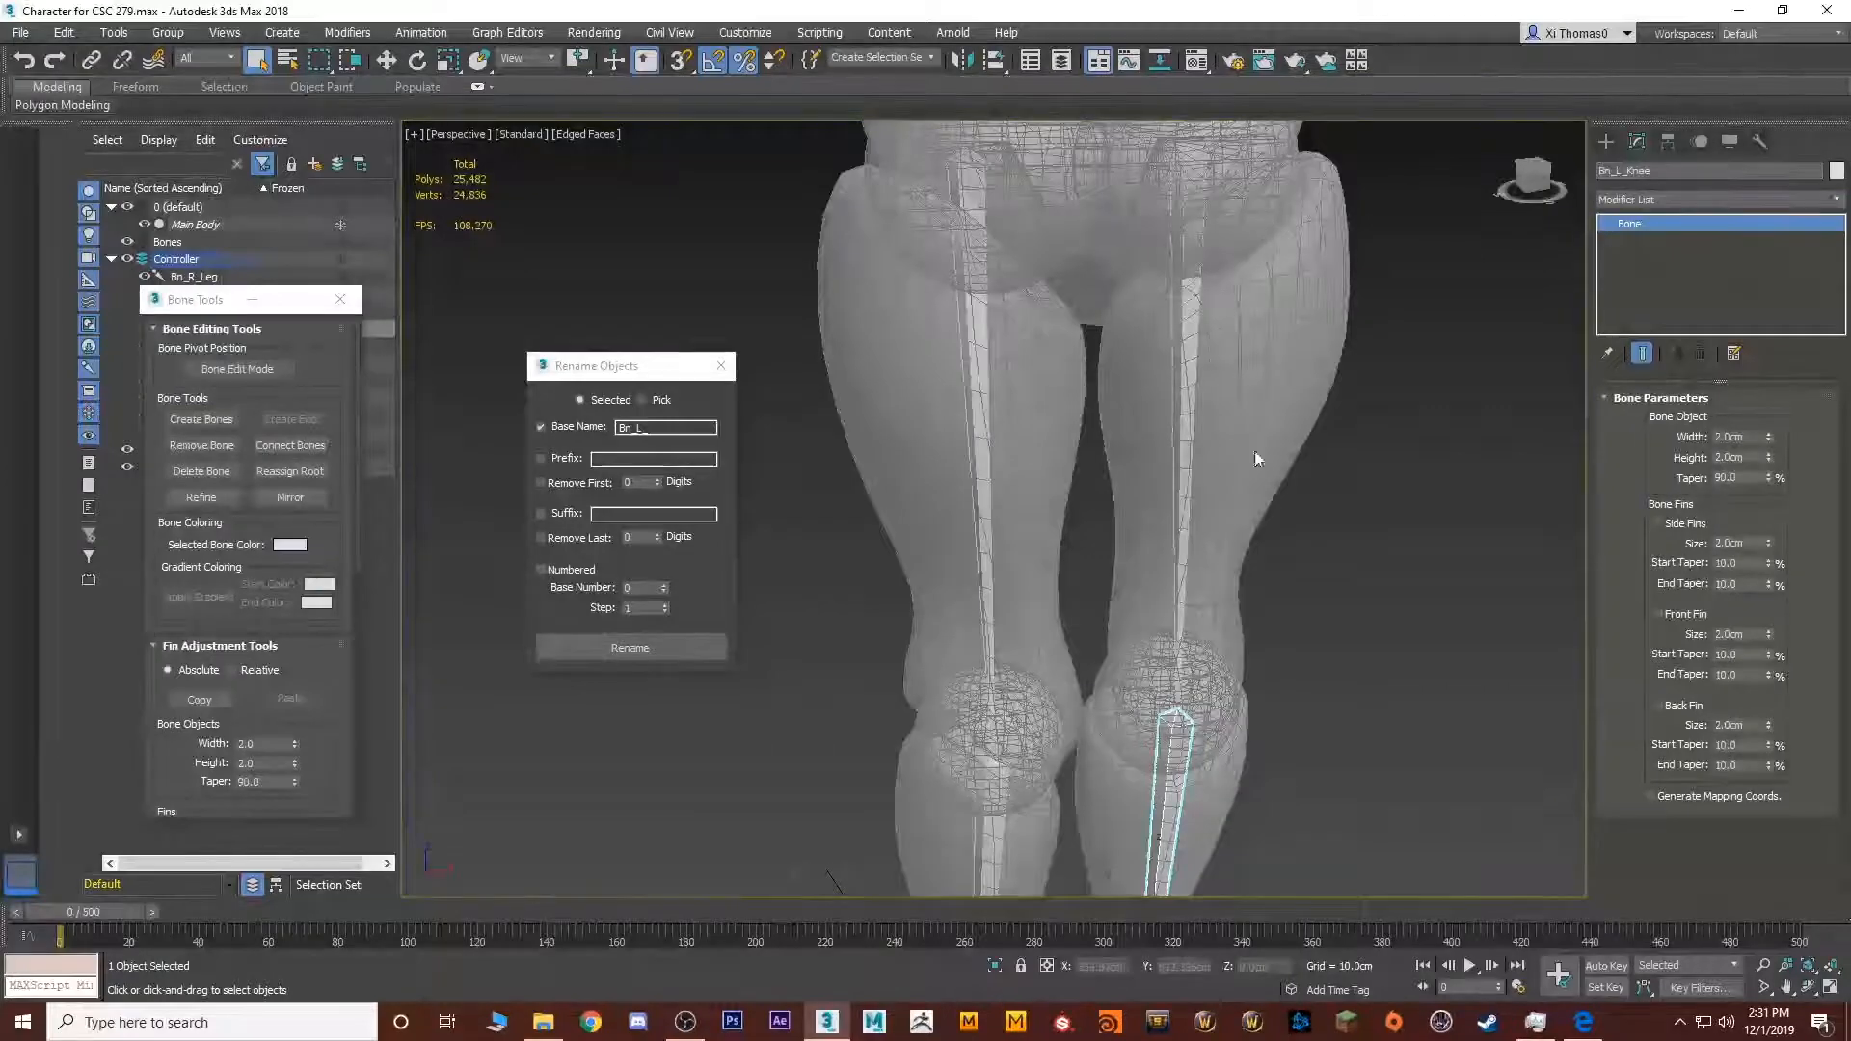
Rename the left foot bone as Bn_L_Foot
{"action": "middle_click_drag", "start_coordinate": [1114, 561], "coordinate": [1112, 364]}
{"action": "scroll", "coordinate": [1129, 502], "scroll_direction": "down", "scroll_amount": 3}
{"action": "middle_click_drag", "start_coordinate": [1157, 670], "coordinate": [1104, 452]}
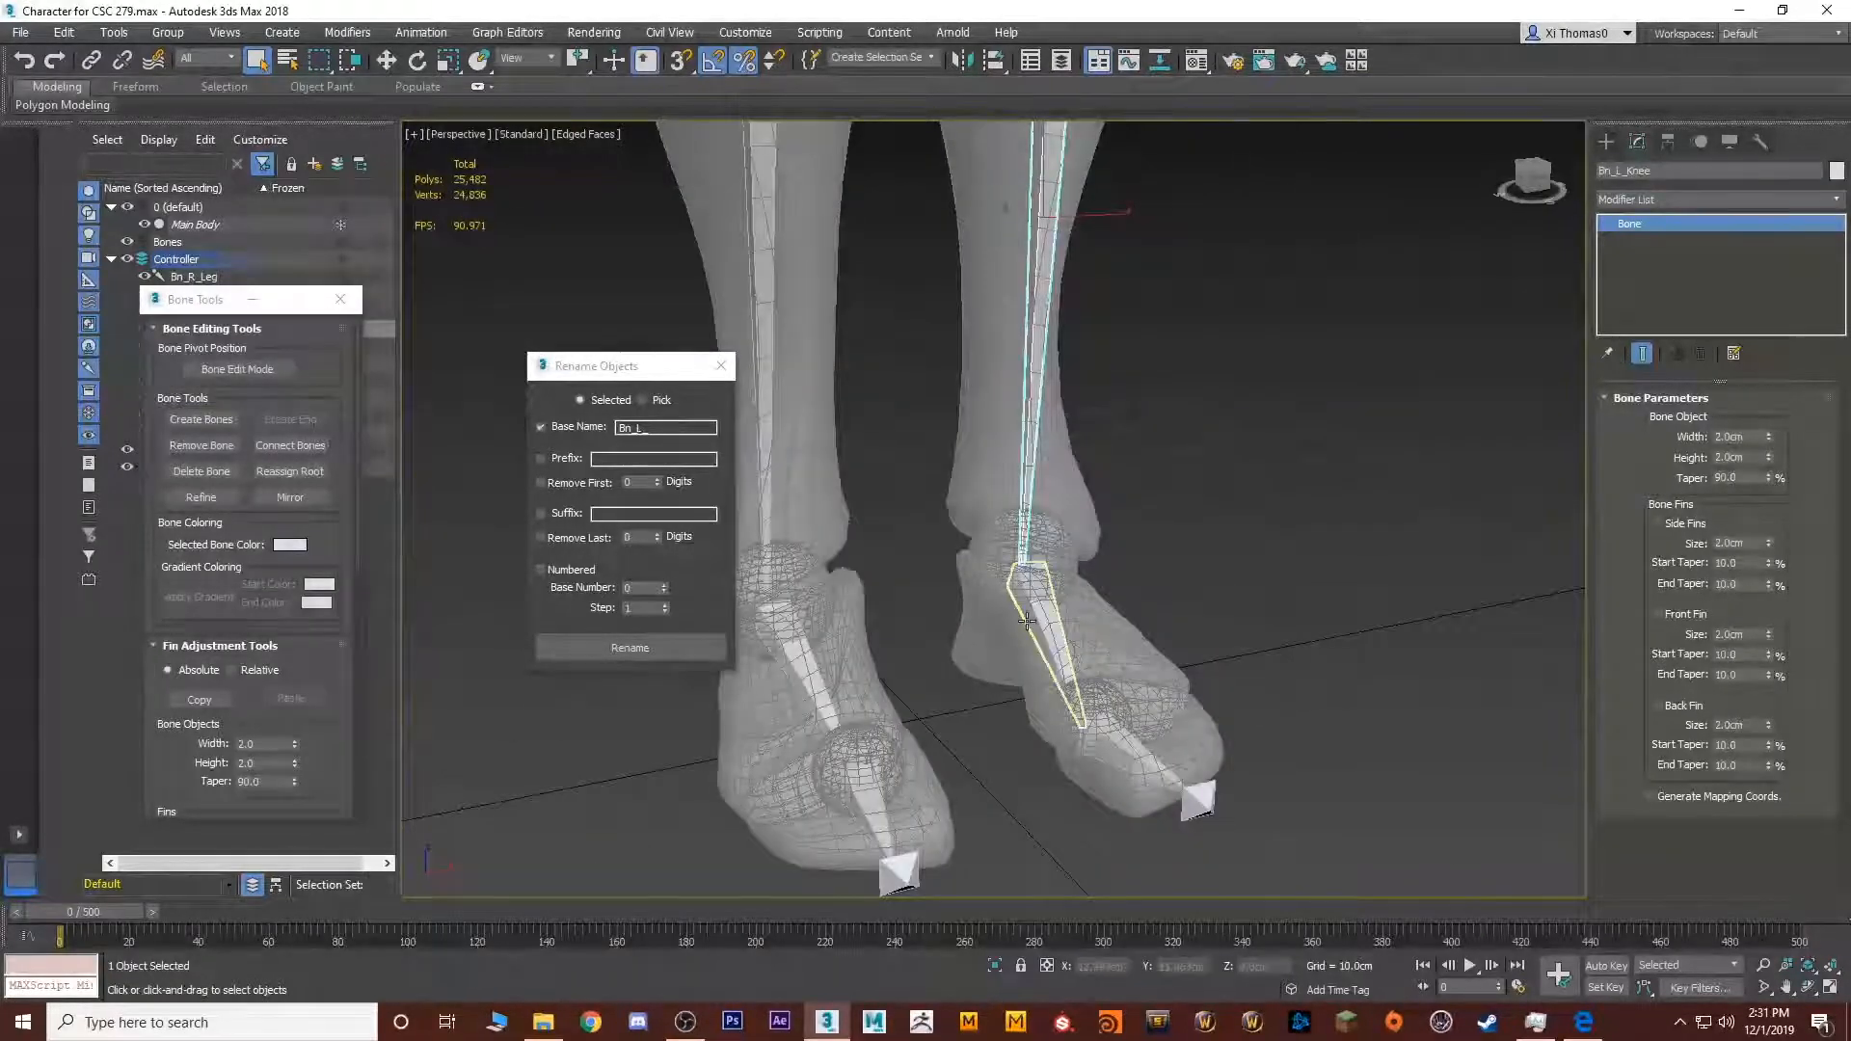
{"action": "left_click", "coordinate": [1027, 622]}
{"action": "left_click", "coordinate": [1677, 171]}
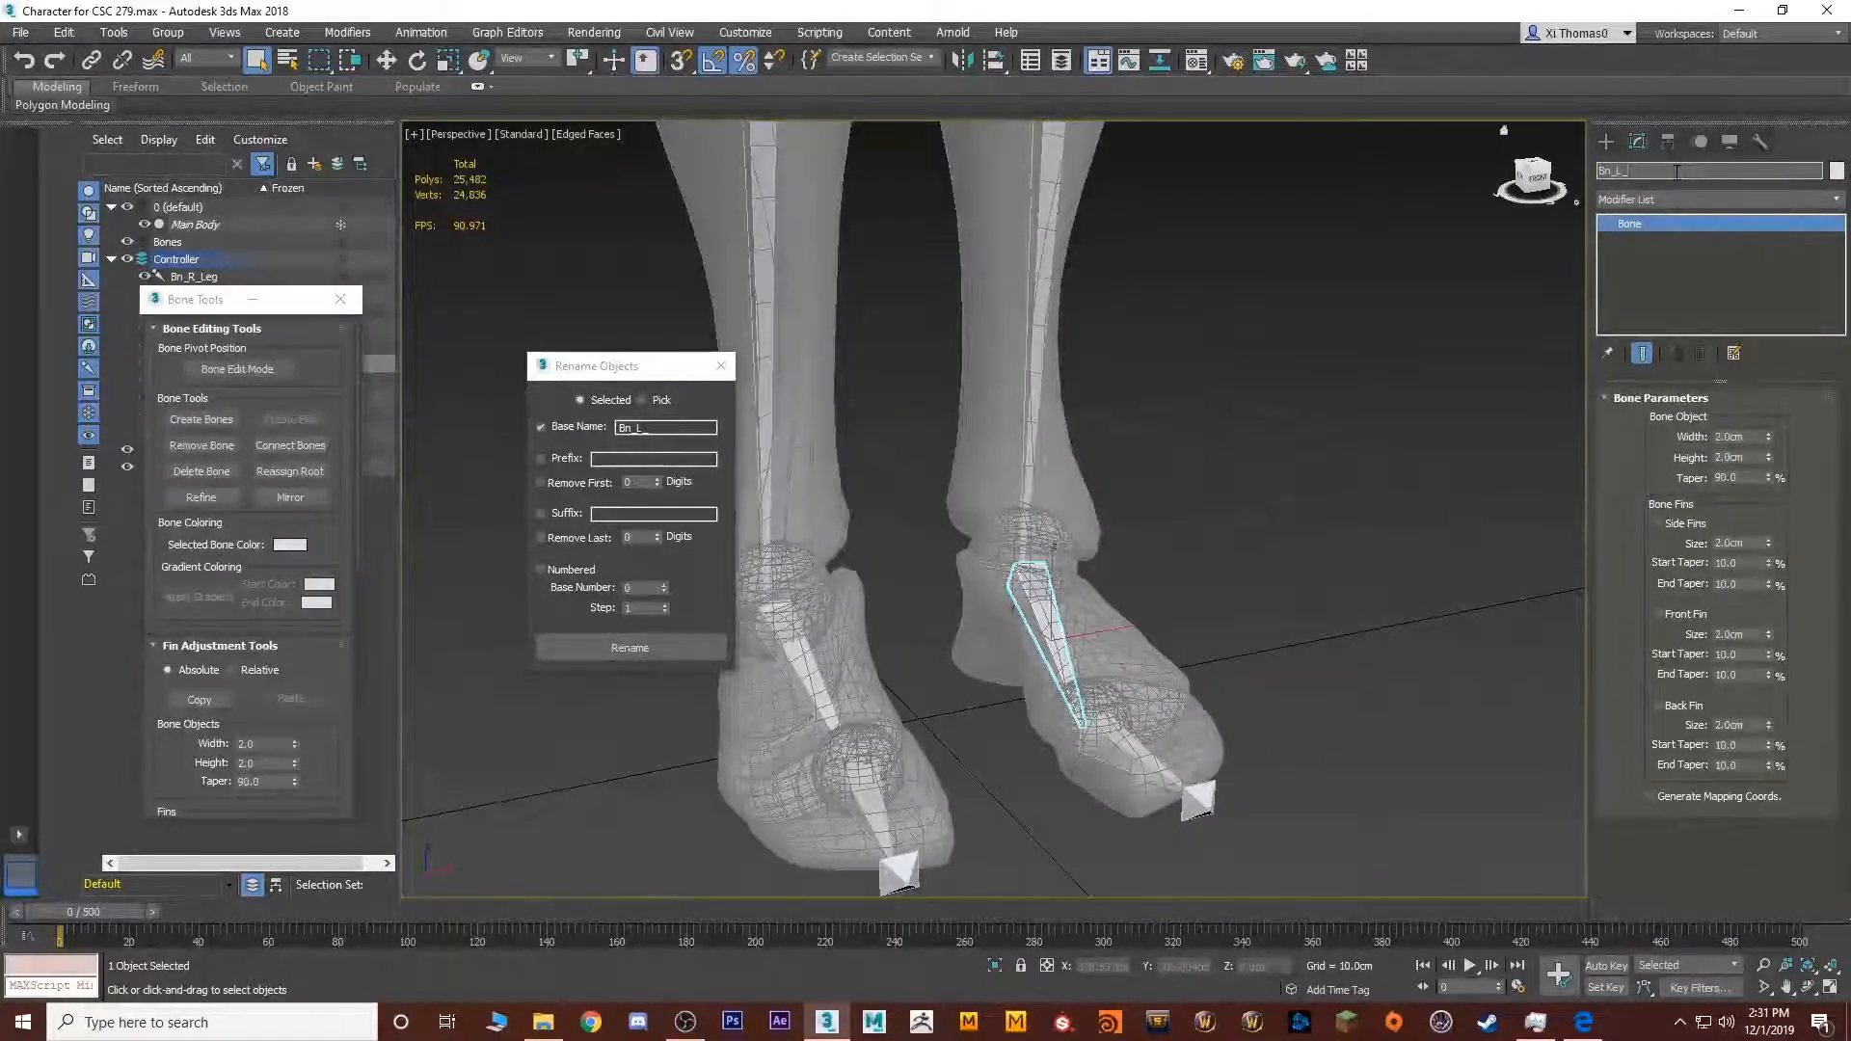
{"action": "key", "text": "Return"}
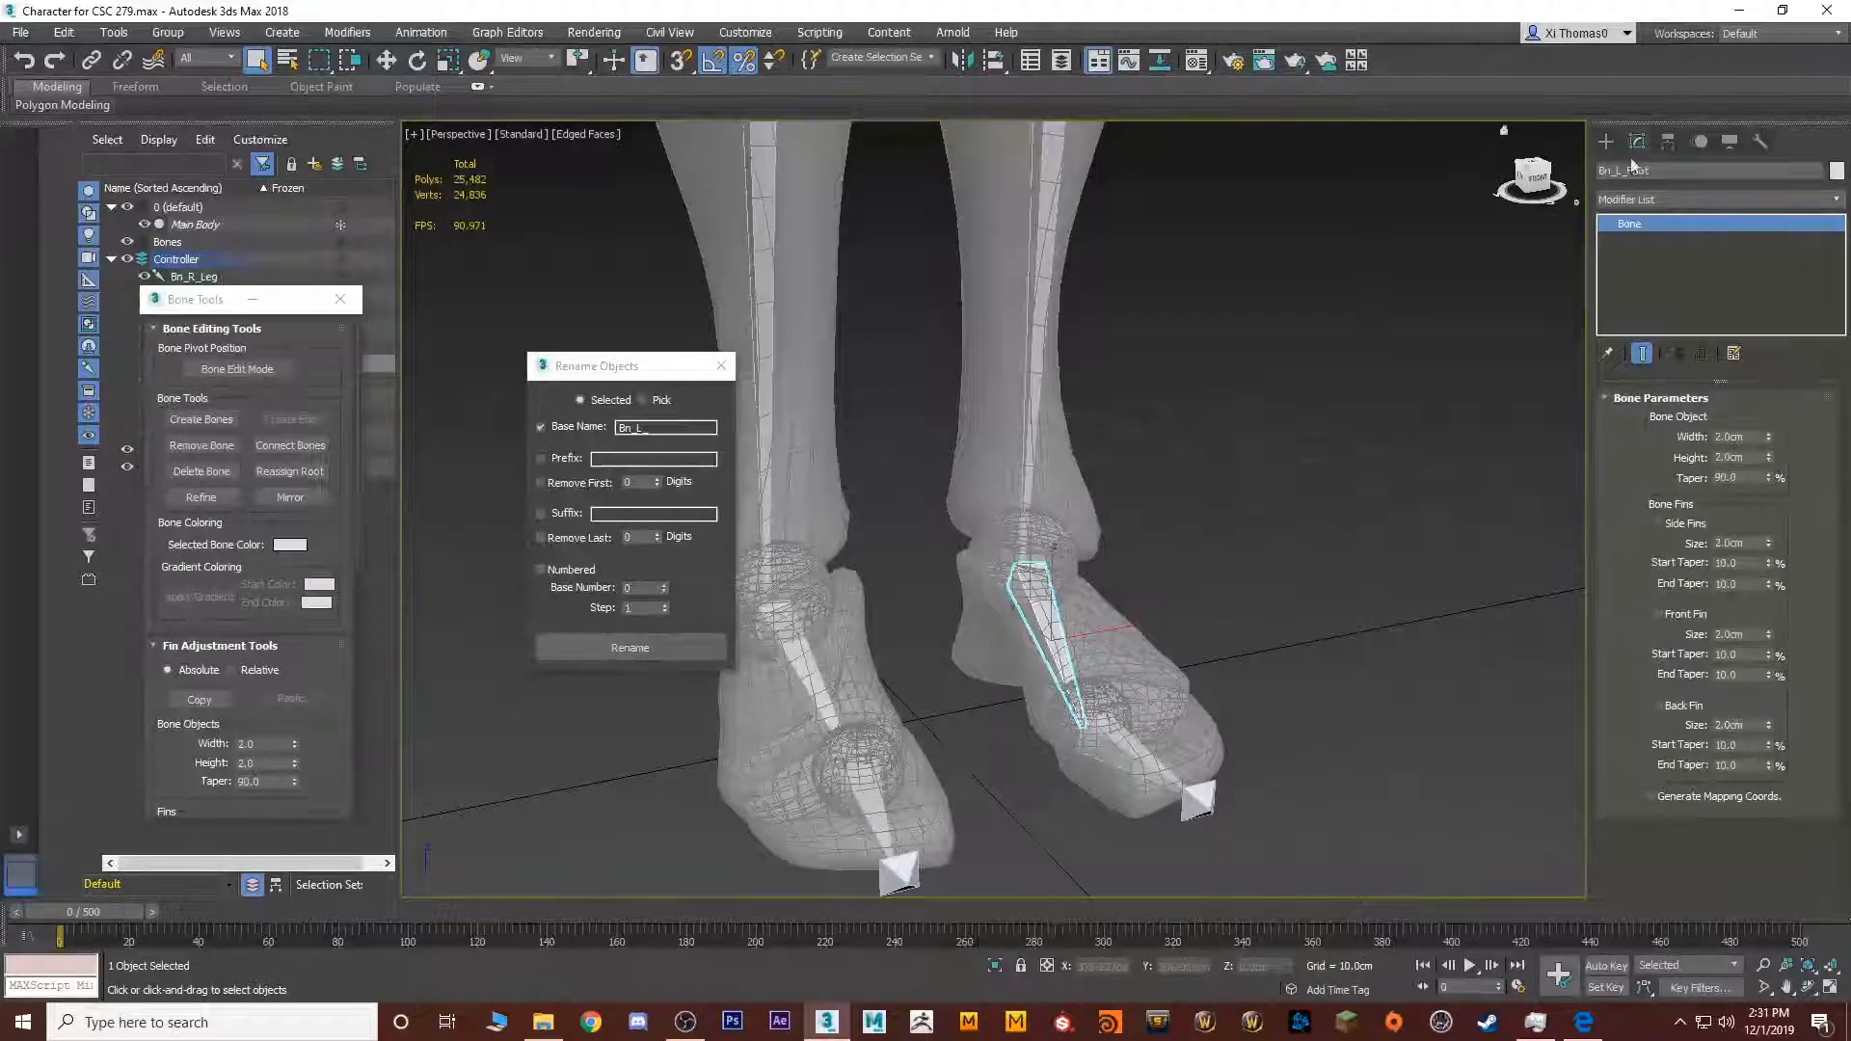
Rename the left toe bone as Bn_L_Toe and the end bone at its tip as Bn_L_Leg_End
{"action": "left_click", "coordinate": [1217, 788]}
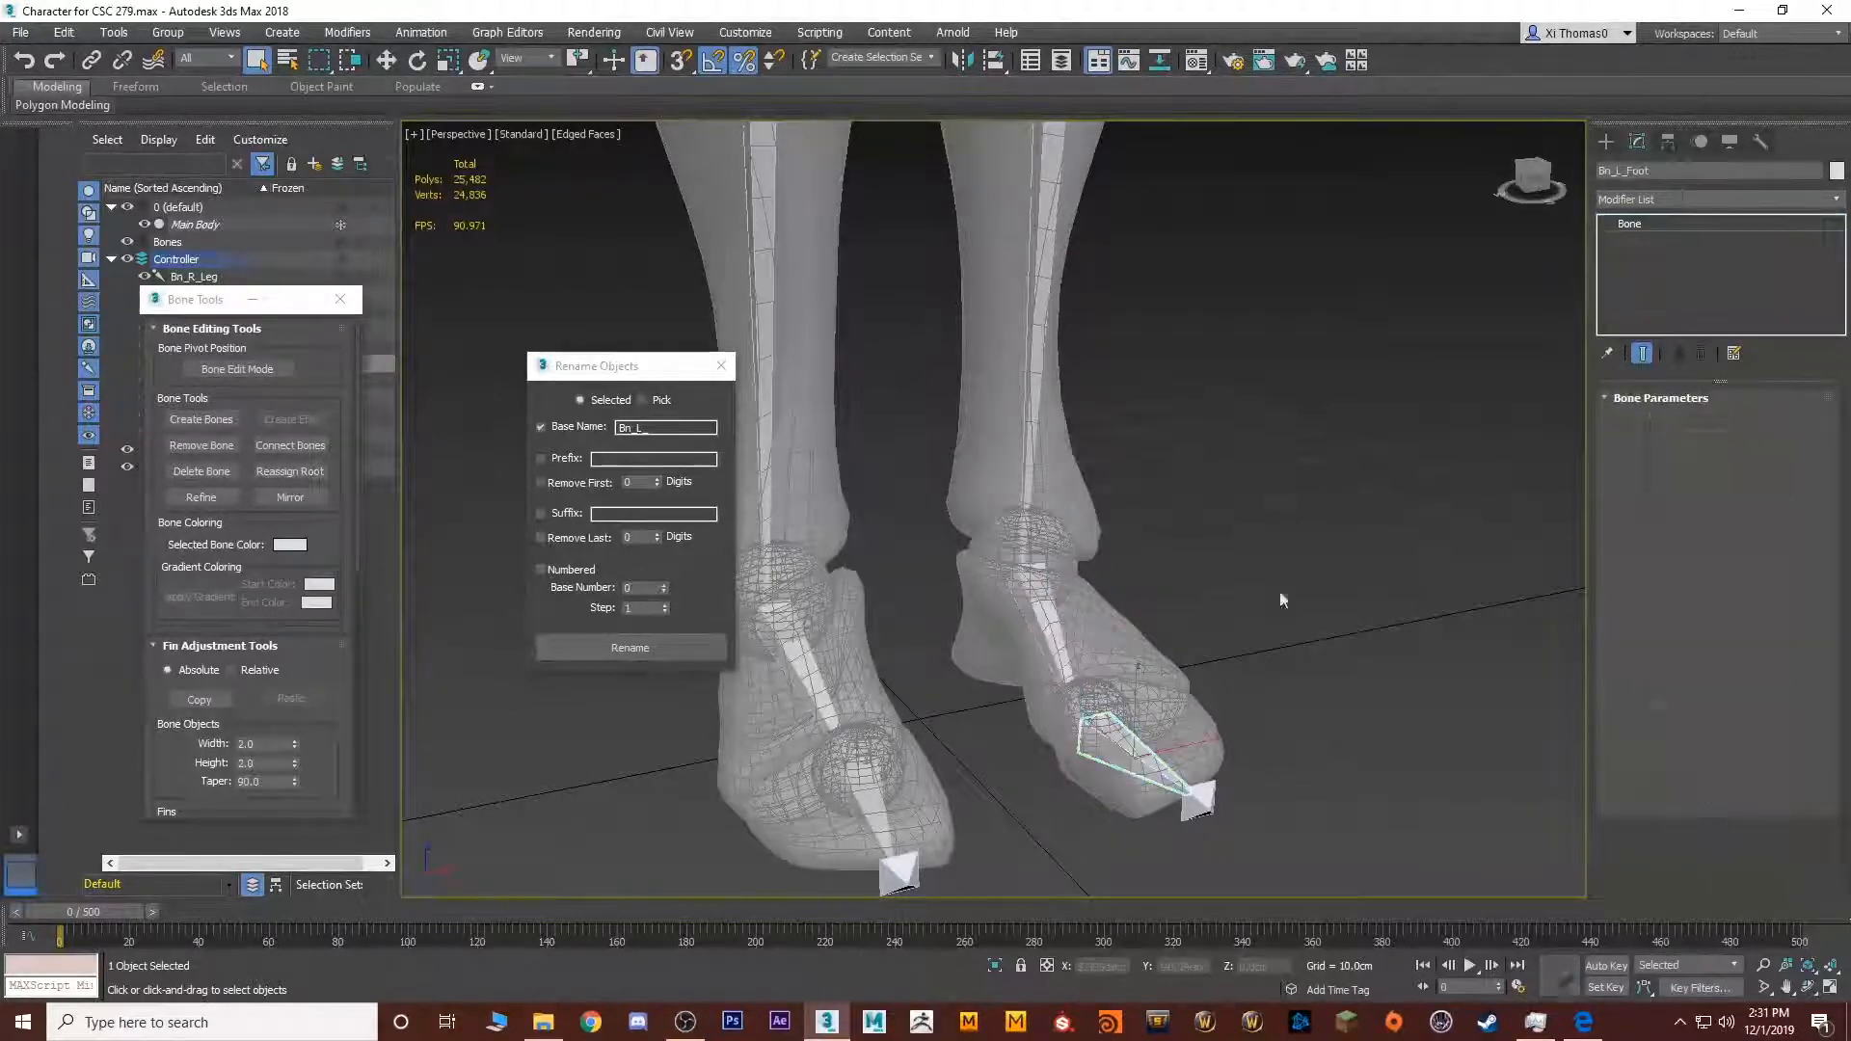
{"action": "left_click", "coordinate": [1675, 172]}
{"action": "type", "text": "Toe"}
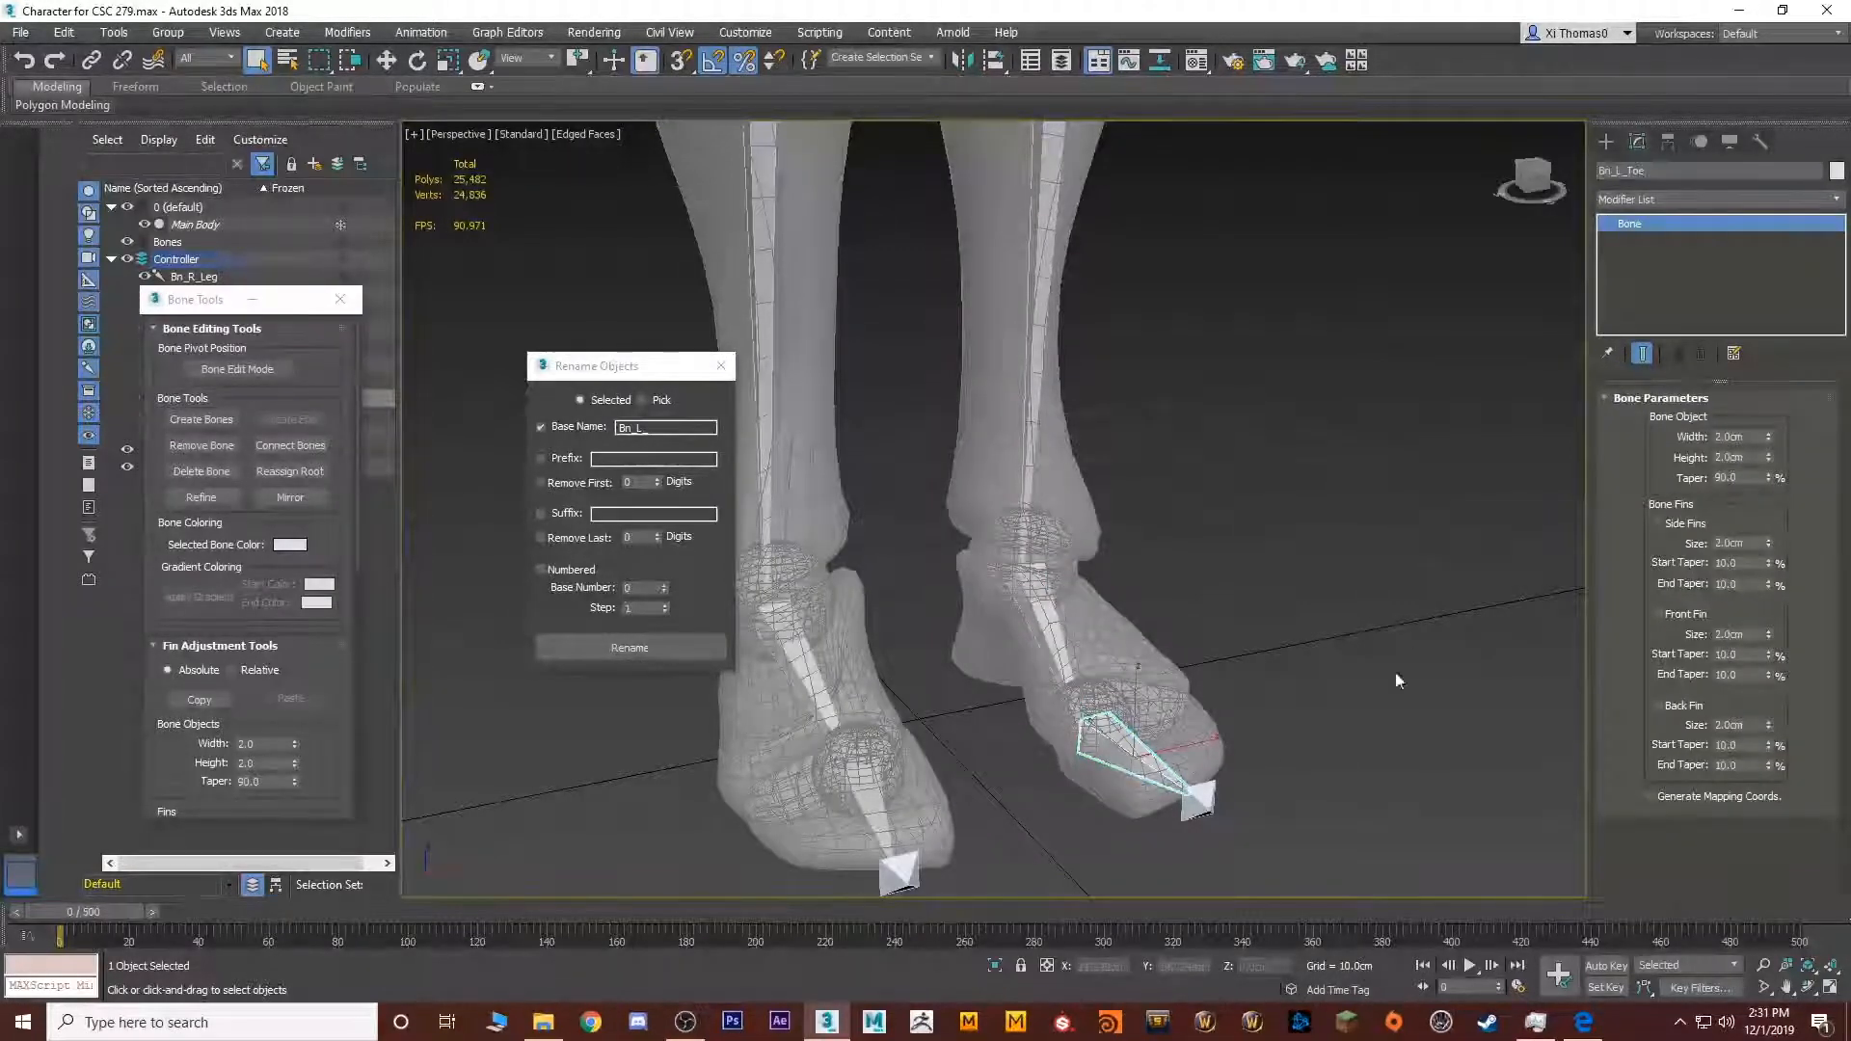
{"action": "left_click", "coordinate": [1199, 798]}
{"action": "left_click", "coordinate": [1677, 172]}
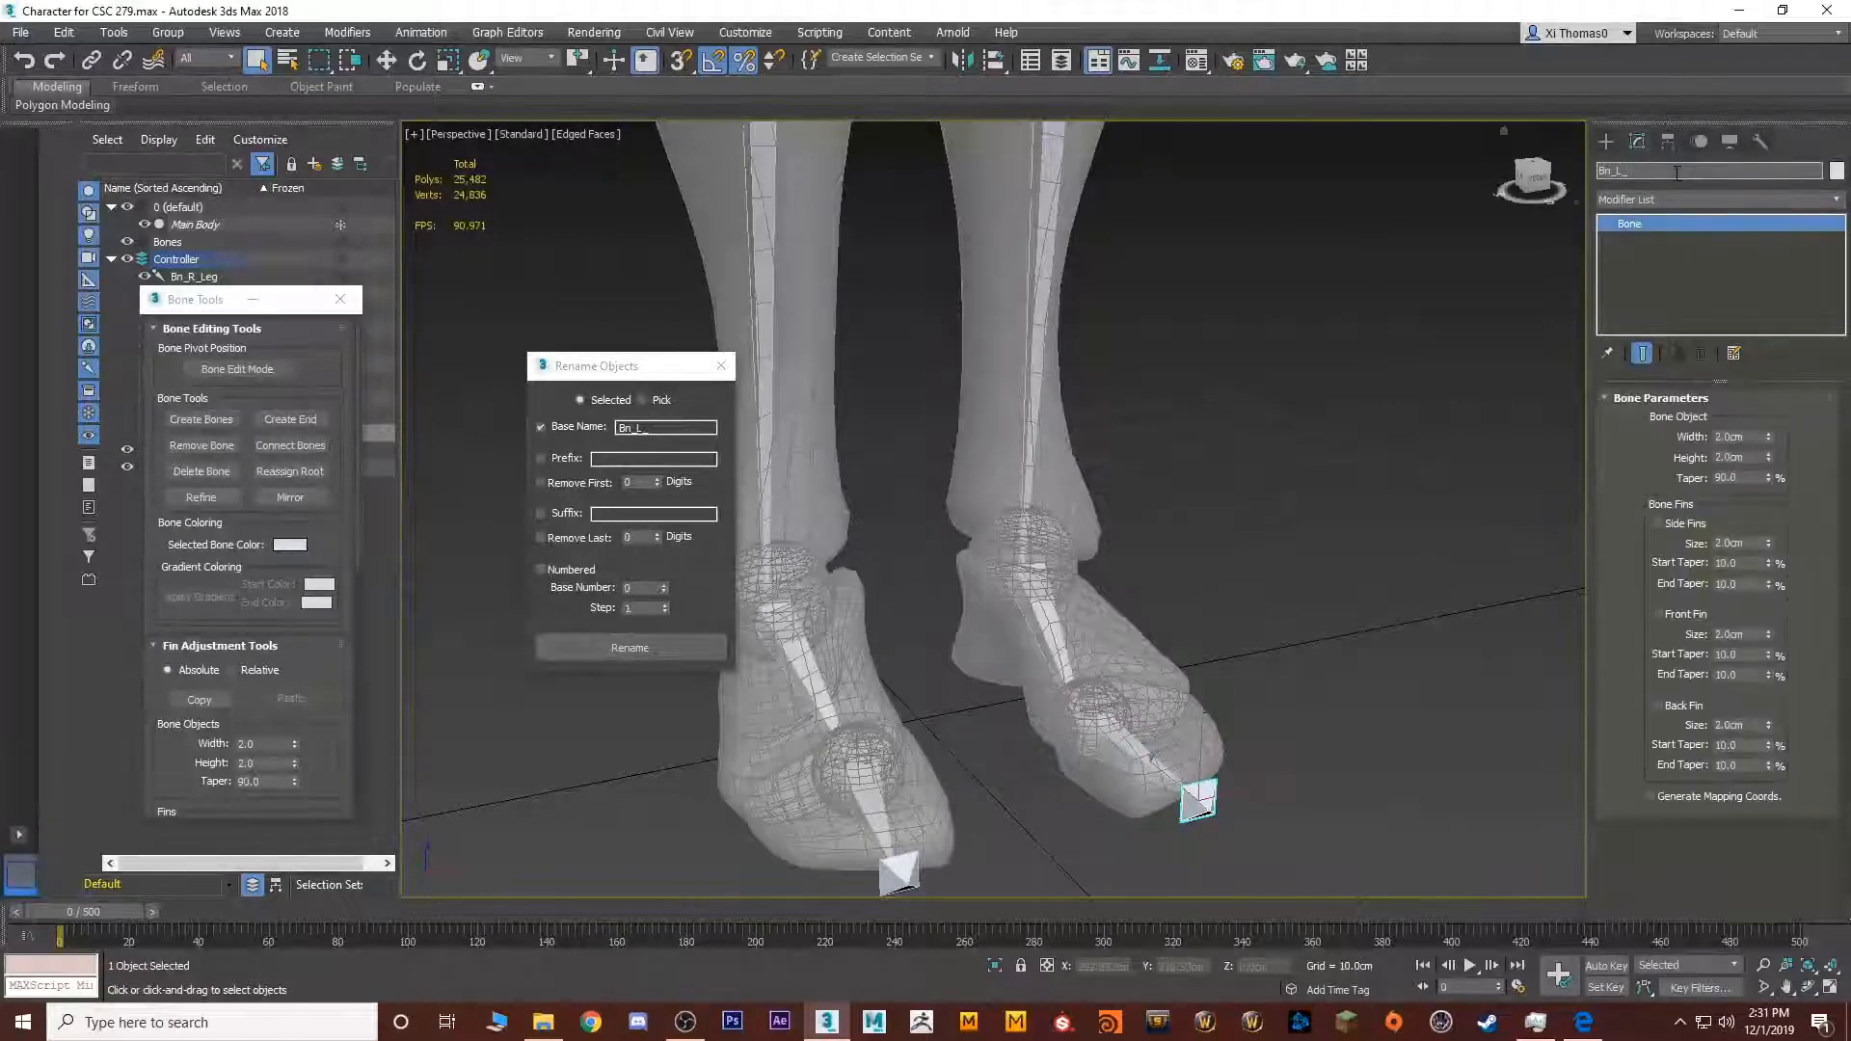
{"action": "type", "text": "Leg_End"}
{"action": "key", "text": "Return"}
Apply gradient coloring to the full right leg bone chain with a pure green start color (RGB 0, 255, 0)
{"action": "scroll", "coordinate": [1138, 598], "scroll_direction": "down", "scroll_amount": 5}
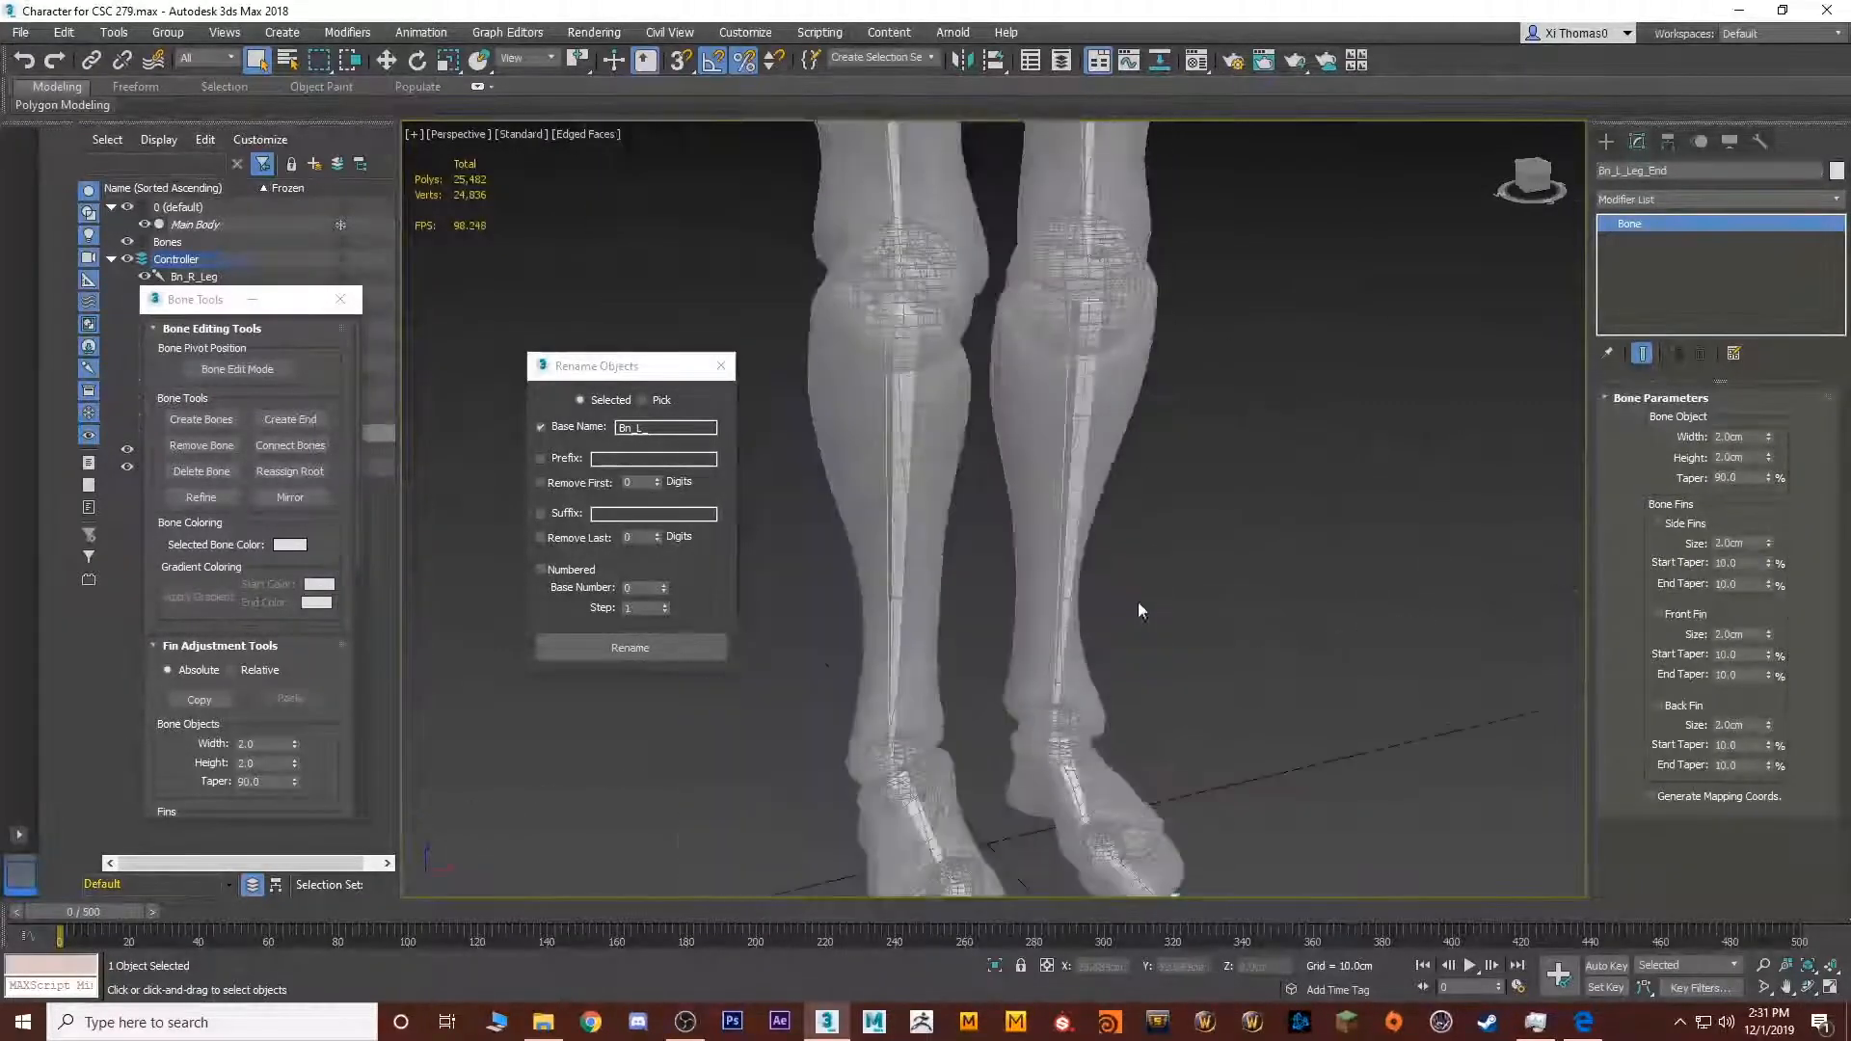
{"action": "scroll", "coordinate": [1137, 598], "scroll_direction": "down", "scroll_amount": 5}
{"action": "middle_click_drag", "start_coordinate": [1135, 685], "coordinate": [1055, 548], "text": "alt"}
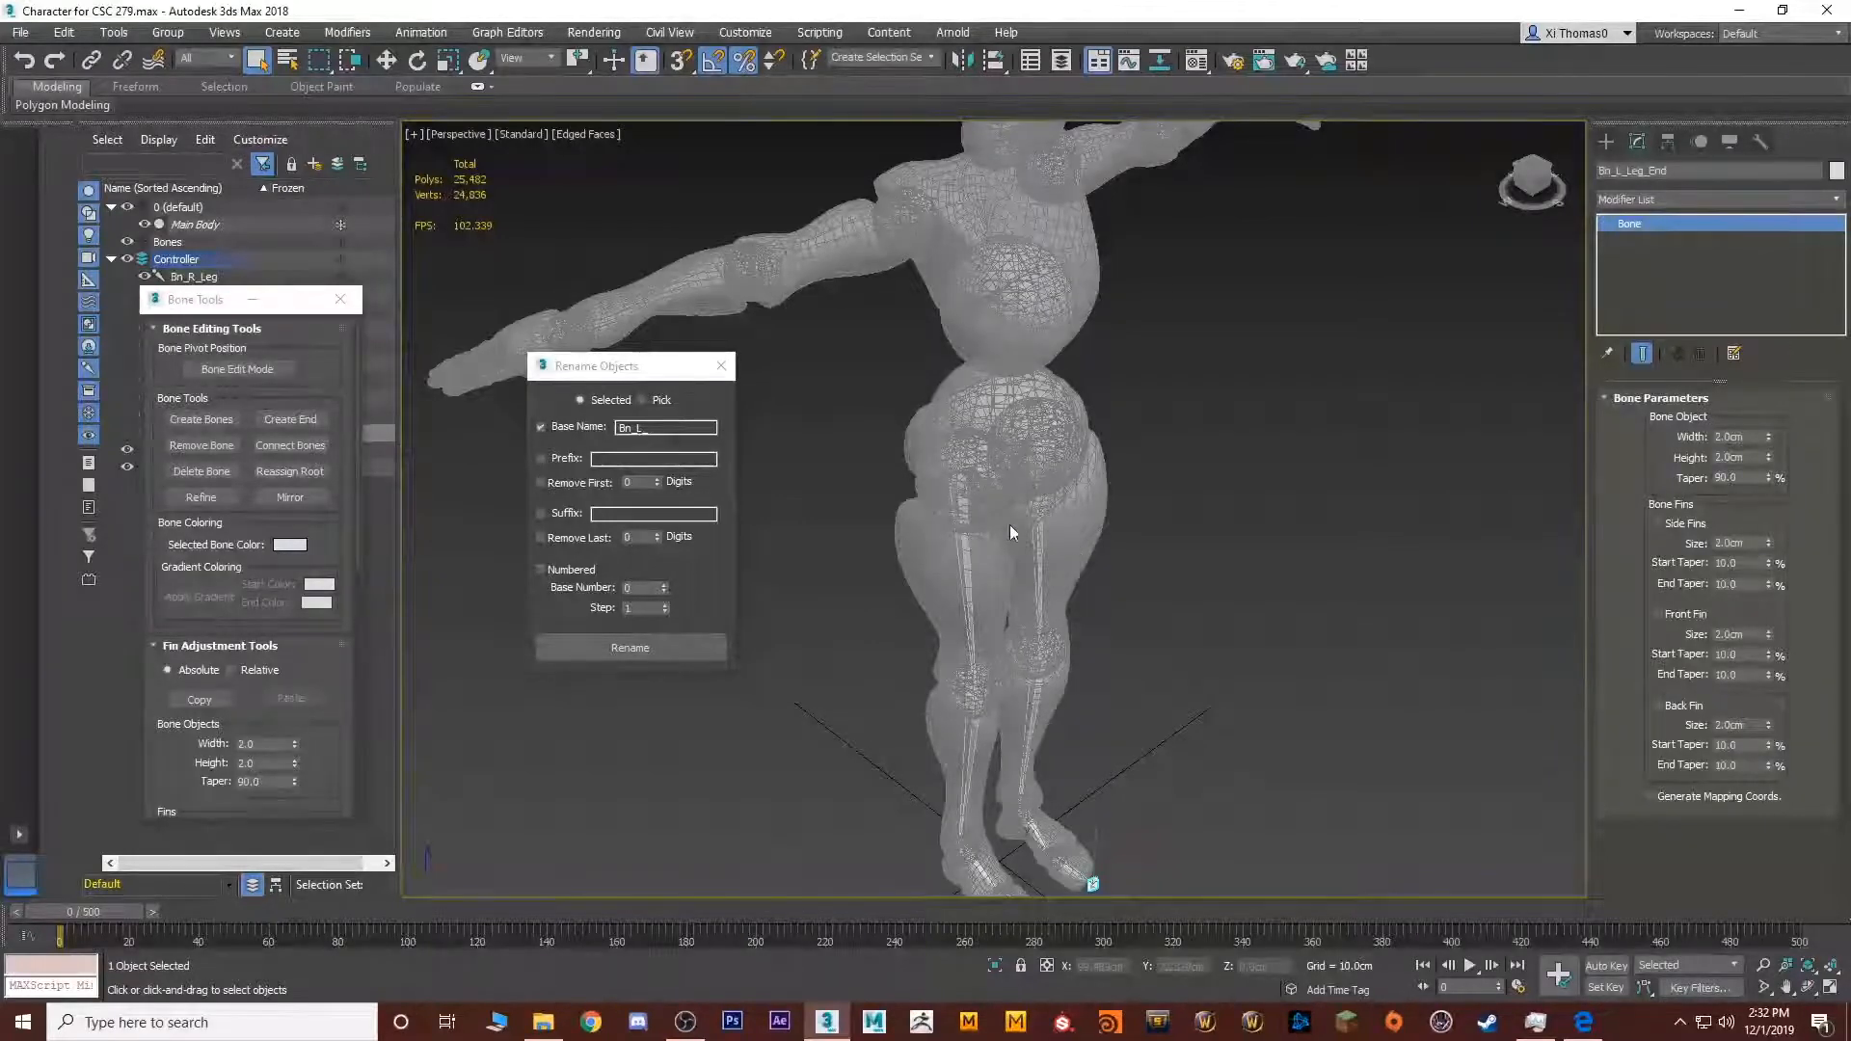
{"action": "double_click", "coordinate": [959, 518]}
{"action": "middle_click_drag", "start_coordinate": [958, 518], "coordinate": [992, 438]}
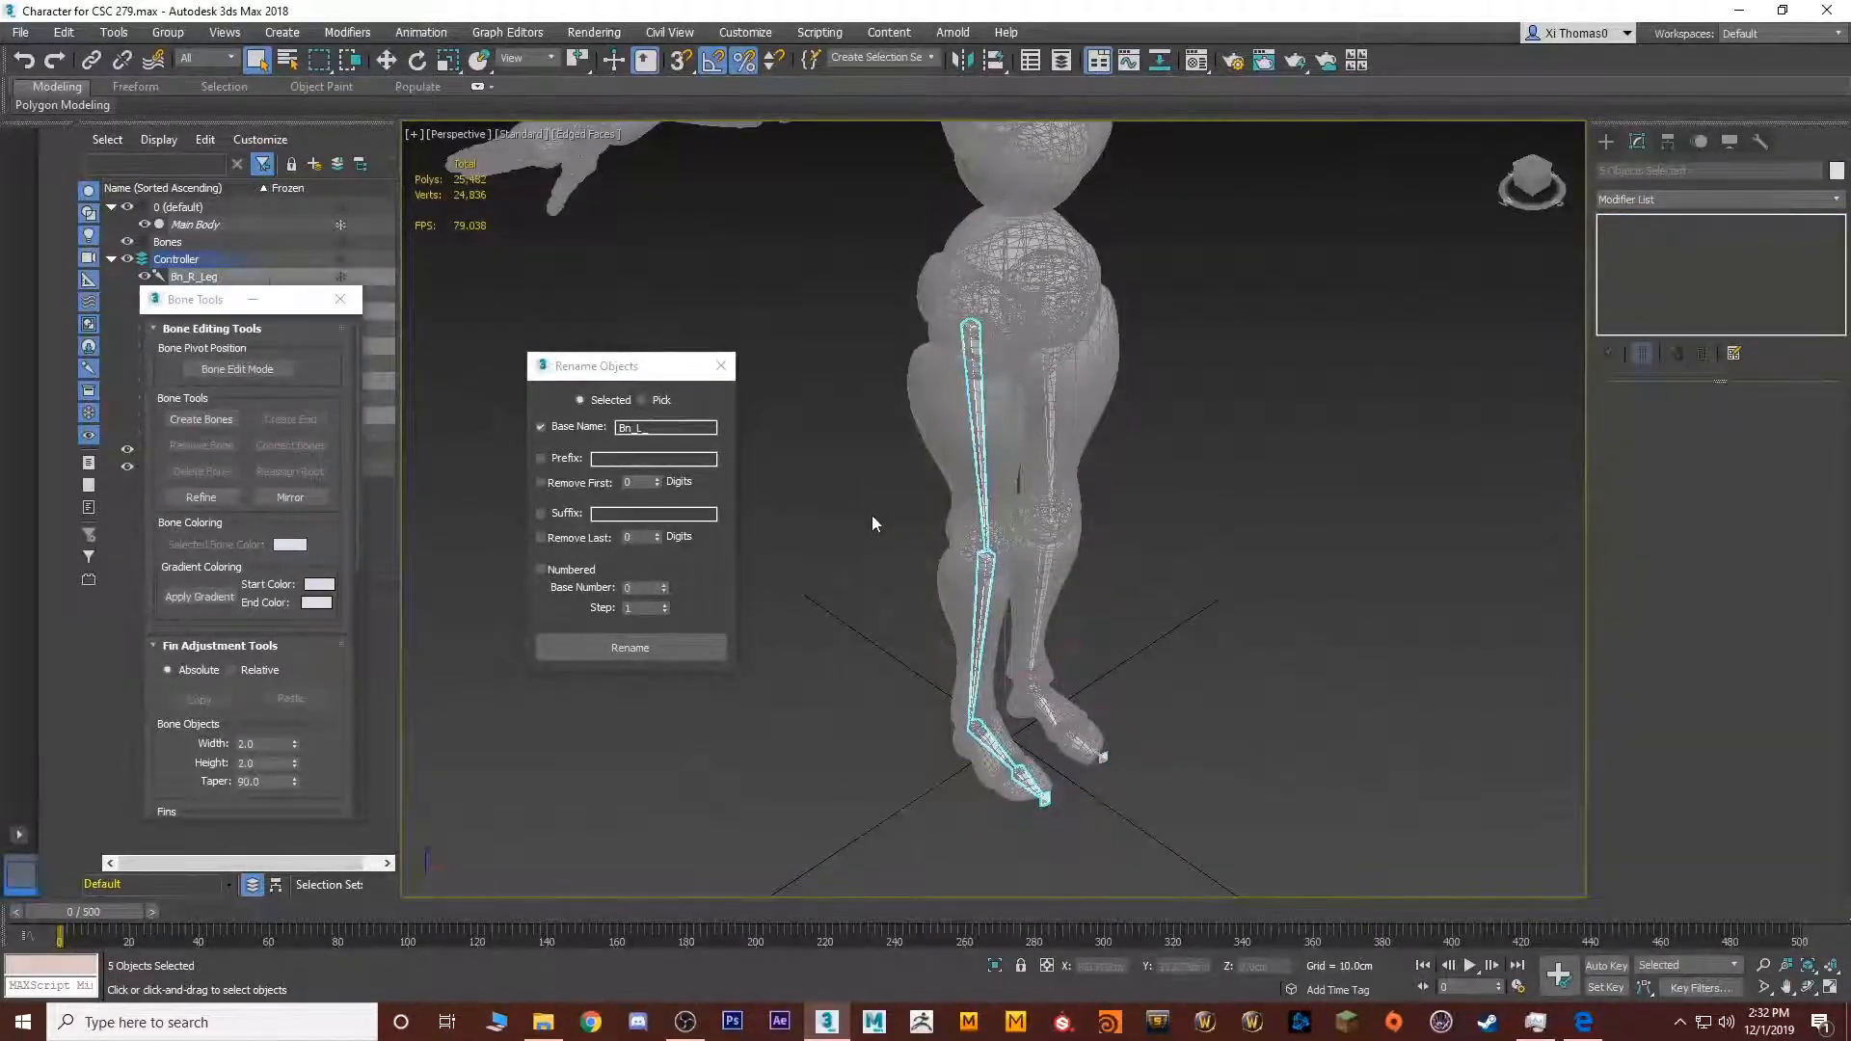
{"action": "left_click_drag", "start_coordinate": [249, 299], "coordinate": [232, 265]}
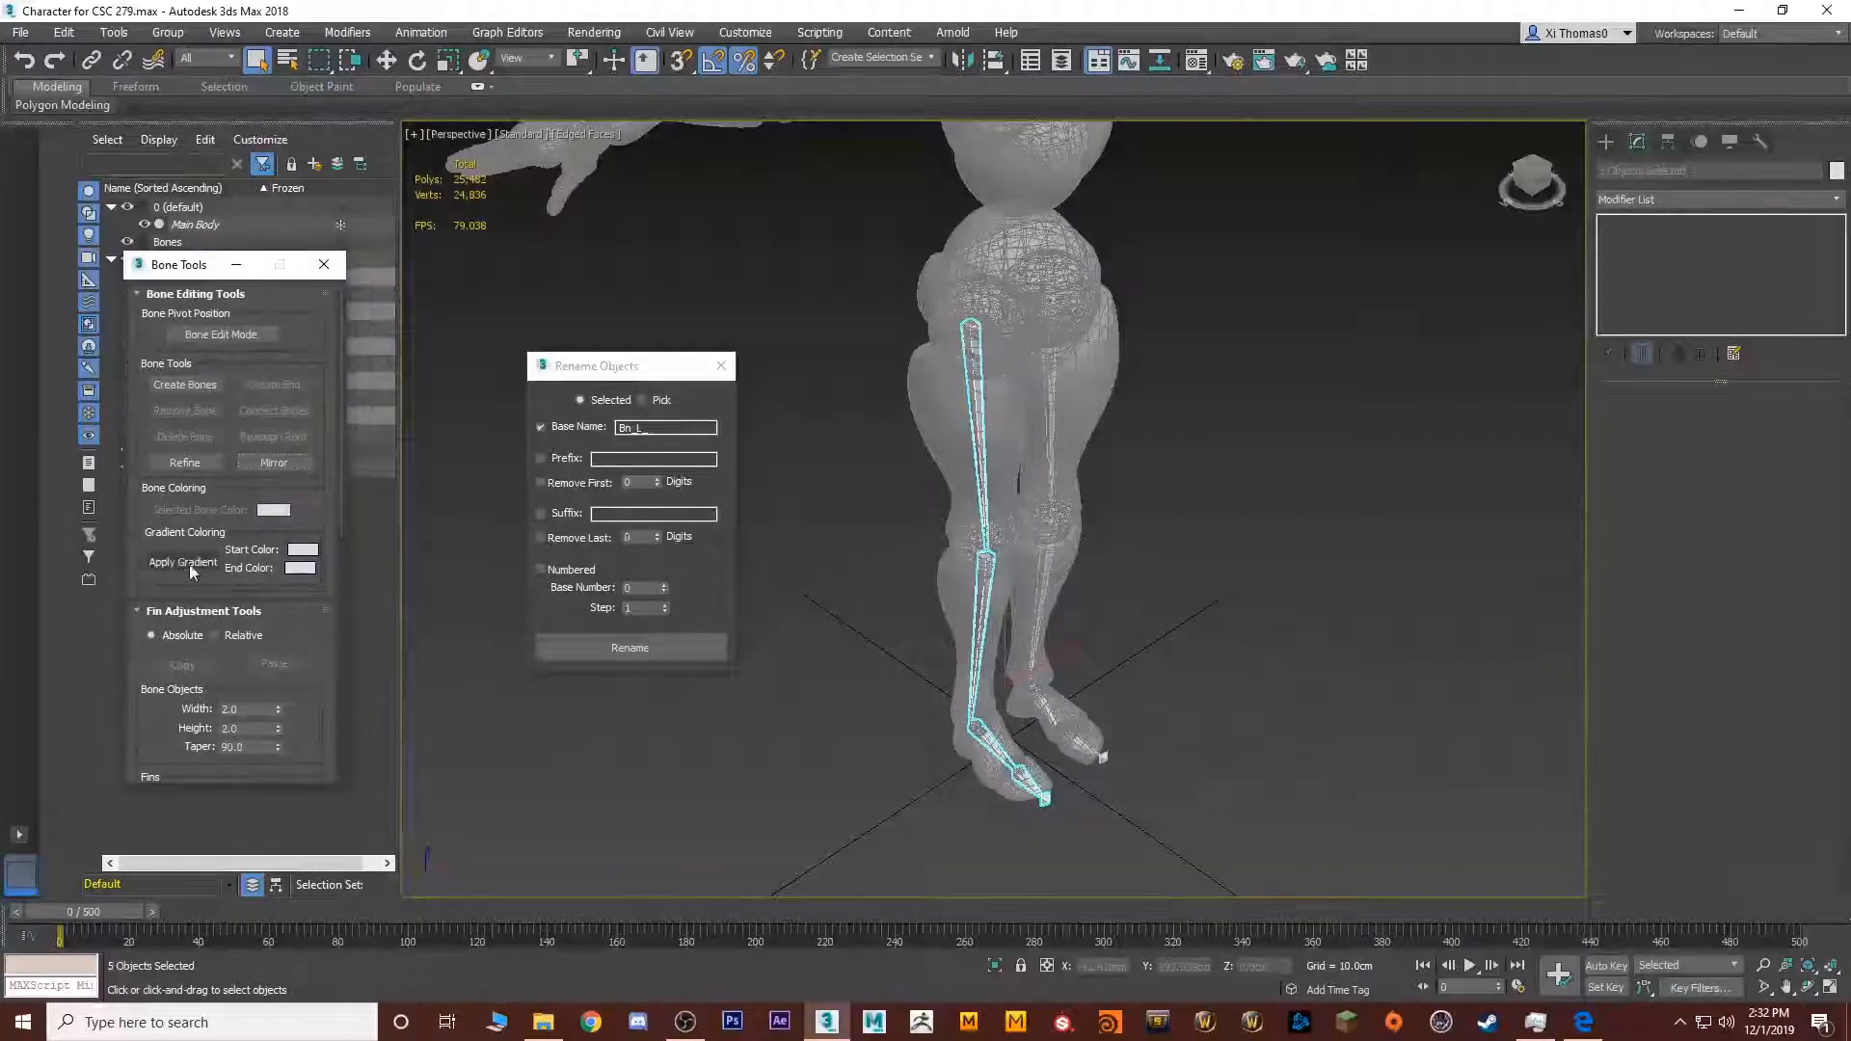
{"action": "left_click", "coordinate": [304, 552]}
{"action": "left_click_drag", "start_coordinate": [419, 143], "coordinate": [443, 128]}
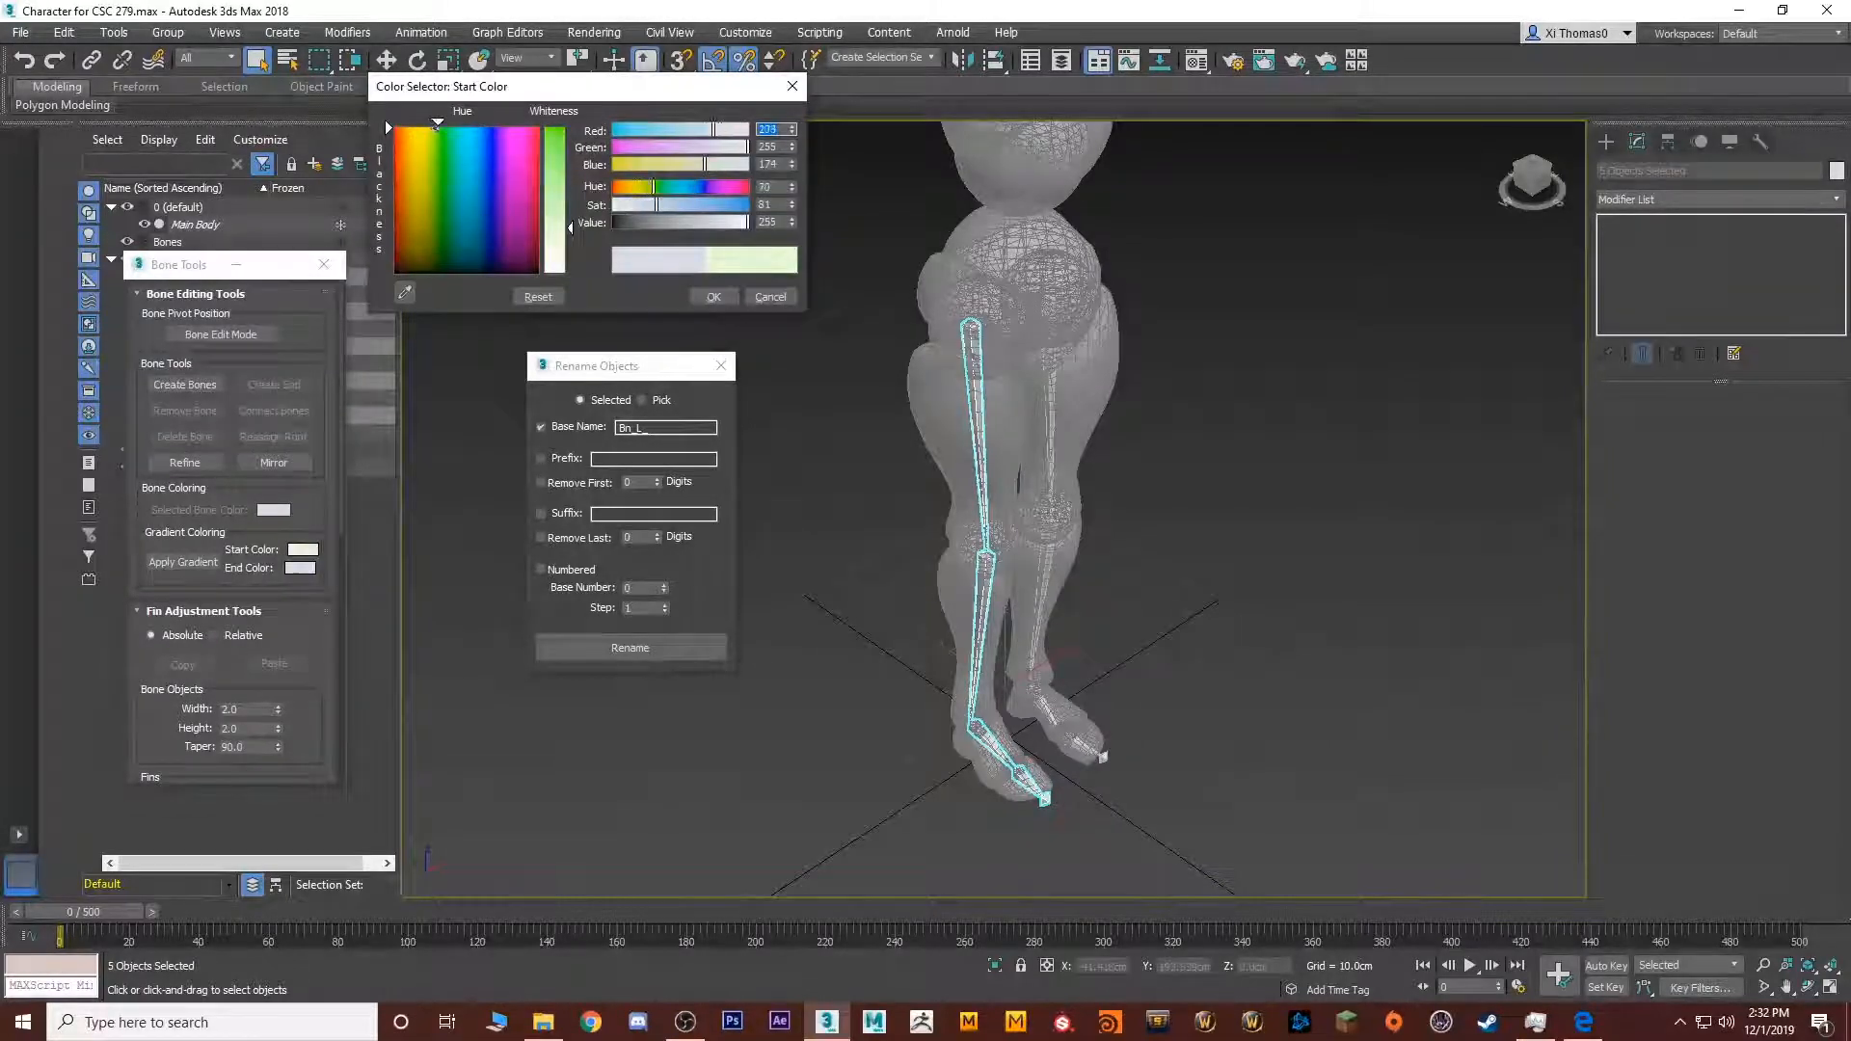
{"action": "left_click_drag", "start_coordinate": [560, 163], "coordinate": [557, 125]}
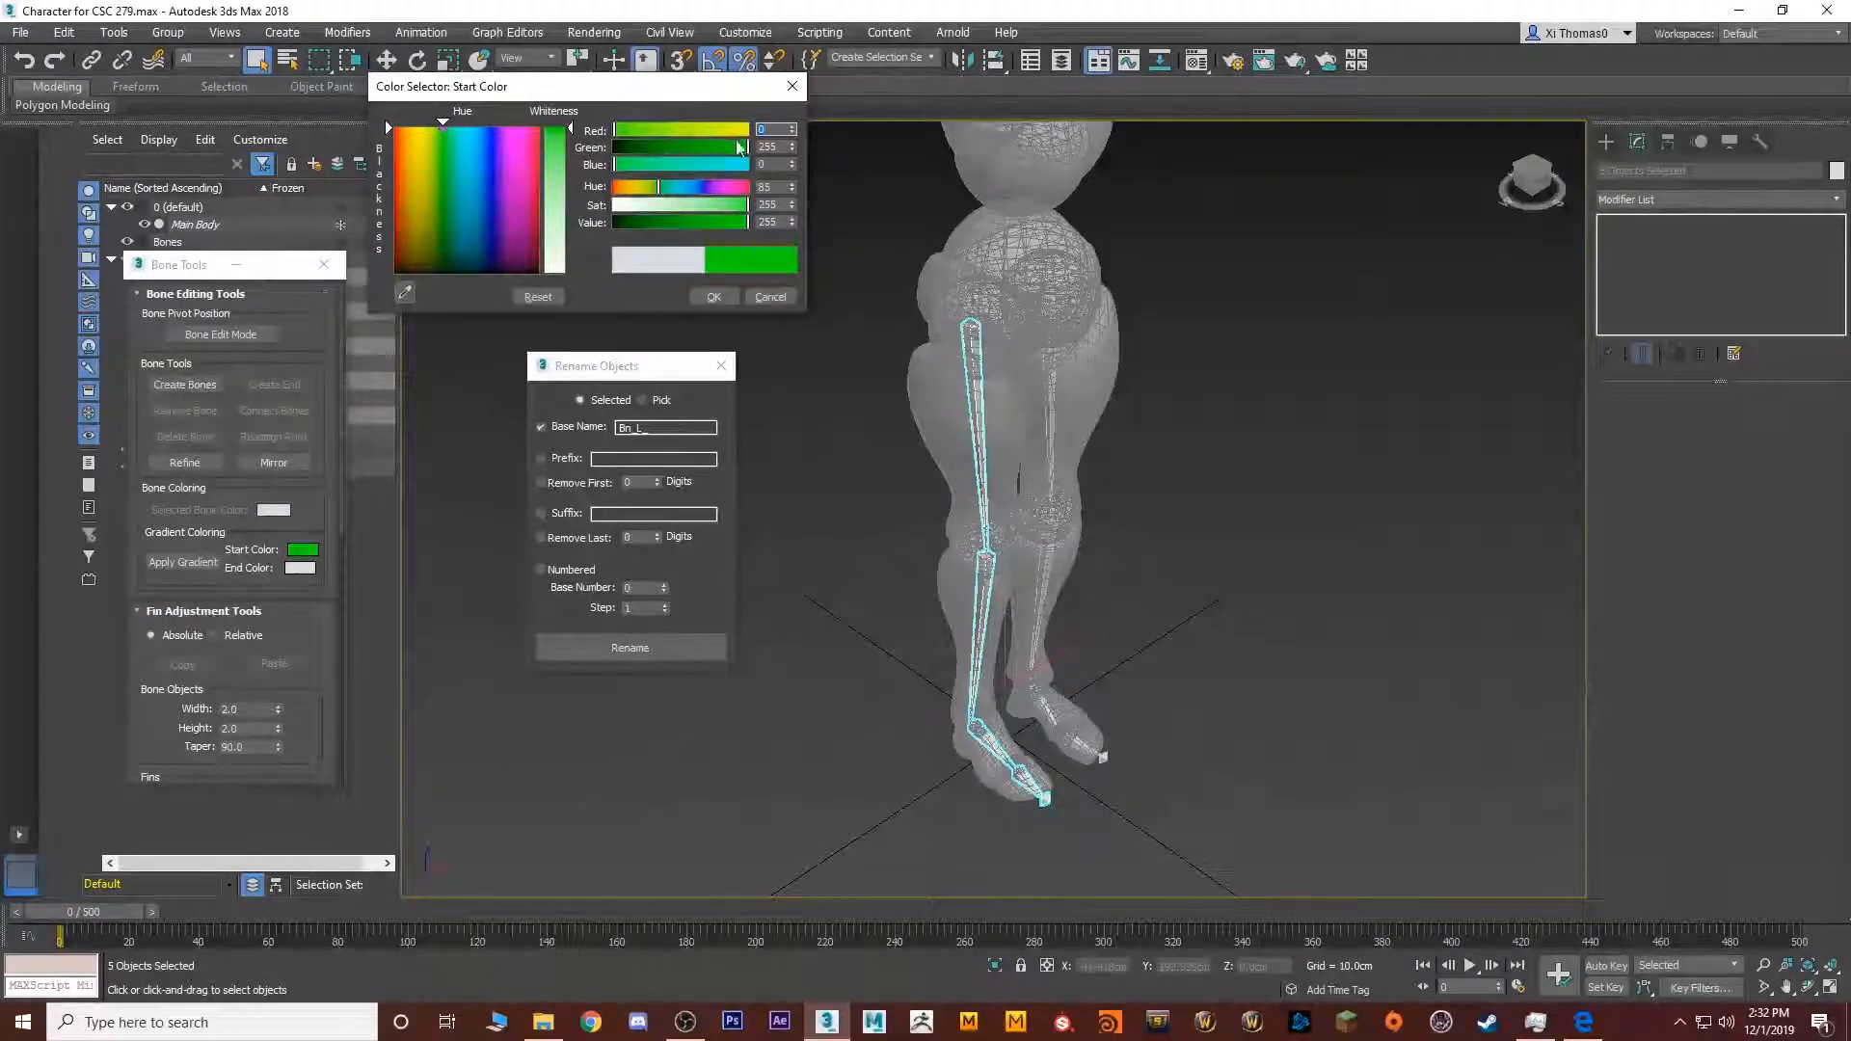
{"action": "left_click", "coordinate": [713, 297]}
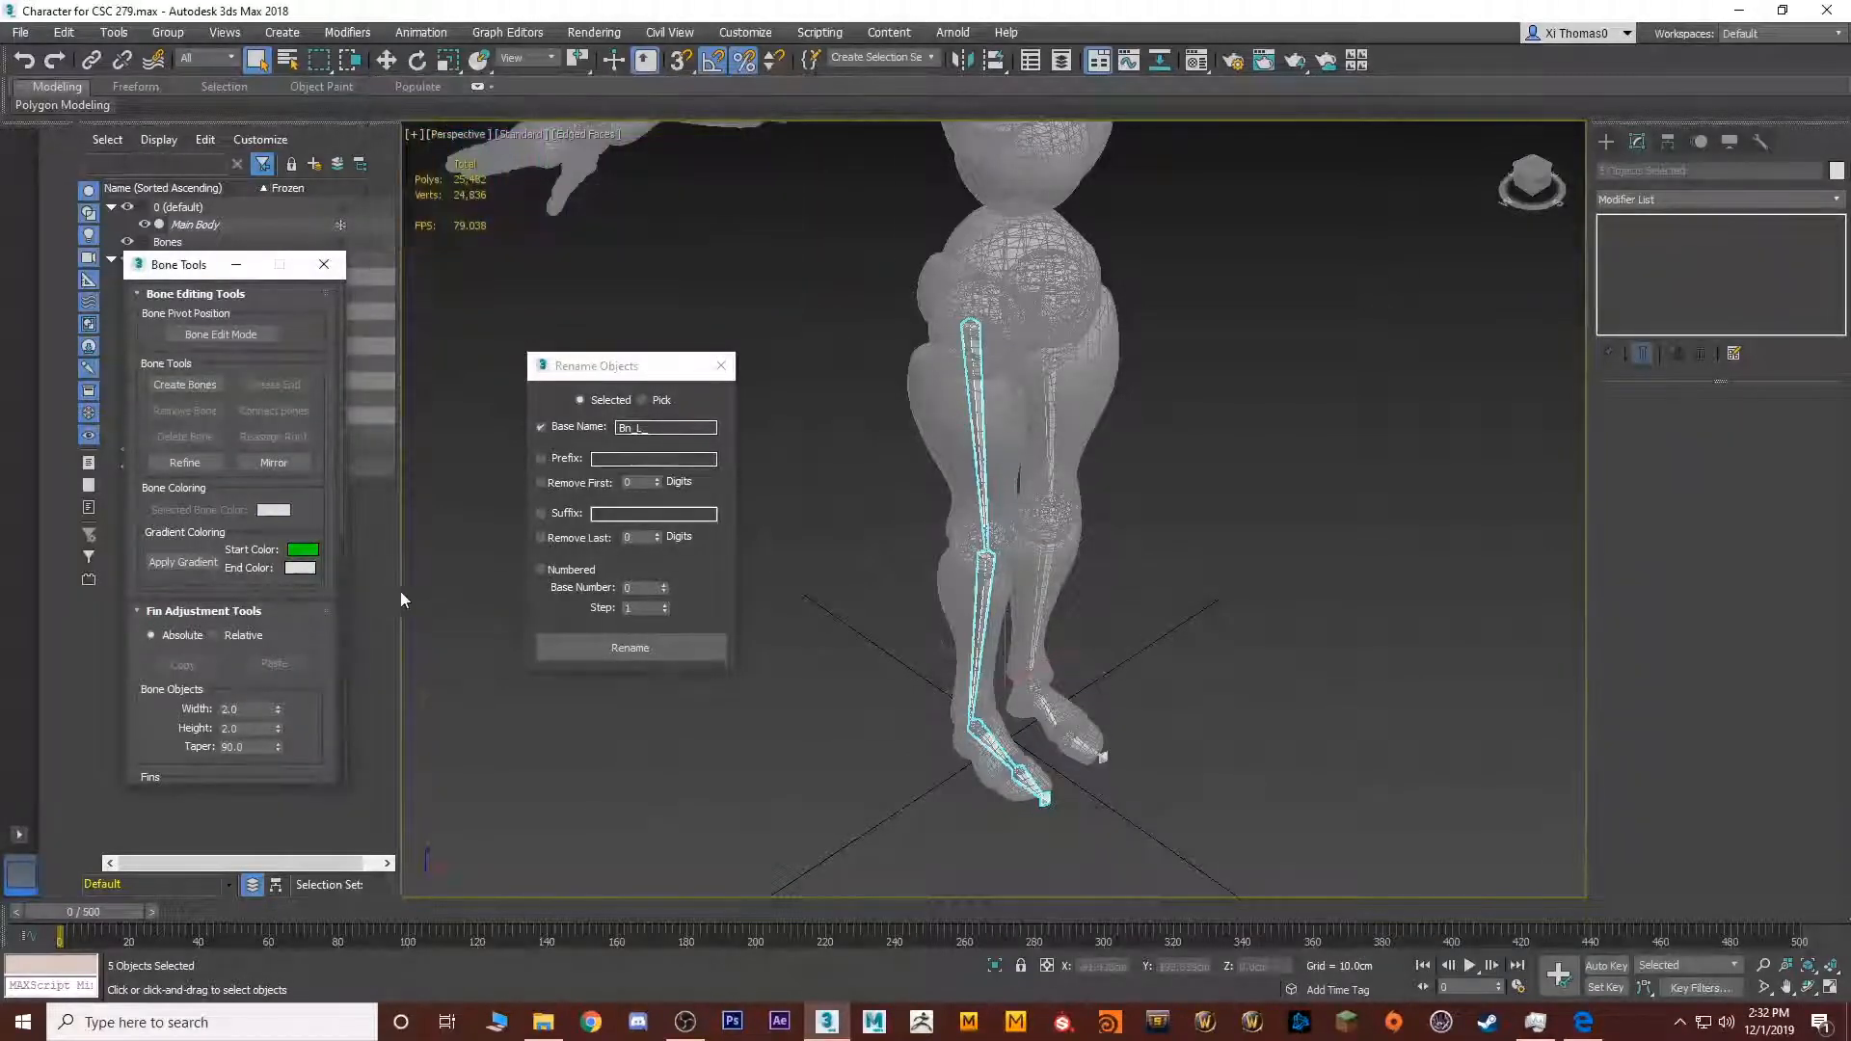
{"action": "left_click", "coordinate": [183, 562]}
Examine the gradient coloring along the right leg bones from the thigh down to the toe
{"action": "middle_click_drag", "start_coordinate": [871, 467], "coordinate": [974, 442], "text": "alt"}
{"action": "left_click", "coordinate": [1157, 415]}
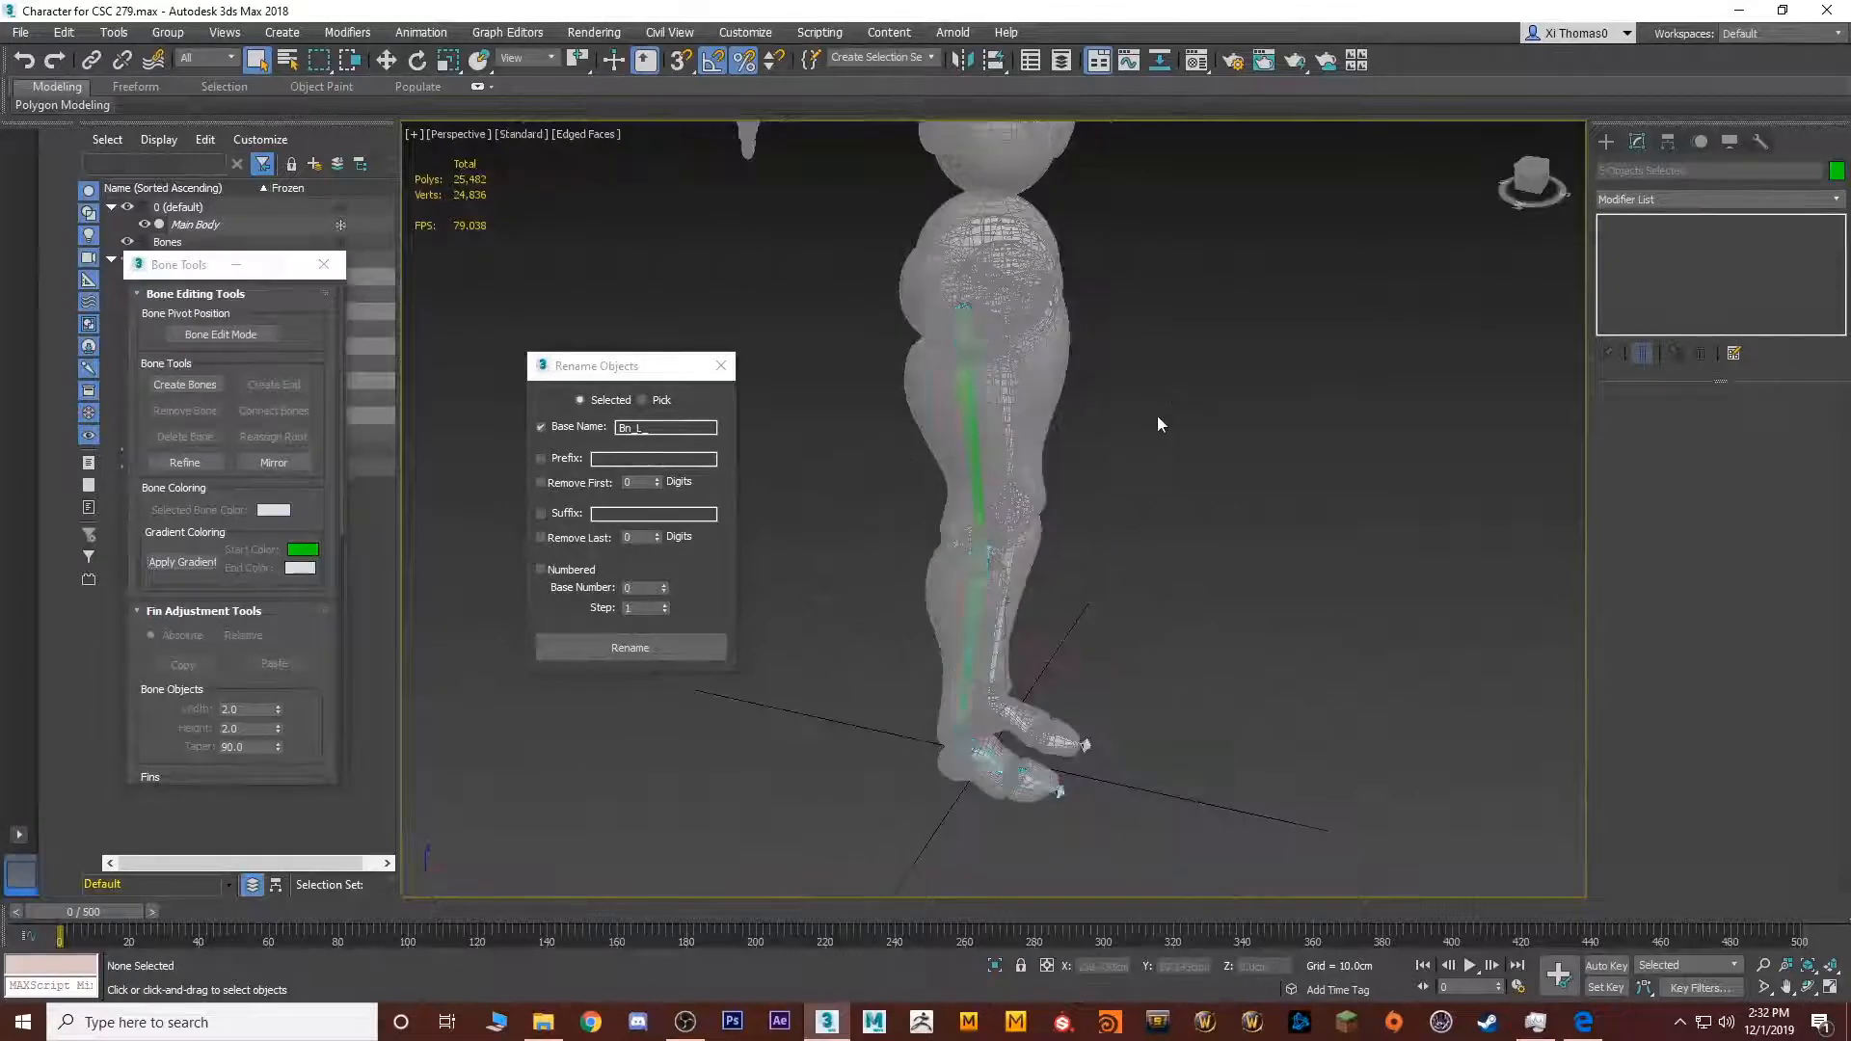
{"action": "scroll", "coordinate": [1109, 463], "scroll_direction": "up", "scroll_amount": 3}
{"action": "left_click", "coordinate": [856, 259]}
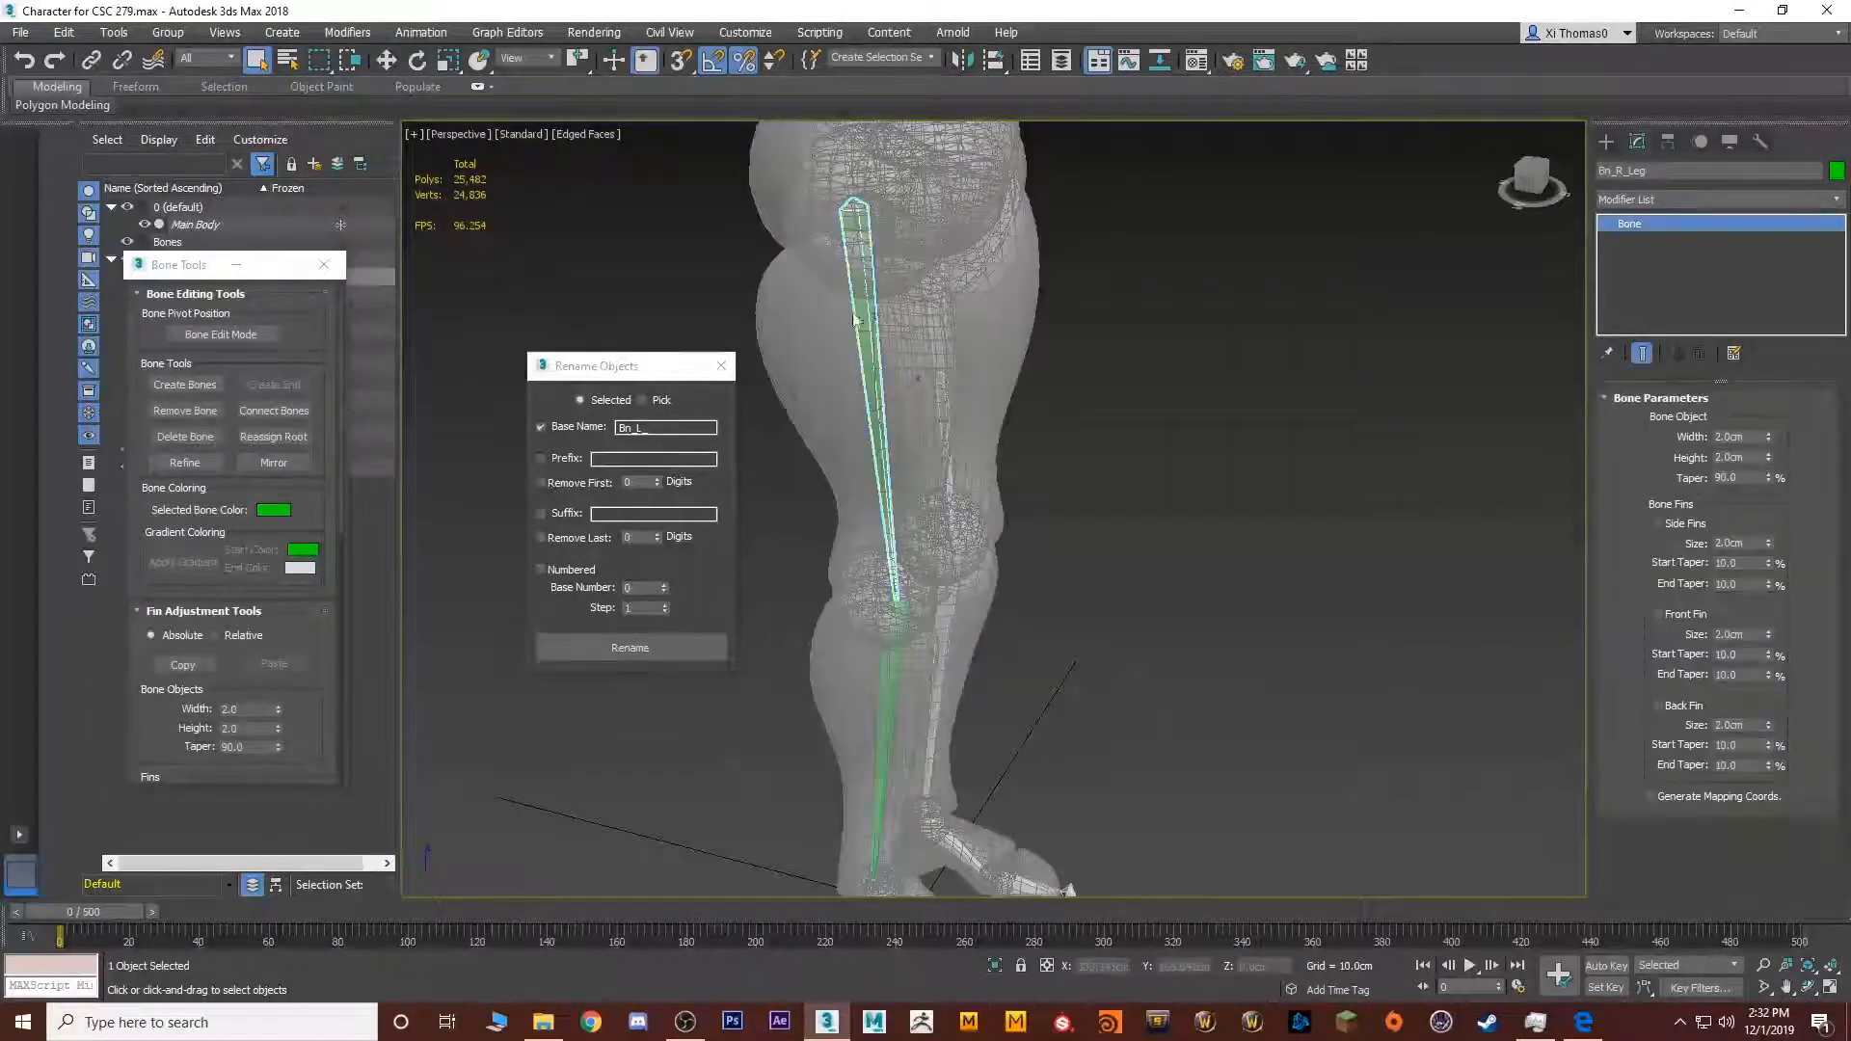
{"action": "middle_click_drag", "start_coordinate": [1056, 444], "coordinate": [1051, 292]}
{"action": "middle_click_drag", "start_coordinate": [1132, 762], "coordinate": [1131, 615]}
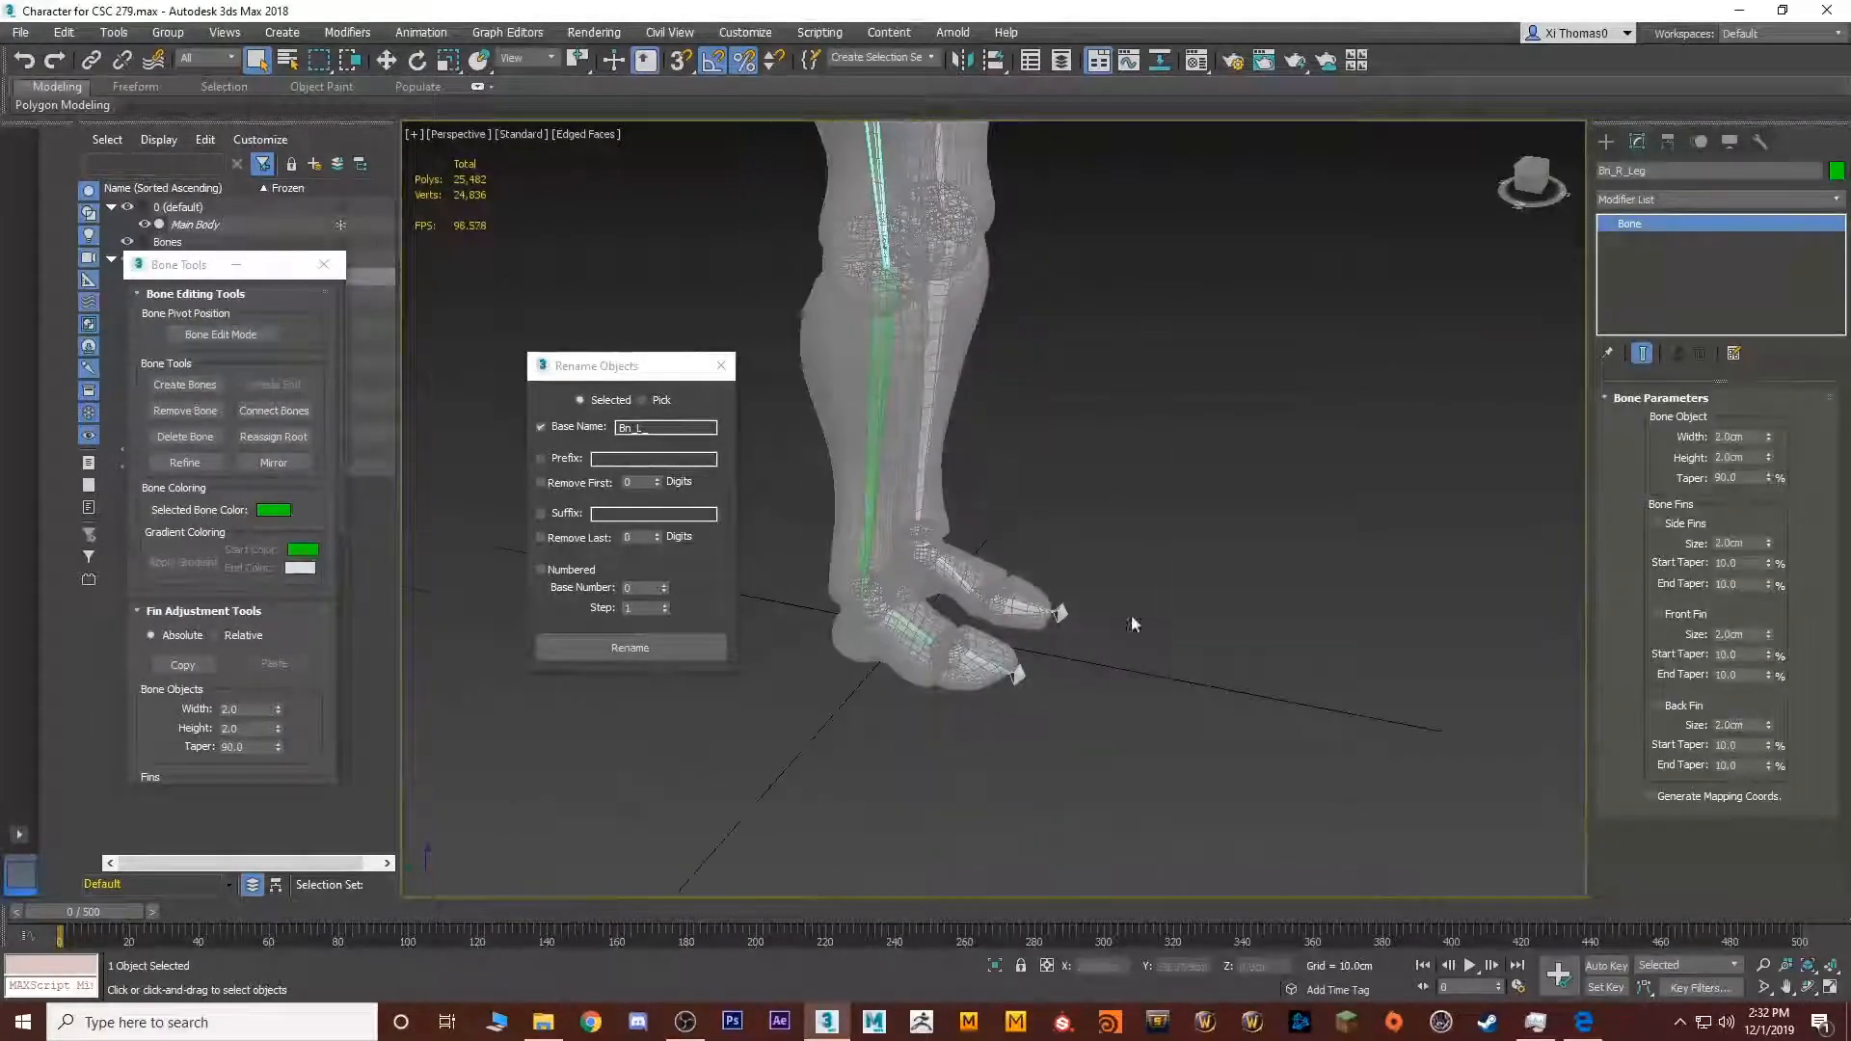
{"action": "scroll", "coordinate": [1131, 615], "scroll_direction": "up", "scroll_amount": 5}
{"action": "left_click", "coordinate": [872, 765]}
{"action": "scroll", "coordinate": [872, 764], "scroll_direction": "down", "scroll_amount": 2}
{"action": "left_click", "coordinate": [975, 755]}
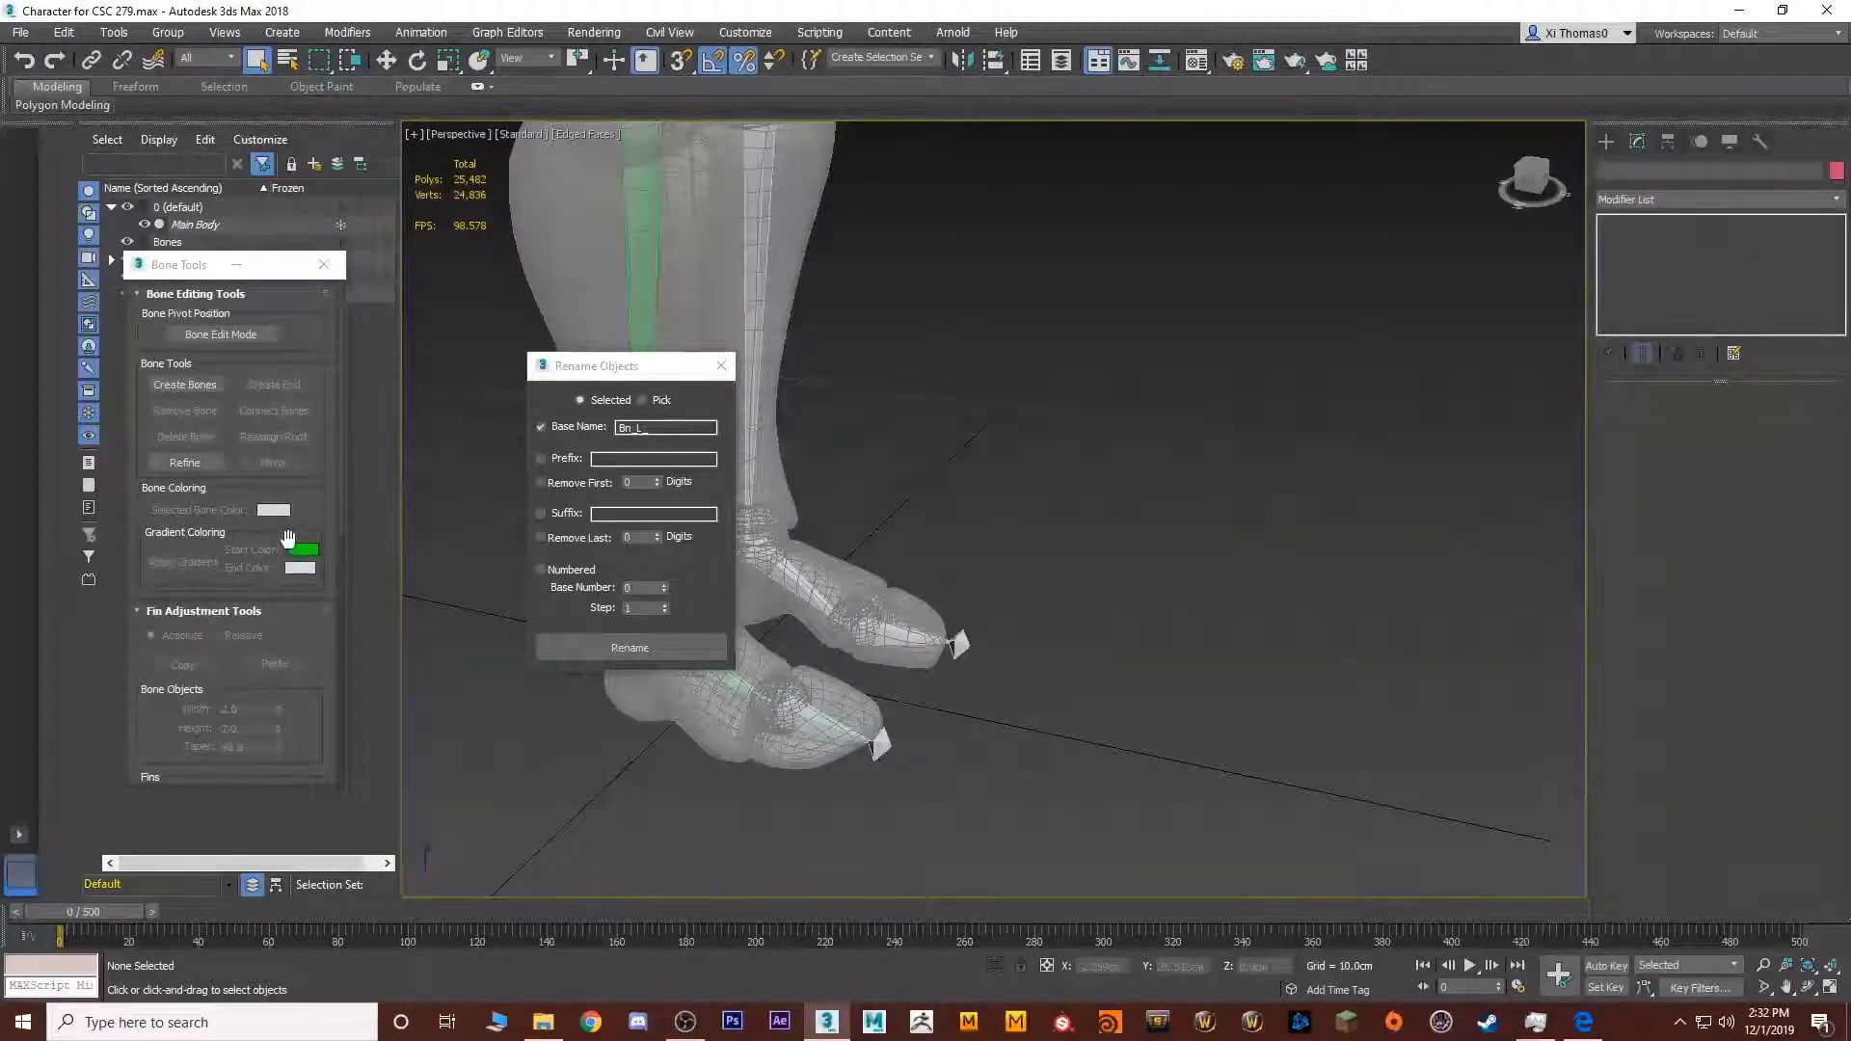
Apply gradient coloring to the full left leg bone chain with a blue start color
{"action": "scroll", "coordinate": [859, 414], "scroll_direction": "down", "scroll_amount": 4}
{"action": "middle_click_drag", "start_coordinate": [860, 413], "coordinate": [1012, 617]}
{"action": "double_click", "coordinate": [927, 376]}
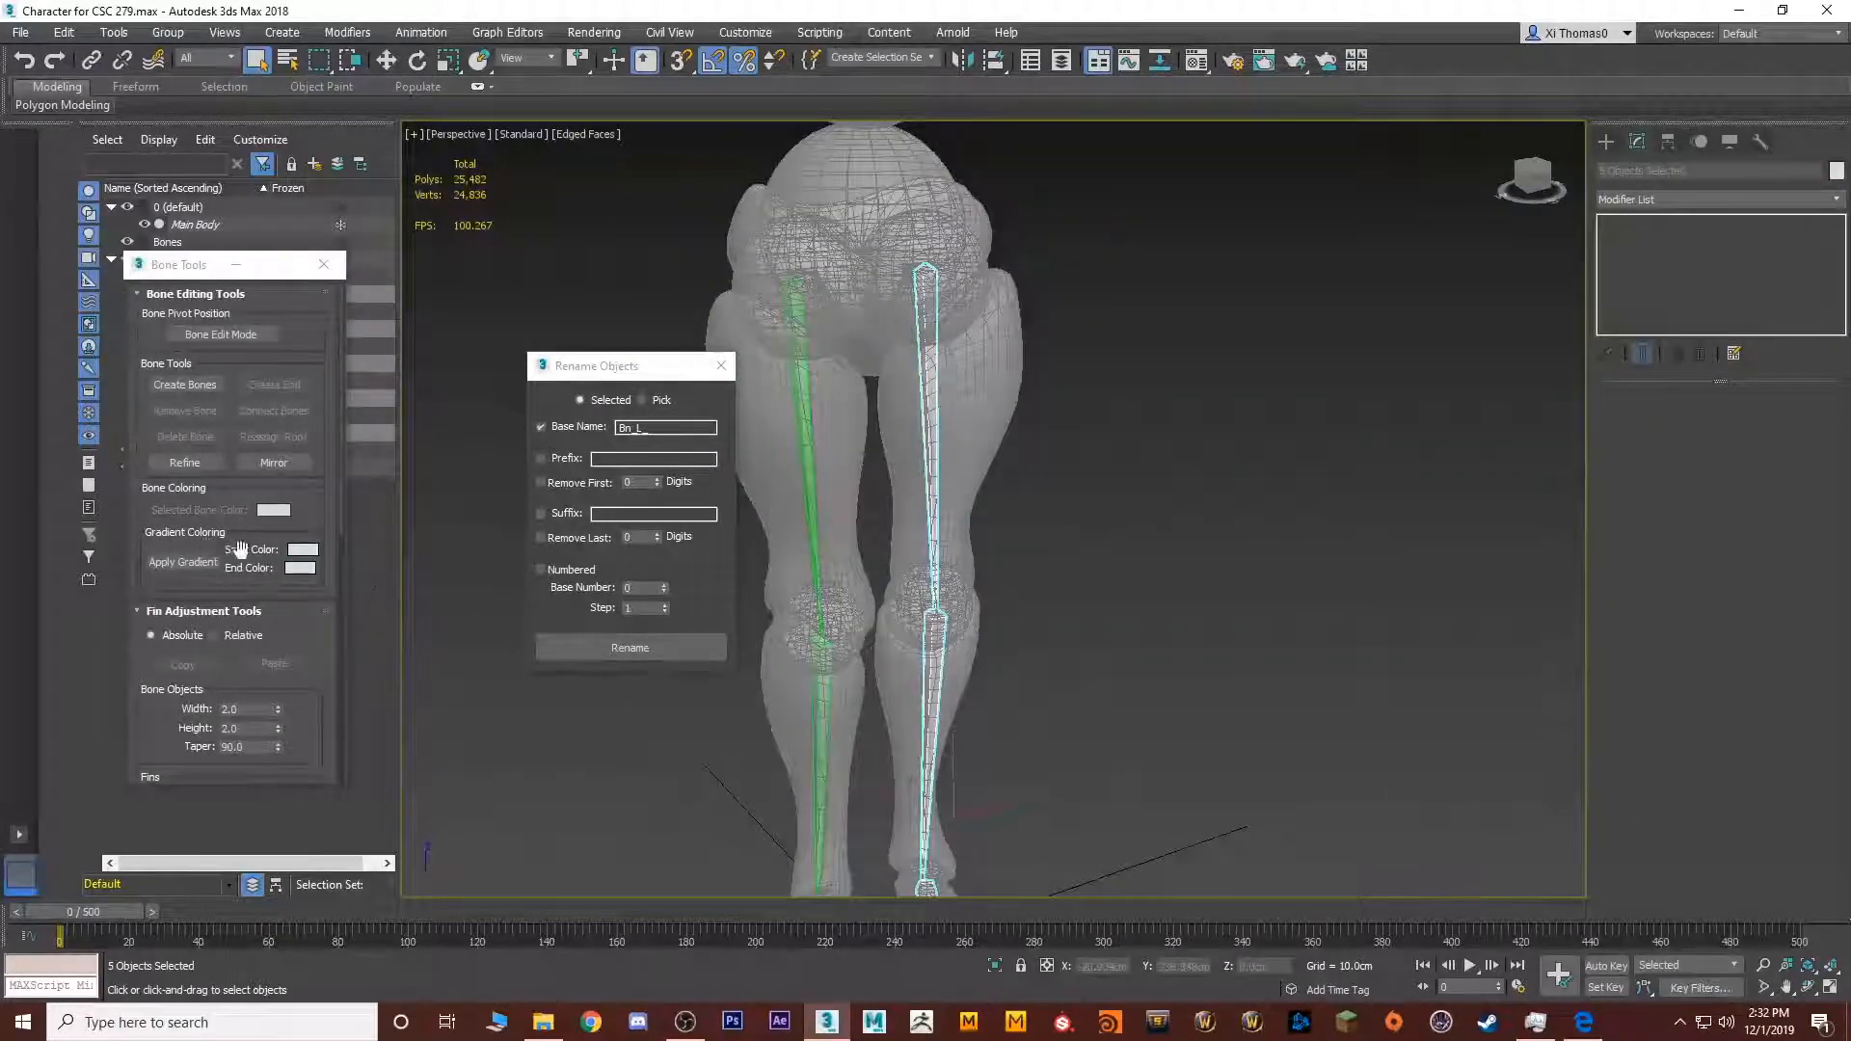
{"action": "left_click", "coordinate": [302, 549]}
{"action": "left_click_drag", "start_coordinate": [511, 173], "coordinate": [613, 156]}
{"action": "left_click", "coordinate": [715, 296]}
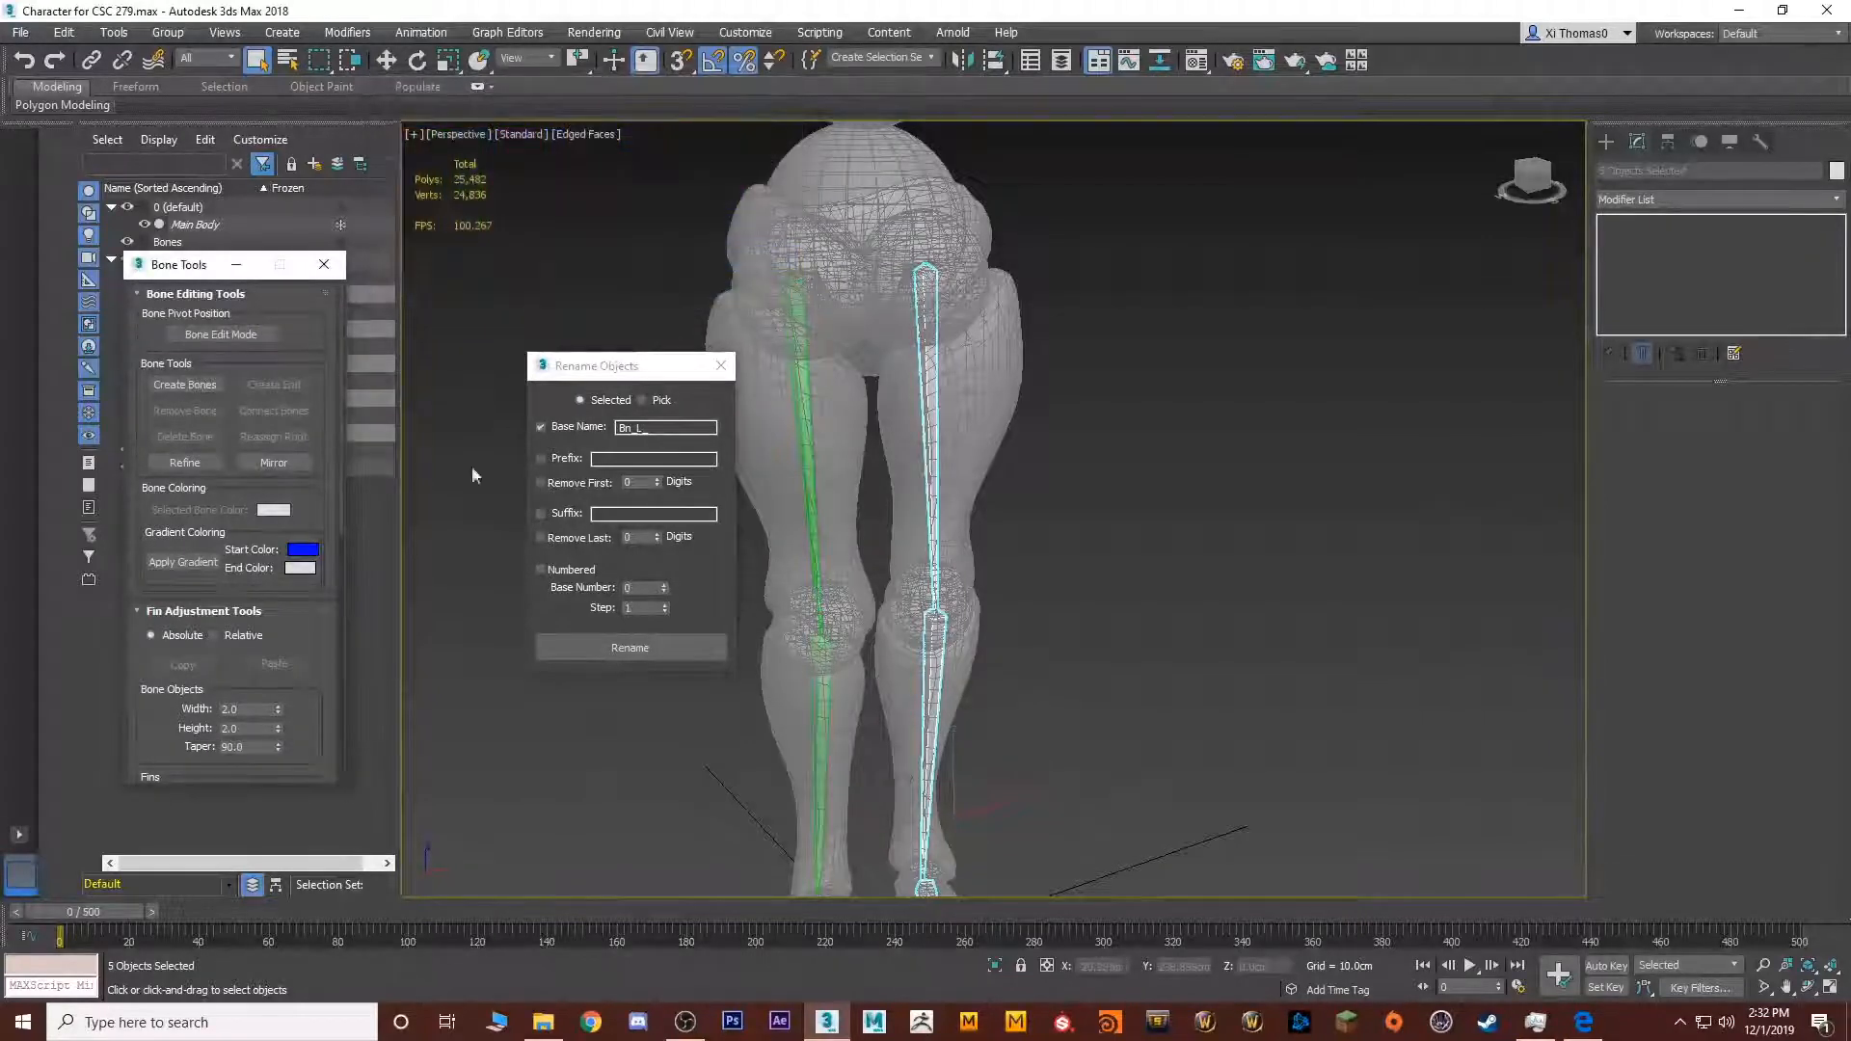
{"action": "left_click", "coordinate": [183, 566]}
{"action": "scroll", "coordinate": [875, 372], "scroll_direction": "down", "scroll_amount": 3}
{"action": "mouse_move", "coordinate": [875, 373]}
{"action": "middle_mouse_down", "text": "alt"}
{"action": "mouse_move", "coordinate": [888, 355]}
{"action": "mouse_move", "coordinate": [859, 372]}
{"action": "middle_mouse_up", "text": "alt"}
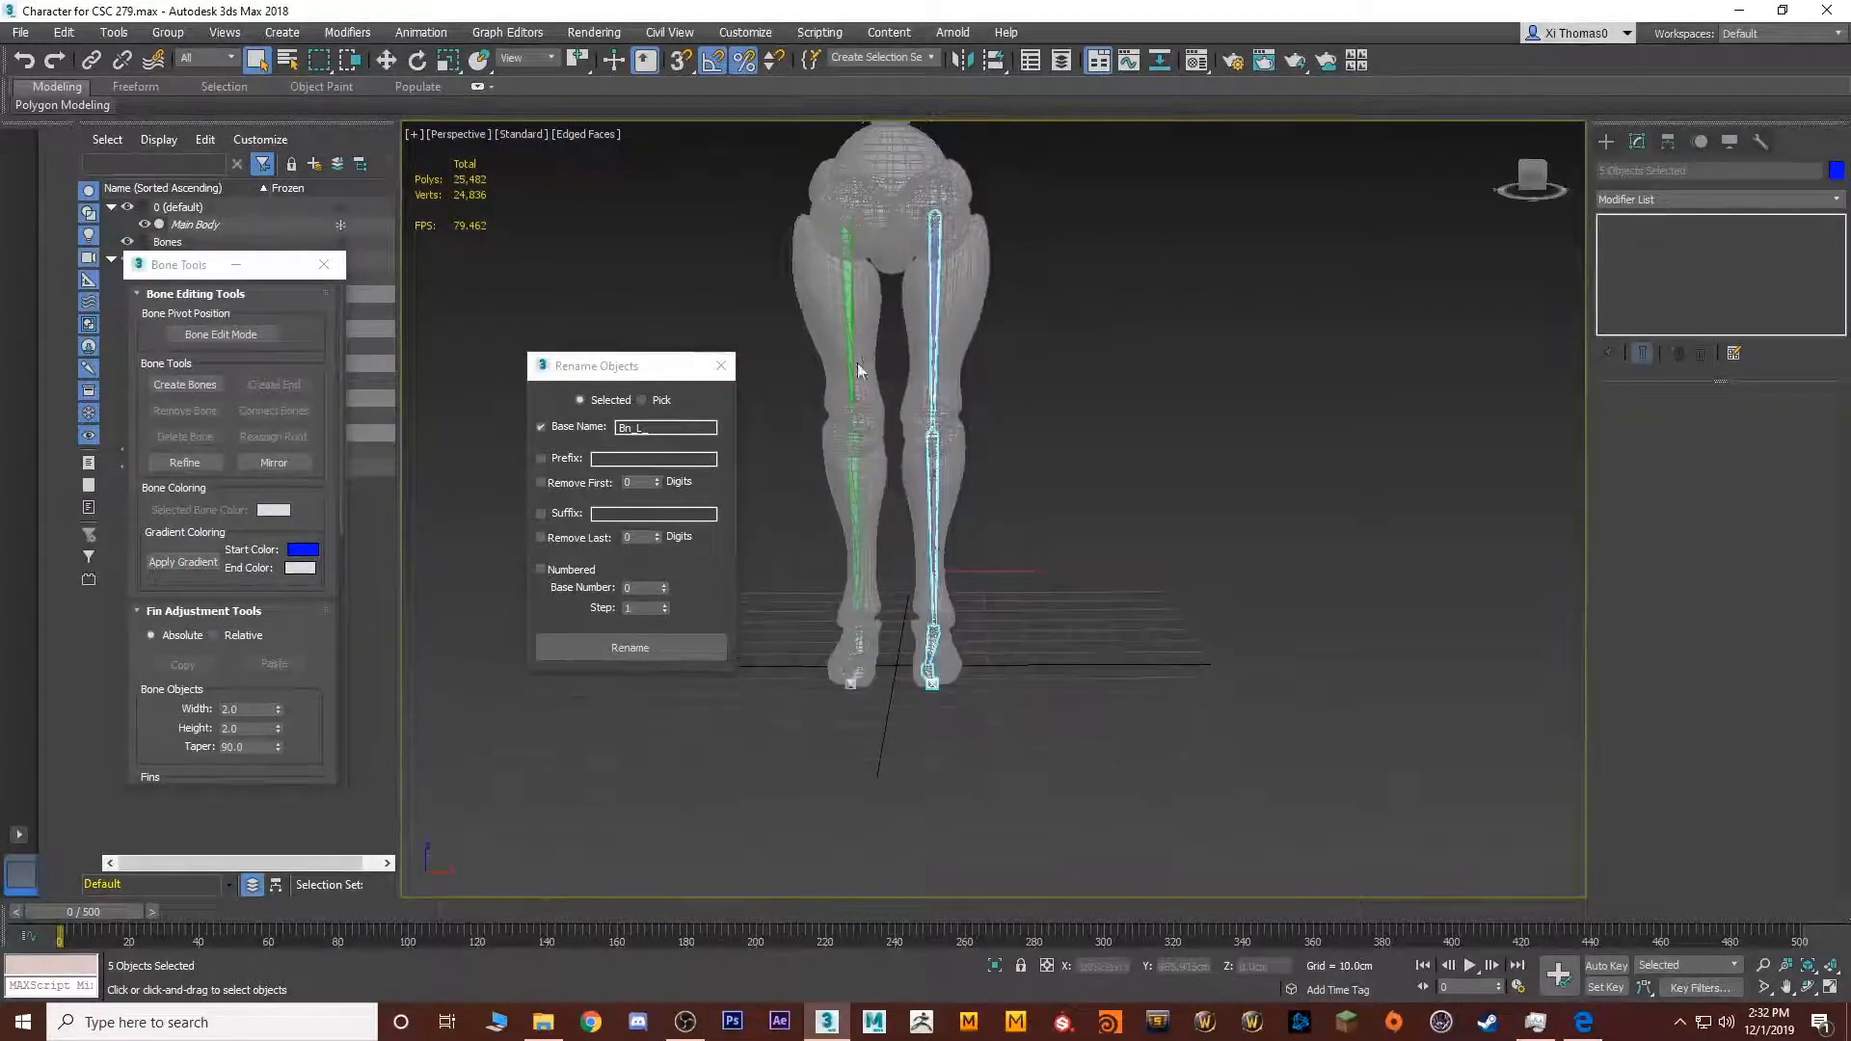
Examine the body from the colored leg bones at the pelvis up through the torso to the head
{"action": "middle_click_drag", "start_coordinate": [955, 215], "coordinate": [992, 491]}
{"action": "scroll", "coordinate": [896, 549], "scroll_direction": "up", "scroll_amount": 5}
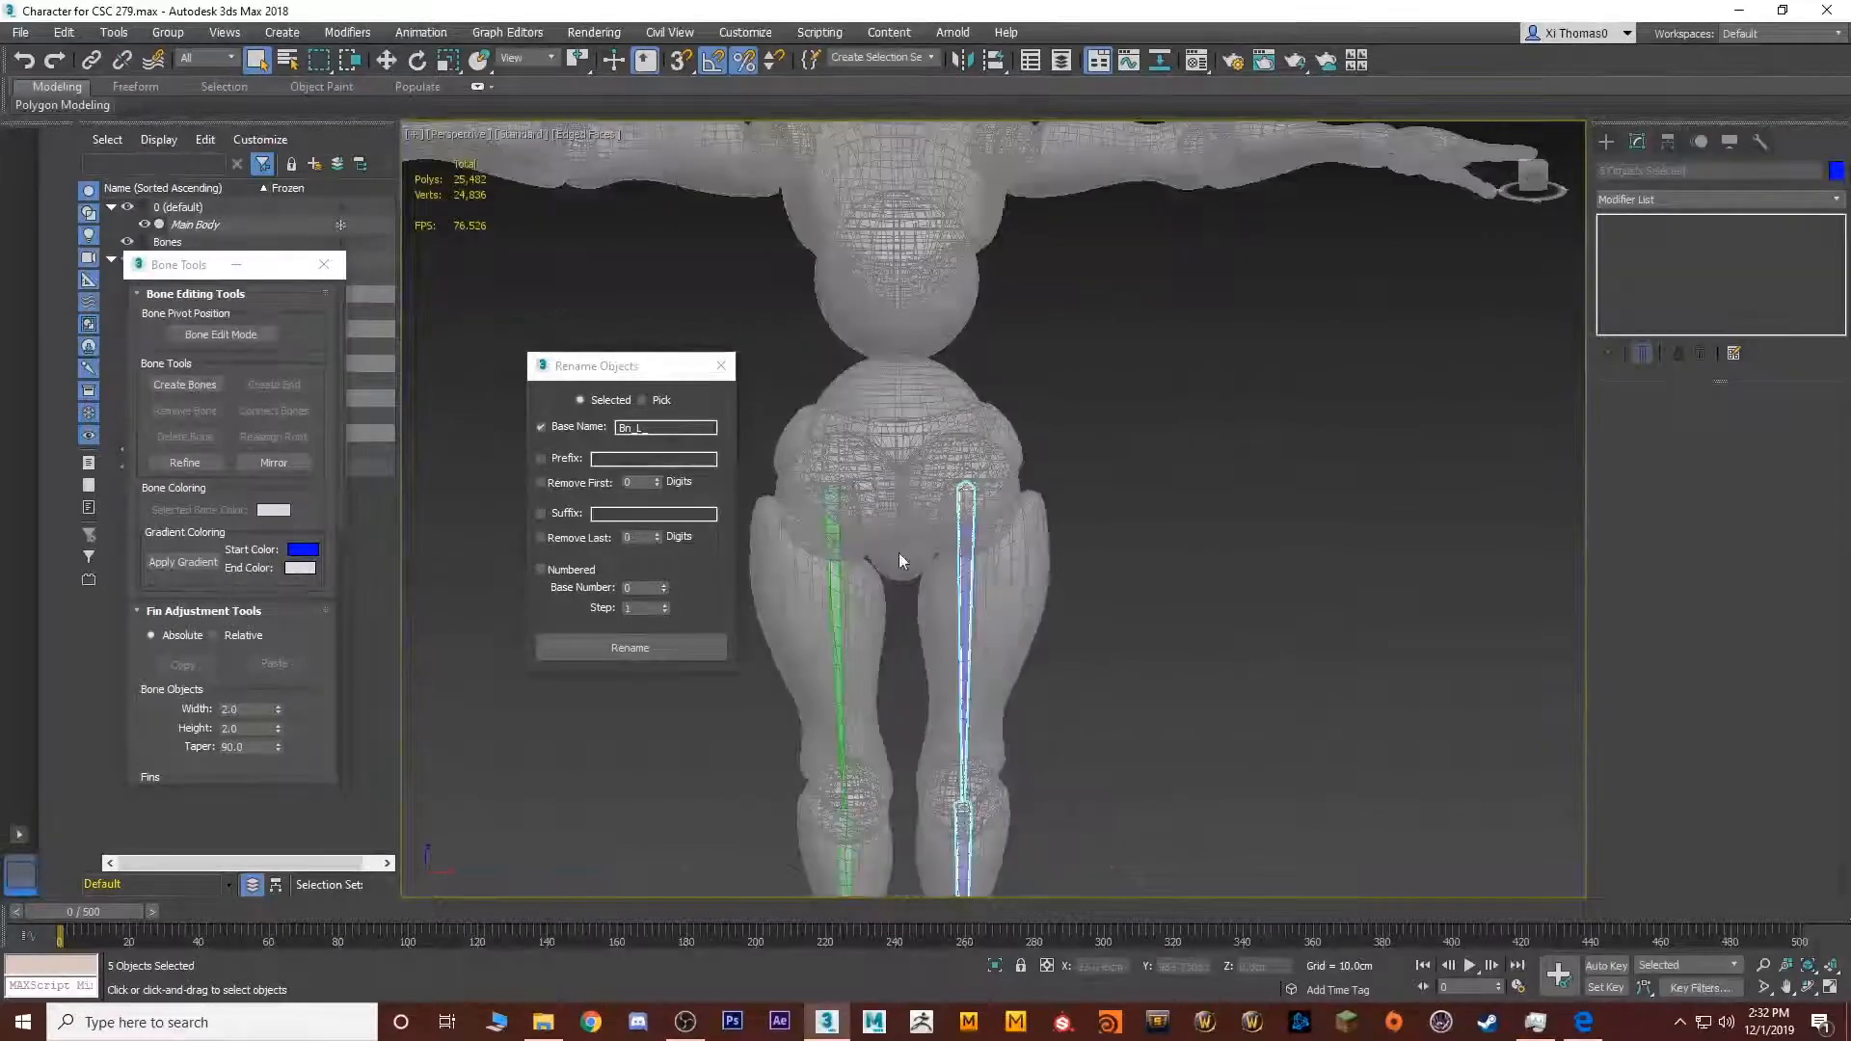
{"action": "middle_click_drag", "start_coordinate": [888, 386], "coordinate": [930, 607]}
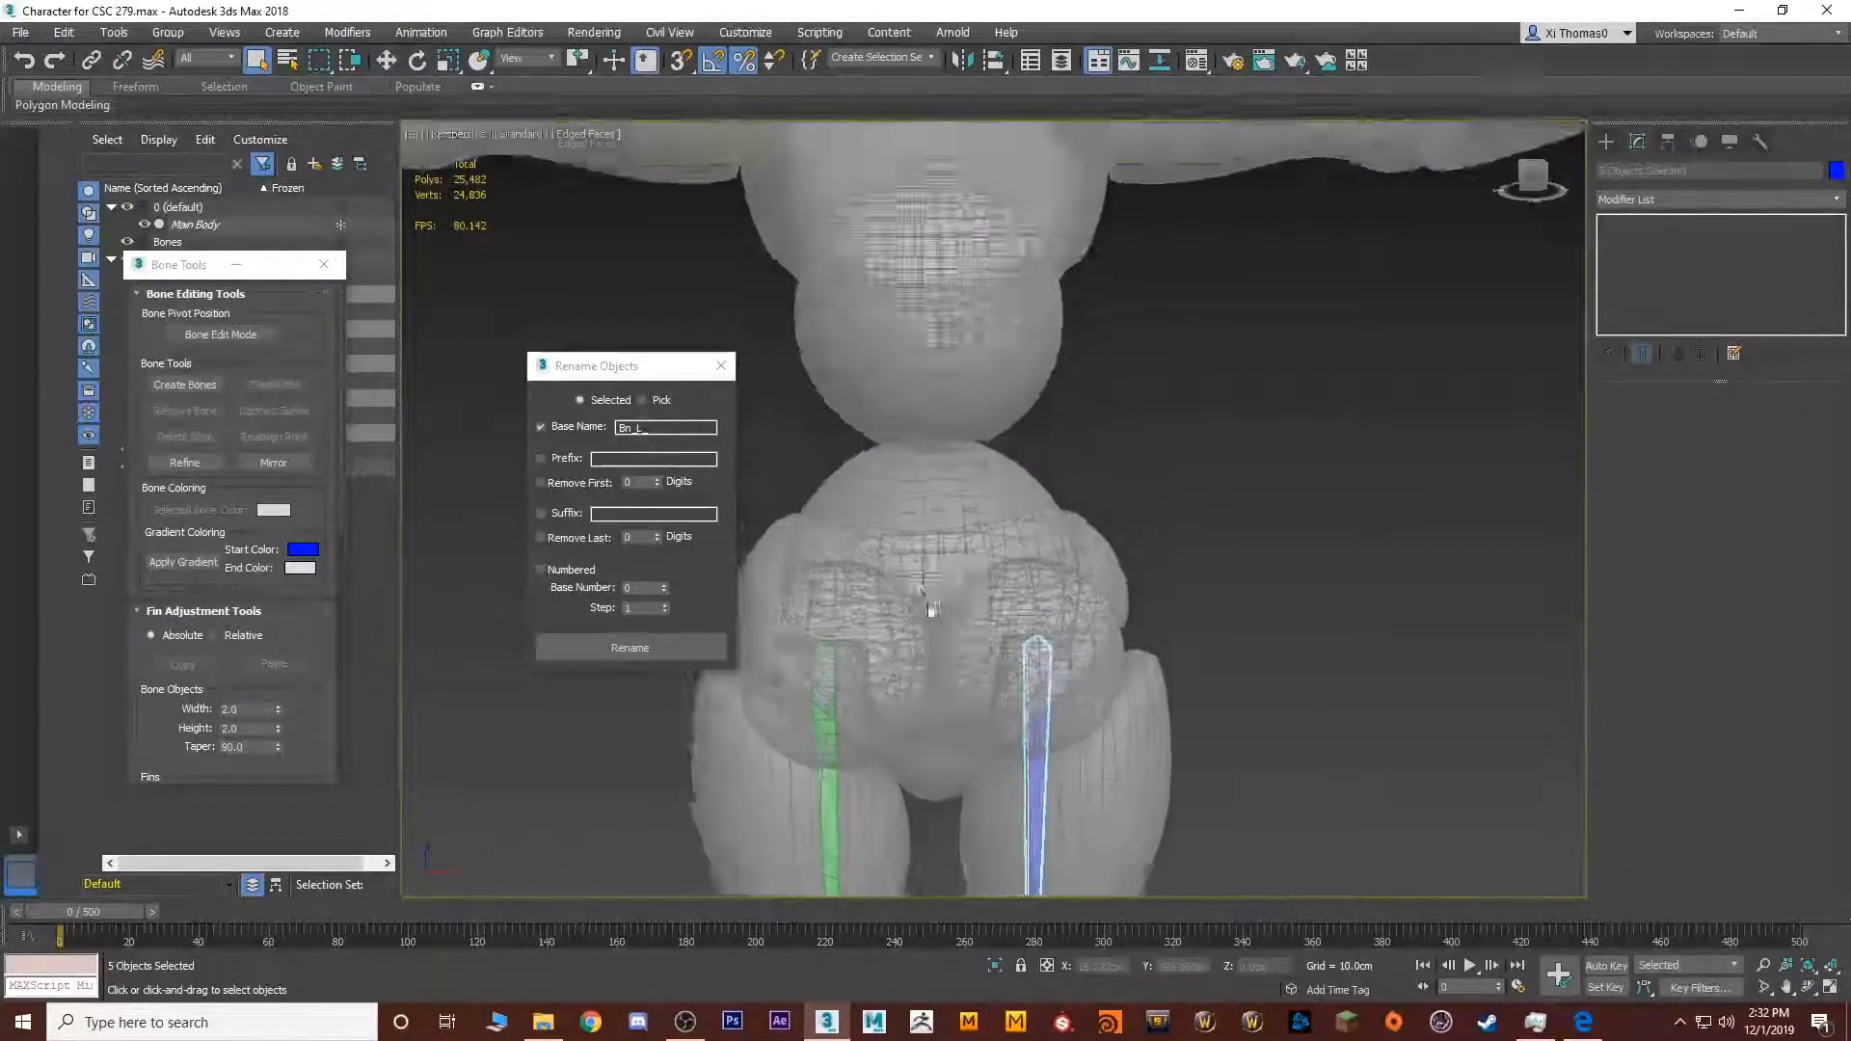
{"action": "scroll", "coordinate": [931, 607], "scroll_direction": "down", "scroll_amount": 3}
{"action": "middle_click_drag", "start_coordinate": [919, 208], "coordinate": [904, 400]}
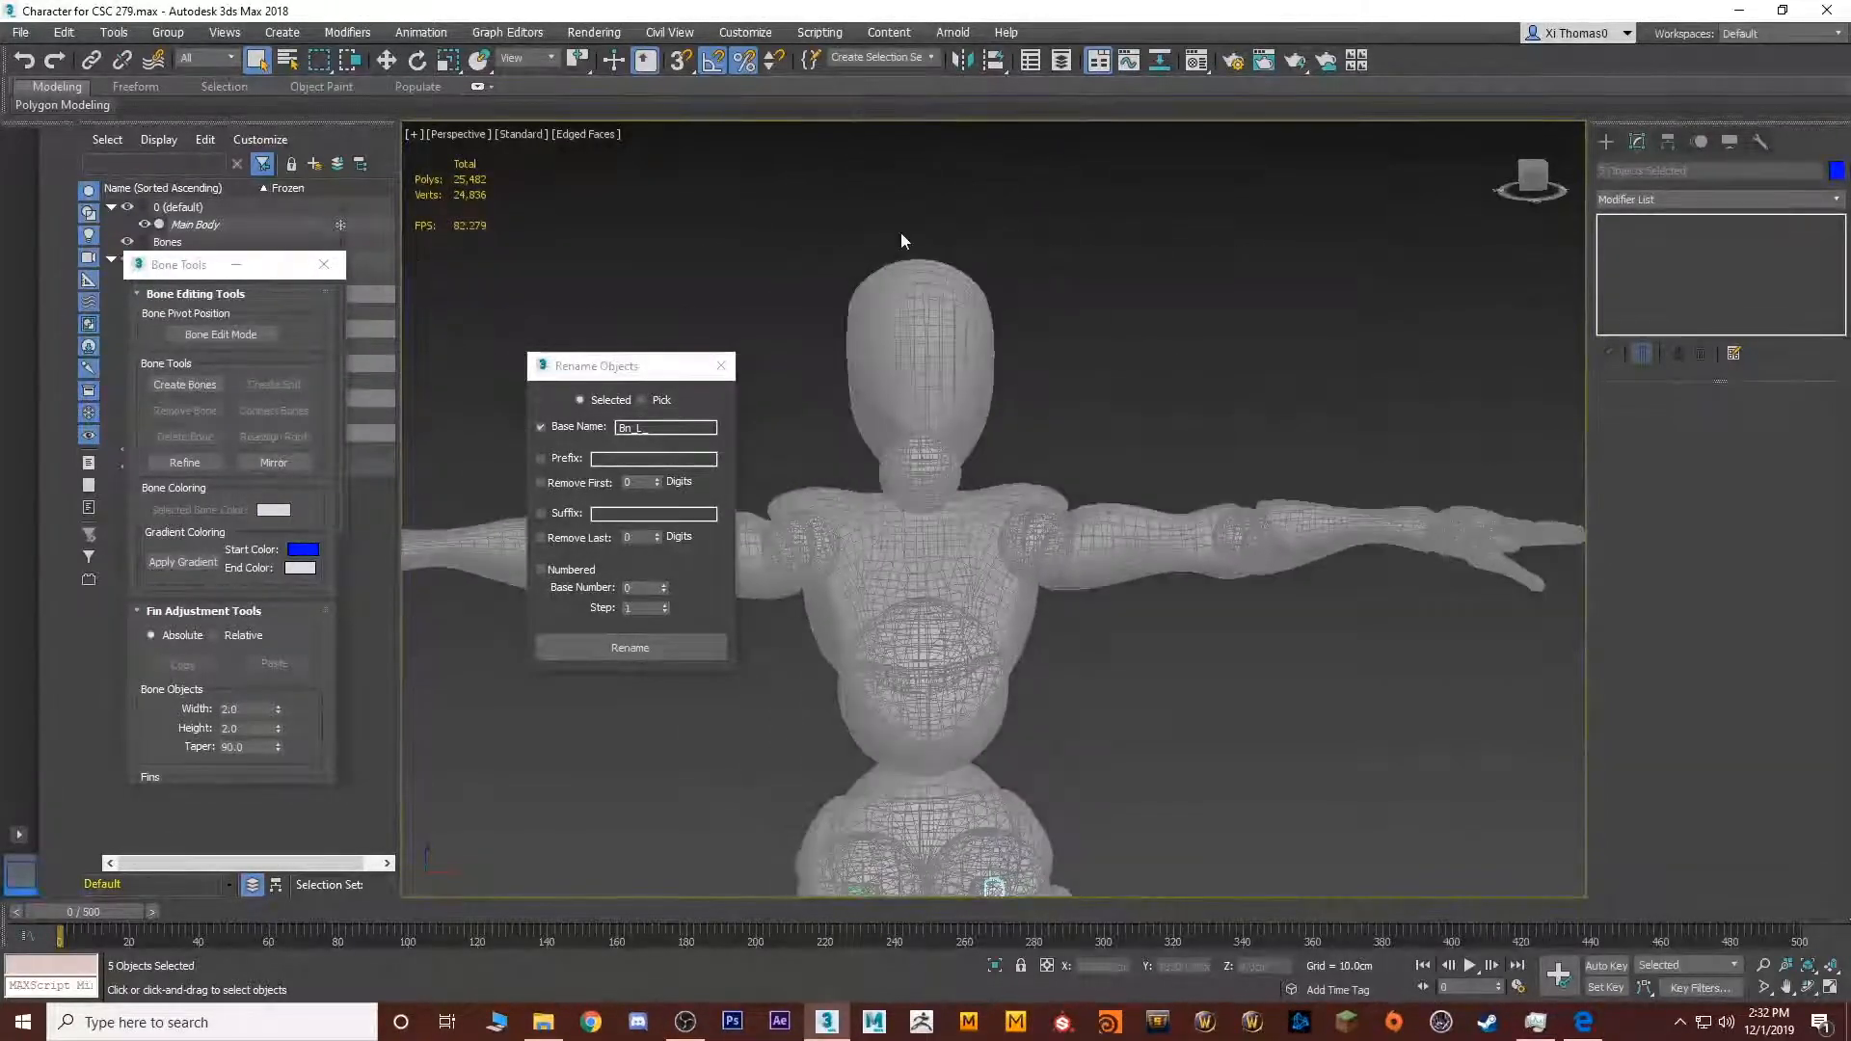
{"action": "middle_click_drag", "start_coordinate": [884, 314], "coordinate": [880, 130]}
{"action": "scroll", "coordinate": [909, 659], "scroll_direction": "up", "scroll_amount": 4}
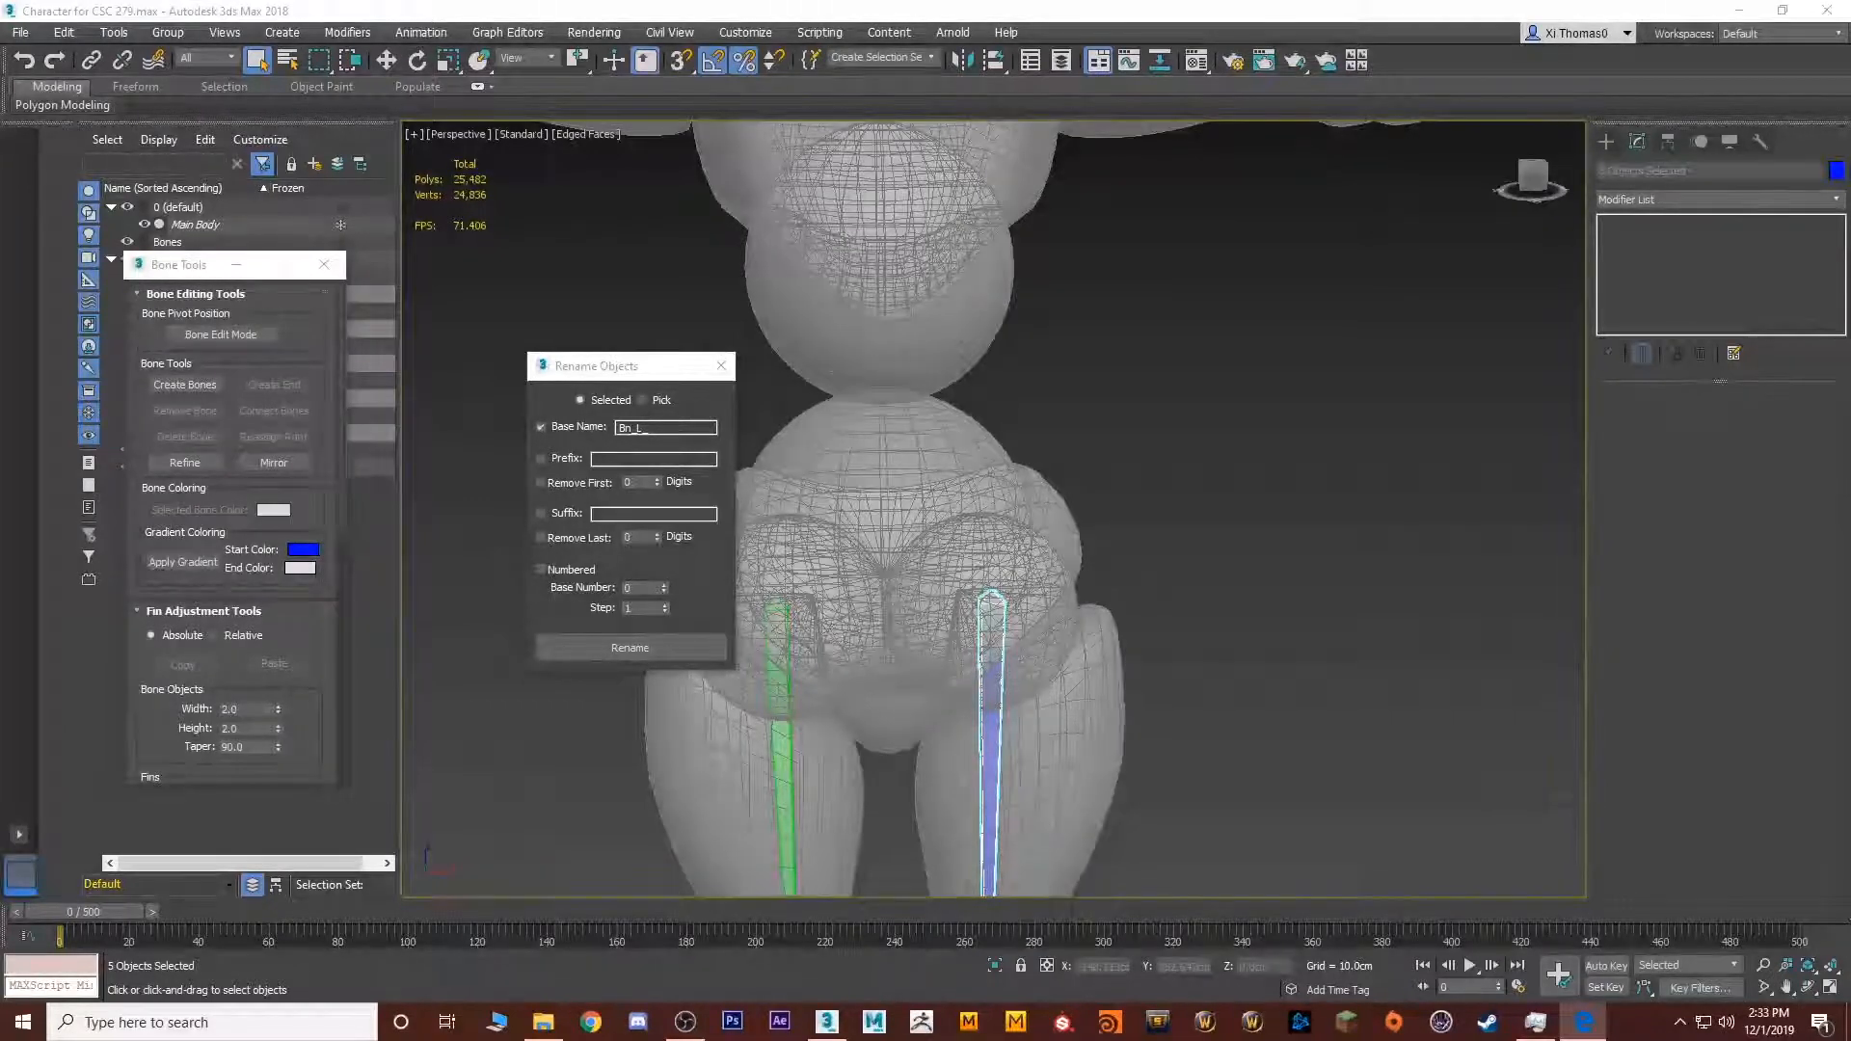
Create a short pelvis bone in the Left view, running downward from above the hip joint to just below it, and end the chain
{"action": "left_click", "coordinate": [556, 352]}
{"action": "left_click_drag", "start_coordinate": [557, 352], "coordinate": [567, 366]}
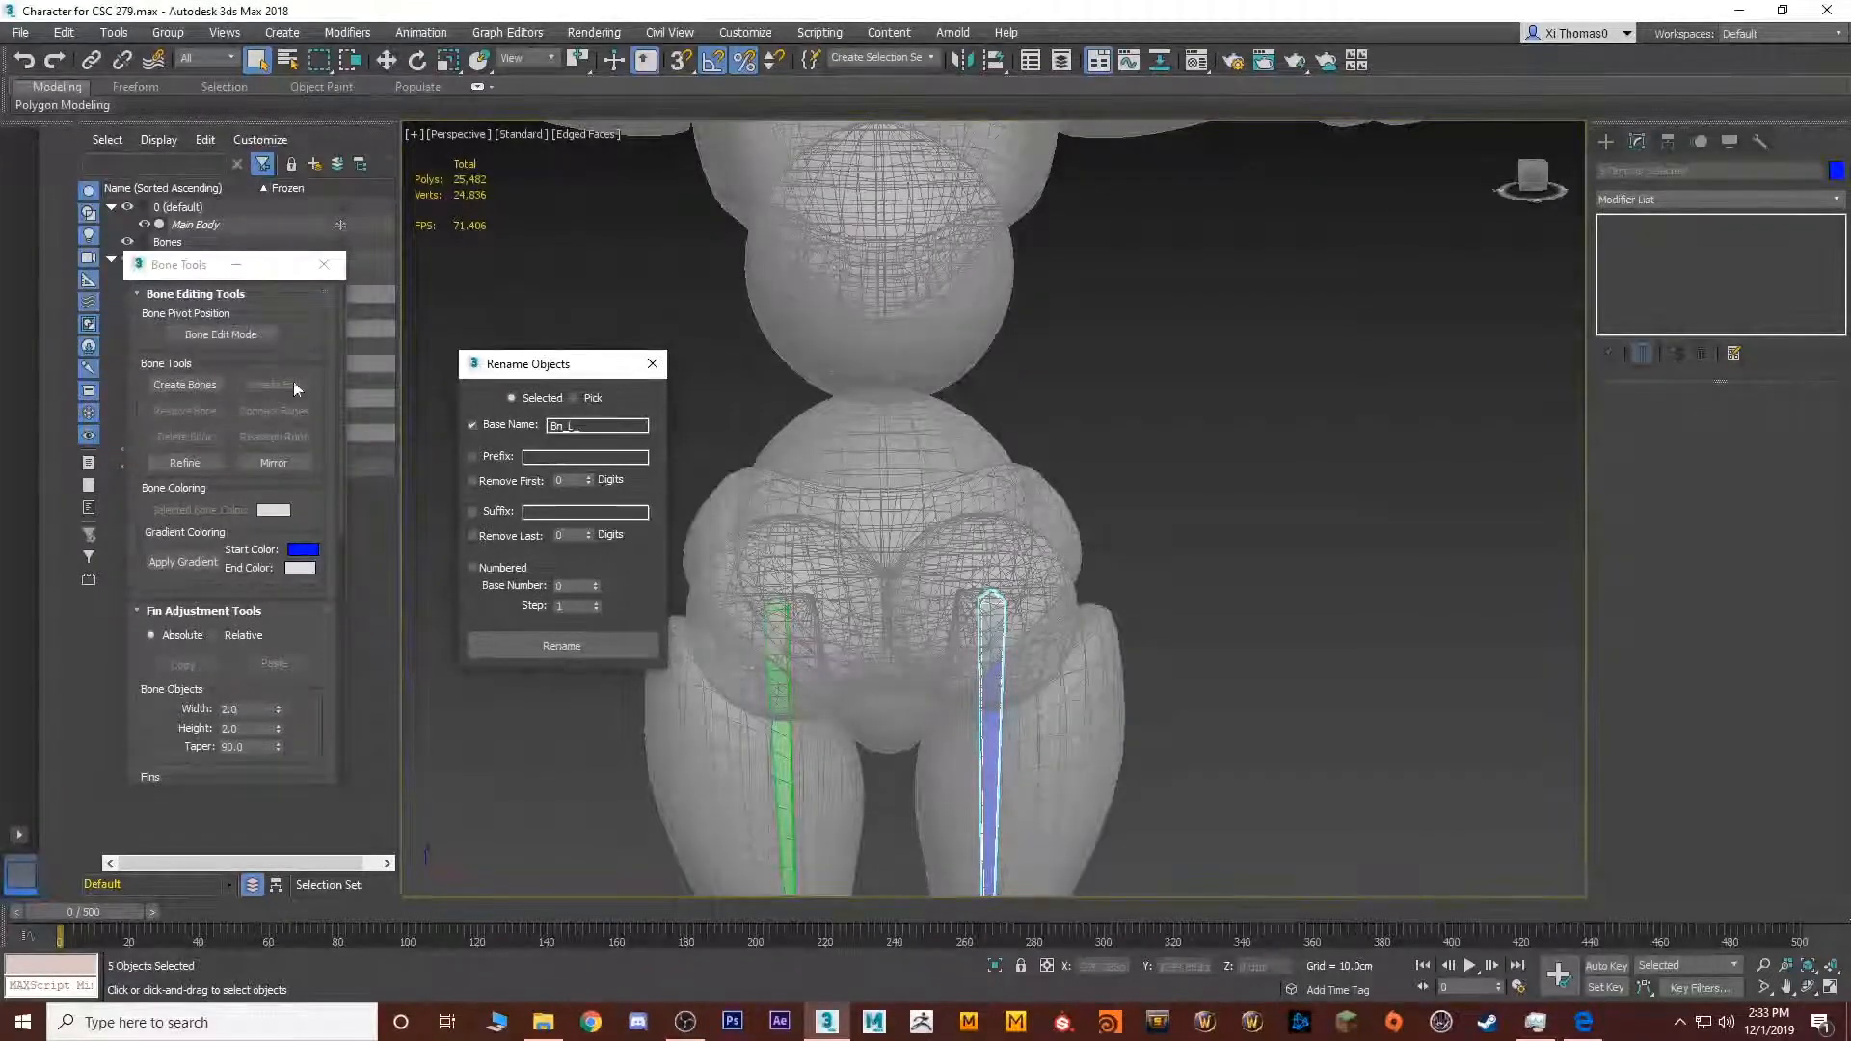
{"action": "left_click", "coordinate": [190, 385]}
{"action": "key", "text": "alt+w"}
{"action": "key", "text": "alt+w"}
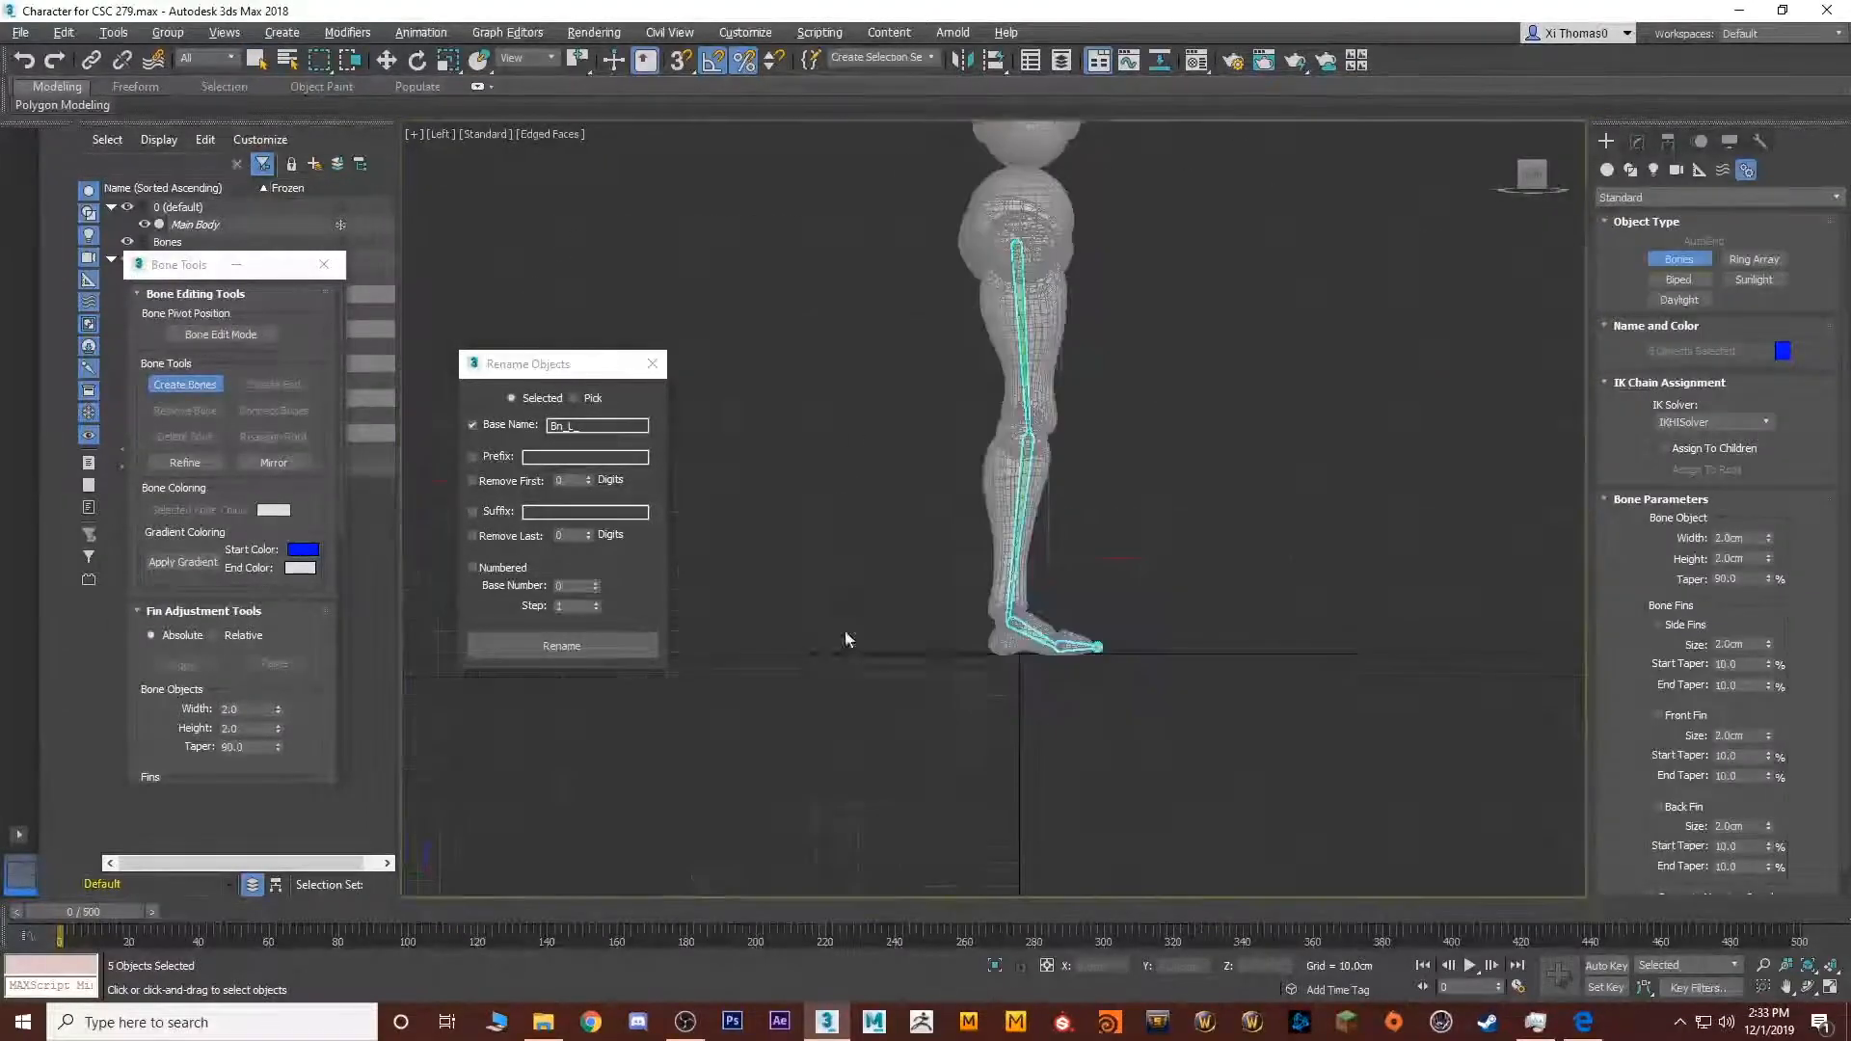
{"action": "scroll", "coordinate": [1067, 529], "scroll_direction": "up", "scroll_amount": 8}
{"action": "middle_click_drag", "start_coordinate": [1132, 405], "coordinate": [1070, 570]}
{"action": "scroll", "coordinate": [1065, 574], "scroll_direction": "down", "scroll_amount": 2}
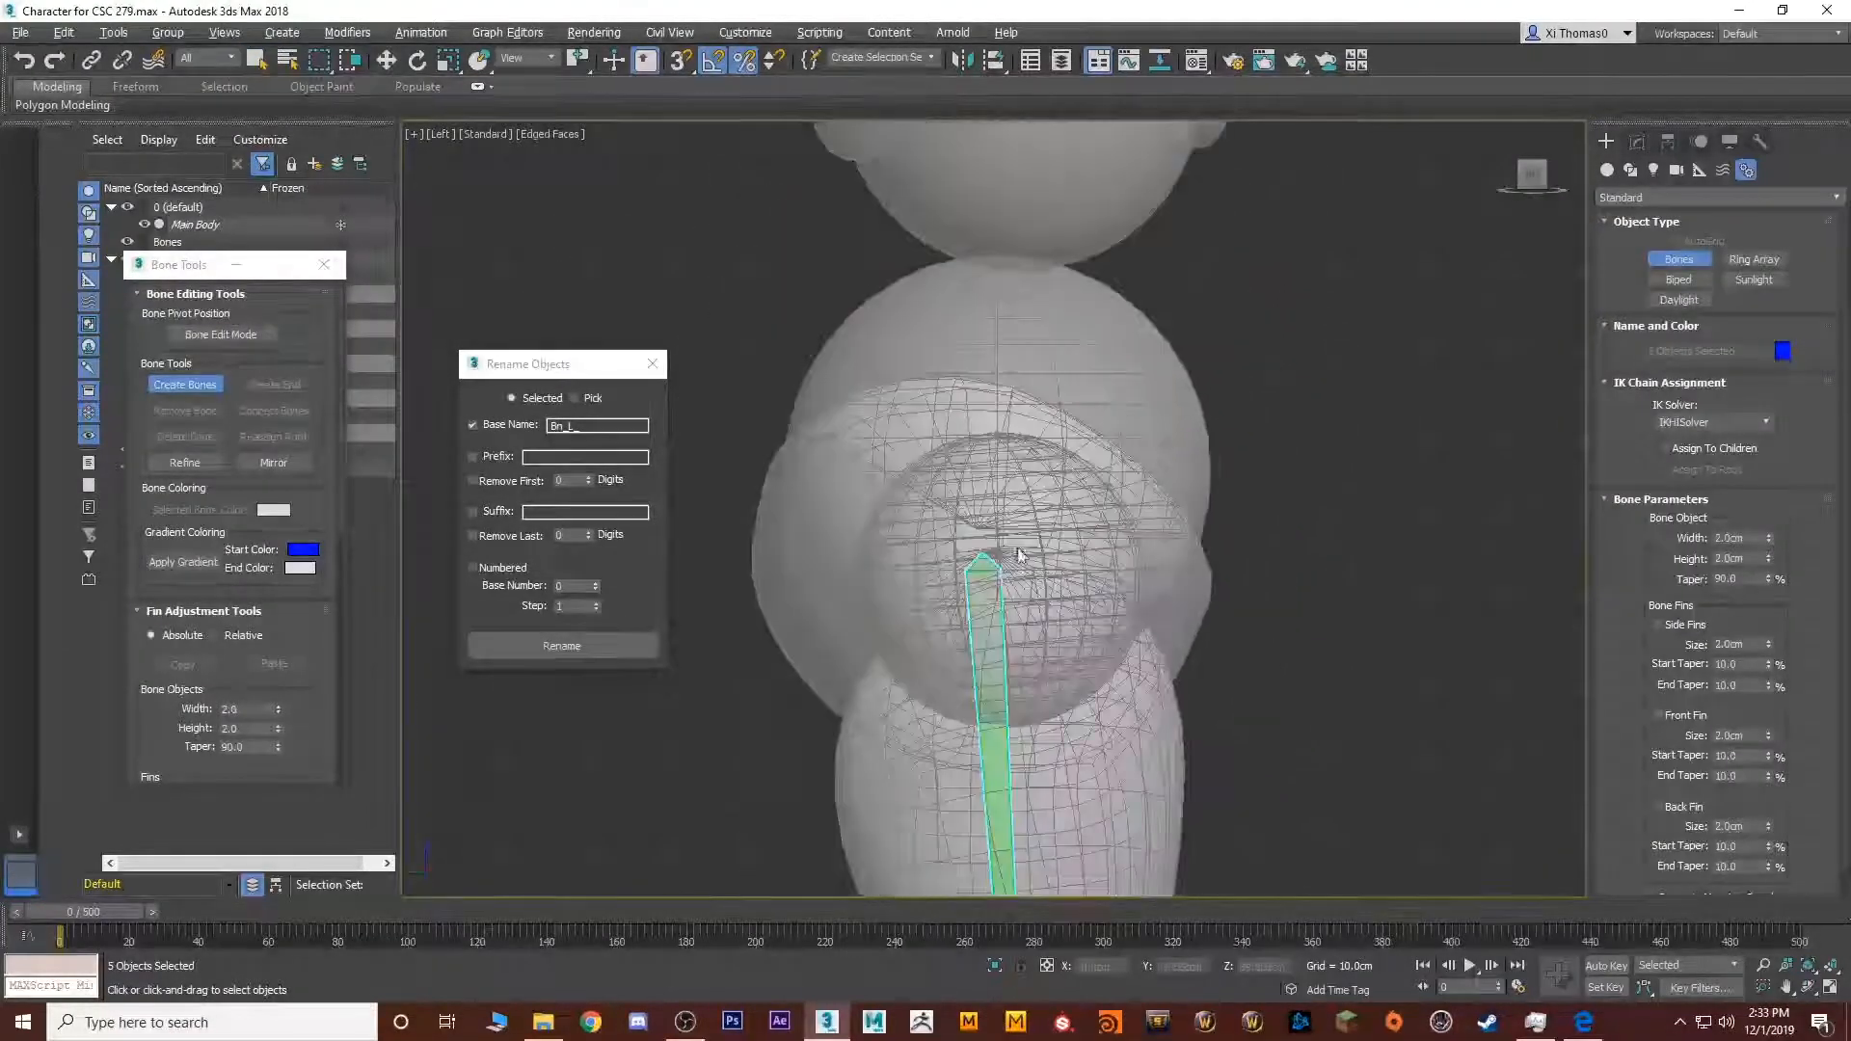
{"action": "left_click", "coordinate": [964, 414]}
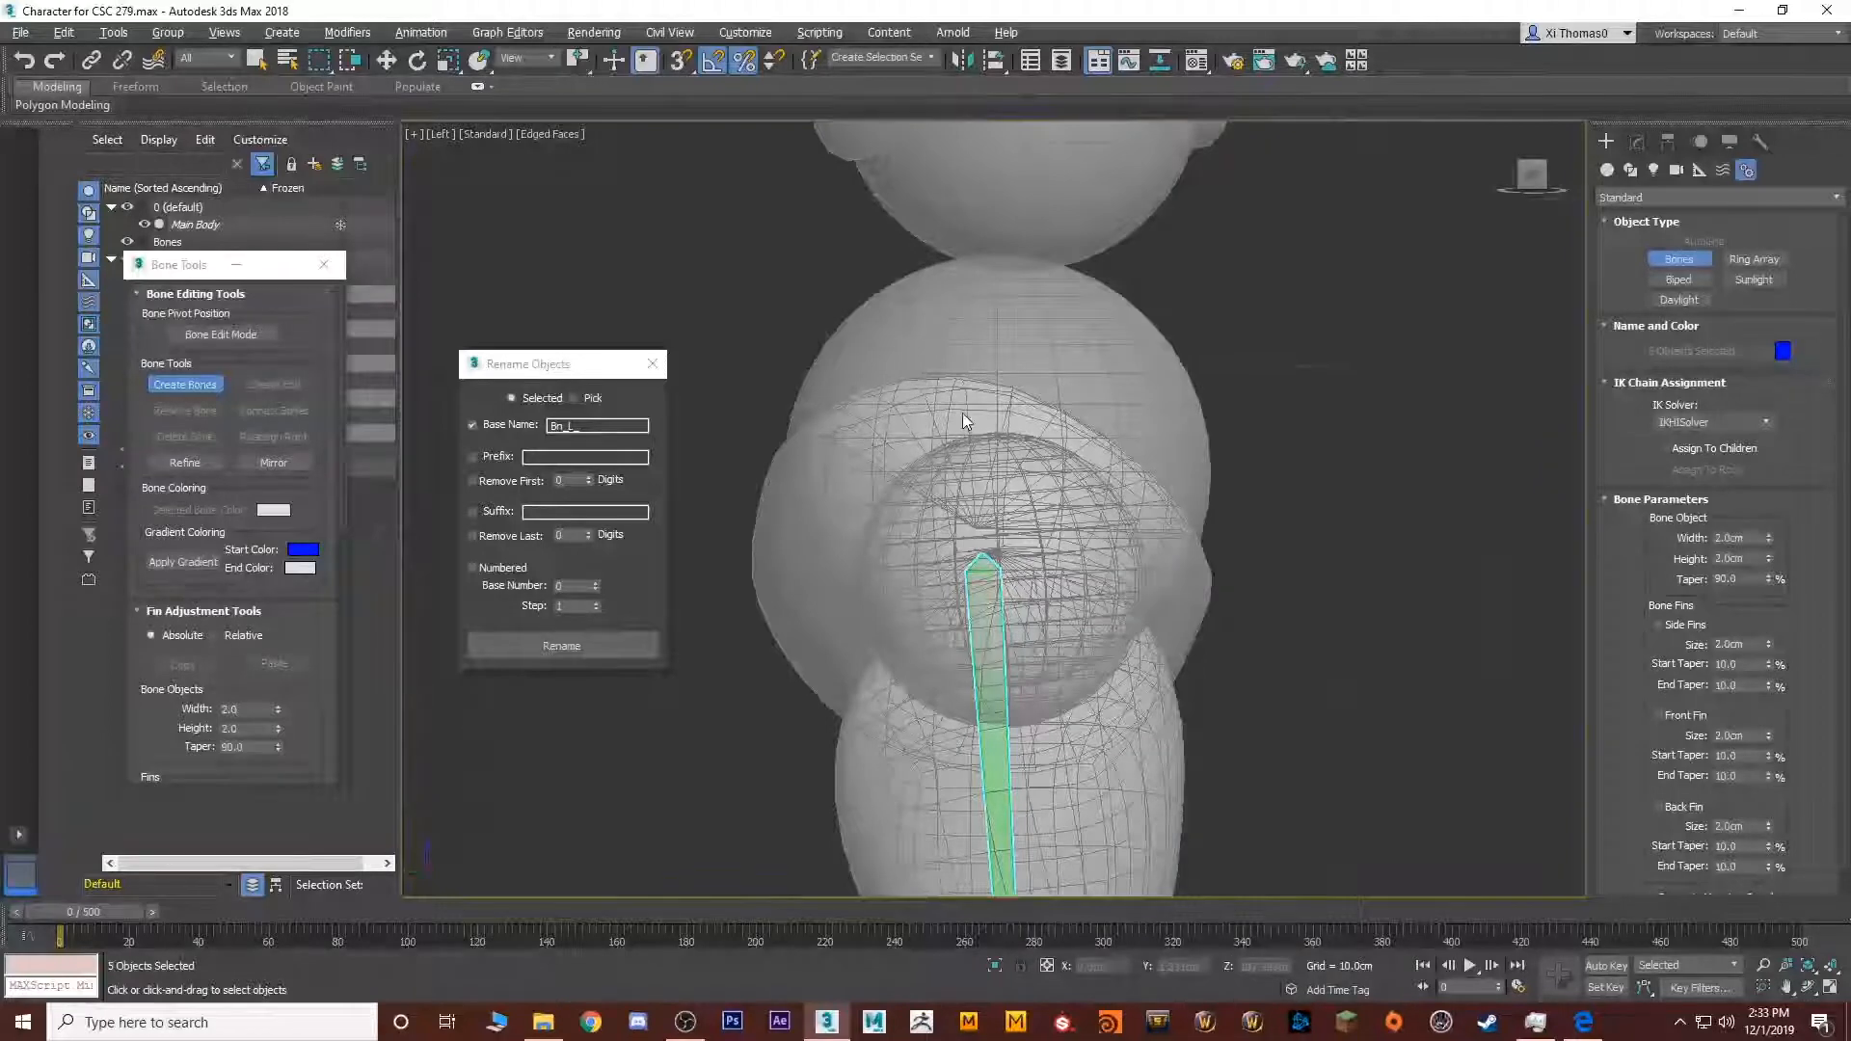
{"action": "left_click", "coordinate": [965, 645]}
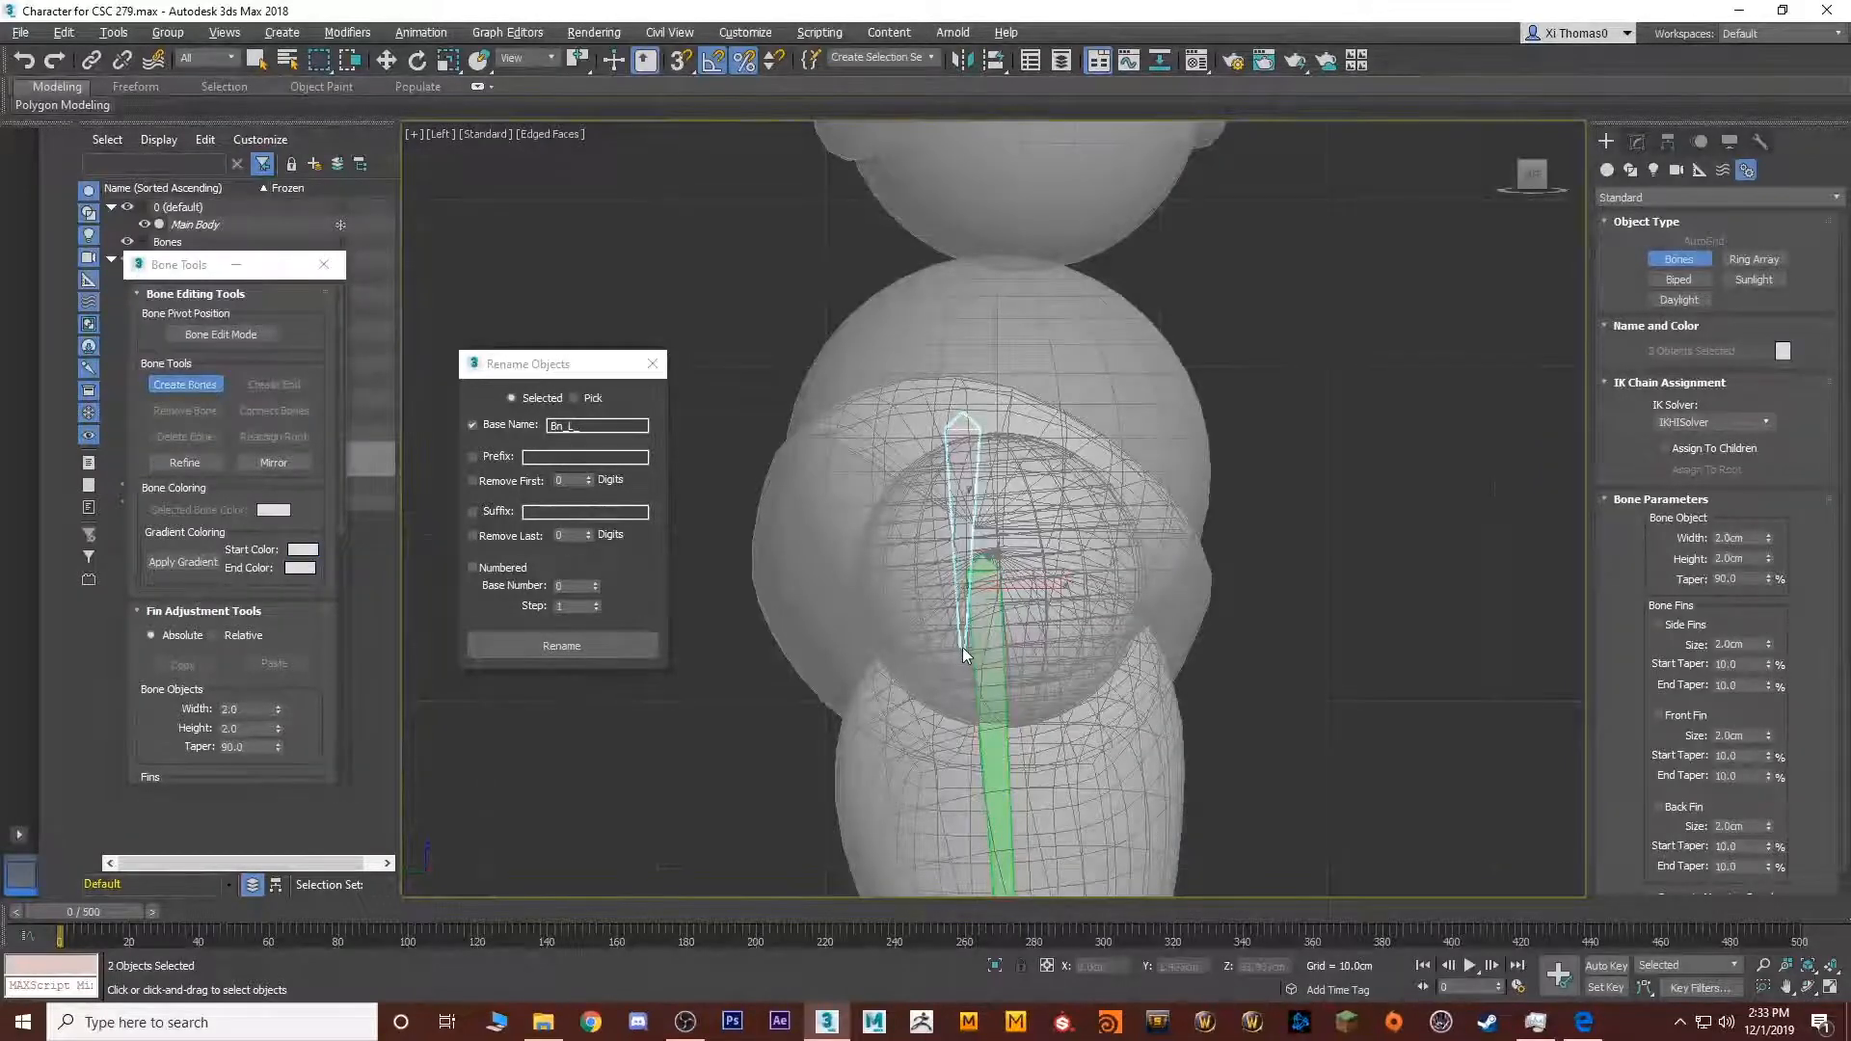
{"action": "right_click", "coordinate": [963, 652], "text": "shift"}
{"action": "left_click", "coordinate": [971, 752]}
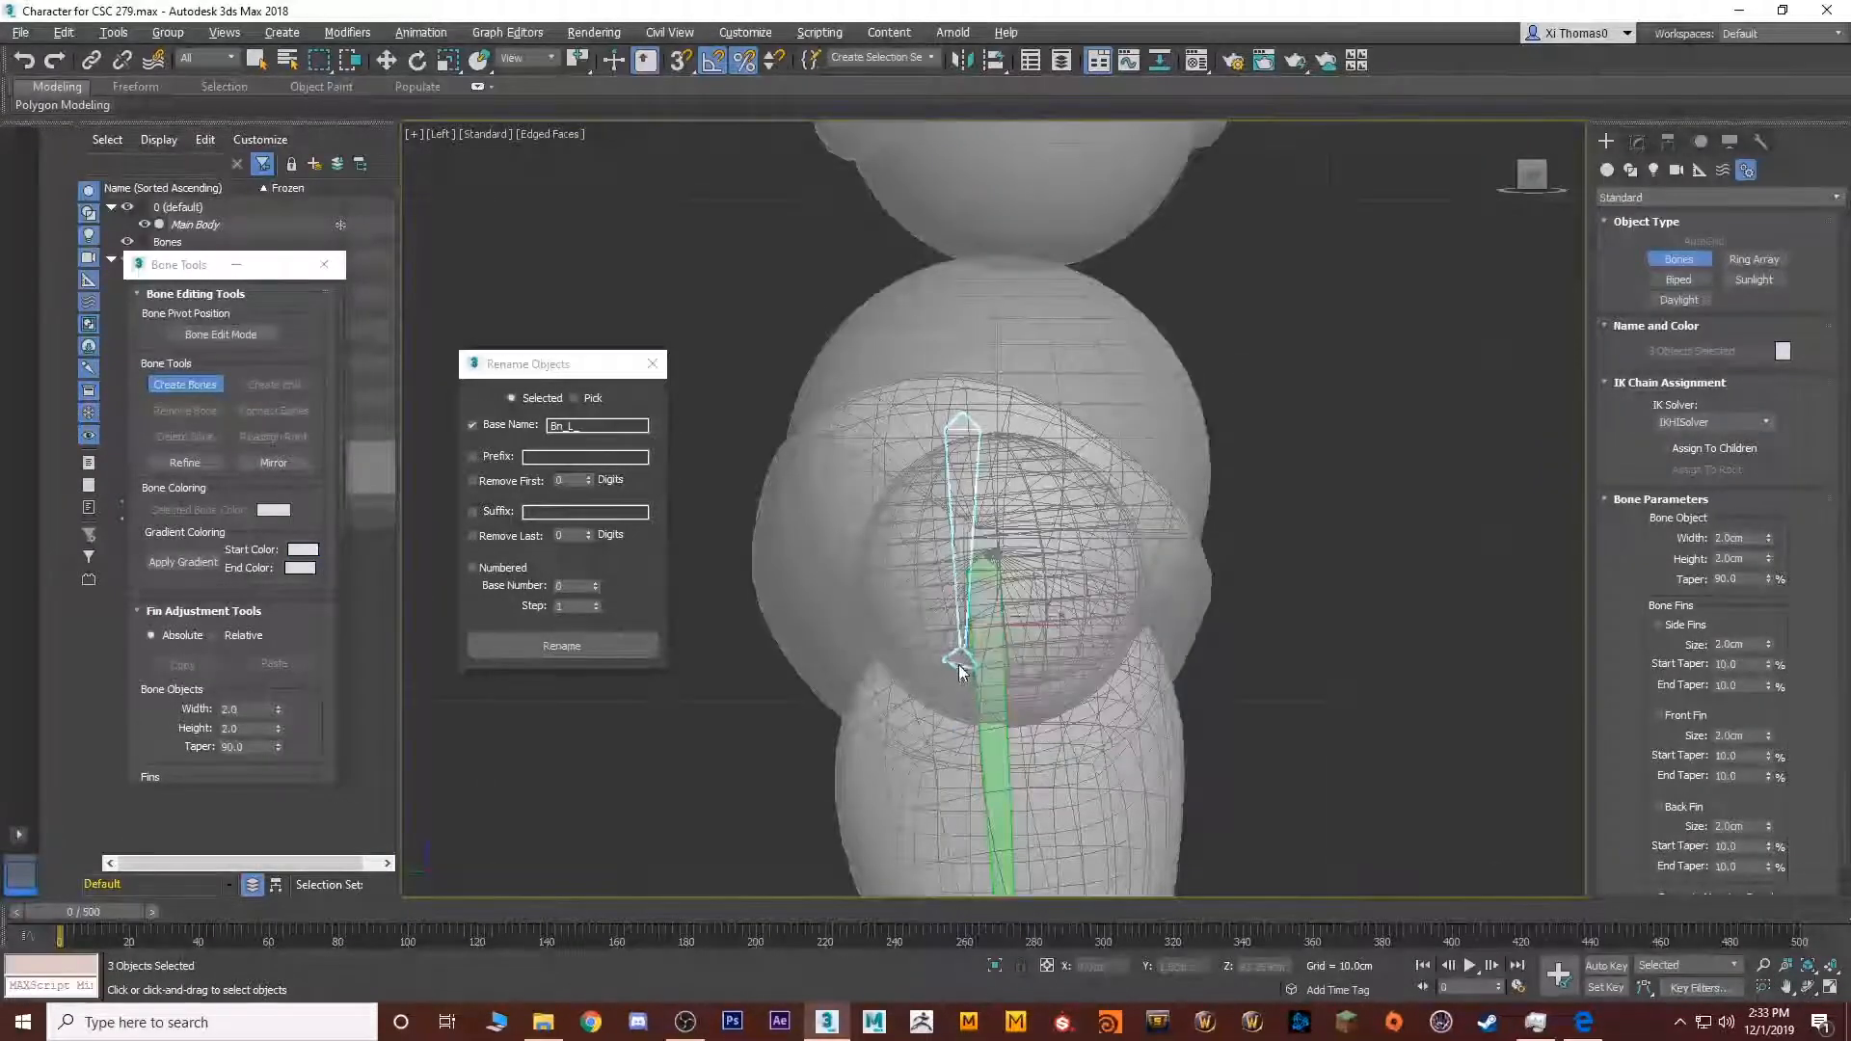
{"action": "right_click", "coordinate": [960, 683]}
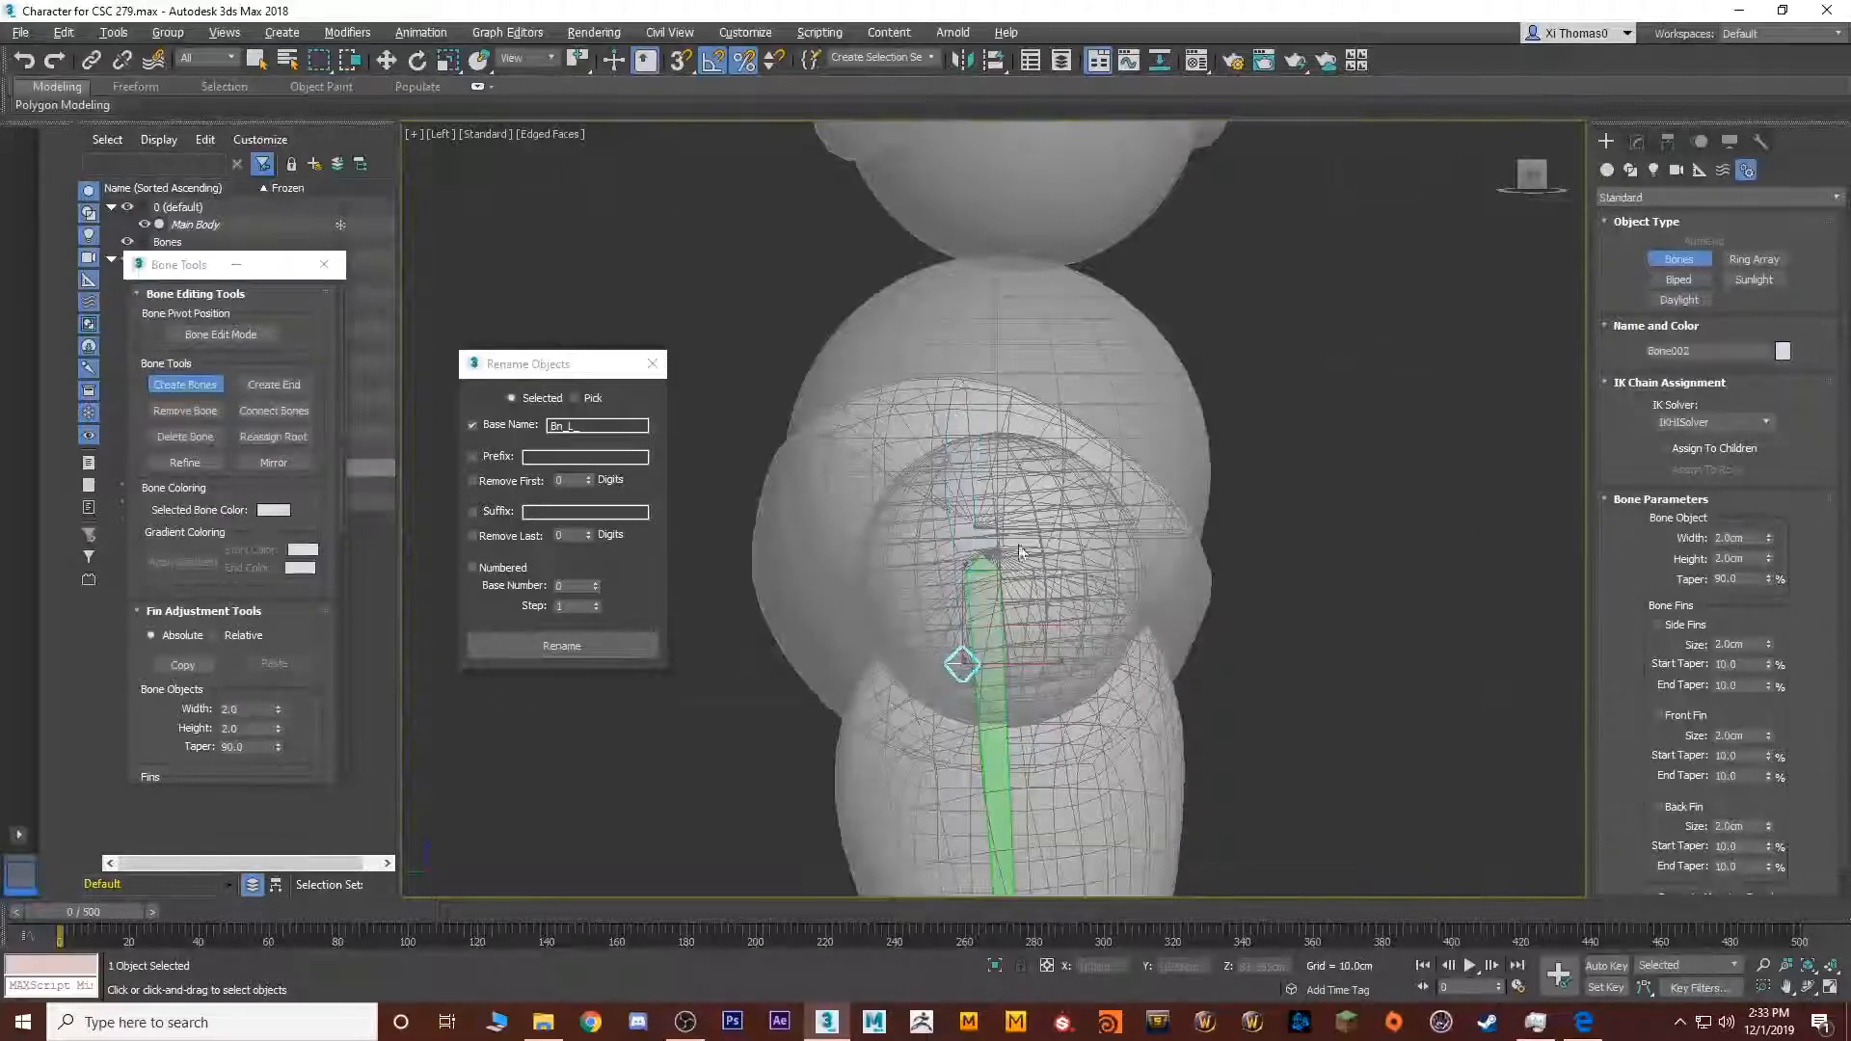
Start a separate spine chain just above the thigh bones, placing two bones upward through the pelvis to the waist joint
{"action": "middle_click_drag", "start_coordinate": [967, 528], "coordinate": [957, 593]}
{"action": "middle_click_drag", "start_coordinate": [969, 506], "coordinate": [981, 687]}
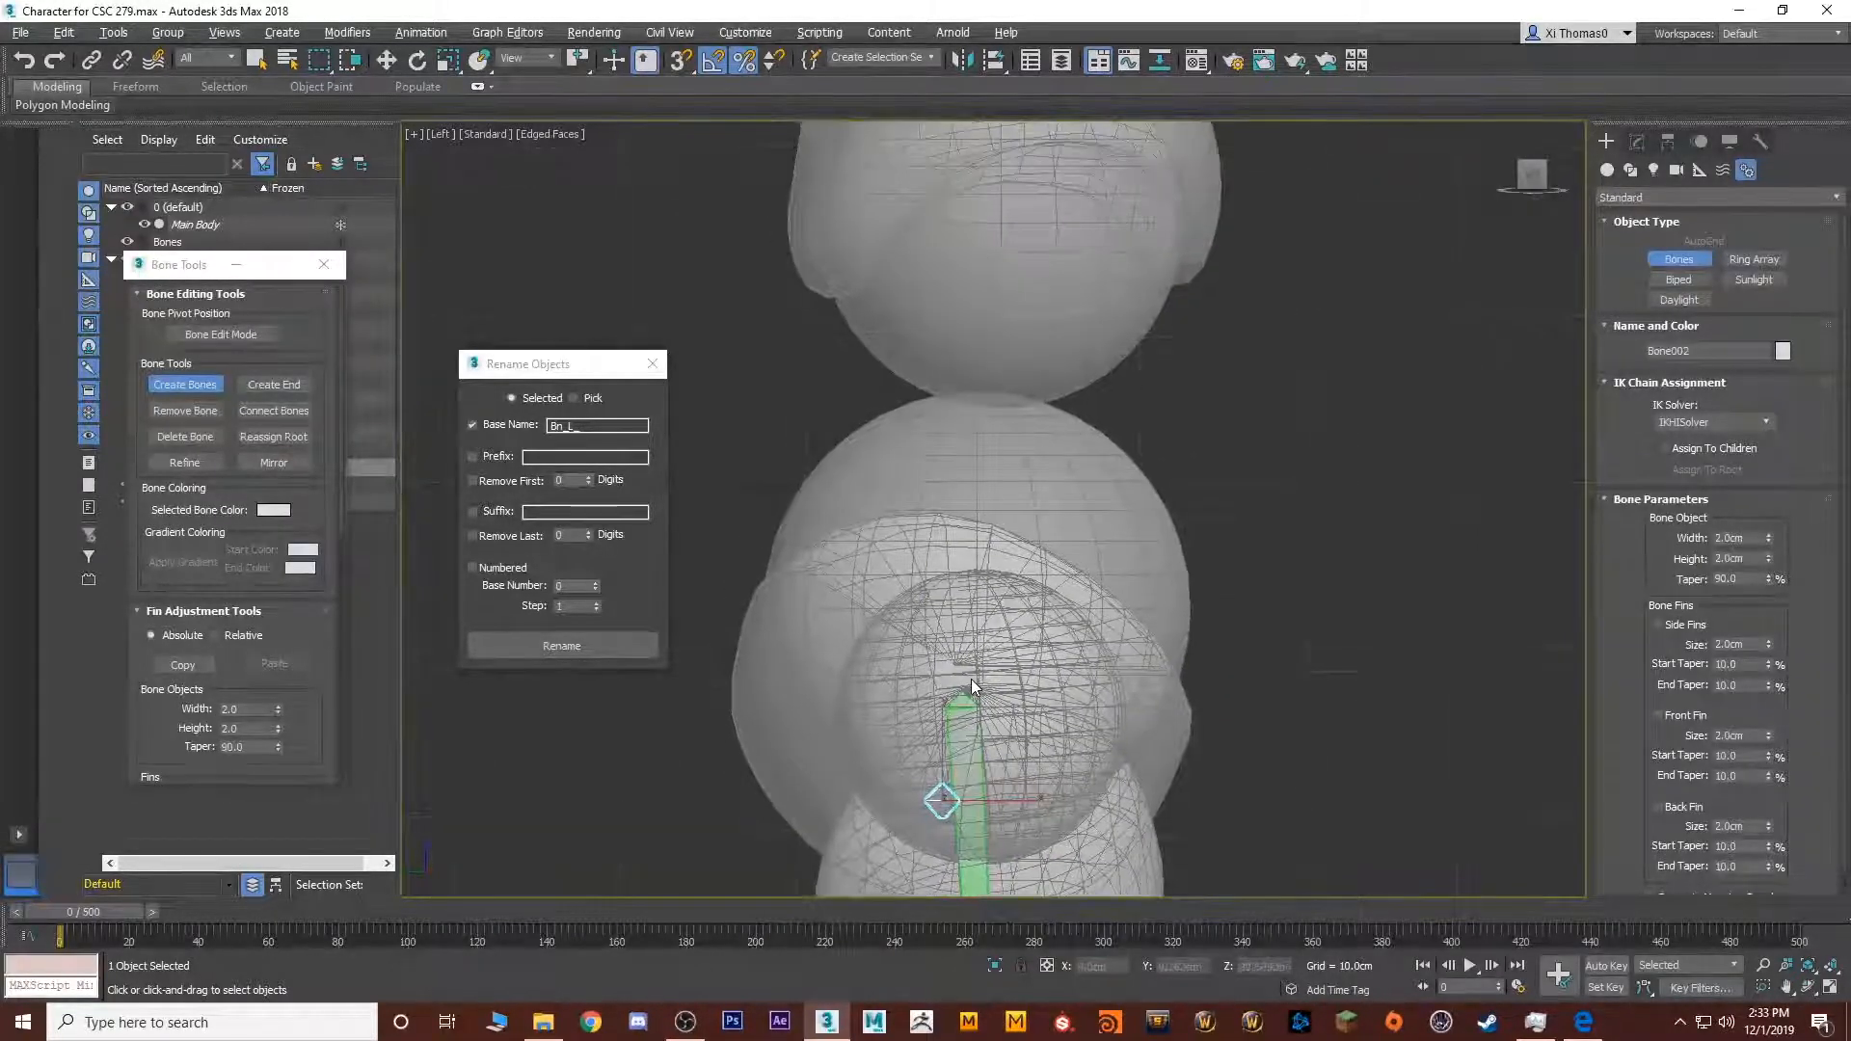
{"action": "left_click", "coordinate": [969, 685]}
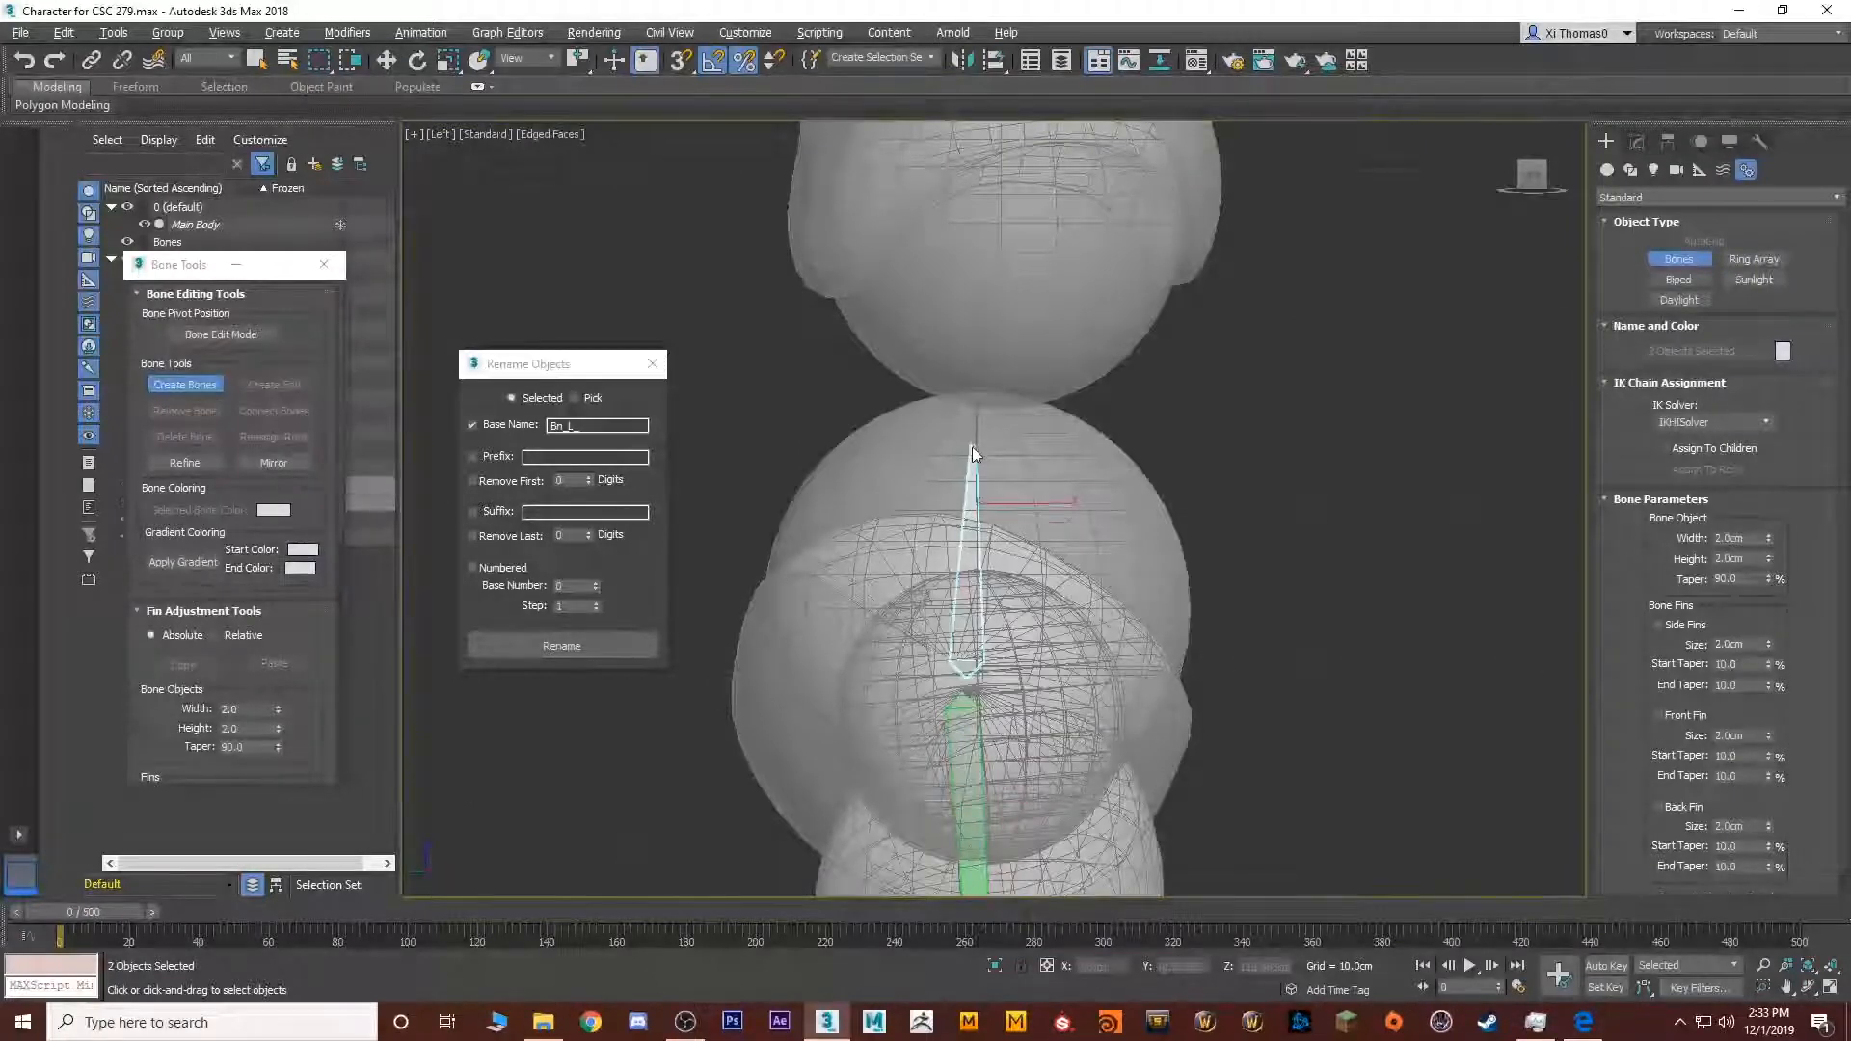
{"action": "left_click", "coordinate": [969, 513]}
{"action": "right_click", "coordinate": [969, 513]}
{"action": "left_click", "coordinate": [969, 513]}
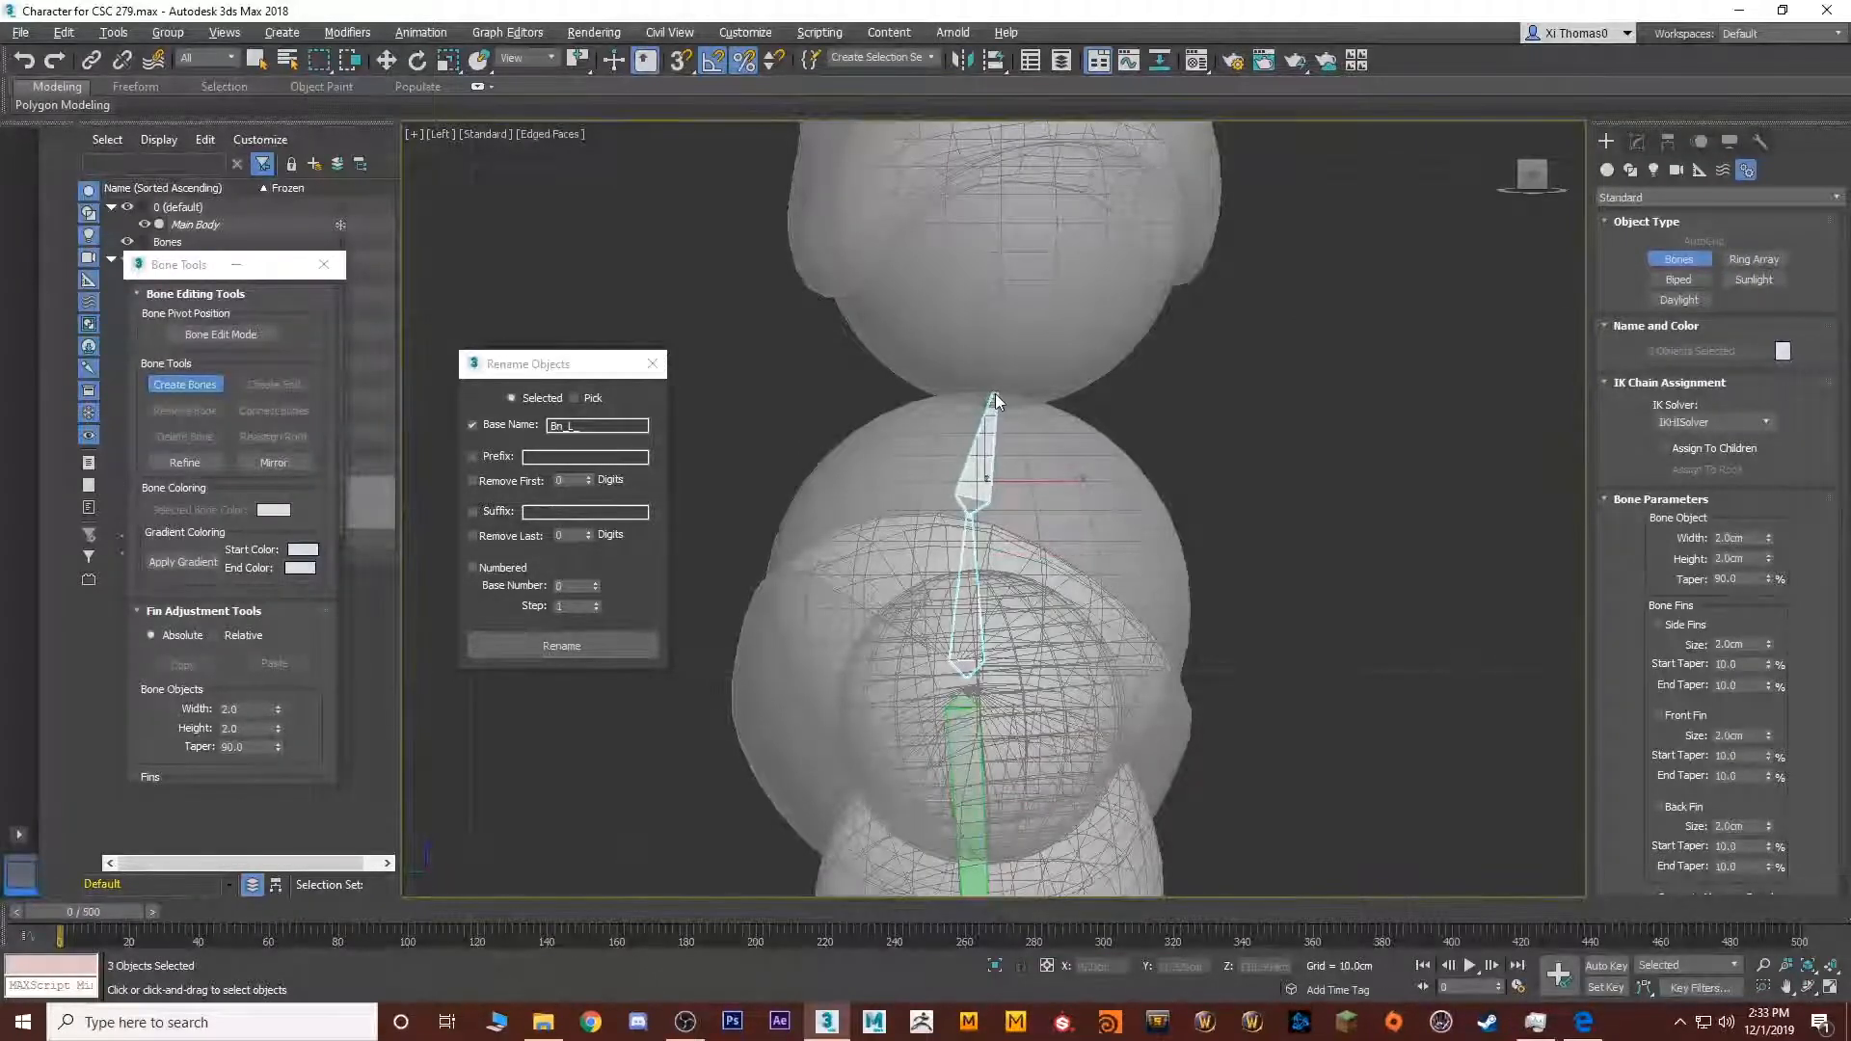
{"action": "left_click", "coordinate": [995, 393]}
Extend the spine chain with two bones from the waist through the middle of the chest to the base of the neck
{"action": "middle_click_drag", "start_coordinate": [1001, 221], "coordinate": [962, 582]}
{"action": "left_click", "coordinate": [969, 534]}
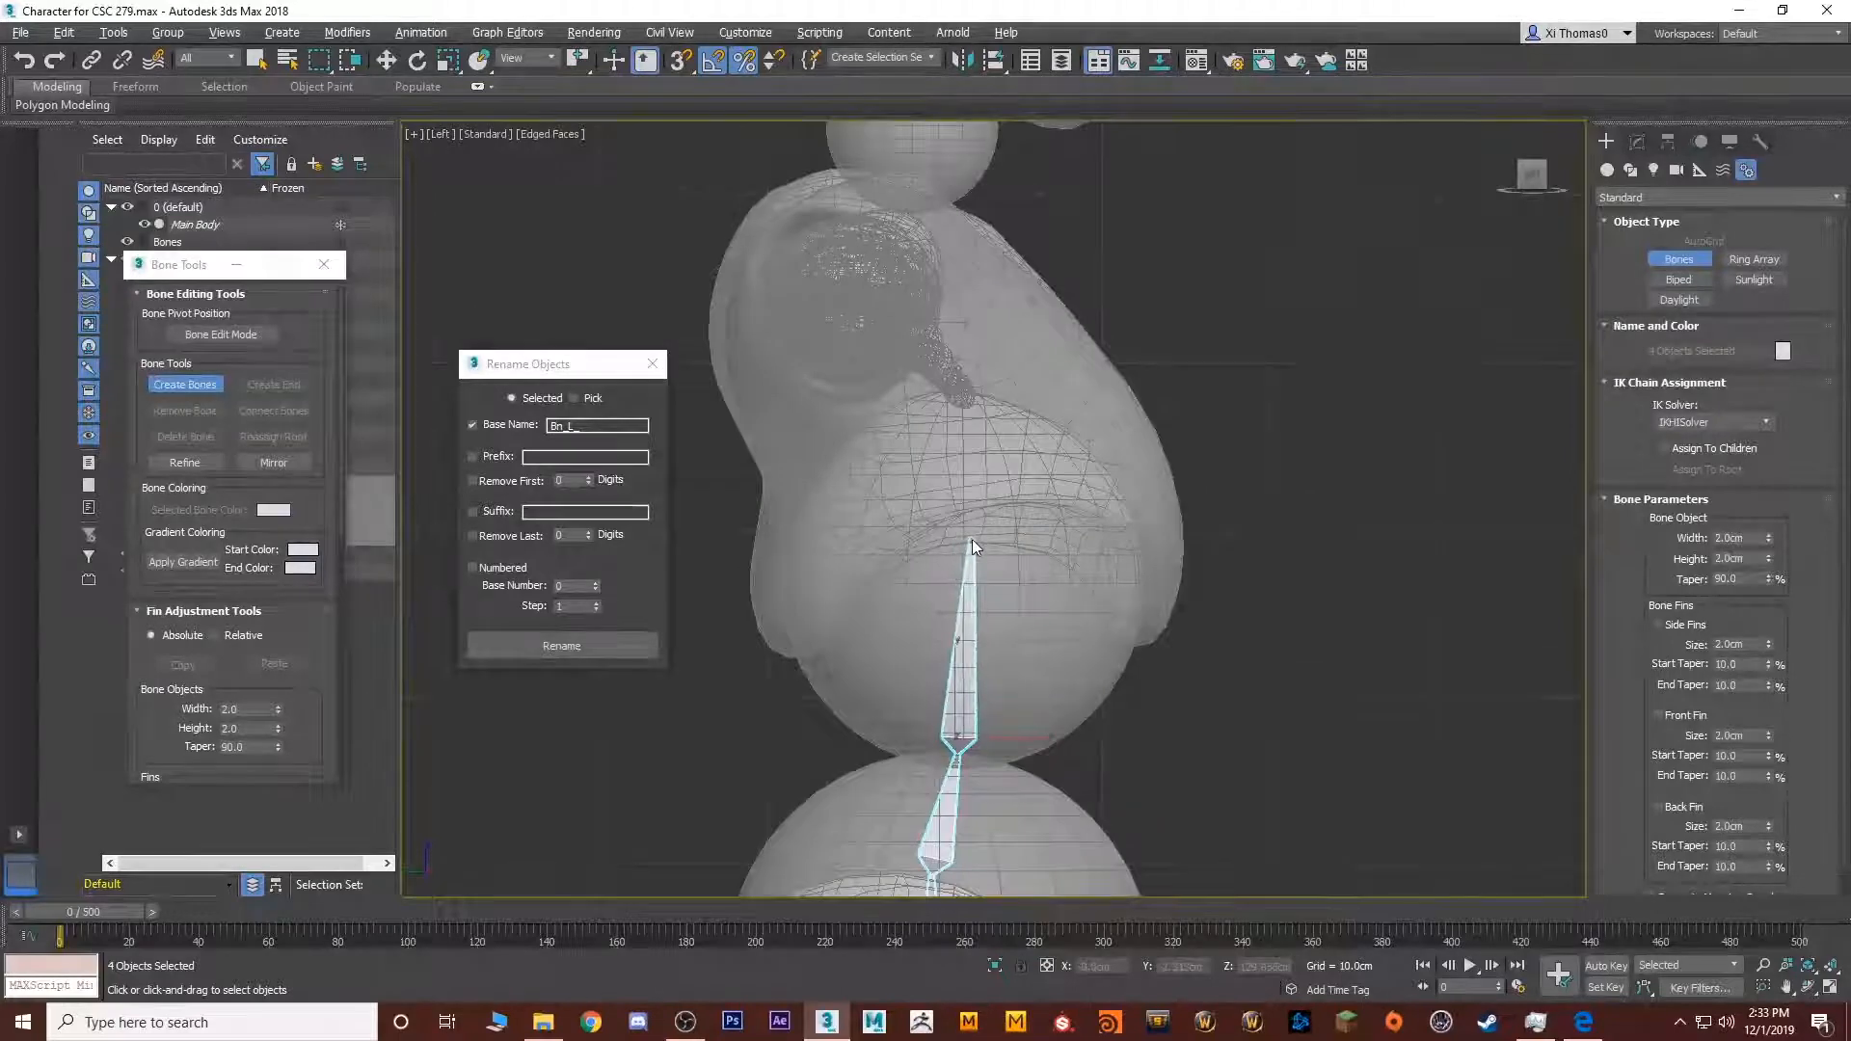
{"action": "left_click", "coordinate": [881, 210]}
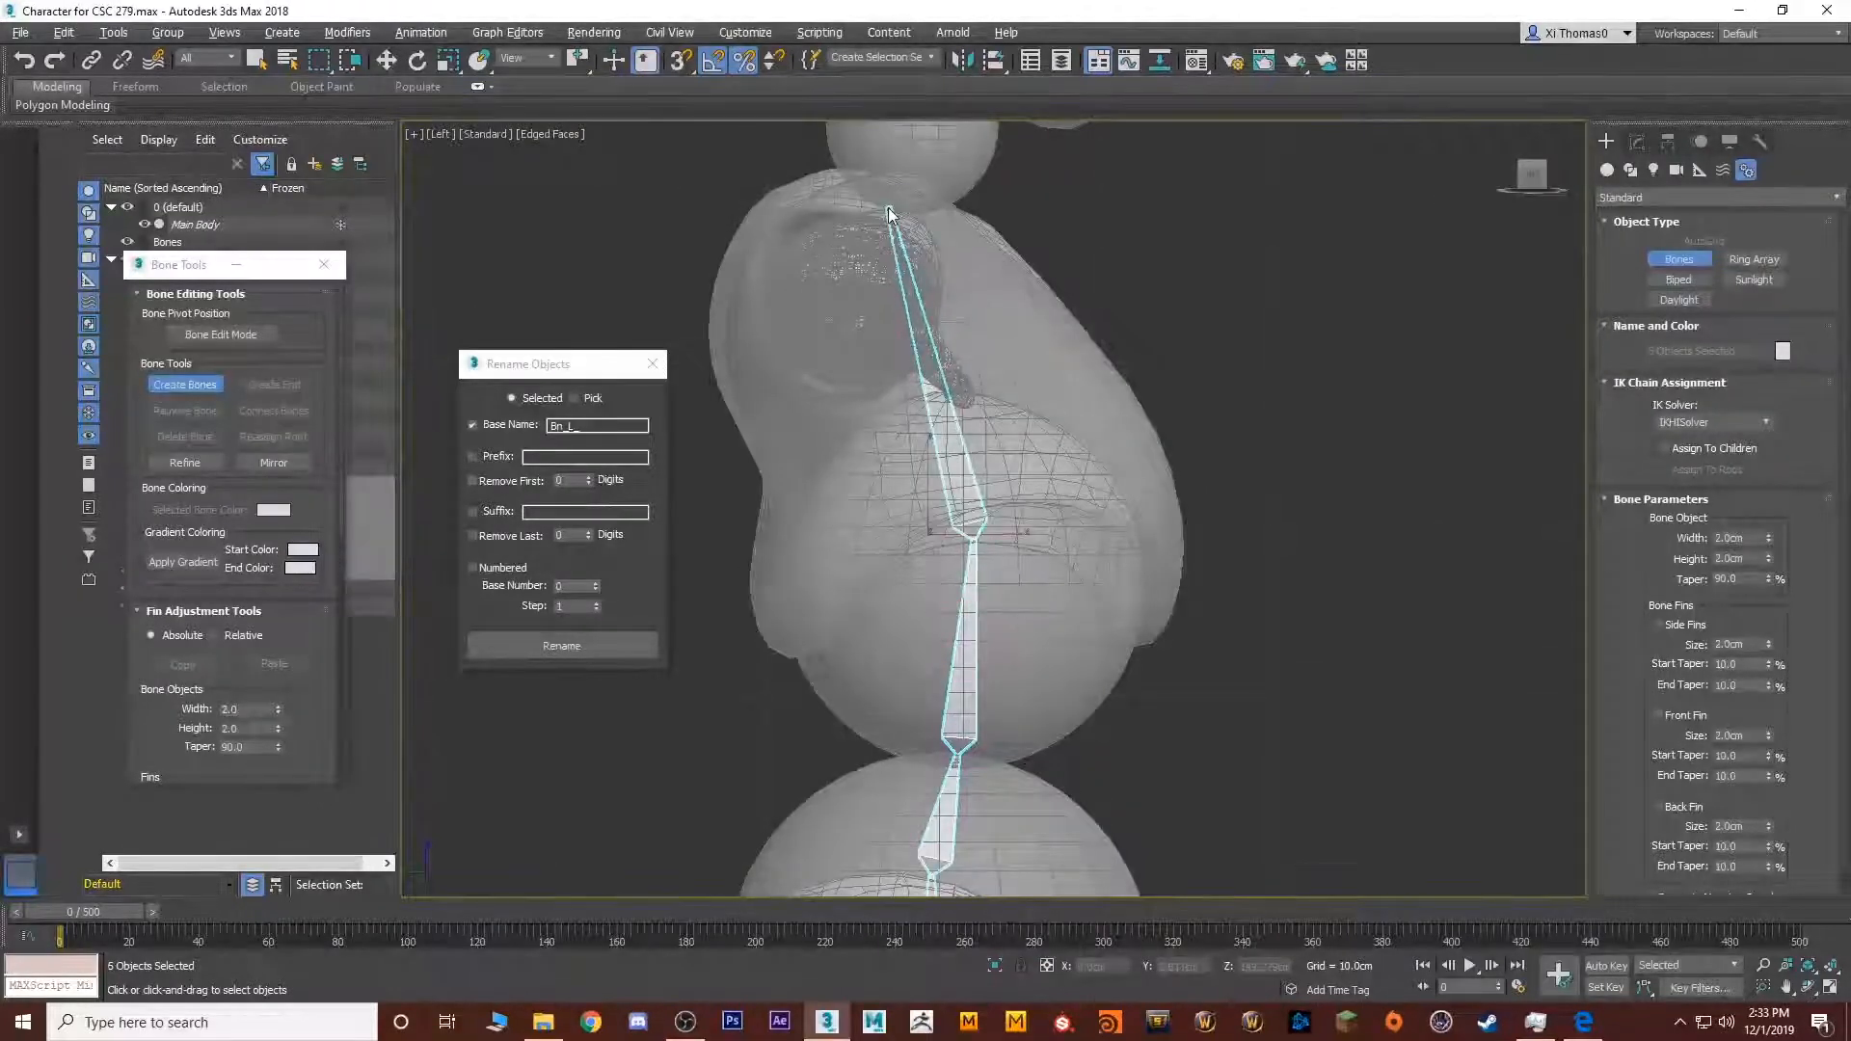
{"action": "middle_click_drag", "start_coordinate": [882, 210], "coordinate": [888, 393]}
{"action": "left_click", "coordinate": [887, 398]}
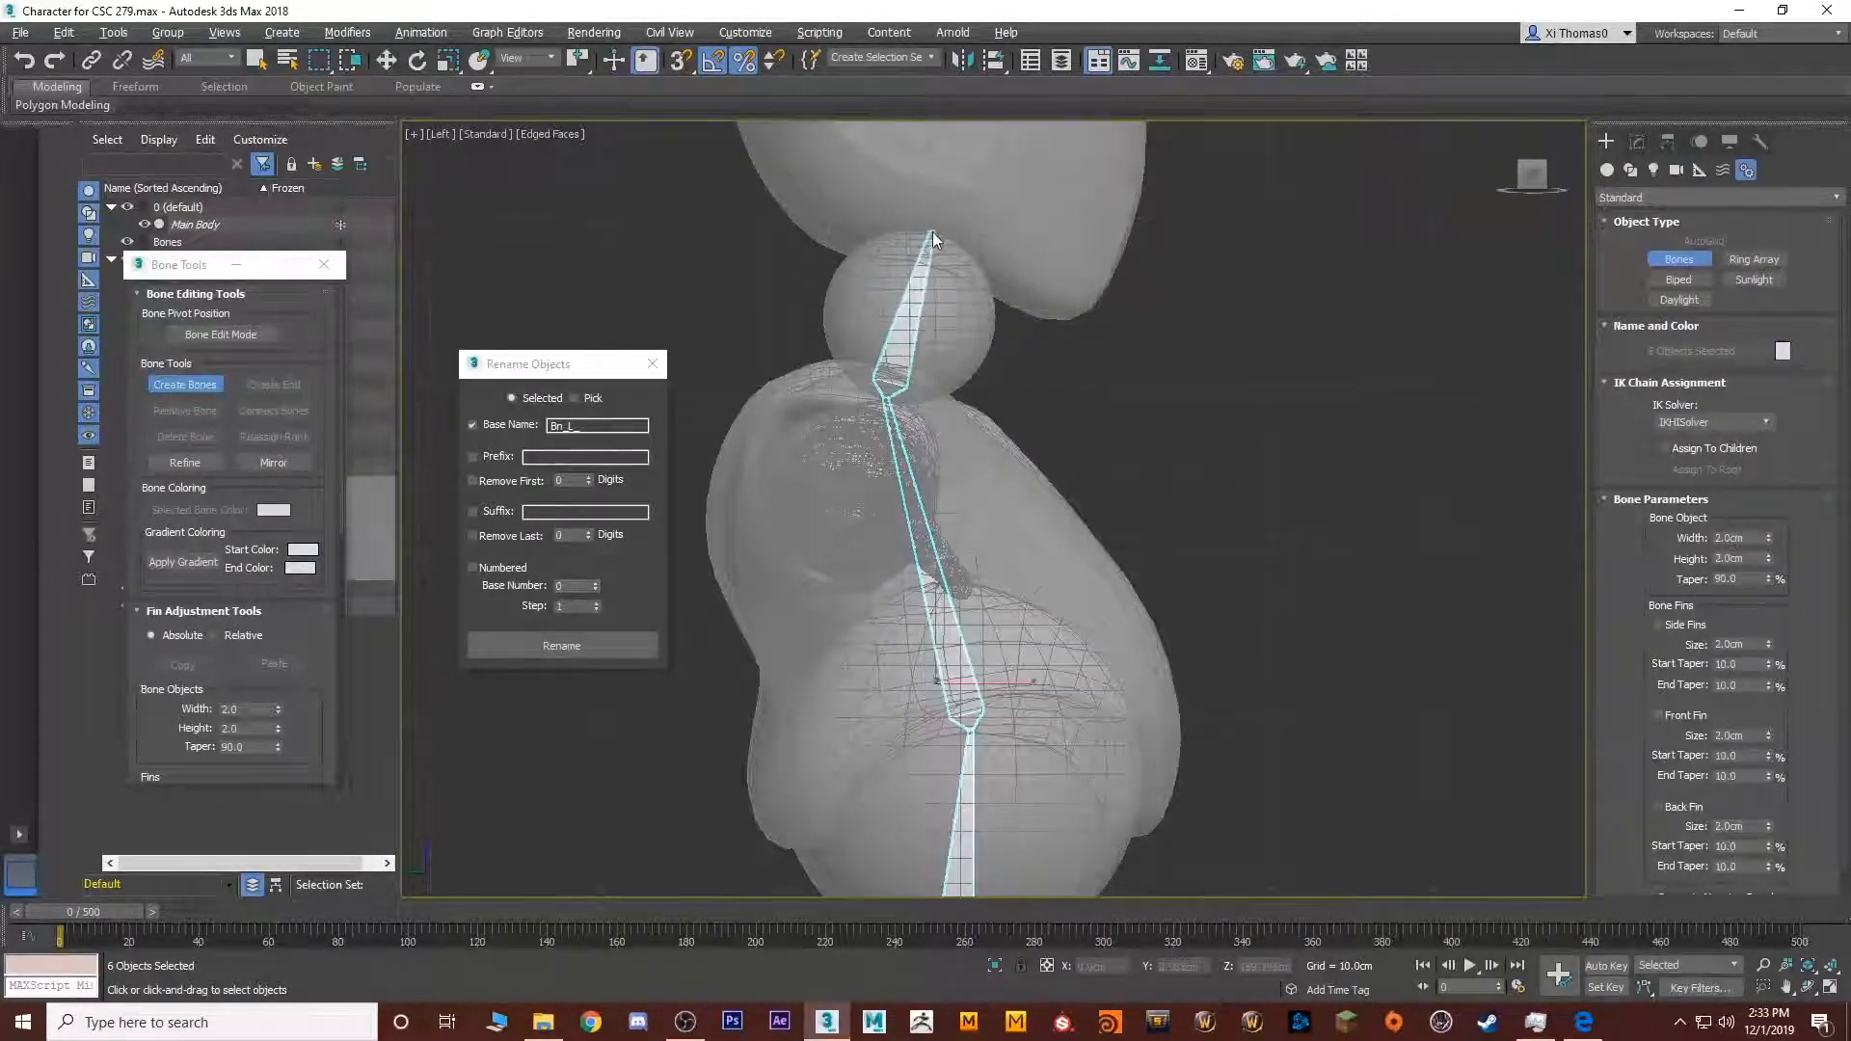
Add a neck bone and a head bone reaching the top of the head, then finish the spine chain
{"action": "middle_click_drag", "start_coordinate": [928, 233], "coordinate": [889, 596]}
{"action": "left_click", "coordinate": [895, 575]}
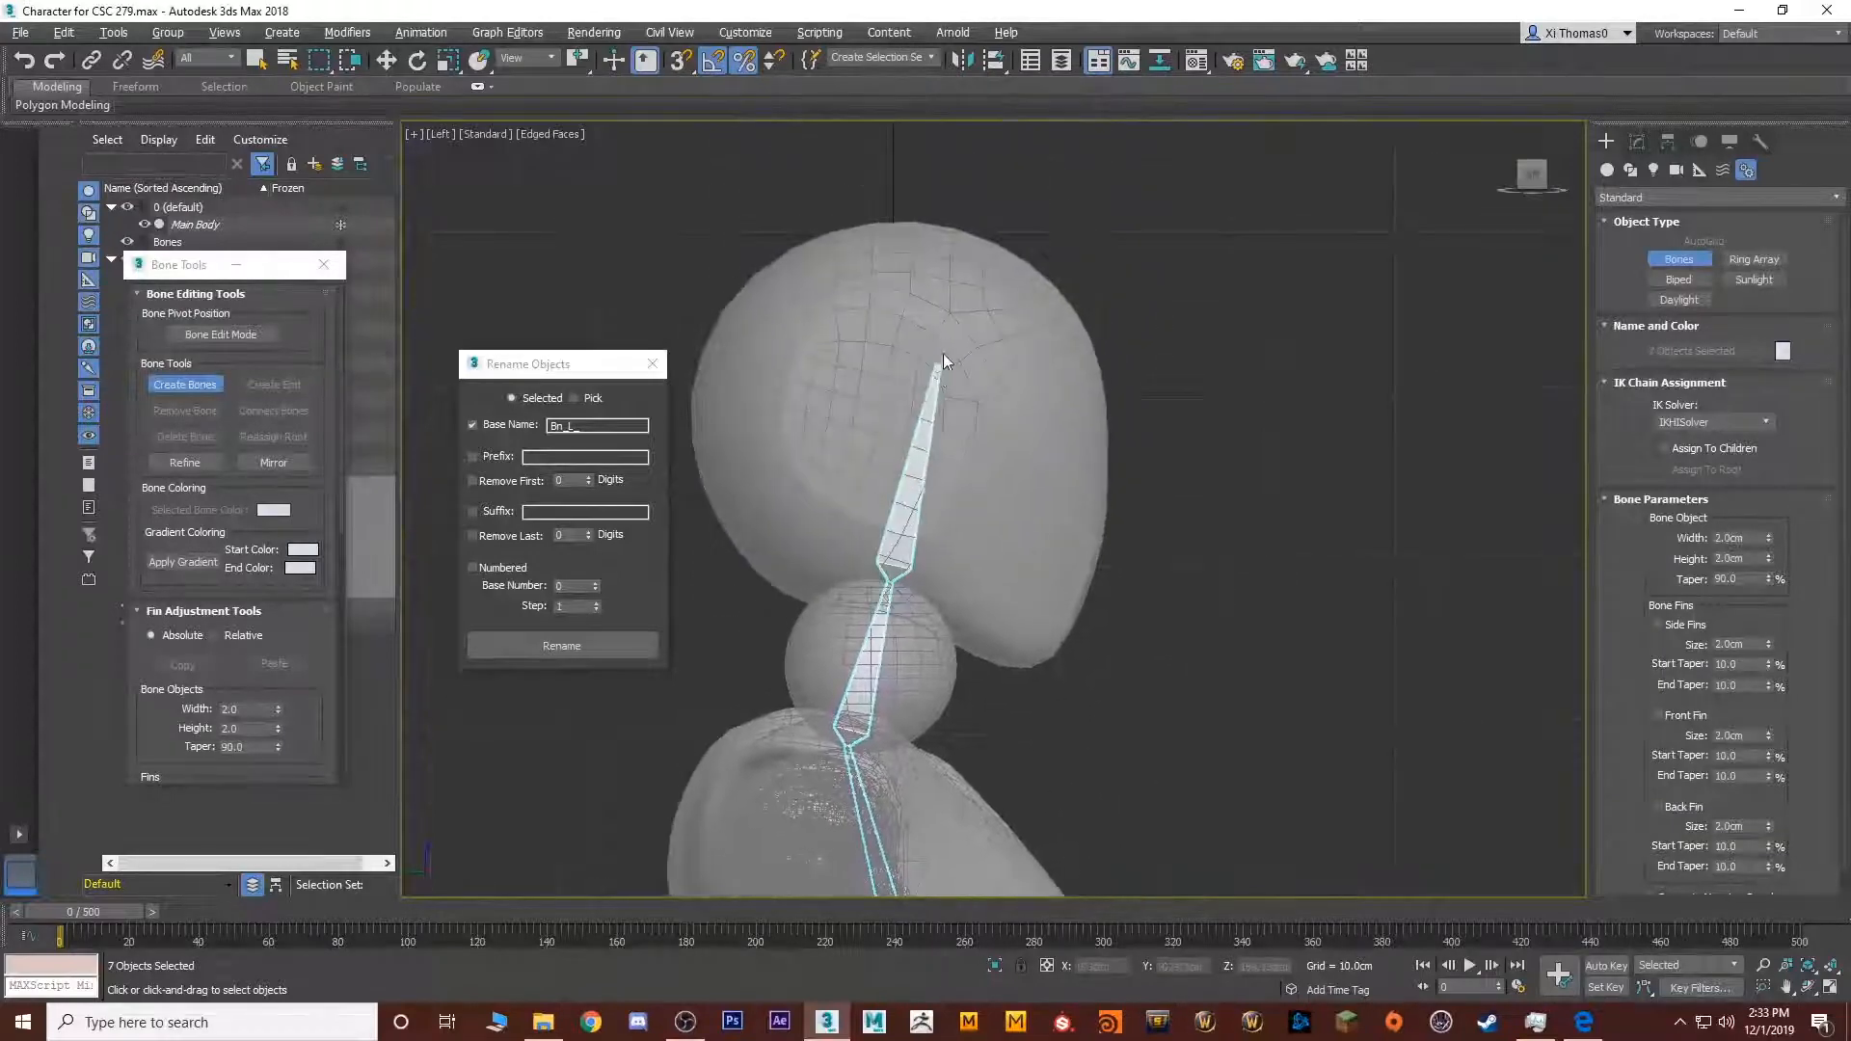
{"action": "left_click", "coordinate": [970, 233]}
{"action": "right_click", "coordinate": [970, 233]}
Inspect the lower end of the spine chain in the Left view and select its lowest bone beside the hip joint
{"action": "scroll", "coordinate": [975, 266], "scroll_direction": "down", "scroll_amount": 4}
{"action": "middle_click_drag", "start_coordinate": [972, 642], "coordinate": [931, 164]}
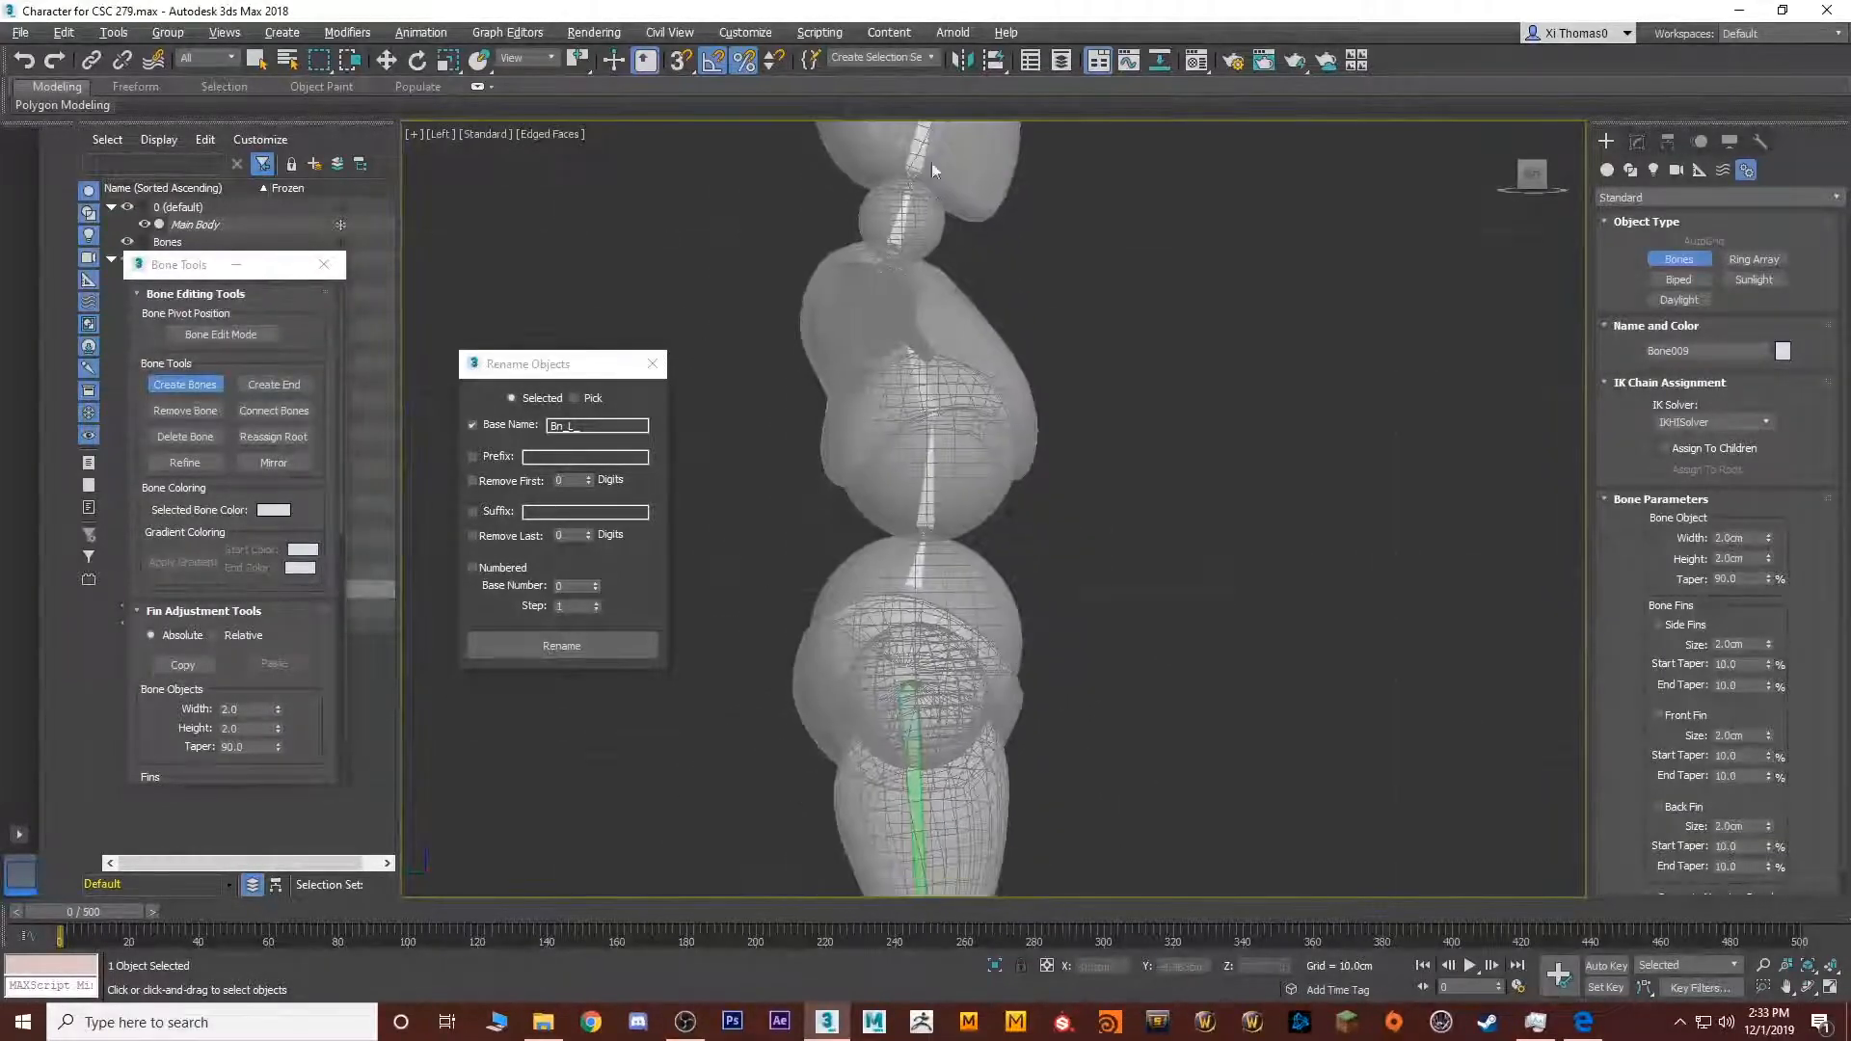
{"action": "middle_click_drag", "start_coordinate": [916, 483], "coordinate": [911, 547]}
{"action": "scroll", "coordinate": [912, 579], "scroll_direction": "up", "scroll_amount": 4}
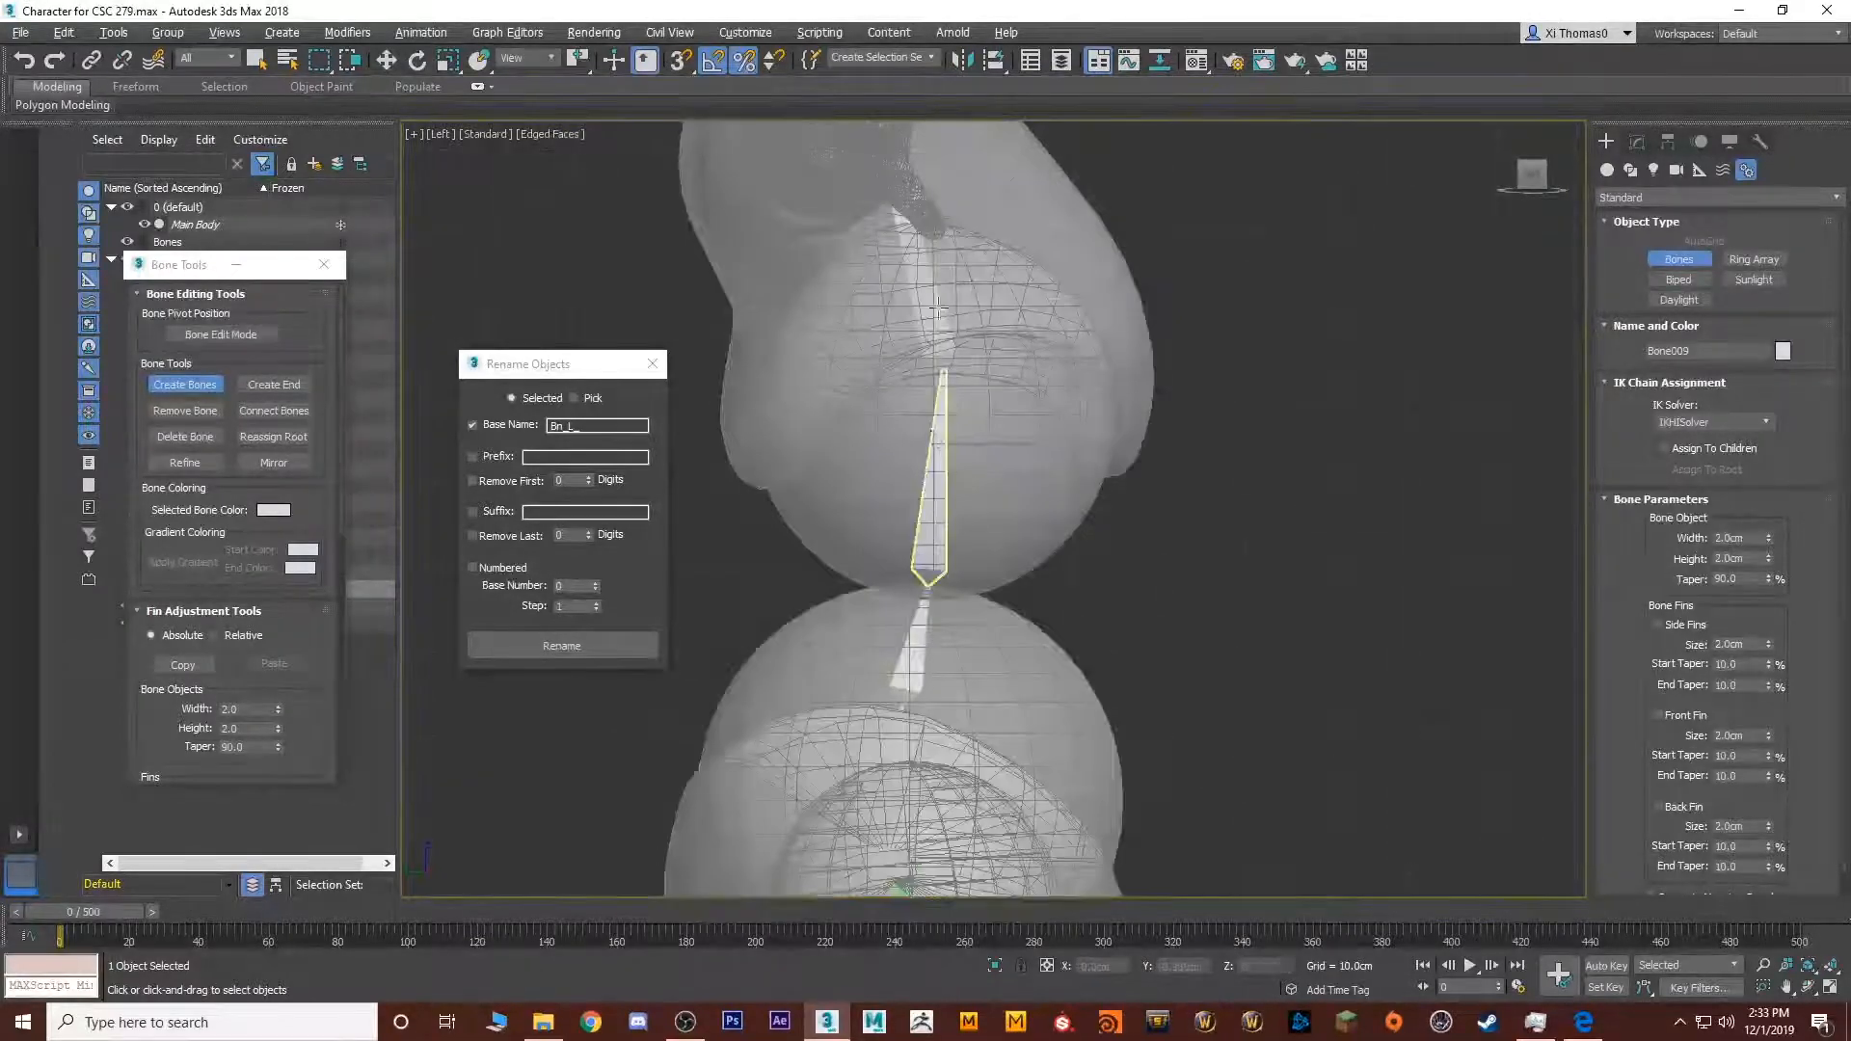
{"action": "middle_click_drag", "start_coordinate": [947, 213], "coordinate": [943, 78]}
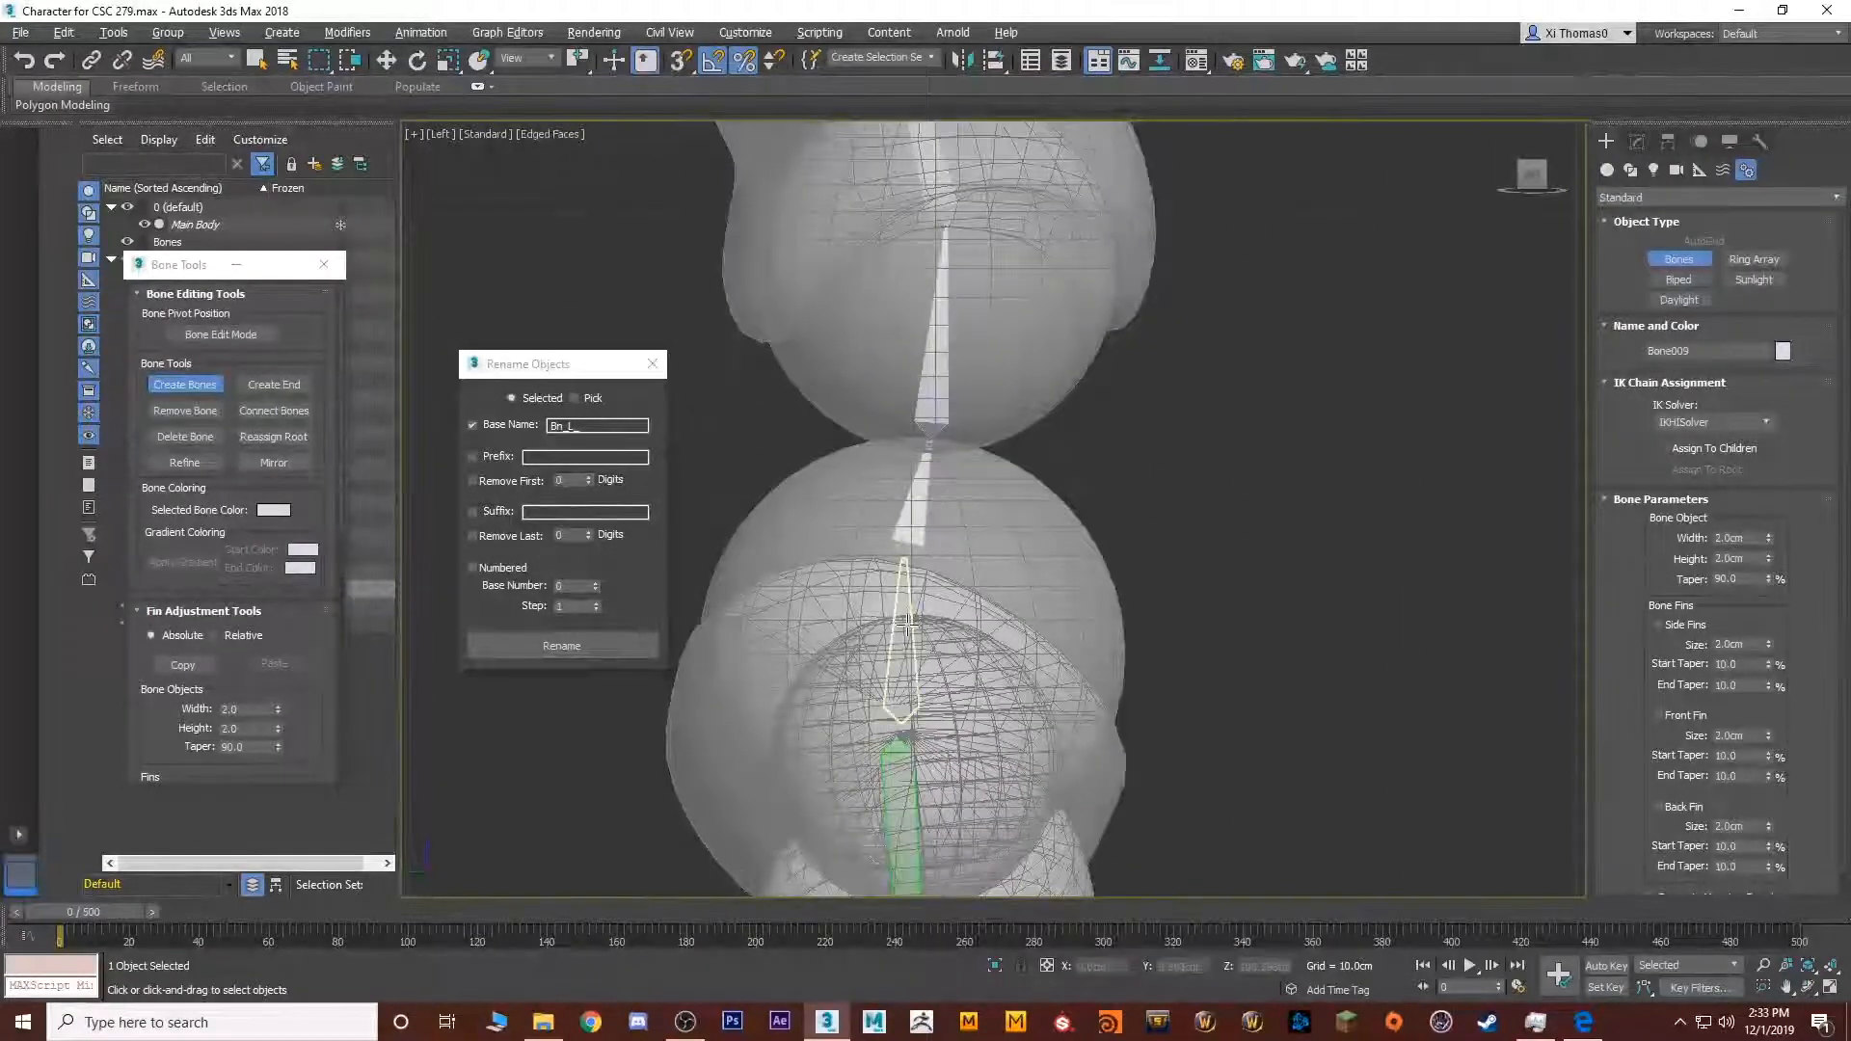
{"action": "key", "text": "q"}
{"action": "key", "text": "q"}
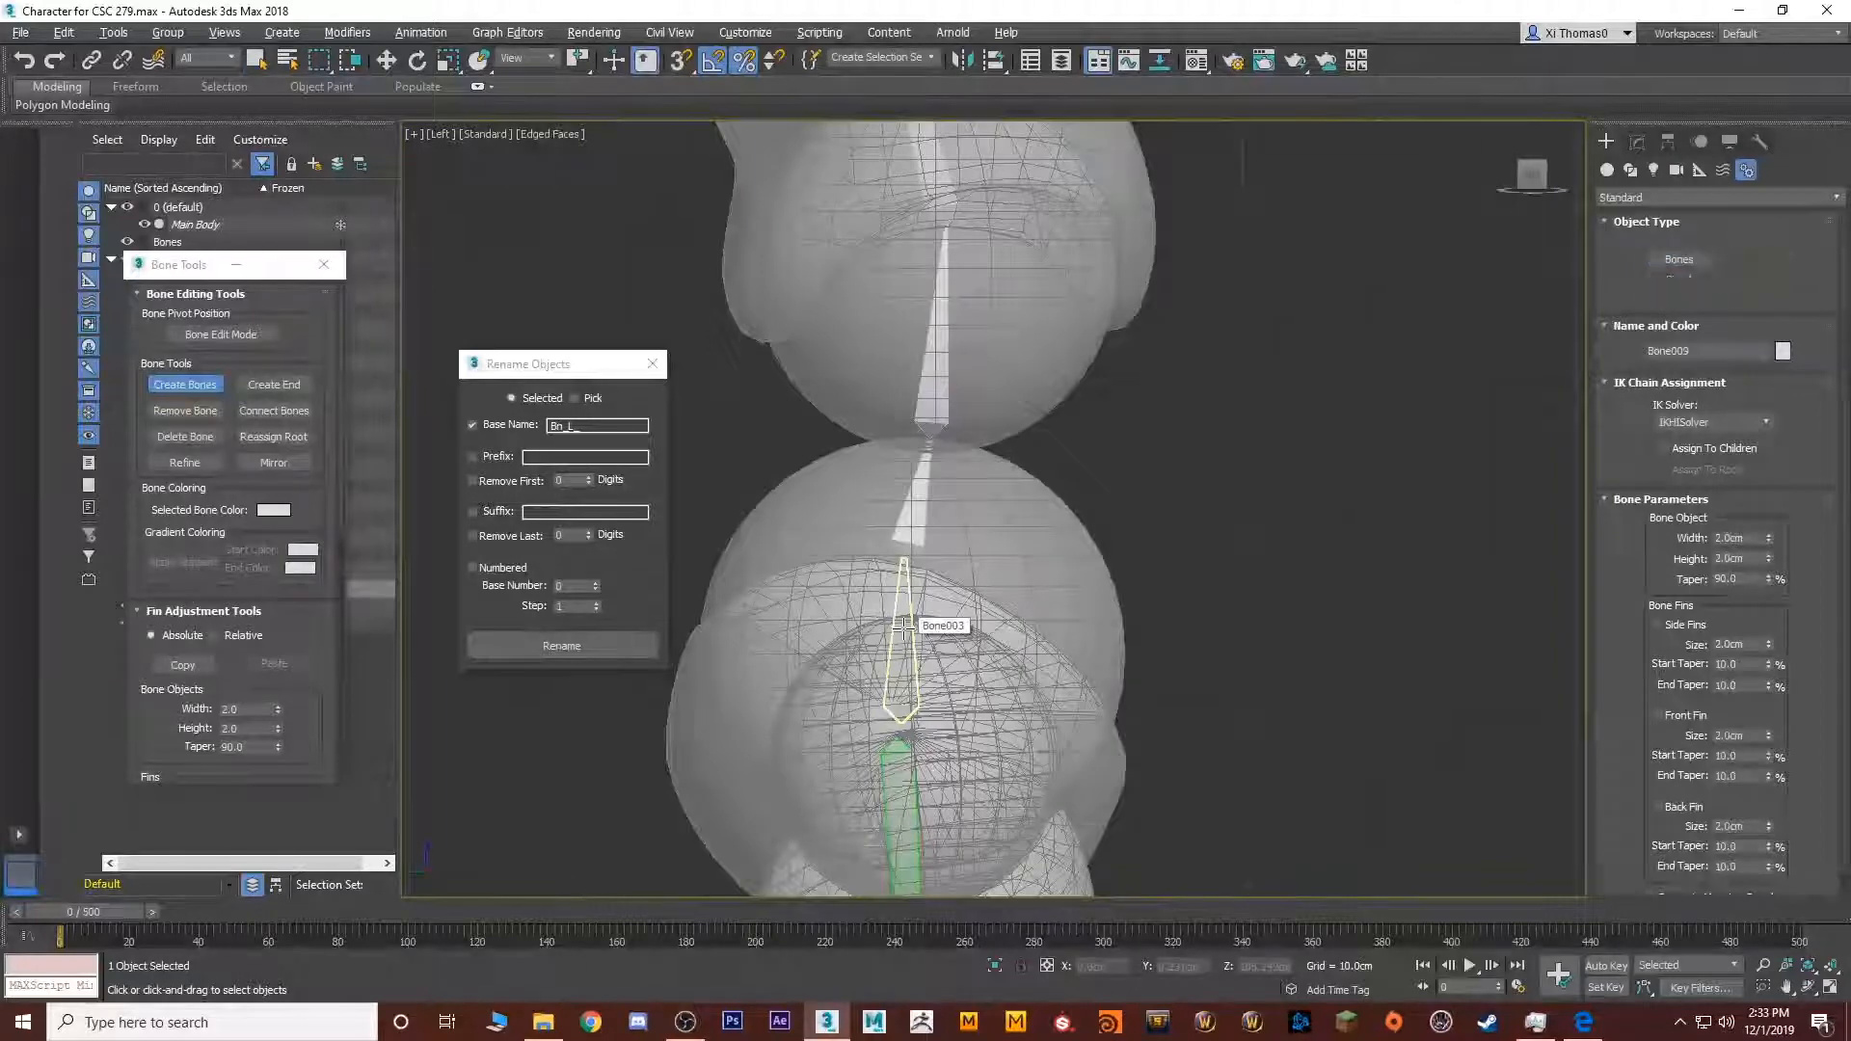
{"action": "left_click", "coordinate": [905, 632]}
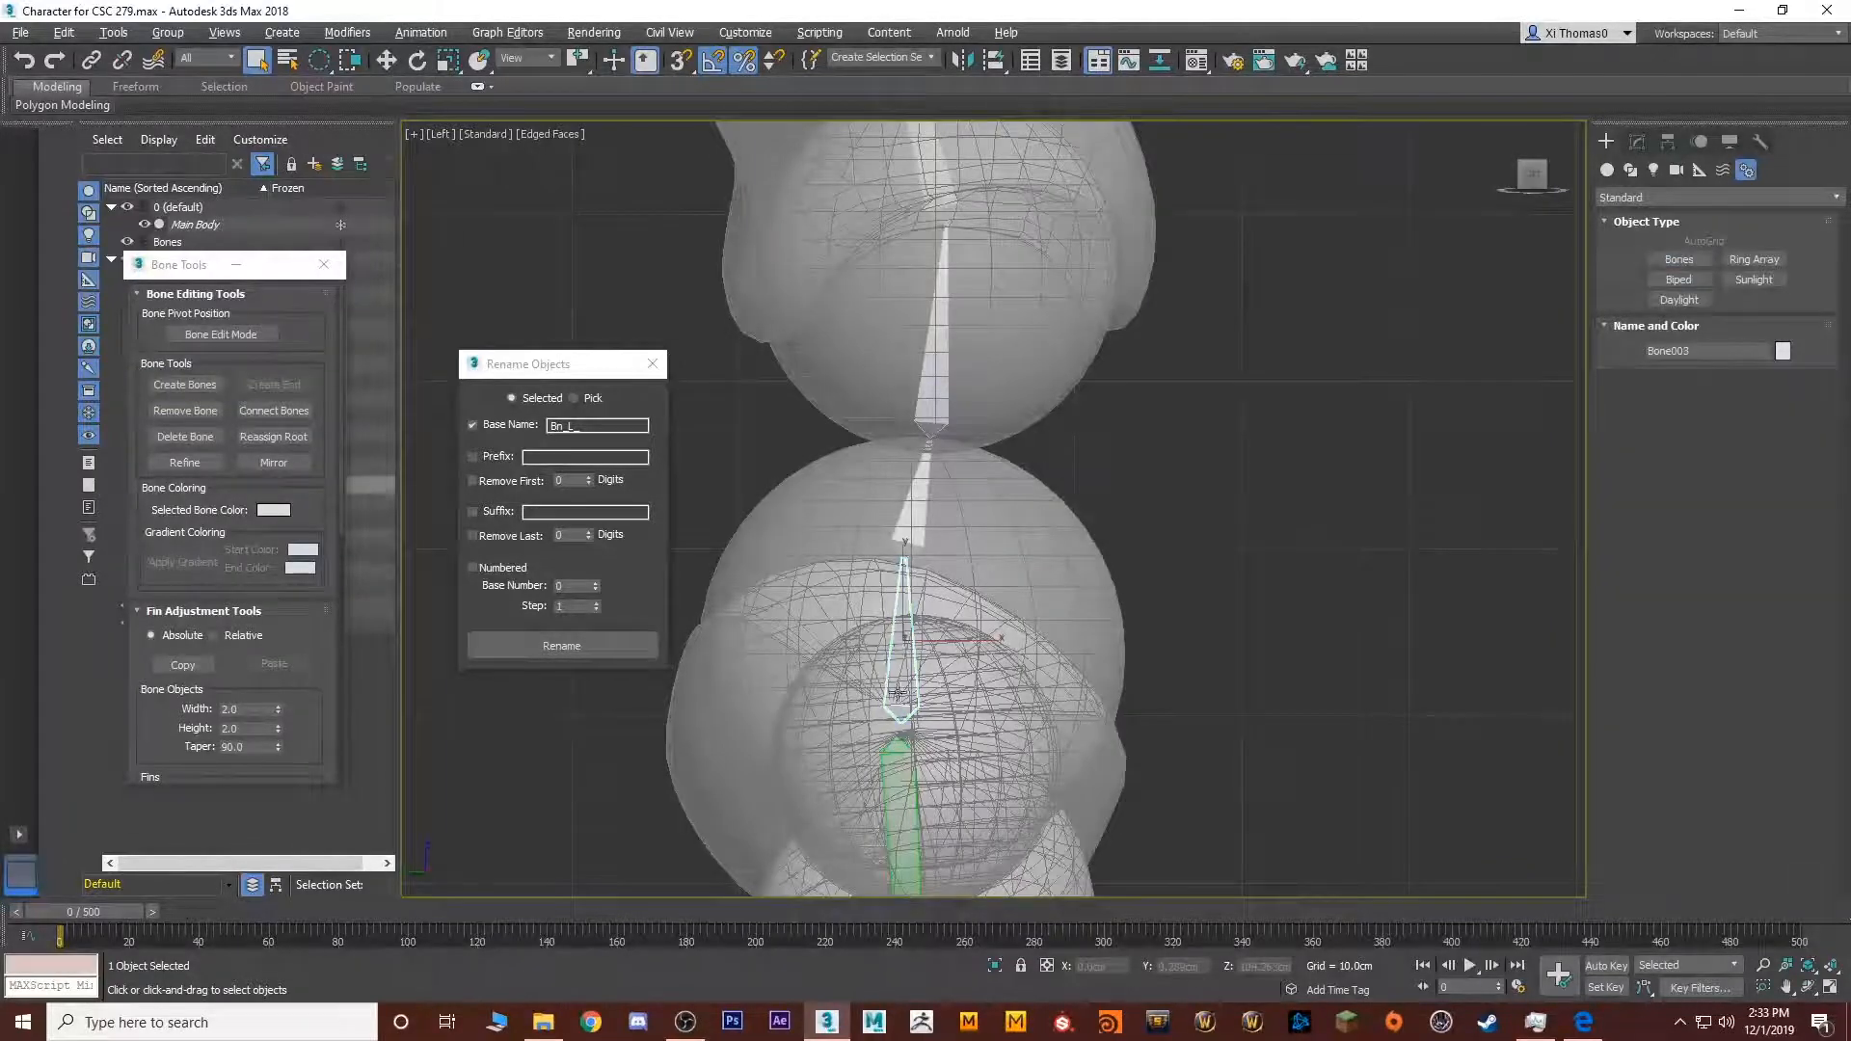
{"action": "left_click", "coordinate": [878, 646]}
{"action": "left_click", "coordinate": [900, 649]}
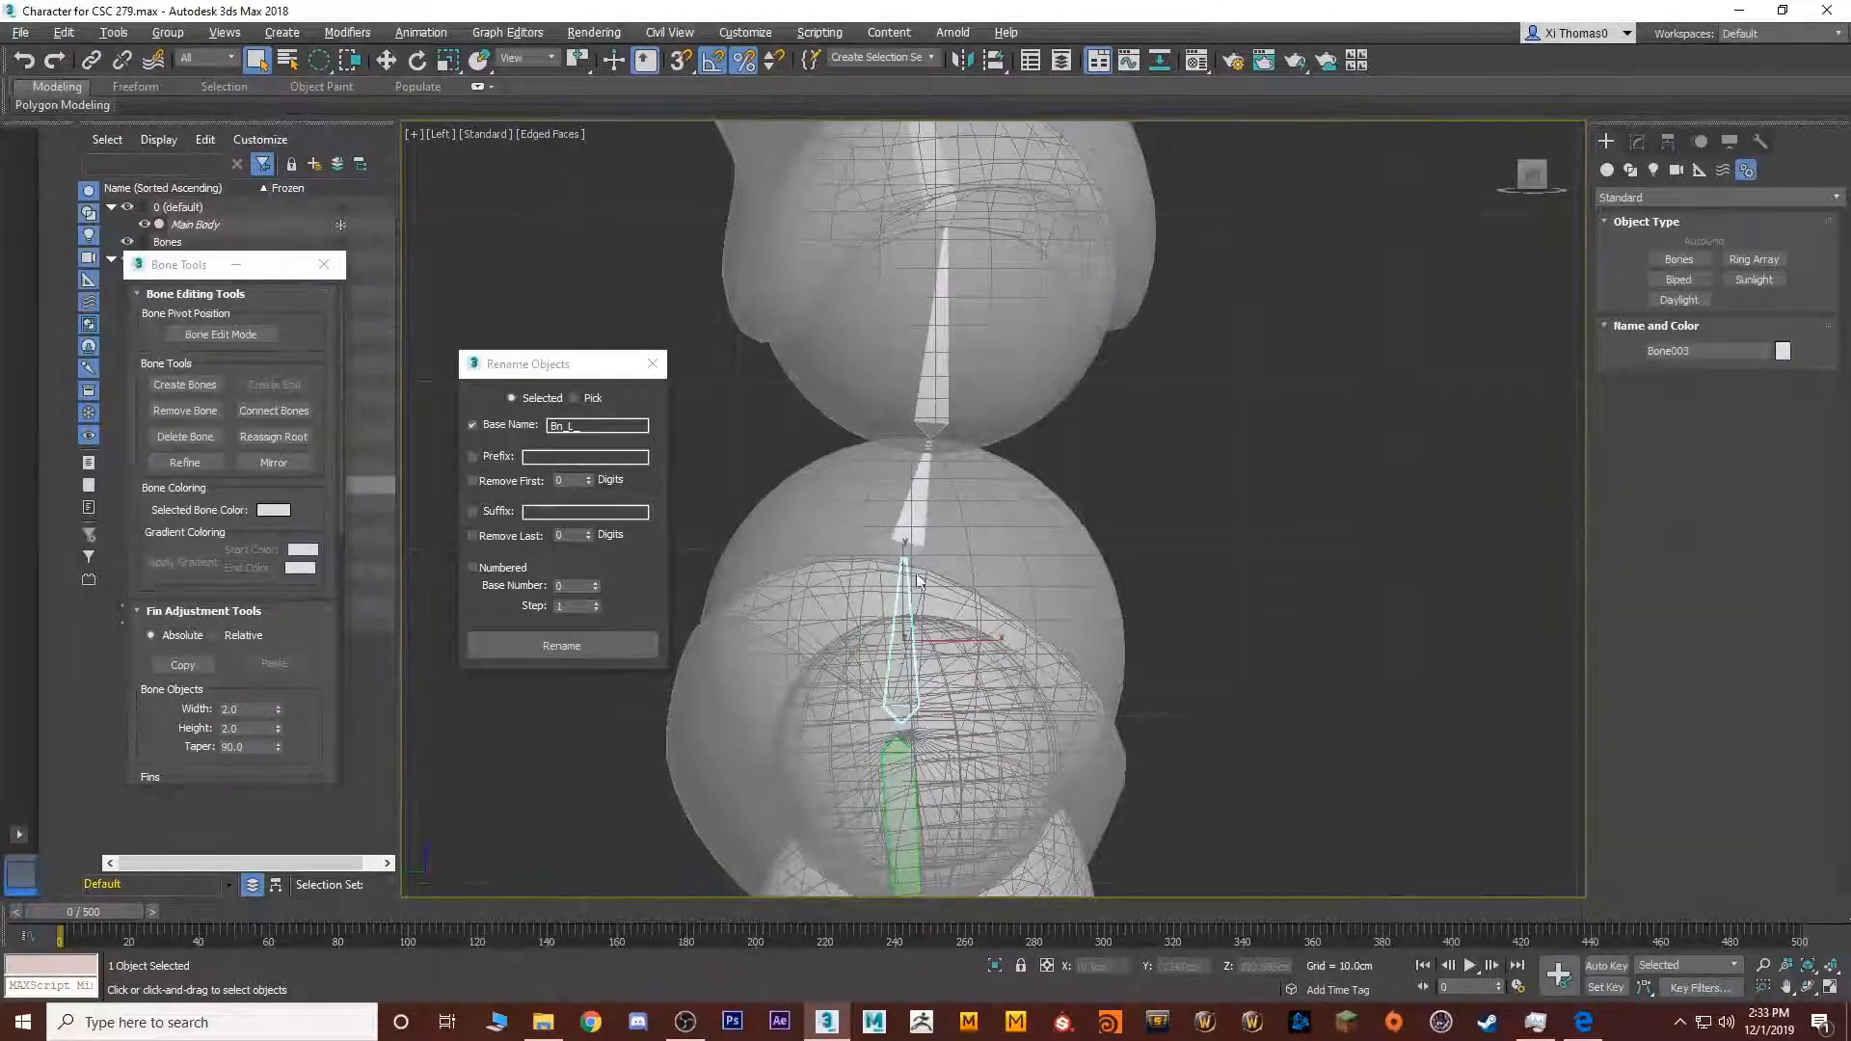
Check the remaining spine, neck and head bones one at a time from the pelvis up to the skull
{"action": "left_click", "coordinate": [917, 528]}
{"action": "middle_click_drag", "start_coordinate": [929, 405], "coordinate": [920, 541]}
{"action": "left_click", "coordinate": [920, 541]}
{"action": "middle_click_drag", "start_coordinate": [924, 470], "coordinate": [917, 720]}
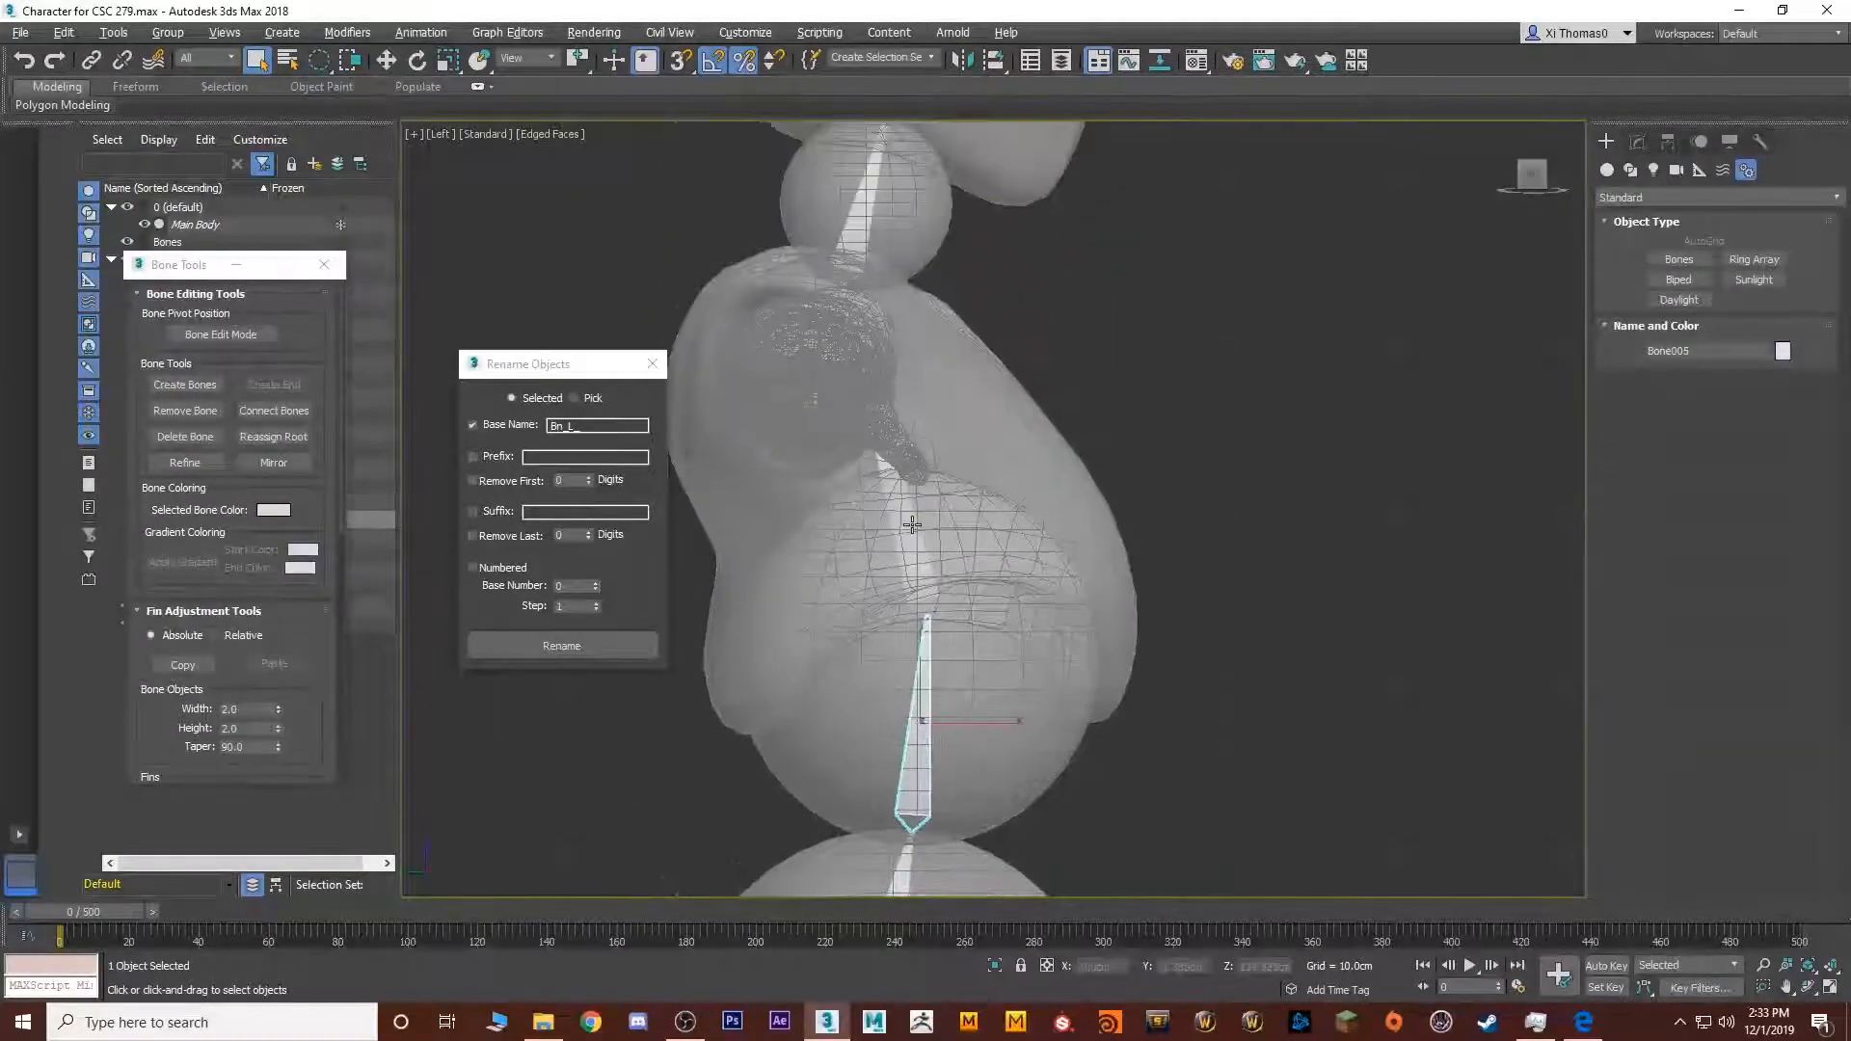
{"action": "left_click", "coordinate": [913, 524]}
{"action": "middle_click_drag", "start_coordinate": [900, 429], "coordinate": [936, 617]}
{"action": "left_click", "coordinate": [914, 472]}
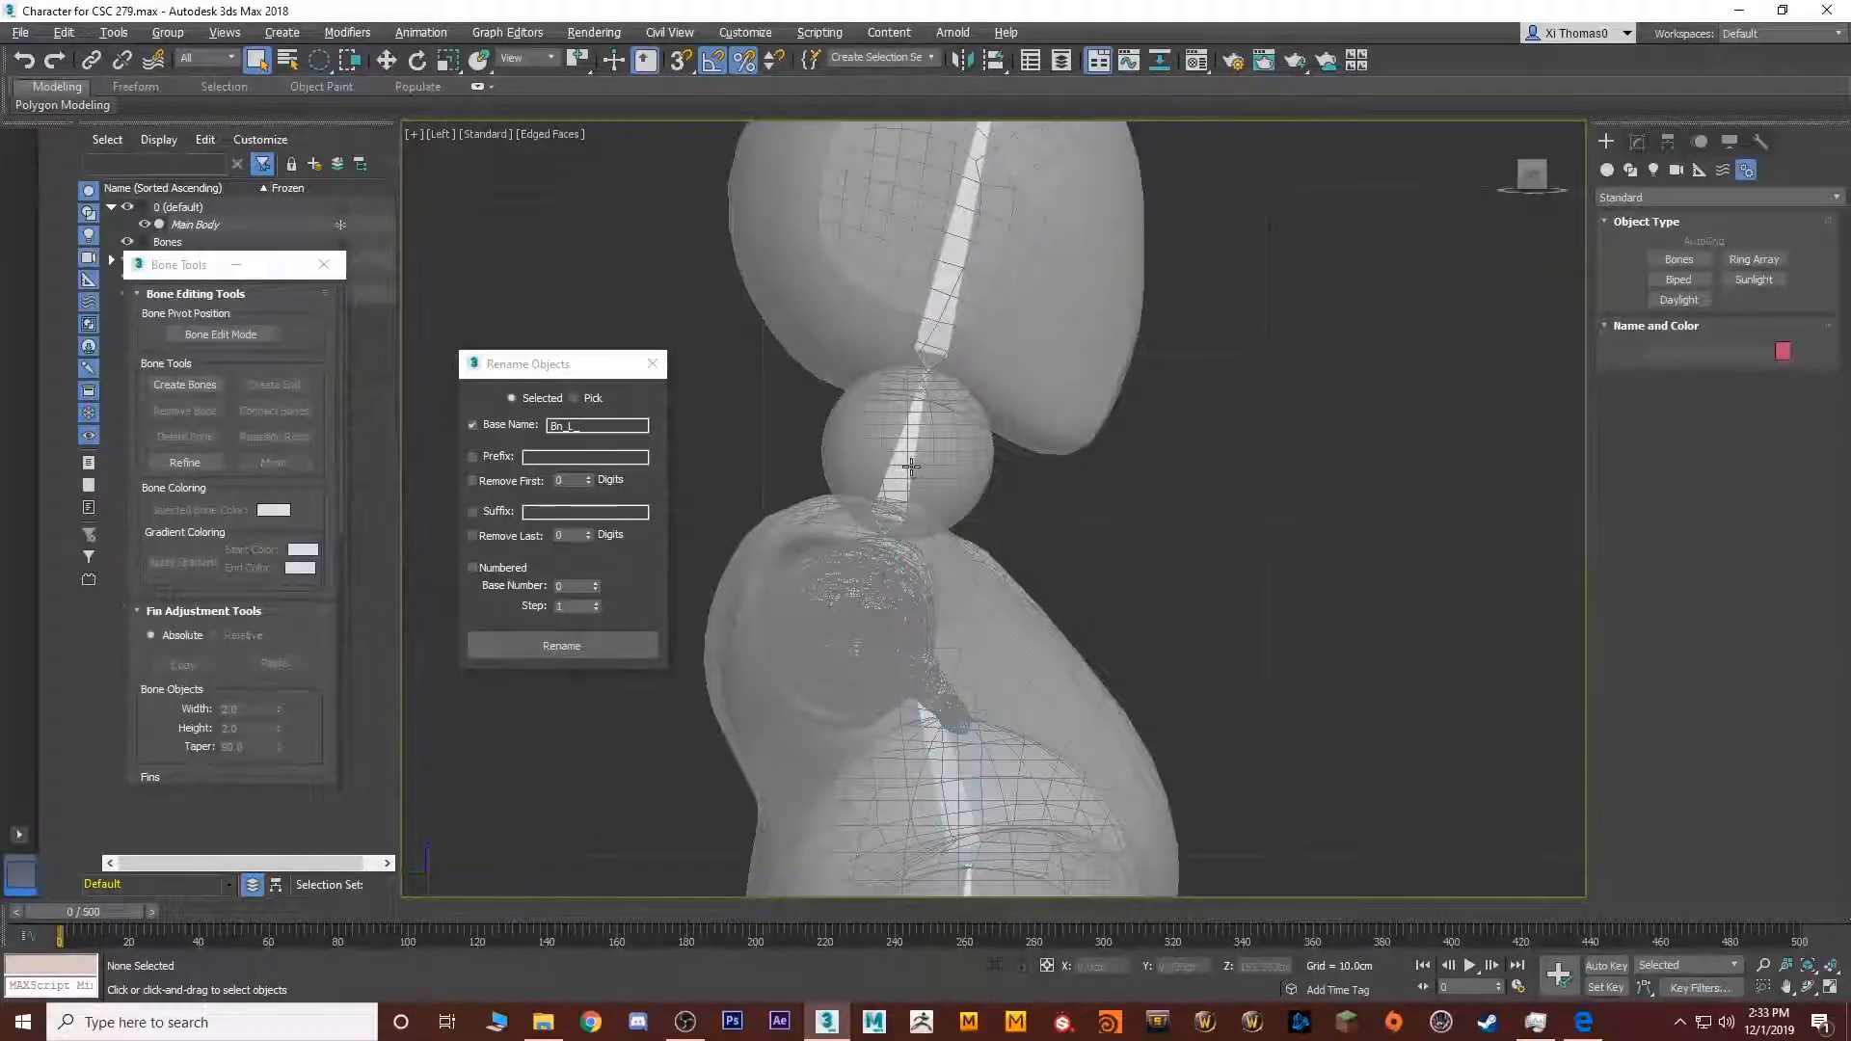
{"action": "middle_click_drag", "start_coordinate": [945, 164], "coordinate": [915, 603]}
{"action": "scroll", "coordinate": [906, 463], "scroll_direction": "down", "scroll_amount": 3}
{"action": "left_click", "coordinate": [912, 445]}
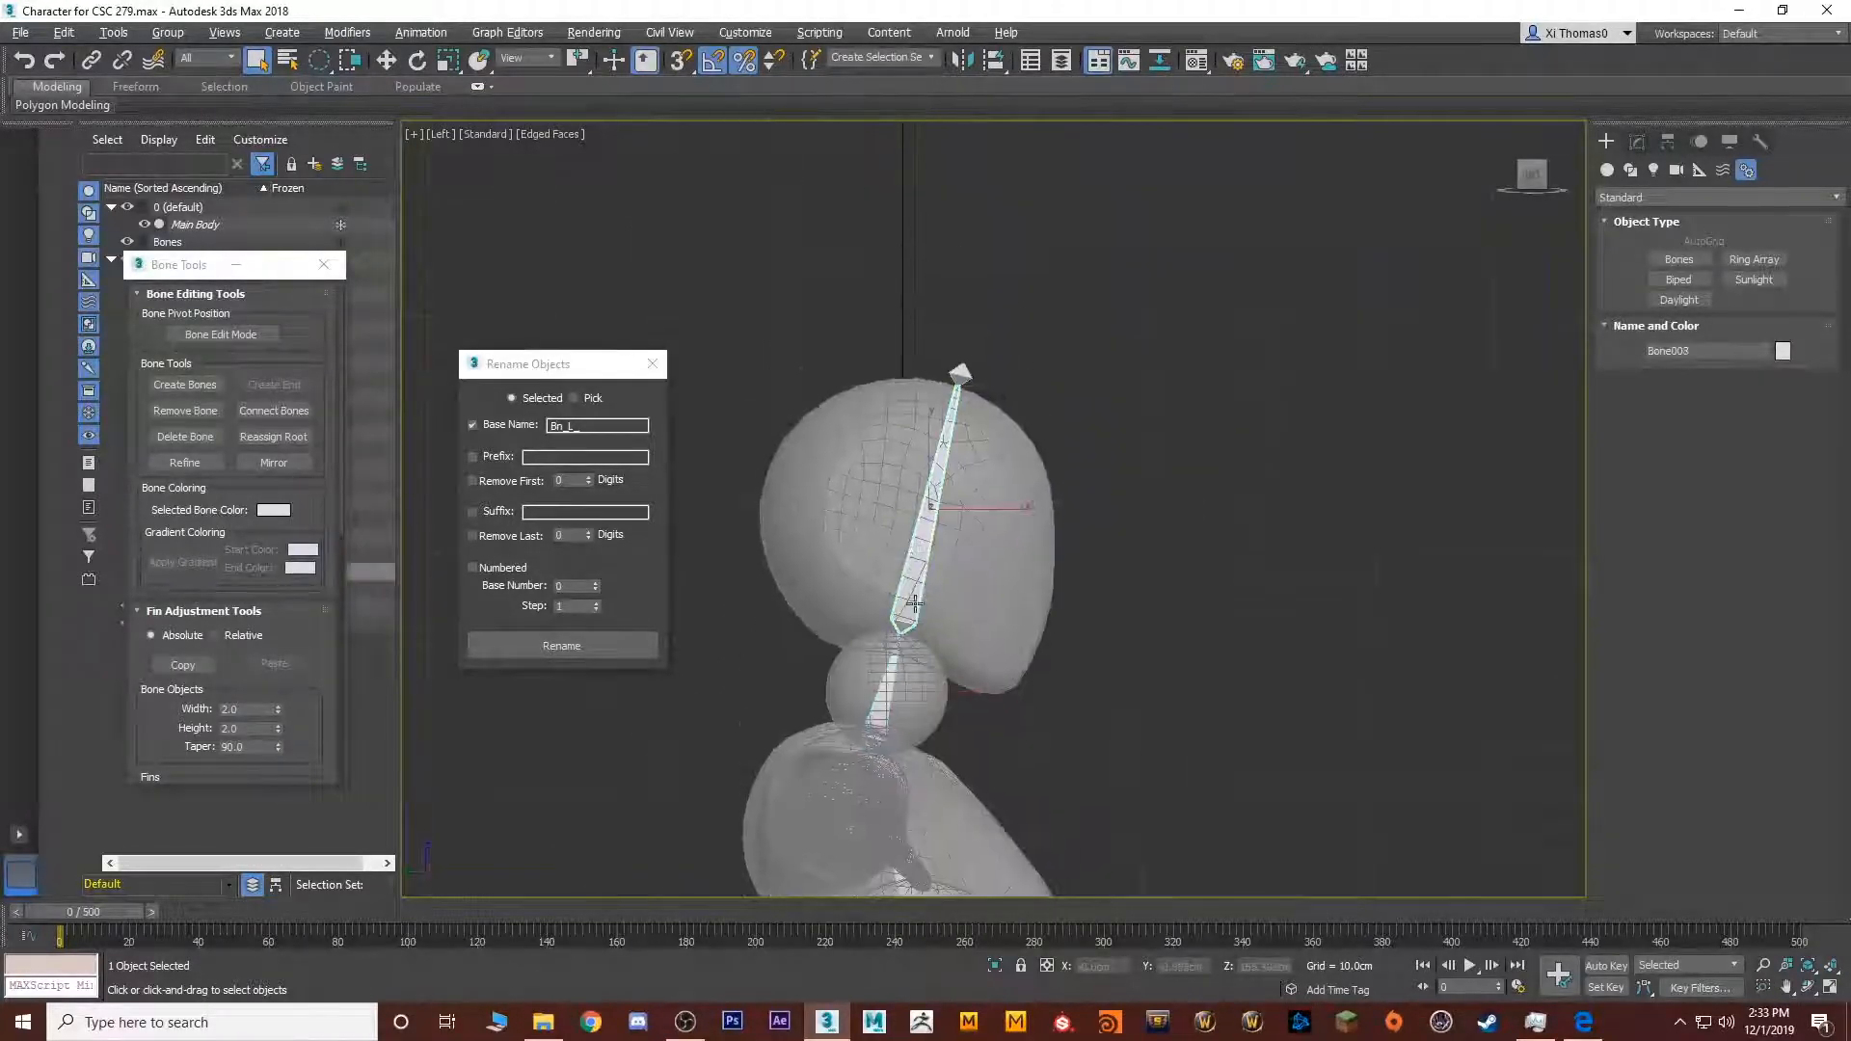
Examine in the Perspective view how the pelvis and lowest spine bones sit between the two thigh bones
{"action": "scroll", "coordinate": [937, 583], "scroll_direction": "down", "scroll_amount": 5}
{"action": "key", "text": "alt+w"}
{"action": "middle_click", "coordinate": [1138, 702]}
{"action": "key", "text": "alt+w"}
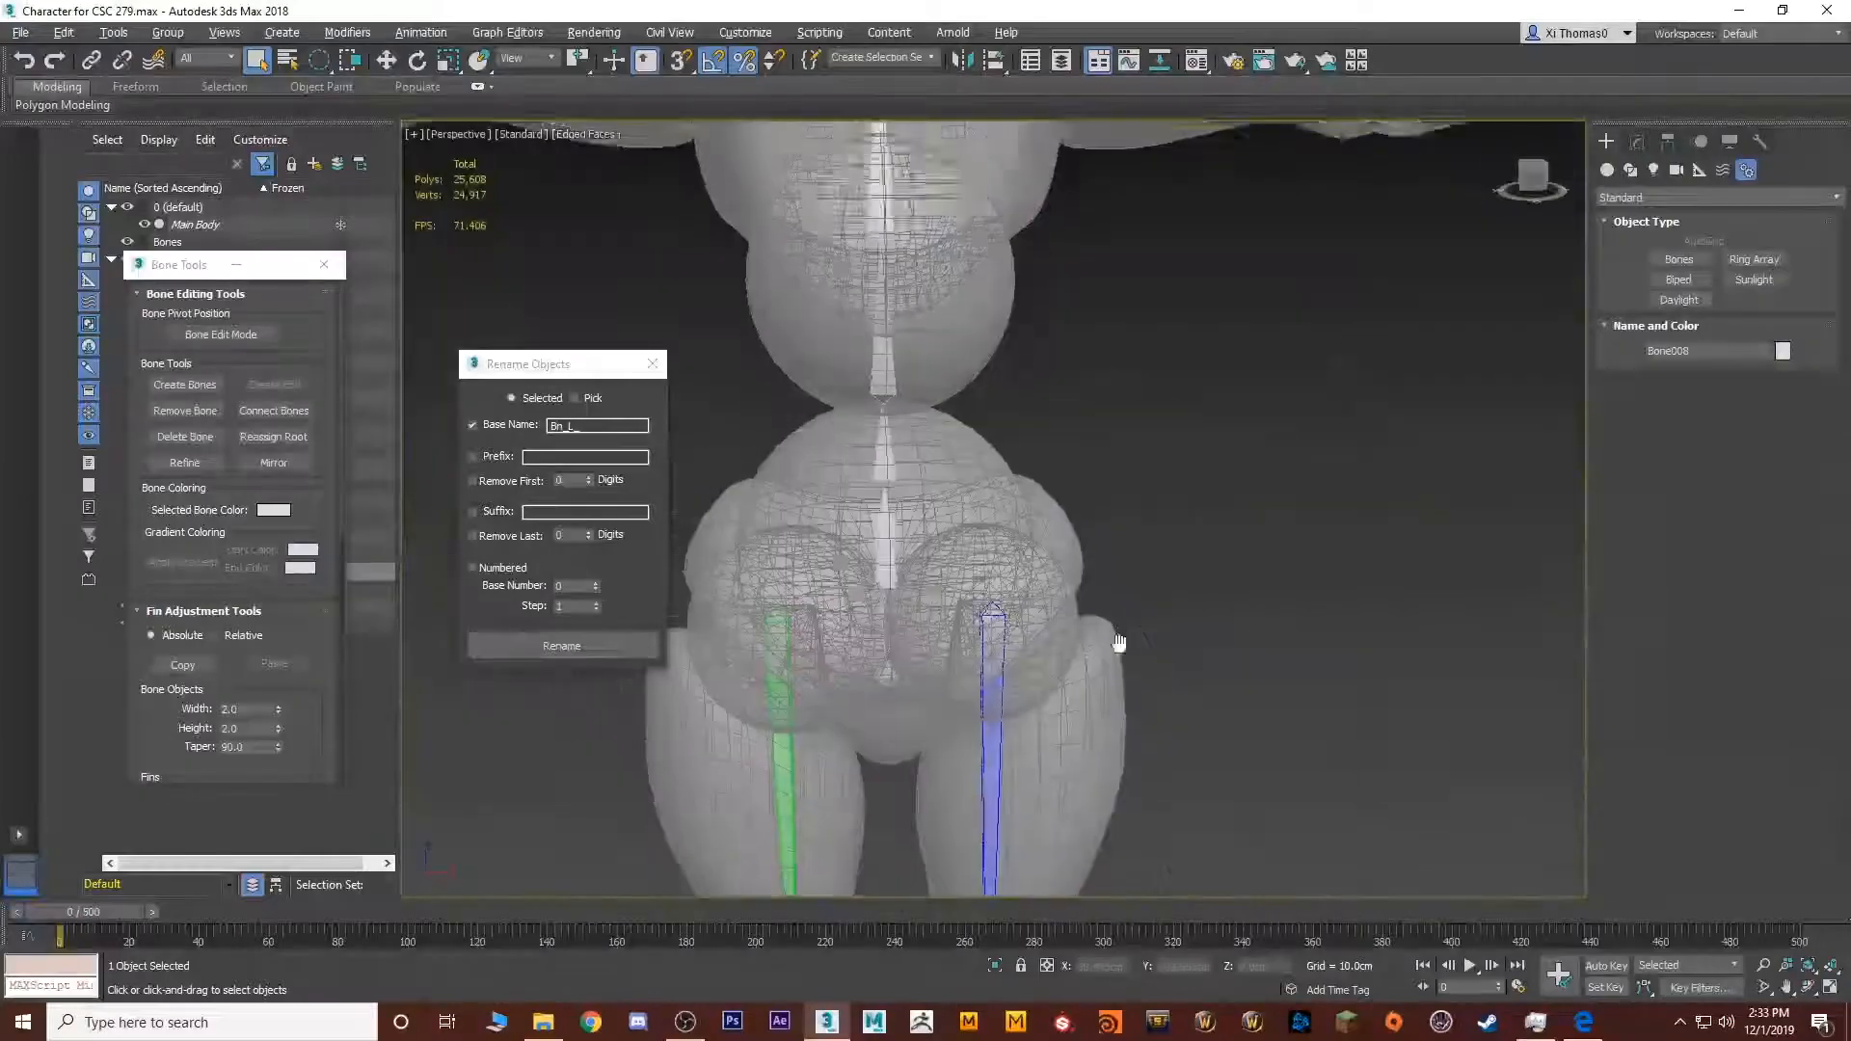
{"action": "middle_click_drag", "start_coordinate": [1116, 643], "coordinate": [1121, 768]}
{"action": "middle_click_drag", "start_coordinate": [1057, 637], "coordinate": [1148, 450], "text": "alt"}
{"action": "scroll", "coordinate": [1146, 453], "scroll_direction": "up", "scroll_amount": 5}
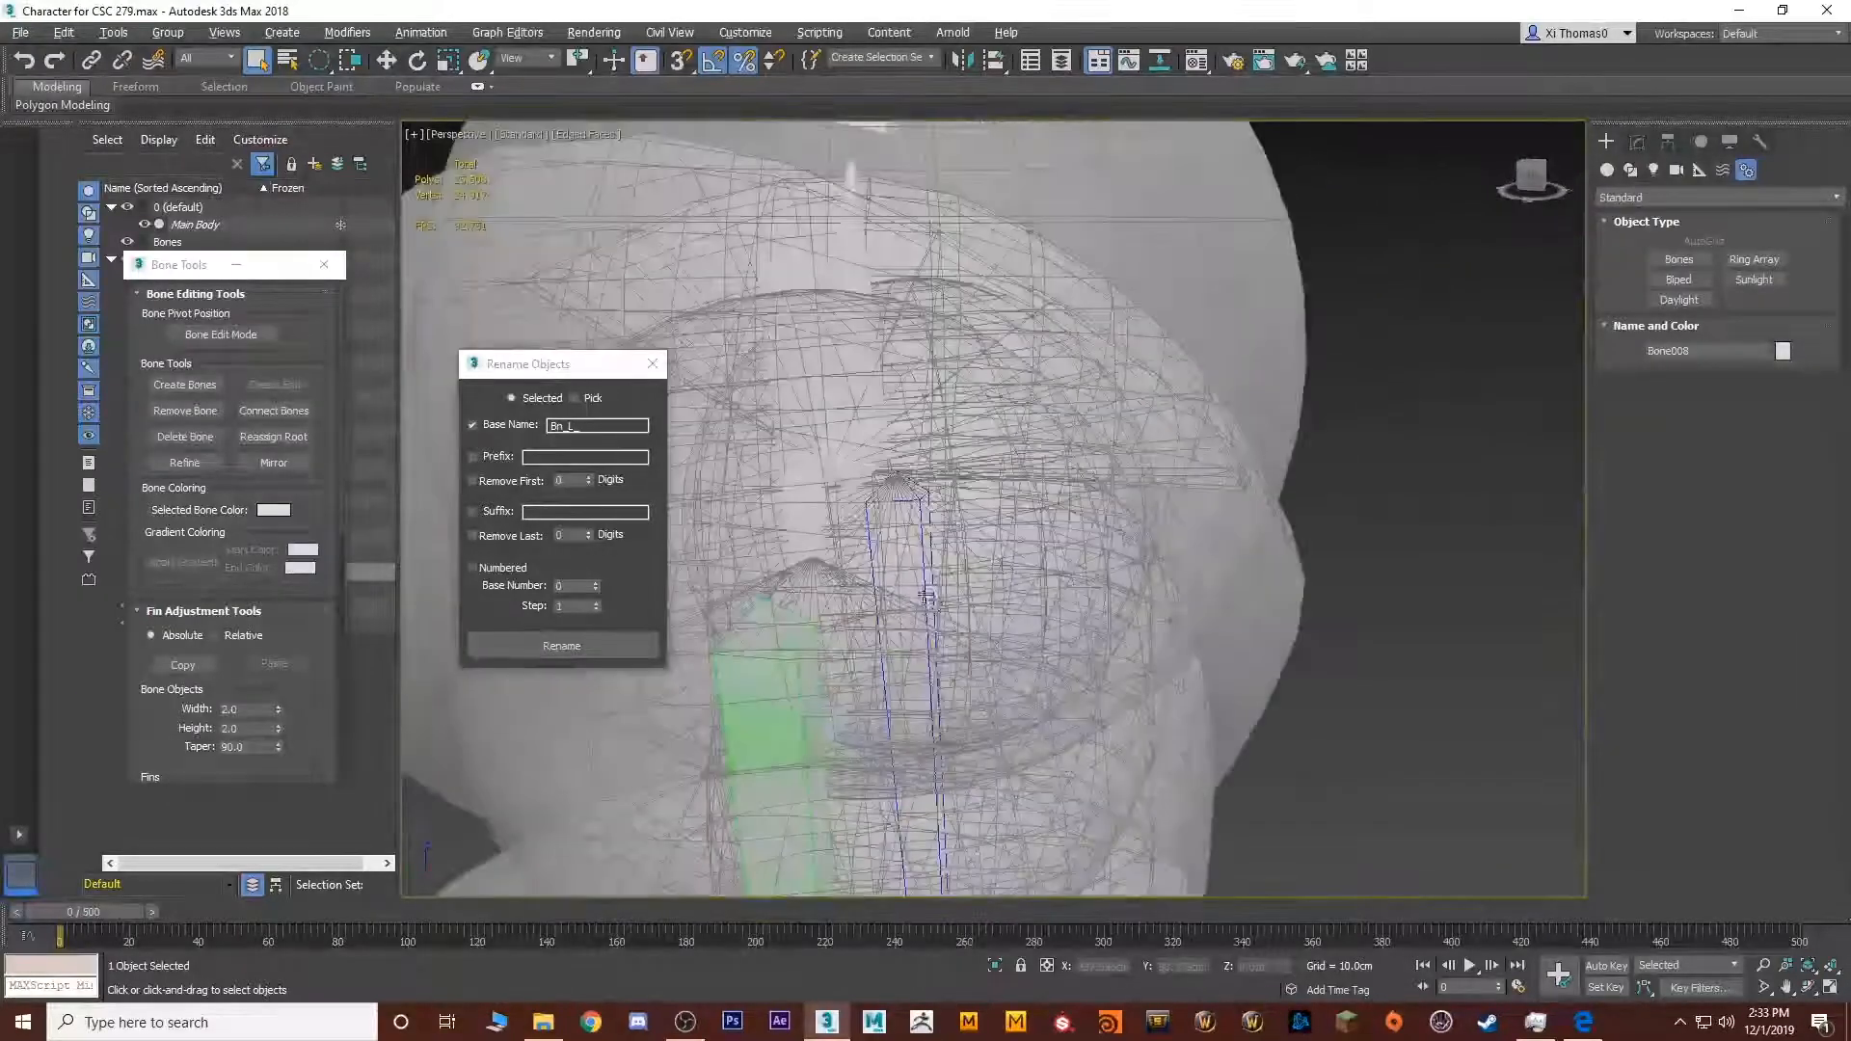
{"action": "middle_click_drag", "start_coordinate": [848, 588], "coordinate": [906, 521], "text": "alt"}
{"action": "scroll", "coordinate": [942, 566], "scroll_direction": "down", "scroll_amount": 5}
In the Left view, try to align the lowest spine bone's pivot to the Bn_R_Leg pivot using only Z Position
{"action": "key", "text": "alt+w"}
{"action": "middle_click", "coordinate": [698, 702]}
{"action": "key", "text": "alt+w"}
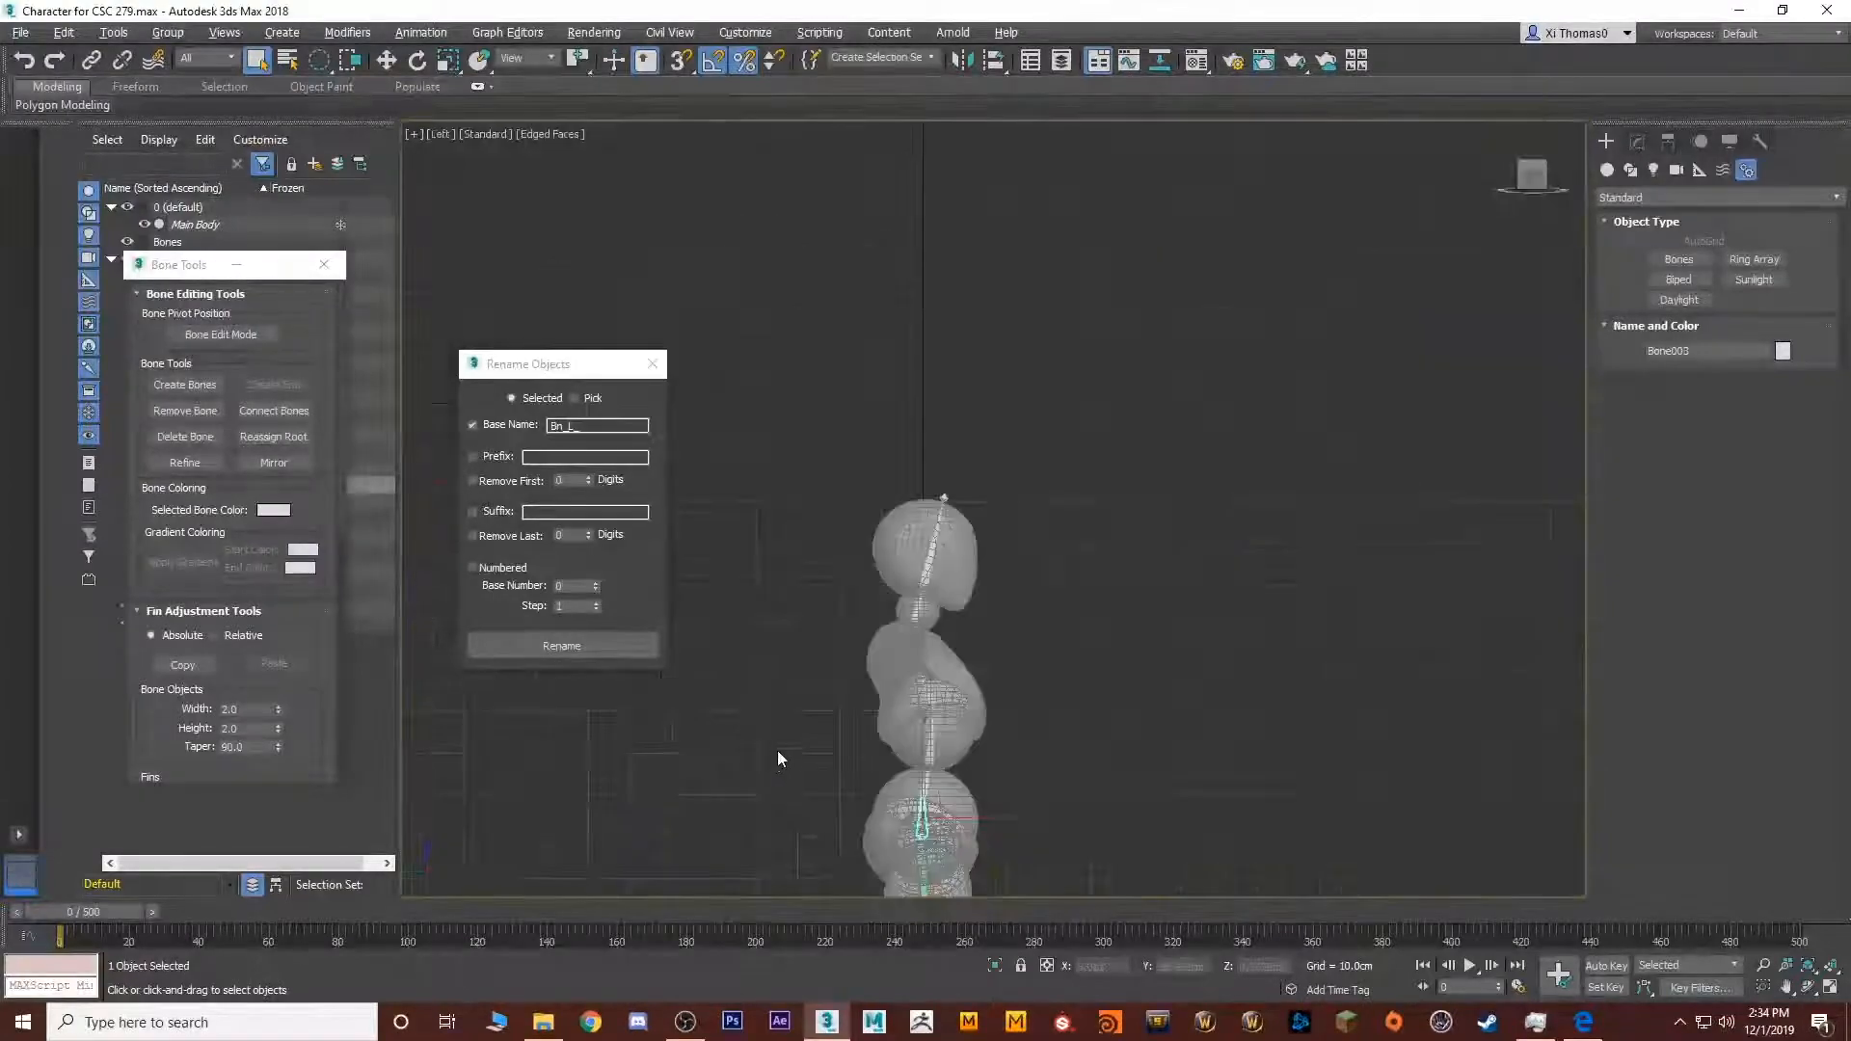
{"action": "scroll", "coordinate": [928, 561], "scroll_direction": "up", "scroll_amount": 5}
{"action": "scroll", "coordinate": [930, 562], "scroll_direction": "up", "scroll_amount": 5}
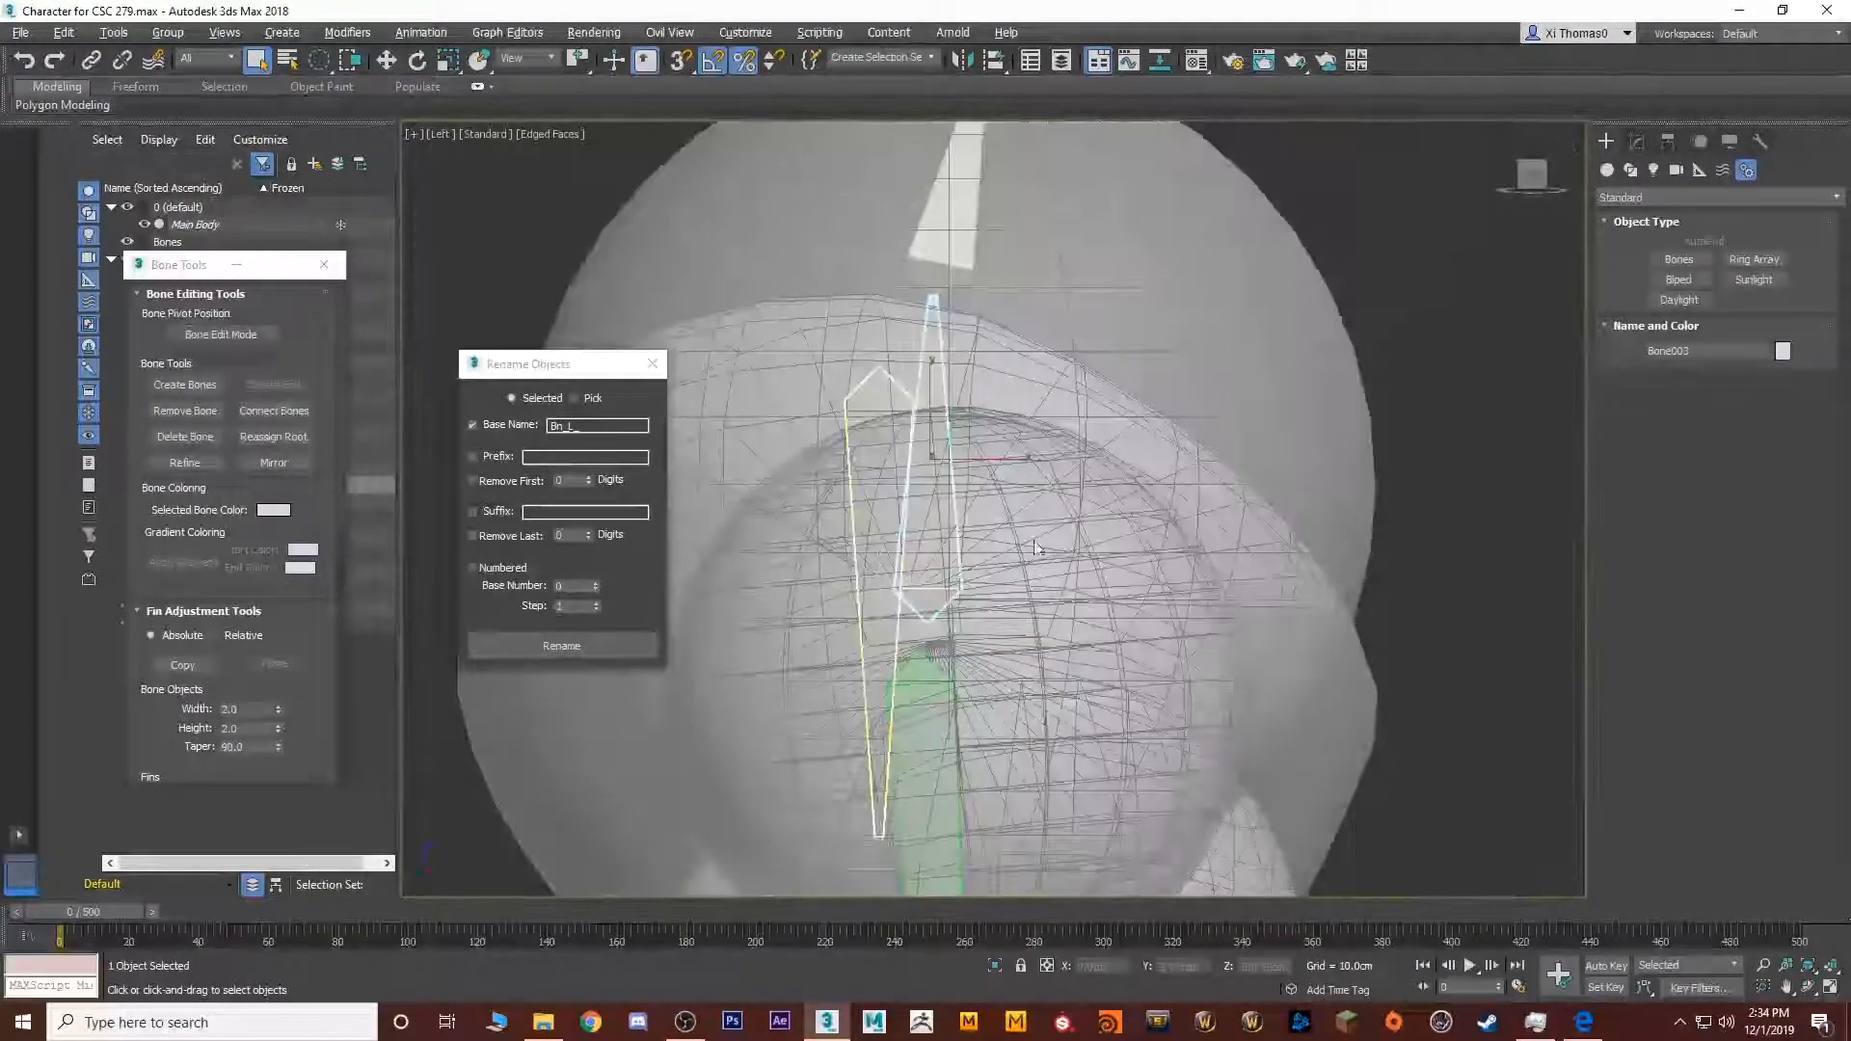
{"action": "middle_click_drag", "start_coordinate": [958, 586], "coordinate": [1001, 477]}
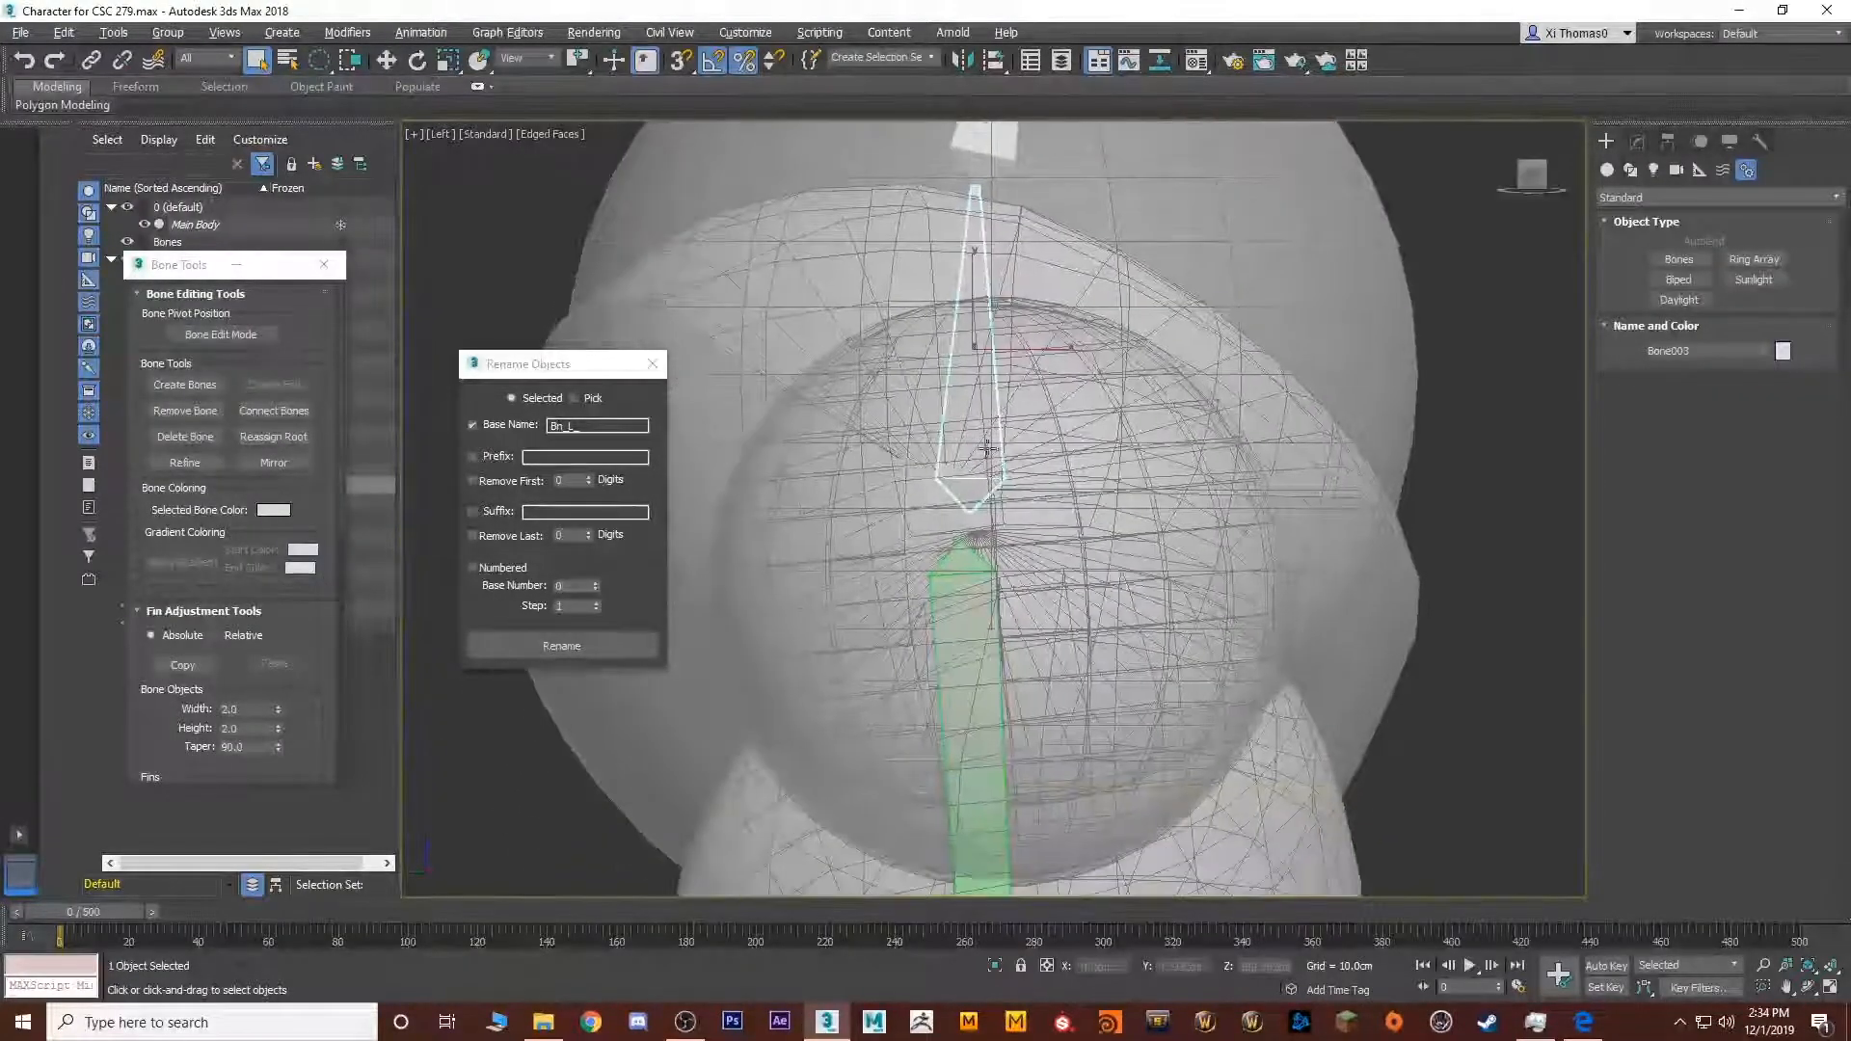
{"action": "key", "text": "alt+a"}
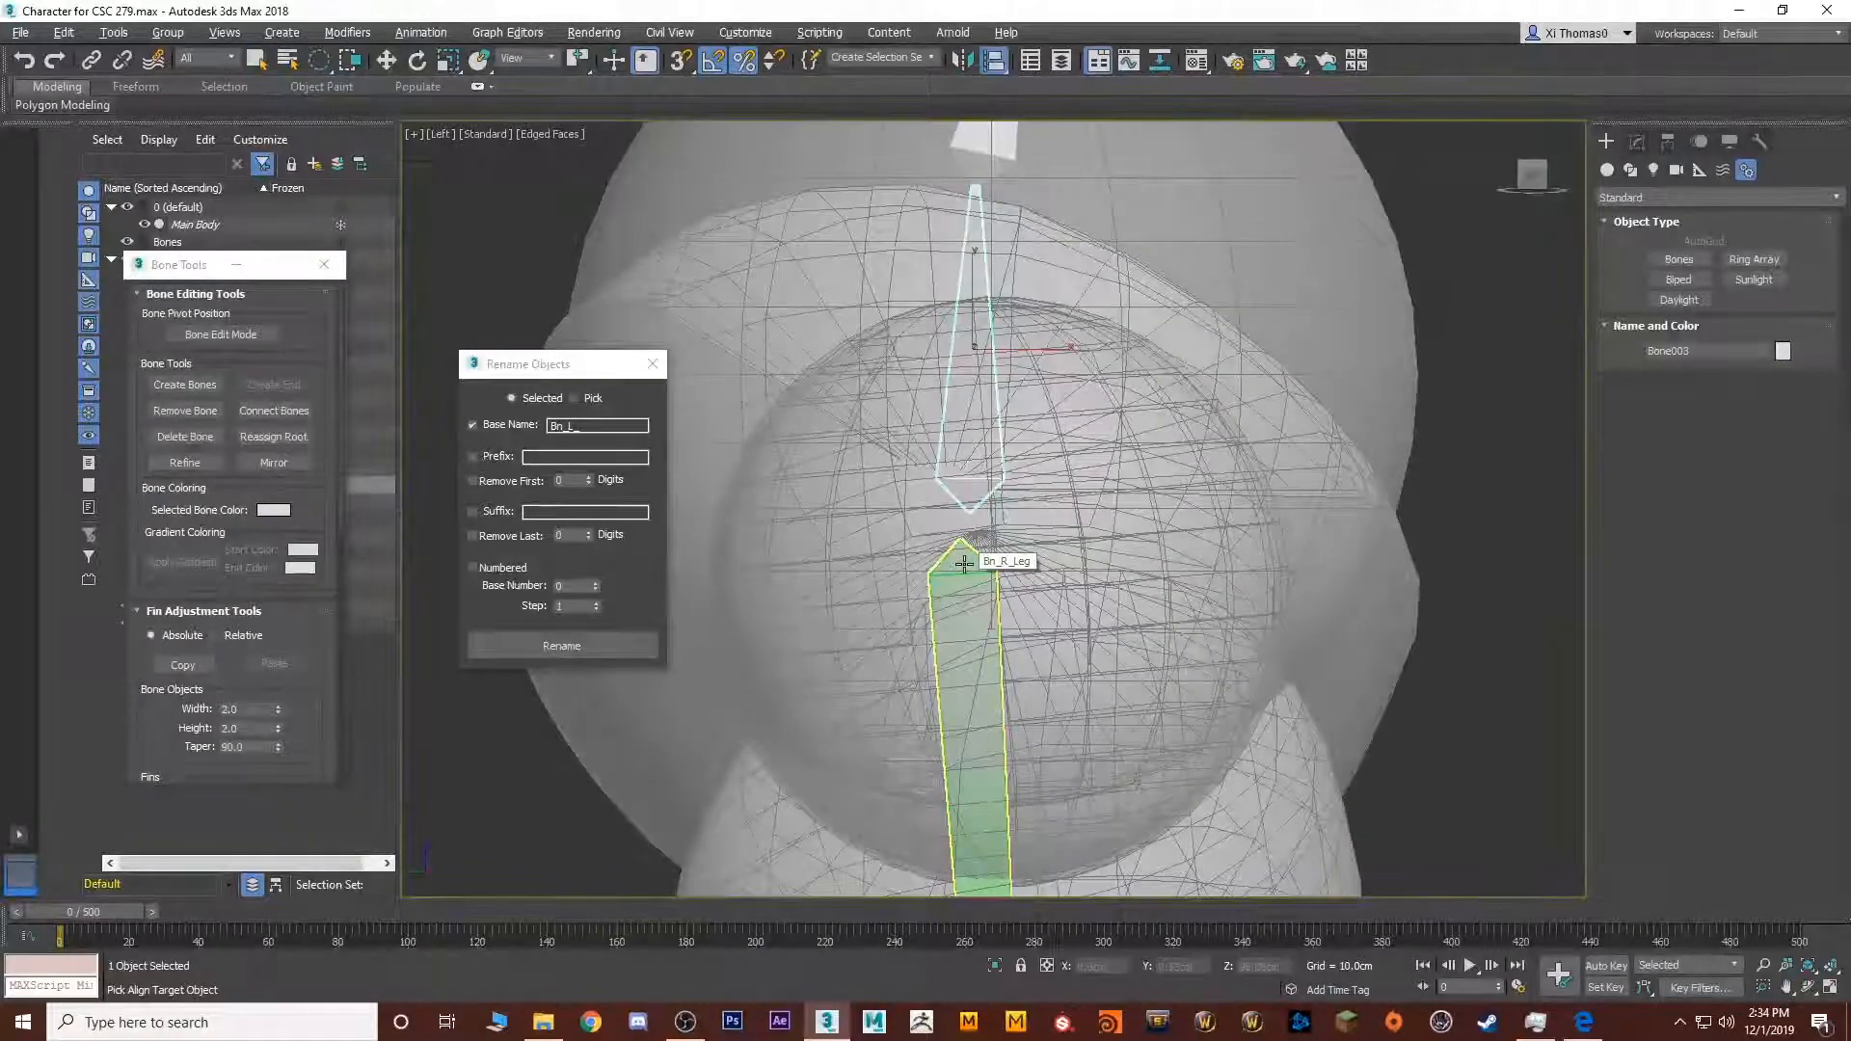
{"action": "key", "text": "w"}
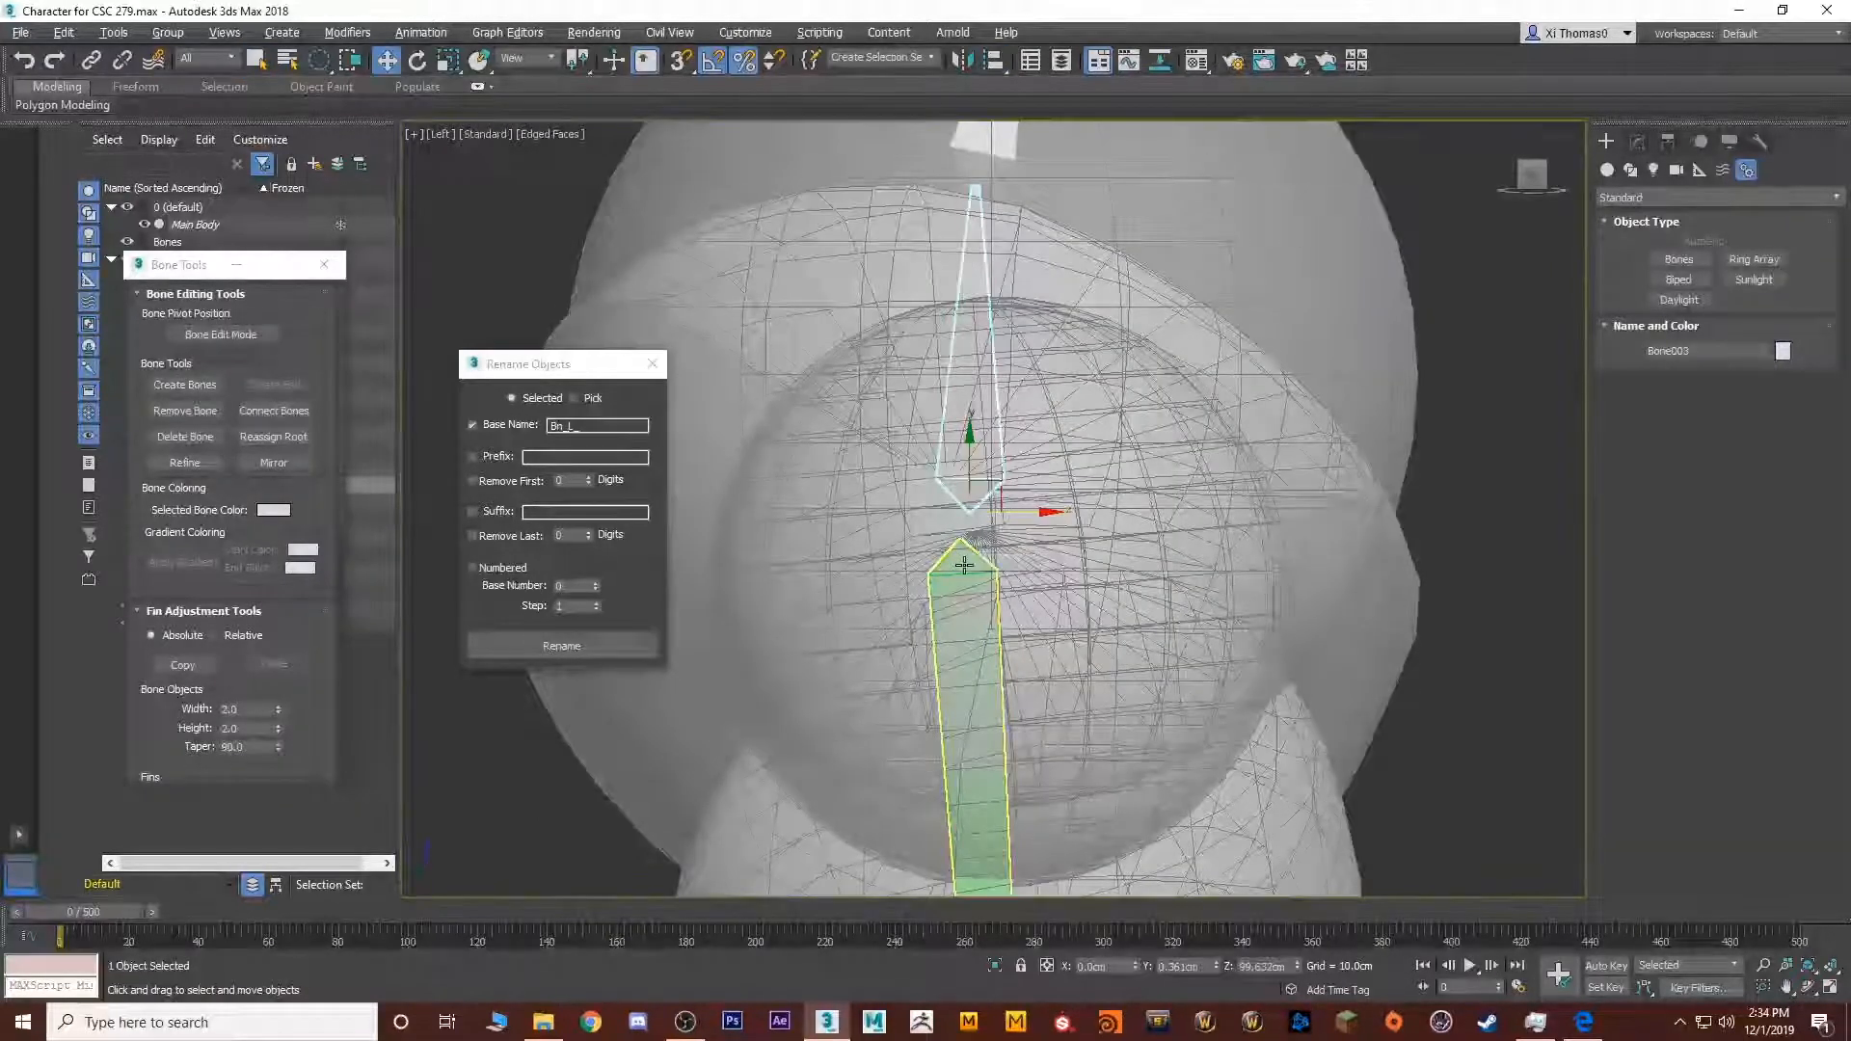
{"action": "key", "text": "alt+a"}
{"action": "left_click", "coordinate": [980, 564]}
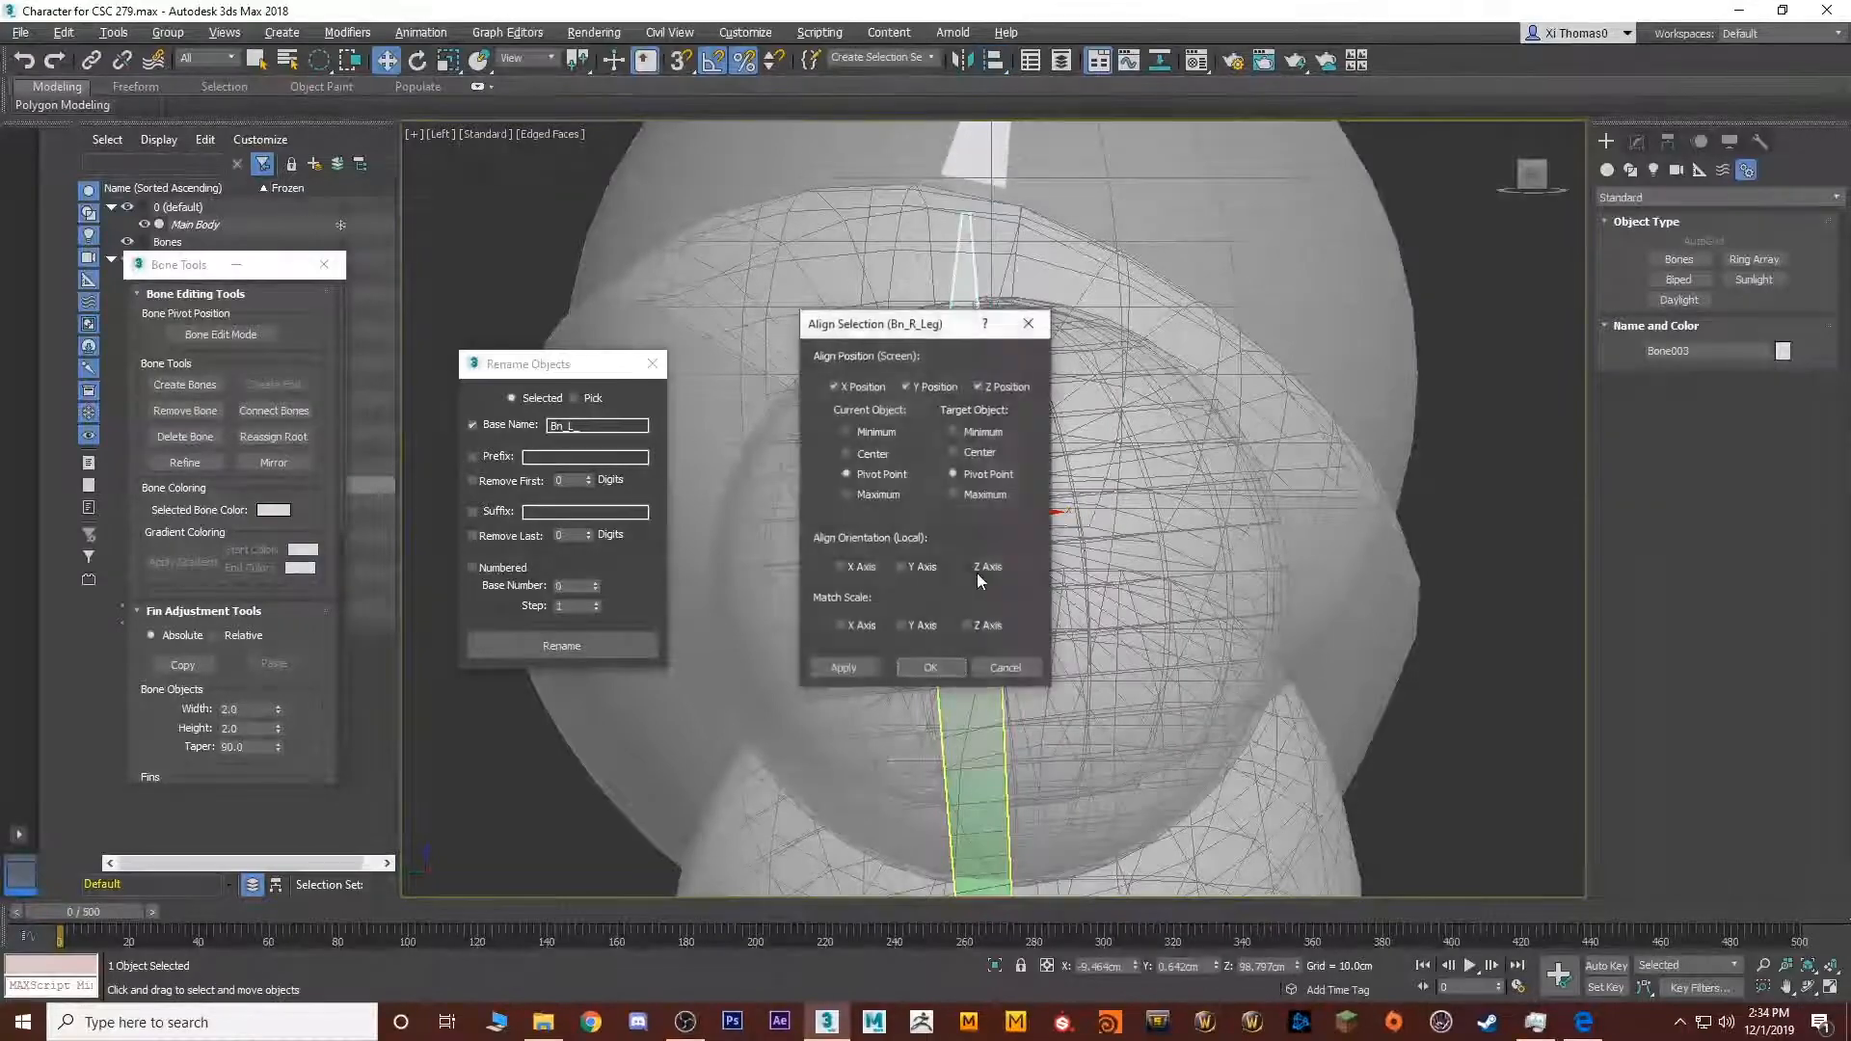
{"action": "left_click_drag", "start_coordinate": [894, 333], "coordinate": [616, 360]}
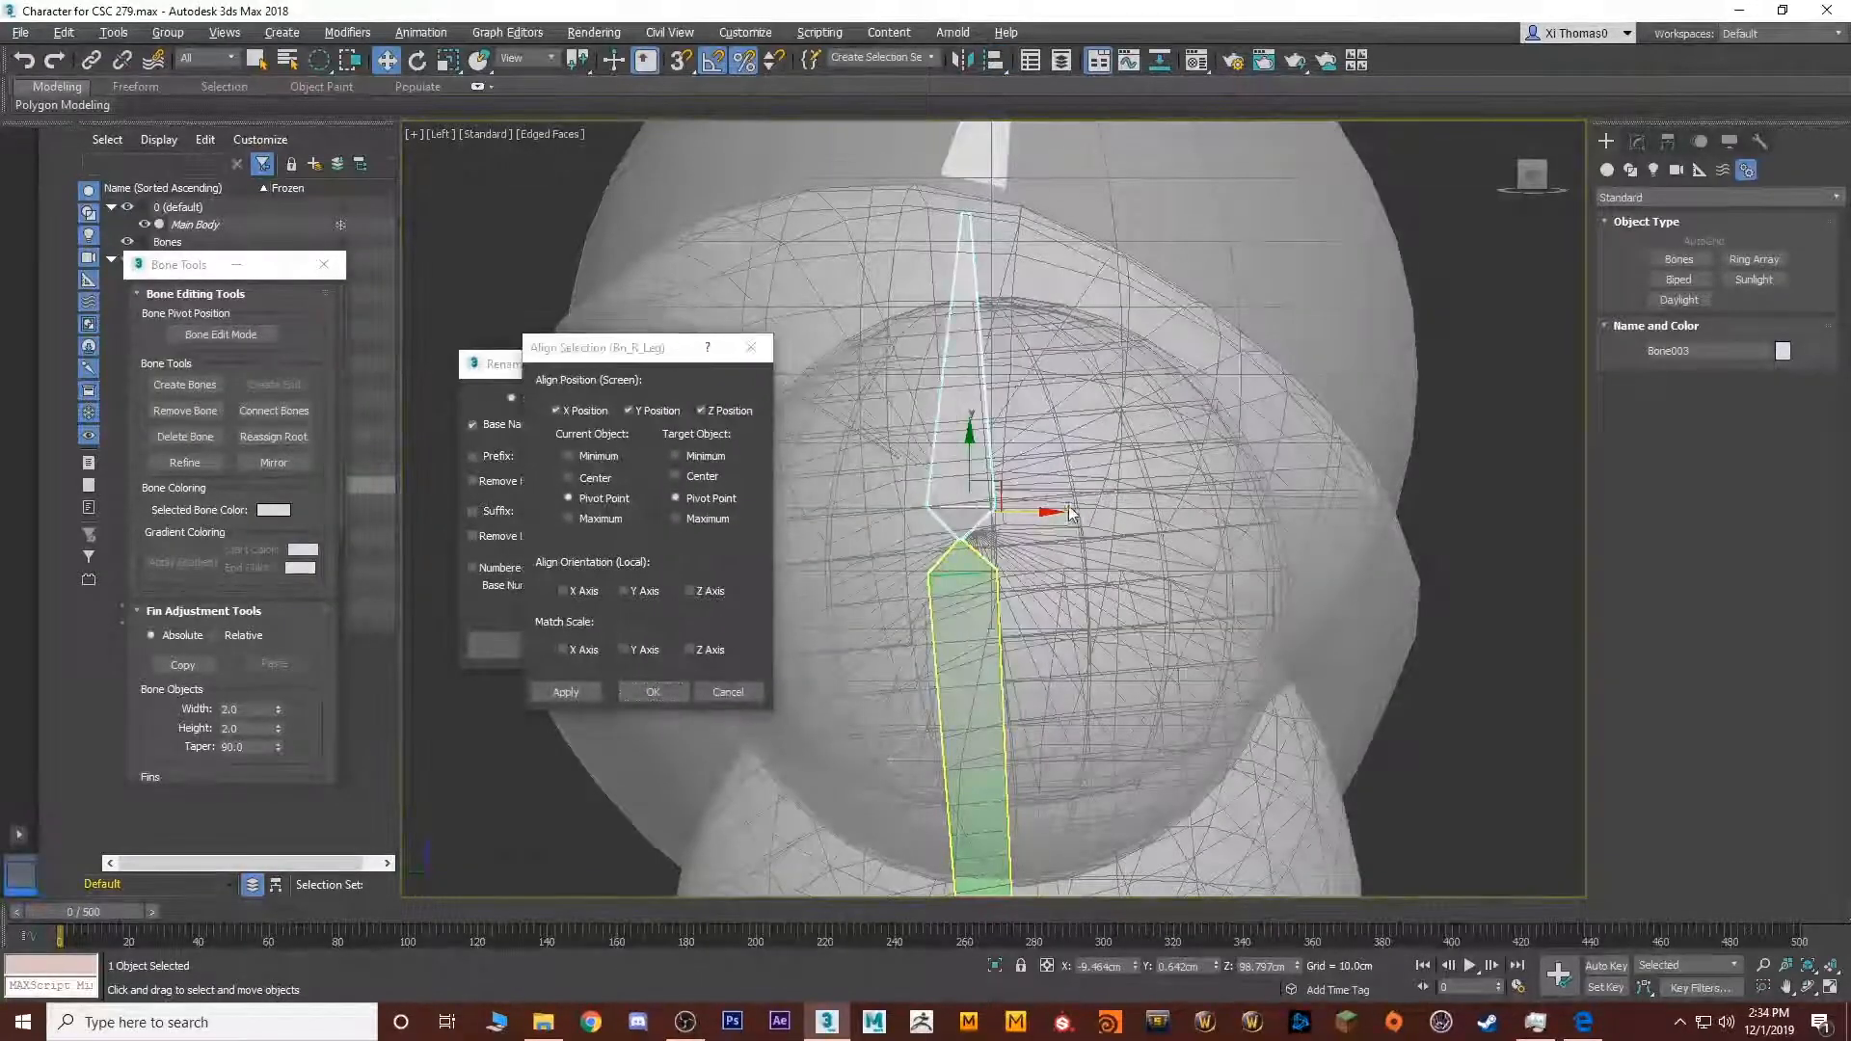
{"action": "left_click", "coordinate": [557, 409]}
{"action": "left_click", "coordinate": [629, 411]}
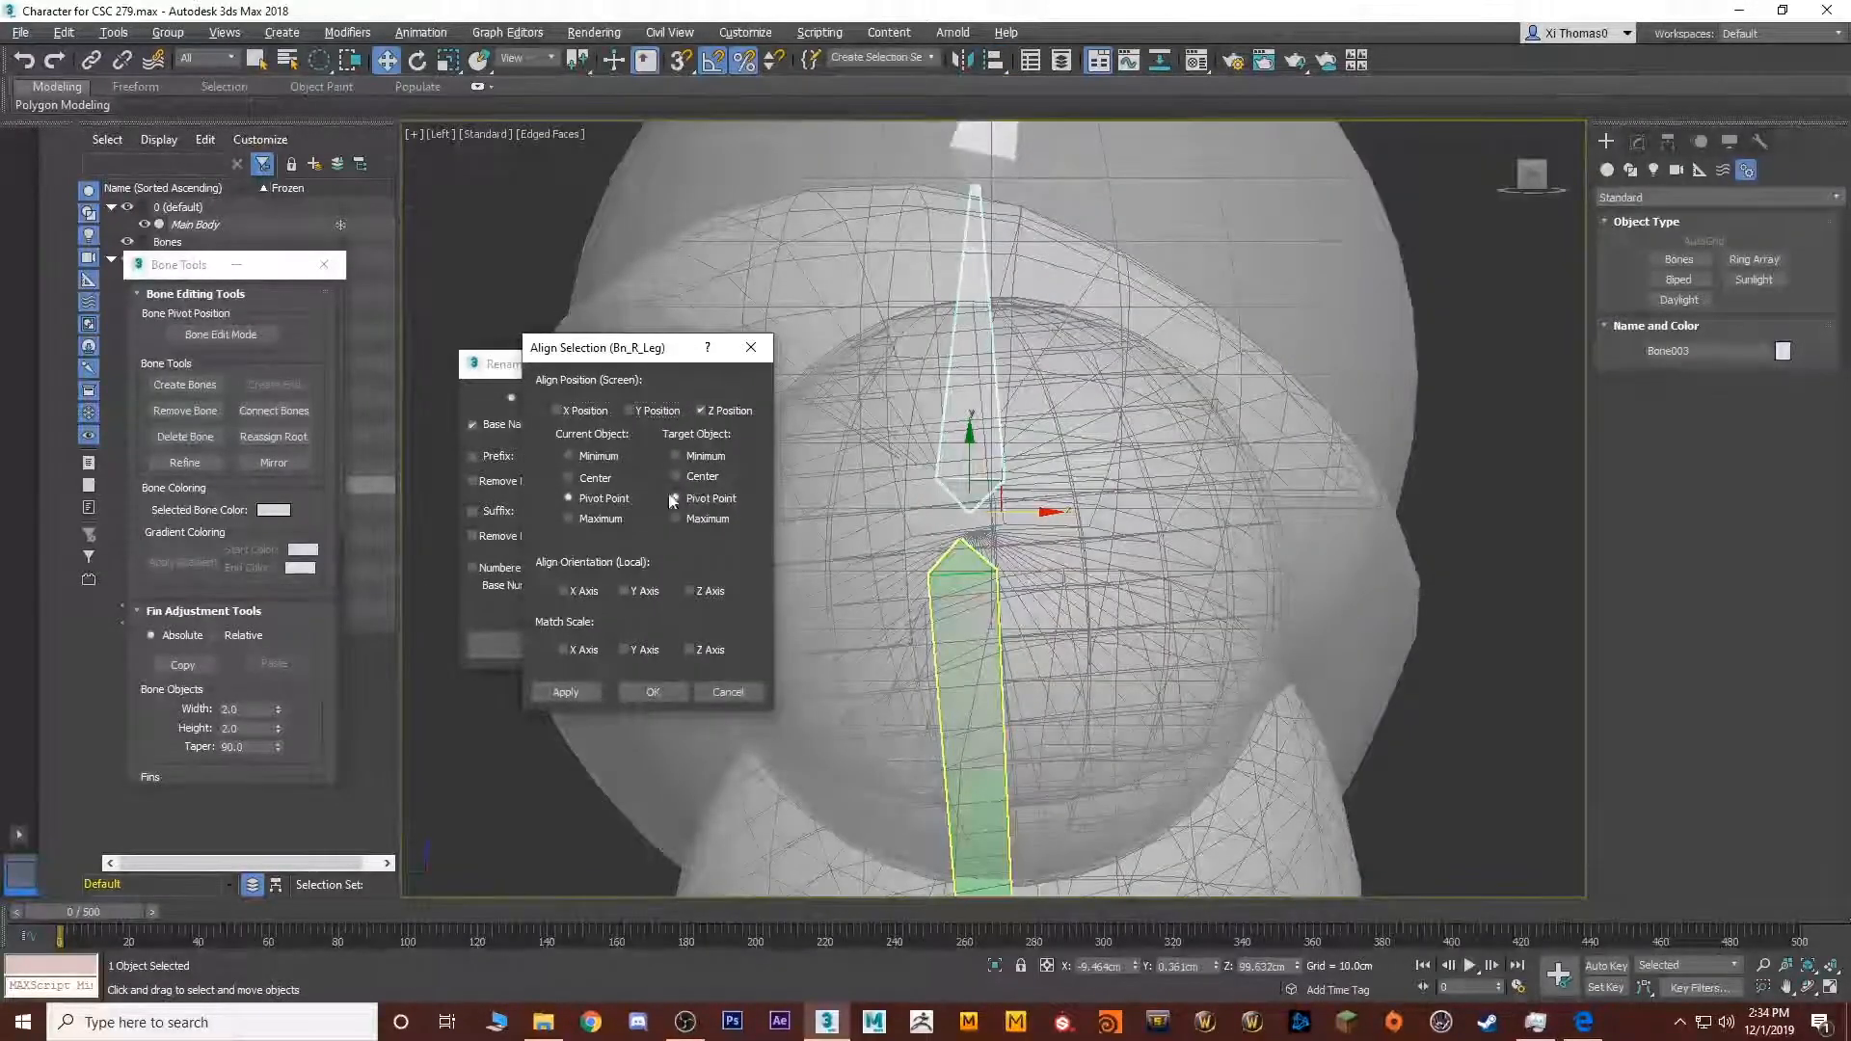
{"action": "left_click", "coordinate": [674, 686]}
Undo the last alignment of the lowest spine bone after checking it in the Perspective view
{"action": "key", "text": "alt+w"}
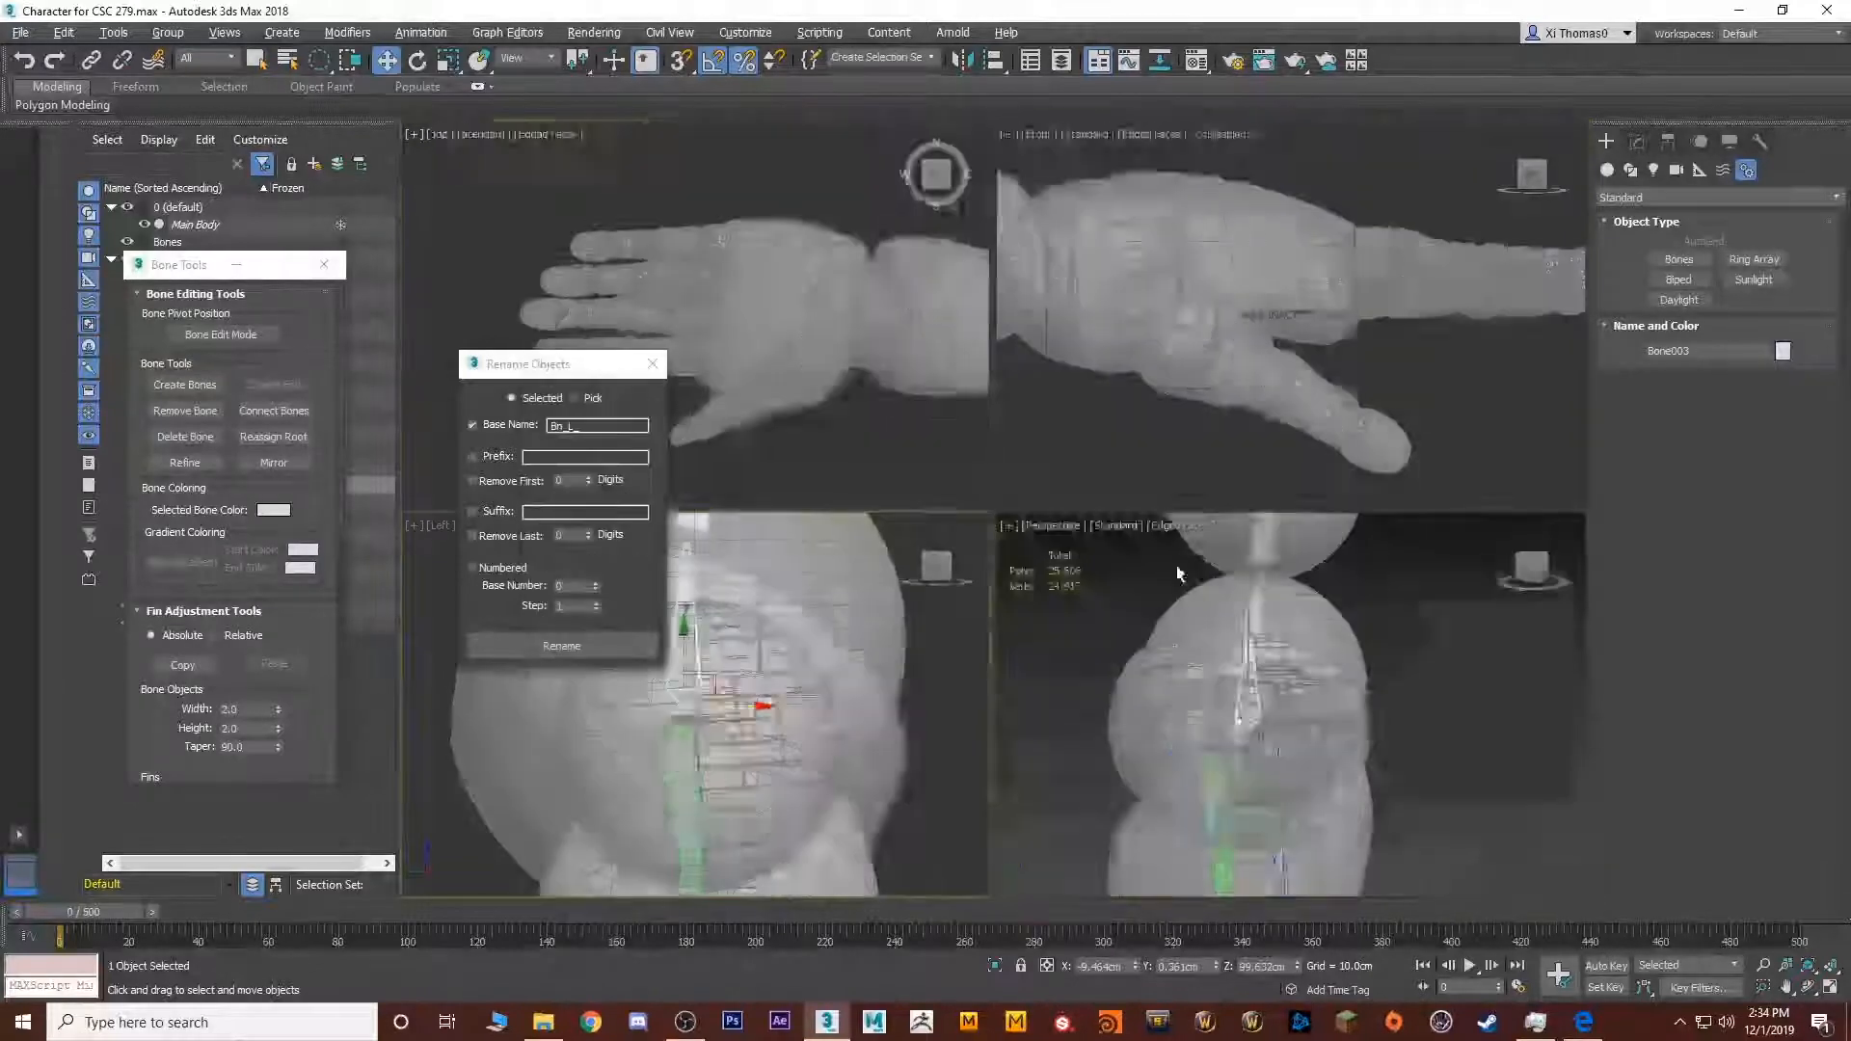
{"action": "middle_click", "coordinate": [1299, 626]}
{"action": "key", "text": "alt+w"}
{"action": "scroll", "coordinate": [1084, 639], "scroll_direction": "up", "scroll_amount": 2}
{"action": "key", "text": "ctrl+z"}
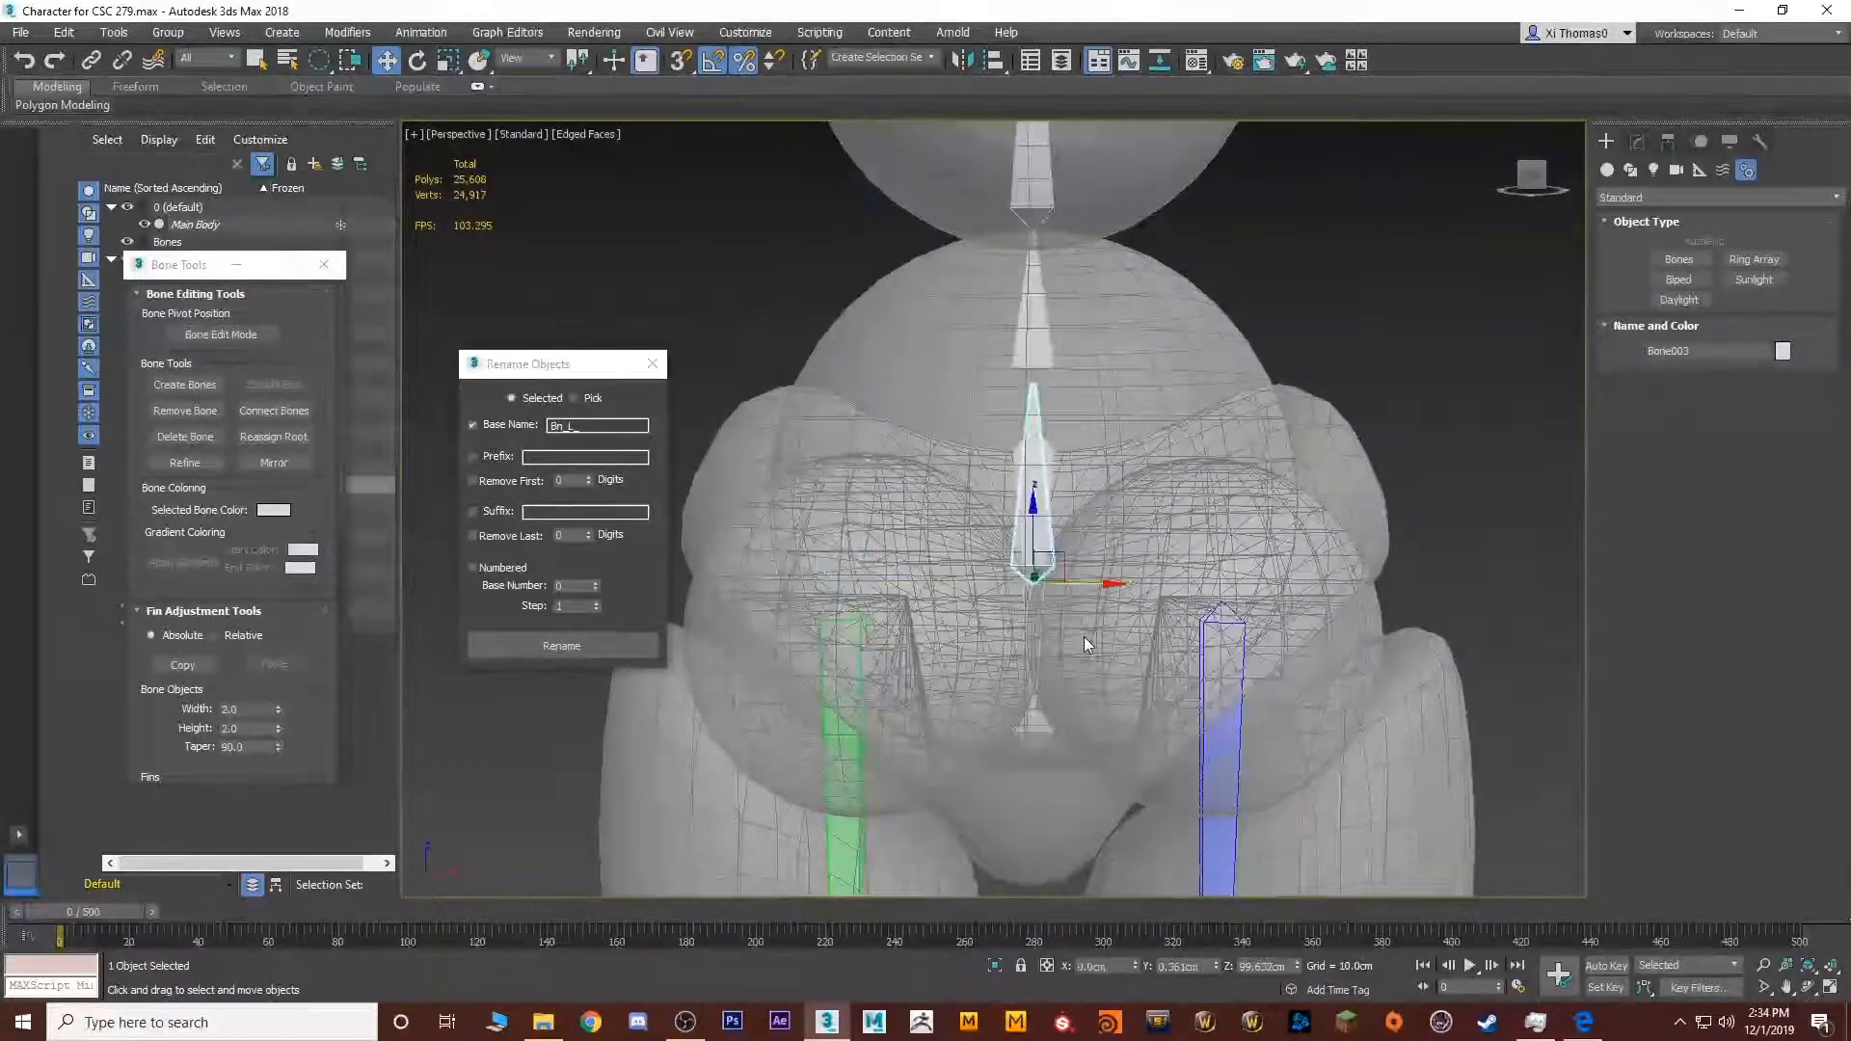
In the Perspective view, align the lowest spine bone to Bn_R_Leg on Z Position only, pivot point to pivot point
{"action": "scroll", "coordinate": [887, 617], "scroll_direction": "up", "scroll_amount": 4}
{"action": "key", "text": "alt+a"}
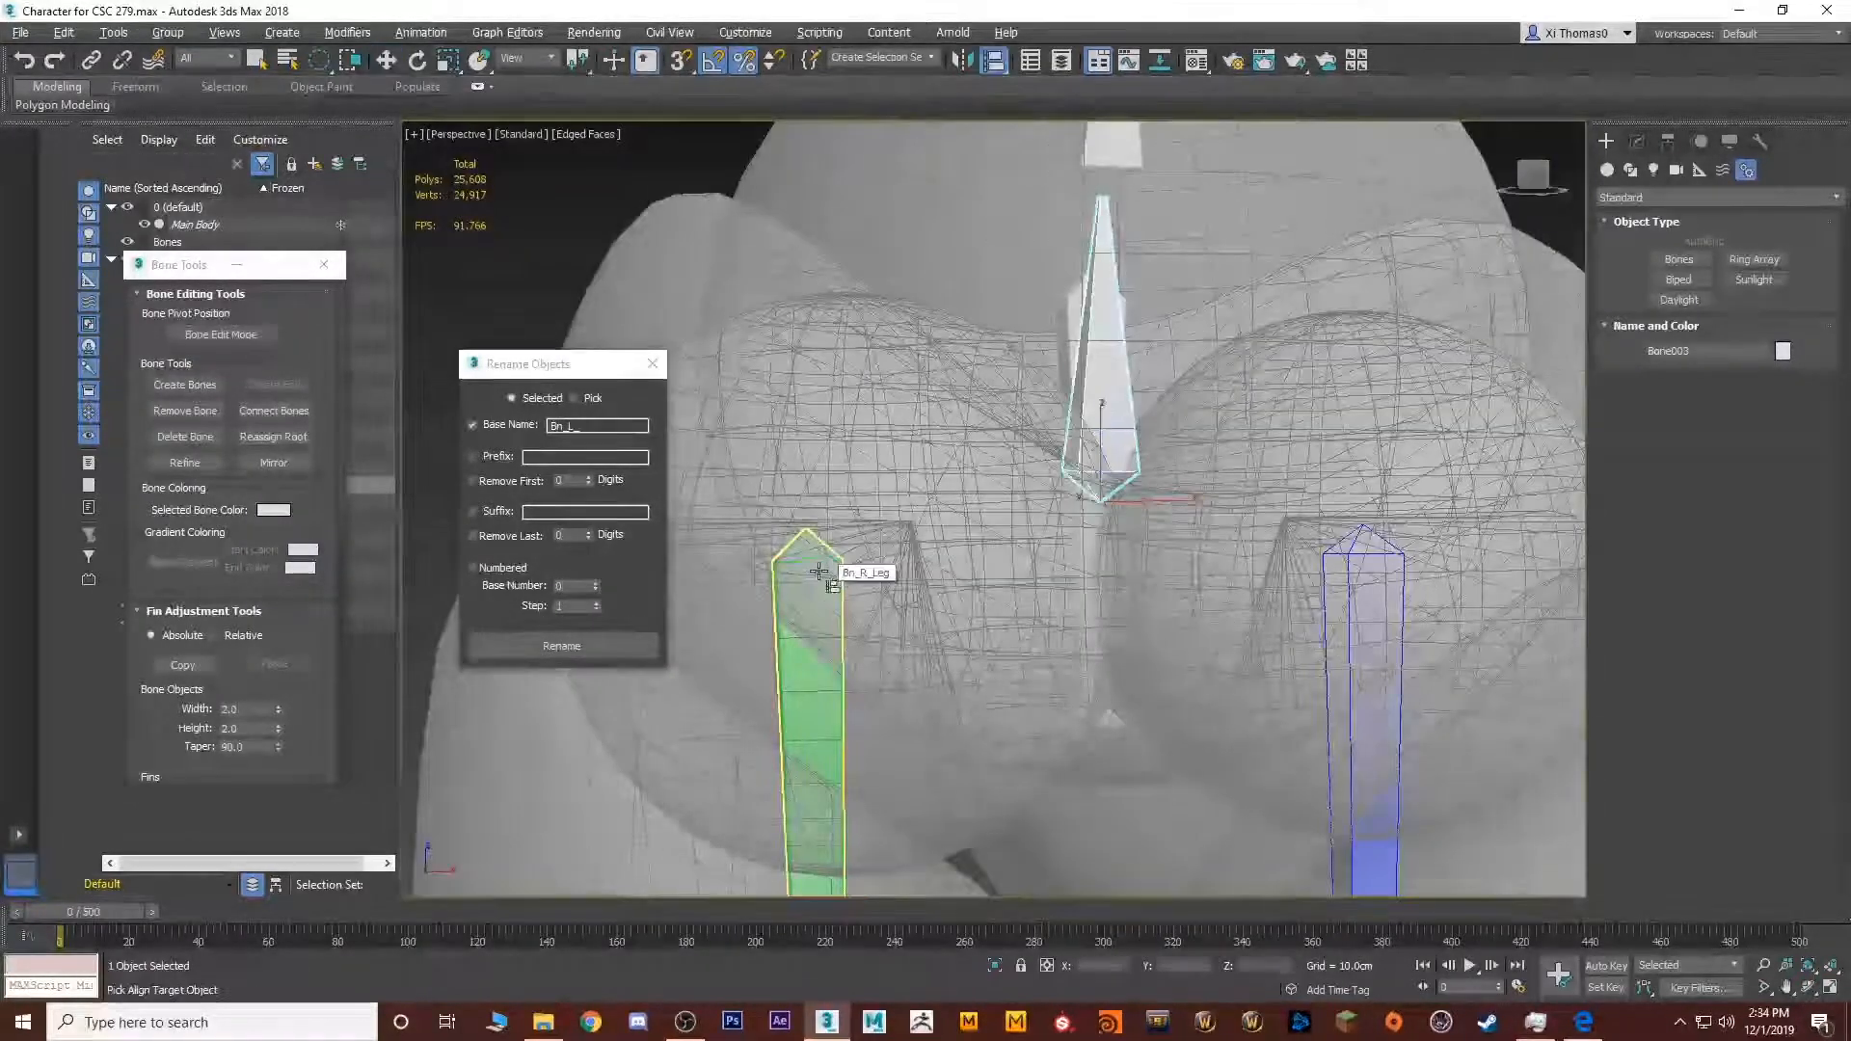
{"action": "left_click", "coordinate": [826, 570]}
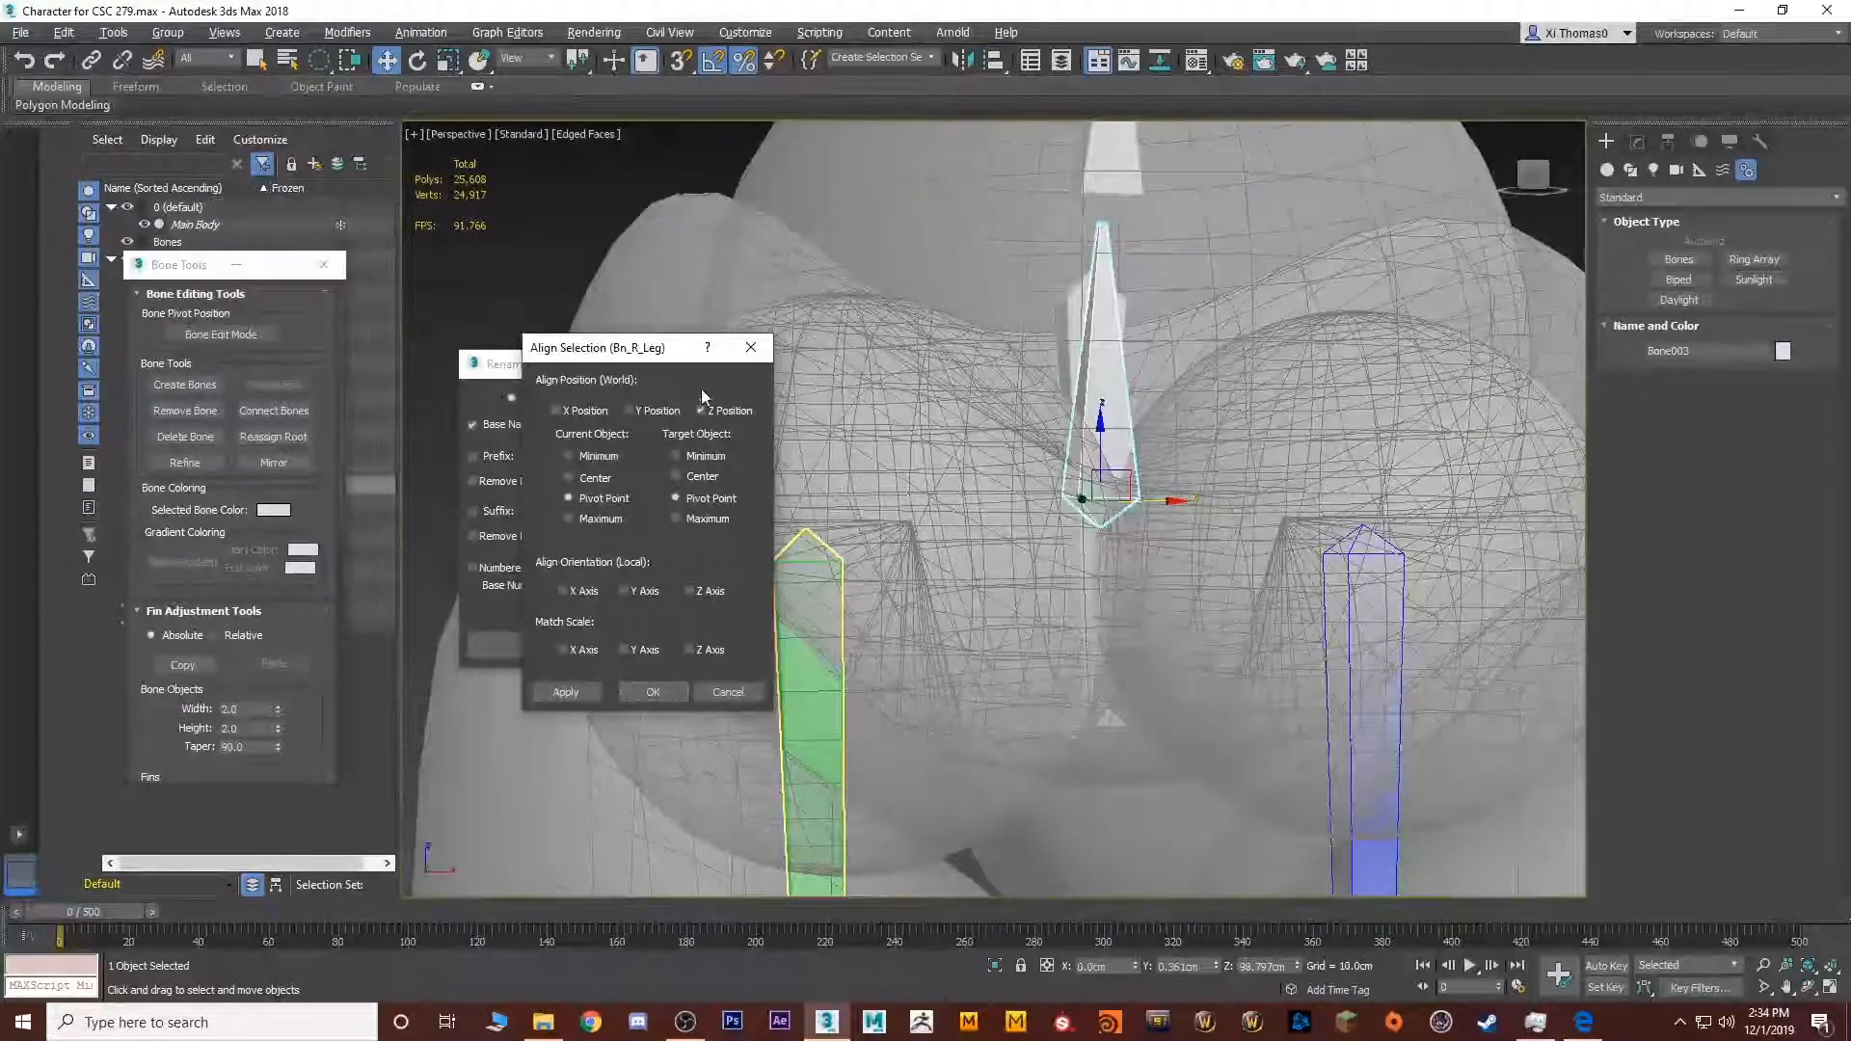
{"action": "left_click", "coordinate": [653, 691]}
Align the lowest spine bone to Bn_R_Leg on Y Position as well, pivot point to pivot point
{"action": "middle_click_drag", "start_coordinate": [819, 627], "coordinate": [1082, 565], "text": "alt"}
{"action": "key", "text": "alt+w"}
{"action": "middle_click", "coordinate": [748, 646]}
{"action": "key", "text": "alt+w"}
{"action": "scroll", "coordinate": [800, 617], "scroll_direction": "up", "scroll_amount": 4}
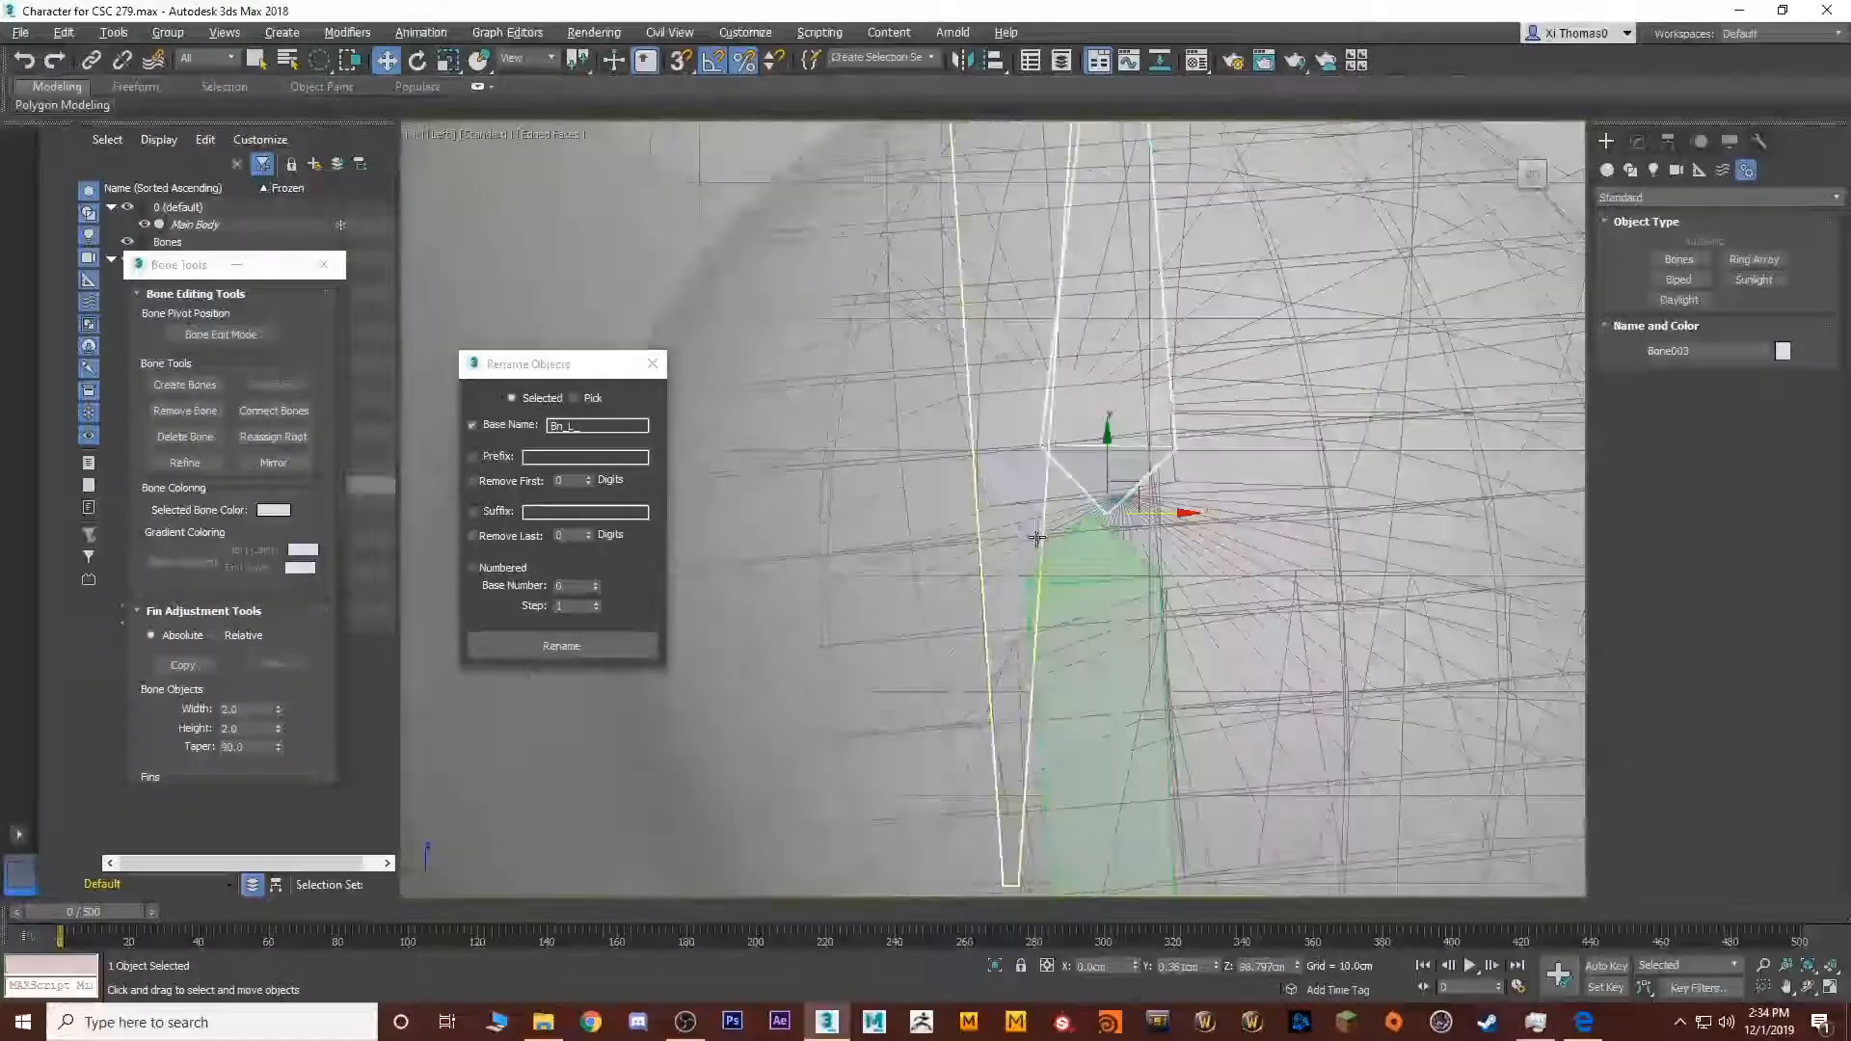
{"action": "key", "text": "alt+w"}
{"action": "middle_click", "coordinate": [1188, 582]}
{"action": "key", "text": "alt+w"}
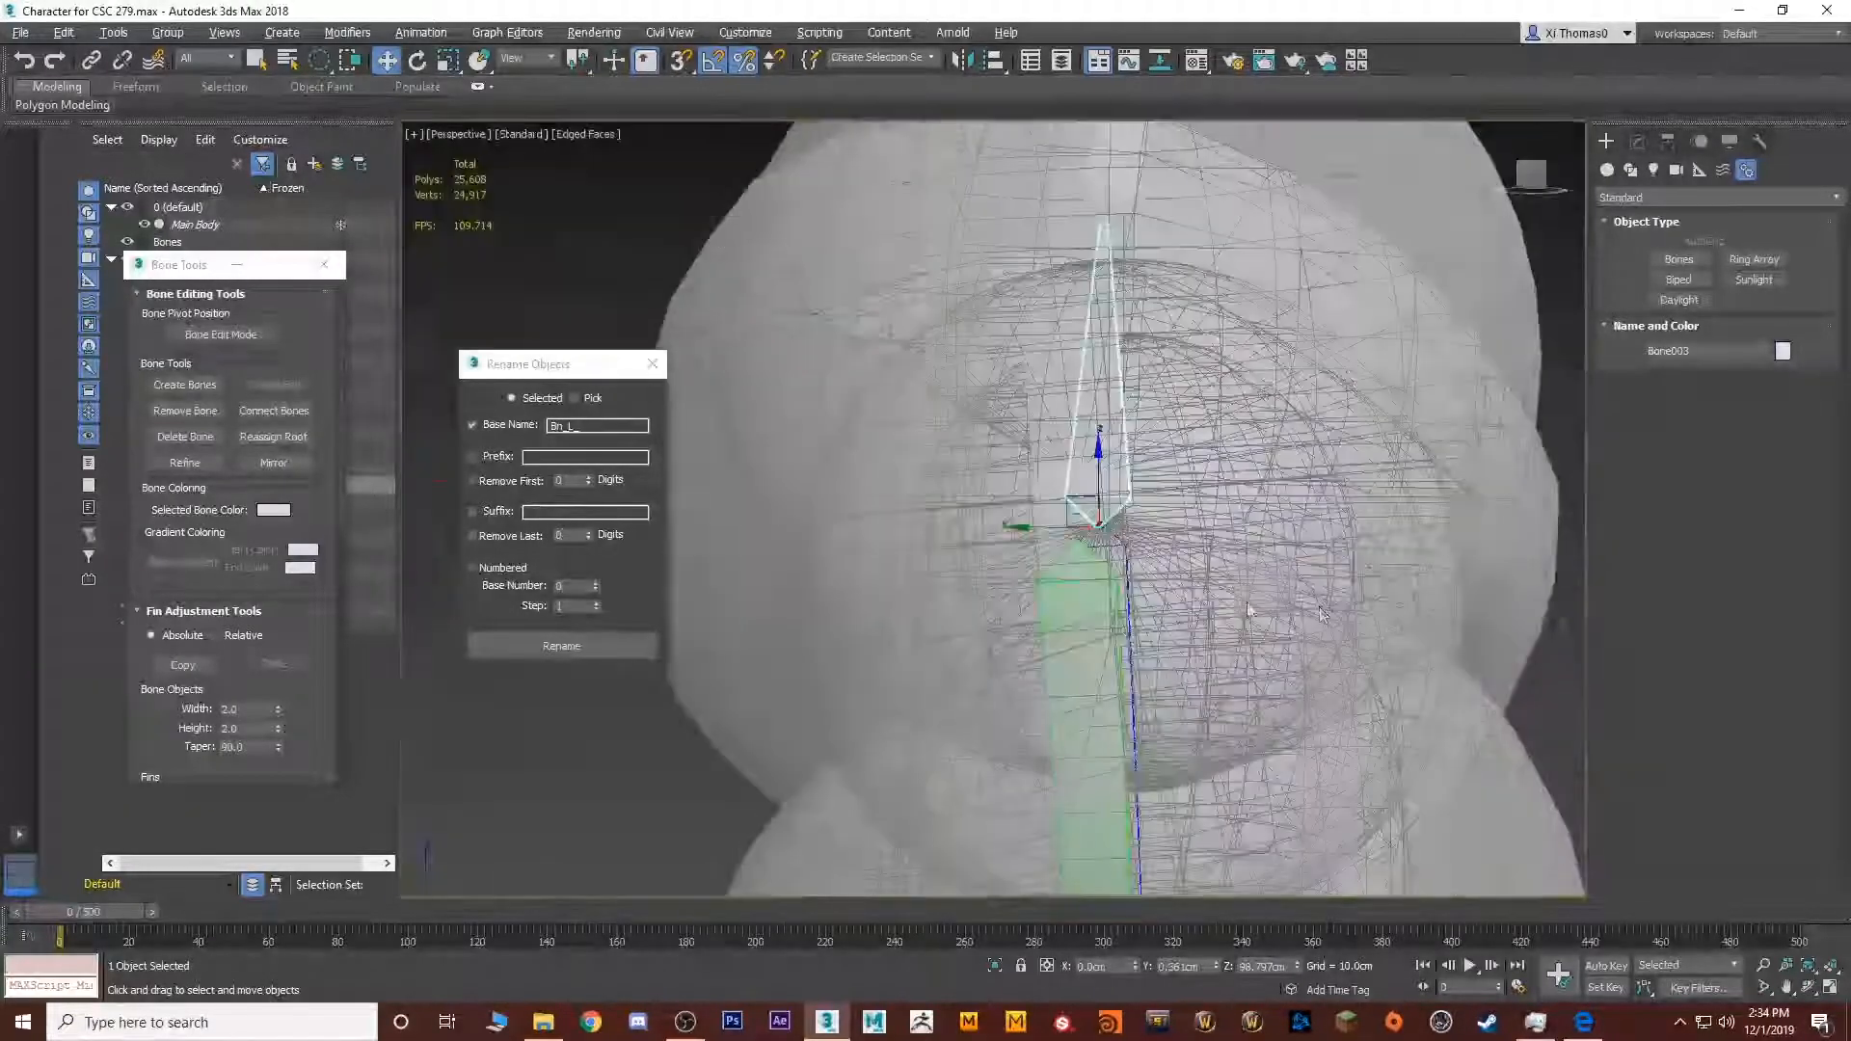
{"action": "middle_click_drag", "start_coordinate": [1321, 614], "coordinate": [867, 588], "text": "alt"}
{"action": "key", "text": "alt+a"}
{"action": "left_click", "coordinate": [827, 554]}
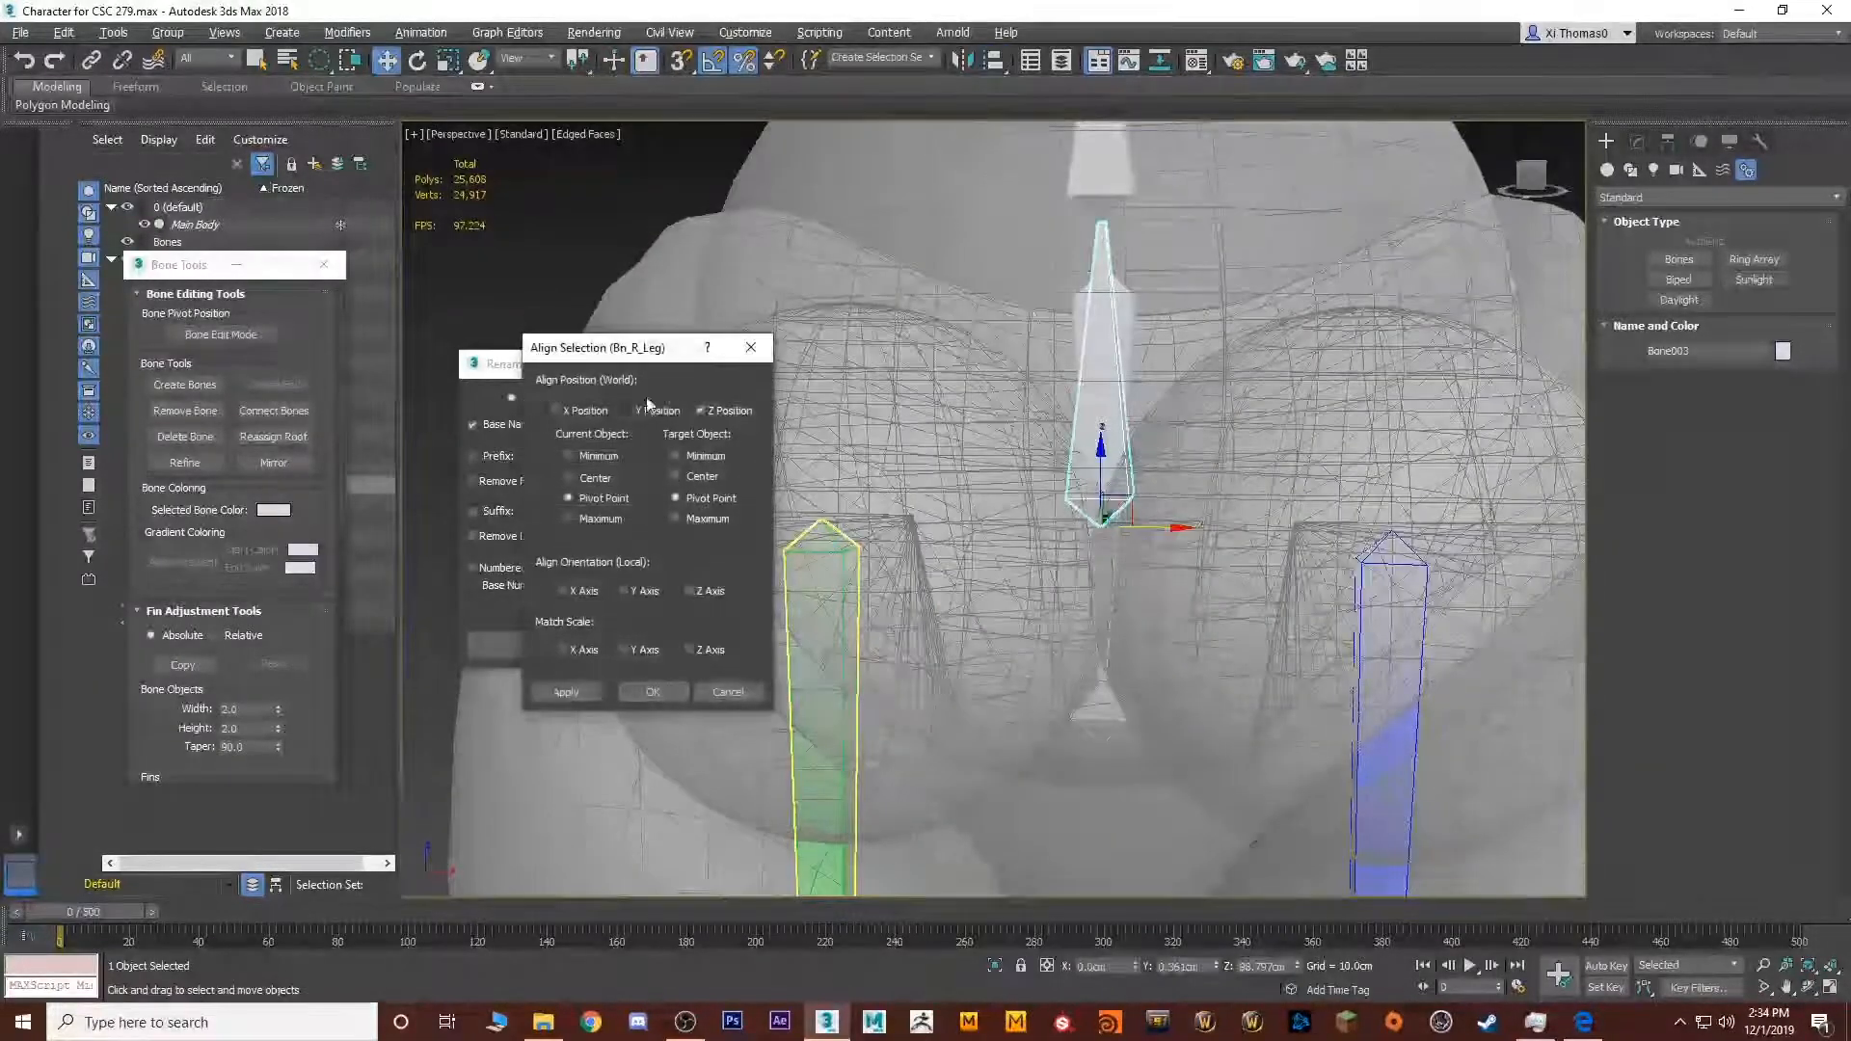
{"action": "left_click", "coordinate": [655, 692]}
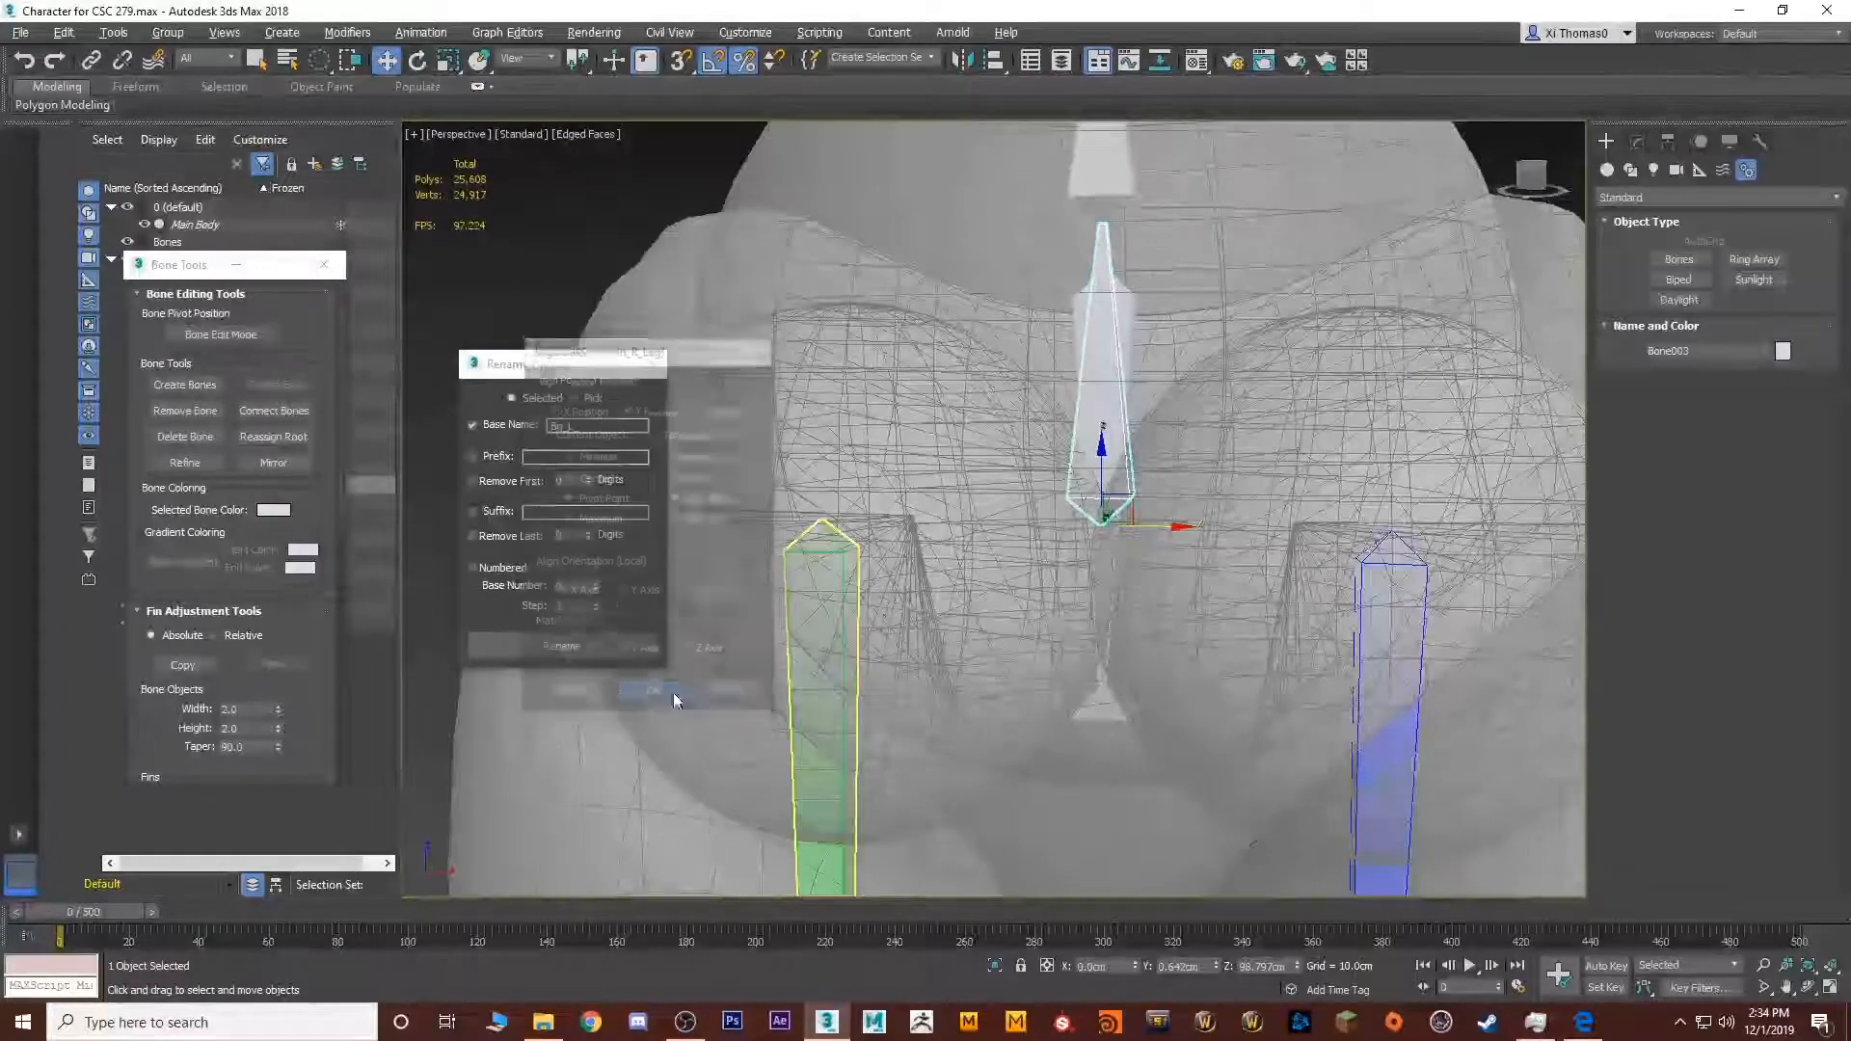
Compare the base of the lowest spine bone with the top of the leg bone in the Left view
{"action": "key", "text": "alt+w"}
{"action": "key", "text": "alt+w"}
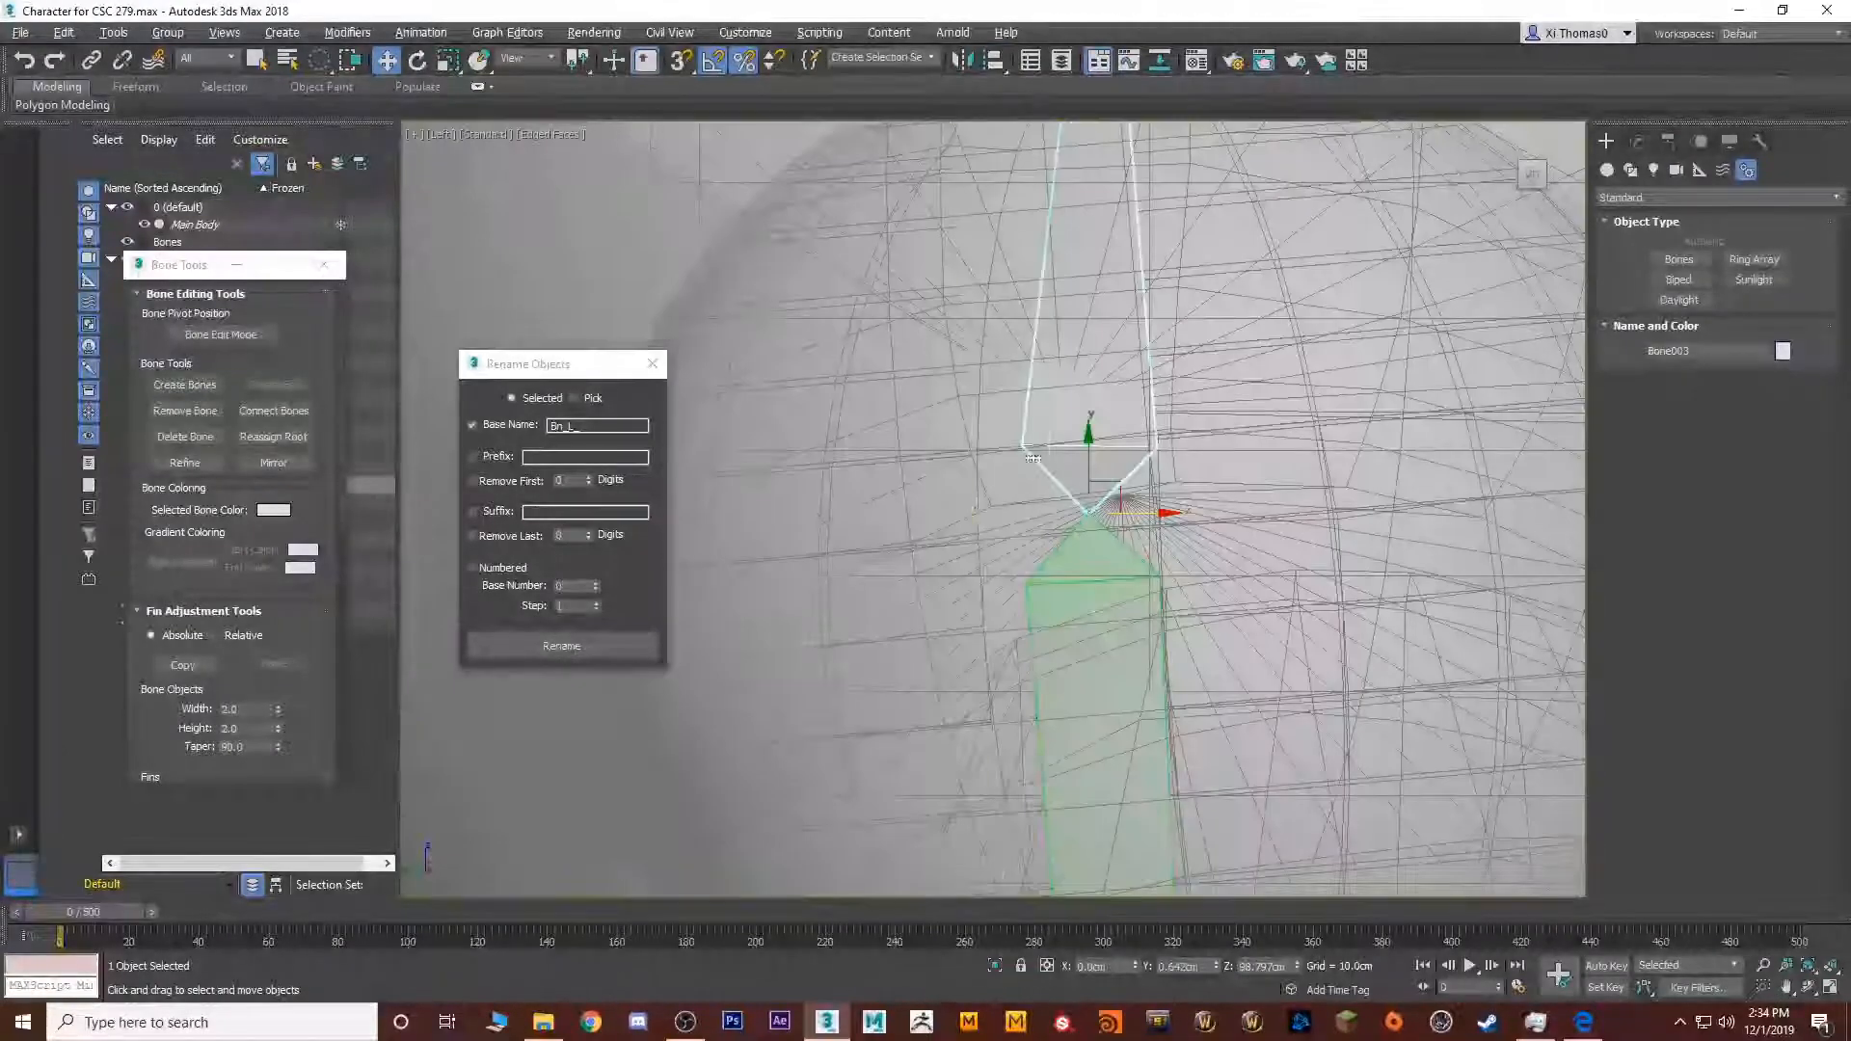
{"action": "scroll", "coordinate": [1096, 586], "scroll_direction": "down", "scroll_amount": 2}
{"action": "key", "text": "alt+w"}
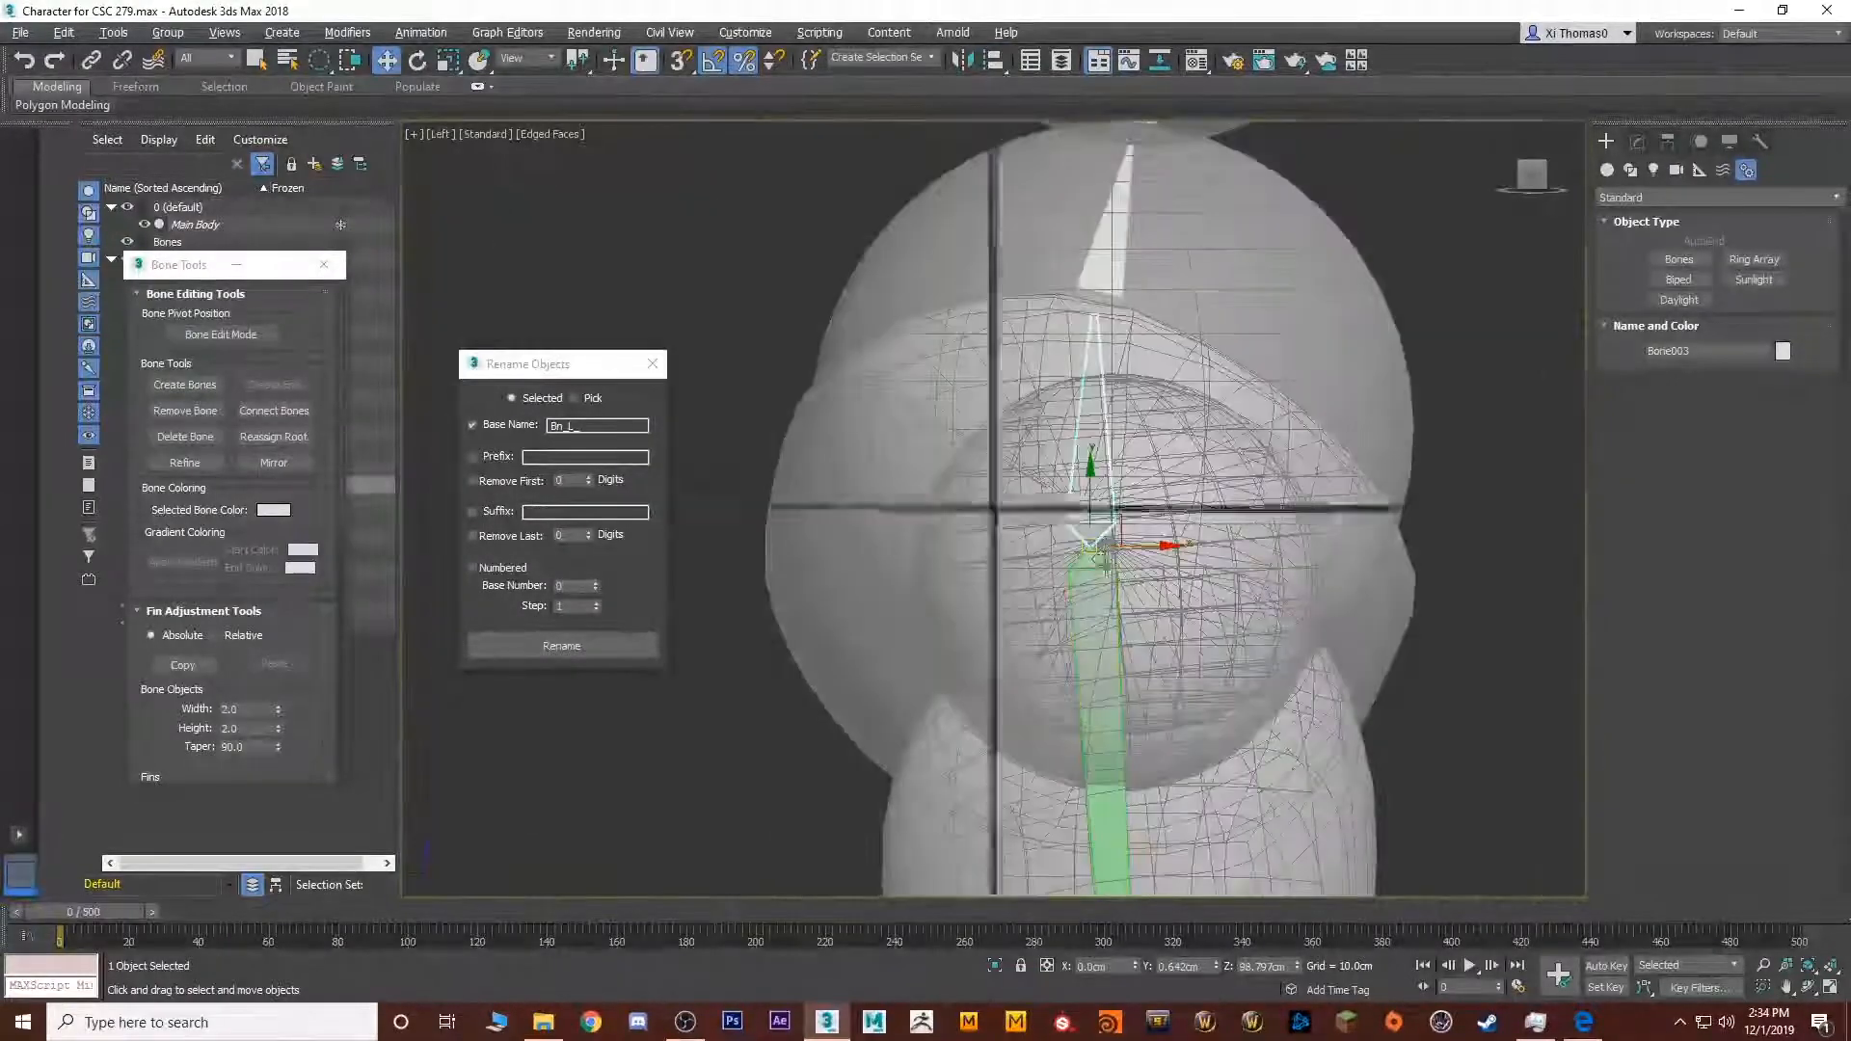
{"action": "middle_click", "coordinate": [1201, 650]}
{"action": "key", "text": "alt+w"}
{"action": "middle_click_drag", "start_coordinate": [1201, 650], "coordinate": [1078, 505]}
Rename the downward-pointing pelvis bone as Bn_Hip
{"action": "left_click", "coordinate": [959, 474]}
{"action": "middle_click_drag", "start_coordinate": [960, 474], "coordinate": [1003, 656], "text": "alt"}
{"action": "scroll", "coordinate": [924, 530], "scroll_direction": "down", "scroll_amount": 6}
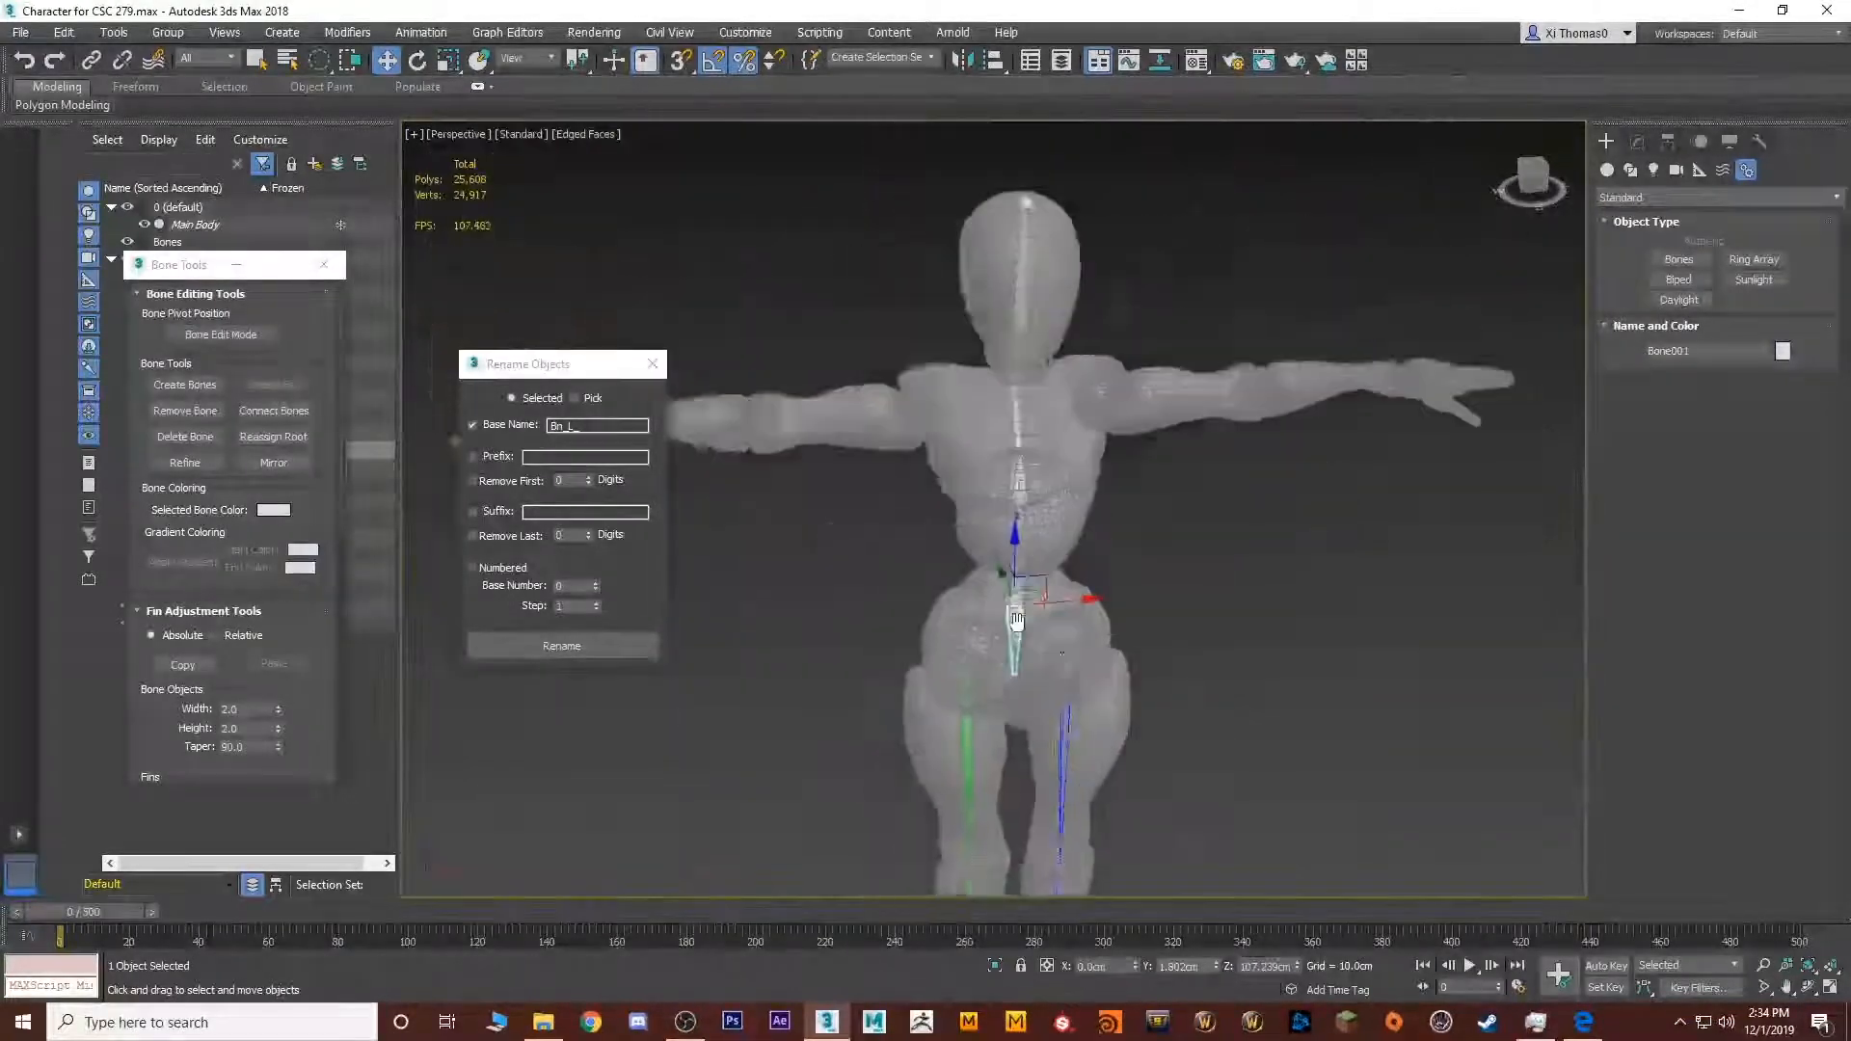
{"action": "scroll", "coordinate": [1136, 575], "scroll_direction": "up", "scroll_amount": 2}
{"action": "middle_click_drag", "start_coordinate": [1136, 575], "coordinate": [1085, 424], "text": "alt"}
{"action": "scroll", "coordinate": [1086, 646], "scroll_direction": "down", "scroll_amount": 2}
{"action": "scroll", "coordinate": [1085, 424], "scroll_direction": "up", "scroll_amount": 5}
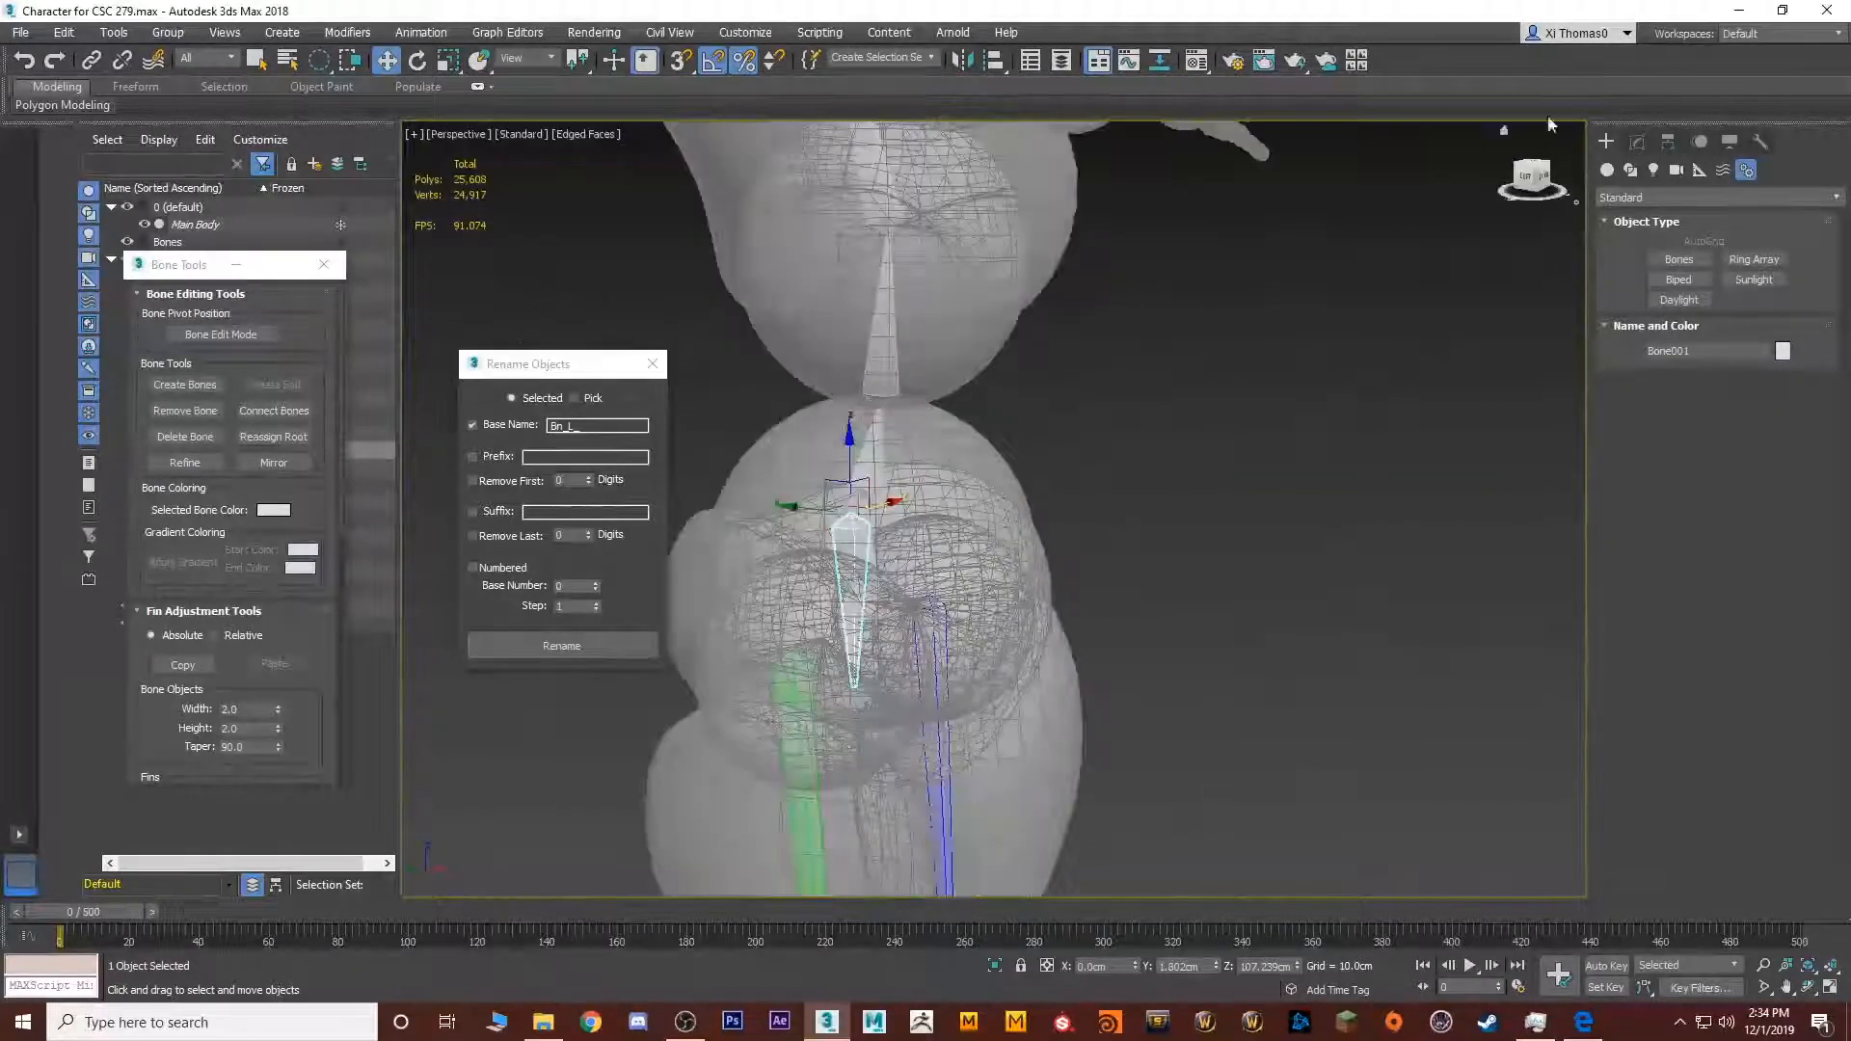
{"action": "left_click", "coordinate": [1638, 142]}
{"action": "left_click", "coordinate": [1657, 172]}
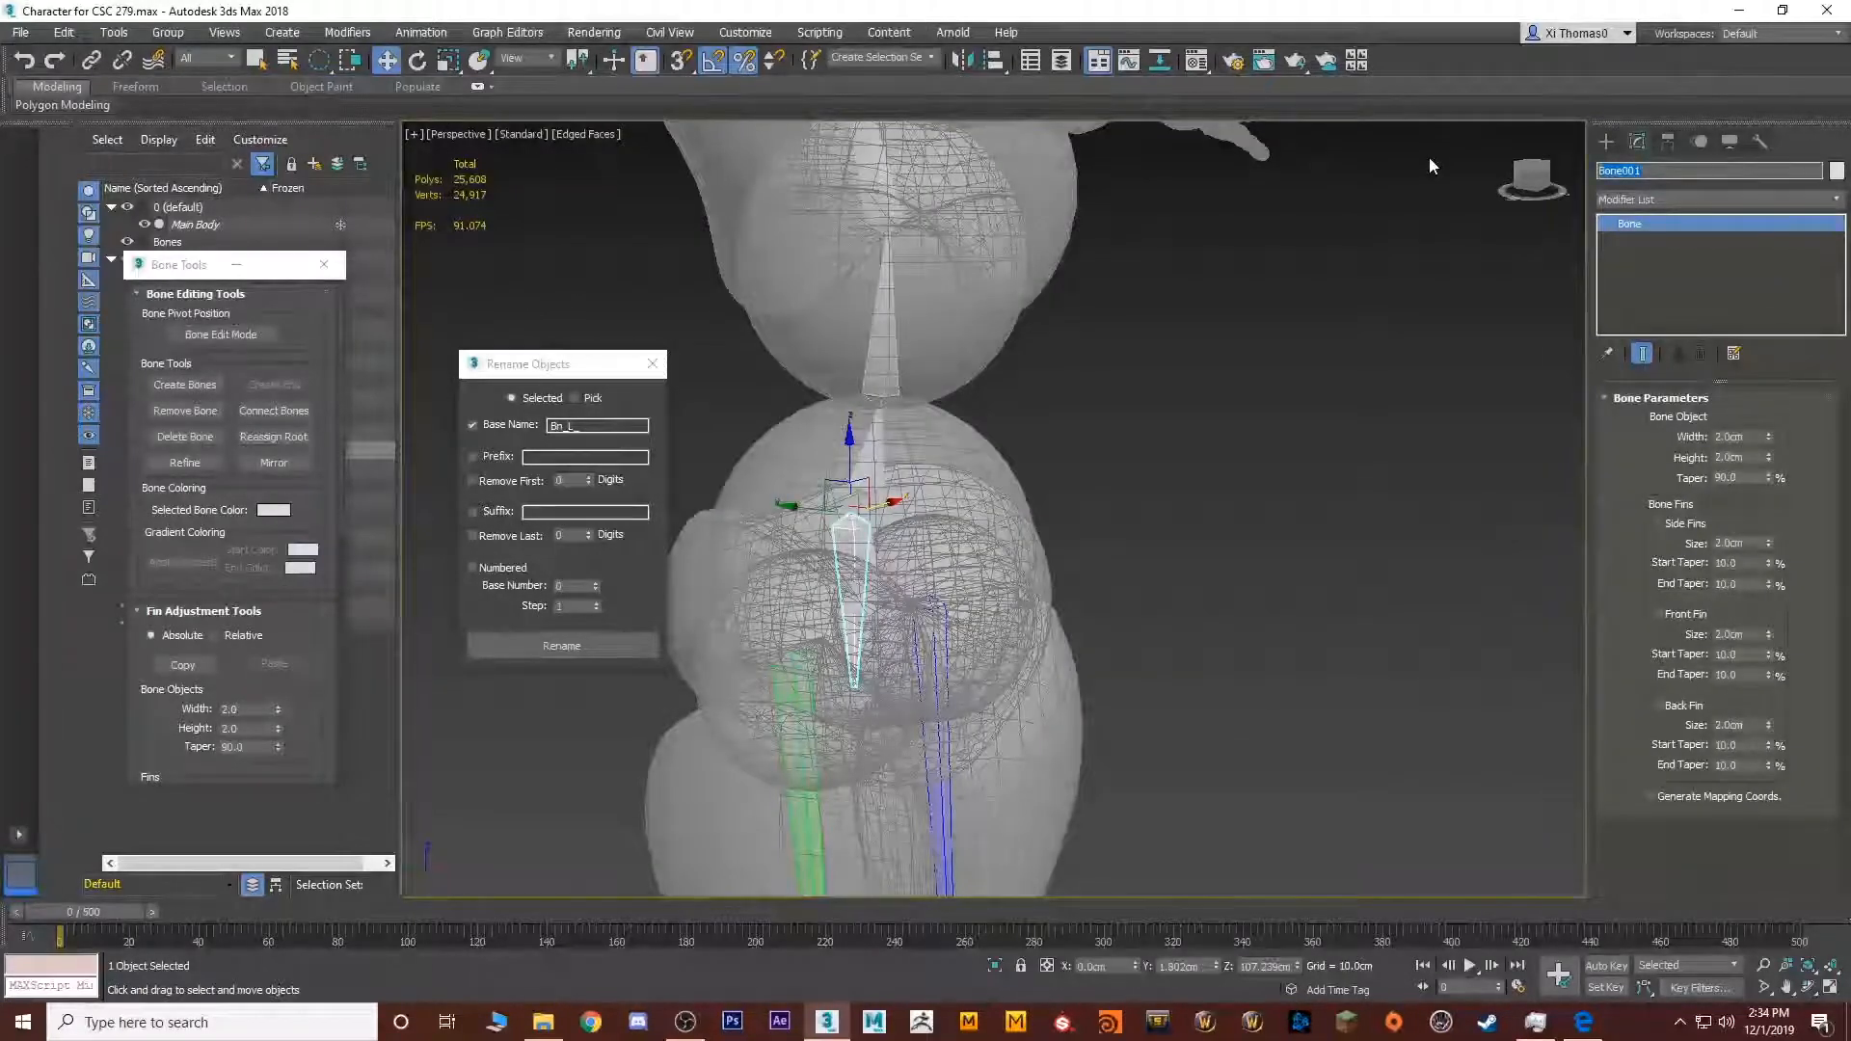
{"action": "type", "text": "Bn_Hip"}
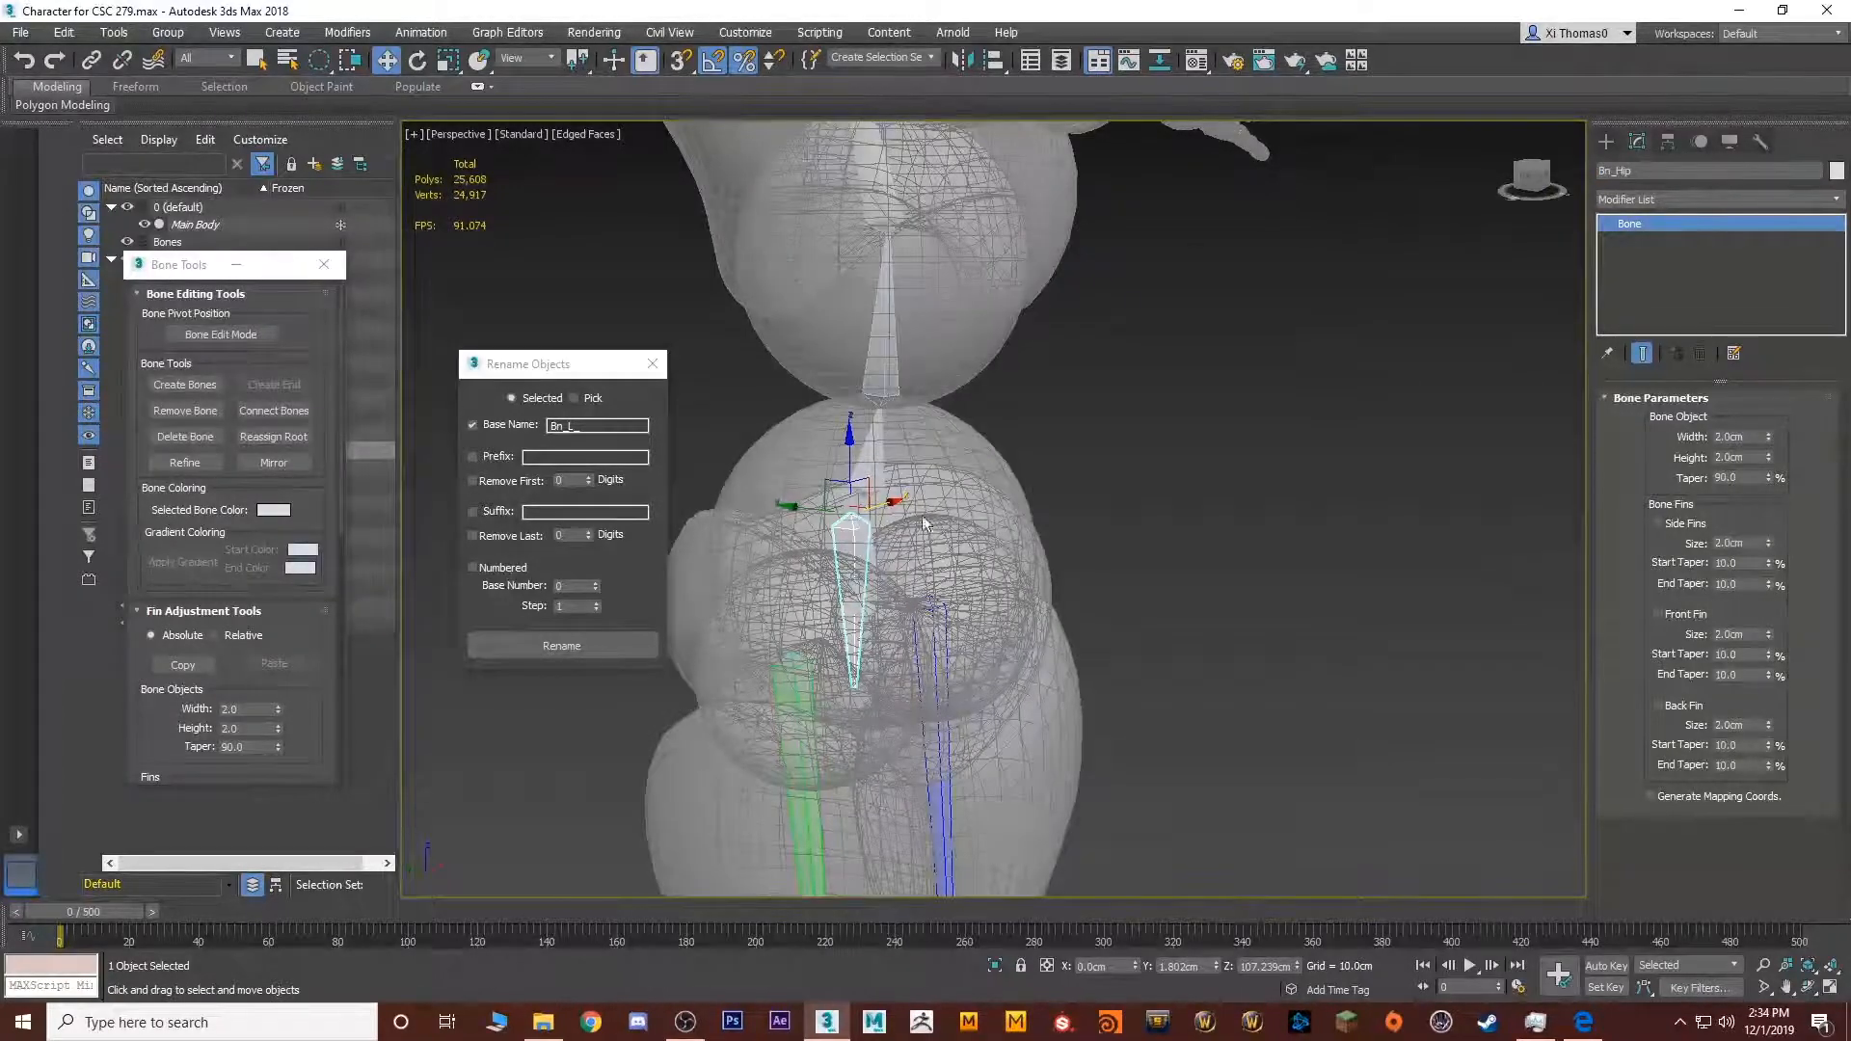
Rename the small end bone at the lower tip of the pelvis bone as Bn_Hip_End
{"action": "left_click", "coordinate": [868, 549]}
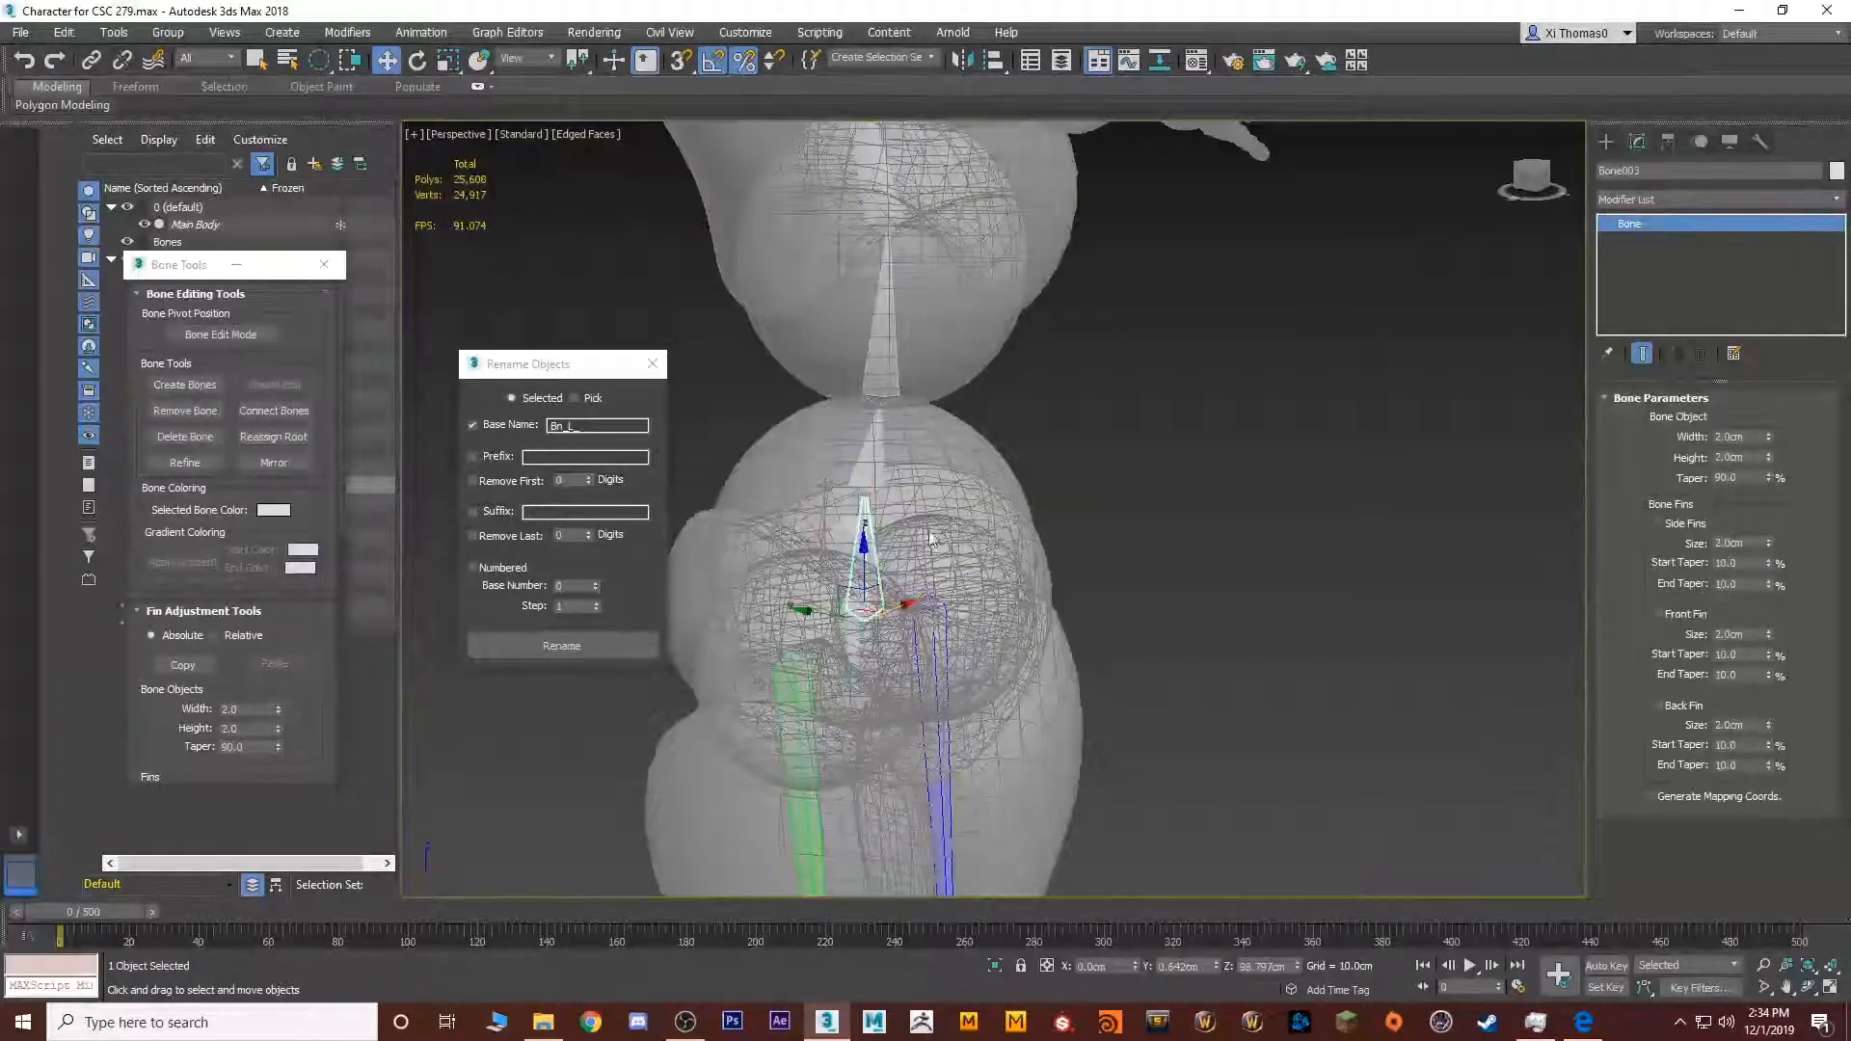
{"action": "left_click", "coordinate": [848, 702]}
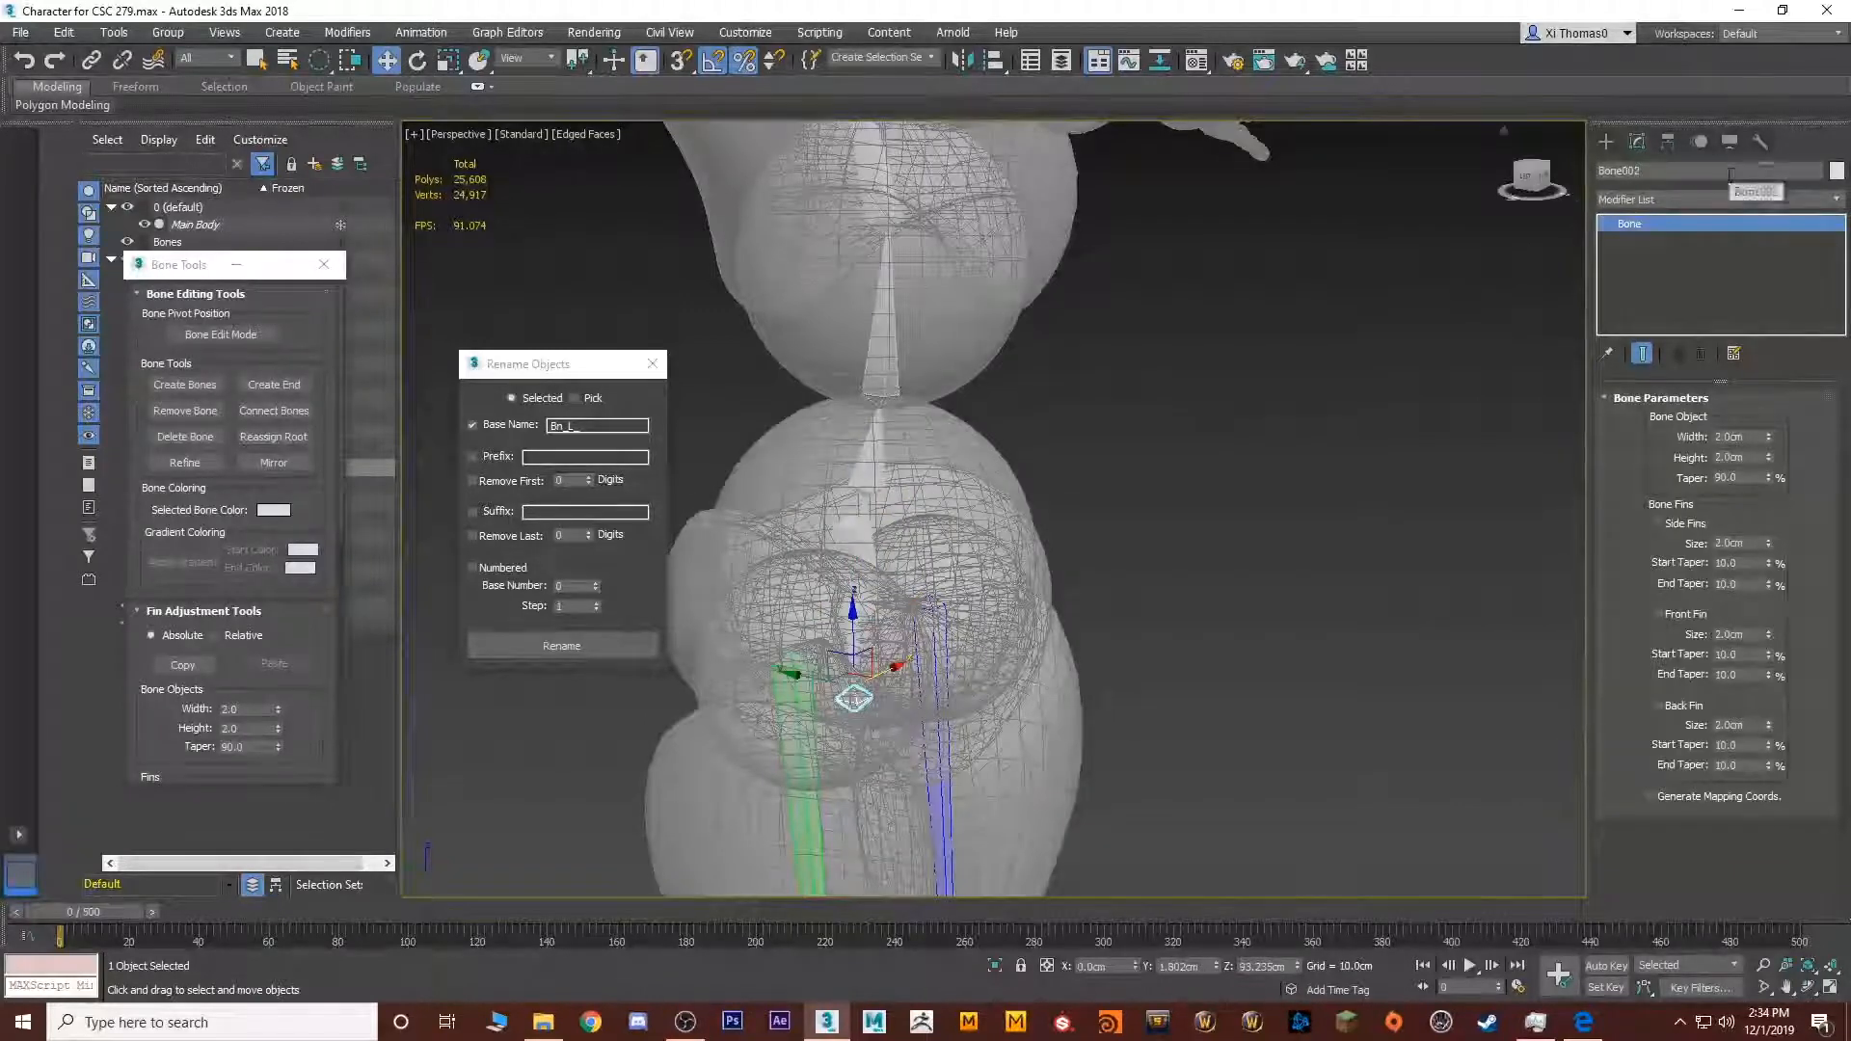
{"action": "left_click_drag", "start_coordinate": [1724, 172], "coordinate": [1271, 185]}
{"action": "type", "text": "Bn_Hip_End"}
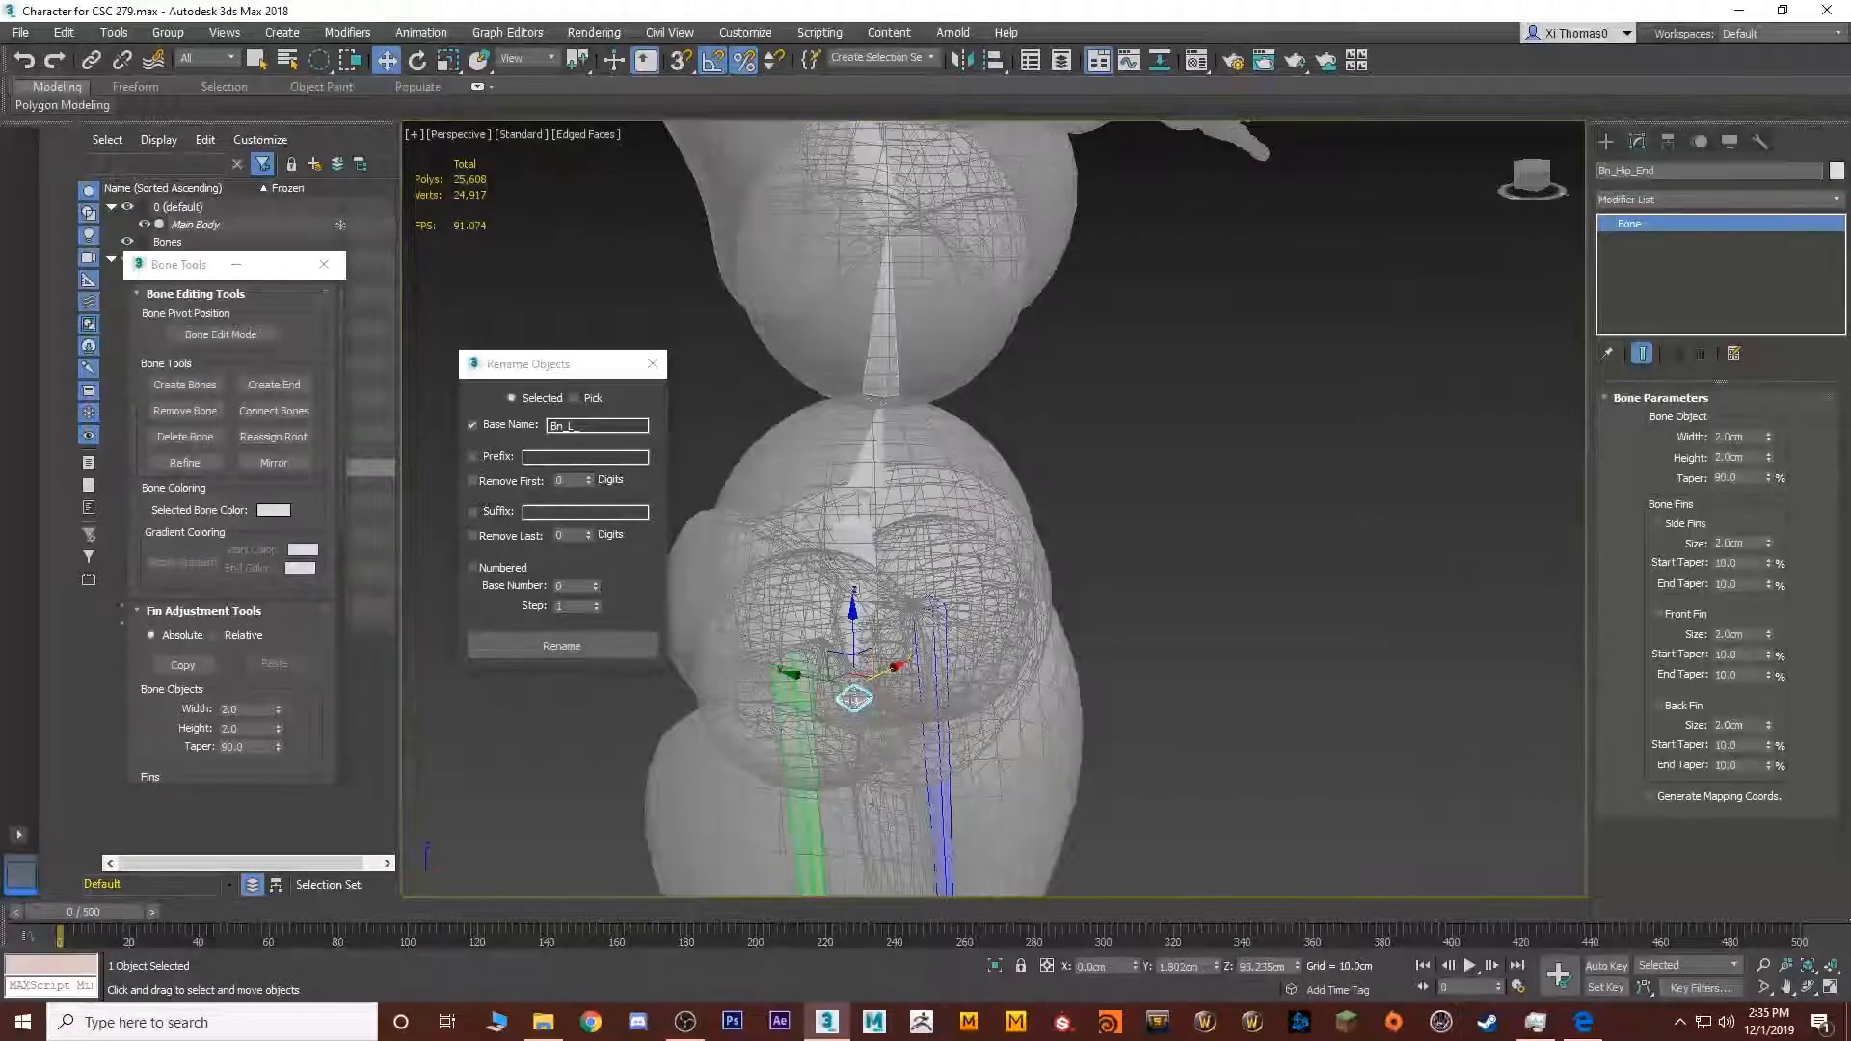
Select the whole spine chain from its lowest bone up to the head and batch-rename it with the base name Bn_
{"action": "middle_click_drag", "start_coordinate": [1024, 412], "coordinate": [887, 421], "text": "alt"}
{"action": "left_click", "coordinate": [849, 526]}
{"action": "middle_click_drag", "start_coordinate": [858, 536], "coordinate": [1017, 583], "text": "alt"}
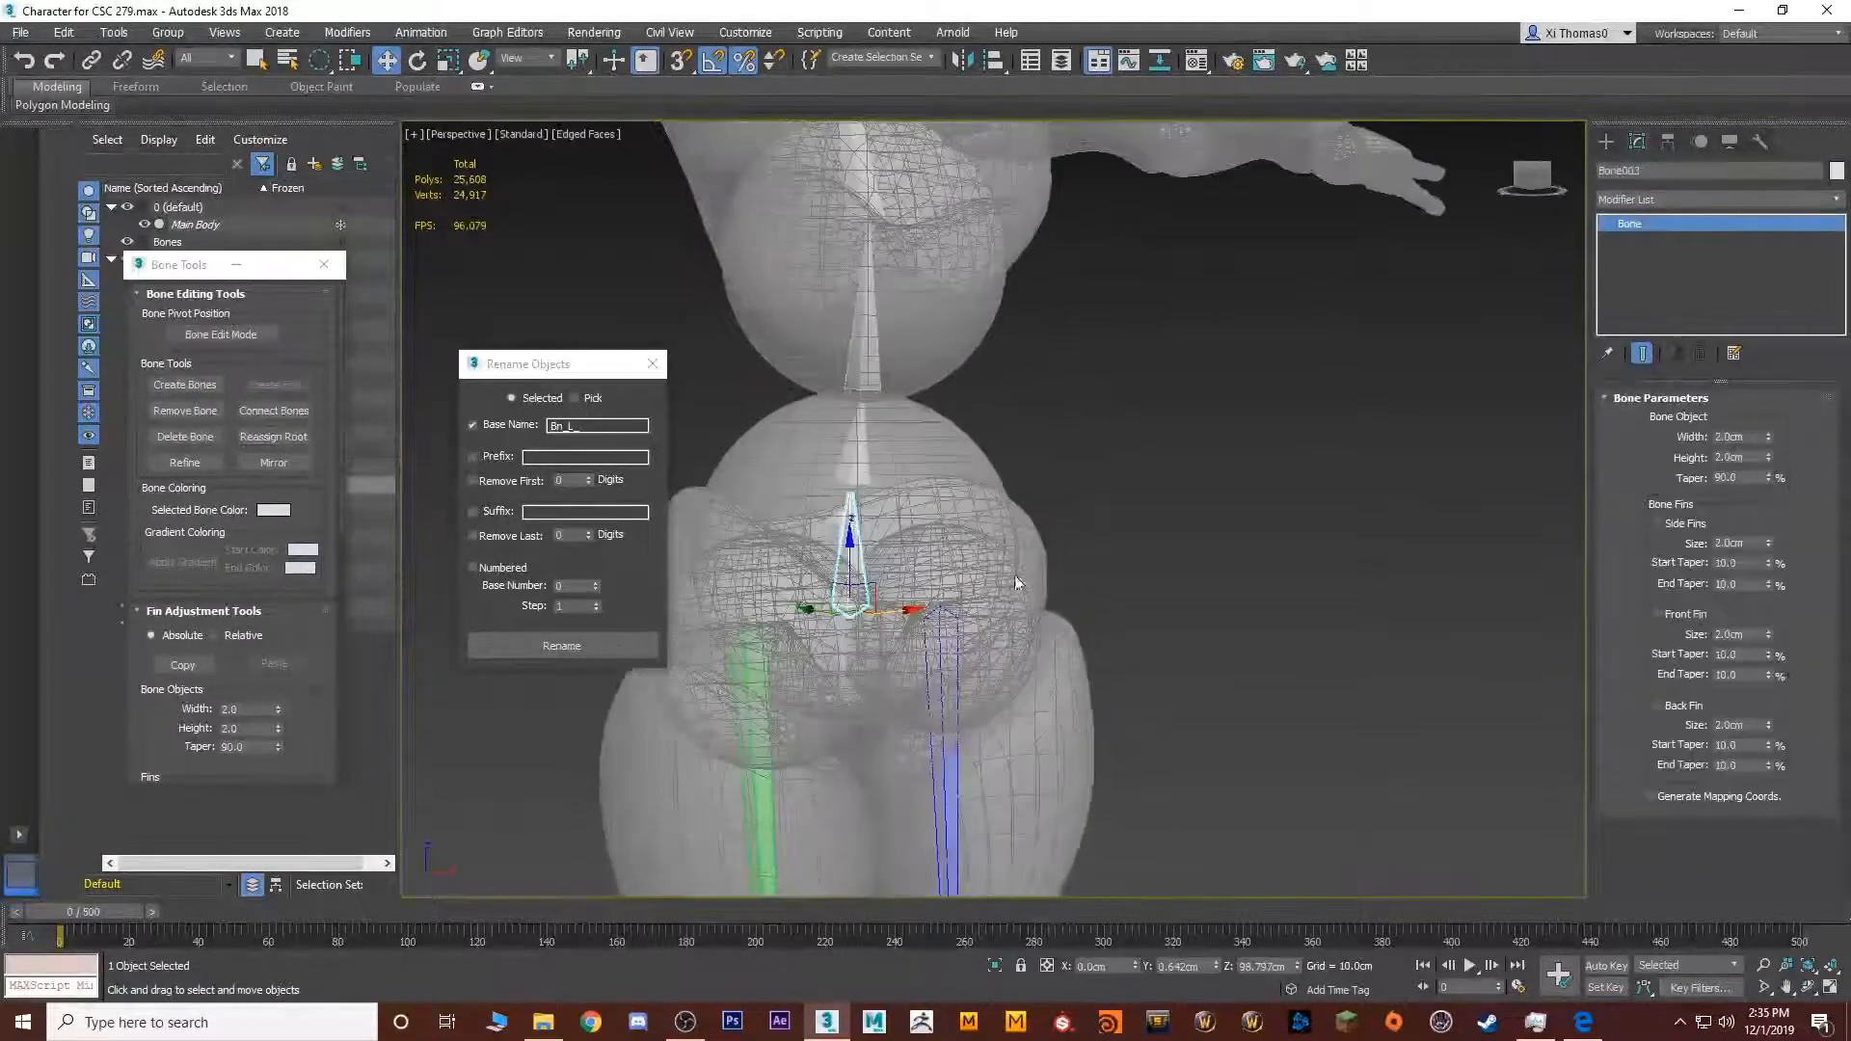
{"action": "double_click", "coordinate": [1651, 171]}
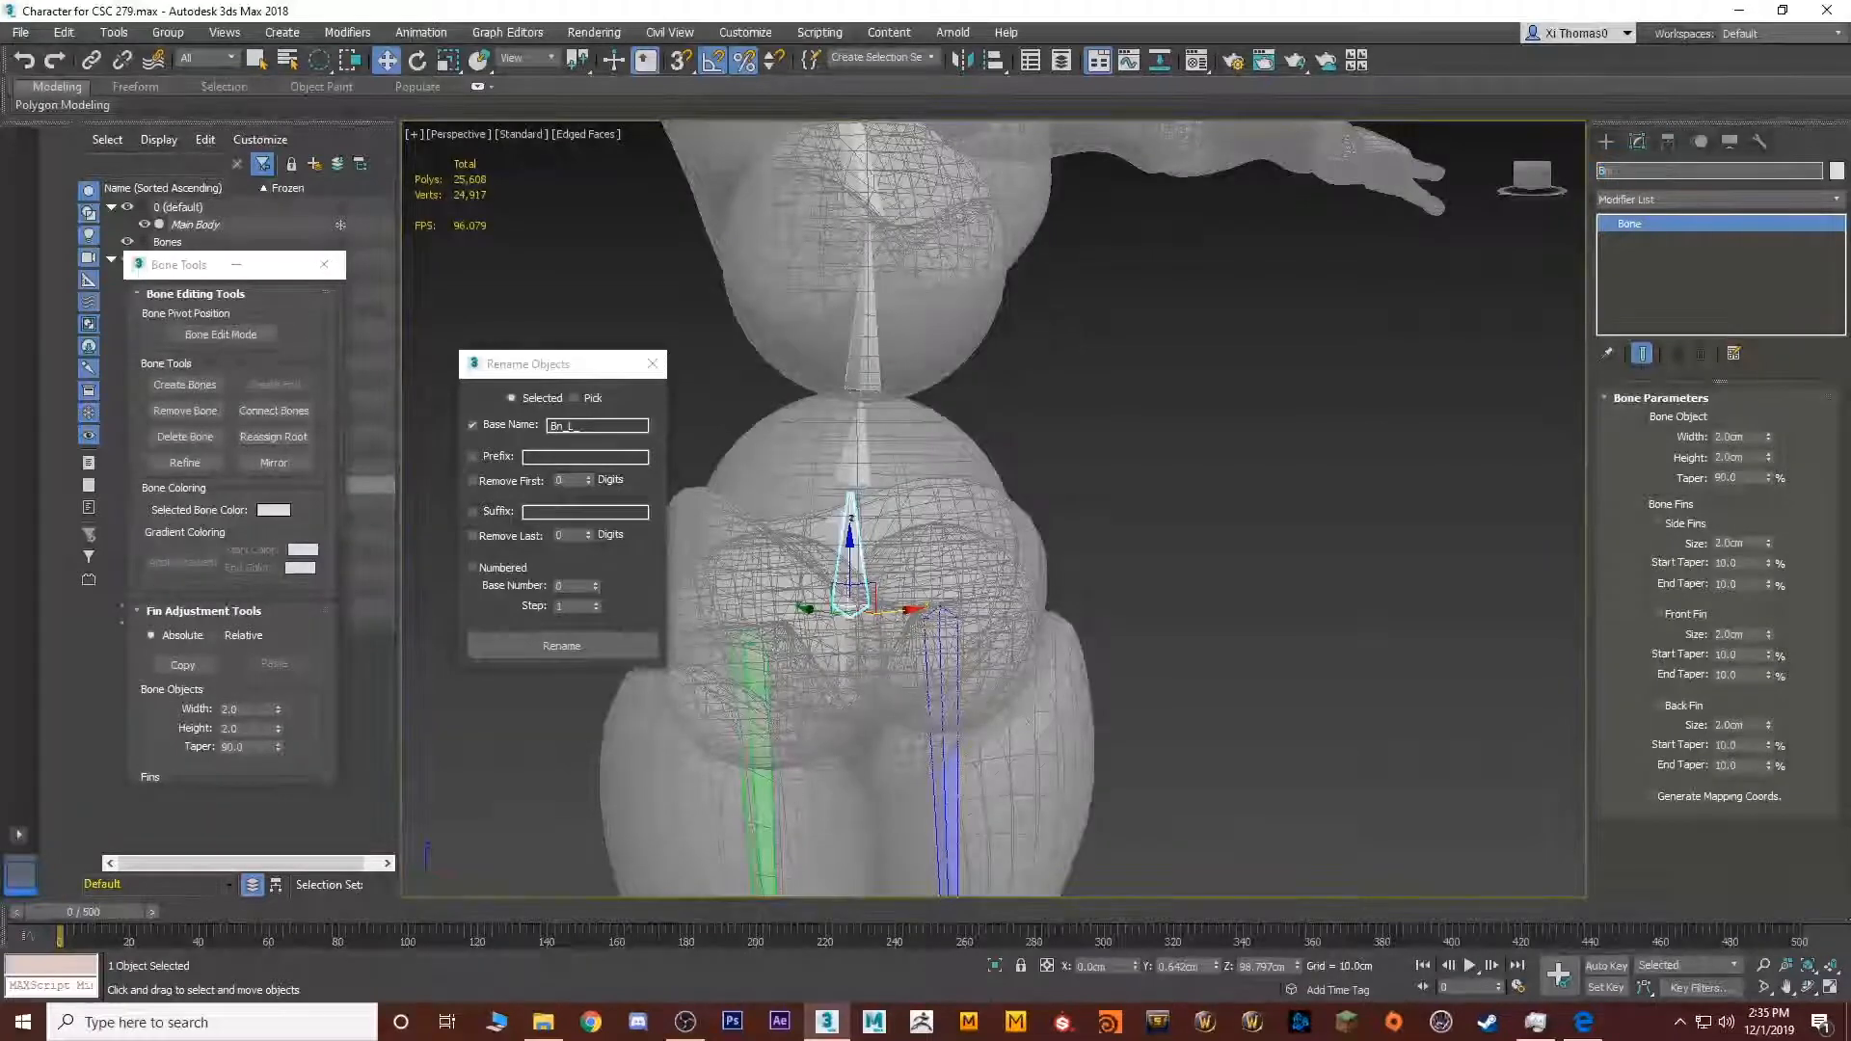
{"action": "double_click", "coordinate": [841, 579]}
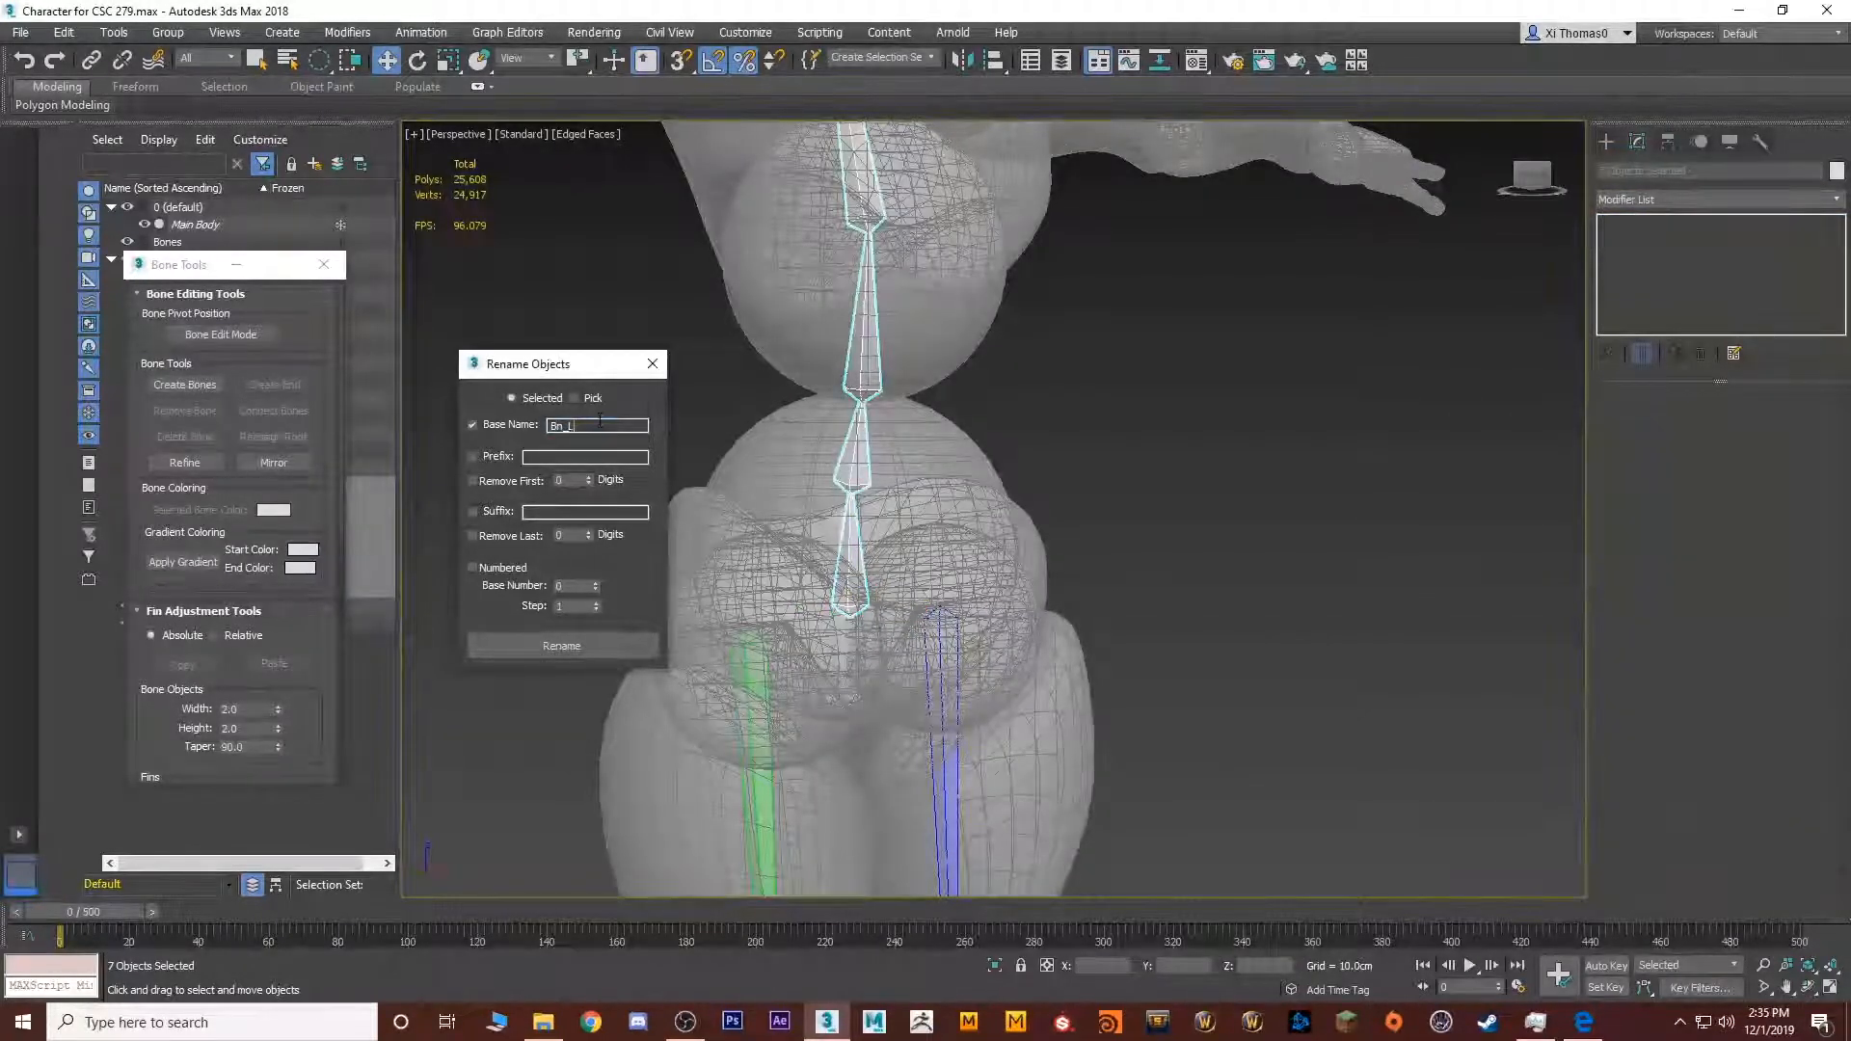
{"action": "left_click", "coordinate": [563, 646]}
Rename the lowest bone of the spine chain as Bn_Master
{"action": "left_click", "coordinate": [856, 559]}
{"action": "left_click", "coordinate": [856, 560]}
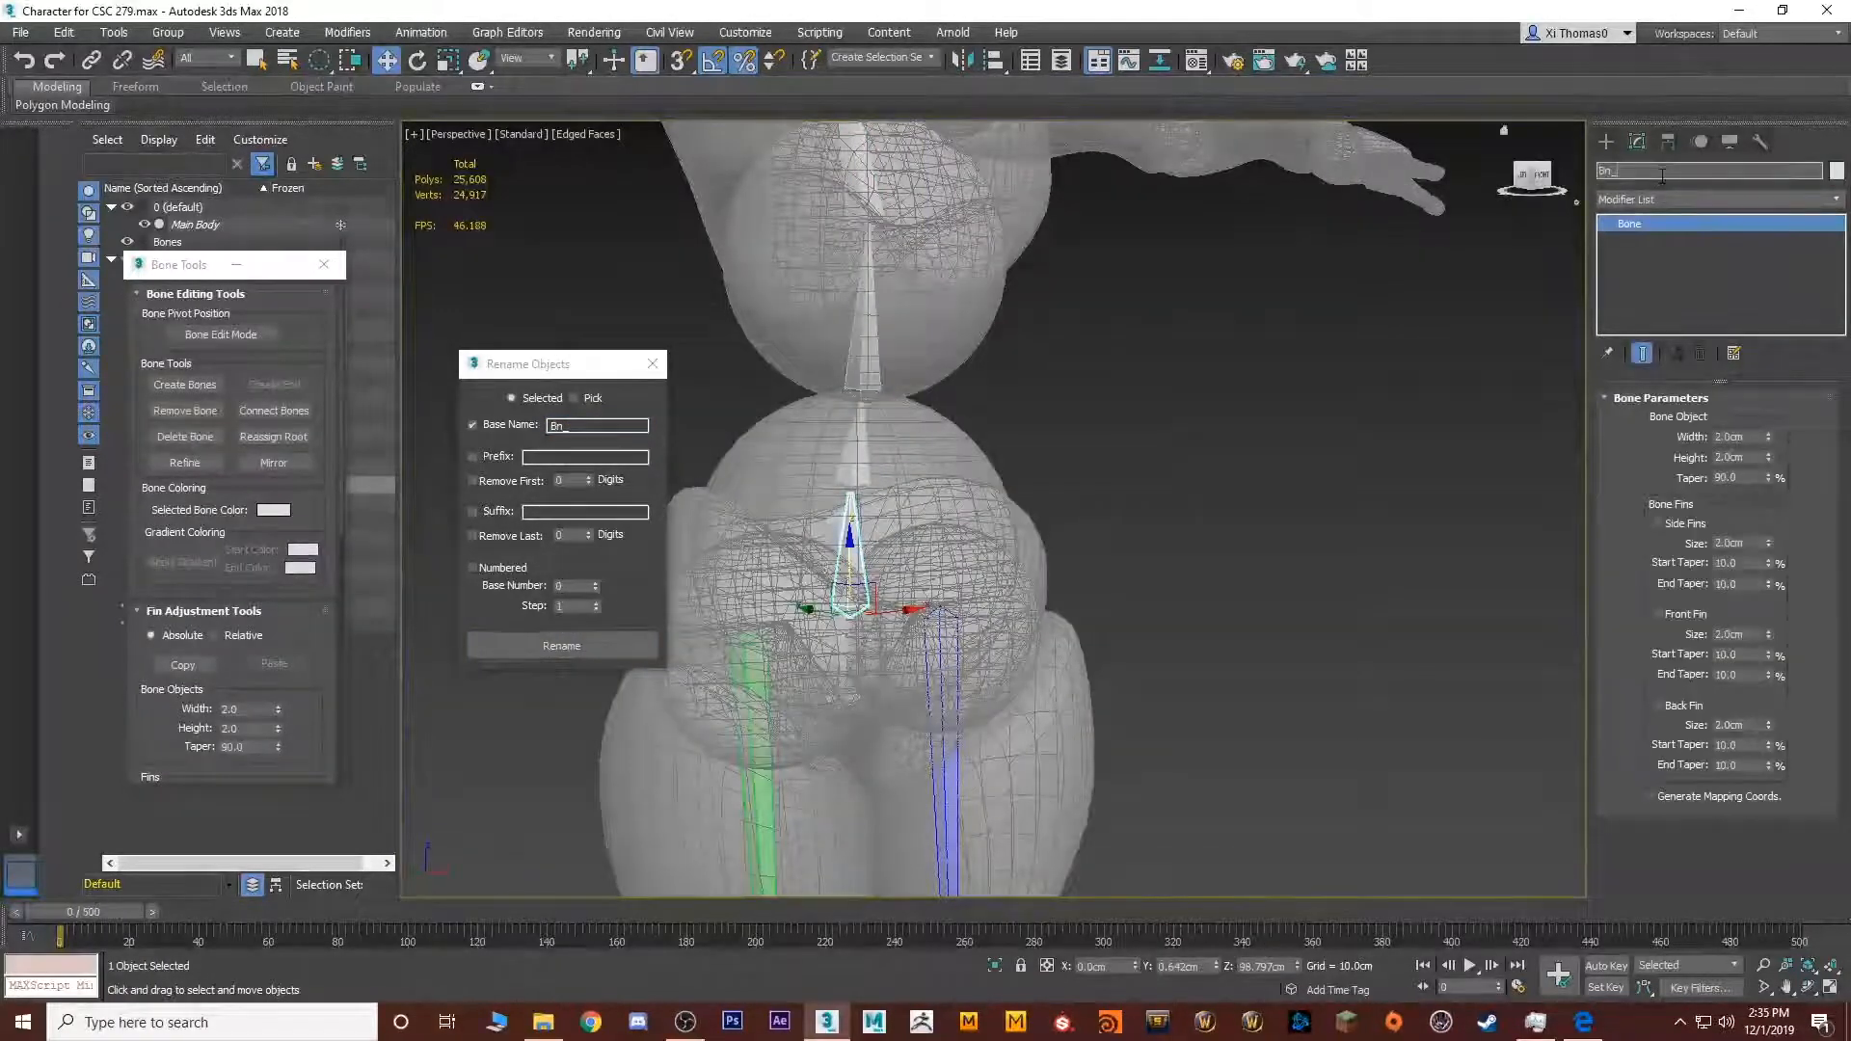
{"action": "type", "text": "aster"}
Rename the next two bones up the spine chain as Bn_Spine01 and Bn_Spine02
{"action": "left_click", "coordinate": [856, 468]}
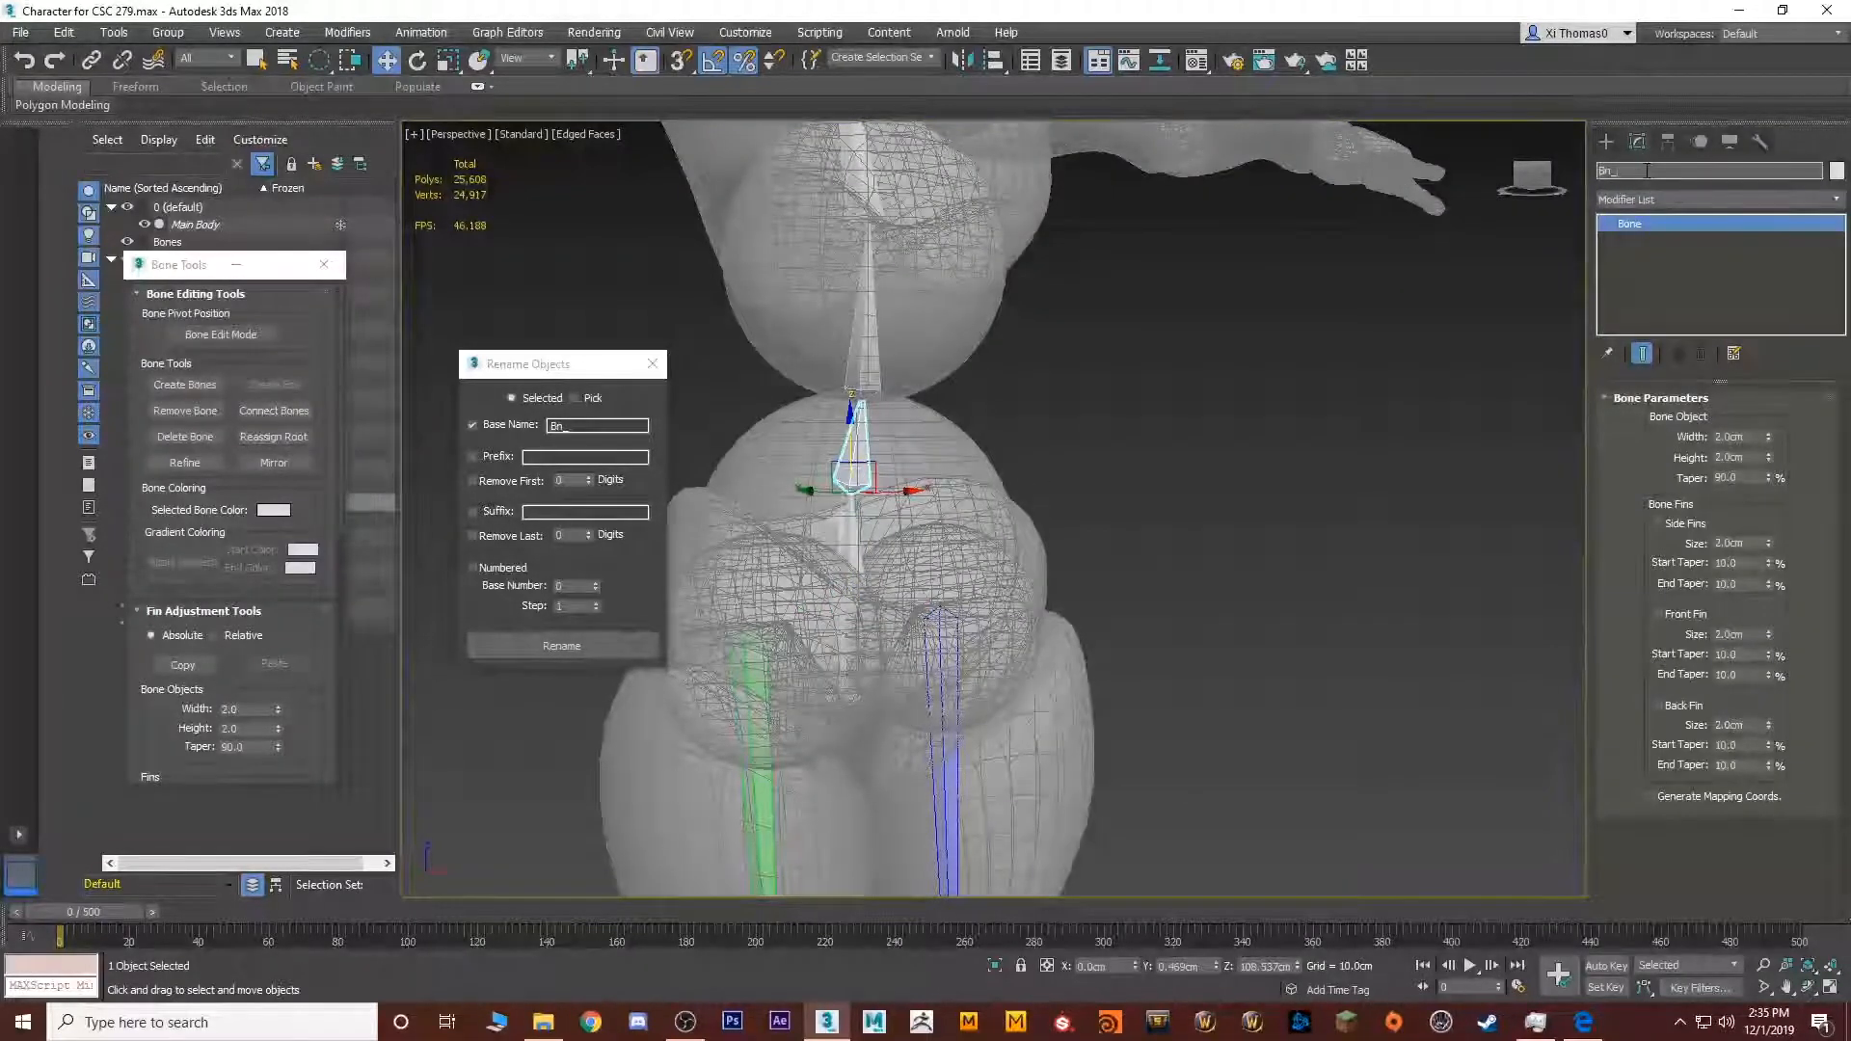
{"action": "type", "text": "ine01"}
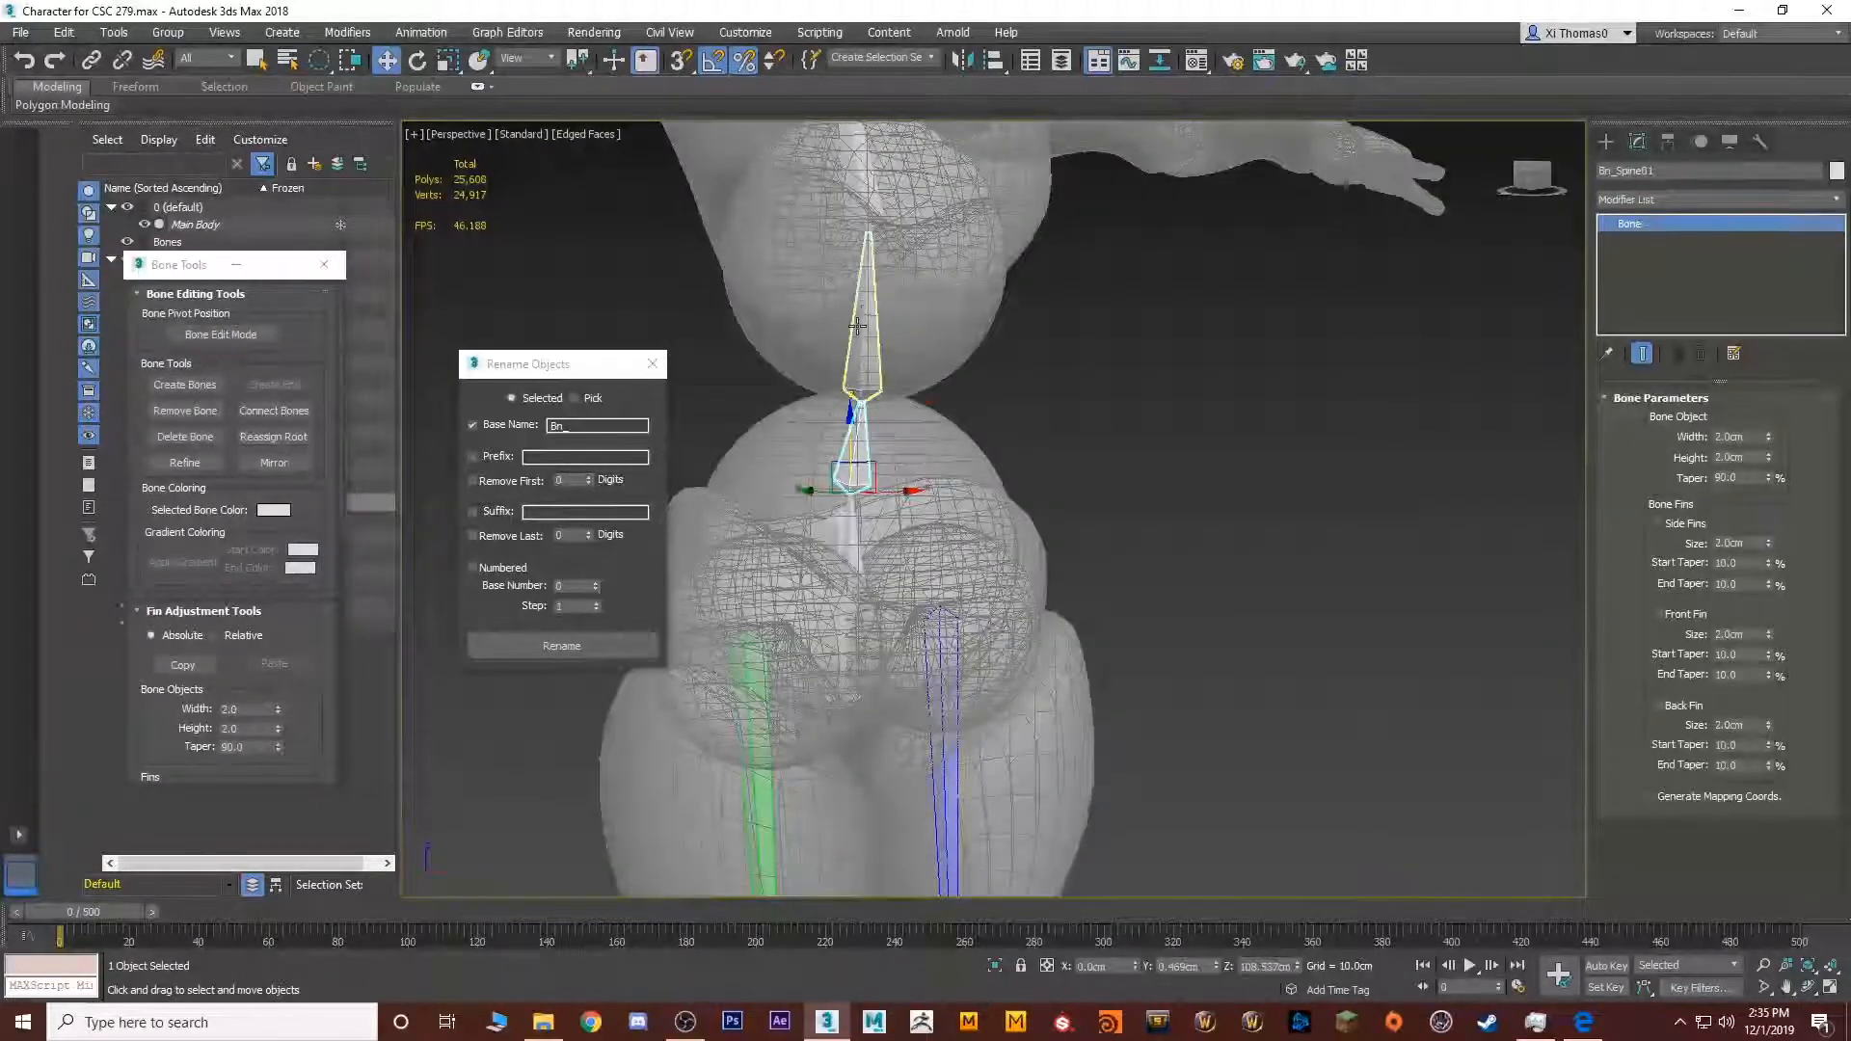
{"action": "left_click", "coordinate": [861, 324]}
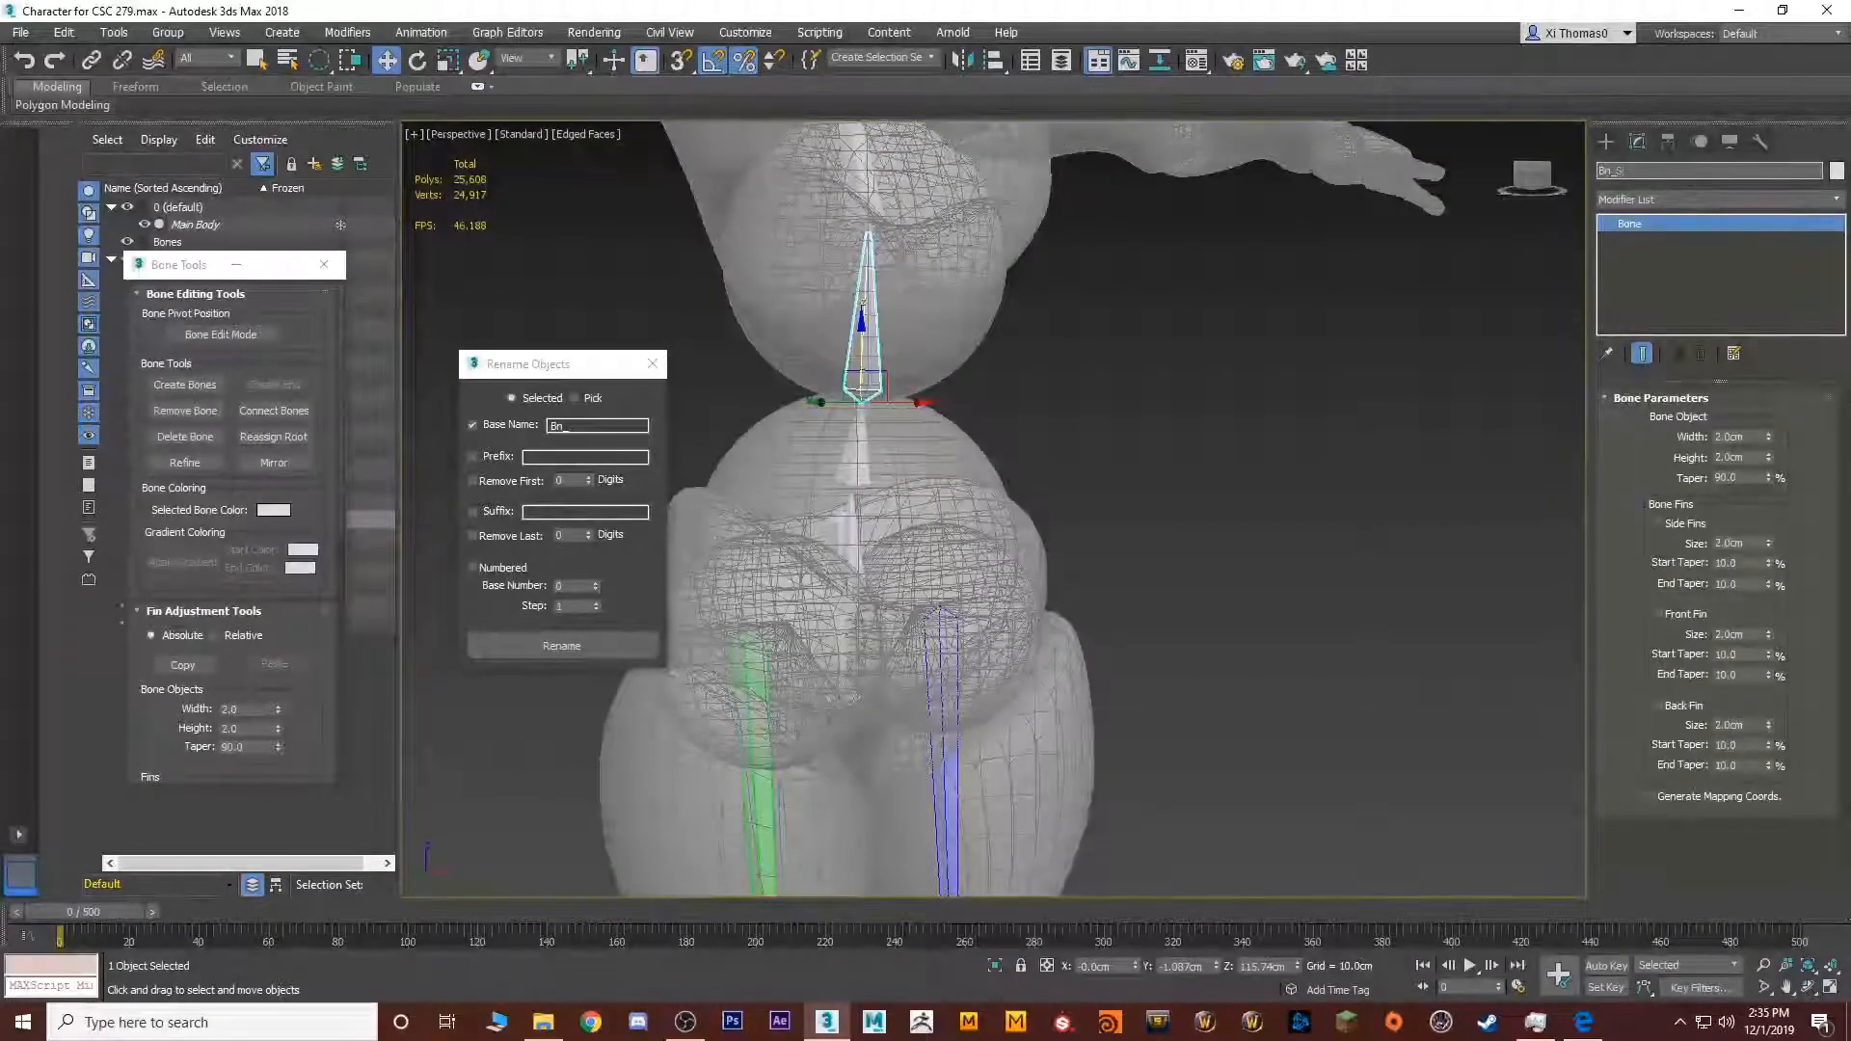
{"action": "type", "text": "pine02"}
Rename the long upper-torso bone below the neck as Bn_Chest and bring the neck bone into view
{"action": "middle_click_drag", "start_coordinate": [976, 265], "coordinate": [939, 546]}
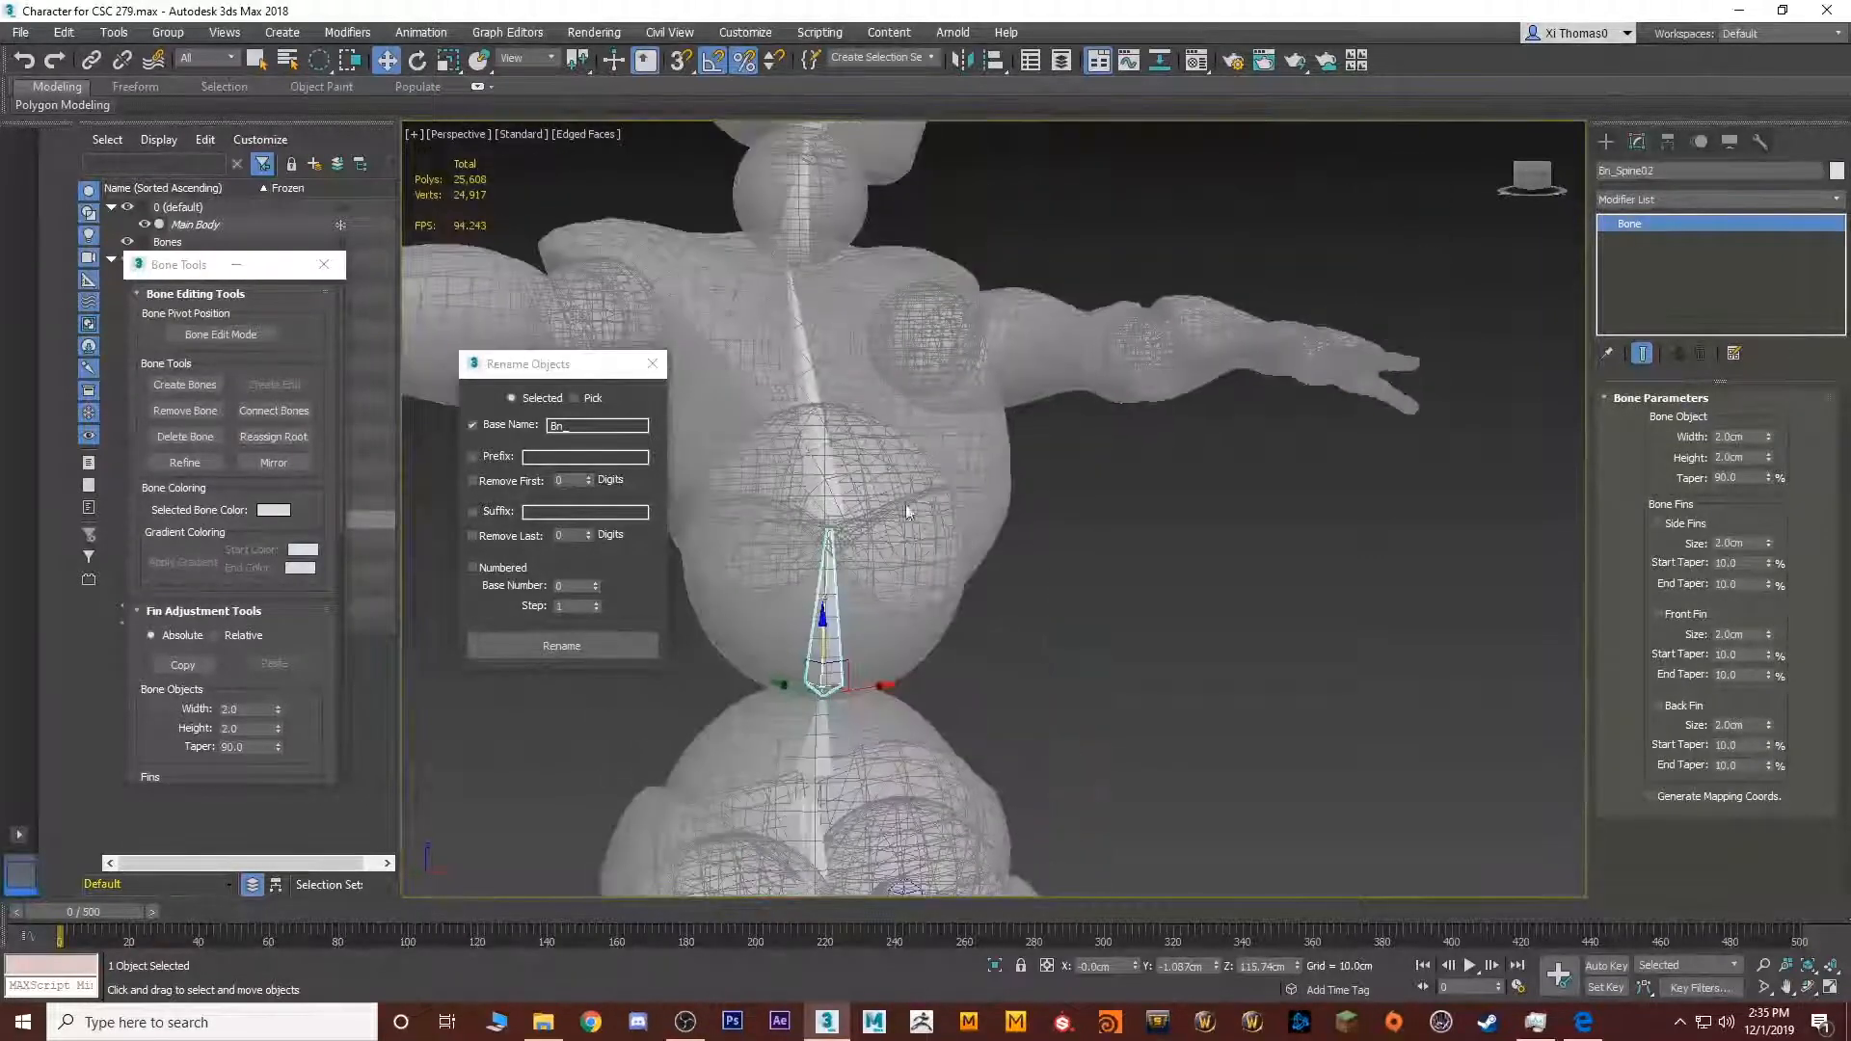
{"action": "left_click", "coordinate": [829, 484]}
{"action": "left_click", "coordinate": [1653, 178]}
{"action": "type", "text": "Ch"}
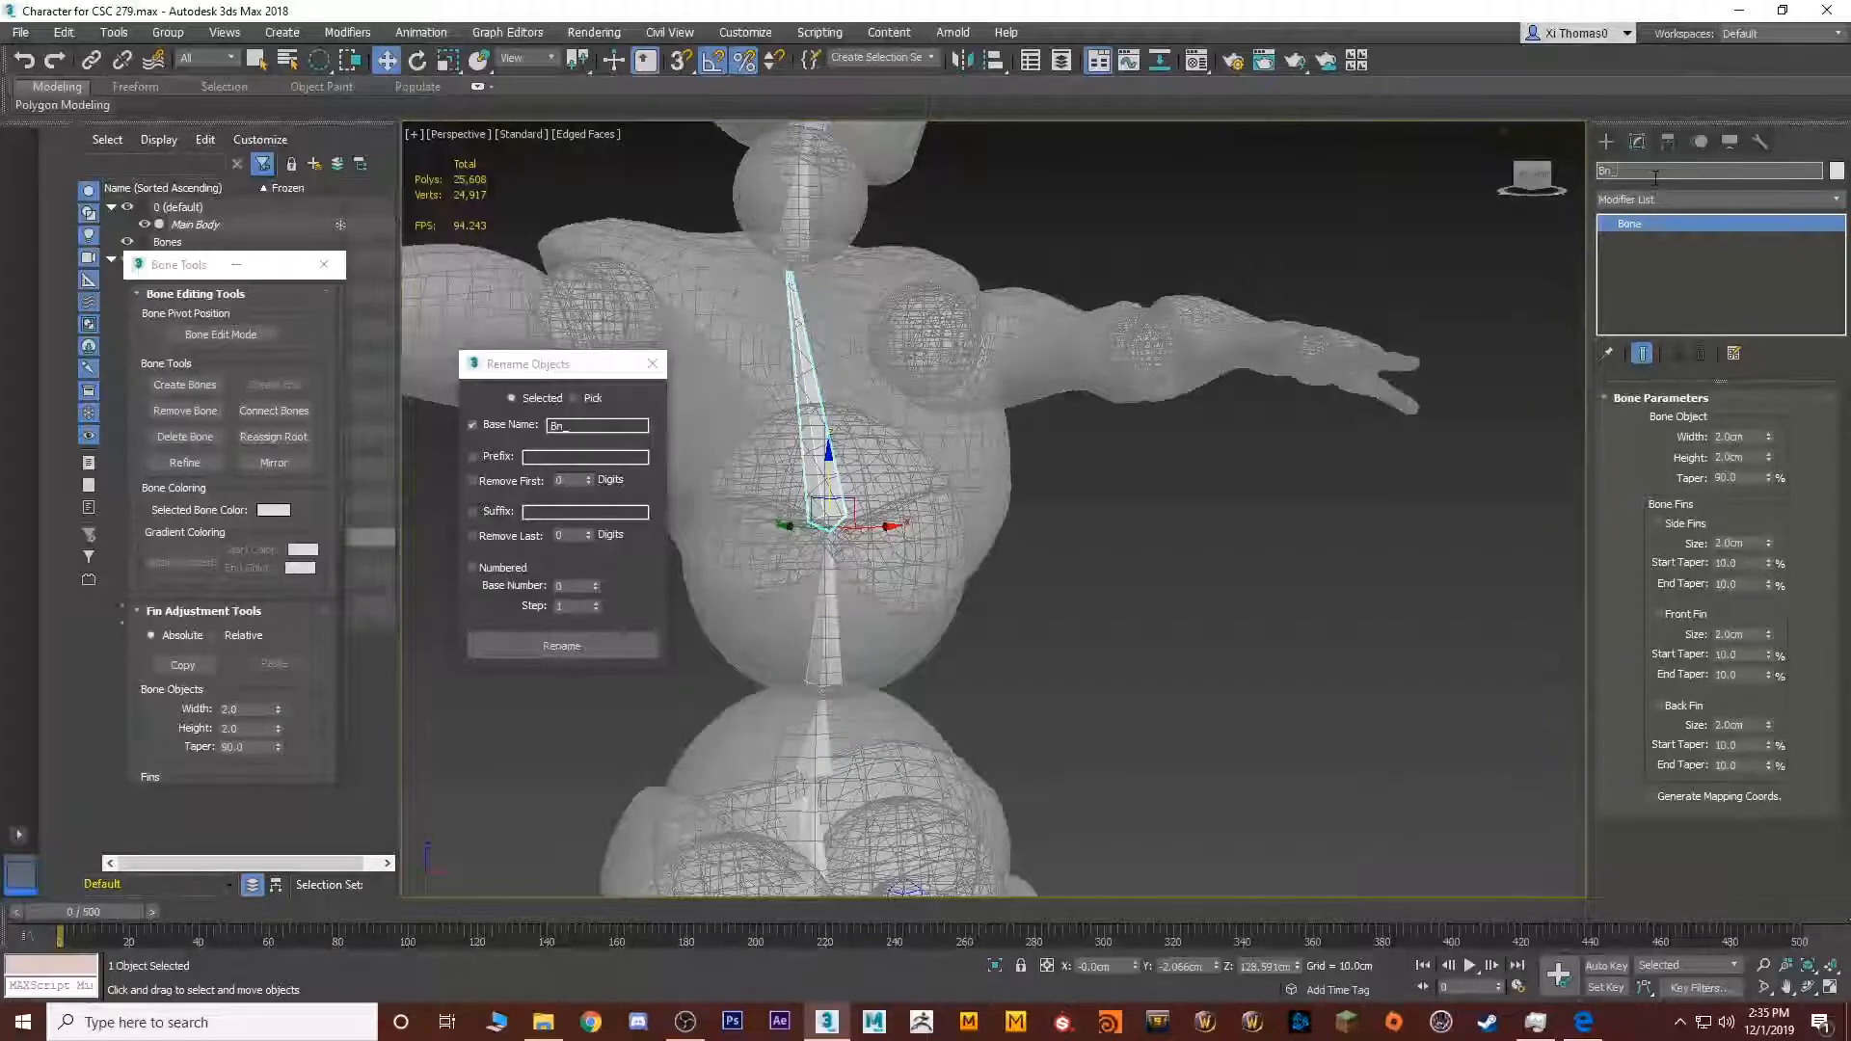
{"action": "type", "text": "est"}
{"action": "middle_click_drag", "start_coordinate": [800, 366], "coordinate": [791, 534], "text": "alt"}
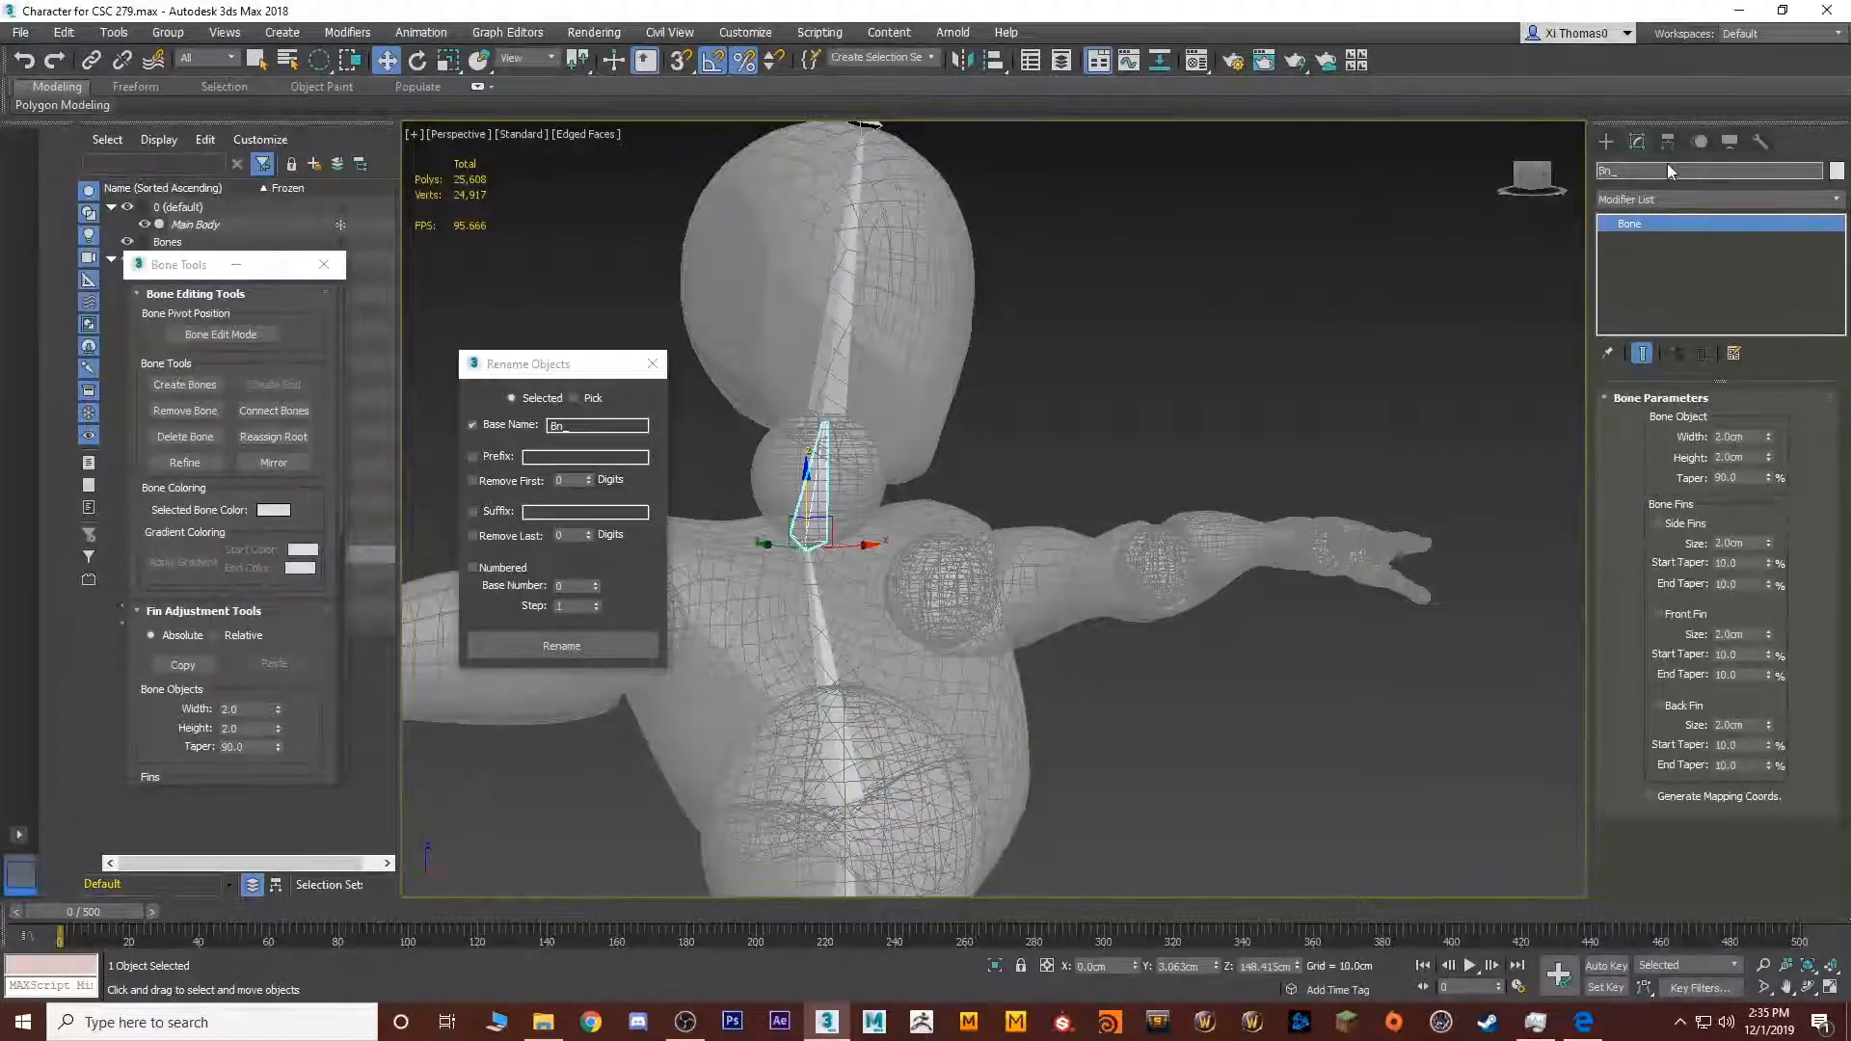
Rename the neck bone as Bn_Neck and the bone running up through the head as Bn_Head
{"action": "type", "text": "Neck"}
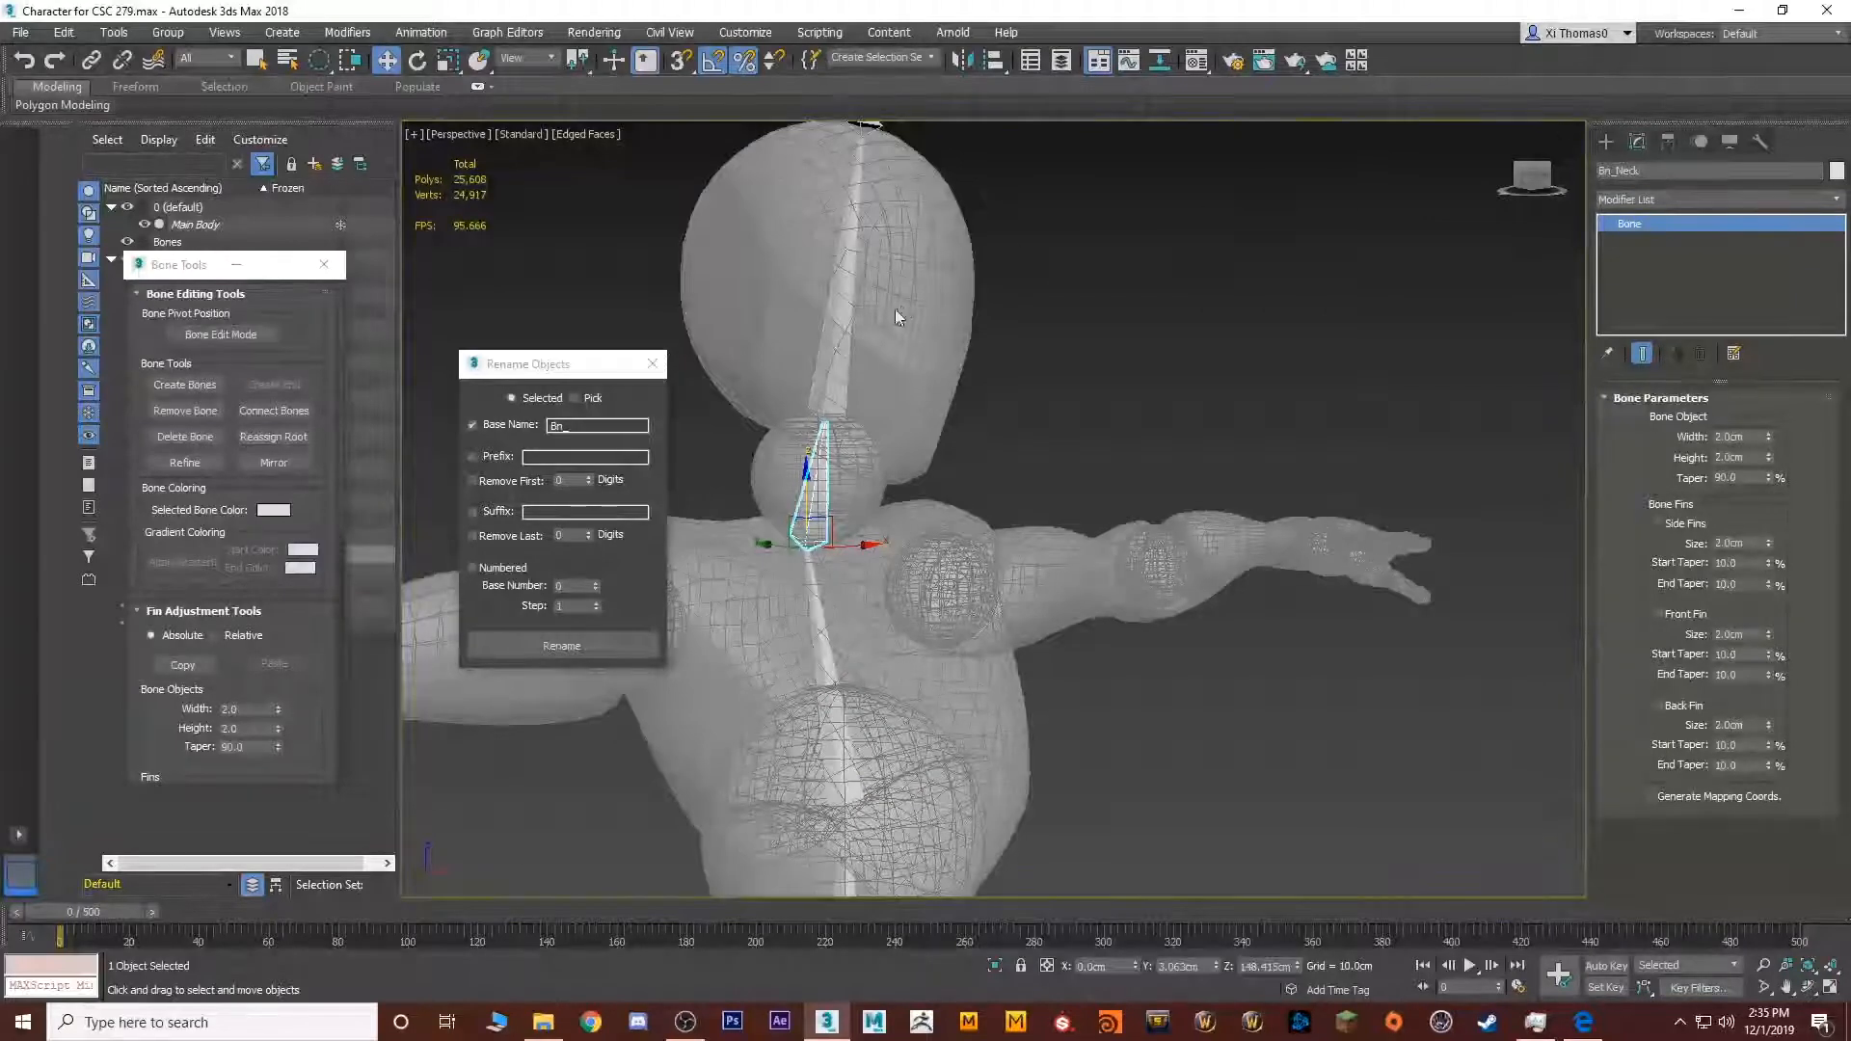
{"action": "left_click", "coordinate": [841, 299]}
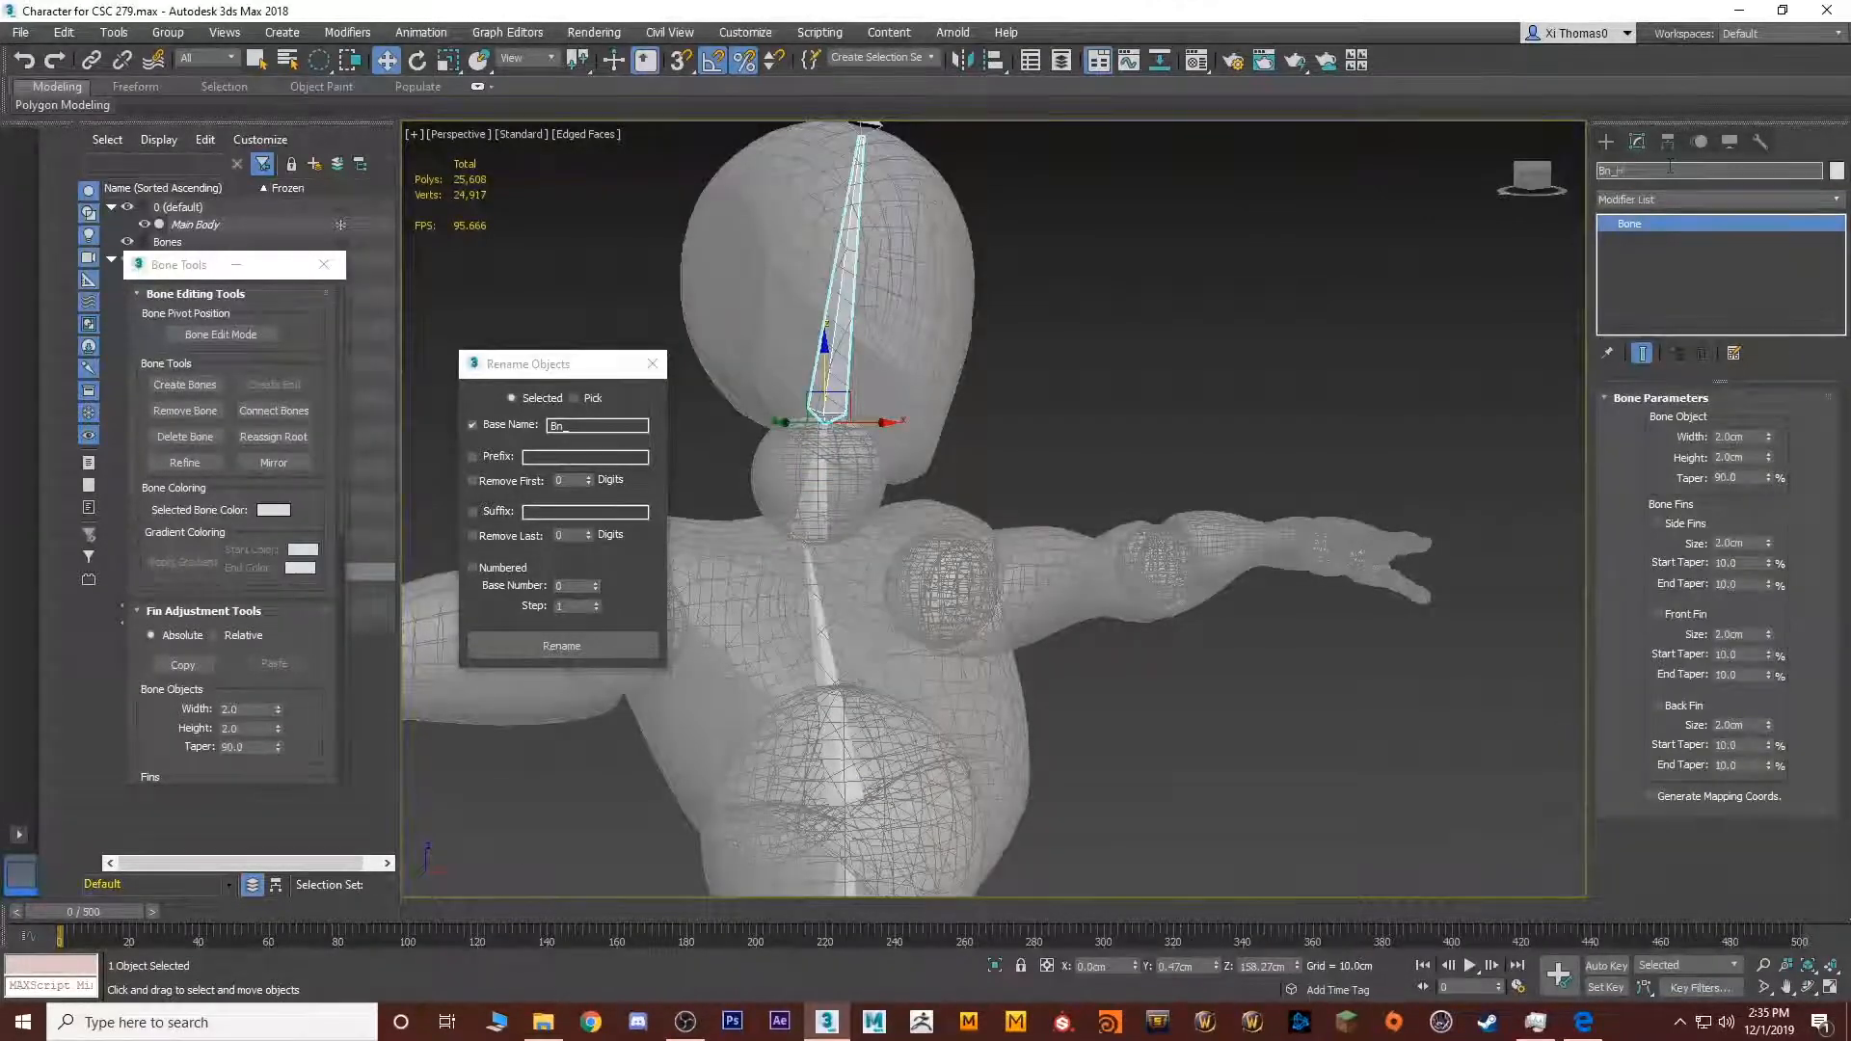
{"action": "type", "text": "Head"}
{"action": "key", "text": "Return"}
Rename the small end bone on top of the head as Bn_Body_End
{"action": "middle_click_drag", "start_coordinate": [1259, 361], "coordinate": [1096, 534], "text": "alt"}
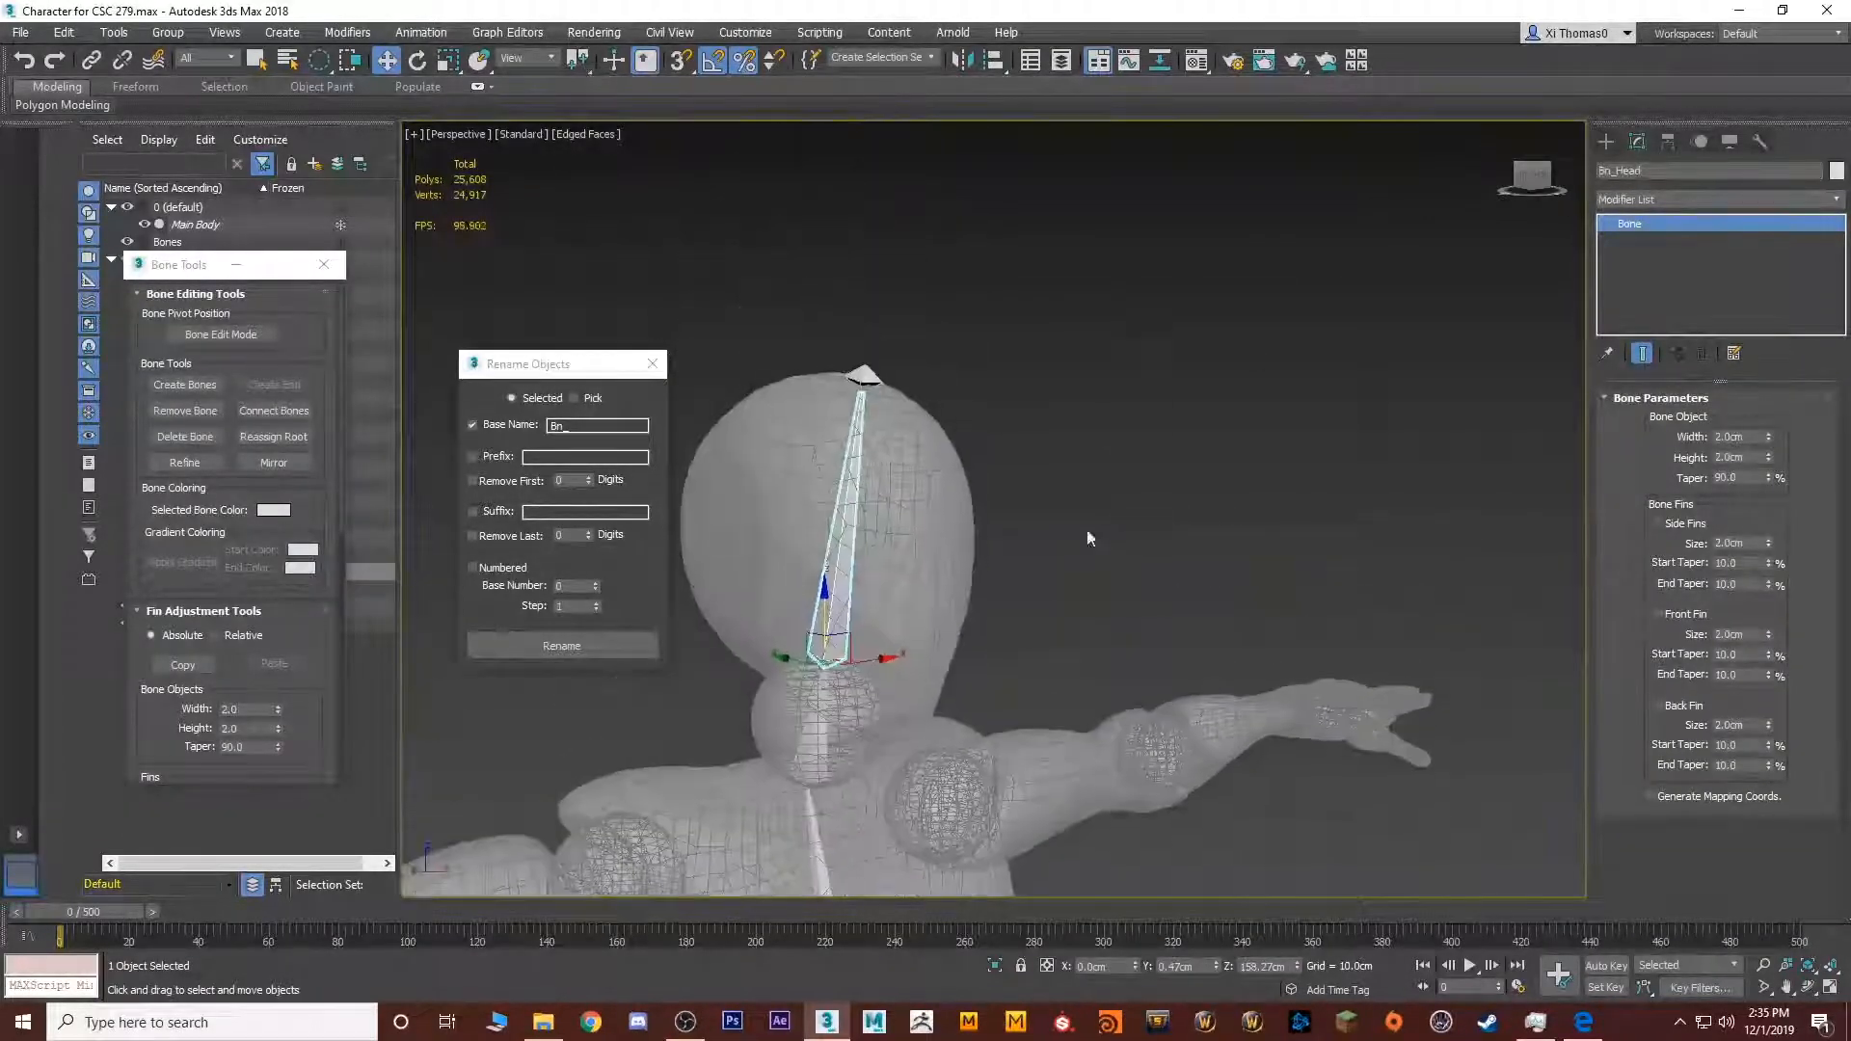
{"action": "left_click", "coordinate": [863, 377]}
{"action": "left_click", "coordinate": [1659, 171]}
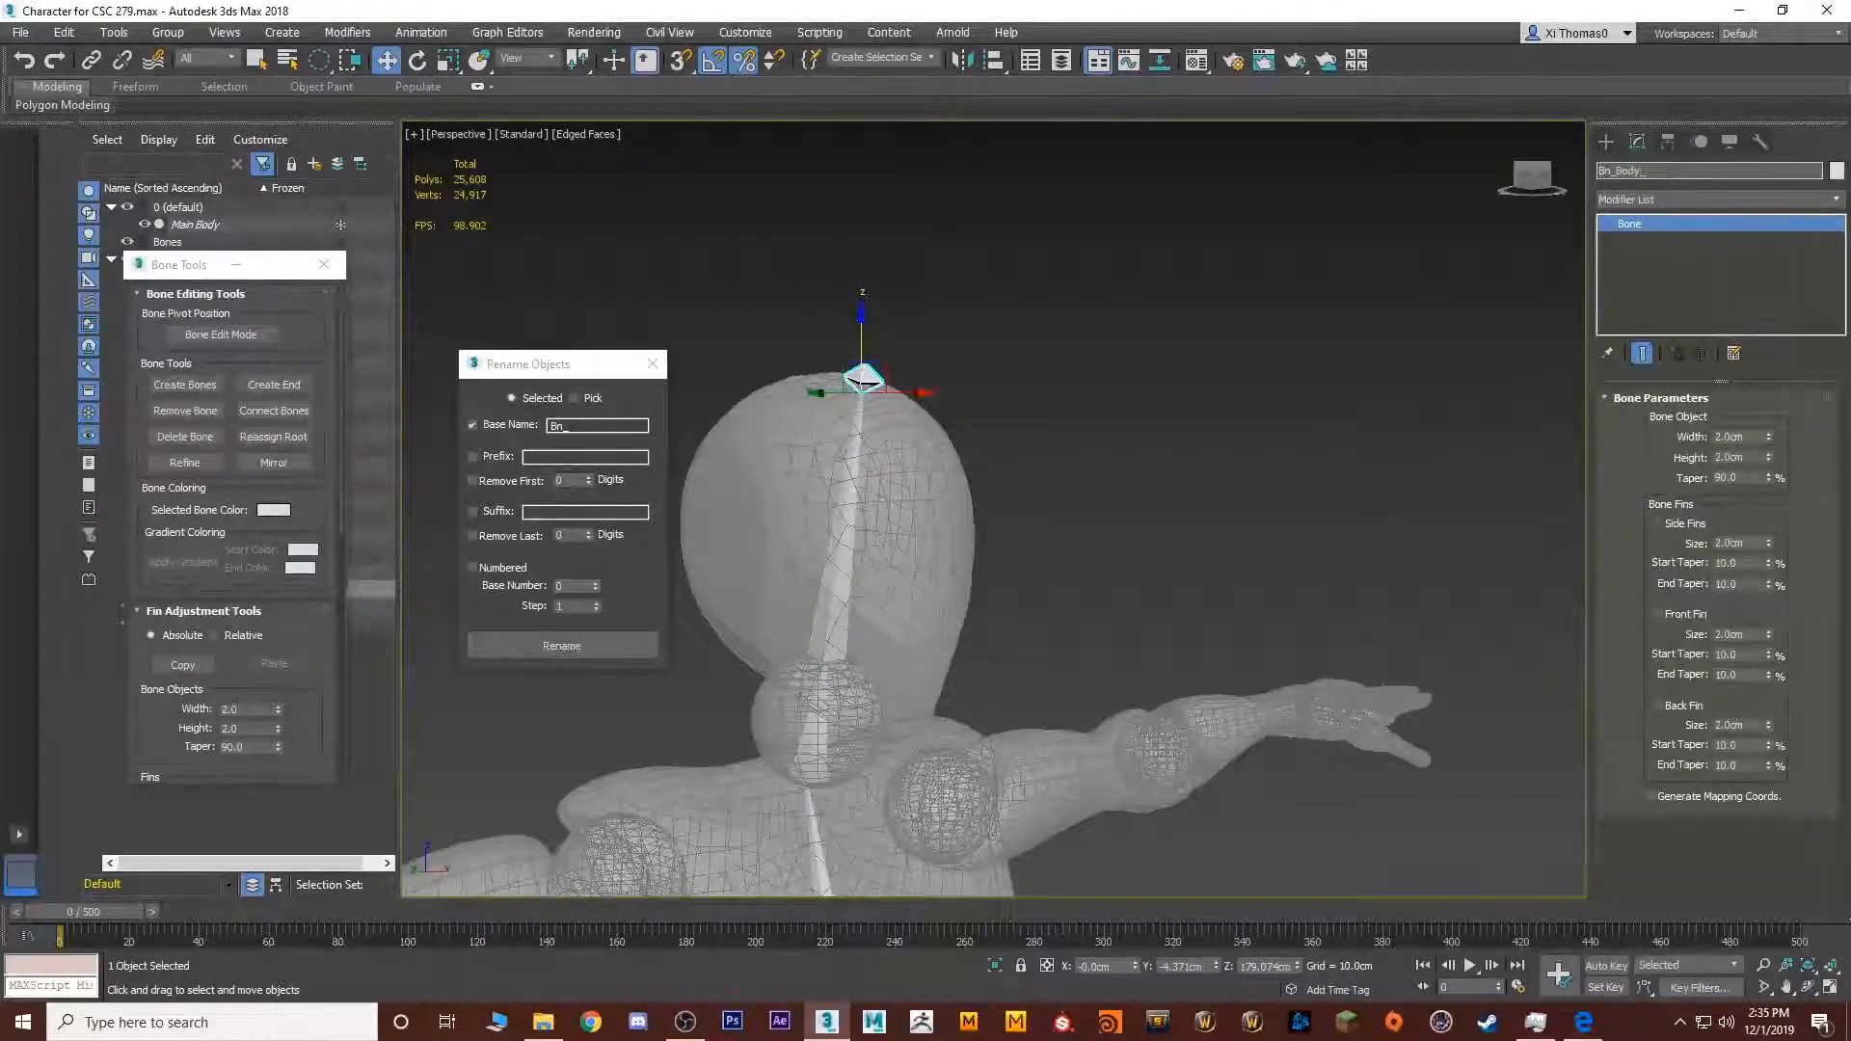
{"action": "key", "text": "Return"}
Move the Rename Objects dialog clear of the character's torso and arm
{"action": "middle_click_drag", "start_coordinate": [868, 386], "coordinate": [1109, 369], "text": "alt"}
{"action": "scroll", "coordinate": [1028, 553], "scroll_direction": "up", "scroll_amount": 6}
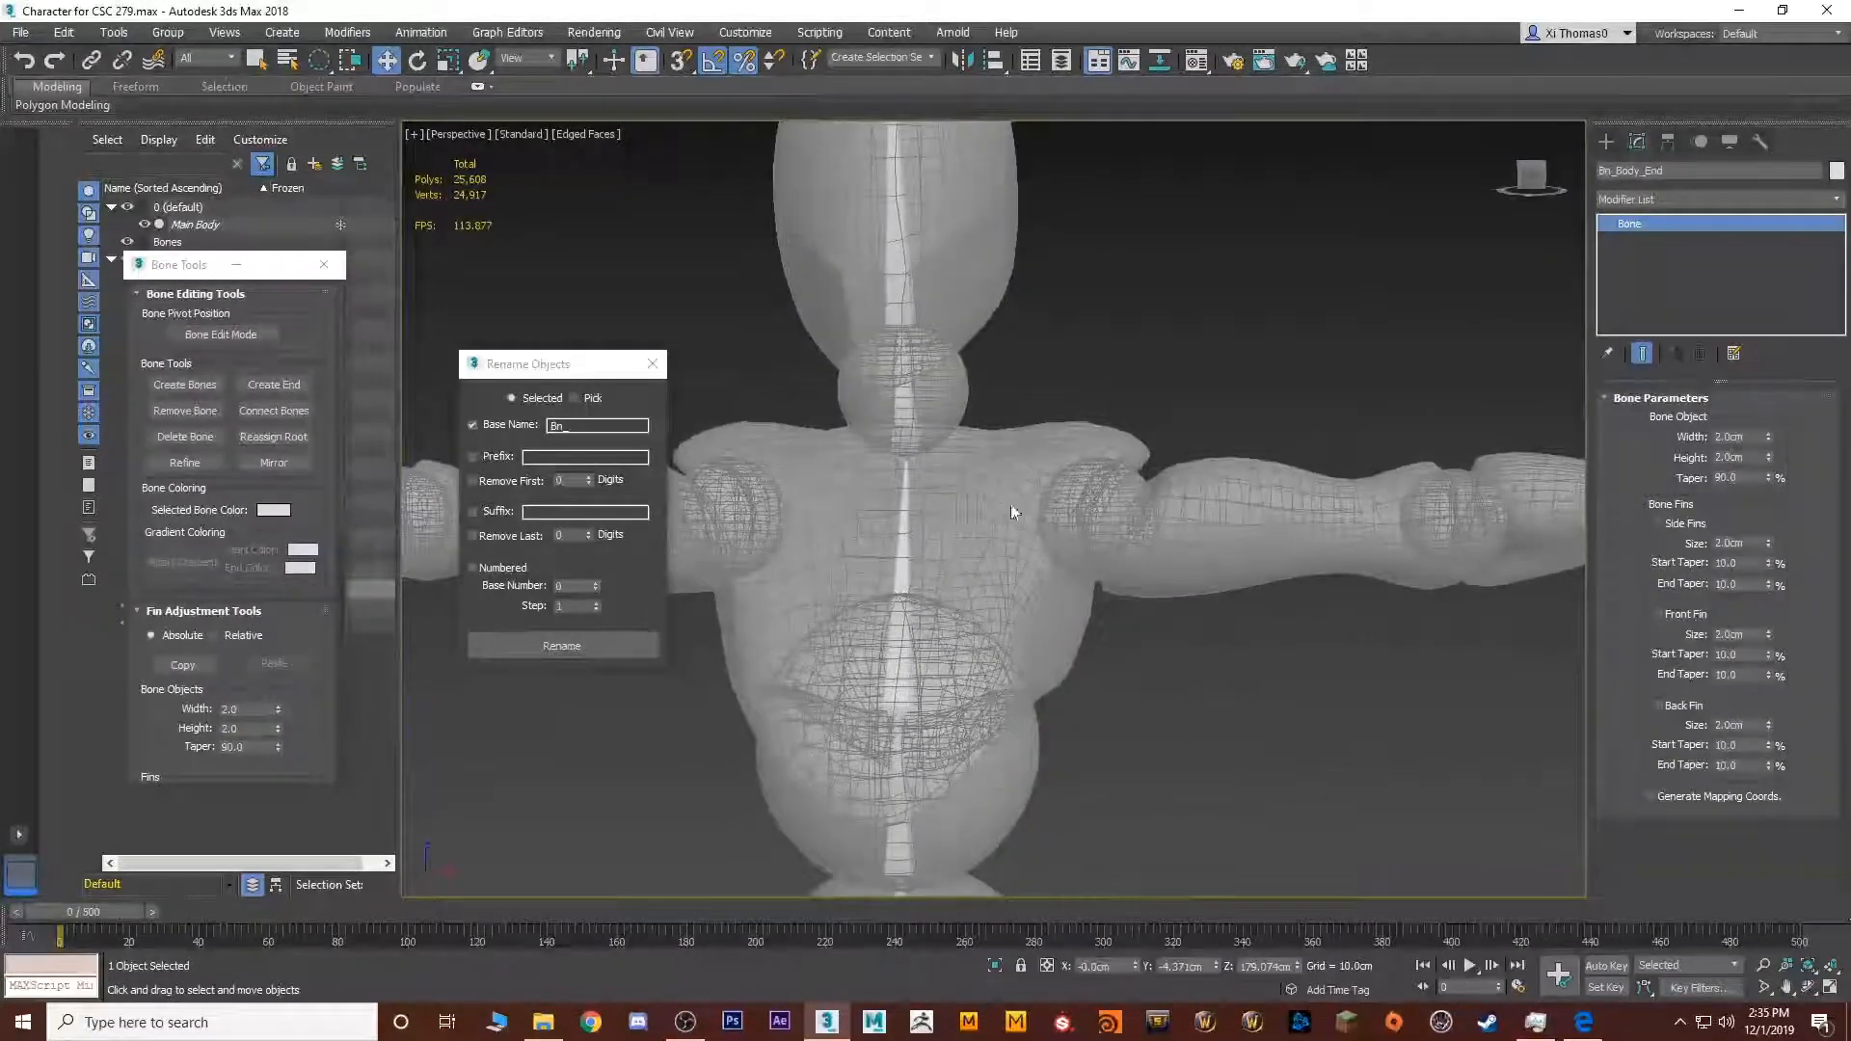
{"action": "middle_click_drag", "start_coordinate": [754, 529], "coordinate": [873, 479], "text": "alt"}
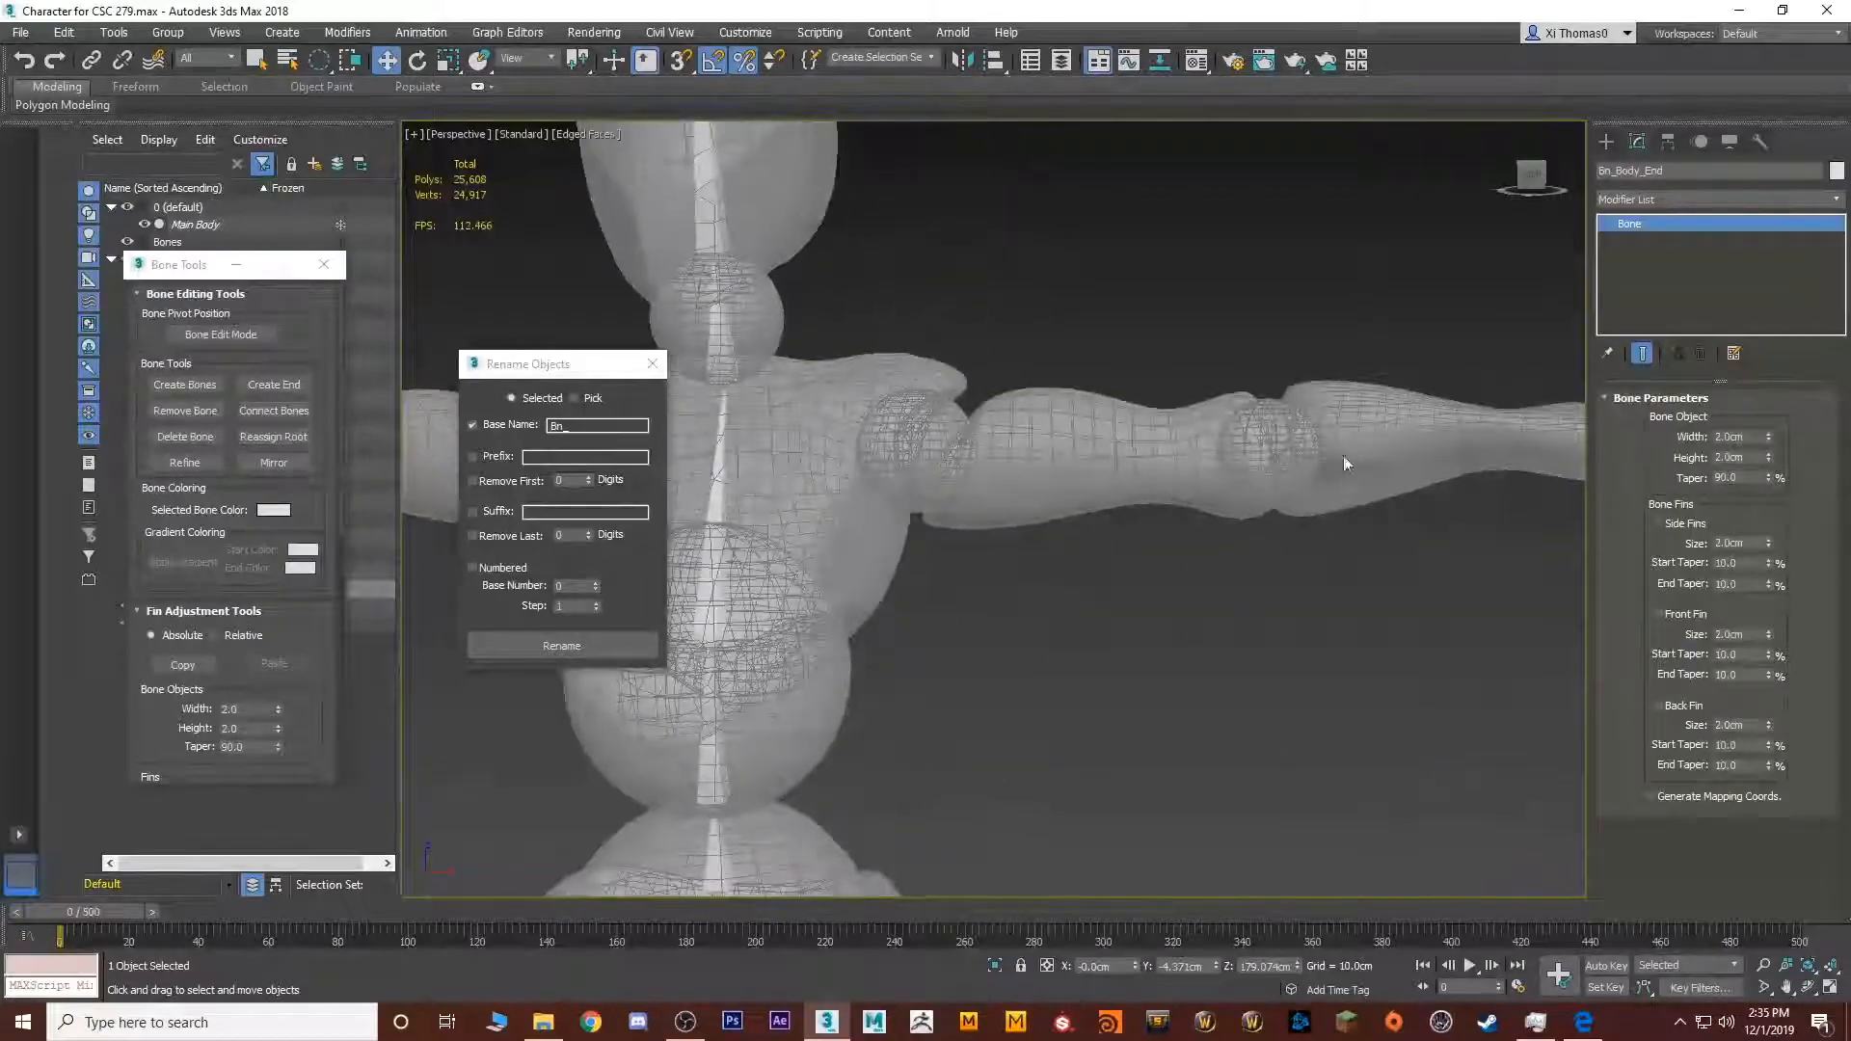
{"action": "middle_click_drag", "start_coordinate": [1344, 455], "coordinate": [1065, 482], "text": "alt"}
{"action": "middle_click_drag", "start_coordinate": [1223, 479], "coordinate": [692, 399], "text": "alt"}
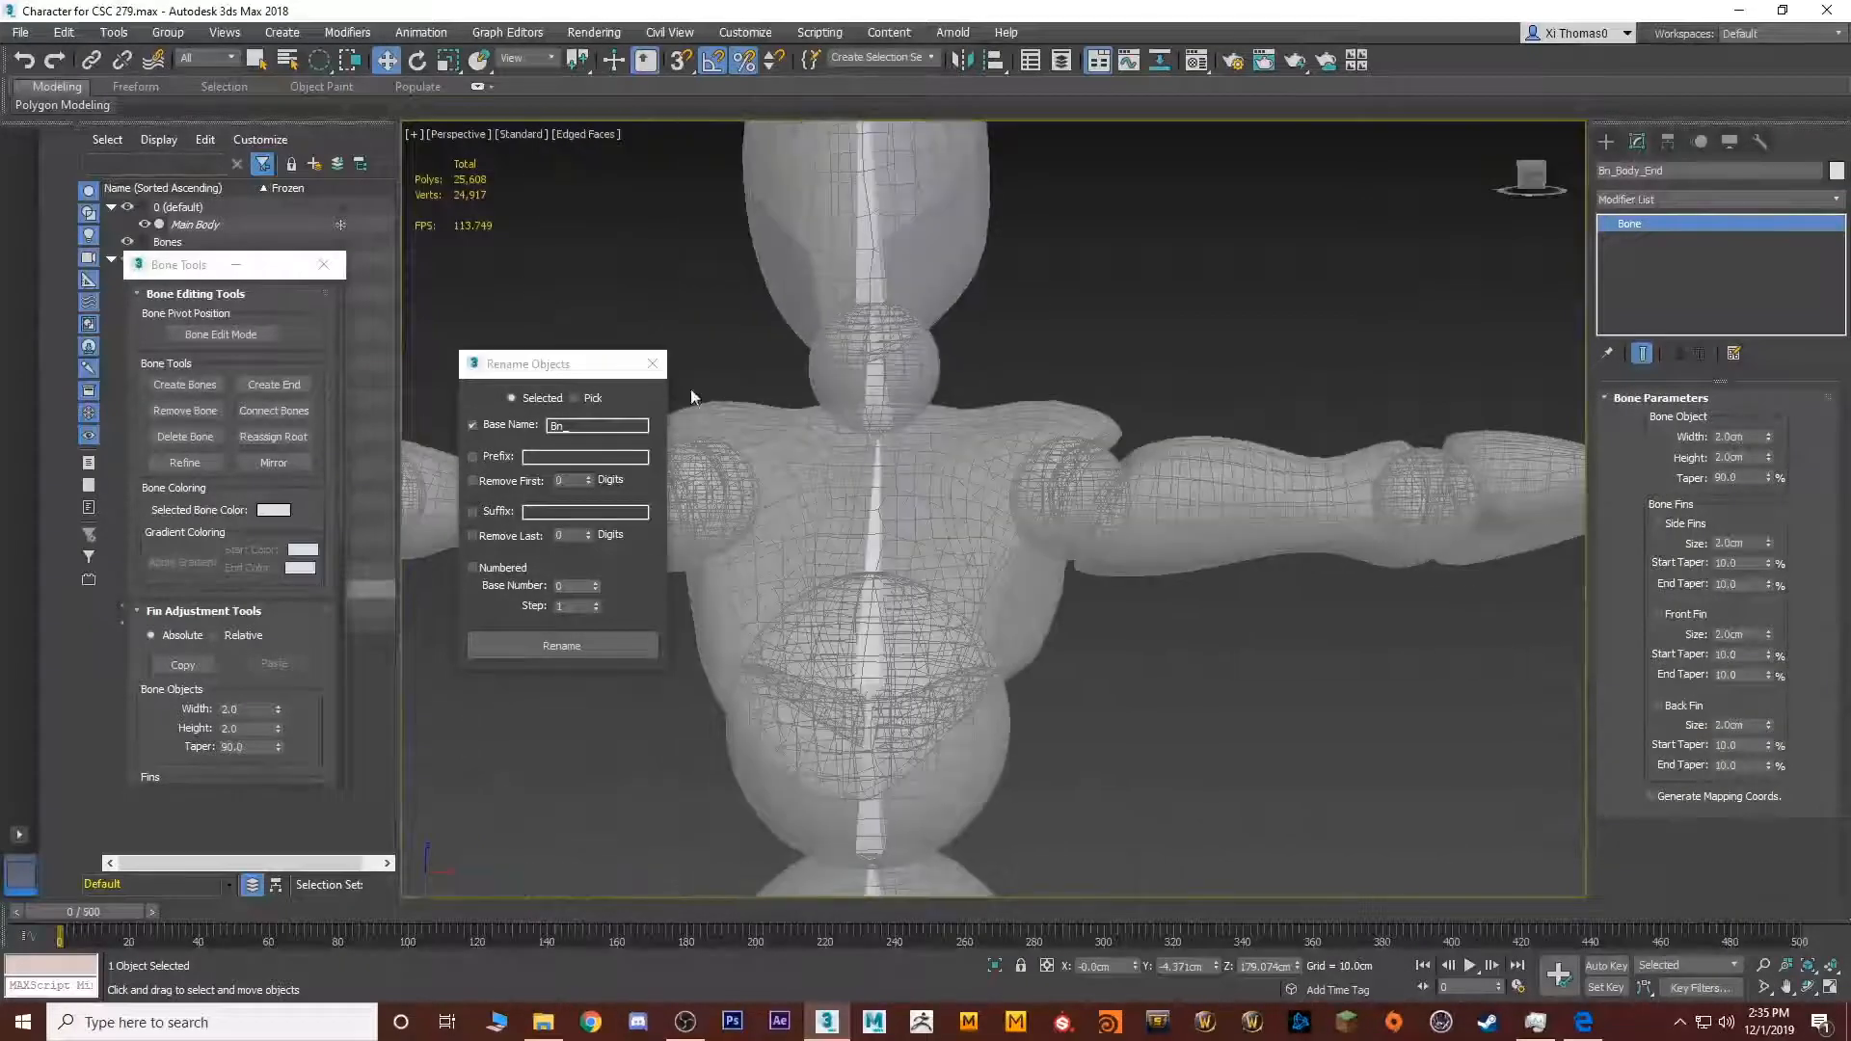
{"action": "left_click_drag", "start_coordinate": [576, 372], "coordinate": [439, 390]}
{"action": "middle_click_drag", "start_coordinate": [874, 475], "coordinate": [945, 563]}
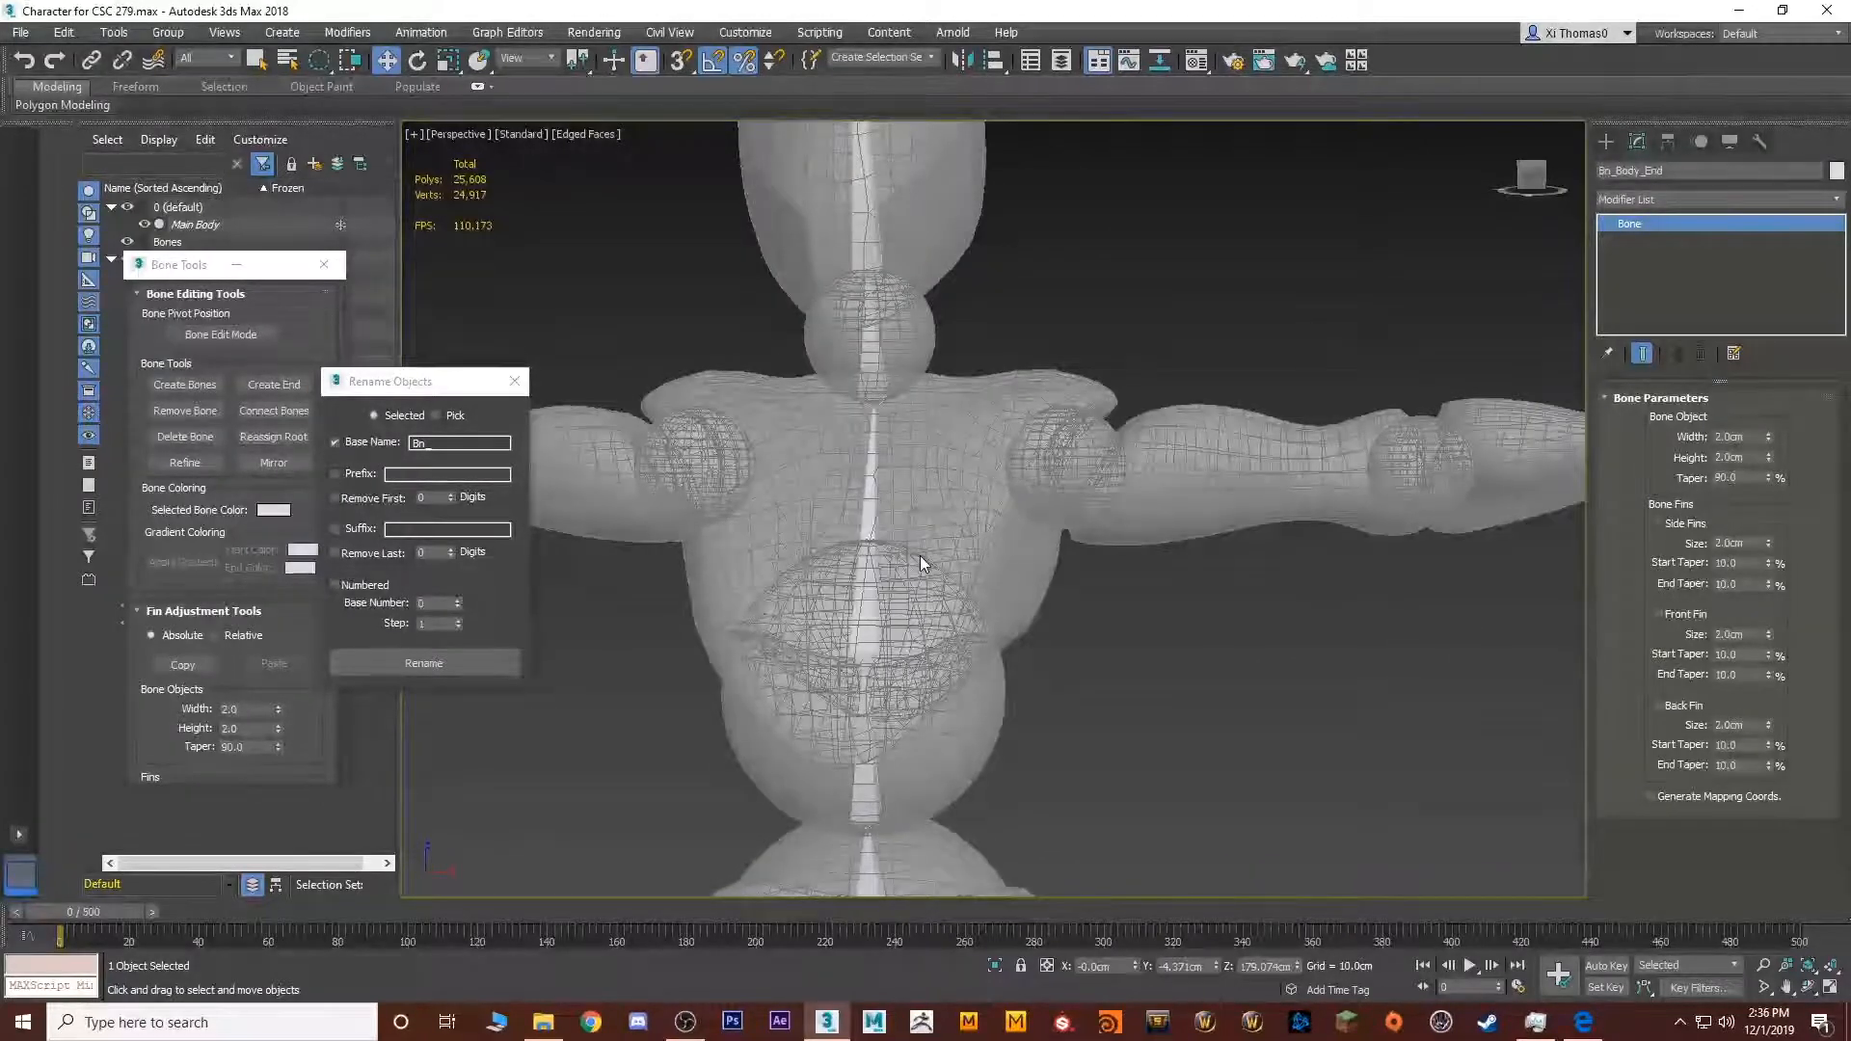
{"action": "middle_click_drag", "start_coordinate": [947, 513], "coordinate": [1013, 591], "text": "alt"}
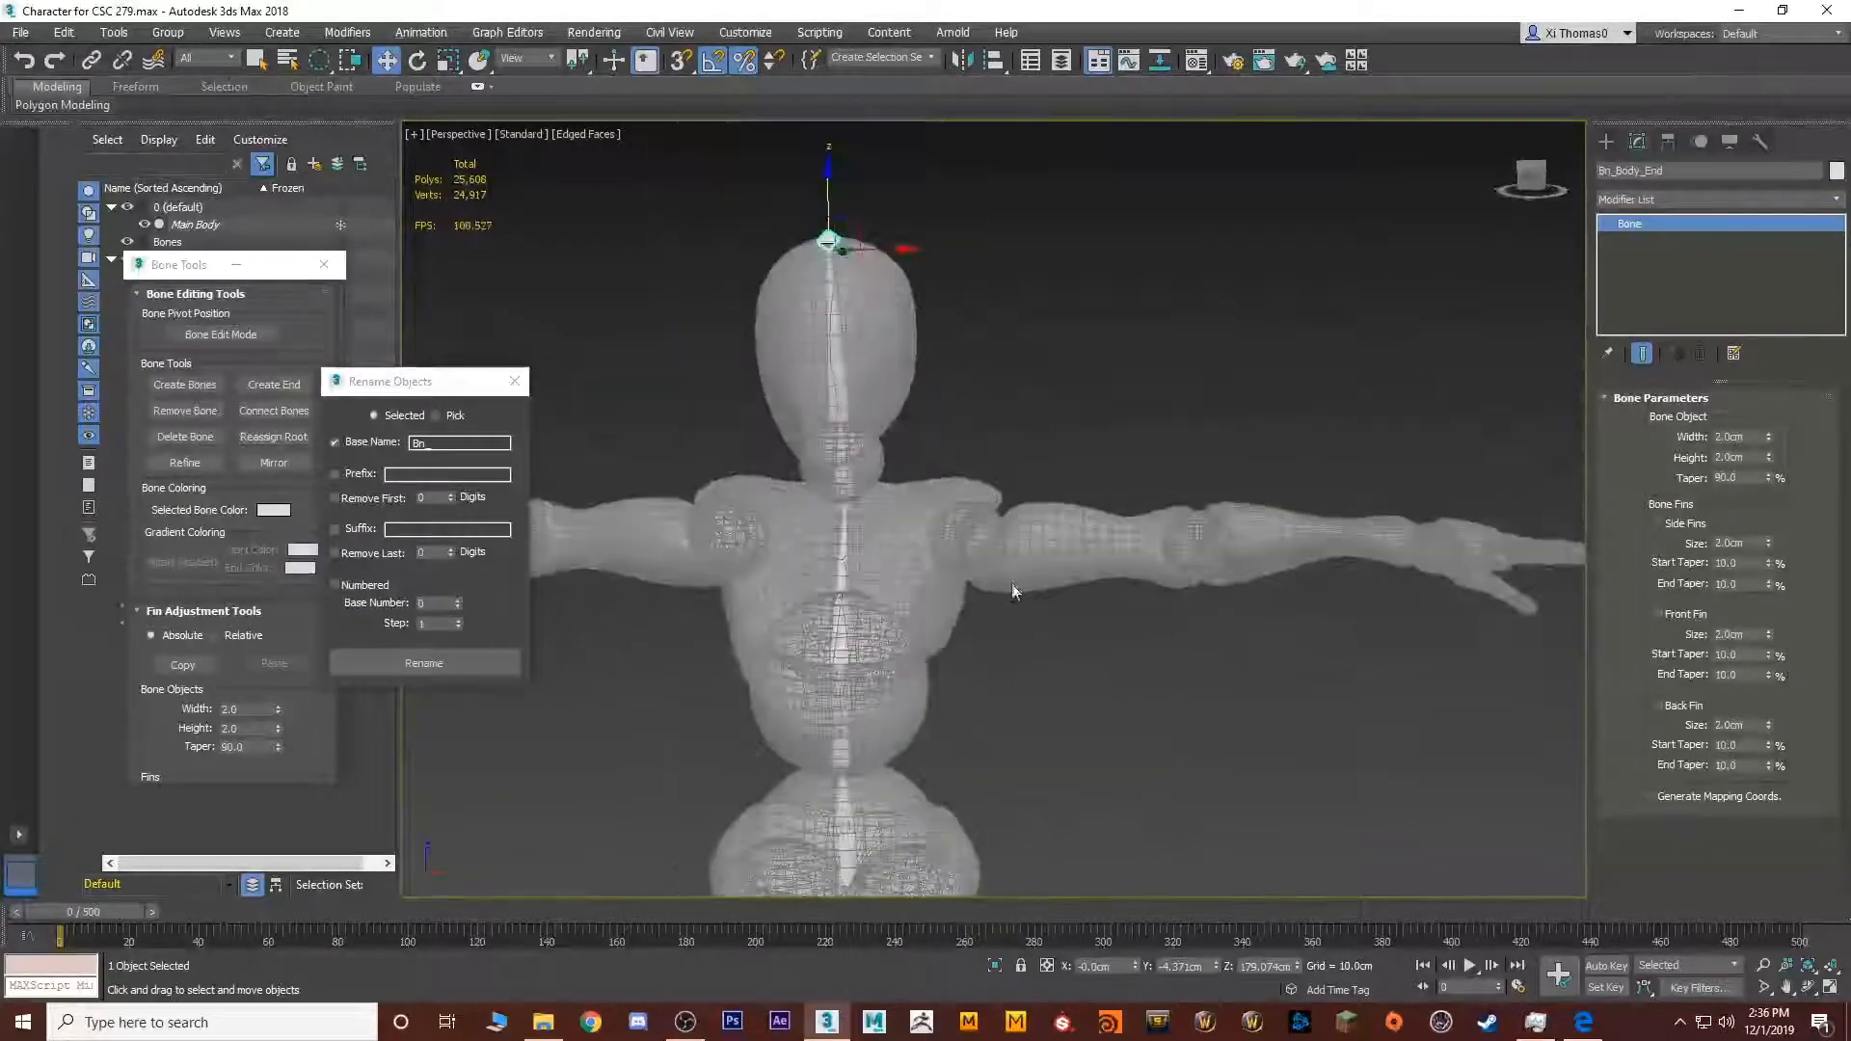
Start an arm bone chain in the Front view, drawing the clavicle bone from beside the top of the chest bone to the shoulder joint
{"action": "key", "text": "alt+w"}
{"action": "middle_click", "coordinate": [1143, 345]}
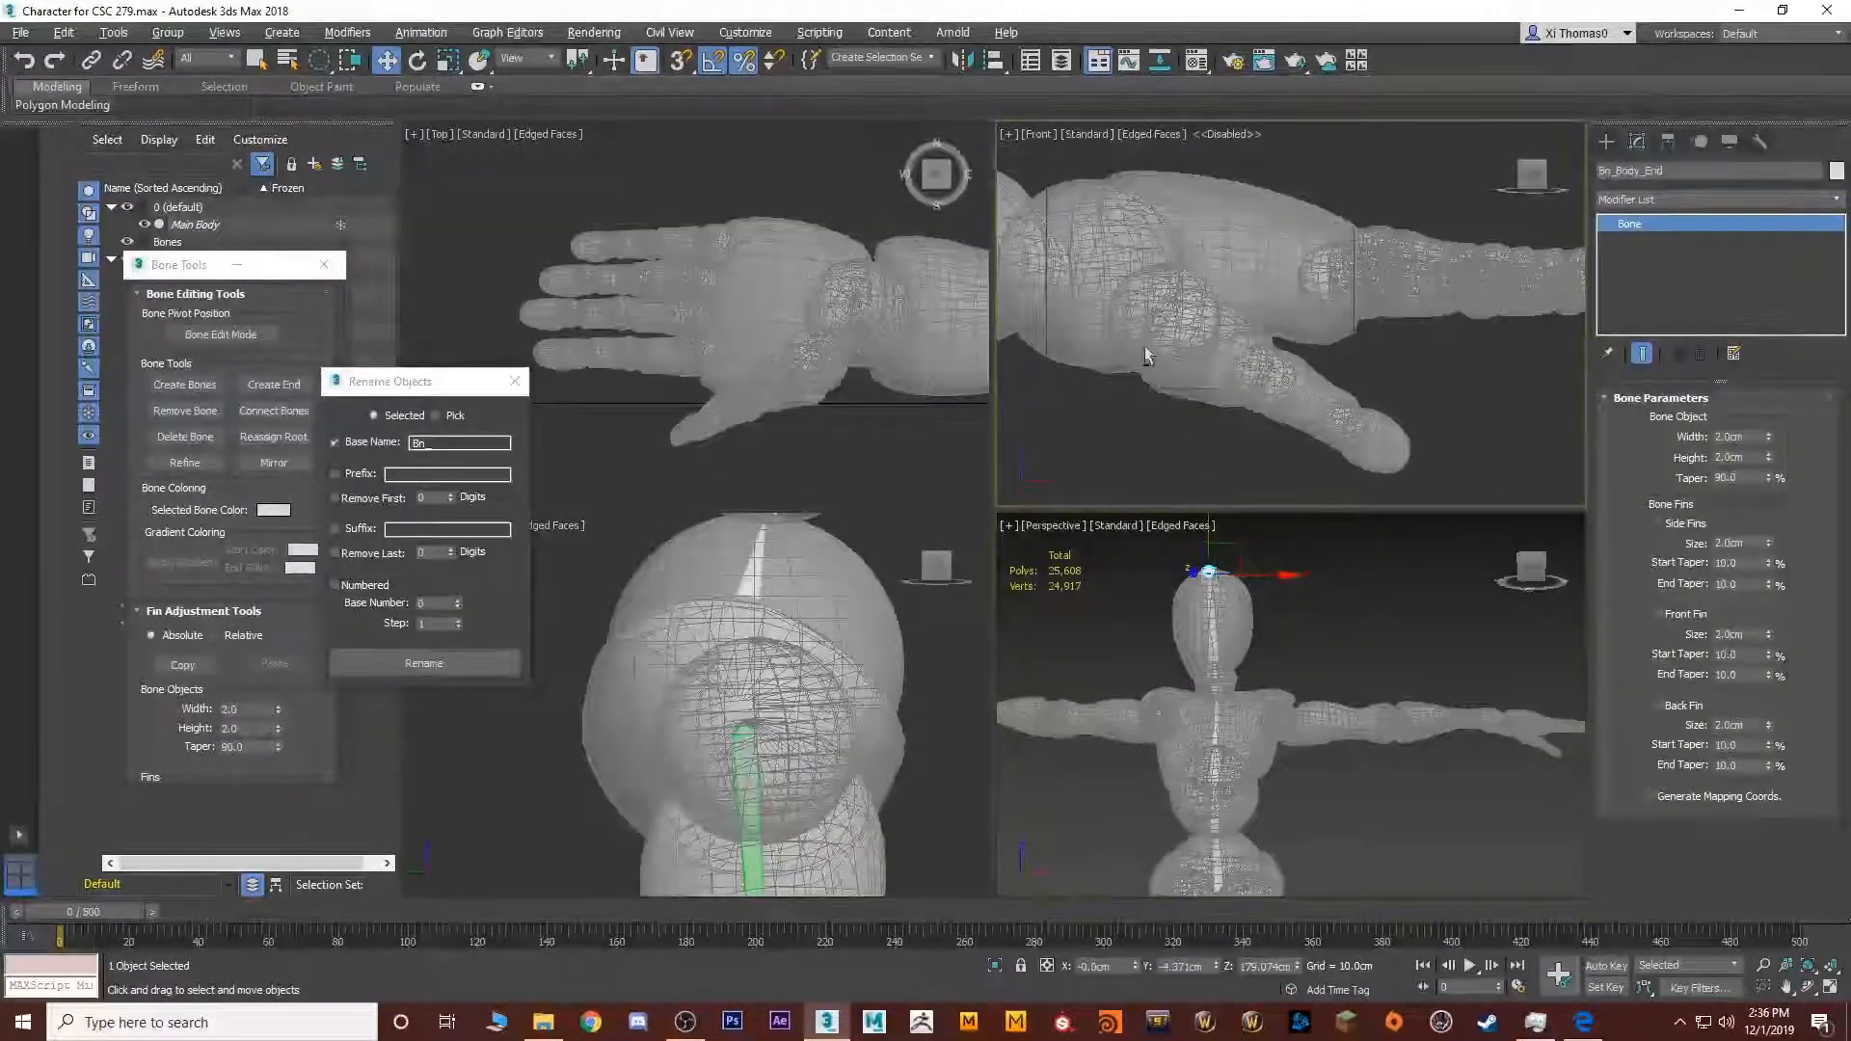
{"action": "key", "text": "alt+w"}
{"action": "scroll", "coordinate": [1016, 443], "scroll_direction": "down", "scroll_amount": 8}
{"action": "scroll", "coordinate": [986, 515], "scroll_direction": "up", "scroll_amount": 10}
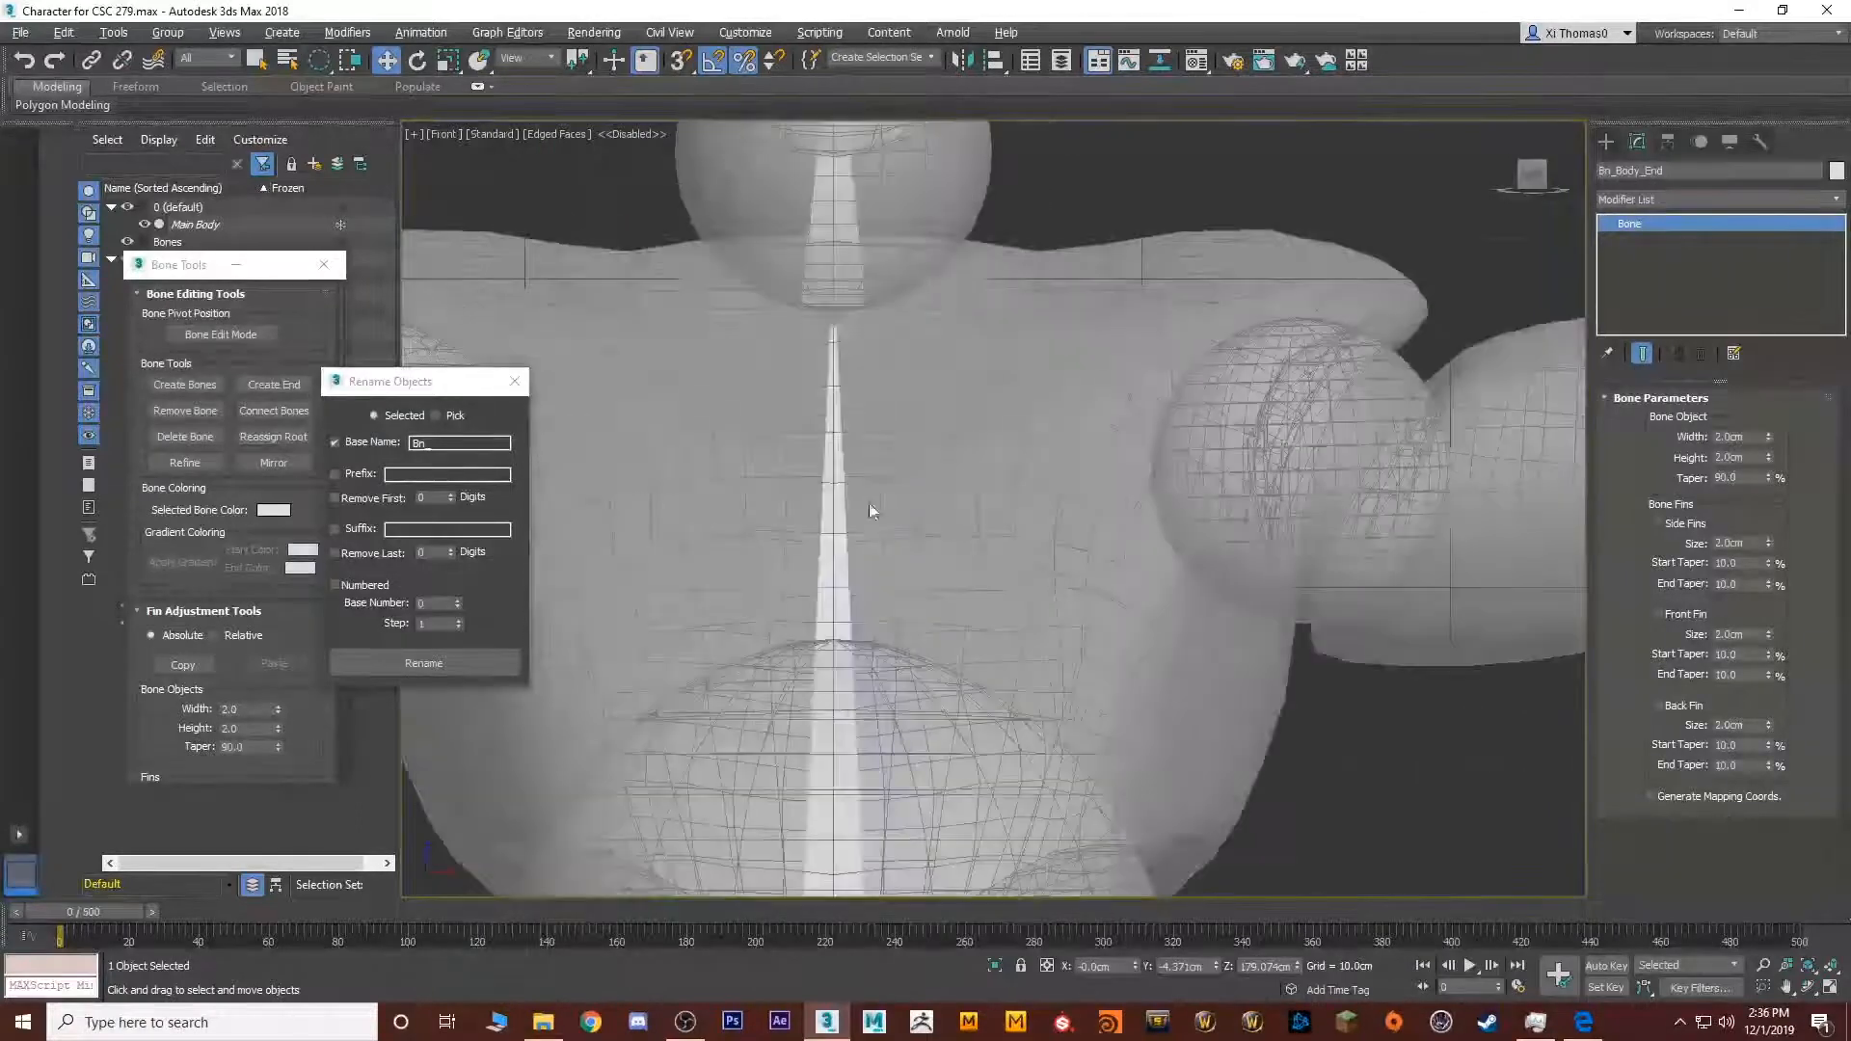
{"action": "left_click", "coordinate": [170, 385]}
{"action": "scroll", "coordinate": [826, 474], "scroll_direction": "down", "scroll_amount": 3}
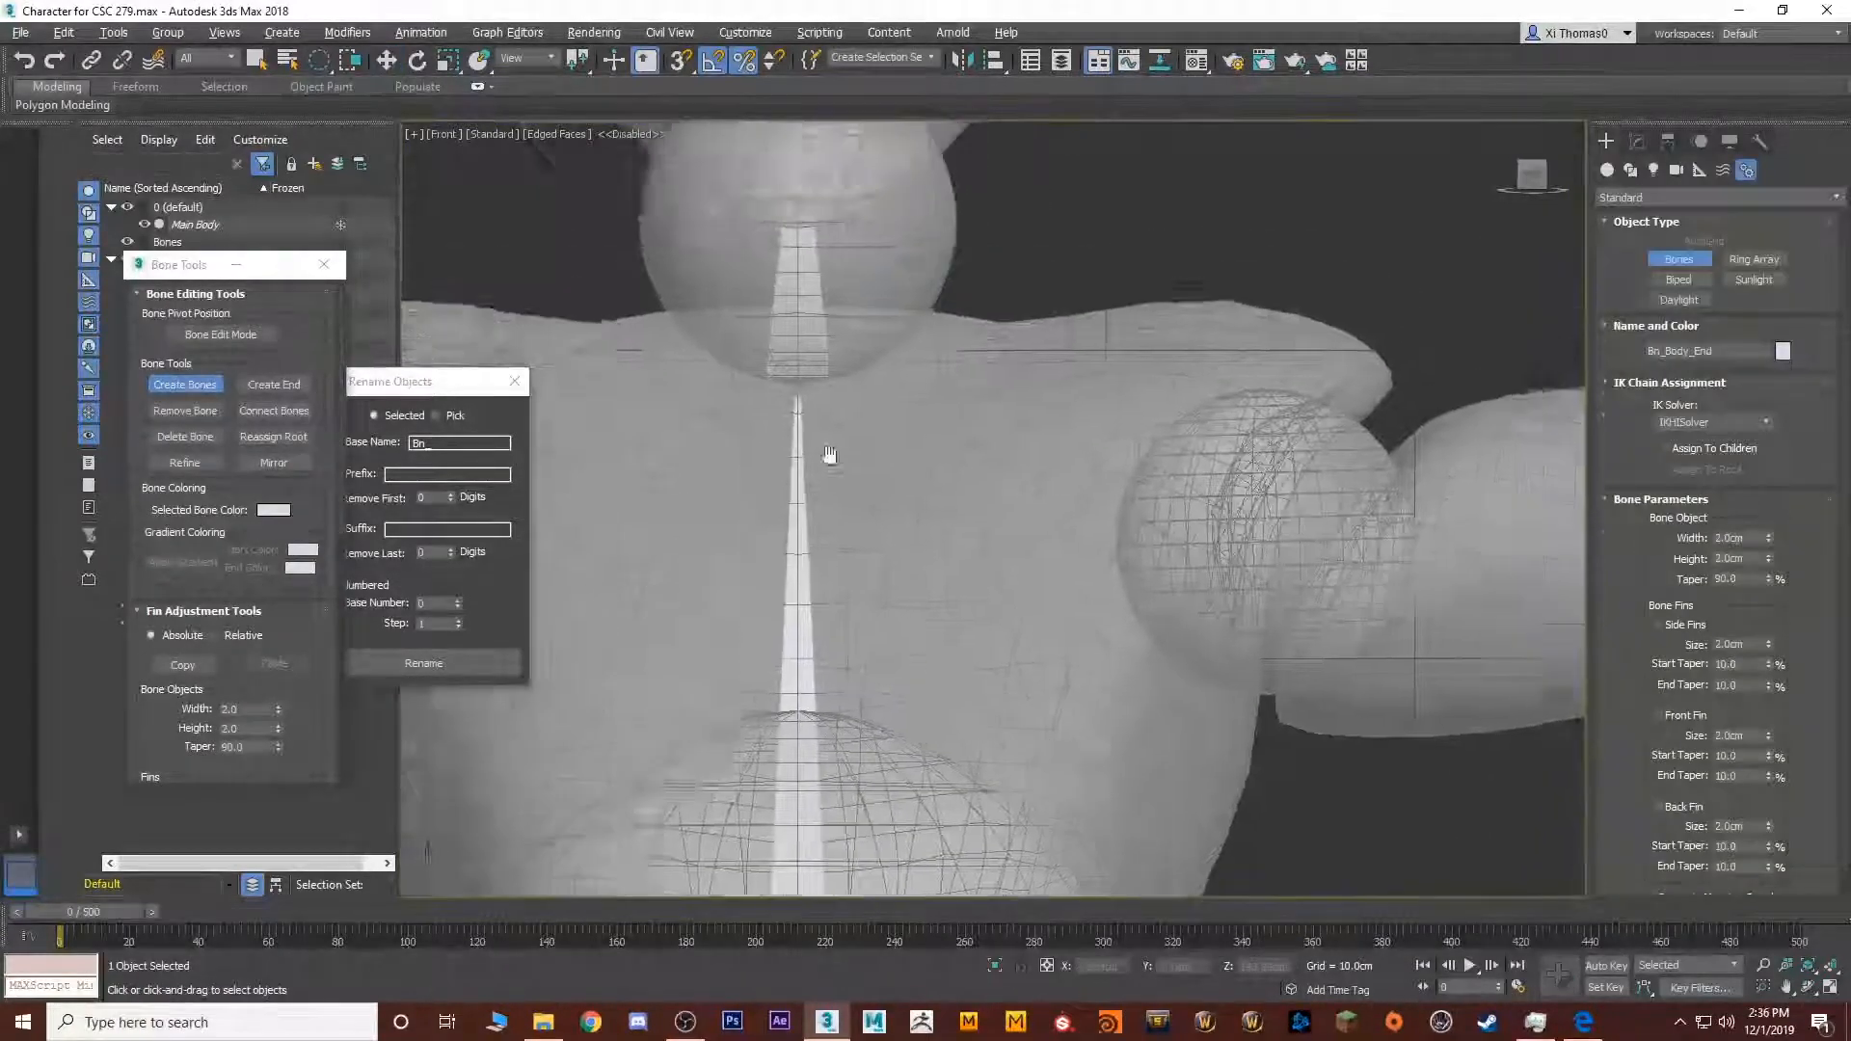
{"action": "left_click", "coordinate": [749, 451]}
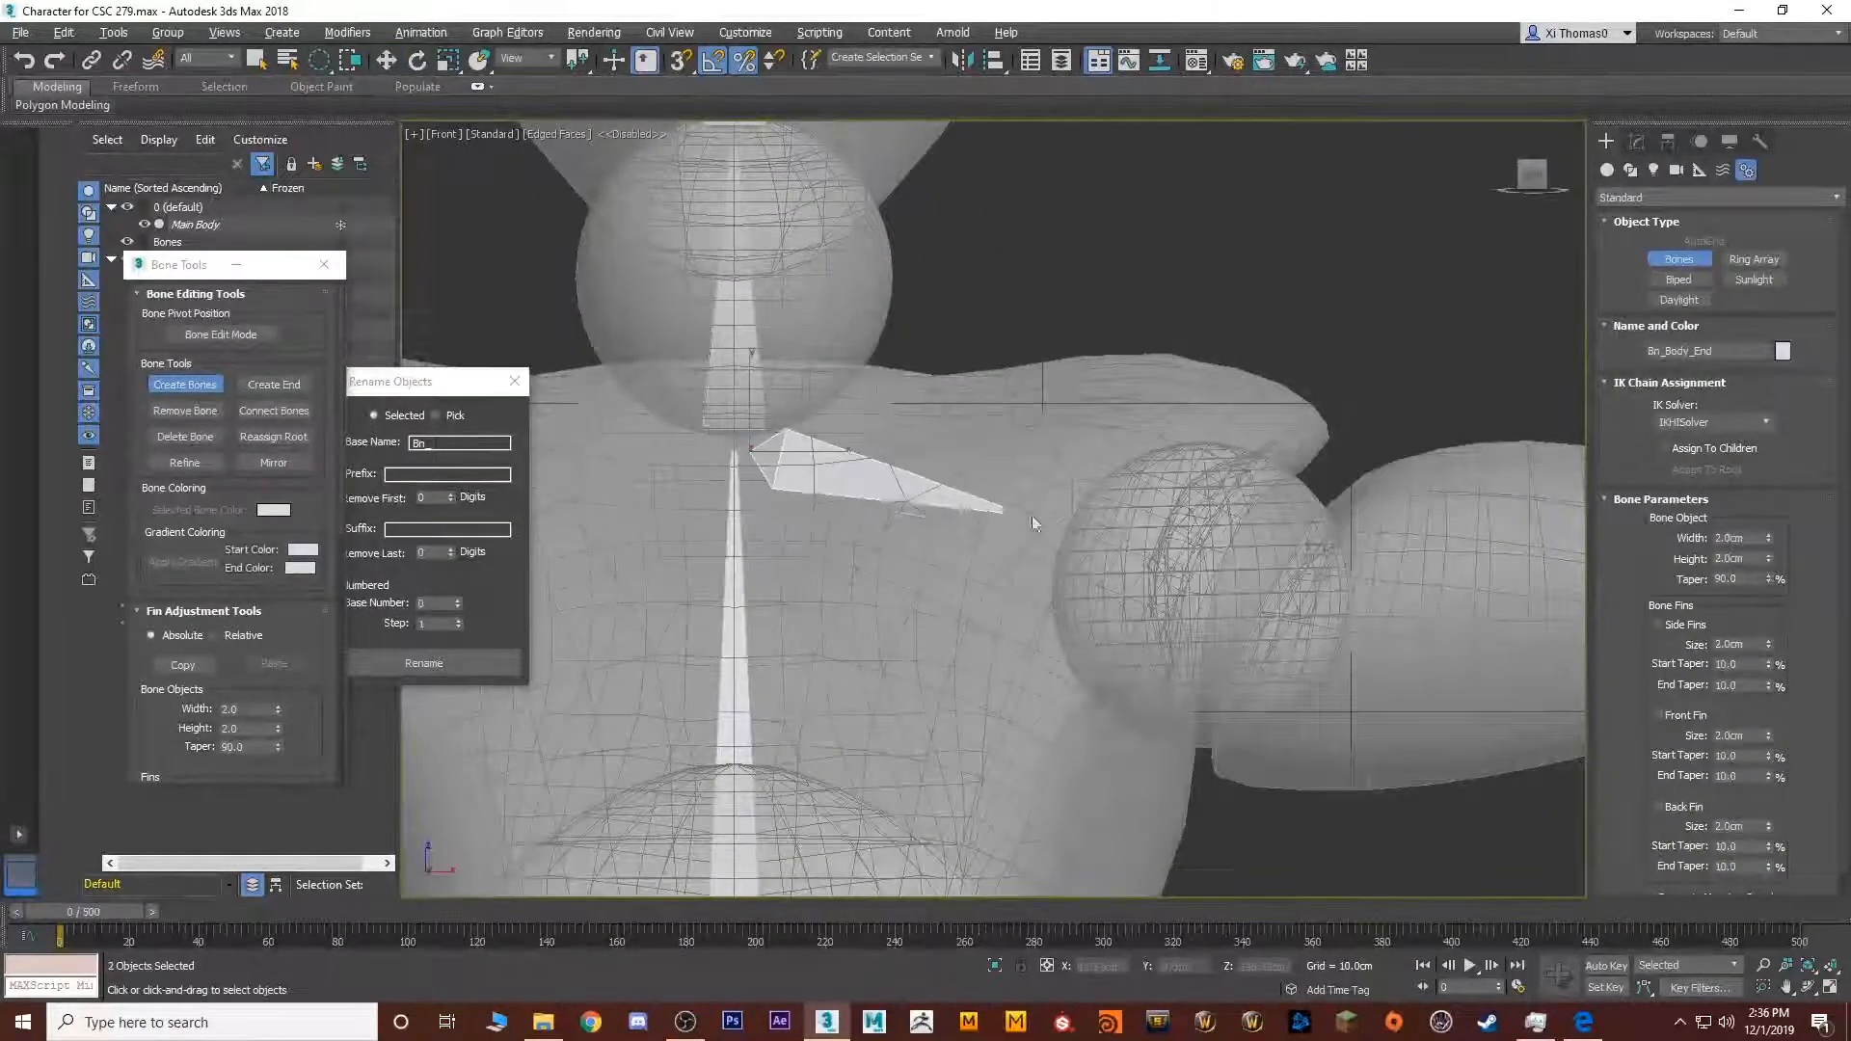
{"action": "left_click", "coordinate": [1195, 582]}
{"action": "scroll", "coordinate": [868, 531], "scroll_direction": "down", "scroll_amount": 8}
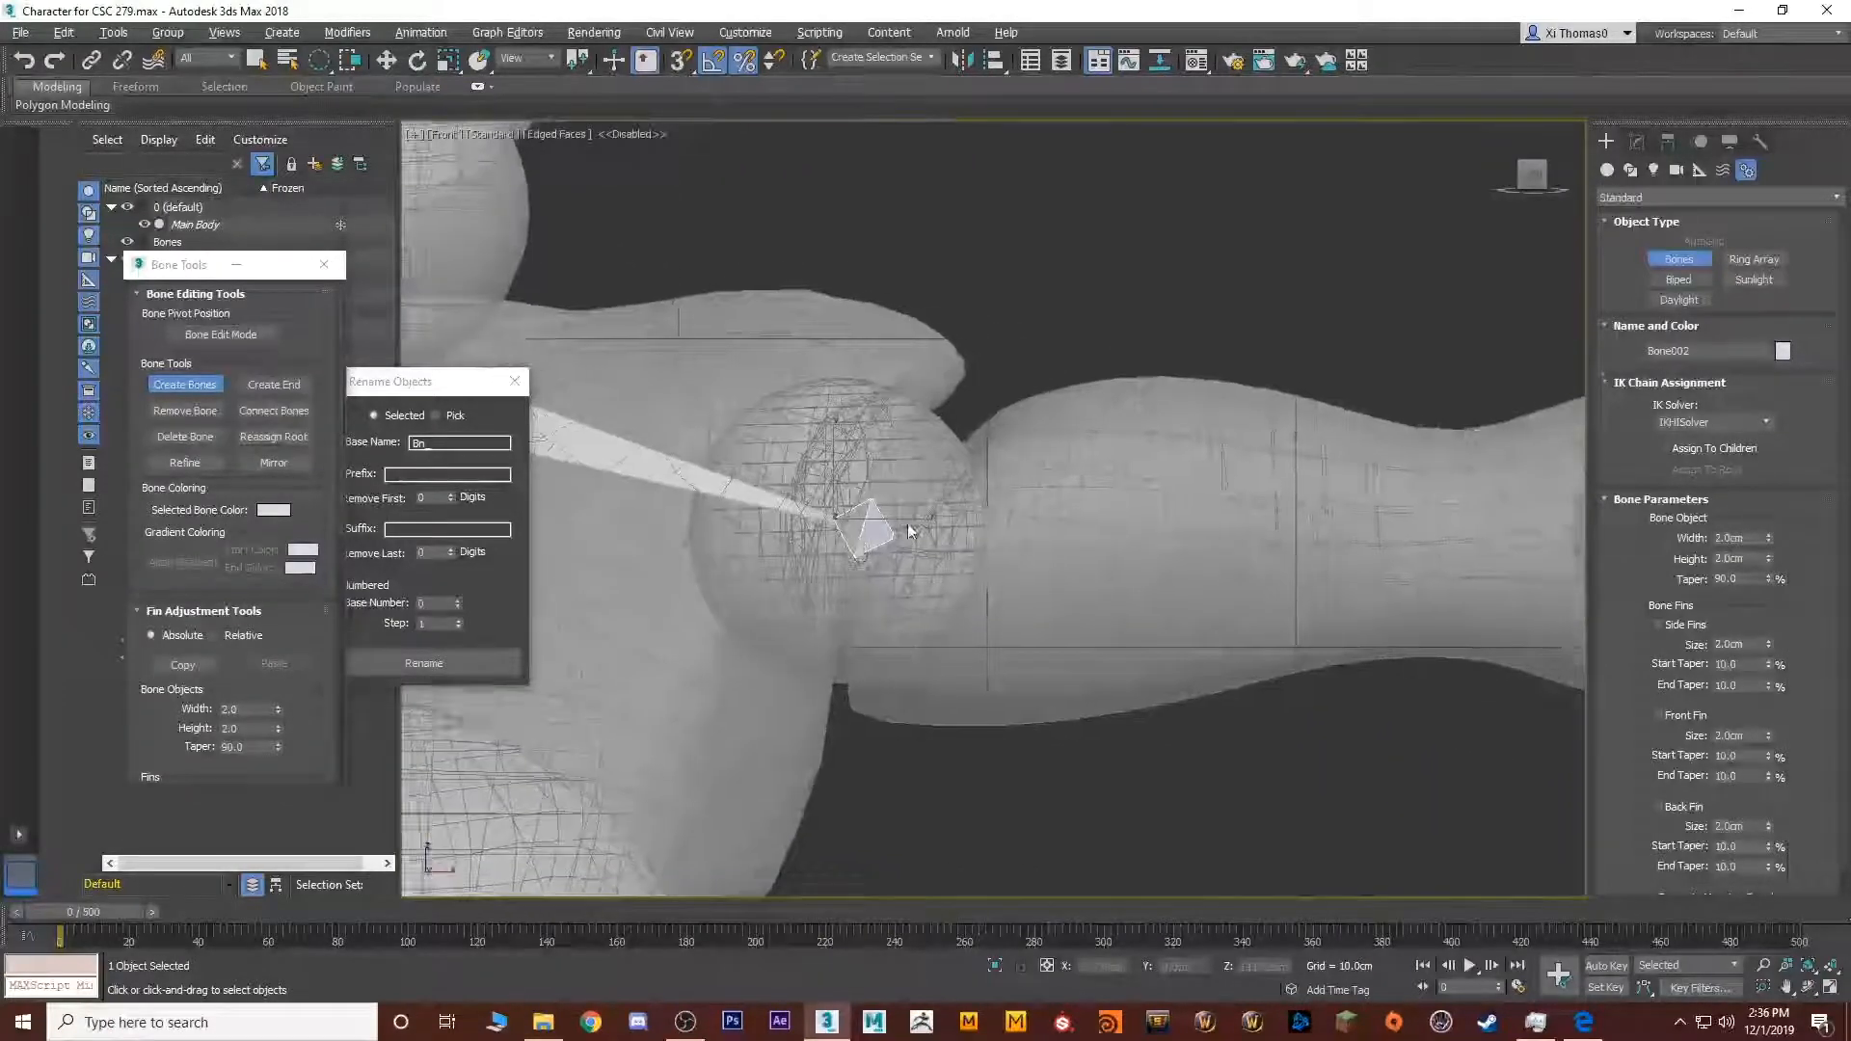
Align the left clavicle bone to the neck bone in X, Y and Z position, pivot point to pivot point
{"action": "key", "text": "alt+w"}
{"action": "right_click", "coordinate": [1217, 640]}
{"action": "key", "text": "alt+w"}
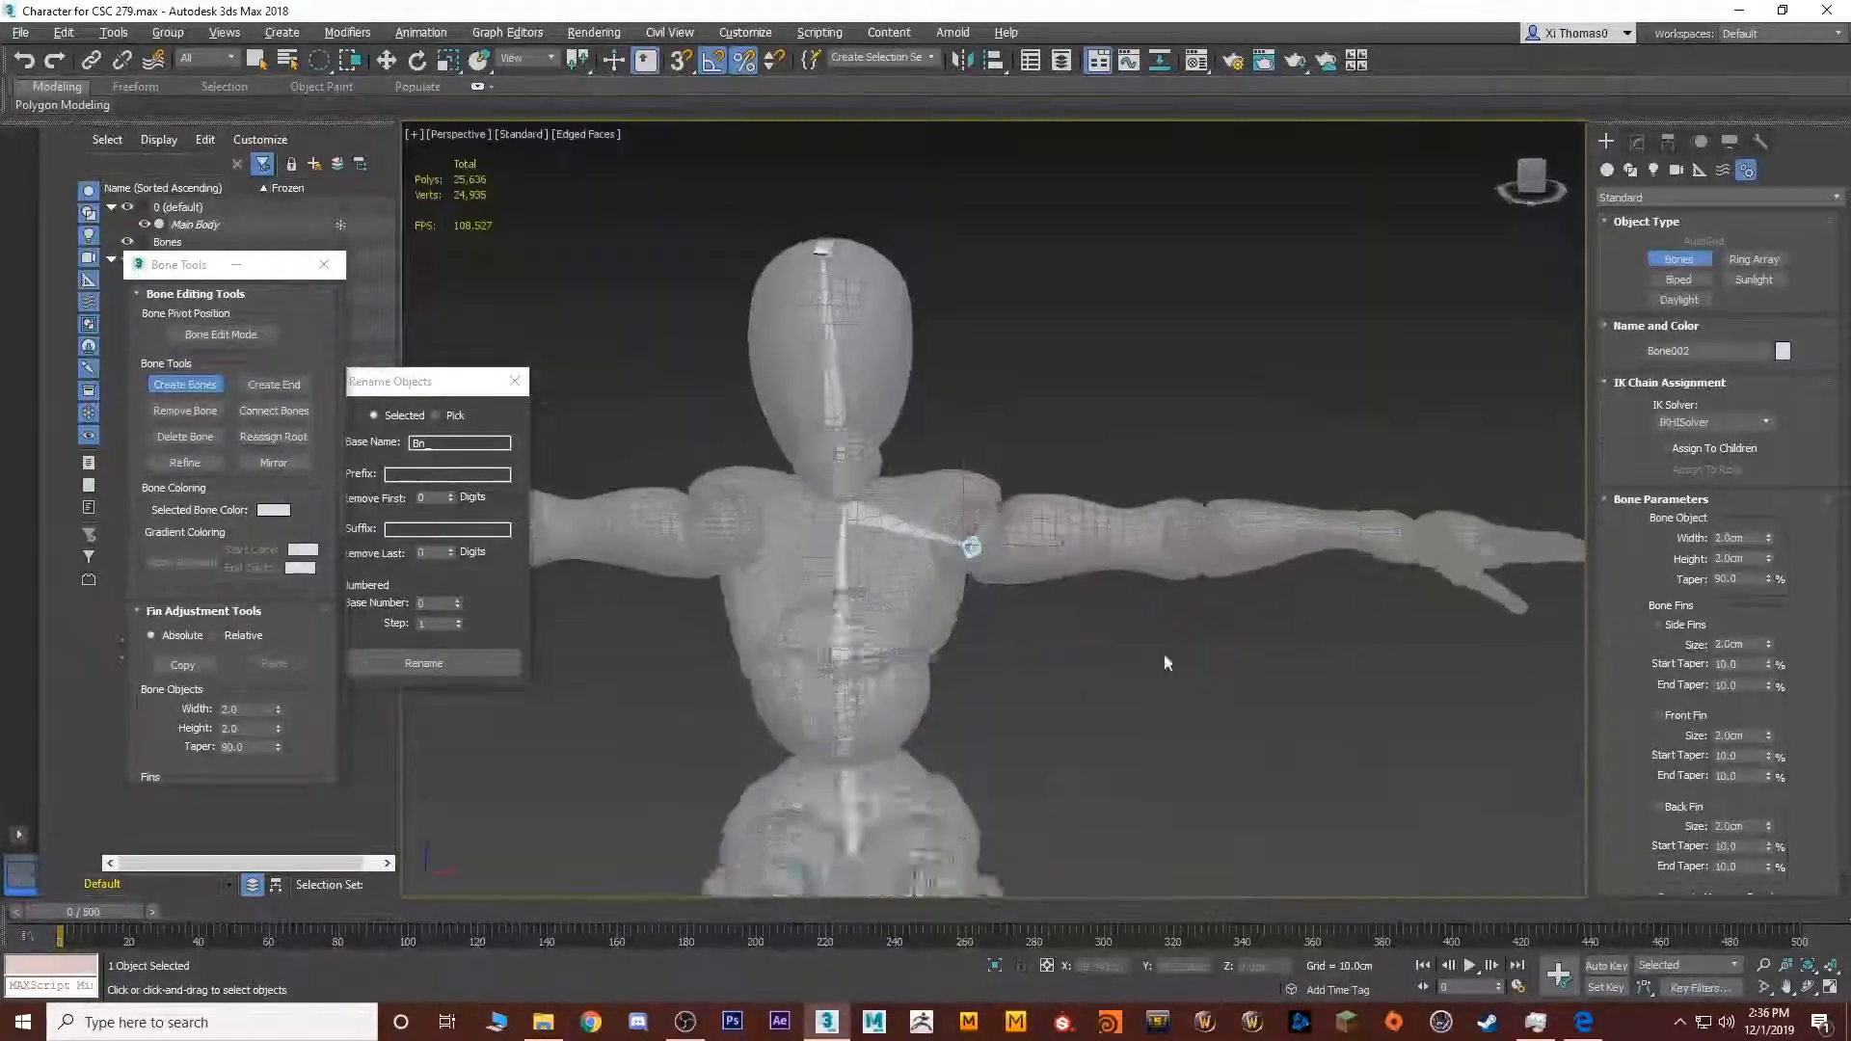
{"action": "scroll", "coordinate": [947, 673], "scroll_direction": "up", "scroll_amount": 6}
{"action": "middle_click_drag", "start_coordinate": [948, 675], "coordinate": [873, 530], "text": "alt"}
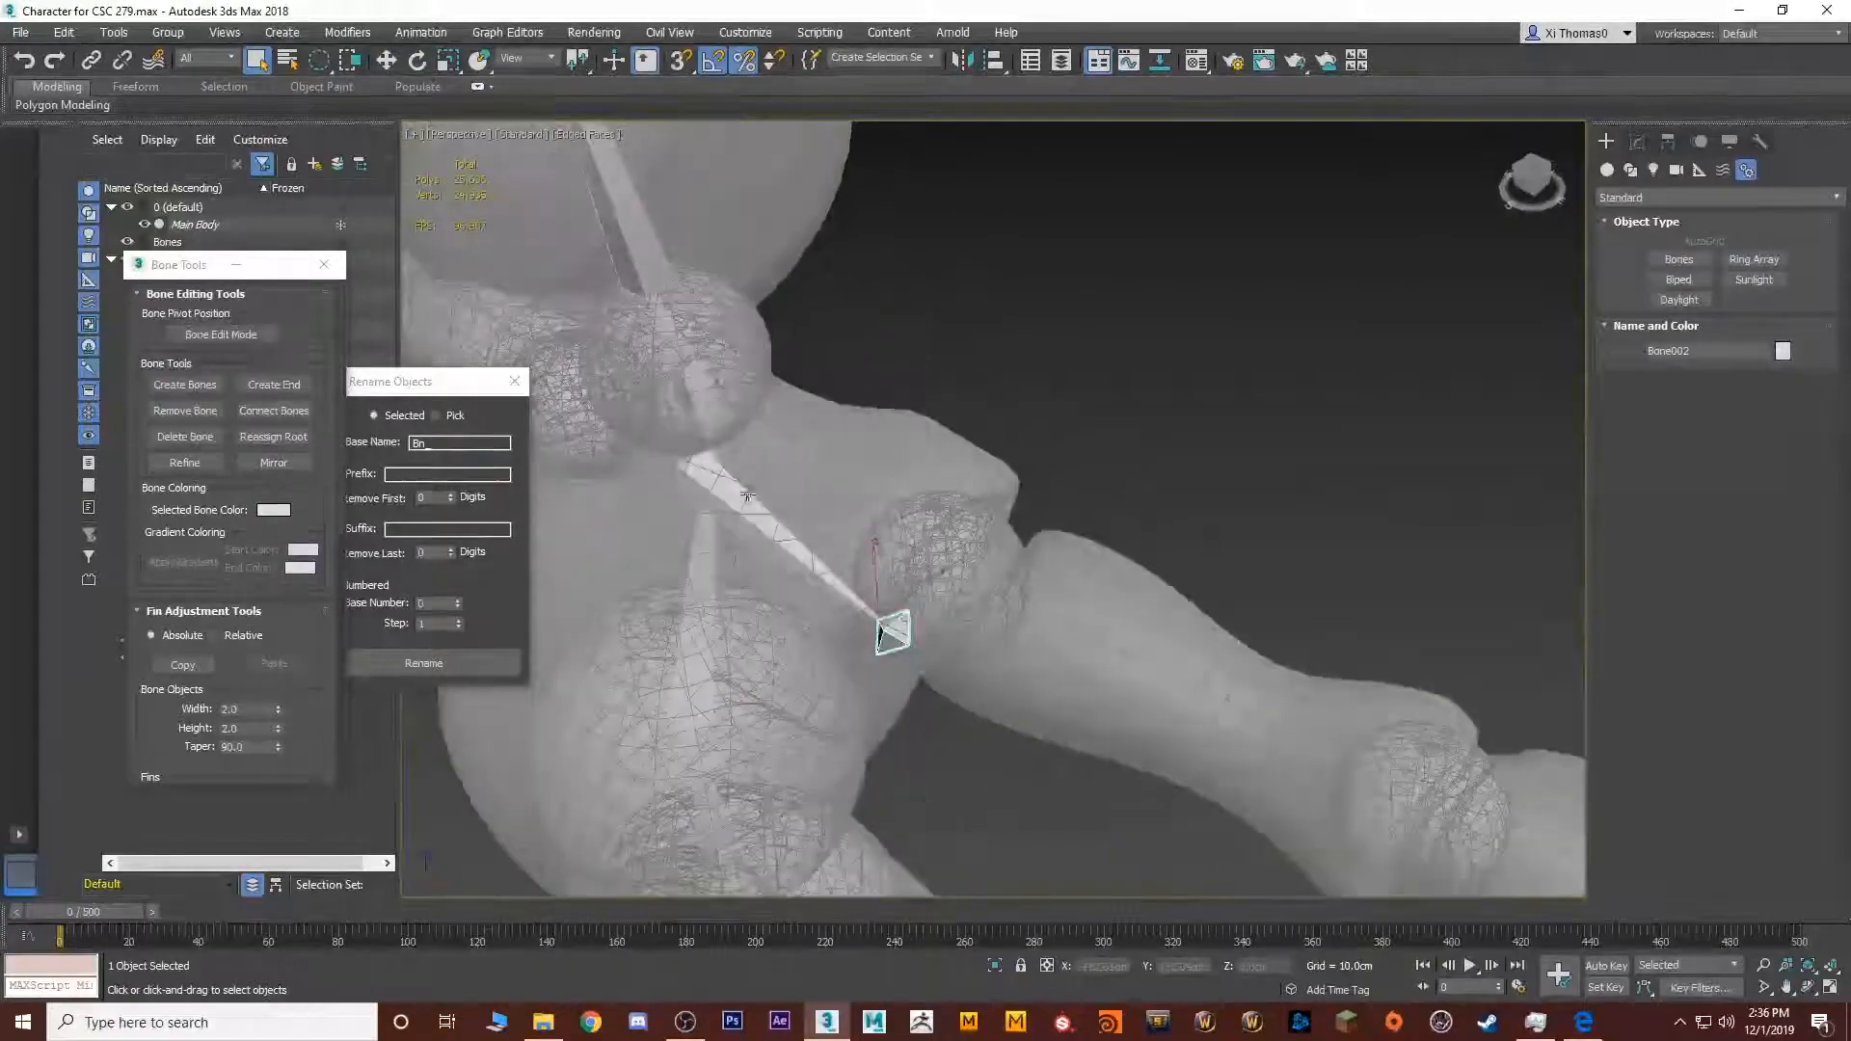
{"action": "left_click", "coordinate": [712, 474]}
{"action": "middle_click_drag", "start_coordinate": [711, 473], "coordinate": [756, 492], "text": "alt"}
{"action": "key", "text": "alt+a"}
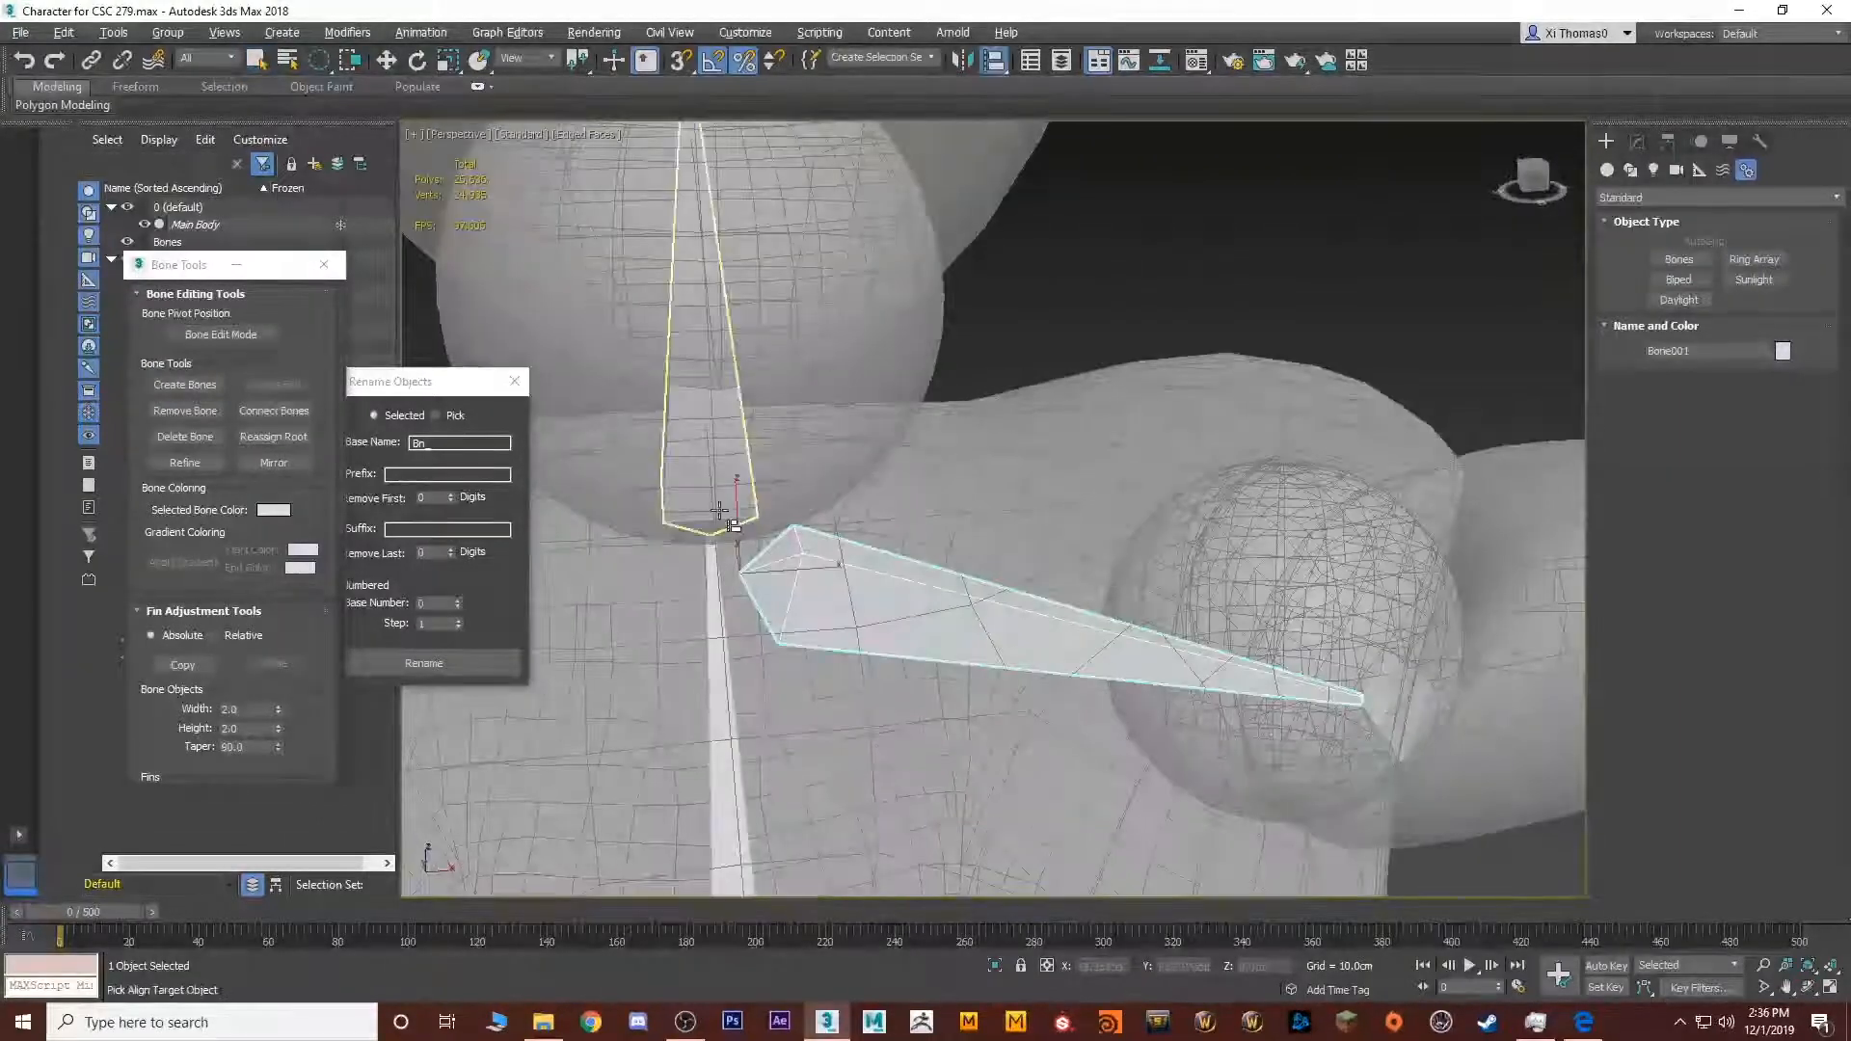
{"action": "left_click", "coordinate": [717, 508]}
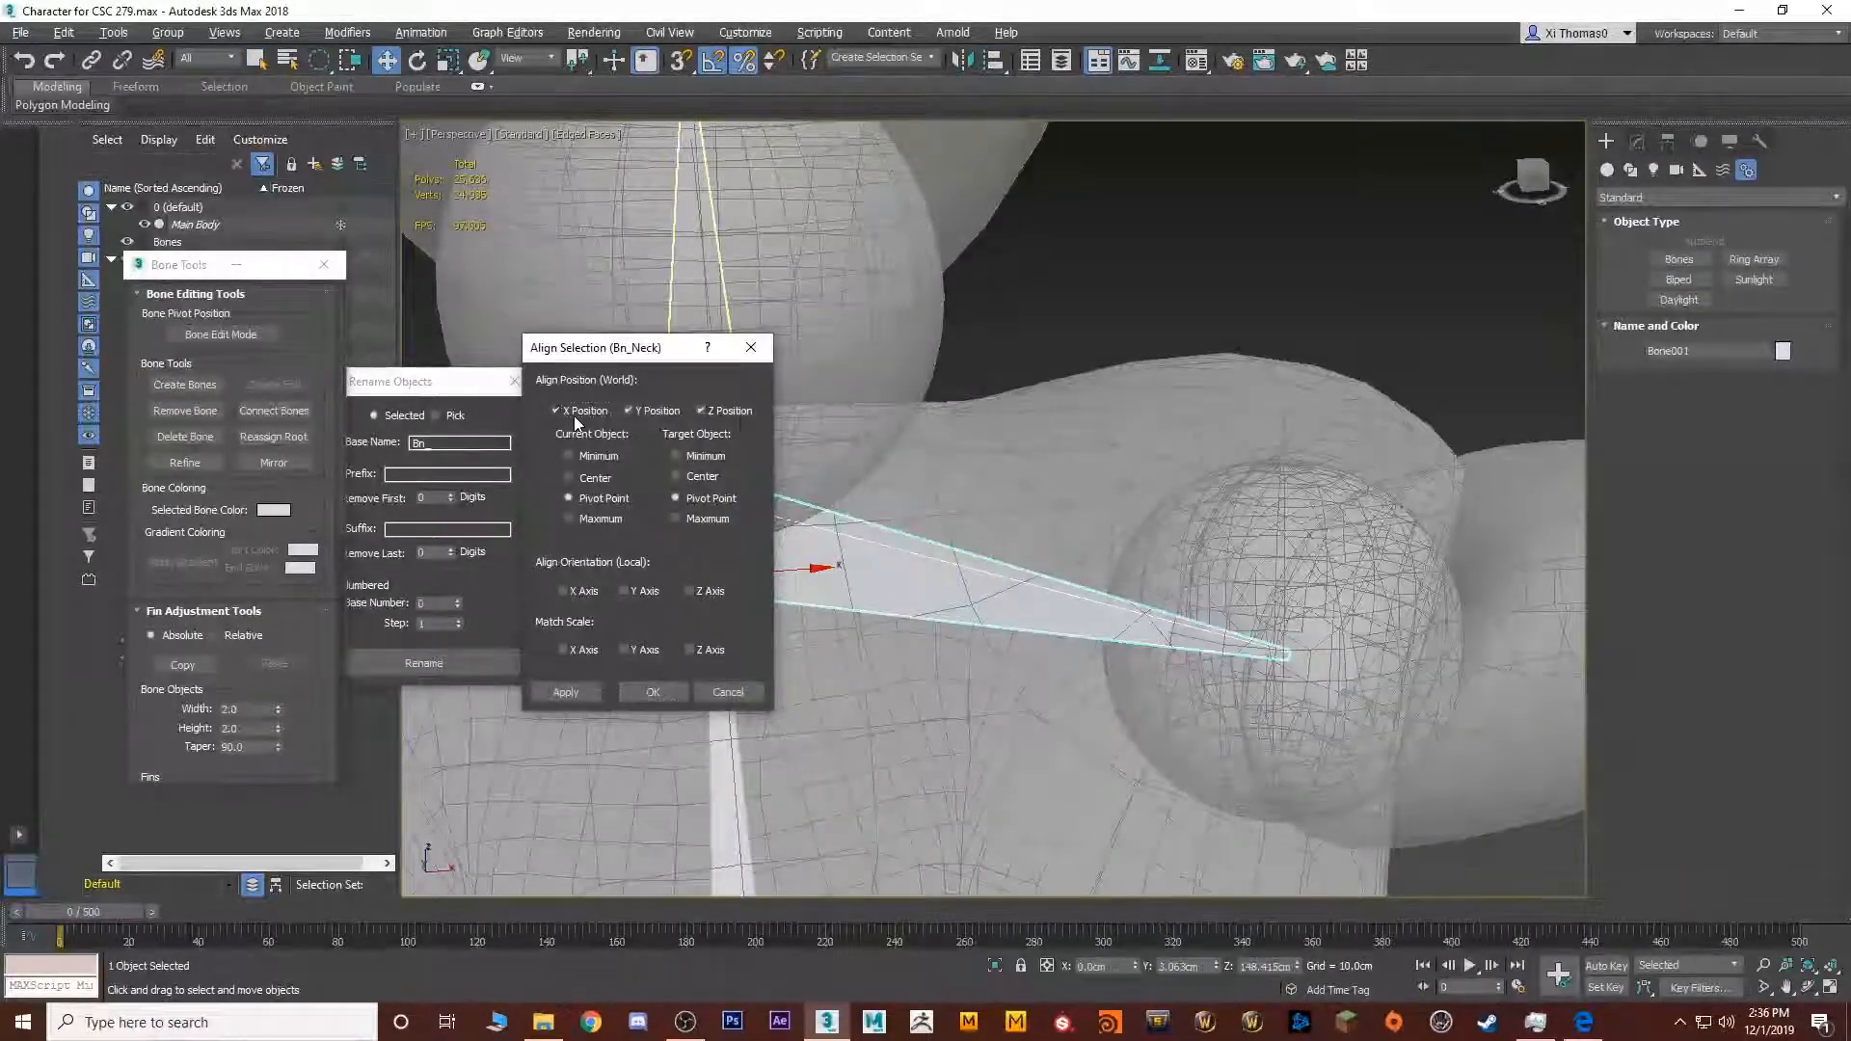
{"action": "left_click", "coordinate": [652, 693]}
In Bone Edit Mode, move the clavicle's end bone along Y to about 4.94 cm, inside the shoulder joint
{"action": "middle_click_drag", "start_coordinate": [652, 692], "coordinate": [1203, 731], "text": "alt"}
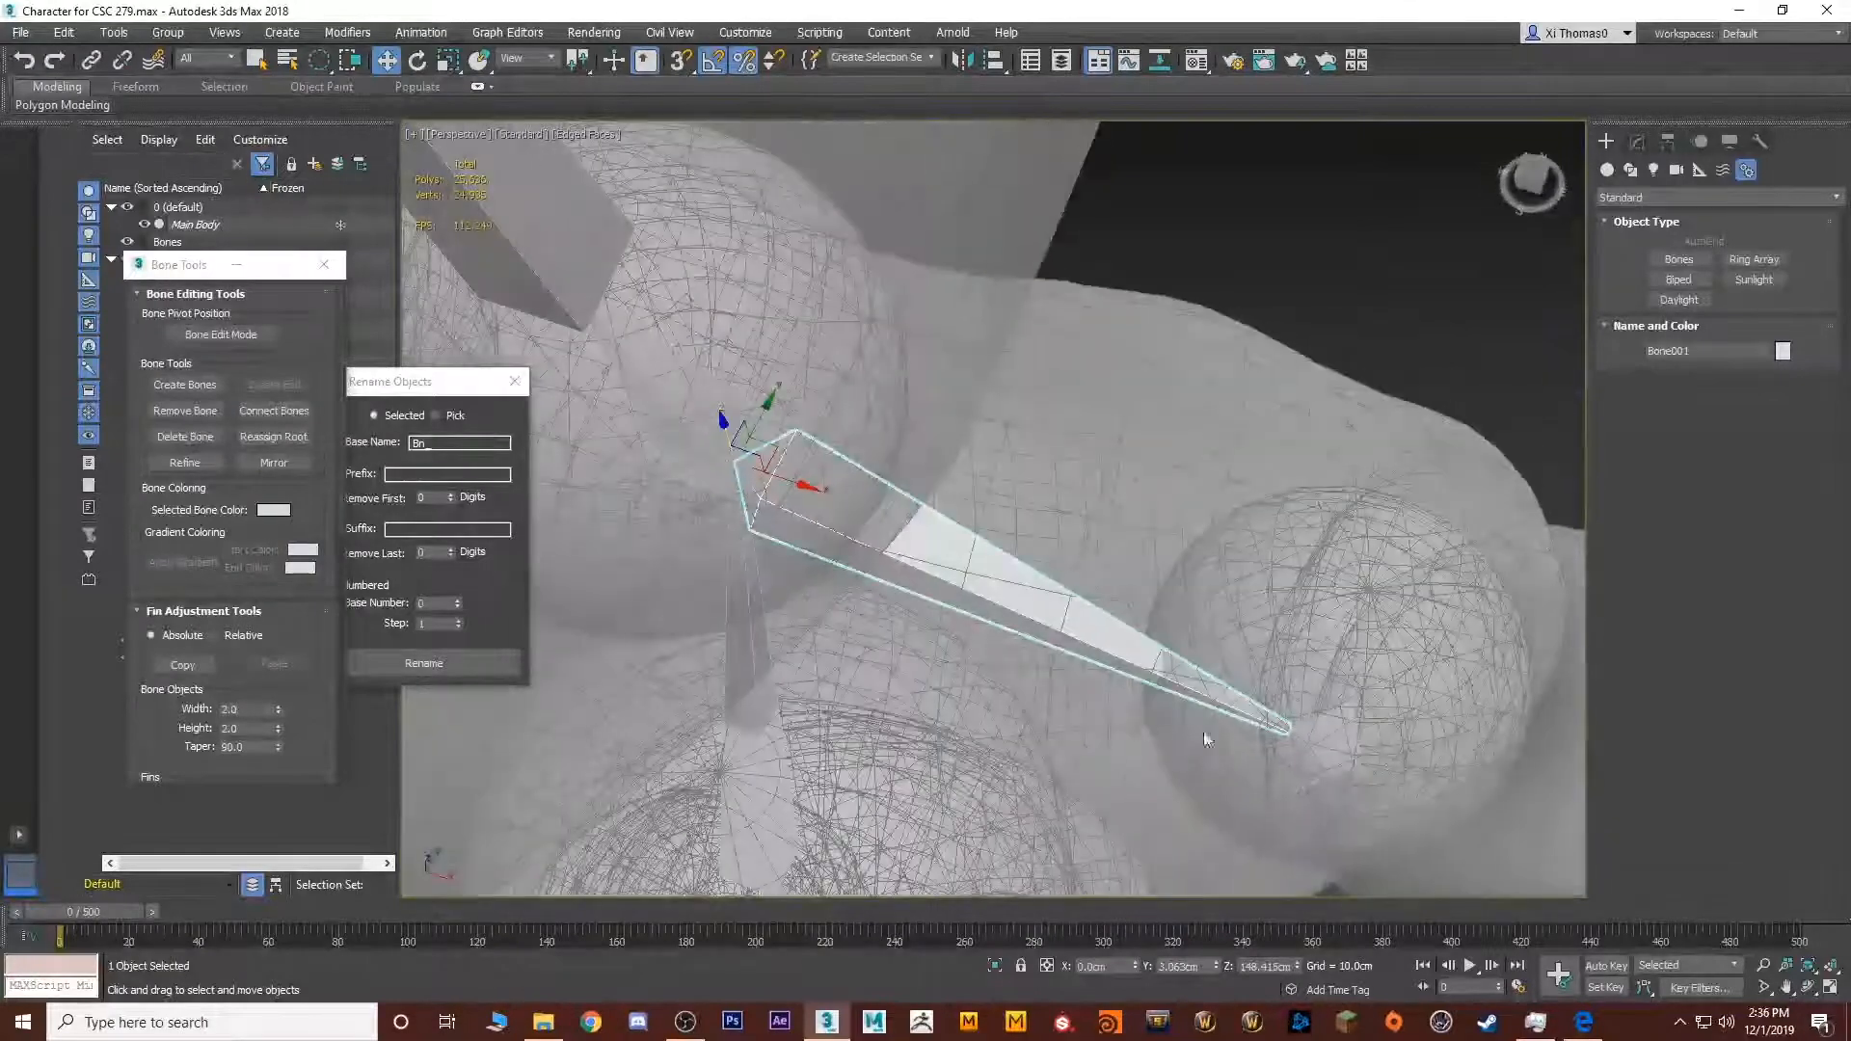
{"action": "left_click", "coordinate": [1327, 735]}
{"action": "middle_click_drag", "start_coordinate": [1326, 734], "coordinate": [1148, 588], "text": "alt"}
{"action": "left_click", "coordinate": [200, 340]}
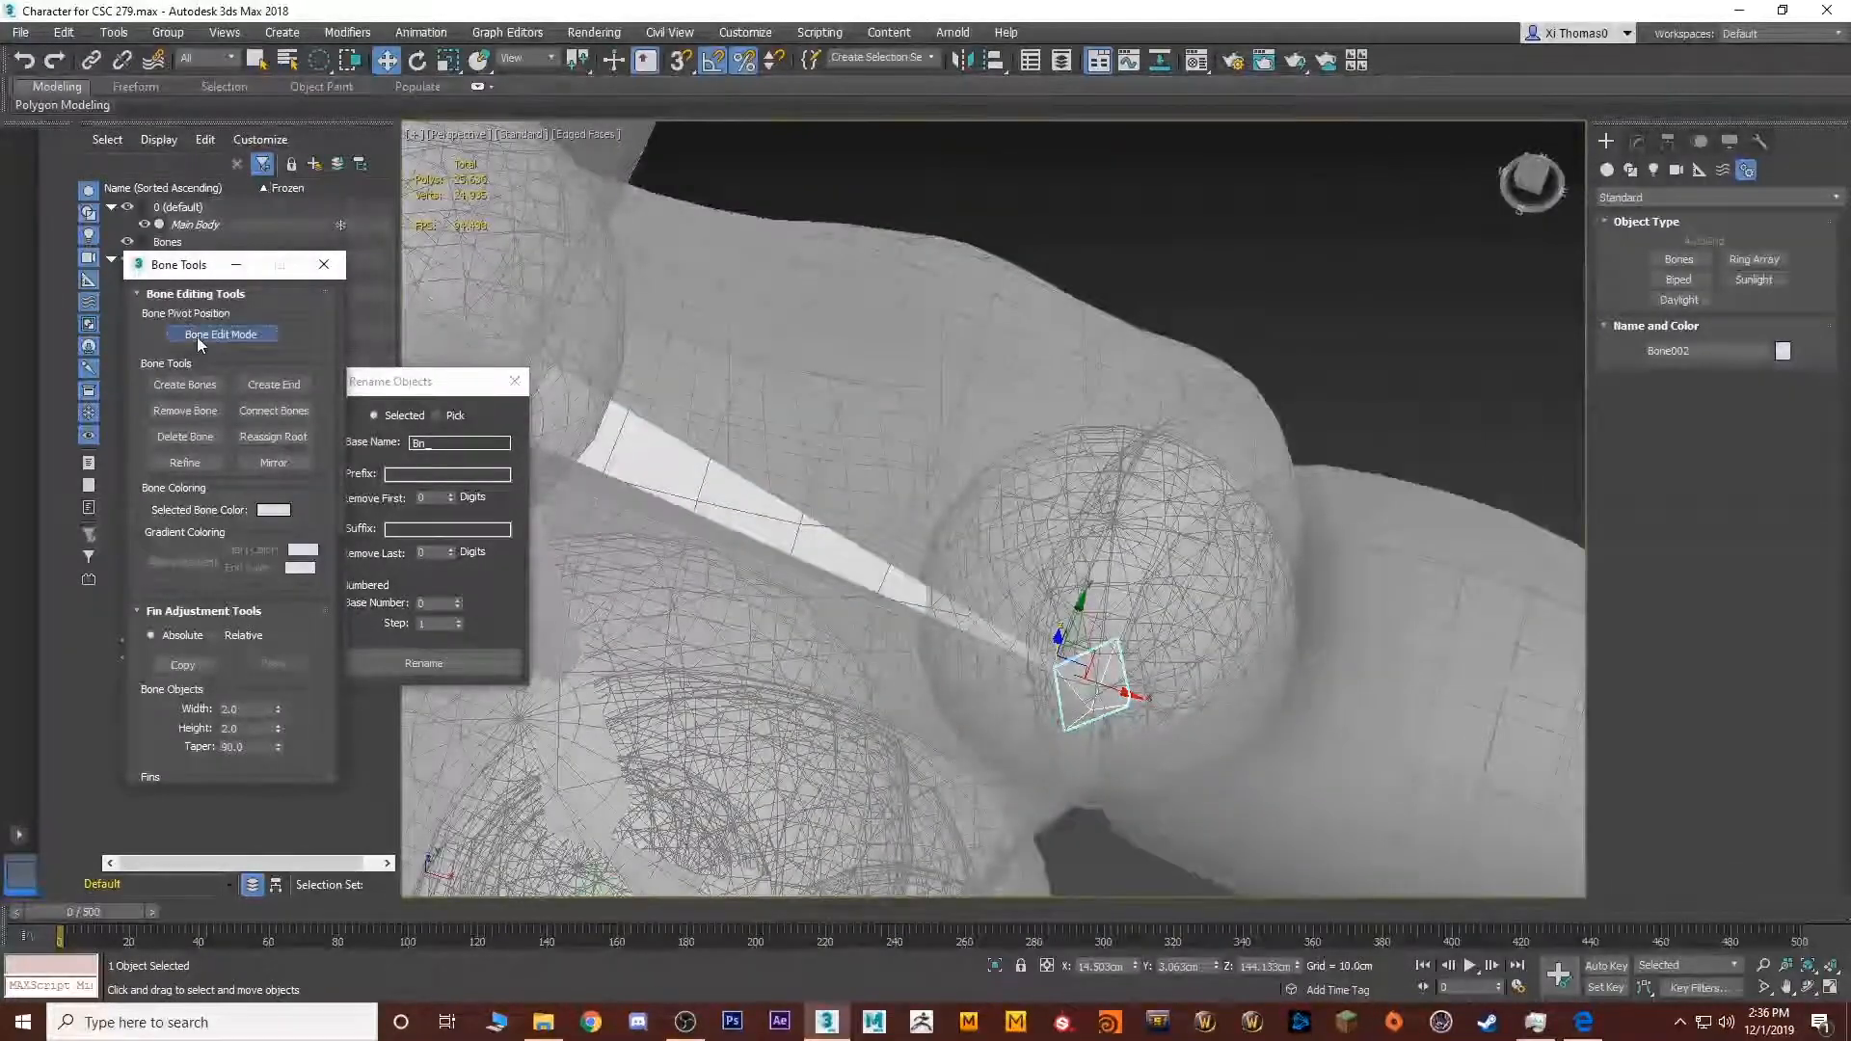
{"action": "middle_click_drag", "start_coordinate": [752, 463], "coordinate": [877, 570], "text": "alt"}
{"action": "left_click_drag", "start_coordinate": [968, 608], "coordinate": [1042, 621]}
{"action": "middle_click_drag", "start_coordinate": [1041, 621], "coordinate": [839, 496], "text": "alt"}
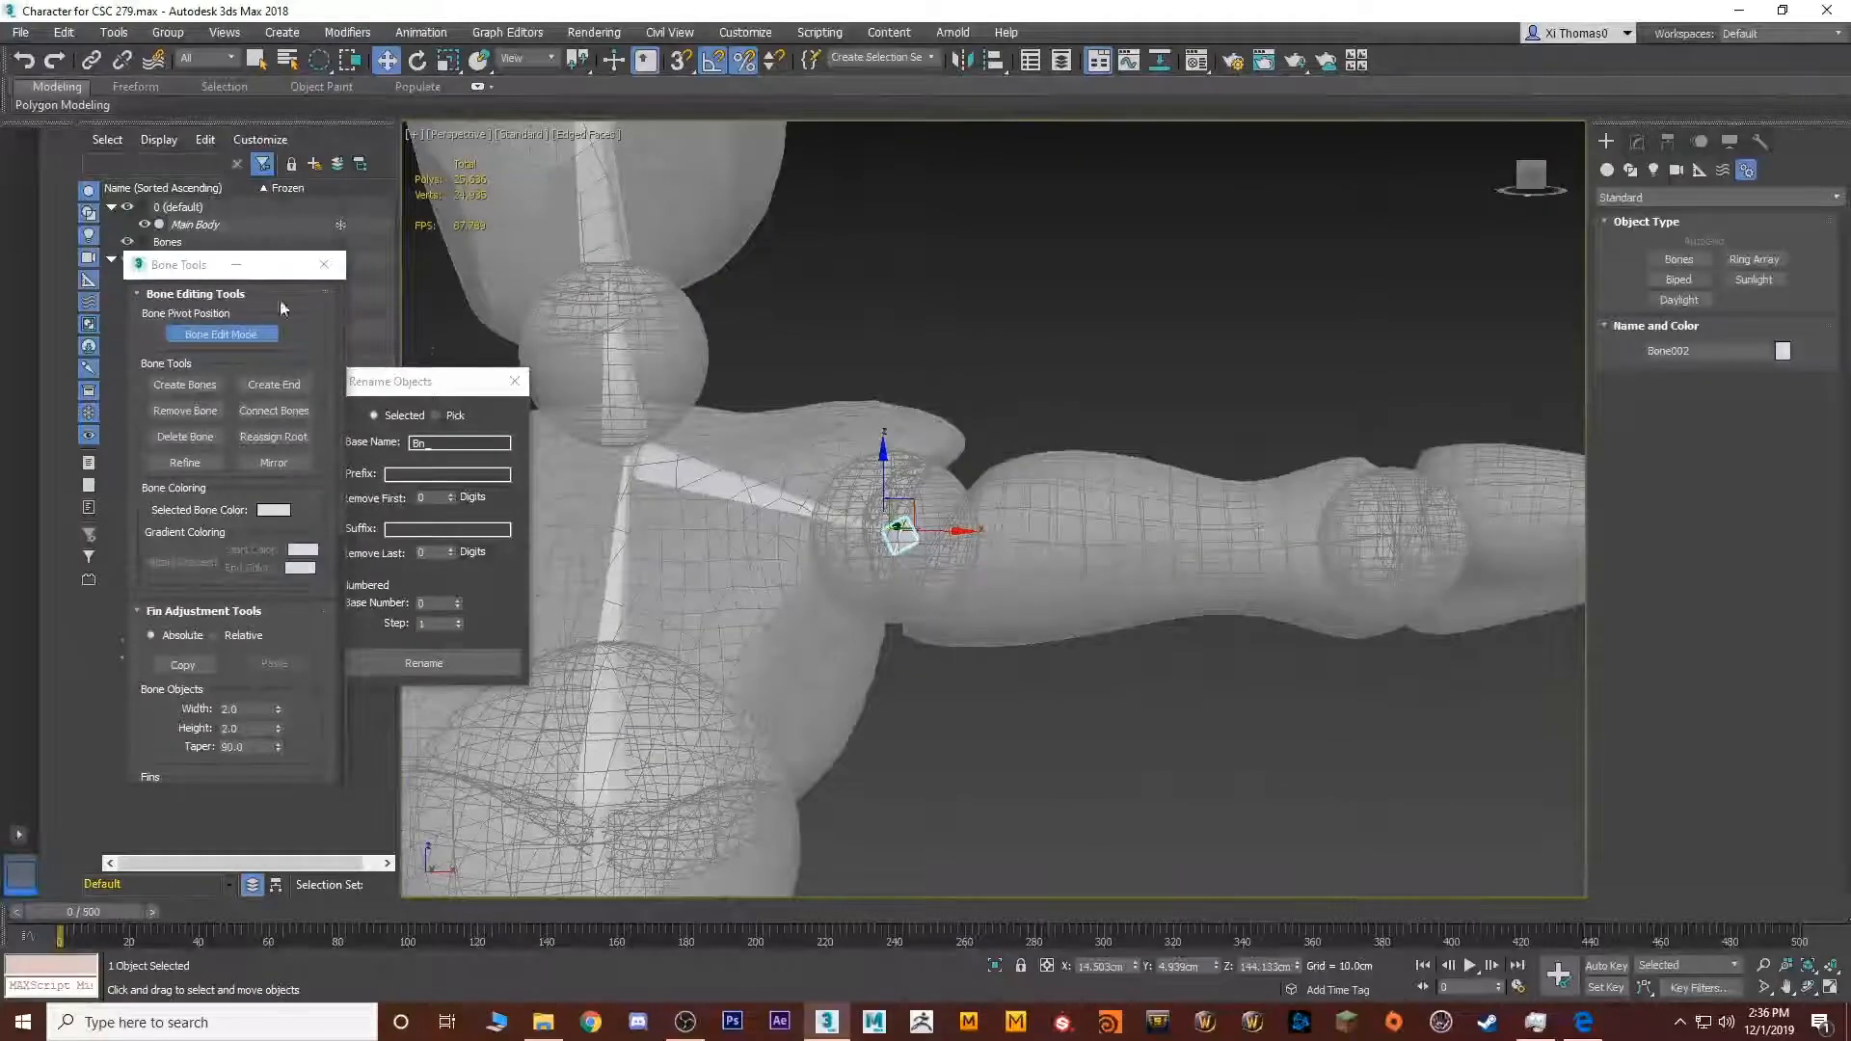
In the Top view, create an upper-arm bone from the clavicle's end bone at the shoulder to the elbow joint
{"action": "left_click", "coordinate": [183, 386]}
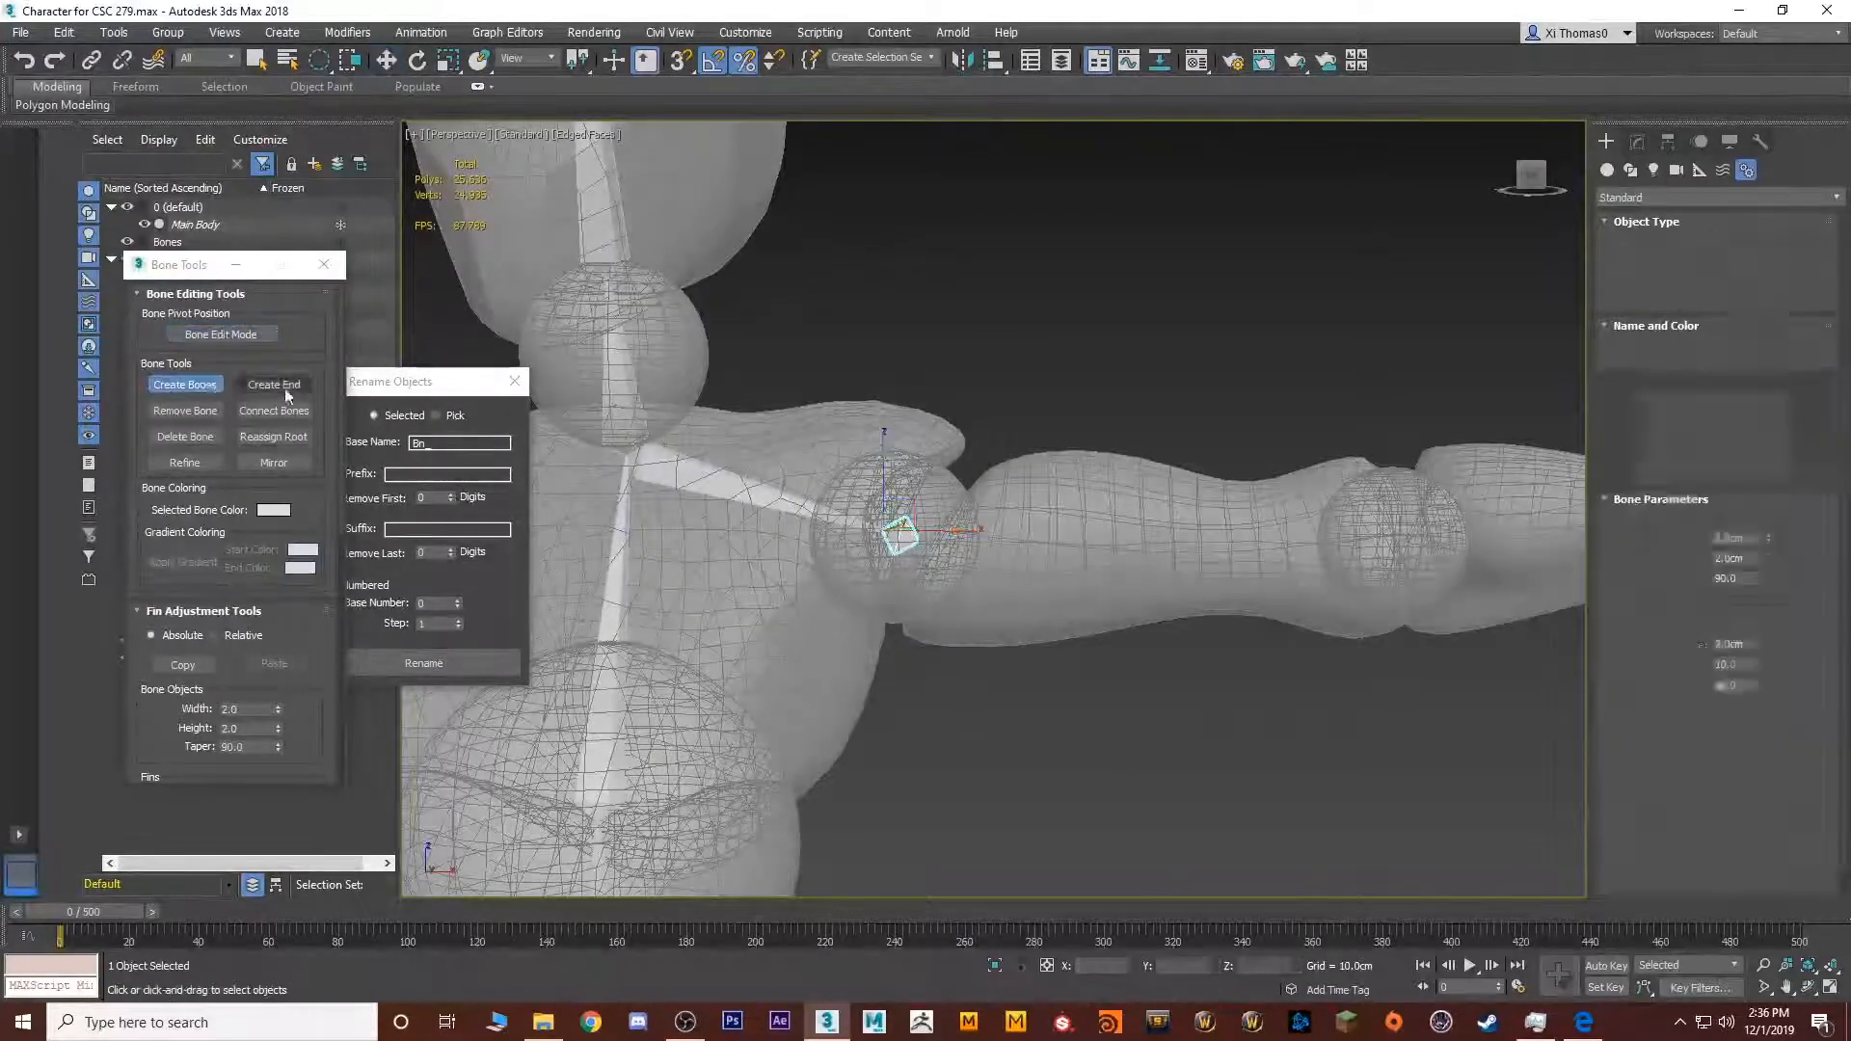
{"action": "key", "text": "alt+w"}
{"action": "middle_click", "coordinate": [908, 386]}
{"action": "key", "text": "alt+w"}
{"action": "scroll", "coordinate": [897, 451], "scroll_direction": "down", "scroll_amount": 12}
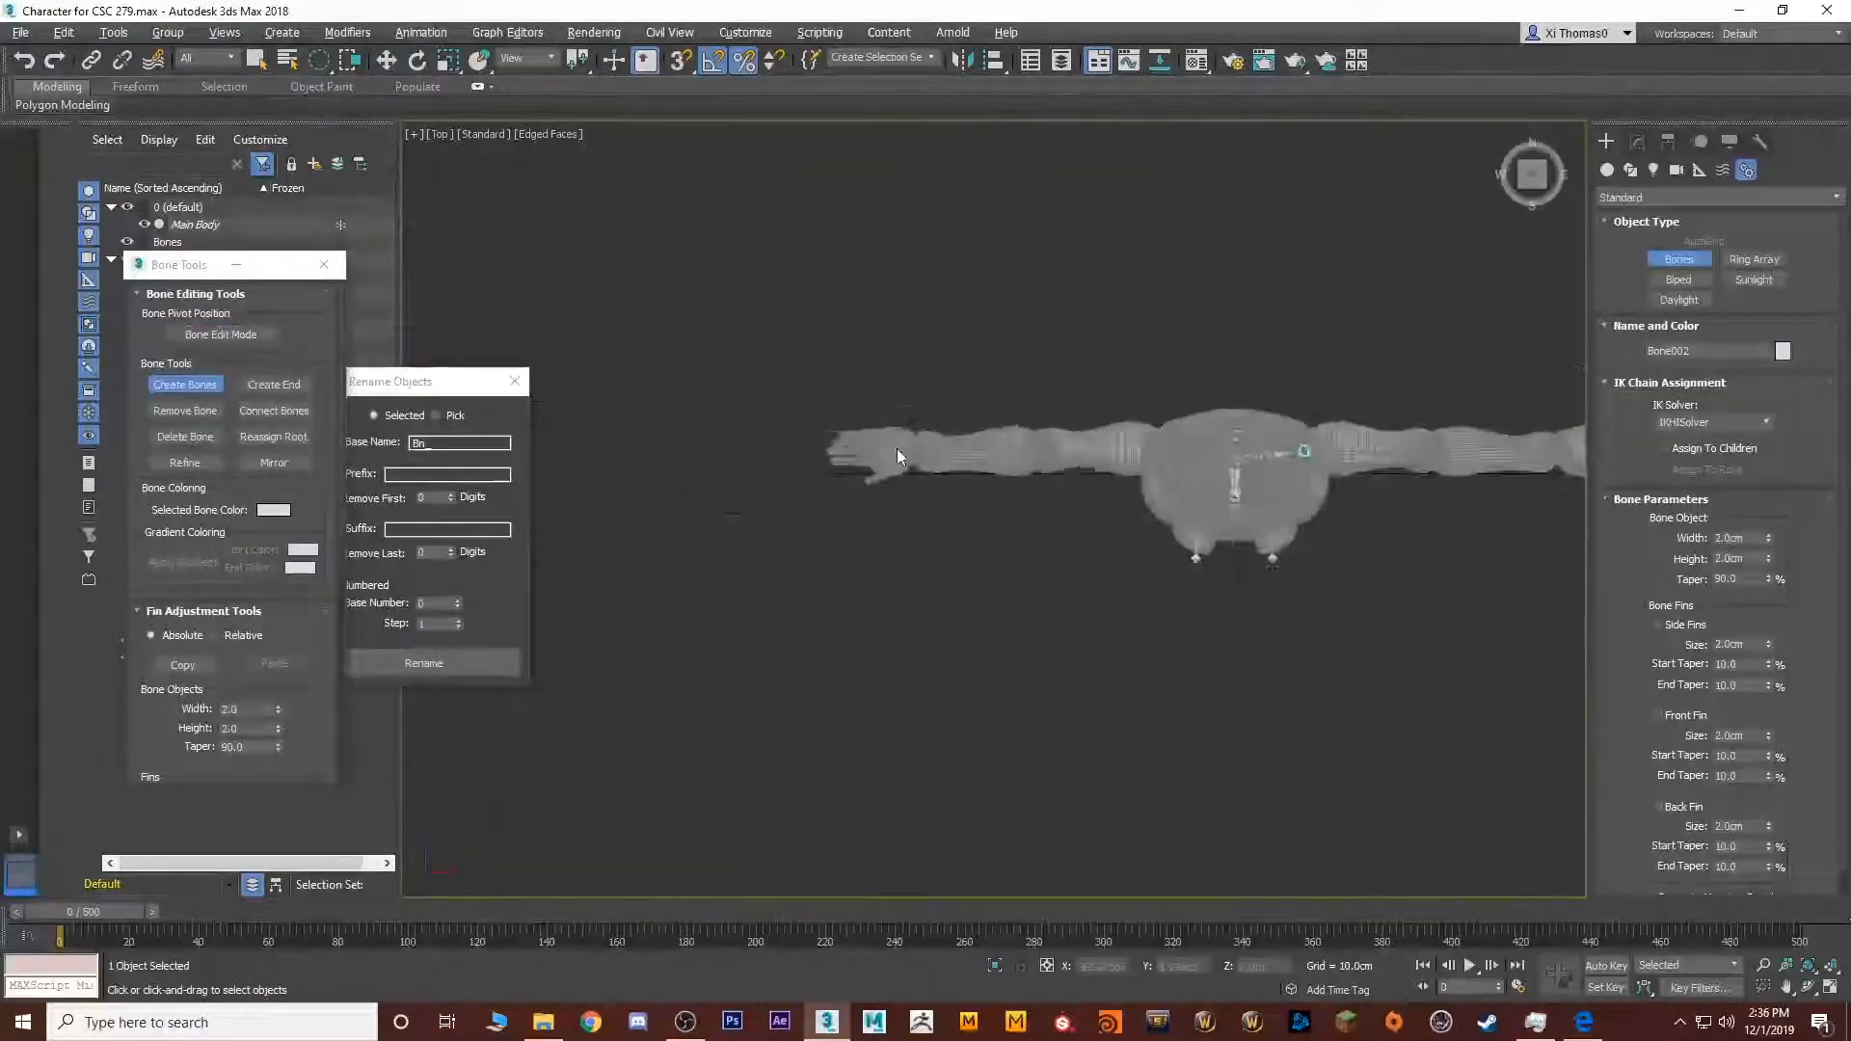
{"action": "scroll", "coordinate": [1054, 499], "scroll_direction": "up", "scroll_amount": 7}
{"action": "scroll", "coordinate": [1069, 371], "scroll_direction": "up", "scroll_amount": 5}
{"action": "middle_click_drag", "start_coordinate": [1068, 371], "coordinate": [868, 674]}
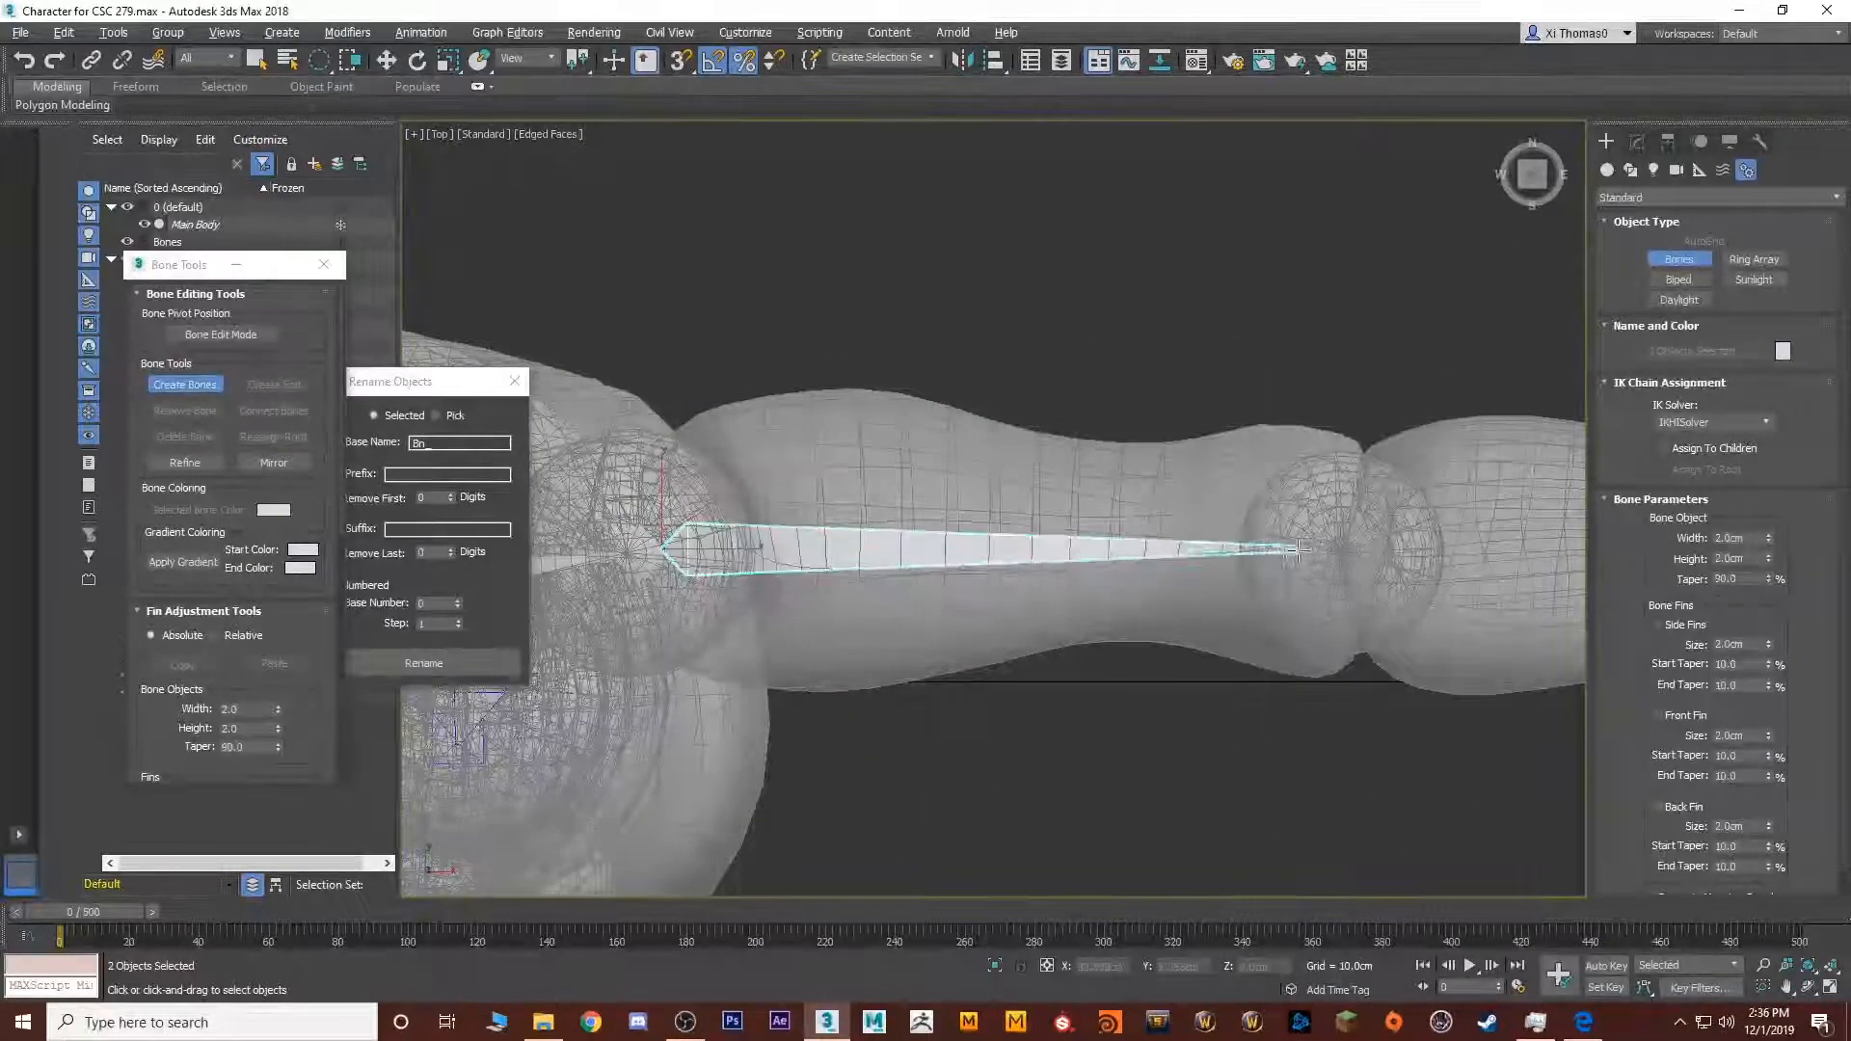
{"action": "left_click", "coordinate": [1376, 552]}
Continue the bone chain from the elbow through the wrist to the base of the fingers and finish with an end bone
{"action": "middle_click_drag", "start_coordinate": [1410, 555], "coordinate": [621, 541]}
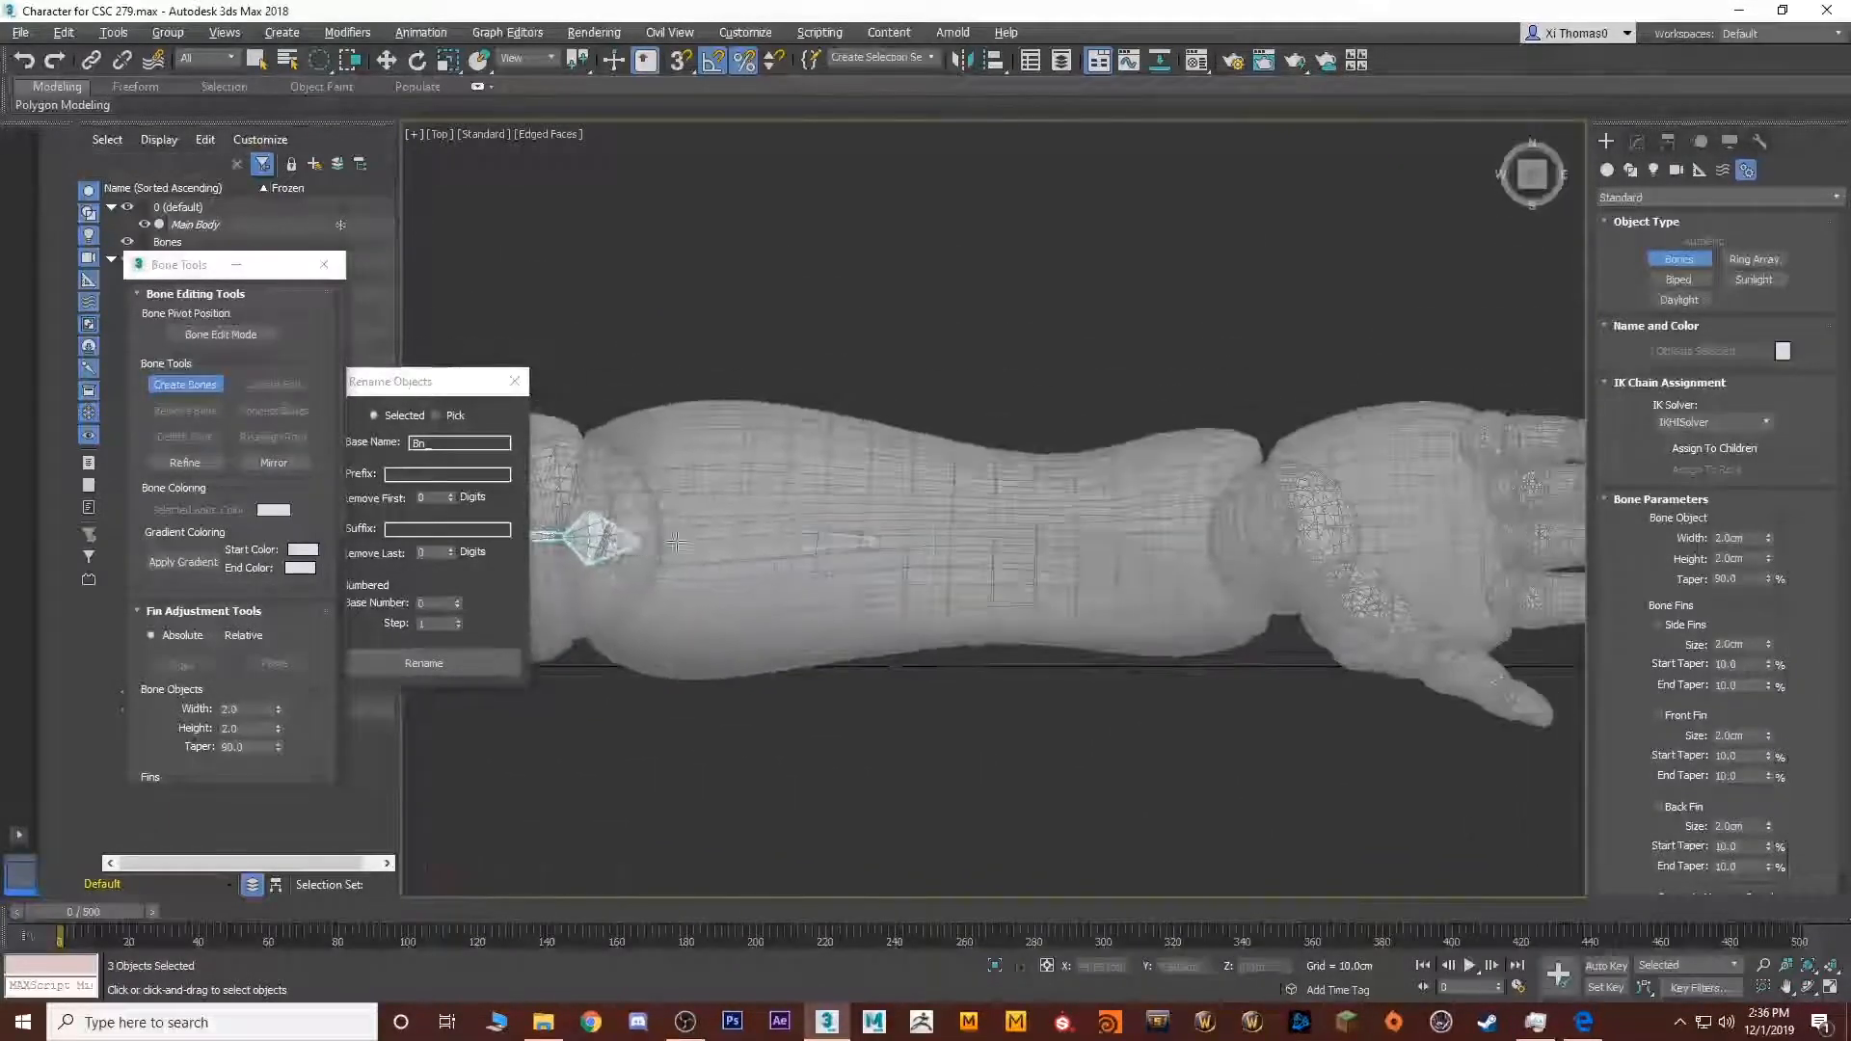
{"action": "left_click", "coordinate": [1290, 533]}
{"action": "middle_click_drag", "start_coordinate": [1377, 548], "coordinate": [906, 525]}
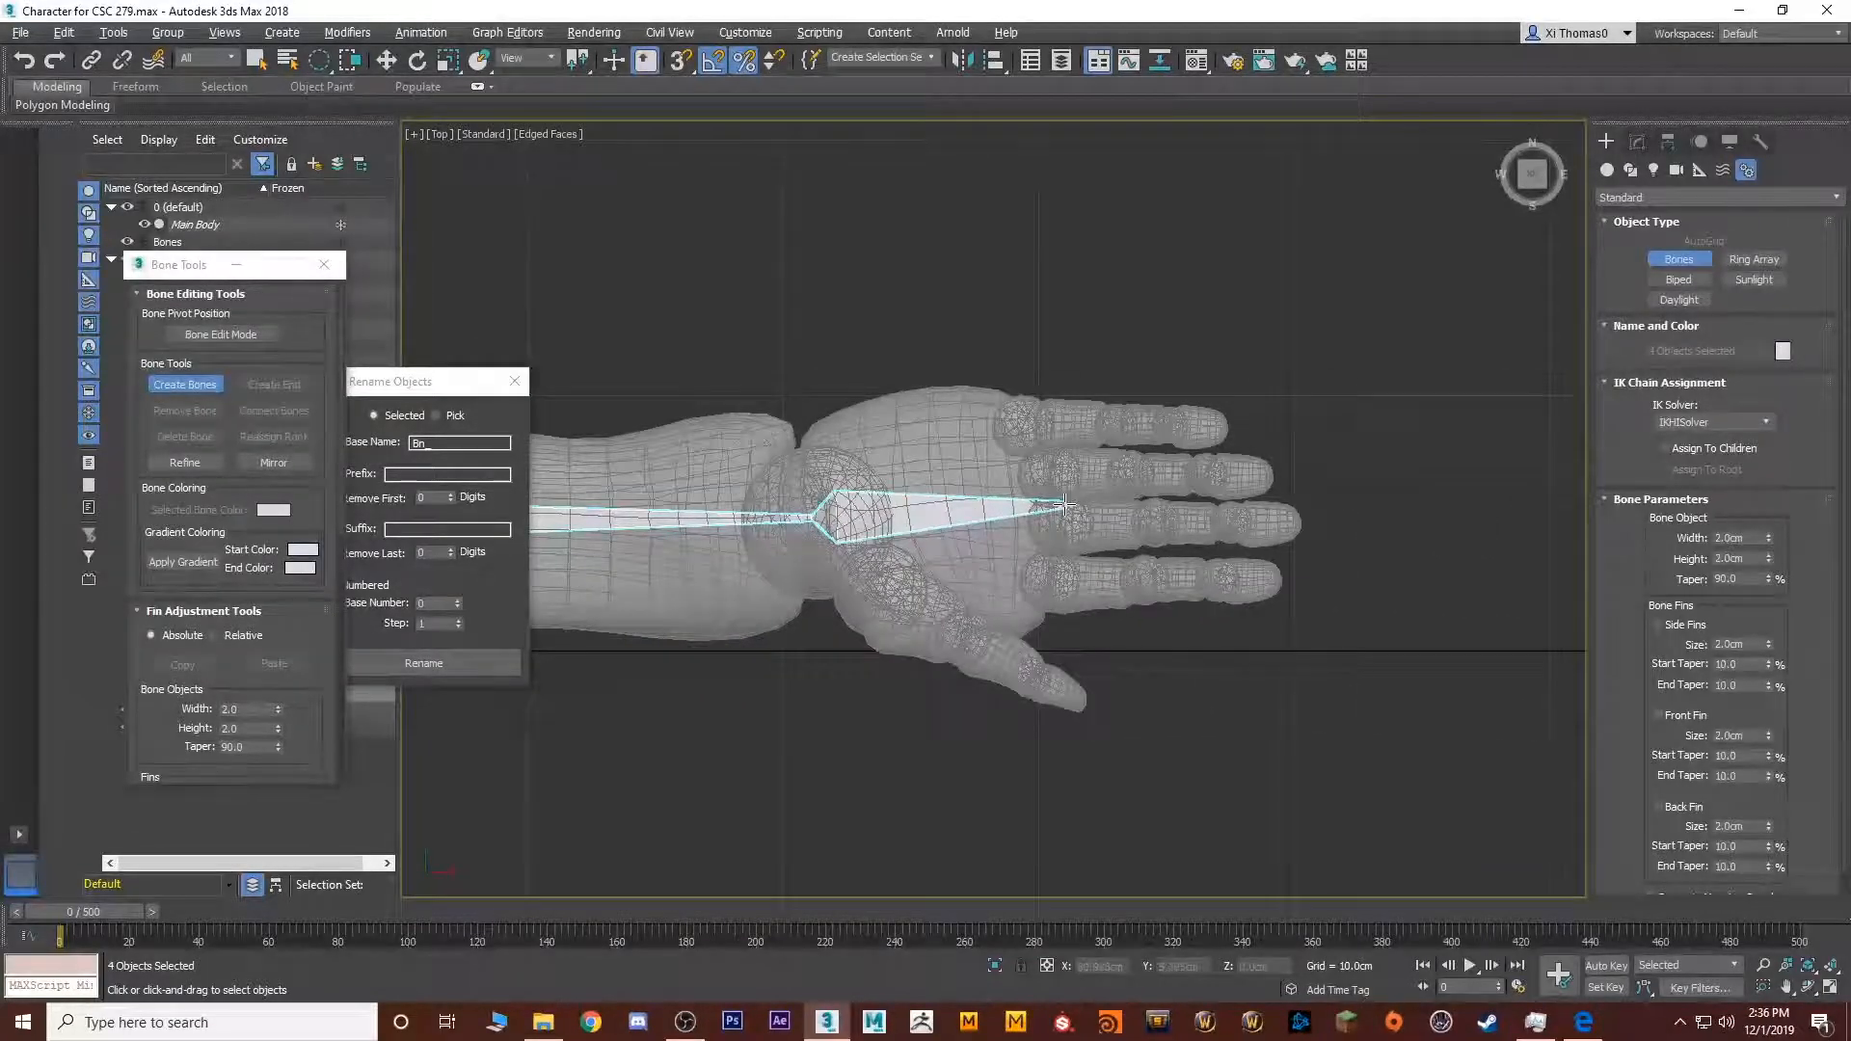
{"action": "left_click", "coordinate": [1061, 505]}
{"action": "right_click", "coordinate": [1061, 505]}
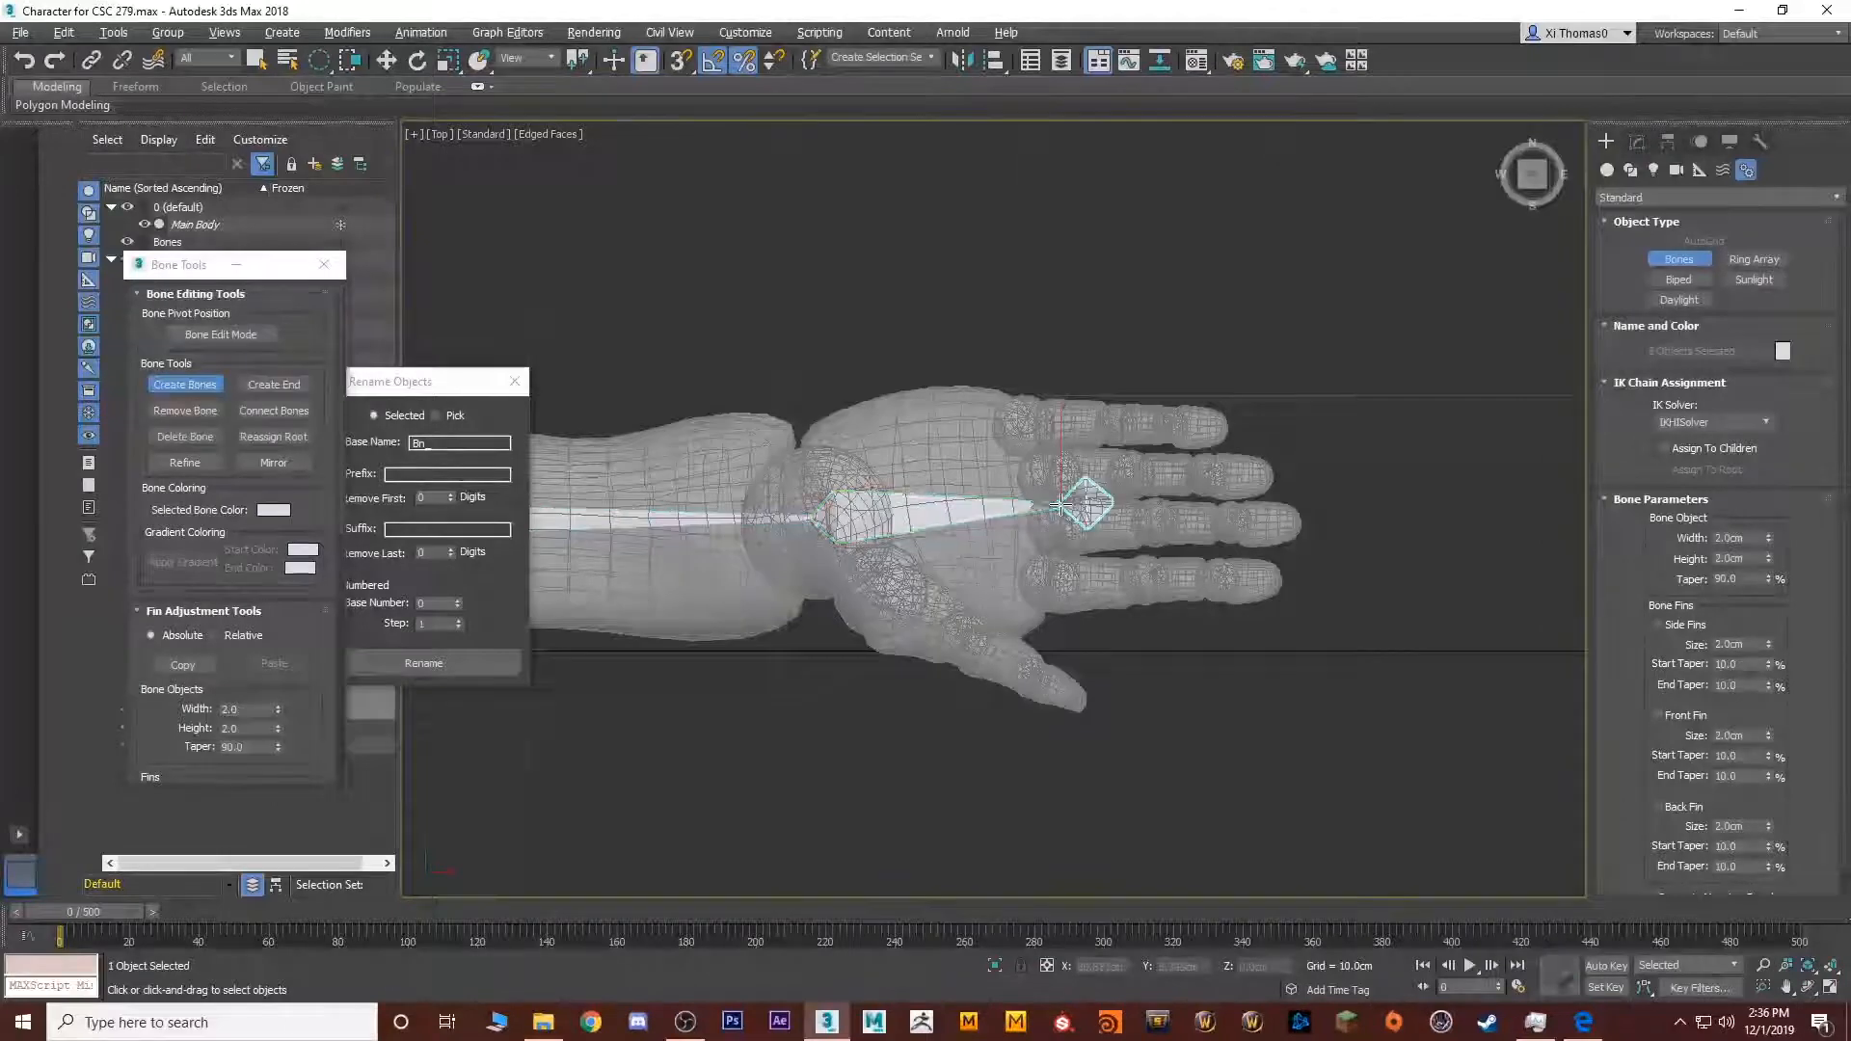
Examine in the Perspective view how the new arm bones sit inside the mesh from shoulder to hand
{"action": "scroll", "coordinate": [955, 598], "scroll_direction": "down", "scroll_amount": 5}
{"action": "key", "text": "alt+w"}
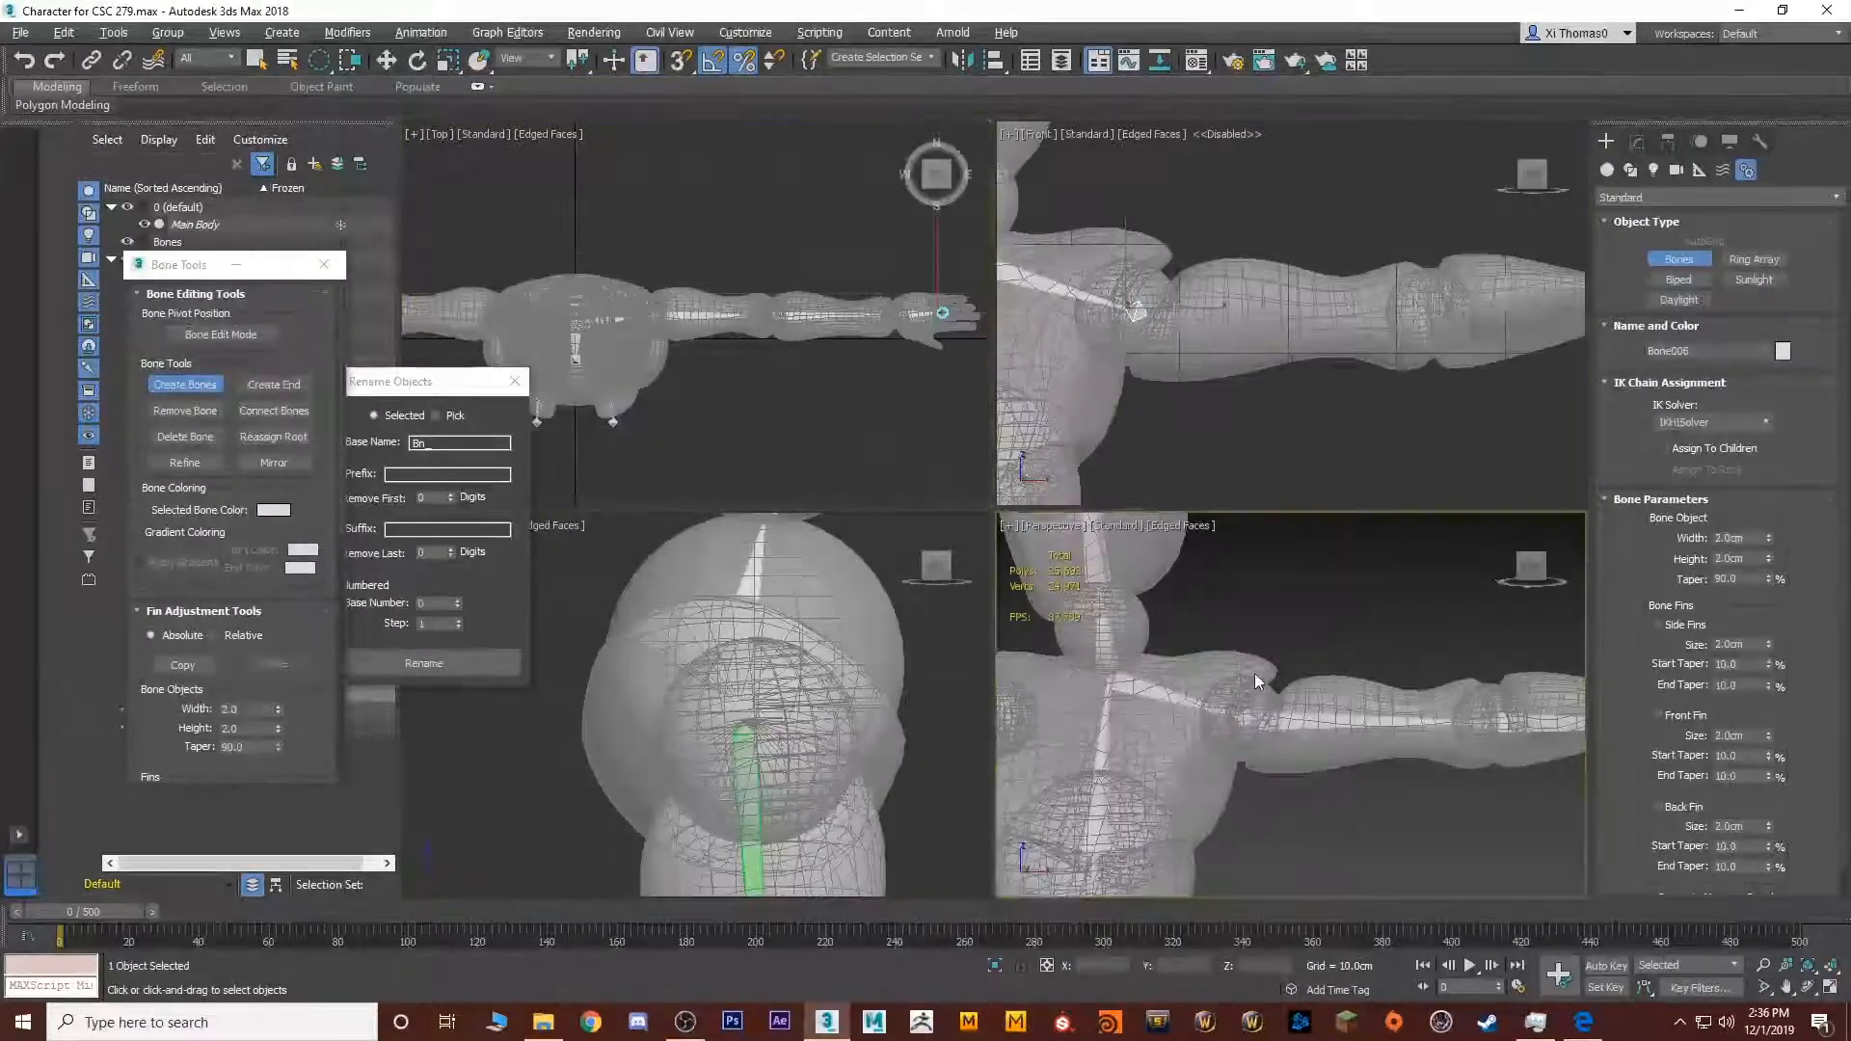
{"action": "key", "text": "alt+w"}
{"action": "middle_click_drag", "start_coordinate": [1009, 619], "coordinate": [1176, 598], "text": "alt"}
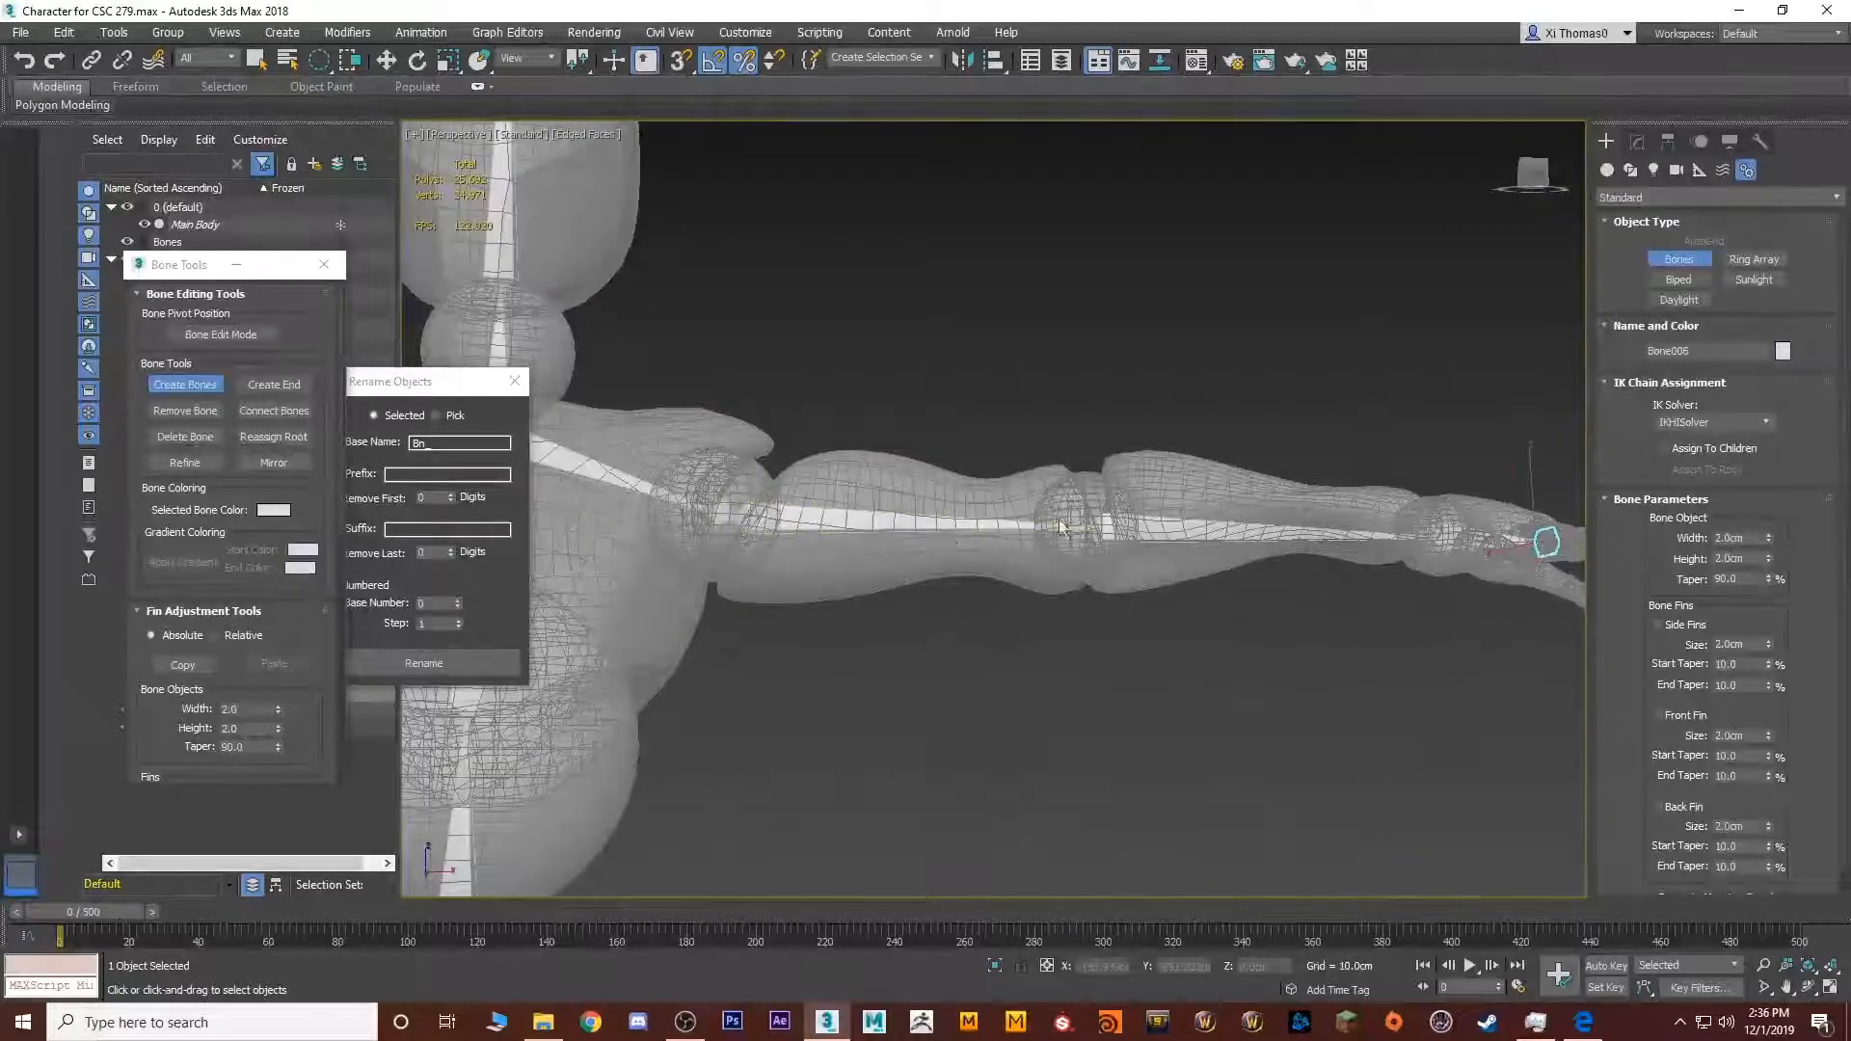
{"action": "middle_click_drag", "start_coordinate": [1090, 530], "coordinate": [1090, 566], "text": "alt"}
{"action": "scroll", "coordinate": [1094, 579], "scroll_direction": "up", "scroll_amount": 5}
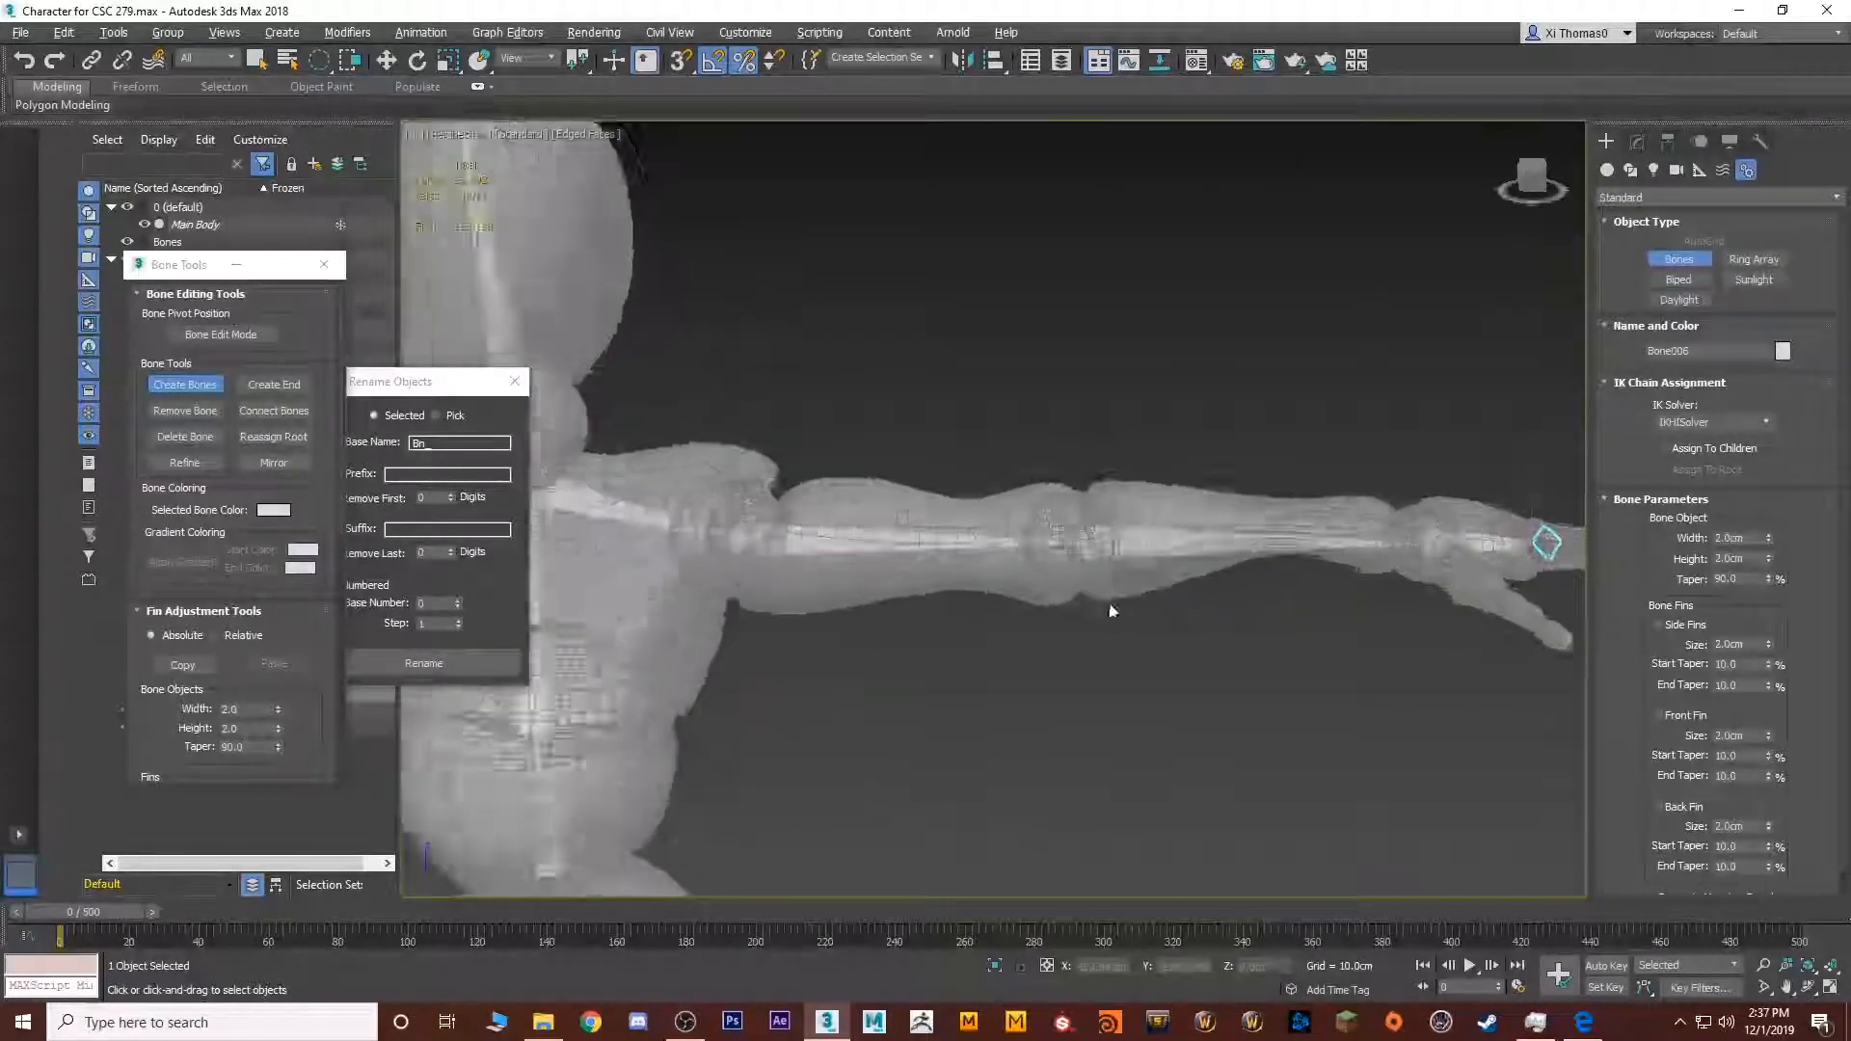
{"action": "scroll", "coordinate": [997, 434], "scroll_direction": "down", "scroll_amount": 4}
{"action": "middle_click_drag", "start_coordinate": [1200, 472], "coordinate": [1013, 478]}
{"action": "scroll", "coordinate": [1090, 438], "scroll_direction": "up", "scroll_amount": 5}
{"action": "middle_click_drag", "start_coordinate": [1321, 463], "coordinate": [1162, 546]}
{"action": "scroll", "coordinate": [1167, 547], "scroll_direction": "up", "scroll_amount": 3}
{"action": "scroll", "coordinate": [1132, 570], "scroll_direction": "down", "scroll_amount": 5}
{"action": "scroll", "coordinate": [1022, 538], "scroll_direction": "down", "scroll_amount": 5}
{"action": "middle_click_drag", "start_coordinate": [1022, 538], "coordinate": [1109, 556], "text": "alt"}
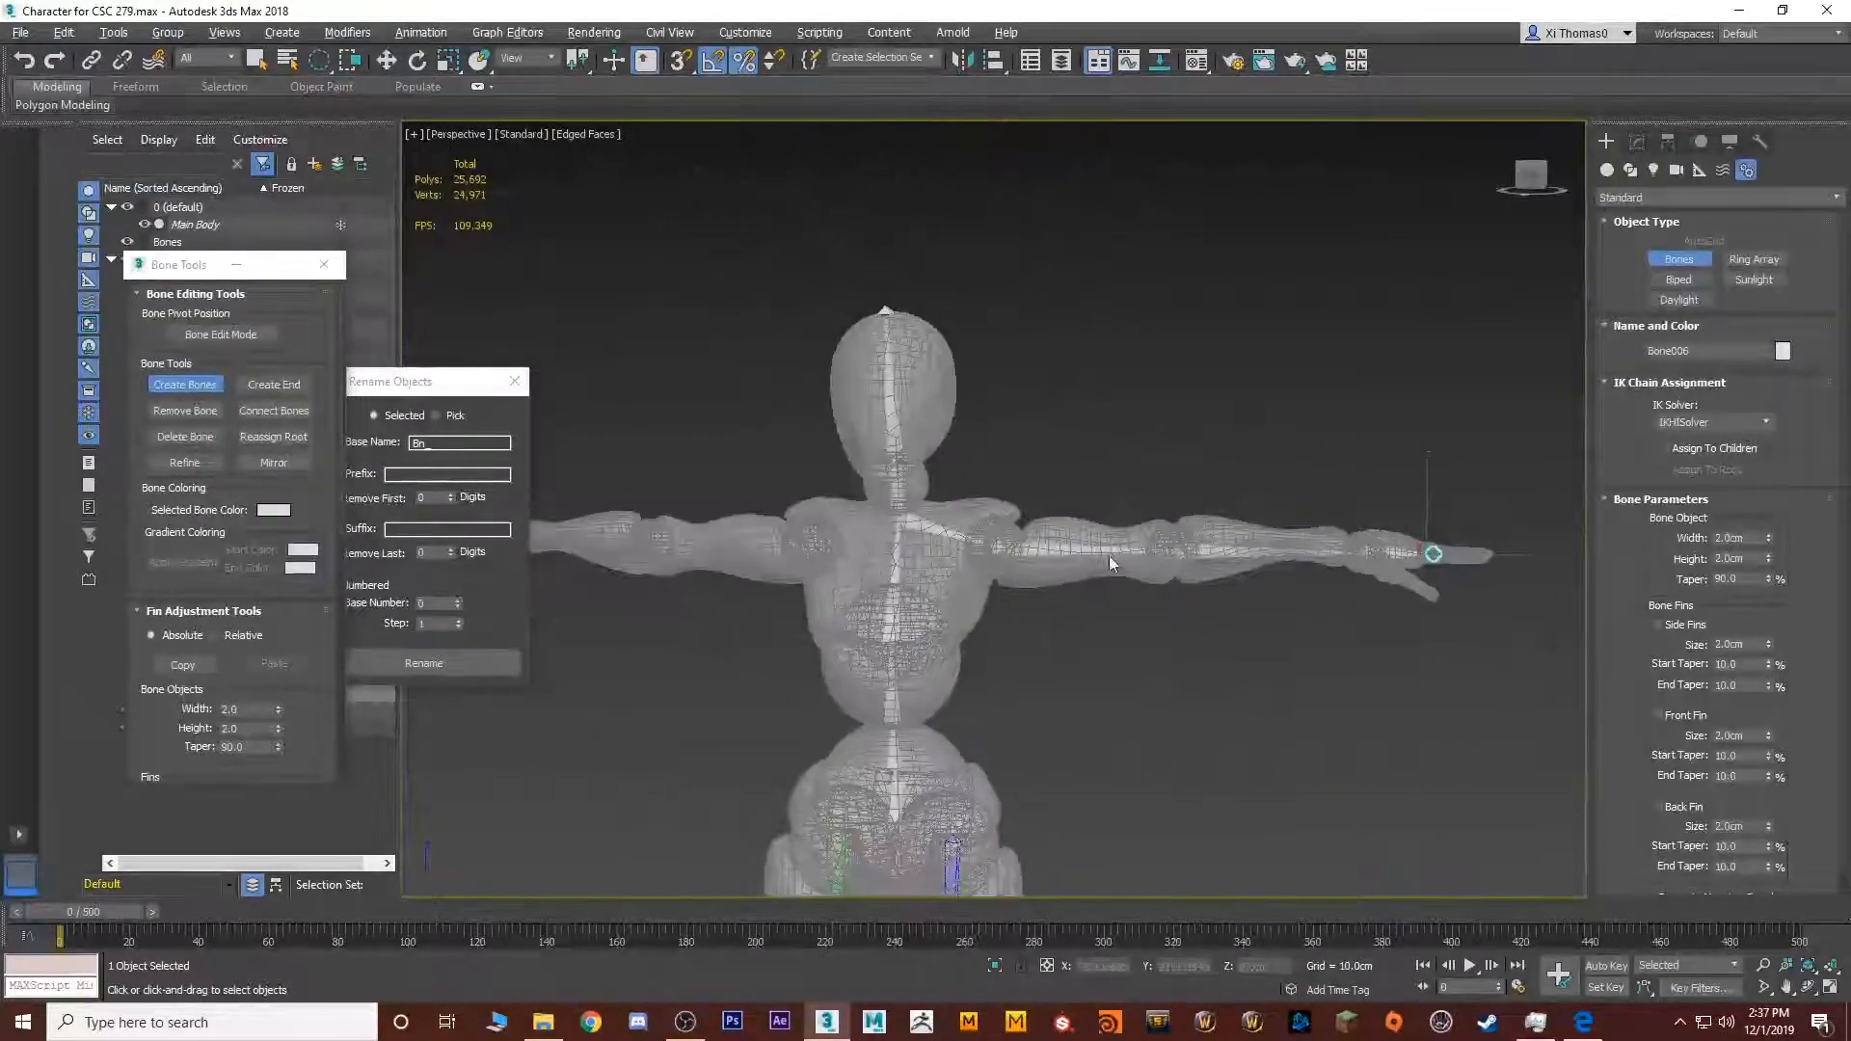
Select the whole left arm chain from the clavicle and mirror it across X with the Y bone axis flipped and 0.0 cm offset
{"action": "key", "text": "alt+w"}
{"action": "middle_click", "coordinate": [1175, 389]}
{"action": "key", "text": "alt+w"}
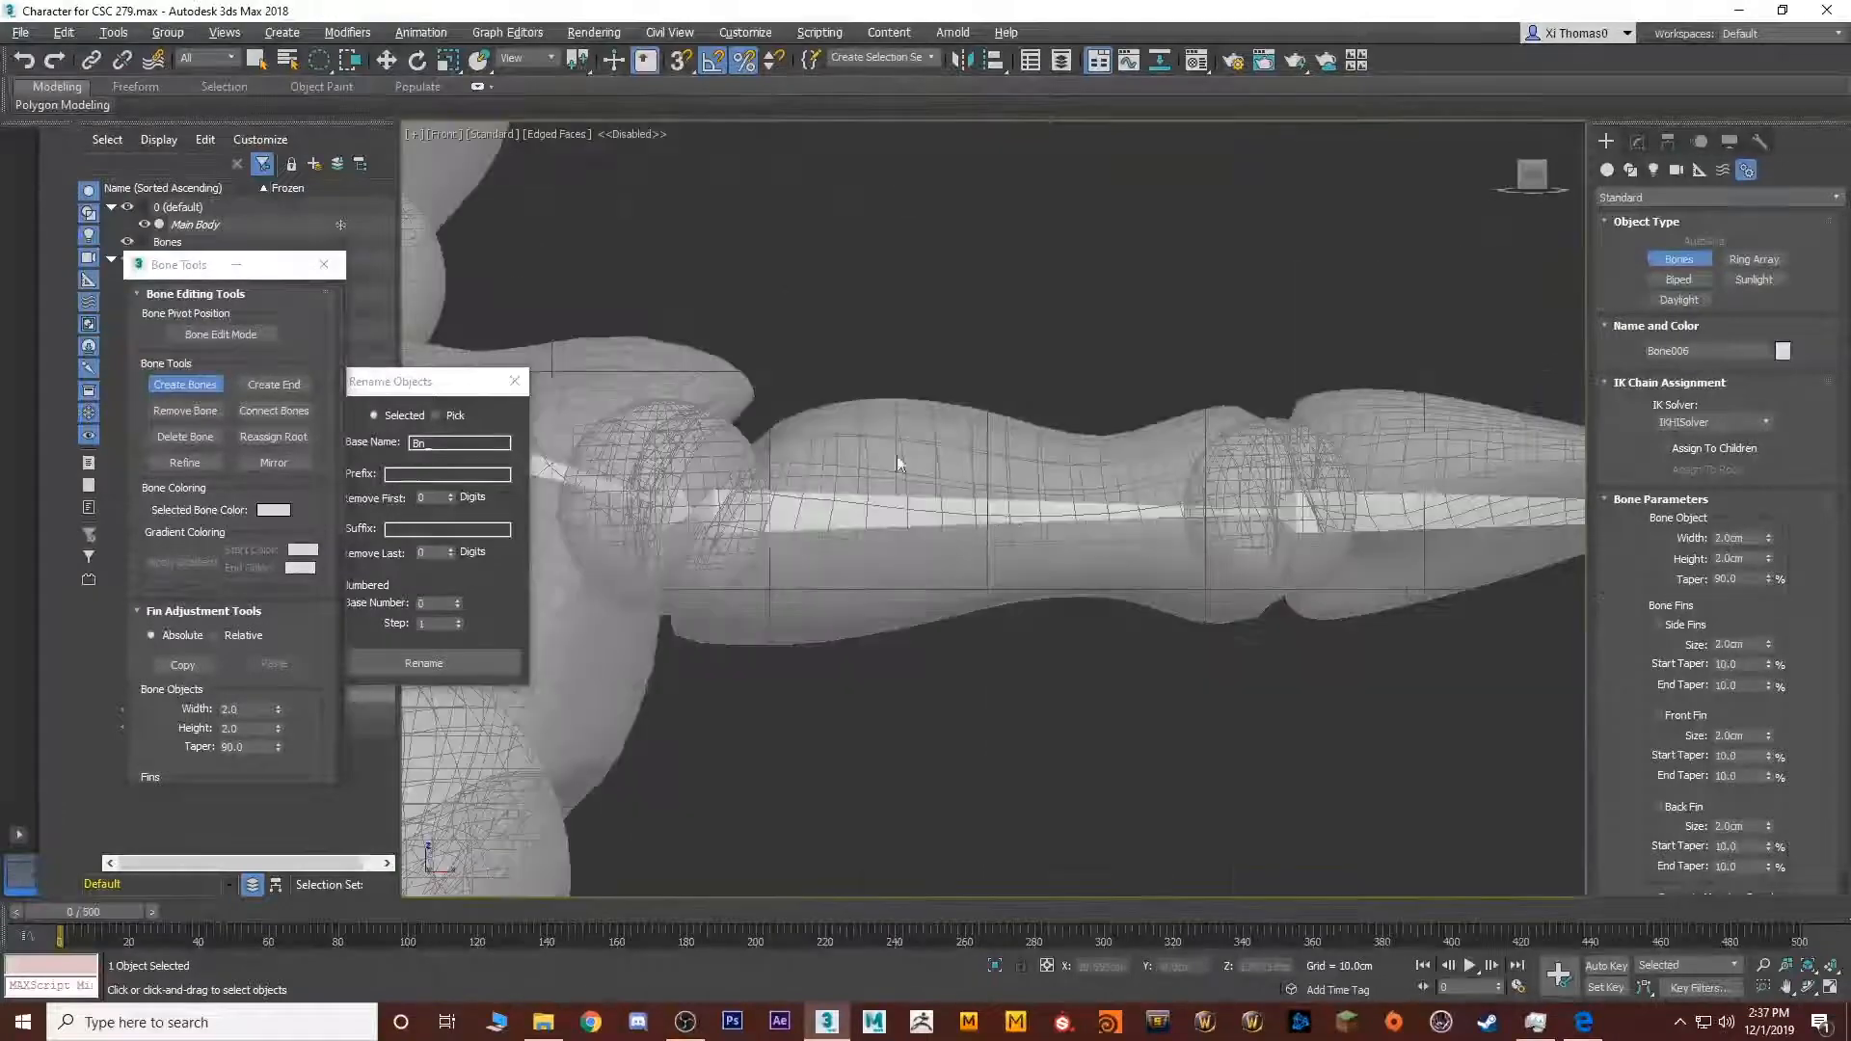
{"action": "middle_click_drag", "start_coordinate": [897, 455], "coordinate": [1152, 457]}
{"action": "key", "text": "alt+w"}
{"action": "middle_click", "coordinate": [775, 401]}
{"action": "middle_click", "coordinate": [1118, 326]}
{"action": "key", "text": "alt+w"}
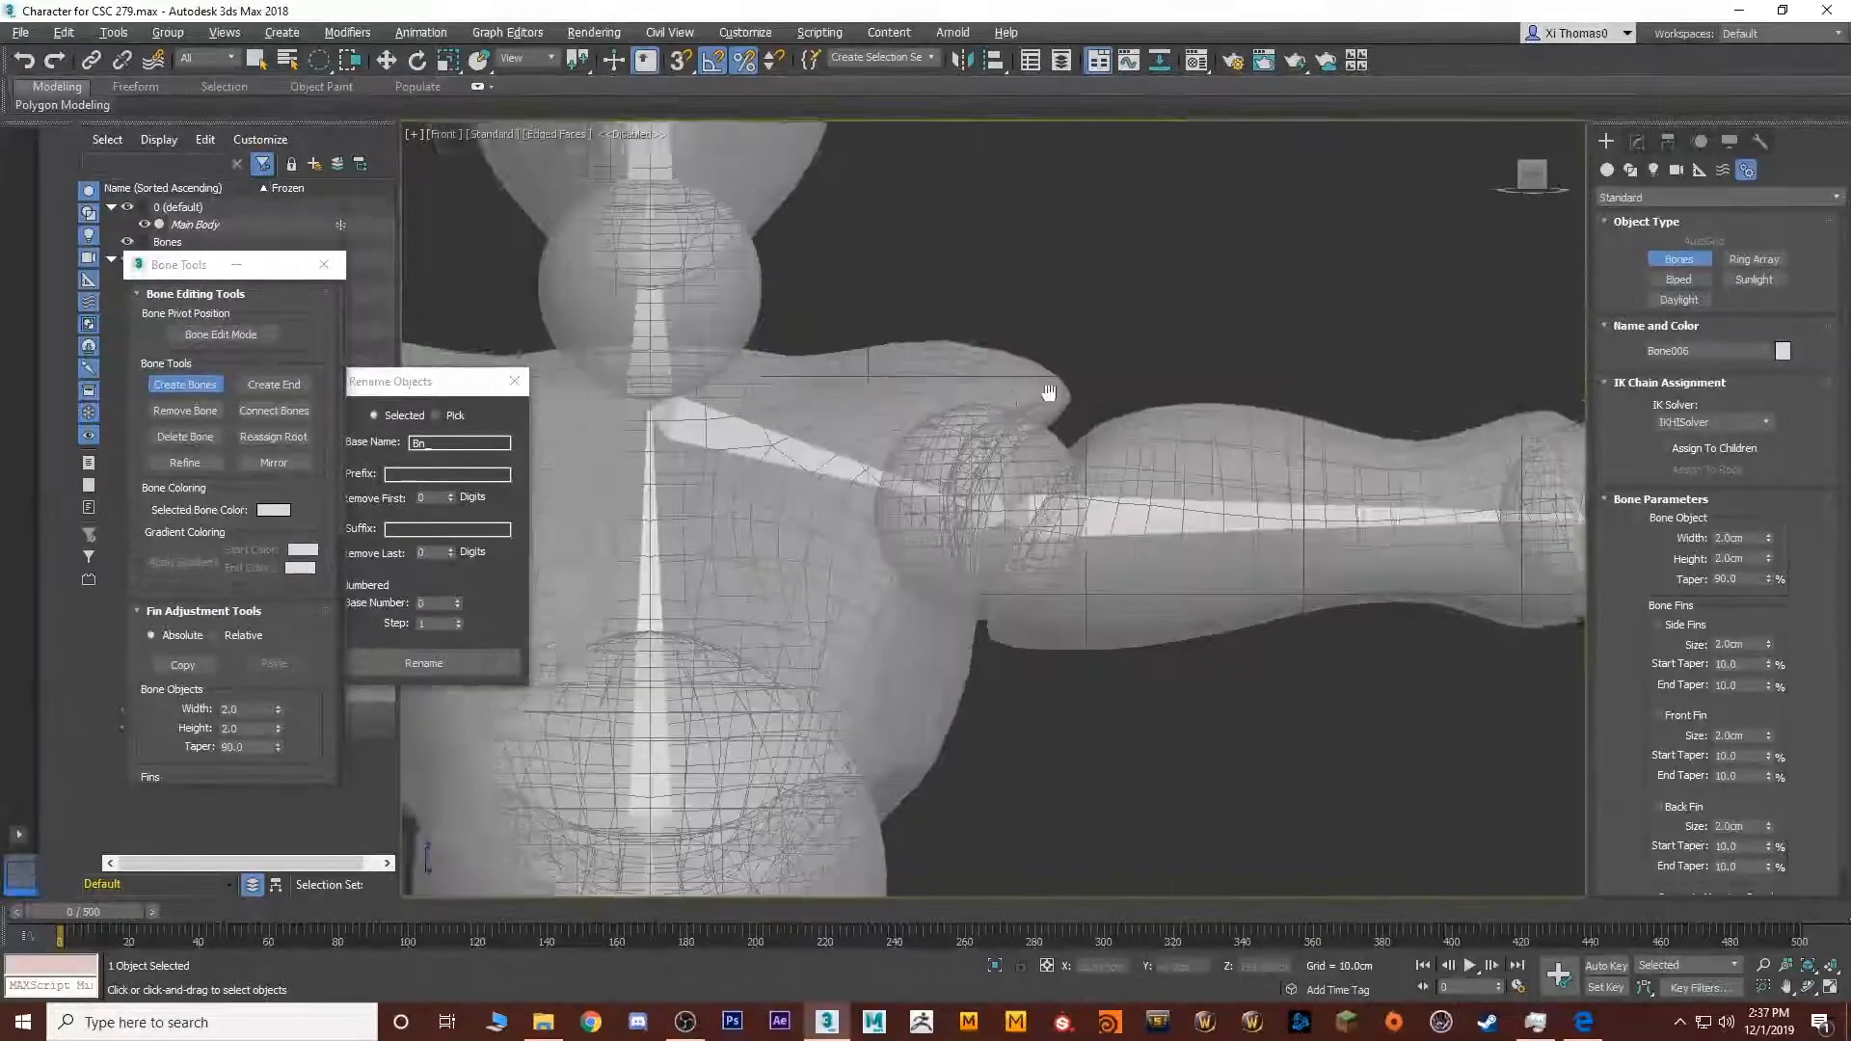
{"action": "middle_click_drag", "start_coordinate": [1050, 393], "coordinate": [1180, 441]}
{"action": "right_click", "coordinate": [1217, 439]}
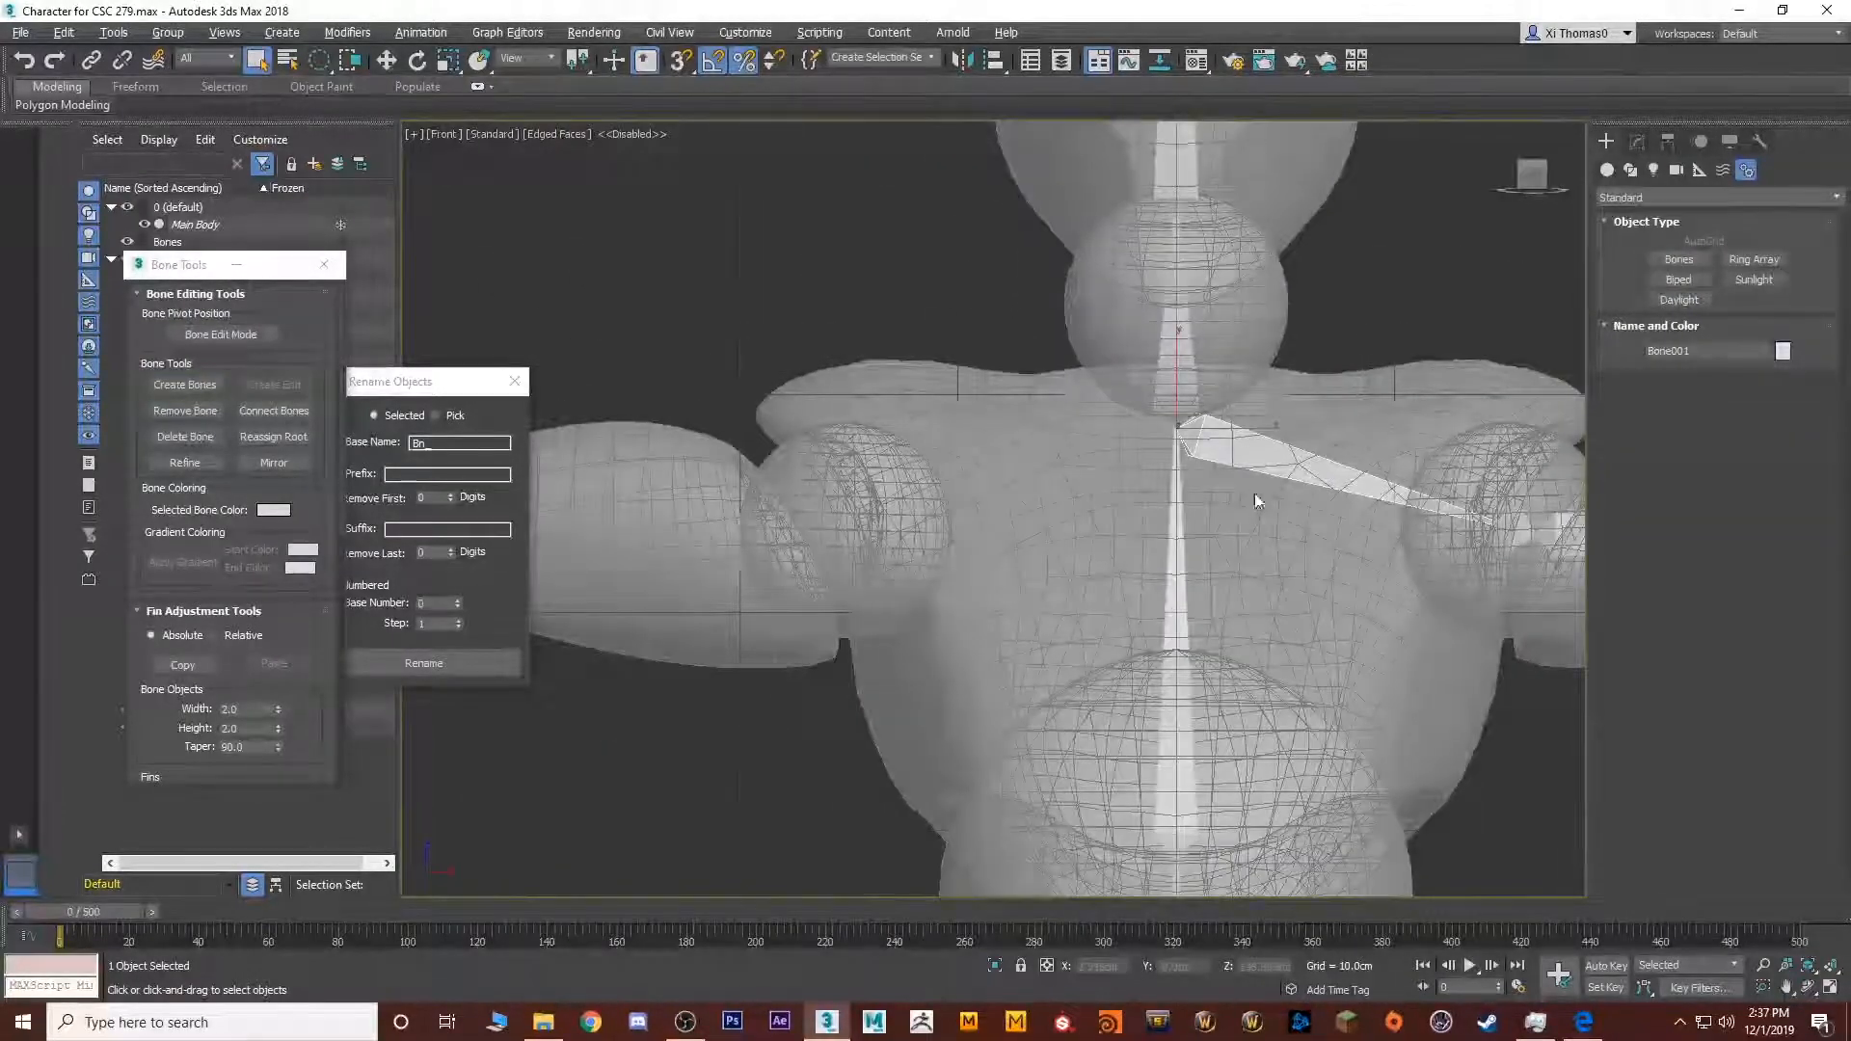
{"action": "double_click", "coordinate": [1222, 450]}
{"action": "key", "text": "z"}
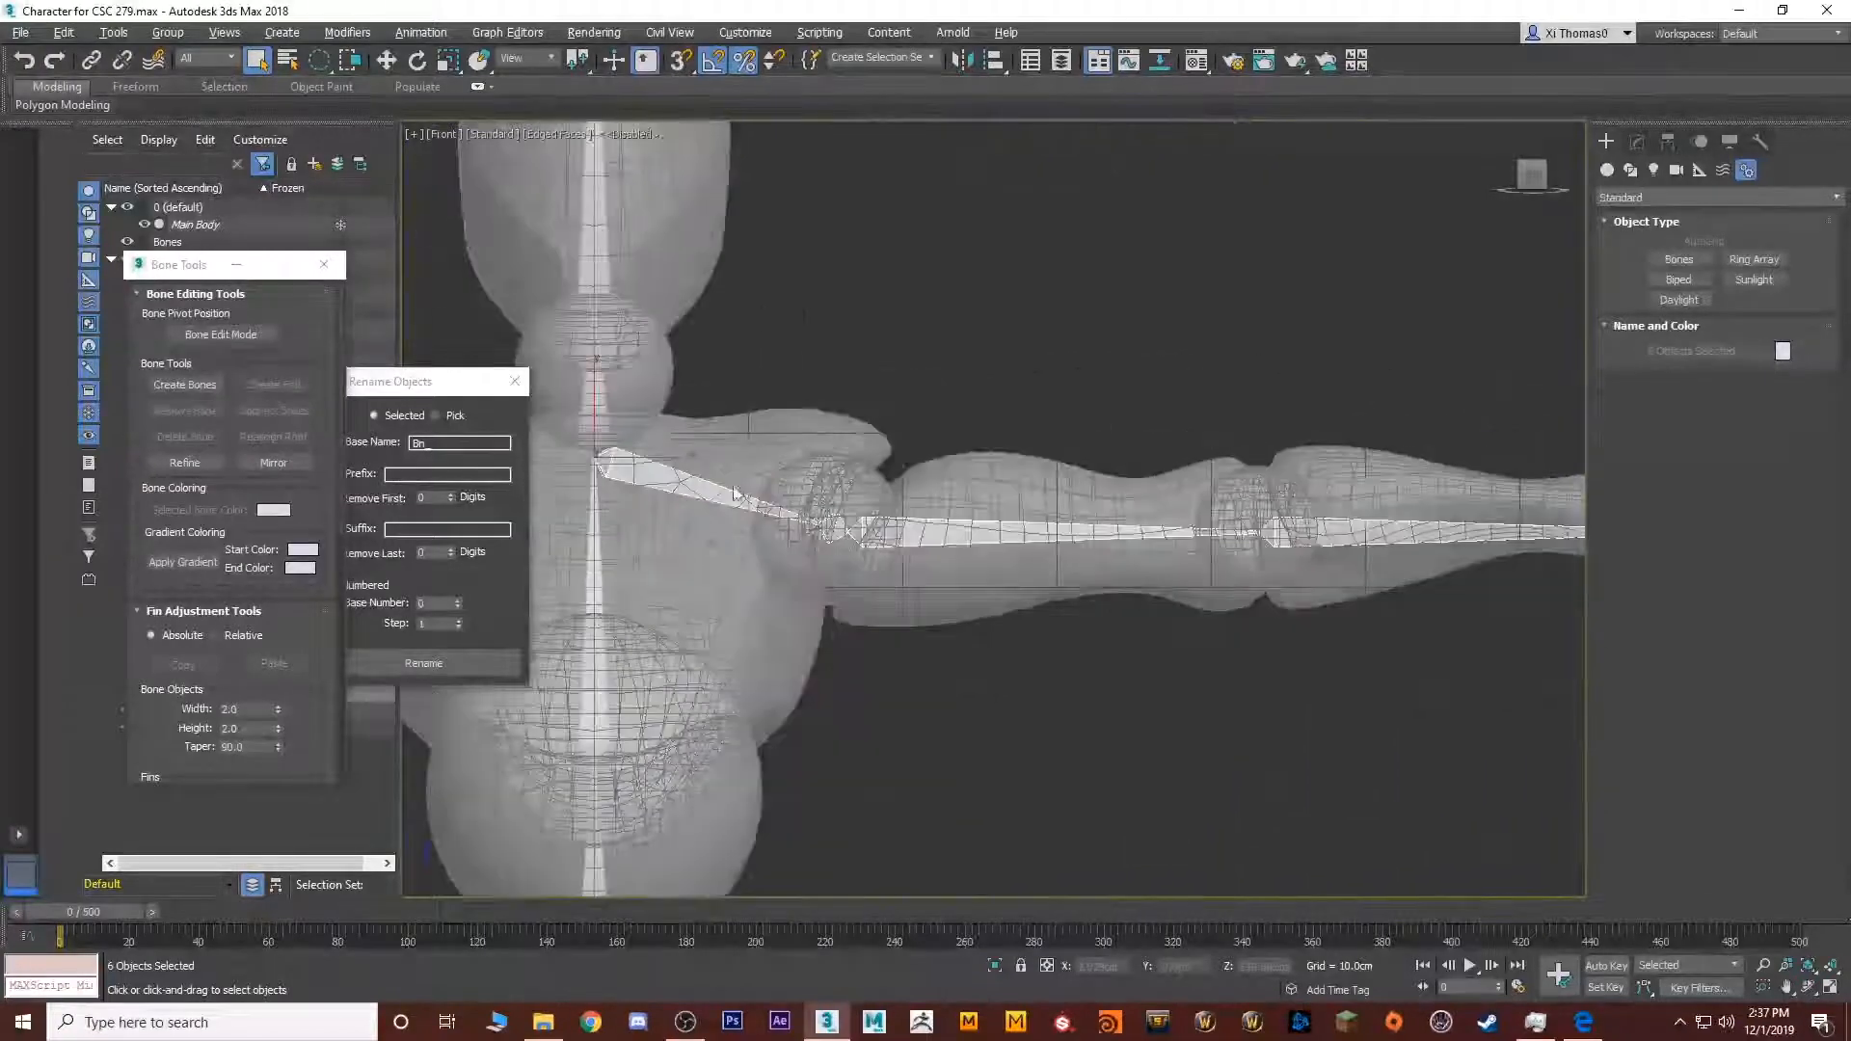
{"action": "scroll", "coordinate": [868, 483], "scroll_direction": "down", "scroll_amount": 5}
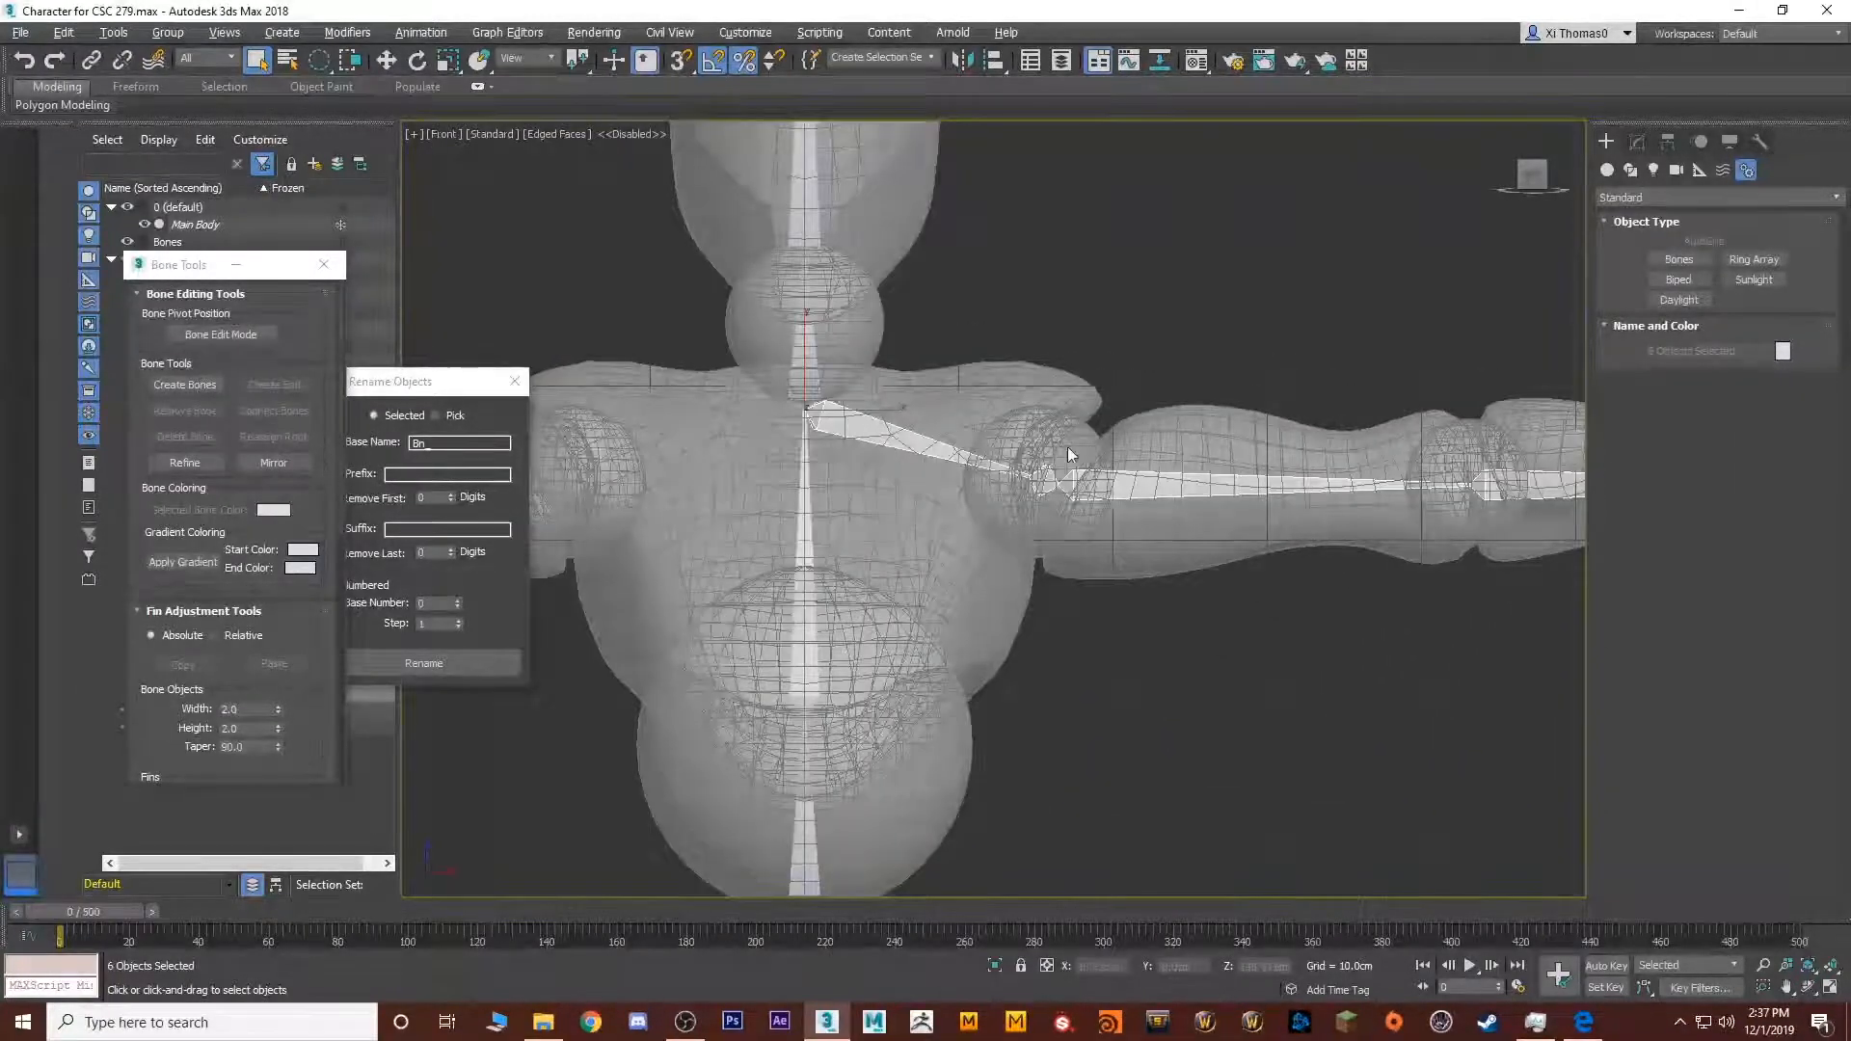
{"action": "middle_click_drag", "start_coordinate": [950, 434], "coordinate": [1070, 433]}
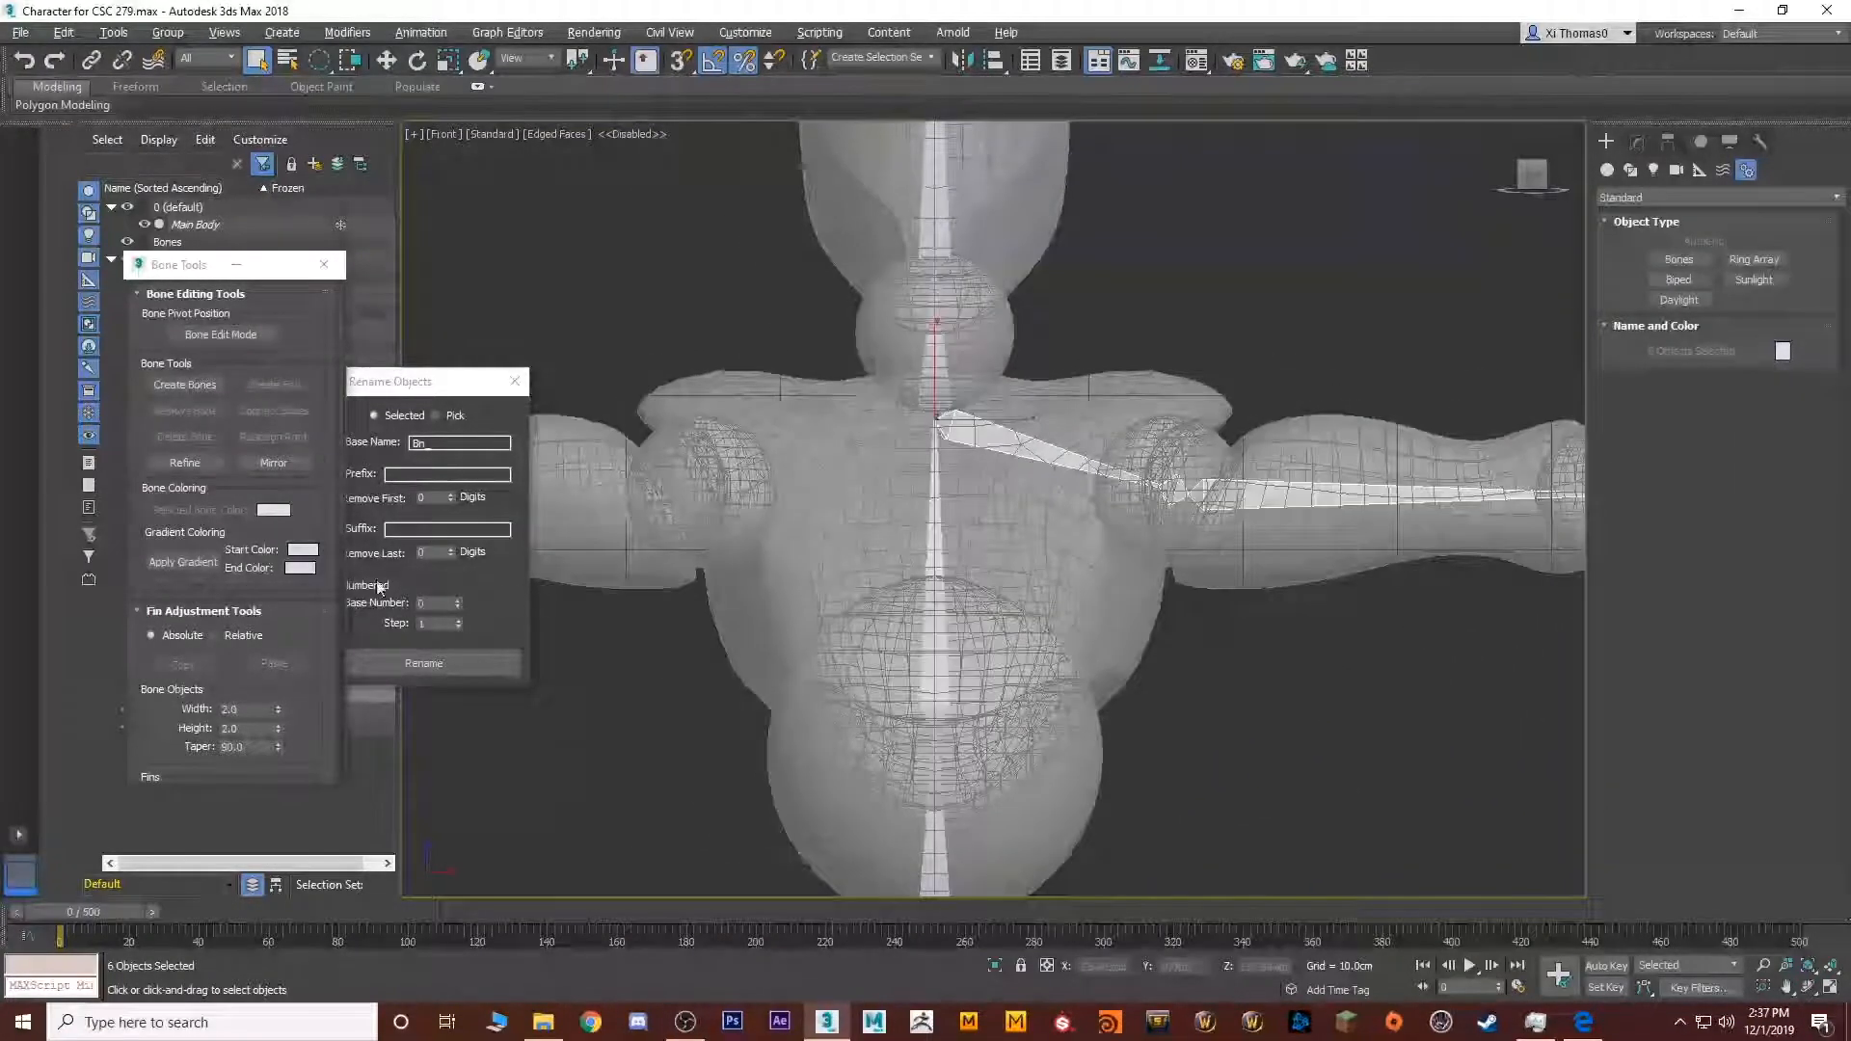
{"action": "left_click", "coordinate": [269, 463]}
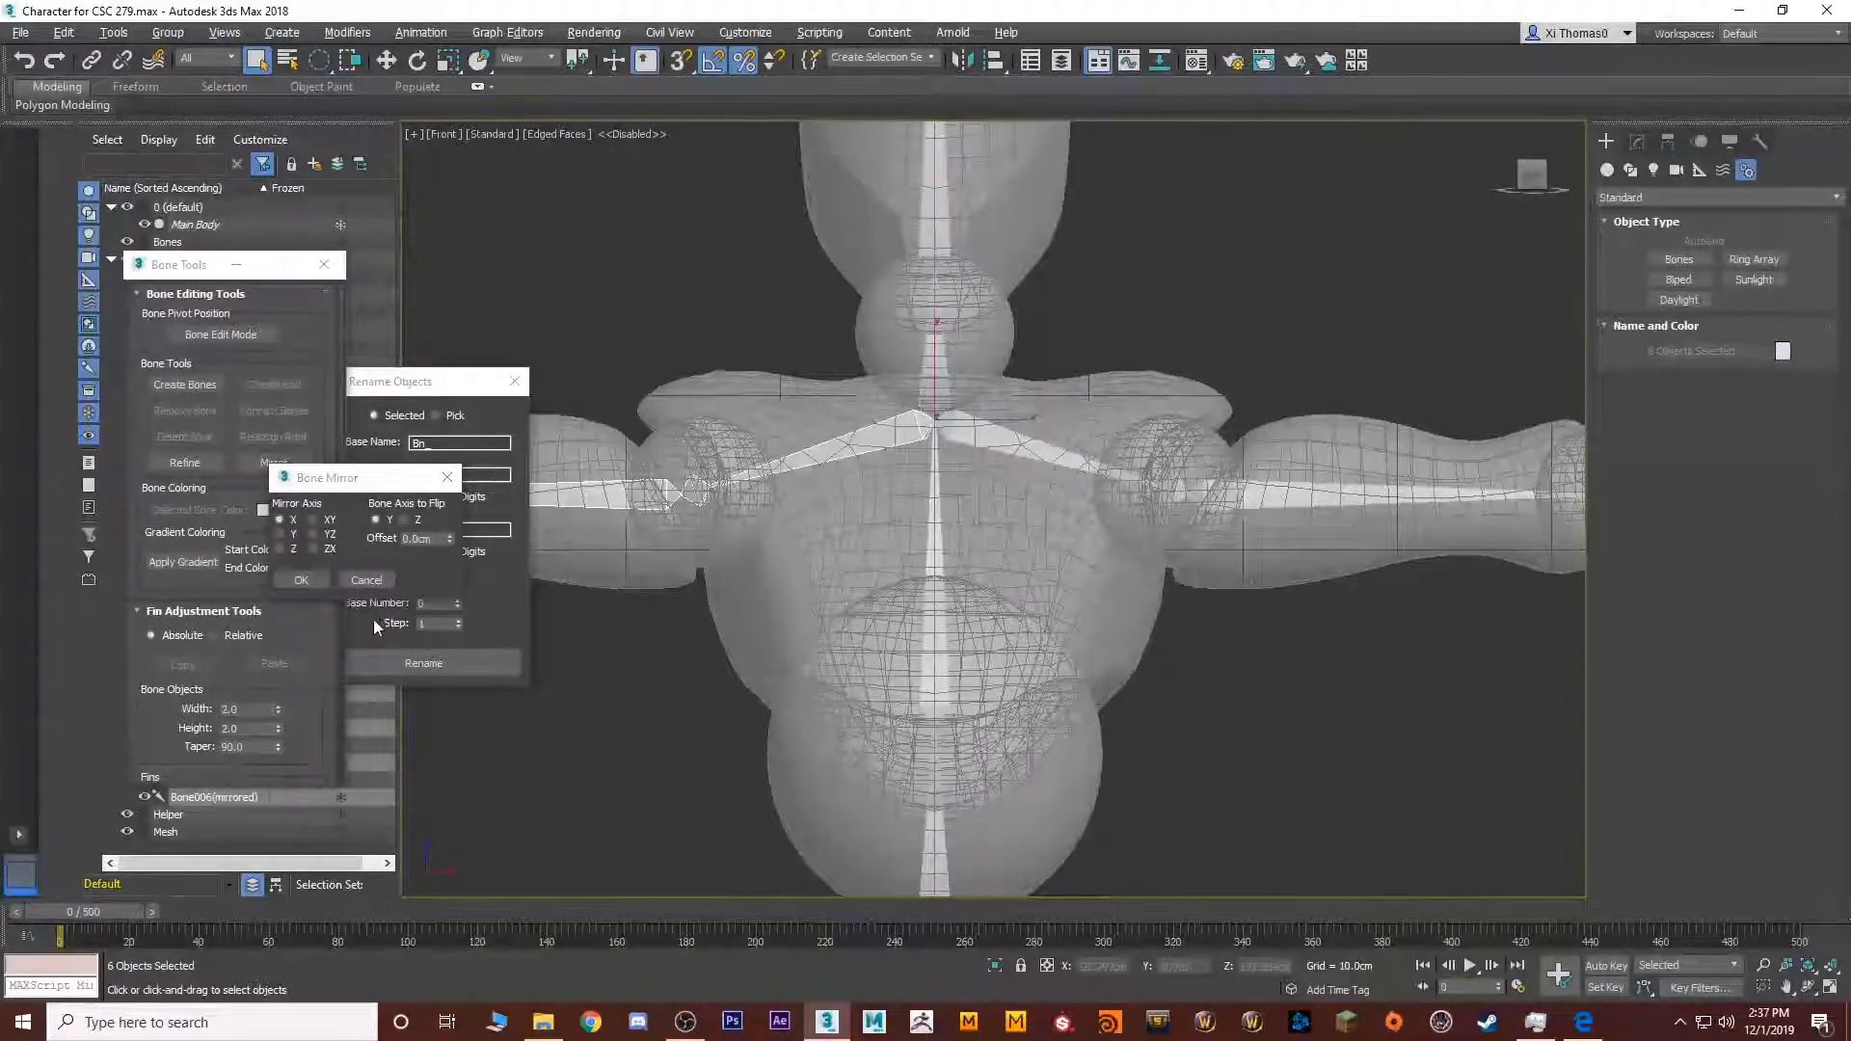
{"action": "left_click", "coordinate": [301, 579]}
Examine the mirrored arm bones against the mesh in the Front, Top and Perspective views
{"action": "key", "text": "z"}
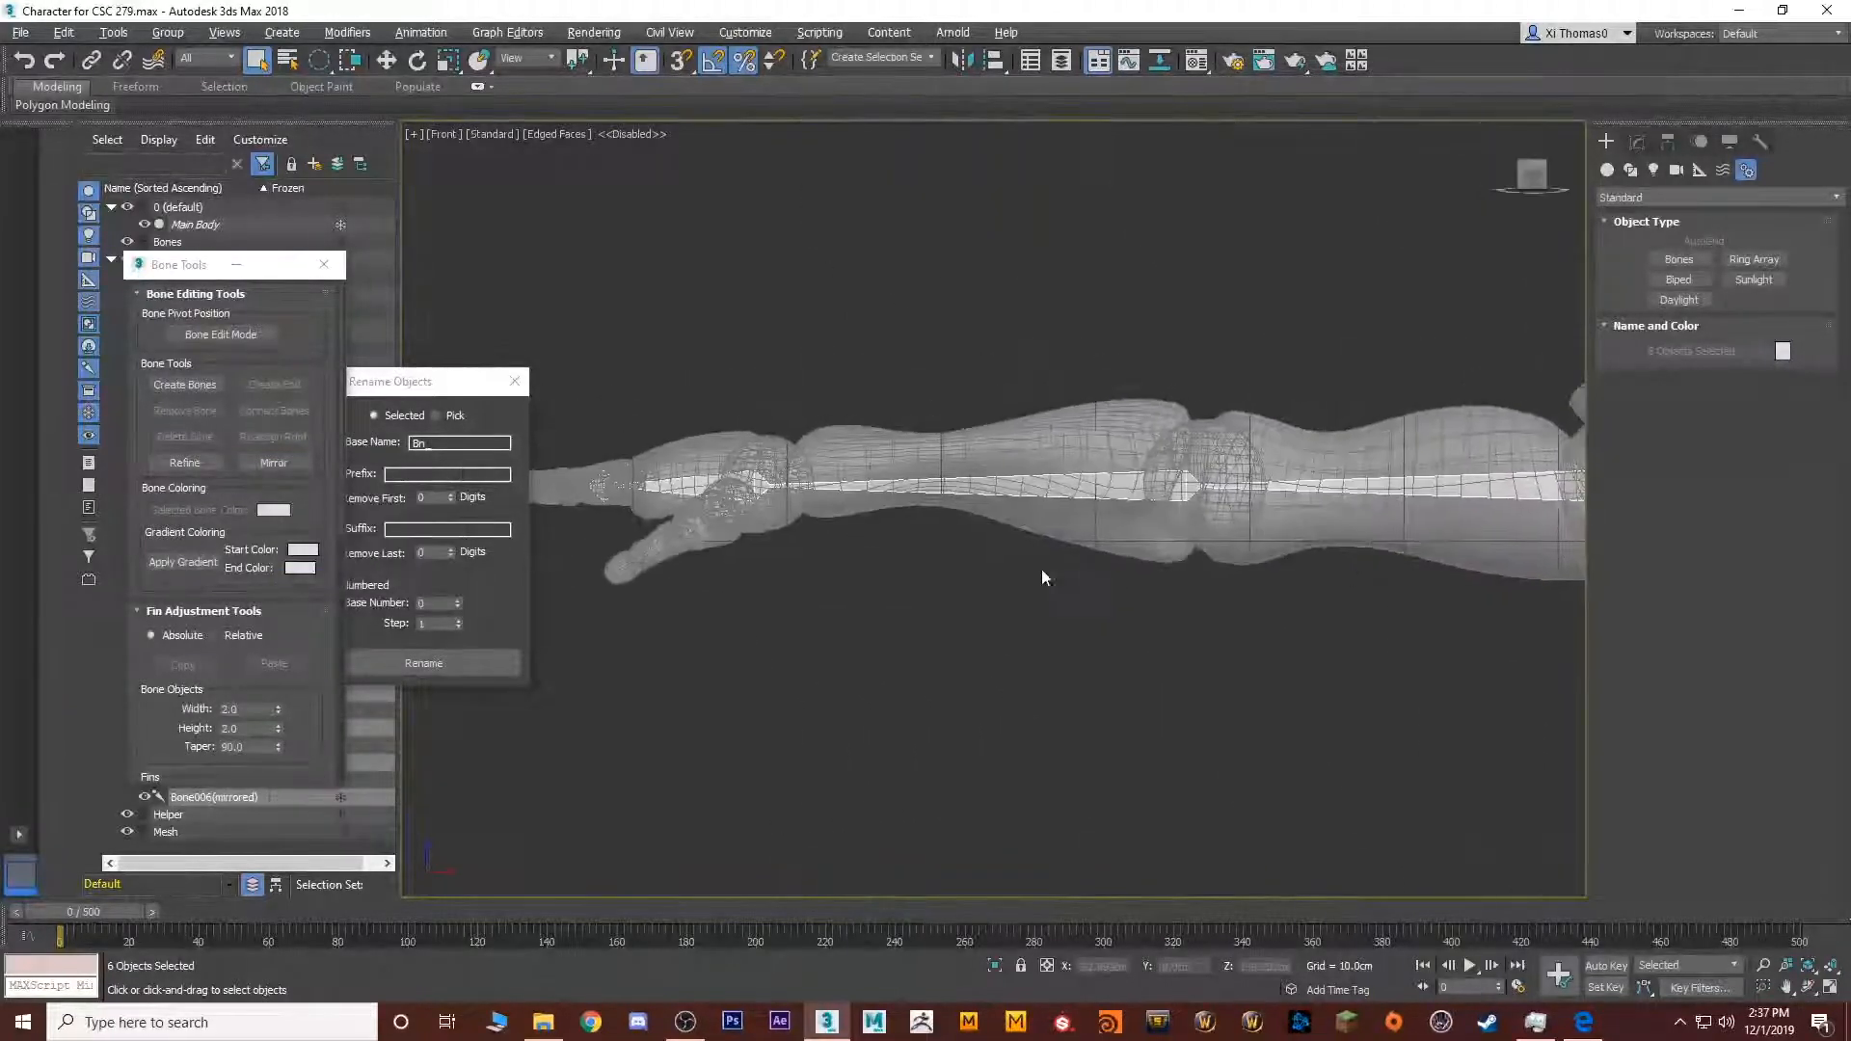
{"action": "key", "text": "alt+w"}
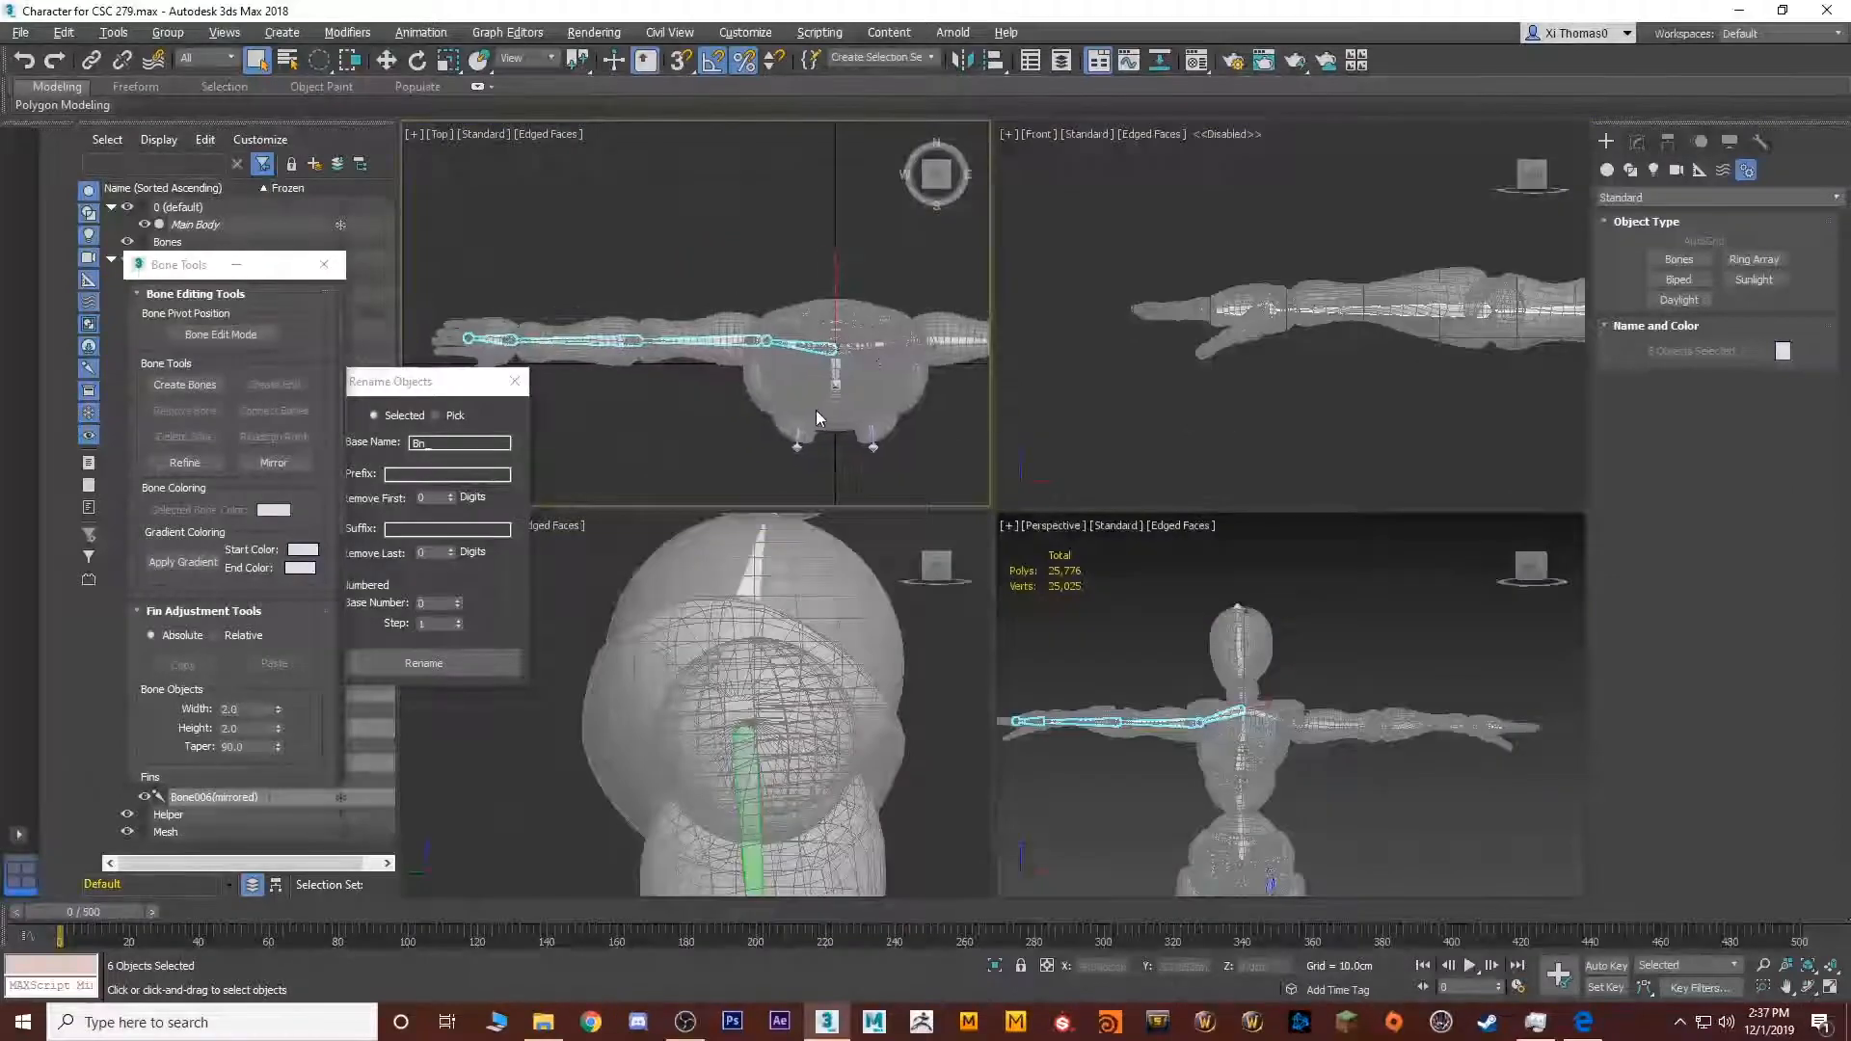
{"action": "key", "text": "alt+w"}
{"action": "middle_click_drag", "start_coordinate": [671, 560], "coordinate": [1205, 618]}
{"action": "scroll", "coordinate": [1205, 618], "scroll_direction": "up", "scroll_amount": 6}
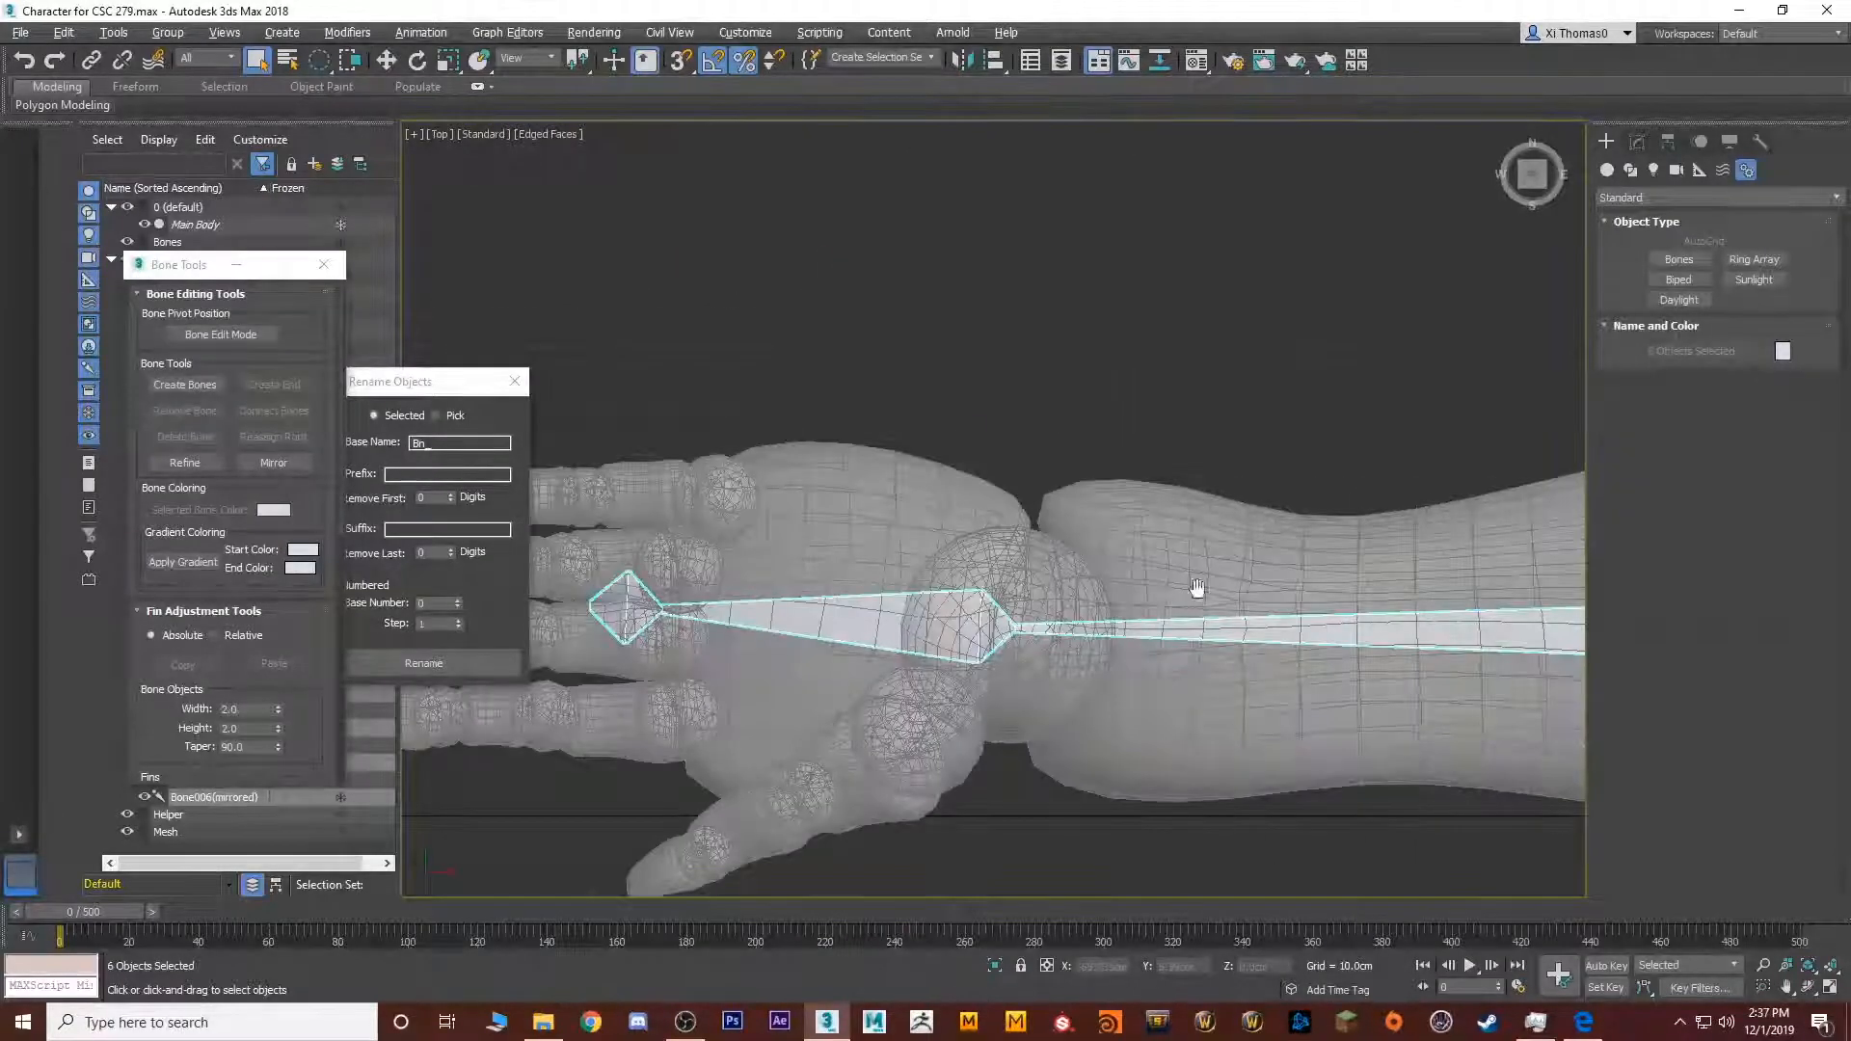
{"action": "middle_click_drag", "start_coordinate": [1364, 595], "coordinate": [1144, 578]}
{"action": "middle_click_drag", "start_coordinate": [1543, 589], "coordinate": [811, 561]}
{"action": "key", "text": "alt+w"}
{"action": "middle_click", "coordinate": [1109, 652]}
{"action": "key", "text": "alt+w"}
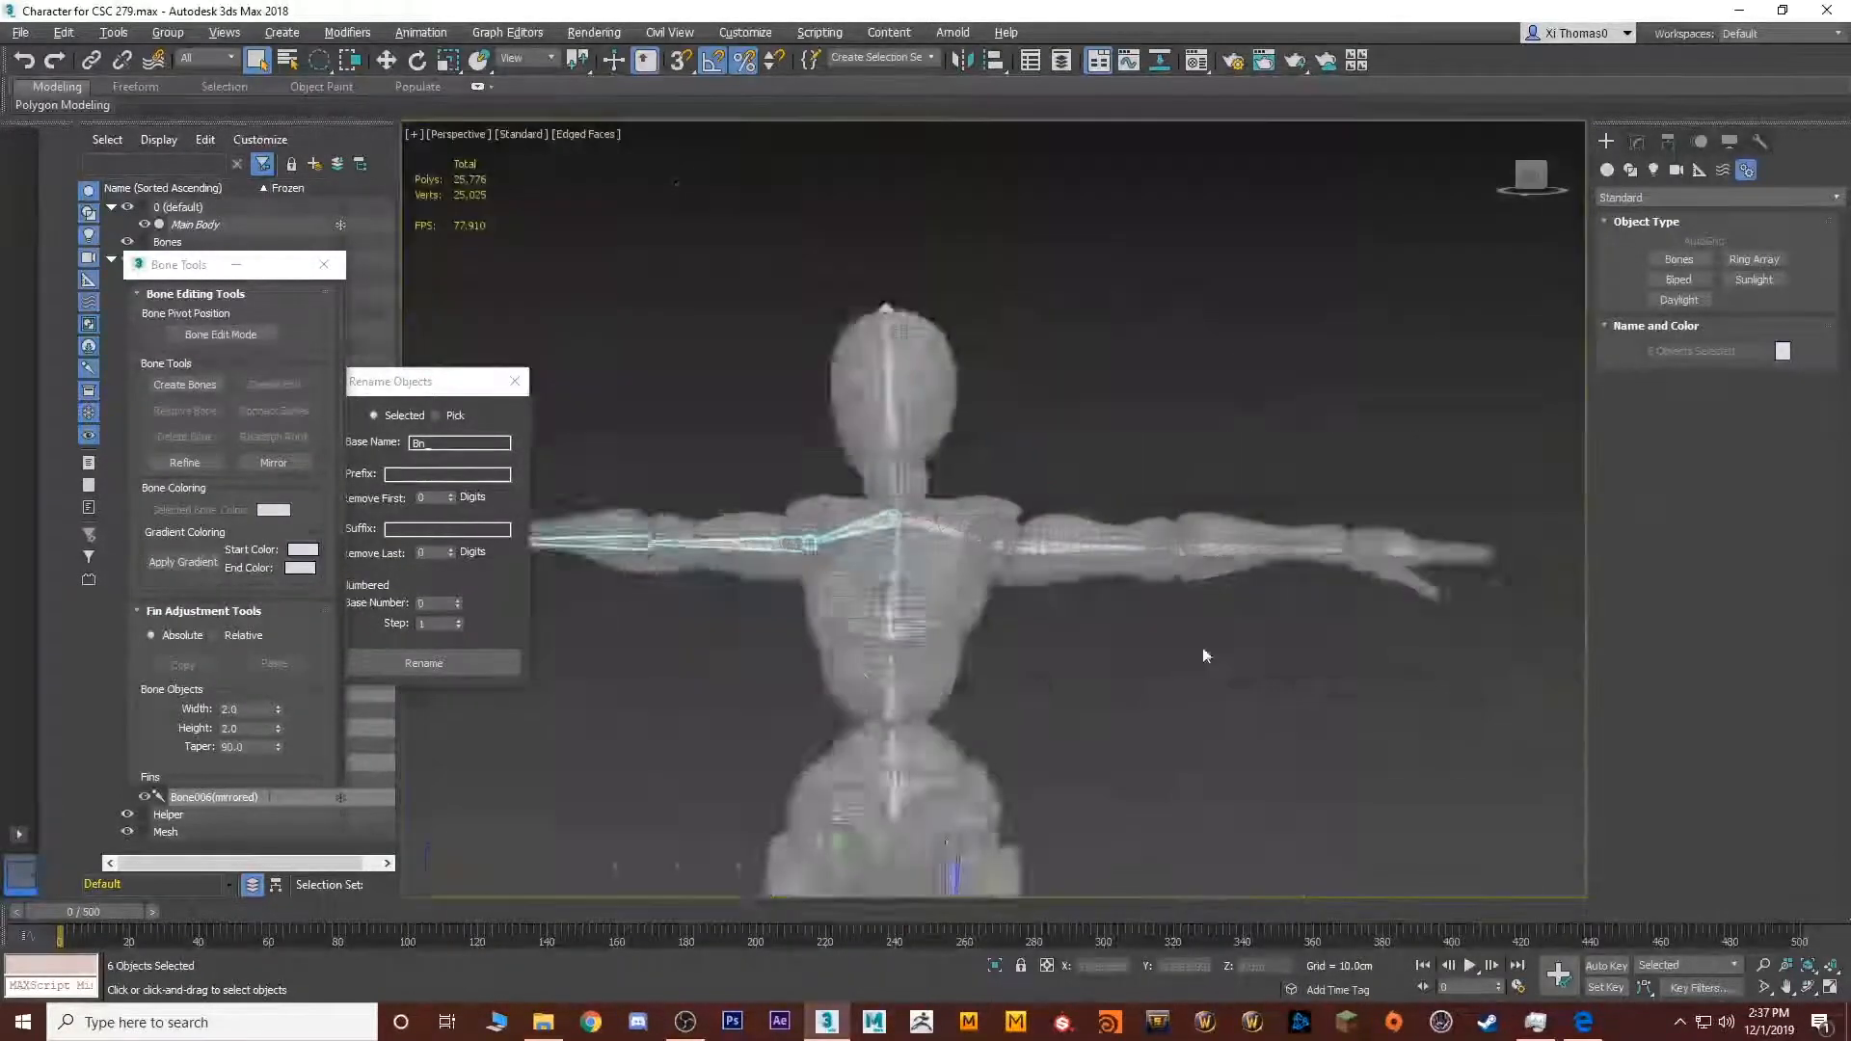
{"action": "middle_click_drag", "start_coordinate": [1201, 646], "coordinate": [1099, 569]}
{"action": "middle_click_drag", "start_coordinate": [1099, 569], "coordinate": [1040, 559], "text": "alt"}
{"action": "scroll", "coordinate": [926, 463], "scroll_direction": "up", "scroll_amount": 5}
{"action": "middle_click_drag", "start_coordinate": [926, 463], "coordinate": [750, 493]}
Select the six-bone left arm chain and rename its bones with the base name Bn_L
{"action": "left_click", "coordinate": [781, 468]}
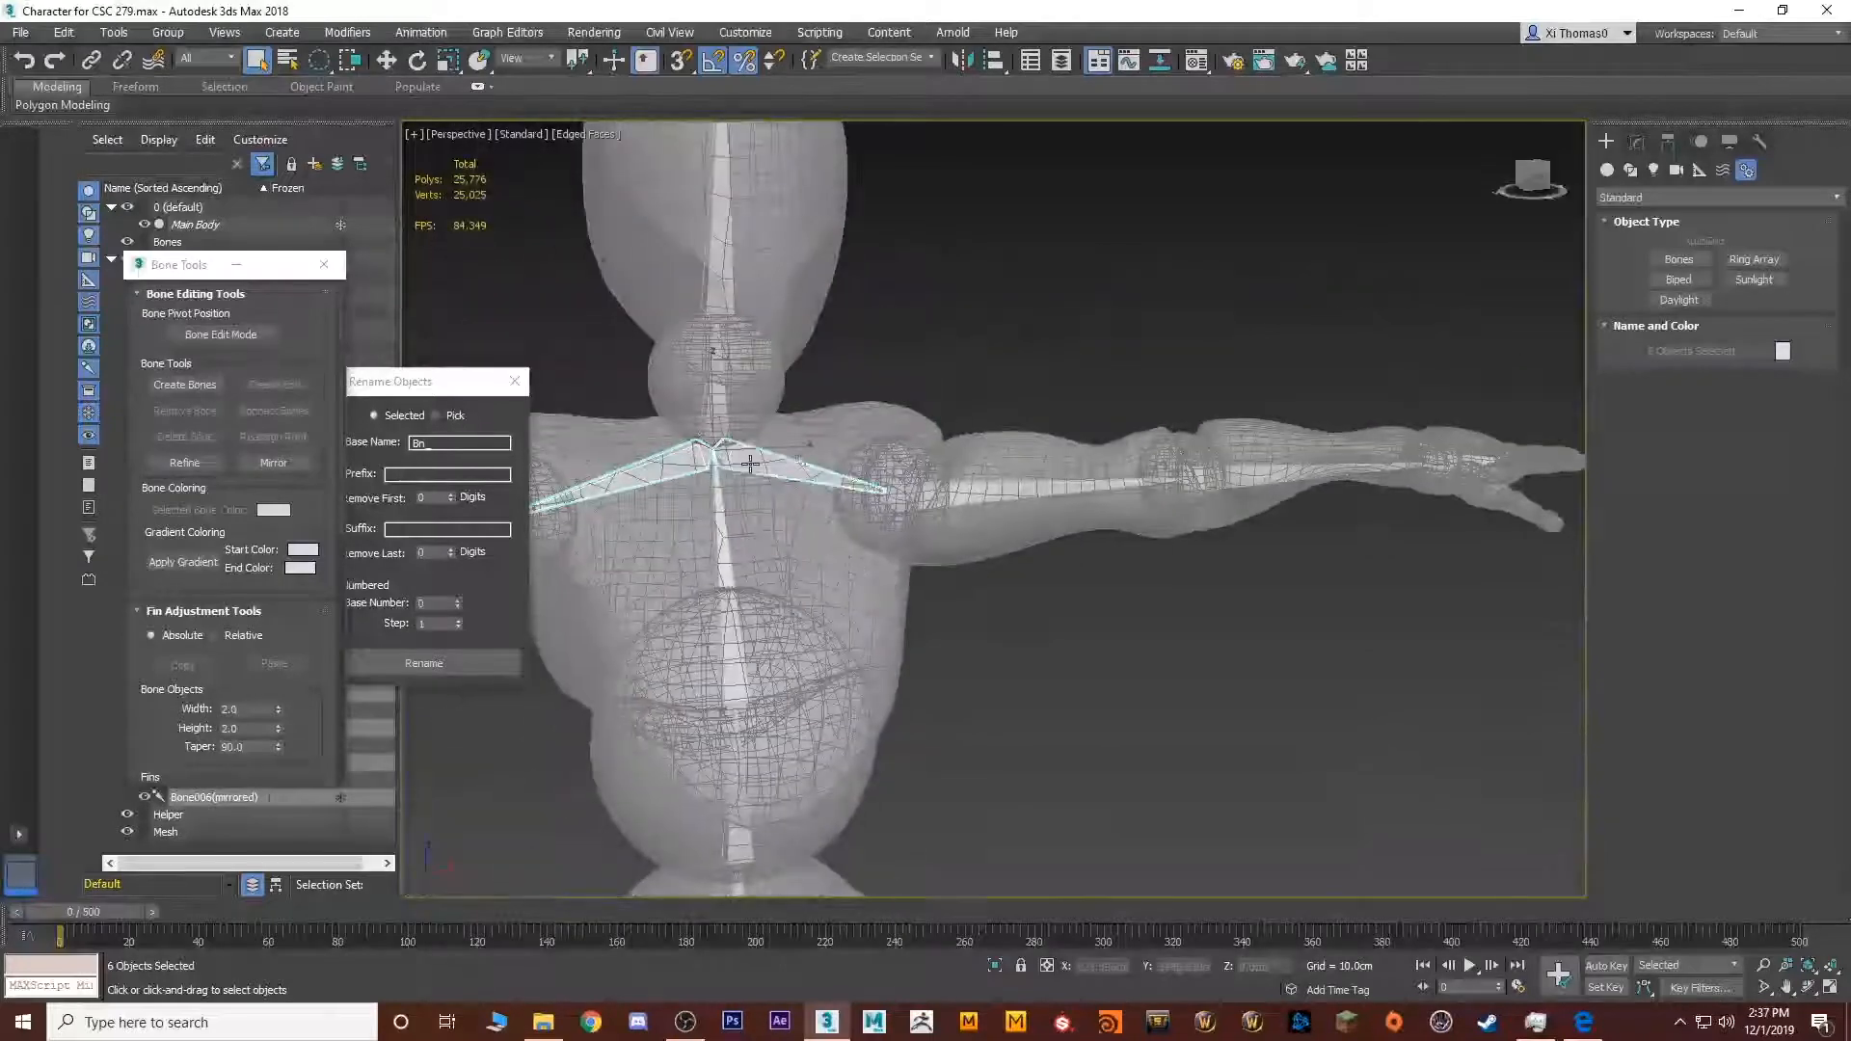
{"action": "left_click", "coordinate": [1636, 141]}
{"action": "left_click", "coordinate": [1634, 171]}
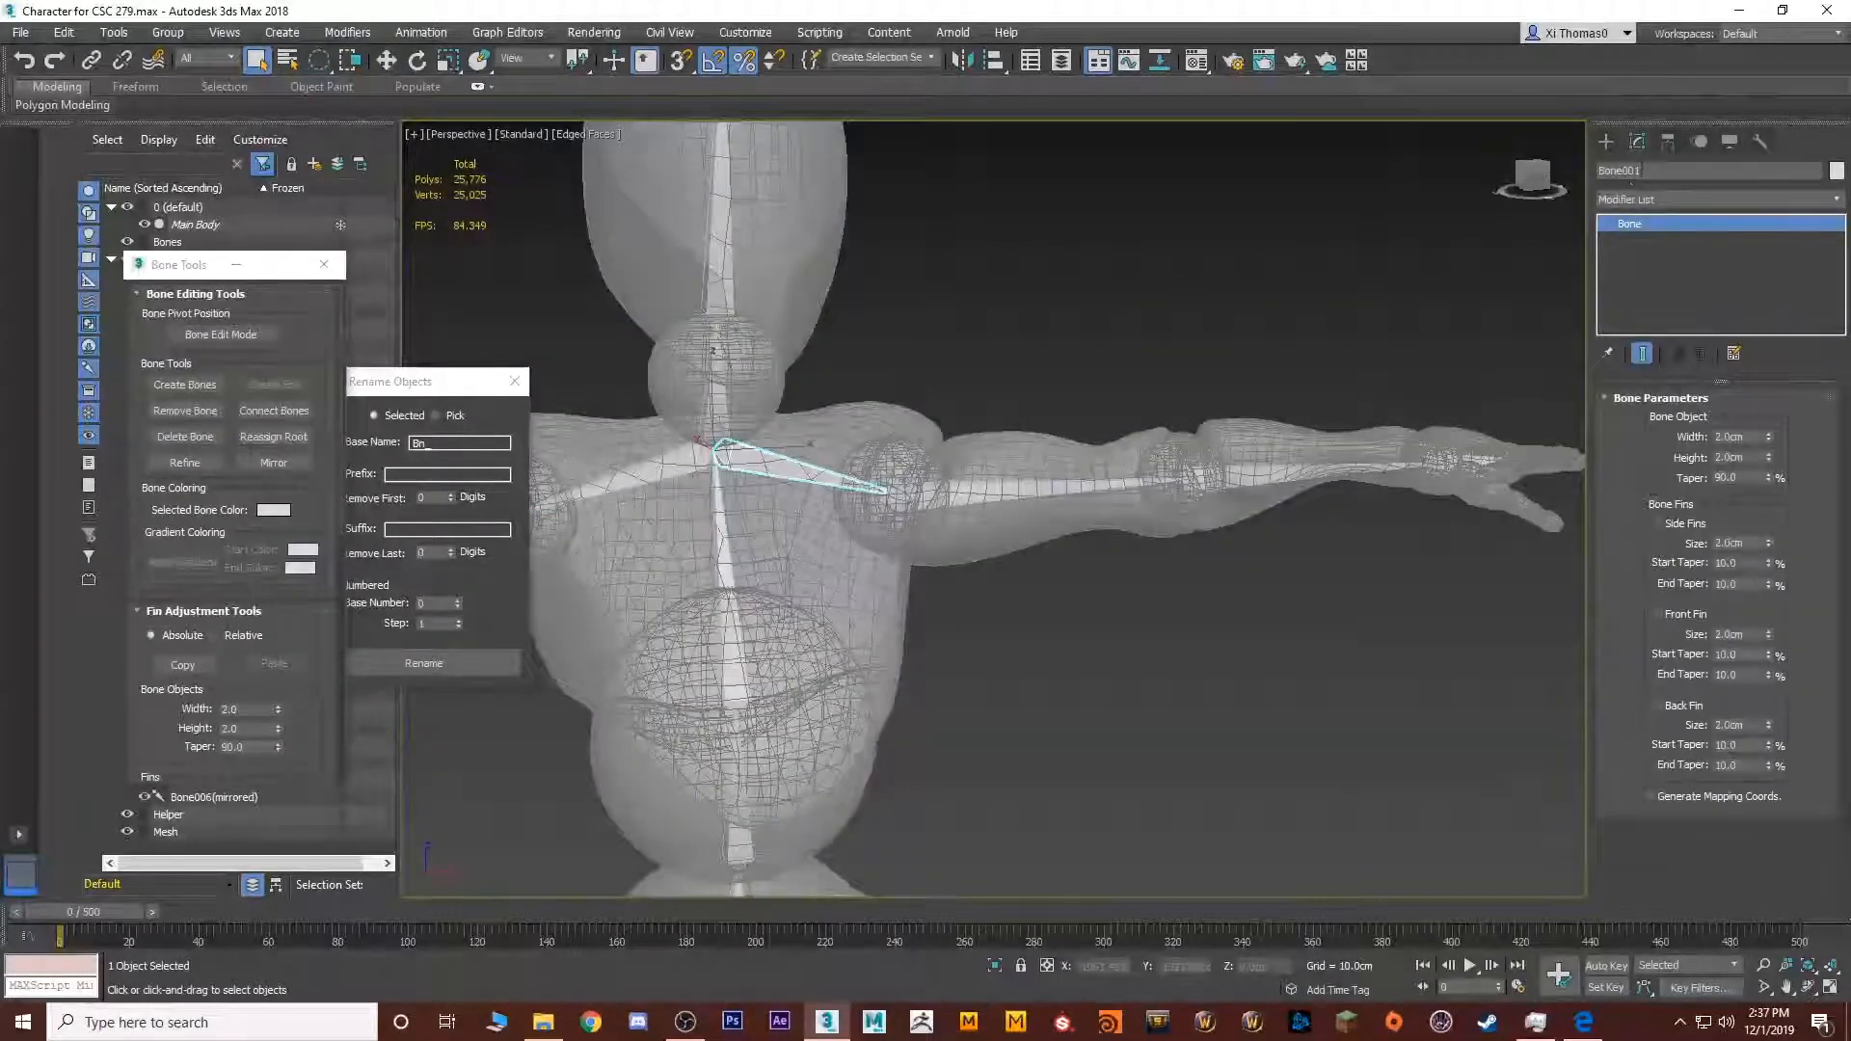
{"action": "double_click", "coordinate": [748, 447]}
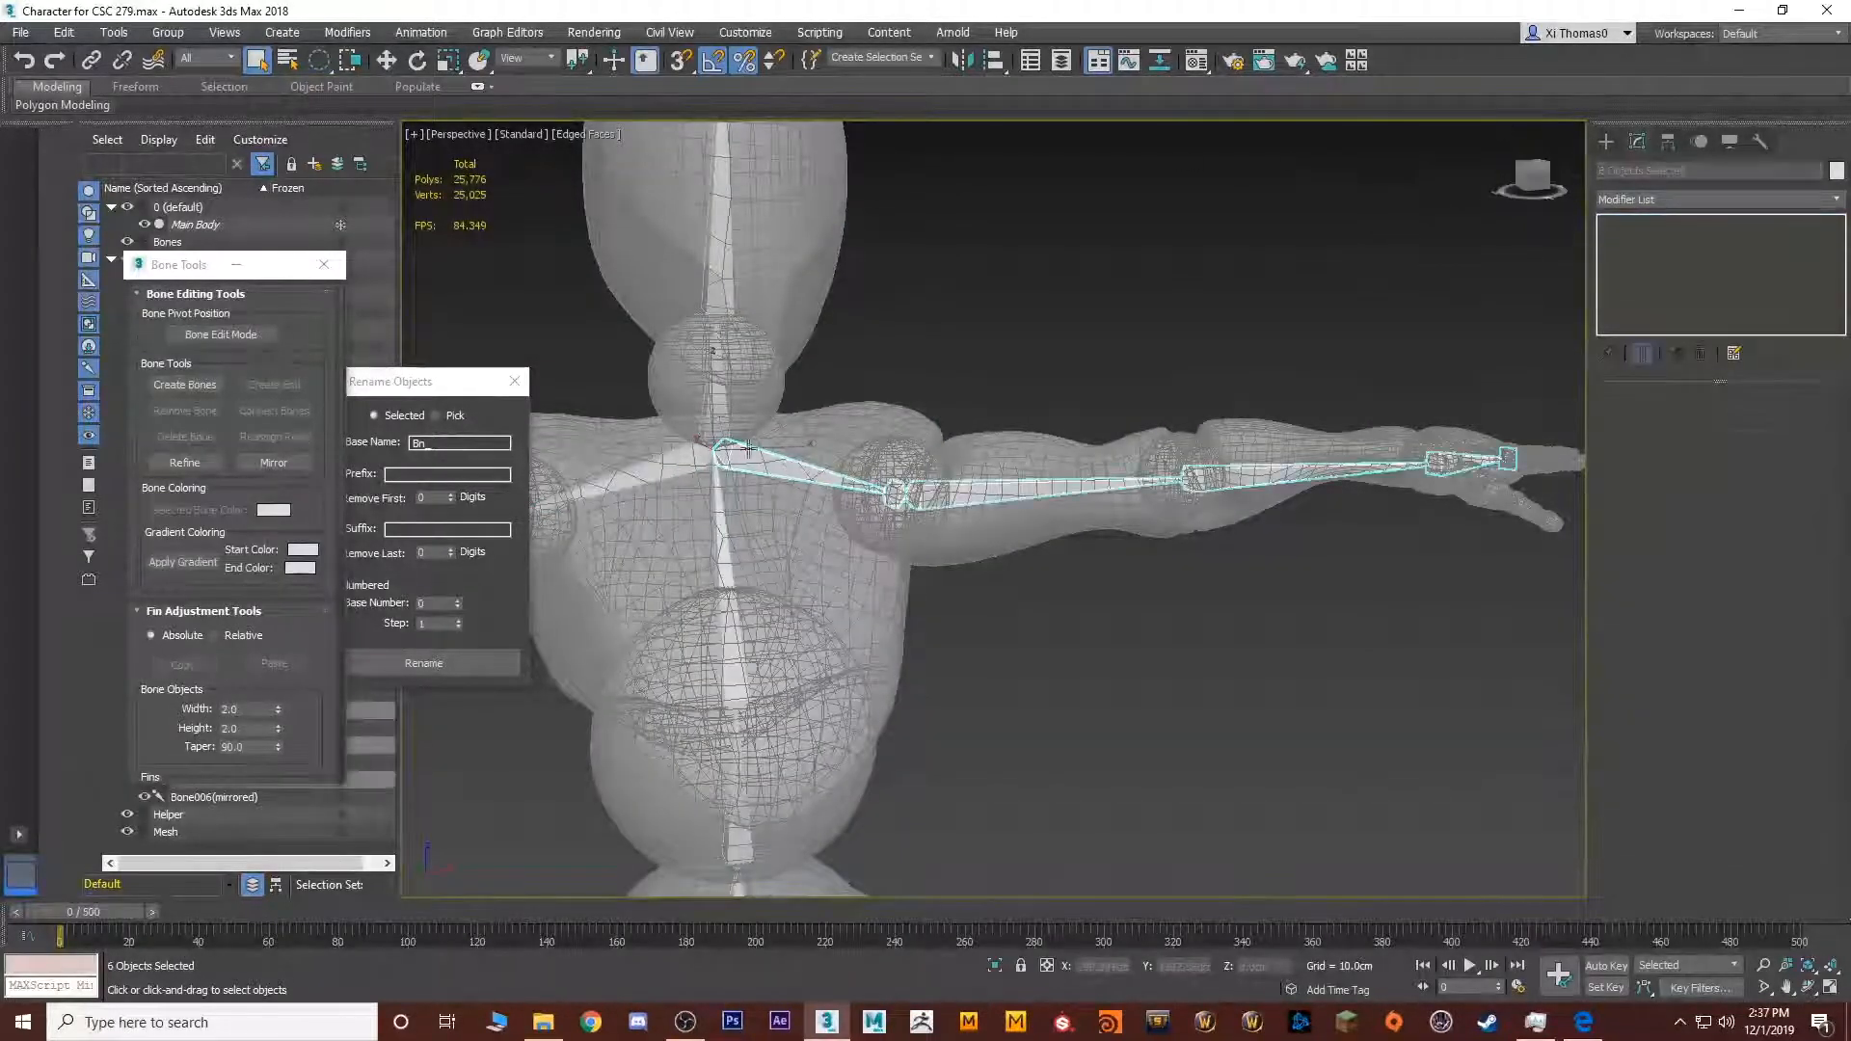
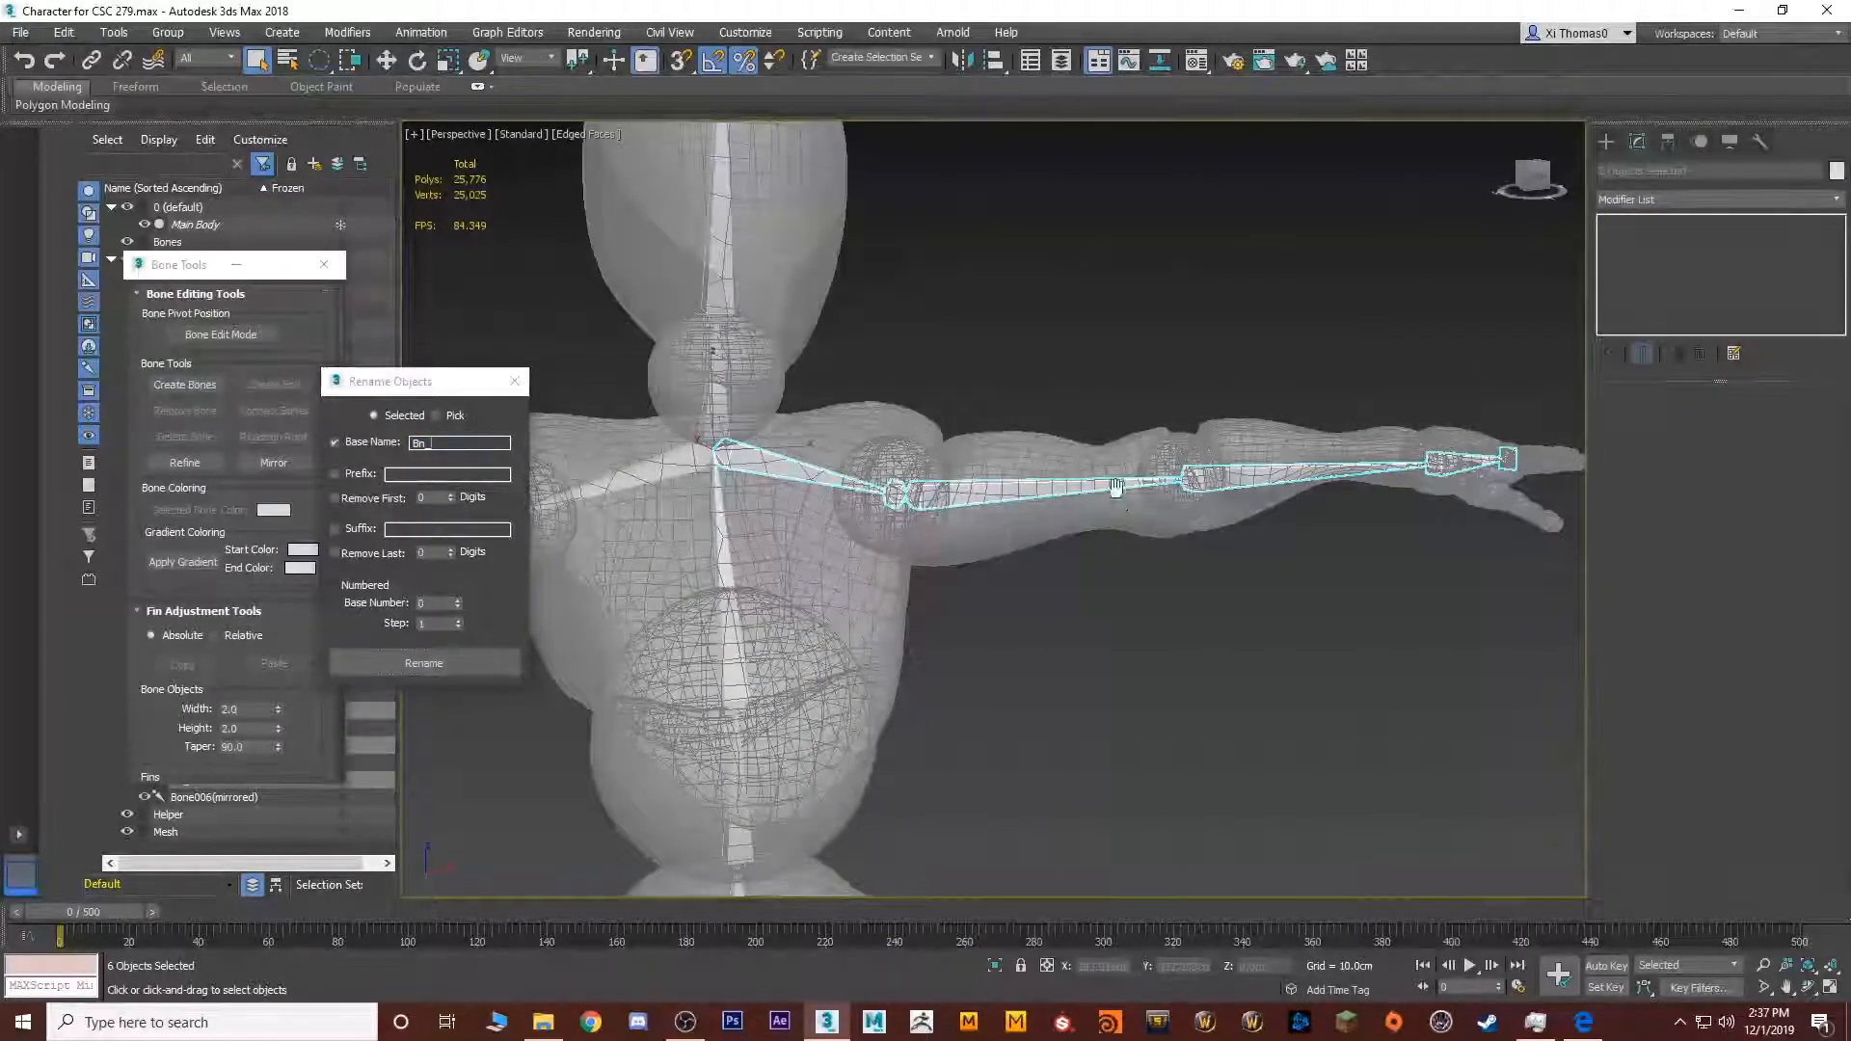
{"action": "middle_click_drag", "start_coordinate": [1116, 486], "coordinate": [921, 399]}
{"action": "left_click", "coordinate": [443, 441]}
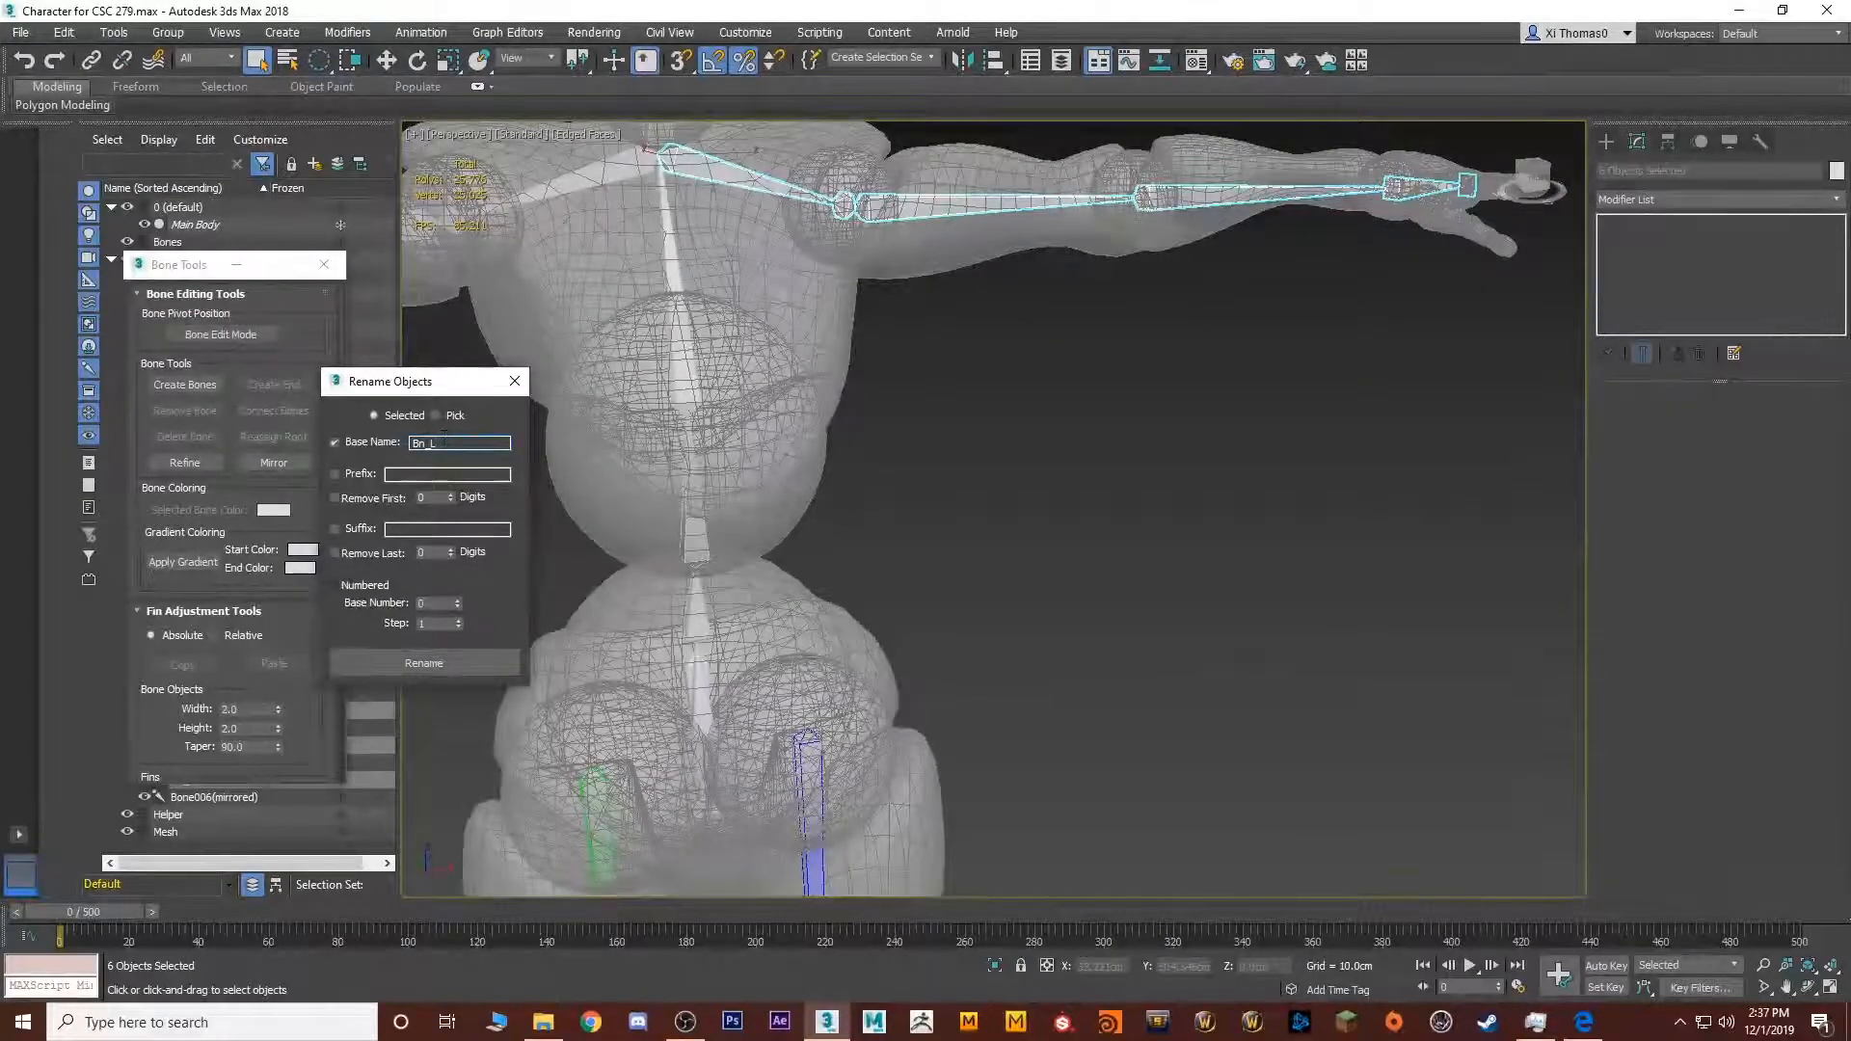
{"action": "left_click", "coordinate": [423, 663]}
Reselect the whole left arm chain from the clavicle and rename its bones with the base name Bn_L_
{"action": "middle_click_drag", "start_coordinate": [843, 327], "coordinate": [797, 613]}
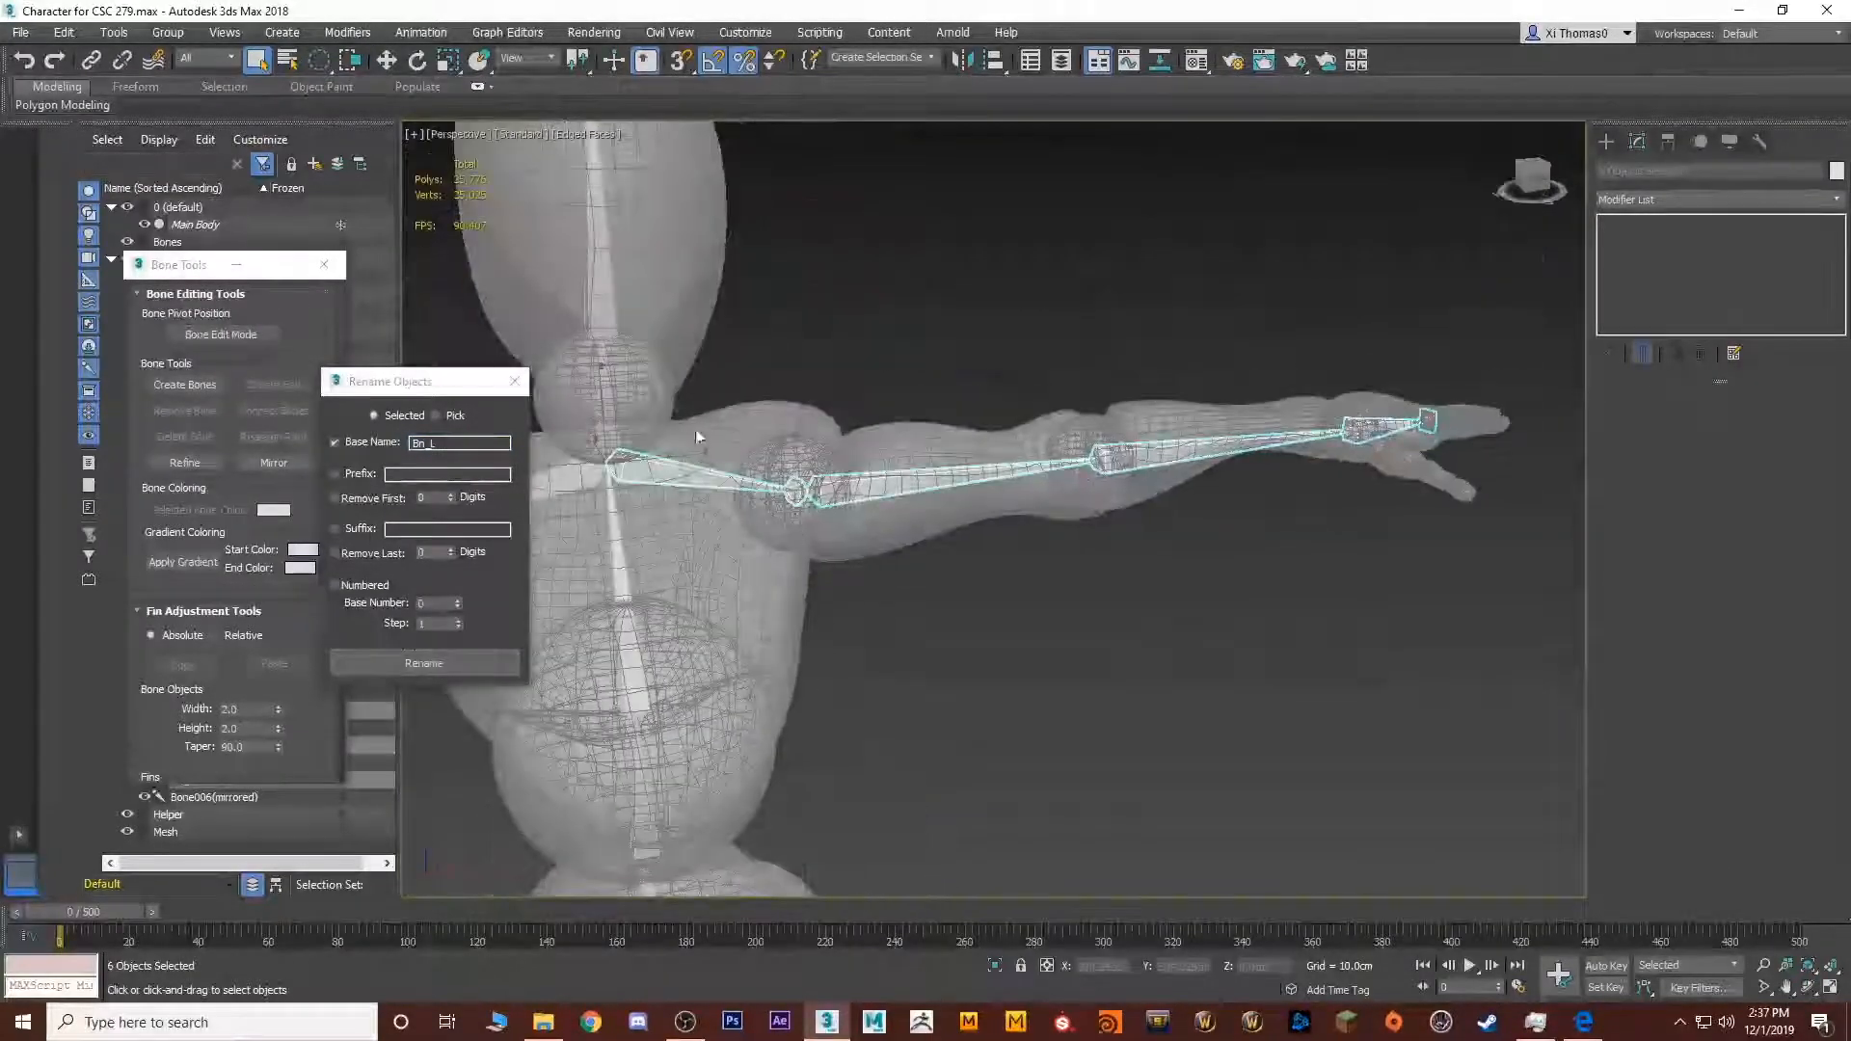
{"action": "left_click", "coordinate": [696, 469]}
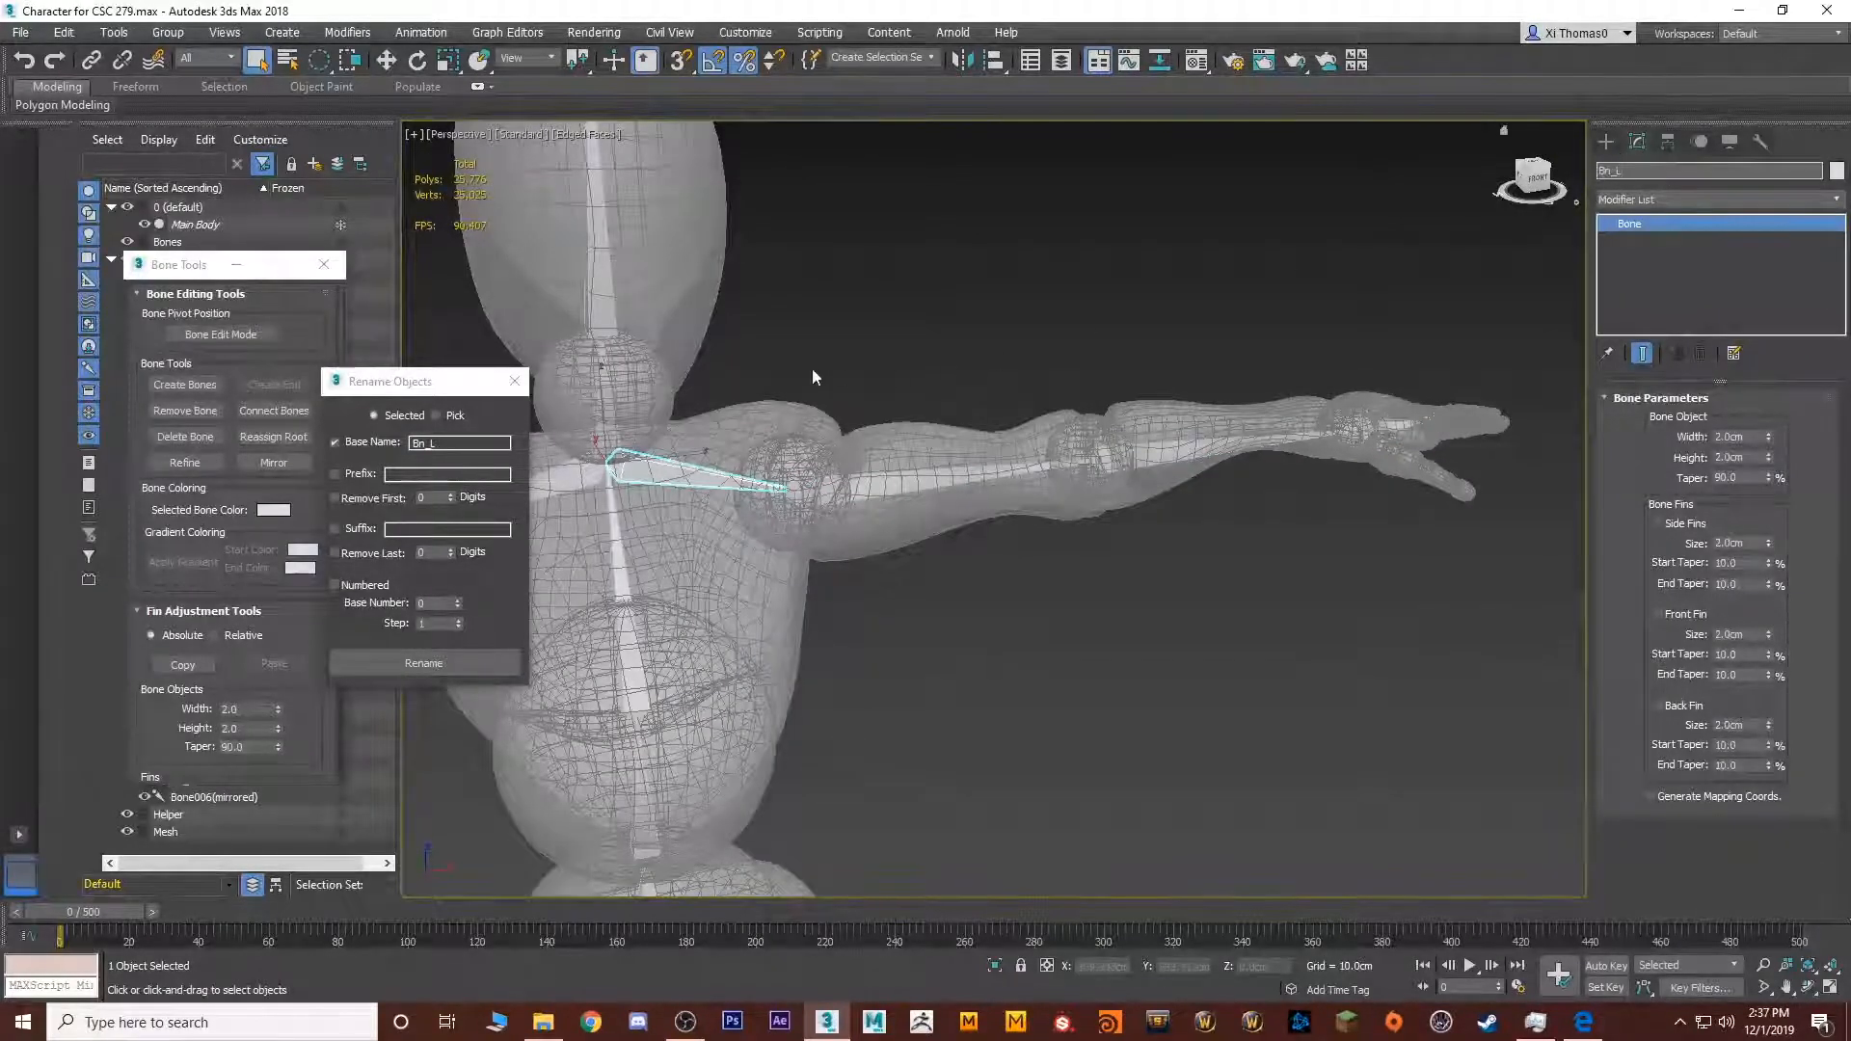
{"action": "double_click", "coordinate": [663, 472]}
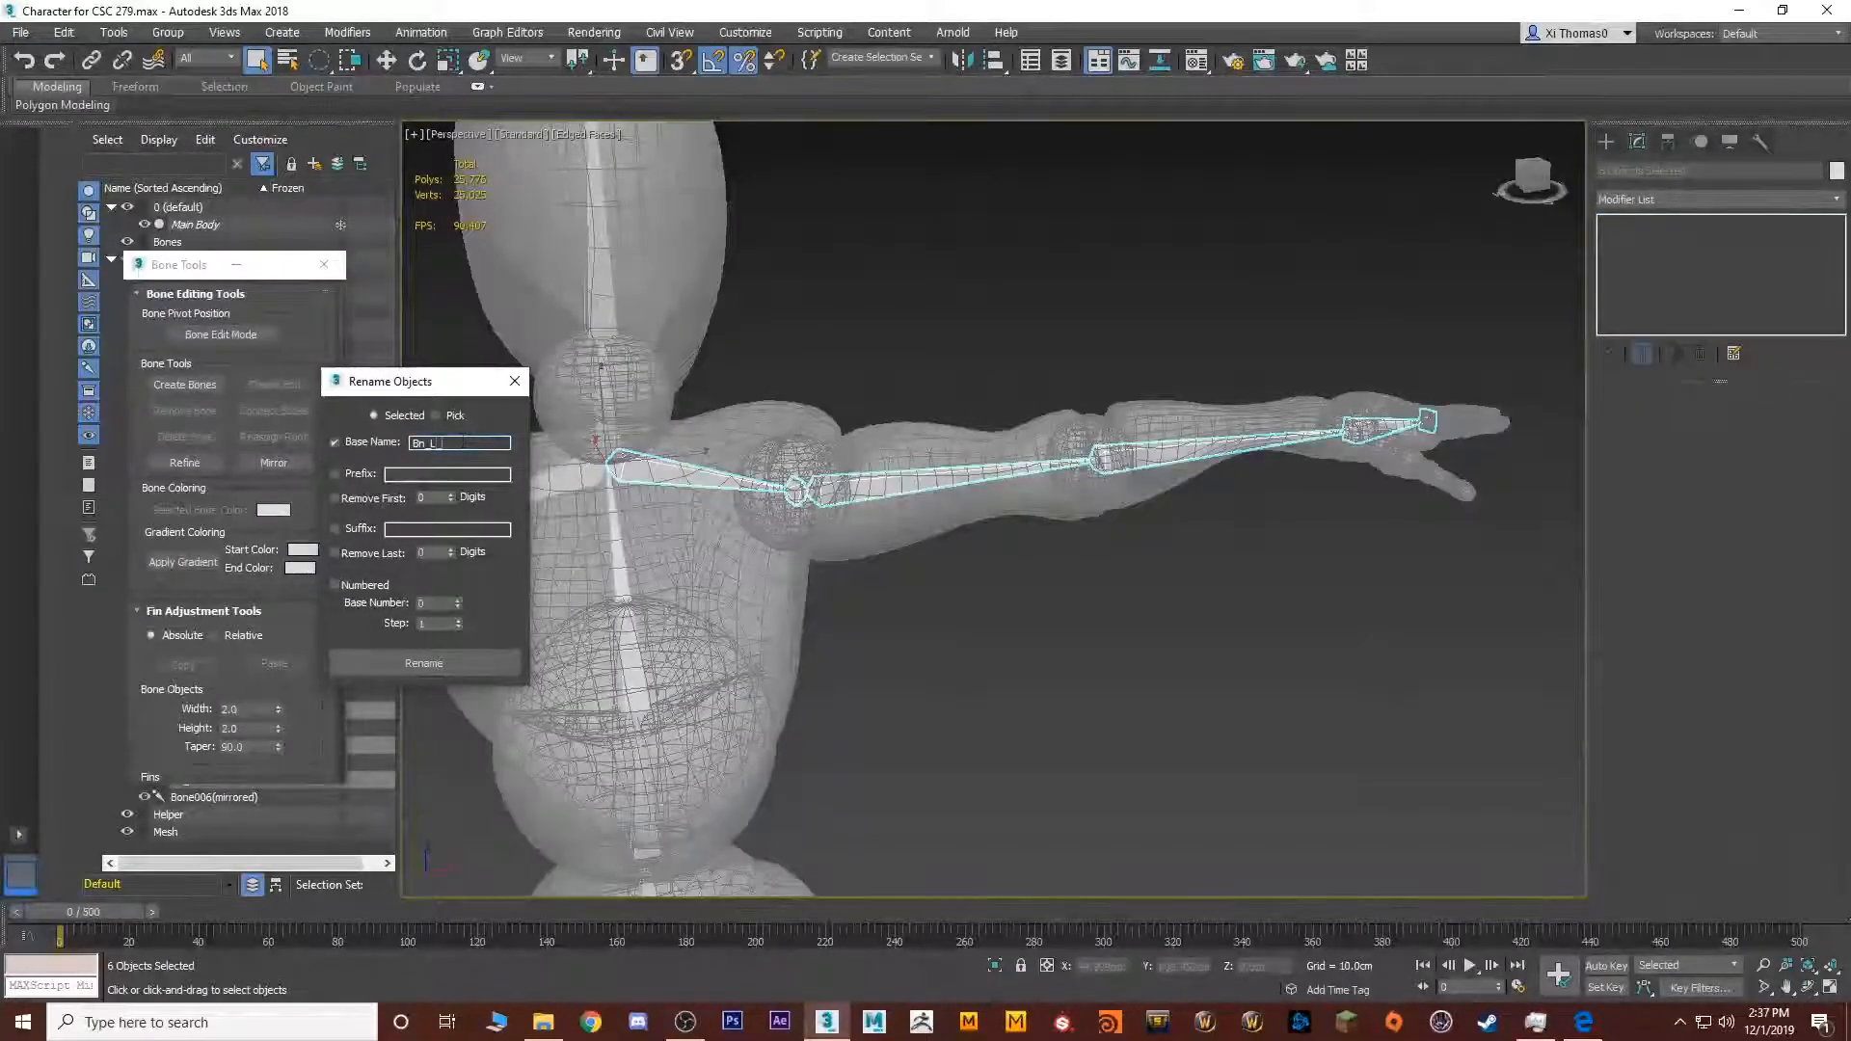
{"action": "key", "text": "Return"}
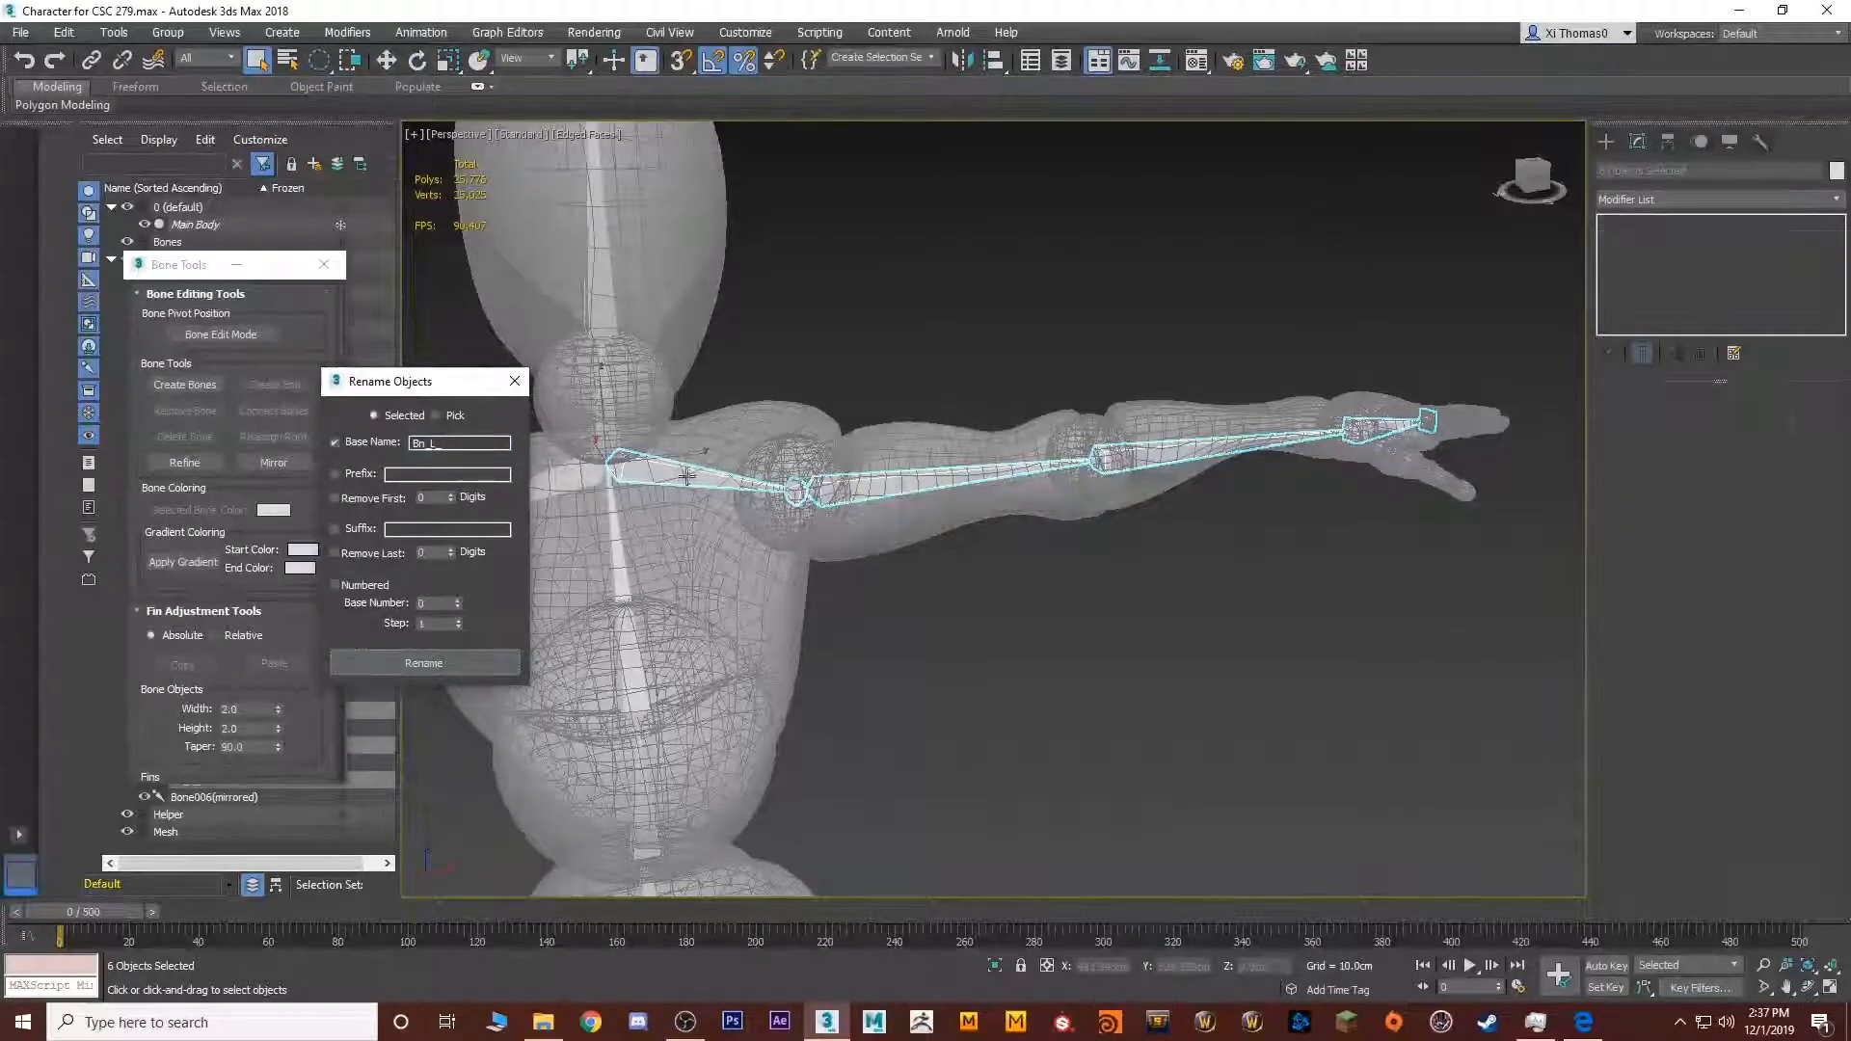
Rename the left clavicle bone as Bn_L_Clavicle and the small bone at its end as Bn_L_Clavicle_End
{"action": "left_click", "coordinate": [687, 475]}
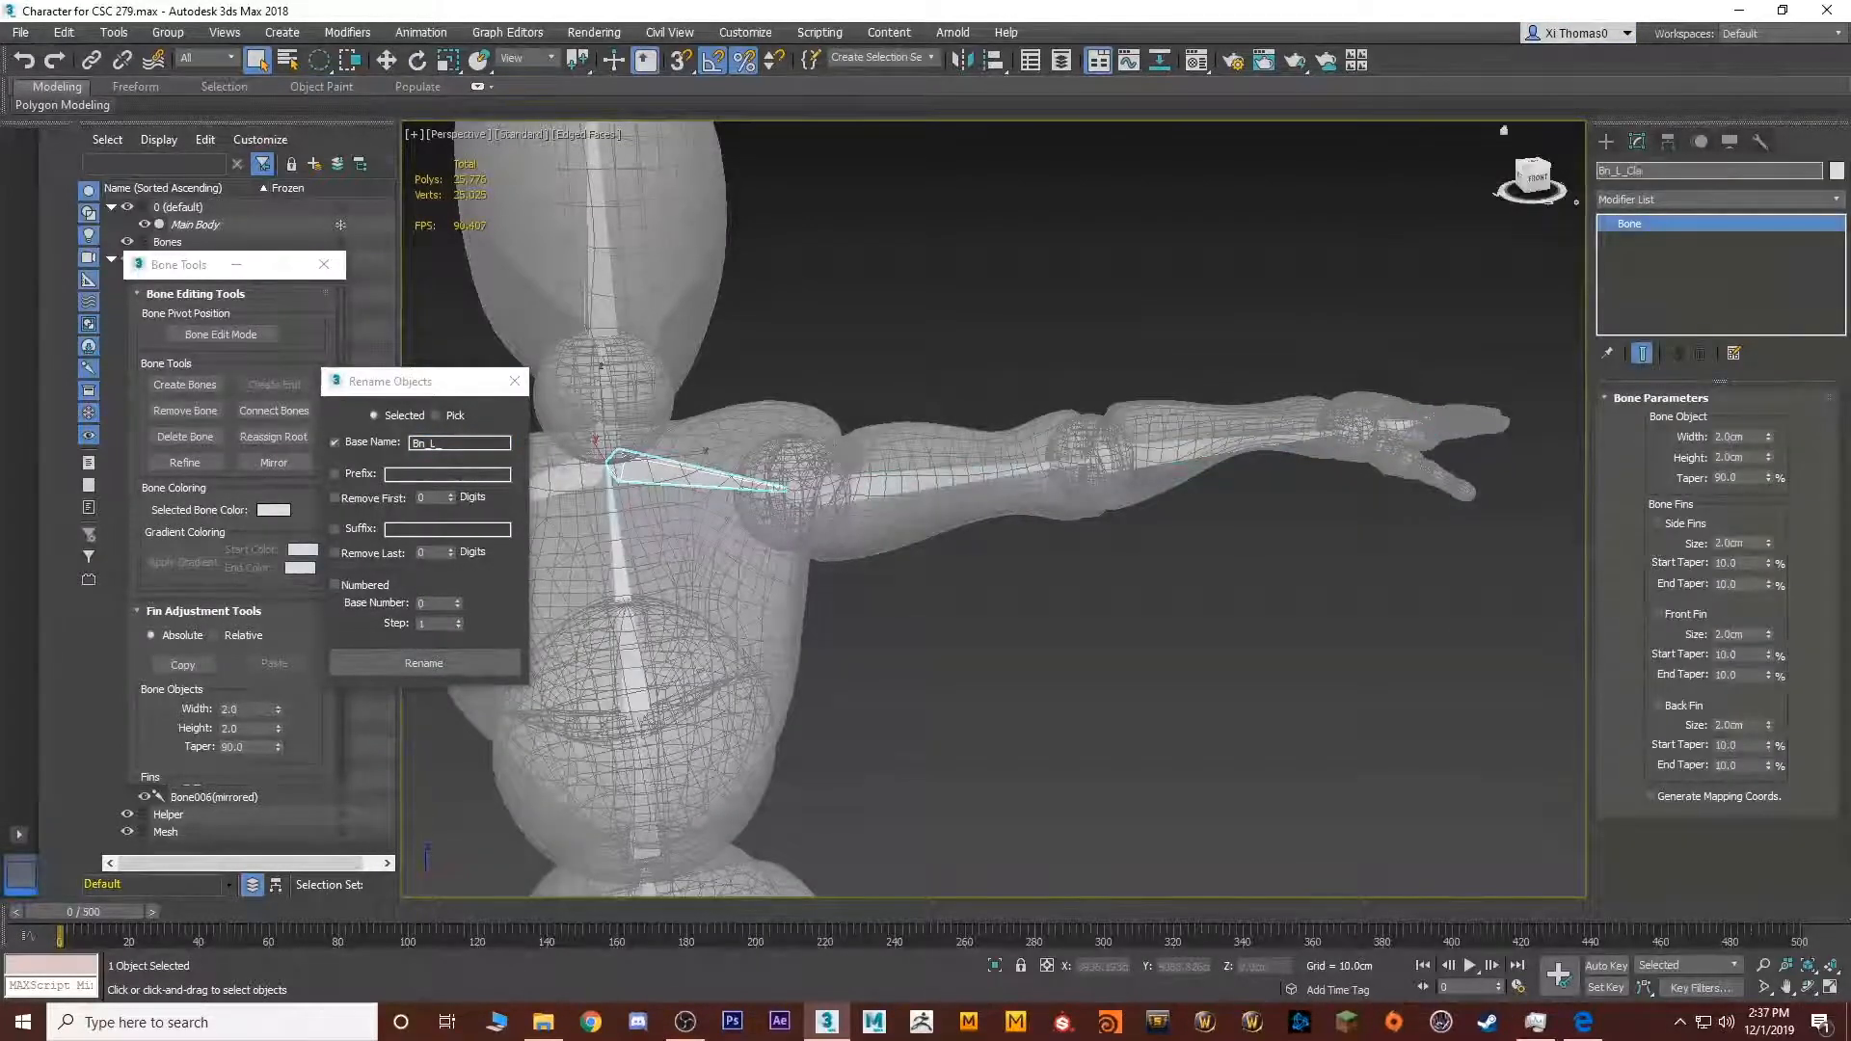
{"action": "type", "text": "vicle"}
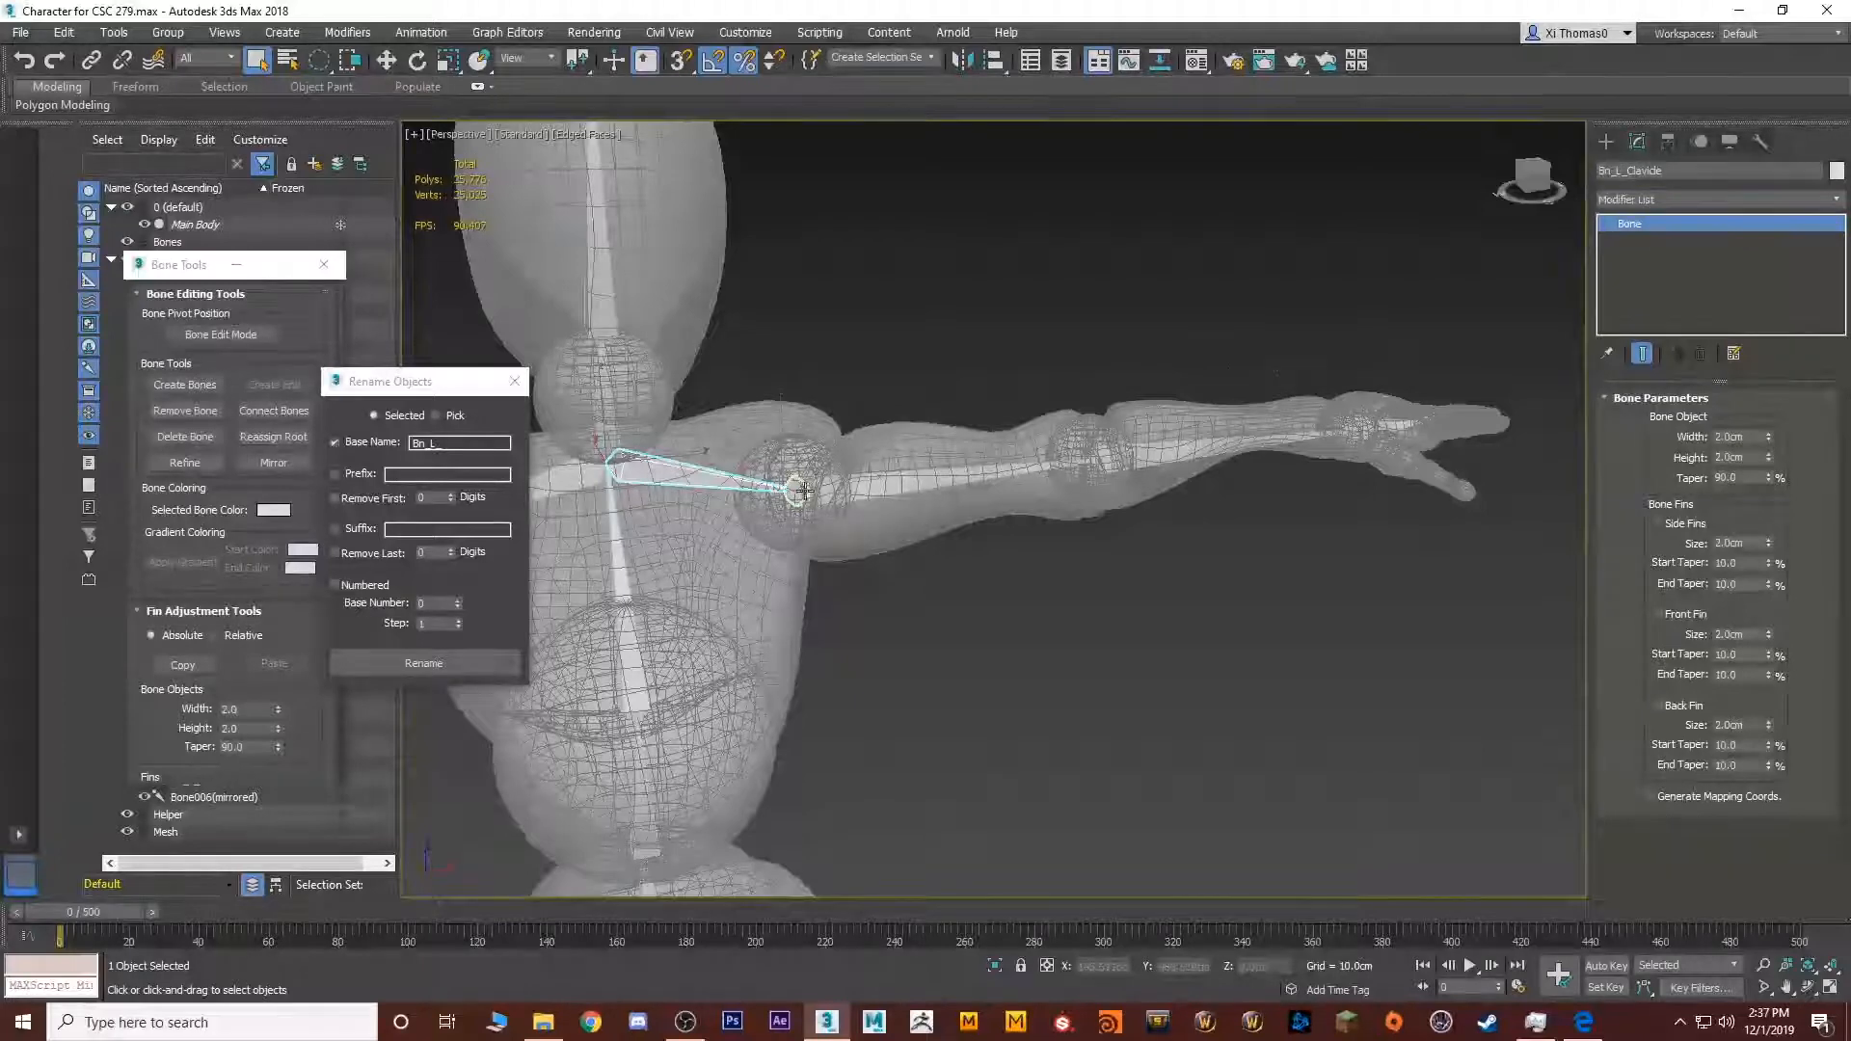
{"action": "left_click", "coordinate": [795, 492]}
{"action": "left_click", "coordinate": [1664, 171]}
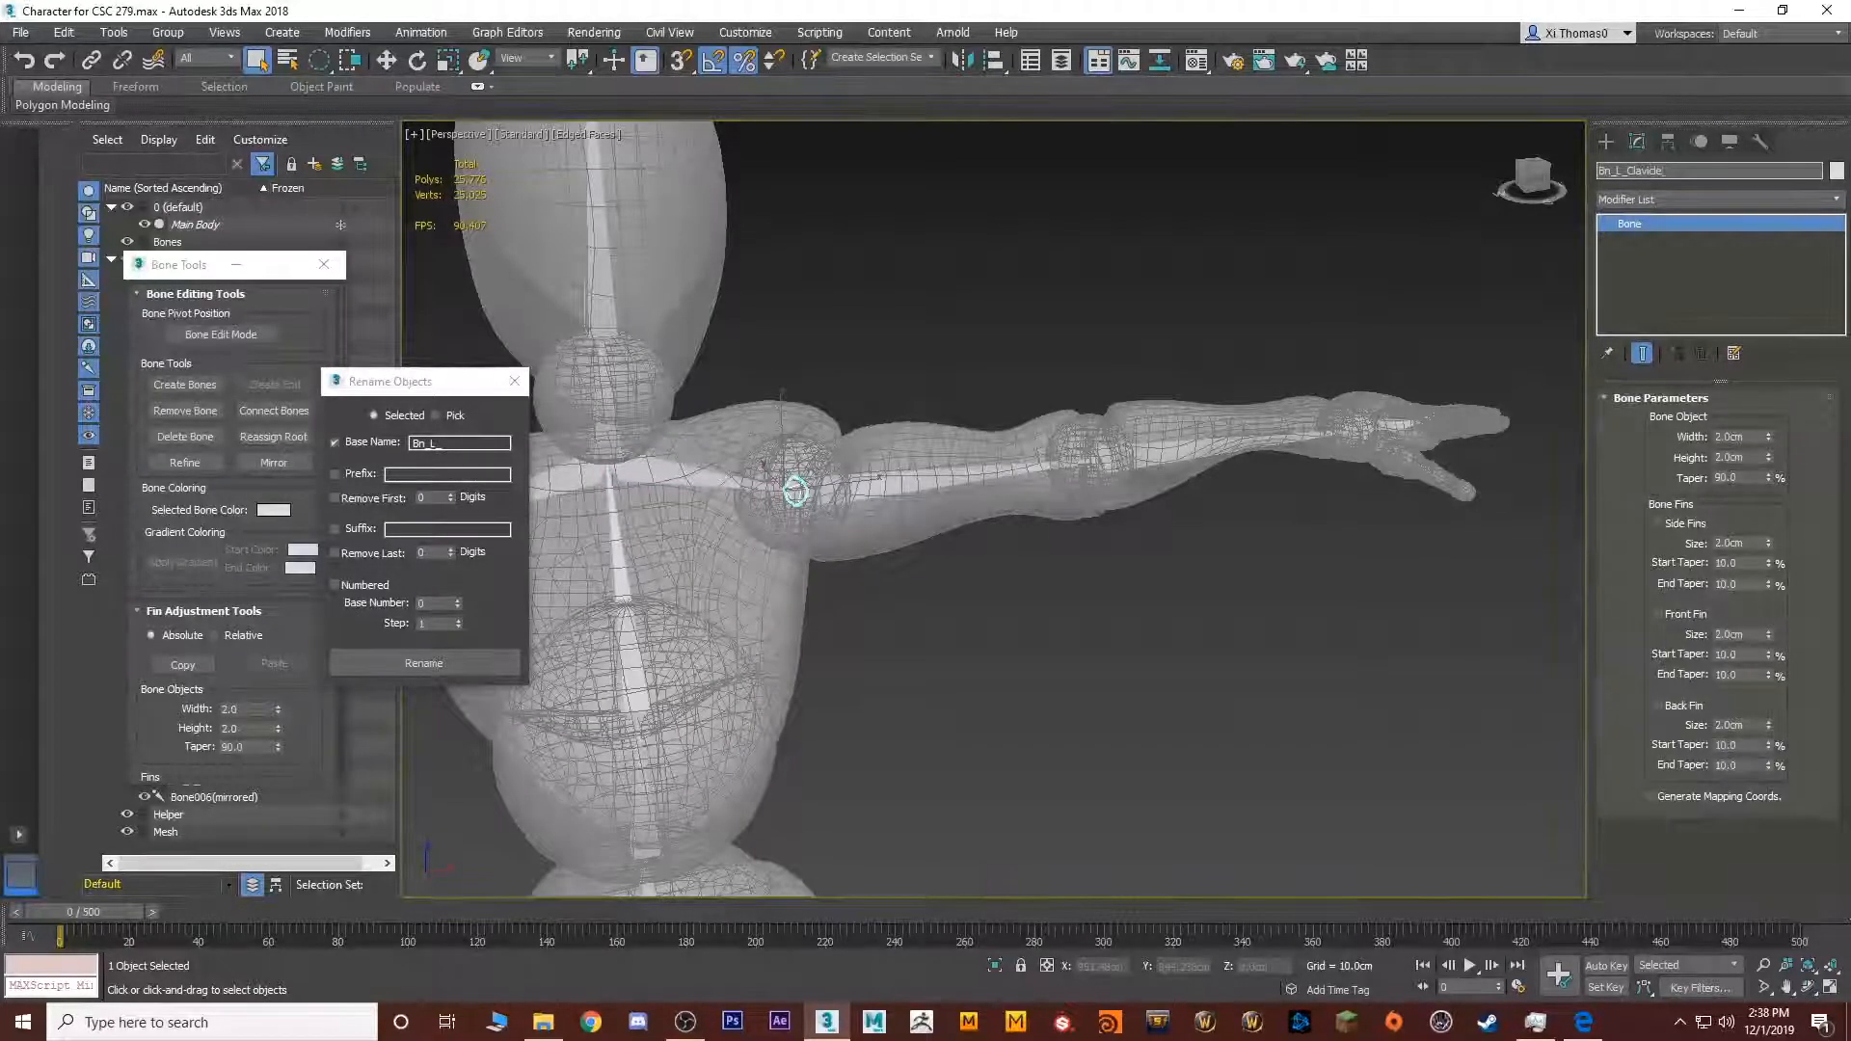
{"action": "type", "text": "Clavicle_End"}
{"action": "key", "text": "Return"}
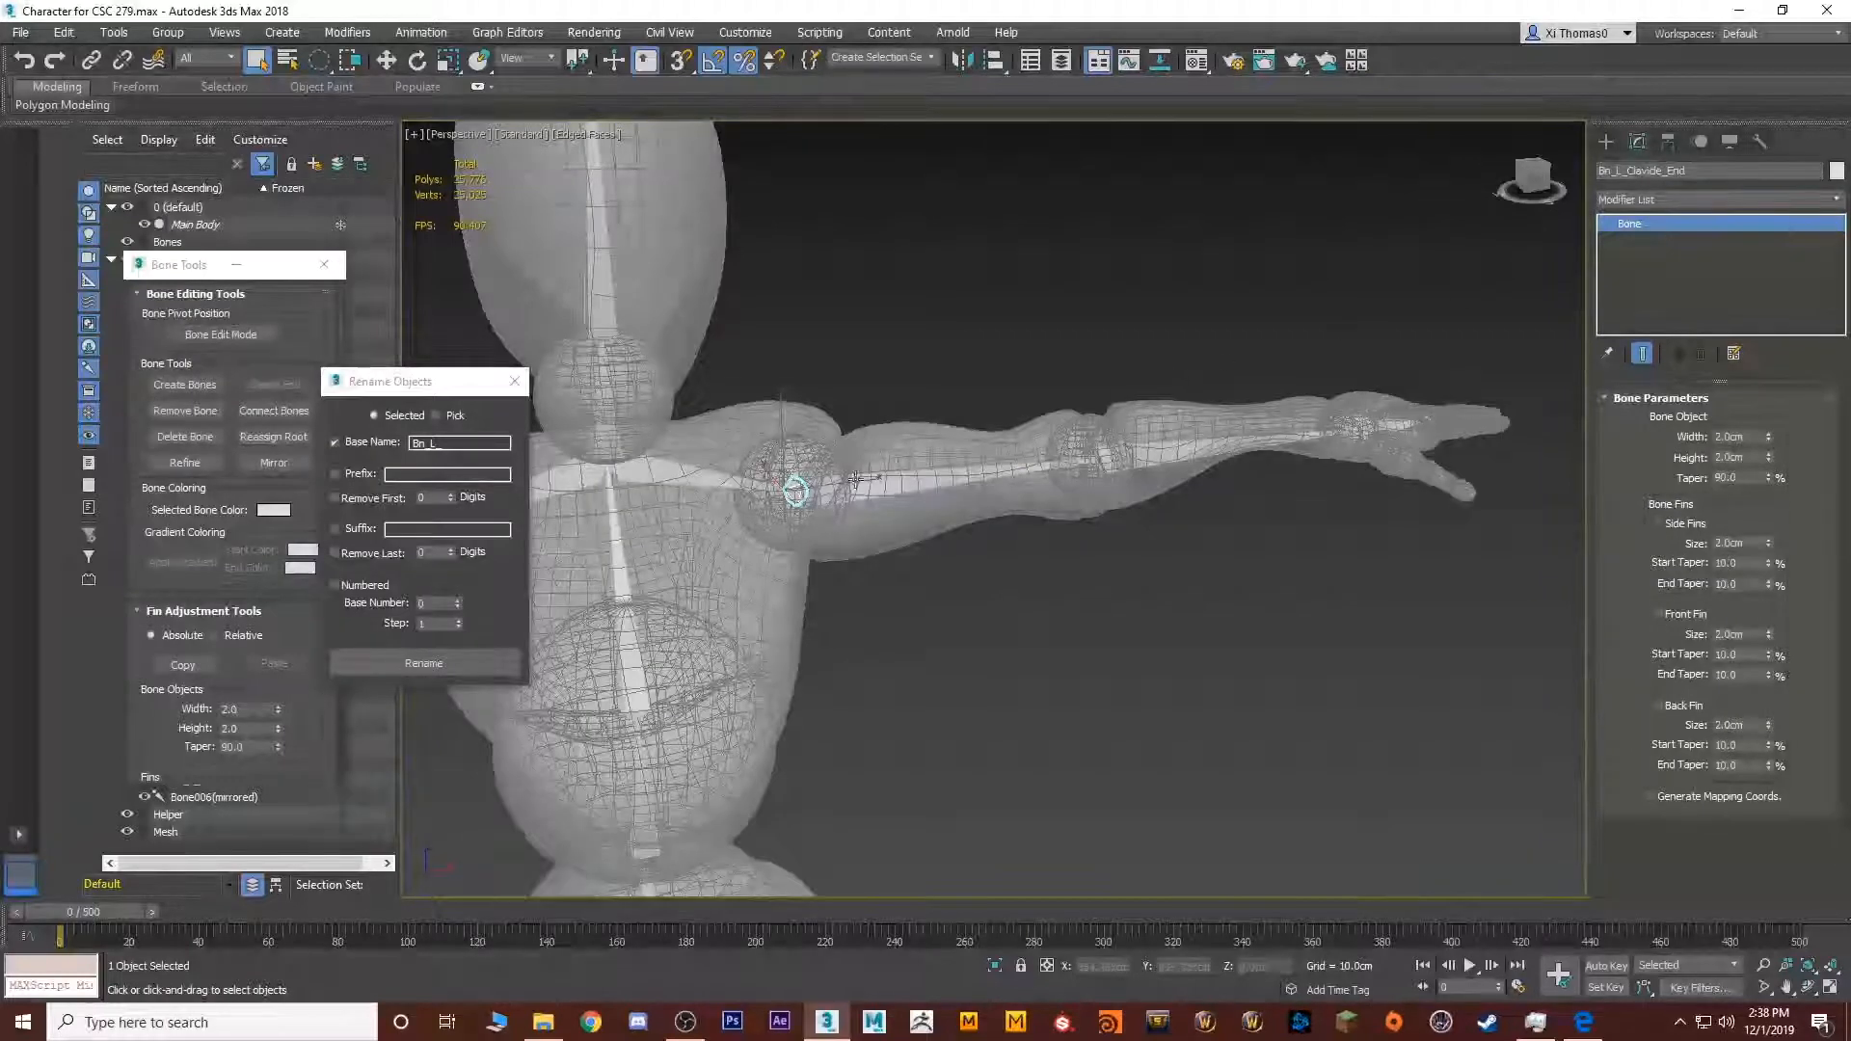
Rename the left upper arm bone as Bn_L_Arm and the left forearm bone as Bn_L_Elbow
{"action": "double_click", "coordinate": [838, 491]}
{"action": "left_click", "coordinate": [851, 487]}
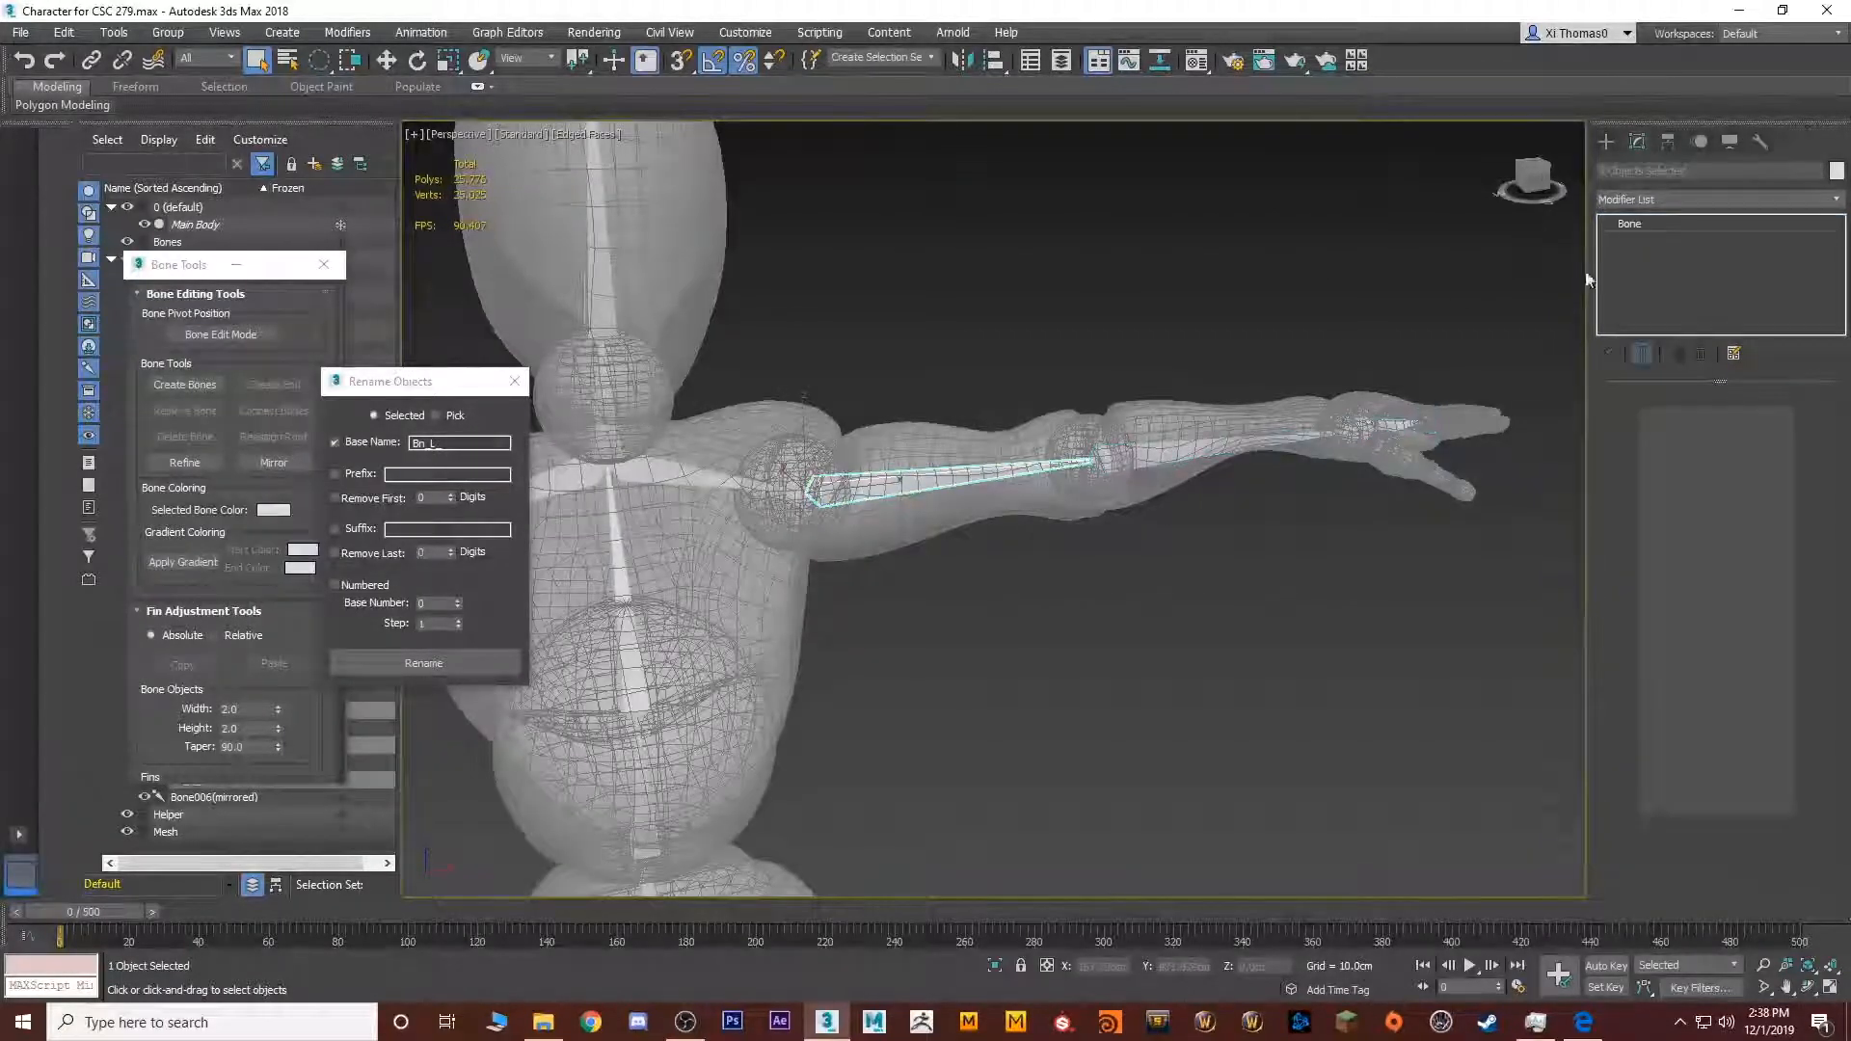
{"action": "left_click", "coordinate": [1668, 171]}
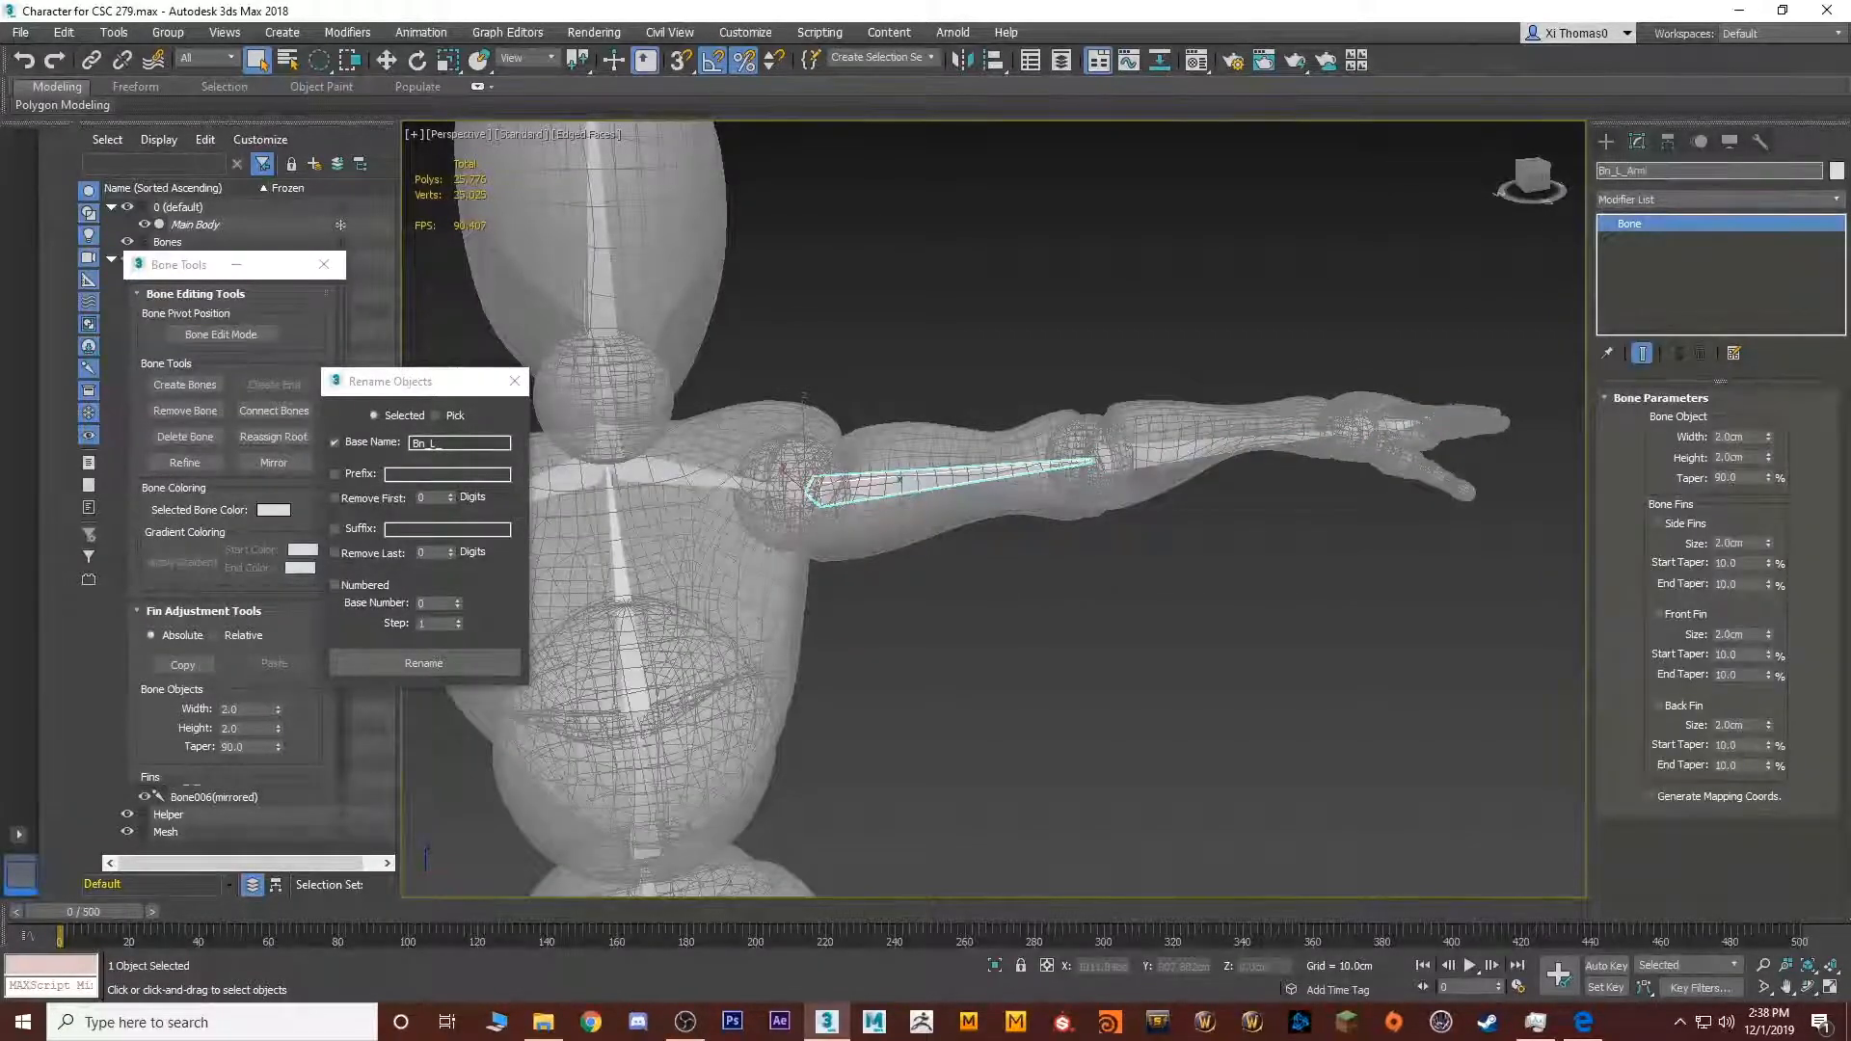
{"action": "key", "text": "Return"}
{"action": "left_click", "coordinate": [1254, 441]}
{"action": "left_click", "coordinate": [1687, 169]}
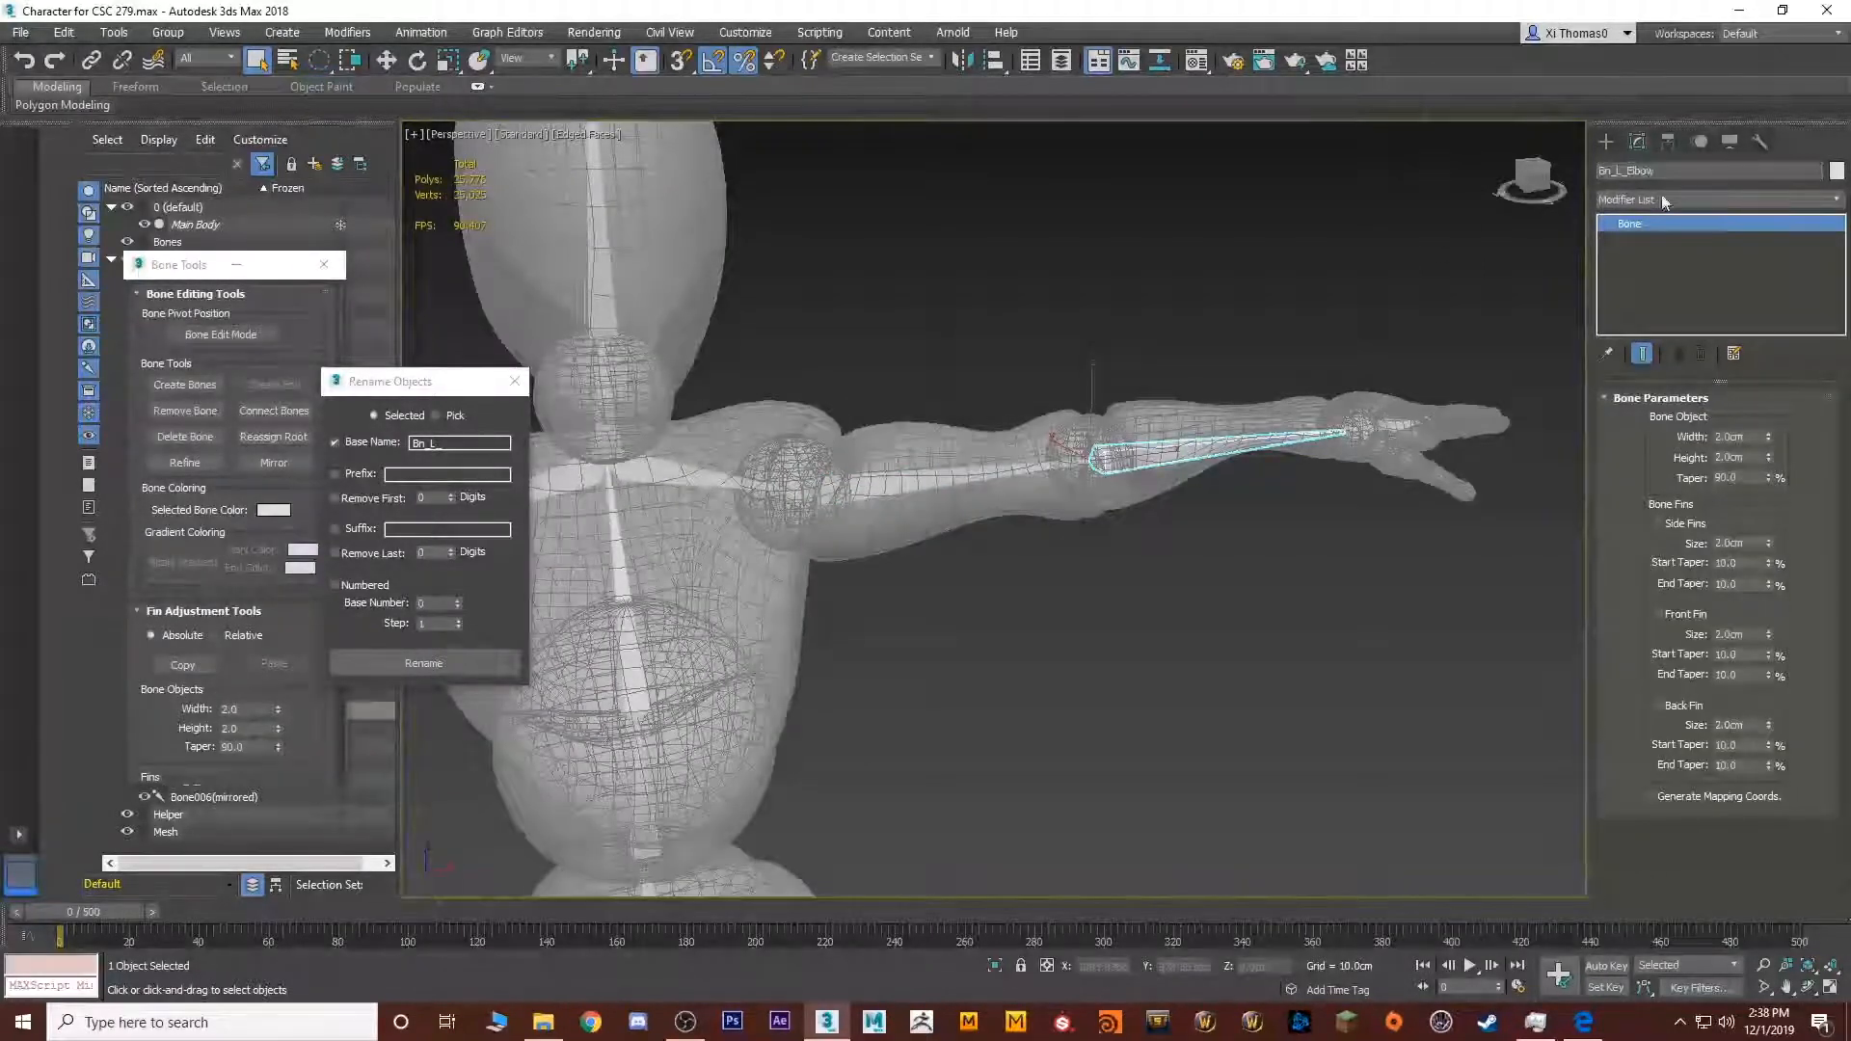
Rename the left hand bone as Bn_L_Hand and the small bone at the chain's tip as Bn_L_Arm_End
{"action": "middle_click_drag", "start_coordinate": [1422, 381], "coordinate": [1153, 430]}
{"action": "scroll", "coordinate": [1157, 428], "scroll_direction": "up", "scroll_amount": 5}
{"action": "left_click", "coordinate": [1205, 415]}
{"action": "left_click", "coordinate": [1704, 174]}
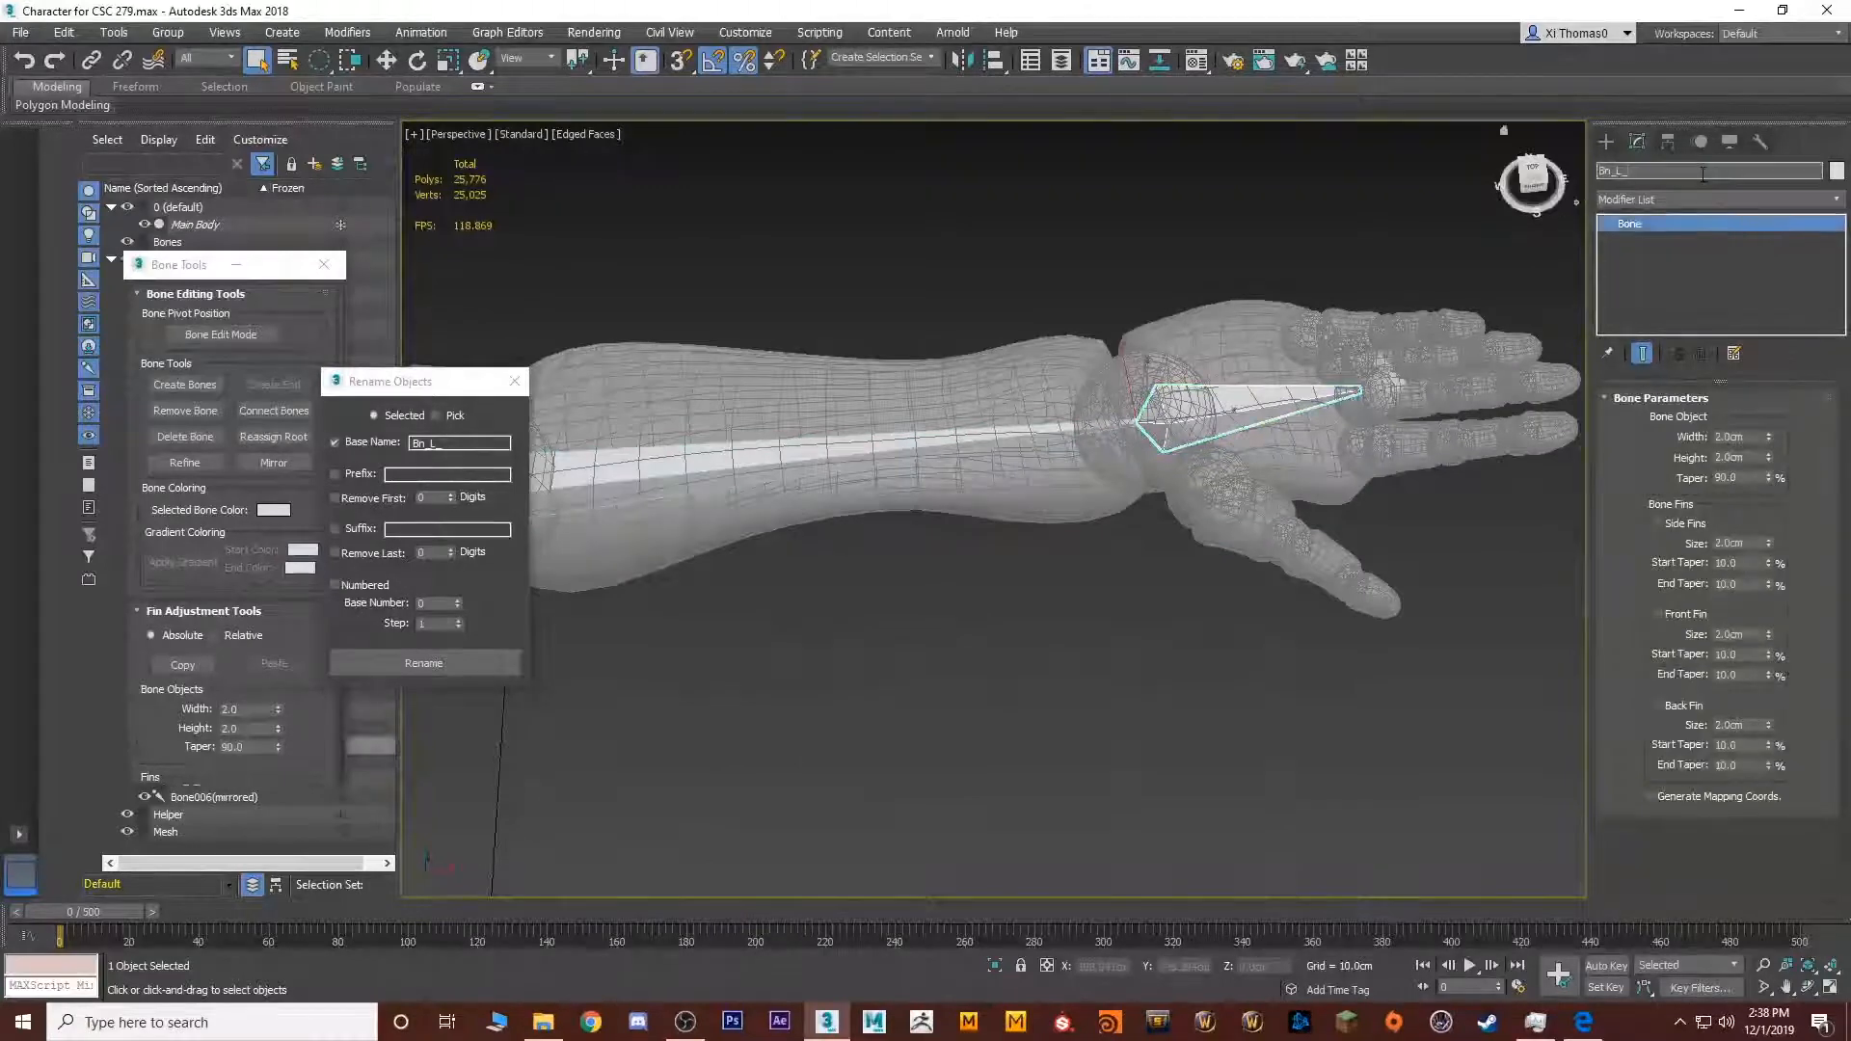
{"action": "type", "text": "Hand"}
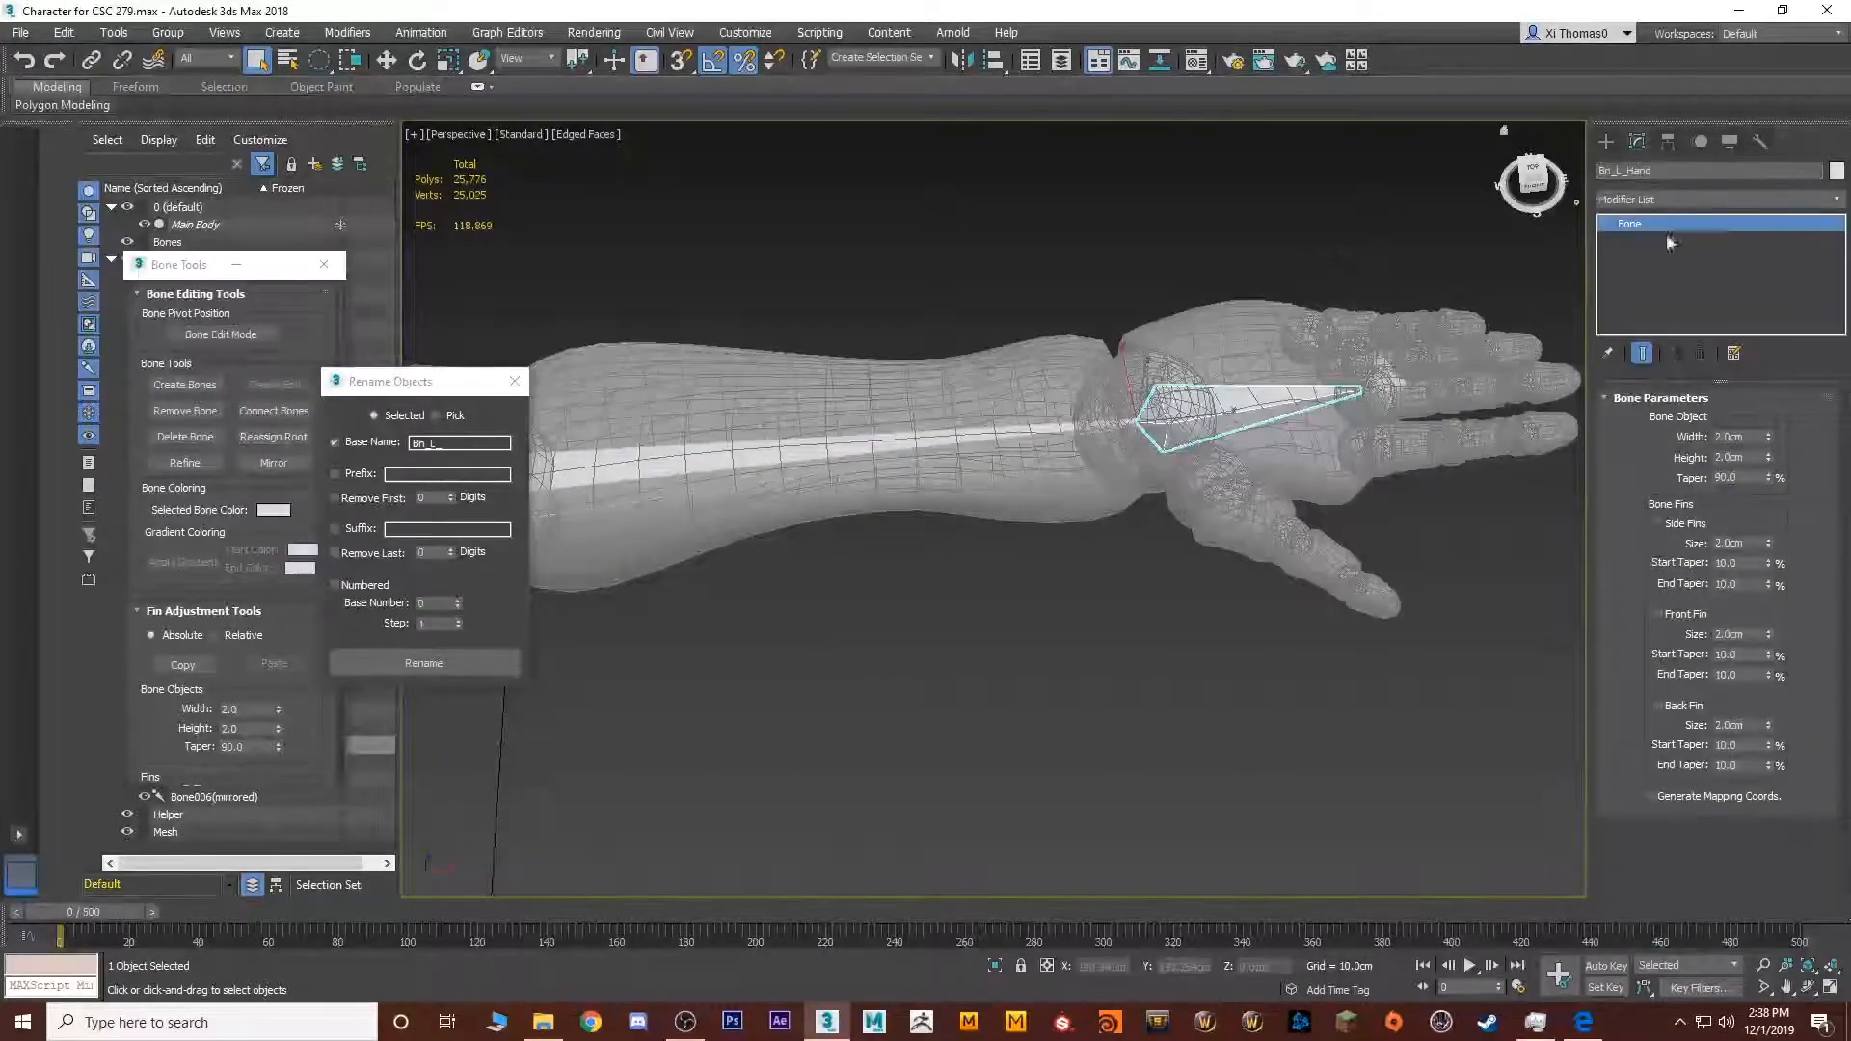
{"action": "left_click", "coordinate": [1382, 386]}
{"action": "left_click", "coordinate": [1695, 168]}
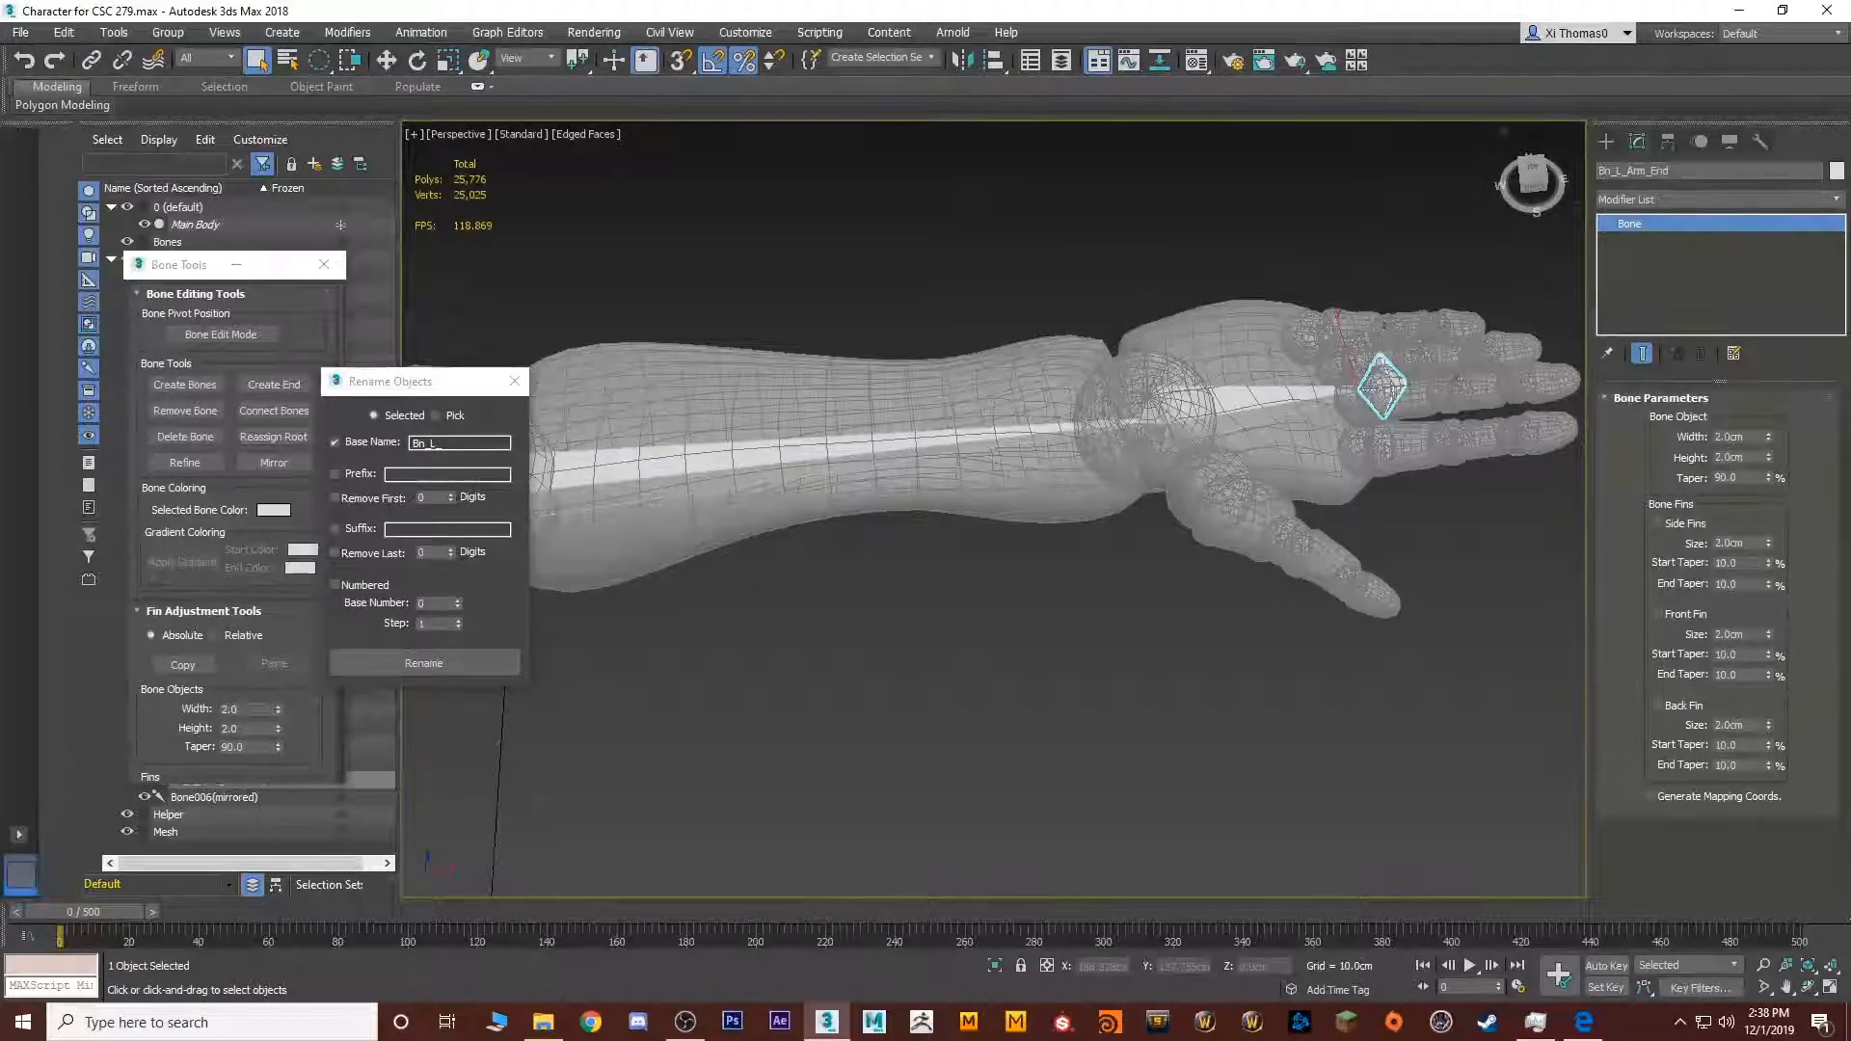
Select the whole mirrored right arm chain and rename its bones with the base name Bn_R_
{"action": "scroll", "coordinate": [983, 355], "scroll_direction": "down", "scroll_amount": 10}
{"action": "scroll", "coordinate": [929, 398], "scroll_direction": "down", "scroll_amount": 5}
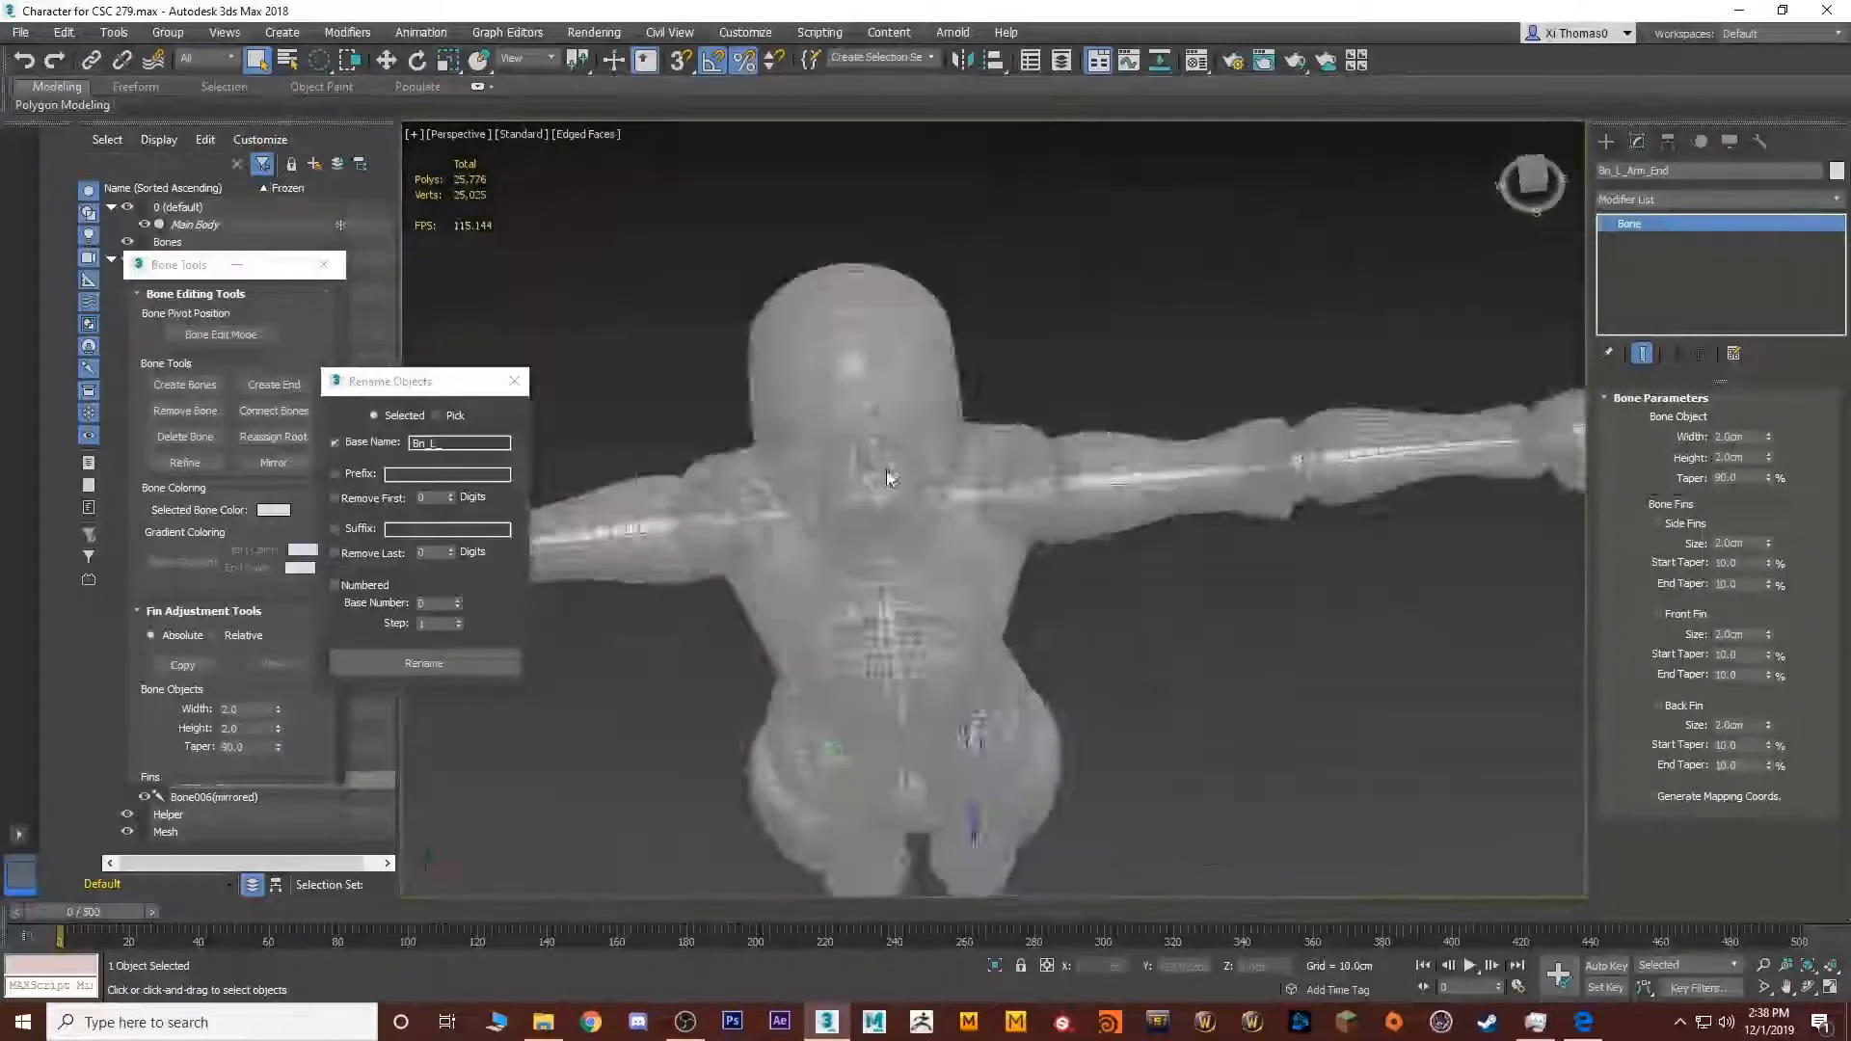
{"action": "middle_click_drag", "start_coordinate": [876, 476], "coordinate": [1041, 401]}
{"action": "double_click", "coordinate": [1085, 380]}
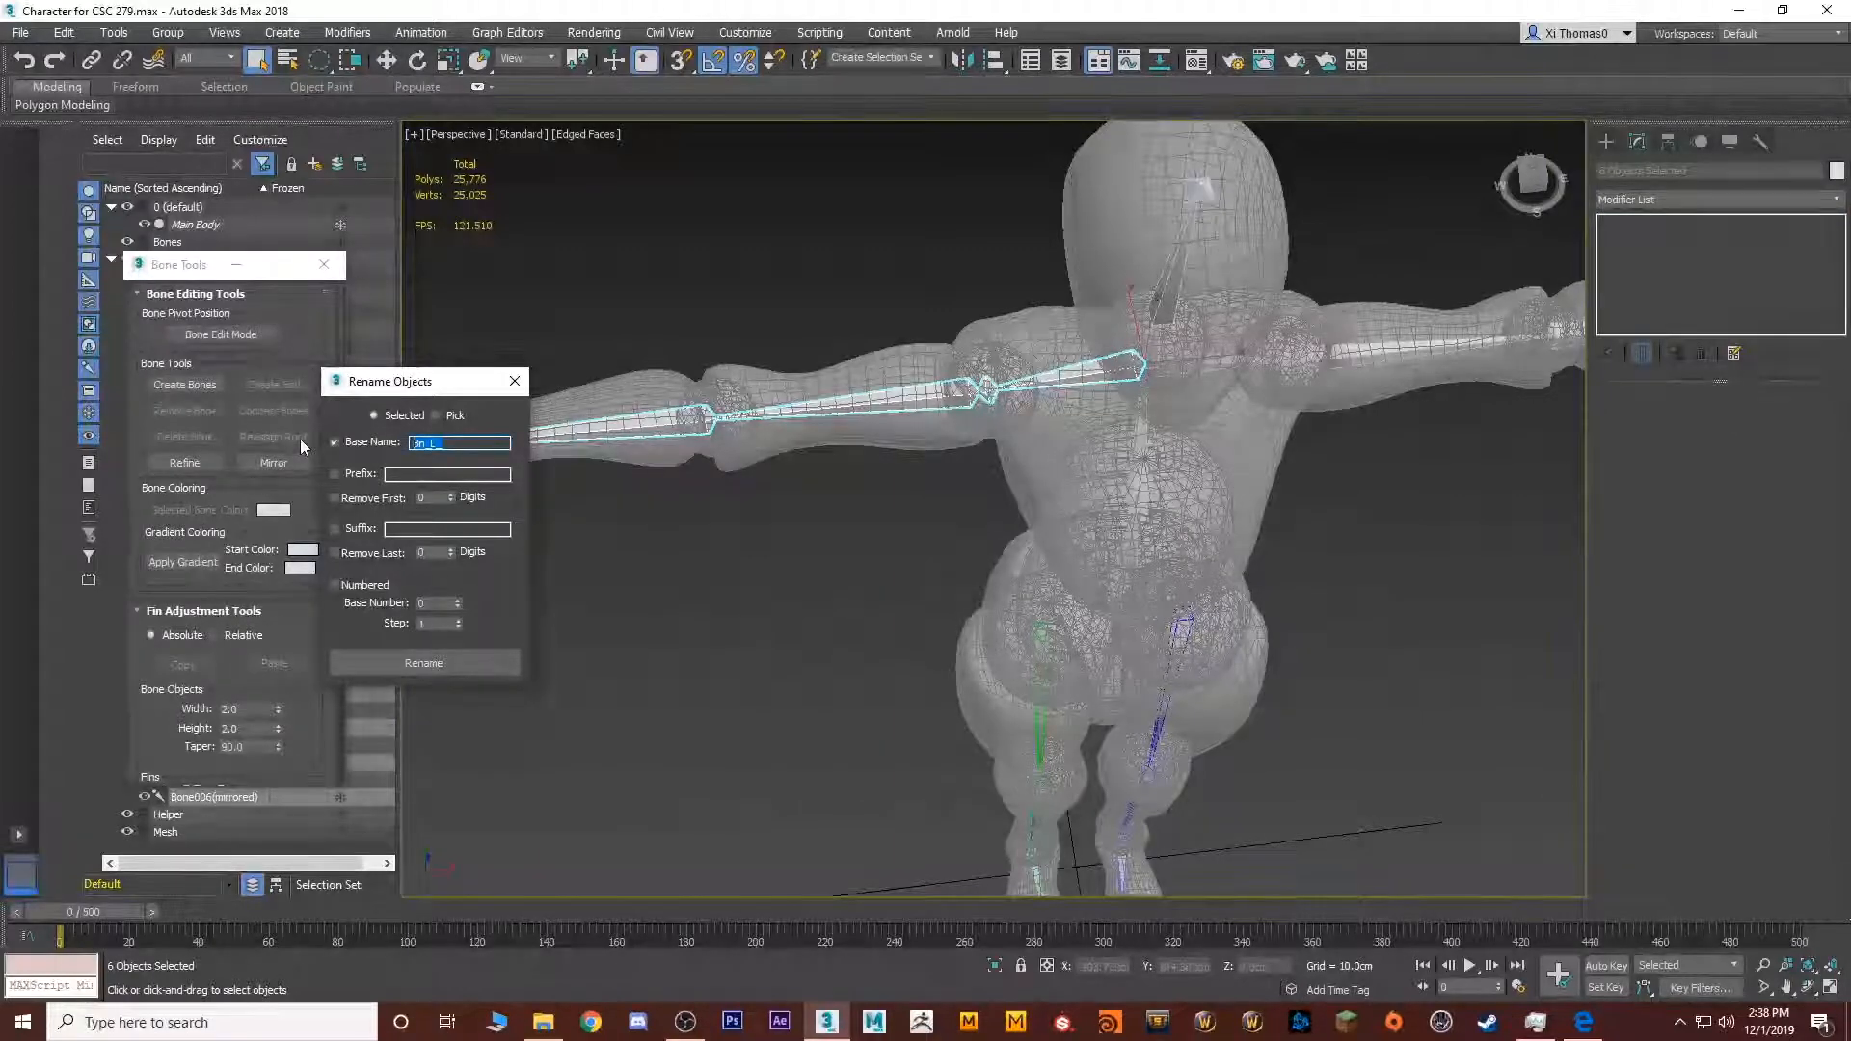
{"action": "type", "text": "Bn_R_"}
{"action": "left_click", "coordinate": [425, 664]}
Rename the right clavicle bone as Bn_R_Clavicle and the small bone at its end as Bn_R_Clavicle_End
{"action": "left_click", "coordinate": [1056, 374]}
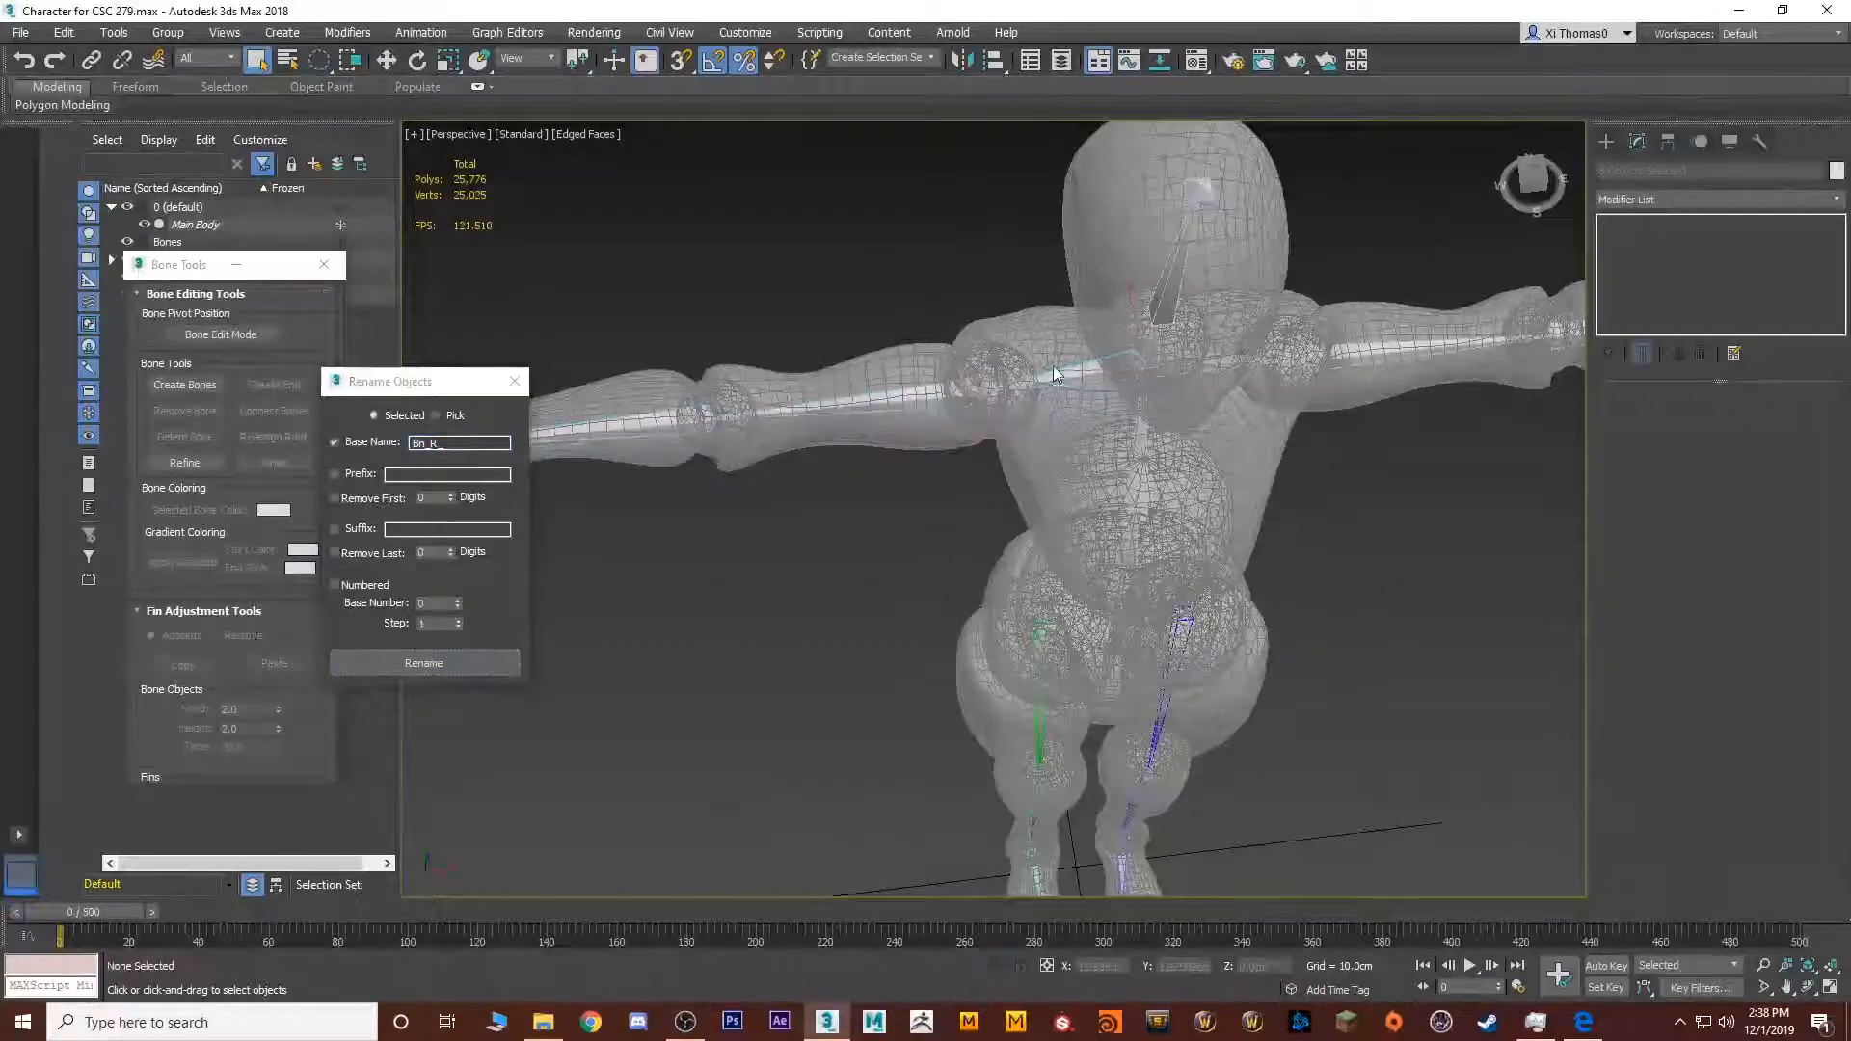
{"action": "left_click", "coordinate": [1066, 372]}
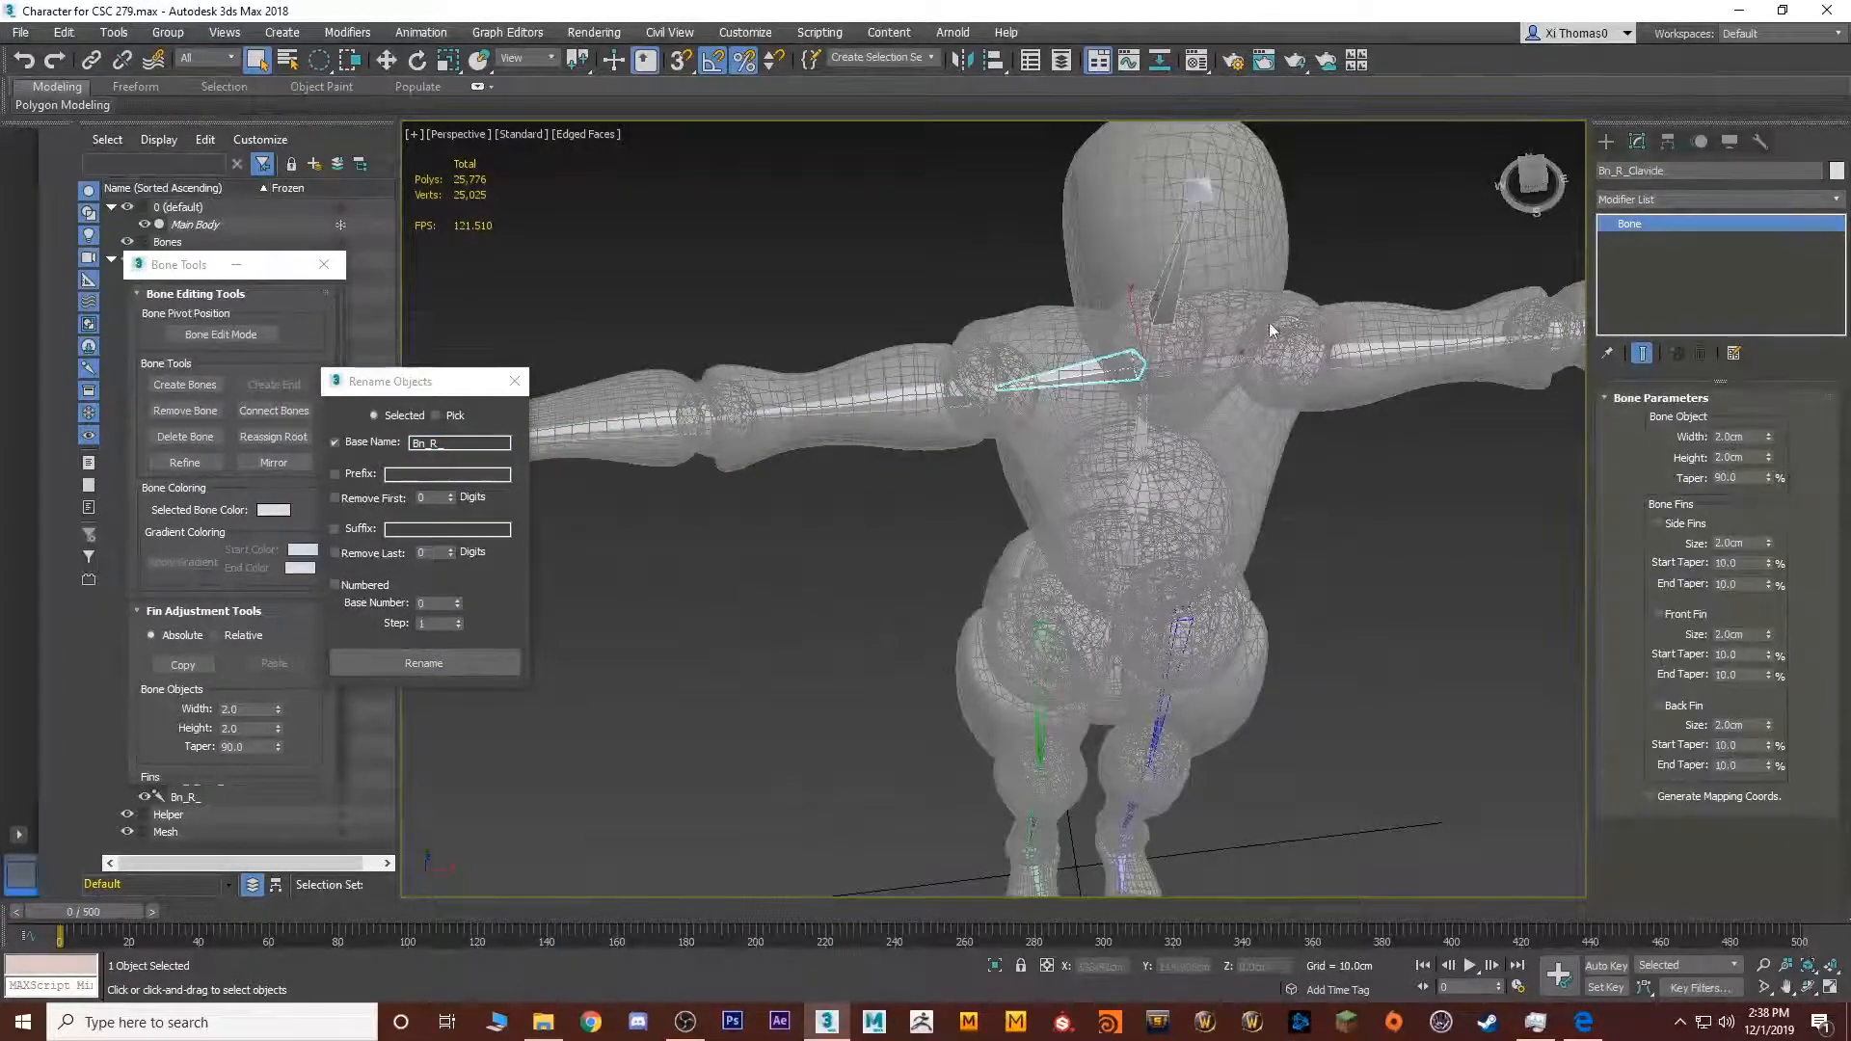
{"action": "left_click", "coordinate": [986, 390]}
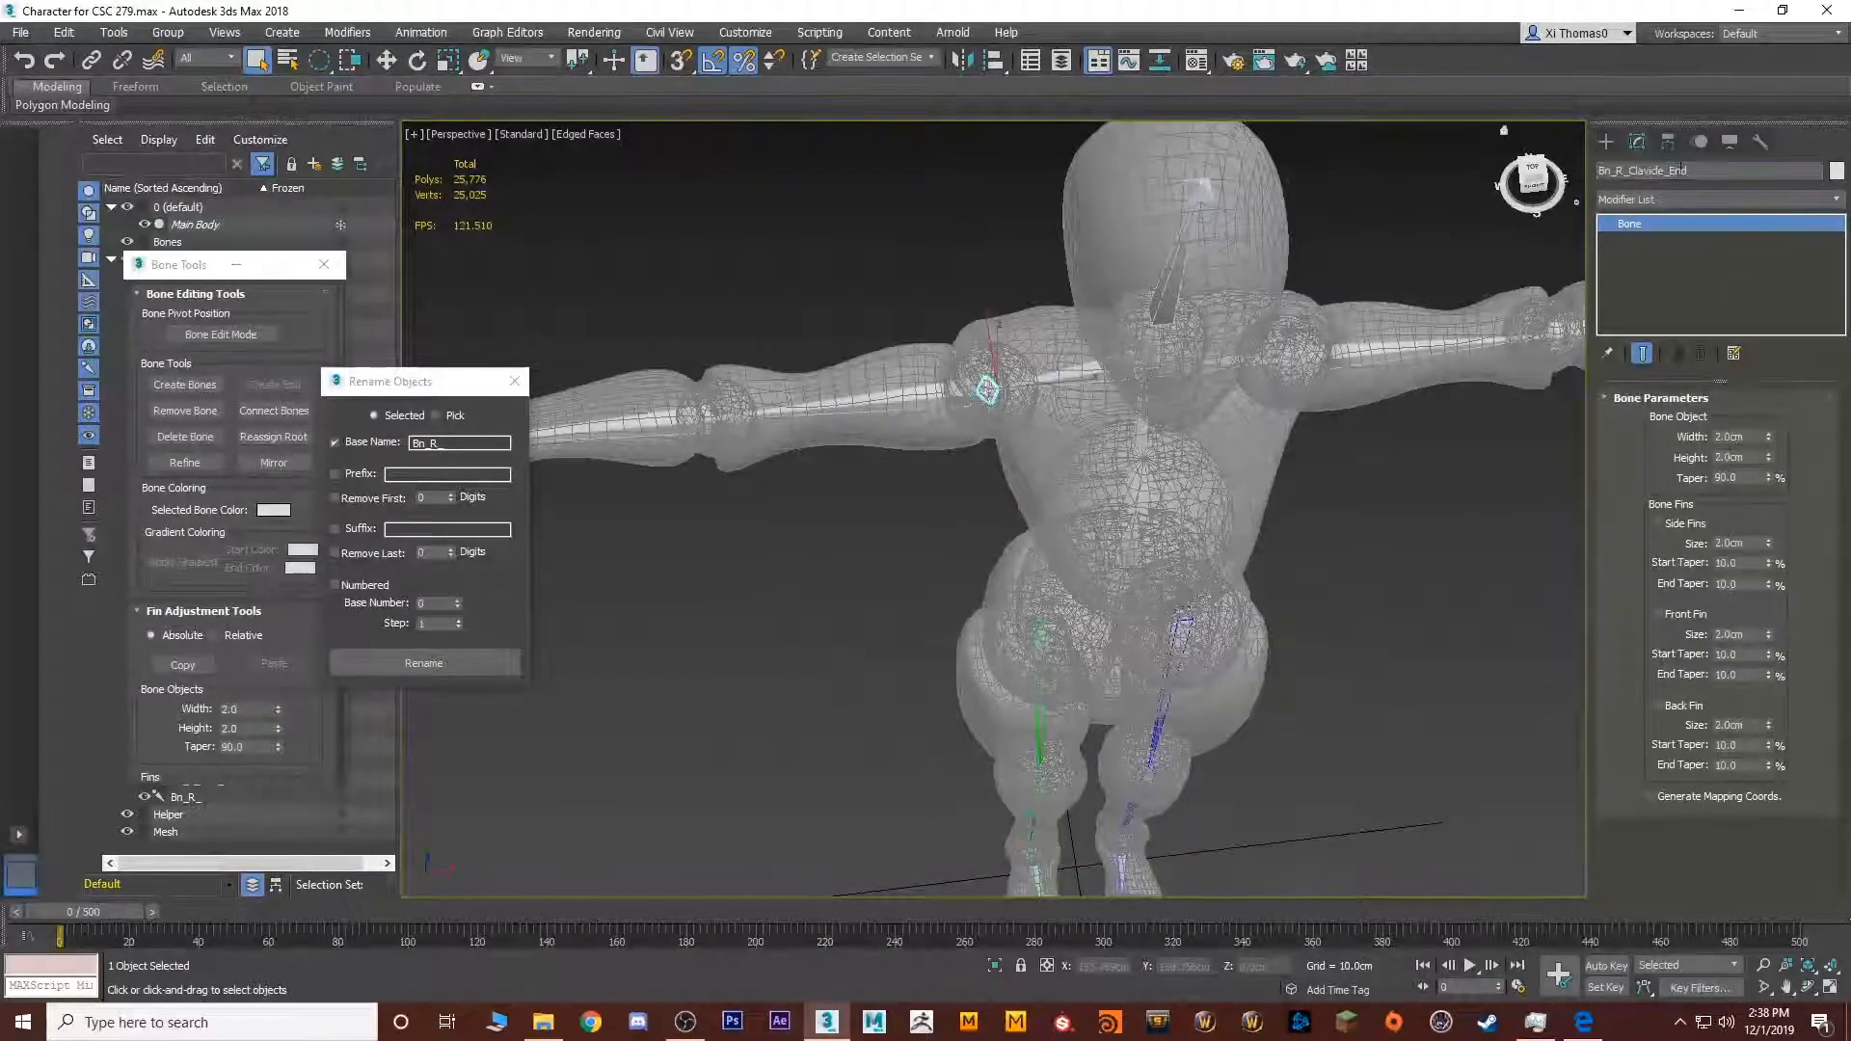
Rename the right upper arm bone as Bn_R_Arm and the right forearm bone as Bn_R_Elbow
{"action": "left_click", "coordinate": [954, 393]}
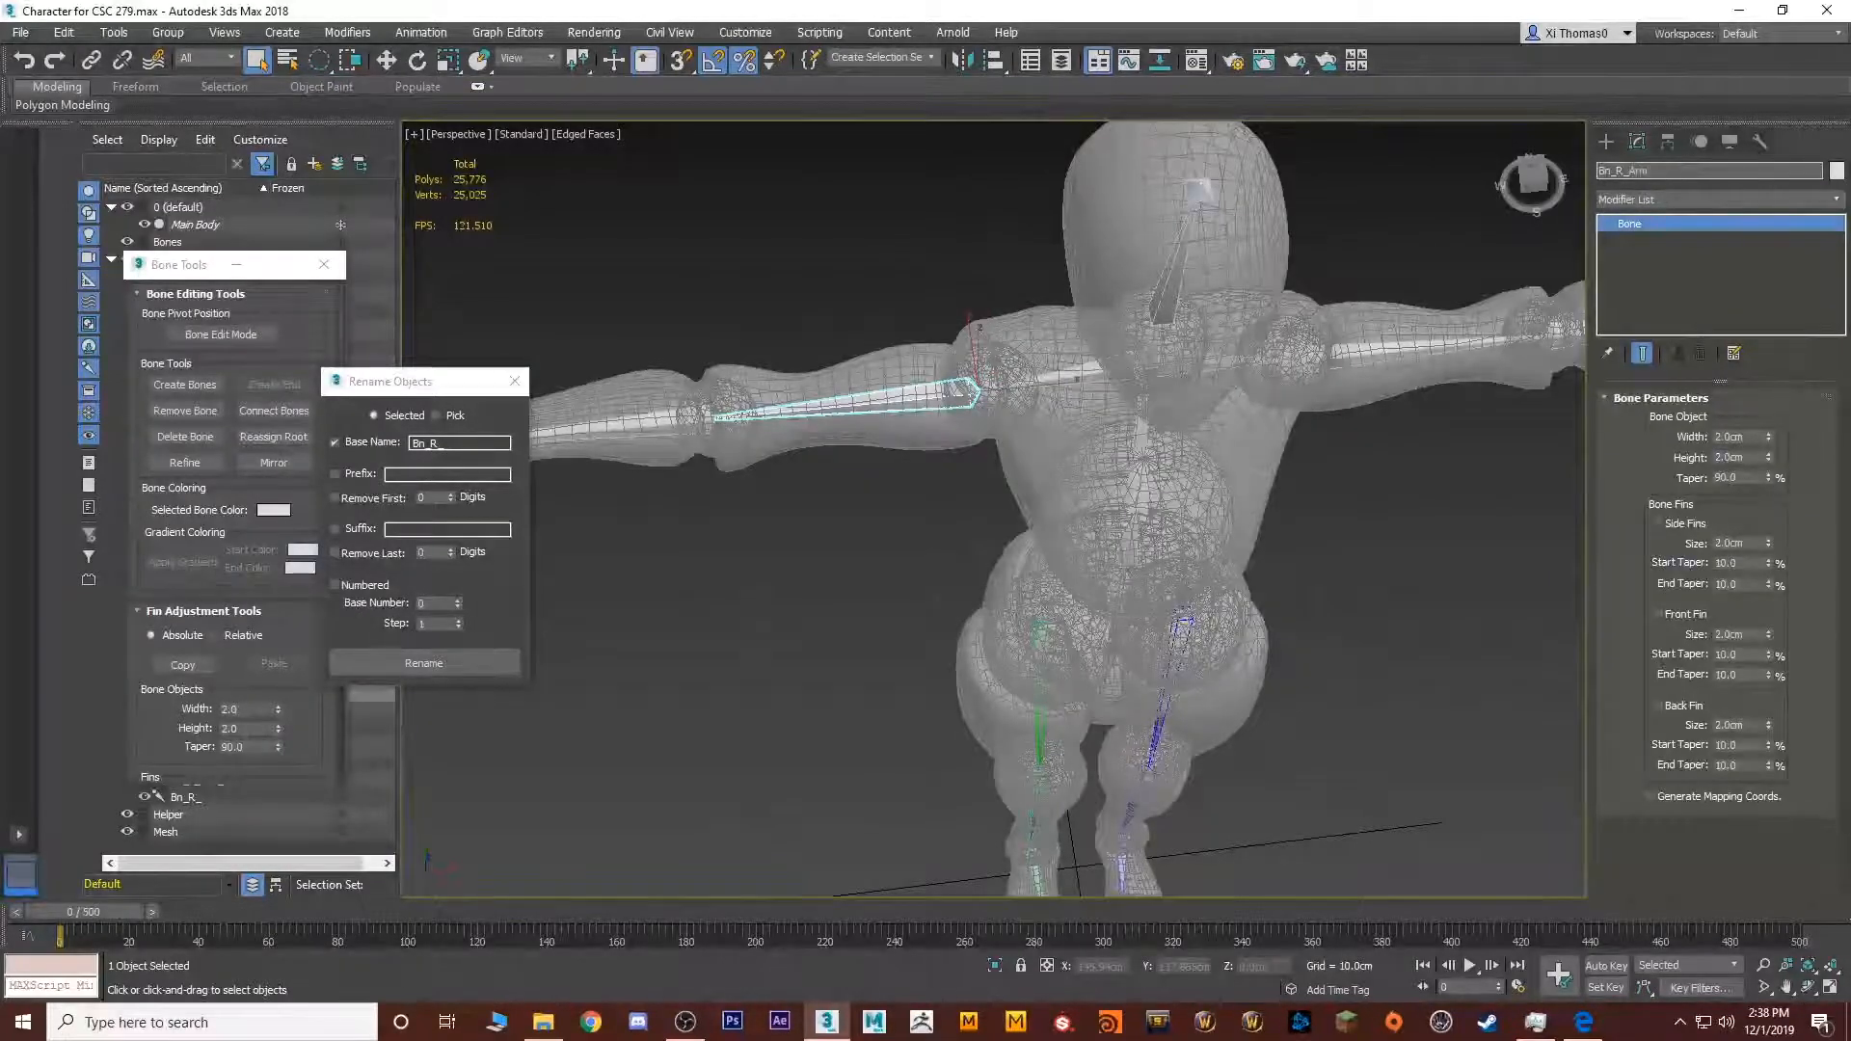
{"action": "left_click", "coordinate": [656, 409]}
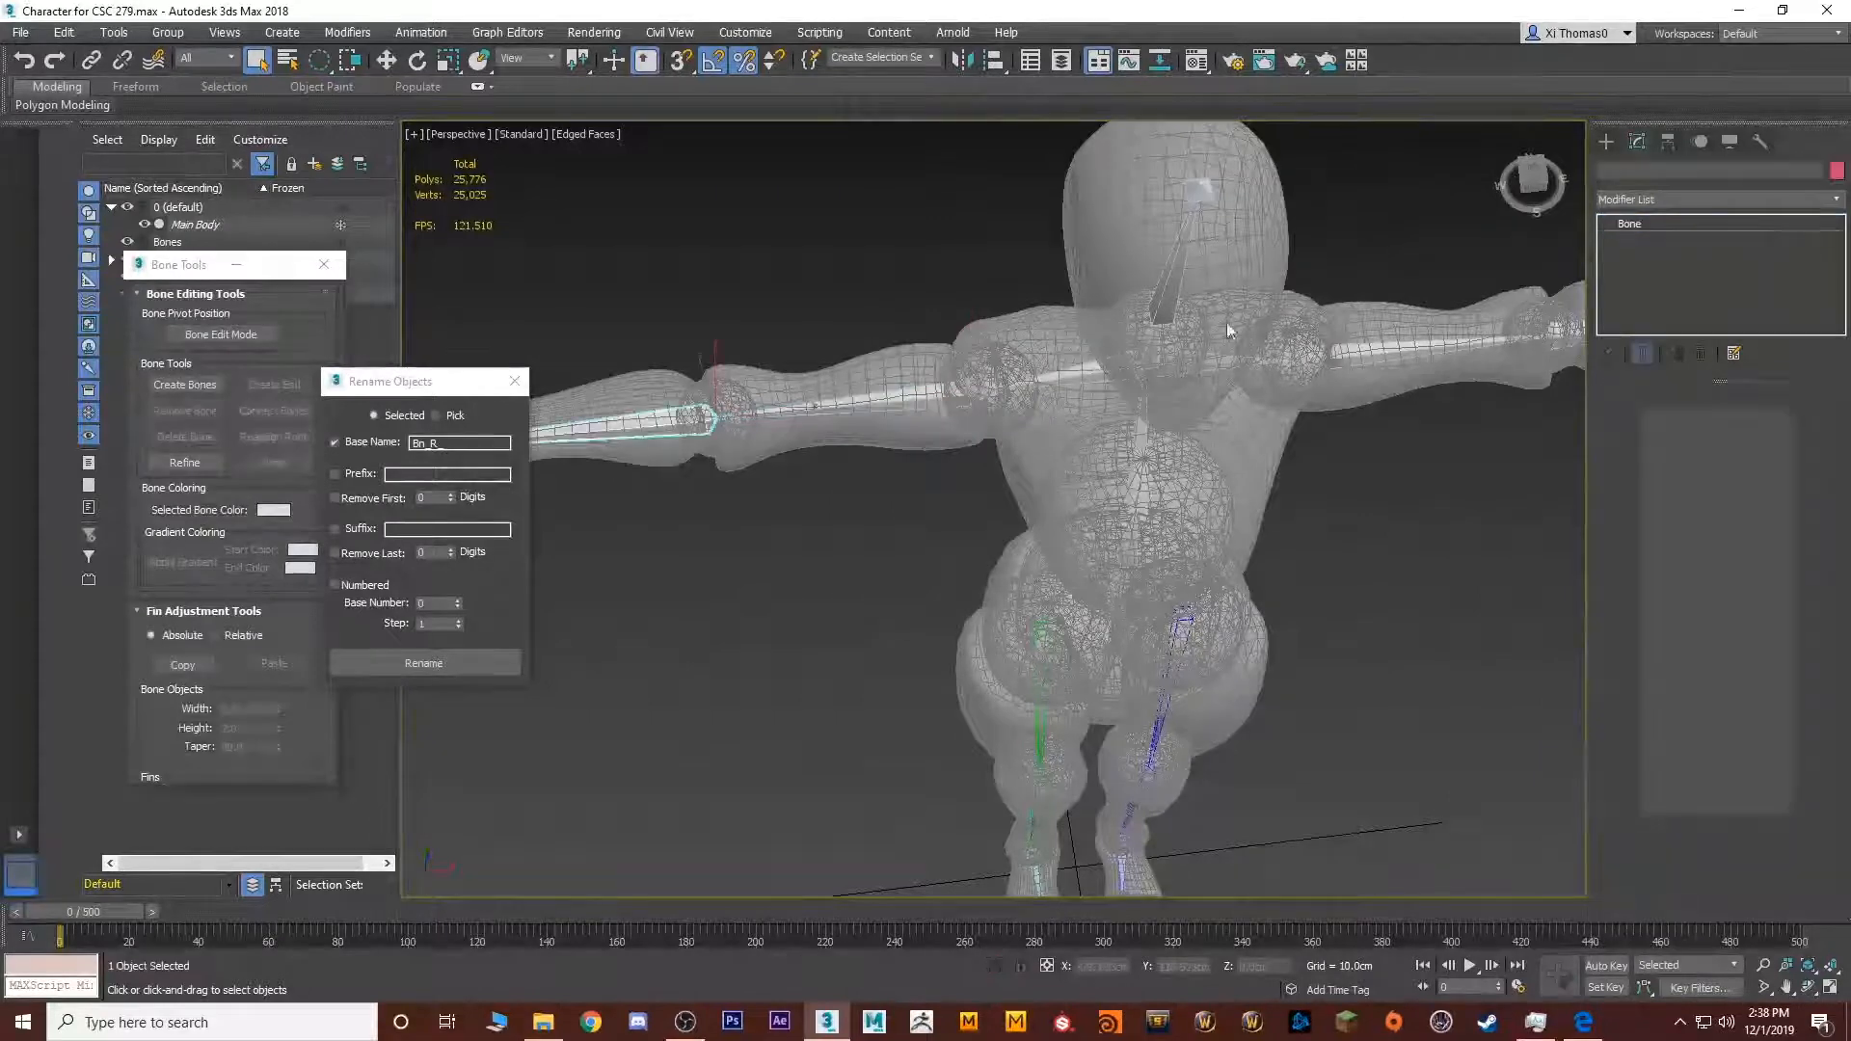
{"action": "left_click", "coordinate": [1668, 170]}
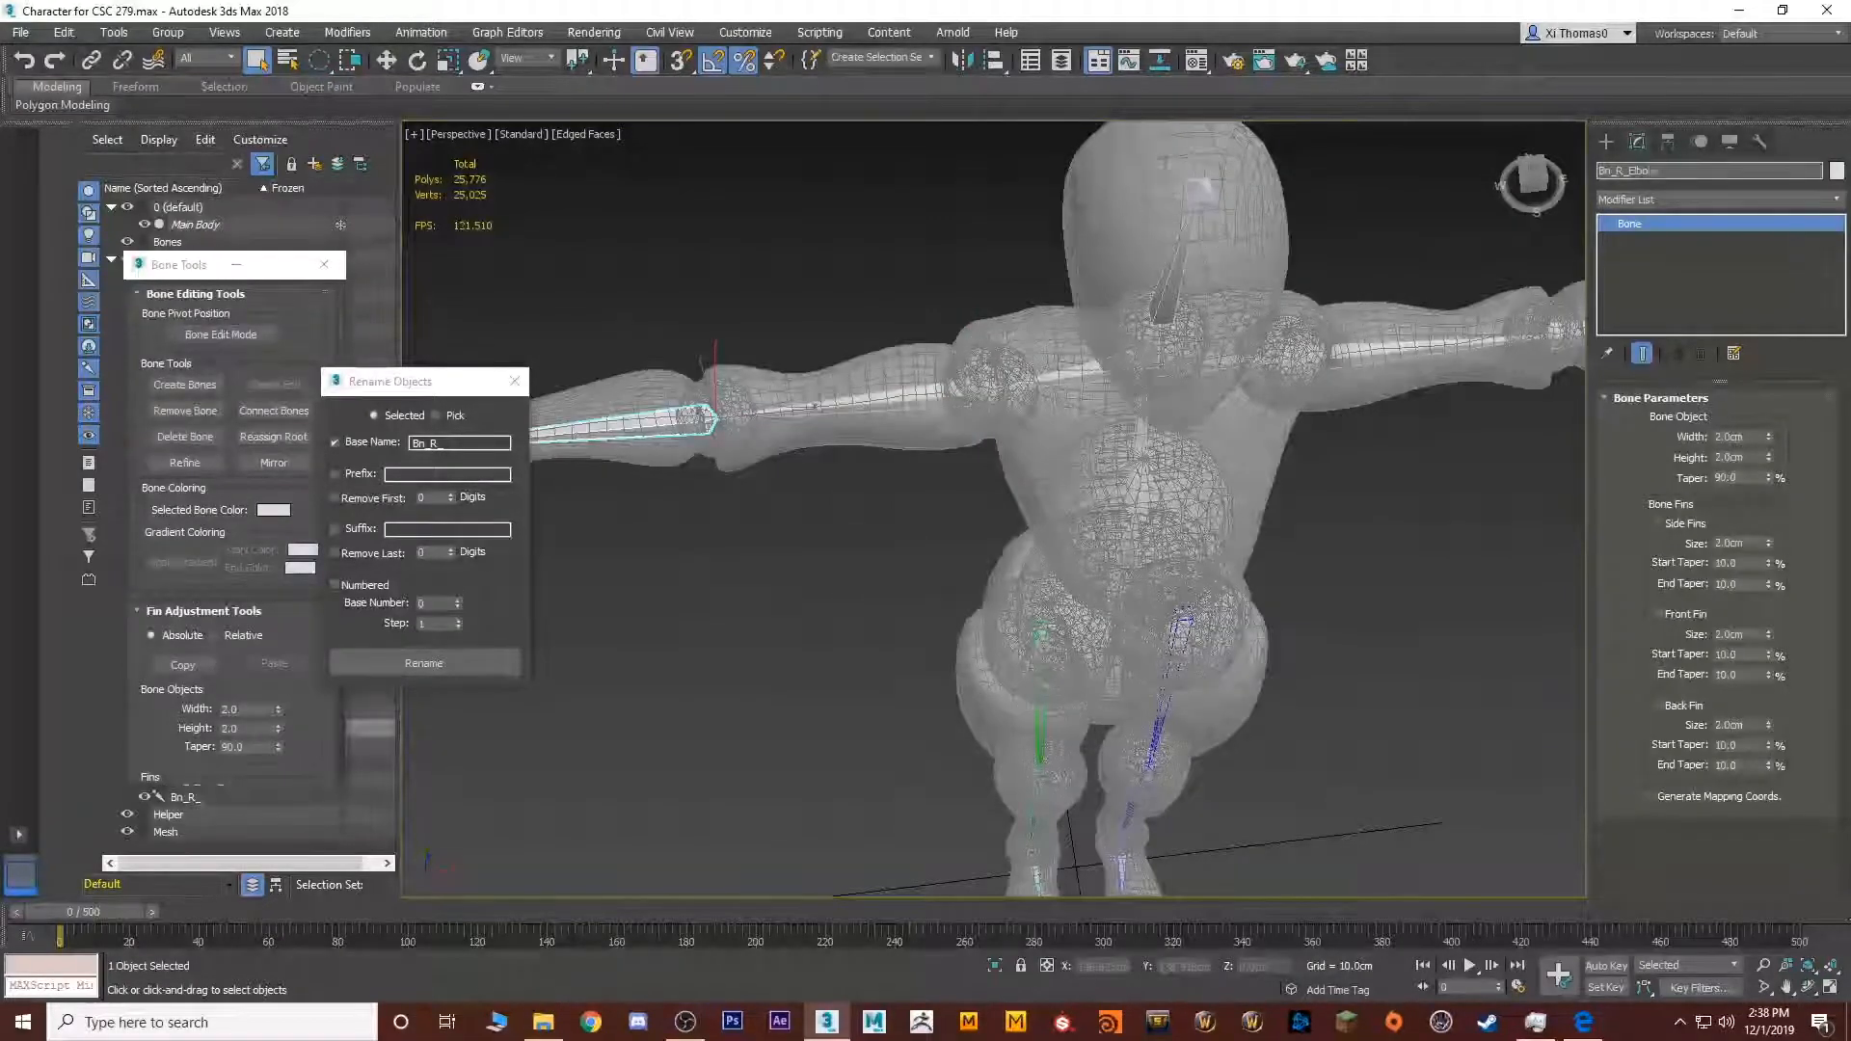
Rename the right hand bone as Bn_R_Hand and the small bone at the chain's tip as Bn_R_Arm_End
{"action": "middle_click_drag", "start_coordinate": [1269, 351], "coordinate": [887, 403], "text": "alt"}
{"action": "left_click", "coordinate": [733, 430]}
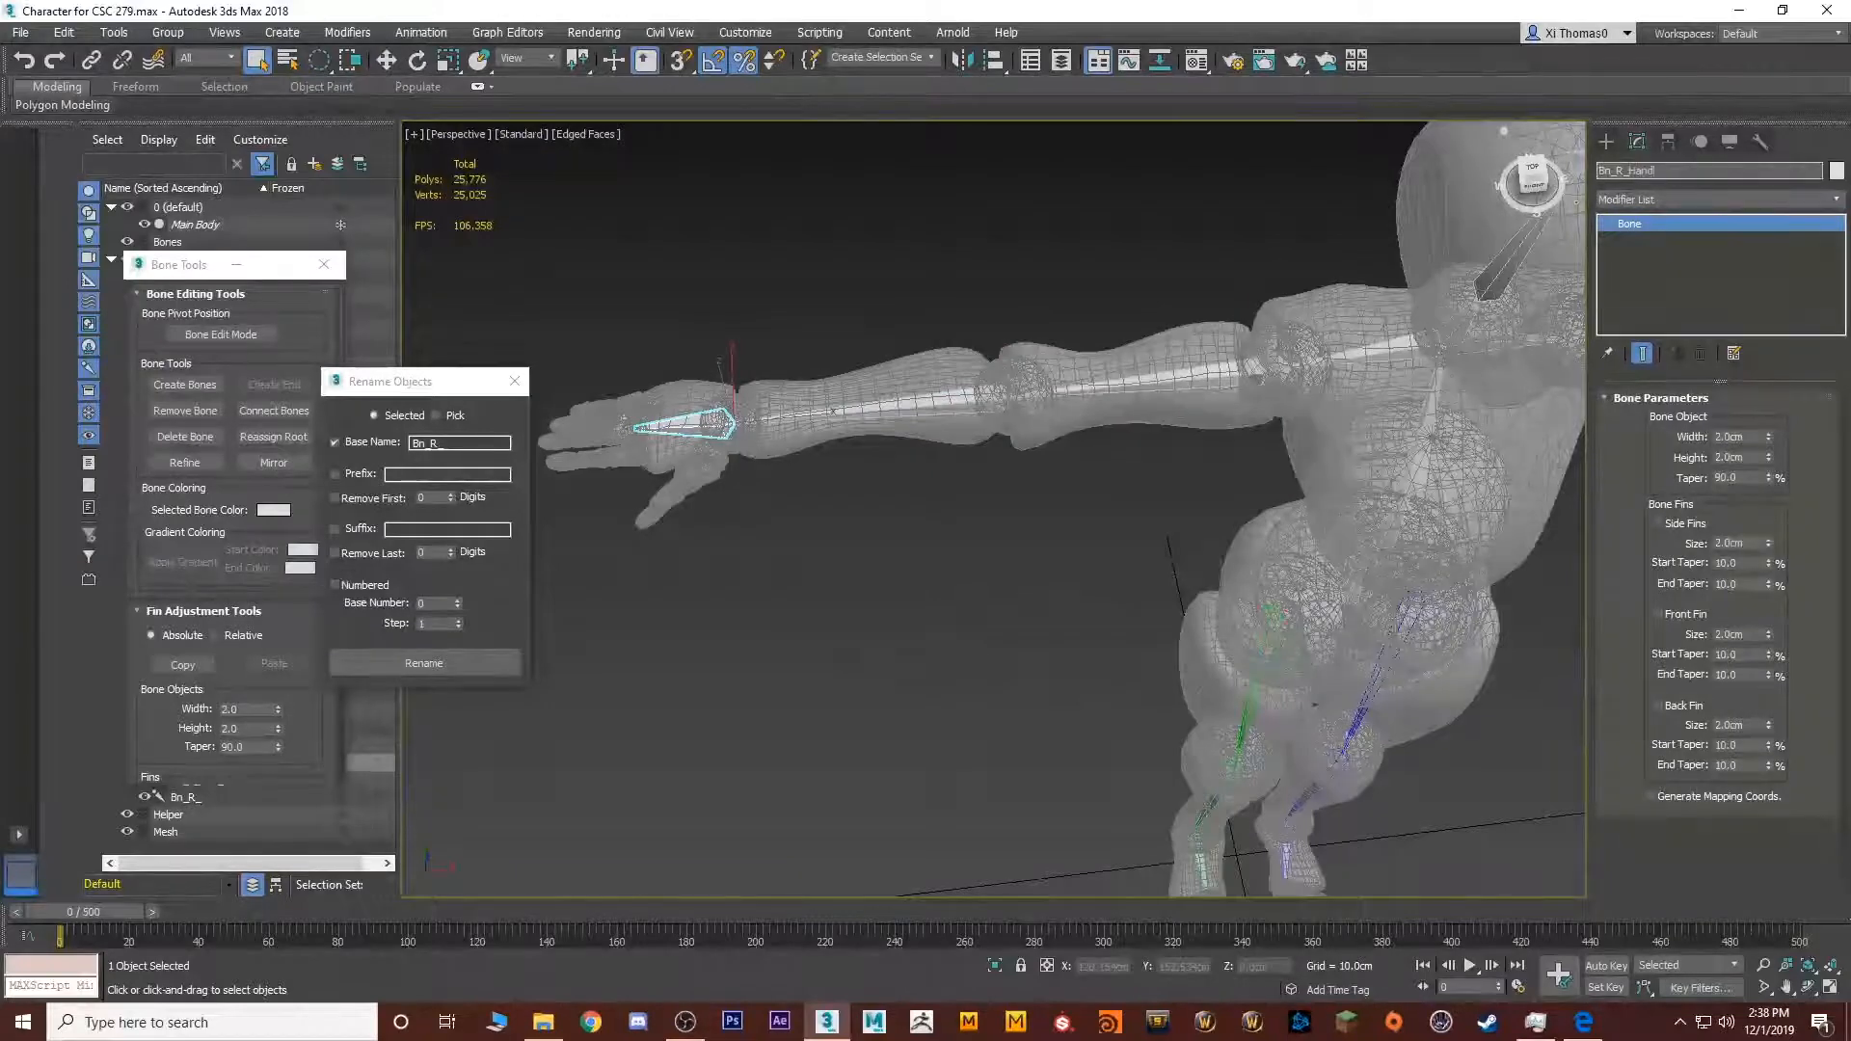
{"action": "left_click", "coordinate": [623, 429]}
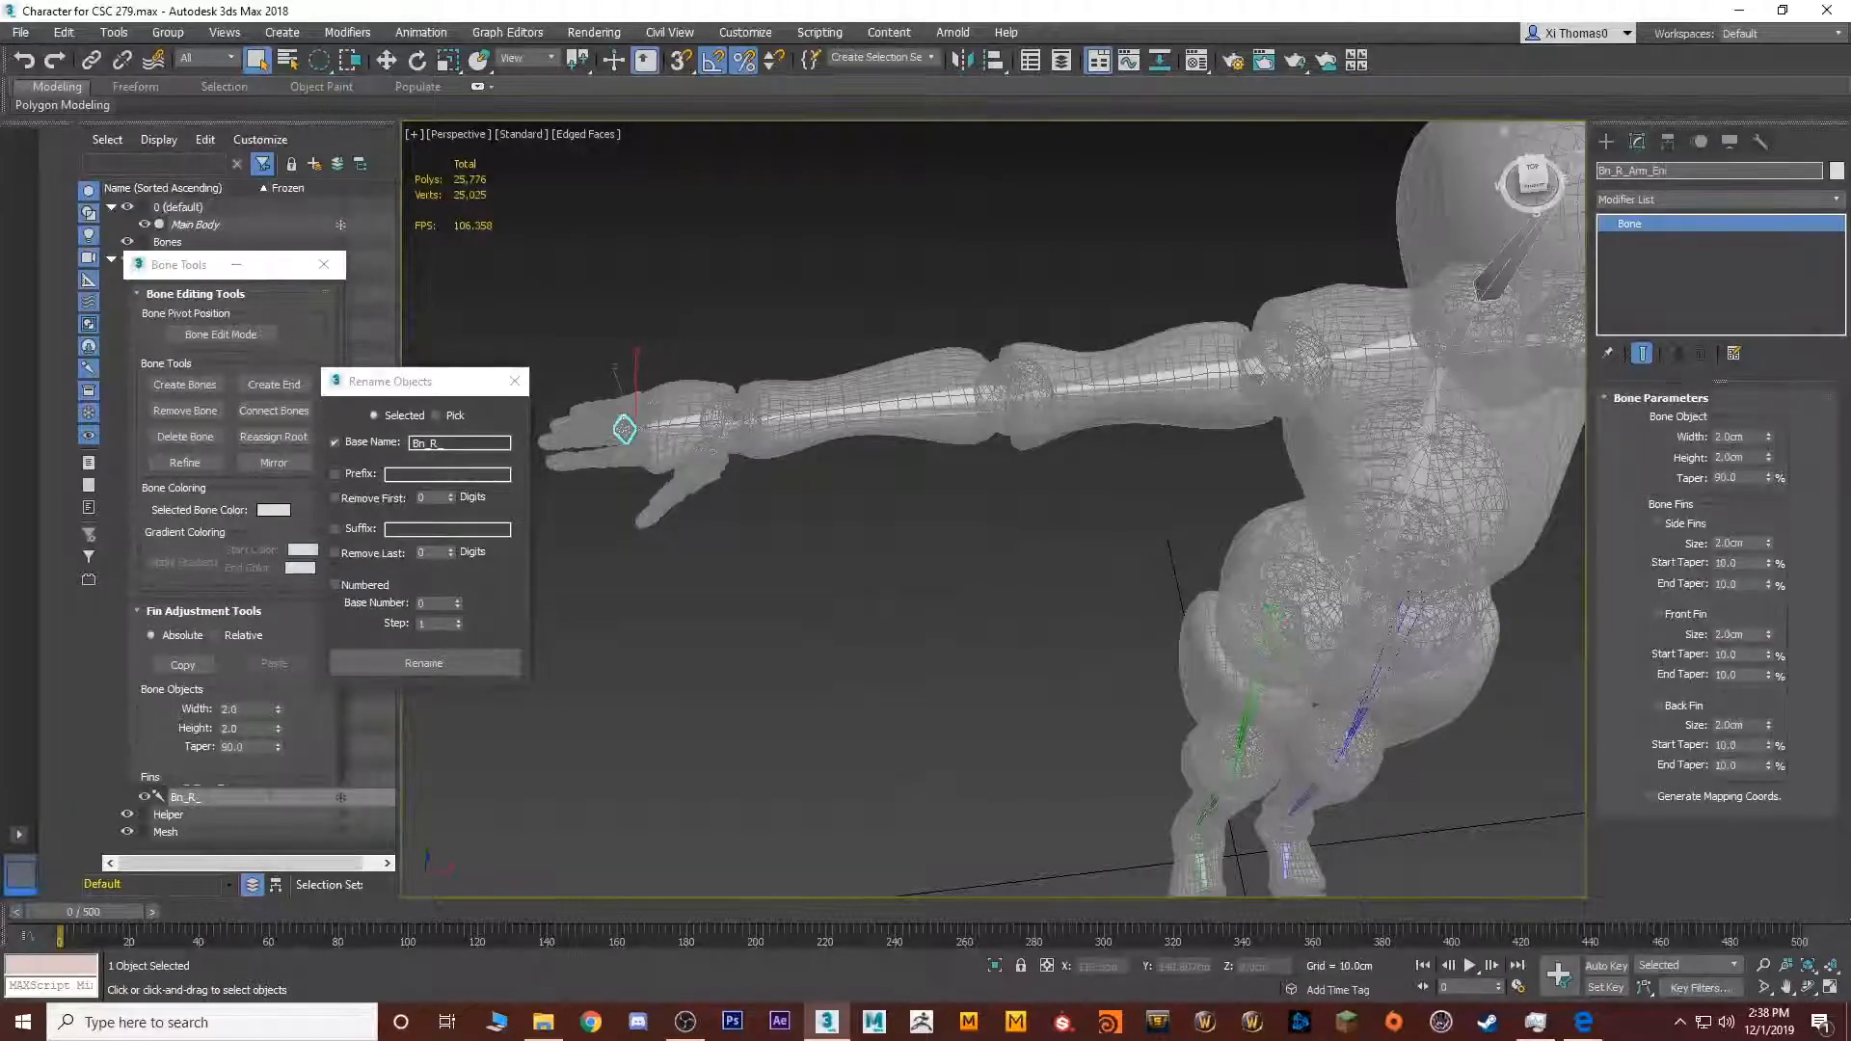
Check the head bone's name and examine the head, spine and both arm chains from the front
{"action": "middle_click_drag", "start_coordinate": [1184, 432], "coordinate": [1025, 636], "text": "alt"}
{"action": "scroll", "coordinate": [1060, 464], "scroll_direction": "up", "scroll_amount": 5}
{"action": "left_click", "coordinate": [1049, 277]}
{"action": "mouse_move", "coordinate": [1075, 315]}
{"action": "middle_mouse_down"}
{"action": "mouse_move", "coordinate": [1083, 380]}
{"action": "mouse_move", "coordinate": [1102, 313]}
{"action": "middle_mouse_up"}
{"action": "scroll", "coordinate": [1117, 466], "scroll_direction": "down", "scroll_amount": 3}
{"action": "middle_click_drag", "start_coordinate": [1117, 465], "coordinate": [1022, 462]}
{"action": "scroll", "coordinate": [1103, 357], "scroll_direction": "up", "scroll_amount": 3}
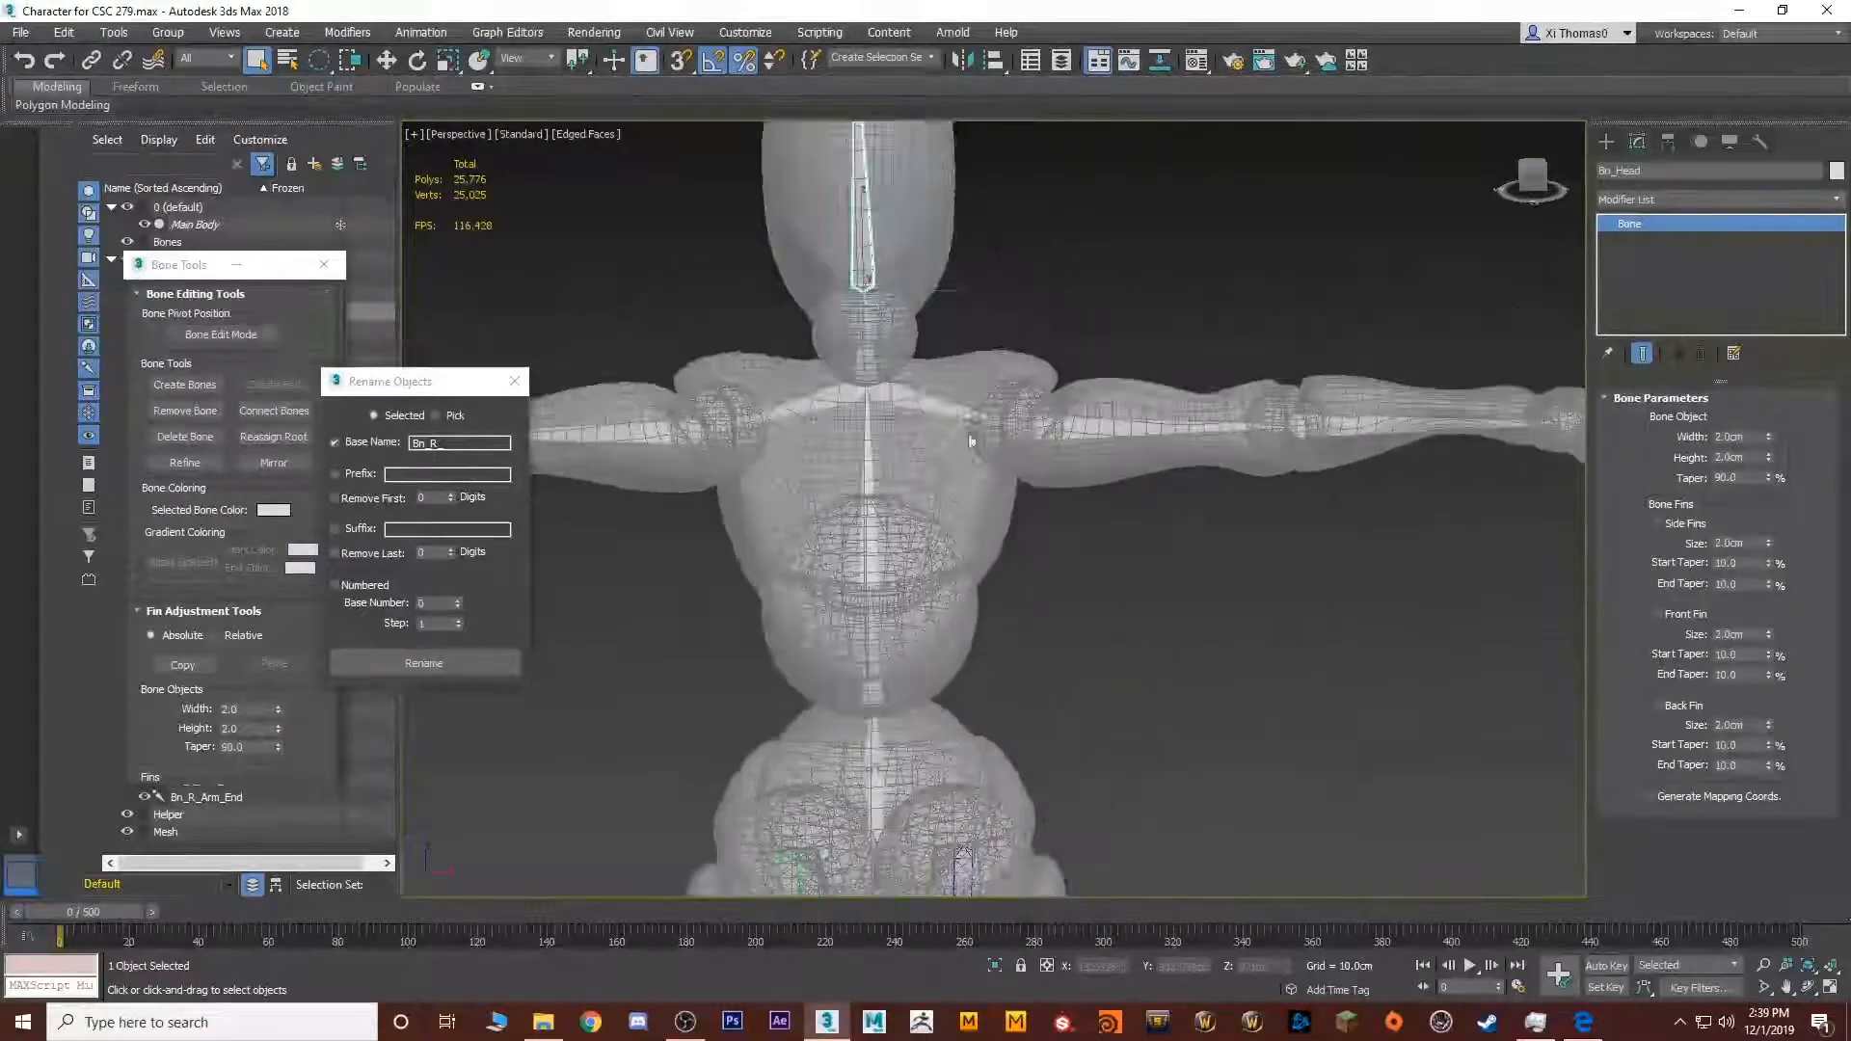
Select the whole left arm chain and apply gradient coloring with a blue start color of 0, 0, 255
{"action": "double_click", "coordinate": [935, 407]}
{"action": "middle_click_drag", "start_coordinate": [637, 639], "coordinate": [675, 520]}
{"action": "left_click", "coordinate": [301, 550]}
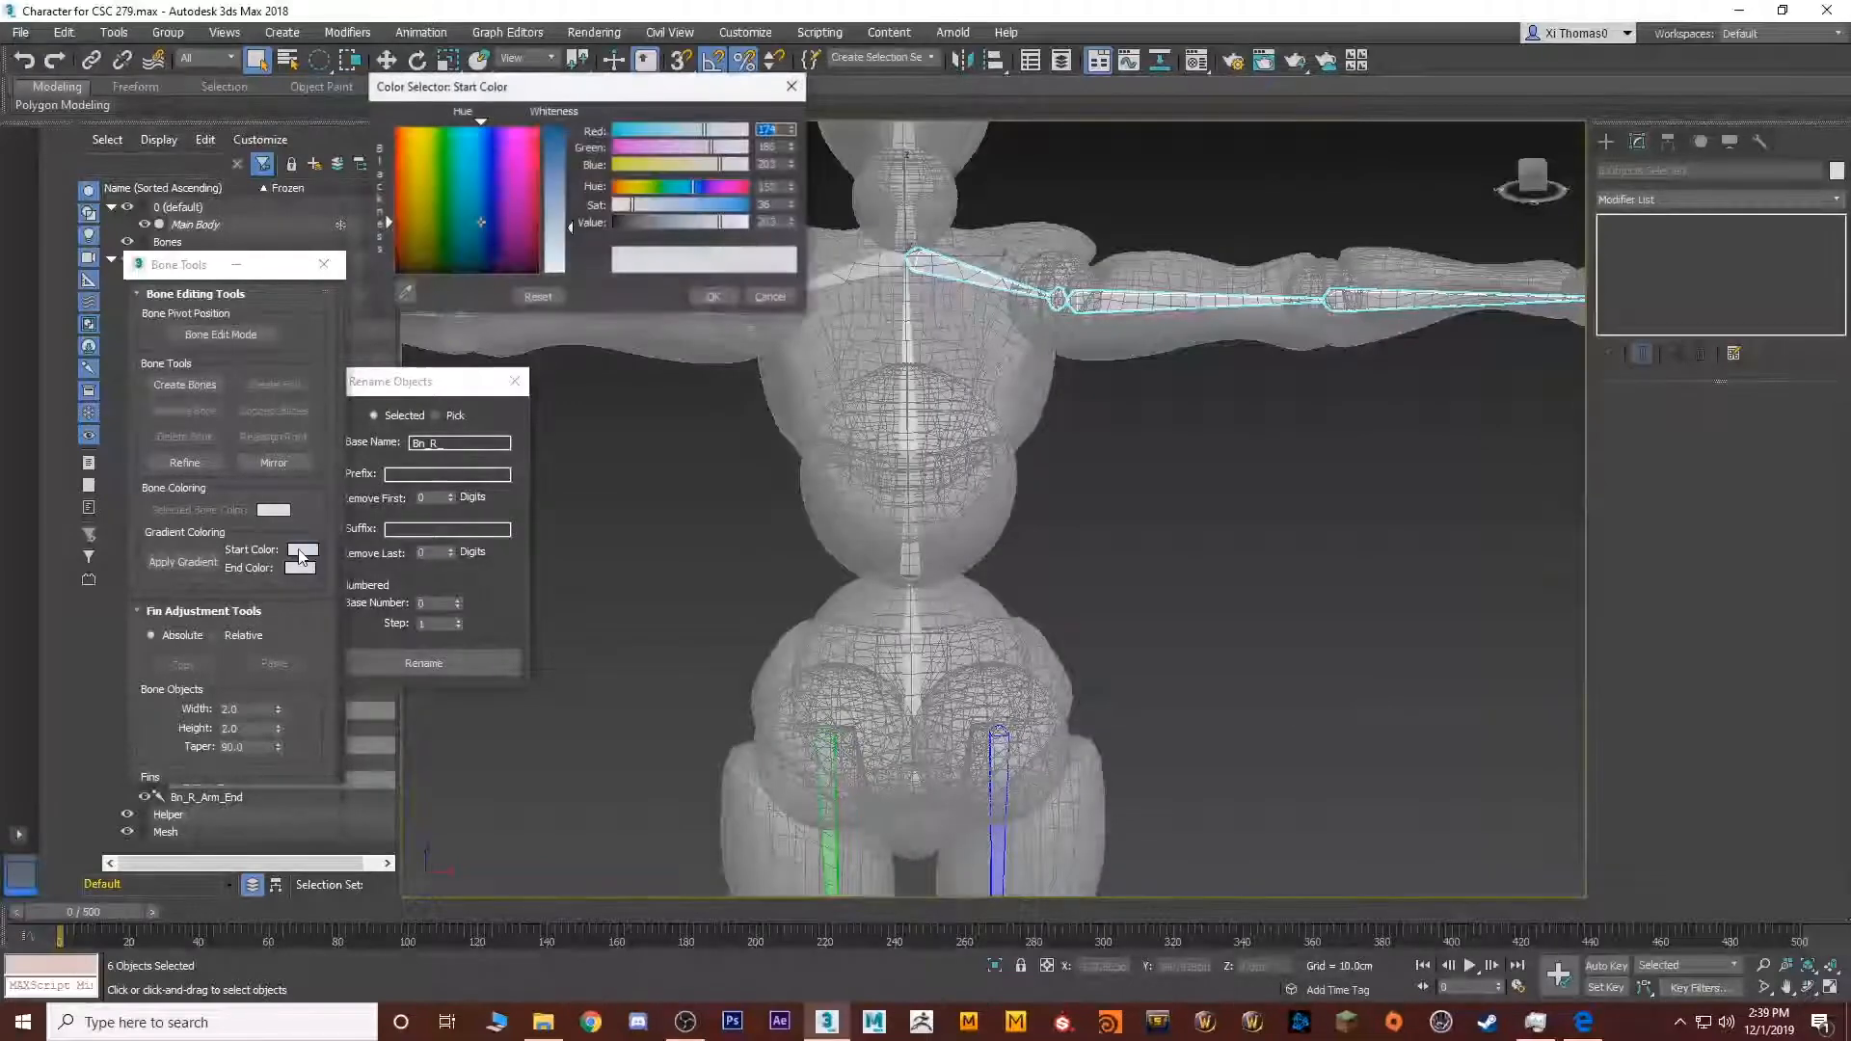
{"action": "left_click", "coordinate": [479, 128]}
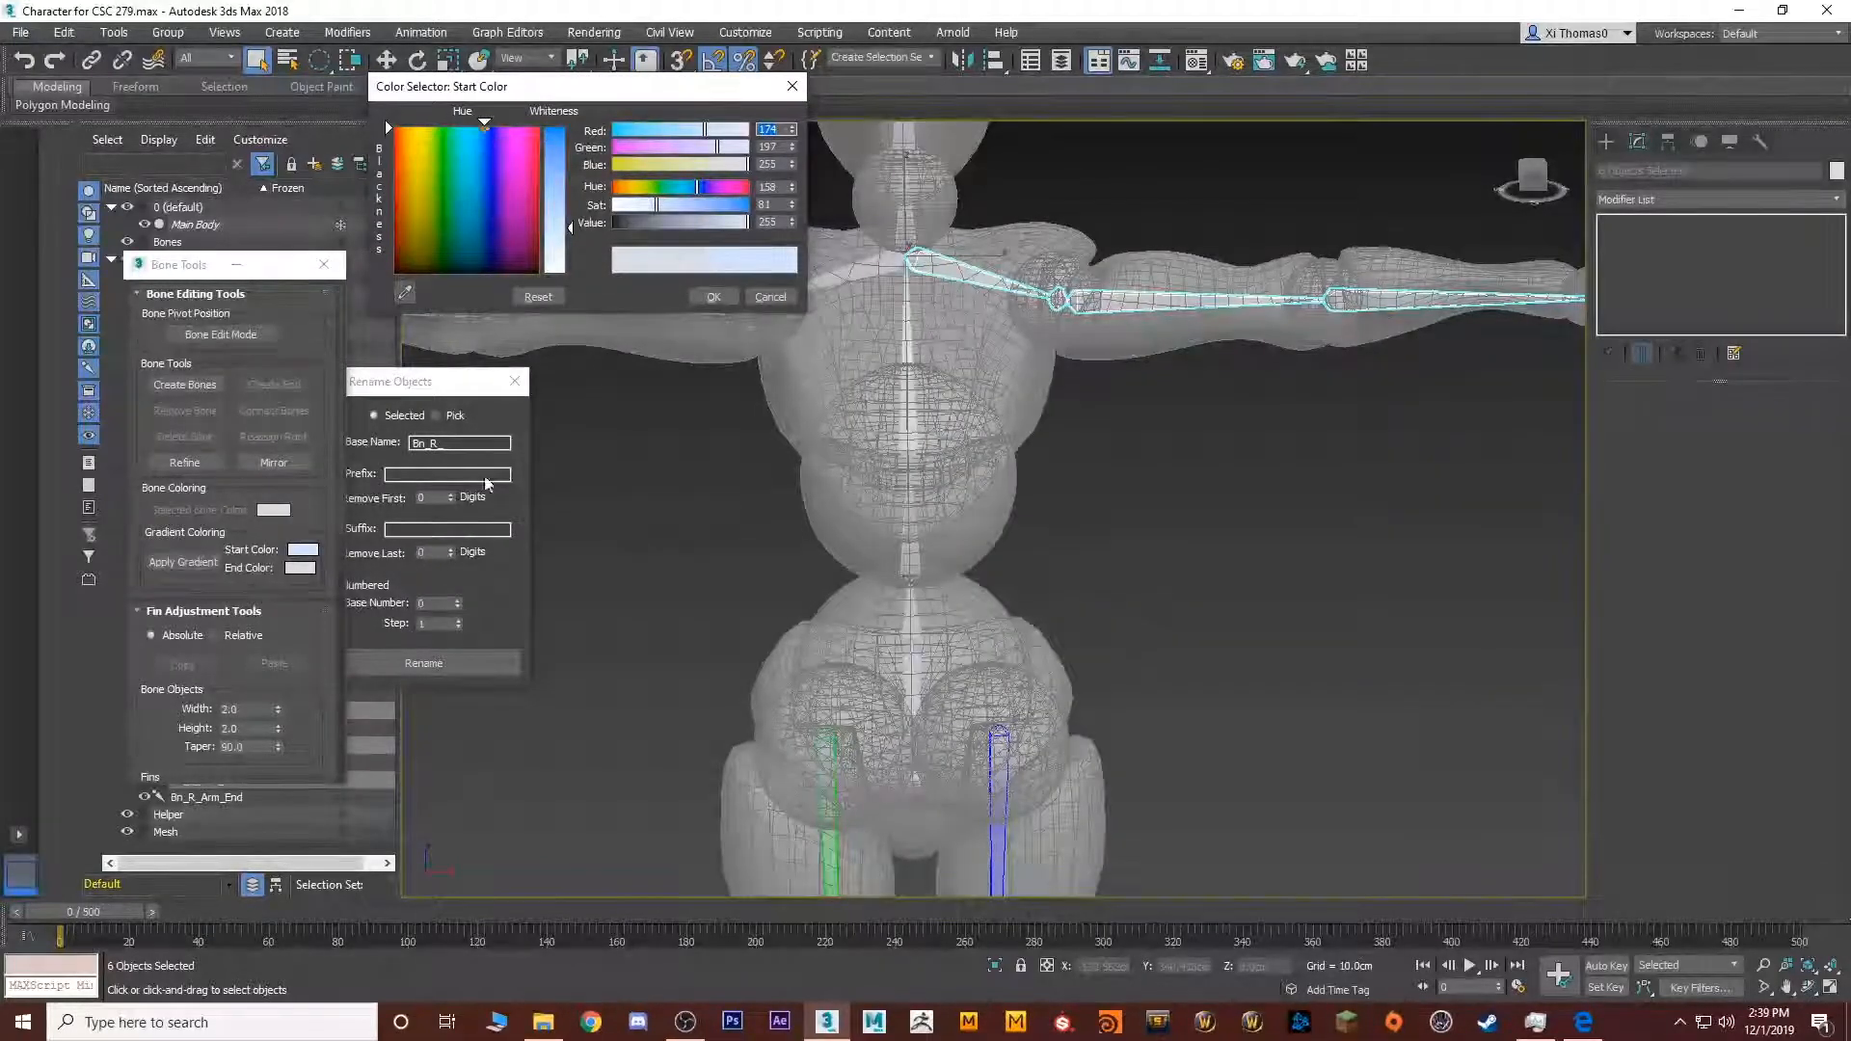
{"action": "left_click_drag", "start_coordinate": [559, 144], "coordinate": [540, 146]}
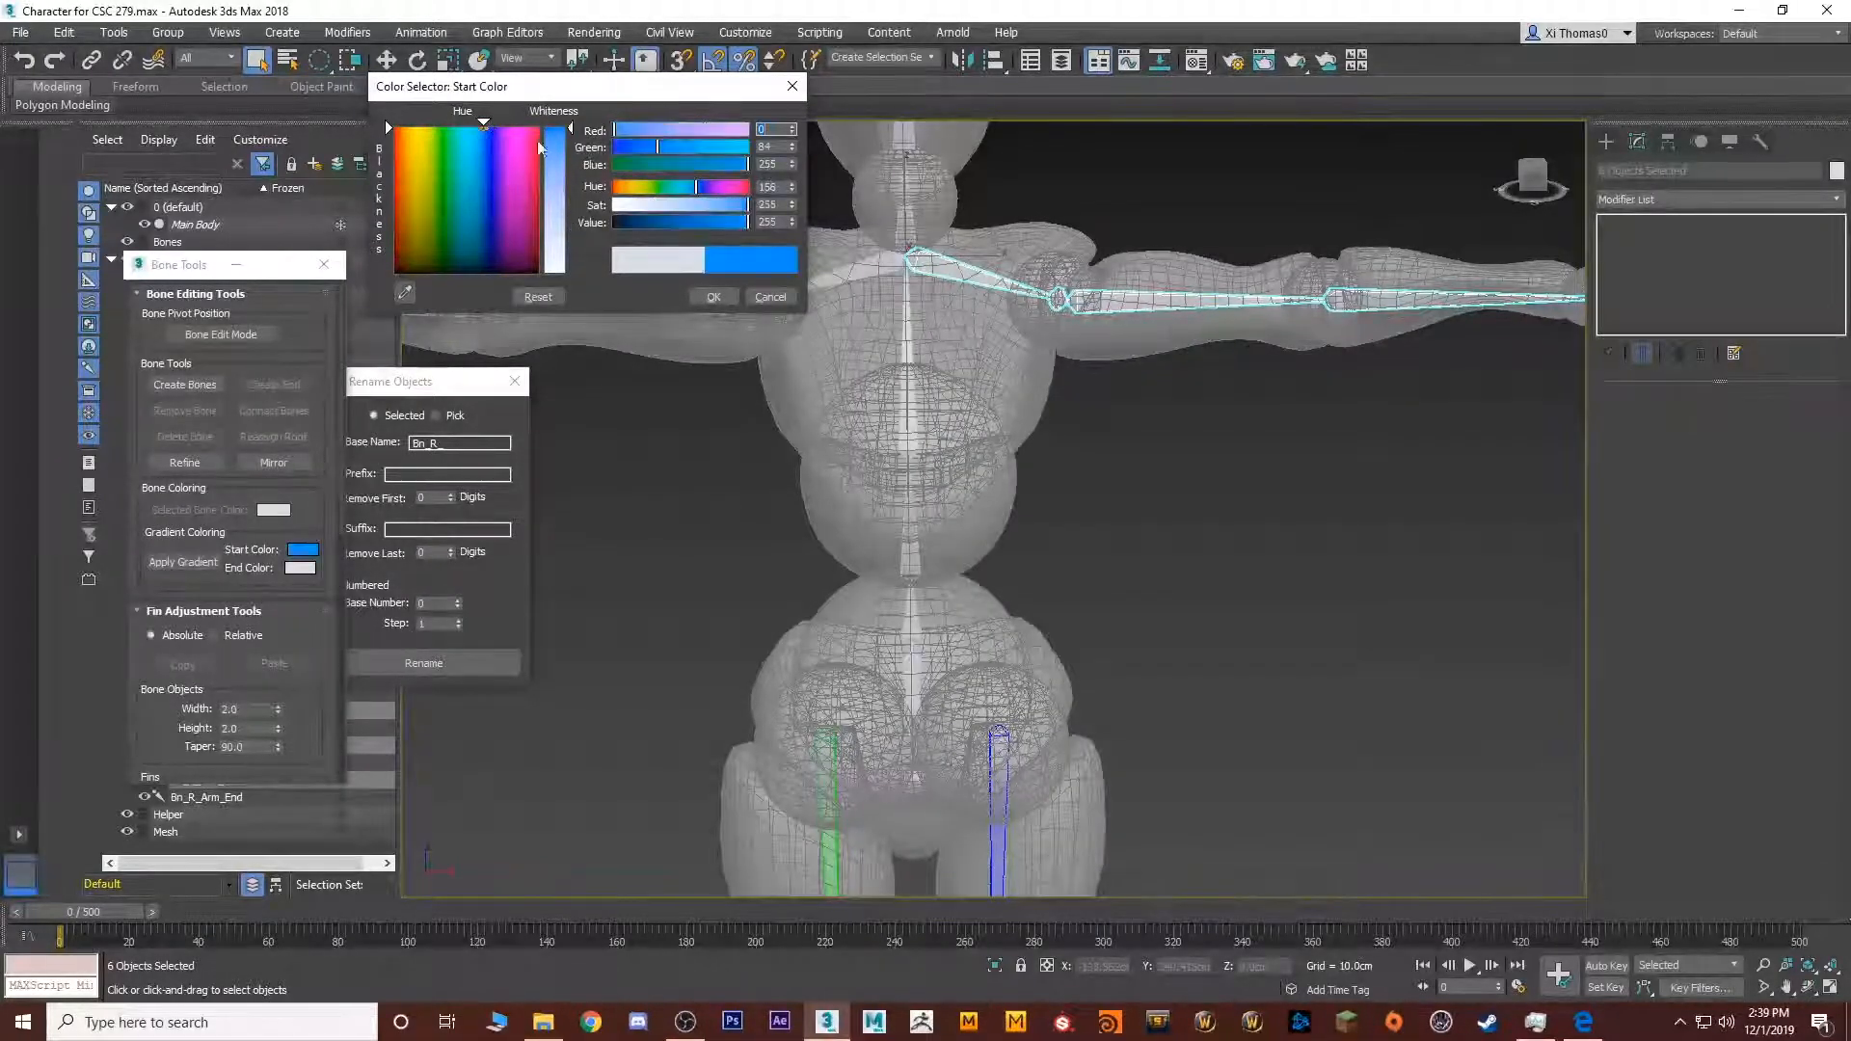
{"action": "left_click_drag", "start_coordinate": [655, 146], "coordinate": [614, 148]}
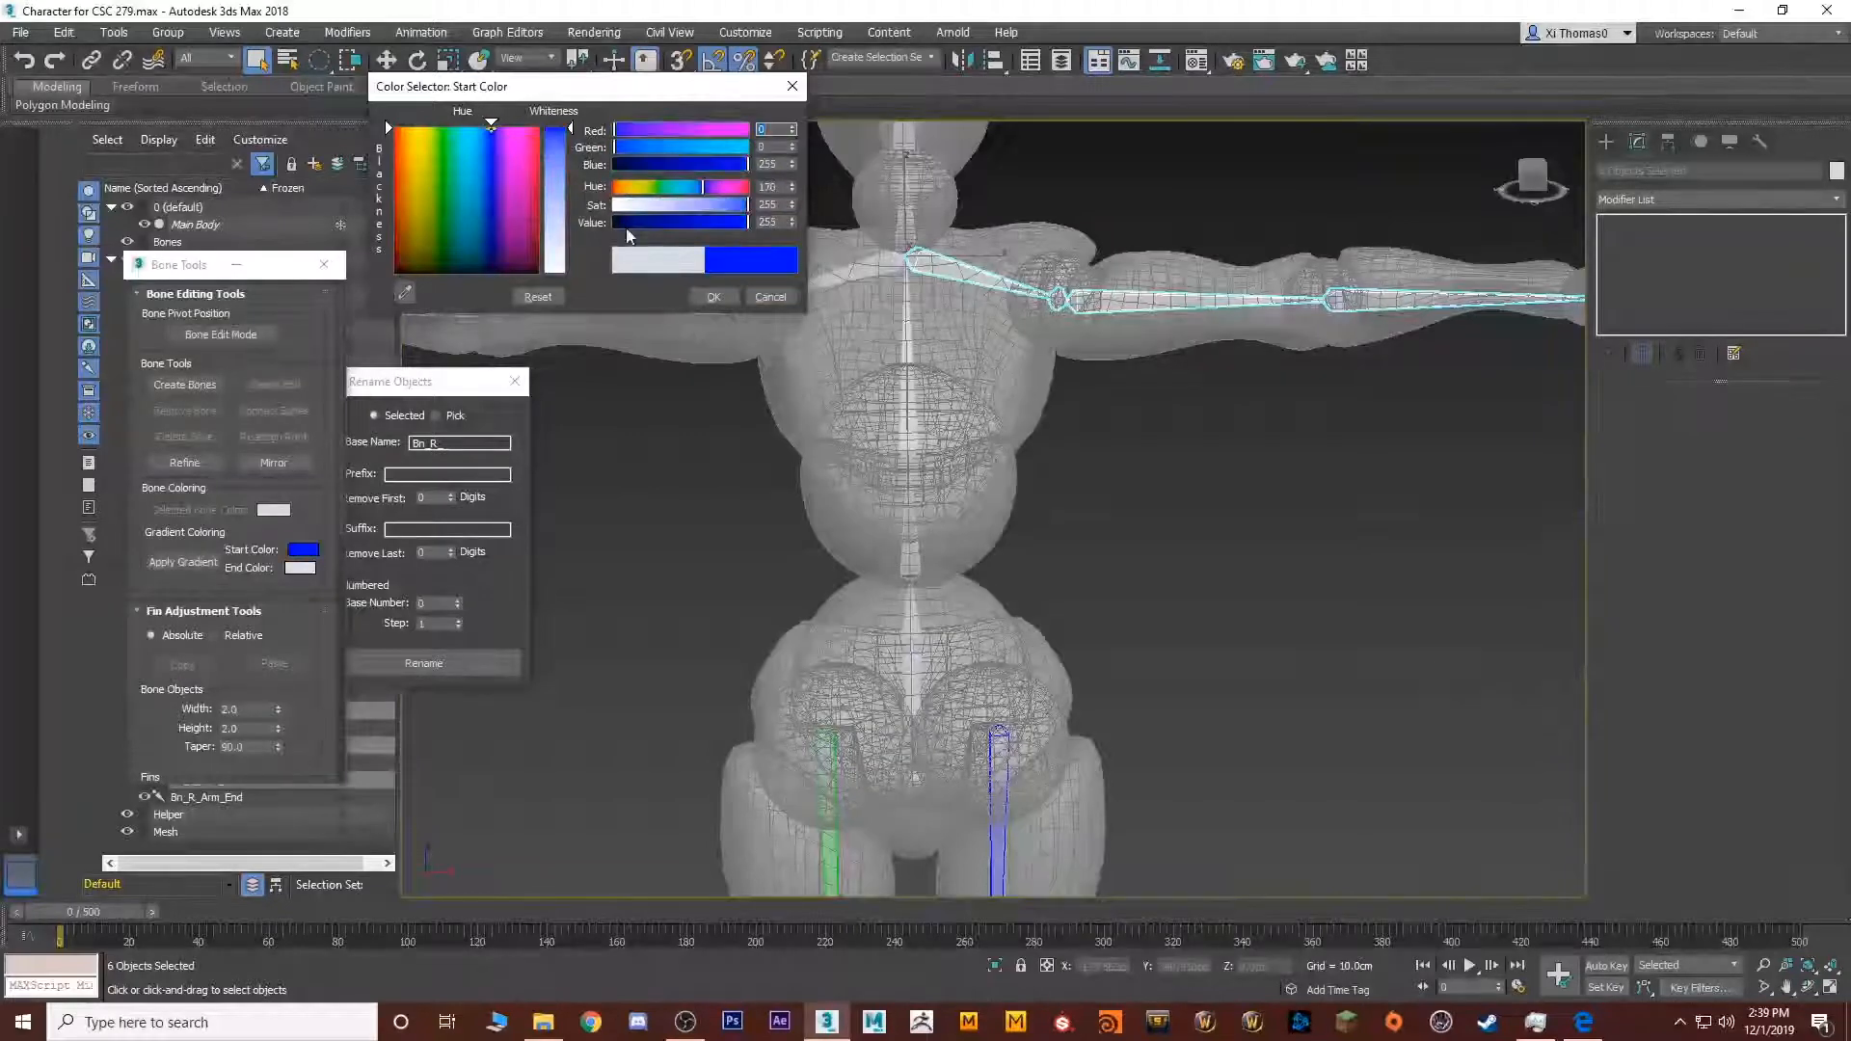
{"action": "left_click", "coordinate": [704, 298]}
{"action": "left_click", "coordinate": [181, 563]}
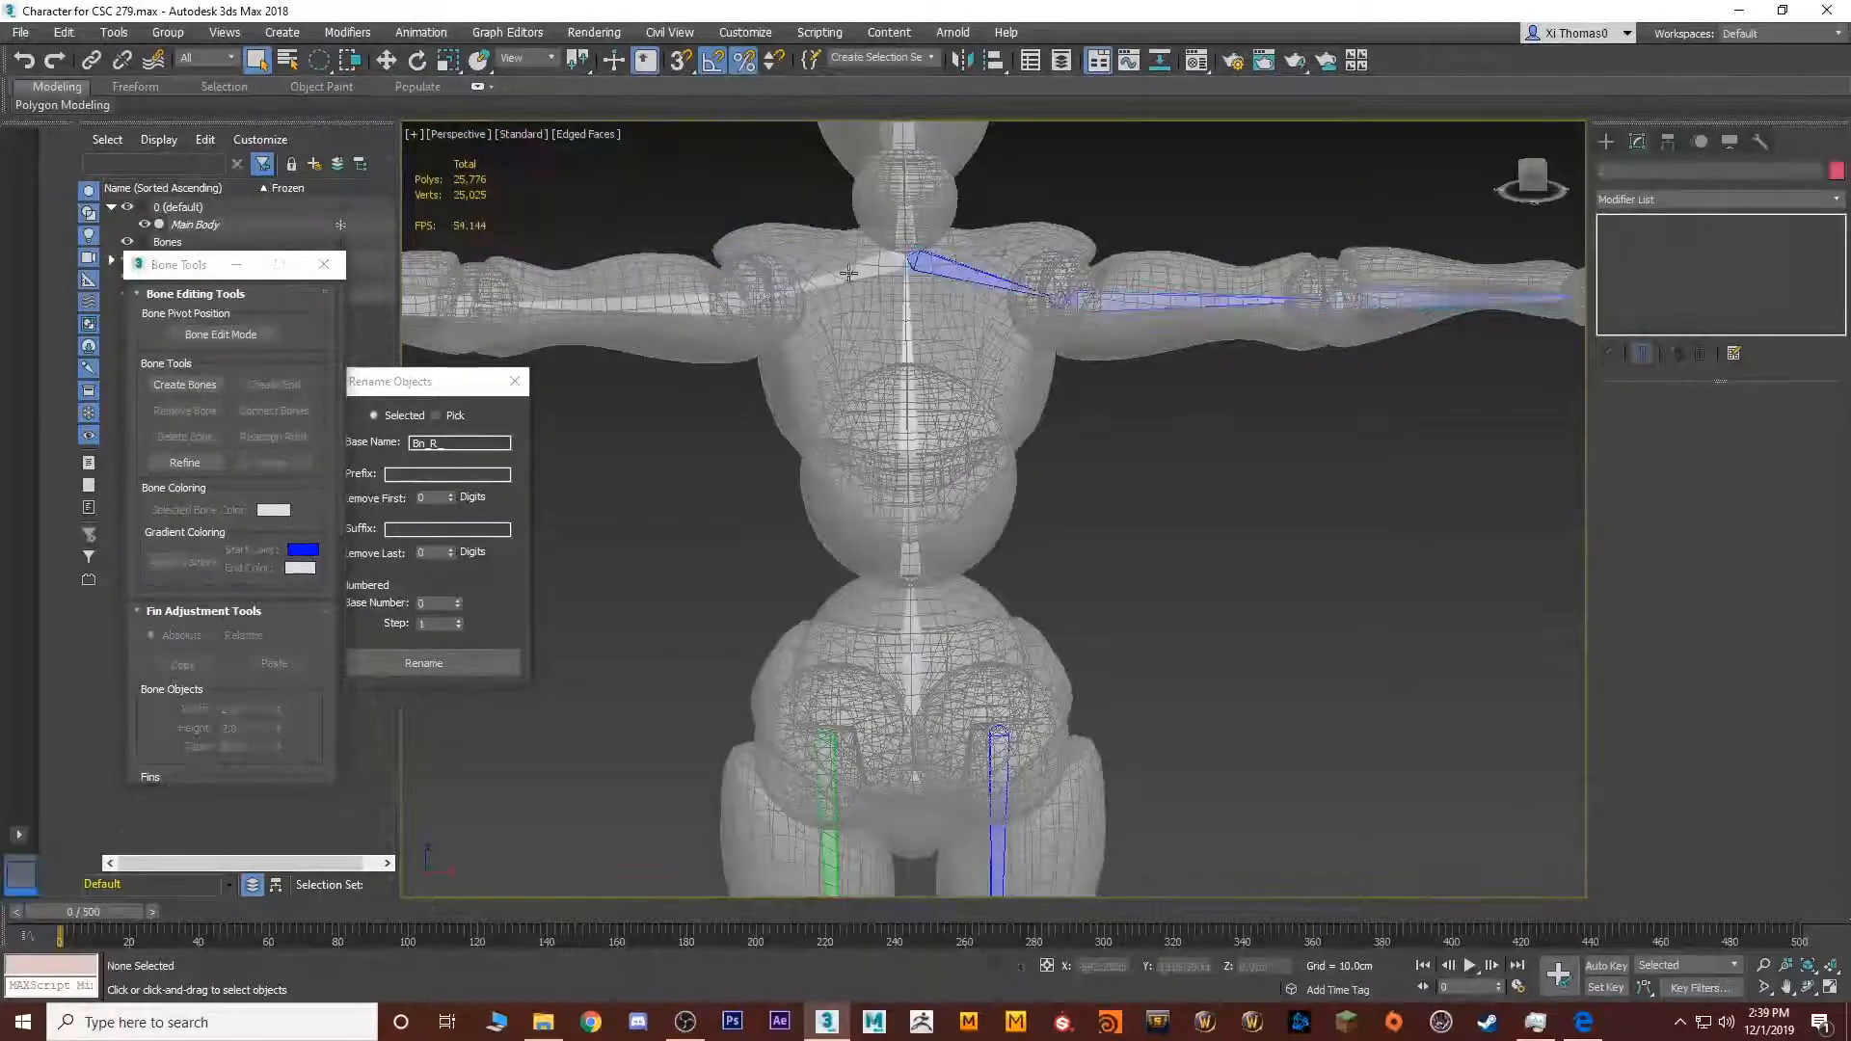
Apply gradient coloring with a green start color to the whole right arm chain
{"action": "left_click", "coordinate": [302, 550]}
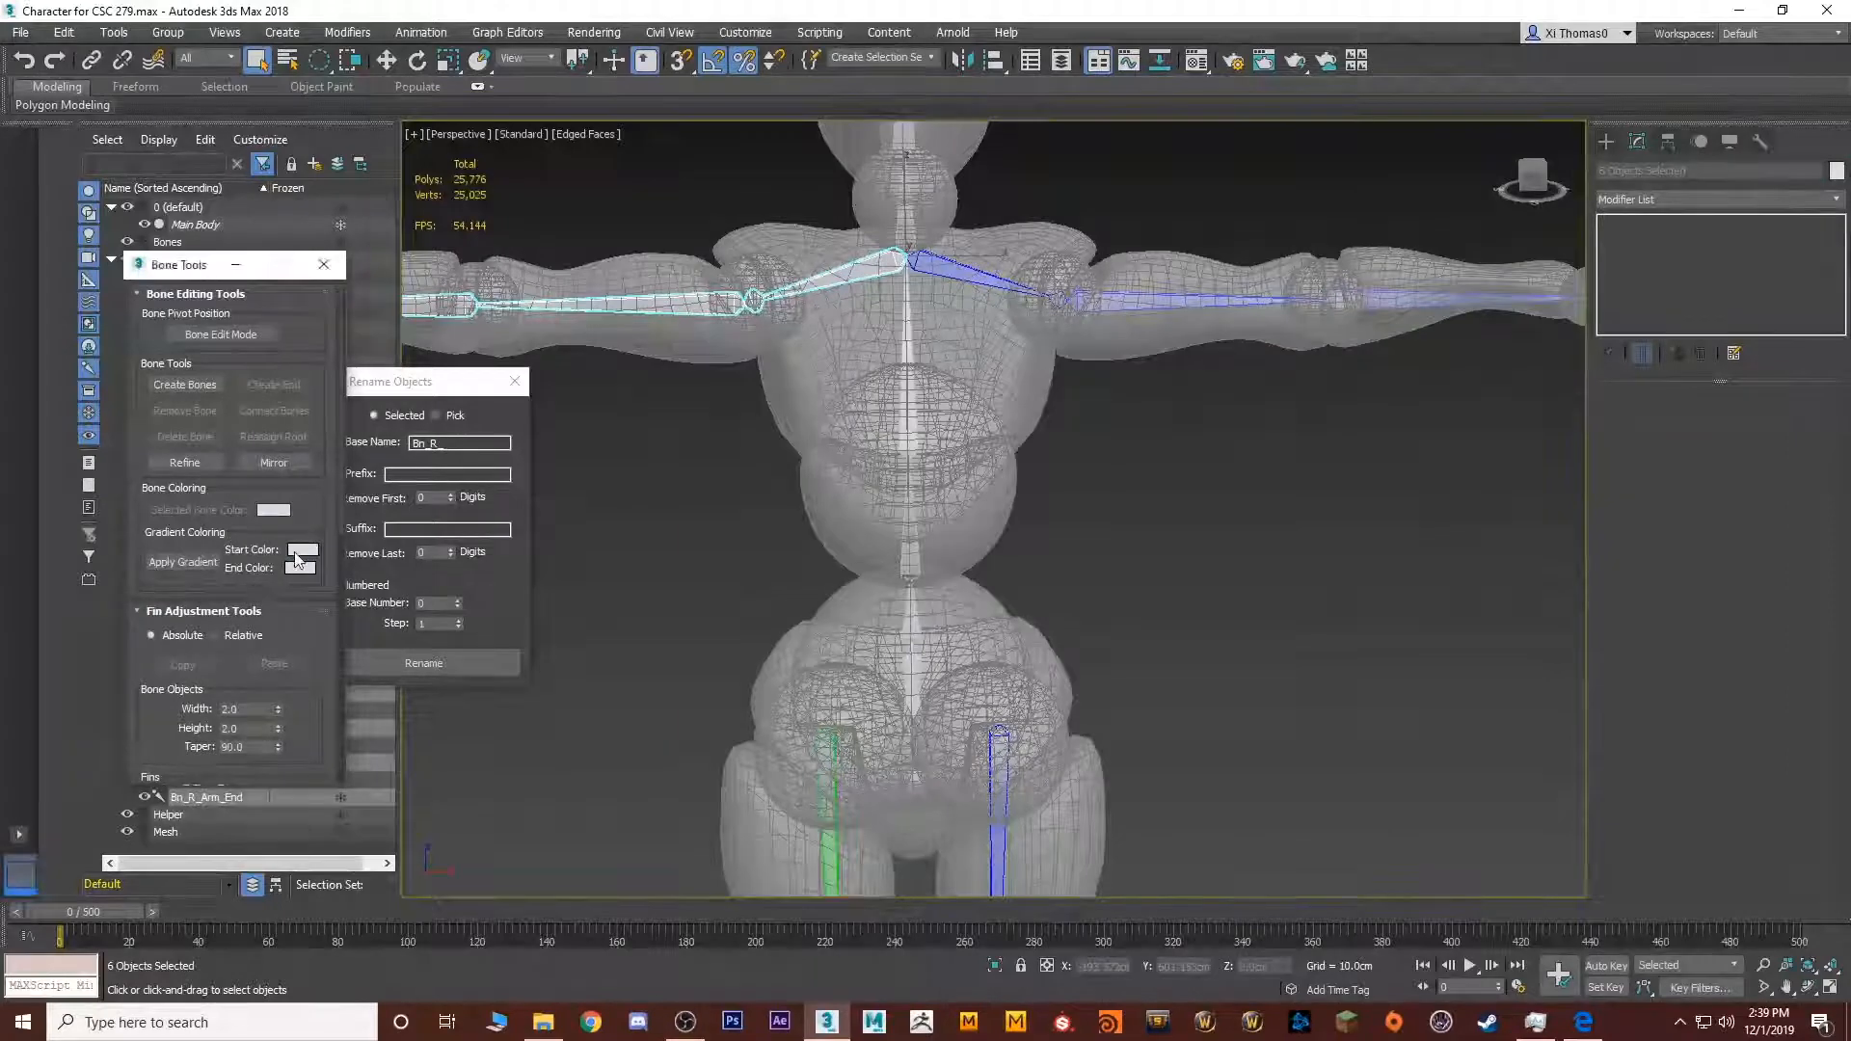
{"action": "left_click", "coordinate": [443, 131]}
{"action": "left_click", "coordinate": [440, 130]}
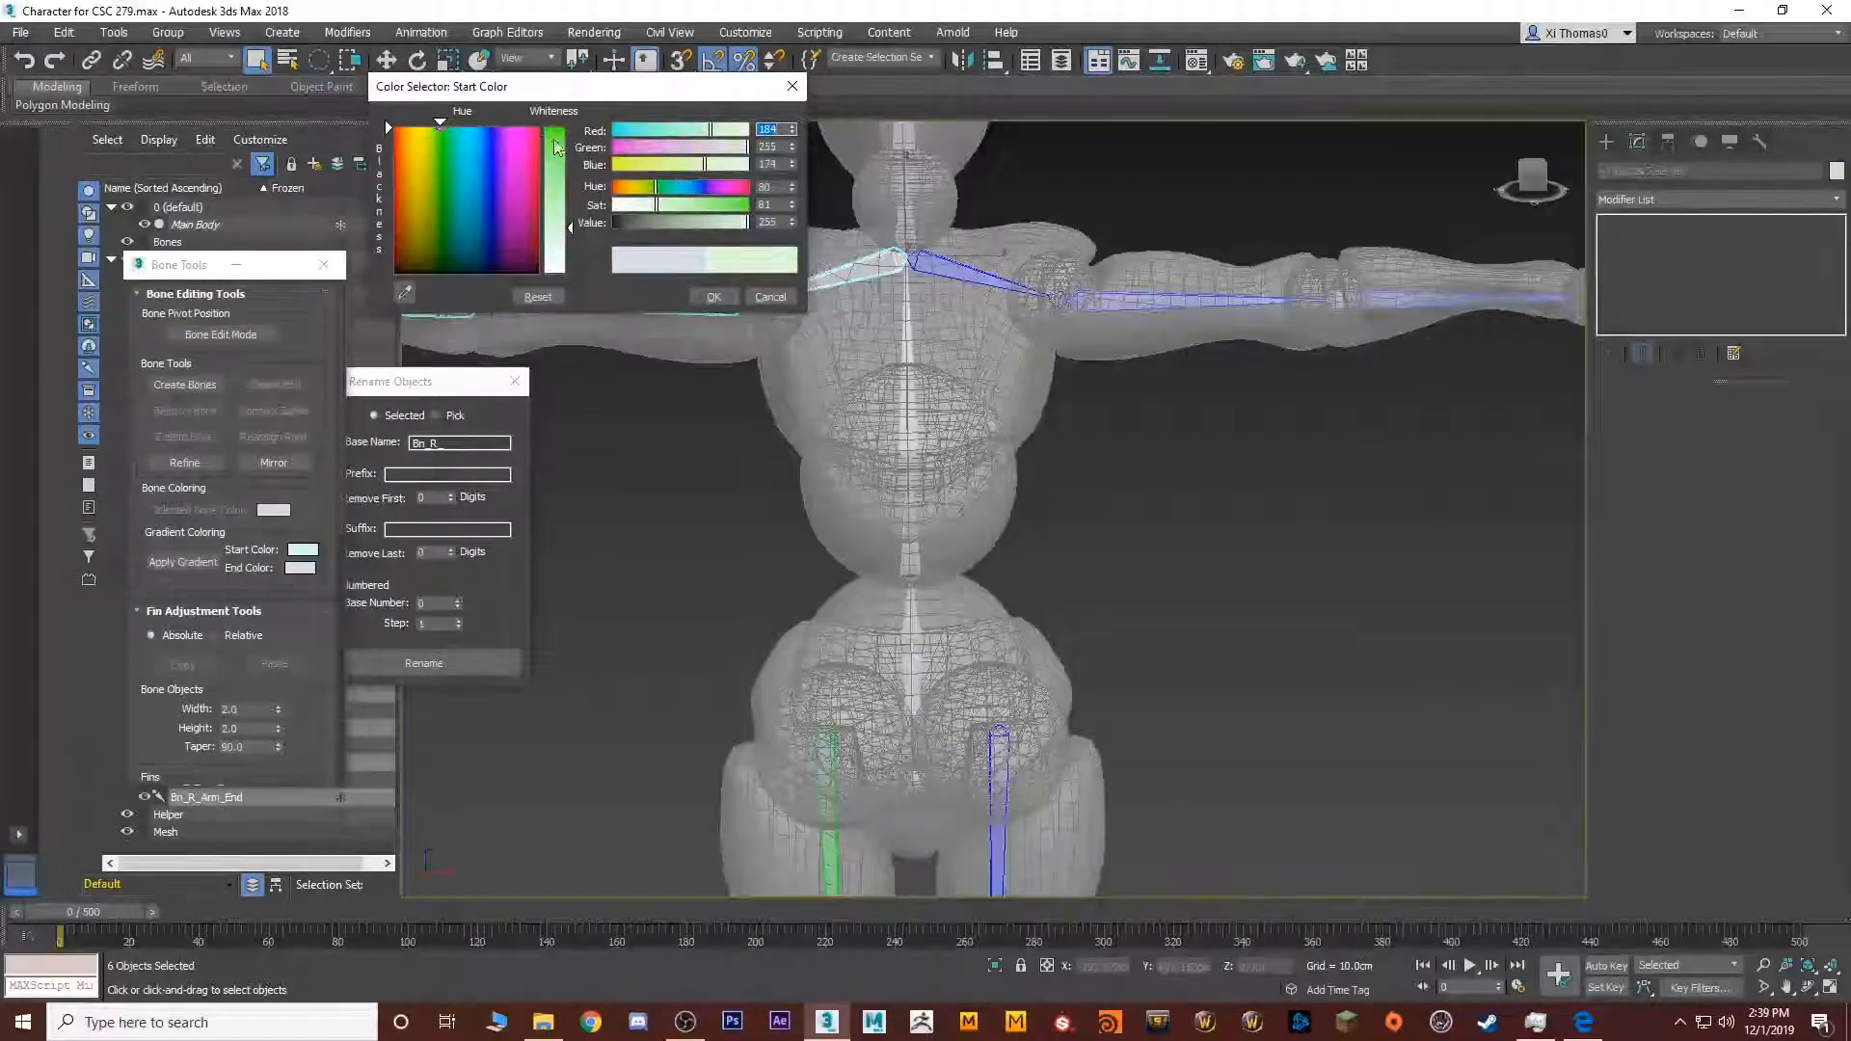
{"action": "left_click_drag", "start_coordinate": [556, 147], "coordinate": [556, 125]}
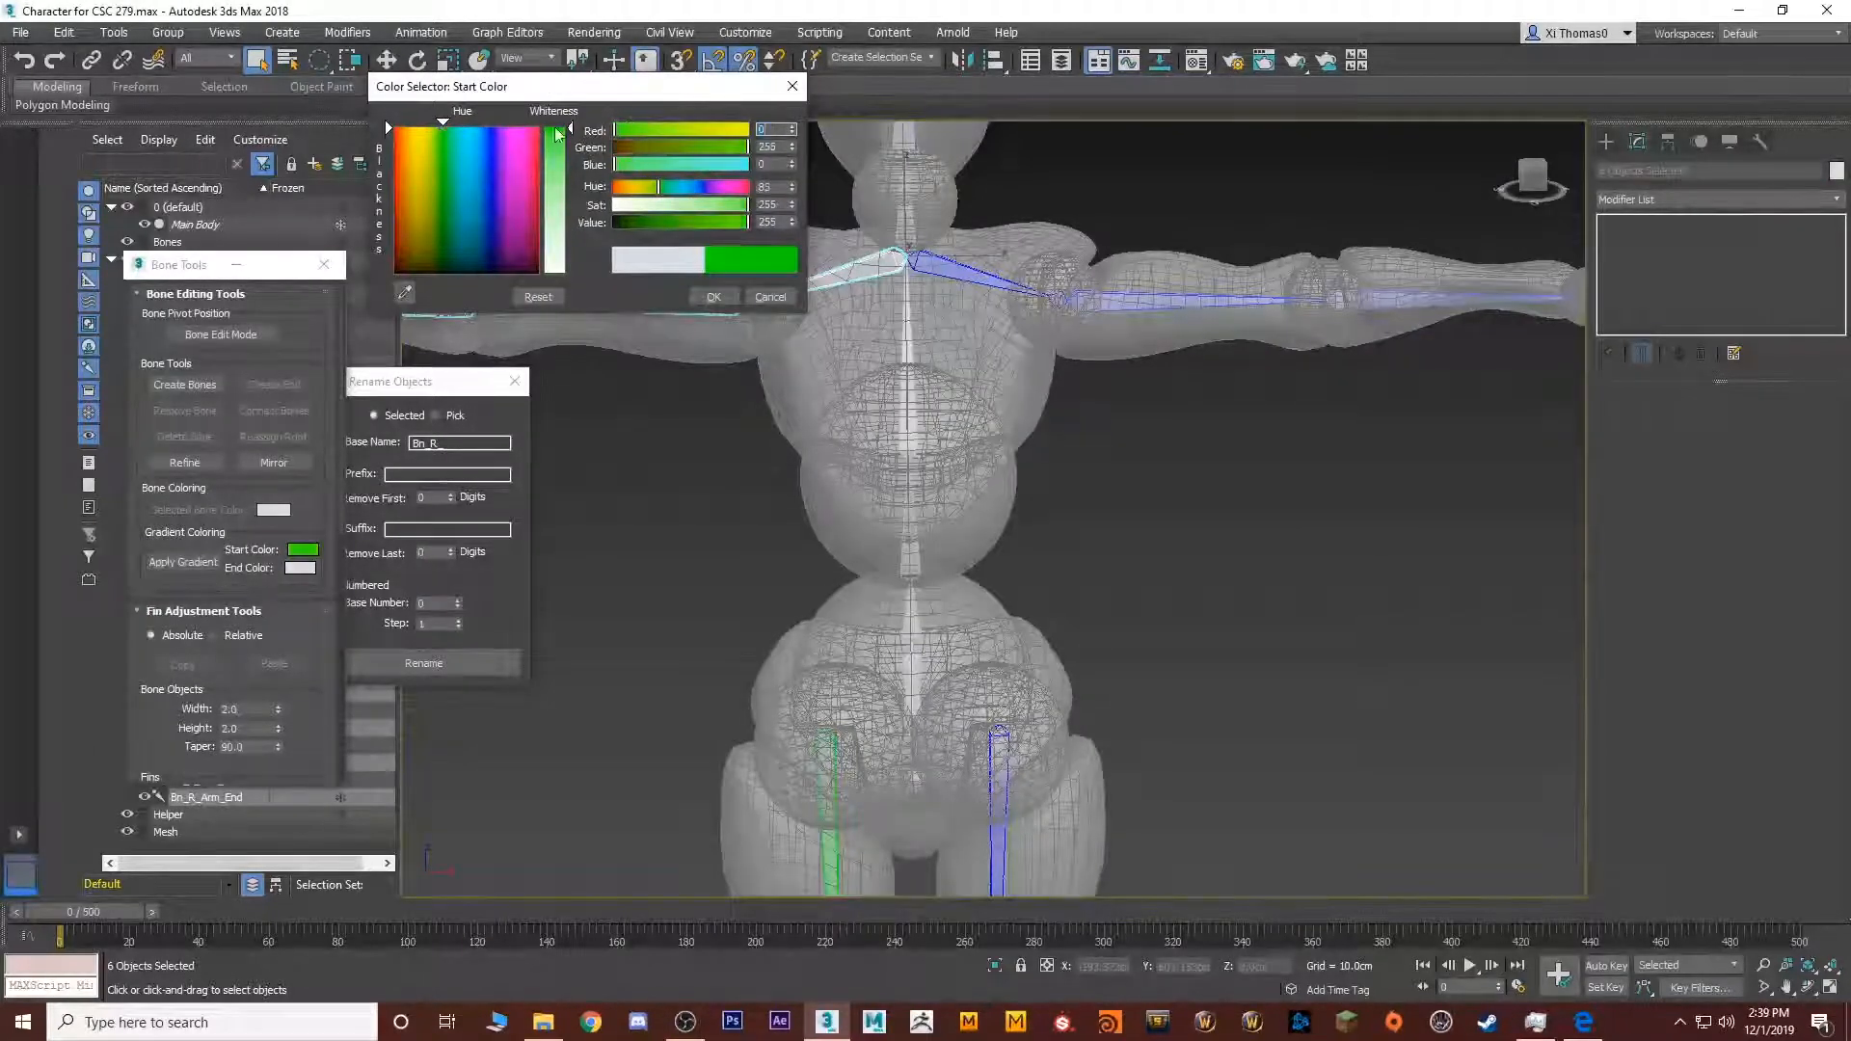
{"action": "left_click", "coordinate": [714, 296]}
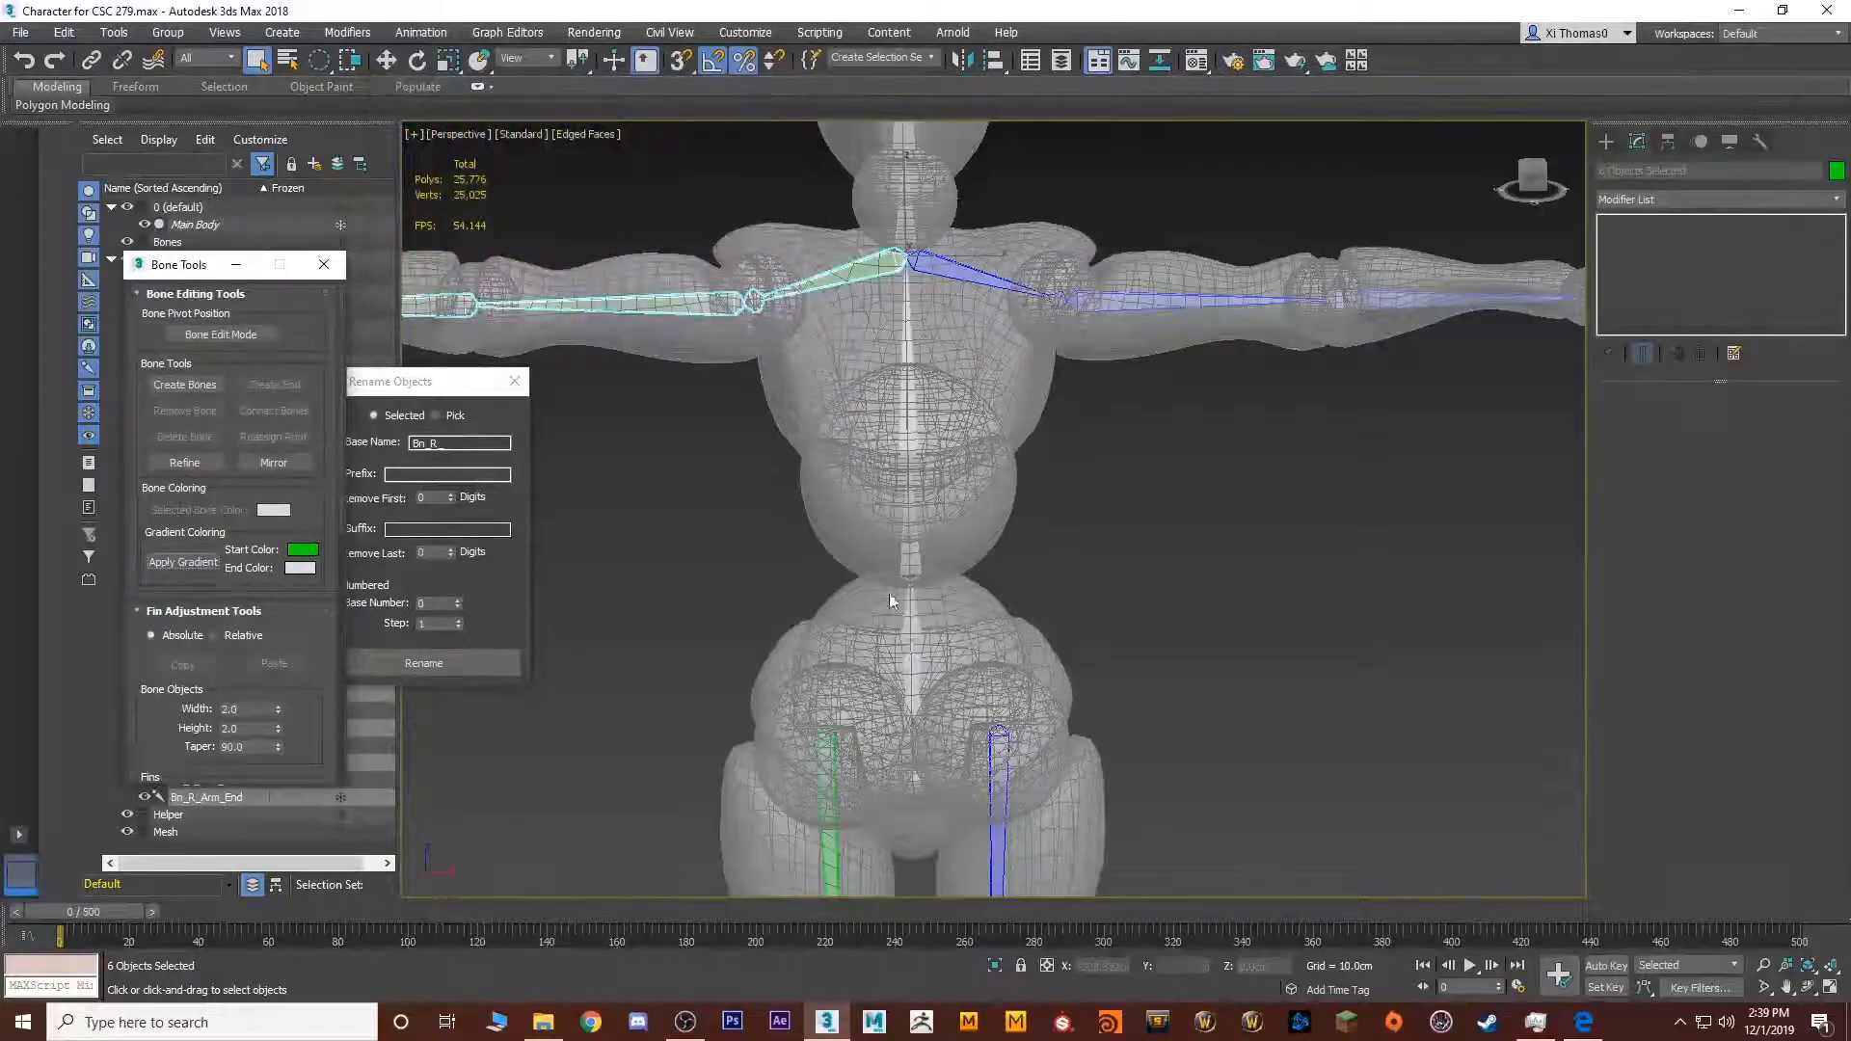
Add the rest of the spine chain to the selection and apply gradient coloring with a red start color
{"action": "scroll", "coordinate": [891, 601], "scroll_direction": "up", "scroll_amount": 6}
{"action": "left_click", "coordinate": [955, 594], "text": "ctrl"}
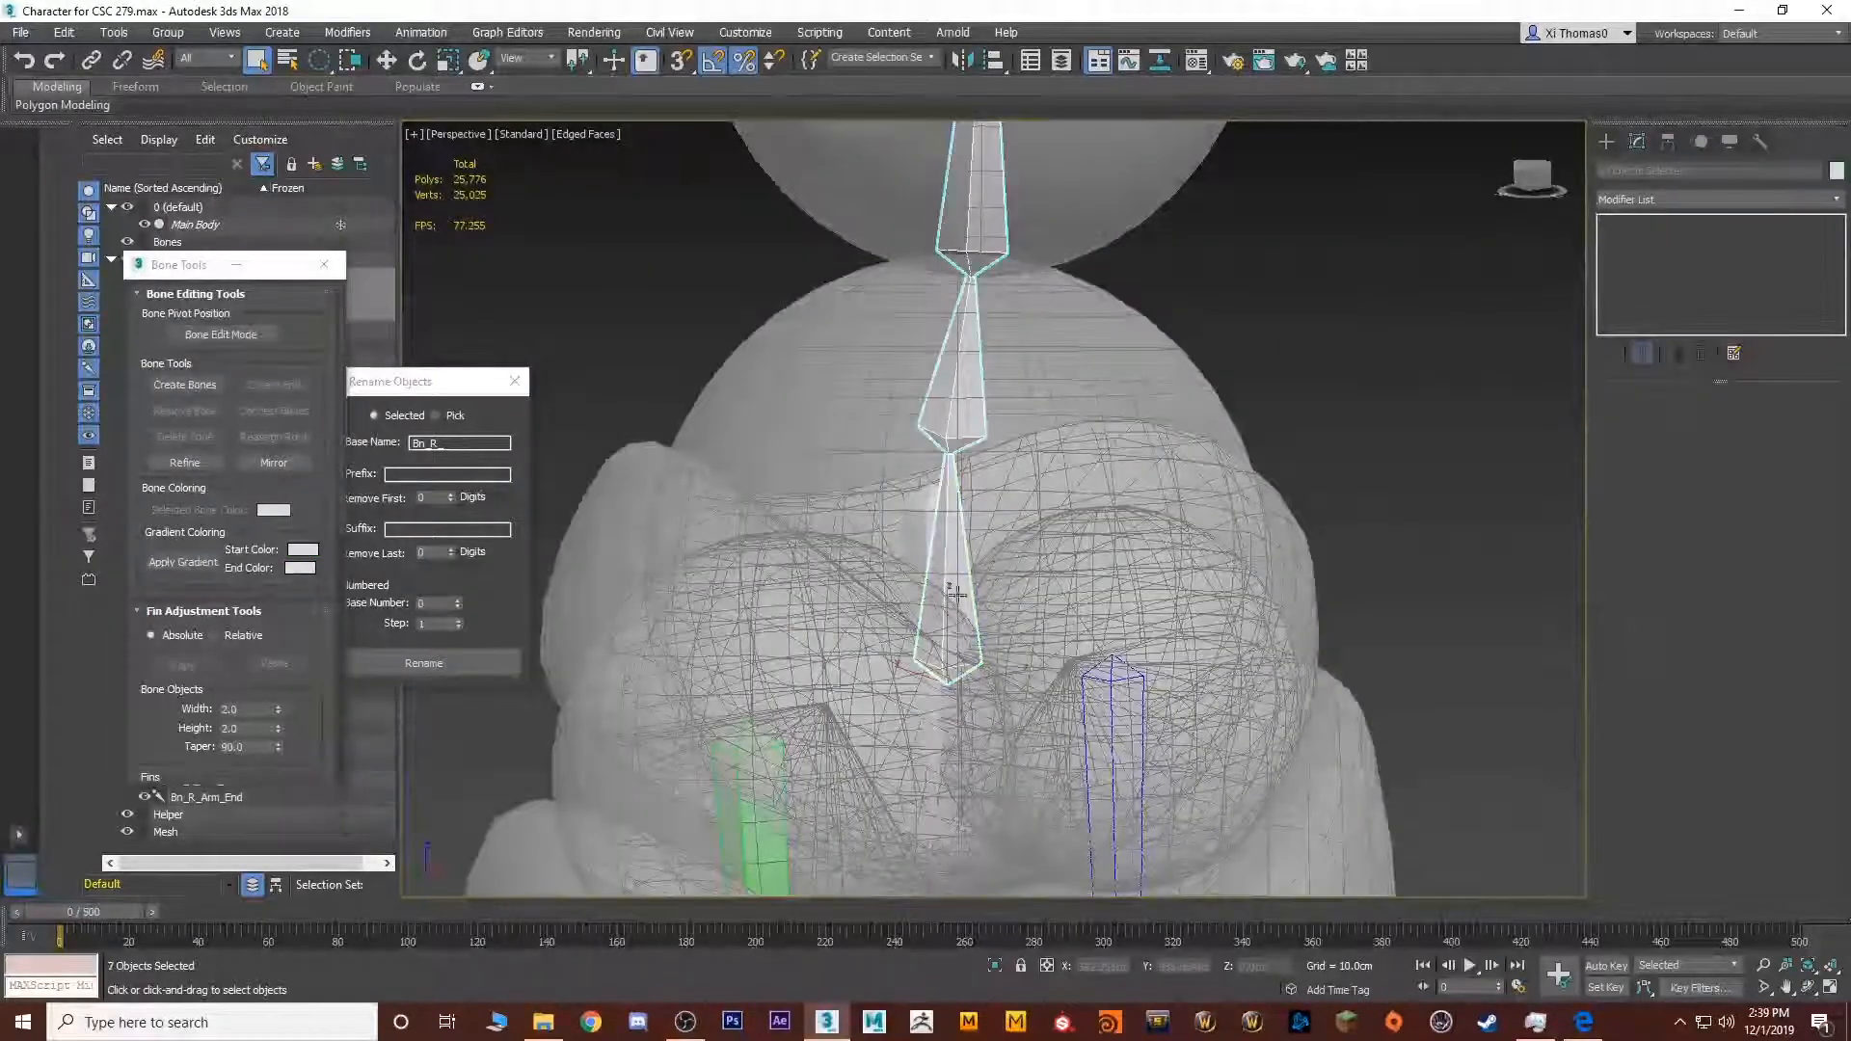
{"action": "left_click", "coordinate": [302, 551]}
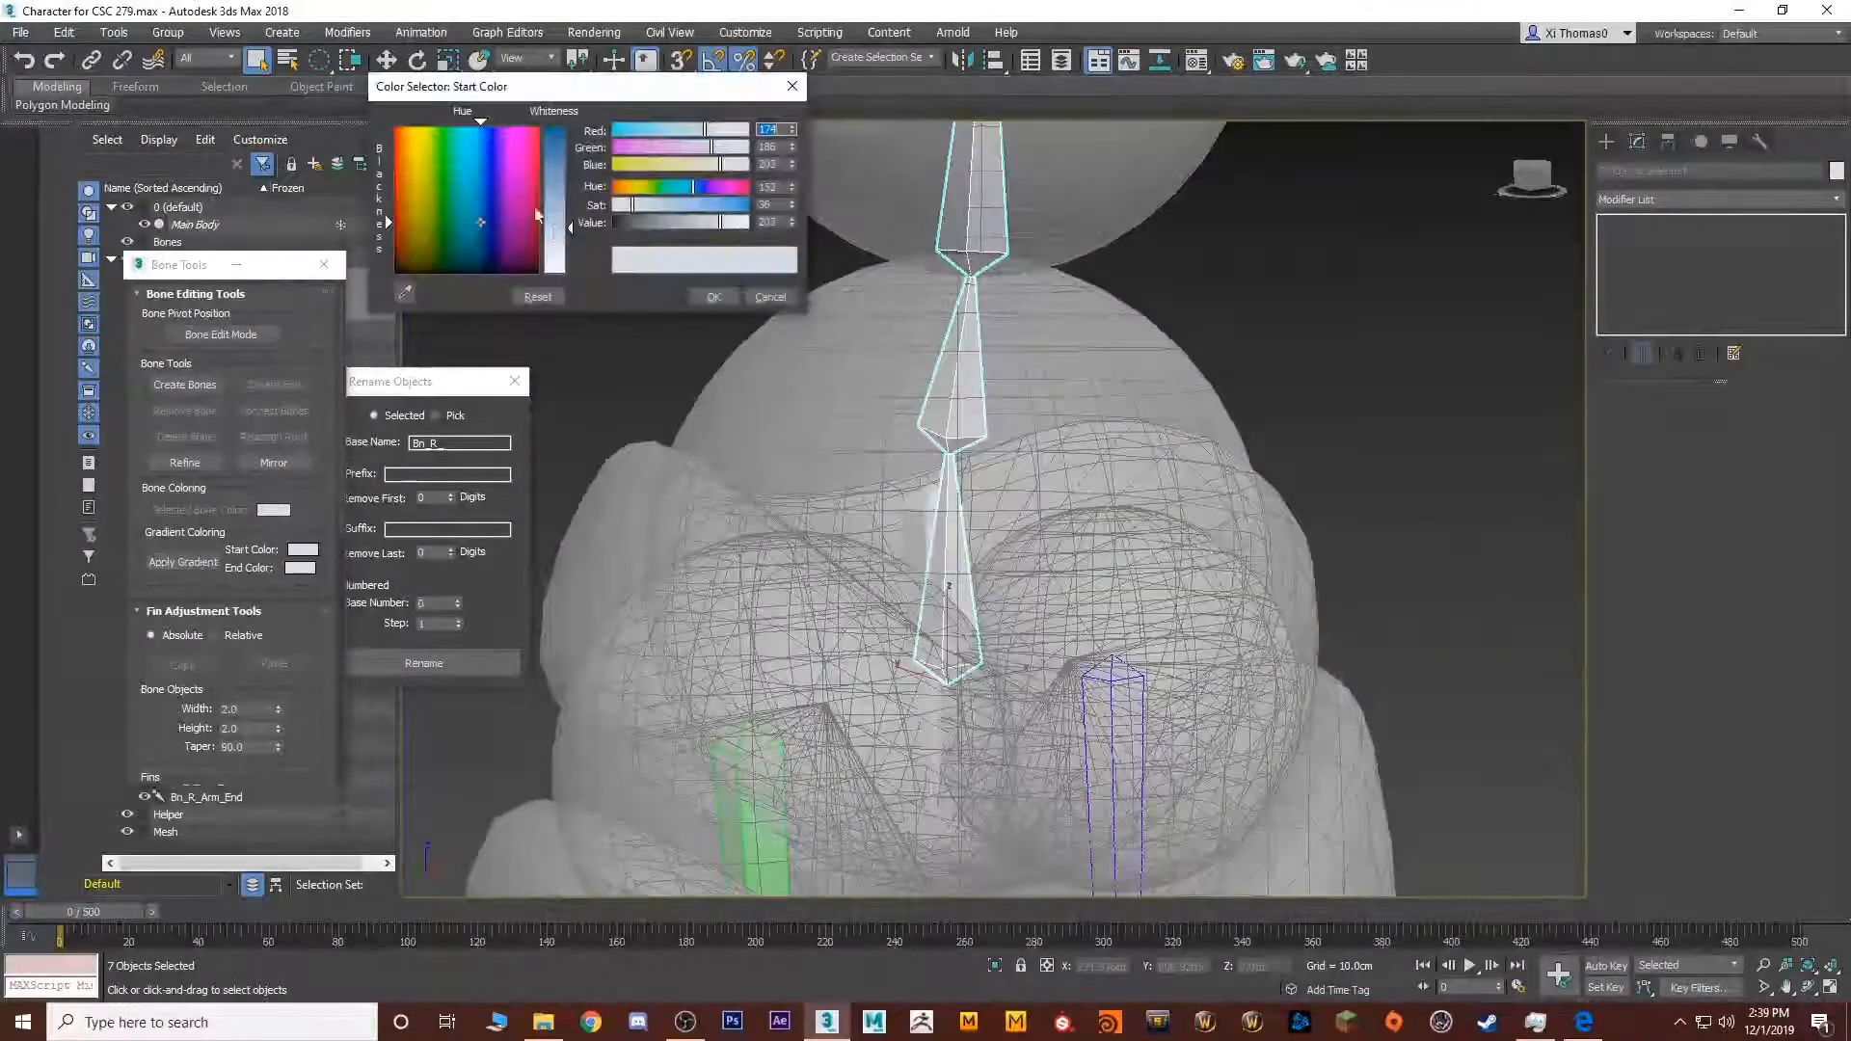
{"action": "left_click_drag", "start_coordinate": [467, 158], "coordinate": [394, 126]}
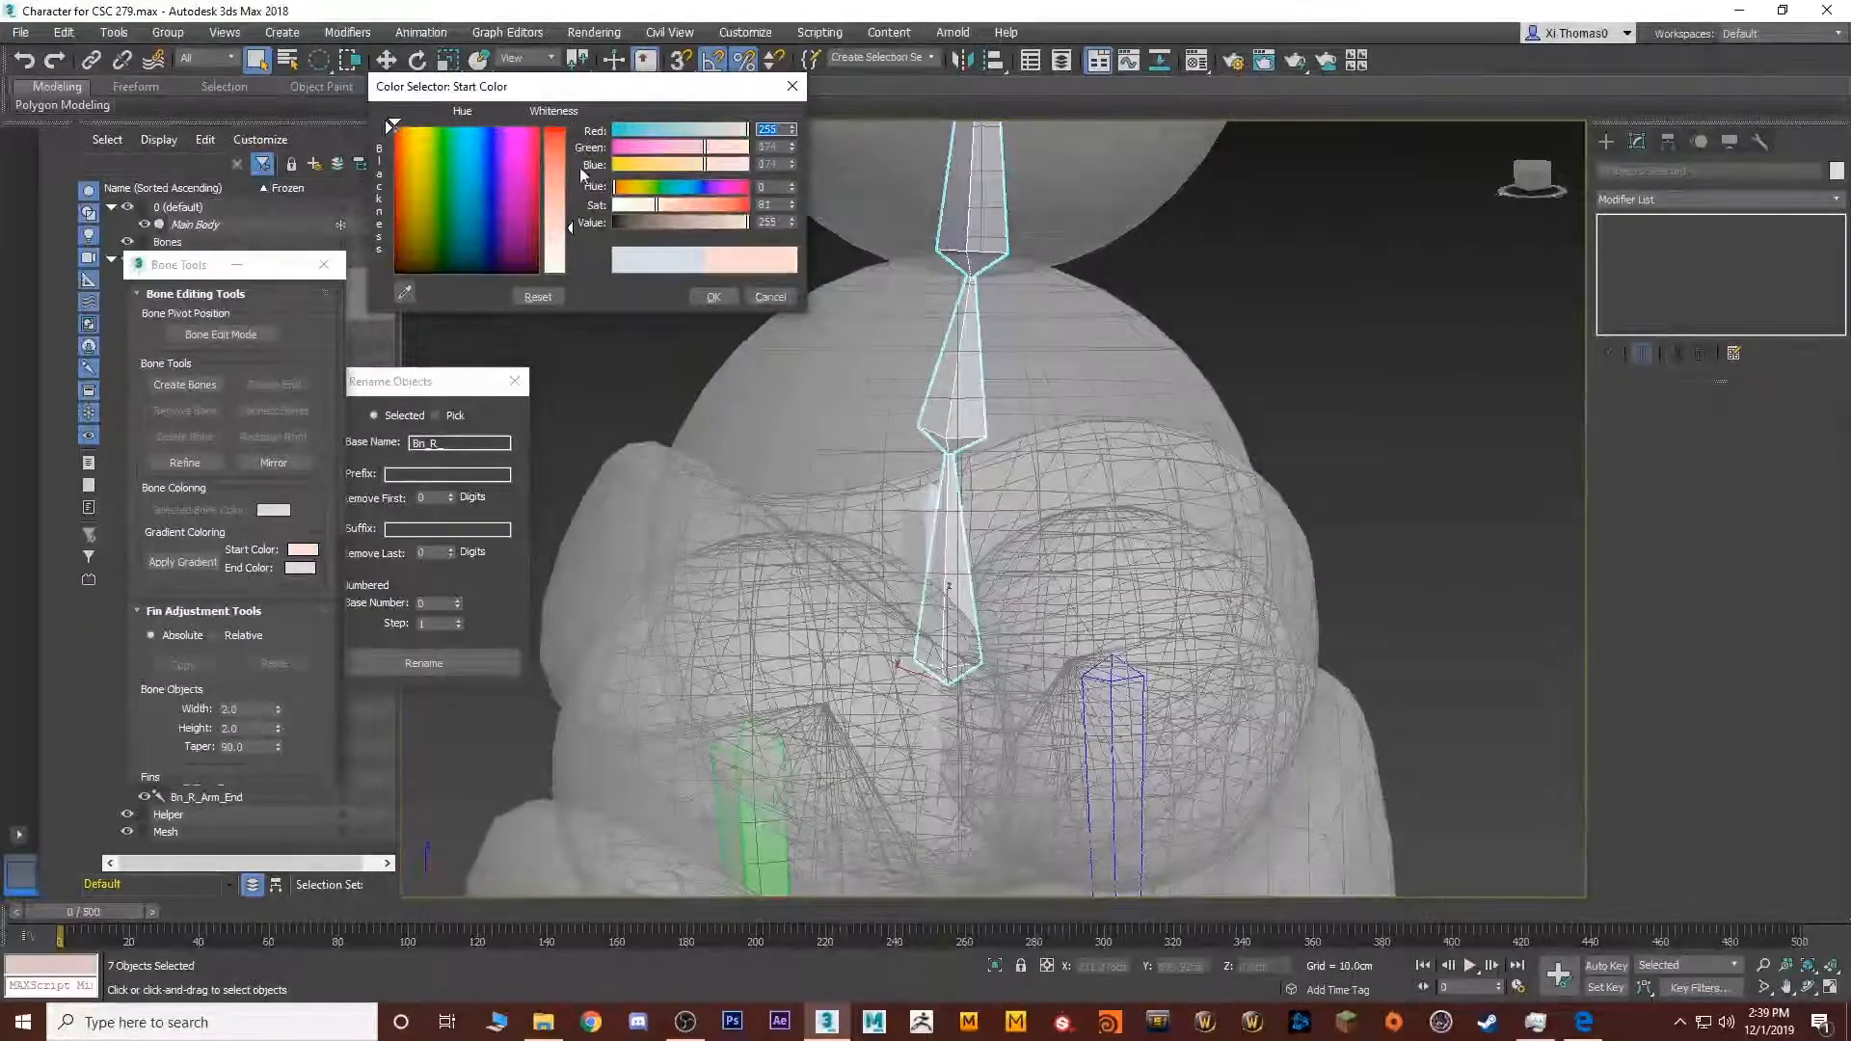
{"action": "left_click", "coordinate": [714, 296]}
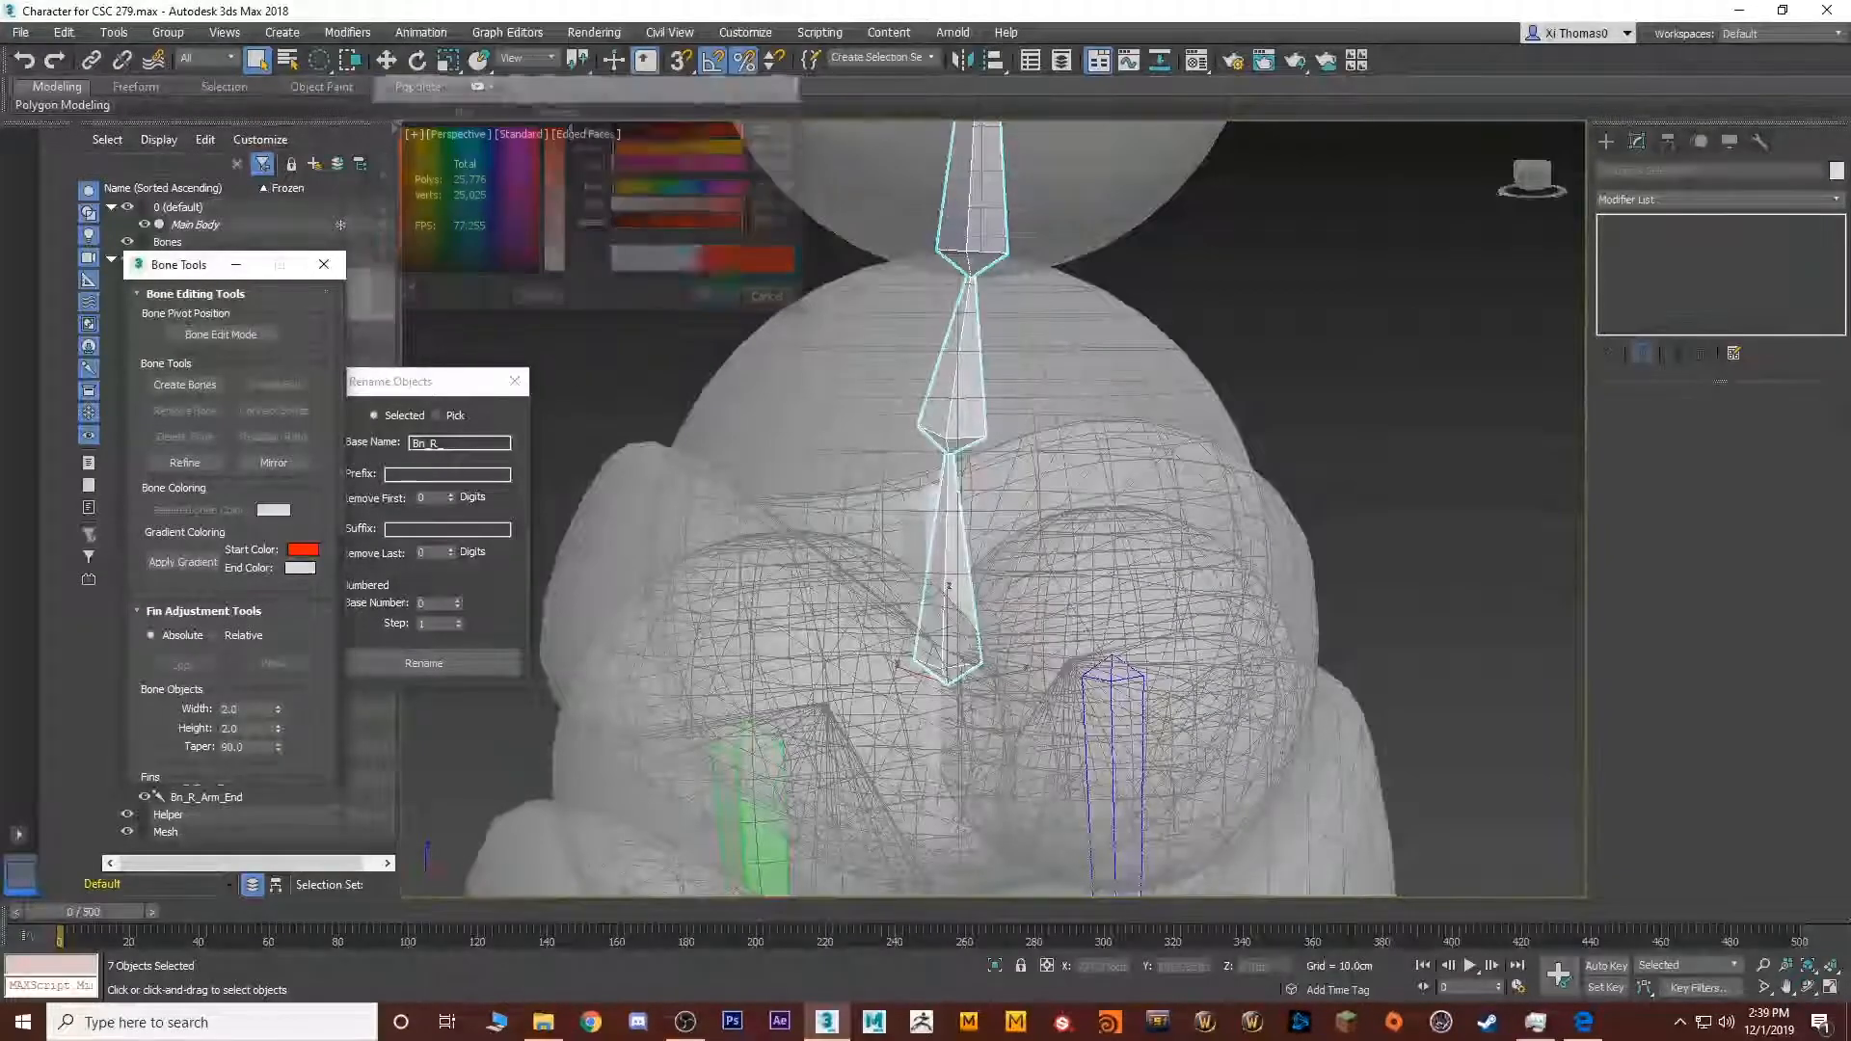
{"action": "left_click", "coordinate": [200, 563]}
Select the hip bone and its end bone, apply gradient coloring with a yellow start color, and clear the selection
{"action": "double_click", "coordinate": [917, 538]}
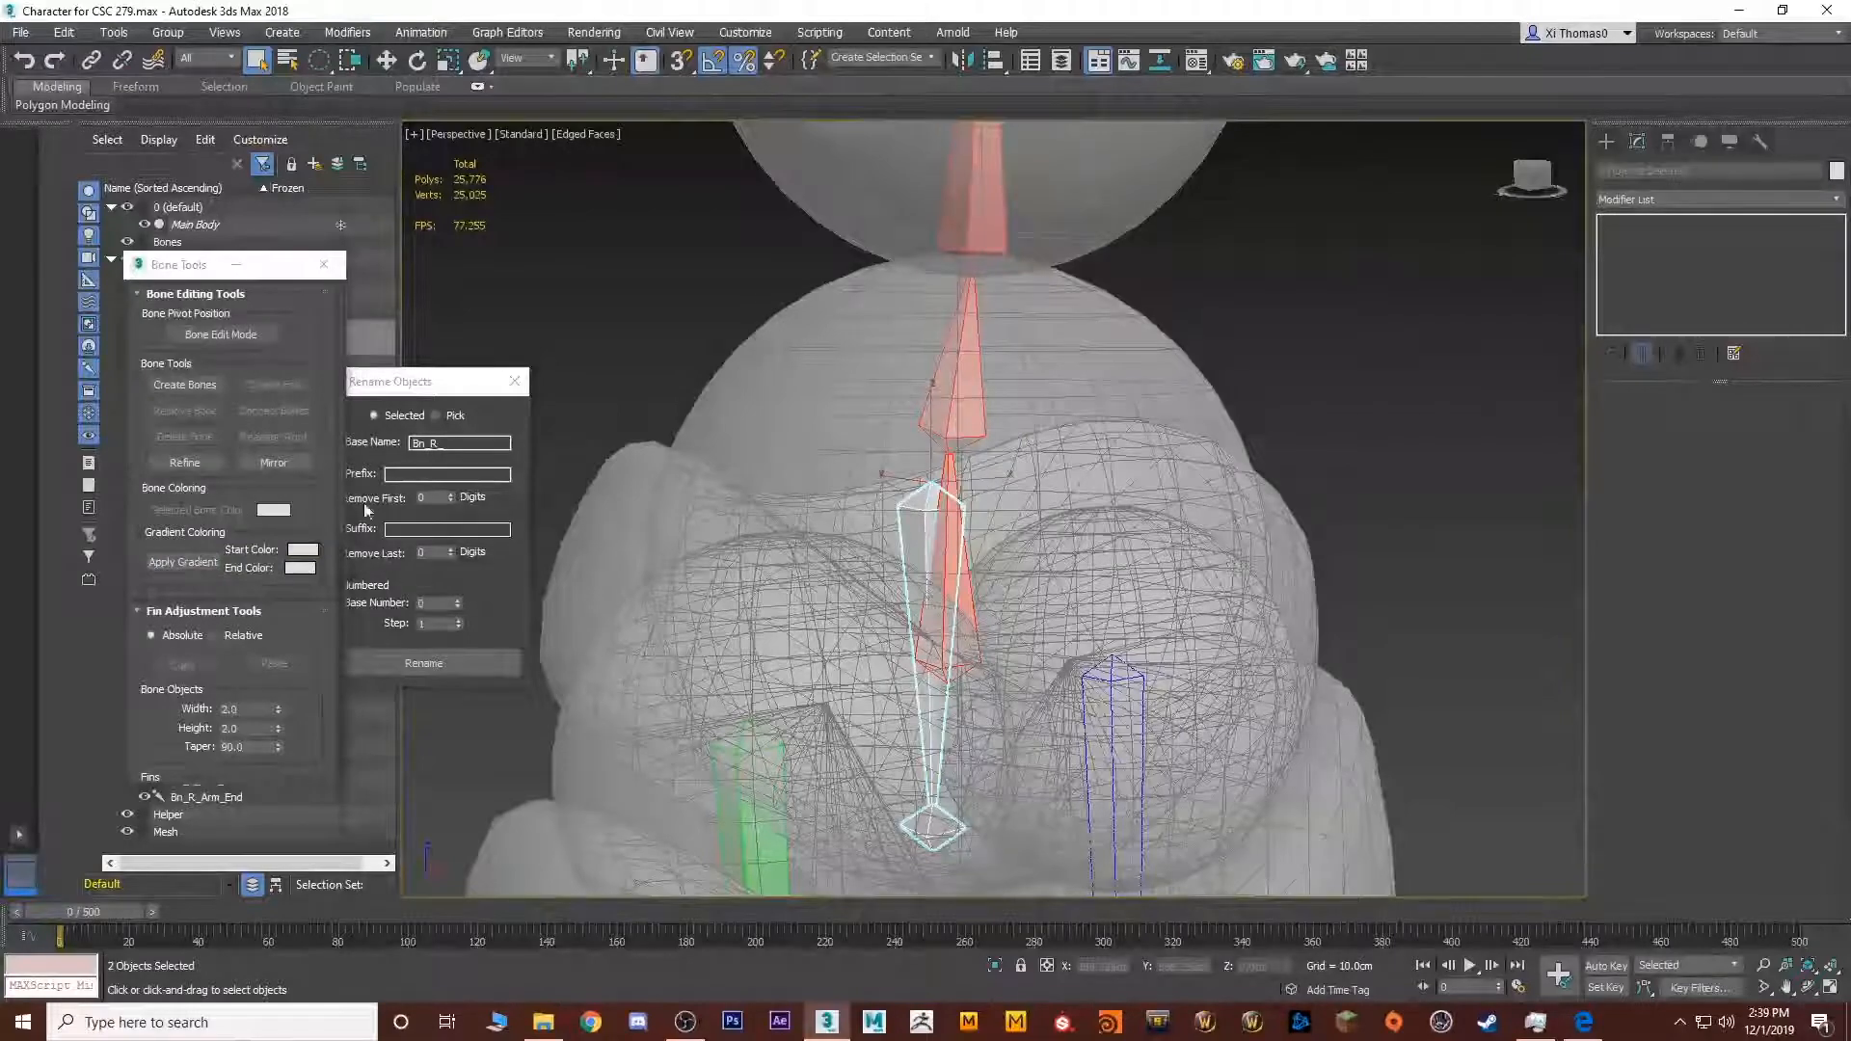
{"action": "left_click", "coordinate": [303, 549]}
{"action": "left_click_drag", "start_coordinate": [552, 183], "coordinate": [551, 126]}
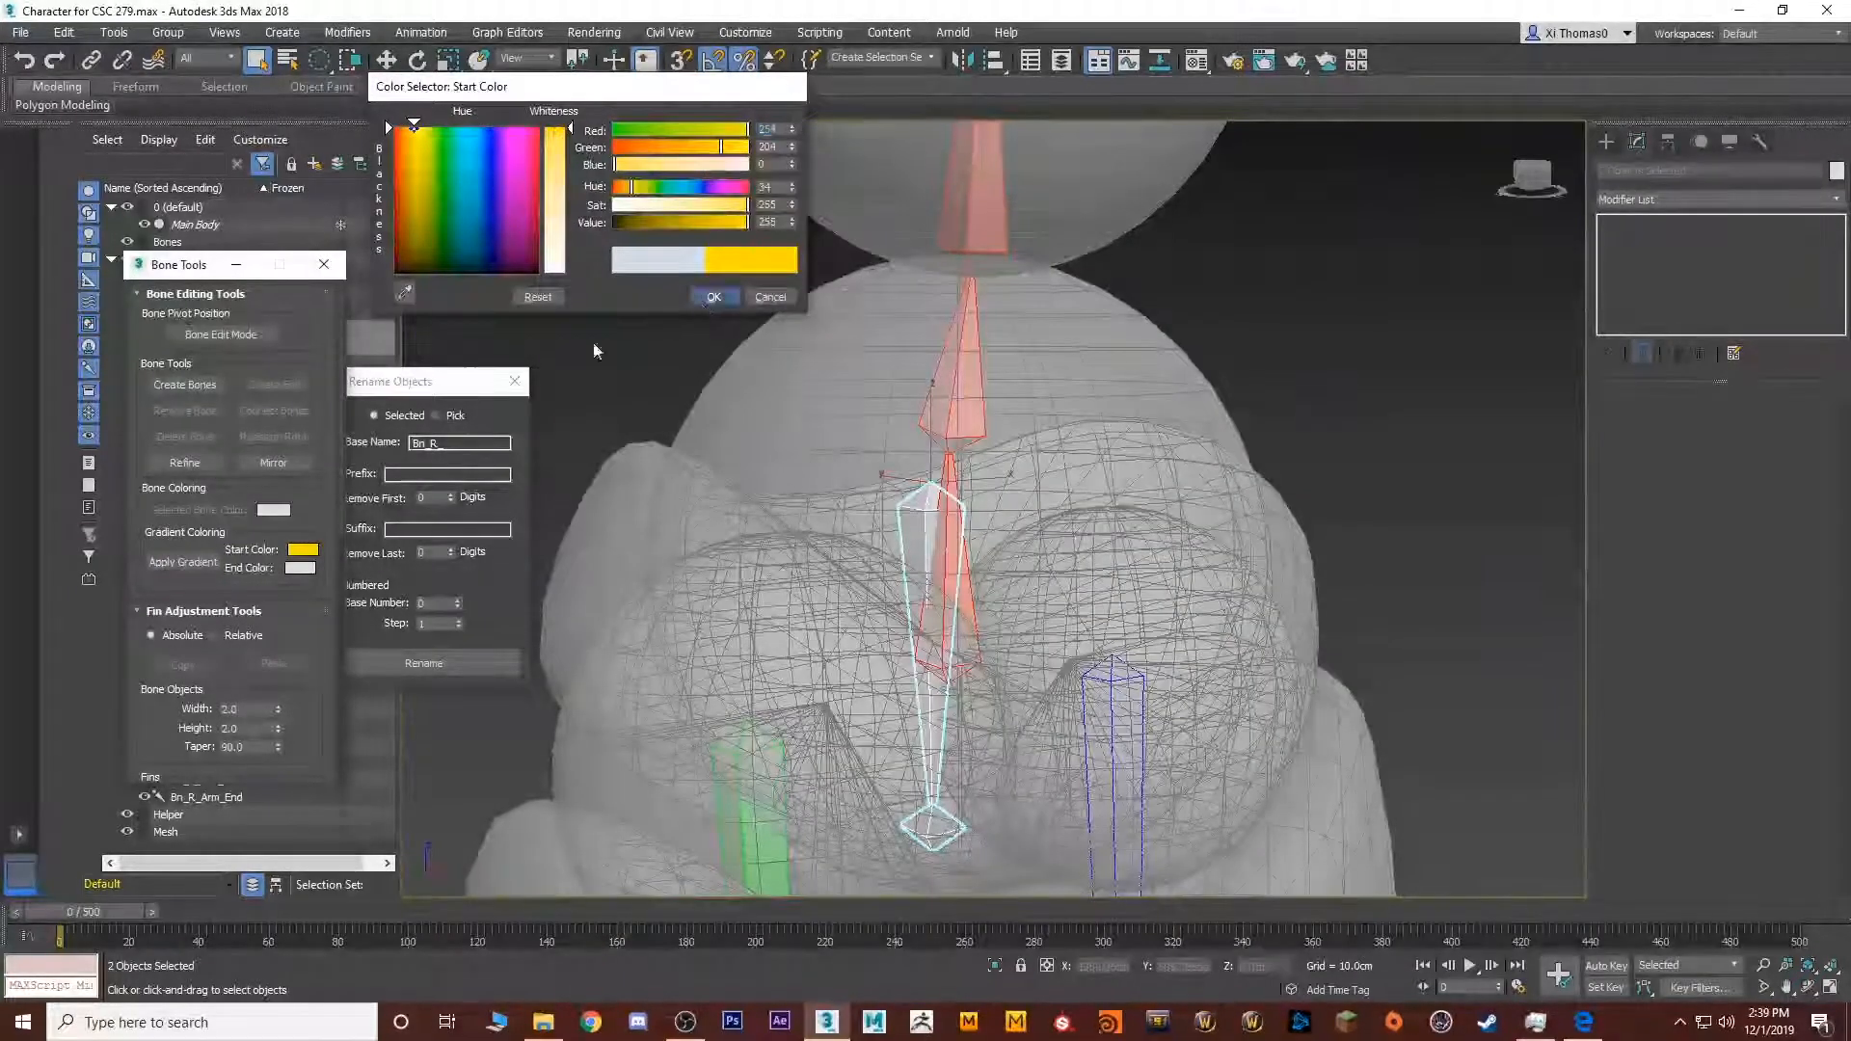
{"action": "key", "text": "Return"}
{"action": "left_click", "coordinate": [207, 565]}
{"action": "scroll", "coordinate": [918, 484], "scroll_direction": "down", "scroll_amount": 8}
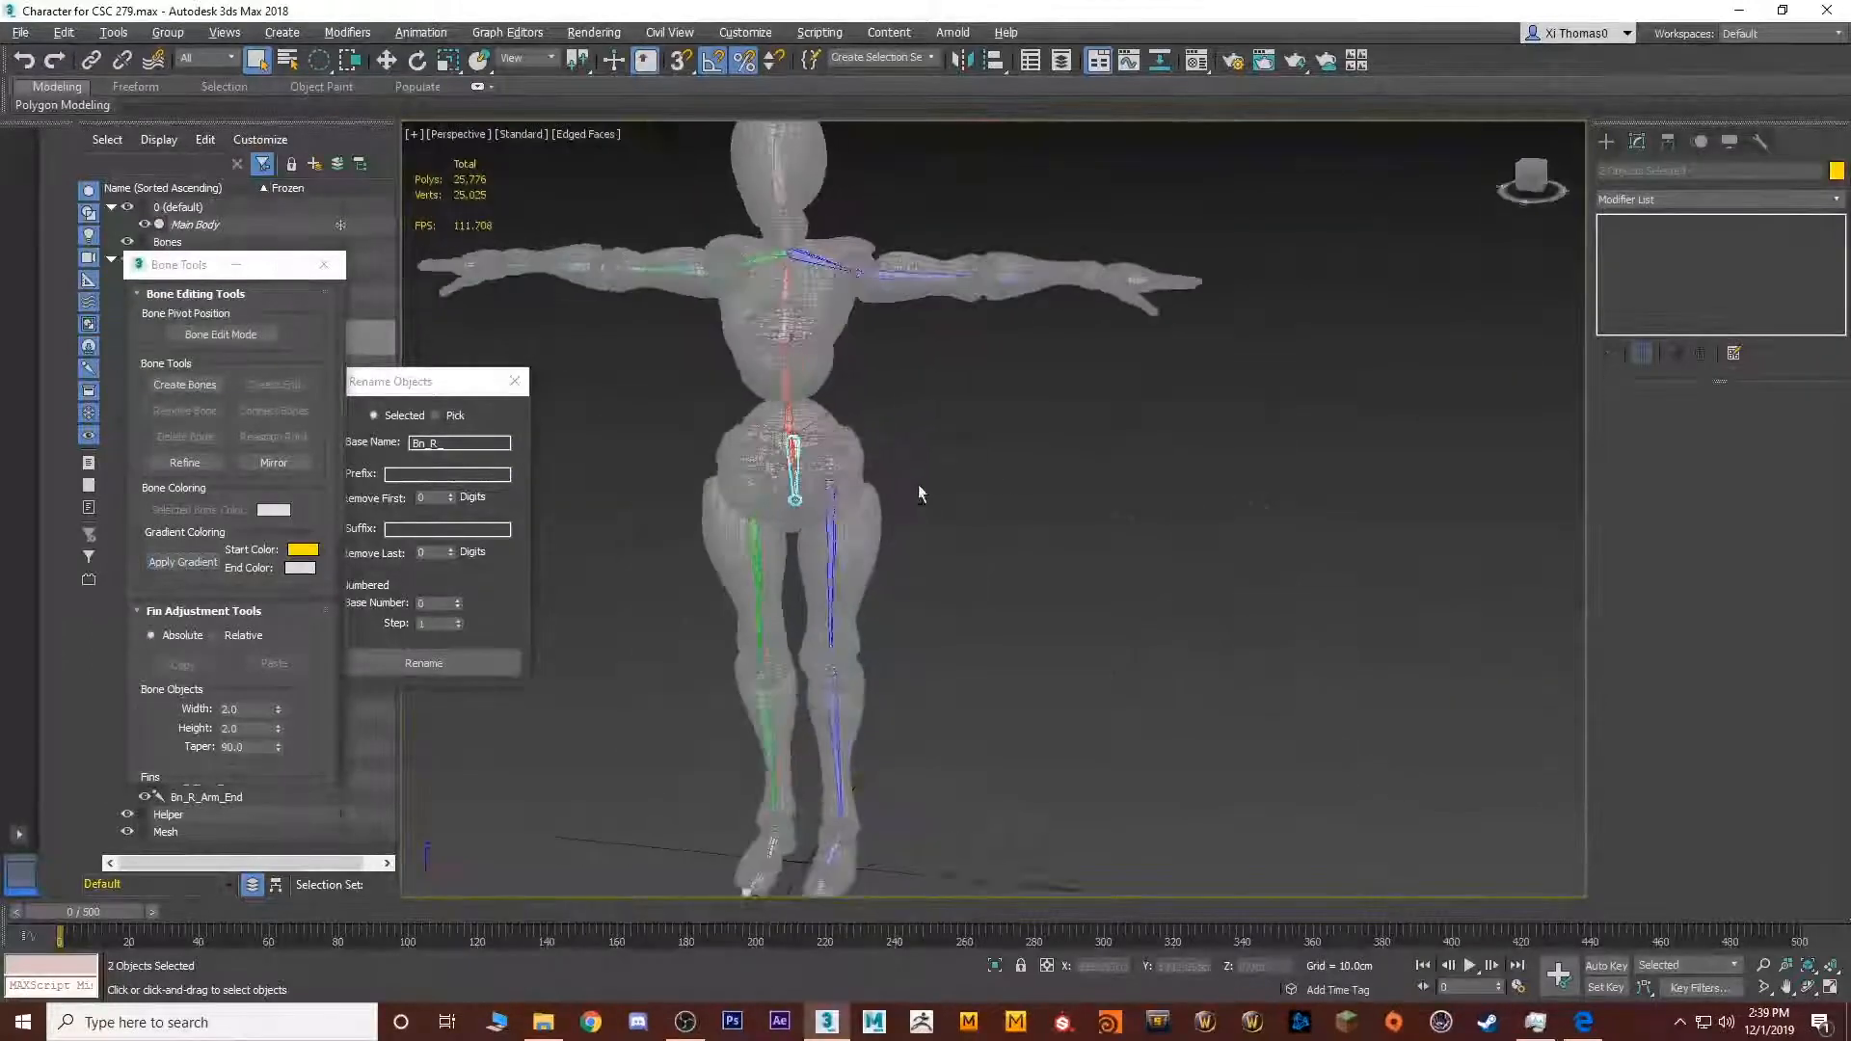
{"action": "left_click", "coordinate": [1044, 518]}
Frame the left hand from above in the Top view and start creating bones
{"action": "scroll", "coordinate": [1047, 482], "scroll_direction": "down", "scroll_amount": 5}
{"action": "middle_click_drag", "start_coordinate": [1047, 452], "coordinate": [1075, 465], "text": "alt"}
{"action": "scroll", "coordinate": [1101, 316], "scroll_direction": "up", "scroll_amount": 10}
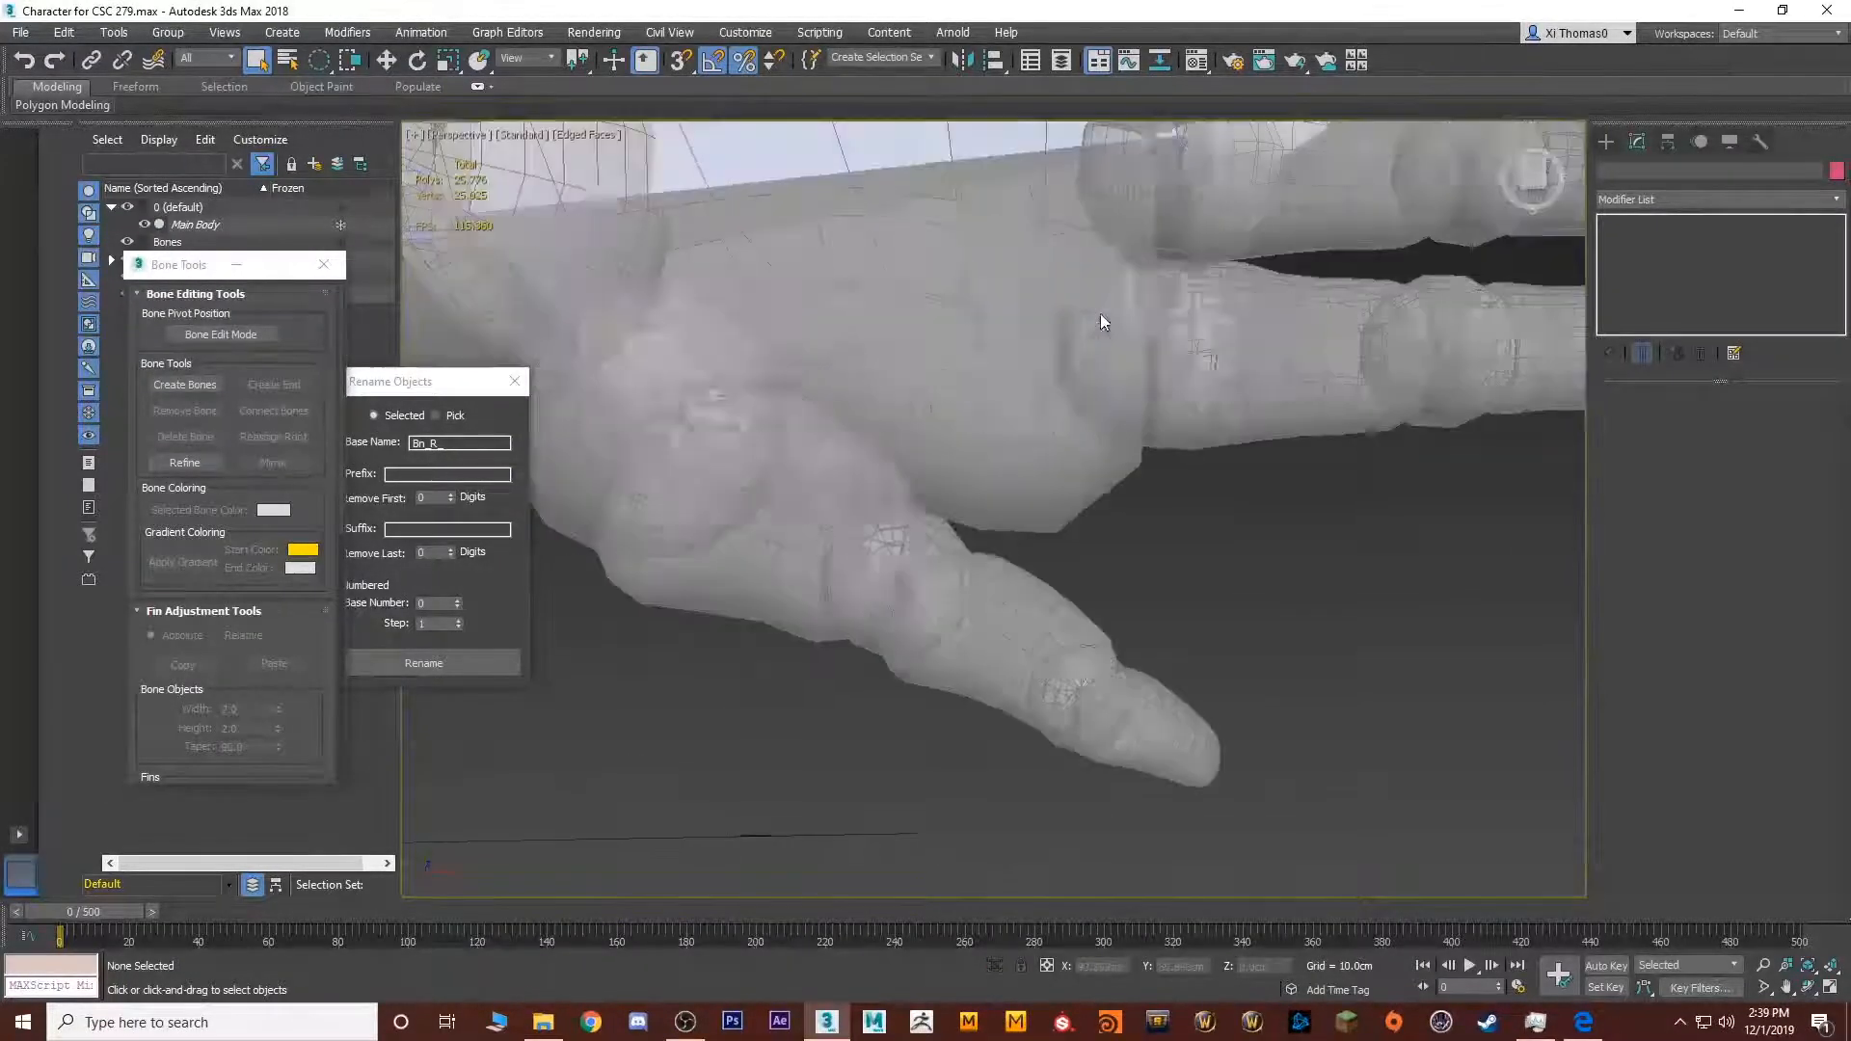
{"action": "scroll", "coordinate": [1101, 319], "scroll_direction": "down", "scroll_amount": 4}
{"action": "middle_click_drag", "start_coordinate": [1081, 367], "coordinate": [1086, 399], "text": "alt"}
{"action": "key", "text": "alt+w"}
{"action": "left_click", "coordinate": [714, 341]}
{"action": "key", "text": "alt+w"}
{"action": "scroll", "coordinate": [722, 349], "scroll_direction": "down", "scroll_amount": 8}
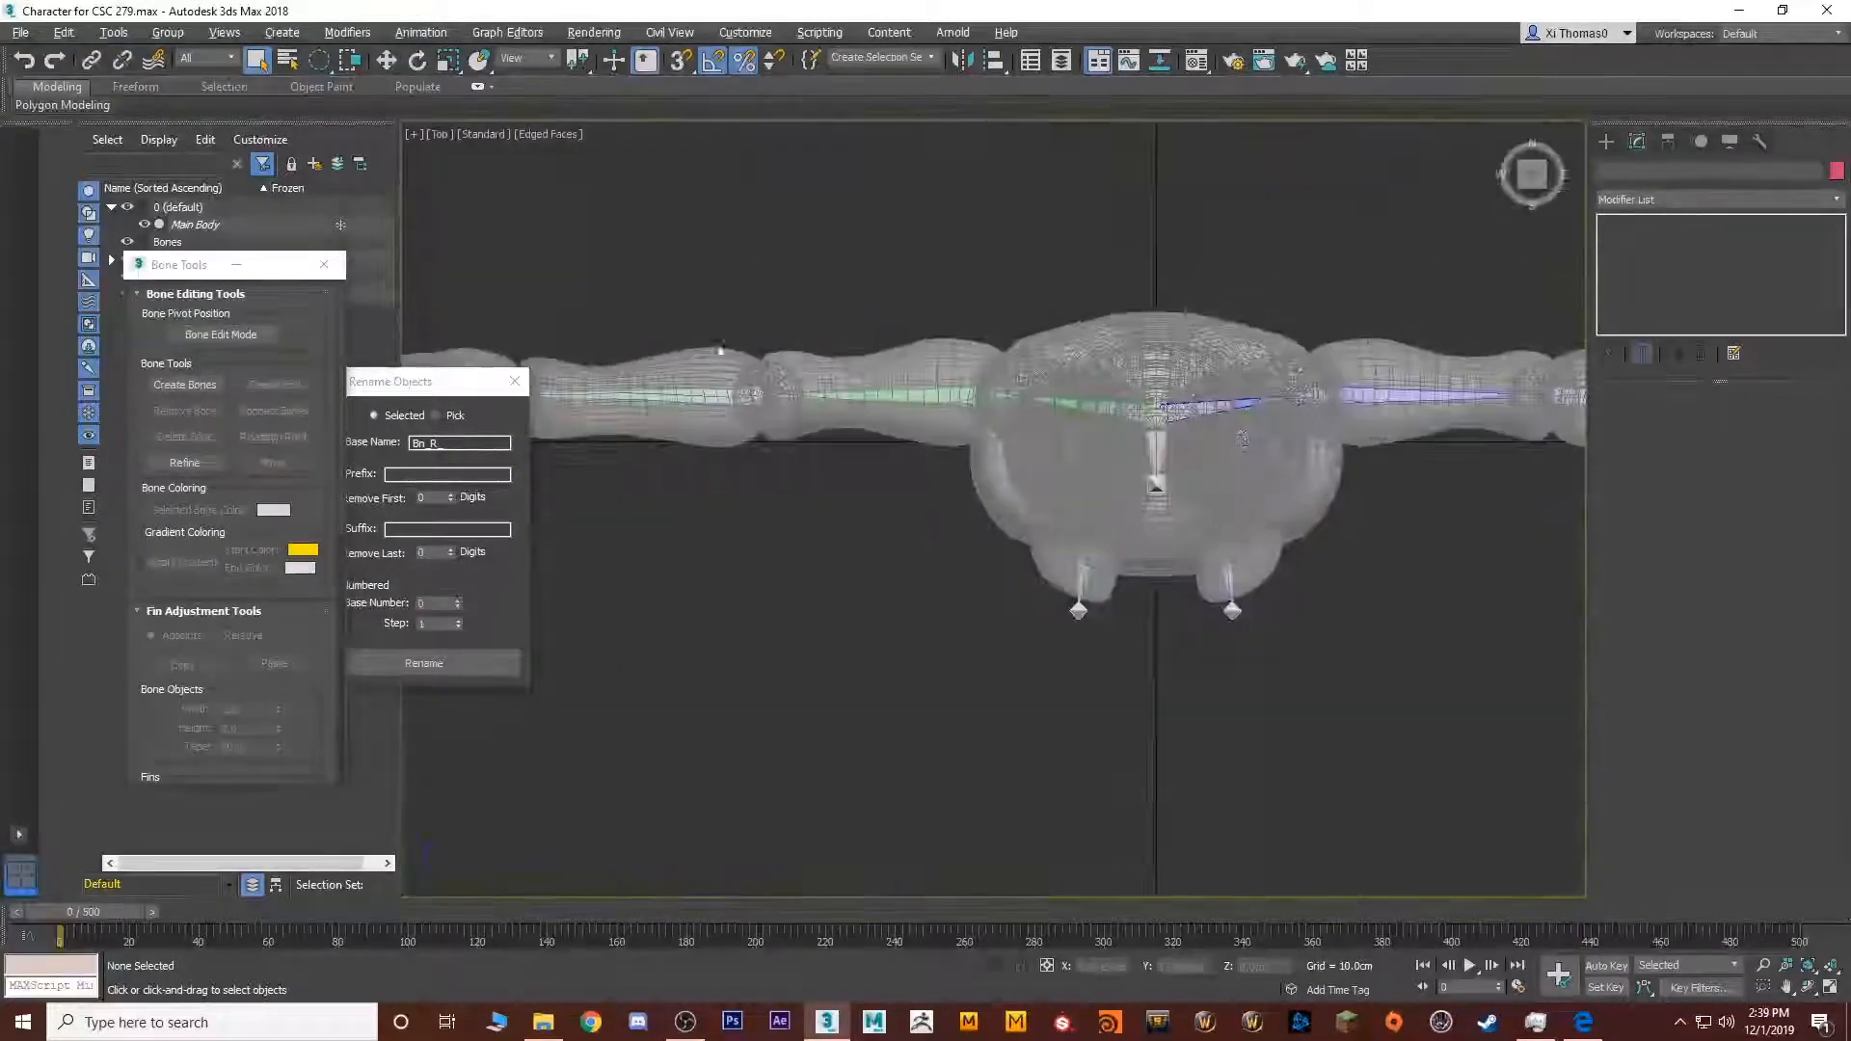
{"action": "middle_click_drag", "start_coordinate": [1243, 438], "coordinate": [463, 415]}
{"action": "scroll", "coordinate": [1128, 413], "scroll_direction": "up", "scroll_amount": 8}
{"action": "middle_click_drag", "start_coordinate": [970, 390], "coordinate": [1013, 590]}
{"action": "left_click", "coordinate": [1606, 142]}
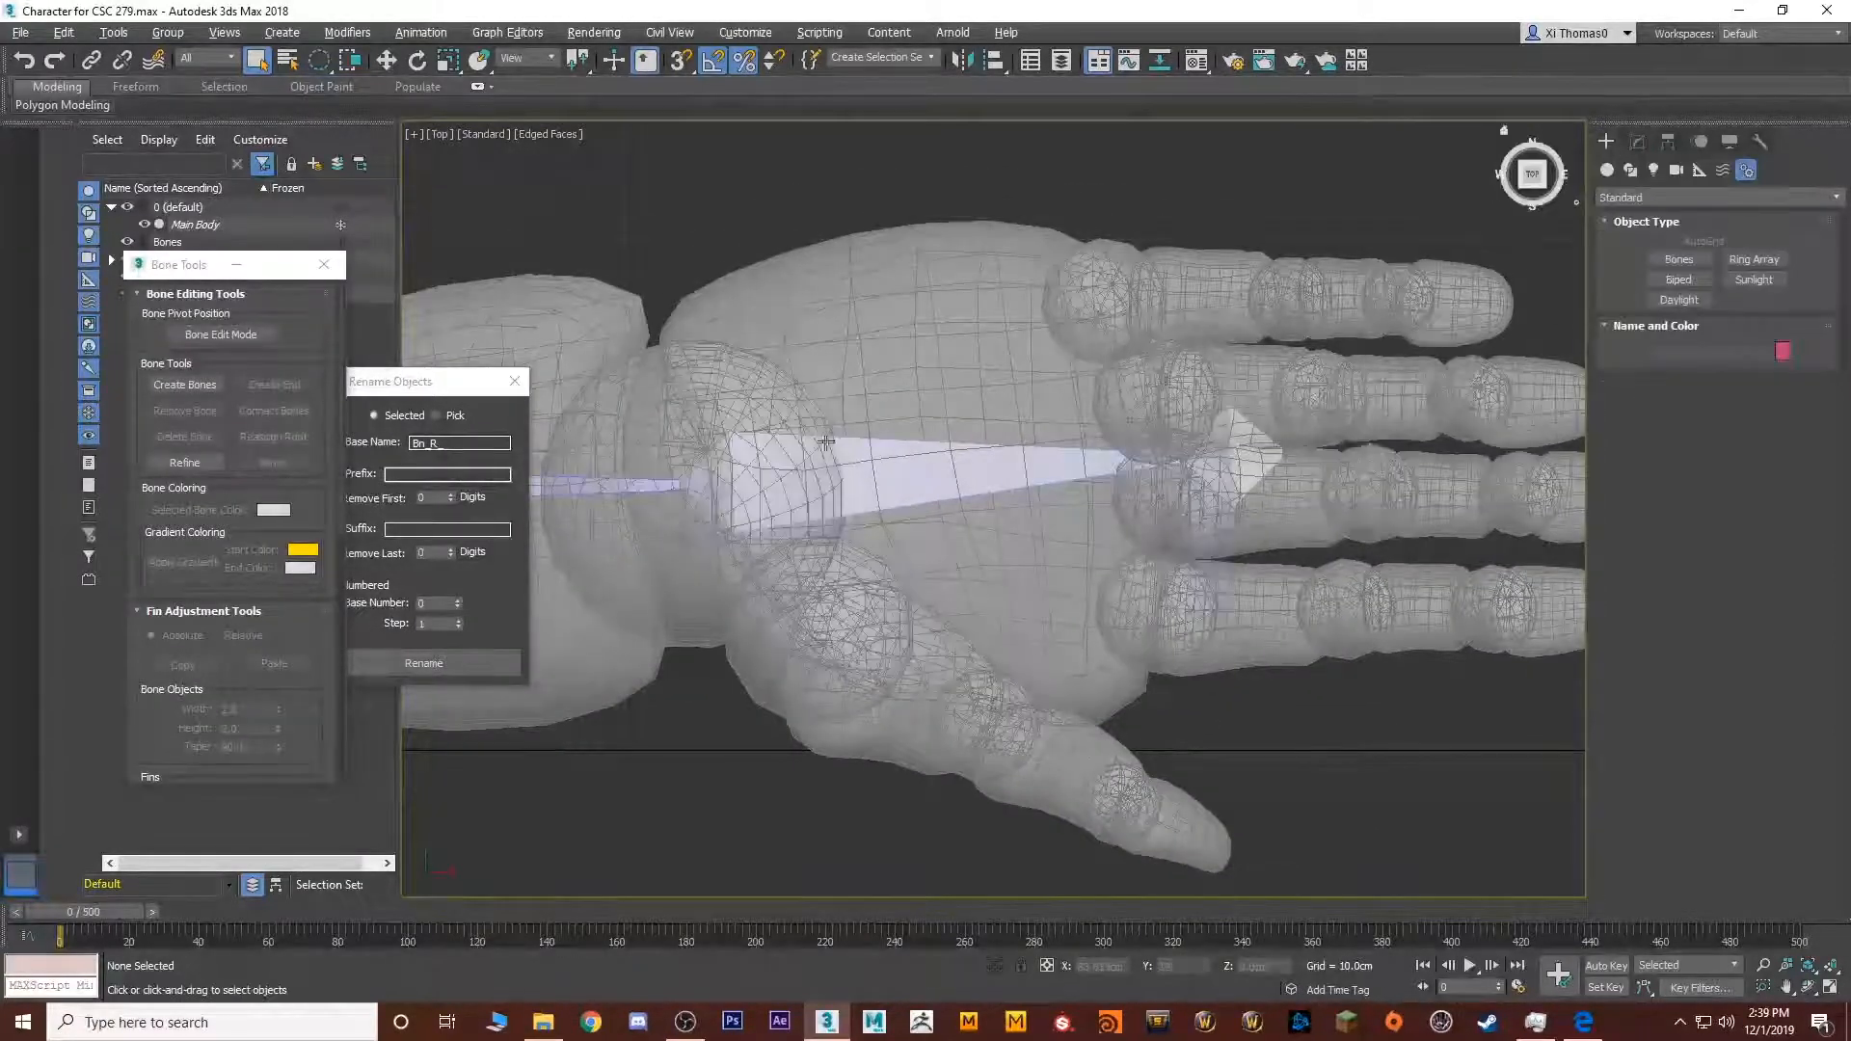
{"action": "scroll", "coordinate": [839, 445], "scroll_direction": "down", "scroll_amount": 2}
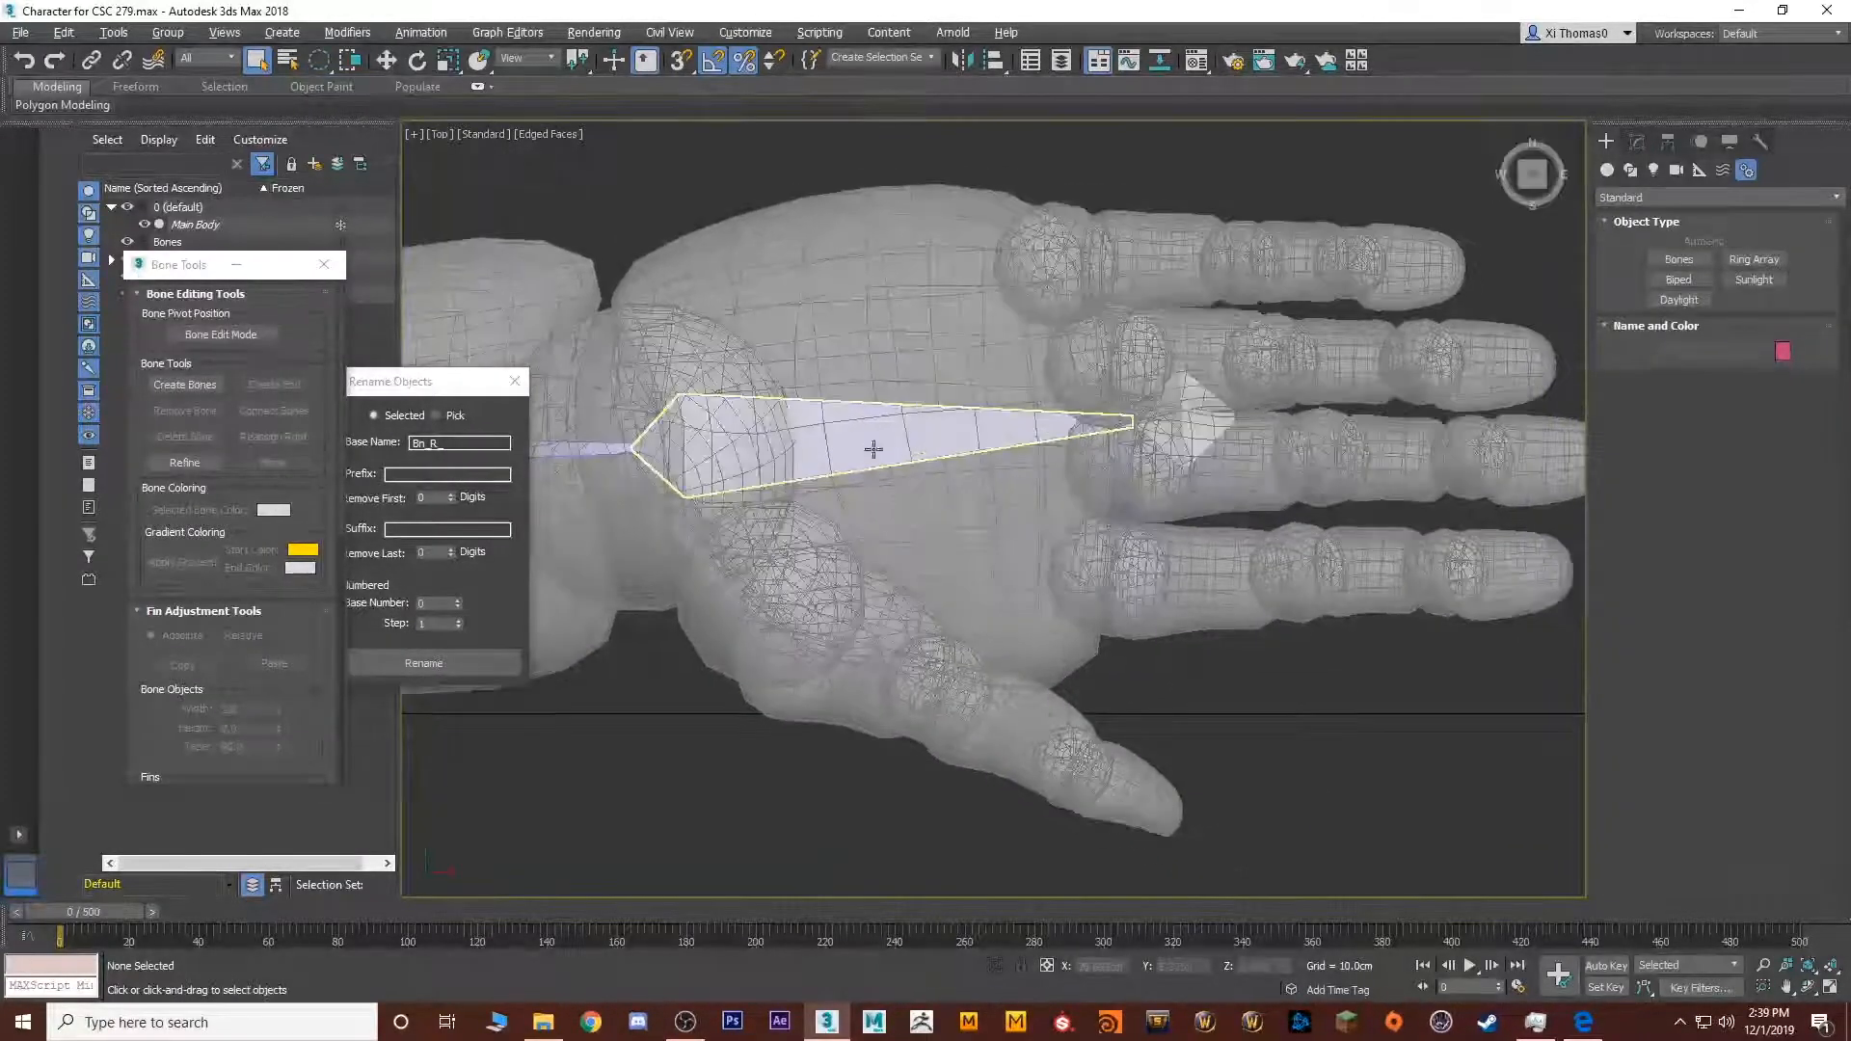
{"action": "left_click", "coordinate": [186, 385]}
{"action": "middle_click_drag", "start_coordinate": [1091, 598], "coordinate": [821, 581]}
Set the bone width and height to 1.0 cm and draw a three-bone chain with an end bone along the left index finger
{"action": "left_click", "coordinate": [863, 554]}
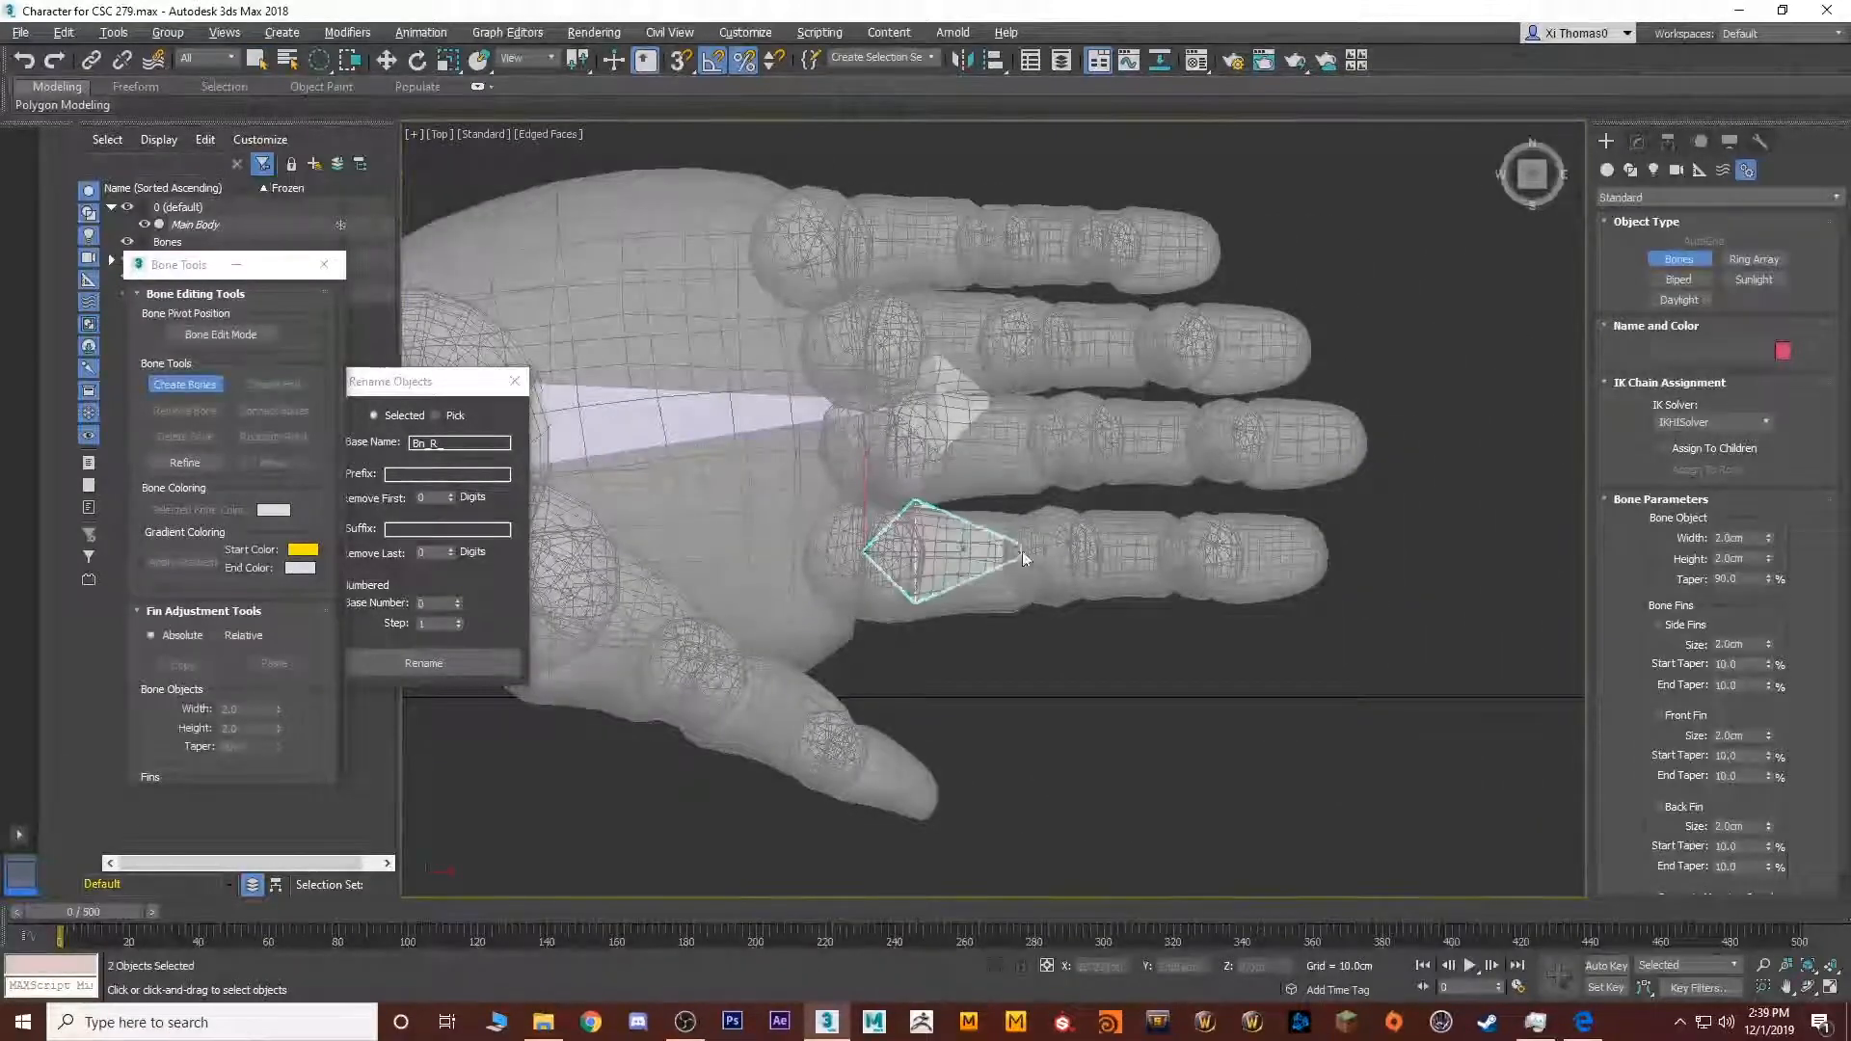
{"action": "right_click", "coordinate": [831, 553]}
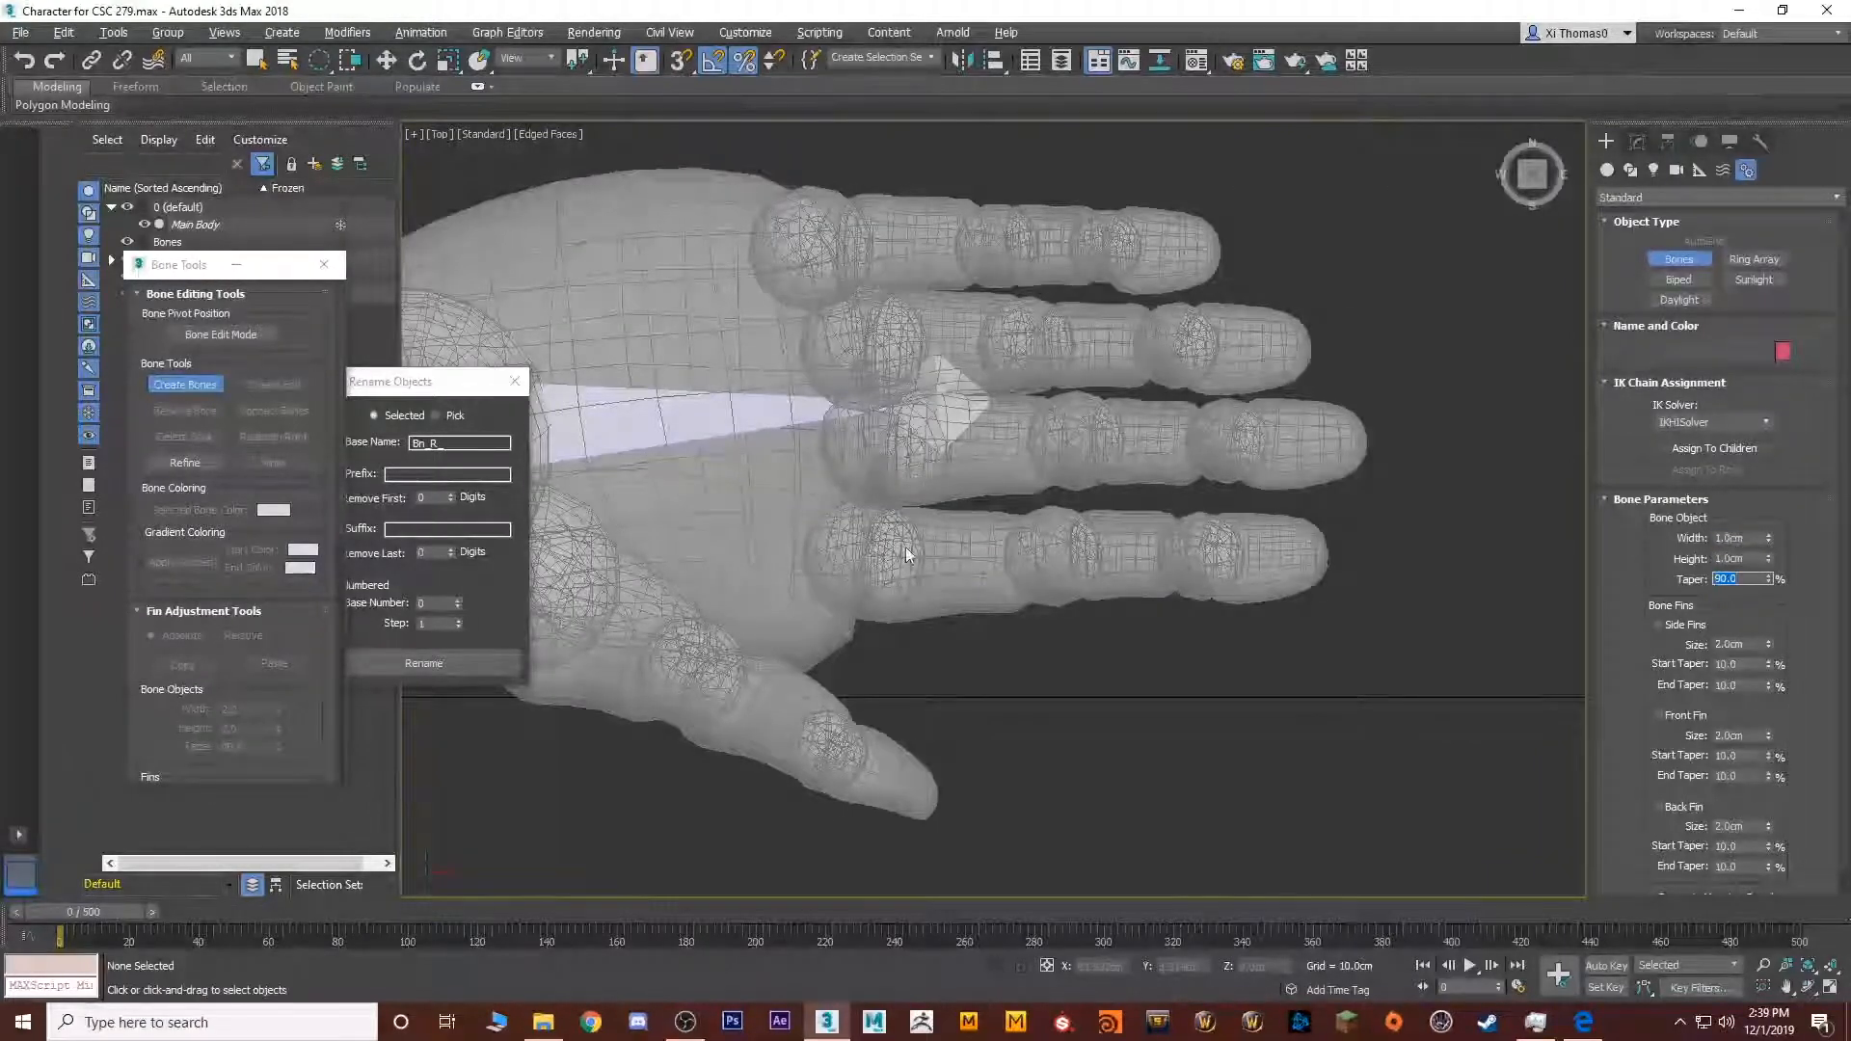
{"action": "left_click", "coordinate": [864, 558]}
{"action": "left_click", "coordinate": [1056, 557]}
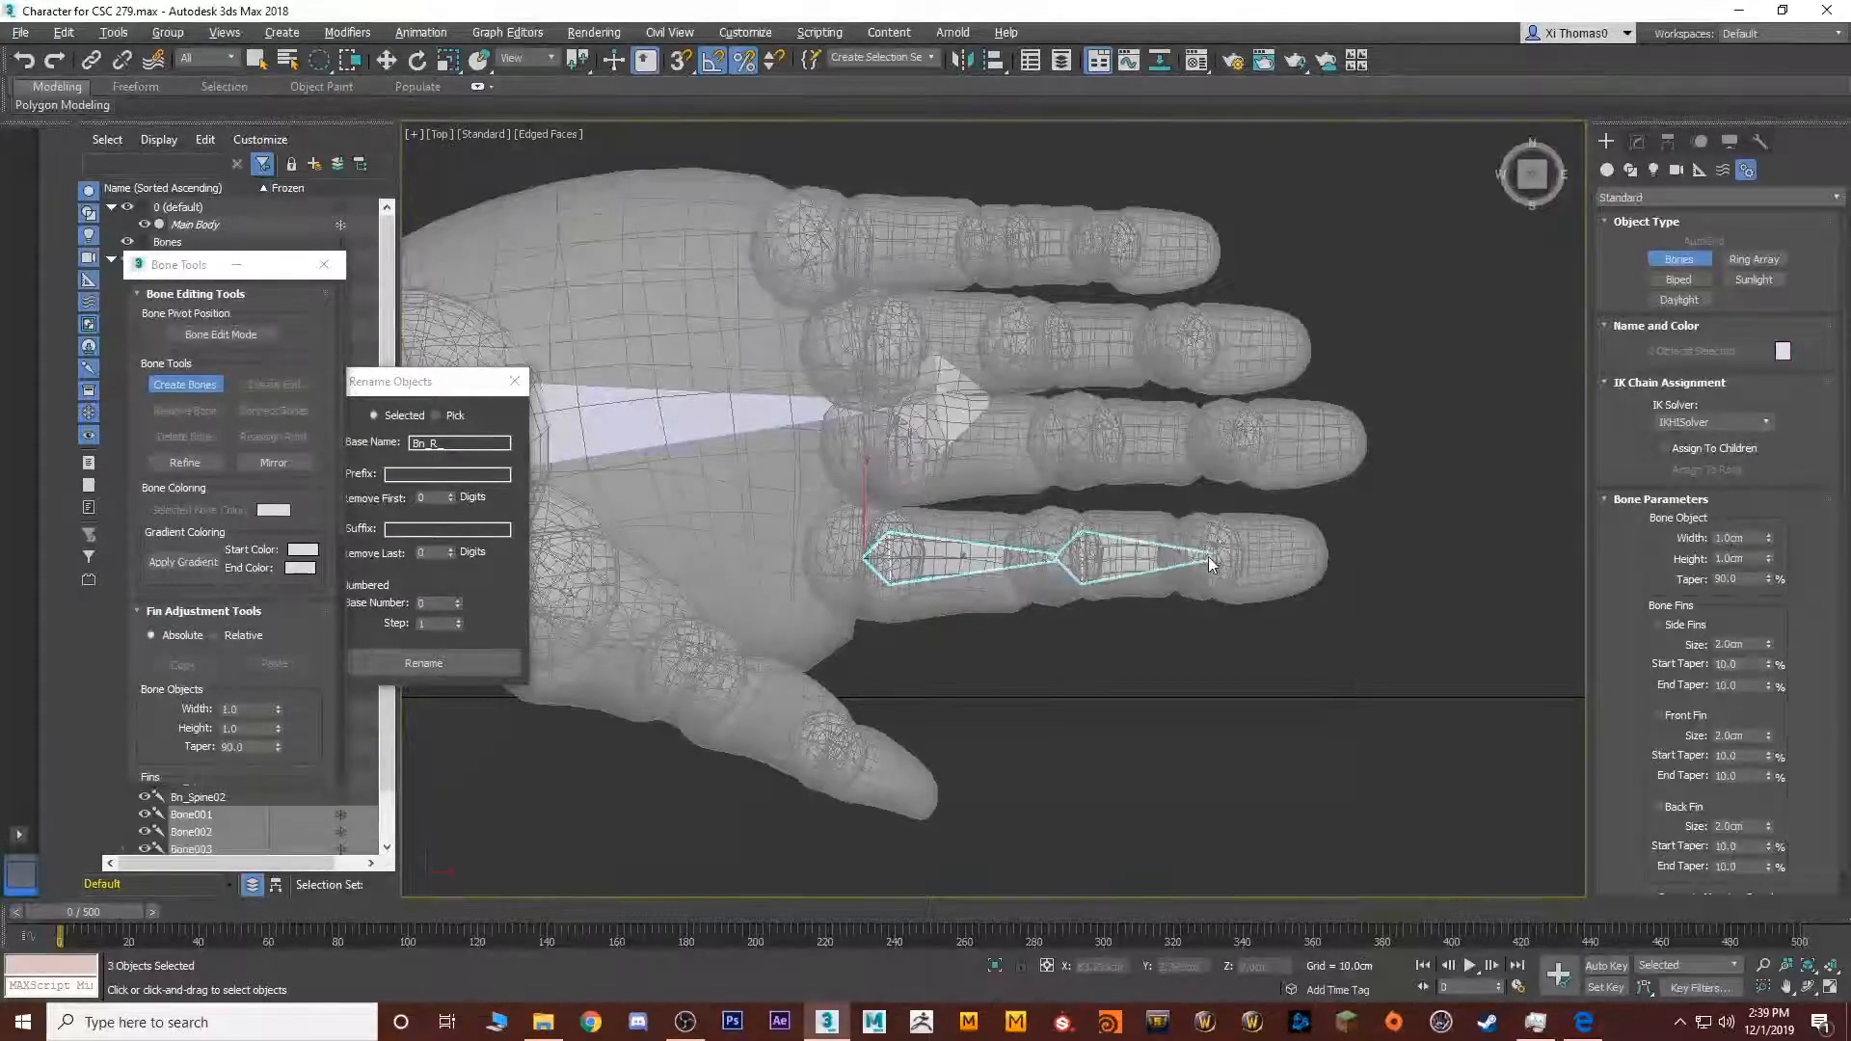
{"action": "left_click", "coordinate": [1208, 557]}
{"action": "left_click", "coordinate": [1323, 565]}
{"action": "right_click", "coordinate": [1323, 566]}
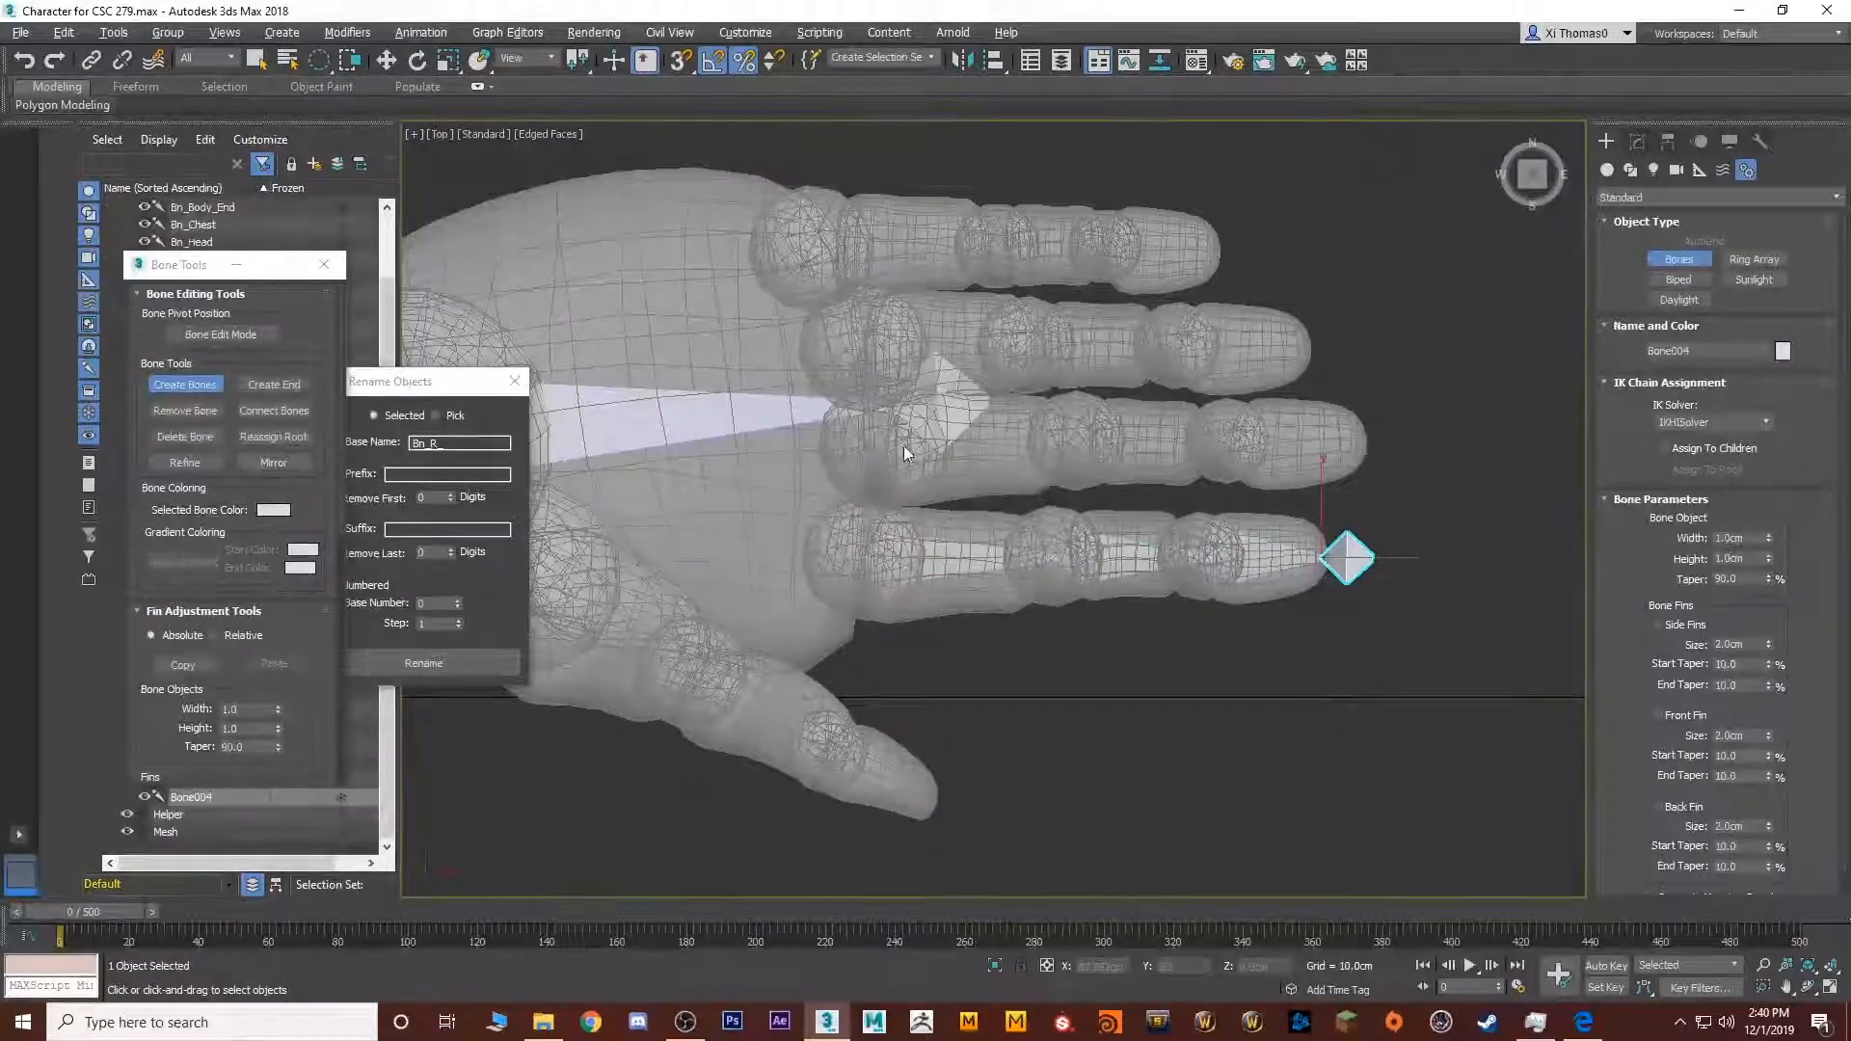
Draw a three-bone chain with an end bone along the left middle finger, placing joints at the knuckles
{"action": "left_click", "coordinate": [876, 447]}
{"action": "left_click", "coordinate": [1079, 443]}
{"action": "left_click", "coordinate": [1234, 448]}
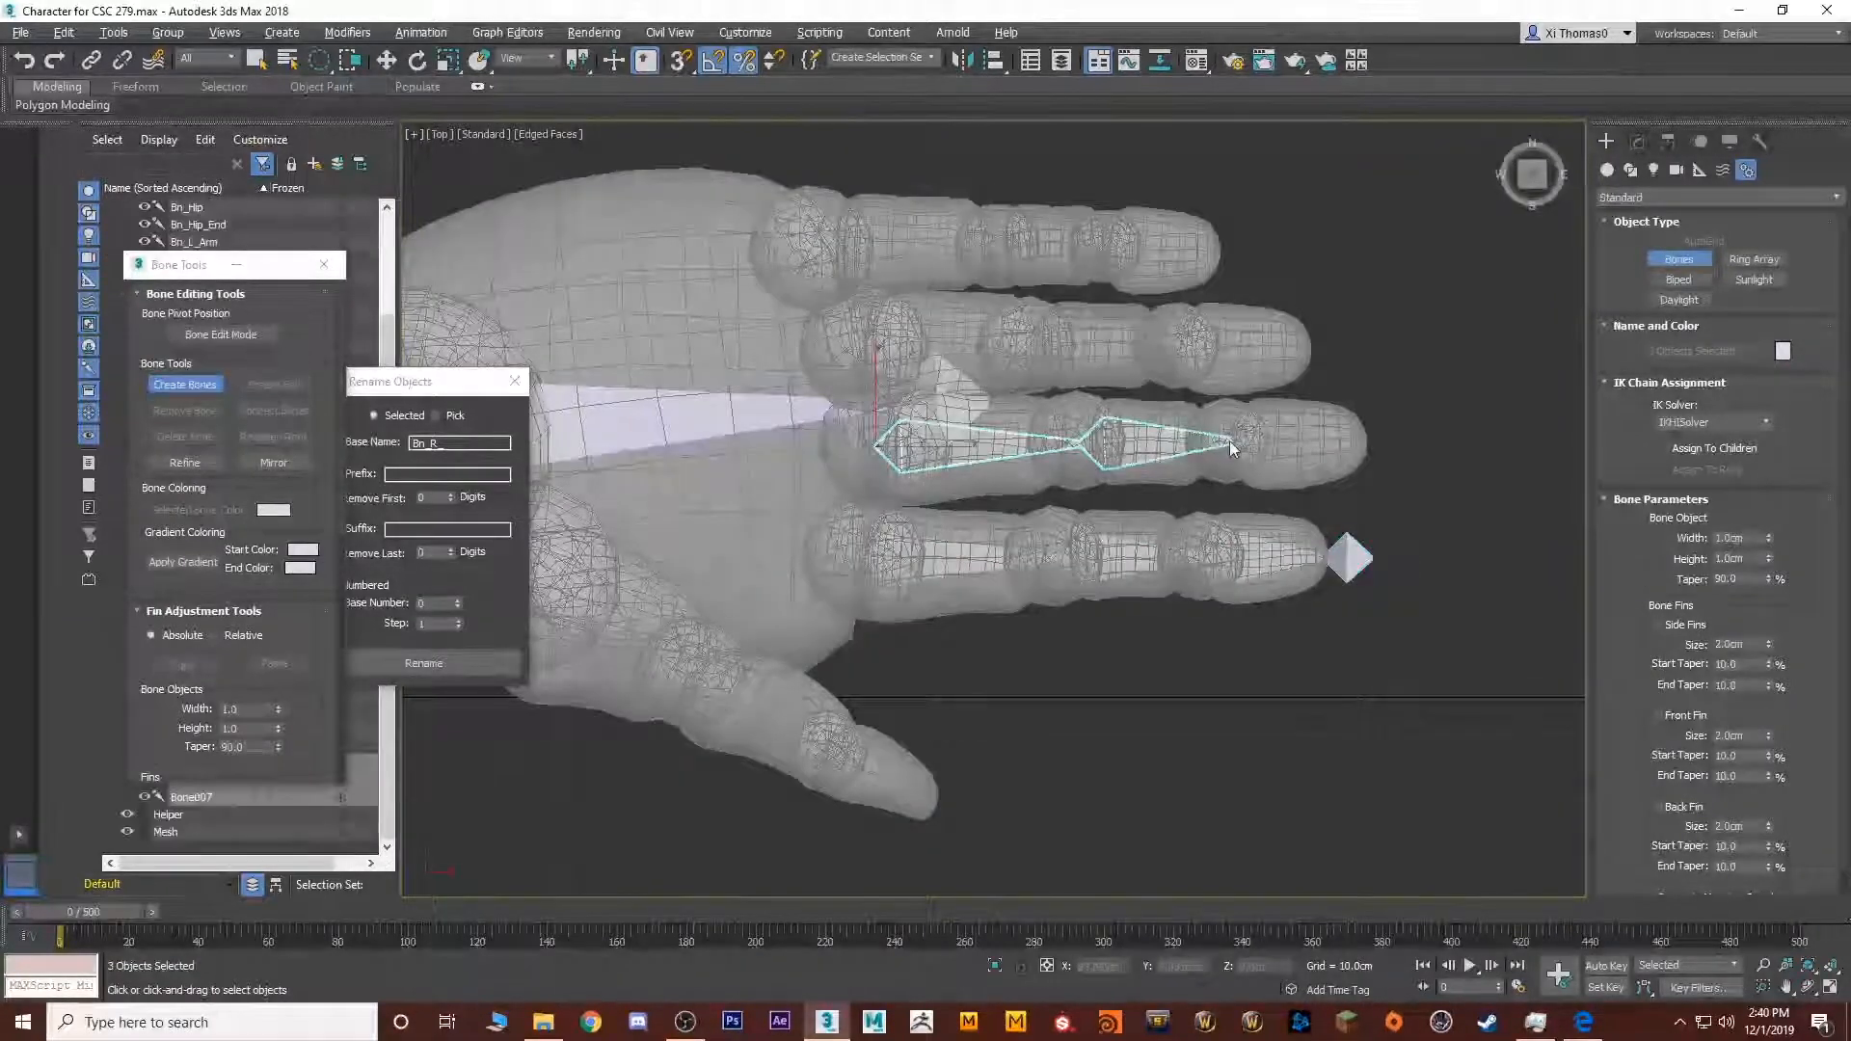
{"action": "left_click", "coordinate": [1361, 448]}
{"action": "right_click", "coordinate": [1361, 448]}
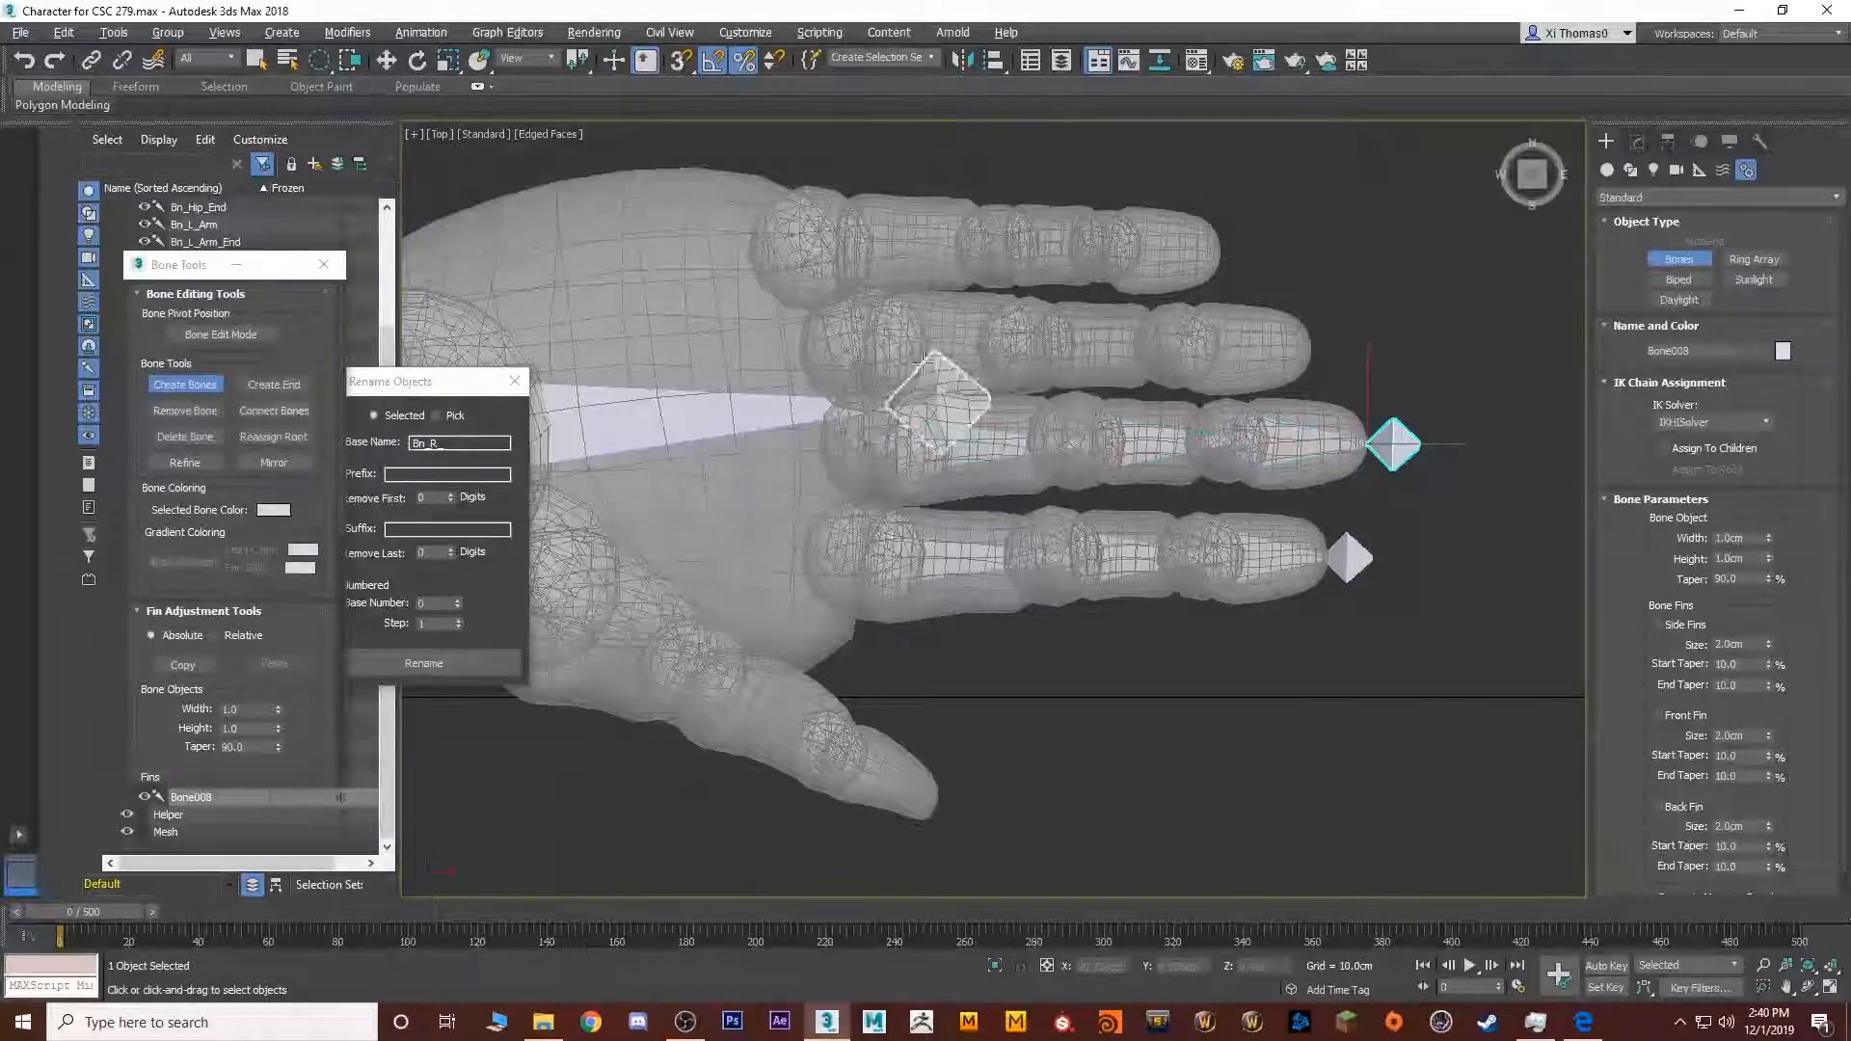
Draw a three-bone chain with an end bone along the left ring finger, from its base knuckle to the tip
{"action": "left_click", "coordinate": [870, 337]}
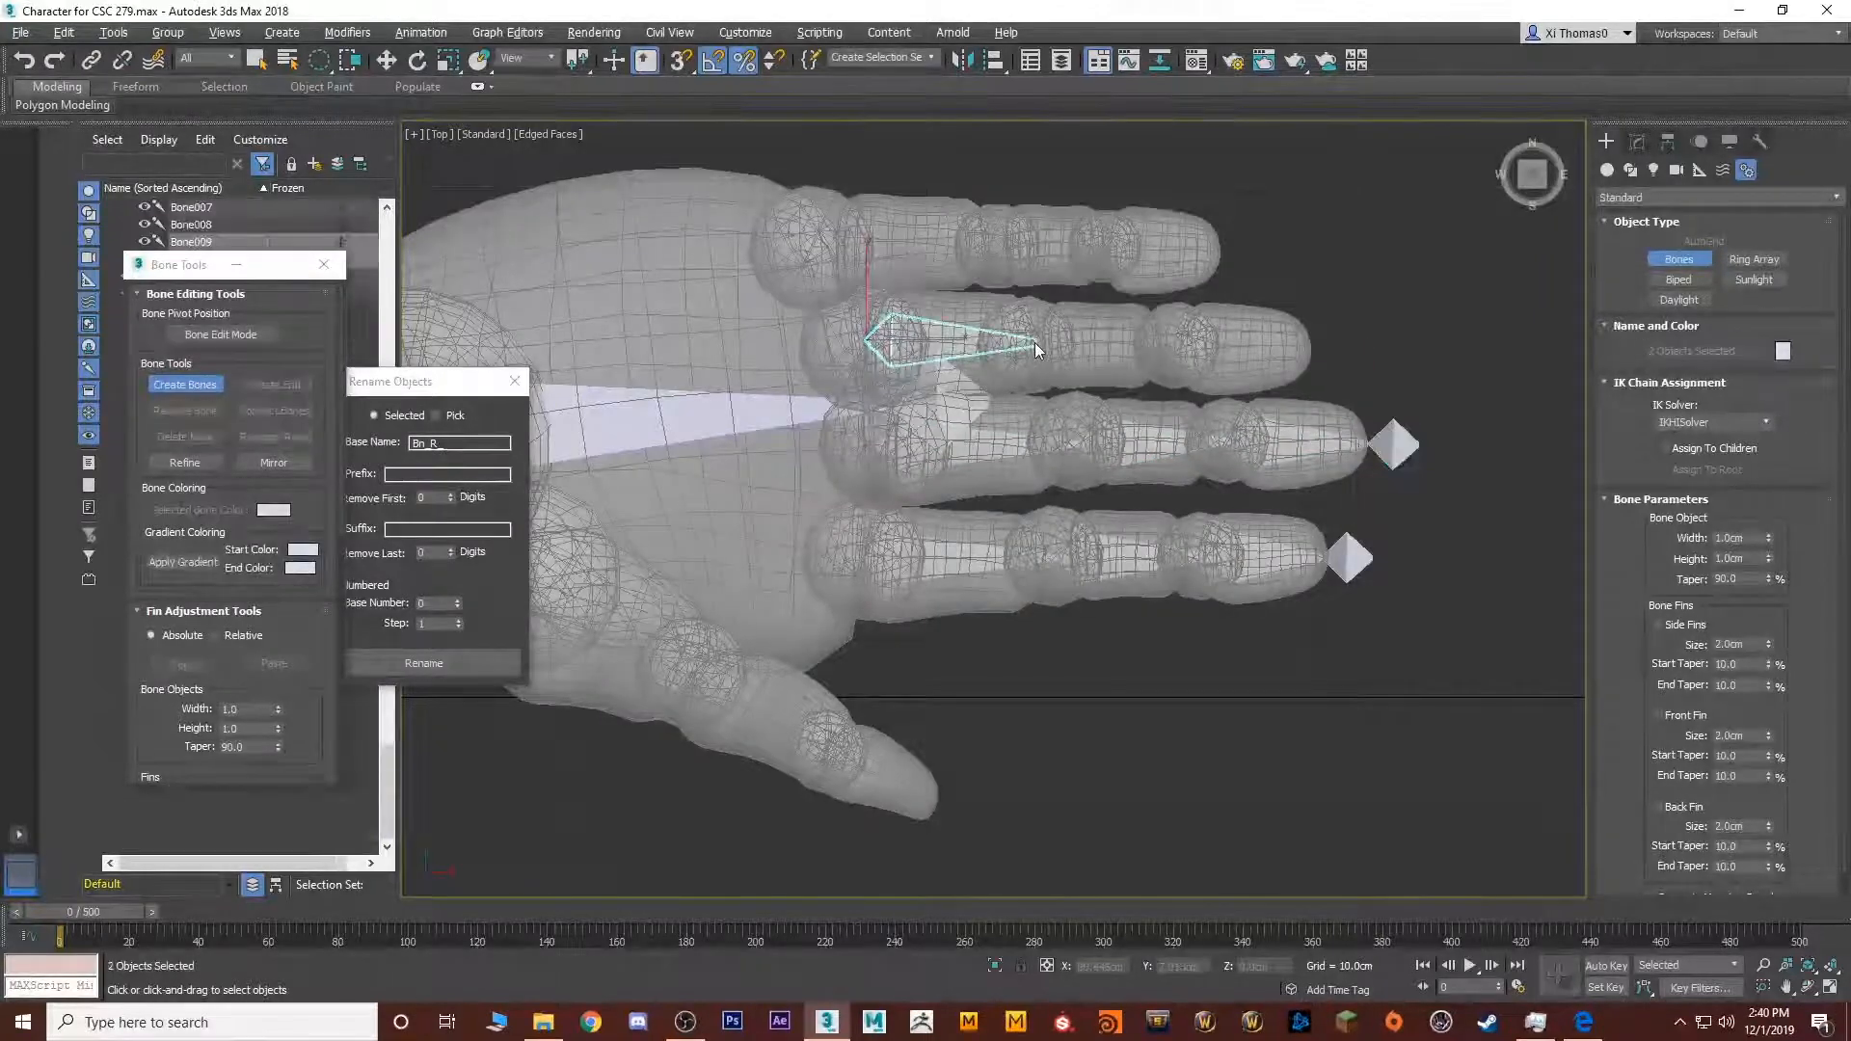
{"action": "left_click", "coordinate": [1033, 344]}
{"action": "left_click", "coordinate": [1202, 345]}
{"action": "left_click", "coordinate": [1310, 351]}
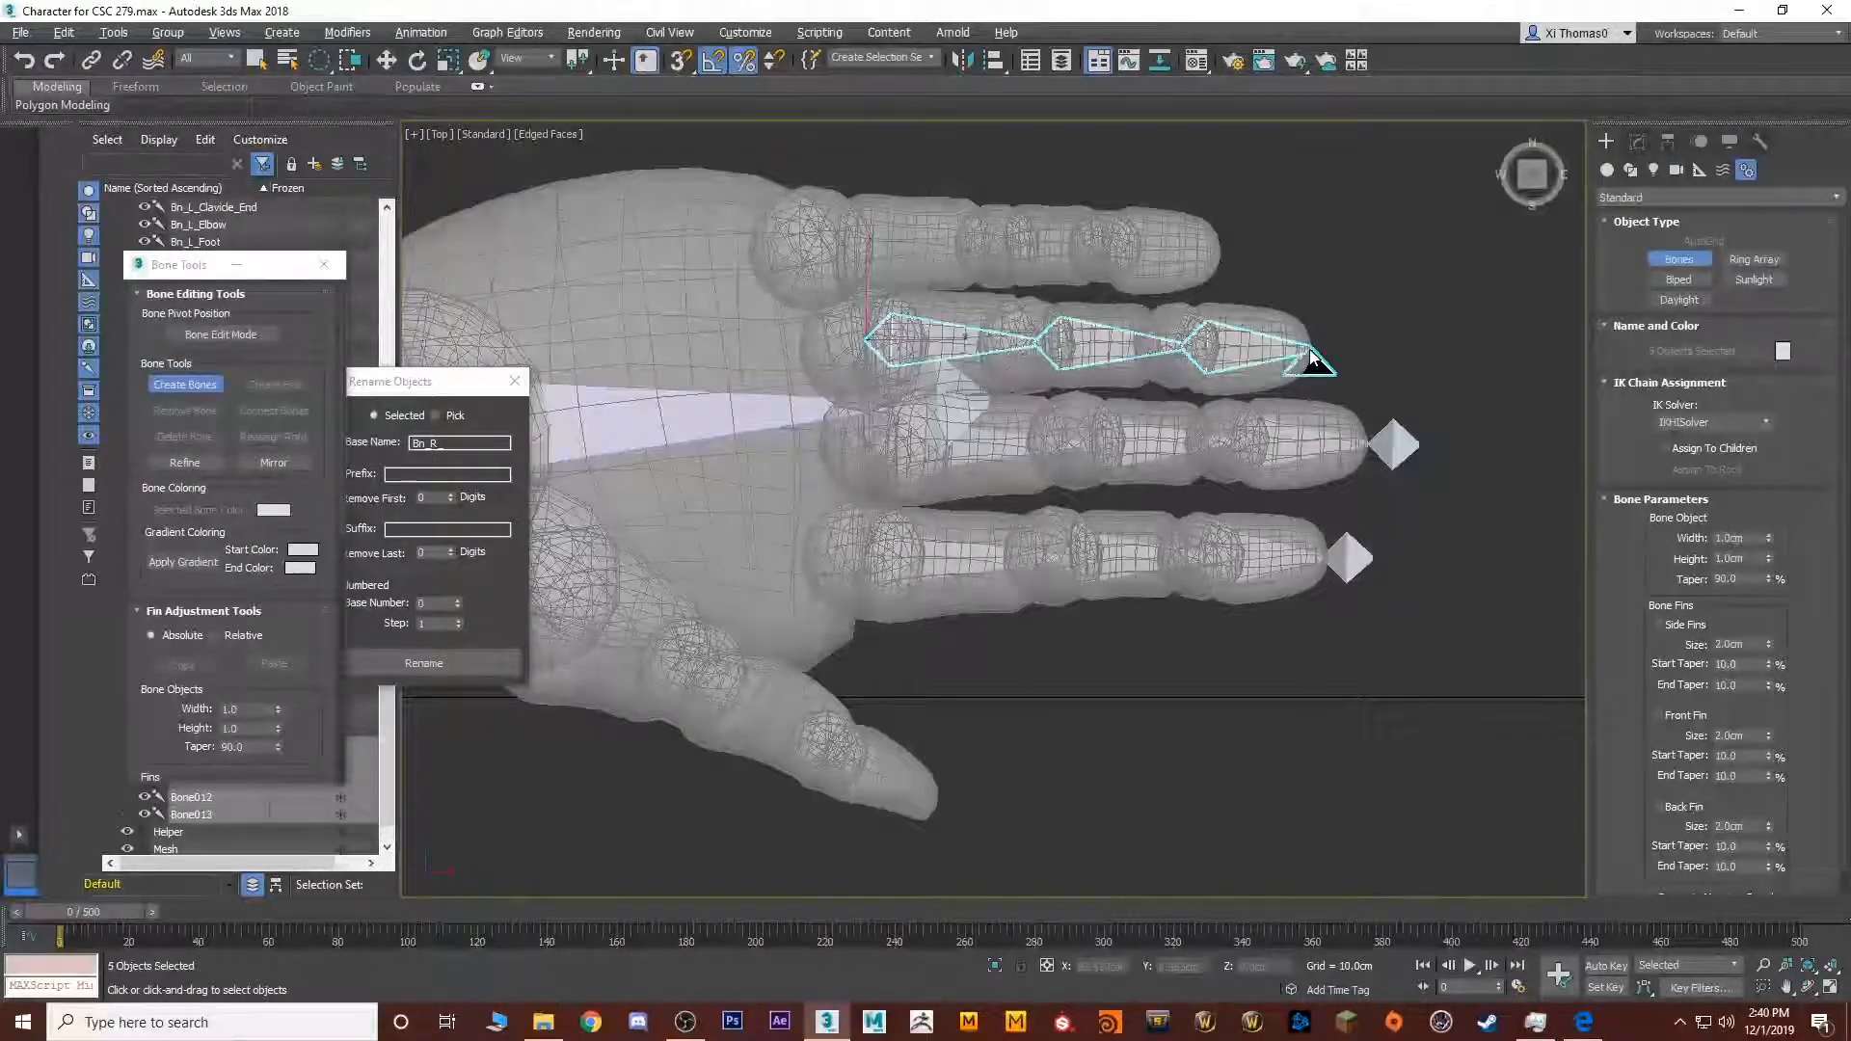
{"action": "right_click", "coordinate": [1310, 353]}
Draw a three-bone chain with an end bone along the left little finger, from its base knuckle to the tip
{"action": "middle_click_drag", "start_coordinate": [999, 282], "coordinate": [1007, 426]}
{"action": "left_click", "coordinate": [810, 383]}
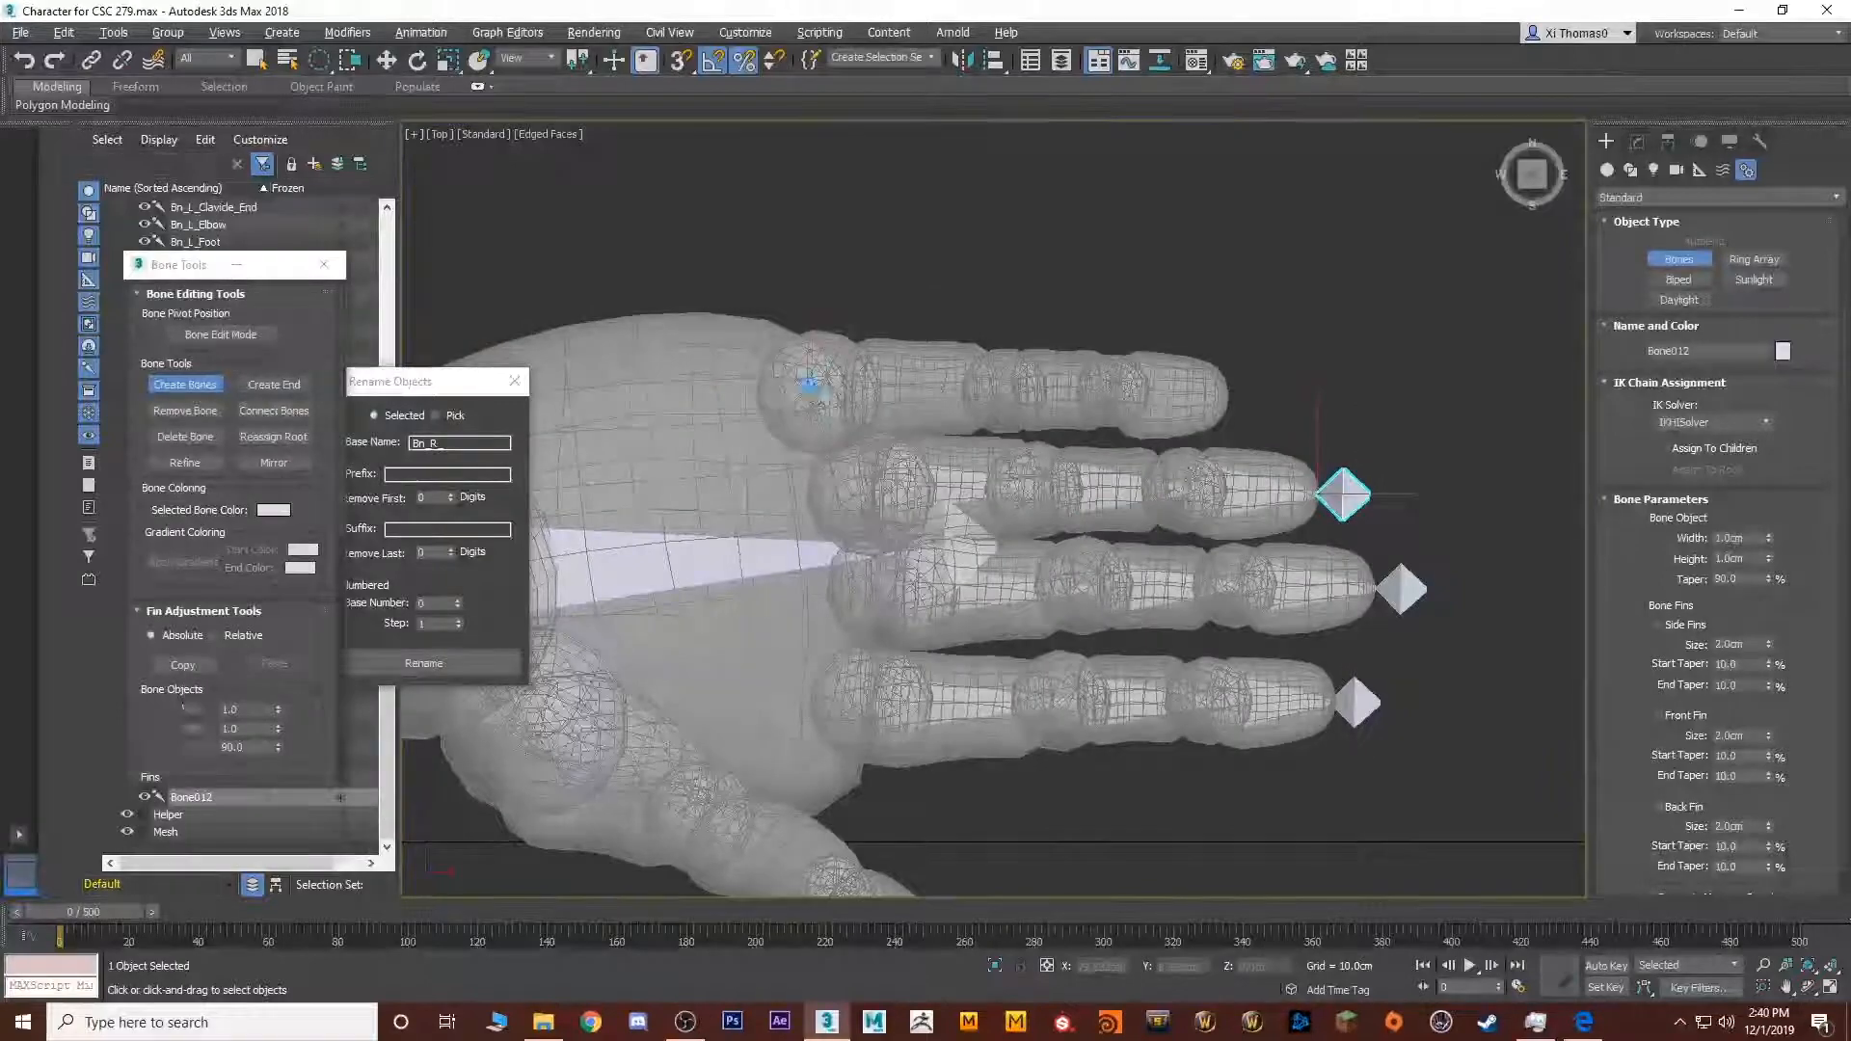
{"action": "left_click", "coordinate": [1013, 386]}
{"action": "left_click", "coordinate": [1119, 388]}
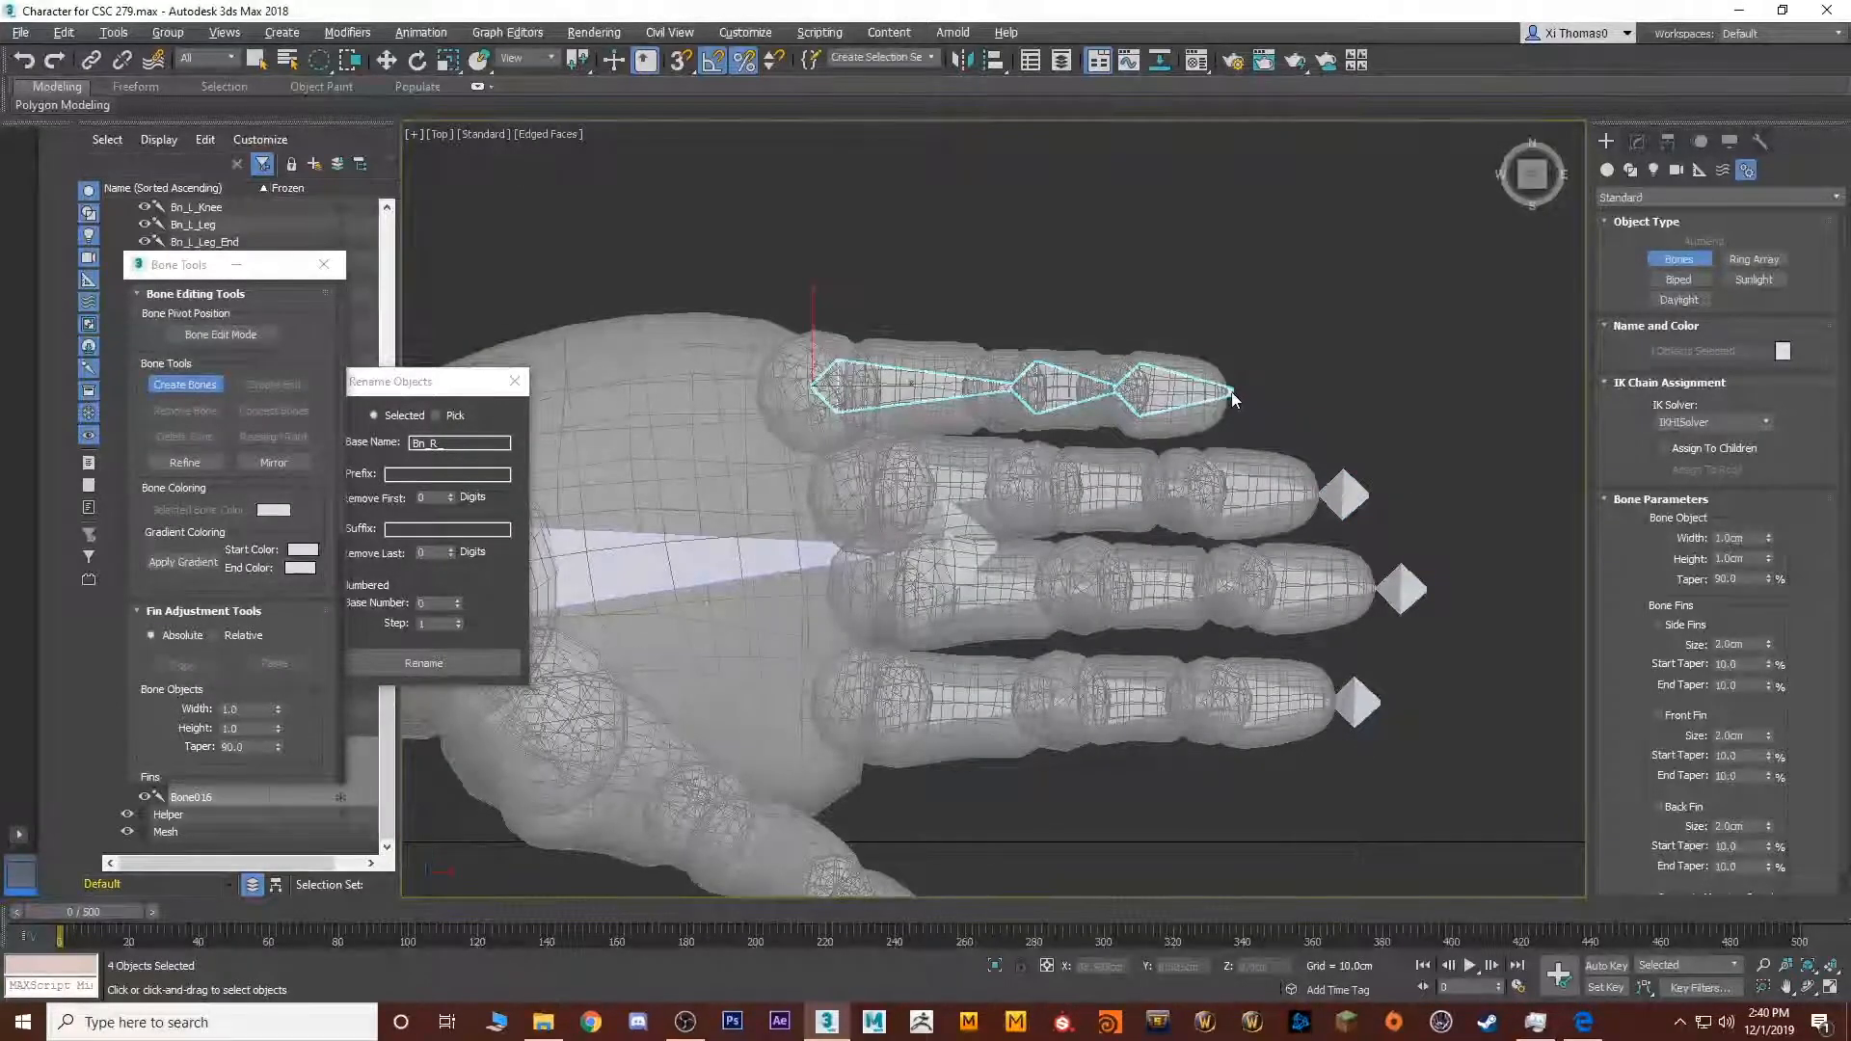
{"action": "left_click", "coordinate": [1233, 393]}
{"action": "right_click", "coordinate": [1235, 395]}
Draw a three-bone chain with an end bone along the left thumb, from its base to the tip
{"action": "middle_click_drag", "start_coordinate": [710, 785], "coordinate": [886, 514]}
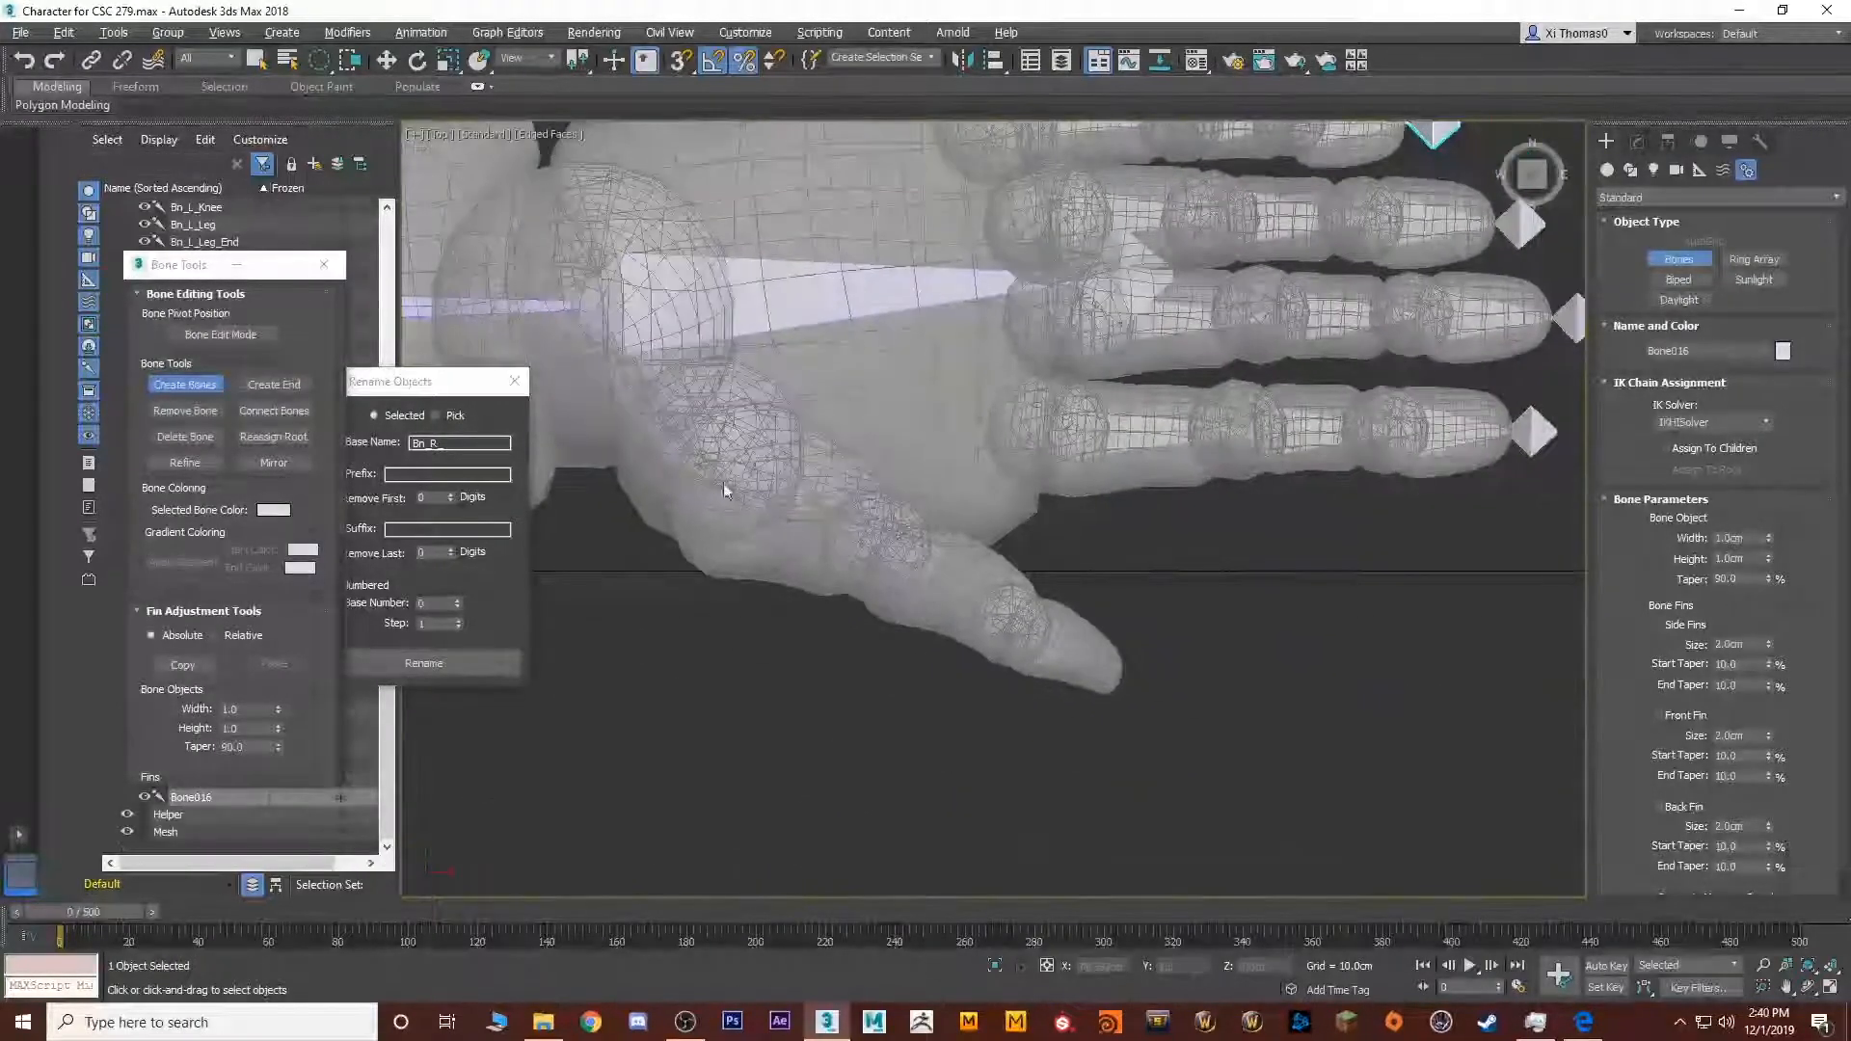
{"action": "left_click", "coordinate": [686, 448]}
{"action": "left_click", "coordinate": [872, 557]}
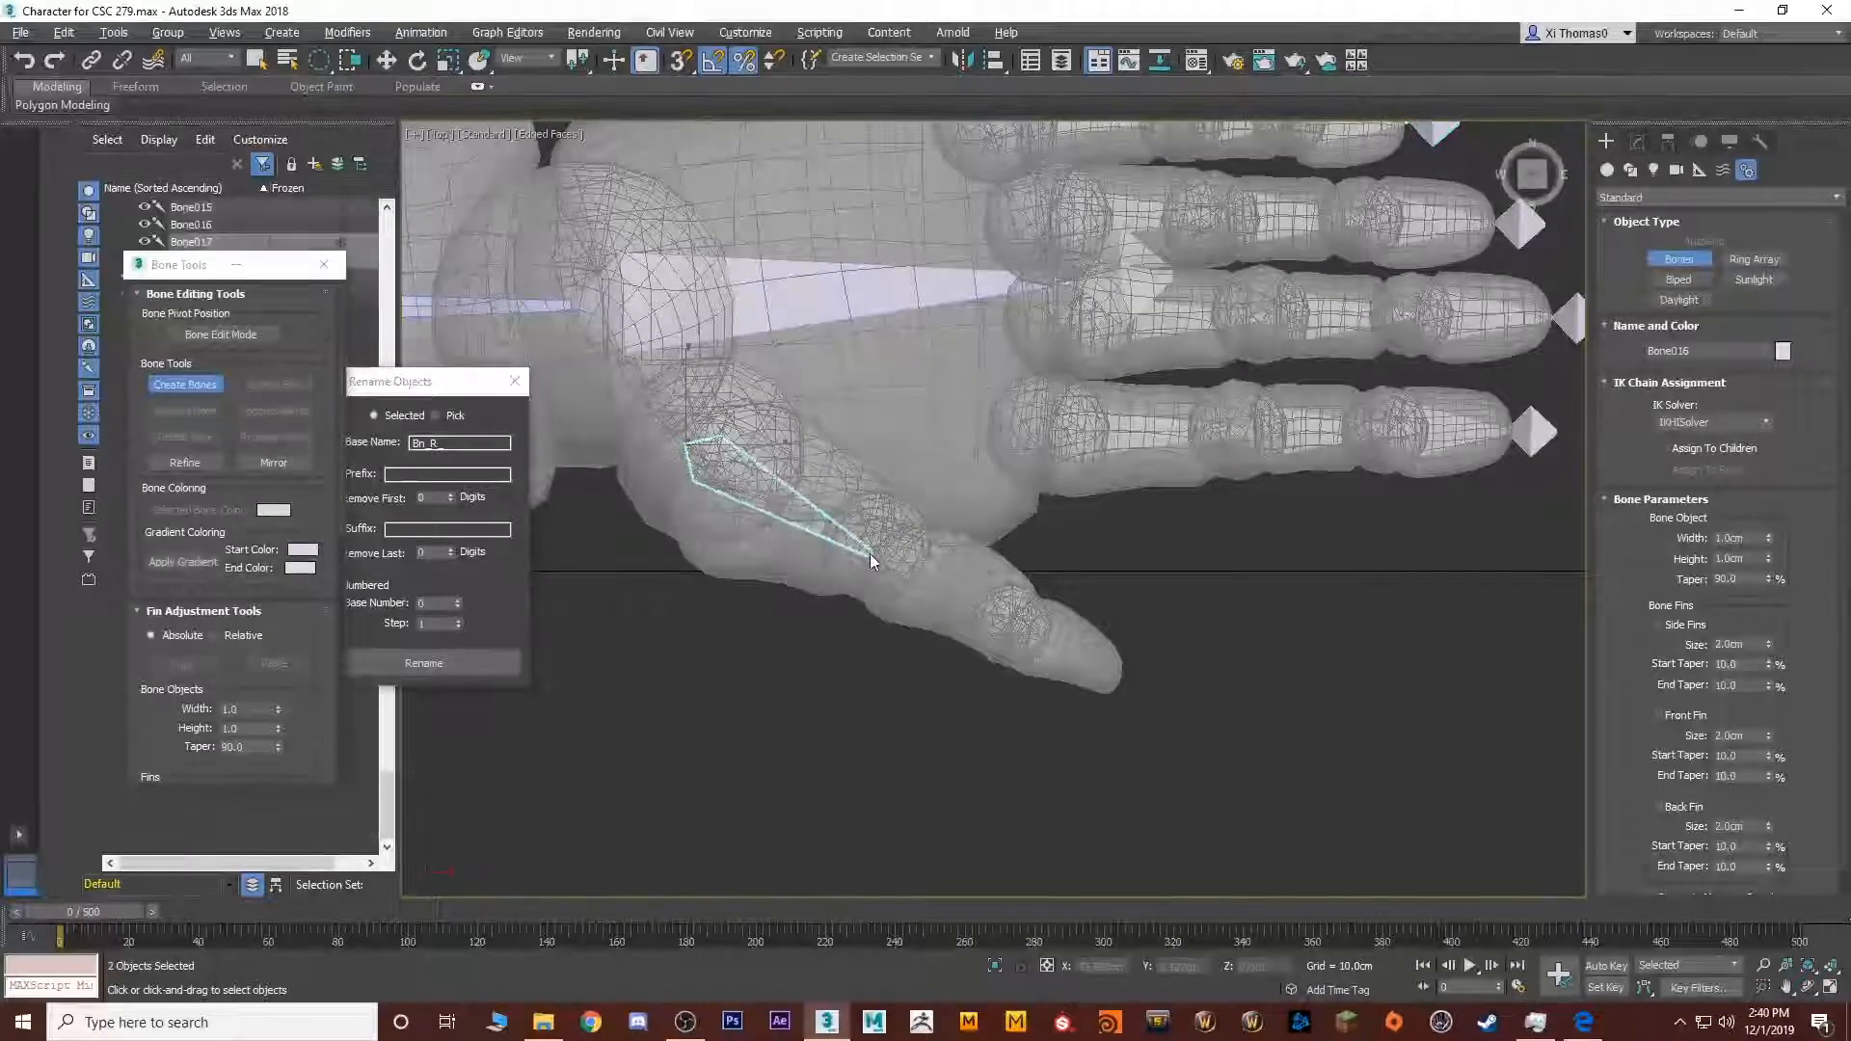
{"action": "left_click", "coordinate": [1010, 619]}
{"action": "left_click", "coordinate": [1124, 672]}
{"action": "right_click", "coordinate": [1123, 673]}
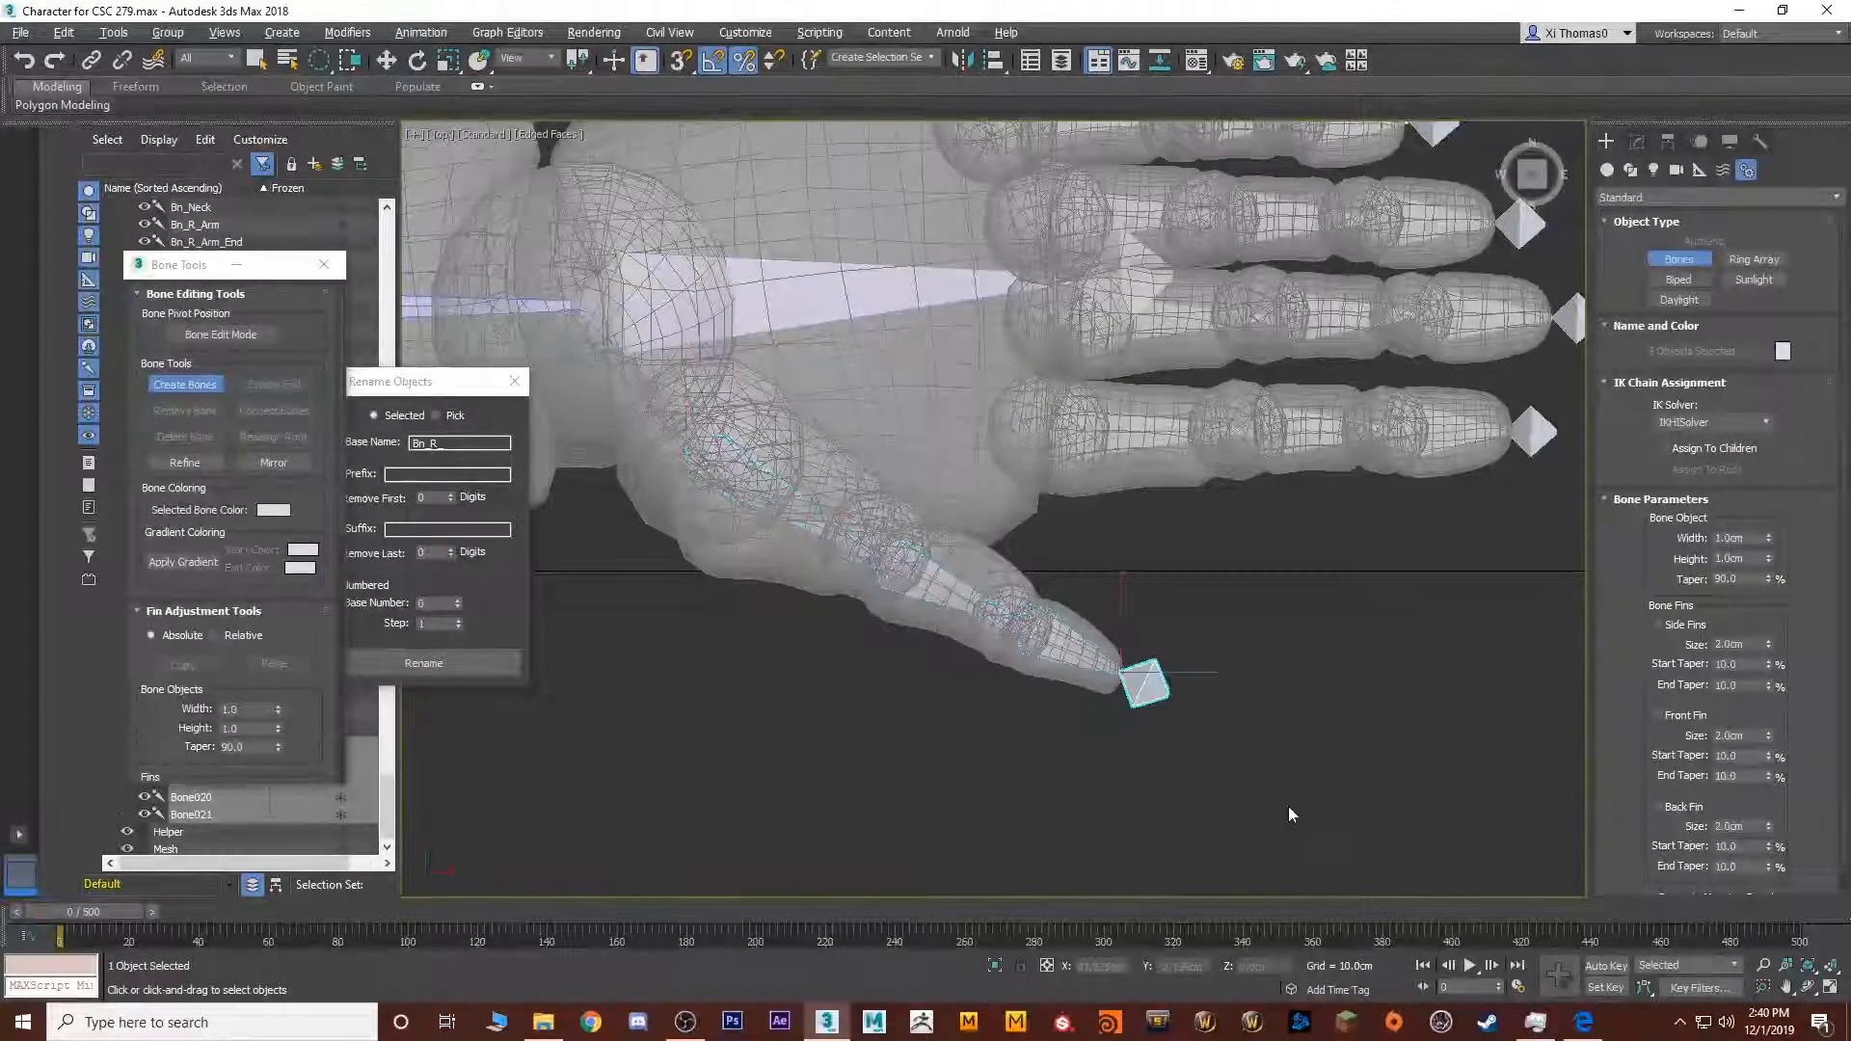
Finish creating bones and select the new finger and thumb chains lying at floor level in the Perspective view
{"action": "scroll", "coordinate": [1176, 617], "scroll_direction": "down", "scroll_amount": 2}
{"action": "middle_click_drag", "start_coordinate": [1176, 617], "coordinate": [1074, 669]}
{"action": "key", "text": "alt+w"}
{"action": "key", "text": "alt+w"}
{"action": "scroll", "coordinate": [1205, 715], "scroll_direction": "down", "scroll_amount": 5}
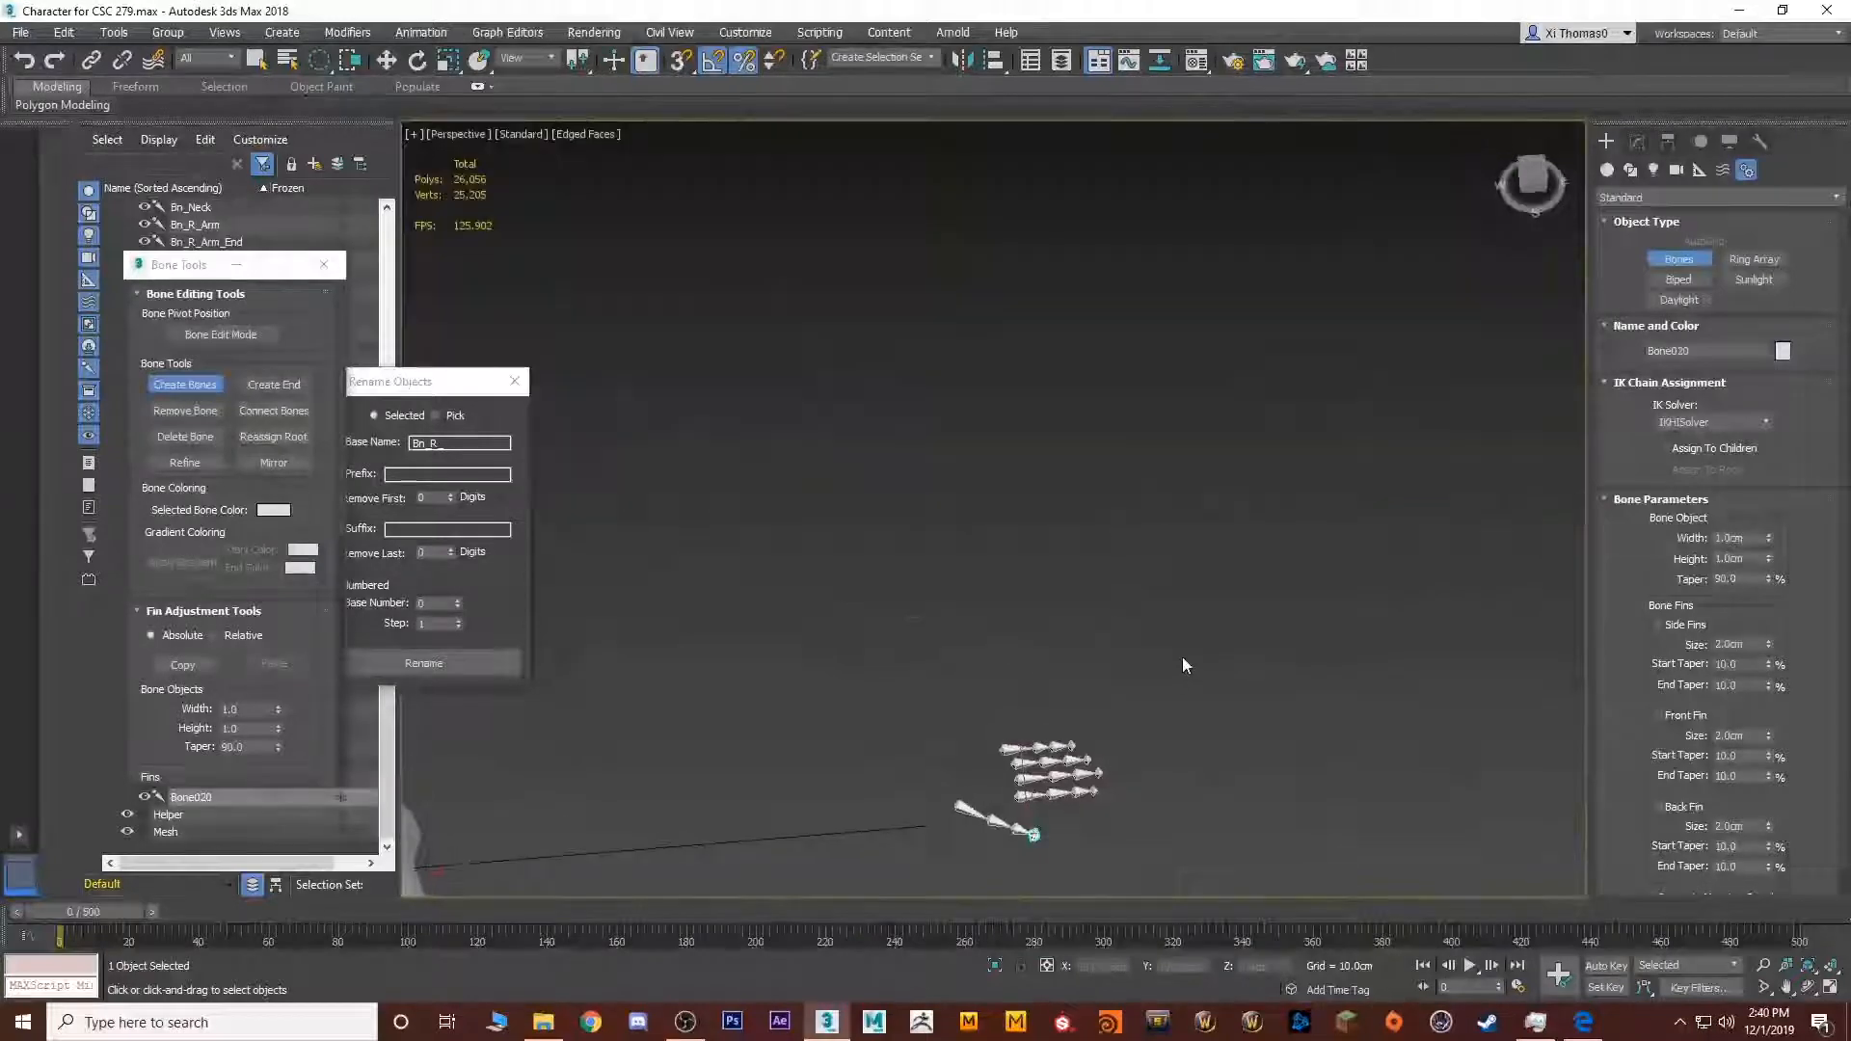
{"action": "scroll", "coordinate": [1172, 537], "scroll_direction": "down", "scroll_amount": 3}
{"action": "mouse_move", "coordinate": [1169, 542]}
{"action": "middle_mouse_down"}
{"action": "mouse_move", "coordinate": [1099, 664]}
{"action": "mouse_move", "coordinate": [1159, 576]}
{"action": "middle_mouse_up"}
{"action": "scroll", "coordinate": [1138, 618], "scroll_direction": "up", "scroll_amount": 3}
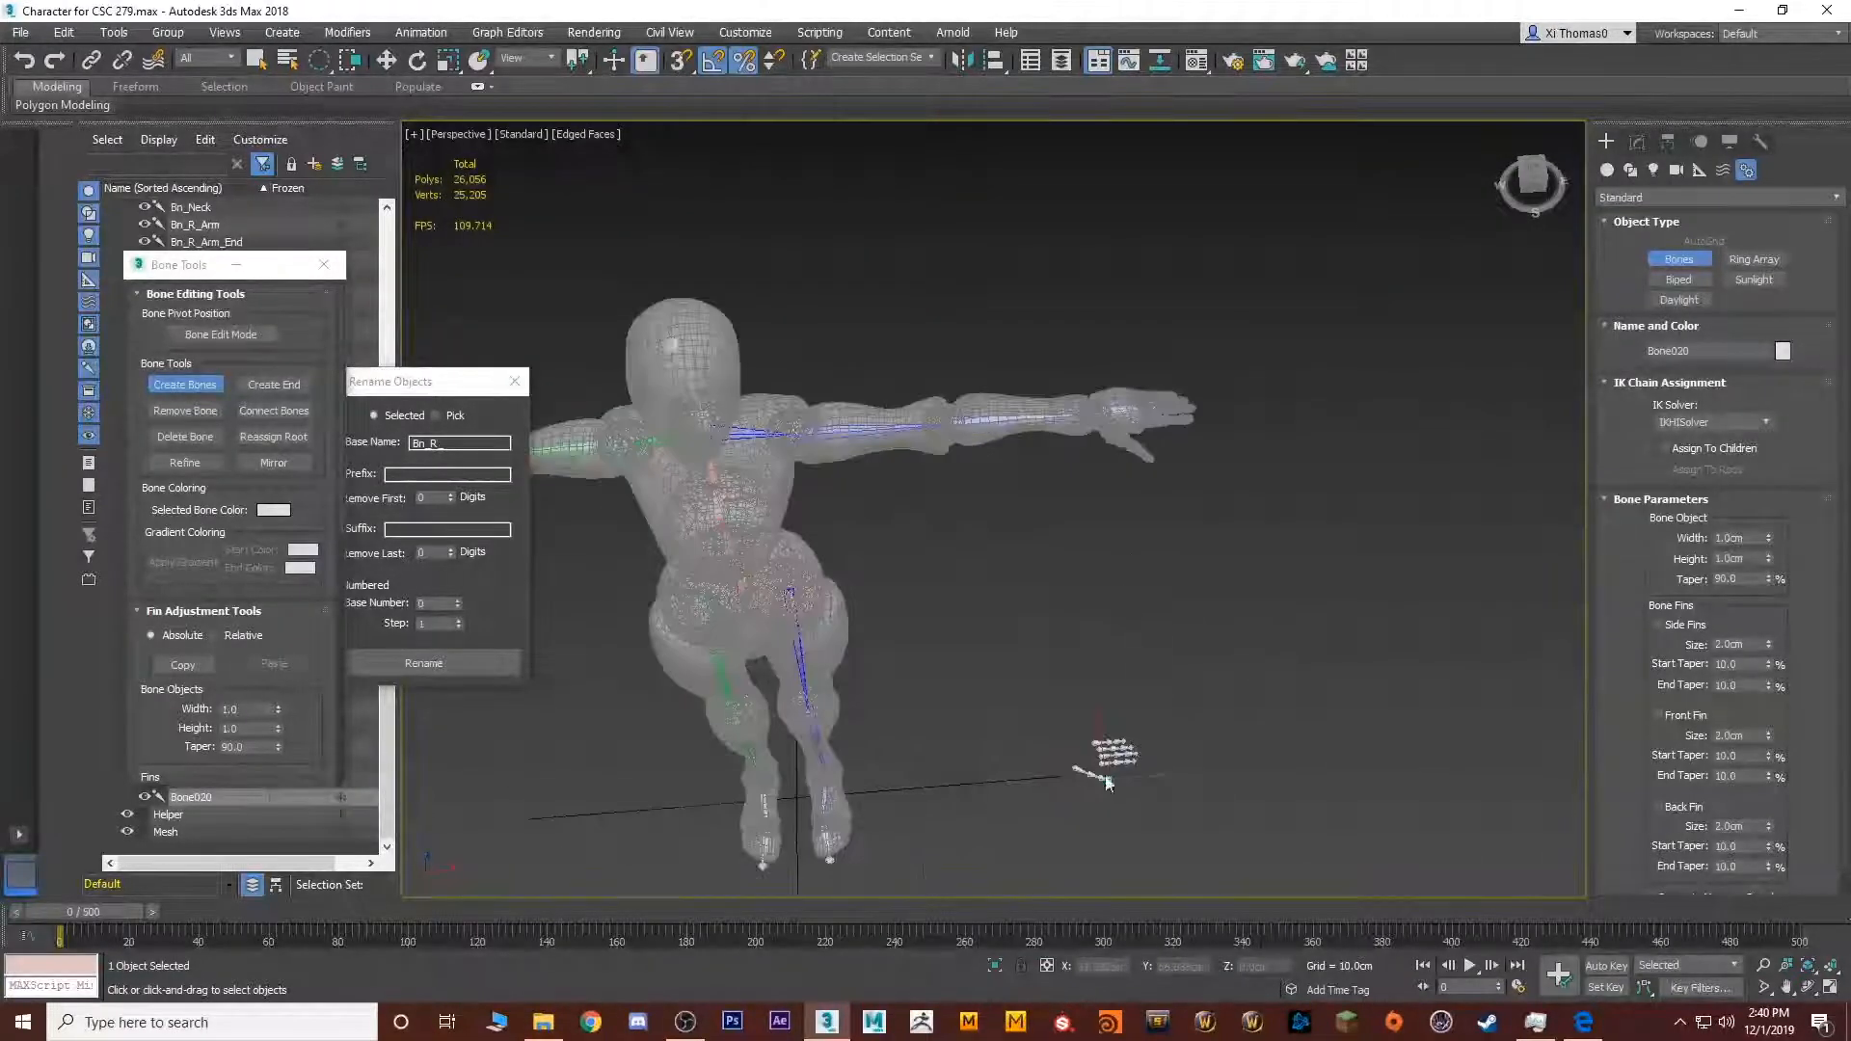
{"action": "scroll", "coordinate": [1077, 781], "scroll_direction": "up", "scroll_amount": 3}
{"action": "key", "text": "q"}
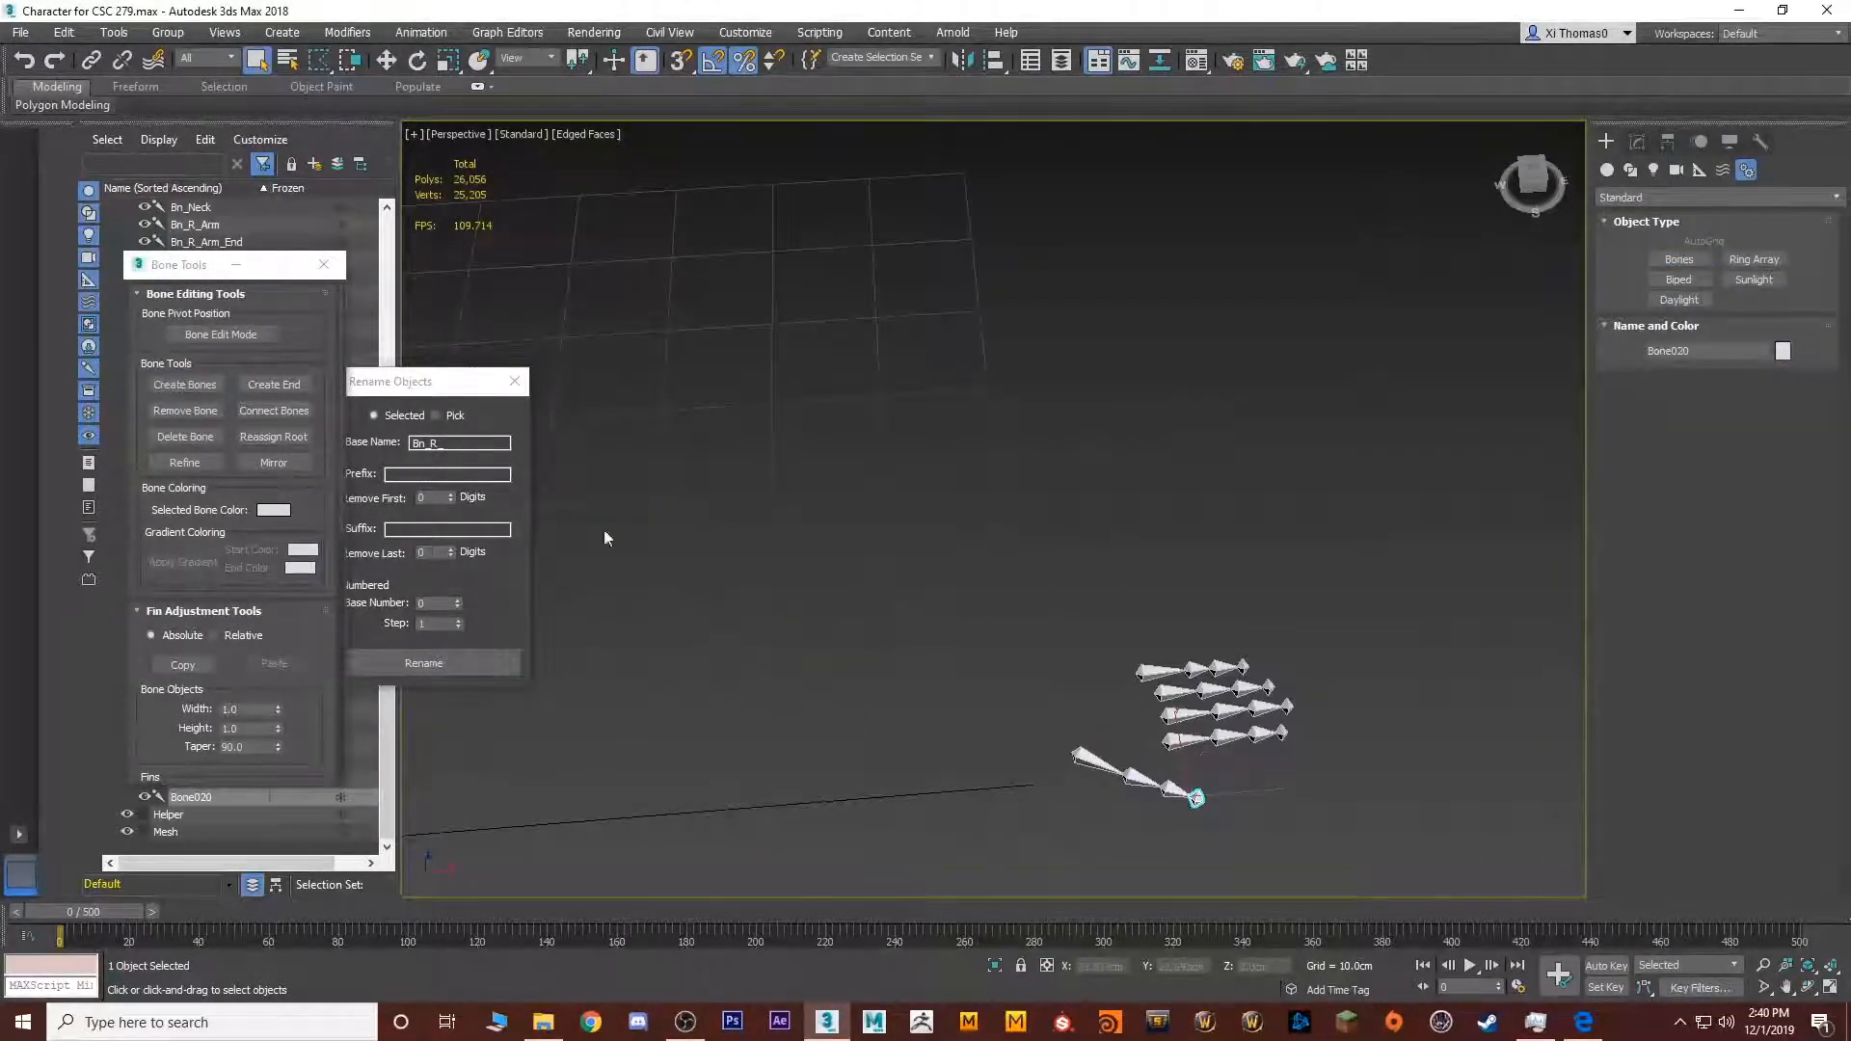
{"action": "double_click", "coordinate": [1078, 757]}
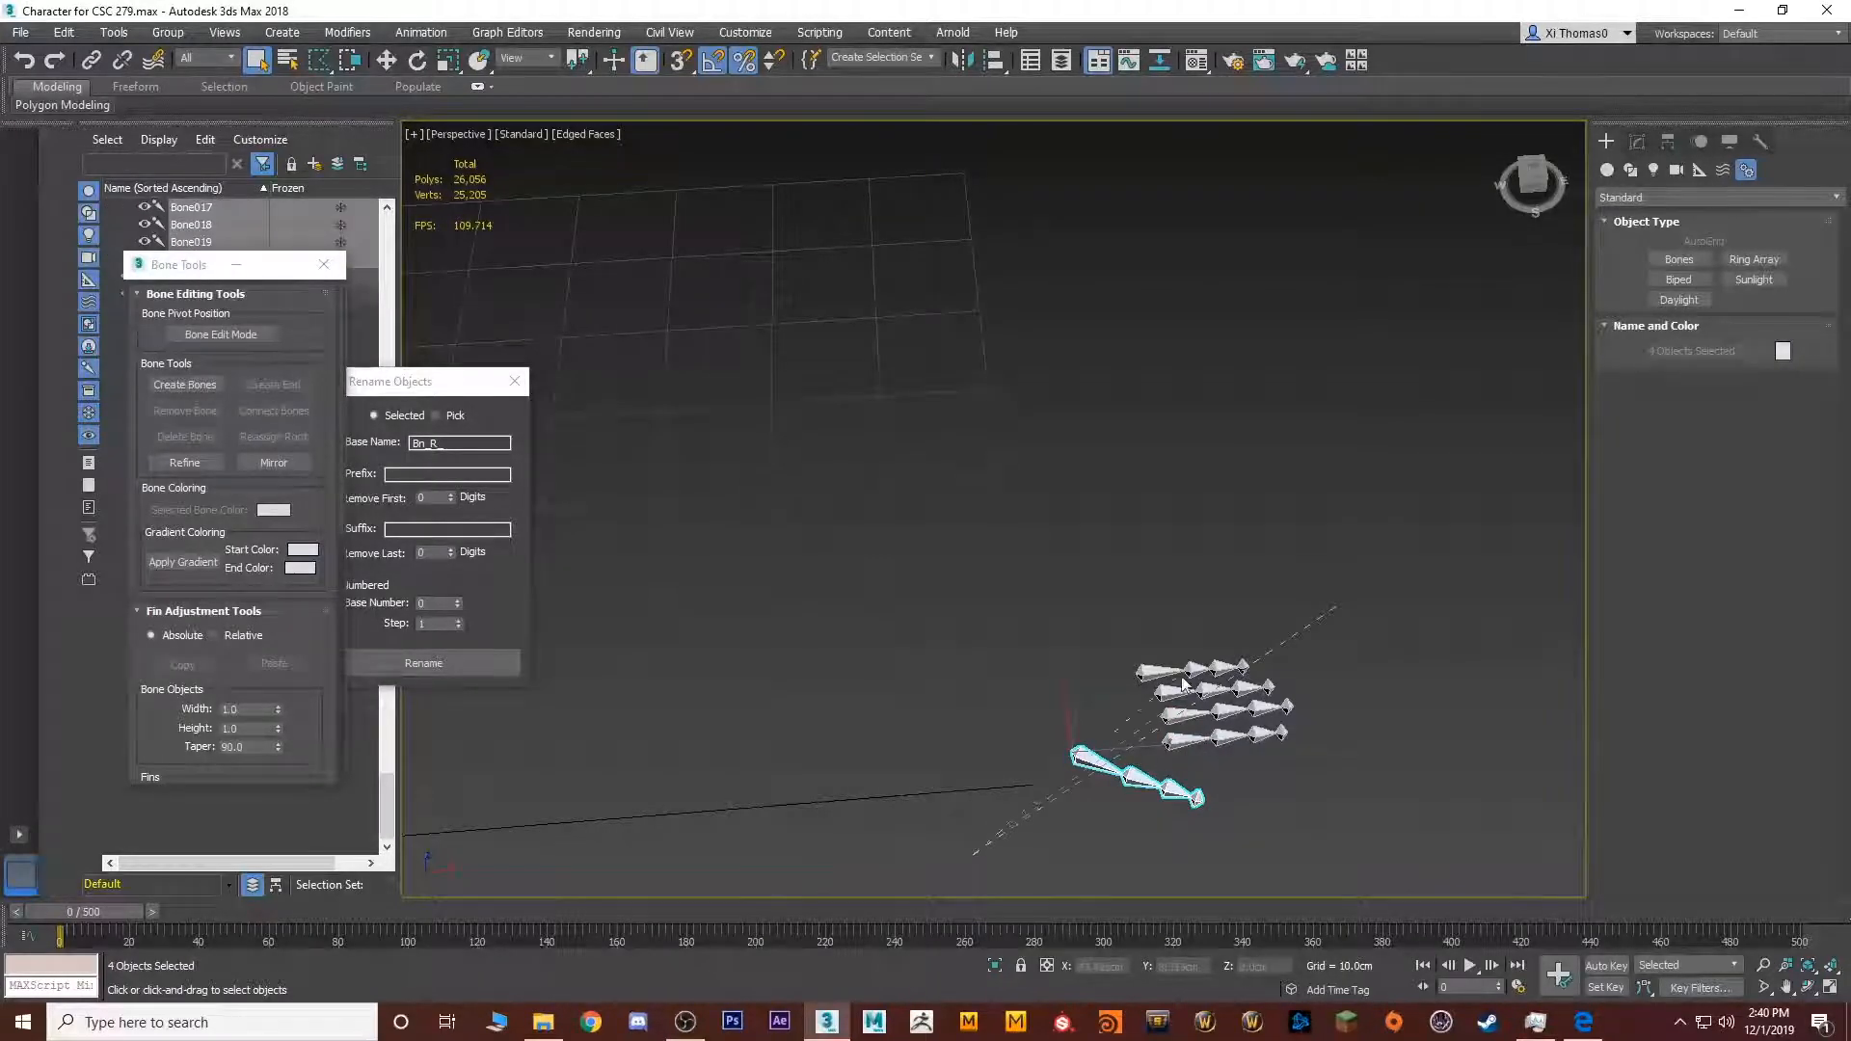
{"action": "left_click_drag", "start_coordinate": [1408, 566], "coordinate": [1080, 776]}
Move the selected finger and thumb bones vertically up to near the left hand's height in the Front view
{"action": "scroll", "coordinate": [1271, 635], "scroll_direction": "down", "scroll_amount": 4}
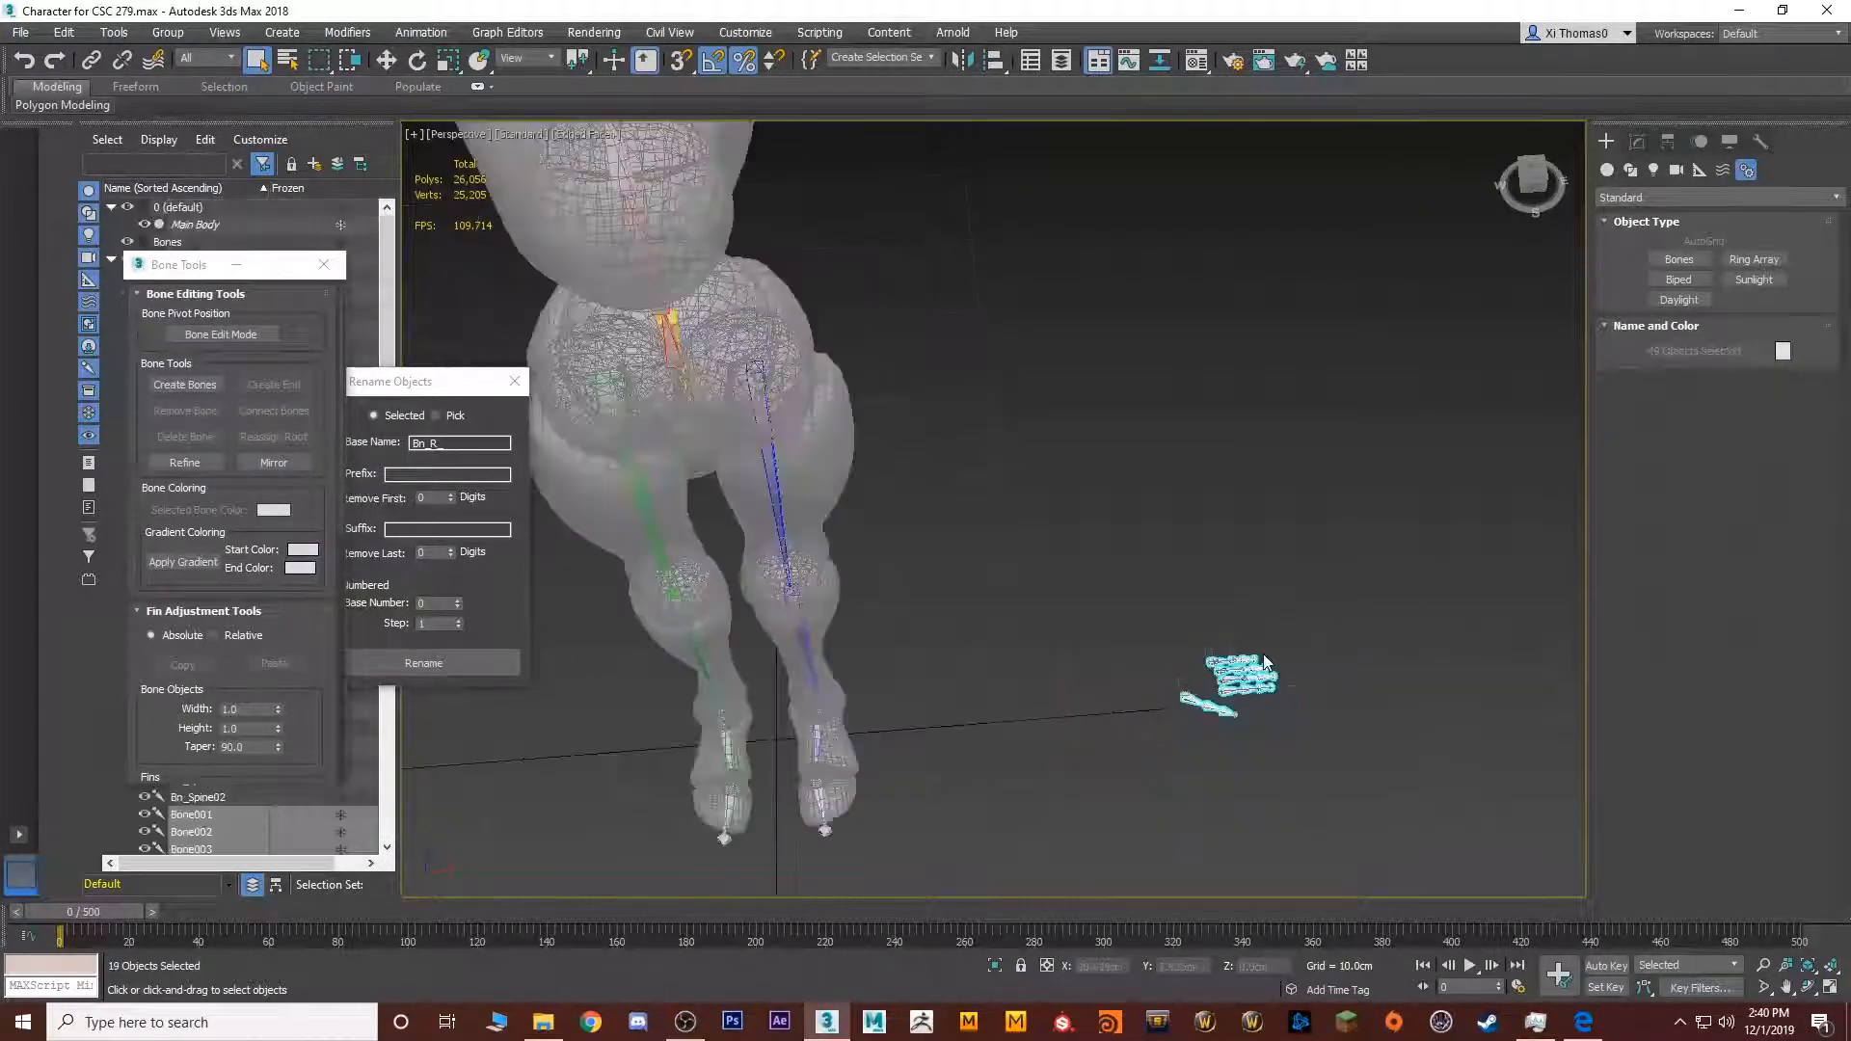
{"action": "key", "text": "w"}
{"action": "middle_click_drag", "start_coordinate": [1311, 644], "coordinate": [1304, 591], "text": "alt"}
{"action": "middle_click_drag", "start_coordinate": [1304, 591], "coordinate": [1202, 776]}
{"action": "scroll", "coordinate": [1209, 752], "scroll_direction": "down", "scroll_amount": 4}
{"action": "key", "text": "alt+w"}
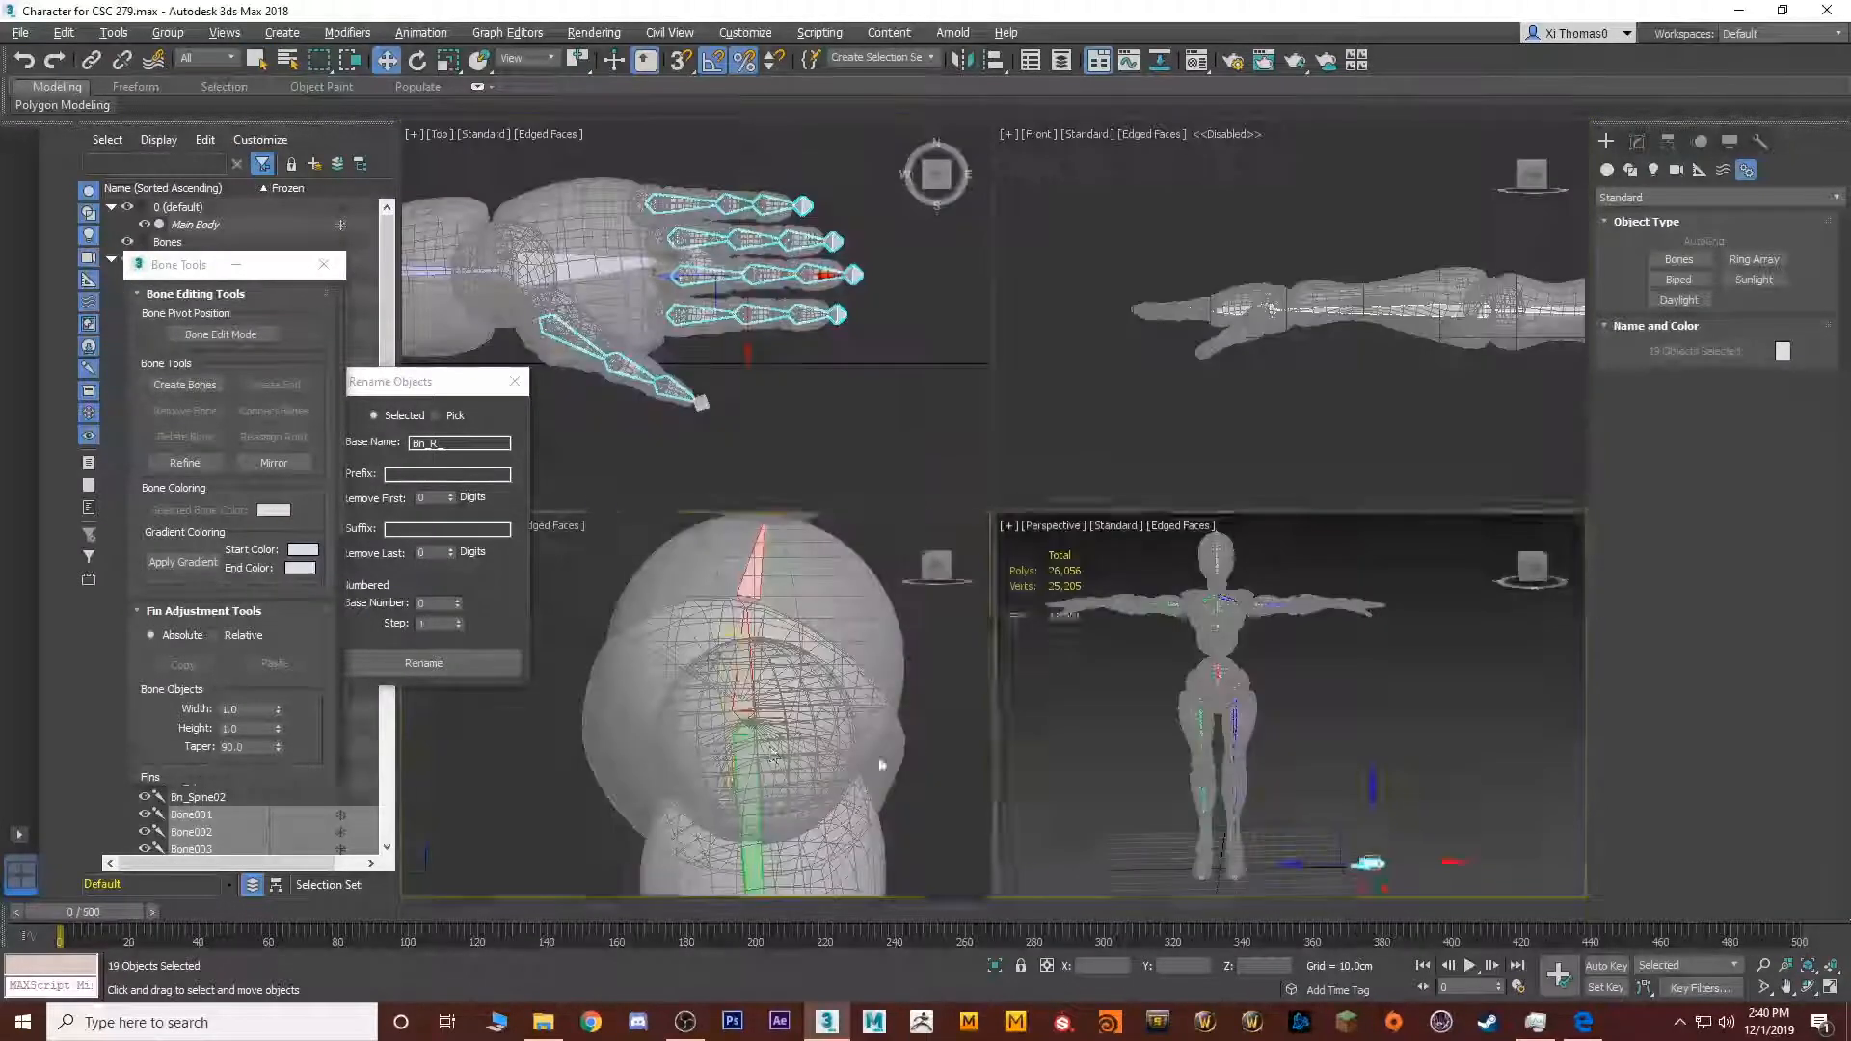
{"action": "middle_click", "coordinate": [875, 762]}
{"action": "key", "text": "alt+w"}
{"action": "scroll", "coordinate": [842, 737], "scroll_direction": "down", "scroll_amount": 5}
{"action": "key", "text": "alt+w"}
{"action": "middle_click", "coordinate": [1362, 396]}
{"action": "key", "text": "alt+w"}
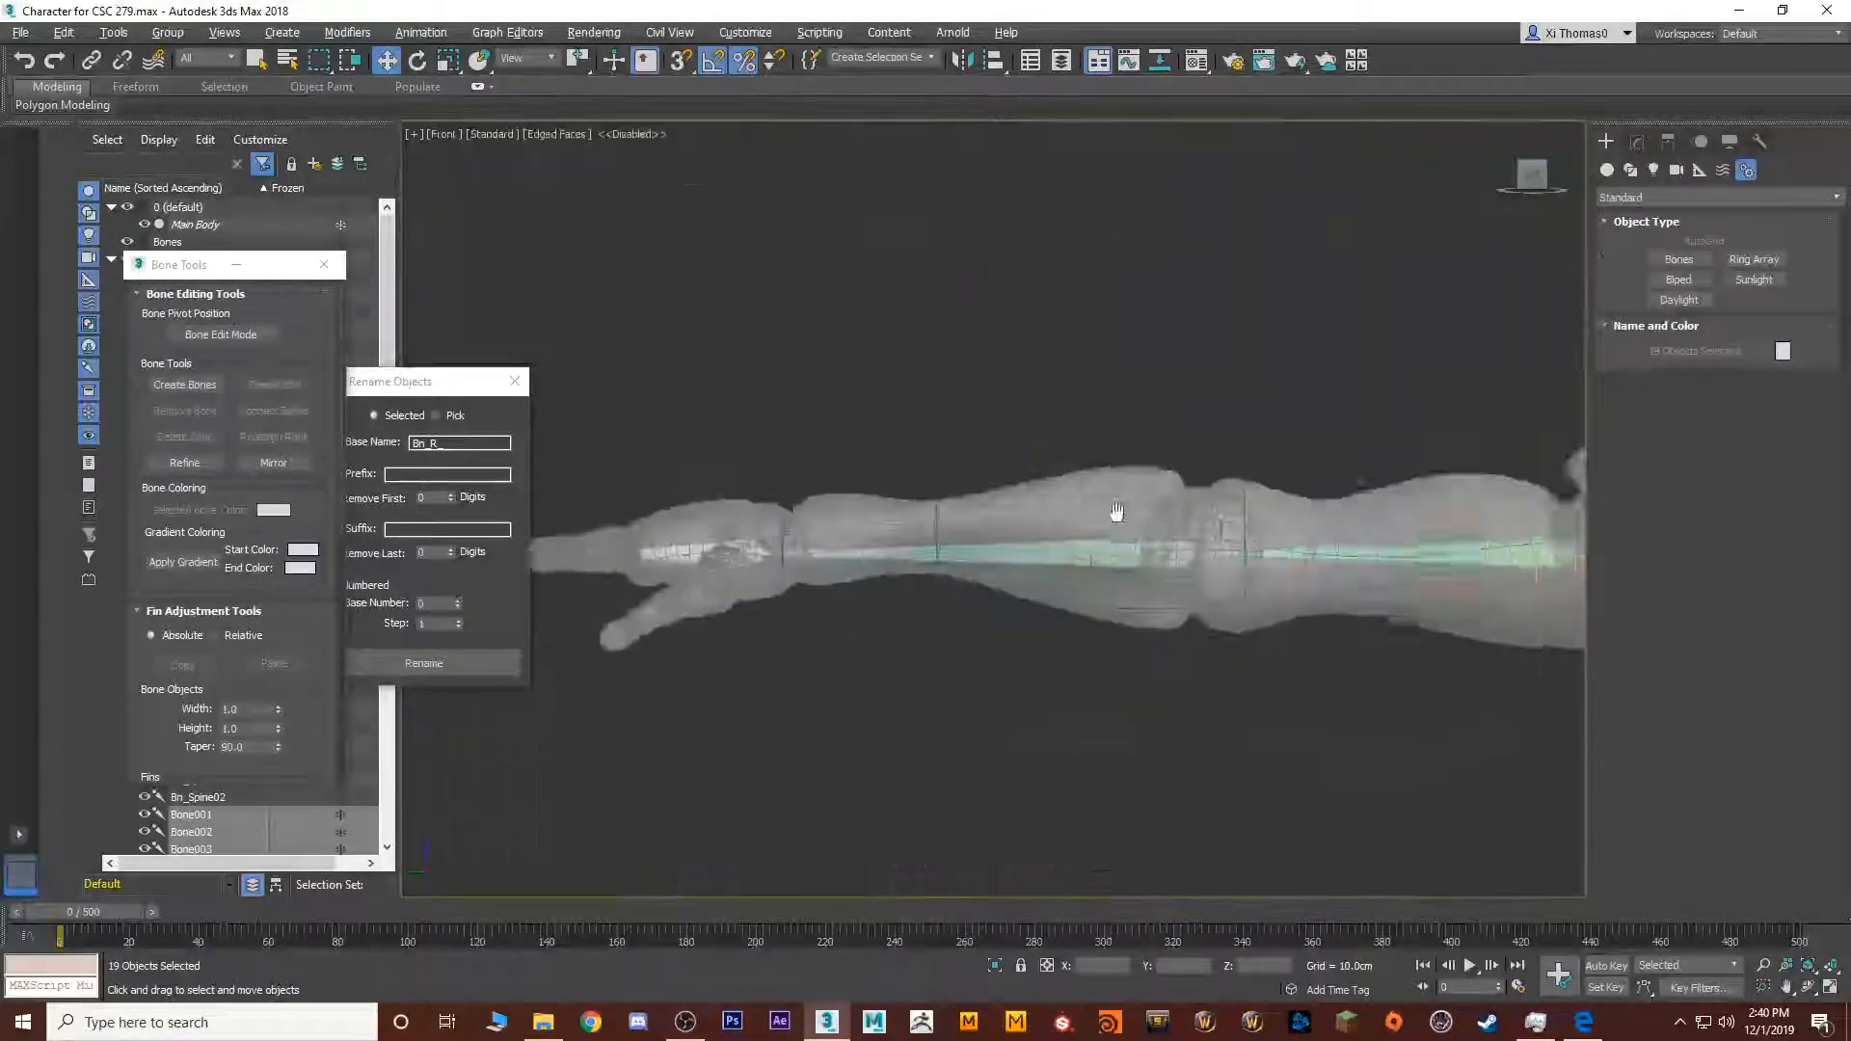
{"action": "scroll", "coordinate": [1108, 517], "scroll_direction": "down", "scroll_amount": 5}
{"action": "left_click_drag", "start_coordinate": [1253, 762], "coordinate": [1242, 398]}
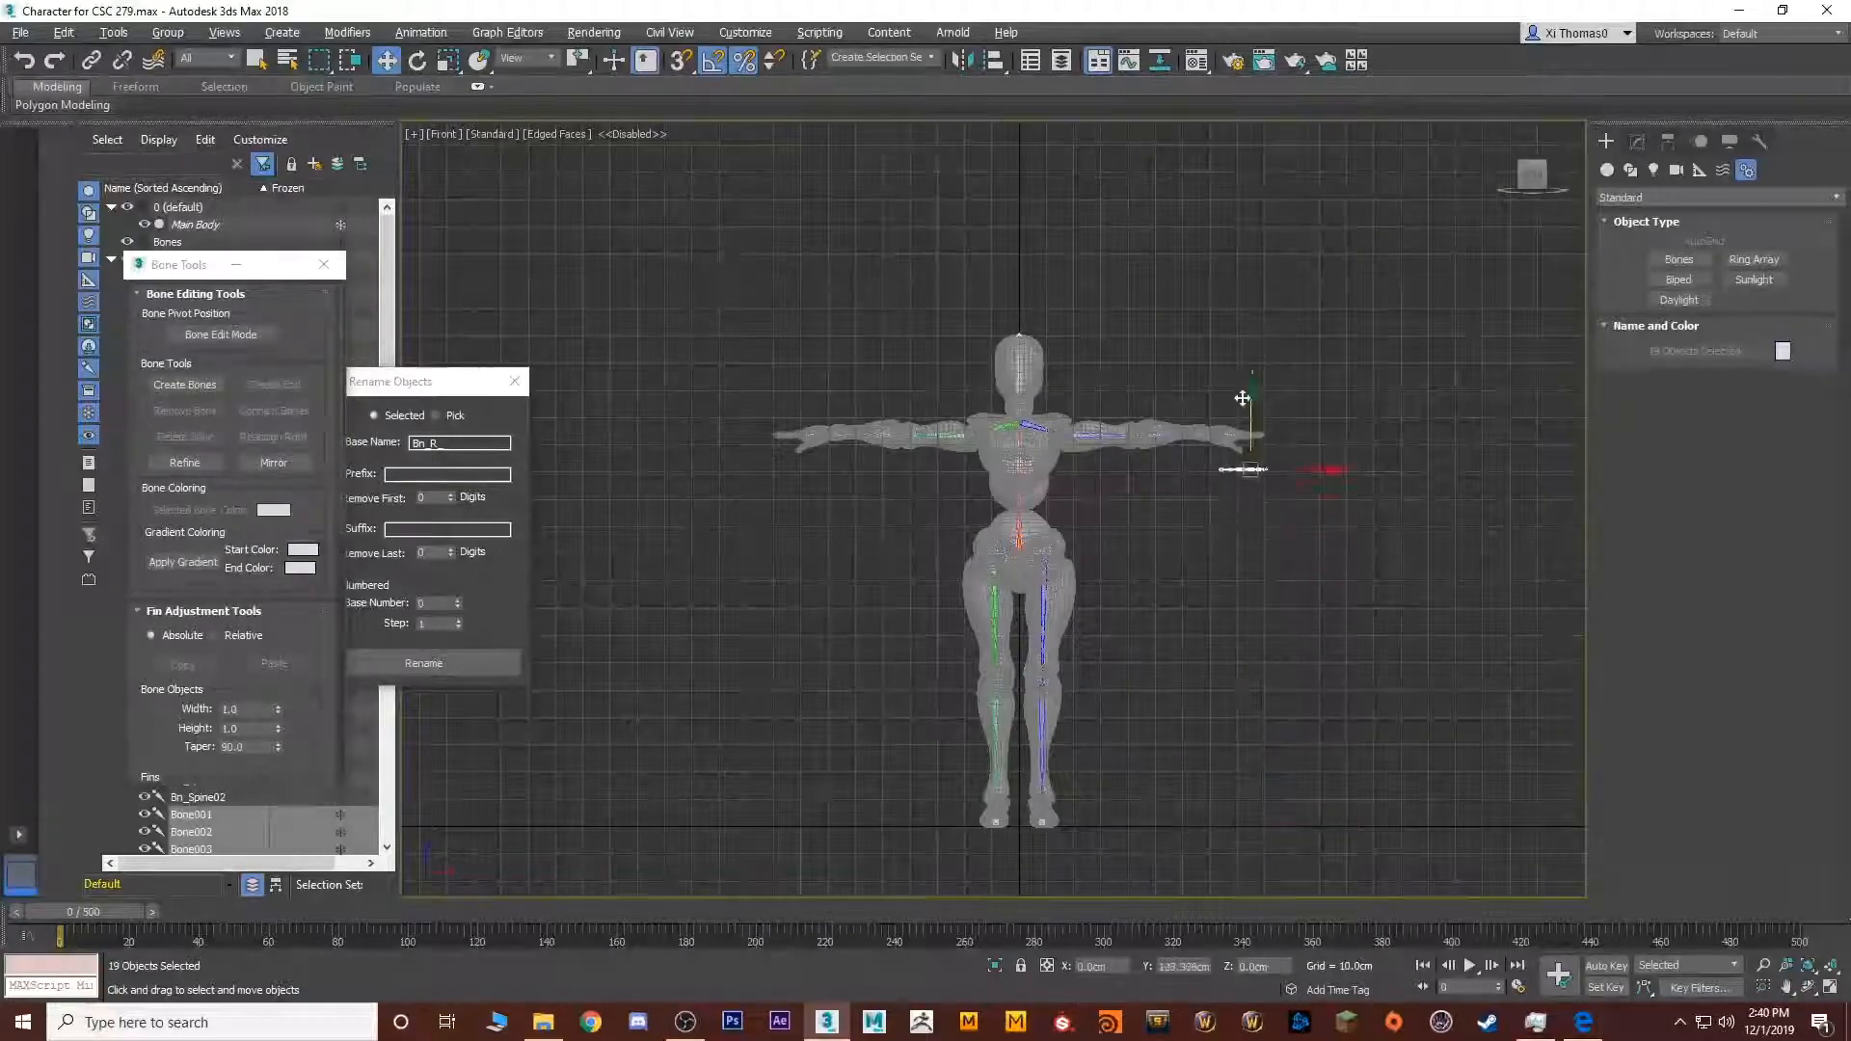
Fine-tune the vertical position of the finger bones so they sit inside the left hand's finger mesh
{"action": "scroll", "coordinate": [1230, 380], "scroll_direction": "up", "scroll_amount": 6}
{"action": "scroll", "coordinate": [1208, 476], "scroll_direction": "up", "scroll_amount": 3}
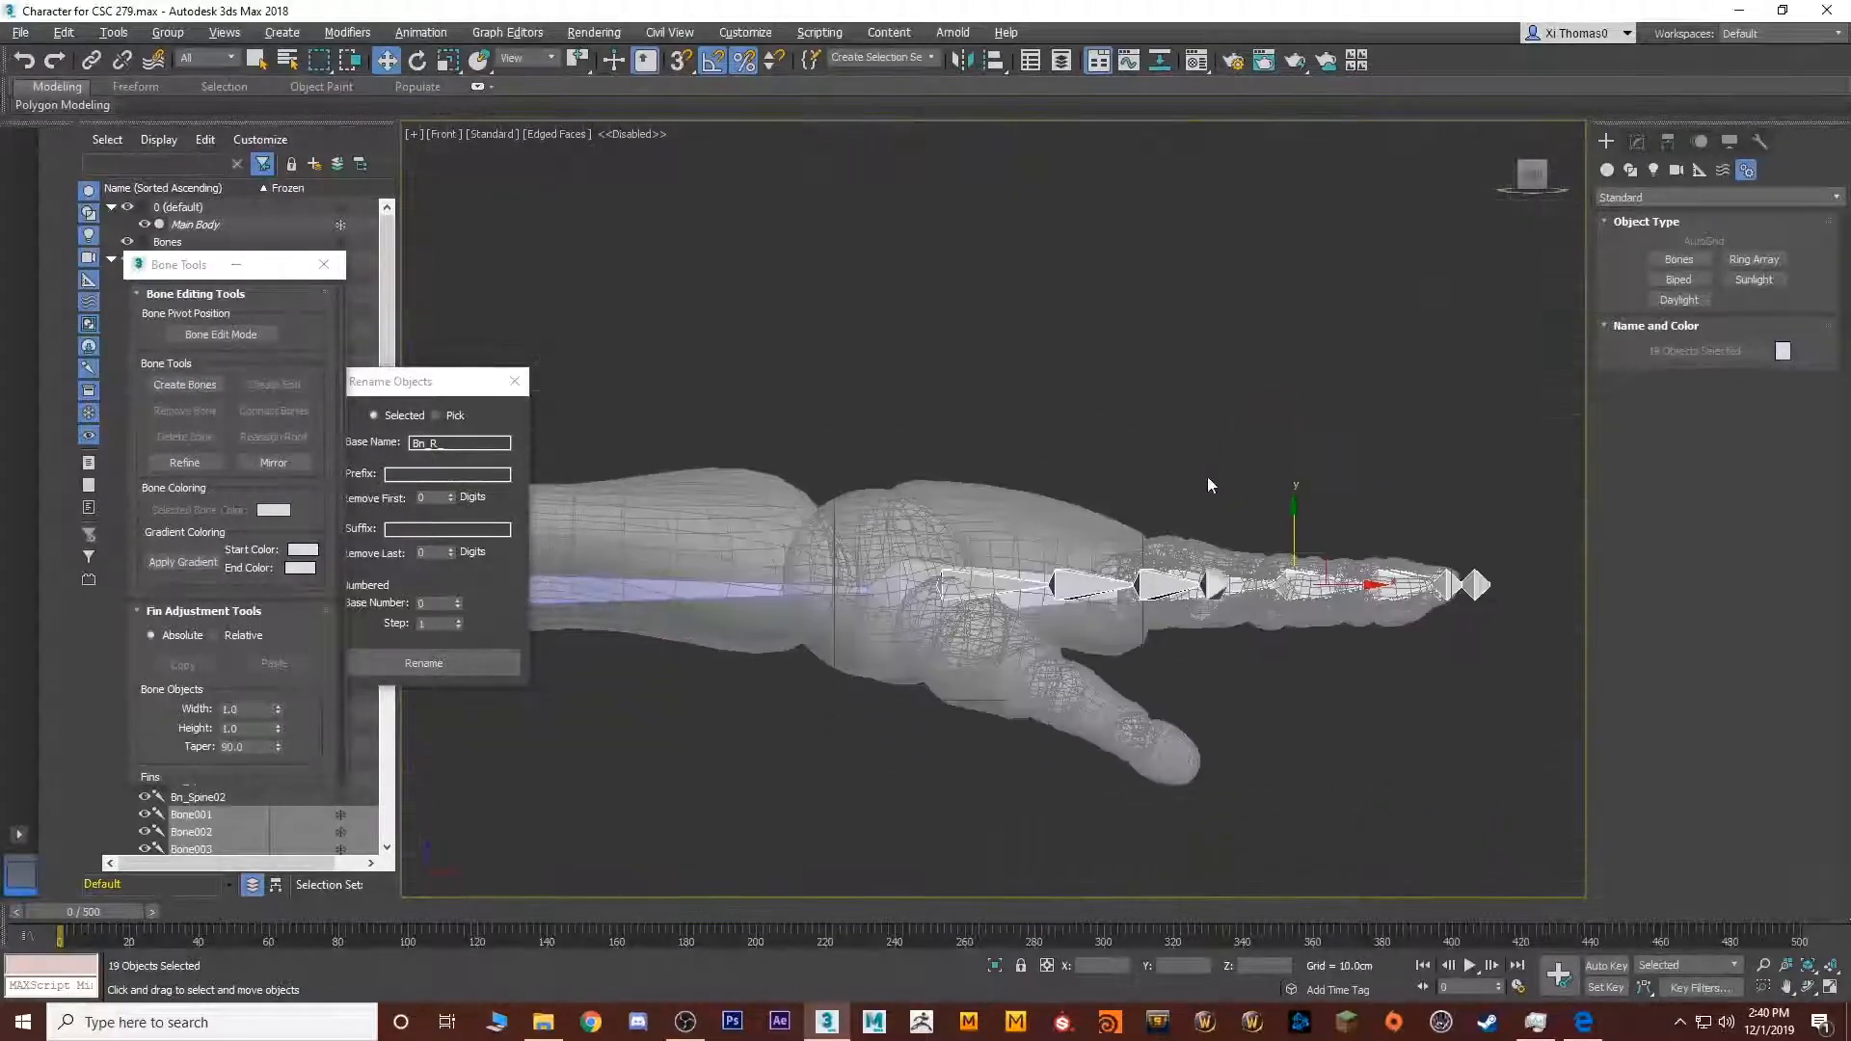
{"action": "middle_click_drag", "start_coordinate": [1133, 568], "coordinate": [797, 473]}
{"action": "scroll", "coordinate": [1090, 464], "scroll_direction": "up", "scroll_amount": 2}
{"action": "left_click_drag", "start_coordinate": [1232, 473], "coordinate": [1235, 513]}
{"action": "middle_click_drag", "start_coordinate": [1292, 542], "coordinate": [970, 528]}
{"action": "mouse_move", "coordinate": [970, 527]}
{"action": "left_mouse_down"}
{"action": "mouse_move", "coordinate": [854, 528]}
{"action": "mouse_move", "coordinate": [970, 527]}
{"action": "left_mouse_up"}
Examine the finger bones' fit inside the left hand from several angles in the Perspective view, selecting the ring finger's end bone
{"action": "key", "text": "alt+w"}
{"action": "middle_click", "coordinate": [1357, 634]}
{"action": "key", "text": "alt+w"}
{"action": "middle_click_drag", "start_coordinate": [1356, 634], "coordinate": [1269, 645], "text": "alt"}
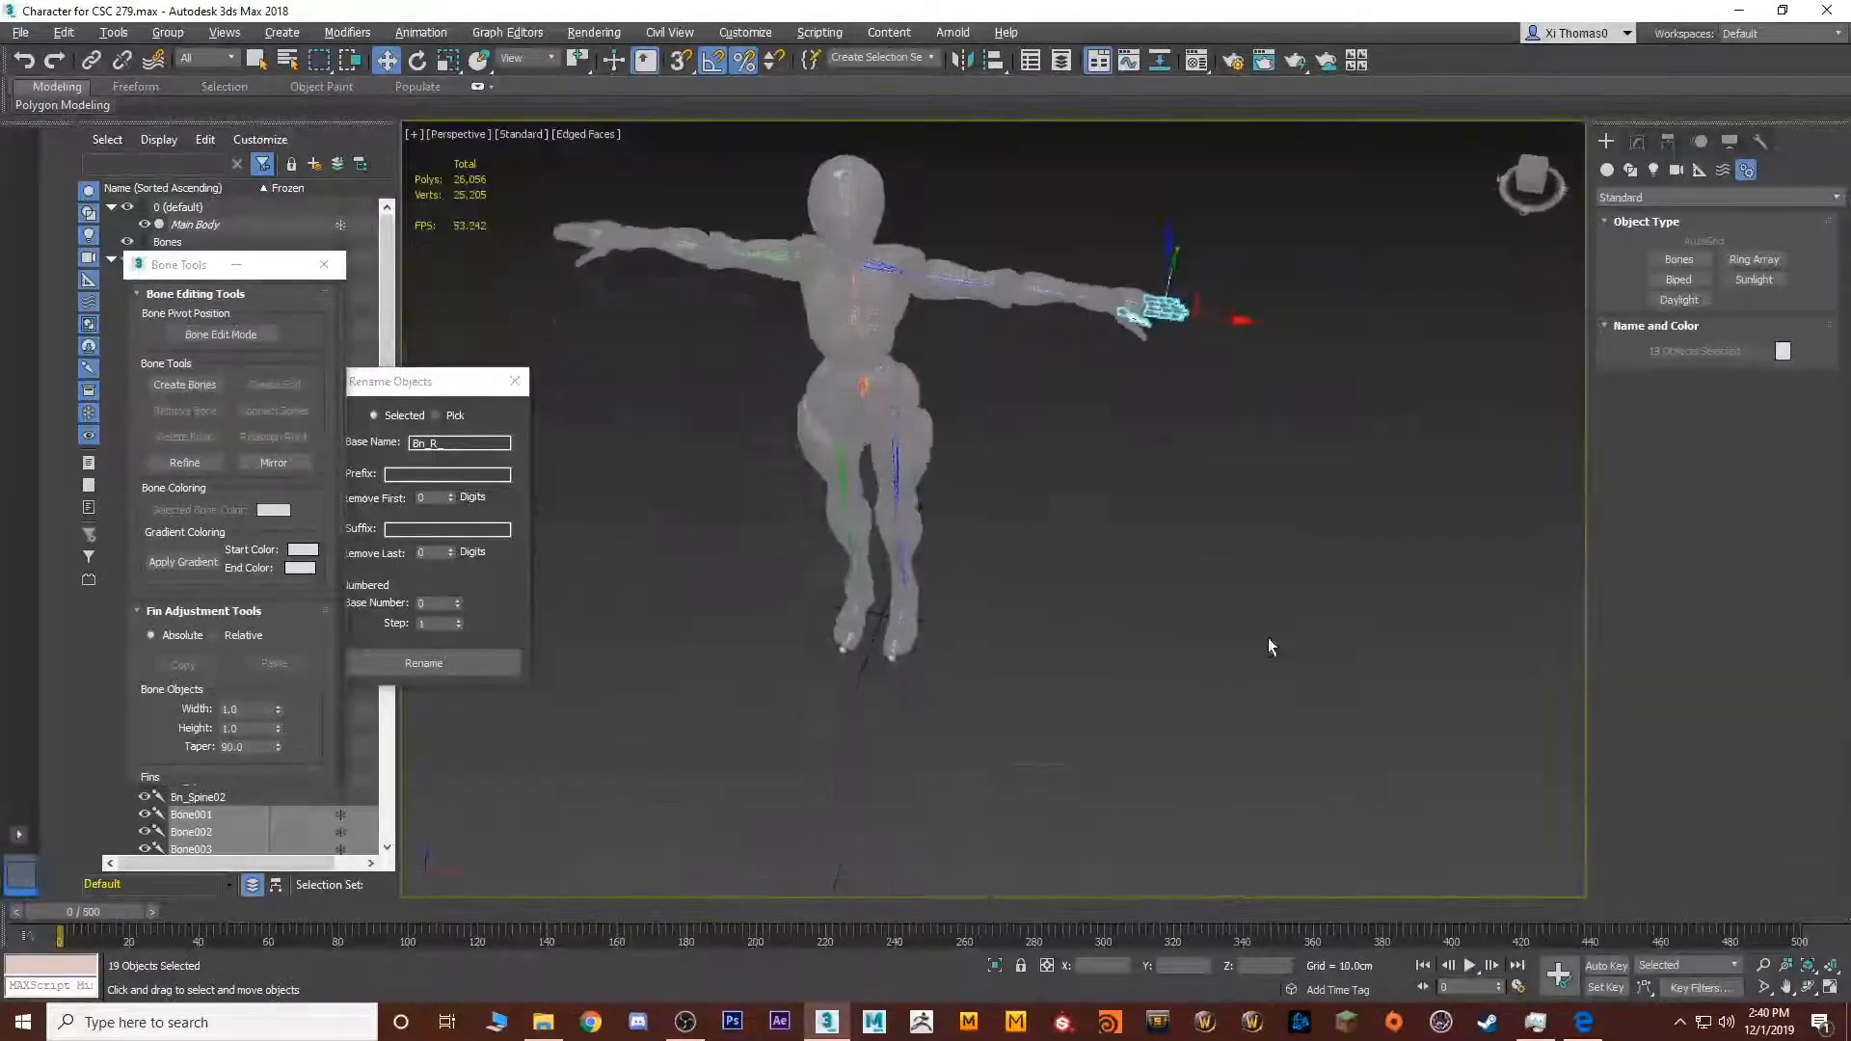
{"action": "scroll", "coordinate": [1164, 254], "scroll_direction": "up", "scroll_amount": 4}
{"action": "middle_click_drag", "start_coordinate": [1046, 250], "coordinate": [1111, 417]}
{"action": "scroll", "coordinate": [1118, 415], "scroll_direction": "up", "scroll_amount": 5}
{"action": "middle_click_drag", "start_coordinate": [1302, 474], "coordinate": [1126, 511], "text": "alt"}
{"action": "middle_click_drag", "start_coordinate": [979, 772], "coordinate": [816, 605], "text": "alt"}
{"action": "left_click", "coordinate": [786, 557]}
{"action": "middle_click_drag", "start_coordinate": [850, 527], "coordinate": [821, 546], "text": "alt"}
{"action": "middle_click_drag", "start_coordinate": [675, 451], "coordinate": [711, 443], "text": "alt"}
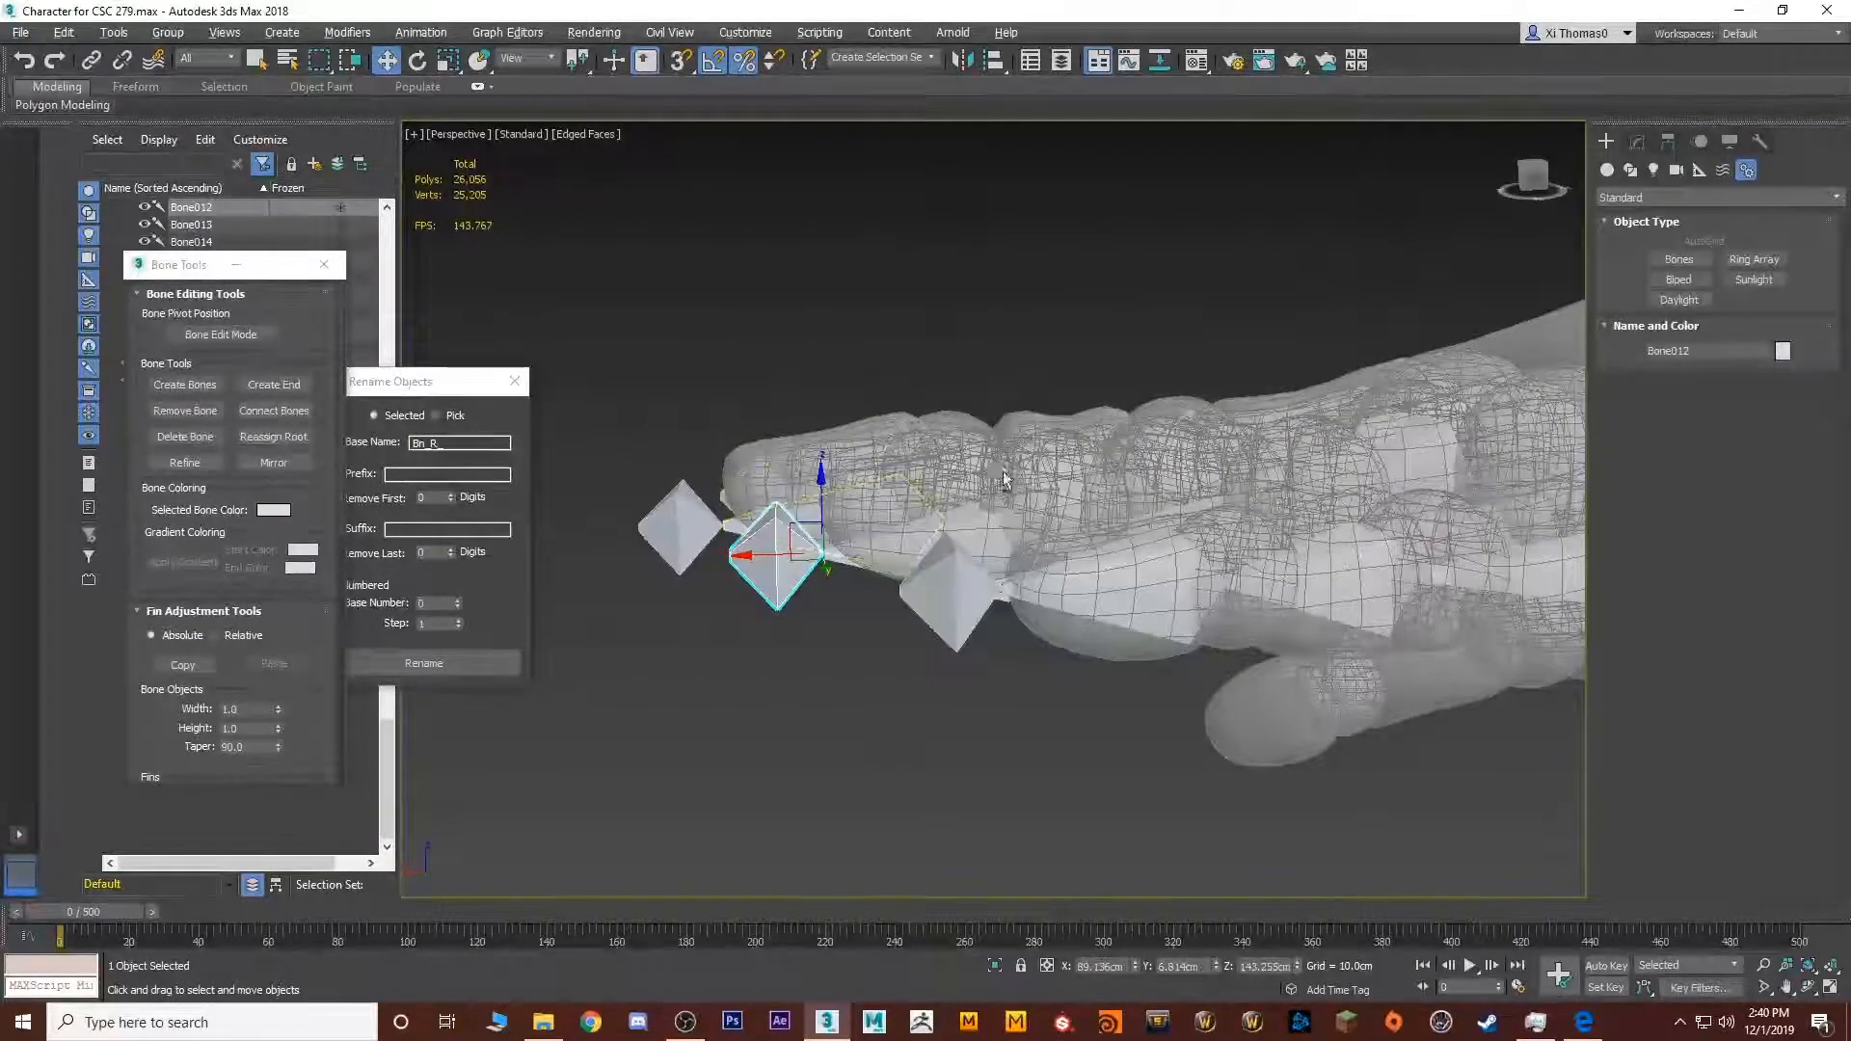
Raise the left ring finger's bone chain and a neighbouring finger's bones slightly so they sit inside the finger meshes
{"action": "middle_click_drag", "start_coordinate": [1001, 478], "coordinate": [1012, 569], "text": "alt"}
{"action": "left_click", "coordinate": [1425, 371]}
{"action": "double_click", "coordinate": [1425, 371]}
{"action": "middle_click_drag", "start_coordinate": [1425, 371], "coordinate": [1228, 401], "text": "alt"}
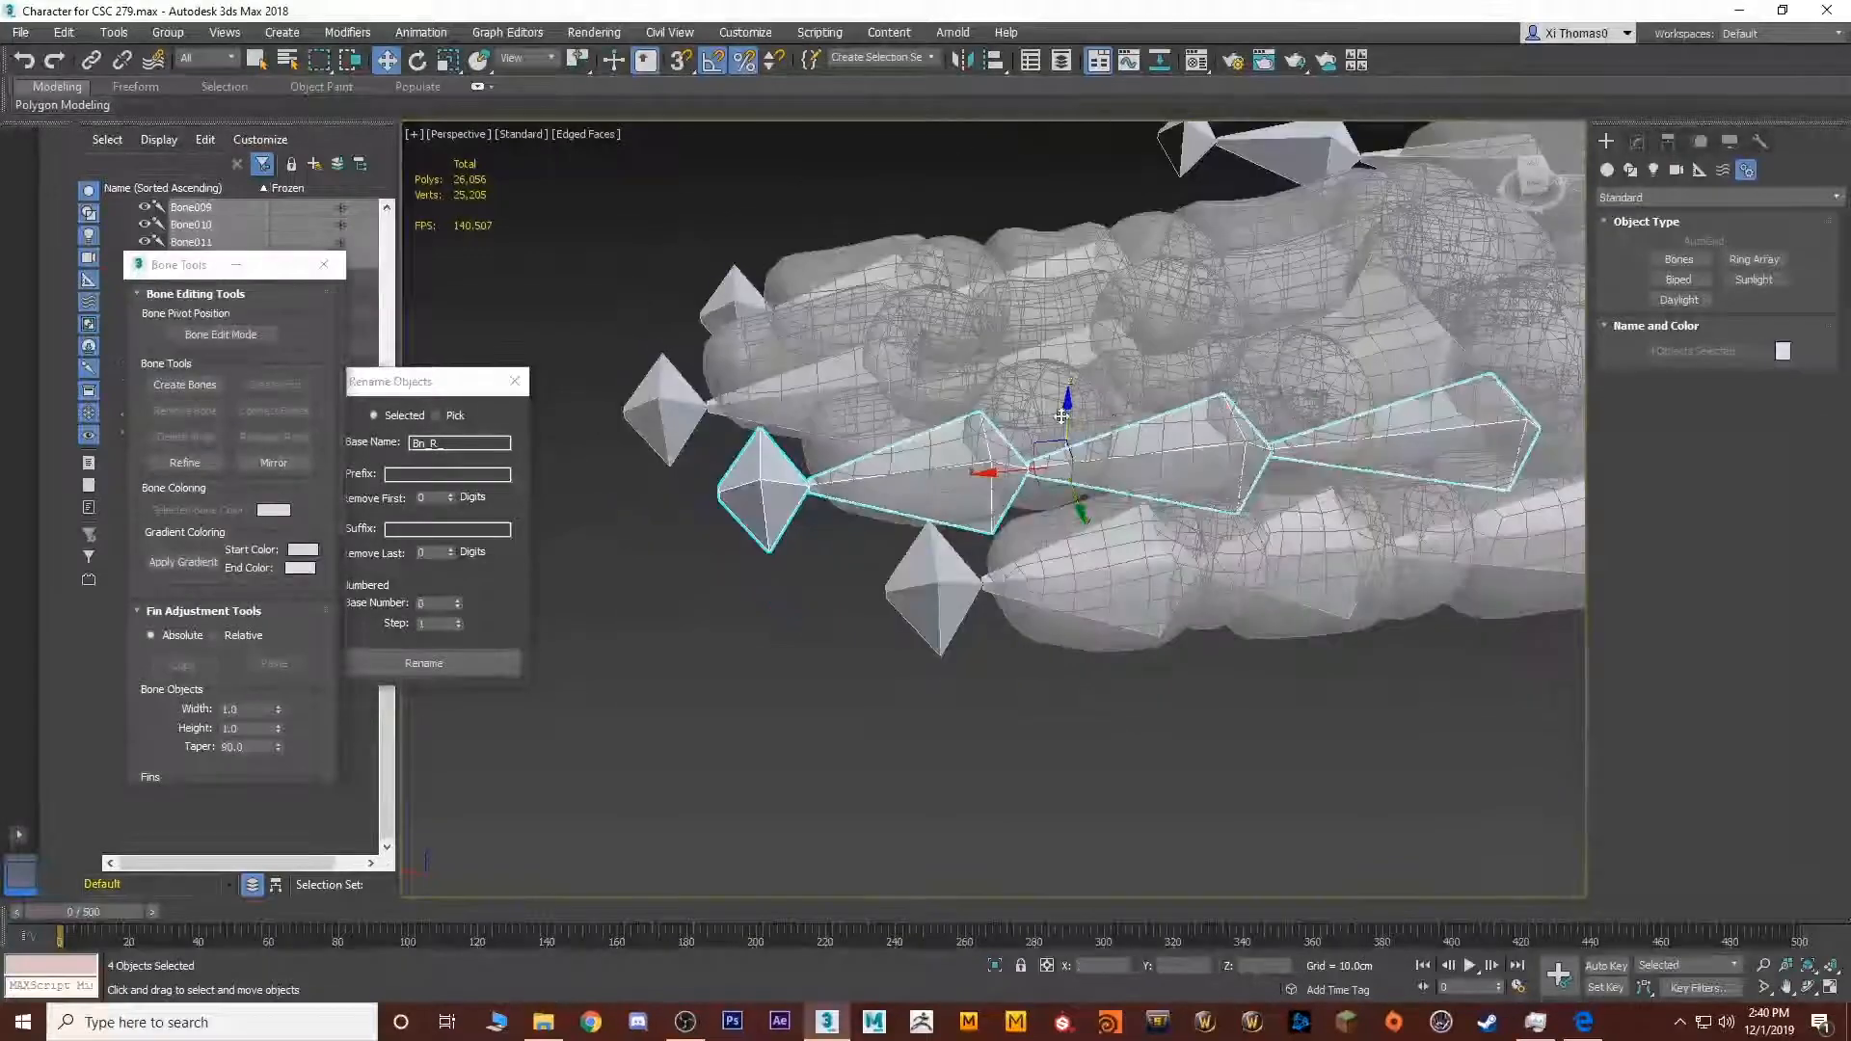
{"action": "left_click_drag", "start_coordinate": [1062, 417], "coordinate": [1063, 387]}
{"action": "middle_click_drag", "start_coordinate": [1063, 386], "coordinate": [816, 609], "text": "alt"}
{"action": "scroll", "coordinate": [815, 609], "scroll_direction": "up", "scroll_amount": 3}
{"action": "middle_click_drag", "start_coordinate": [970, 477], "coordinate": [845, 574]}
{"action": "scroll", "coordinate": [844, 574], "scroll_direction": "down", "scroll_amount": 3}
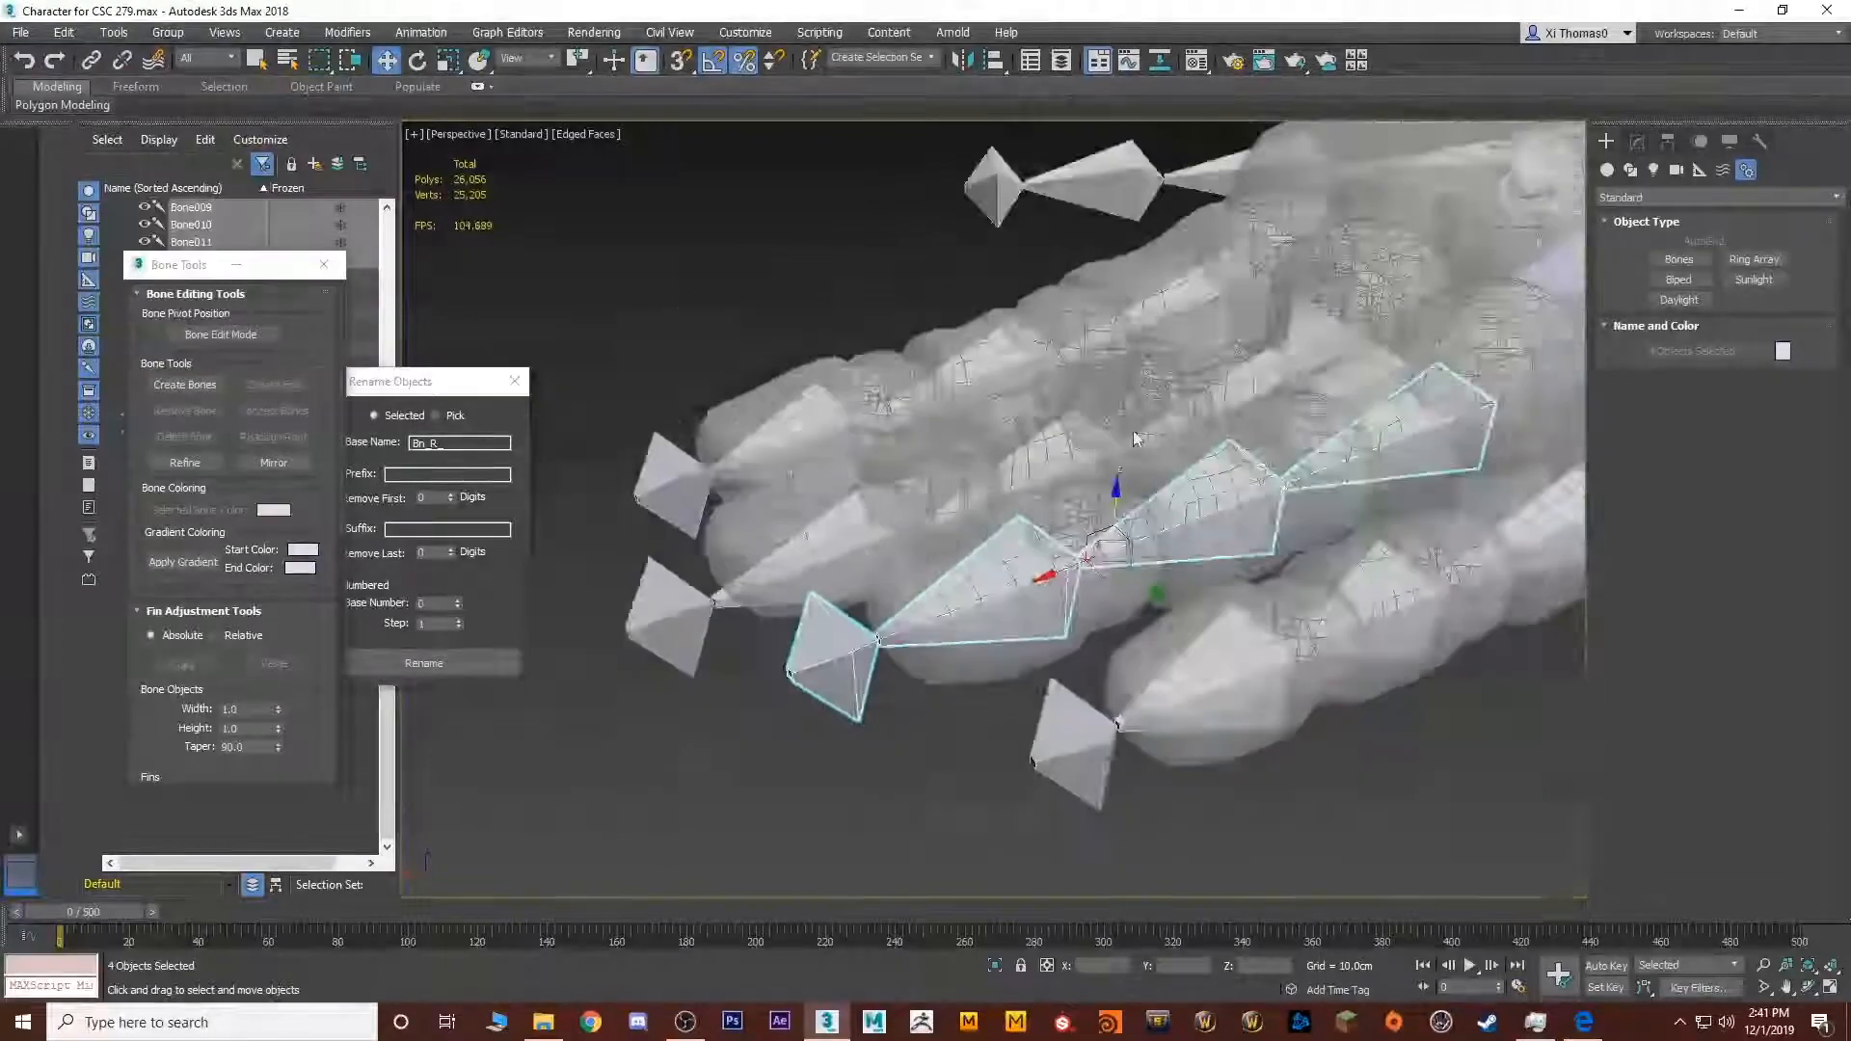
{"action": "left_click", "coordinate": [1241, 379]}
{"action": "left_click_drag", "start_coordinate": [957, 465], "coordinate": [958, 426]}
{"action": "middle_click_drag", "start_coordinate": [1075, 288], "coordinate": [1044, 417], "text": "alt"}
Rotate the left thumb's base bone in the Local coordinate system so its chain points along the thumb mesh
{"action": "left_click", "coordinate": [810, 434]}
{"action": "middle_click_drag", "start_coordinate": [810, 434], "coordinate": [889, 463], "text": "alt"}
{"action": "scroll", "coordinate": [826, 459], "scroll_direction": "up", "scroll_amount": 3}
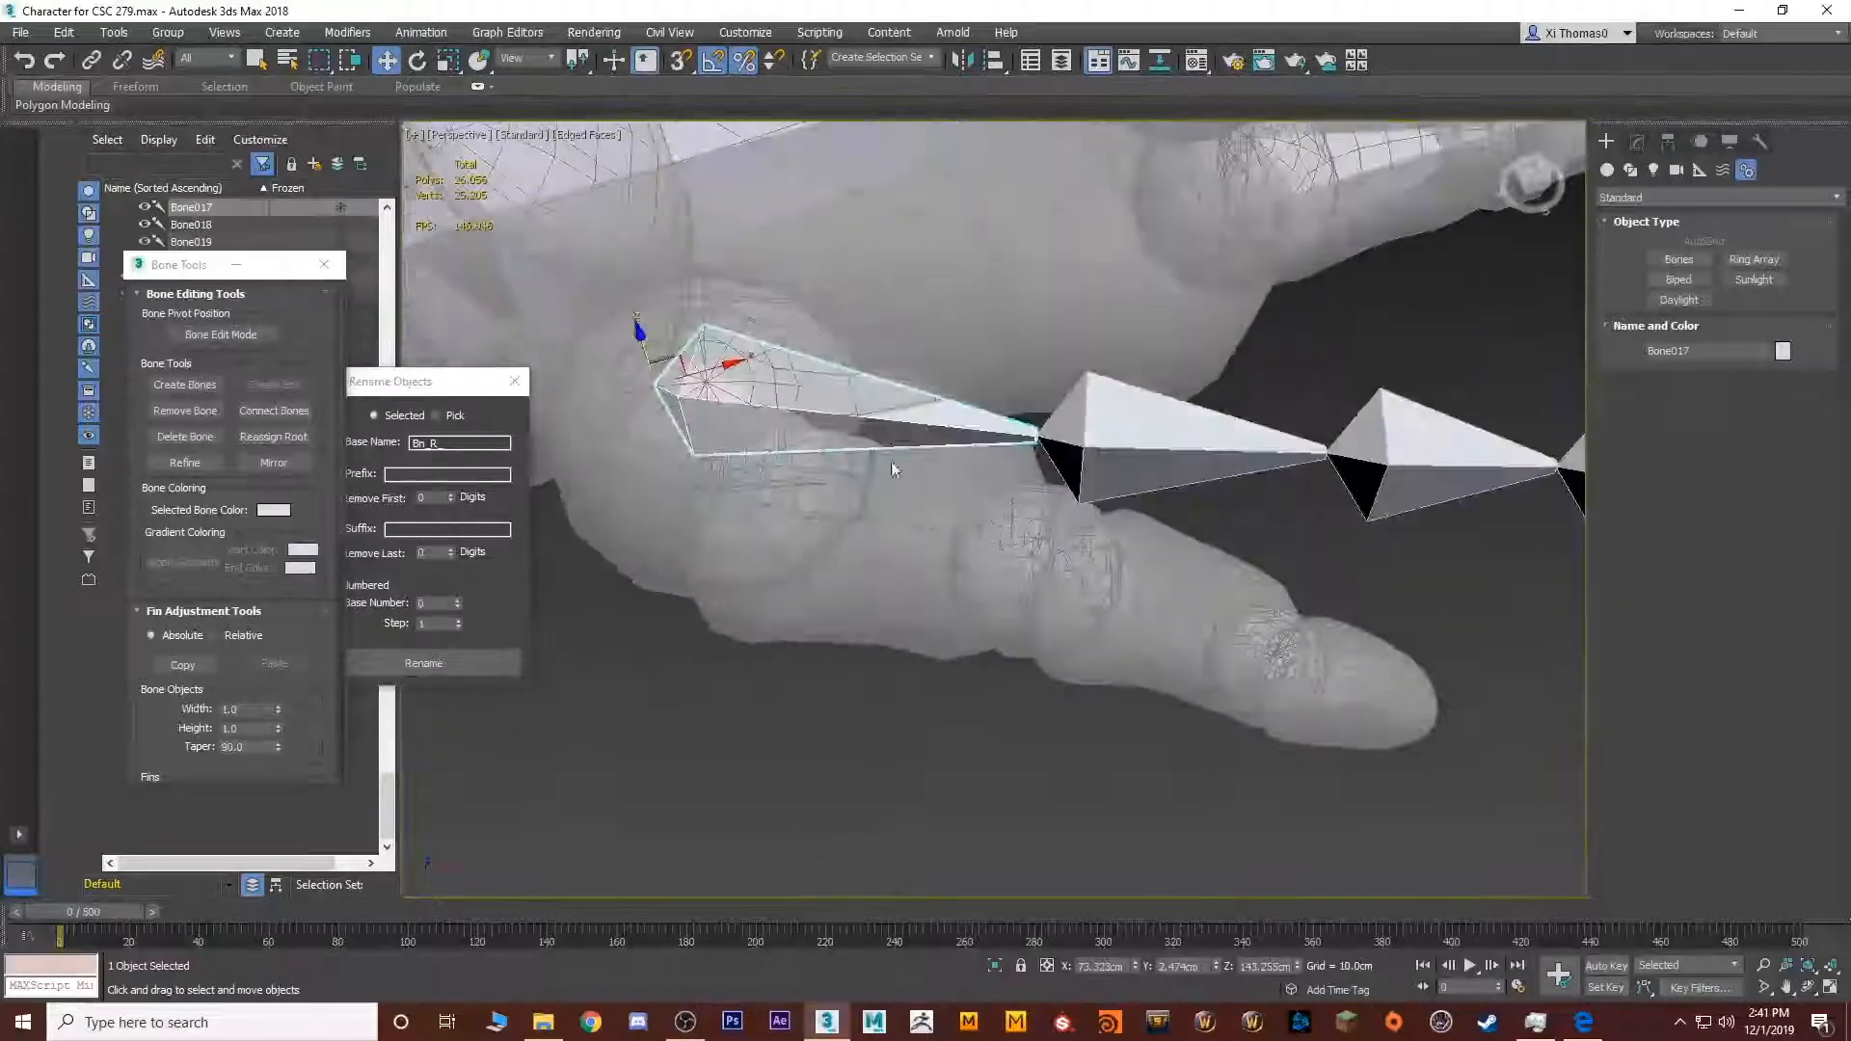
{"action": "key", "text": "e"}
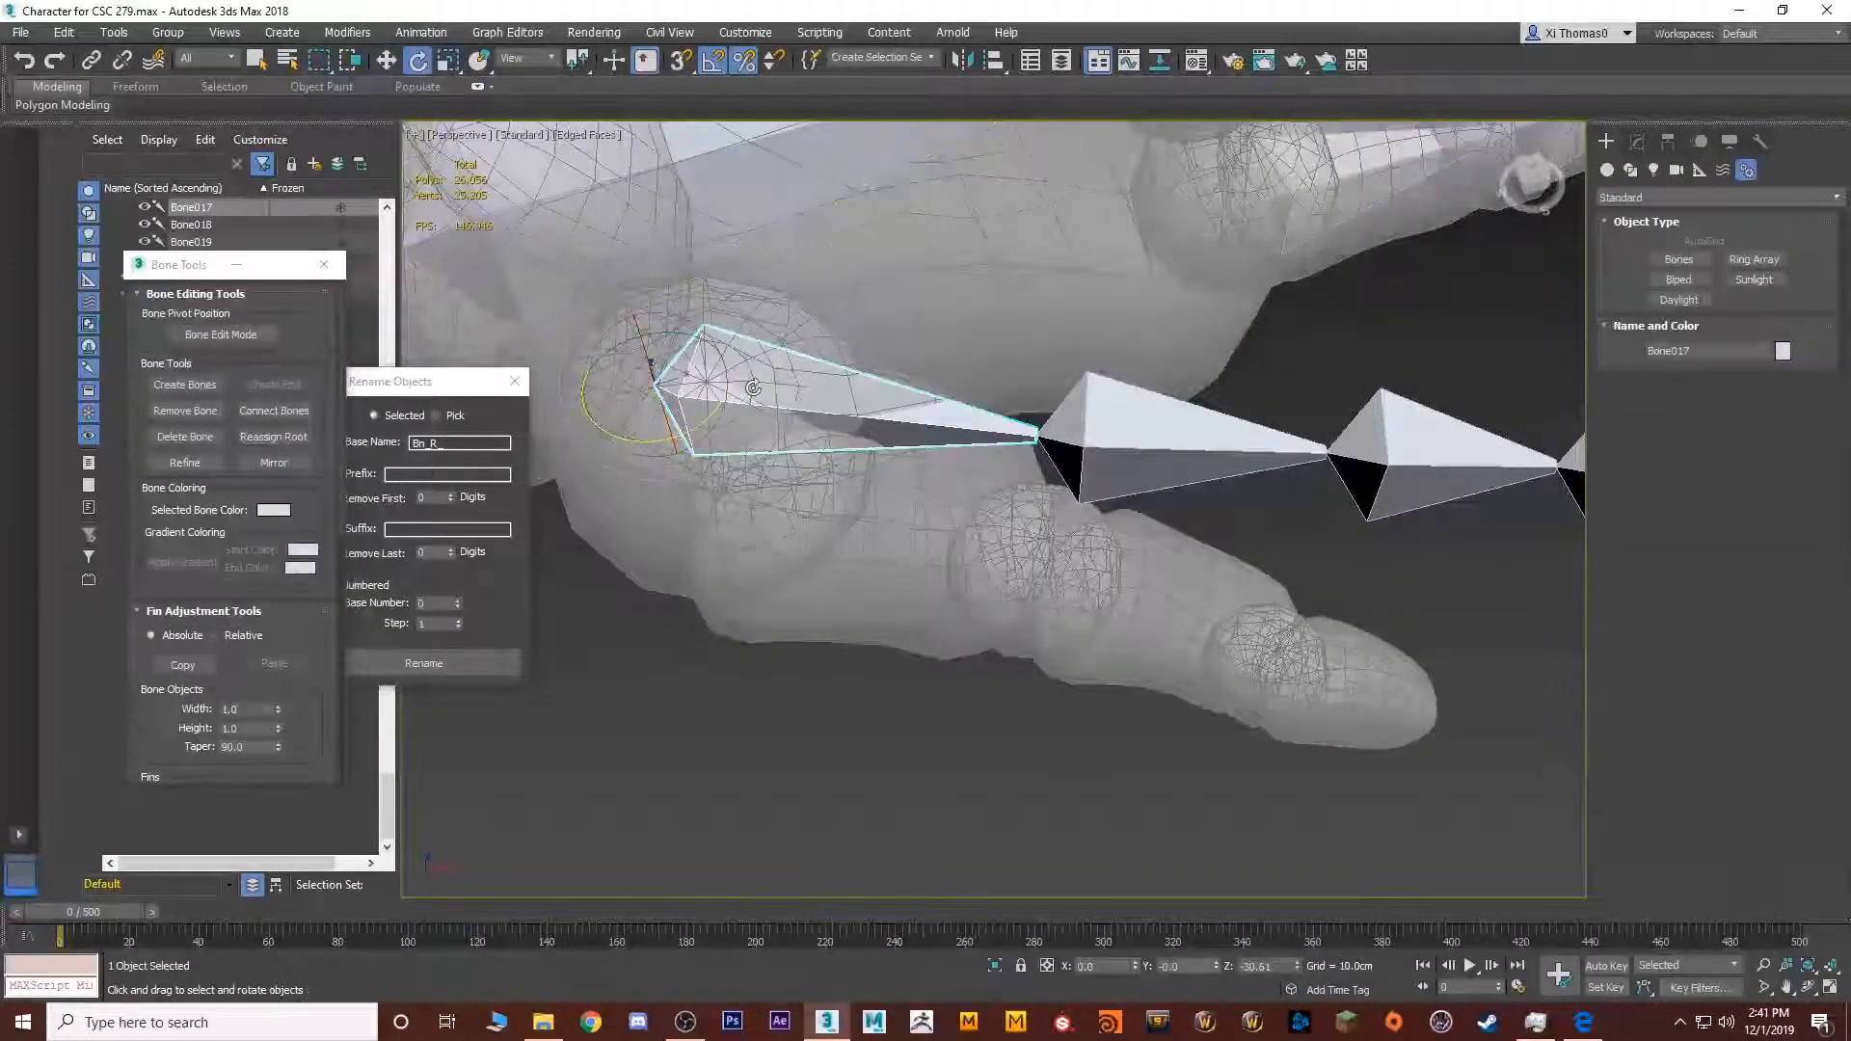
{"action": "left_click", "coordinate": [528, 60]}
{"action": "left_click", "coordinate": [532, 133]}
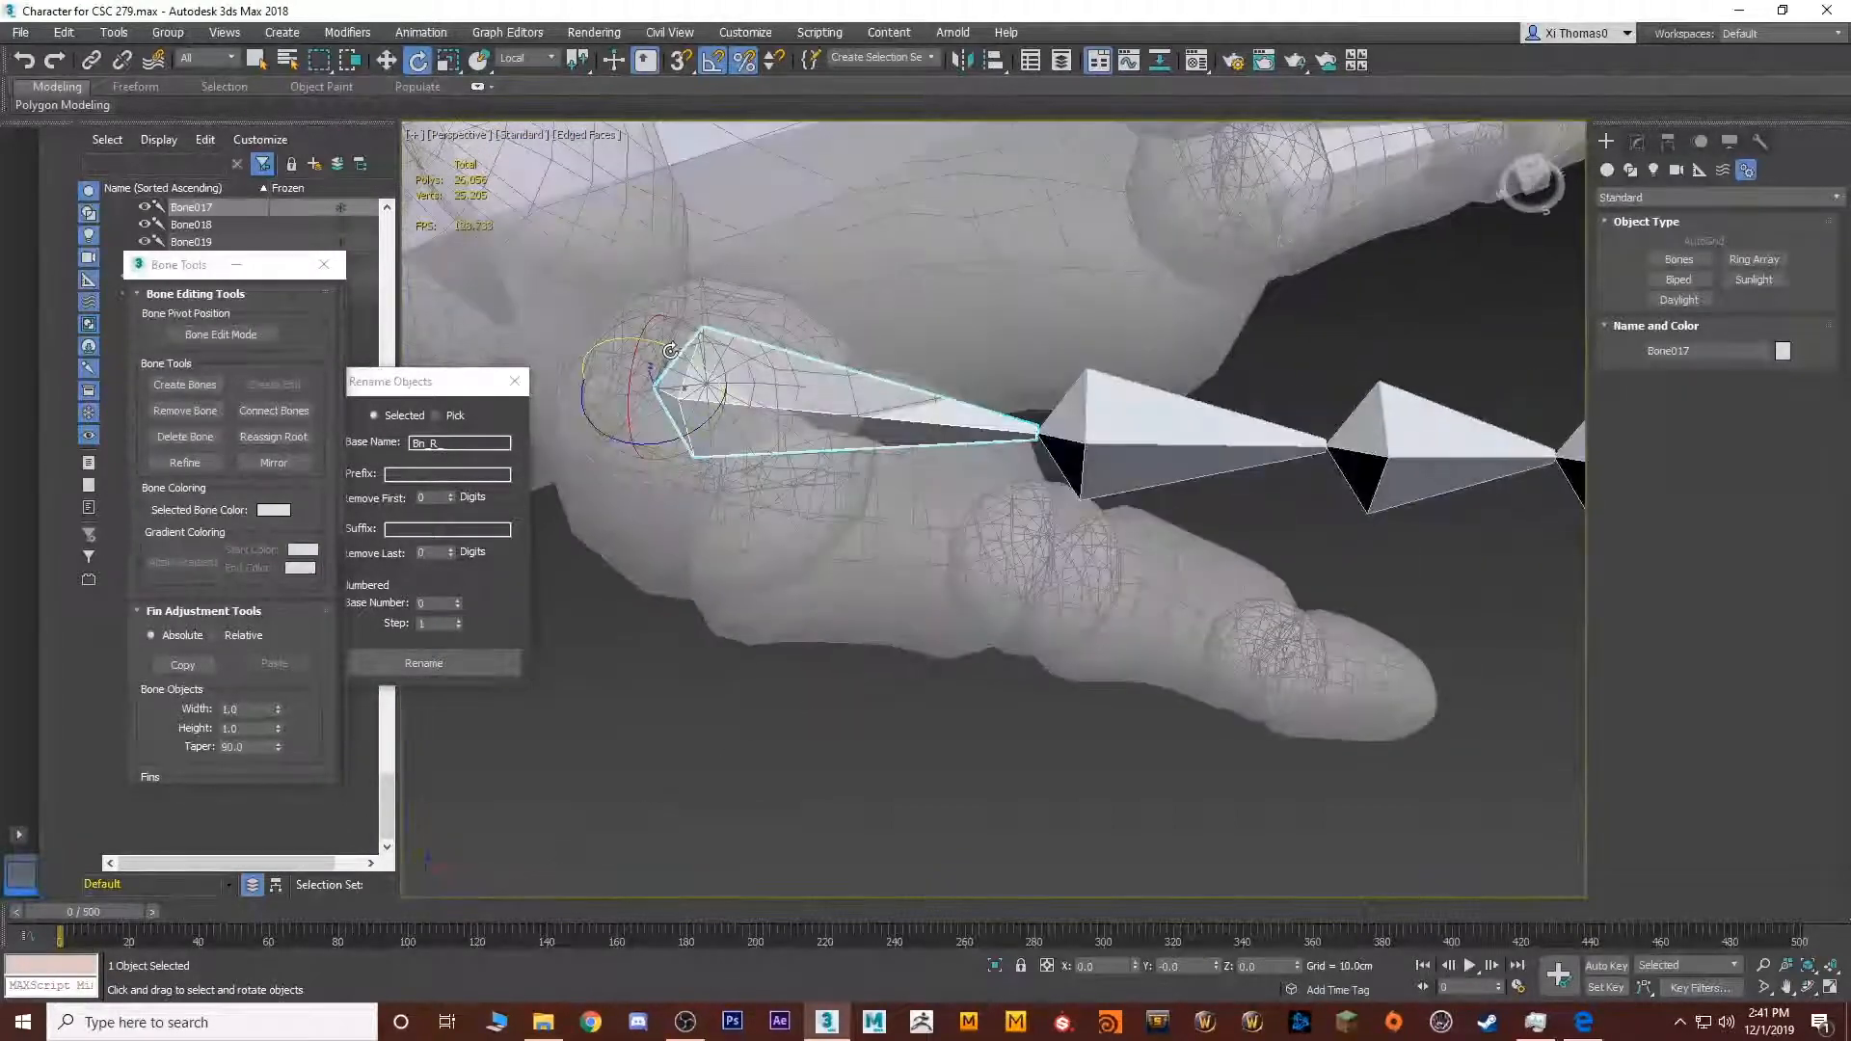
{"action": "left_click_drag", "start_coordinate": [673, 353], "coordinate": [692, 370]}
{"action": "middle_click_drag", "start_coordinate": [811, 379], "coordinate": [634, 412], "text": "alt"}
Turn on Bone Edit Mode and move the thumb's end bone along its Local axes to the tip of the thumb mesh
{"action": "left_click", "coordinate": [248, 338]}
{"action": "left_click", "coordinate": [669, 663]}
{"action": "middle_click_drag", "start_coordinate": [681, 660], "coordinate": [782, 595], "text": "alt"}
{"action": "key", "text": "w"}
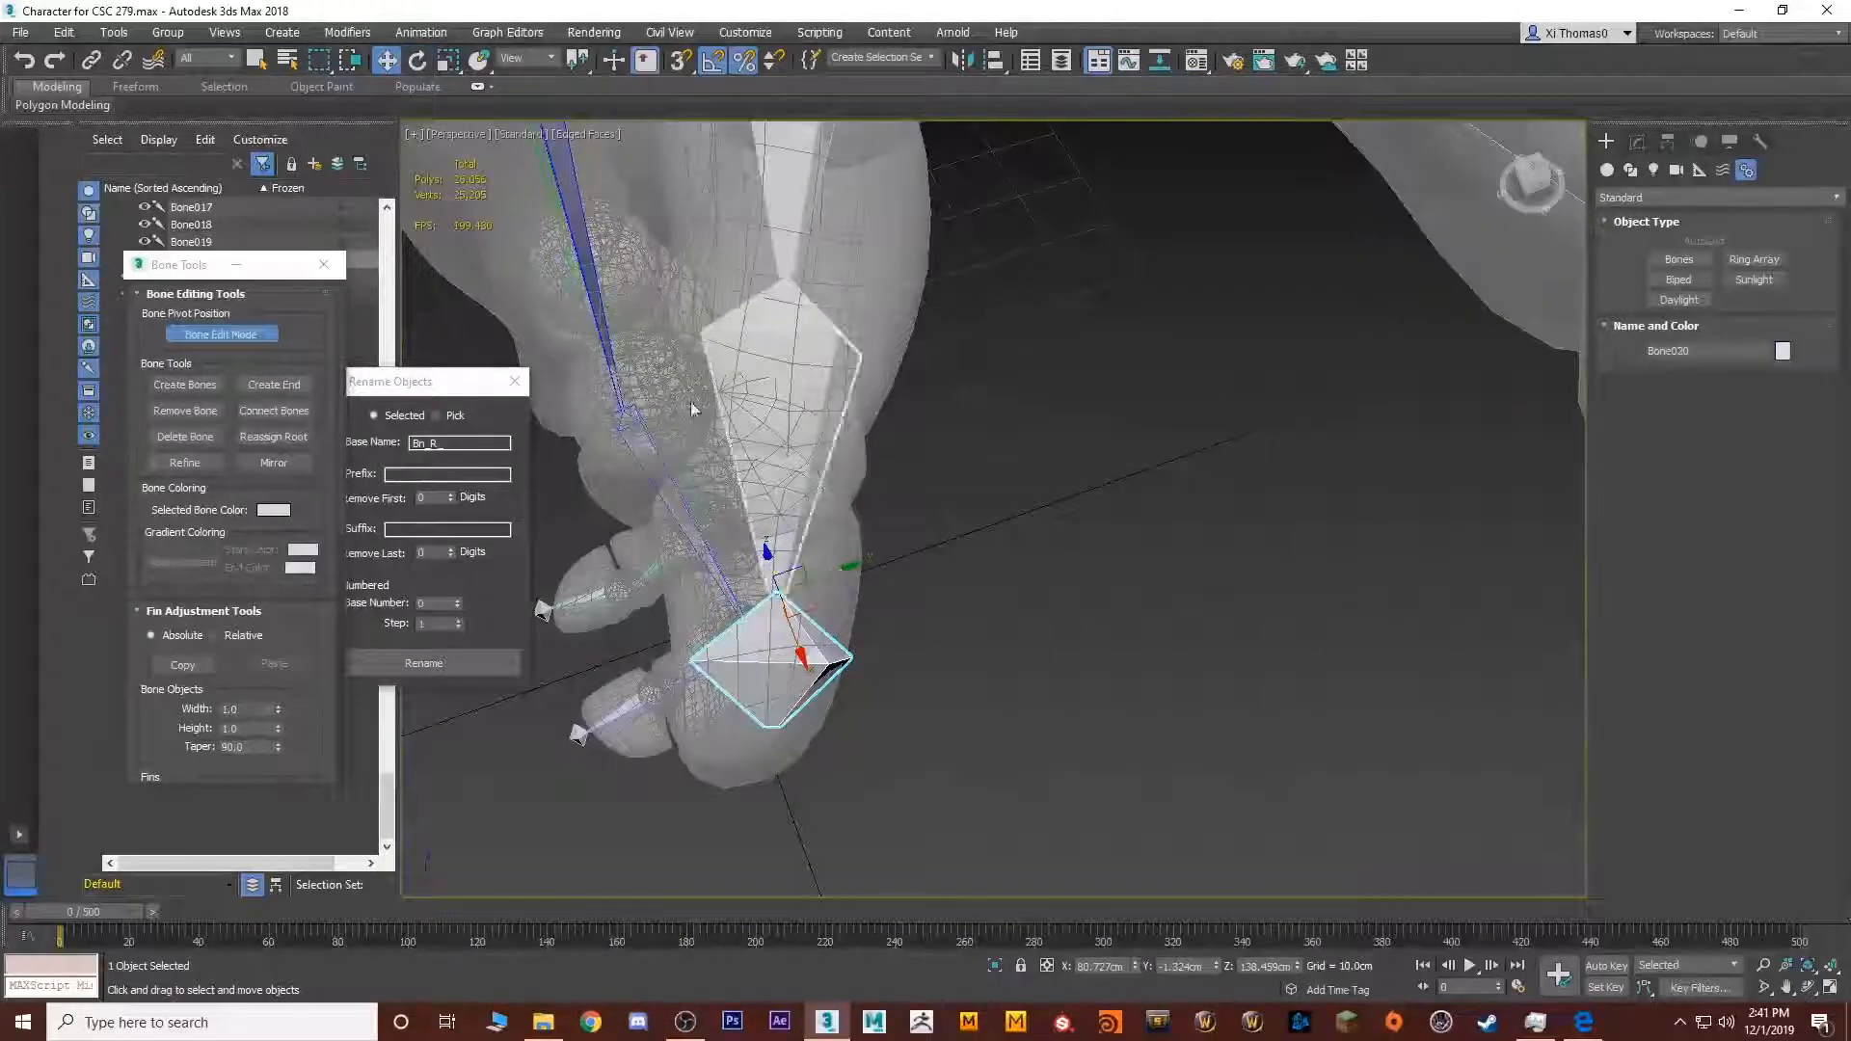
{"action": "left_click", "coordinate": [525, 58]}
{"action": "left_click", "coordinate": [520, 125]}
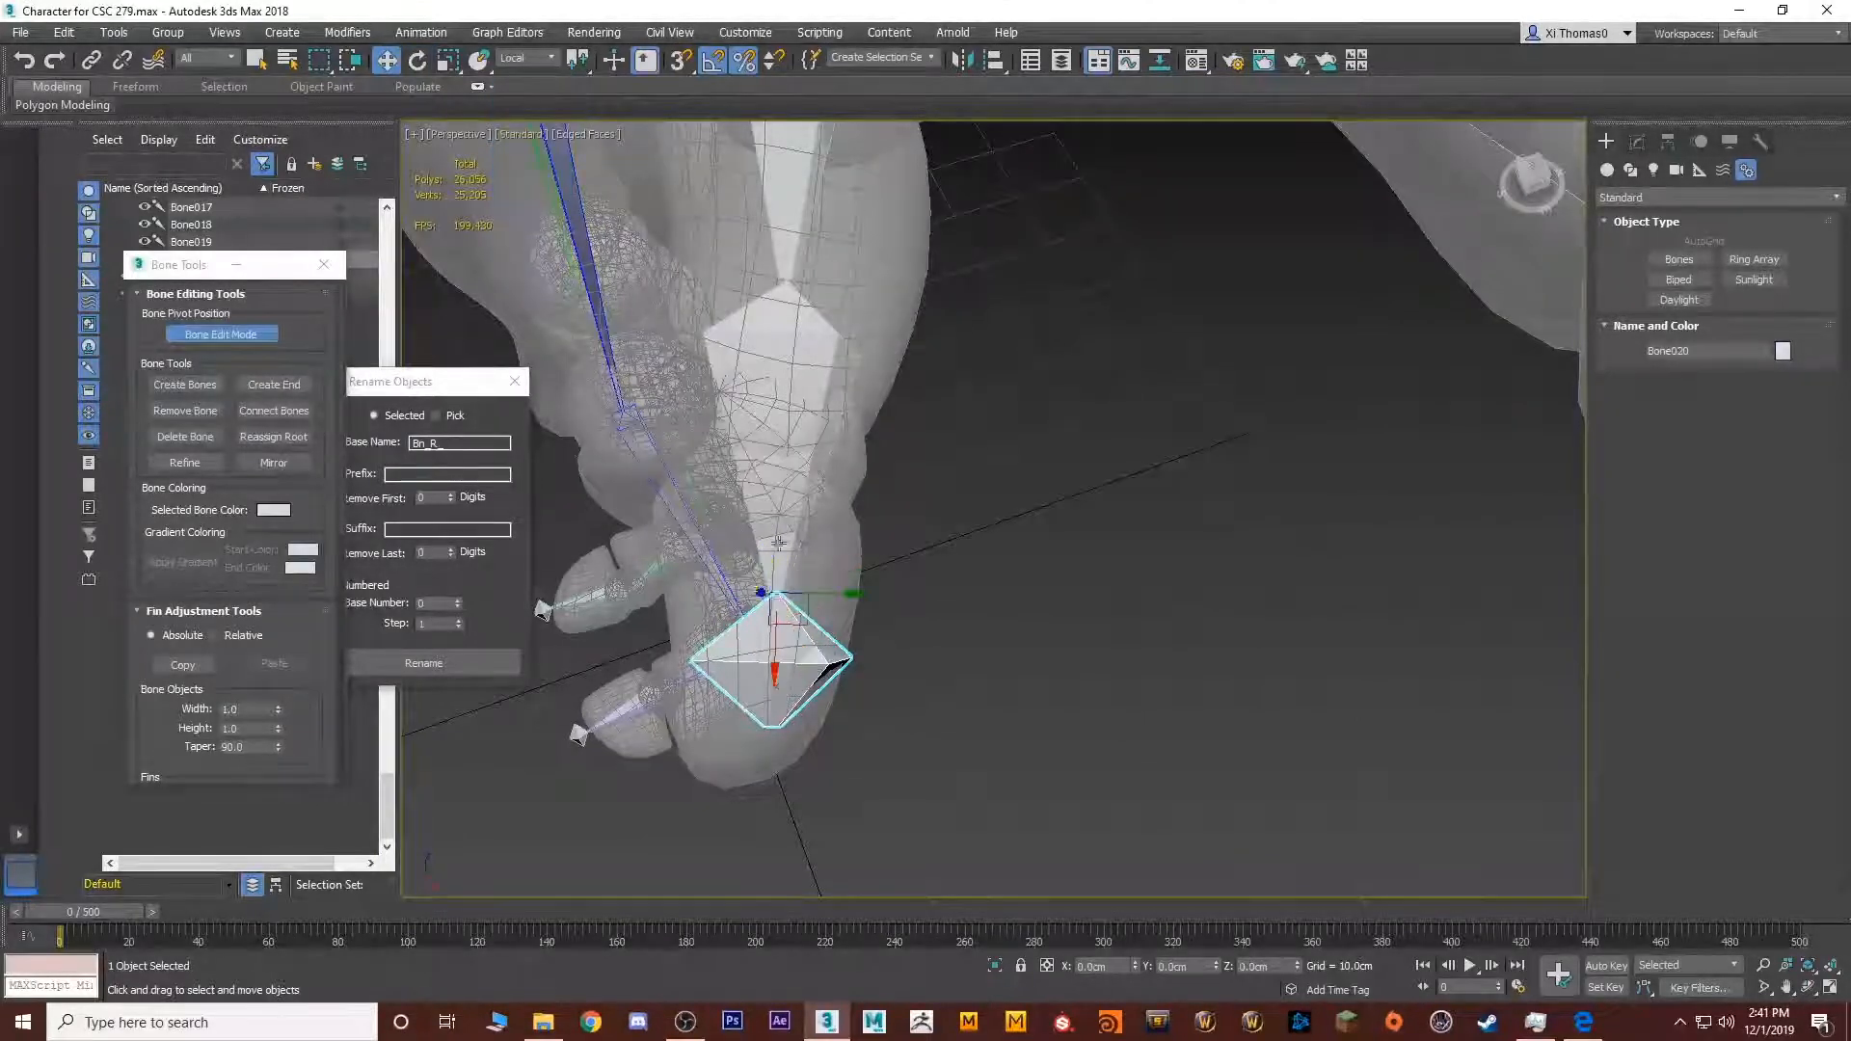
{"action": "left_click_drag", "start_coordinate": [800, 643], "coordinate": [747, 825]}
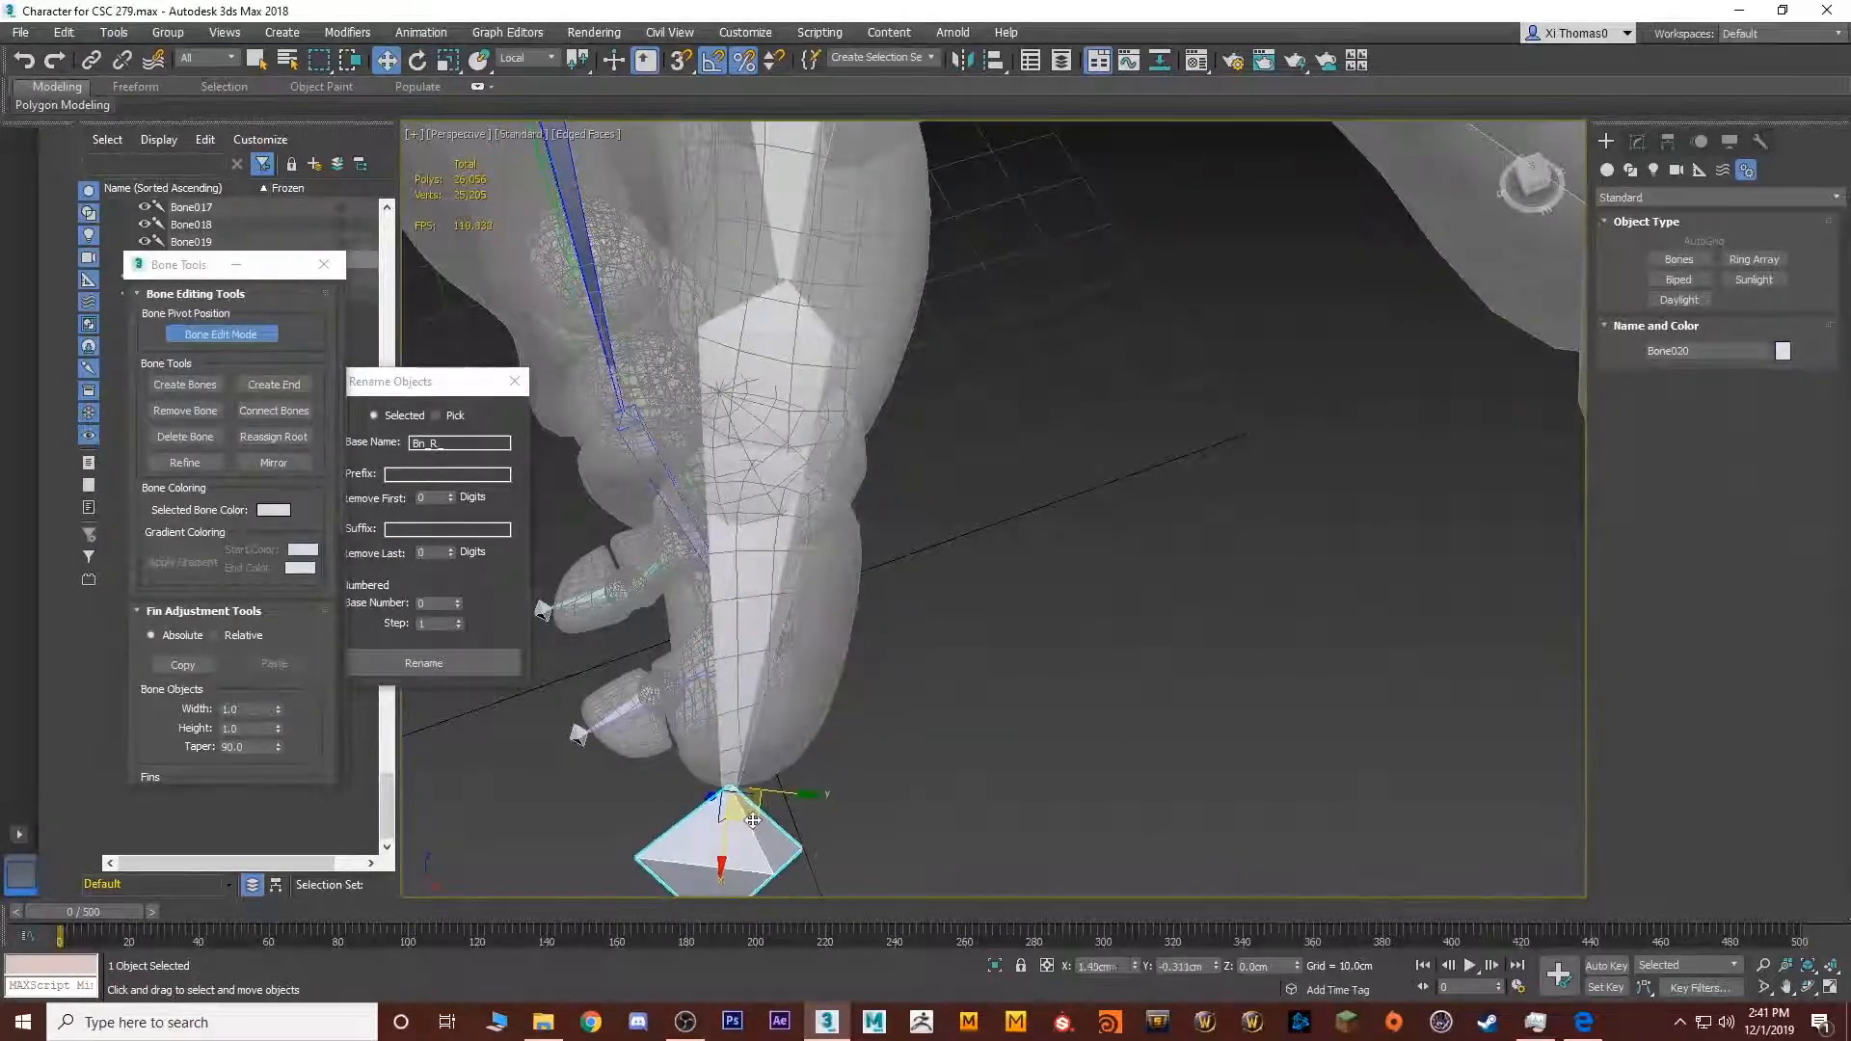
{"action": "middle_click_drag", "start_coordinate": [926, 606], "coordinate": [1171, 432], "text": "alt"}
{"action": "middle_click_drag", "start_coordinate": [925, 540], "coordinate": [1177, 502]}
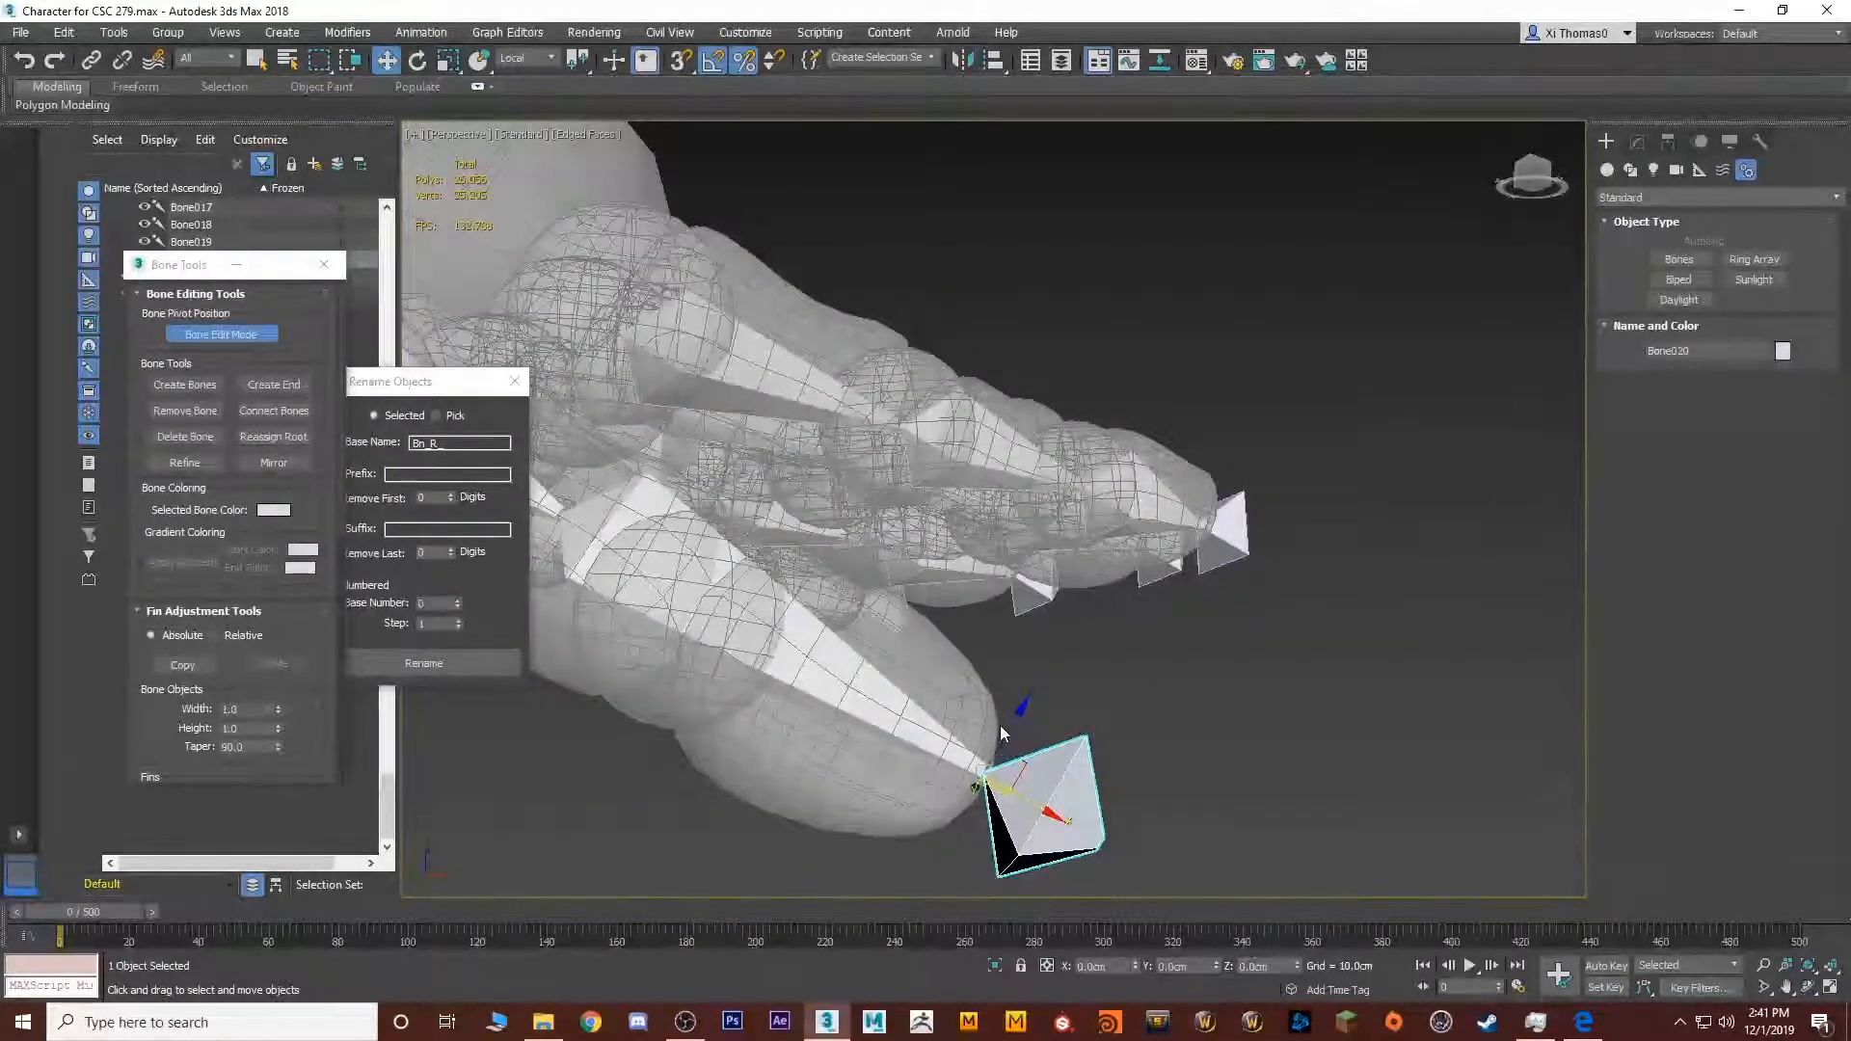
{"action": "left_click_drag", "start_coordinate": [997, 753], "coordinate": [1004, 744]}
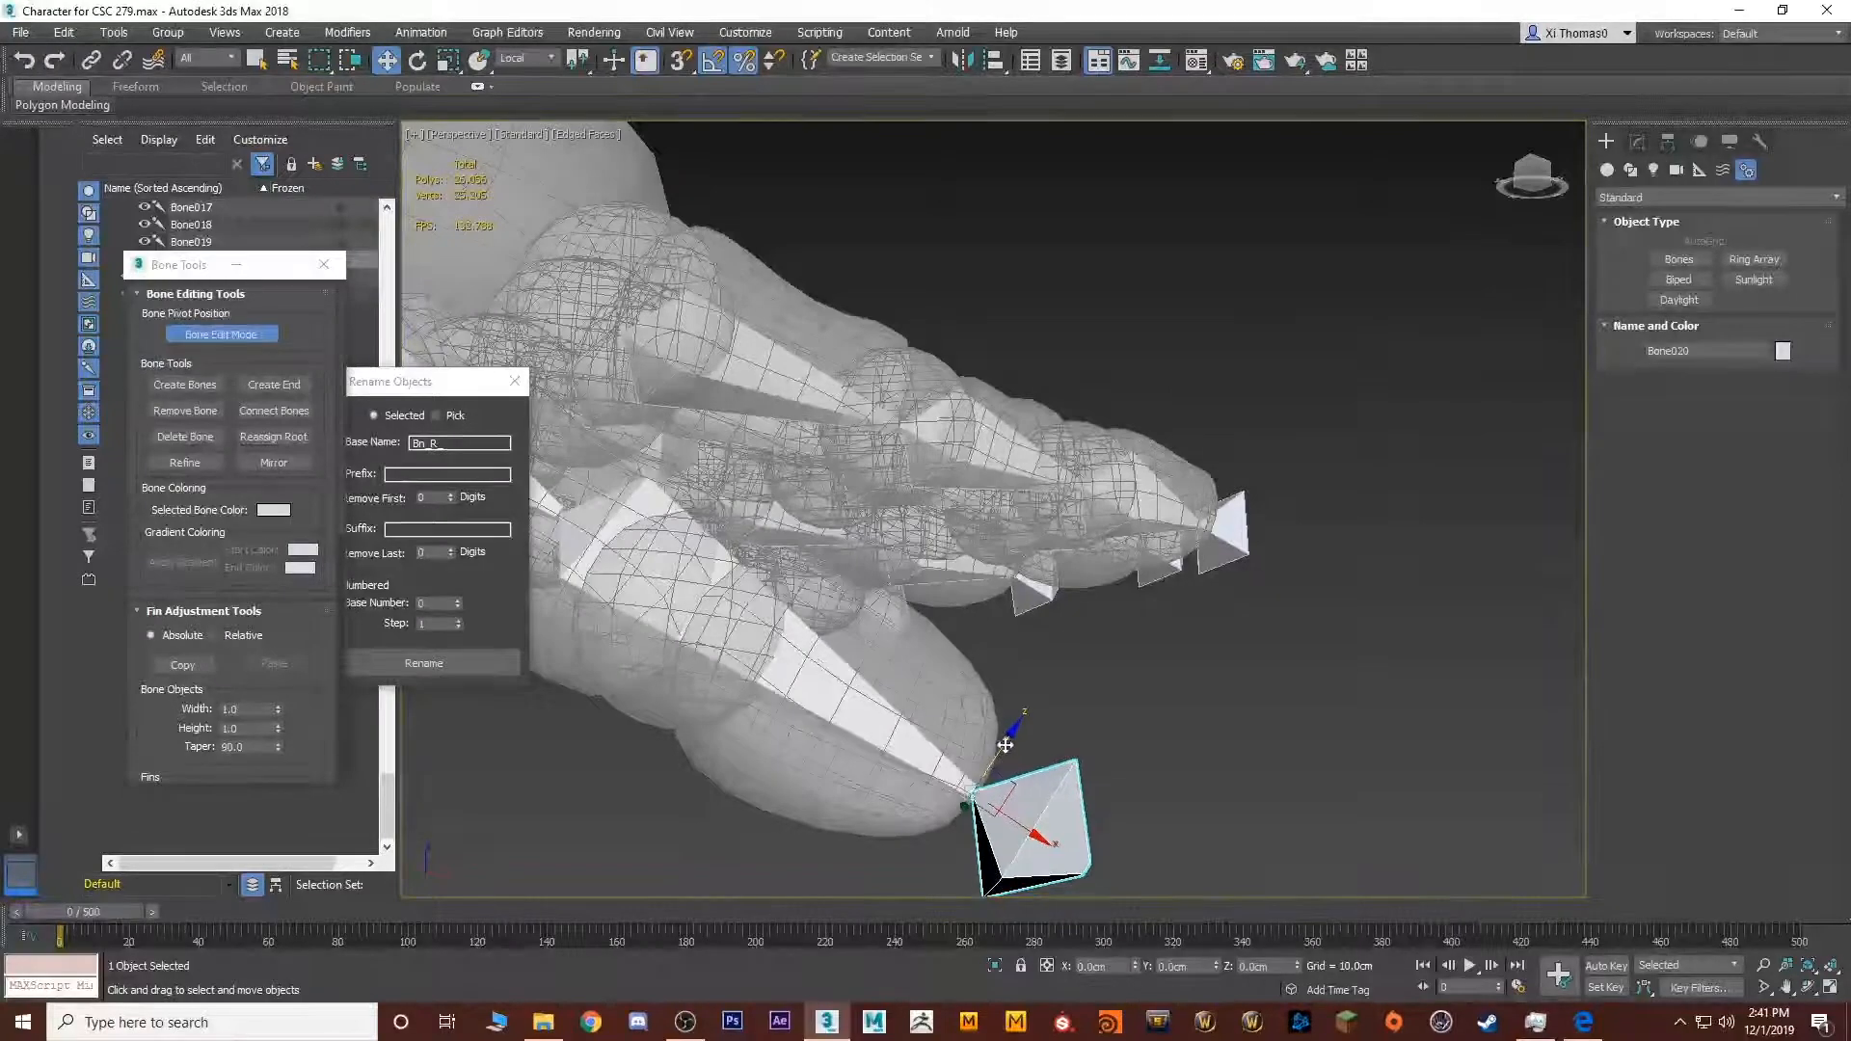
Reposition the left thumb's middle joints so the bones follow the knuckles of the thumb mesh
{"action": "middle_click_drag", "start_coordinate": [964, 709], "coordinate": [780, 528], "text": "alt"}
{"action": "left_click", "coordinate": [768, 599]}
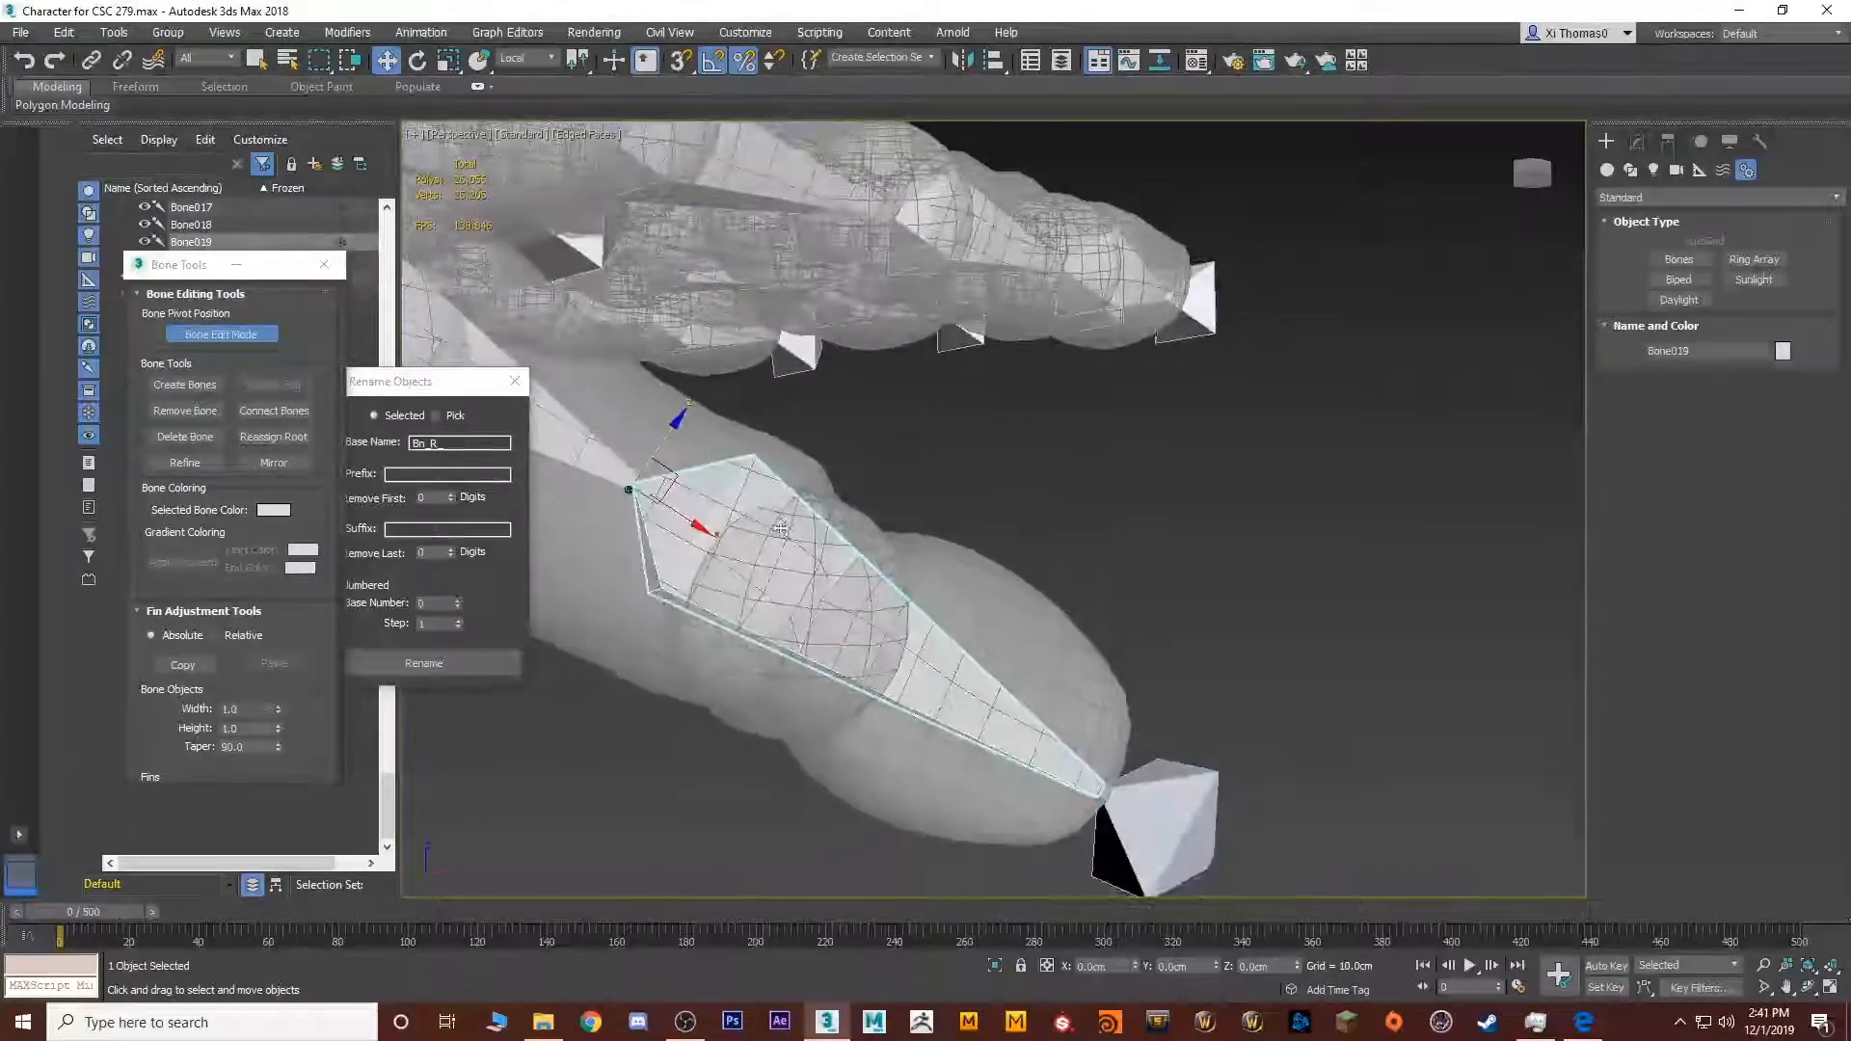
{"action": "middle_click_drag", "start_coordinate": [681, 476], "coordinate": [698, 711], "text": "alt"}
{"action": "middle_click_drag", "start_coordinate": [1015, 522], "coordinate": [949, 778]}
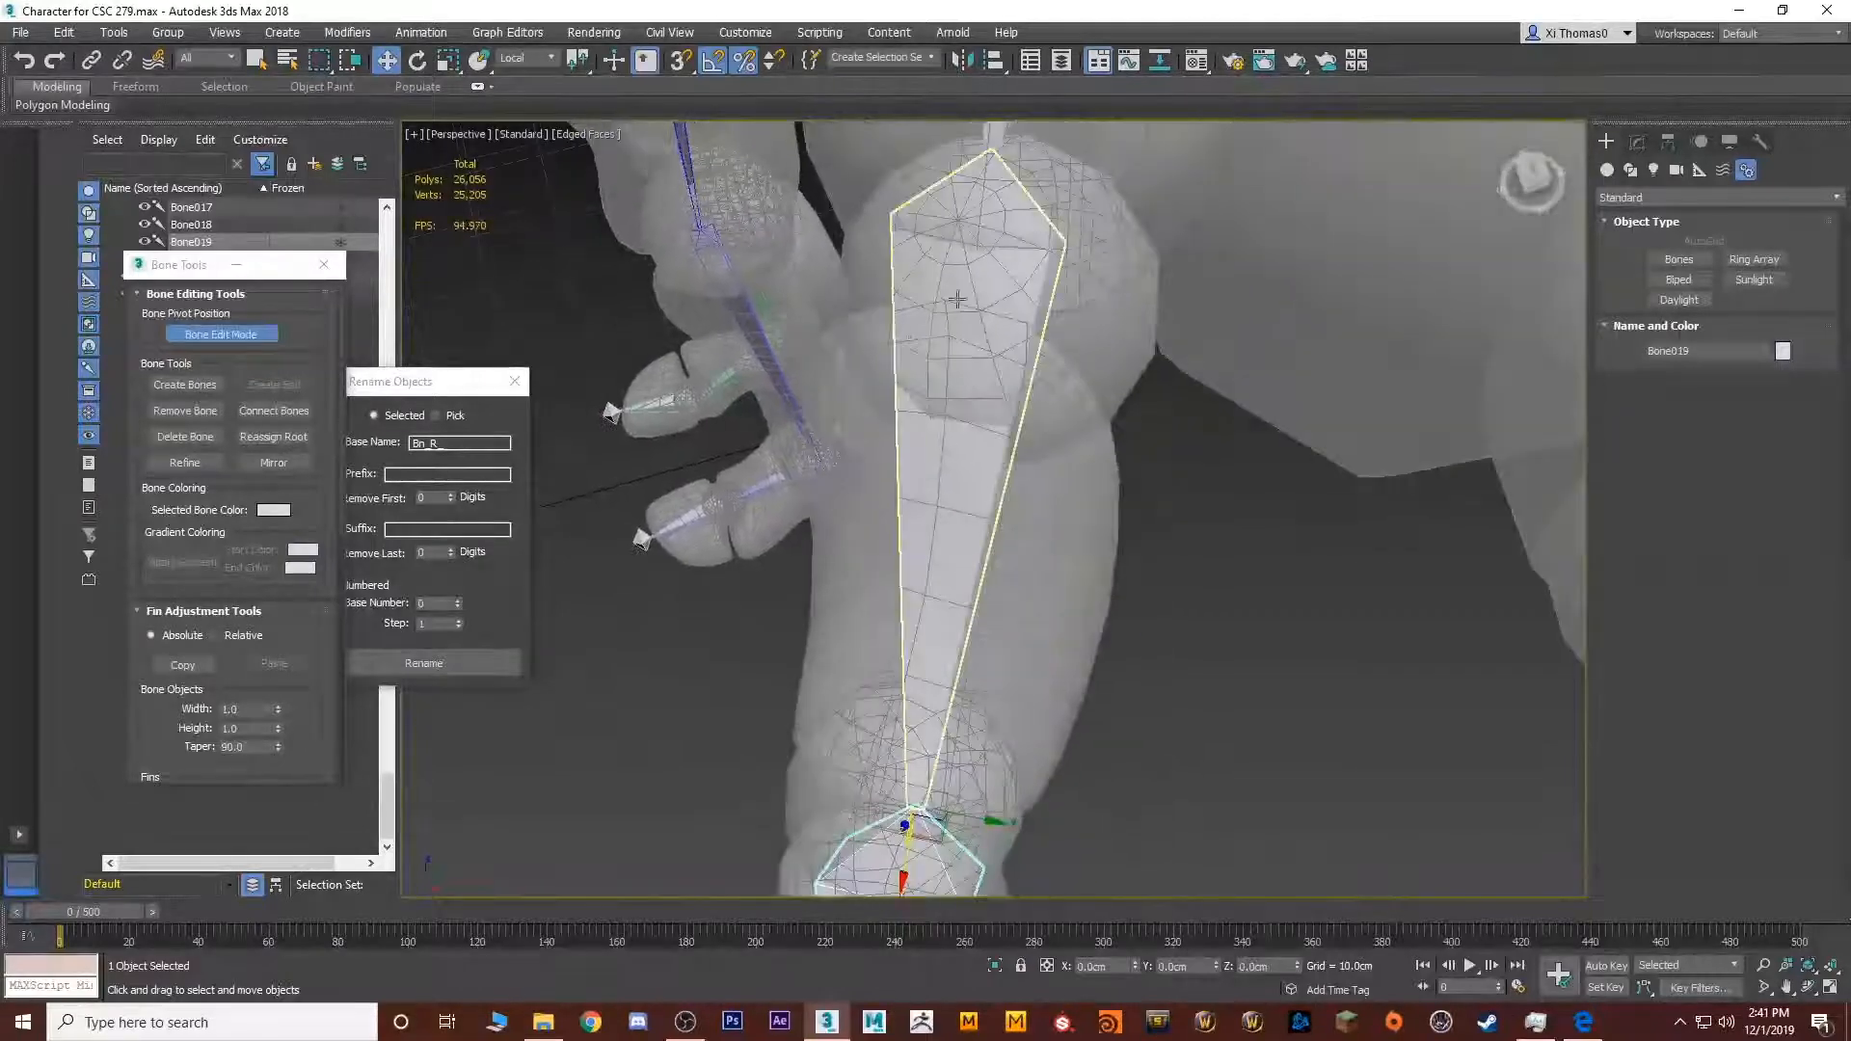
{"action": "left_click", "coordinate": [963, 298]}
{"action": "middle_click_drag", "start_coordinate": [972, 298], "coordinate": [988, 536]}
{"action": "left_click_drag", "start_coordinate": [1020, 422], "coordinate": [1001, 544]}
{"action": "middle_click_drag", "start_coordinate": [1001, 544], "coordinate": [974, 771], "text": "alt"}
Move the thumb's base joint and the second bone's joint so both sit centred inside the thumb mesh
{"action": "left_click", "coordinate": [984, 453]}
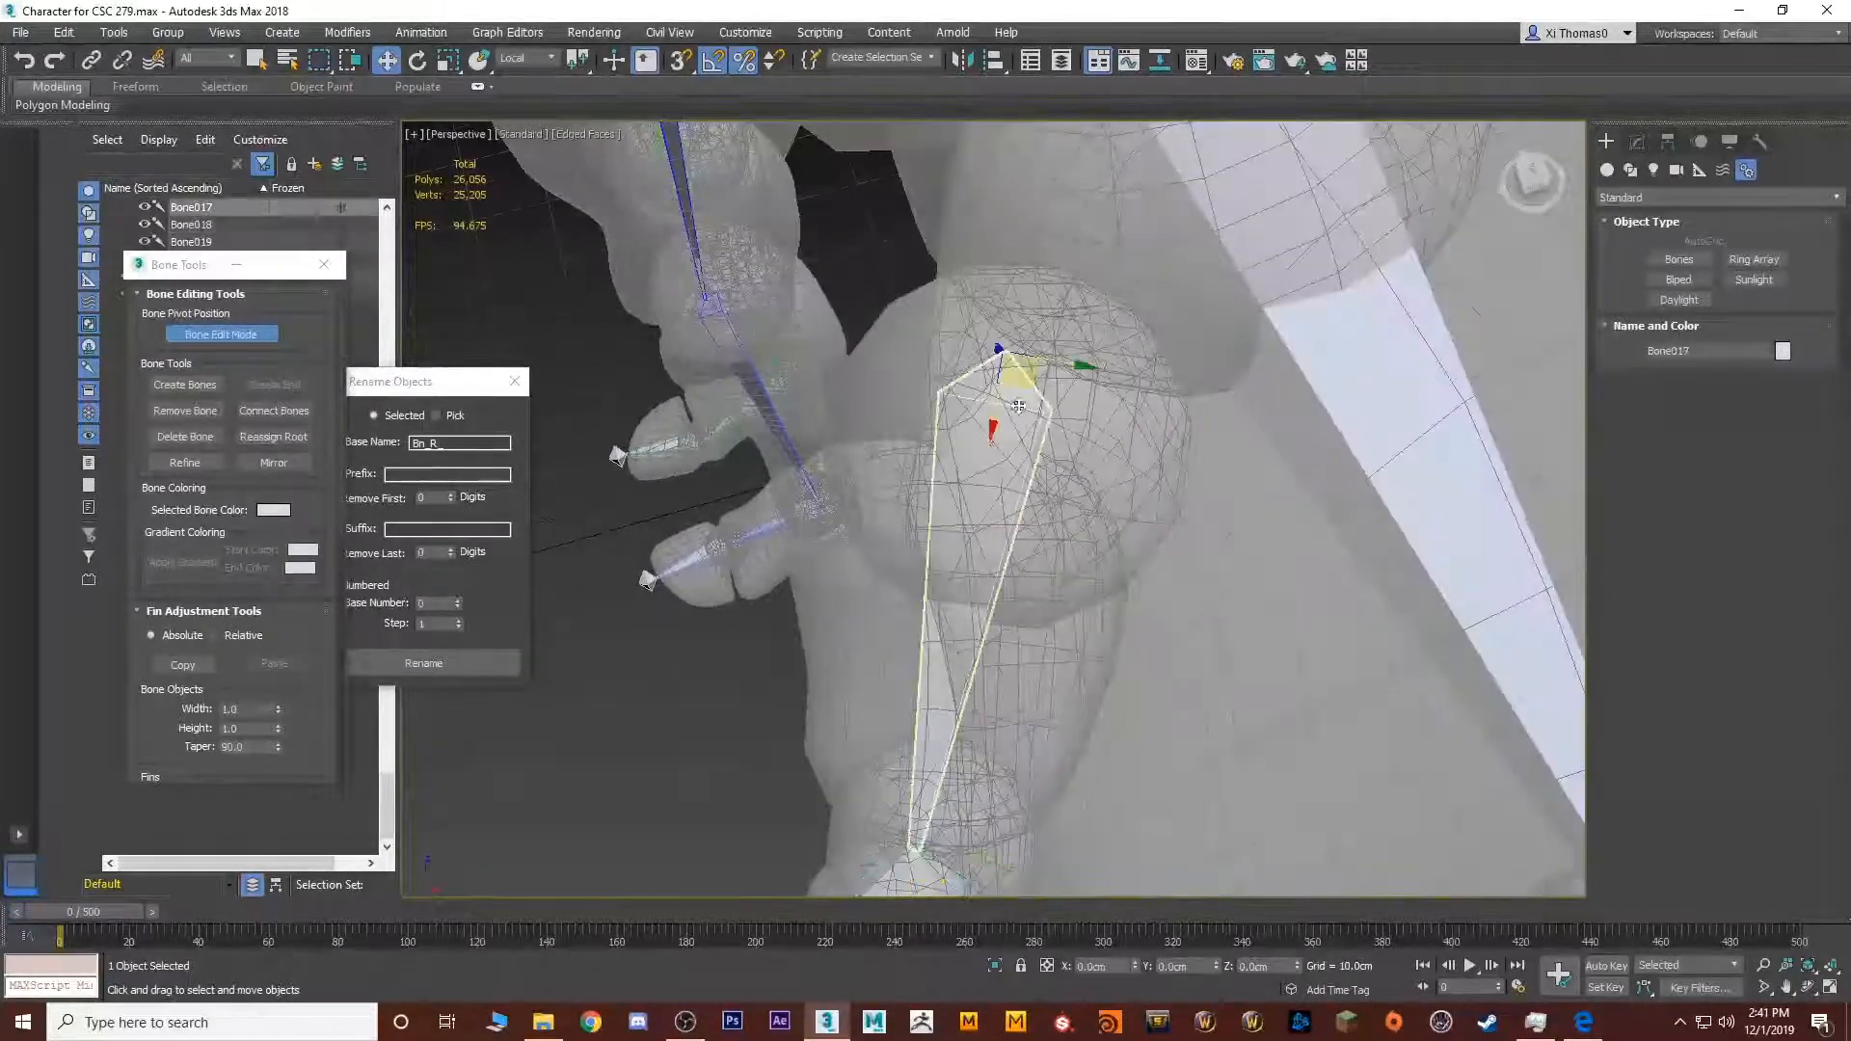
{"action": "middle_click_drag", "start_coordinate": [984, 454], "coordinate": [839, 432], "text": "alt"}
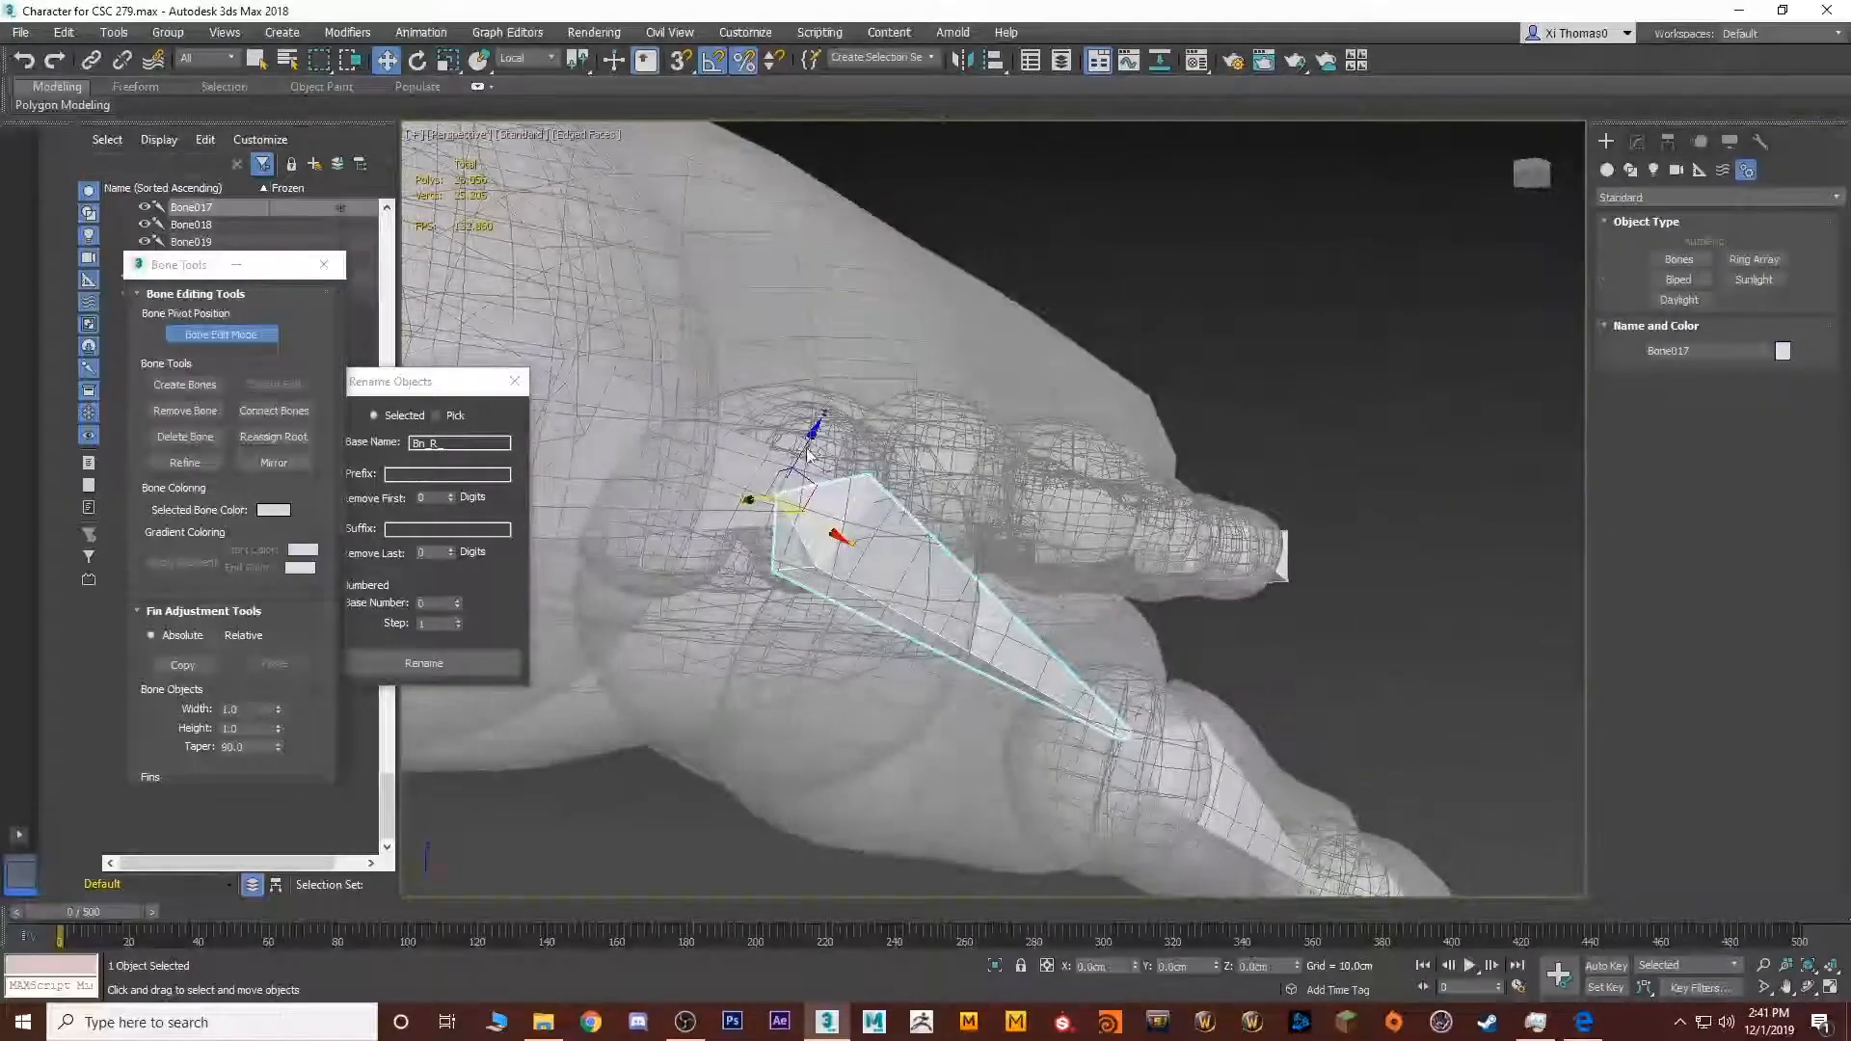
{"action": "left_click_drag", "start_coordinate": [806, 446], "coordinate": [765, 511]}
{"action": "middle_click_drag", "start_coordinate": [765, 511], "coordinate": [897, 409], "text": "alt"}
{"action": "left_click", "coordinate": [1036, 672]}
{"action": "left_click_drag", "start_coordinate": [1047, 603], "coordinate": [1026, 638]}
{"action": "middle_click_drag", "start_coordinate": [1192, 581], "coordinate": [829, 318]}
{"action": "middle_click_drag", "start_coordinate": [829, 318], "coordinate": [997, 744], "text": "alt"}
Select all of the left hand's finger and thumb bones, leaving out the hand and wrist bones
{"action": "key", "text": "q"}
{"action": "scroll", "coordinate": [987, 578], "scroll_direction": "up", "scroll_amount": 4}
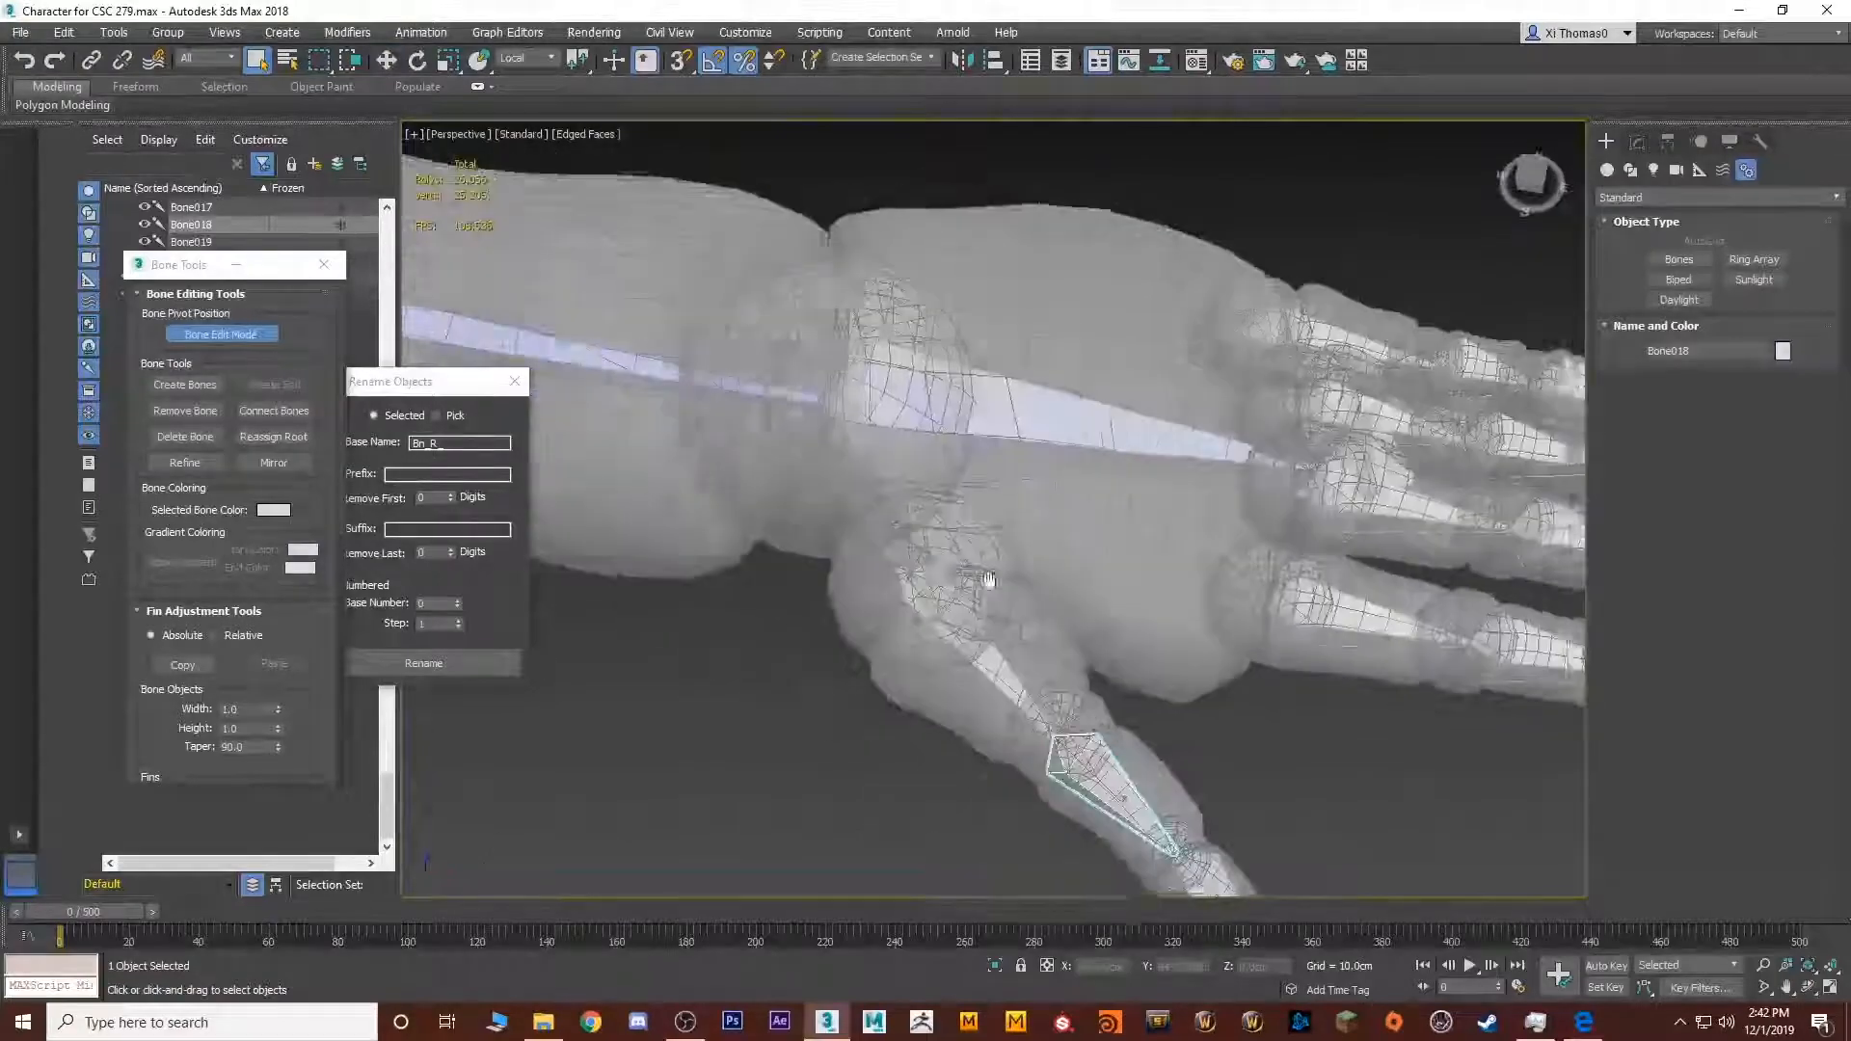
{"action": "scroll", "coordinate": [921, 571], "scroll_direction": "down", "scroll_amount": 8}
{"action": "left_click", "coordinate": [897, 547]}
{"action": "scroll", "coordinate": [906, 559], "scroll_direction": "up", "scroll_amount": 4}
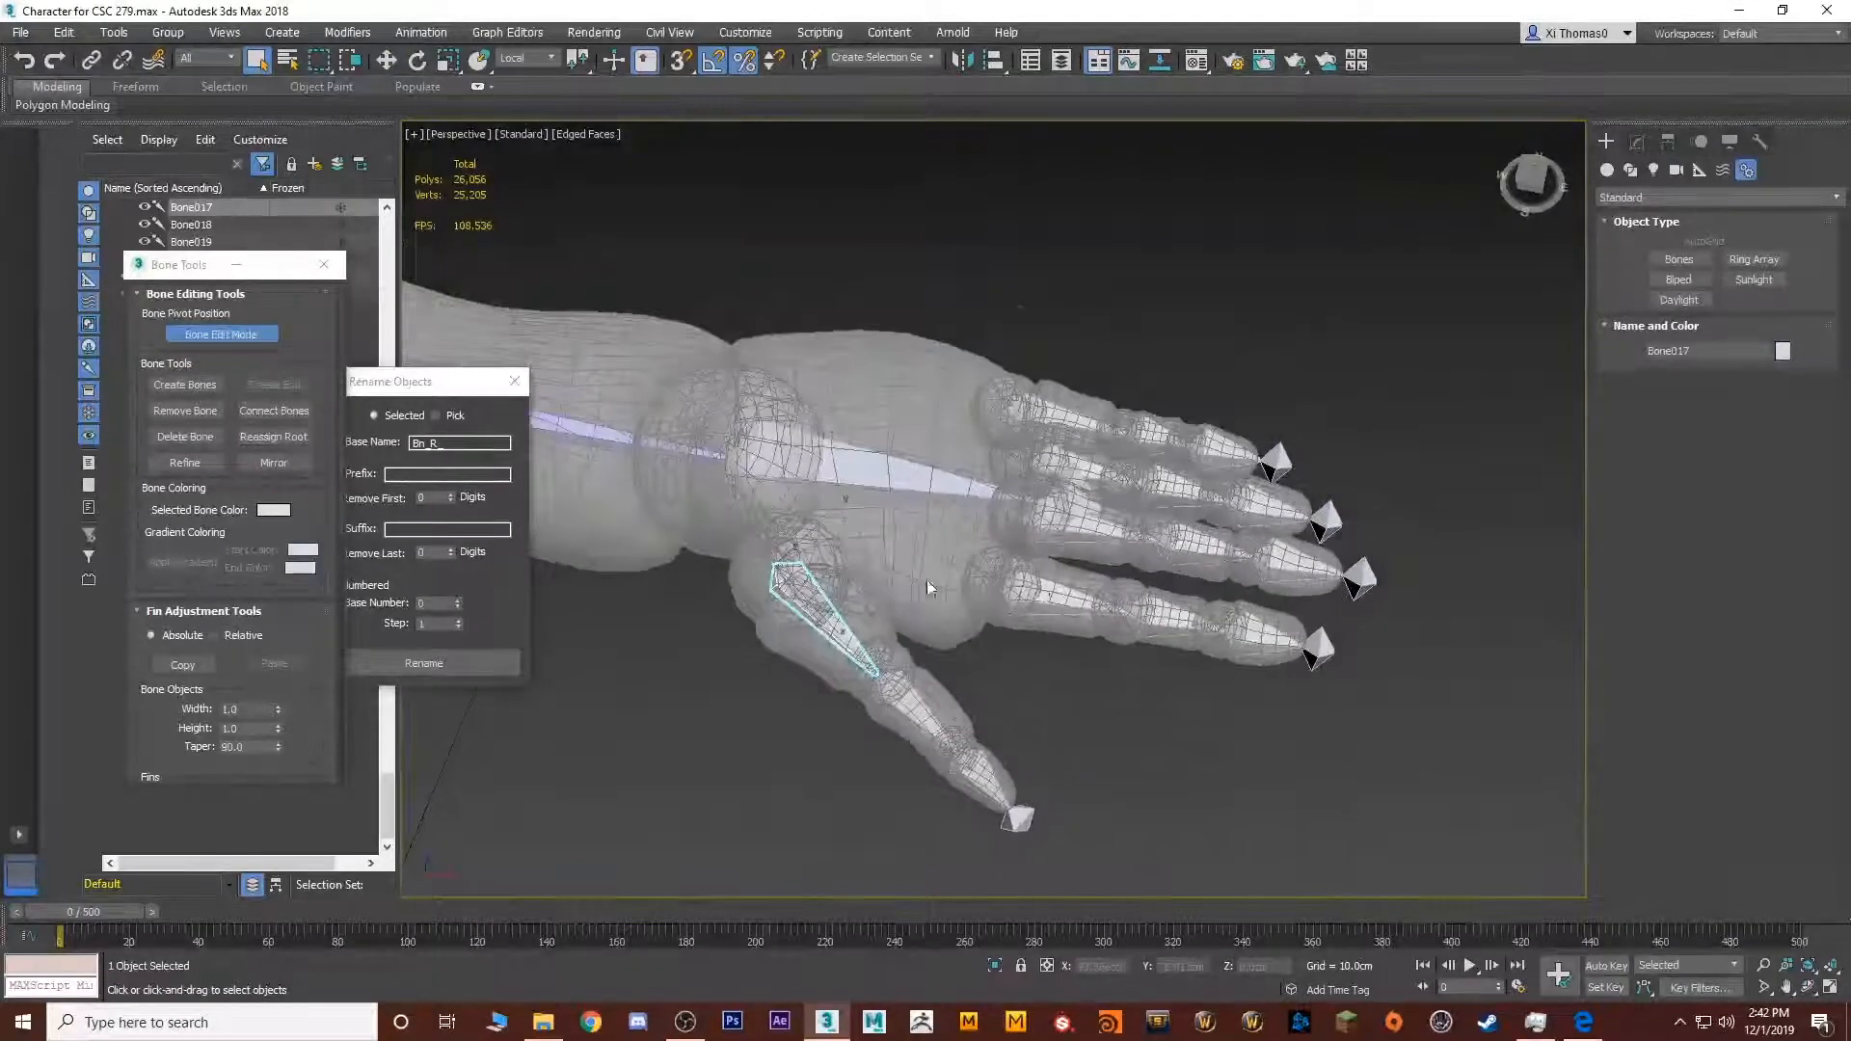
{"action": "left_click", "coordinate": [1028, 584], "text": "ctrl"}
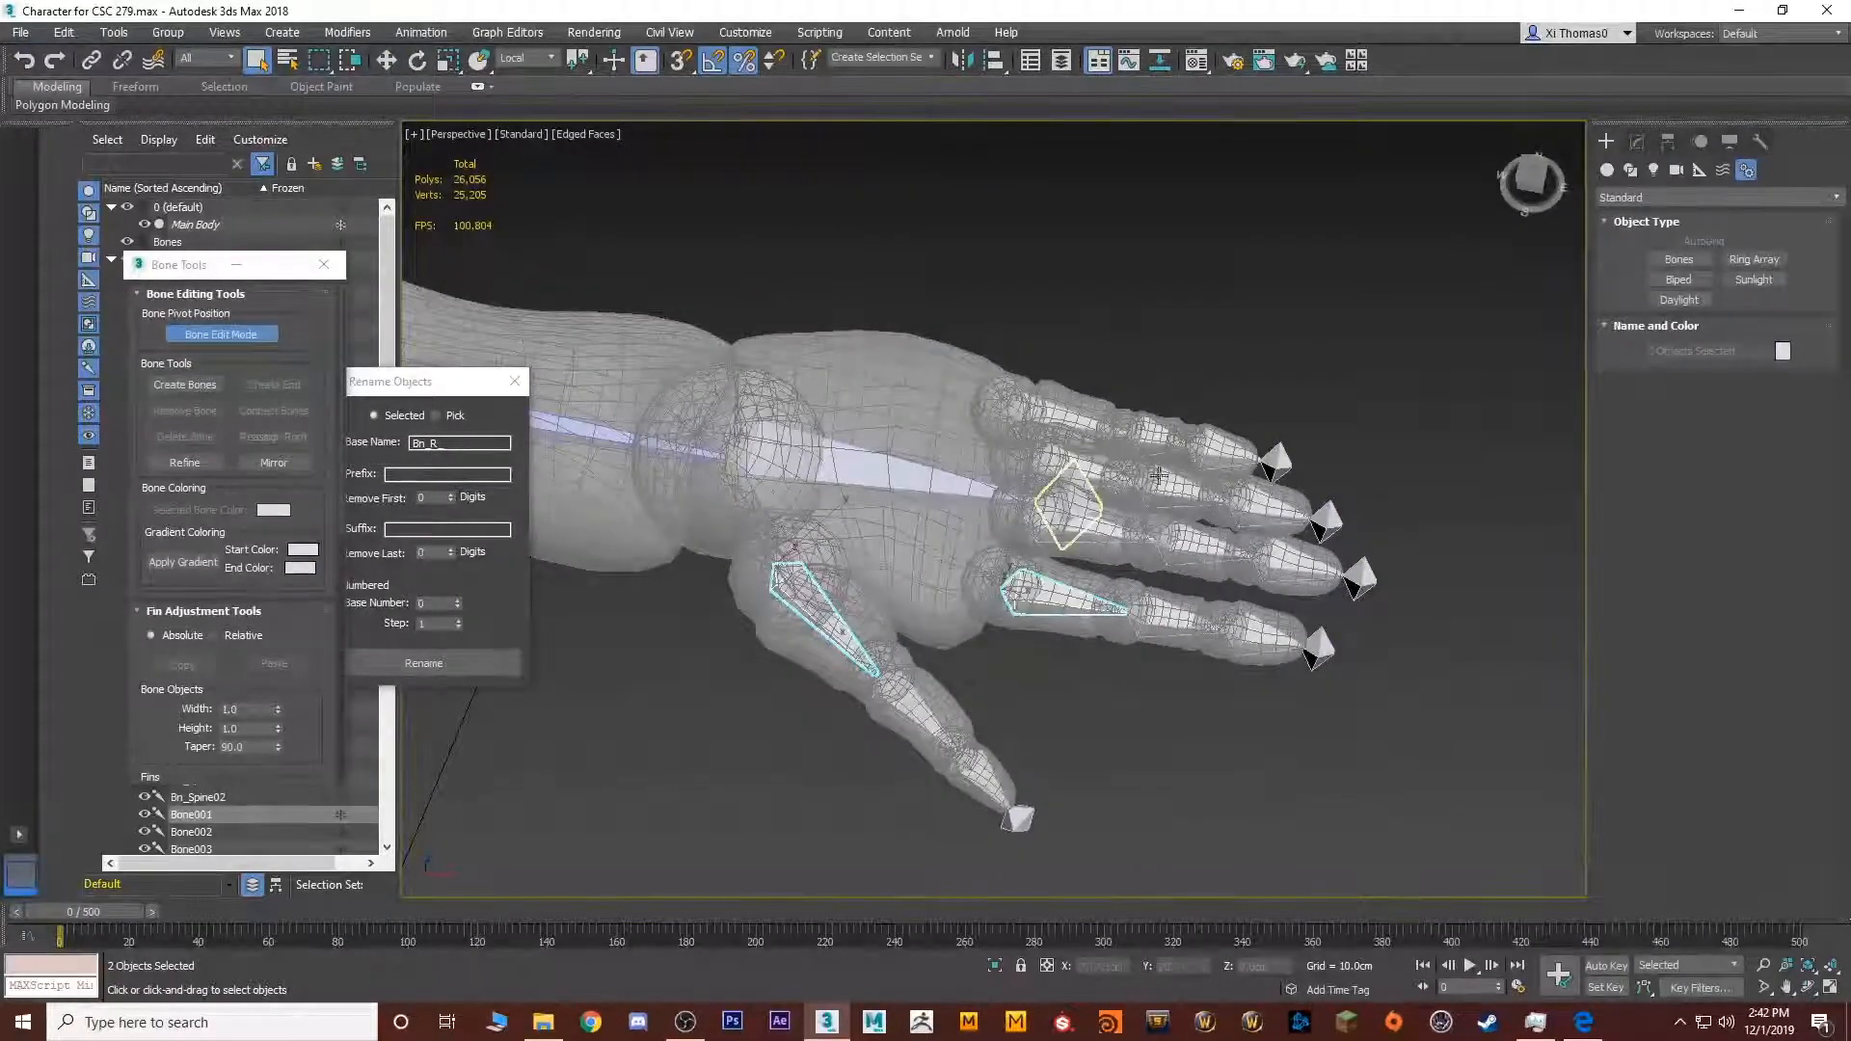
{"action": "left_click_drag", "start_coordinate": [748, 831], "coordinate": [748, 831]}
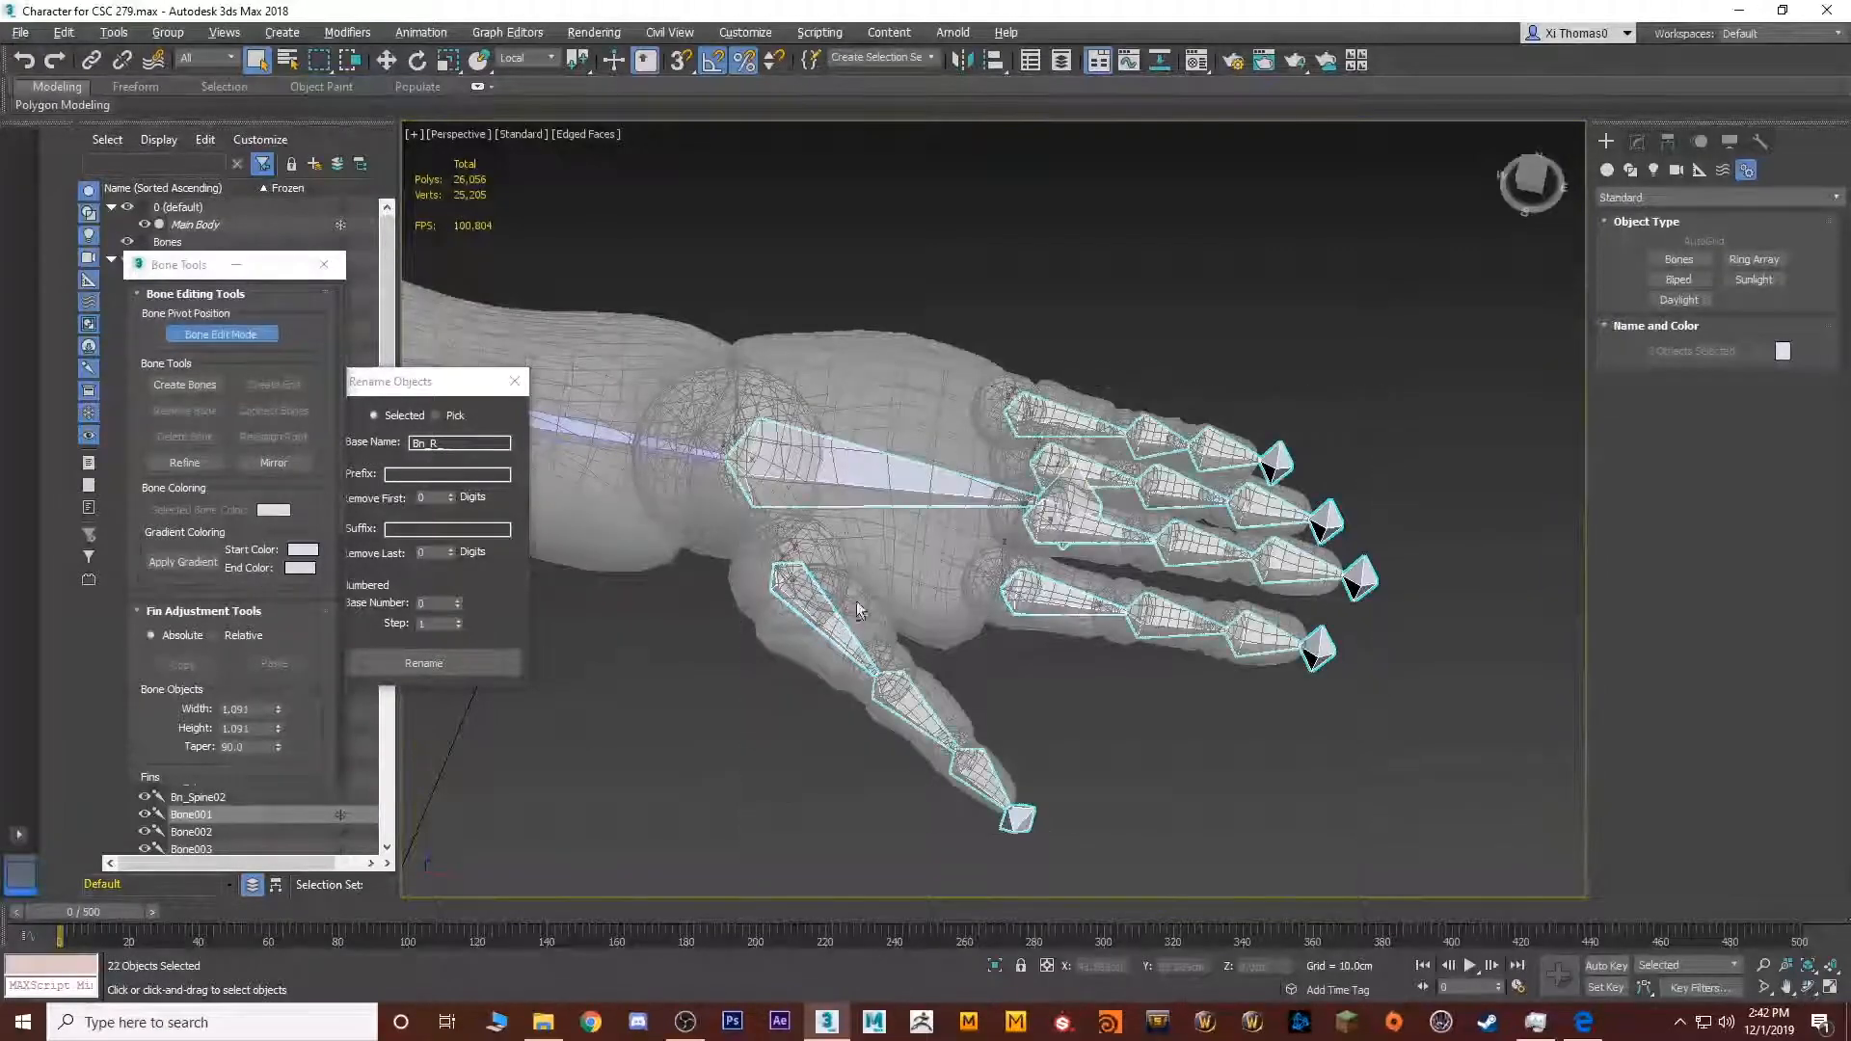
{"action": "middle_click_drag", "start_coordinate": [876, 467], "coordinate": [1302, 410], "text": "alt"}
{"action": "left_click", "coordinate": [1064, 511], "text": "alt"}
{"action": "scroll", "coordinate": [897, 415], "scroll_direction": "down", "scroll_amount": 3}
{"action": "scroll", "coordinate": [1302, 410], "scroll_direction": "down", "scroll_amount": 4}
{"action": "middle_click_drag", "start_coordinate": [999, 467], "coordinate": [926, 469], "text": "alt"}
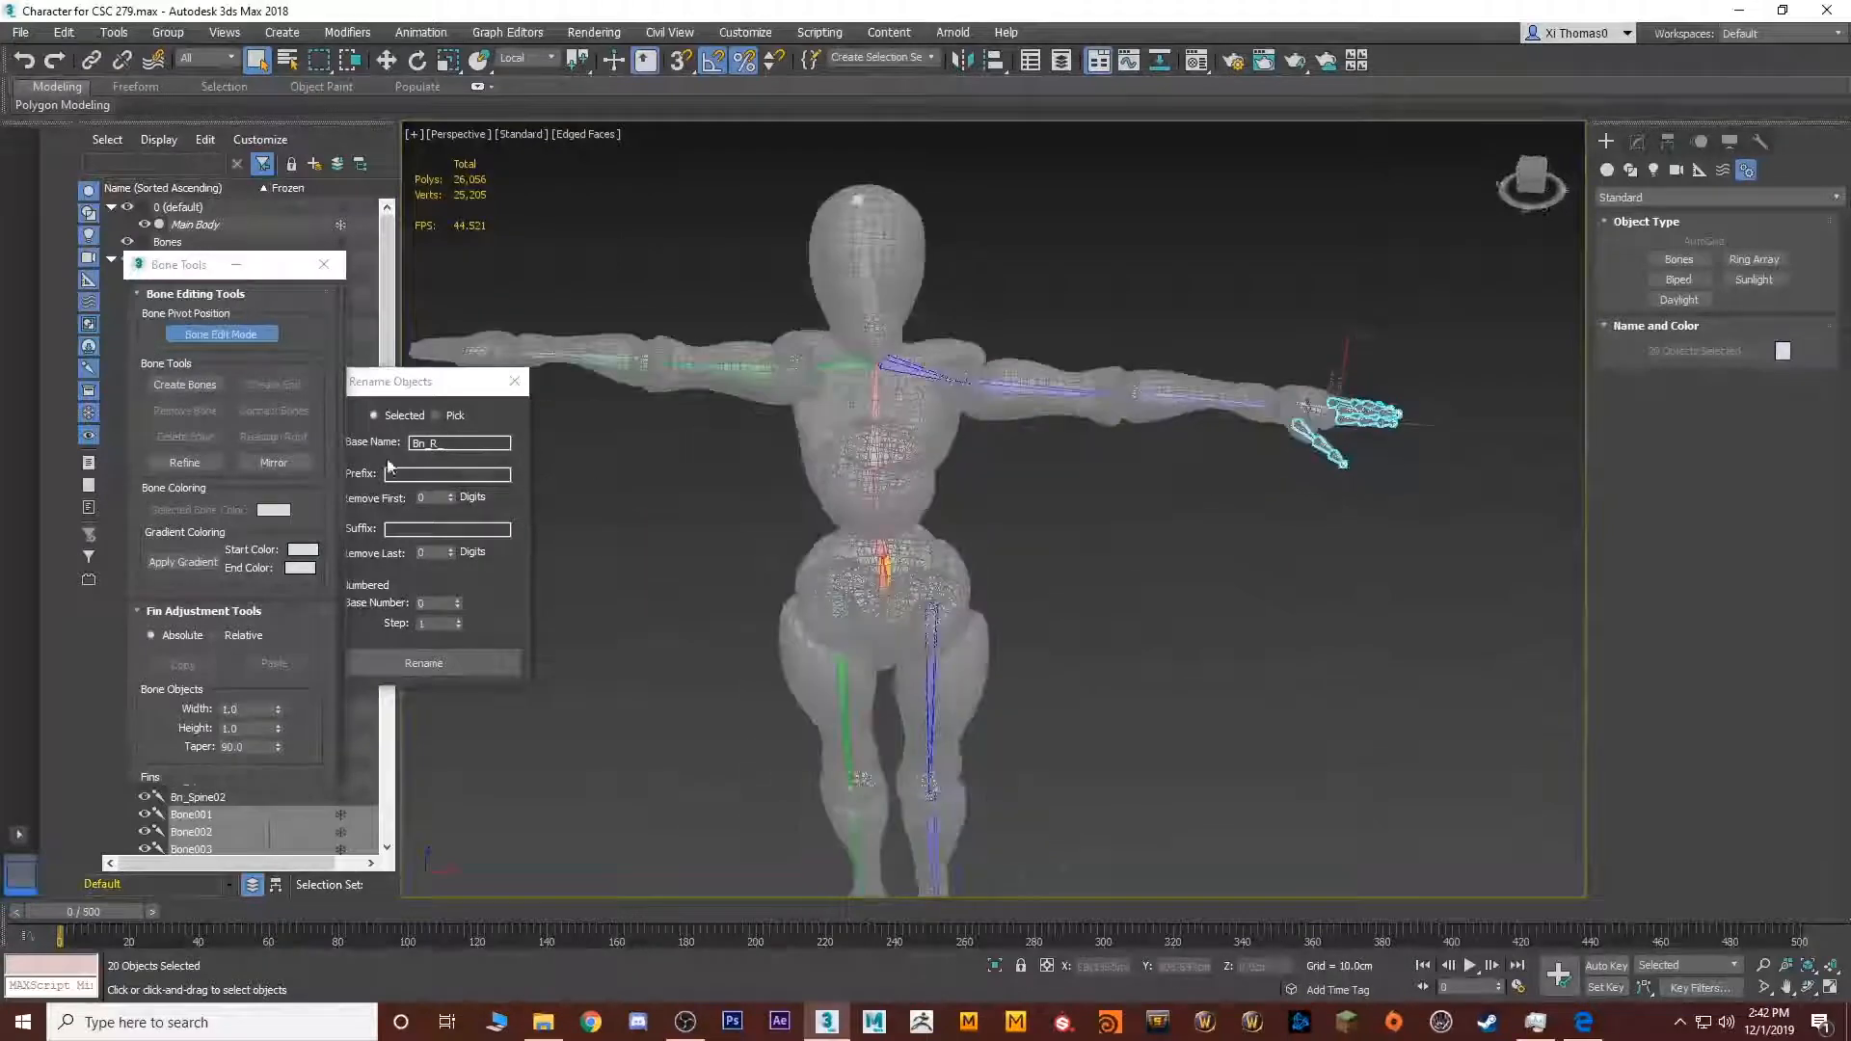
Mirror the selected finger and thumb bones about the X axis, with Y as the bone axis to flip
{"action": "left_click", "coordinate": [274, 464]}
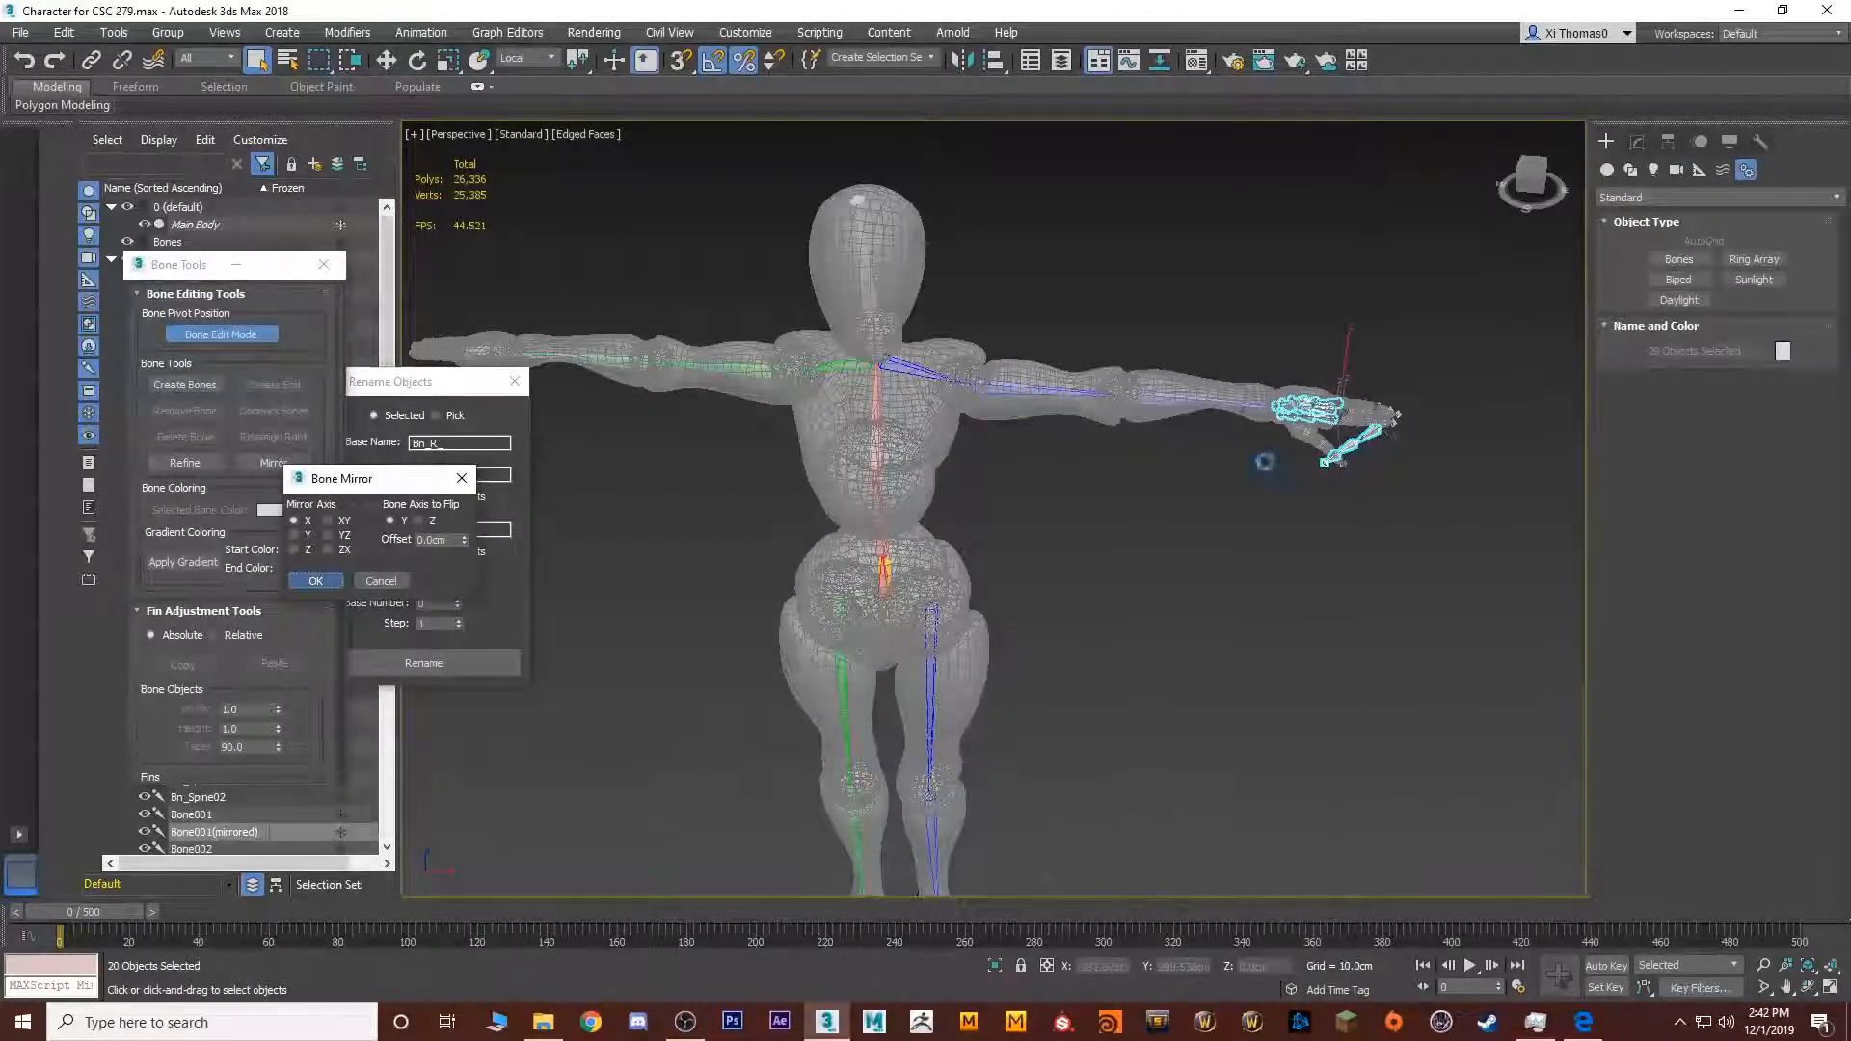
{"action": "left_click", "coordinate": [315, 581]}
{"action": "middle_click_drag", "start_coordinate": [1254, 453], "coordinate": [1333, 485], "text": "alt"}
{"action": "key", "text": "w"}
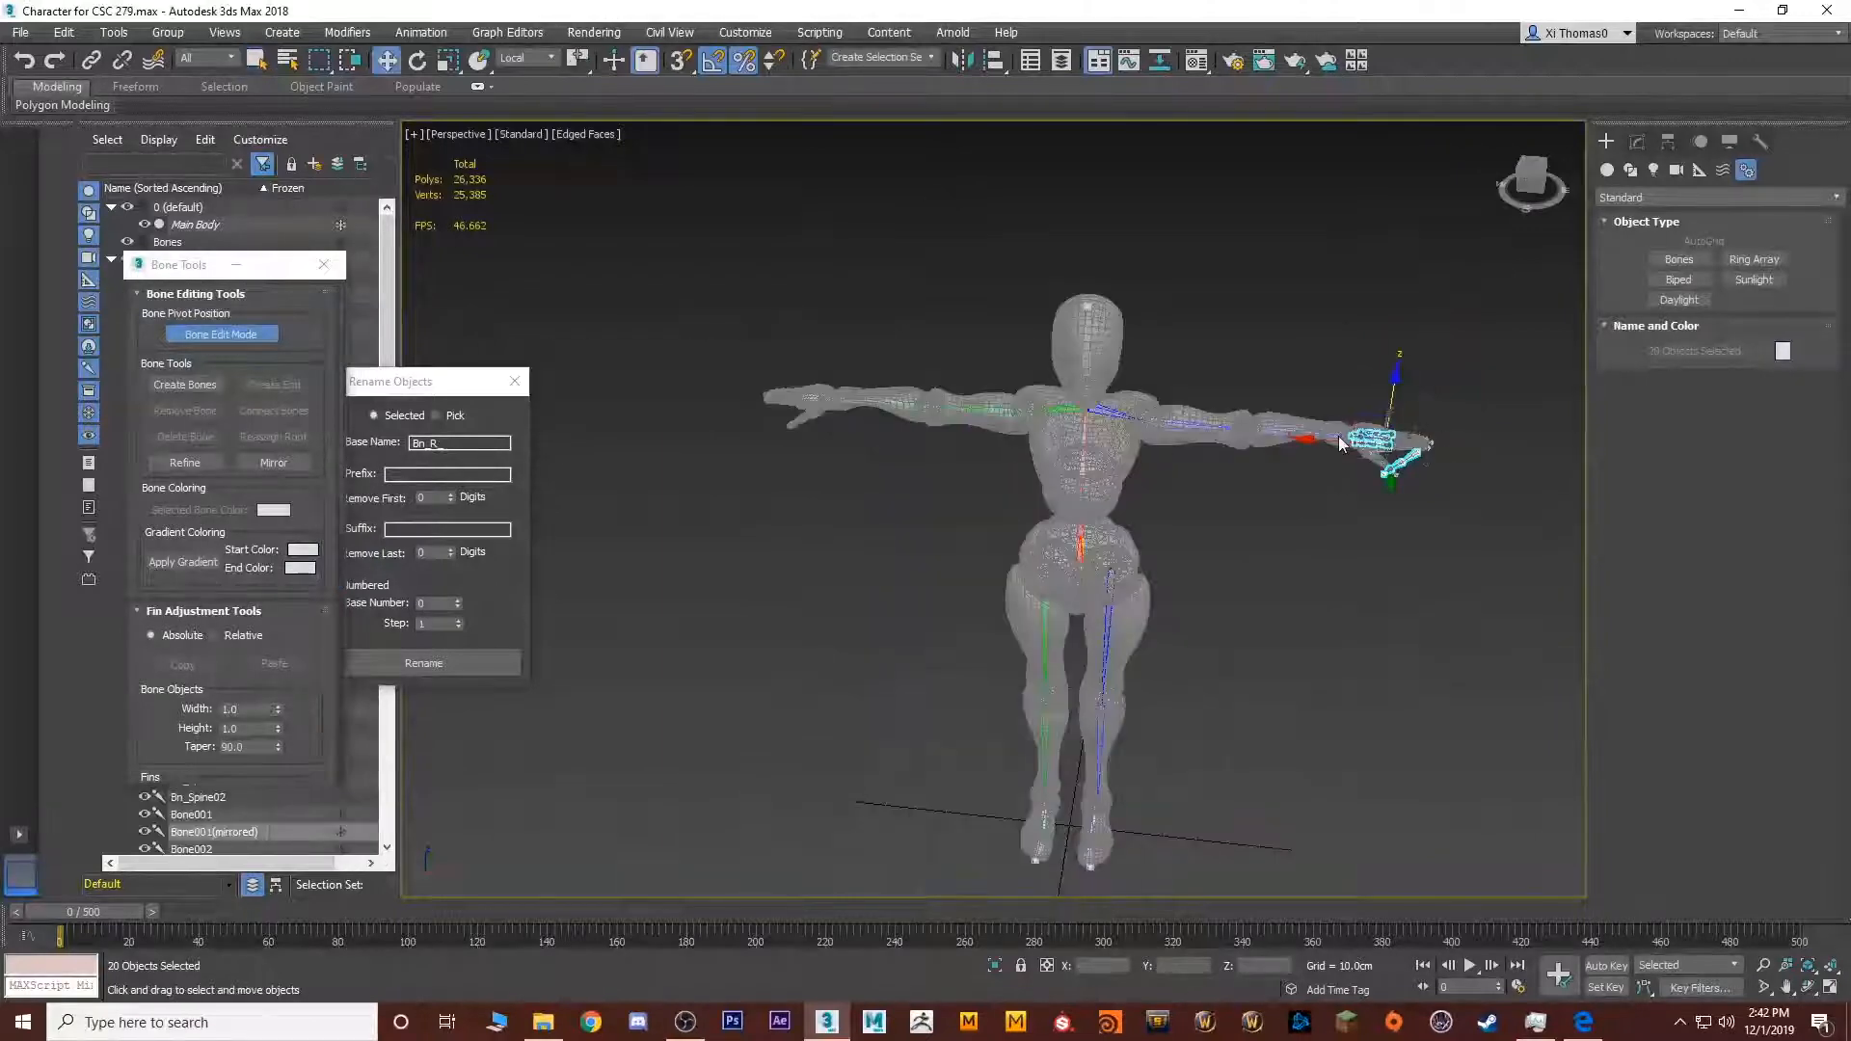
{"action": "left_click_drag", "start_coordinate": [1309, 440], "coordinate": [875, 428]}
{"action": "key", "text": "ctrl+z"}
{"action": "key", "text": "z"}
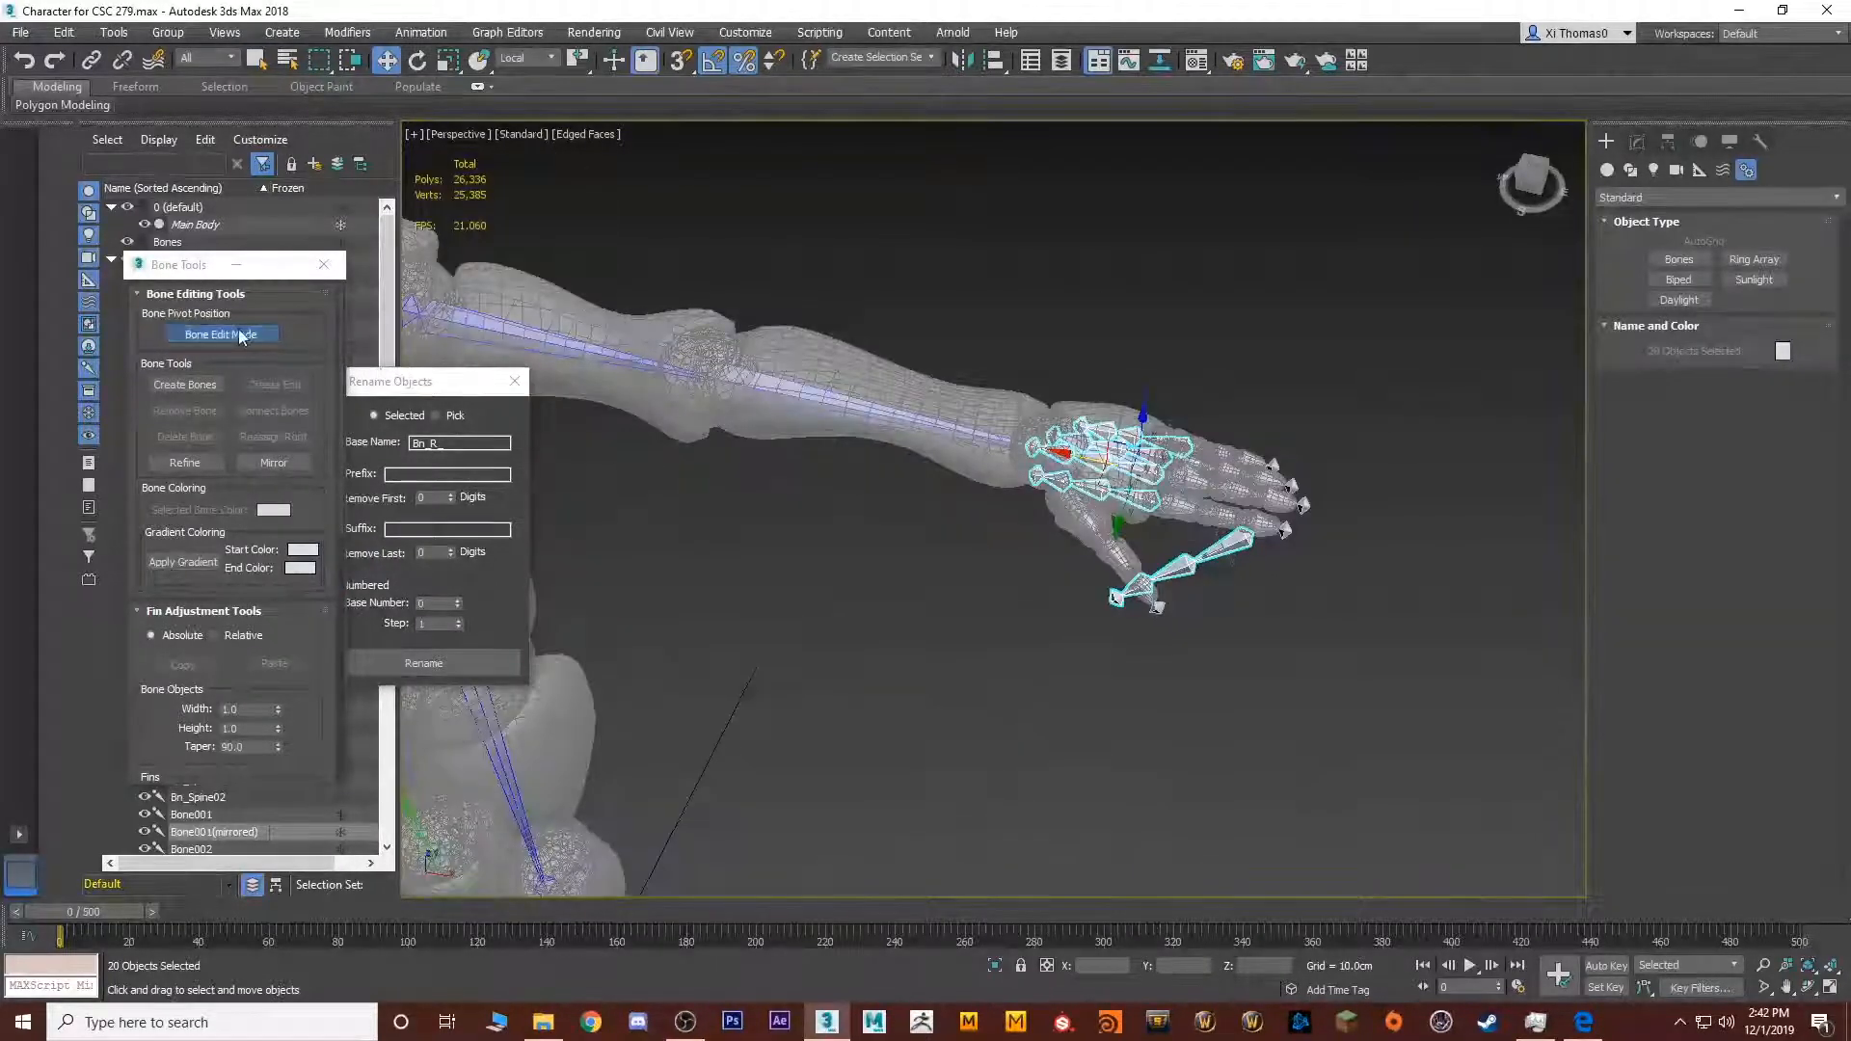
Turn off Bone Edit Mode and try to move the mirrored finger bones across to the right hand
{"action": "left_click", "coordinate": [240, 336]}
{"action": "scroll", "coordinate": [838, 397], "scroll_direction": "down", "scroll_amount": 5}
{"action": "middle_click_drag", "start_coordinate": [730, 430], "coordinate": [1319, 433], "text": "alt"}
{"action": "scroll", "coordinate": [1177, 409], "scroll_direction": "down", "scroll_amount": 2}
{"action": "left_click_drag", "start_coordinate": [1416, 430], "coordinate": [972, 442]}
{"action": "key", "text": "ctrl+z"}
Reselect the mirrored finger and thumb bones, switch to the View coordinate system, and move them across to the right hand
{"action": "middle_click_drag", "start_coordinate": [1195, 475], "coordinate": [1470, 462], "text": "alt"}
{"action": "middle_click_drag", "start_coordinate": [1471, 463], "coordinate": [1152, 474]}
{"action": "scroll", "coordinate": [1189, 474], "scroll_direction": "up", "scroll_amount": 5}
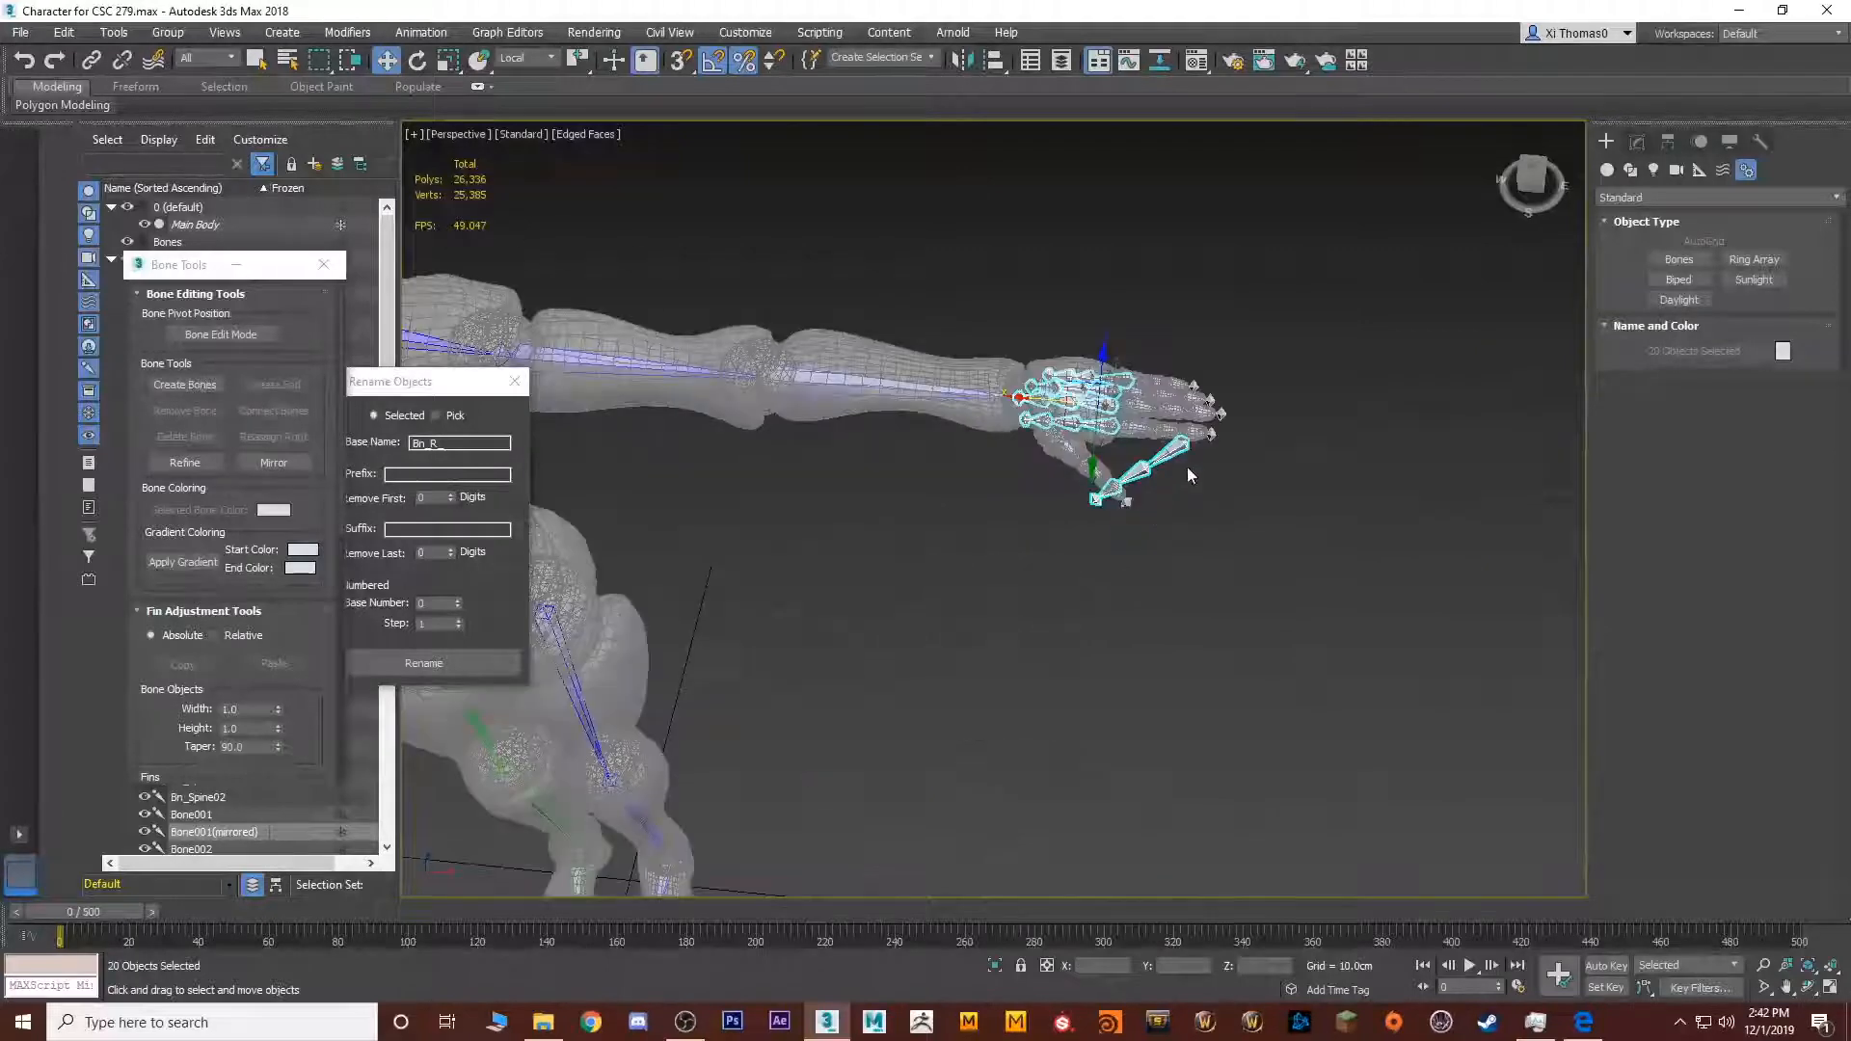
{"action": "left_click", "coordinate": [1184, 445]}
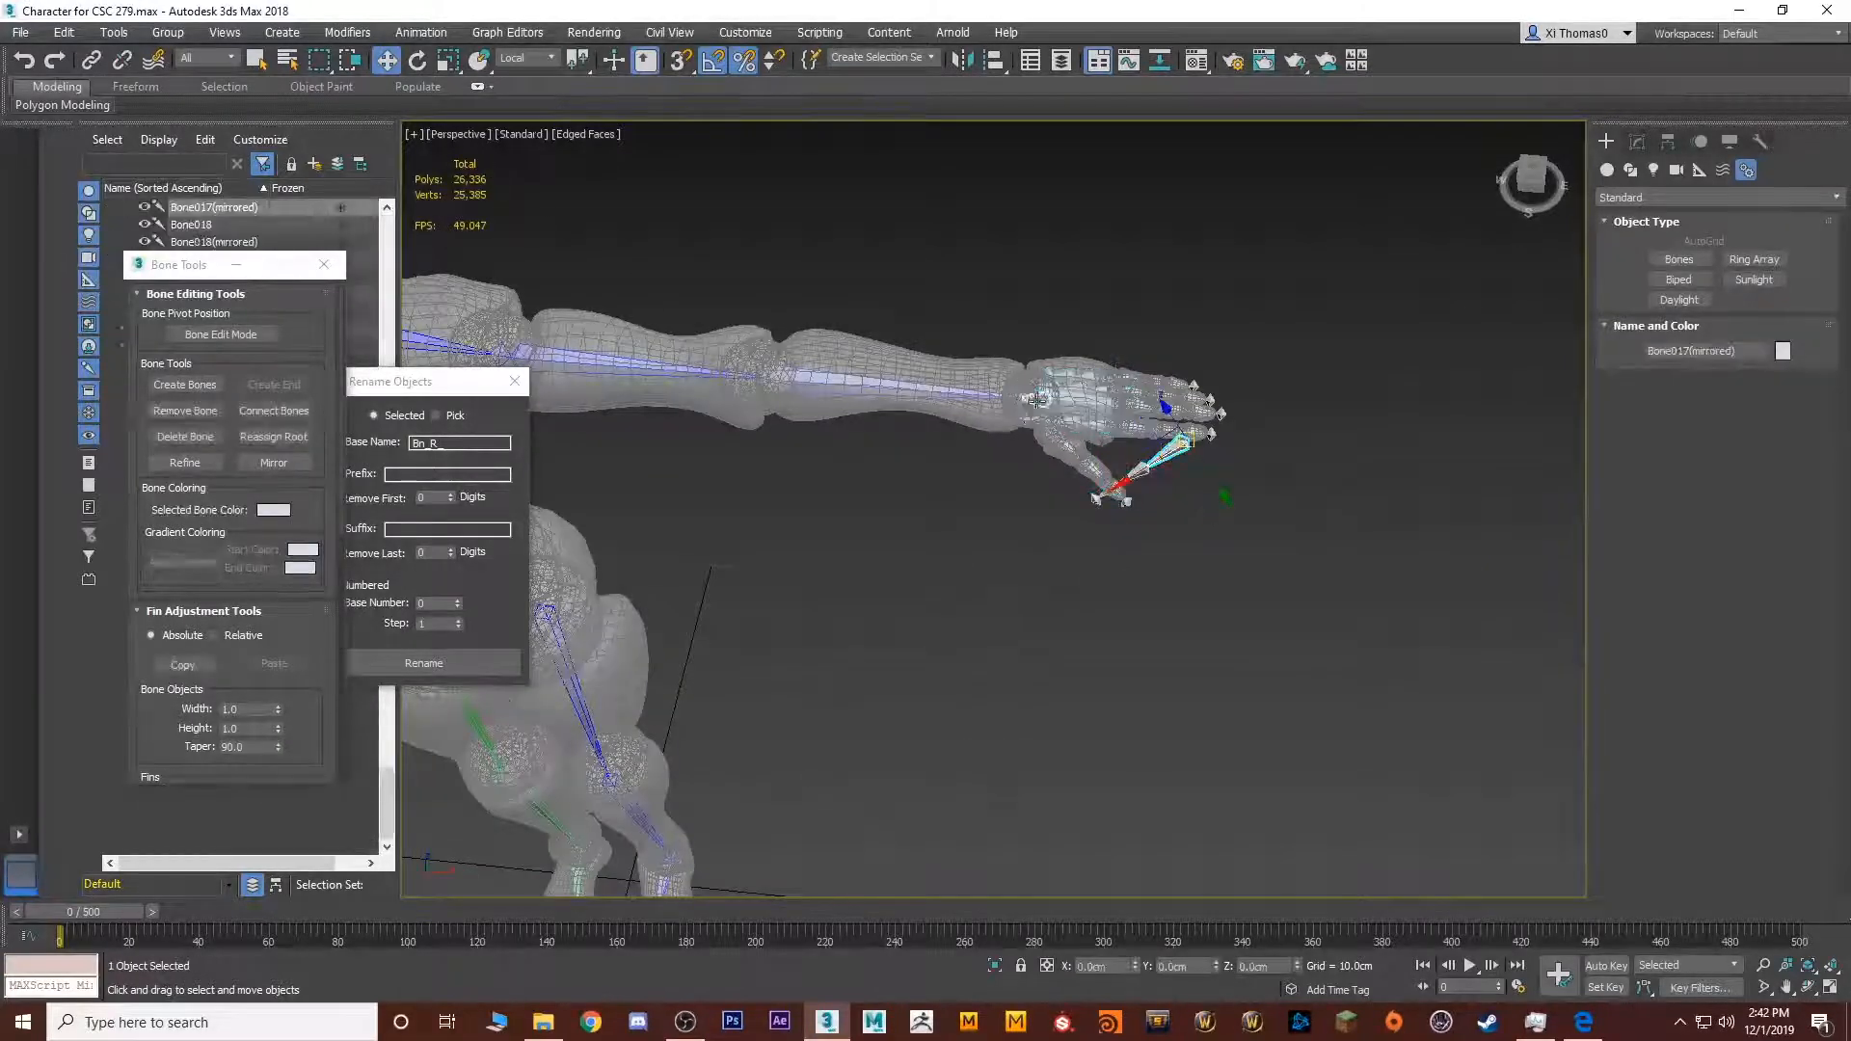
{"action": "double_click", "coordinate": [1024, 398]}
{"action": "left_click", "coordinate": [526, 57]}
{"action": "left_click", "coordinate": [535, 74]}
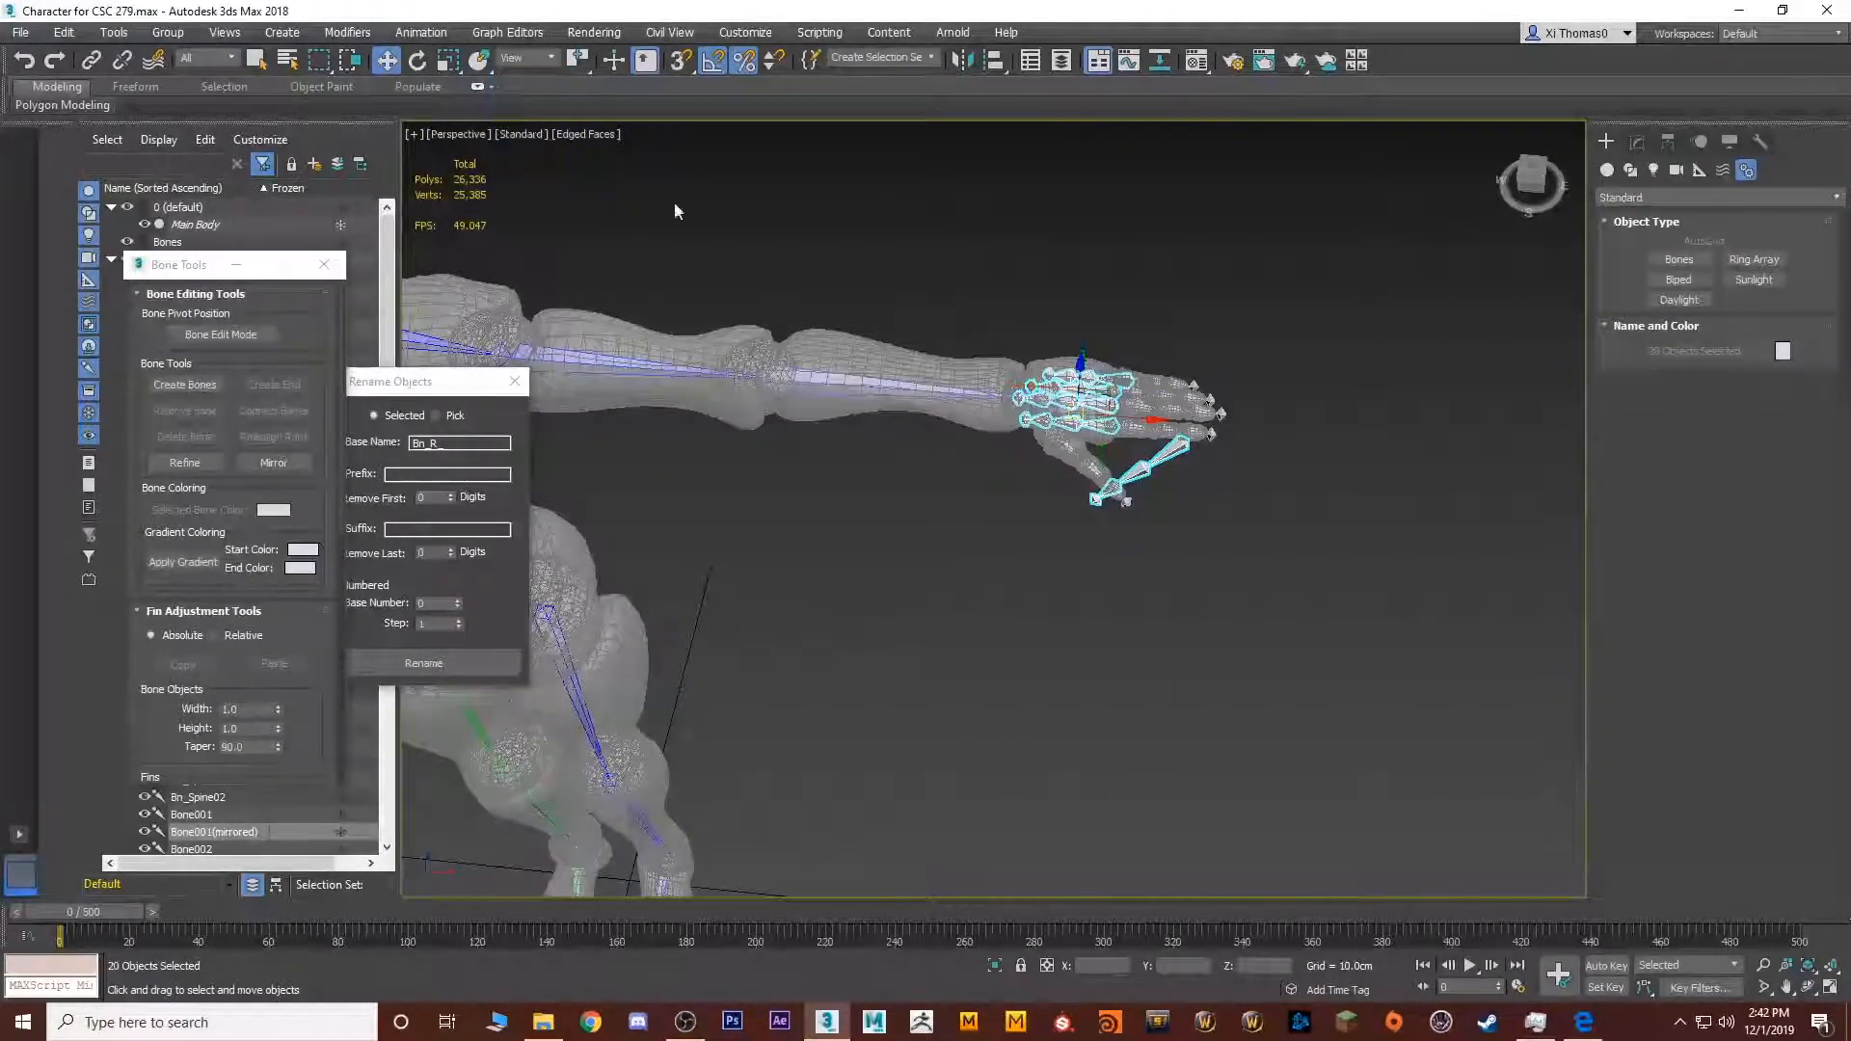
{"action": "middle_click_drag", "start_coordinate": [867, 289], "coordinate": [1099, 299], "text": "alt"}
{"action": "left_click_drag", "start_coordinate": [1292, 303], "coordinate": [698, 273]}
{"action": "scroll", "coordinate": [675, 270], "scroll_direction": "up", "scroll_amount": 7}
{"action": "middle_click_drag", "start_coordinate": [673, 270], "coordinate": [748, 454]}
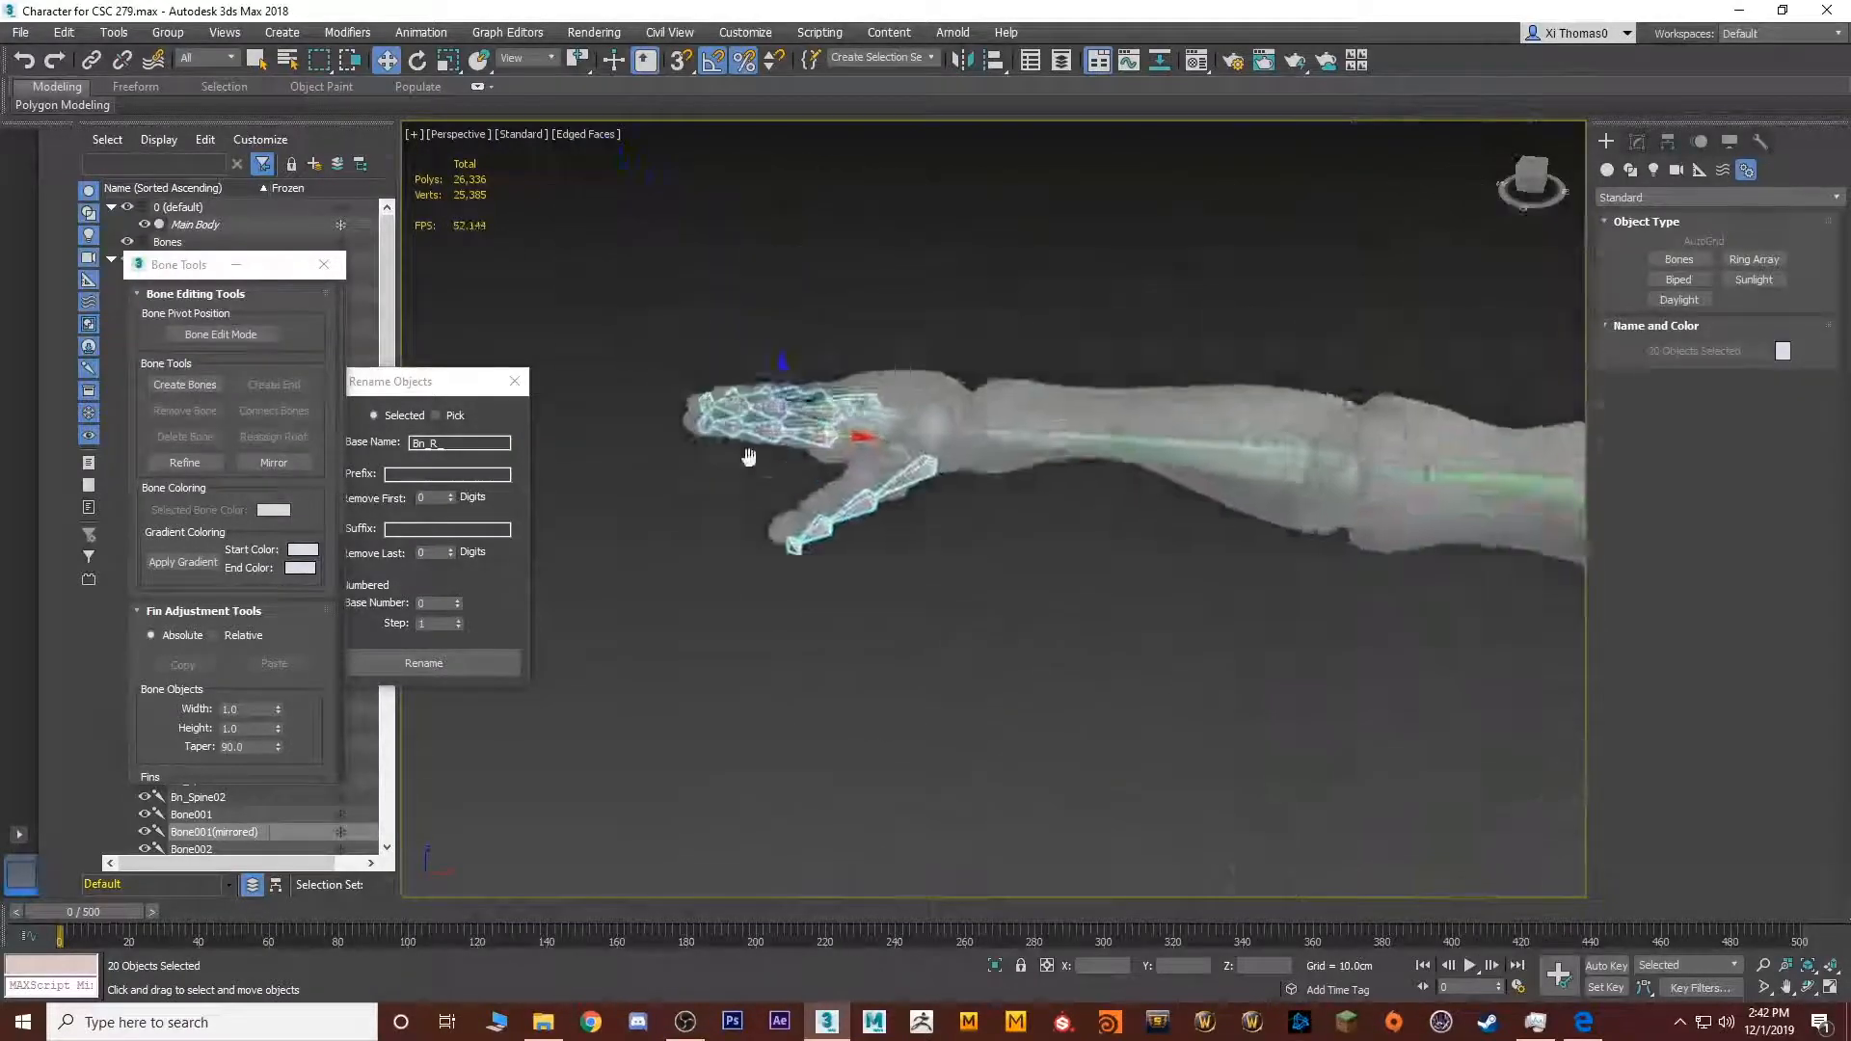
Fine-tune the mirrored bones' horizontal position so they fit inside the right hand's finger and thumb meshes
{"action": "scroll", "coordinate": [748, 454], "scroll_direction": "up", "scroll_amount": 4}
{"action": "middle_click_drag", "start_coordinate": [930, 554], "coordinate": [953, 443], "text": "alt"}
{"action": "left_click_drag", "start_coordinate": [904, 452], "coordinate": [833, 454]}
{"action": "middle_click_drag", "start_coordinate": [833, 453], "coordinate": [1052, 664], "text": "alt"}
{"action": "scroll", "coordinate": [1052, 664], "scroll_direction": "down", "scroll_amount": 4}
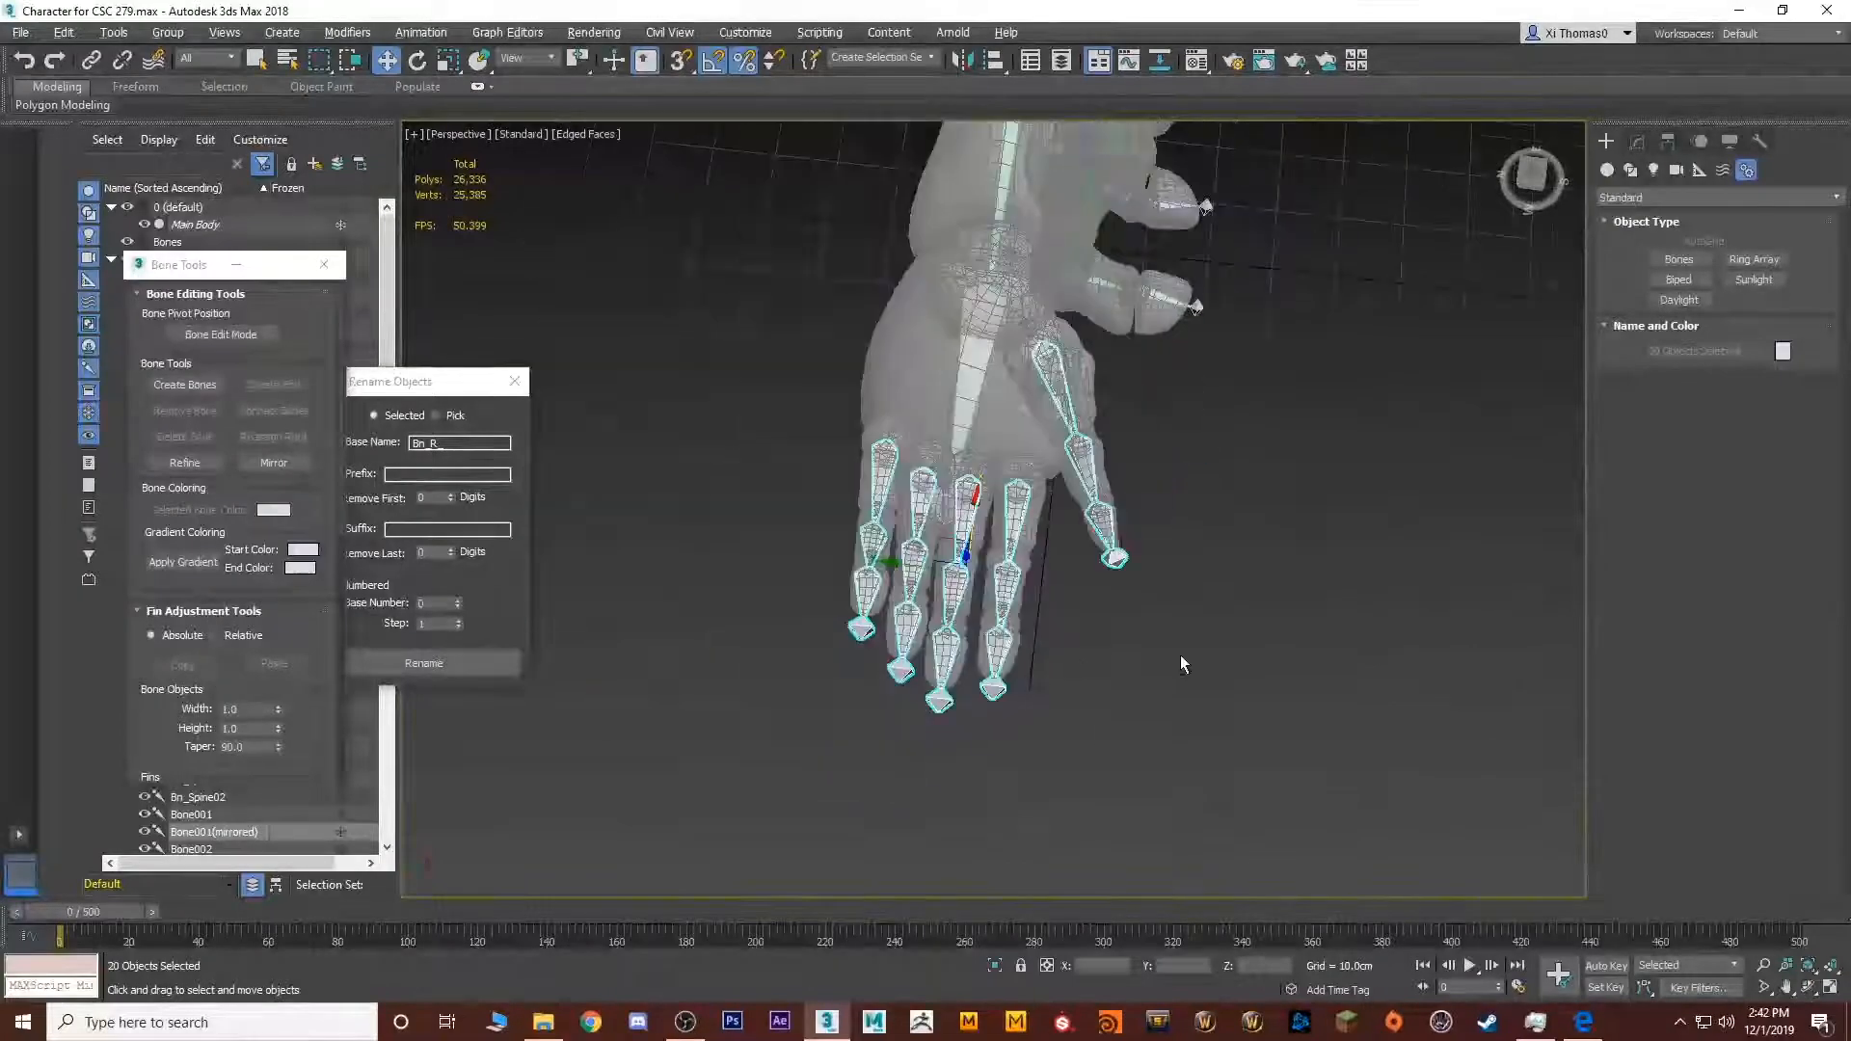
Deselect the bones and examine the whole skeleton, then the fit of the left hand's finger bones up close
{"action": "middle_click_drag", "start_coordinate": [1181, 662], "coordinate": [1012, 575], "text": "alt"}
{"action": "scroll", "coordinate": [1108, 620], "scroll_direction": "down", "scroll_amount": 4}
{"action": "left_click", "coordinate": [1293, 553]}
{"action": "middle_click_drag", "start_coordinate": [1293, 553], "coordinate": [1239, 565], "text": "alt"}
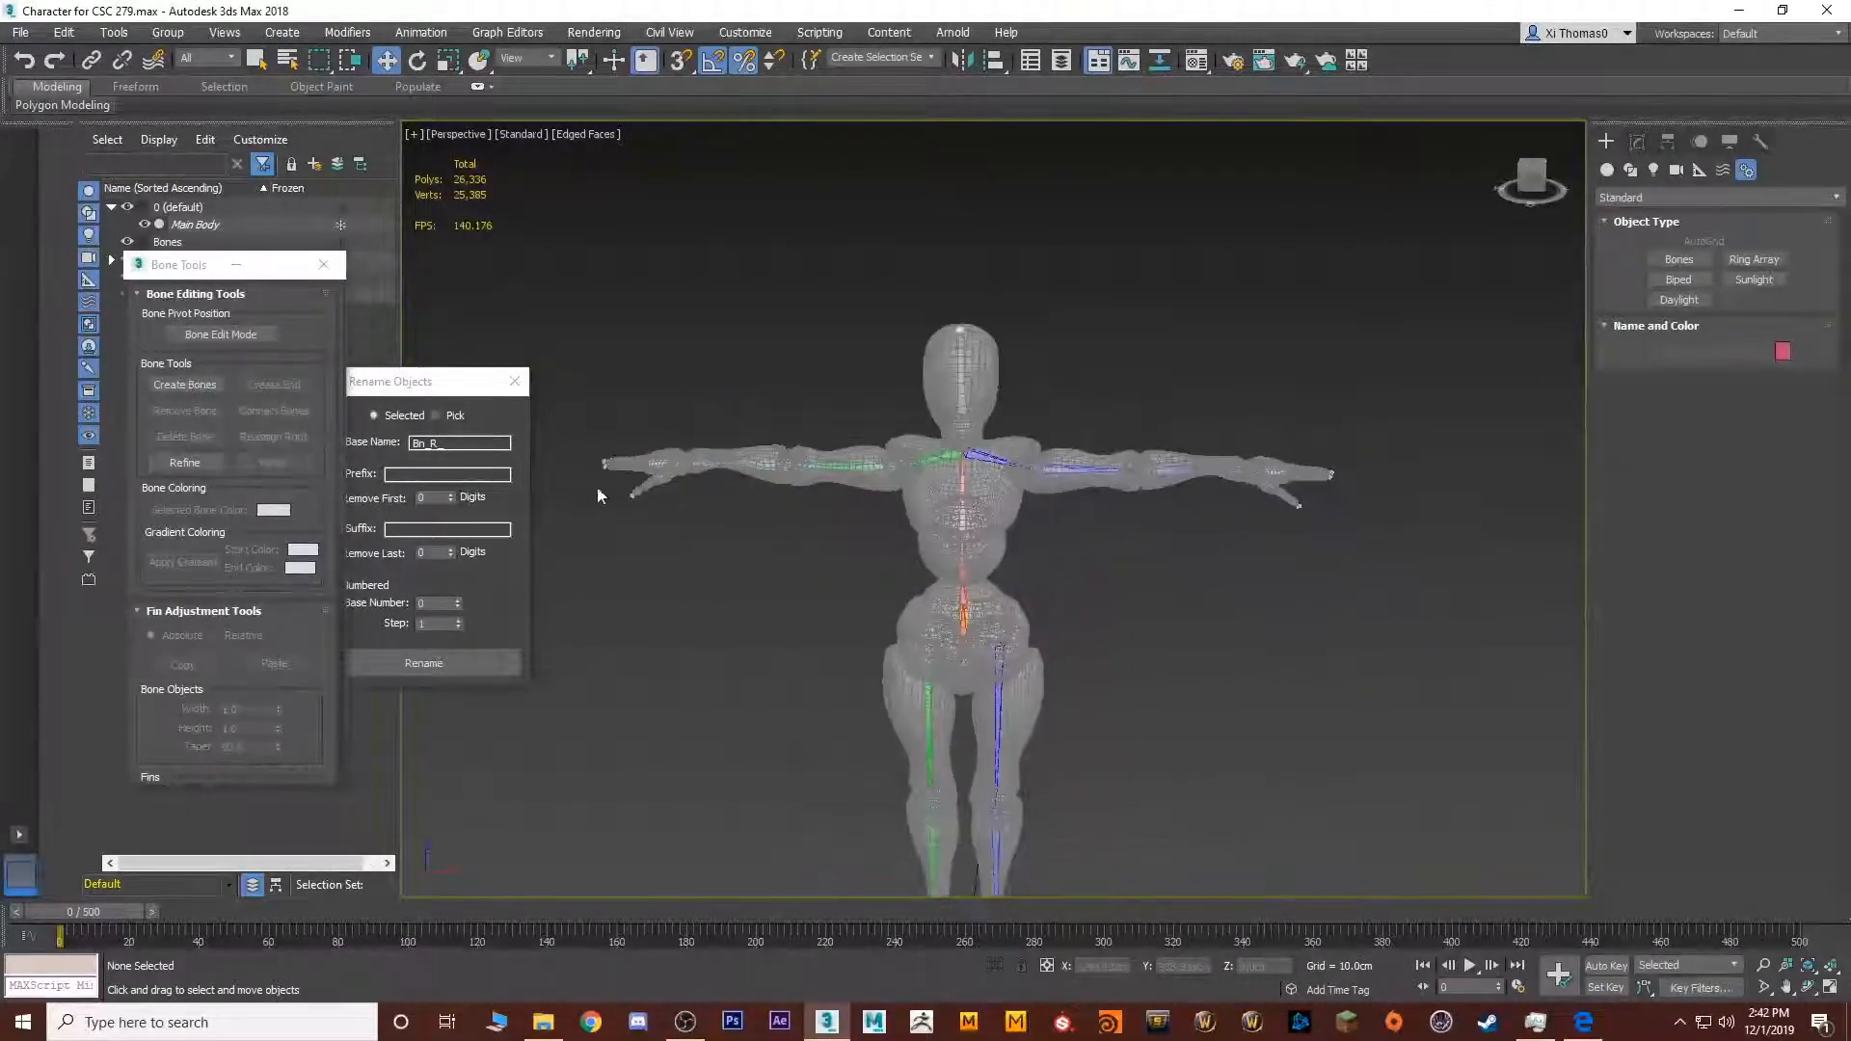
{"action": "middle_click_drag", "start_coordinate": [864, 540], "coordinate": [712, 520], "text": "alt"}
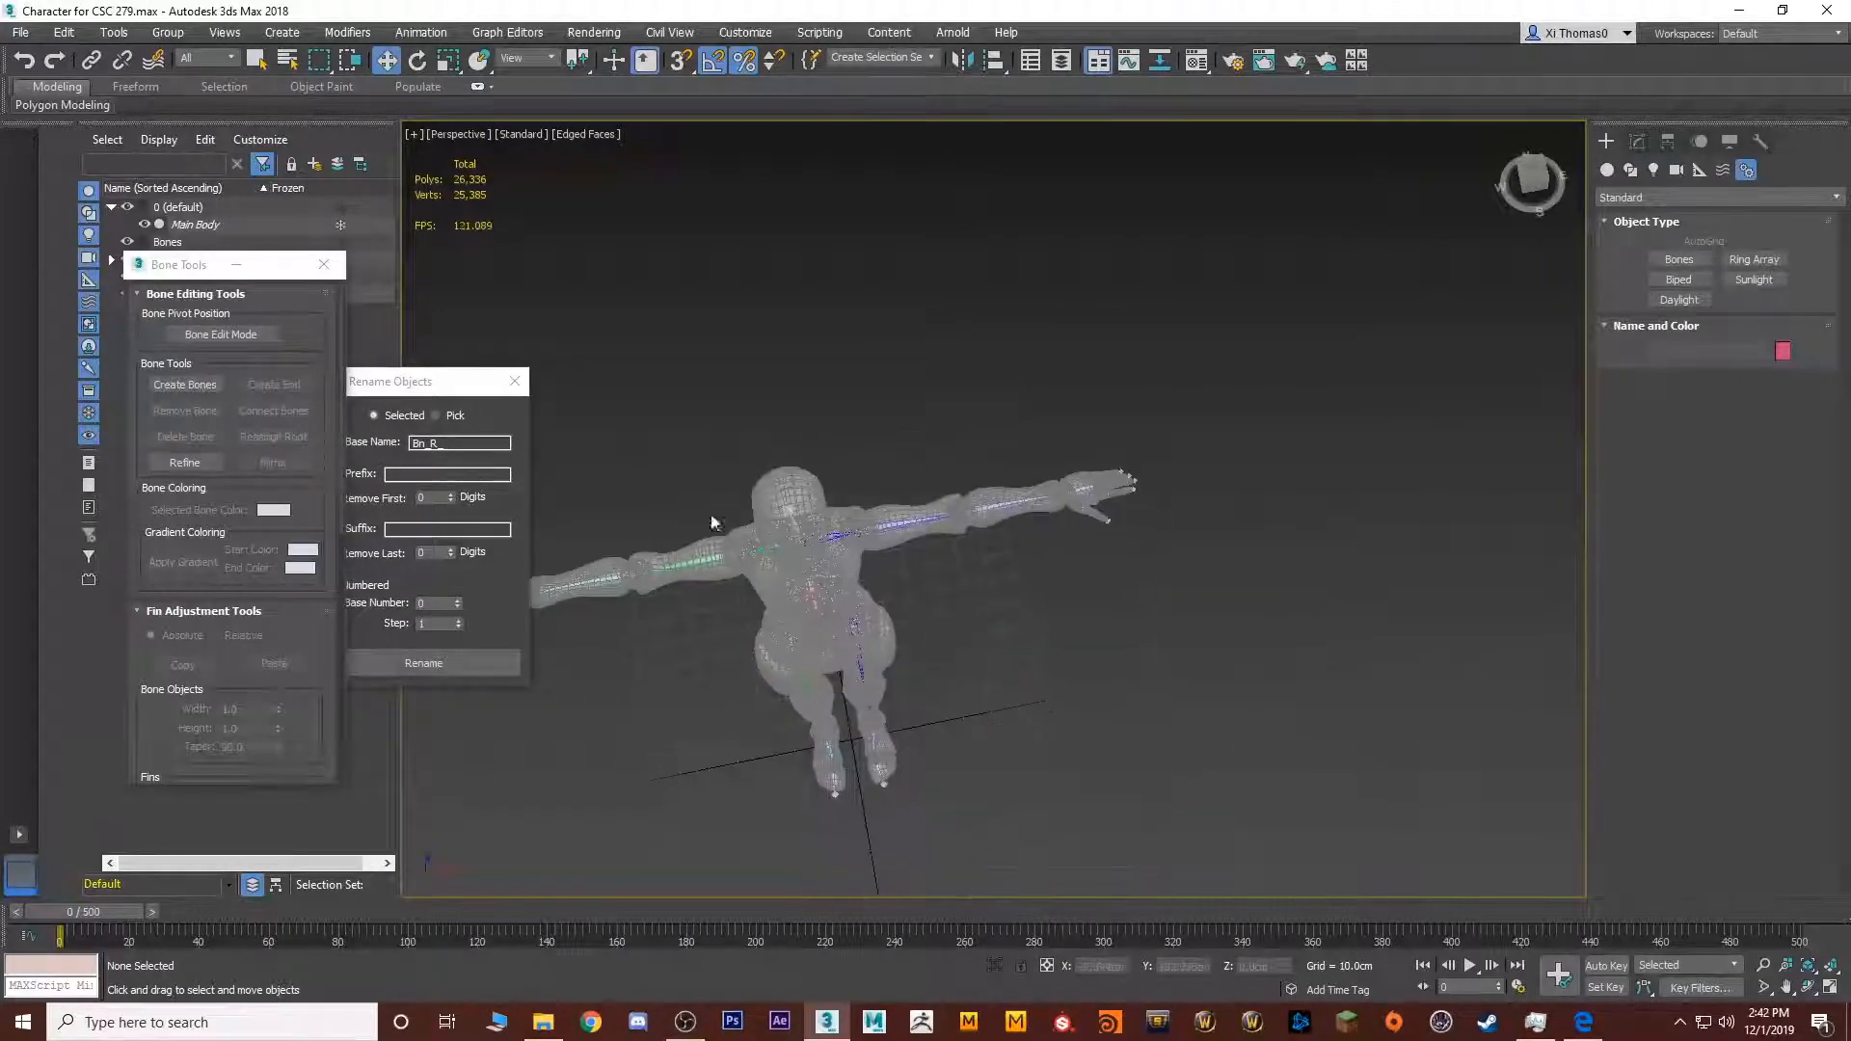
{"action": "scroll", "coordinate": [918, 649], "scroll_direction": "up", "scroll_amount": 6}
{"action": "scroll", "coordinate": [922, 595], "scroll_direction": "down", "scroll_amount": 5}
{"action": "middle_click_drag", "start_coordinate": [1126, 429], "coordinate": [1087, 443], "text": "alt"}
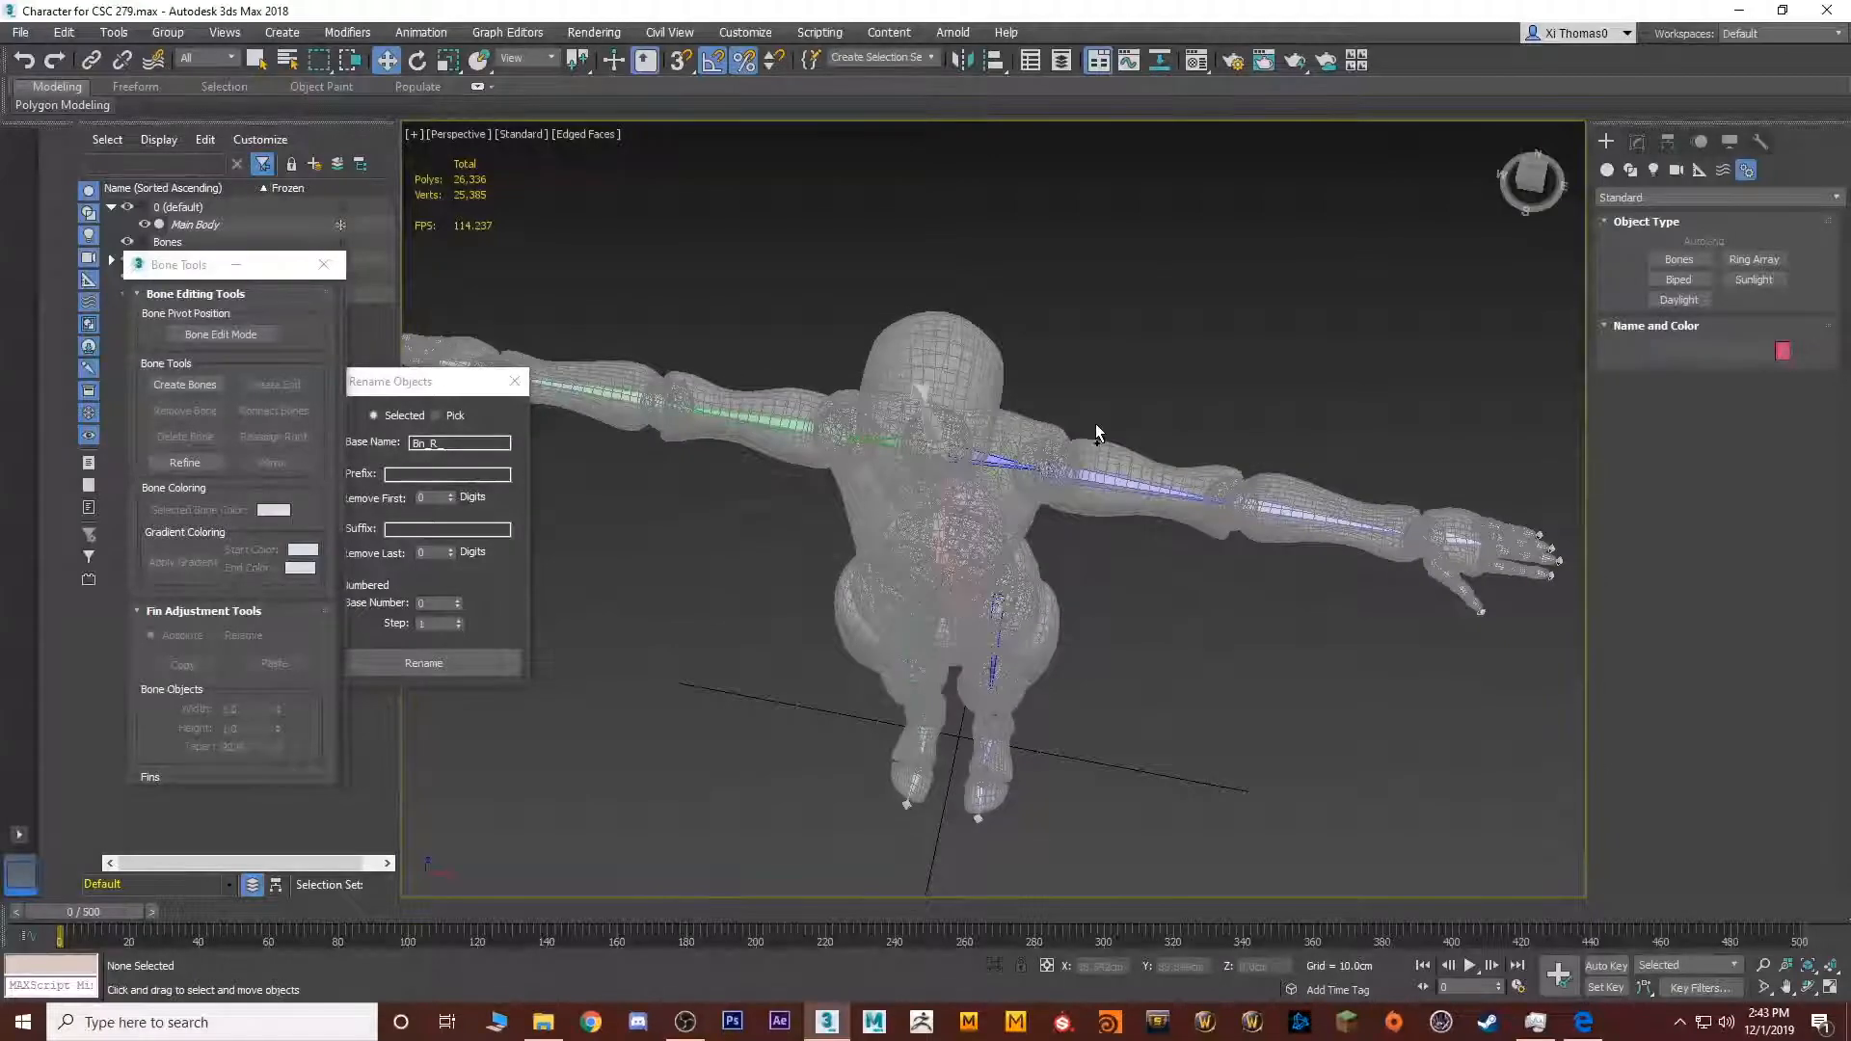
{"action": "scroll", "coordinate": [1061, 444], "scroll_direction": "up", "scroll_amount": 6}
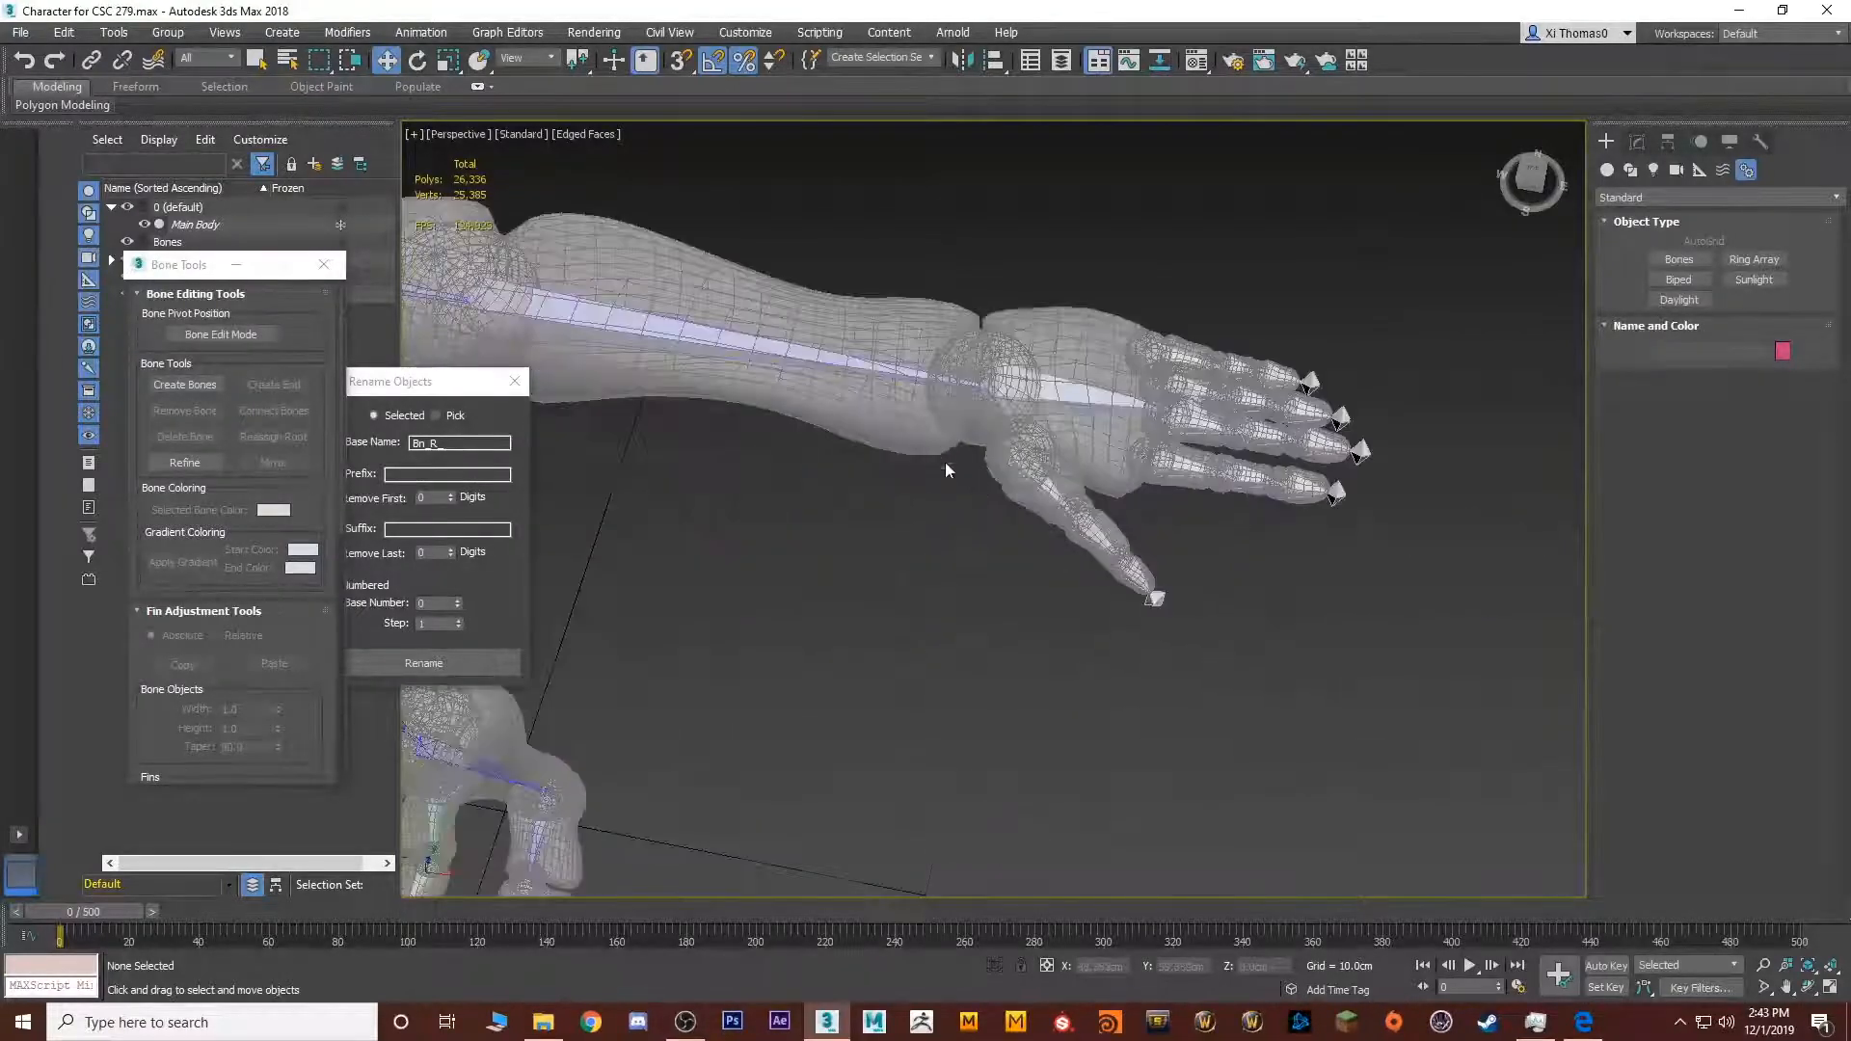
{"action": "middle_click_drag", "start_coordinate": [946, 465], "coordinate": [891, 694]}
{"action": "scroll", "coordinate": [1060, 646], "scroll_direction": "up", "scroll_amount": 3}
{"action": "scroll", "coordinate": [1064, 665], "scroll_direction": "down", "scroll_amount": 3}
{"action": "middle_click_drag", "start_coordinate": [1078, 728], "coordinate": [997, 580]}
{"action": "scroll", "coordinate": [997, 581], "scroll_direction": "up", "scroll_amount": 4}
{"action": "scroll", "coordinate": [895, 532], "scroll_direction": "down", "scroll_amount": 2}
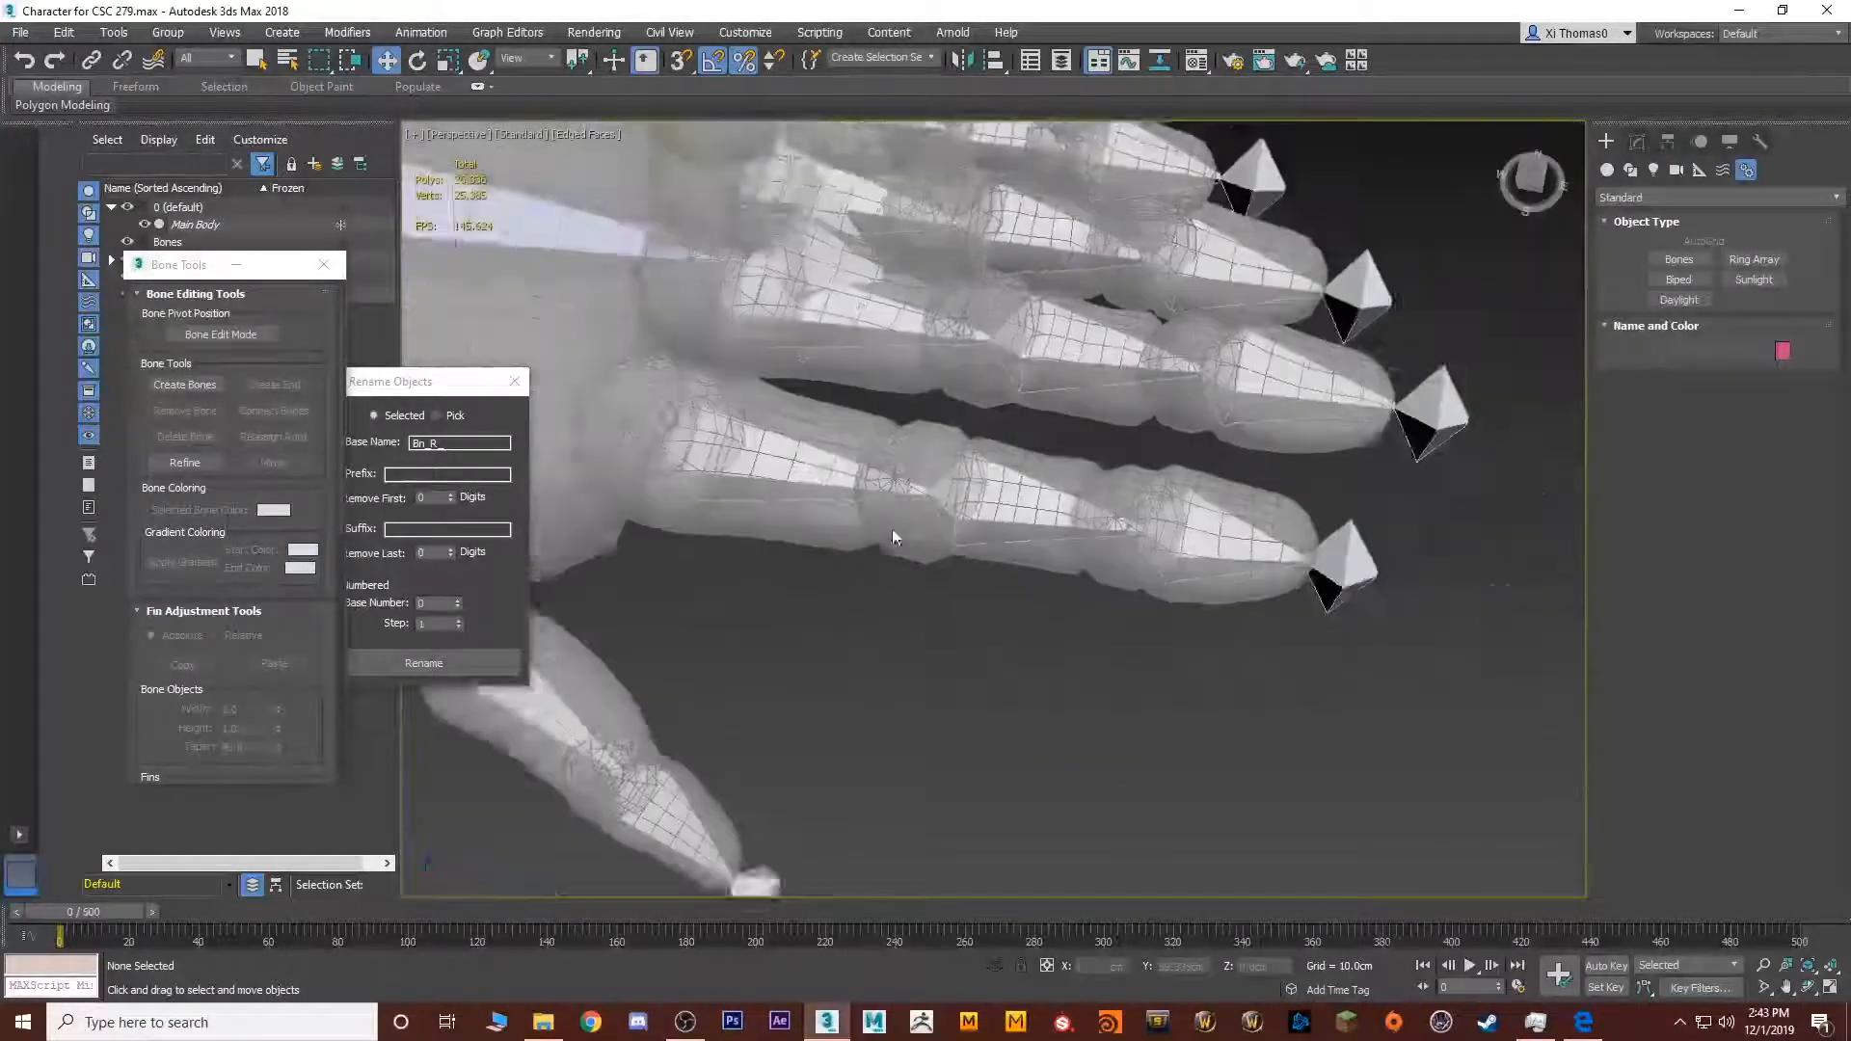
Link the left thumb's base bone and the four left fingers' base bones to the left hand bone as their parent
{"action": "middle_click_drag", "start_coordinate": [893, 529], "coordinate": [1108, 631]}
{"action": "middle_click_drag", "start_coordinate": [810, 638], "coordinate": [1067, 593]}
{"action": "left_click", "coordinate": [762, 569]}
{"action": "middle_click_drag", "start_coordinate": [819, 540], "coordinate": [825, 675]}
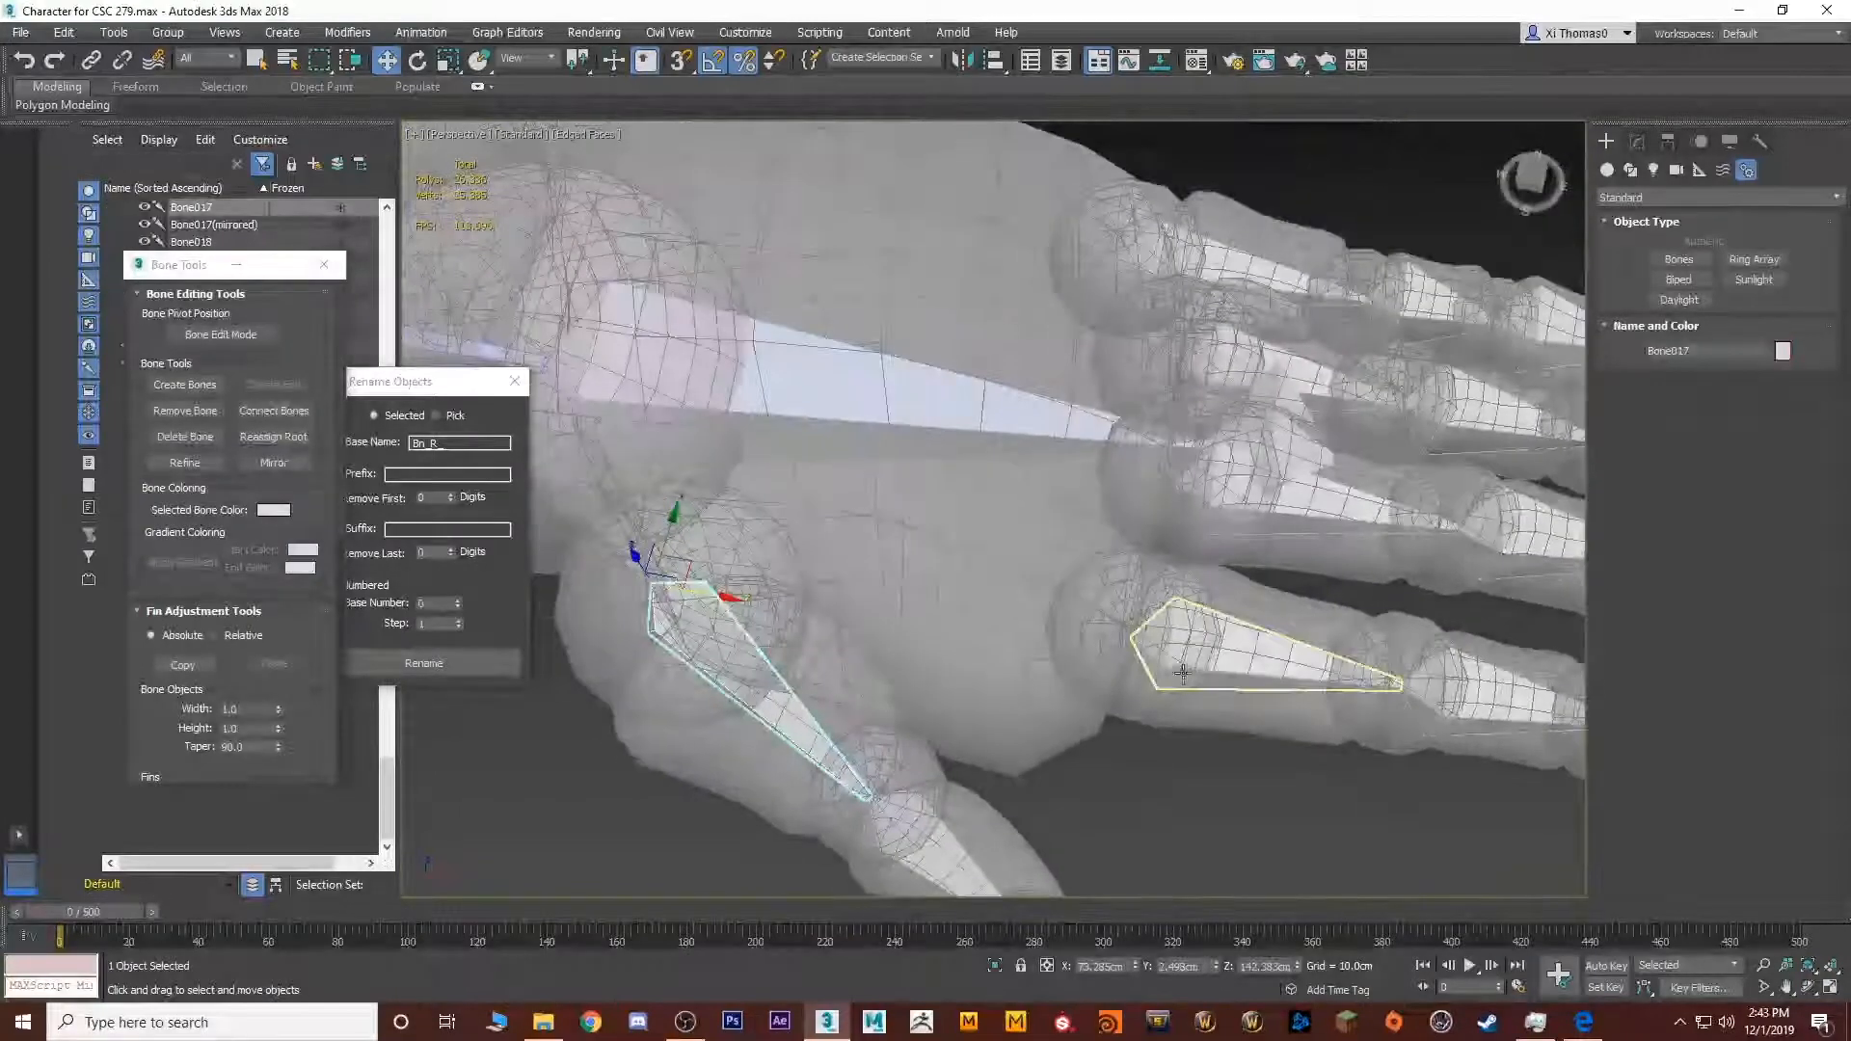
{"action": "left_click", "coordinate": [1182, 672], "text": "ctrl"}
{"action": "left_click", "coordinate": [1239, 482], "text": "ctrl"}
{"action": "left_click", "coordinate": [1217, 378], "text": "ctrl"}
{"action": "left_click", "coordinate": [1205, 252], "text": "ctrl"}
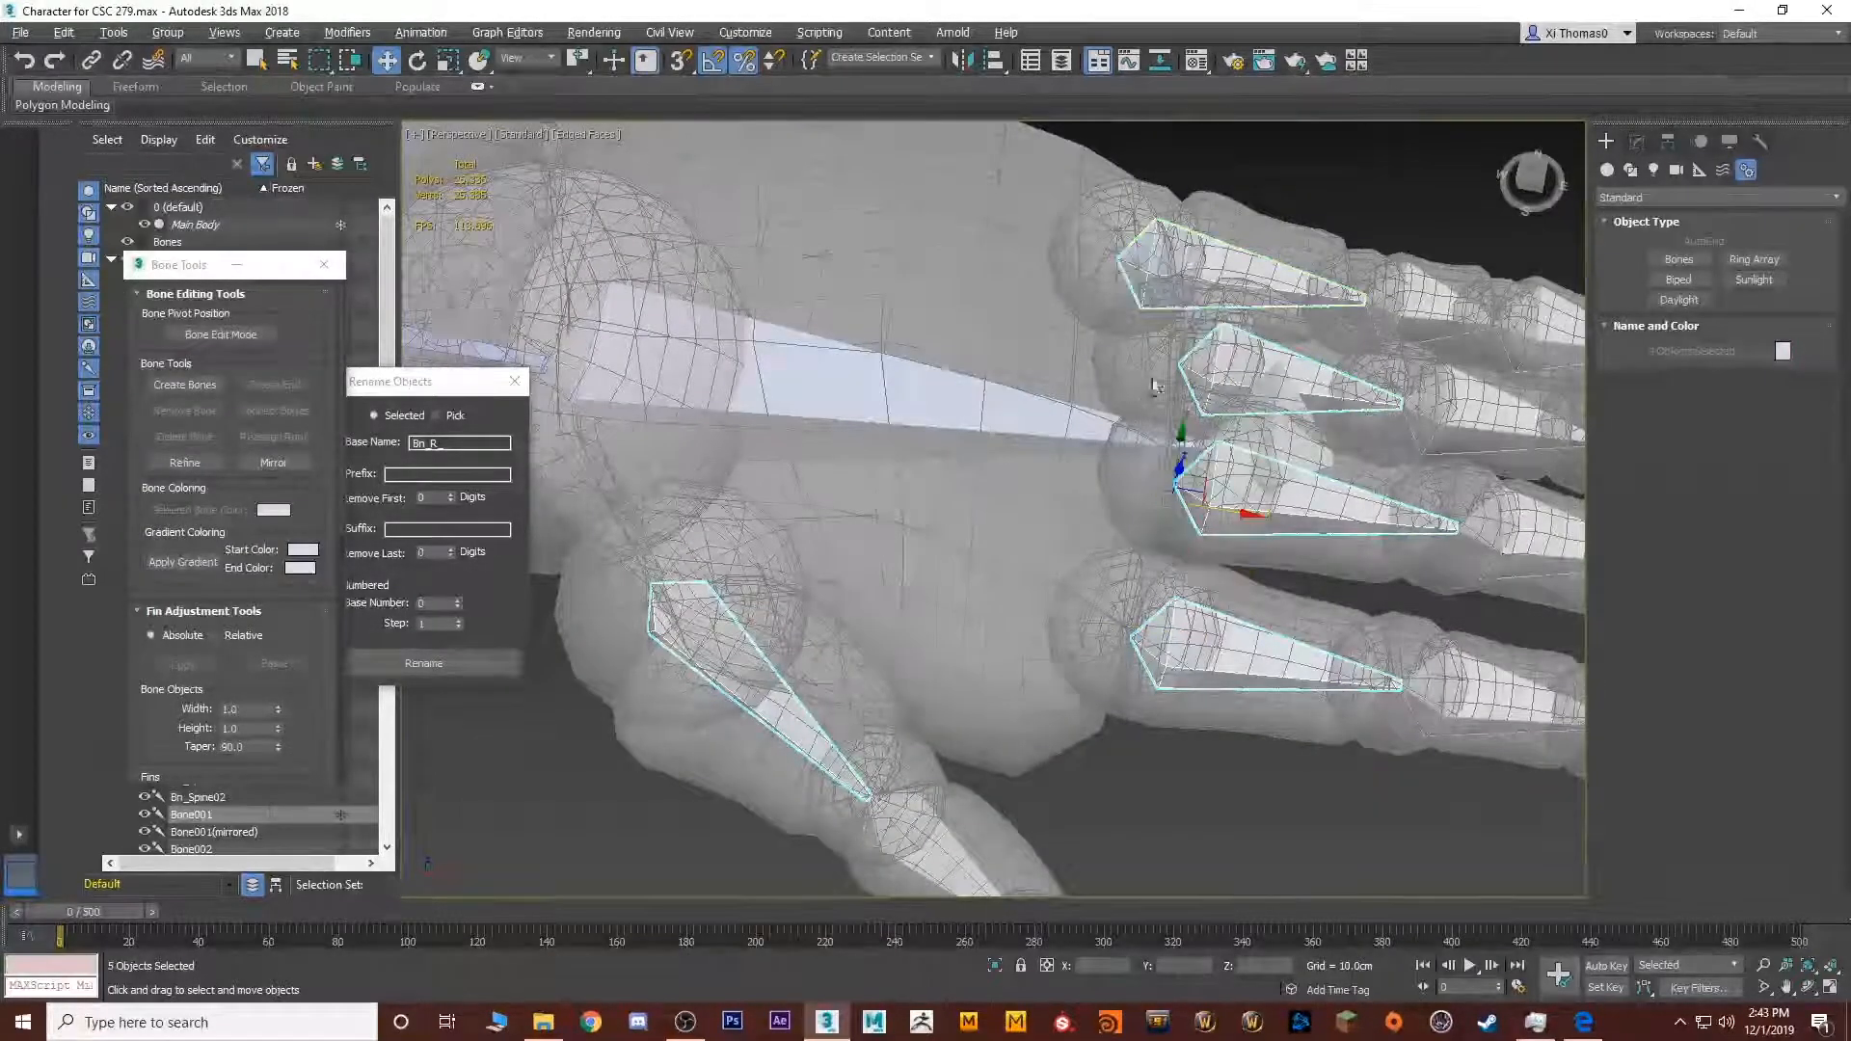
{"action": "middle_click_drag", "start_coordinate": [1157, 387], "coordinate": [1193, 328], "text": "alt"}
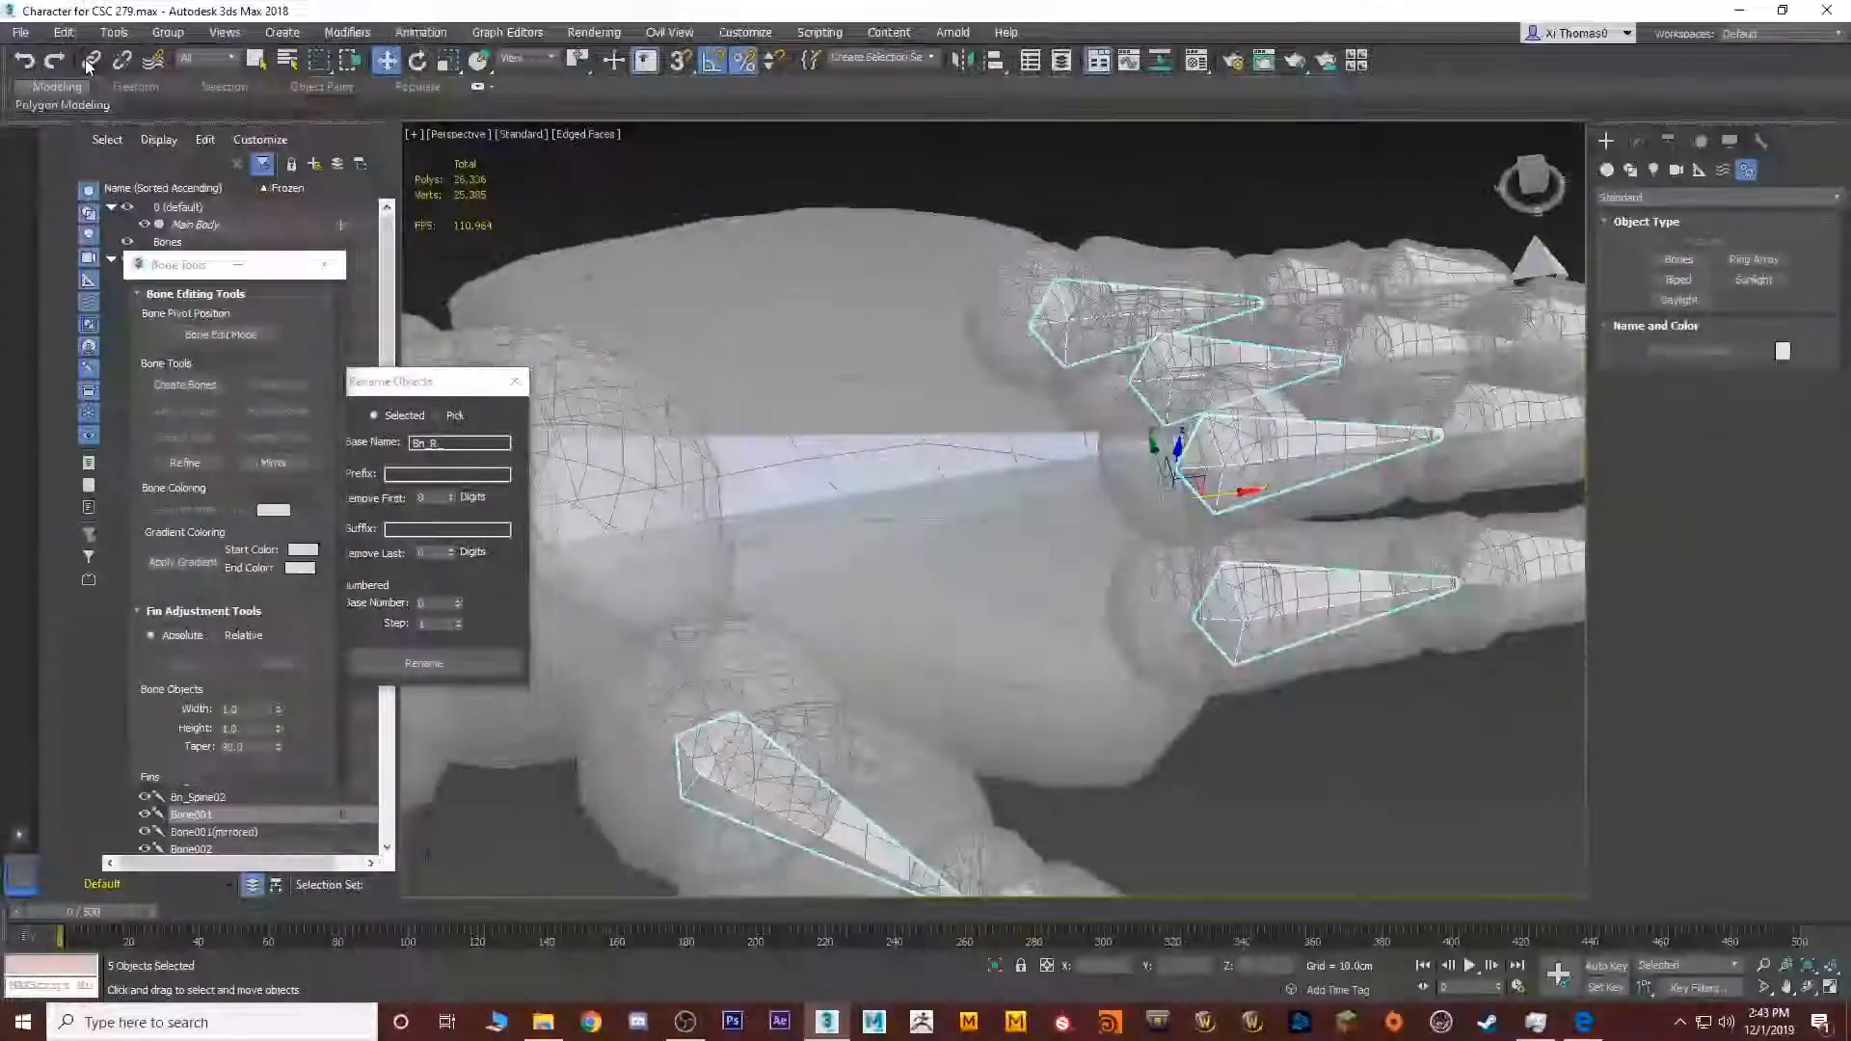
{"action": "left_click", "coordinate": [89, 62]}
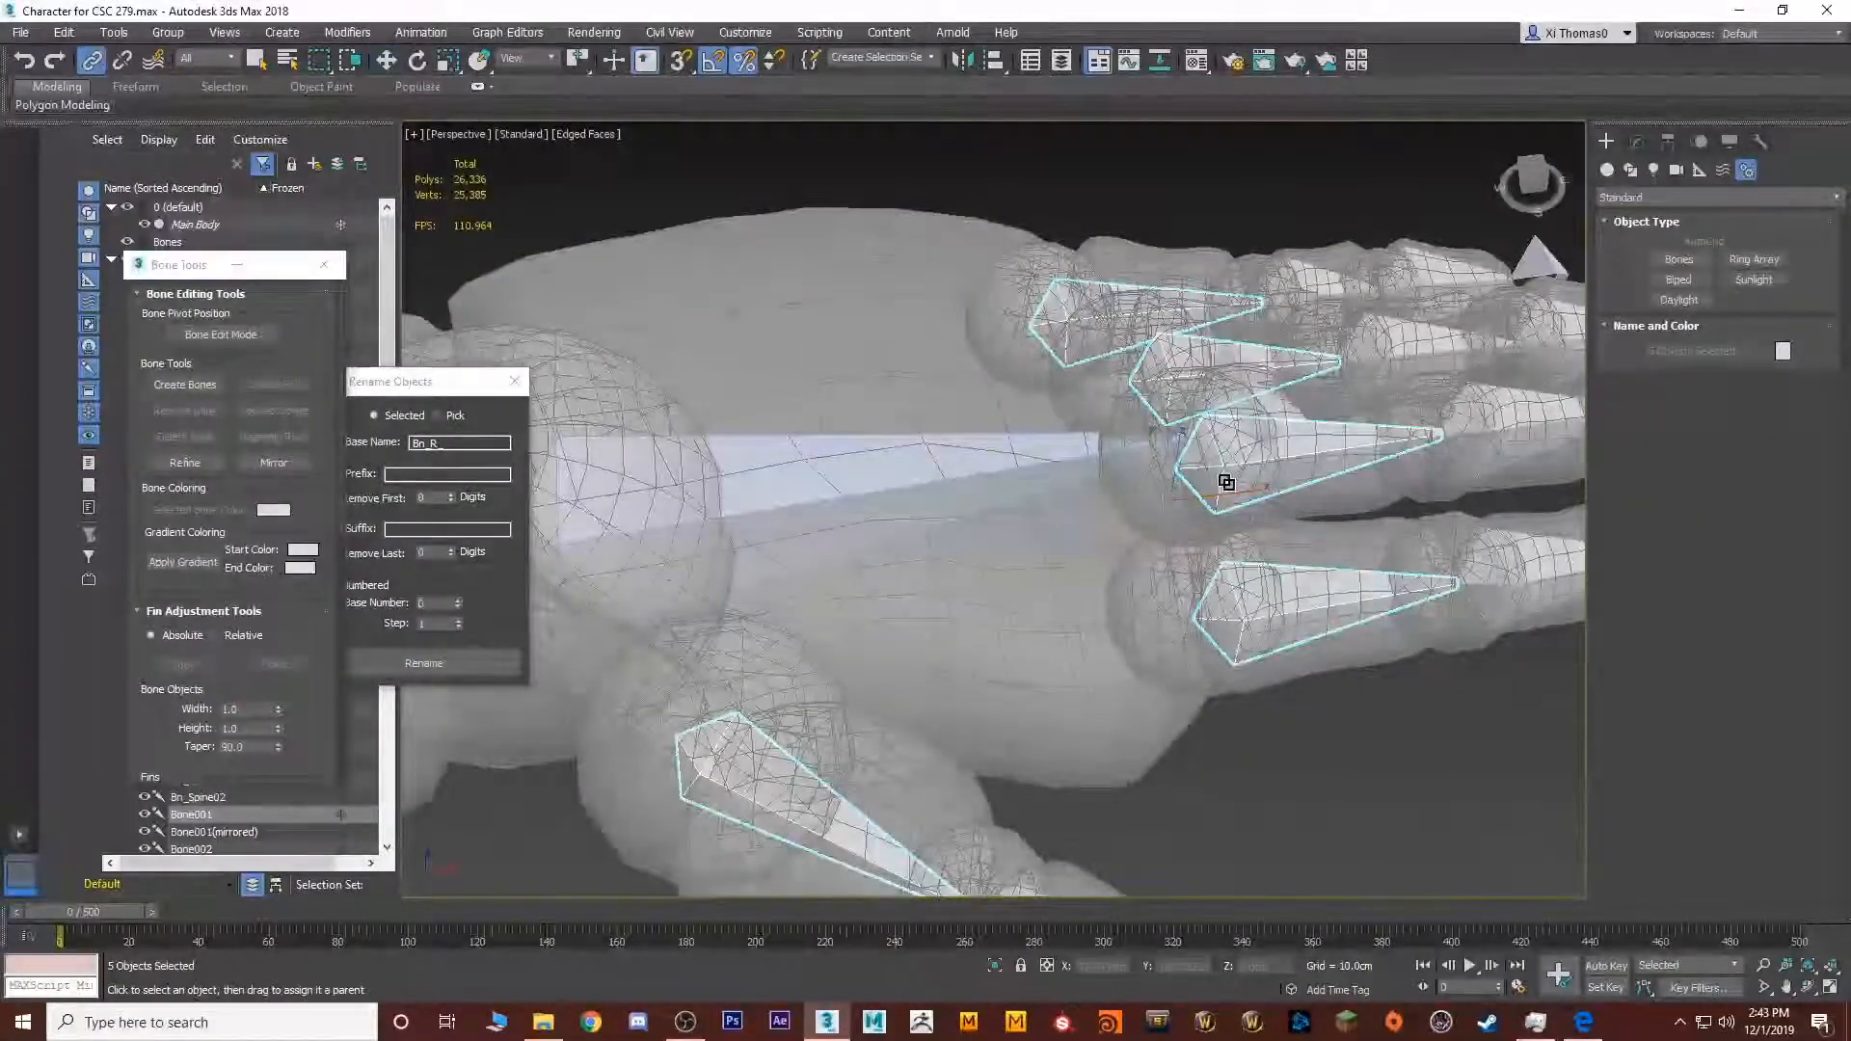
{"action": "left_click_drag", "start_coordinate": [928, 521], "coordinate": [740, 514]}
Link the right thumb's base bone and the four right fingers' base bones to the right hand bone as their parent
{"action": "scroll", "coordinate": [738, 507], "scroll_direction": "down", "scroll_amount": 4}
{"action": "scroll", "coordinate": [738, 506], "scroll_direction": "down", "scroll_amount": 6}
{"action": "middle_click_drag", "start_coordinate": [738, 506], "coordinate": [1211, 467]}
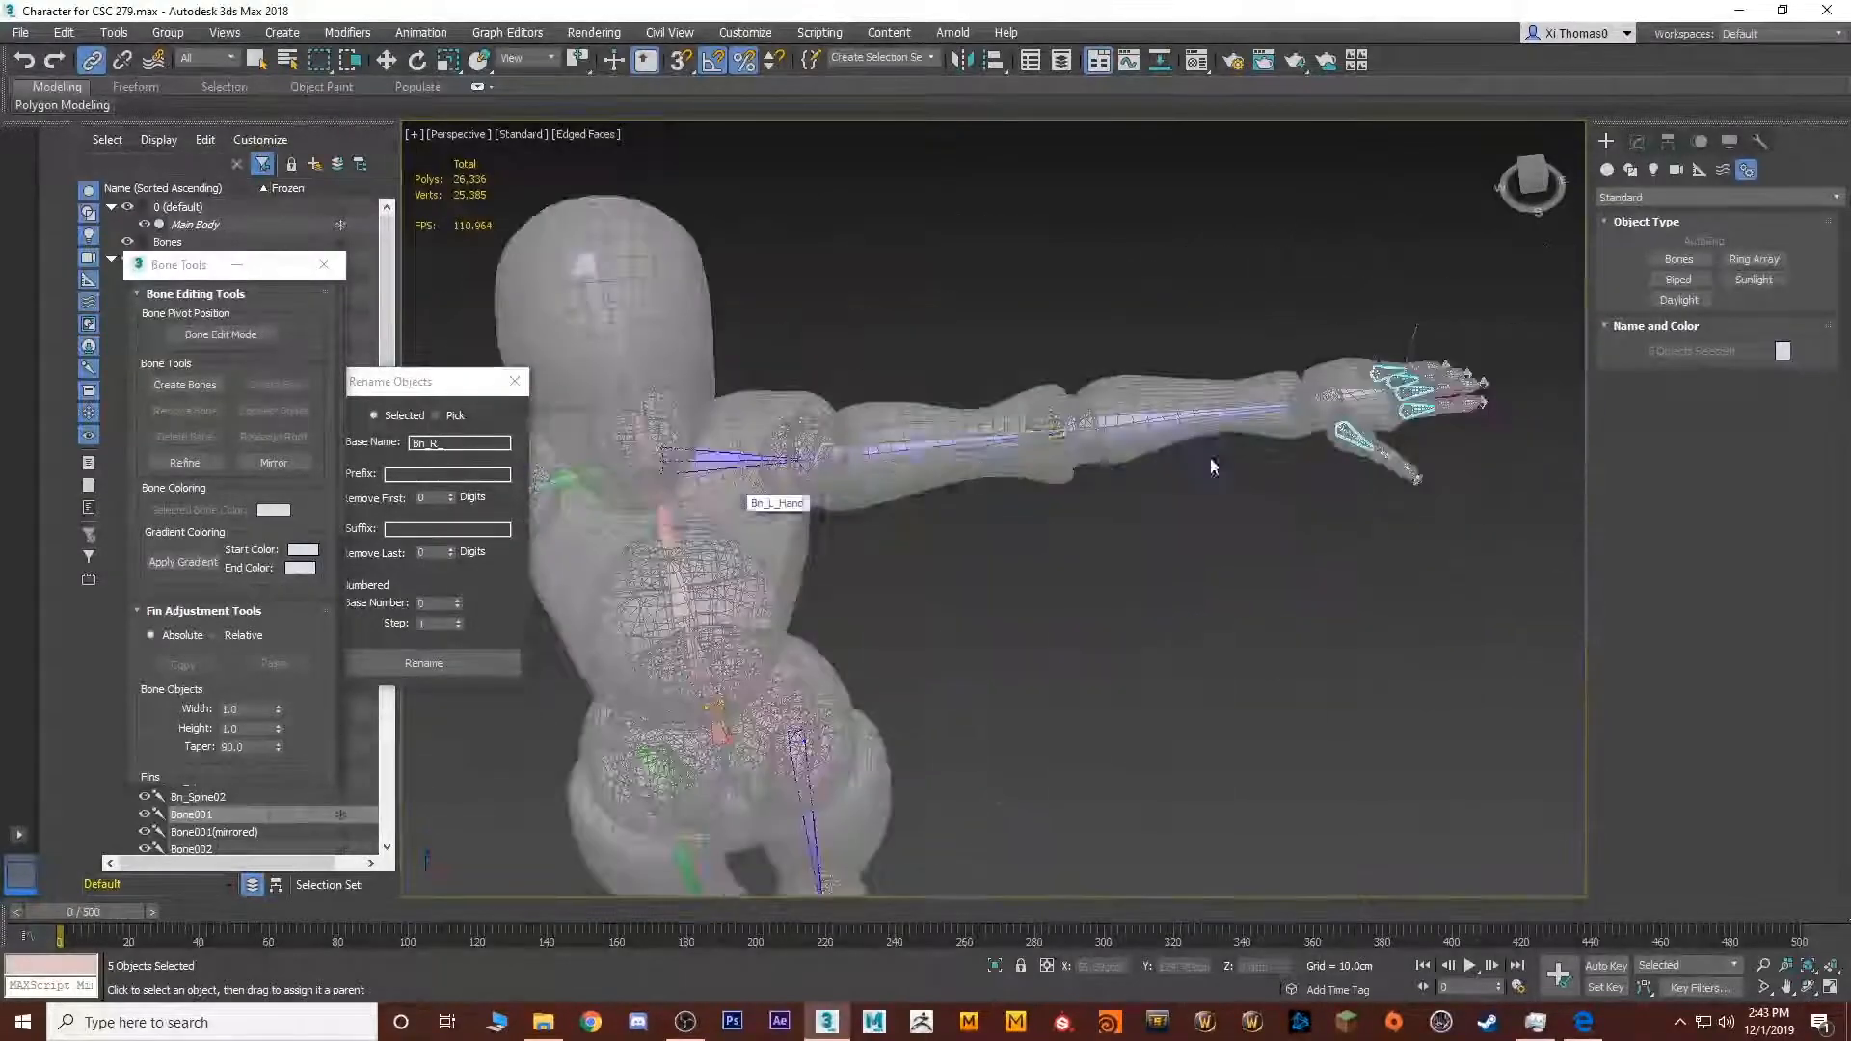
{"action": "middle_click_drag", "start_coordinate": [925, 451], "coordinate": [1422, 414]}
{"action": "middle_click_drag", "start_coordinate": [579, 487], "coordinate": [892, 555]}
{"action": "scroll", "coordinate": [935, 538], "scroll_direction": "up", "scroll_amount": 4}
{"action": "key", "text": "q"}
{"action": "middle_click_drag", "start_coordinate": [806, 474], "coordinate": [914, 538]}
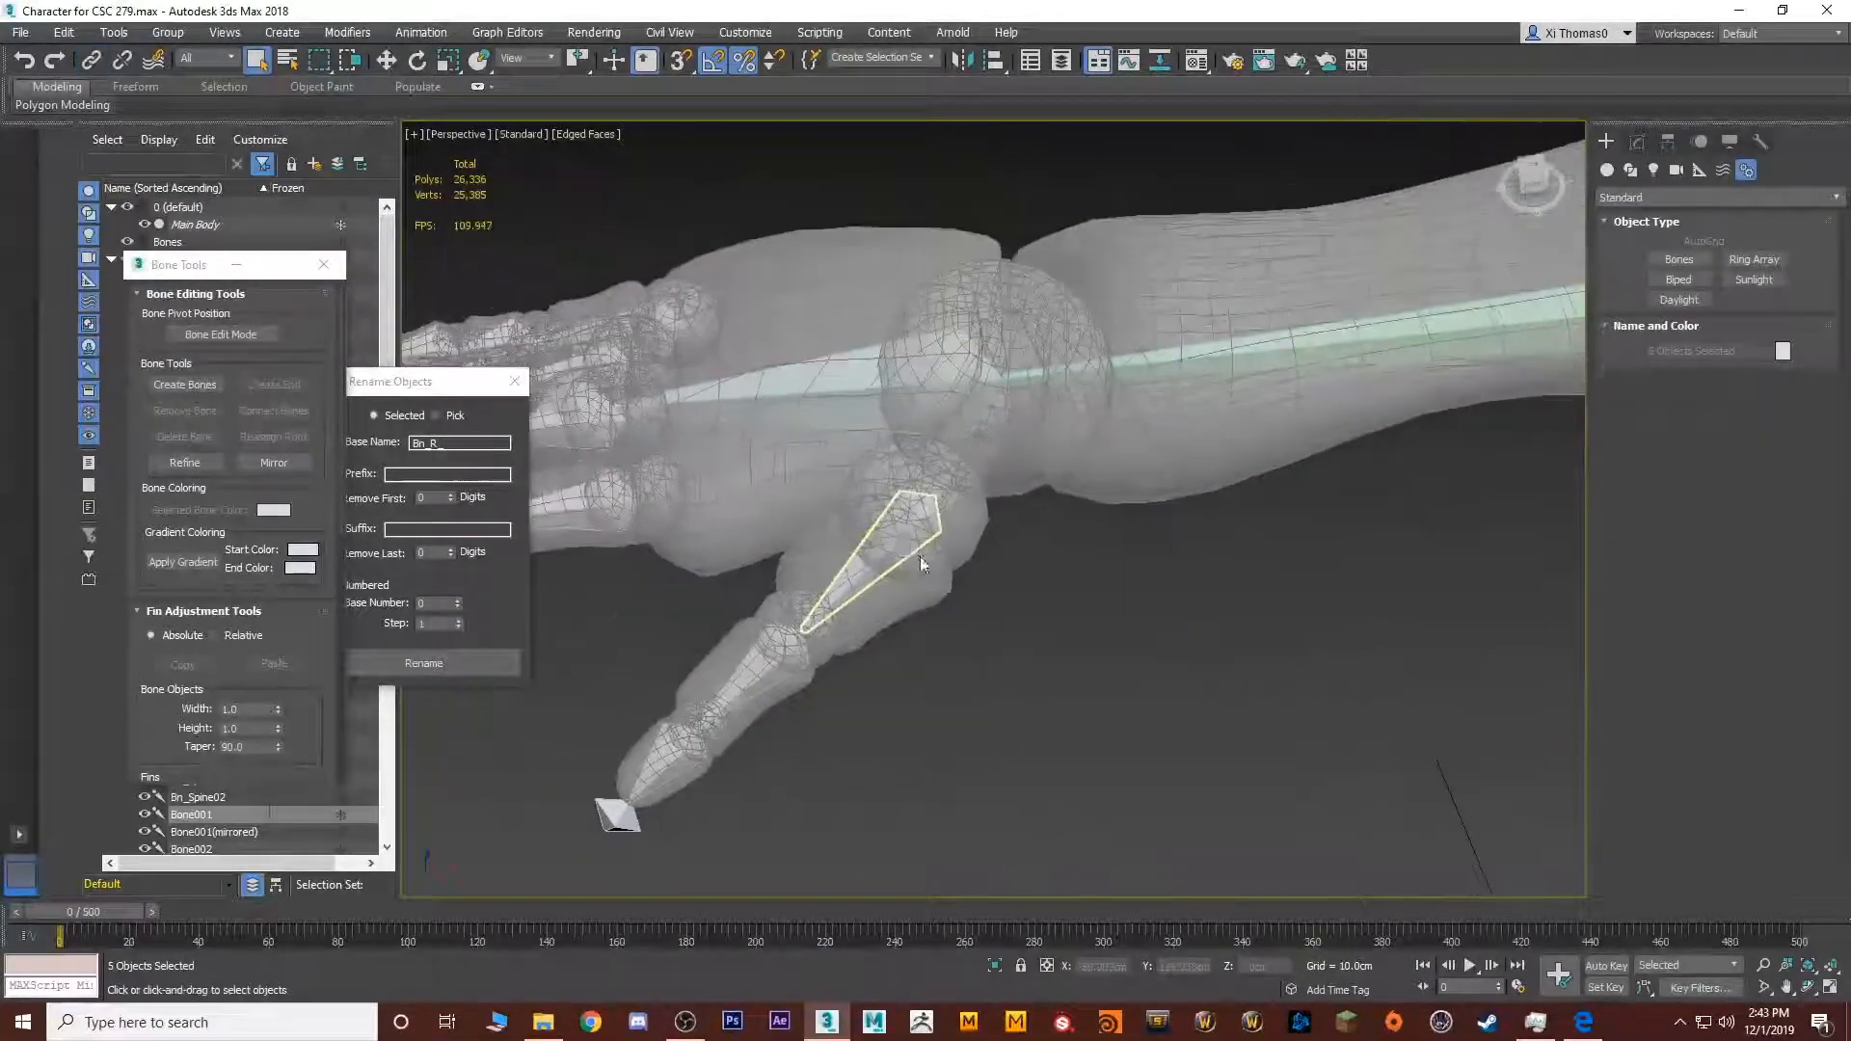
{"action": "left_click", "coordinate": [909, 542]}
{"action": "middle_click_drag", "start_coordinate": [665, 525], "coordinate": [929, 669]}
{"action": "left_click", "coordinate": [879, 660], "text": "ctrl"}
{"action": "left_click", "coordinate": [825, 577], "text": "ctrl"}
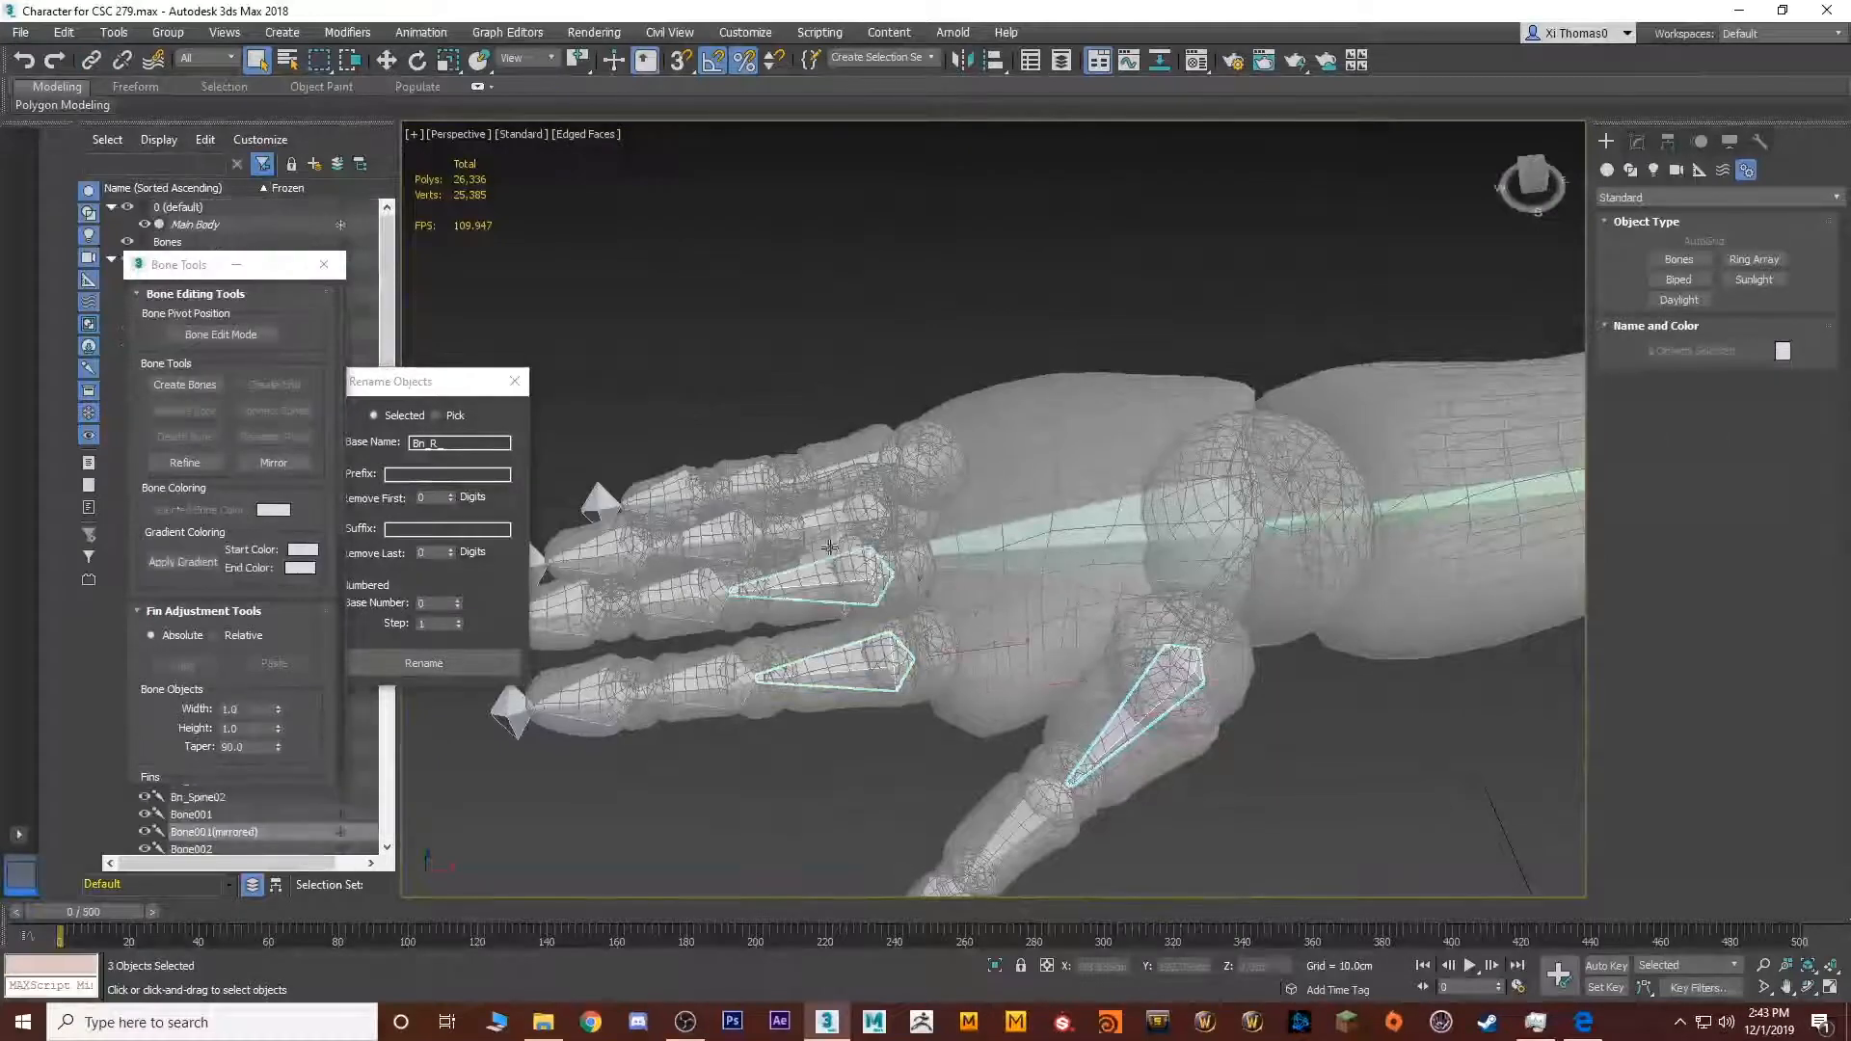
{"action": "left_click", "coordinate": [842, 528], "text": "ctrl"}
{"action": "left_click", "coordinate": [846, 534], "text": "ctrl"}
{"action": "middle_click_drag", "start_coordinate": [846, 533], "coordinate": [850, 582], "text": "alt"}
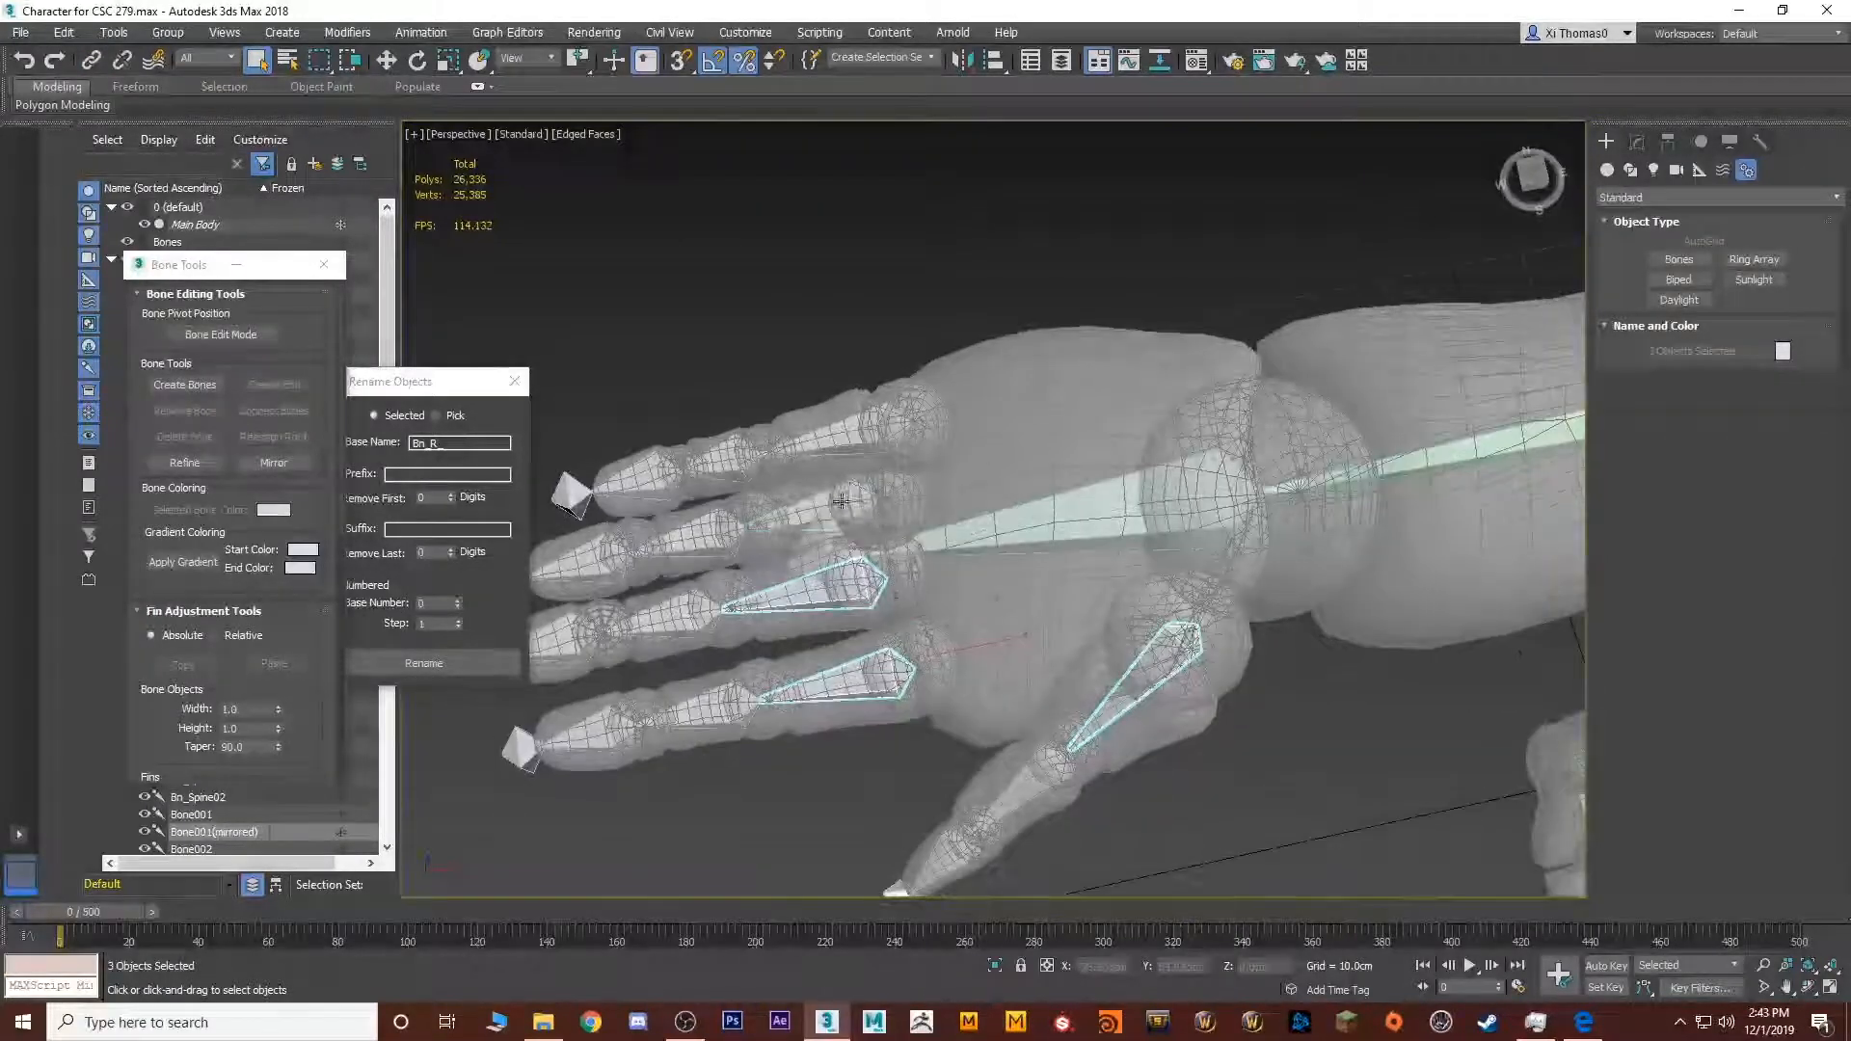
{"action": "left_click", "coordinate": [843, 499], "text": "ctrl"}
{"action": "left_click", "coordinate": [849, 436], "text": "ctrl"}
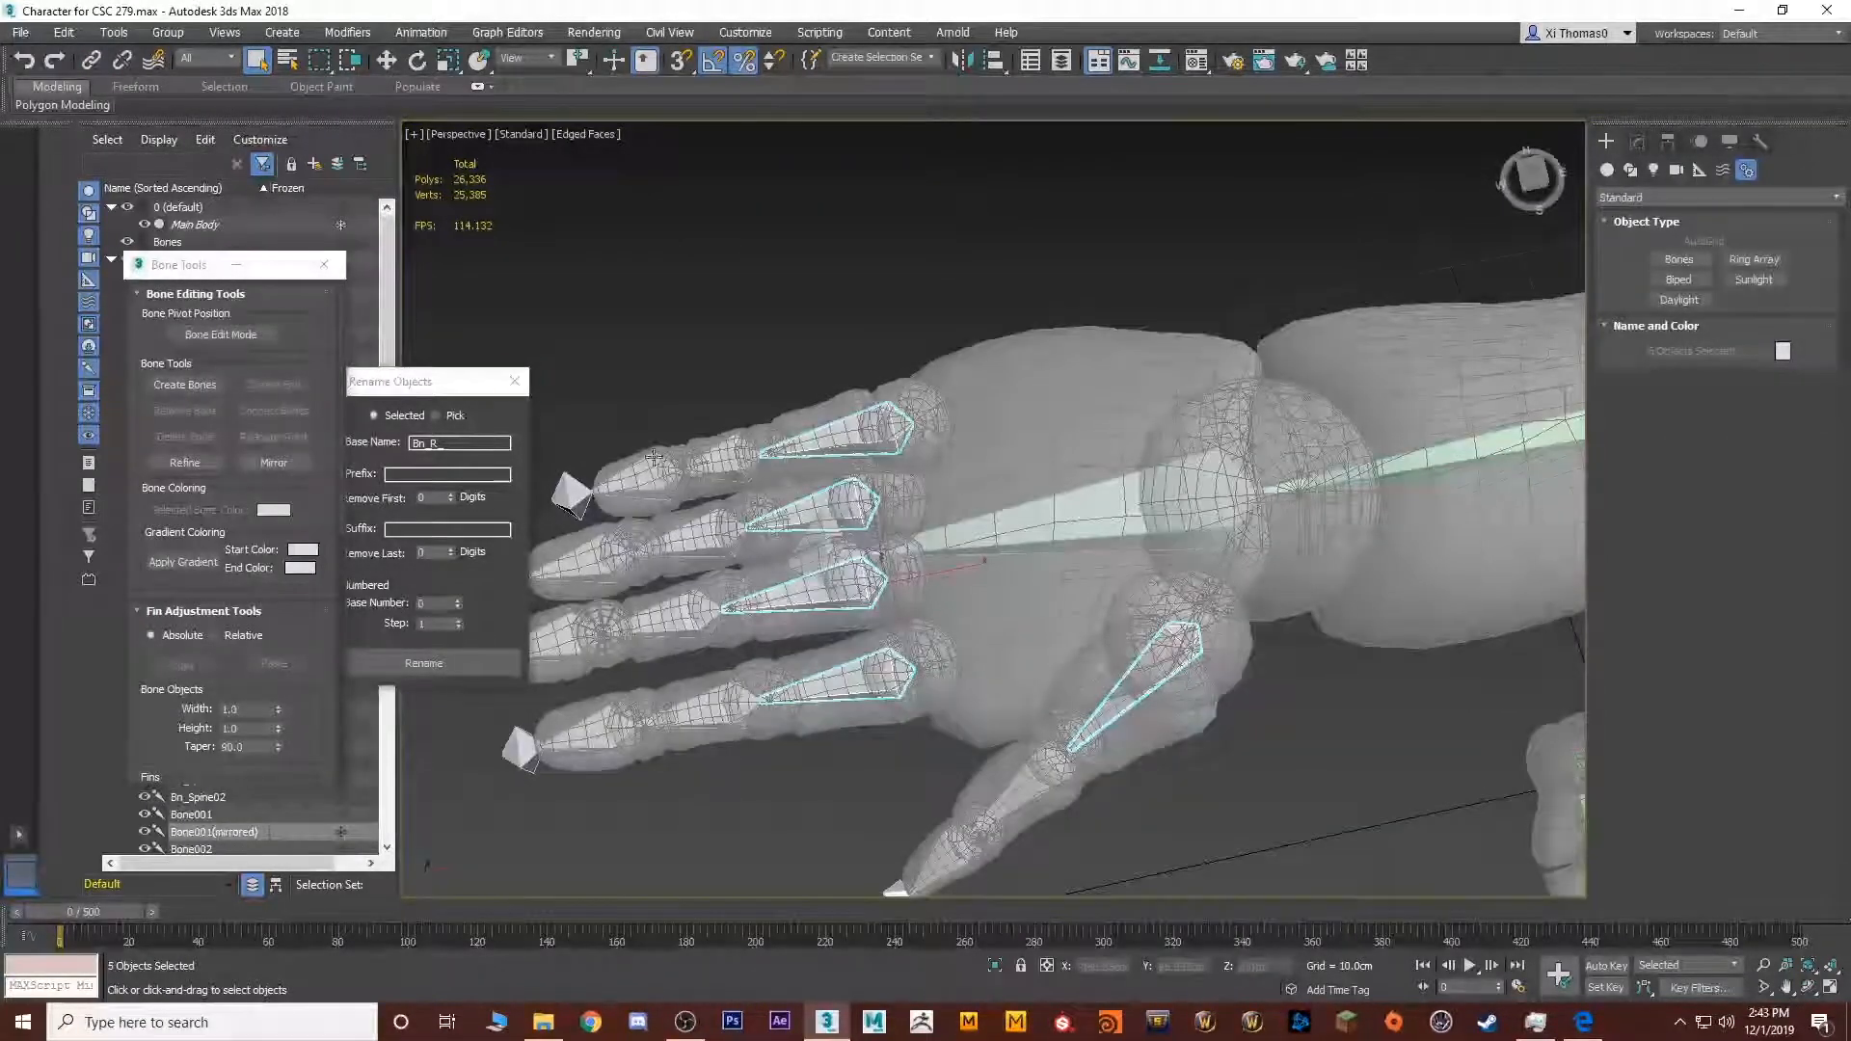
{"action": "left_click", "coordinate": [90, 61]}
{"action": "left_click_drag", "start_coordinate": [866, 436], "coordinate": [1095, 519]}
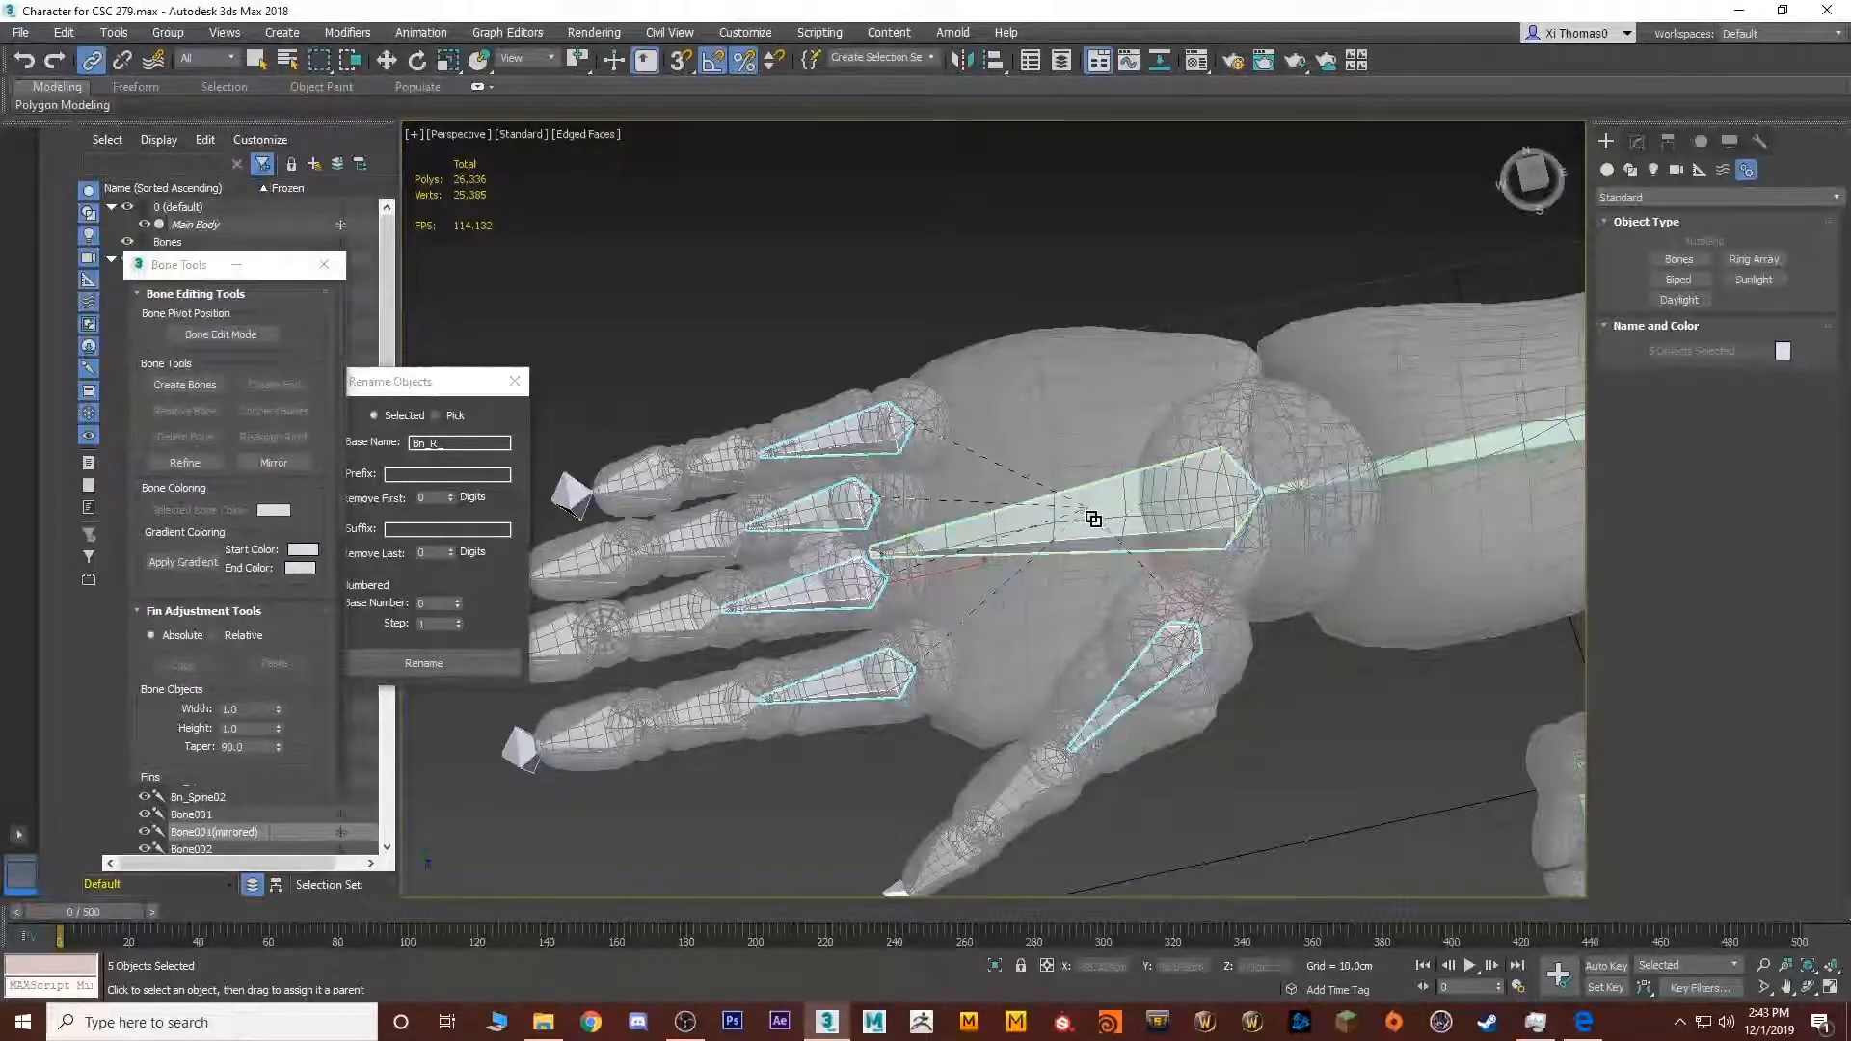
{"action": "key", "text": "q"}
Select the left and right clavicle bones and activate Select and Link for them
{"action": "scroll", "coordinate": [1195, 571], "scroll_direction": "down", "scroll_amount": 5}
{"action": "middle_click_drag", "start_coordinate": [1254, 583], "coordinate": [897, 337]}
{"action": "scroll", "coordinate": [897, 337], "scroll_direction": "down", "scroll_amount": 2}
{"action": "left_click", "coordinate": [919, 338]}
{"action": "left_click", "coordinate": [1010, 338], "text": "ctrl"}
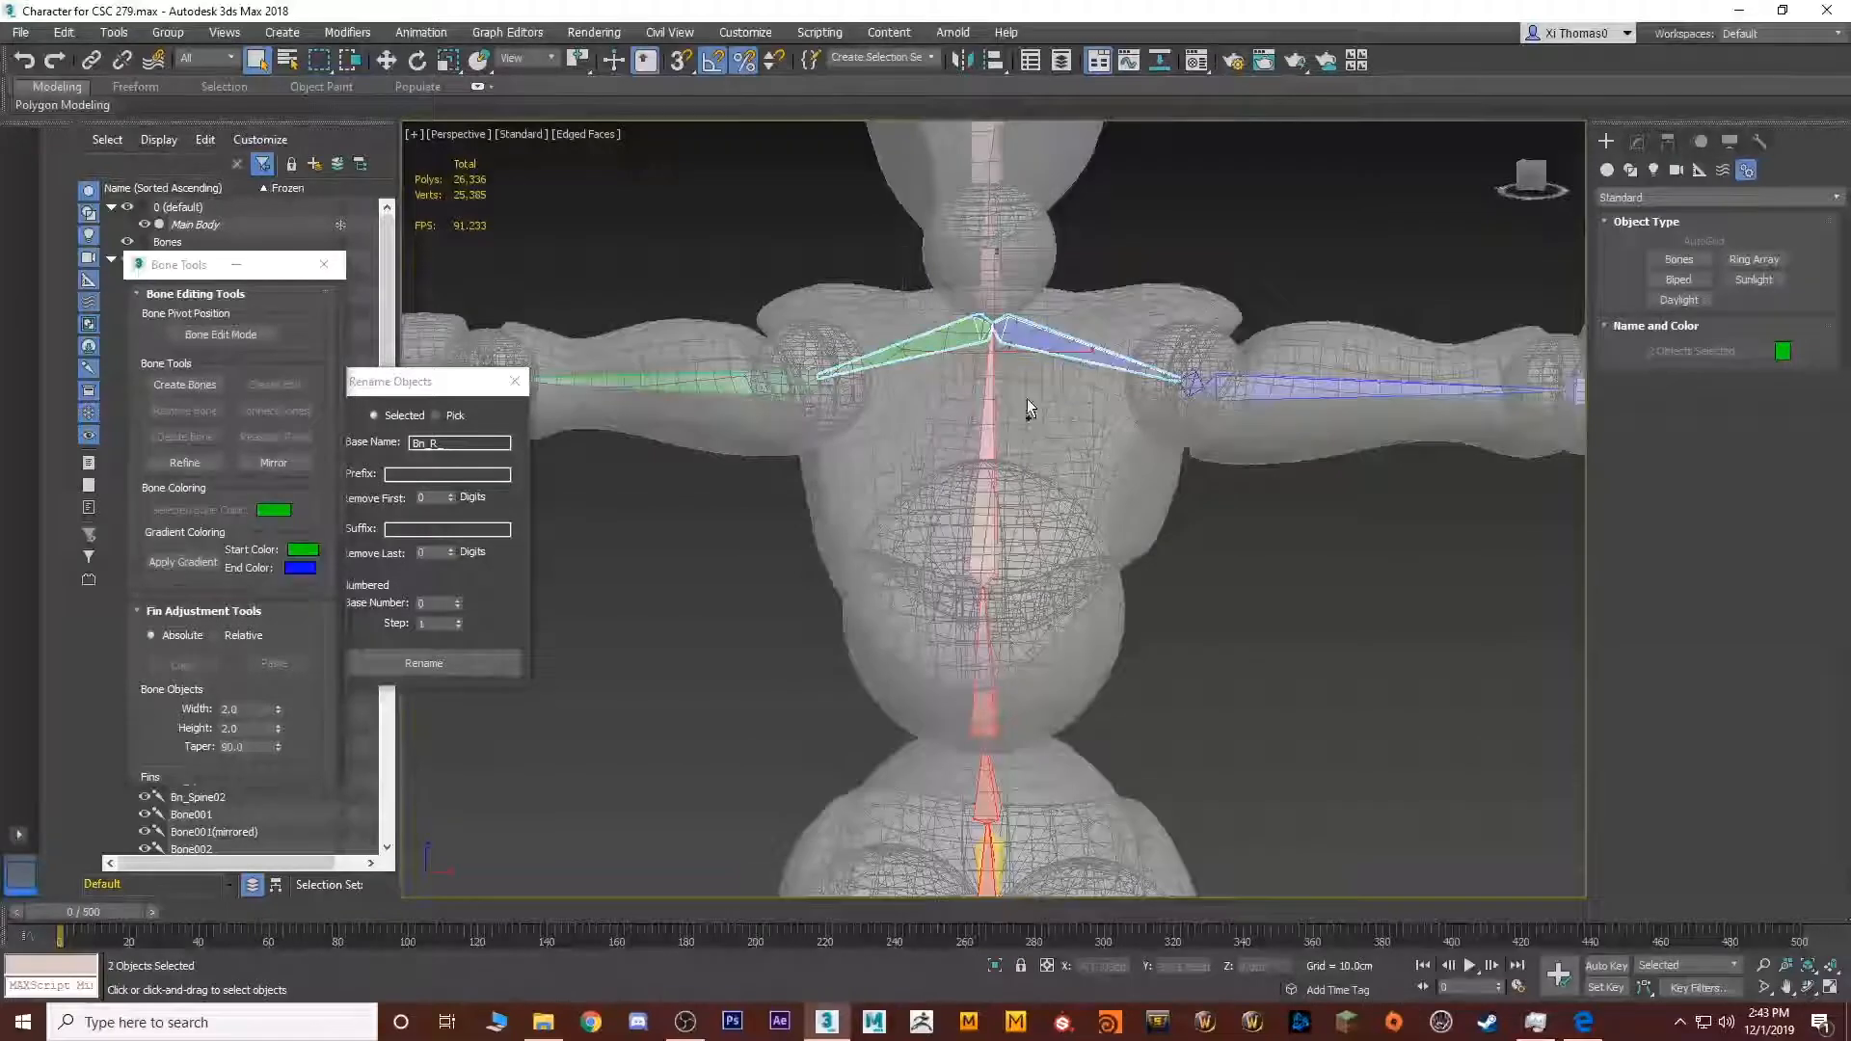
{"action": "left_click", "coordinate": [92, 61]}
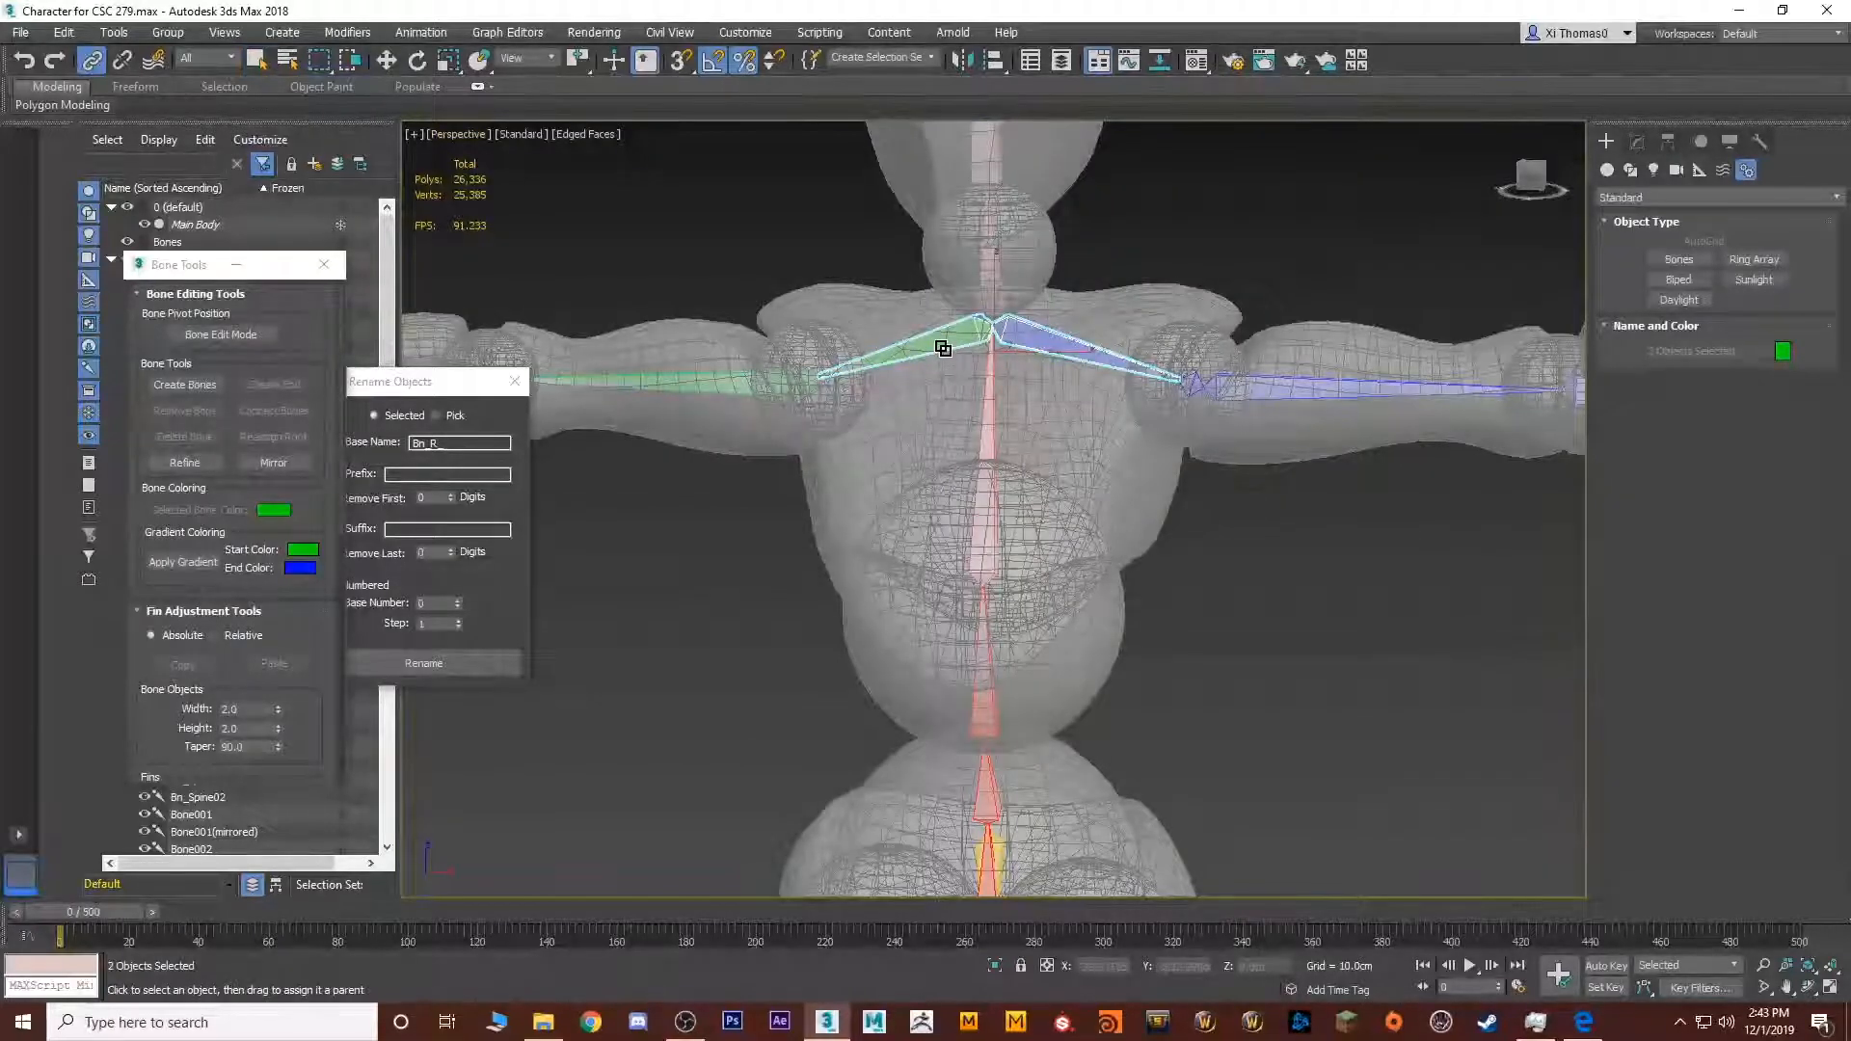
{"action": "scroll", "coordinate": [996, 447], "scroll_direction": "down", "scroll_amount": 5}
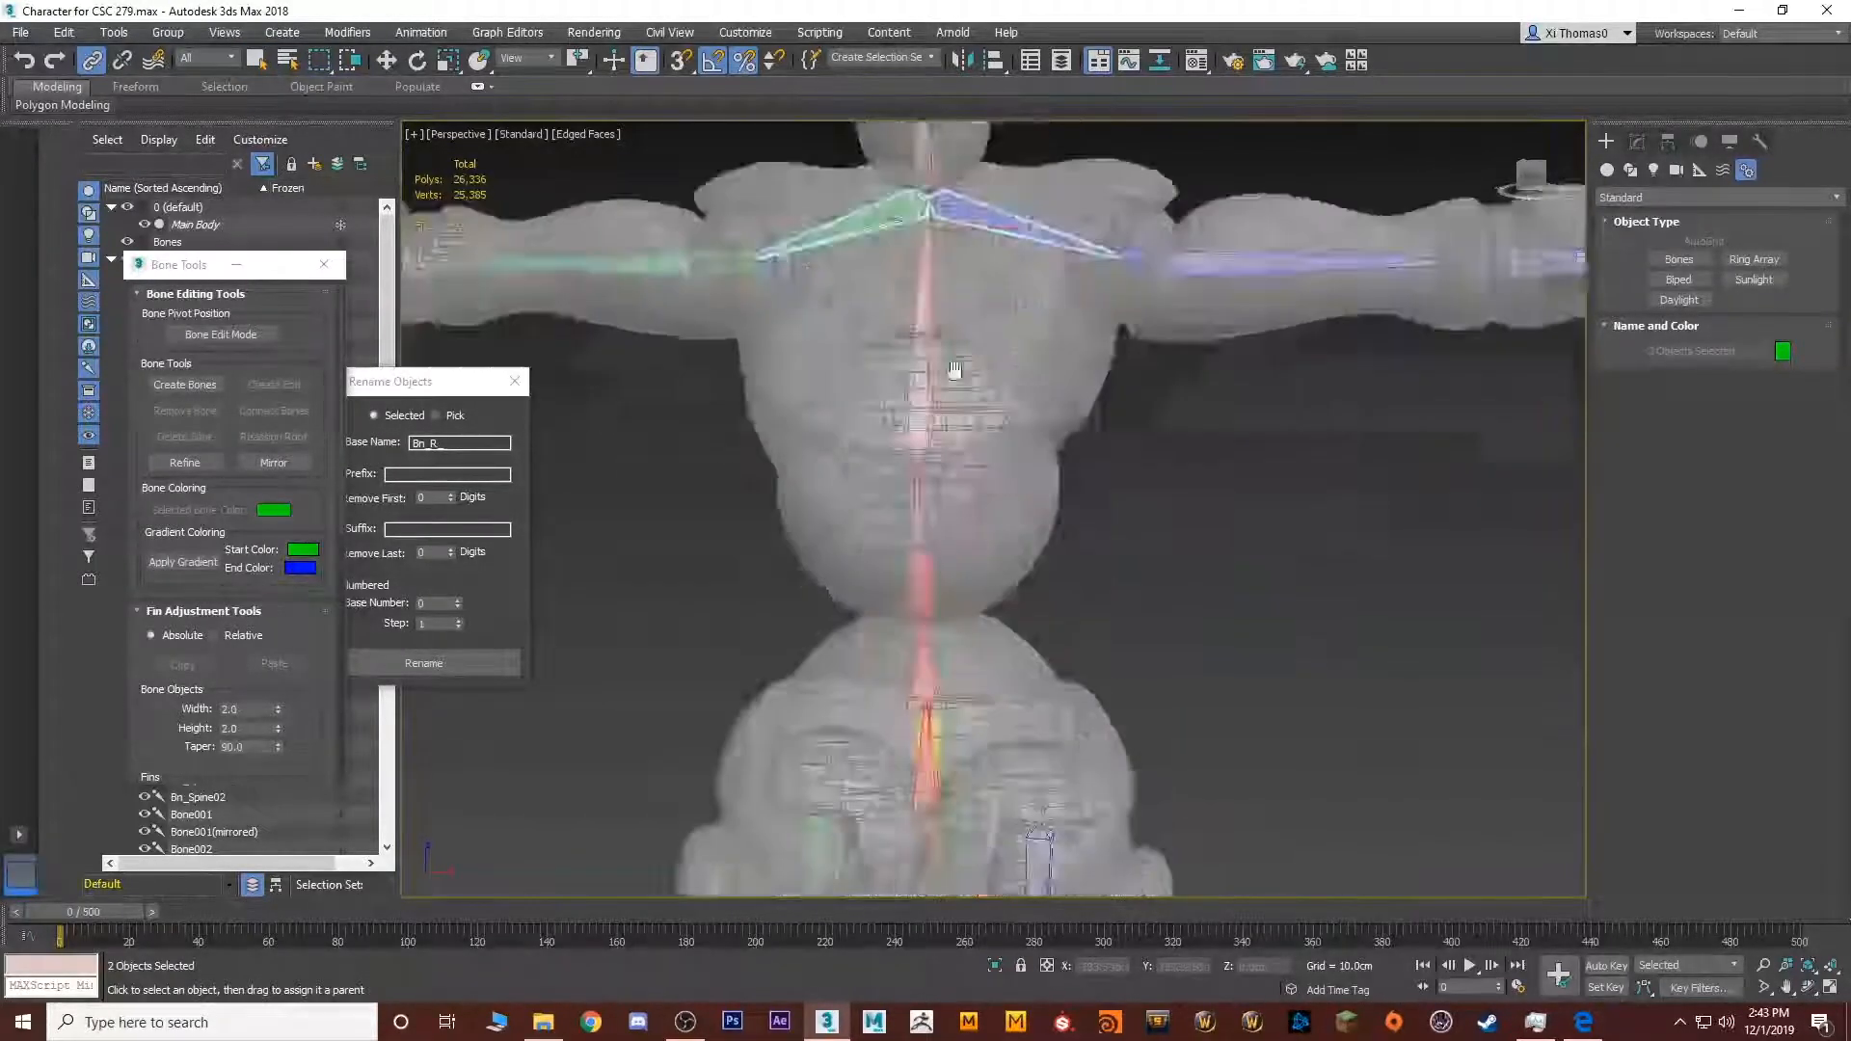
{"action": "scroll", "coordinate": [1026, 465], "scroll_direction": "up", "scroll_amount": 6}
{"action": "middle_click_drag", "start_coordinate": [1037, 388], "coordinate": [794, 542]}
{"action": "scroll", "coordinate": [878, 557], "scroll_direction": "down", "scroll_amount": 4}
{"action": "middle_click_drag", "start_coordinate": [794, 542], "coordinate": [895, 550]}
{"action": "middle_click_drag", "start_coordinate": [785, 470], "coordinate": [929, 413], "text": "alt"}
{"action": "scroll", "coordinate": [1205, 390], "scroll_direction": "up", "scroll_amount": 5}
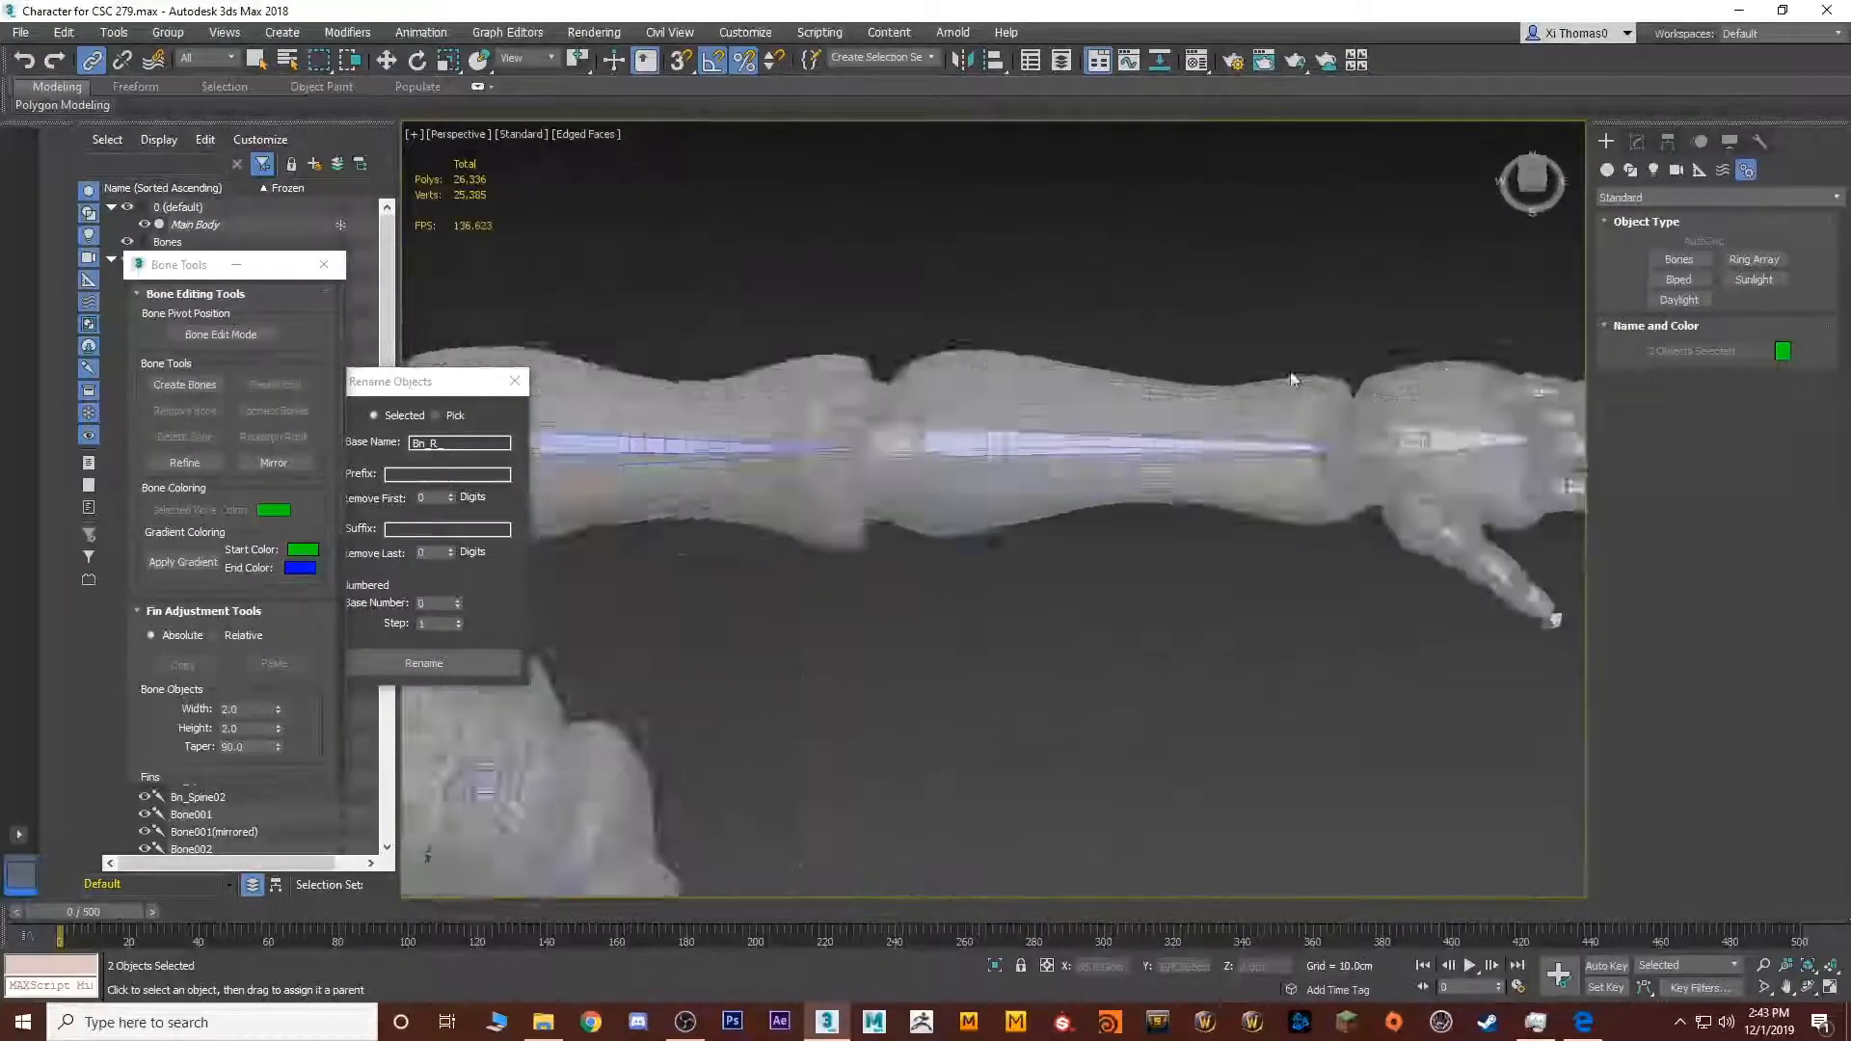
{"action": "scroll", "coordinate": [1293, 380], "scroll_direction": "up", "scroll_amount": 4}
{"action": "middle_click_drag", "start_coordinate": [1293, 380], "coordinate": [1062, 402]}
{"action": "scroll", "coordinate": [1061, 401], "scroll_direction": "down", "scroll_amount": 2}
{"action": "middle_click_drag", "start_coordinate": [1181, 521], "coordinate": [974, 501]}
{"action": "double_click", "coordinate": [1012, 661]}
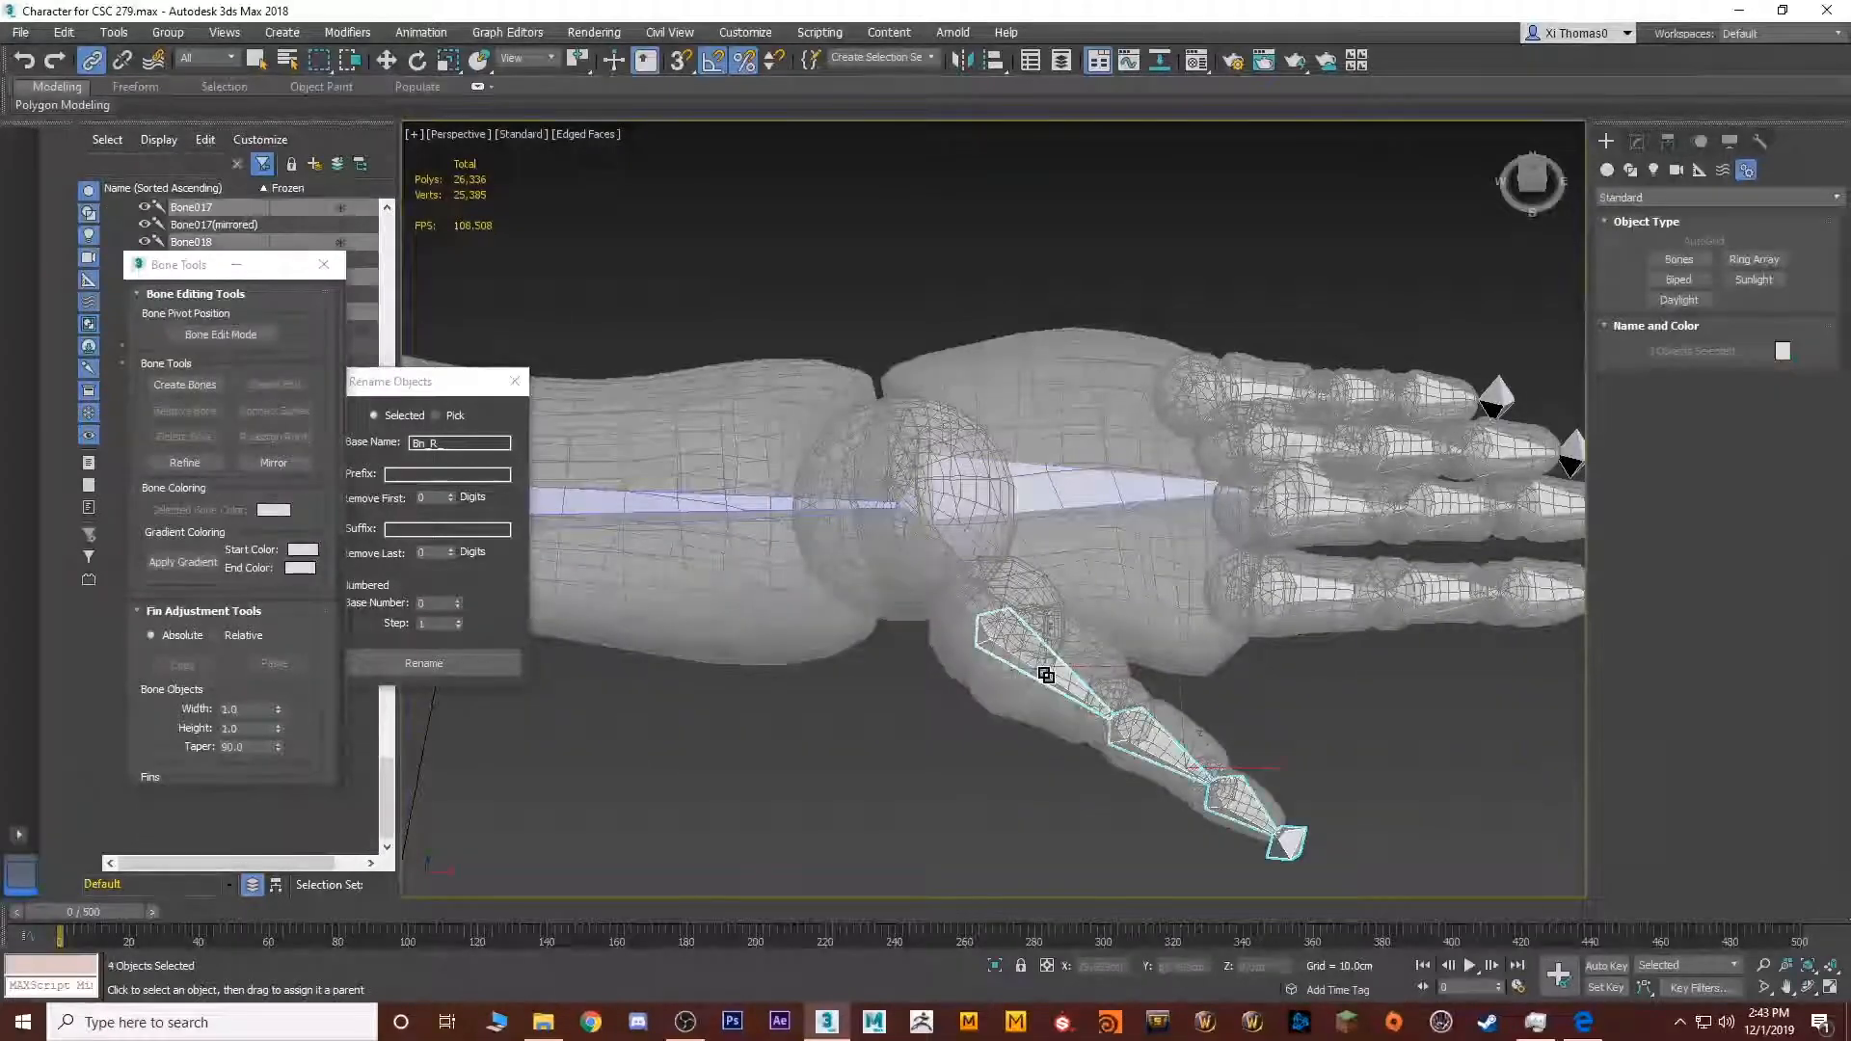
{"action": "key", "text": "q"}
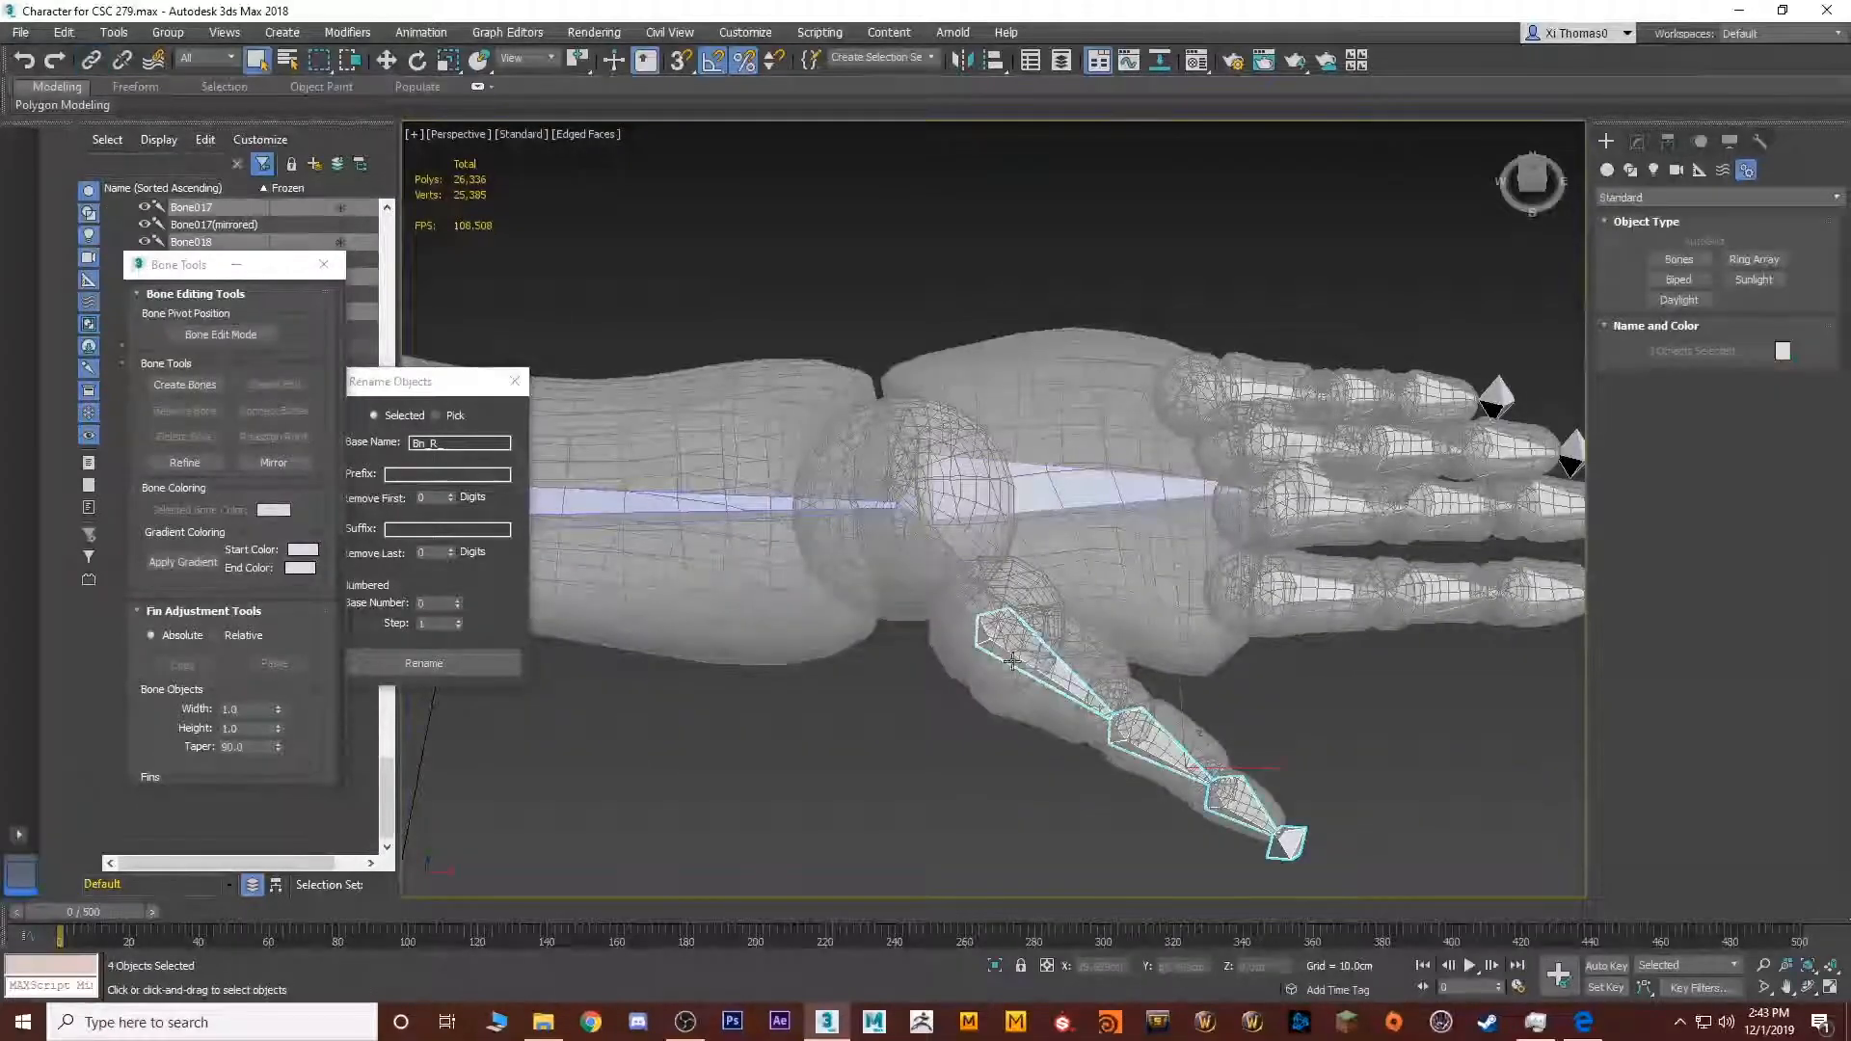
{"action": "left_click", "coordinate": [1287, 603], "text": "ctrl"}
{"action": "scroll", "coordinate": [1291, 511], "scroll_direction": "down", "scroll_amount": 4}
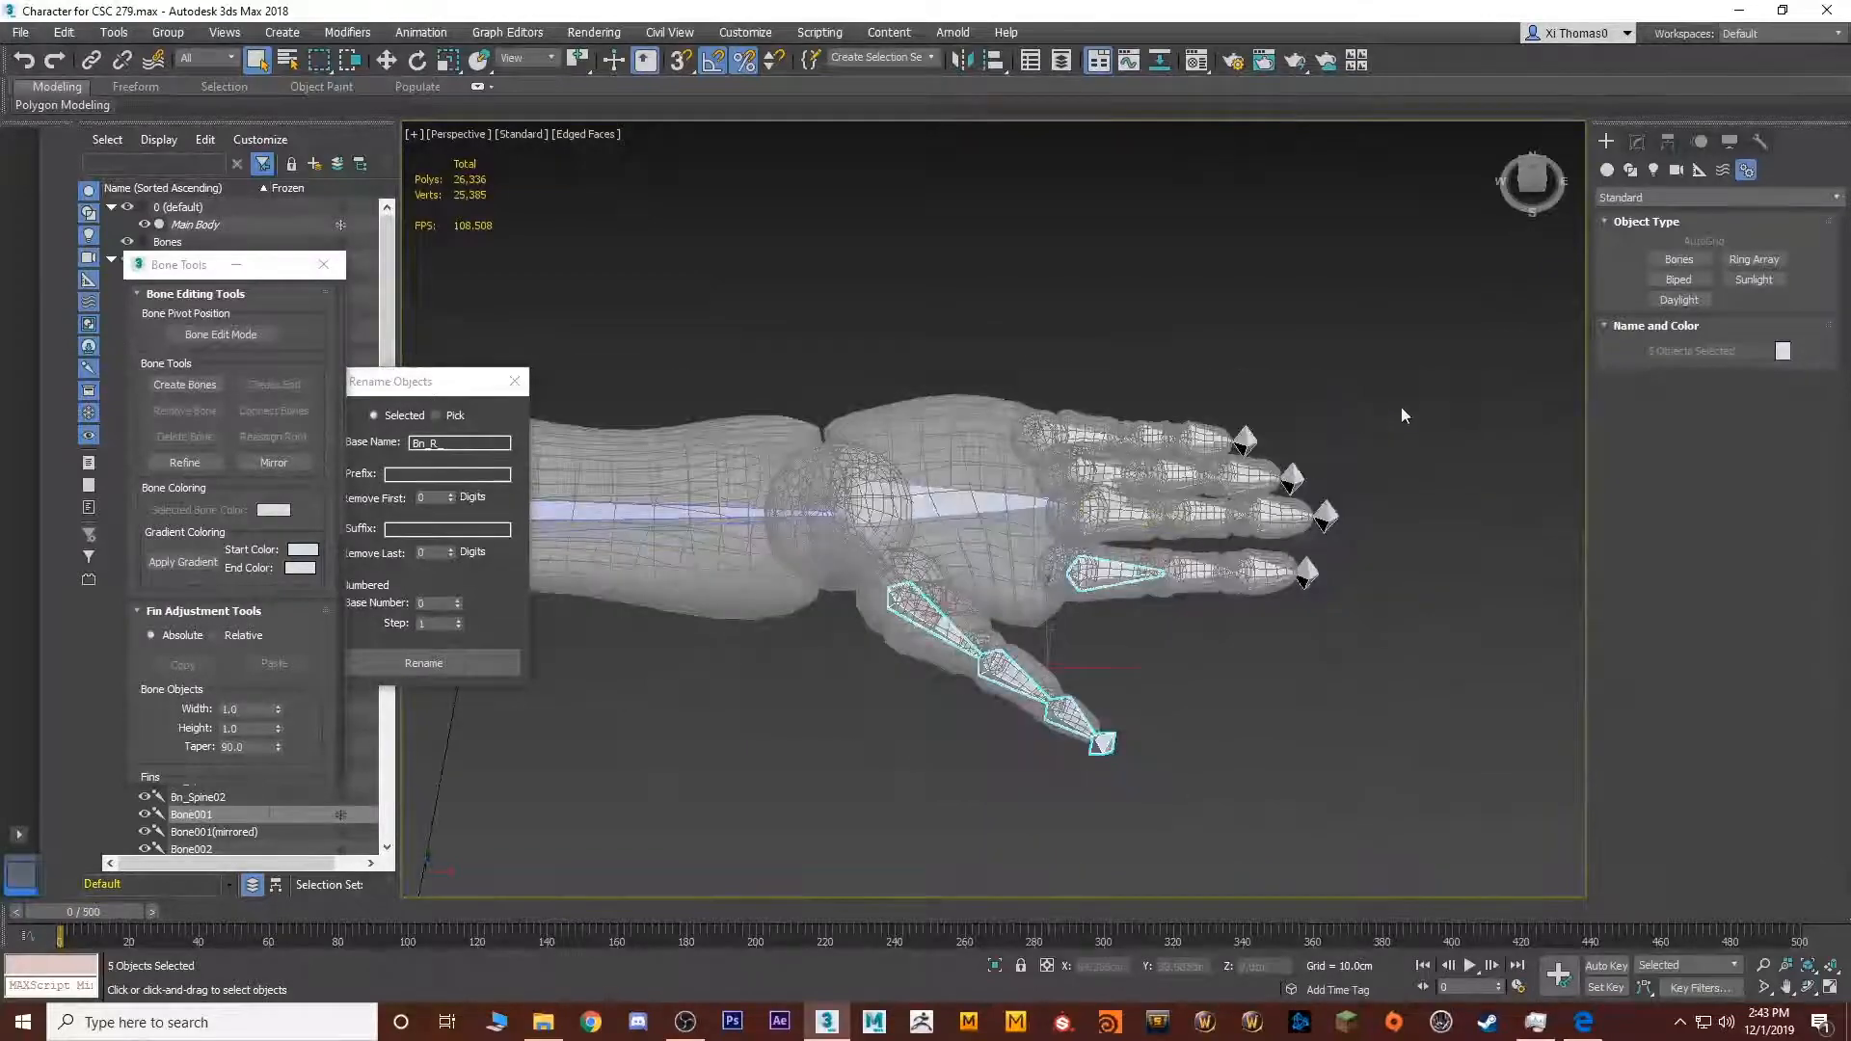
{"action": "left_click_drag", "start_coordinate": [1574, 401], "coordinate": [775, 818]}
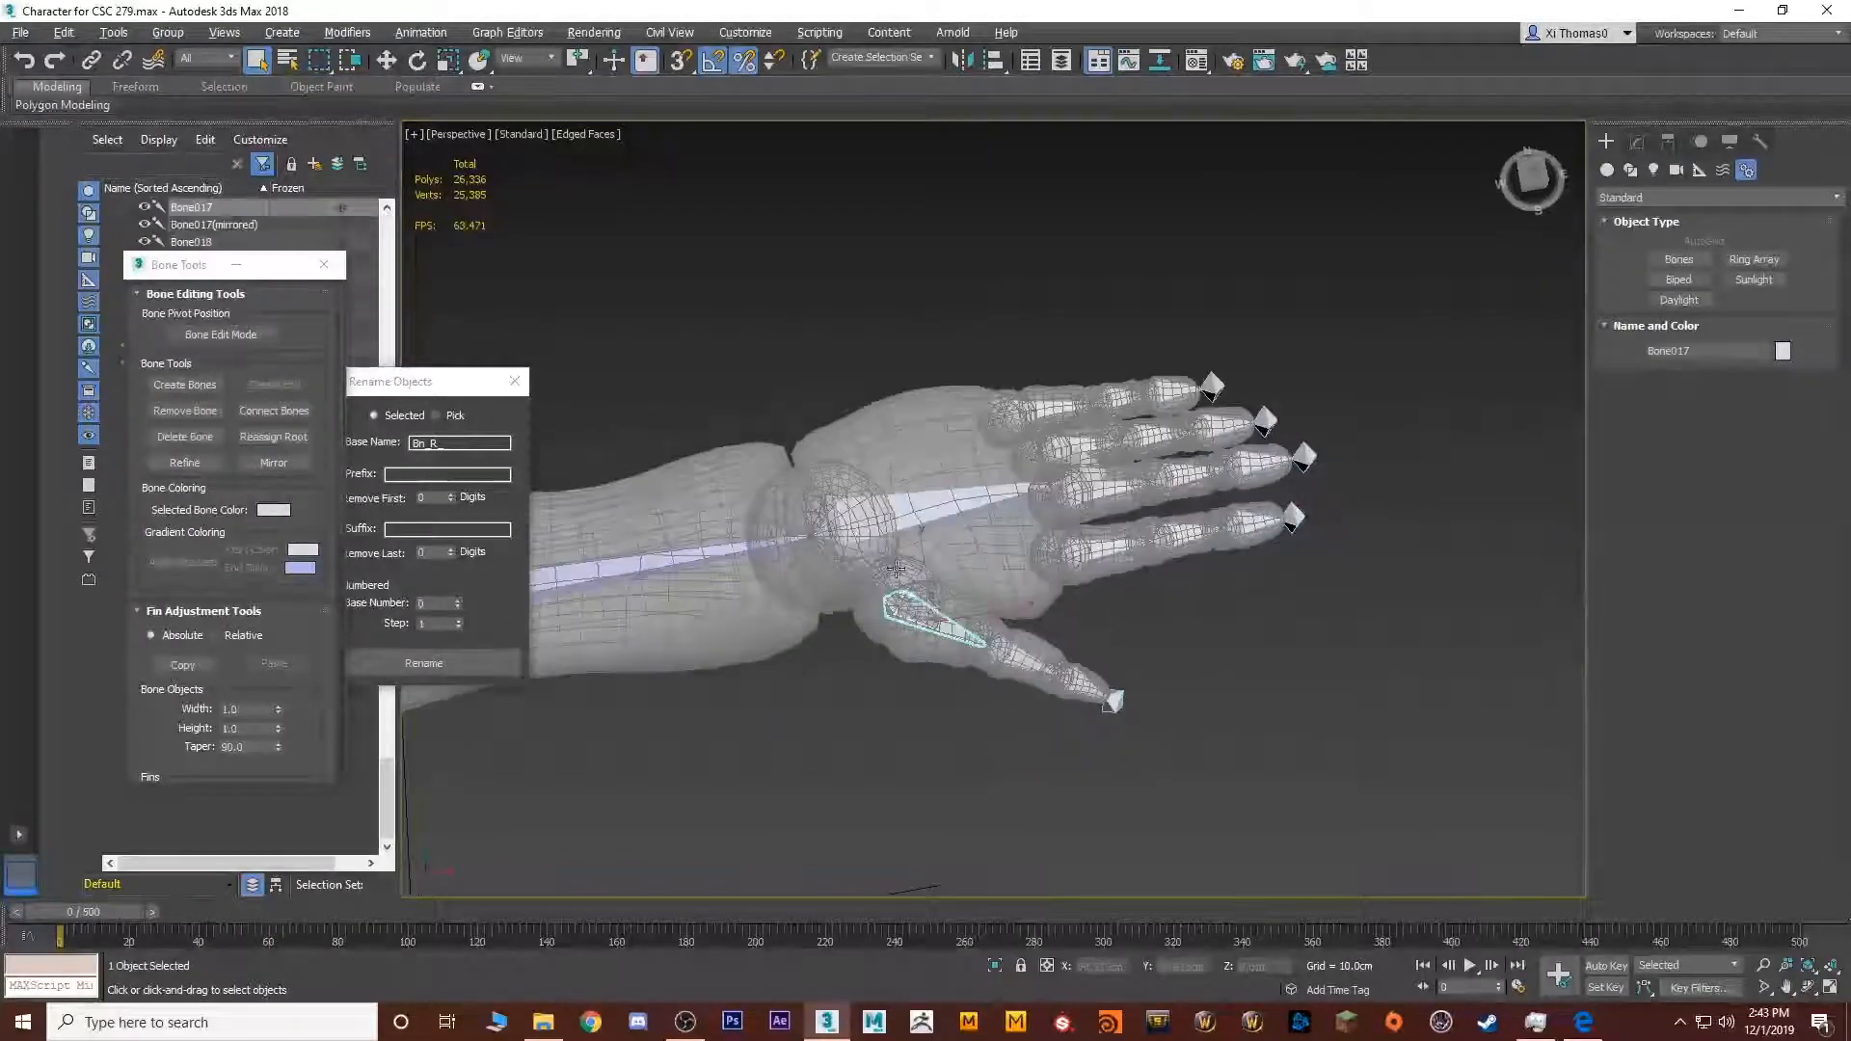
Select the left thumb's whole bone chain and rename it with base name Bn_L_Thumb, numbered from 1 in steps of 1
{"action": "scroll", "coordinate": [899, 575], "scroll_direction": "up", "scroll_amount": 3}
{"action": "double_click", "coordinate": [918, 617]}
{"action": "middle_click_drag", "start_coordinate": [914, 611], "coordinate": [839, 531], "text": "alt"}
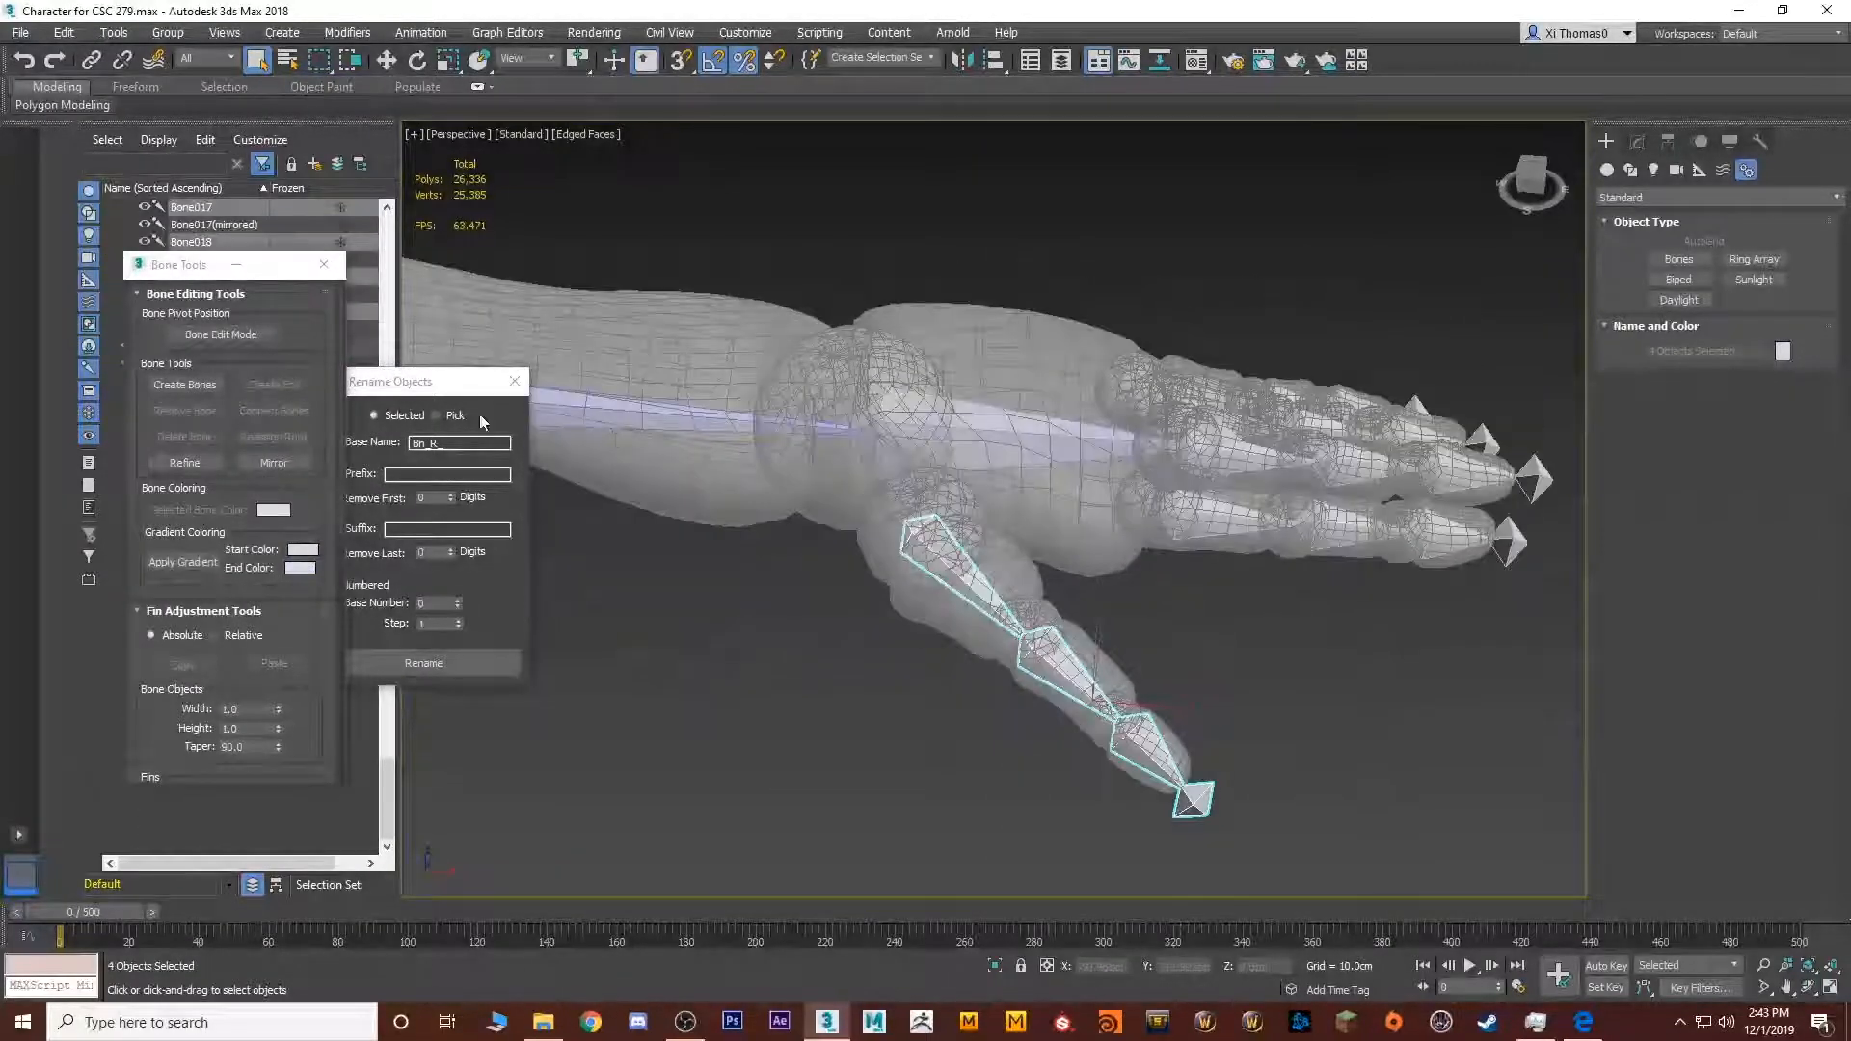
{"action": "left_click", "coordinate": [479, 446]}
{"action": "middle_click_drag", "start_coordinate": [776, 466], "coordinate": [711, 500], "text": "alt"}
{"action": "left_click", "coordinate": [469, 443]}
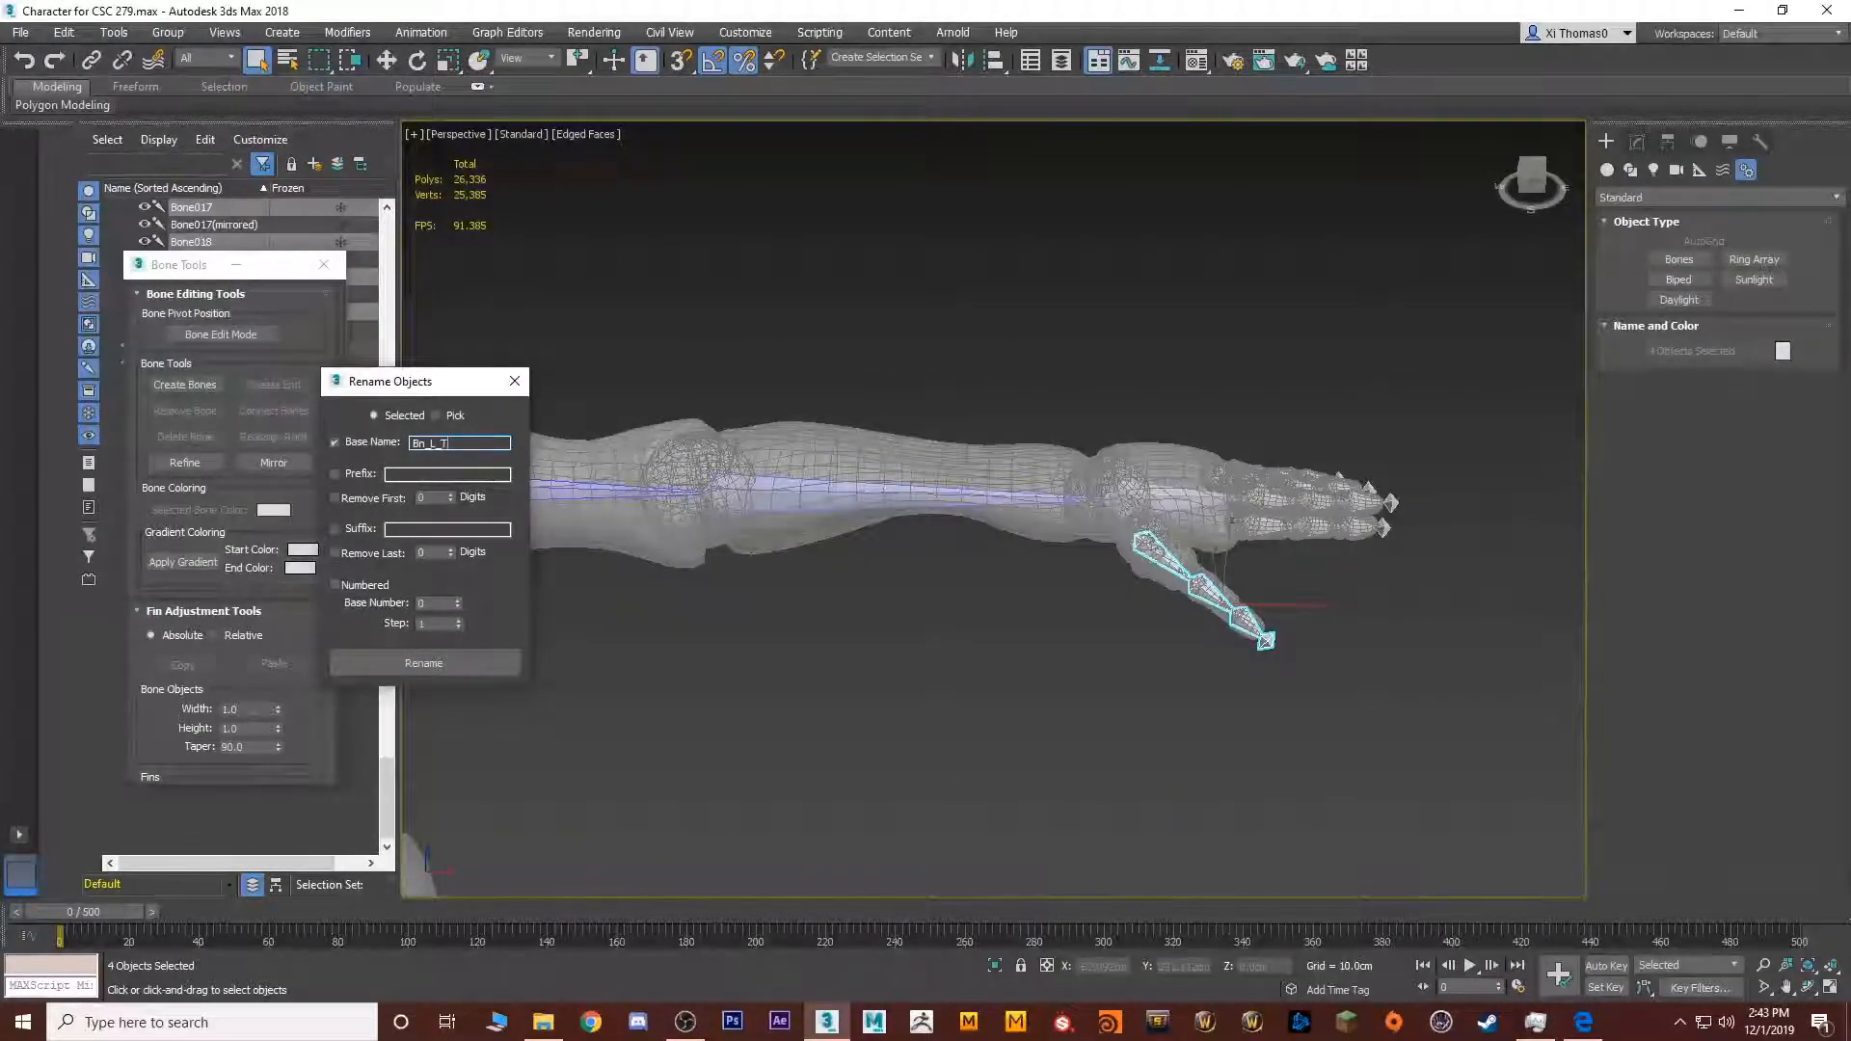
{"action": "left_click", "coordinate": [355, 585]}
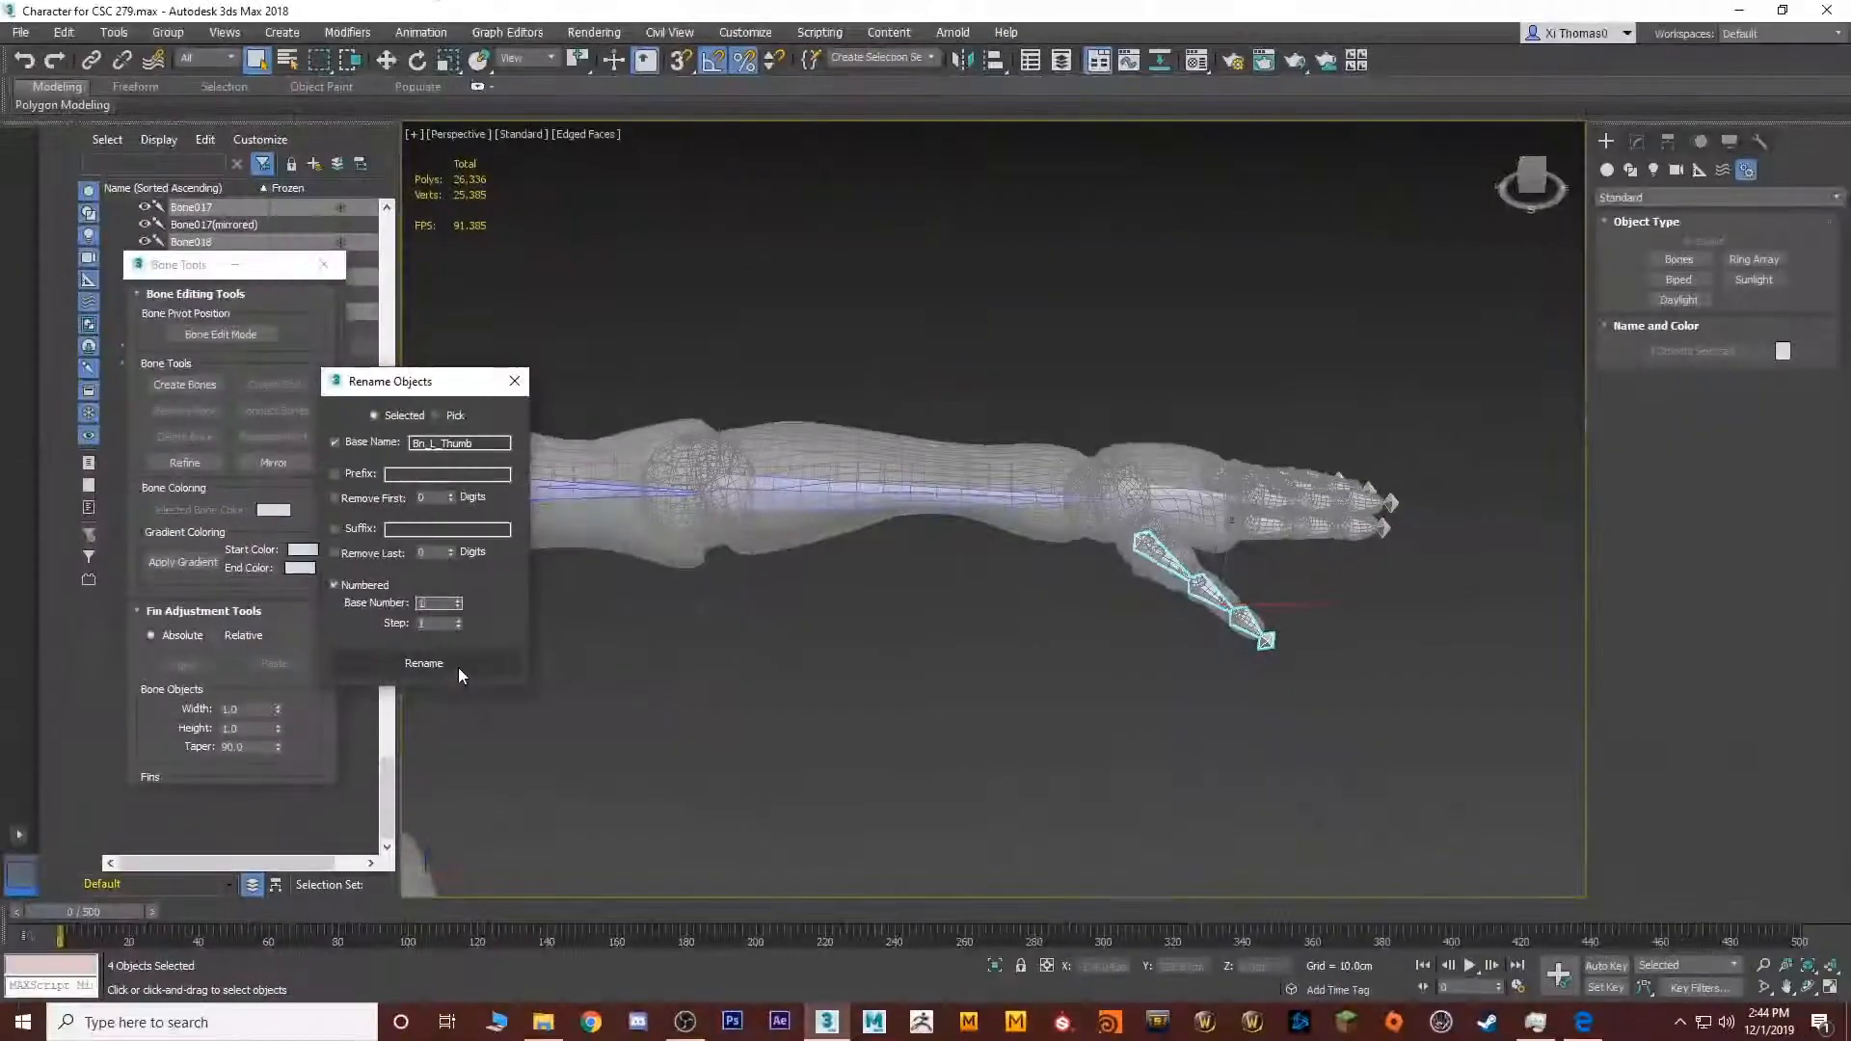
{"action": "left_click", "coordinate": [459, 668]}
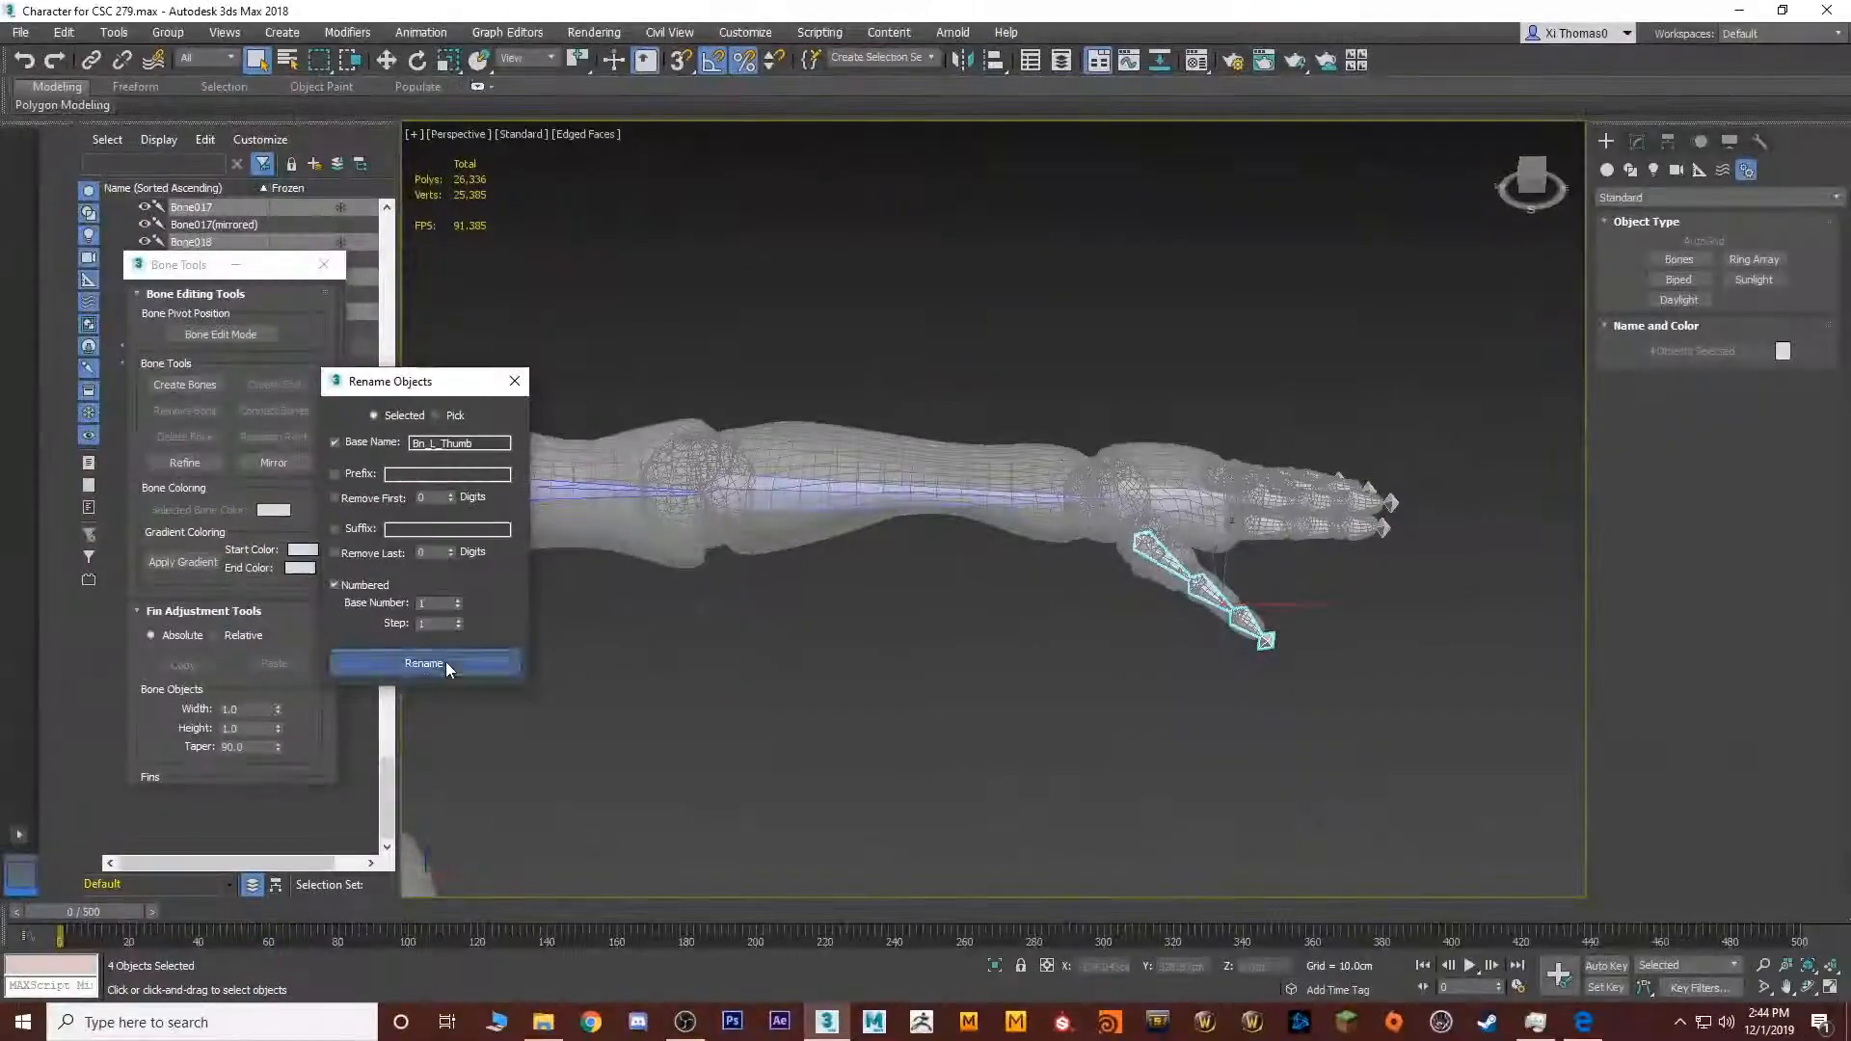
Rename the end bone at the left thumb's tip as Bn_L_Thumb_End
{"action": "left_click", "coordinate": [1638, 144]}
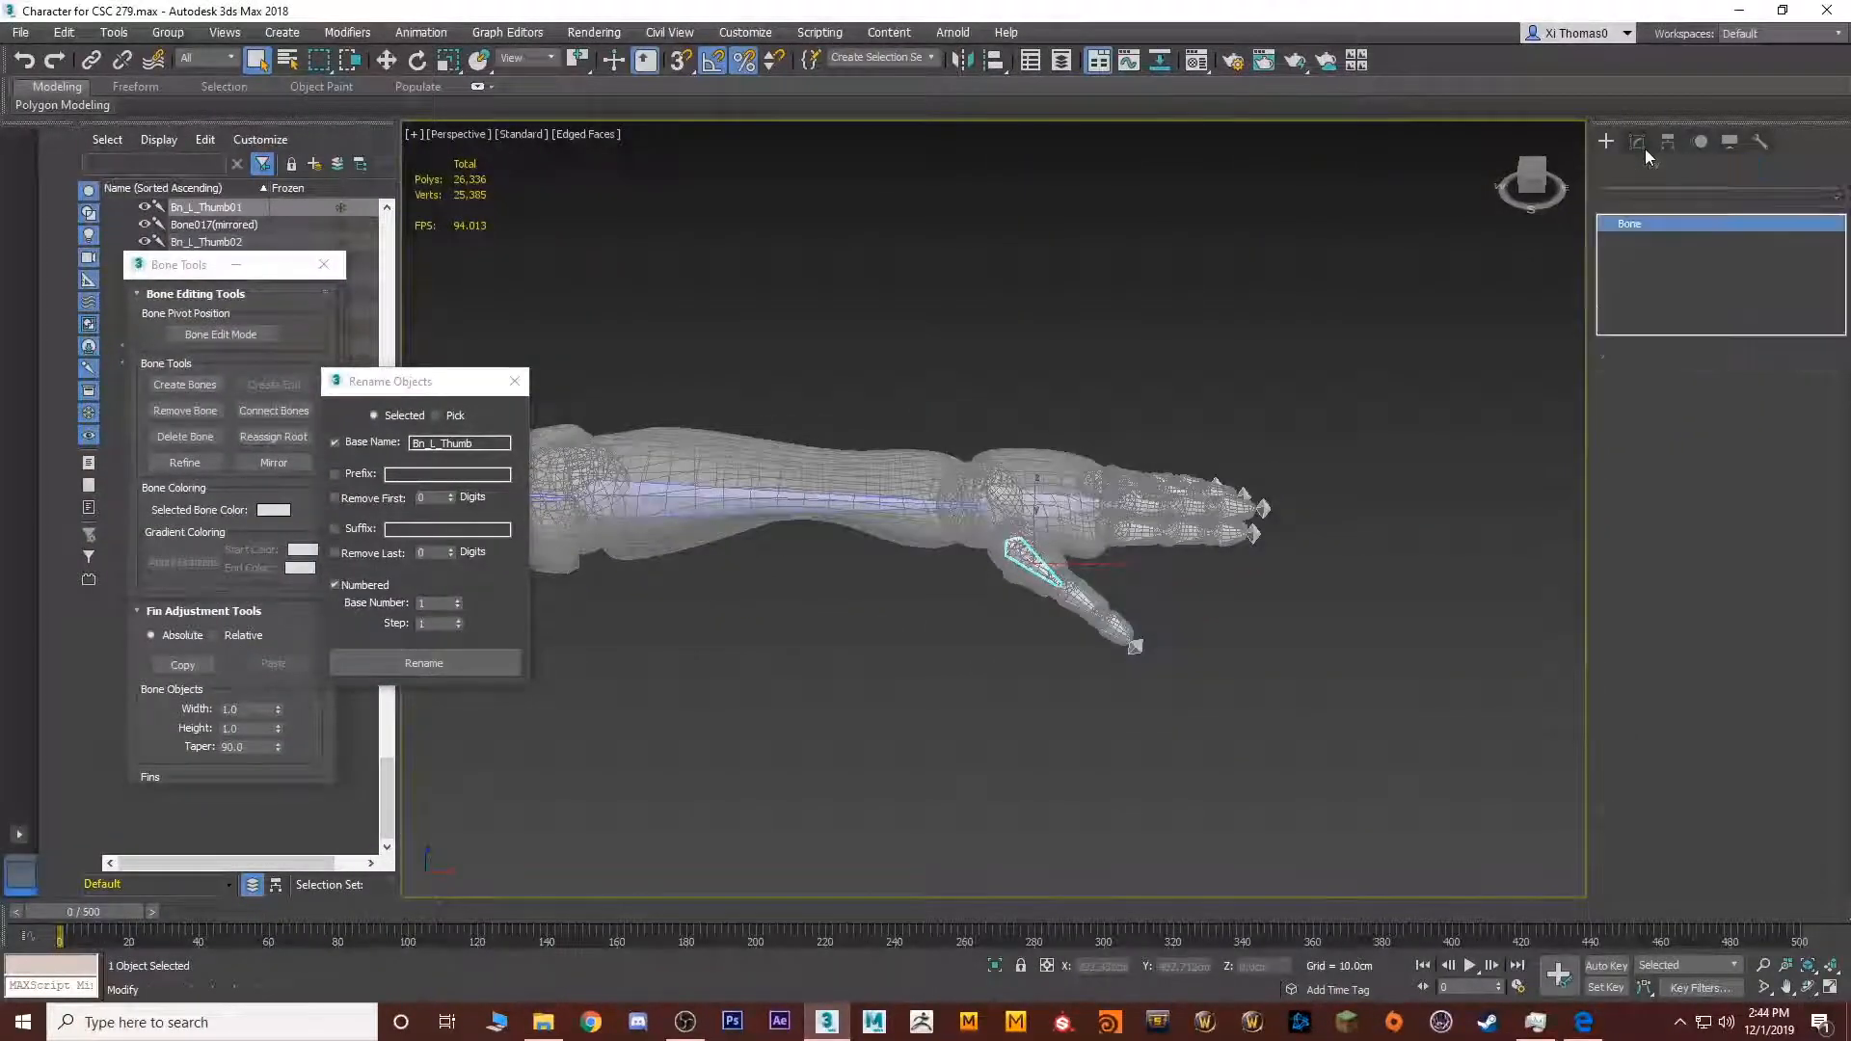
{"action": "middle_click_drag", "start_coordinate": [1375, 287], "coordinate": [1321, 333], "text": "alt"}
{"action": "scroll", "coordinate": [1142, 485], "scroll_direction": "up", "scroll_amount": 5}
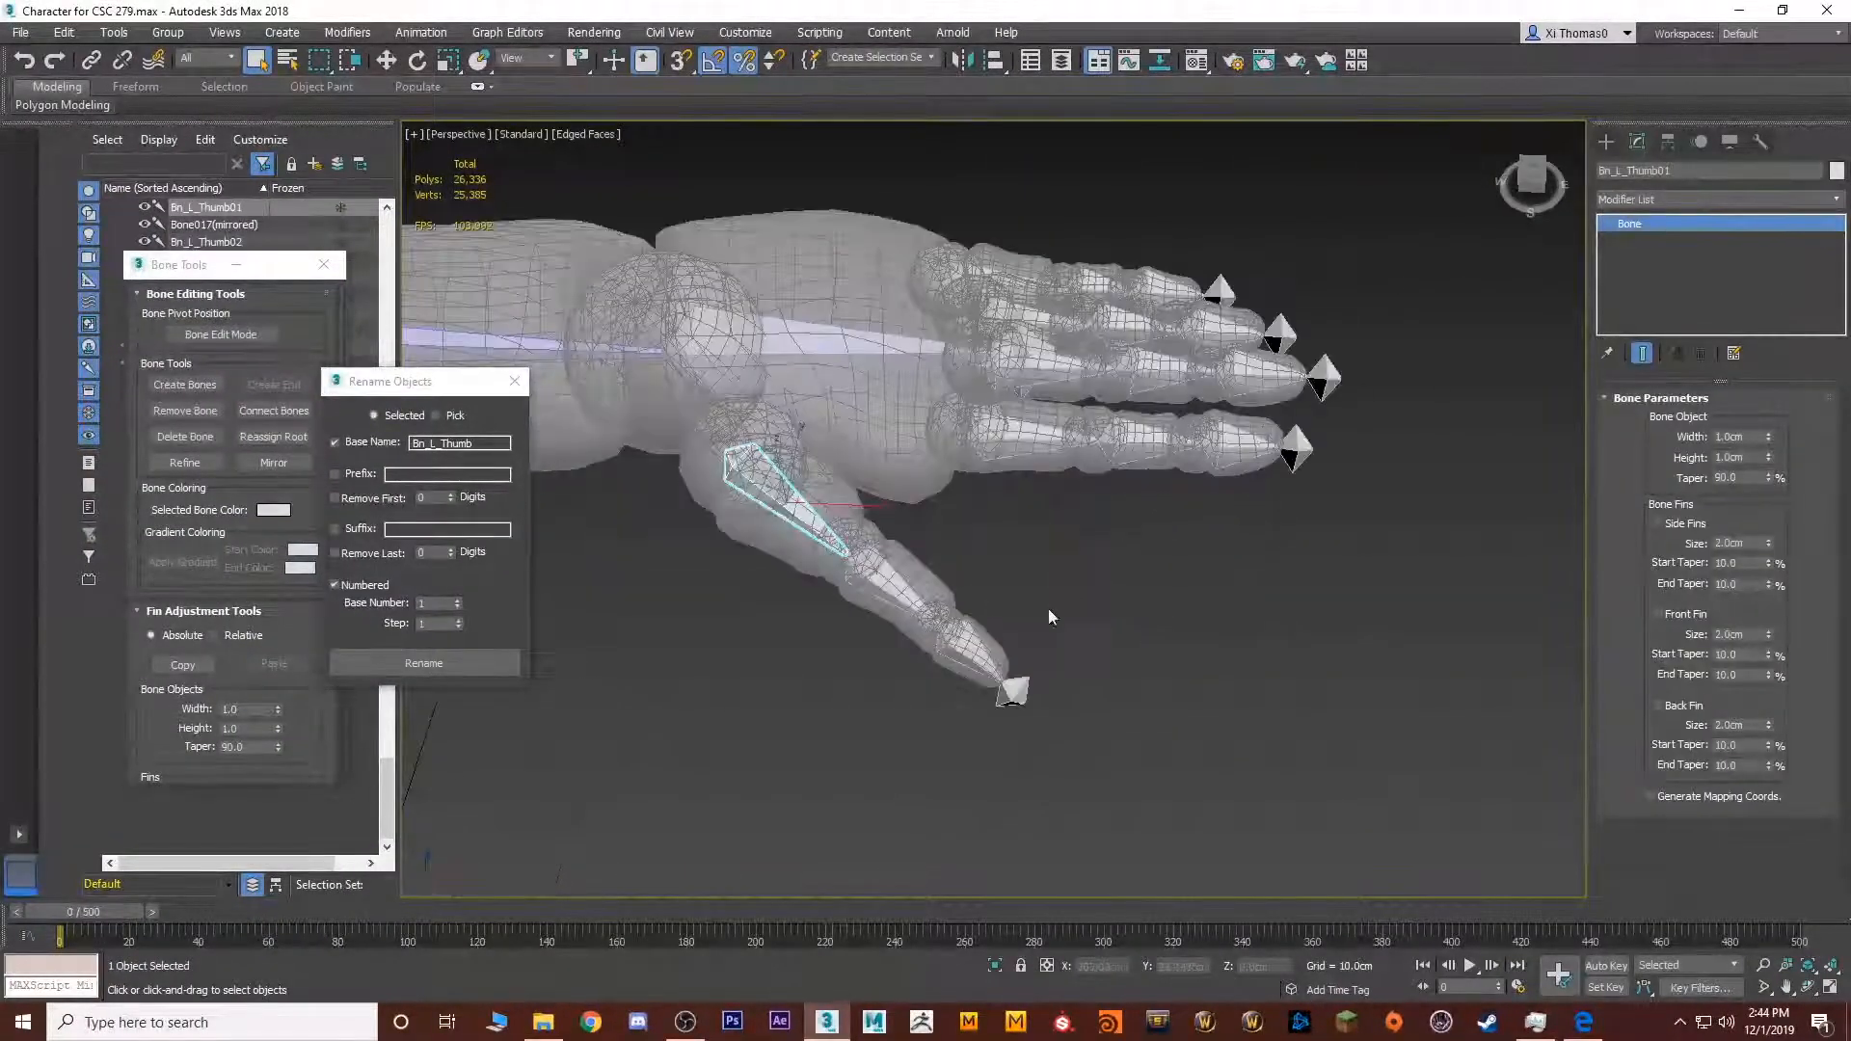
{"action": "left_click", "coordinate": [1012, 694]}
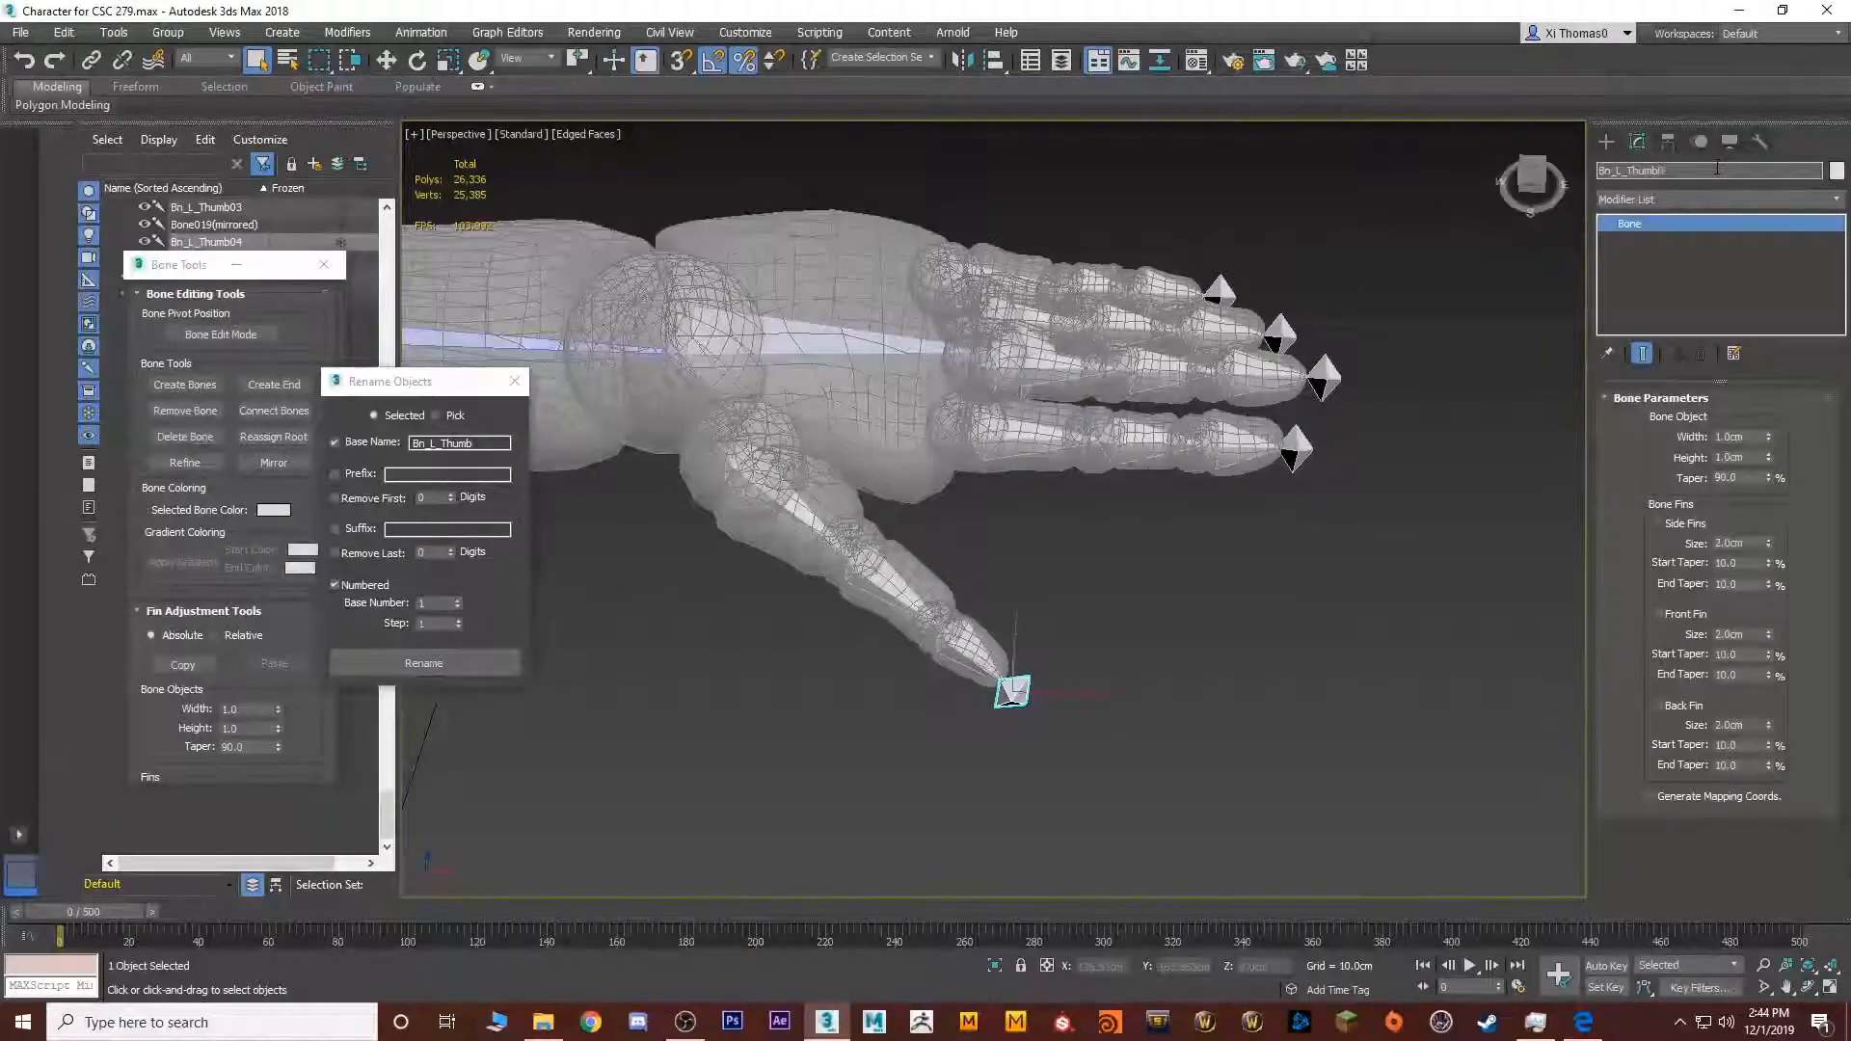
{"action": "type", "text": "d"}
{"action": "key", "text": "Return"}
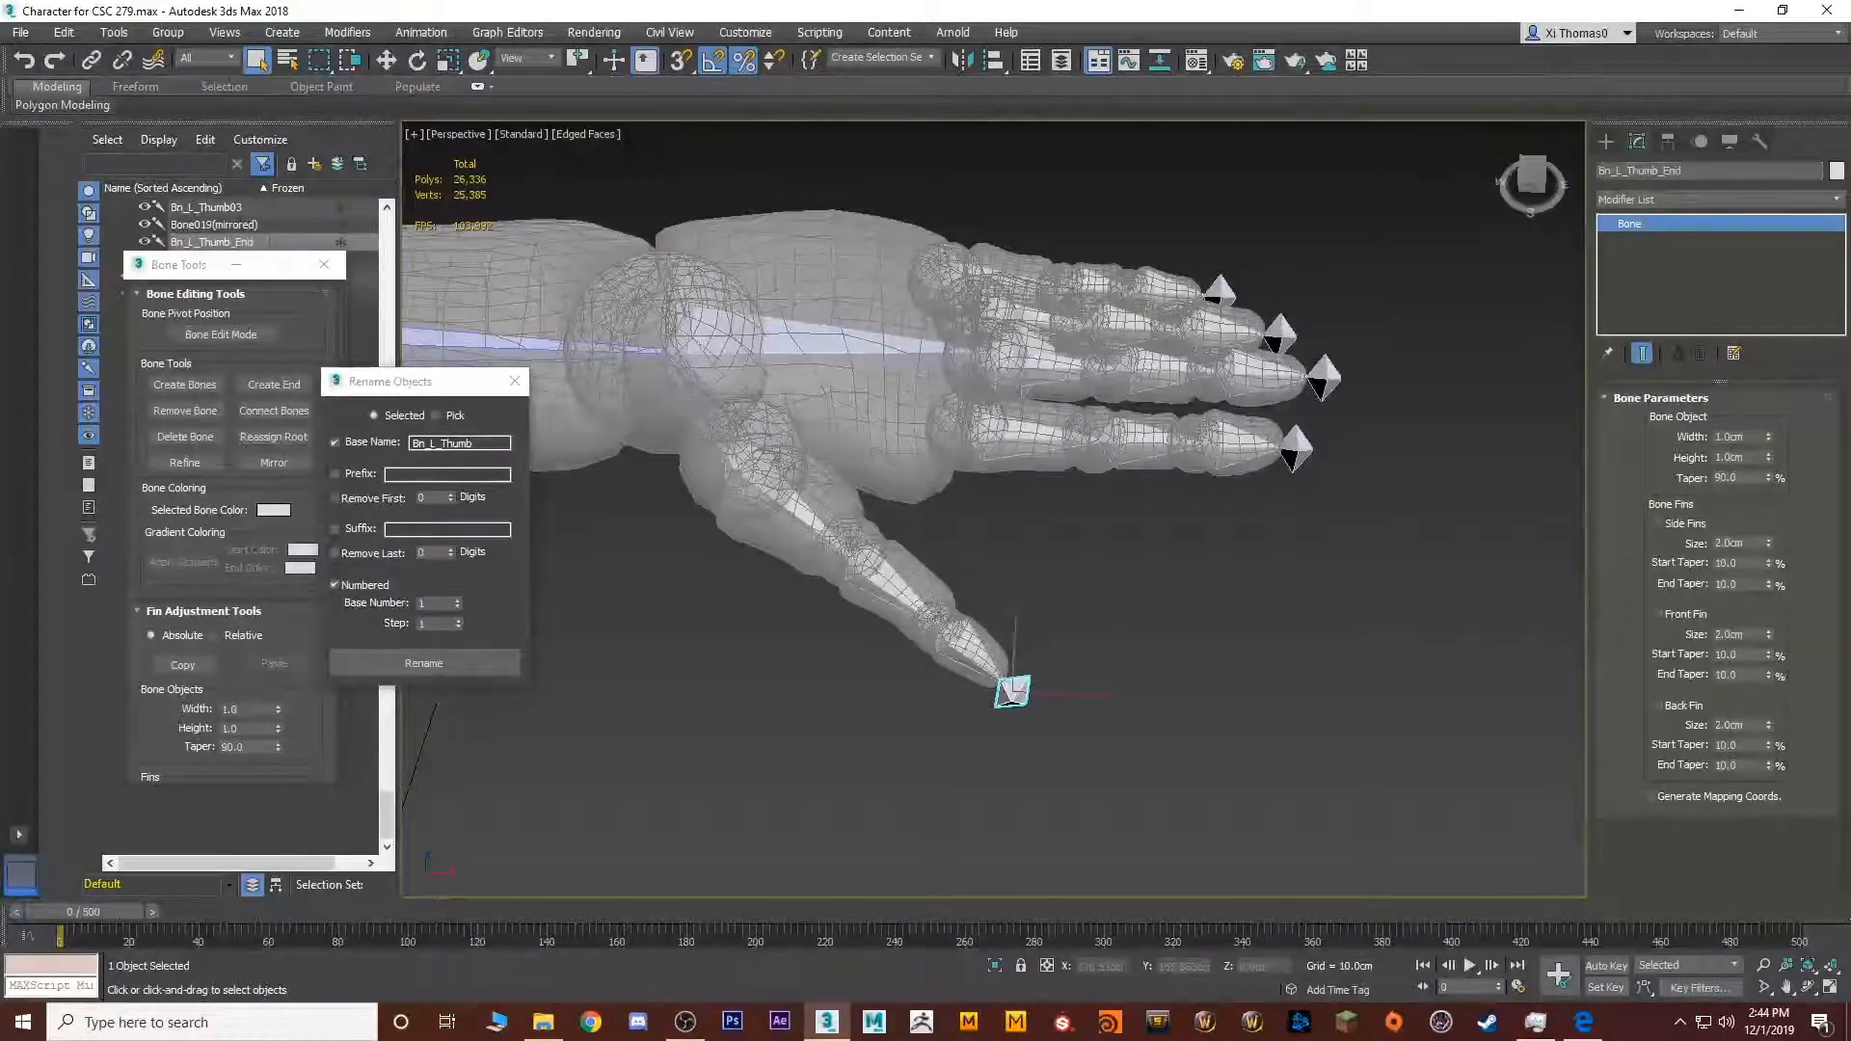
Rename the left index finger's bone chain with base name Bn_L_Index, numbered from 1, and its end bone as Bn_L_Index_End
{"action": "middle_click_drag", "start_coordinate": [1386, 407], "coordinate": [1012, 524], "text": "alt"}
{"action": "left_click", "coordinate": [1046, 461]}
{"action": "double_click", "coordinate": [1014, 525]}
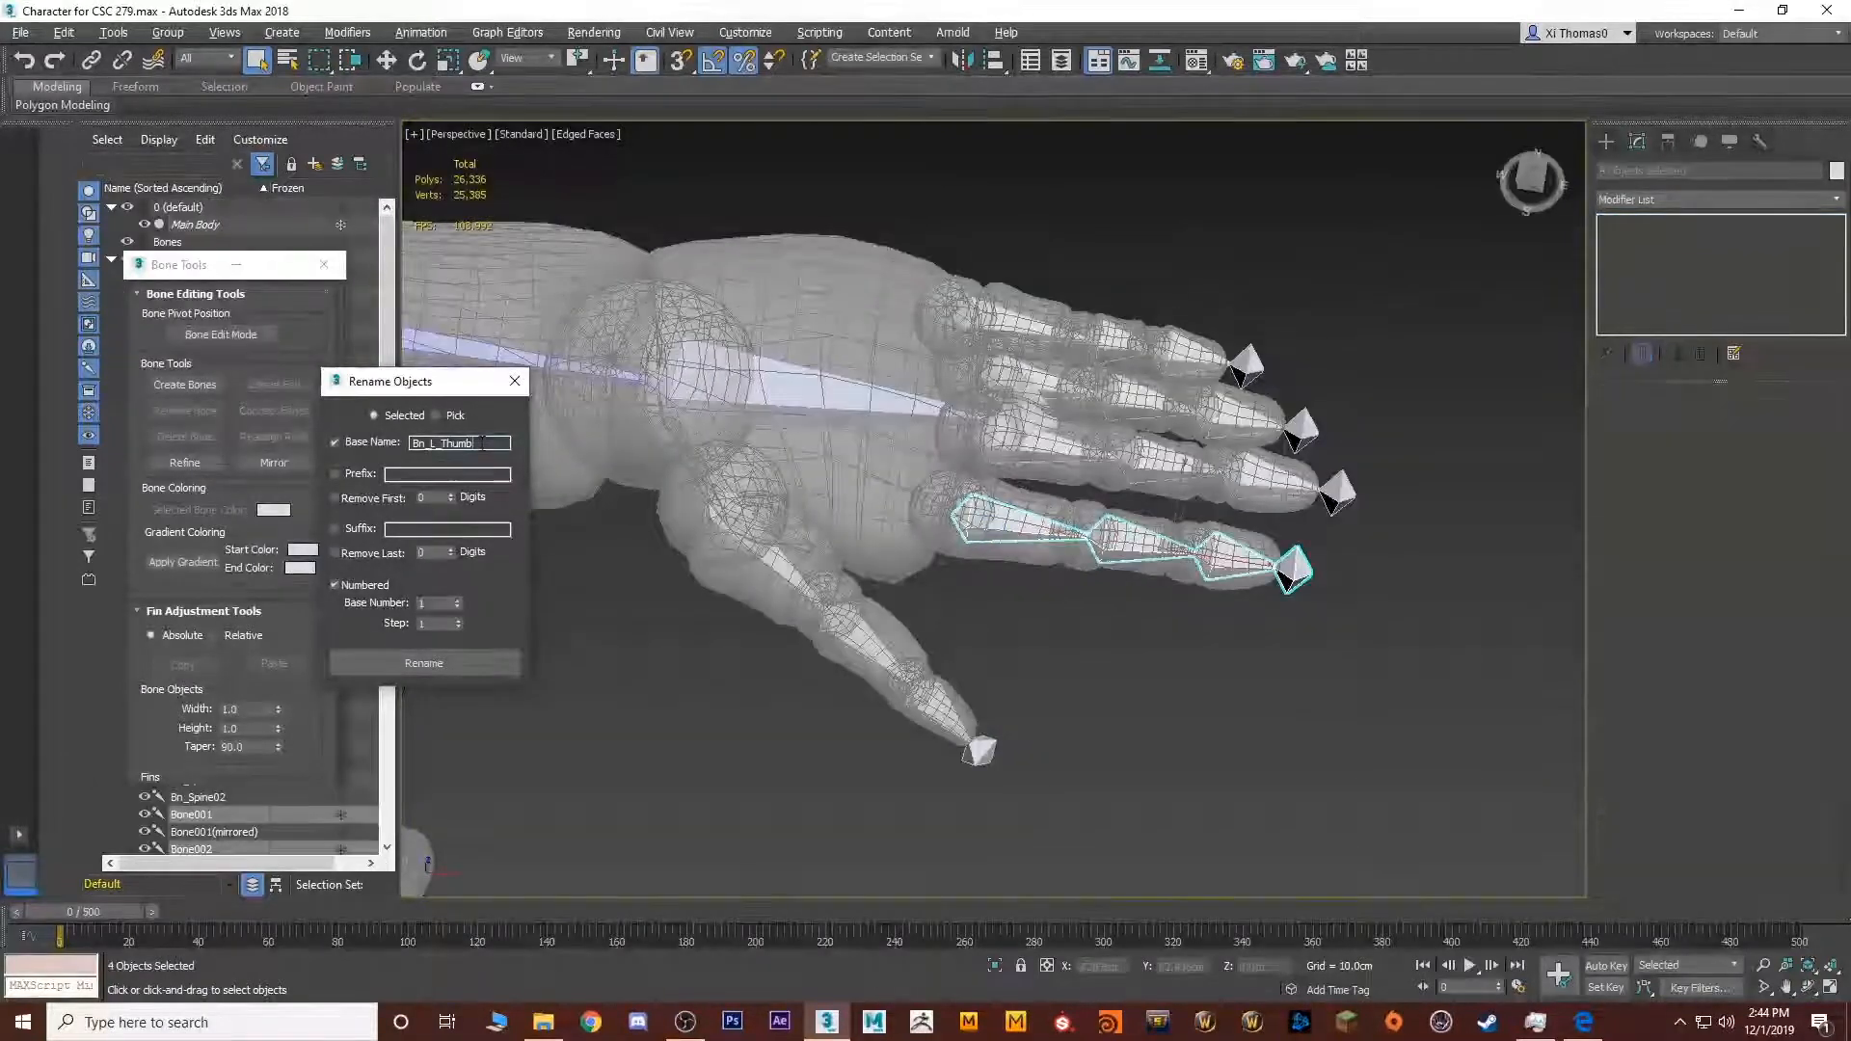
{"action": "left_click", "coordinate": [483, 442]}
{"action": "key", "text": "BackSpace"}
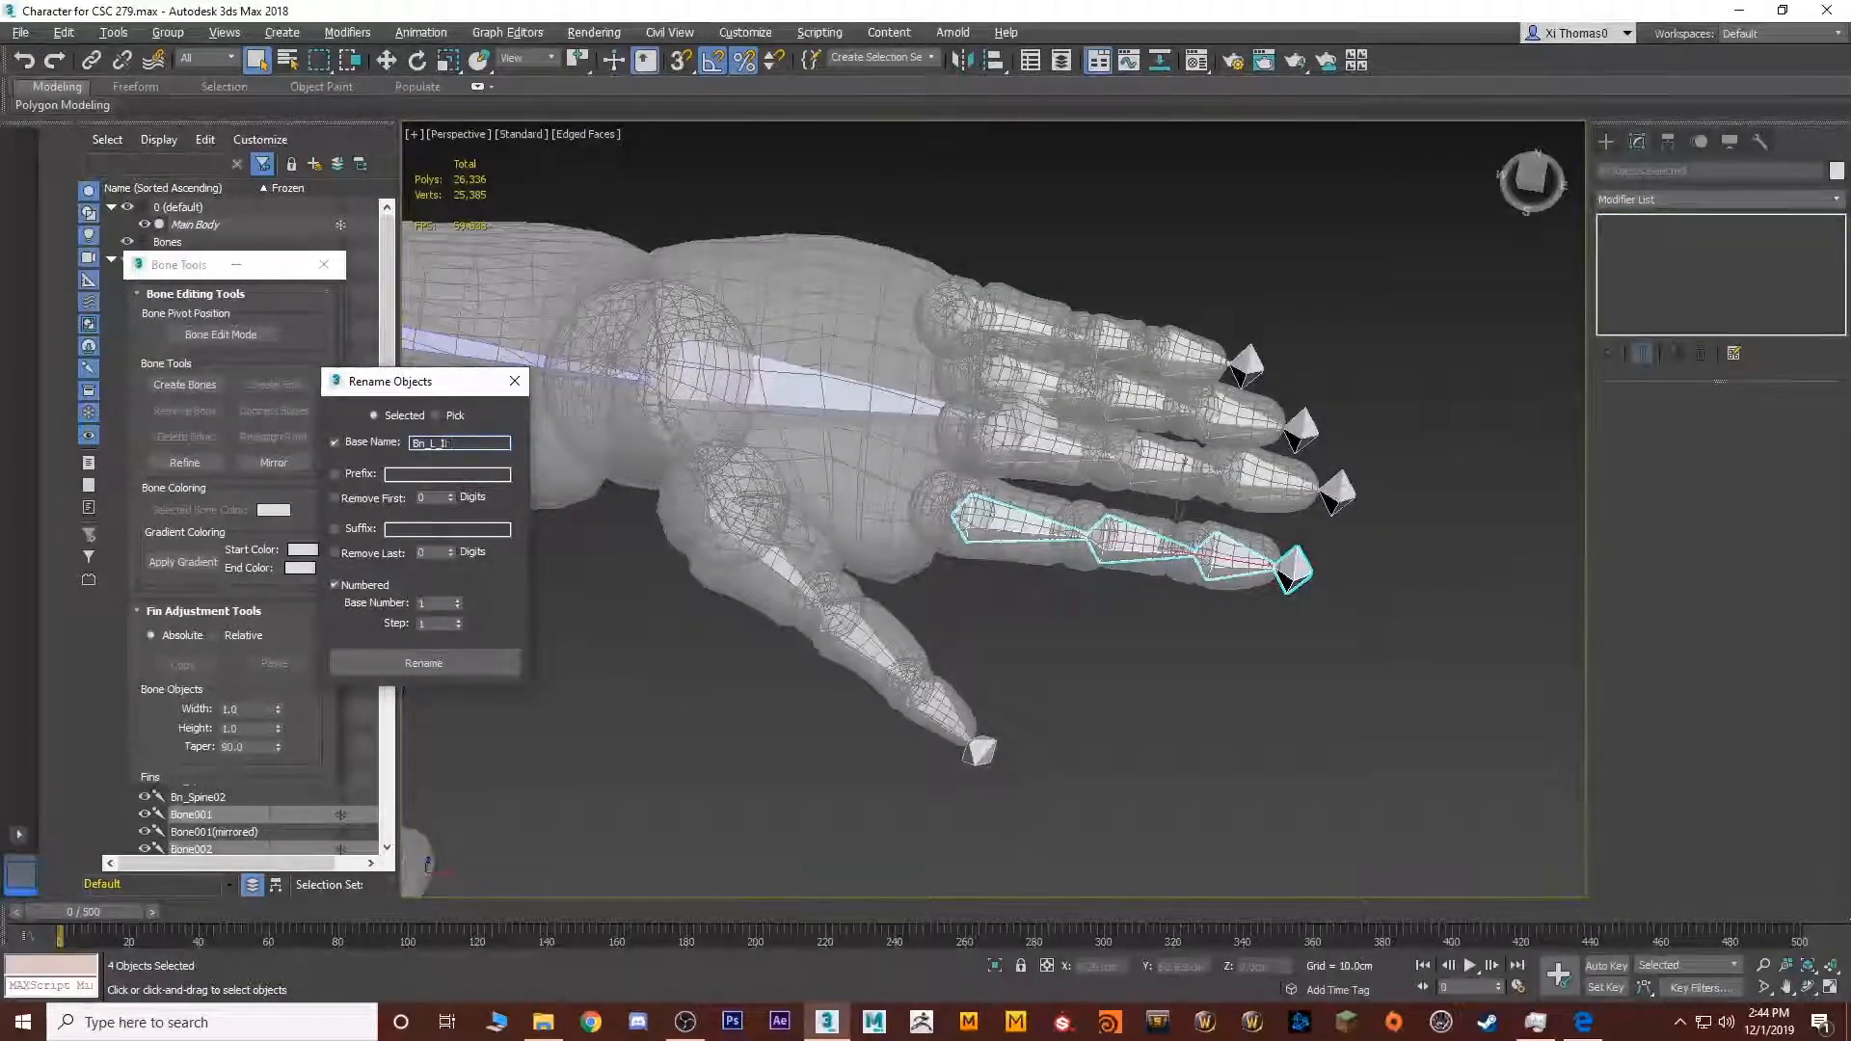
{"action": "type", "text": "Index"}
{"action": "left_click", "coordinate": [424, 663]}
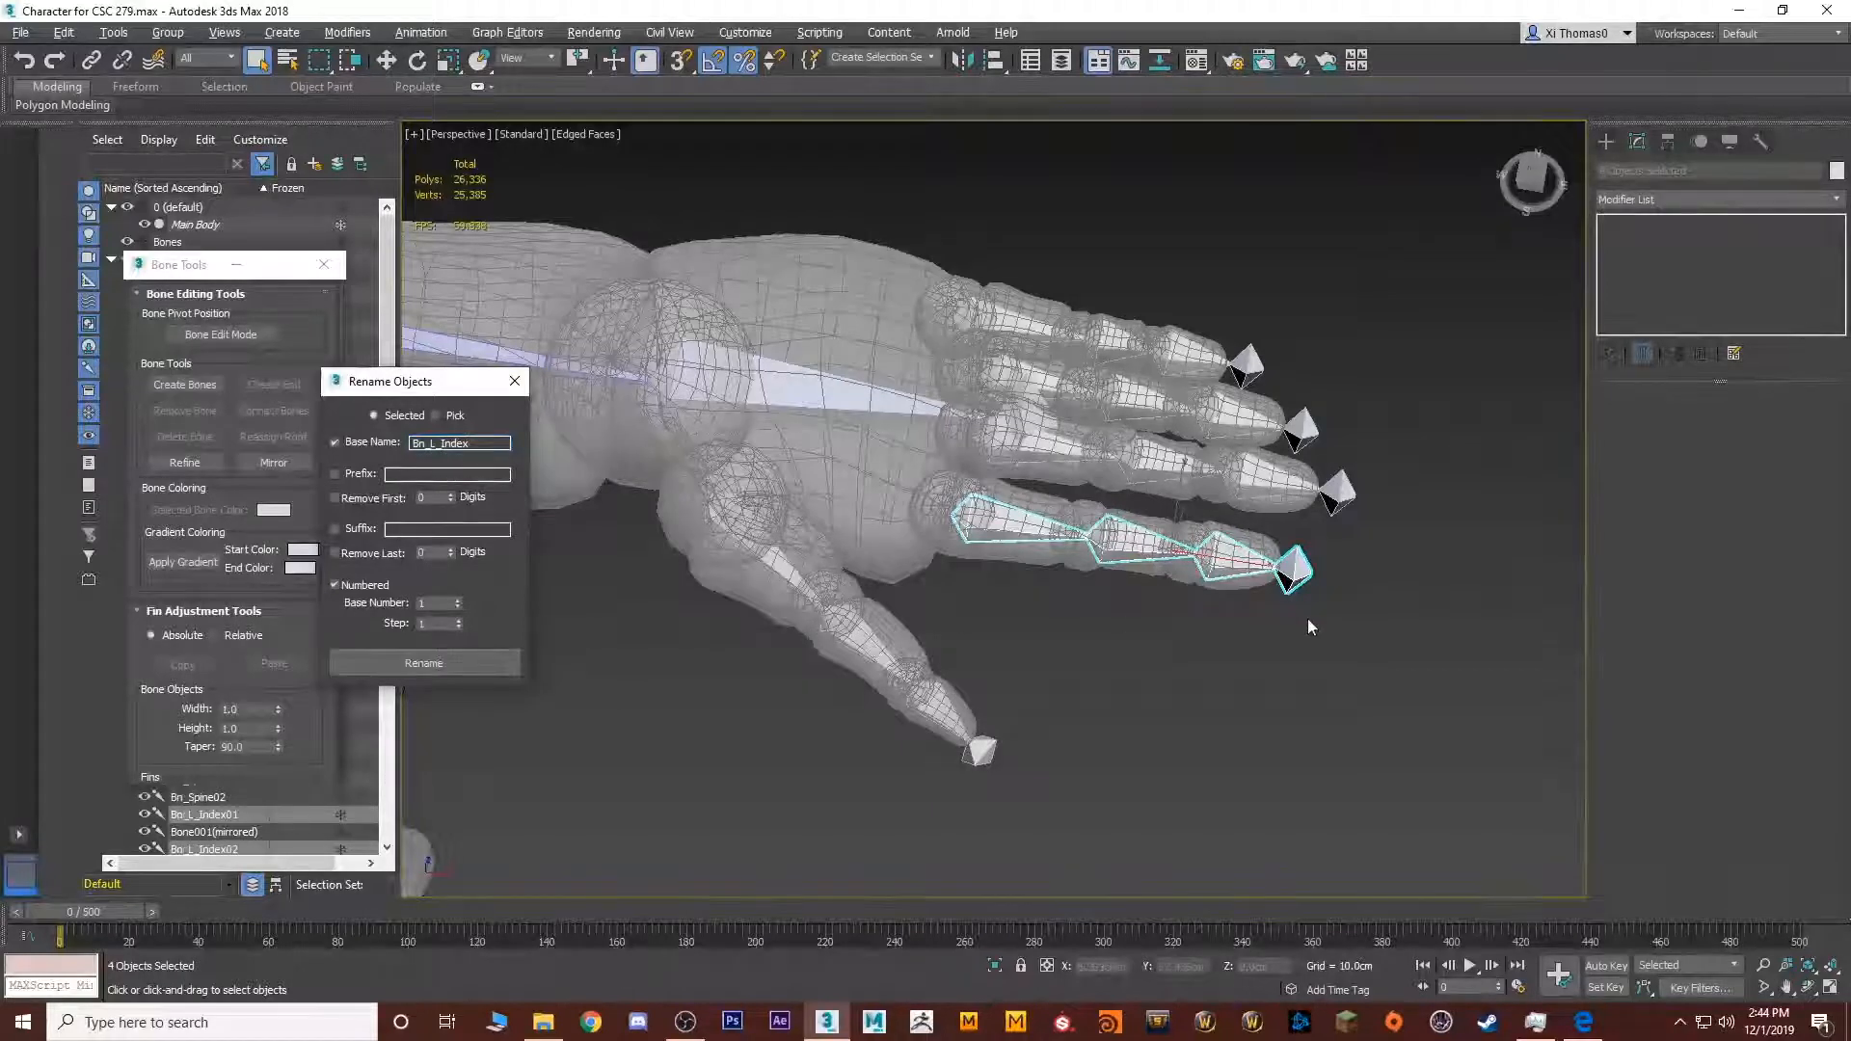
{"action": "left_click", "coordinate": [1304, 568]}
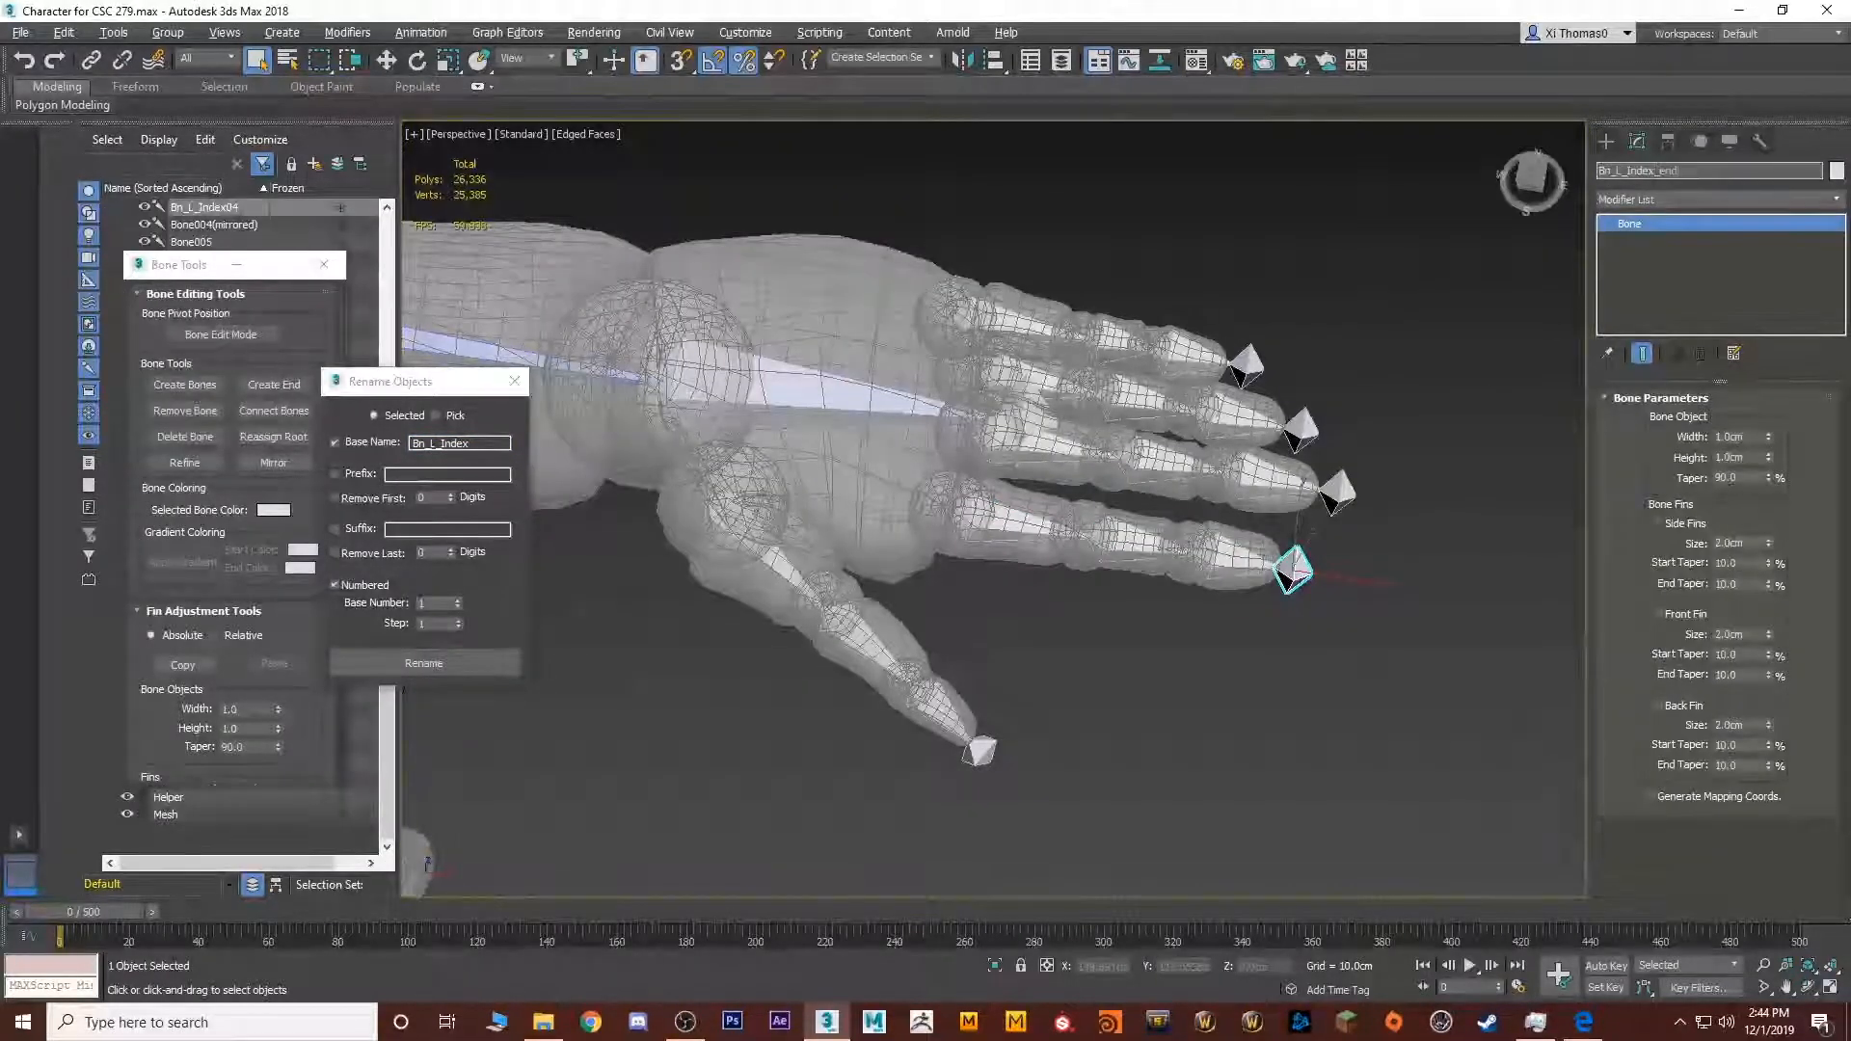
{"action": "key", "text": "Return"}
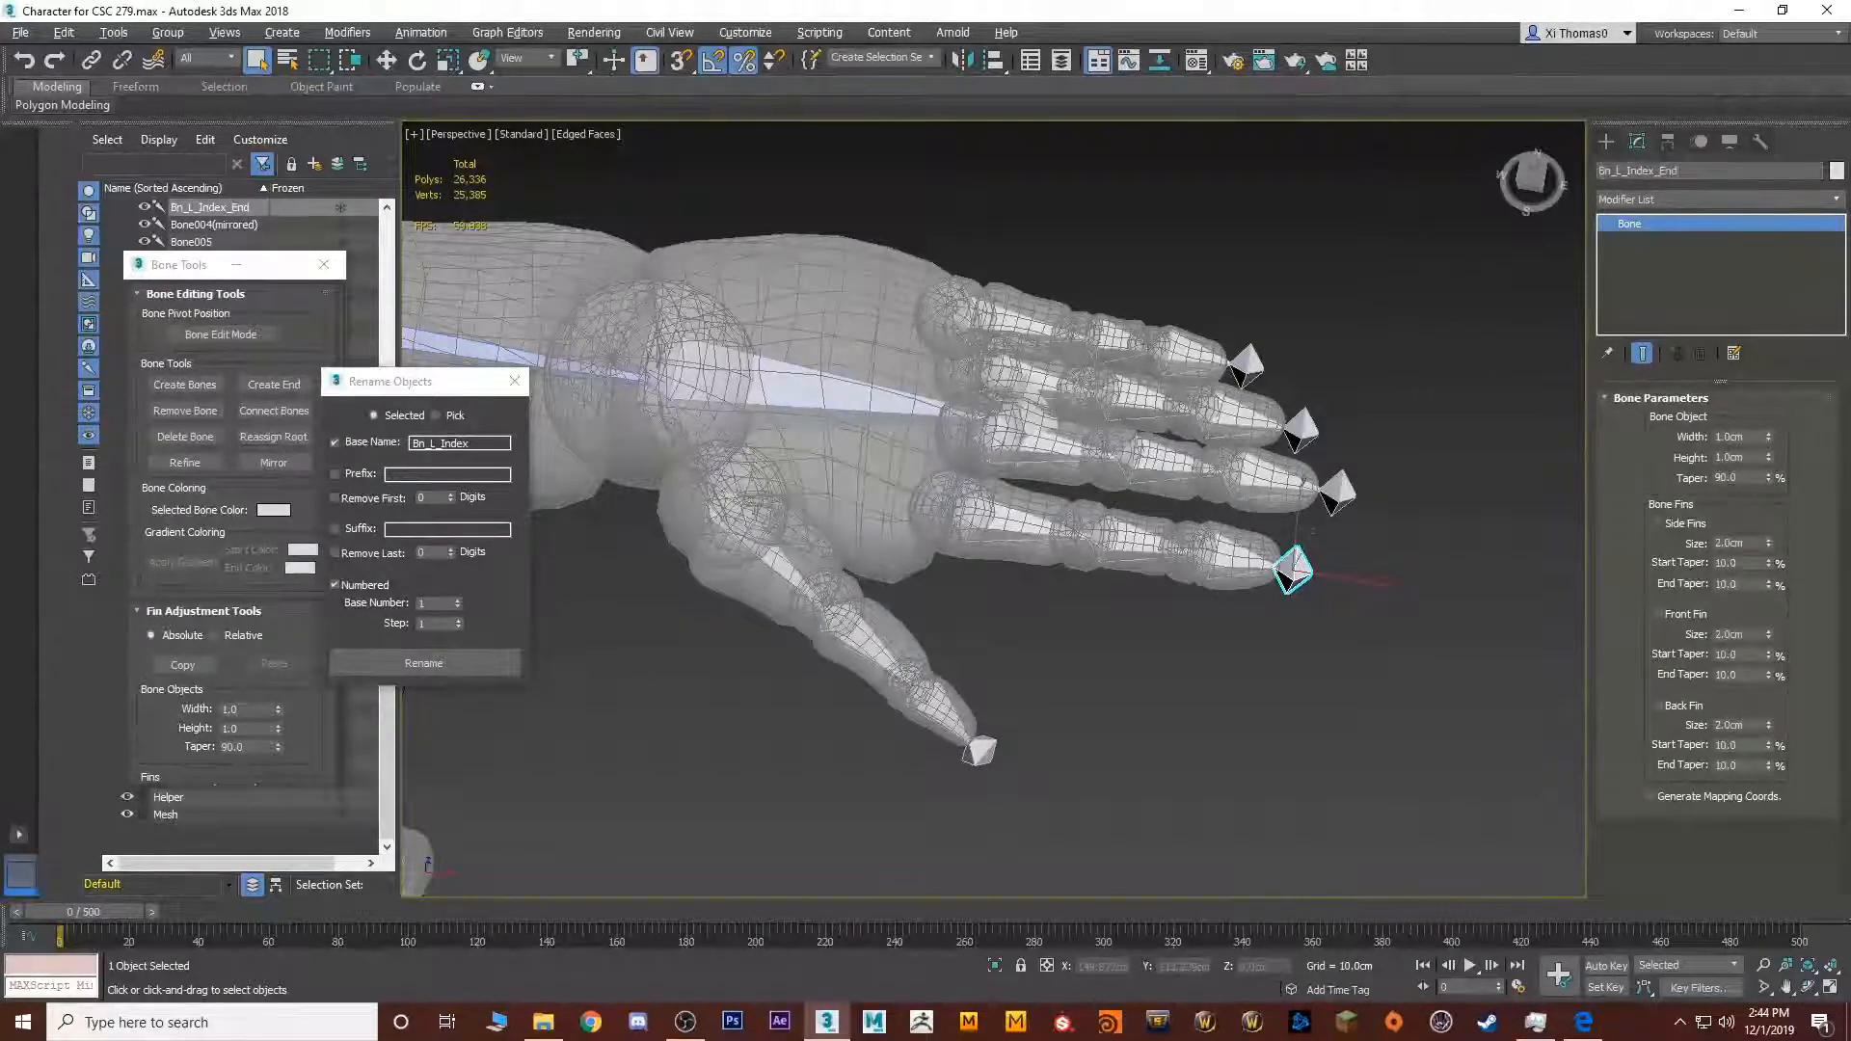
Rename the left middle finger's bone chain with base name Bn_L_Middle, numbered from 1
{"action": "double_click", "coordinate": [1012, 439]}
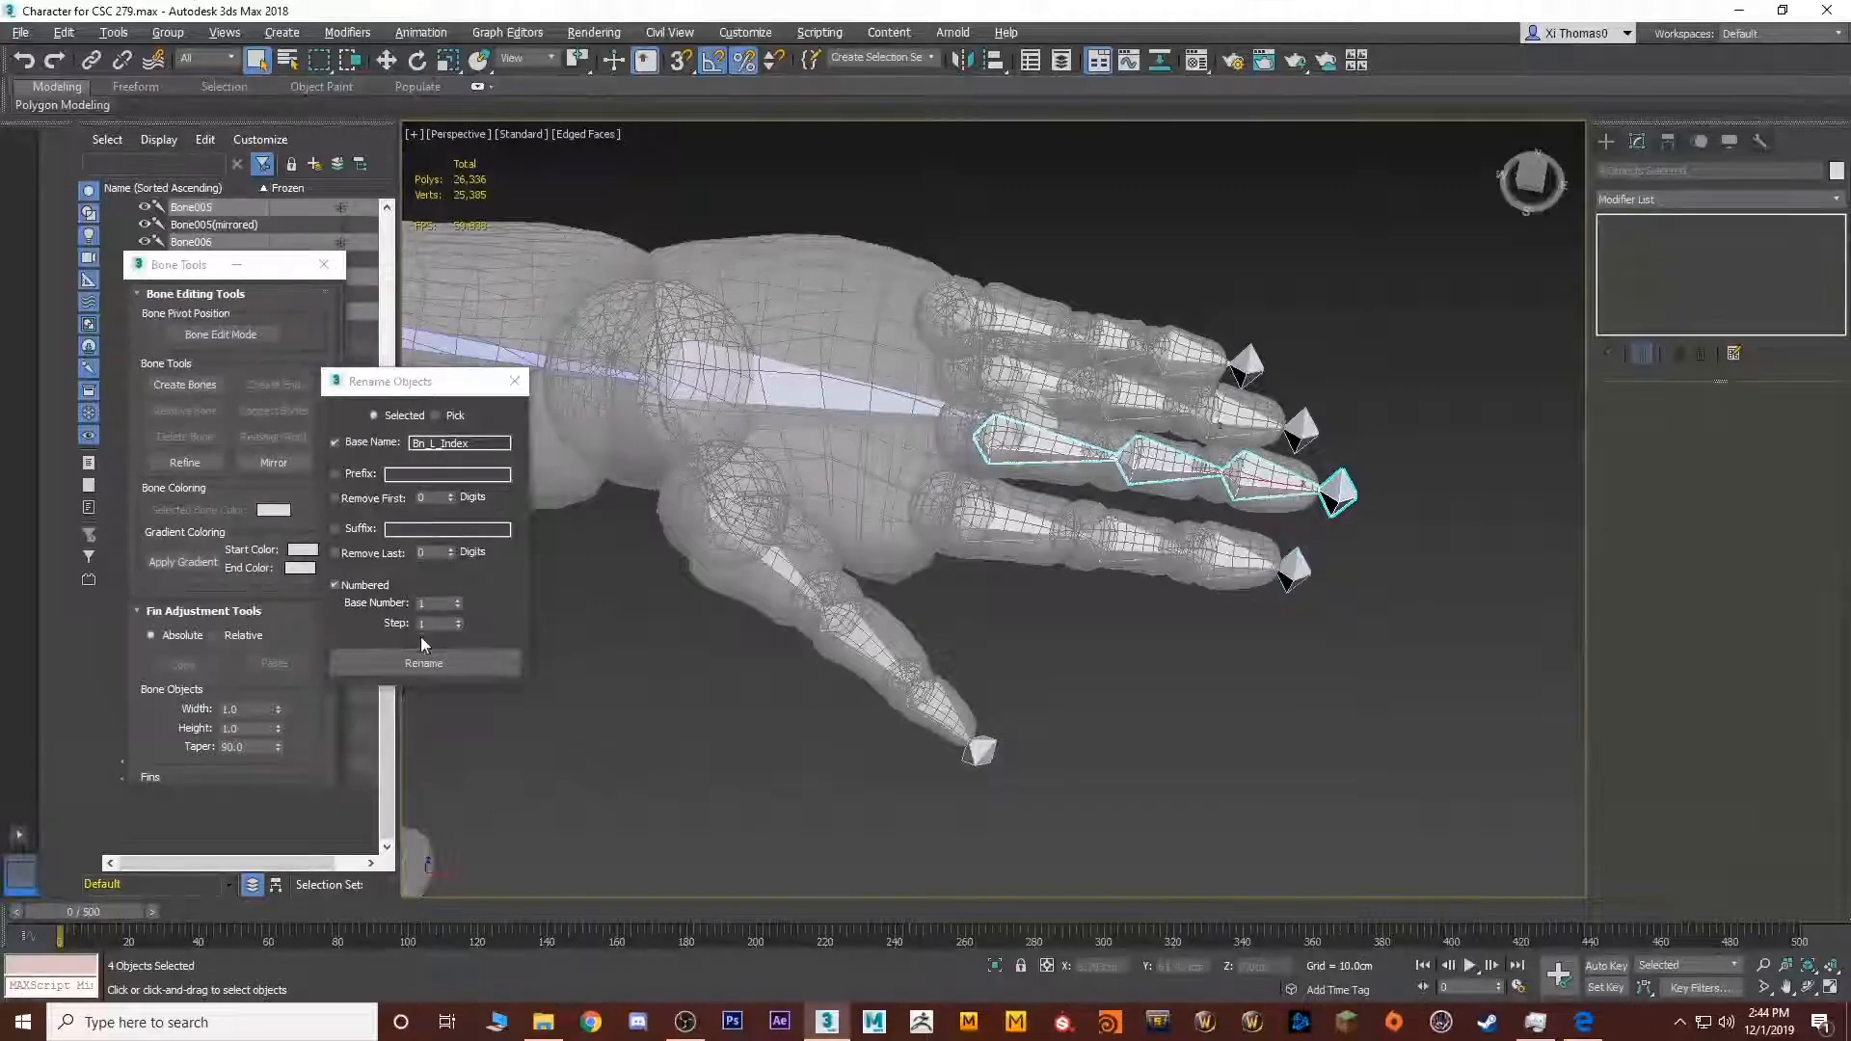
{"action": "left_click", "coordinate": [495, 444]}
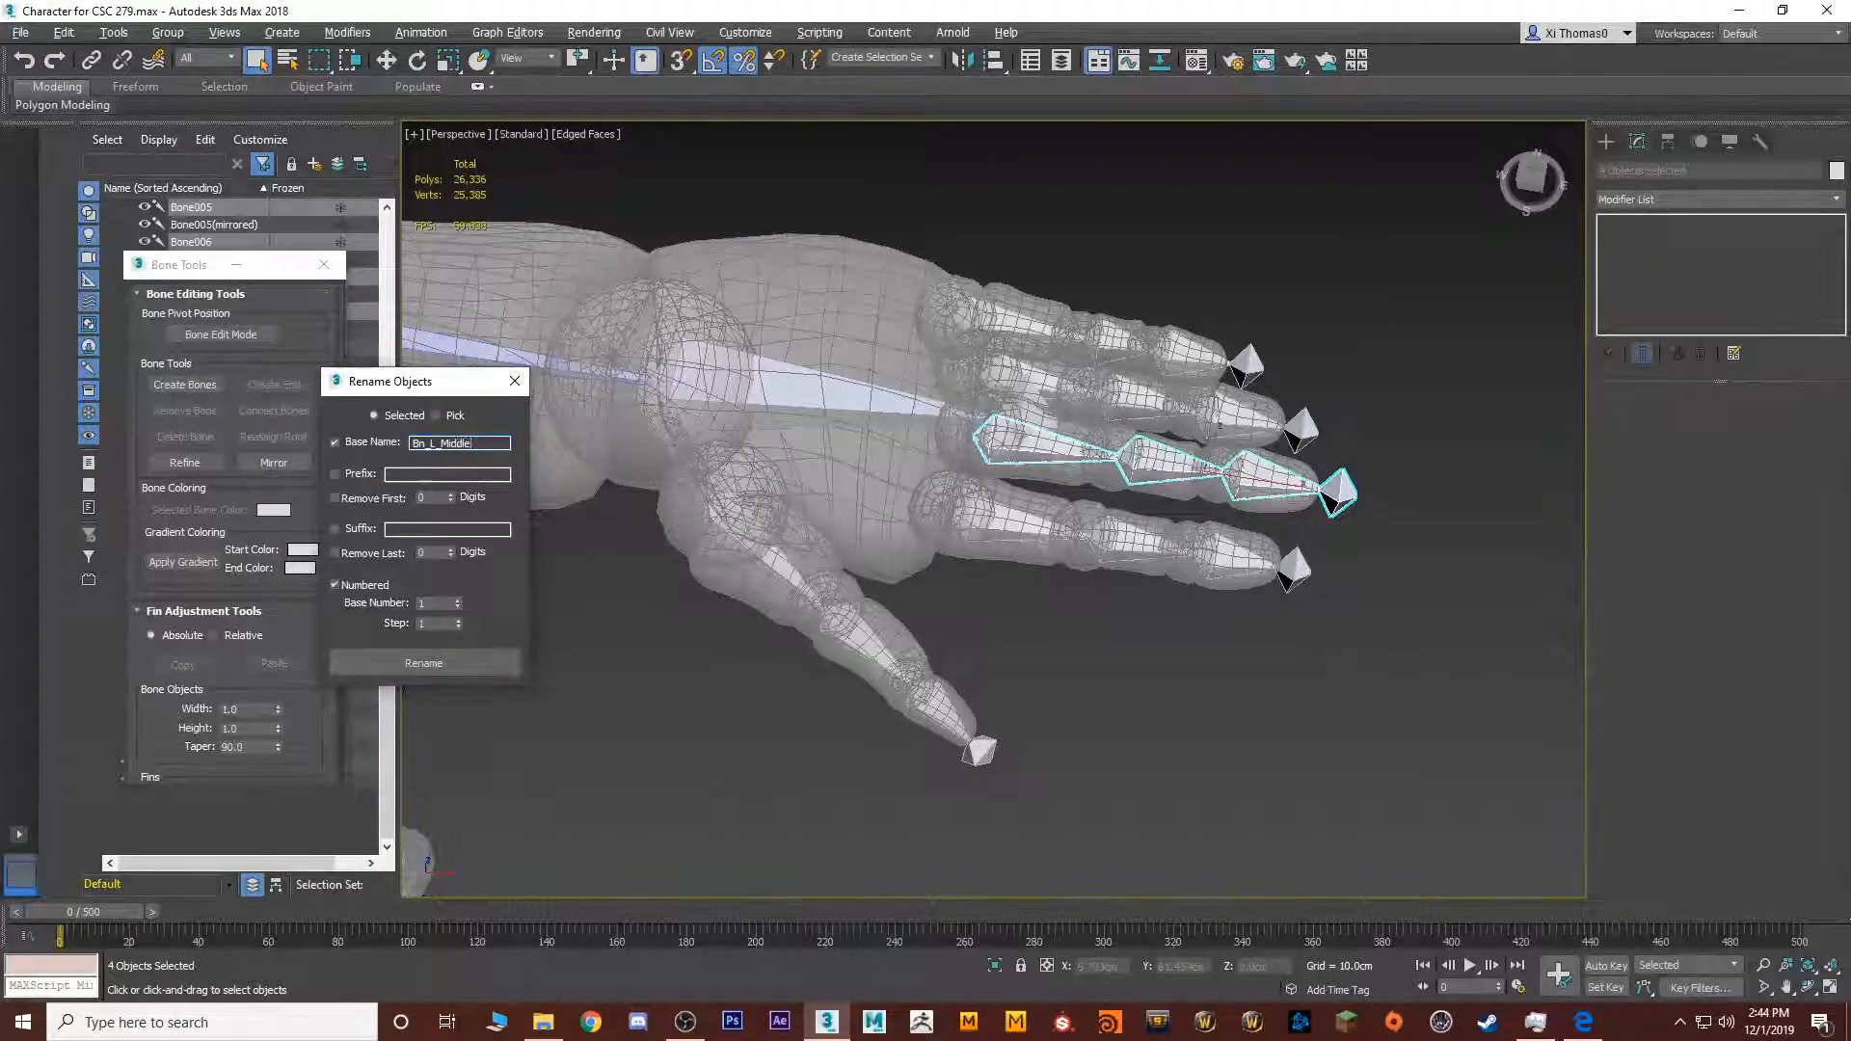
{"action": "left_click", "coordinate": [416, 666]}
Rename the end bone at the left middle finger's tip as Bn_L_Middle_End
{"action": "middle_click_drag", "start_coordinate": [1188, 480], "coordinate": [1043, 580]}
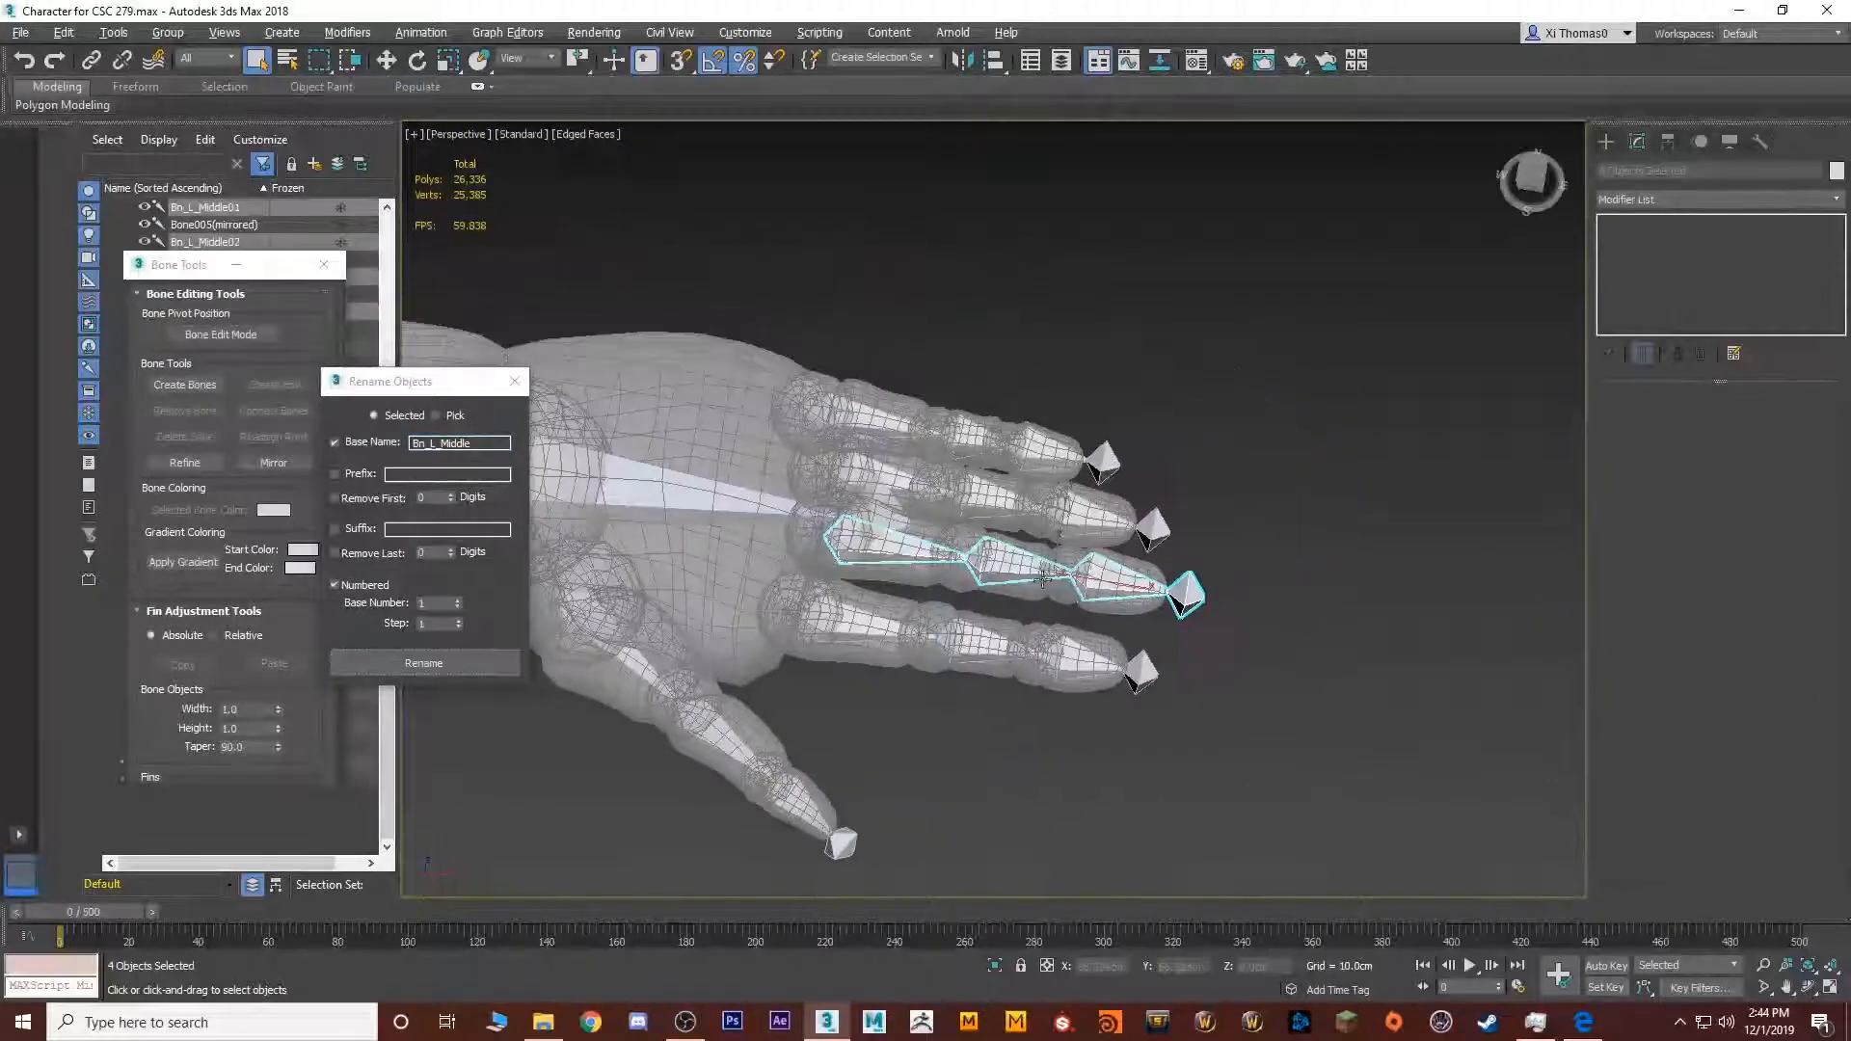
{"action": "left_click", "coordinate": [1184, 594]}
{"action": "key", "text": "BackSpace"}
{"action": "key", "text": "BackSpace"}
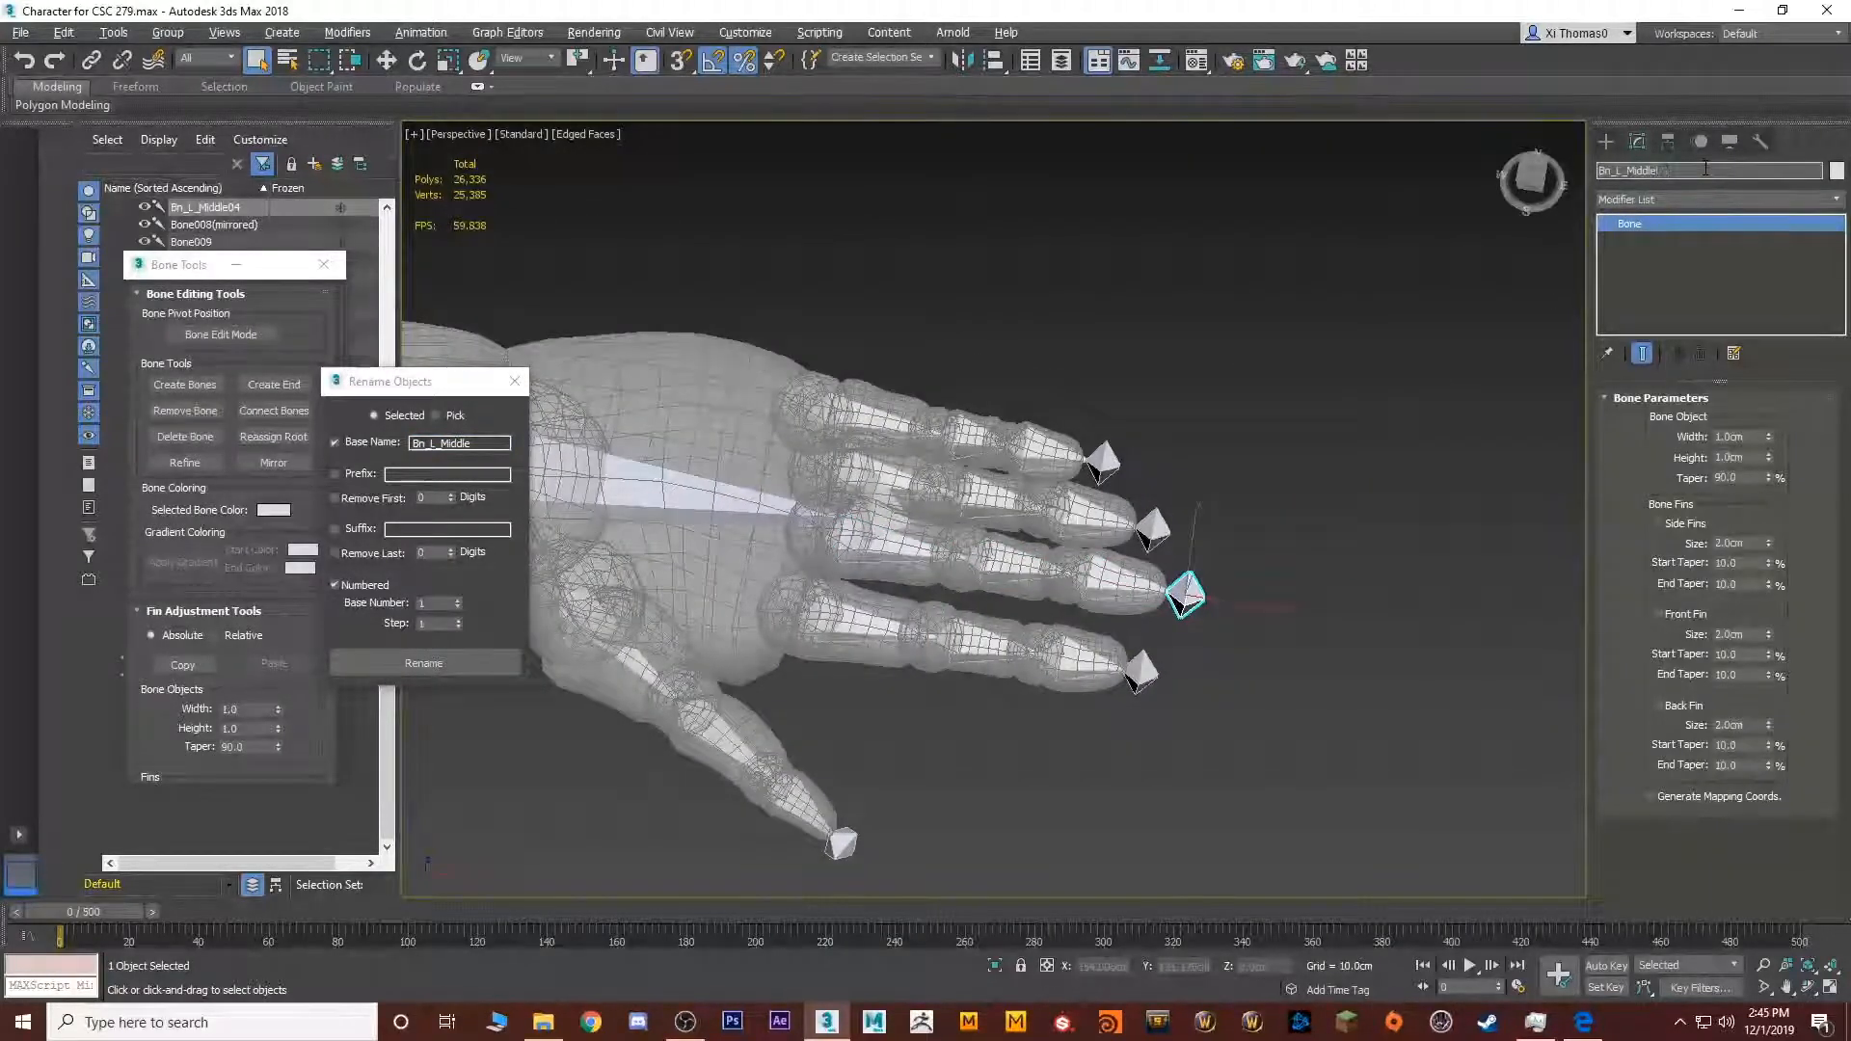
{"action": "type", "text": "_End"}
{"action": "key", "text": "Return"}
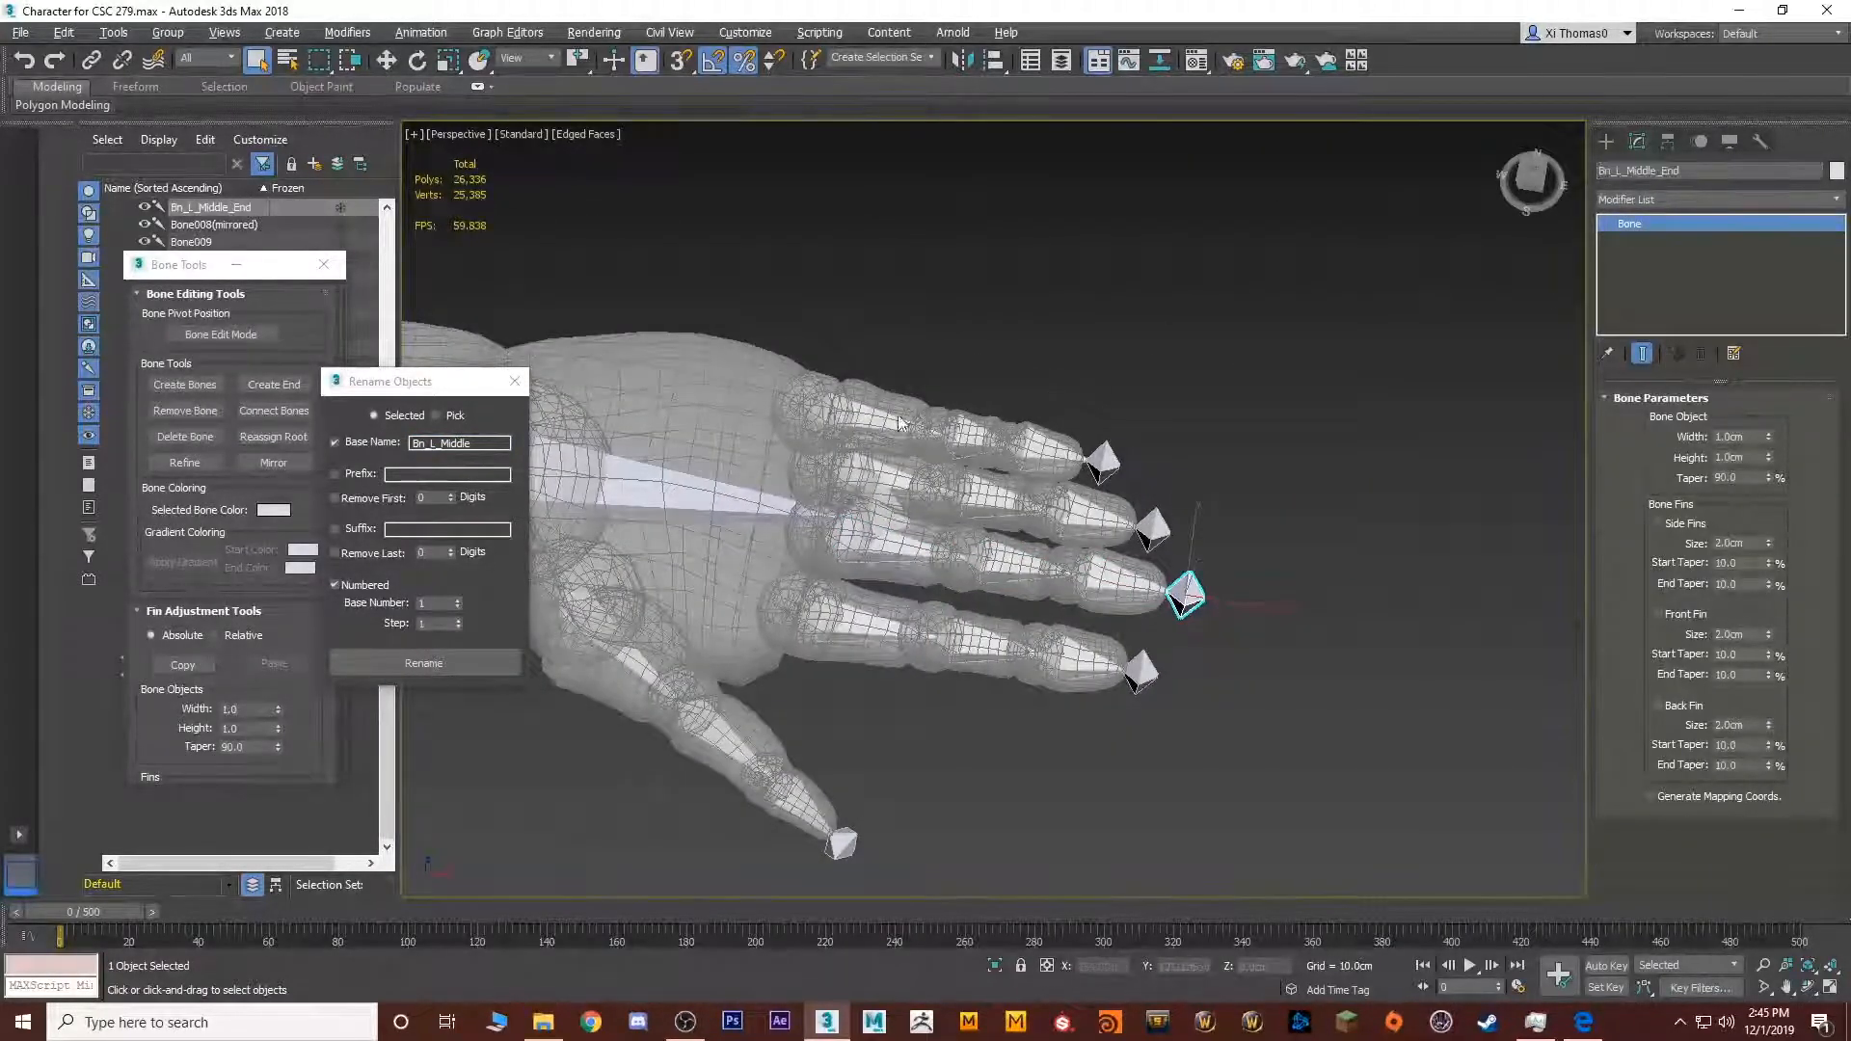
Rename the left ring finger's whole bone chain with base name Bn_L_Ring, numbered from 1 in steps of 1
{"action": "double_click", "coordinate": [895, 471]}
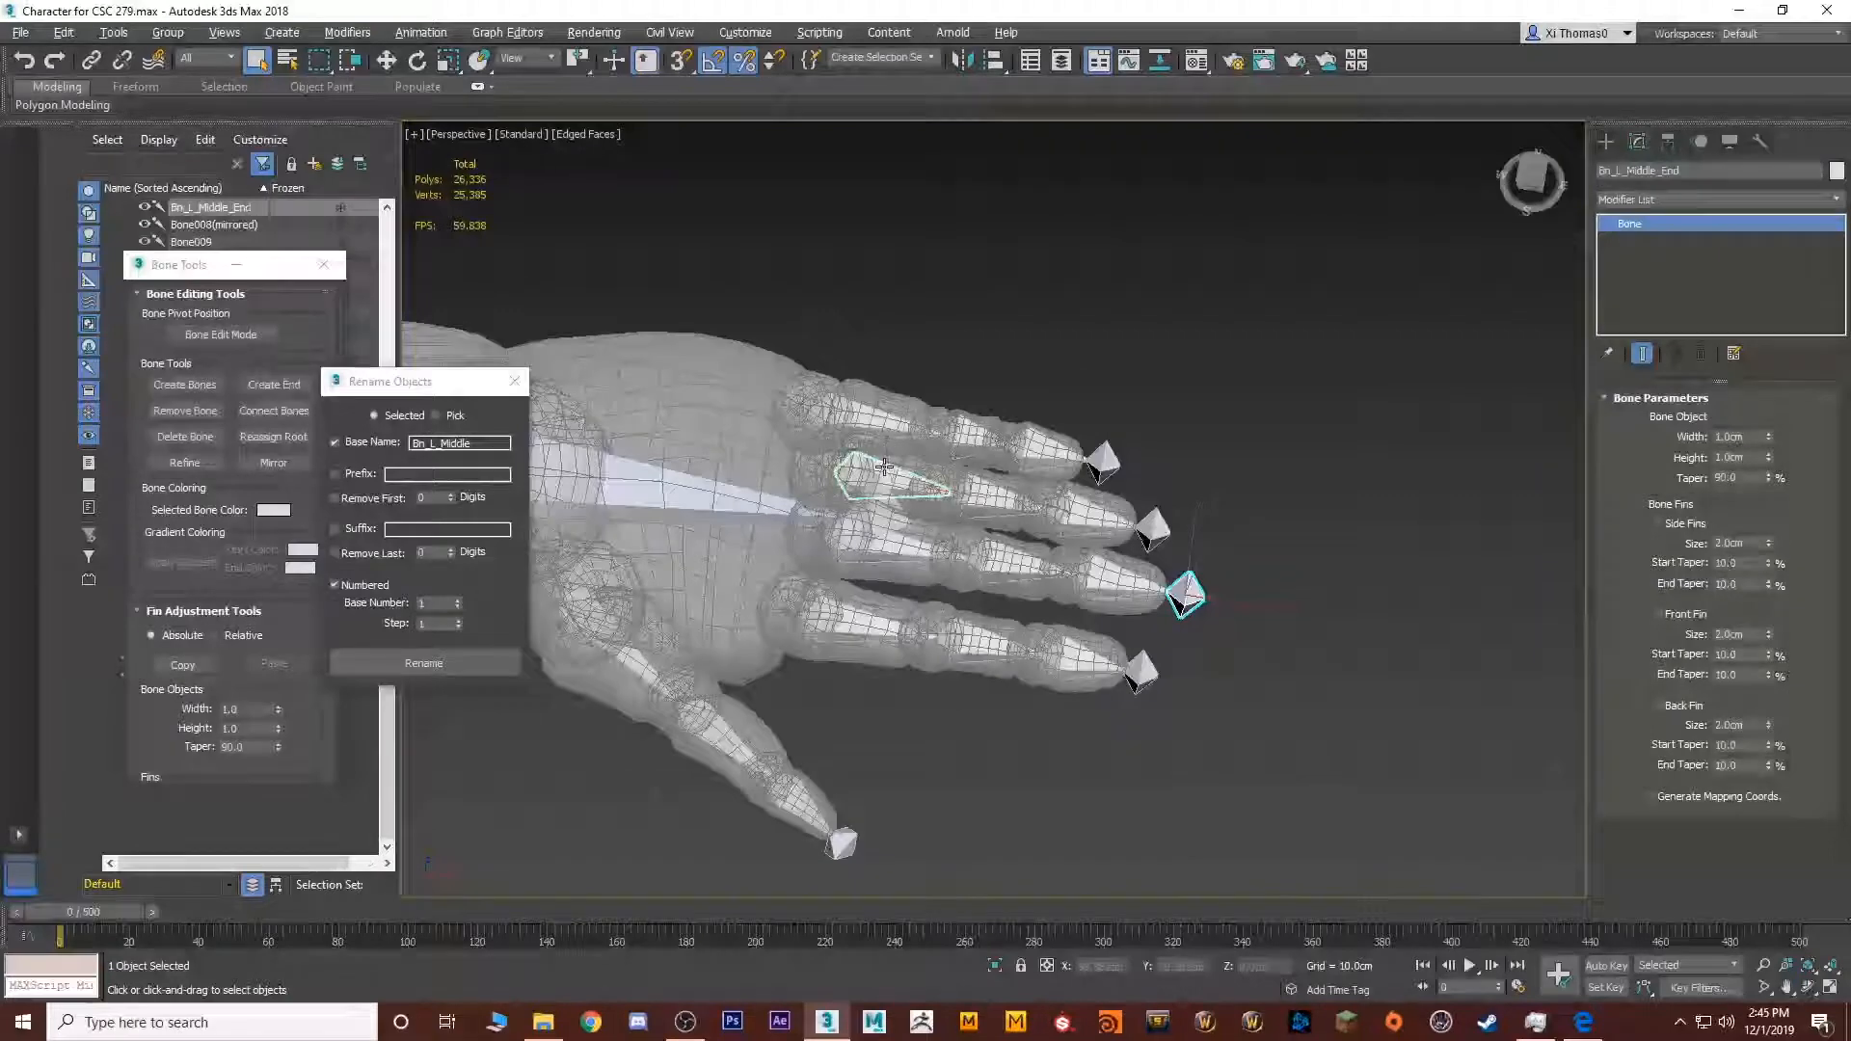
{"action": "left_click", "coordinate": [497, 443]}
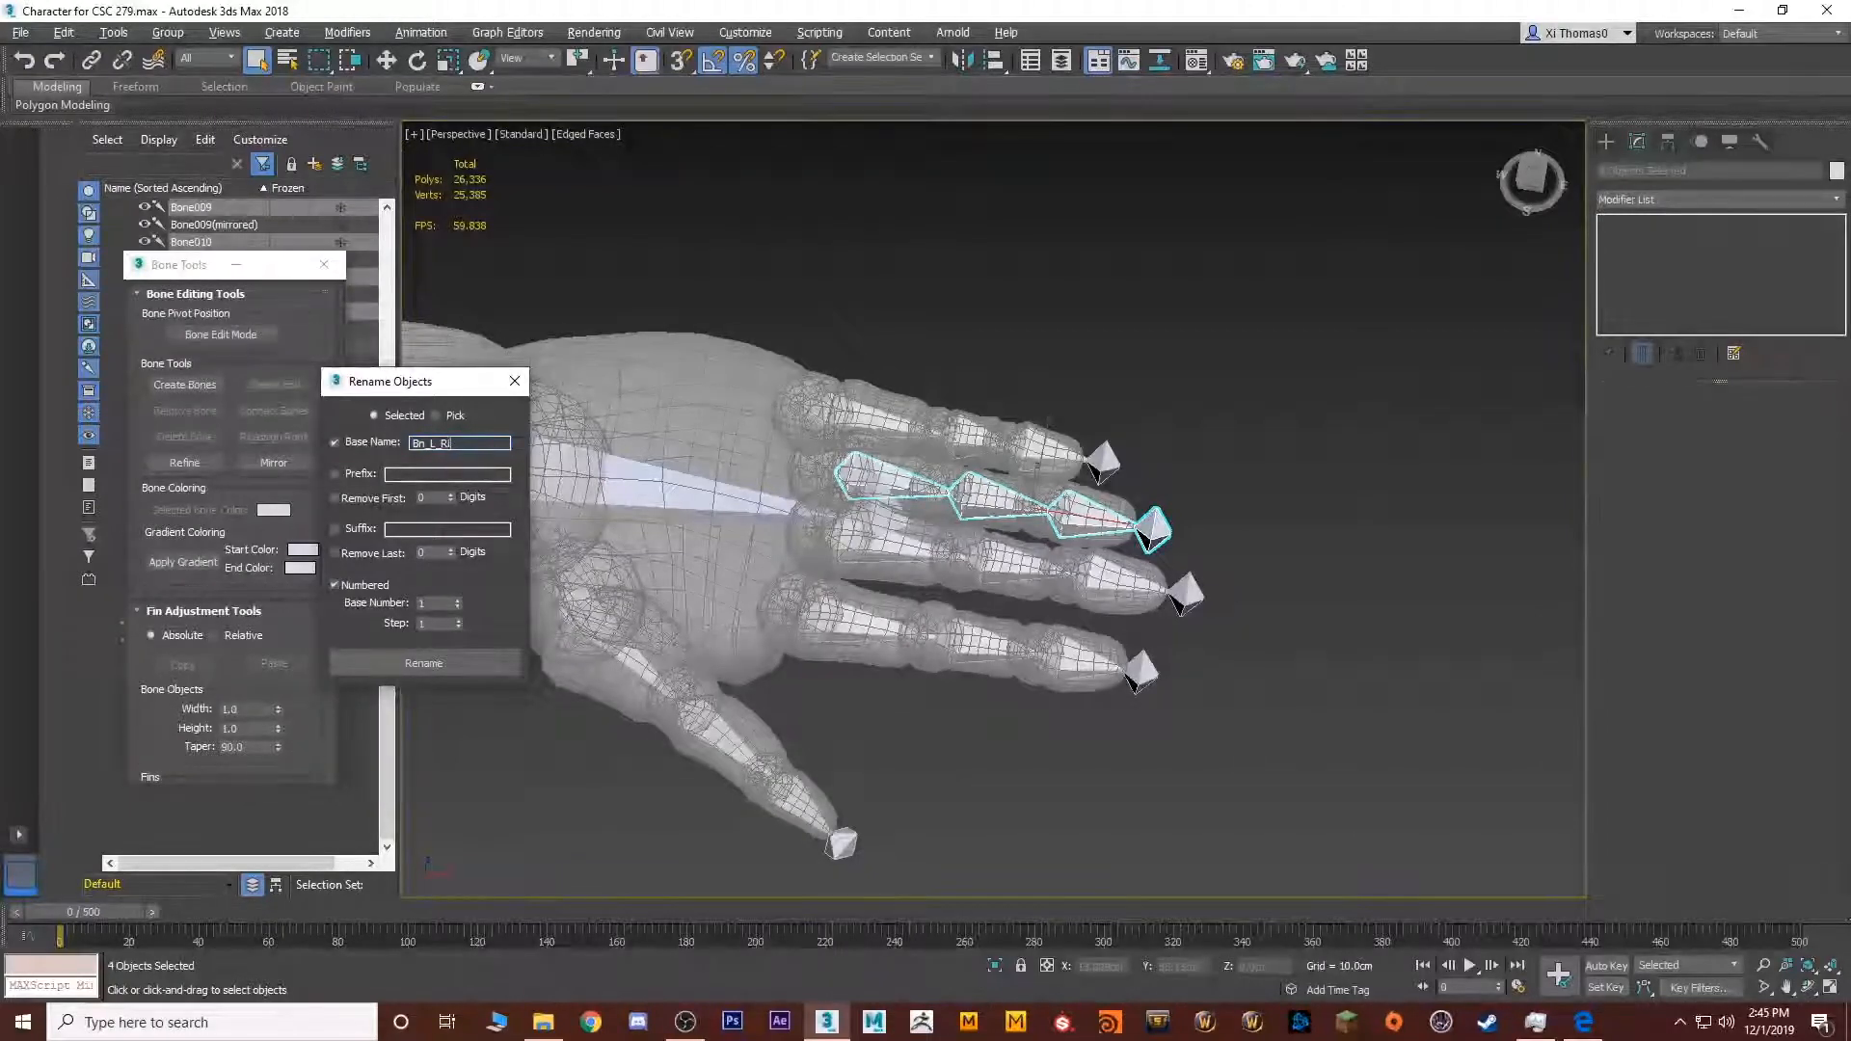
{"action": "type", "text": "ng"}
{"action": "left_click", "coordinate": [424, 663]}
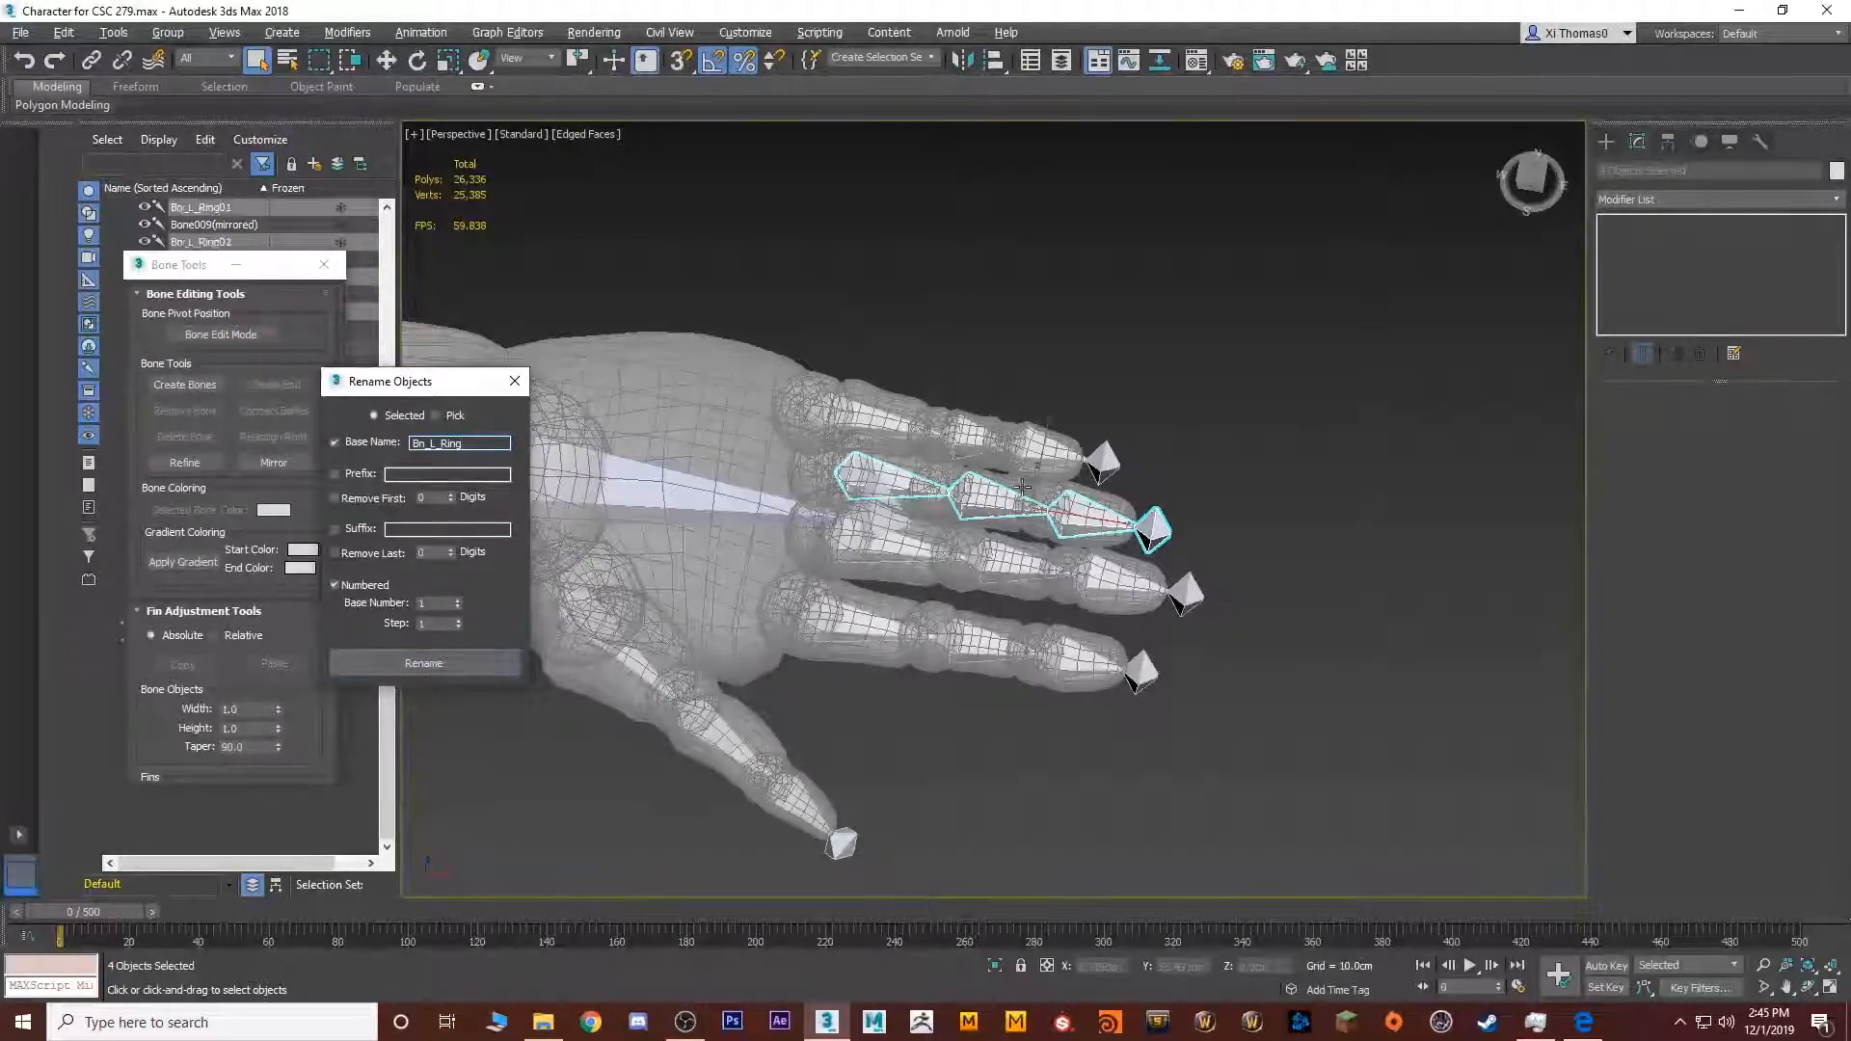
Rename the end bone at the left ring finger's tip as Bn_L_Ring_End, with a capital E in the suffix
{"action": "left_click", "coordinate": [1167, 525]}
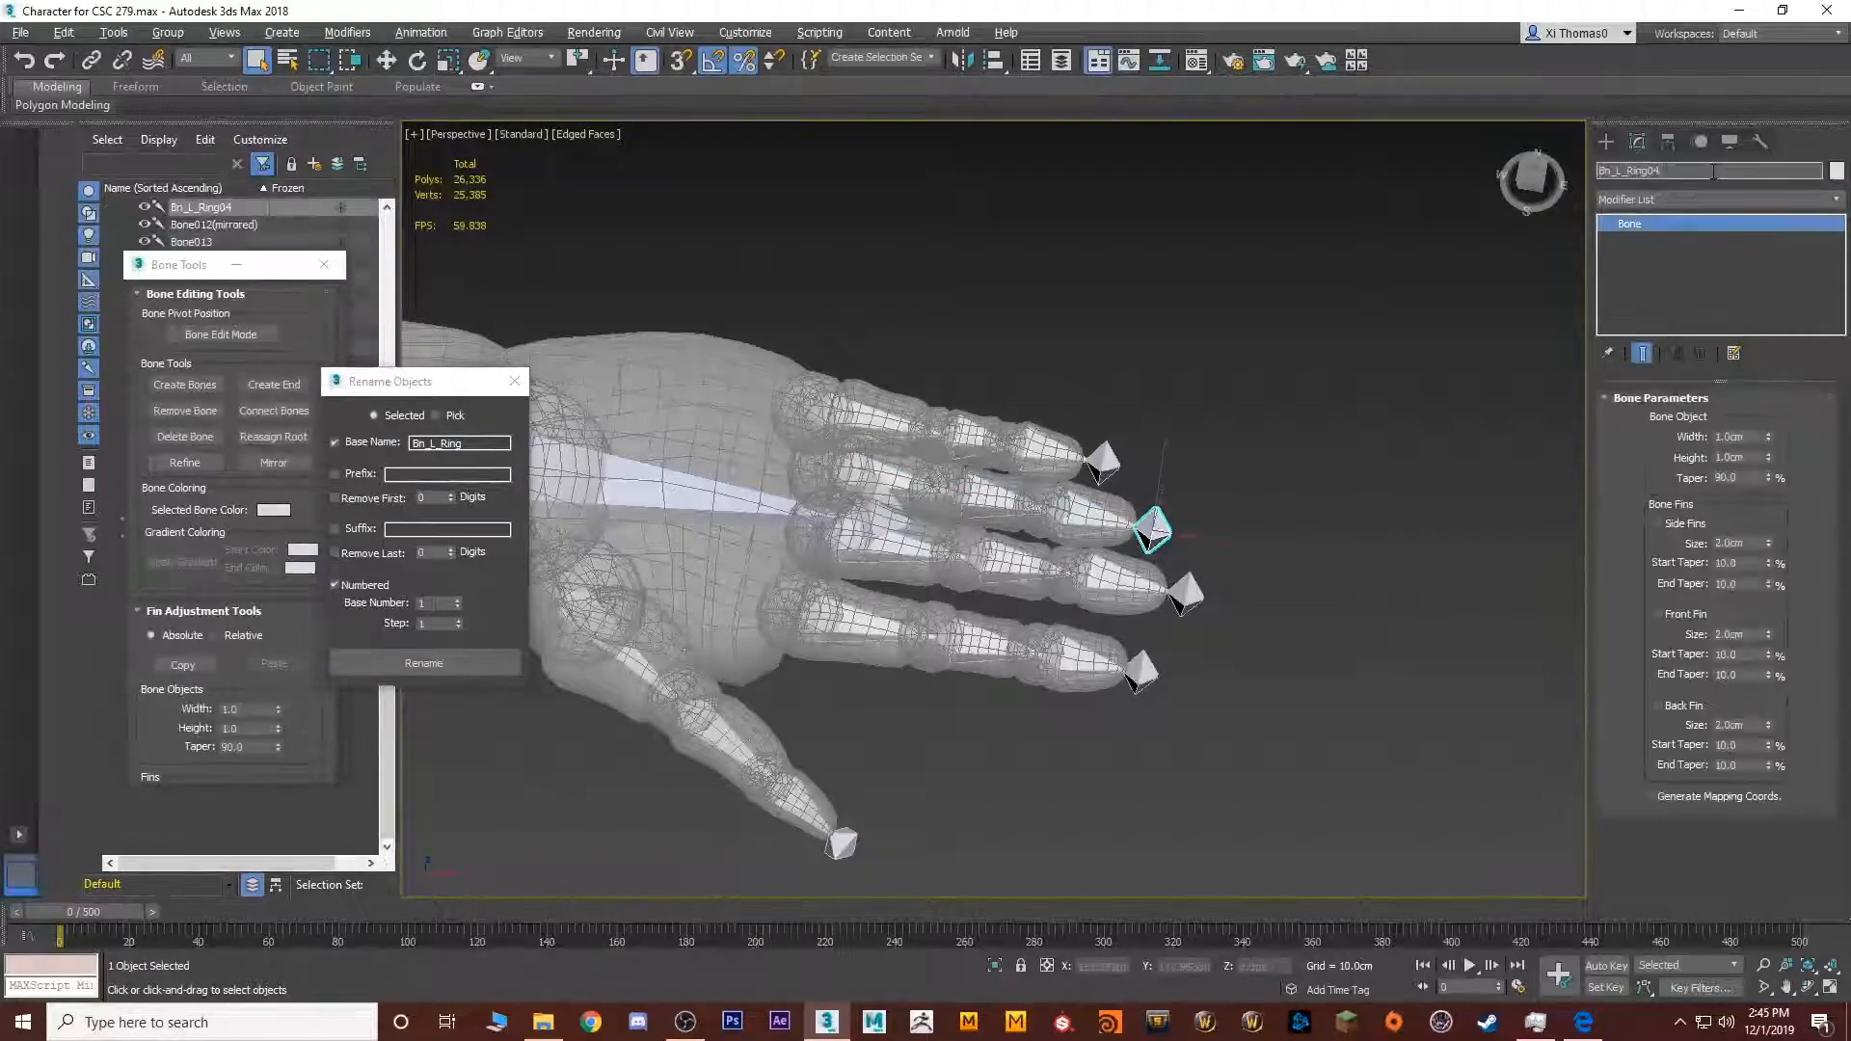
{"action": "left_click", "coordinate": [1713, 171]}
{"action": "key", "text": "BackSpace"}
{"action": "key", "text": "BackSpace"}
{"action": "type", "text": "_end"}
{"action": "key", "text": "Return"}
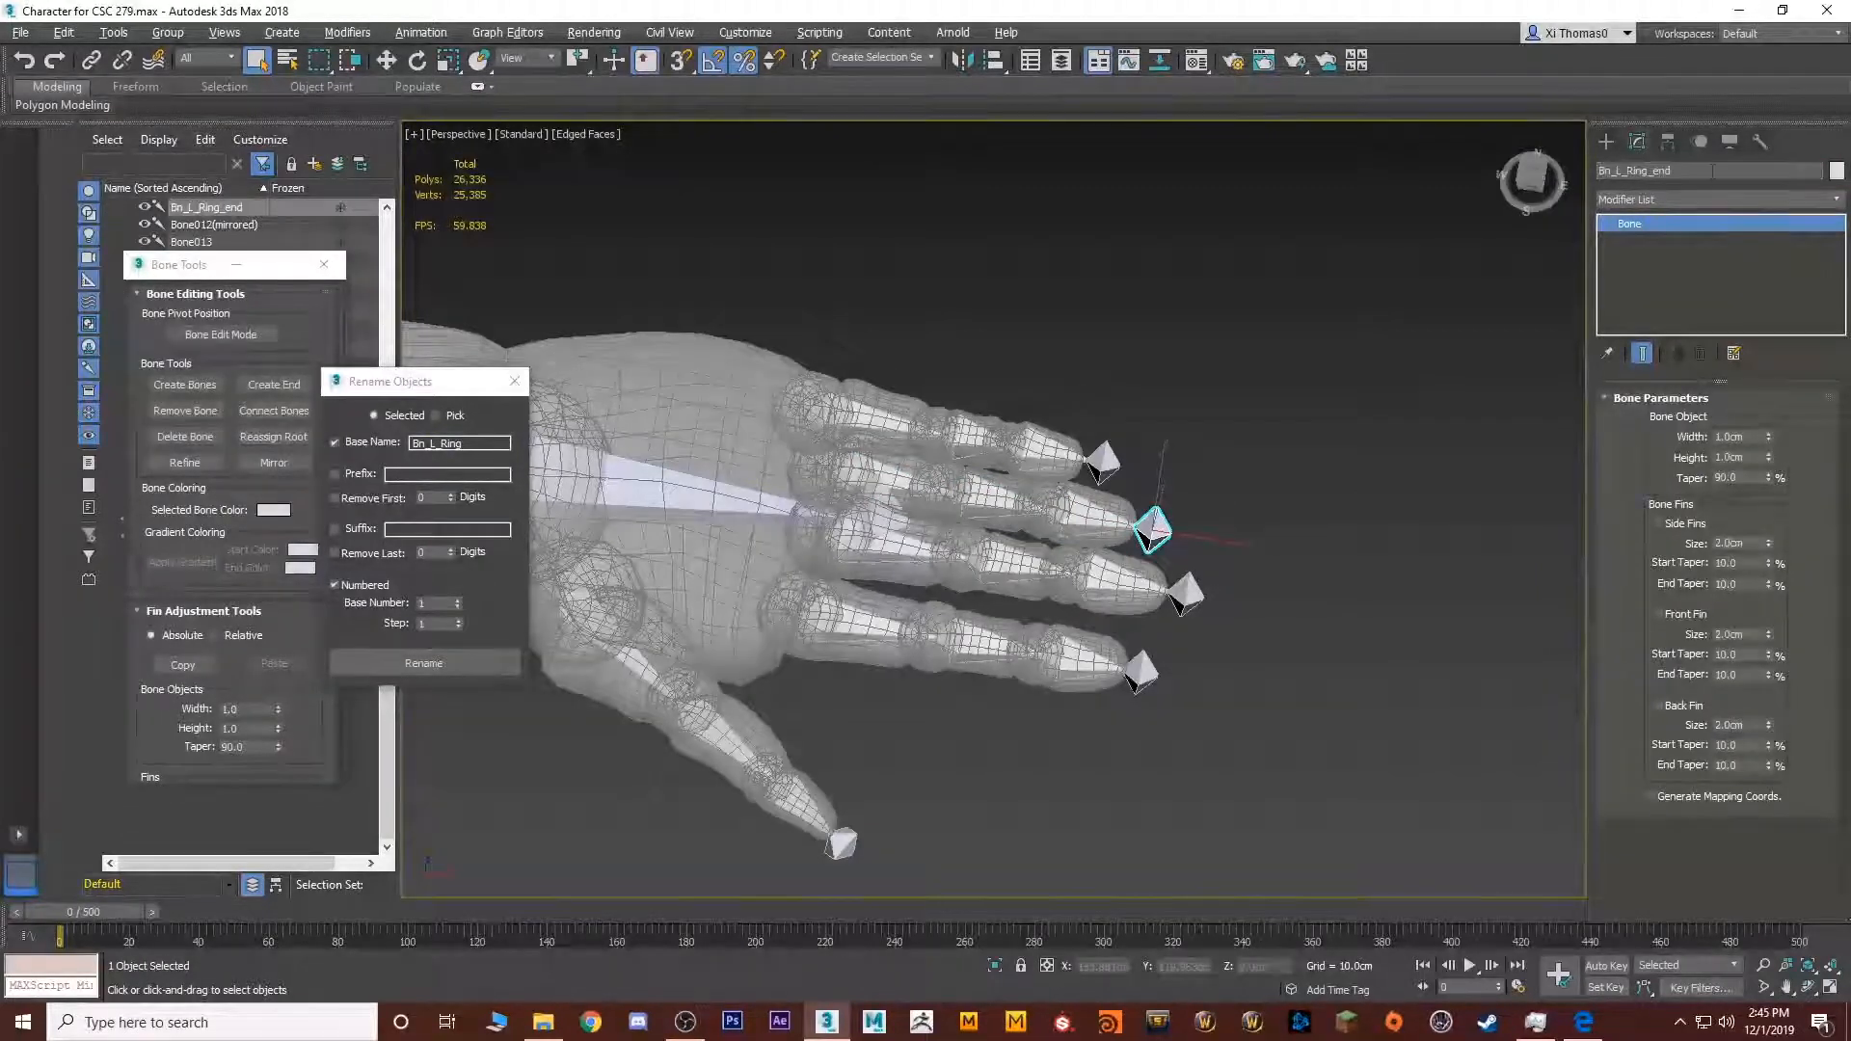
{"action": "key", "text": "BackSpace"}
{"action": "key", "text": "BackSpace"}
{"action": "key", "text": "BackSpace"}
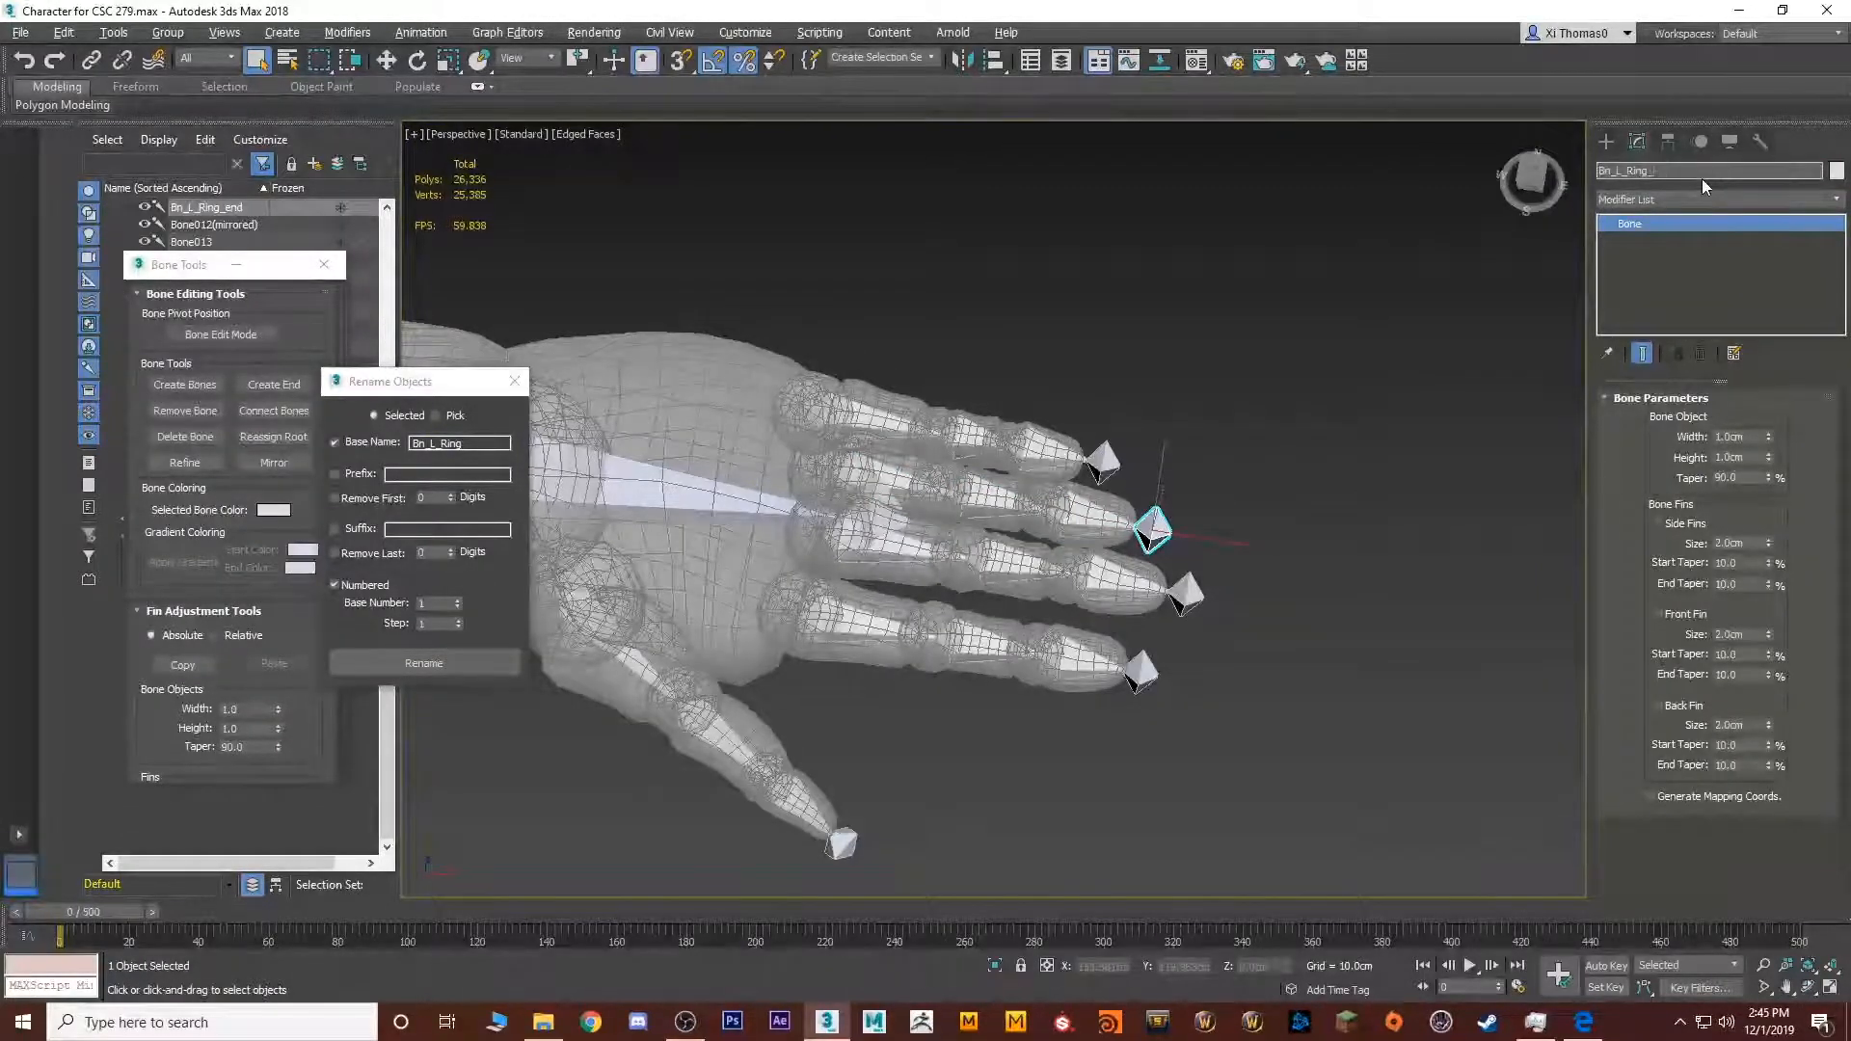
{"action": "type", "text": "End"}
{"action": "key", "text": "Return"}
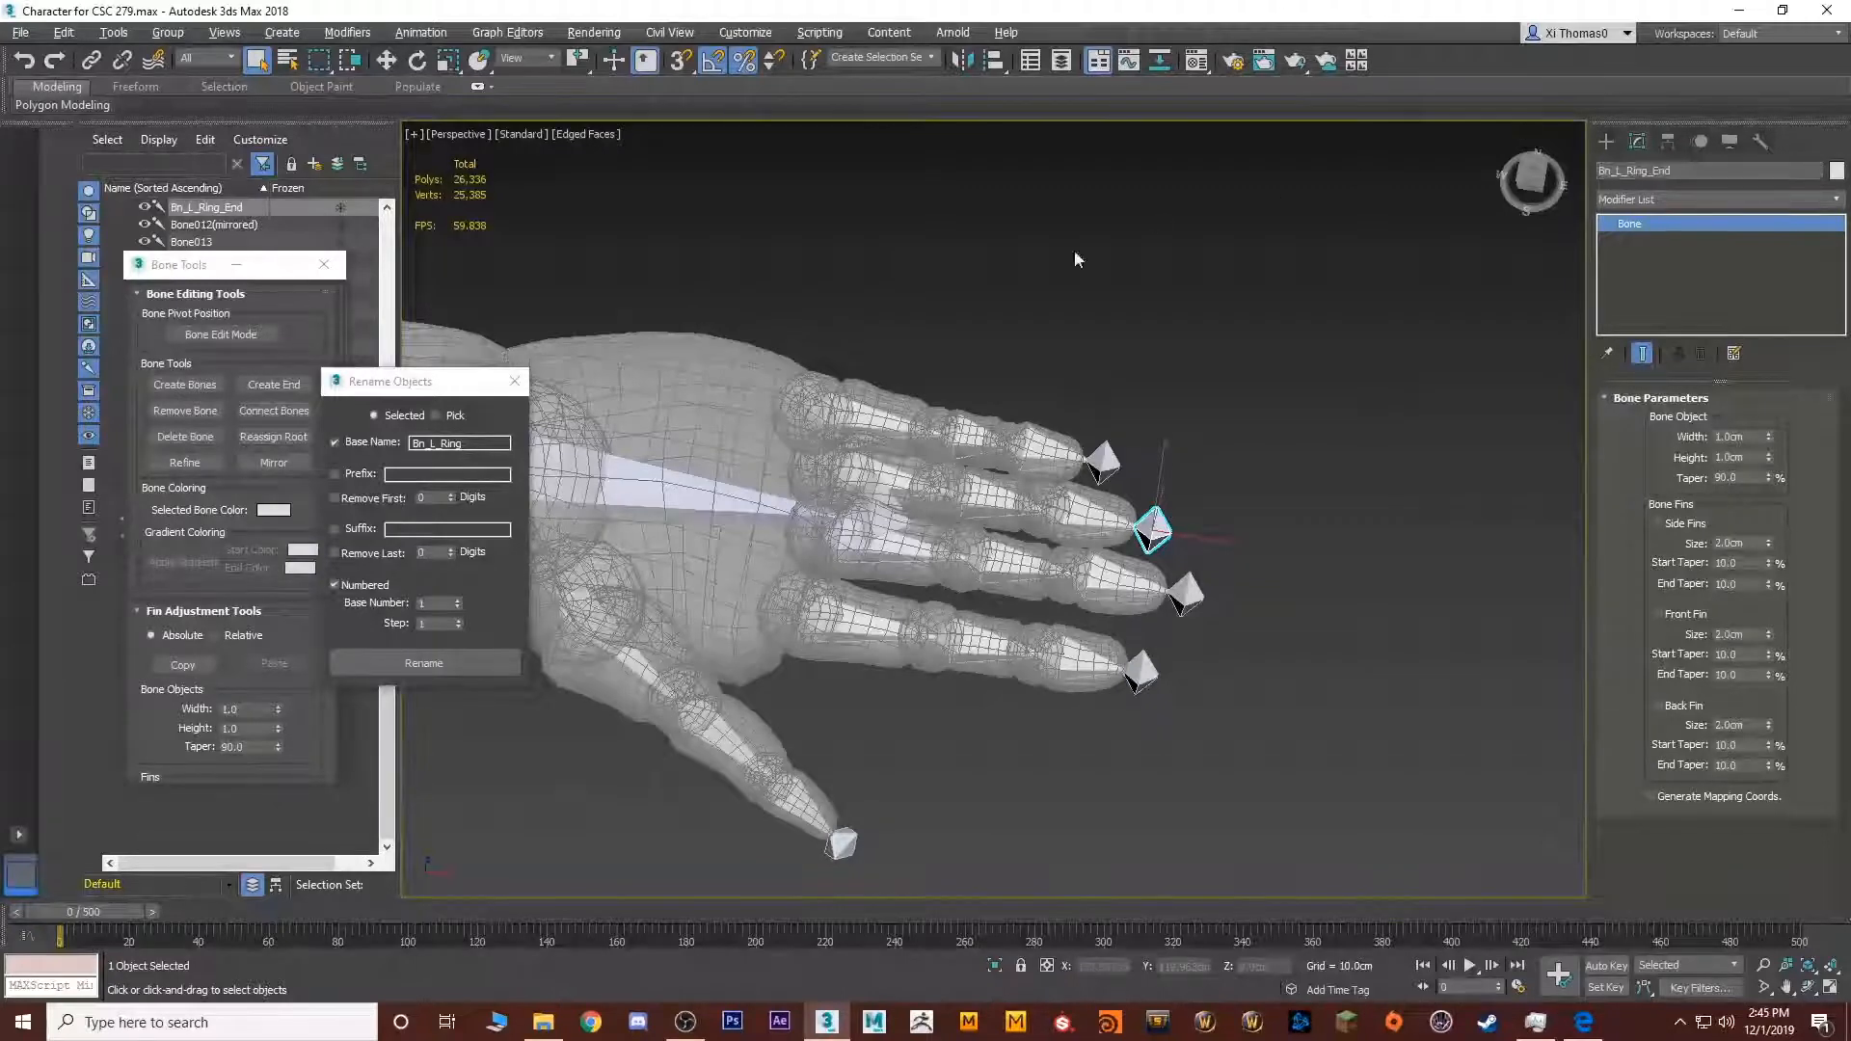
Rename the left little finger's whole bone chain with base name Bn_L_Pinky, numbered from 1 in steps of 1
{"action": "double_click", "coordinate": [875, 421]}
{"action": "left_click", "coordinate": [474, 443]}
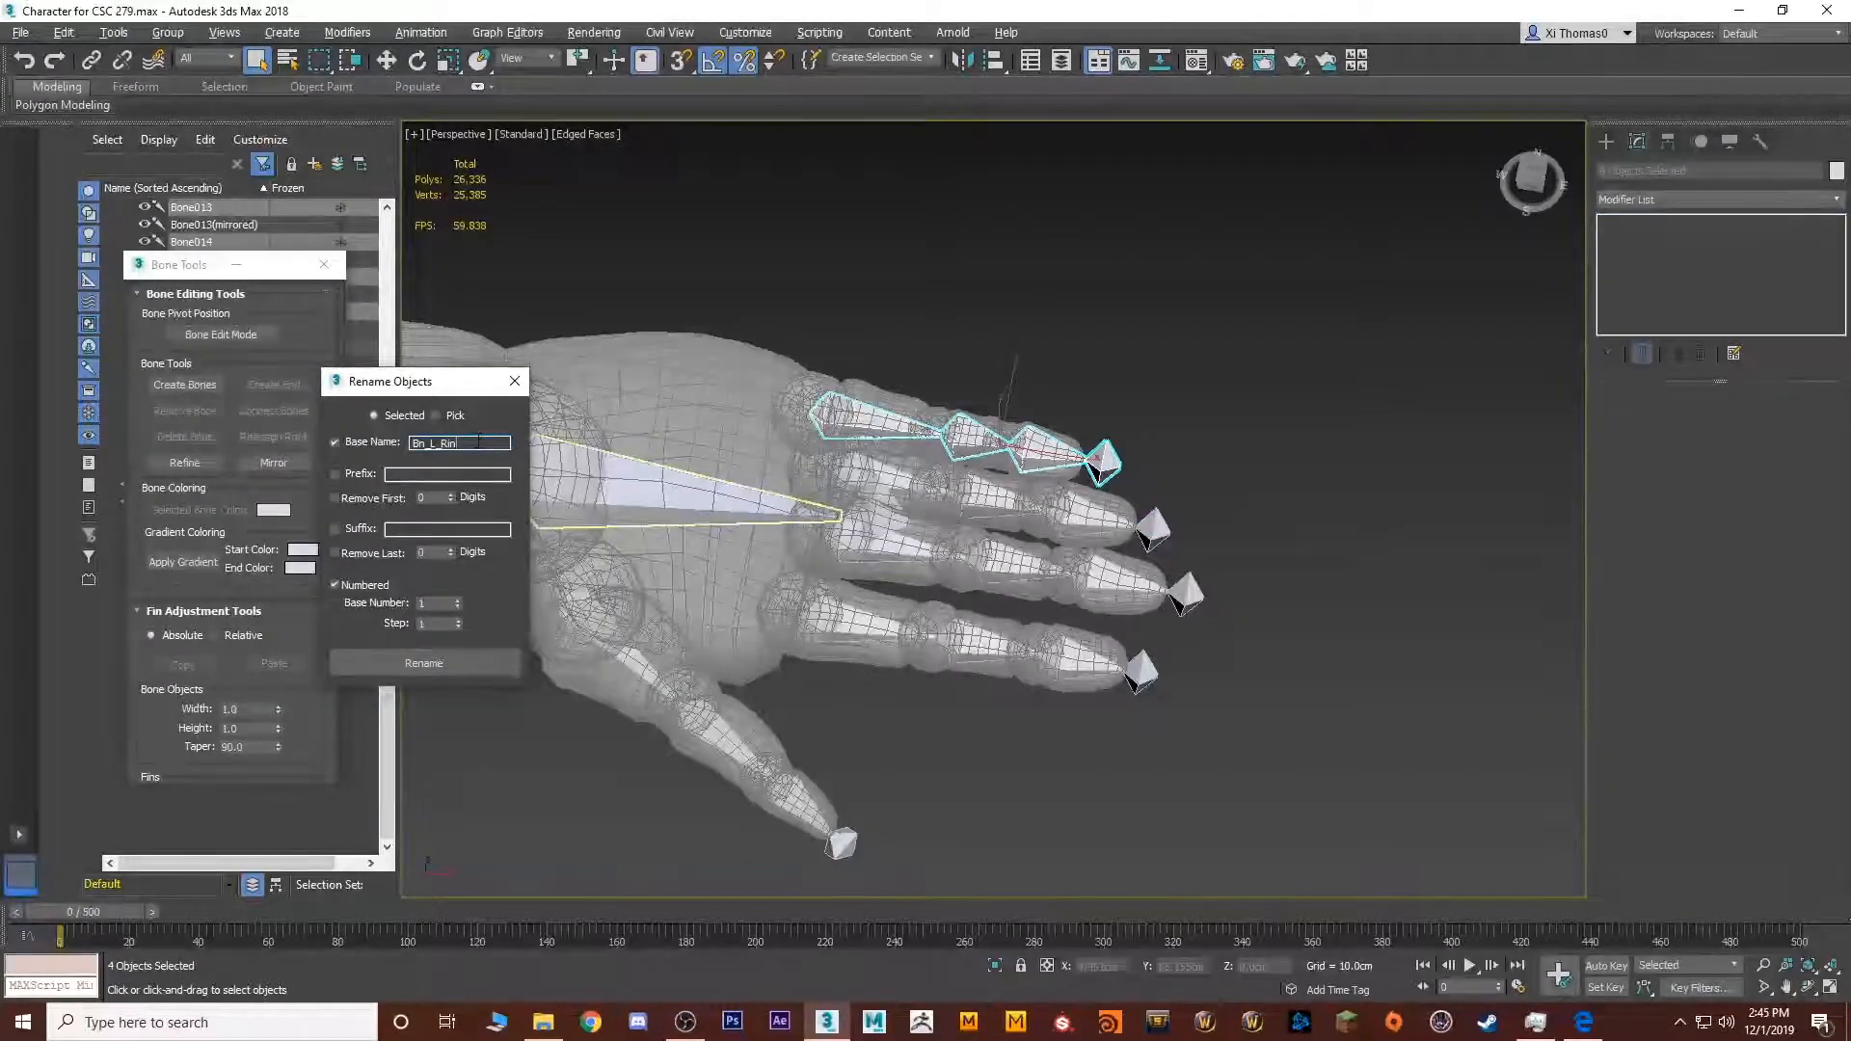
{"action": "key", "text": "BackSpace"}
{"action": "key", "text": "BackSpace"}
{"action": "key", "text": "BackSpace"}
{"action": "key", "text": "BackSpace"}
{"action": "left_click", "coordinate": [451, 664]}
Rename the end bone at the left little finger's tip as Bn_L_Pinky_end
{"action": "left_click", "coordinate": [1105, 459]}
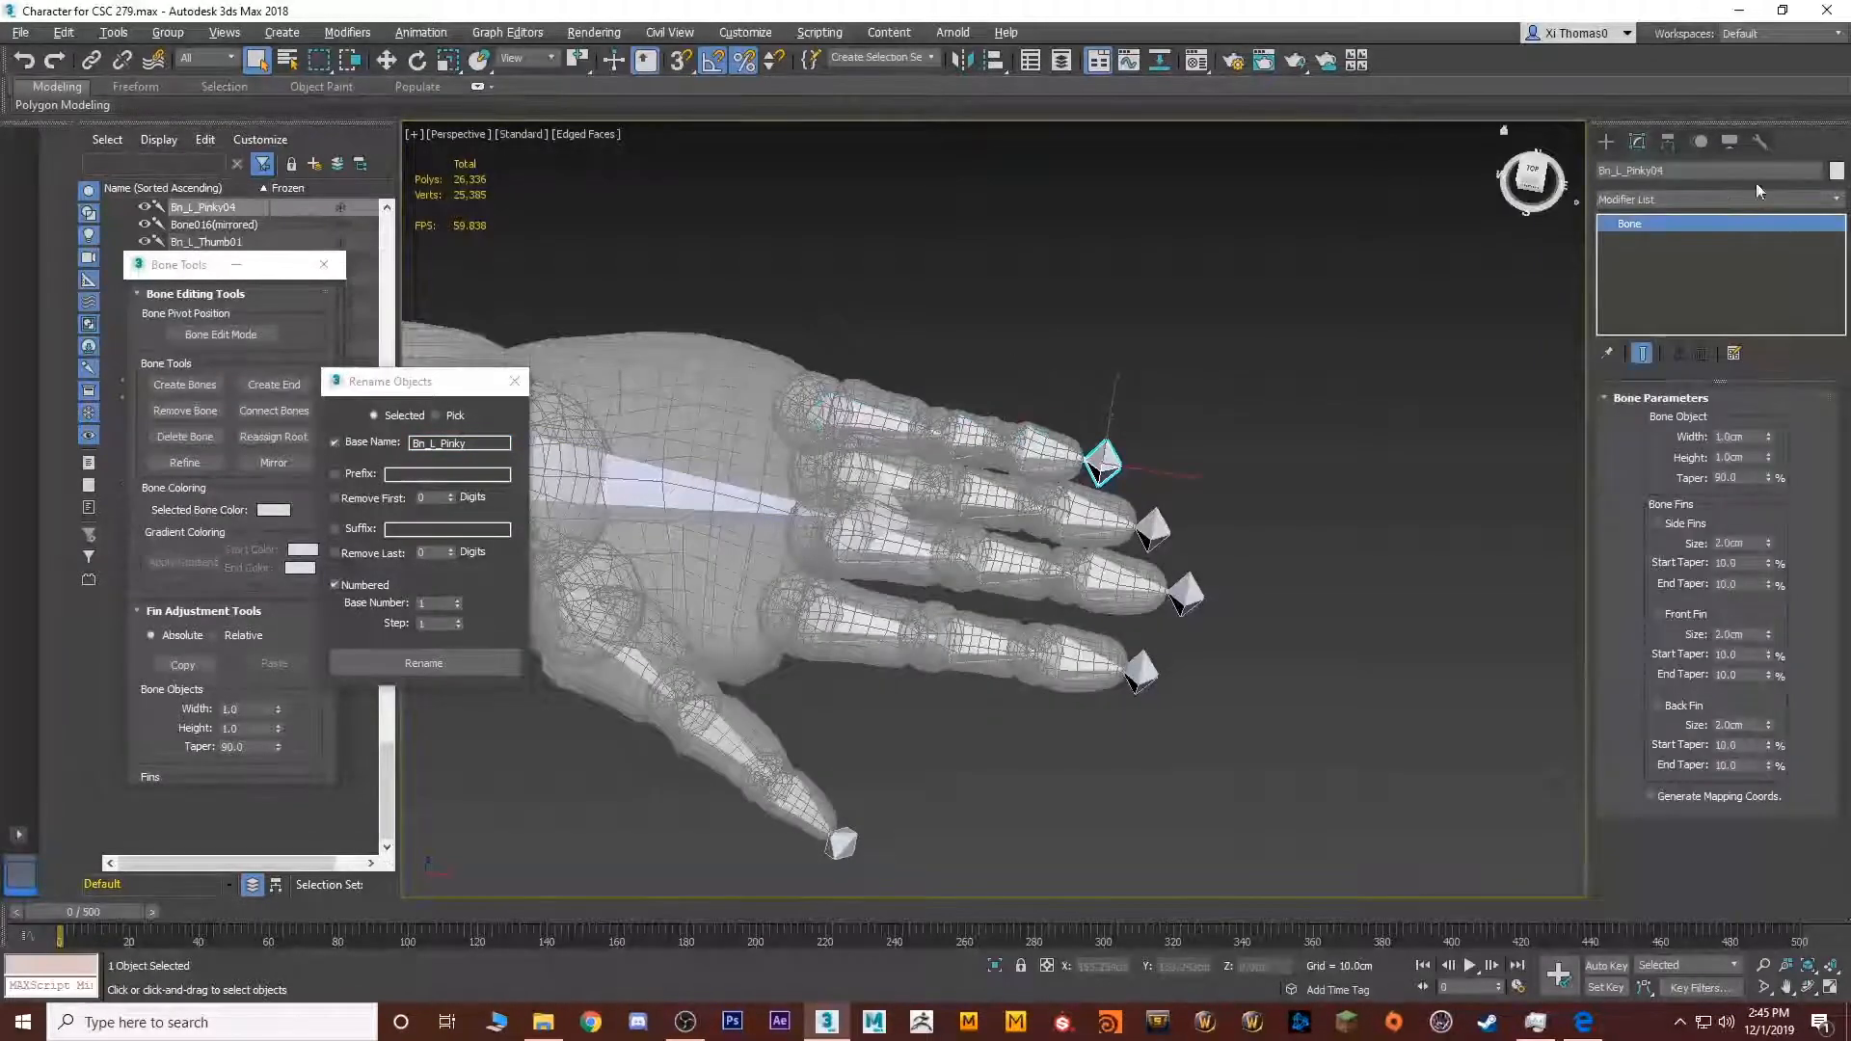
{"action": "left_click", "coordinate": [1732, 173]}
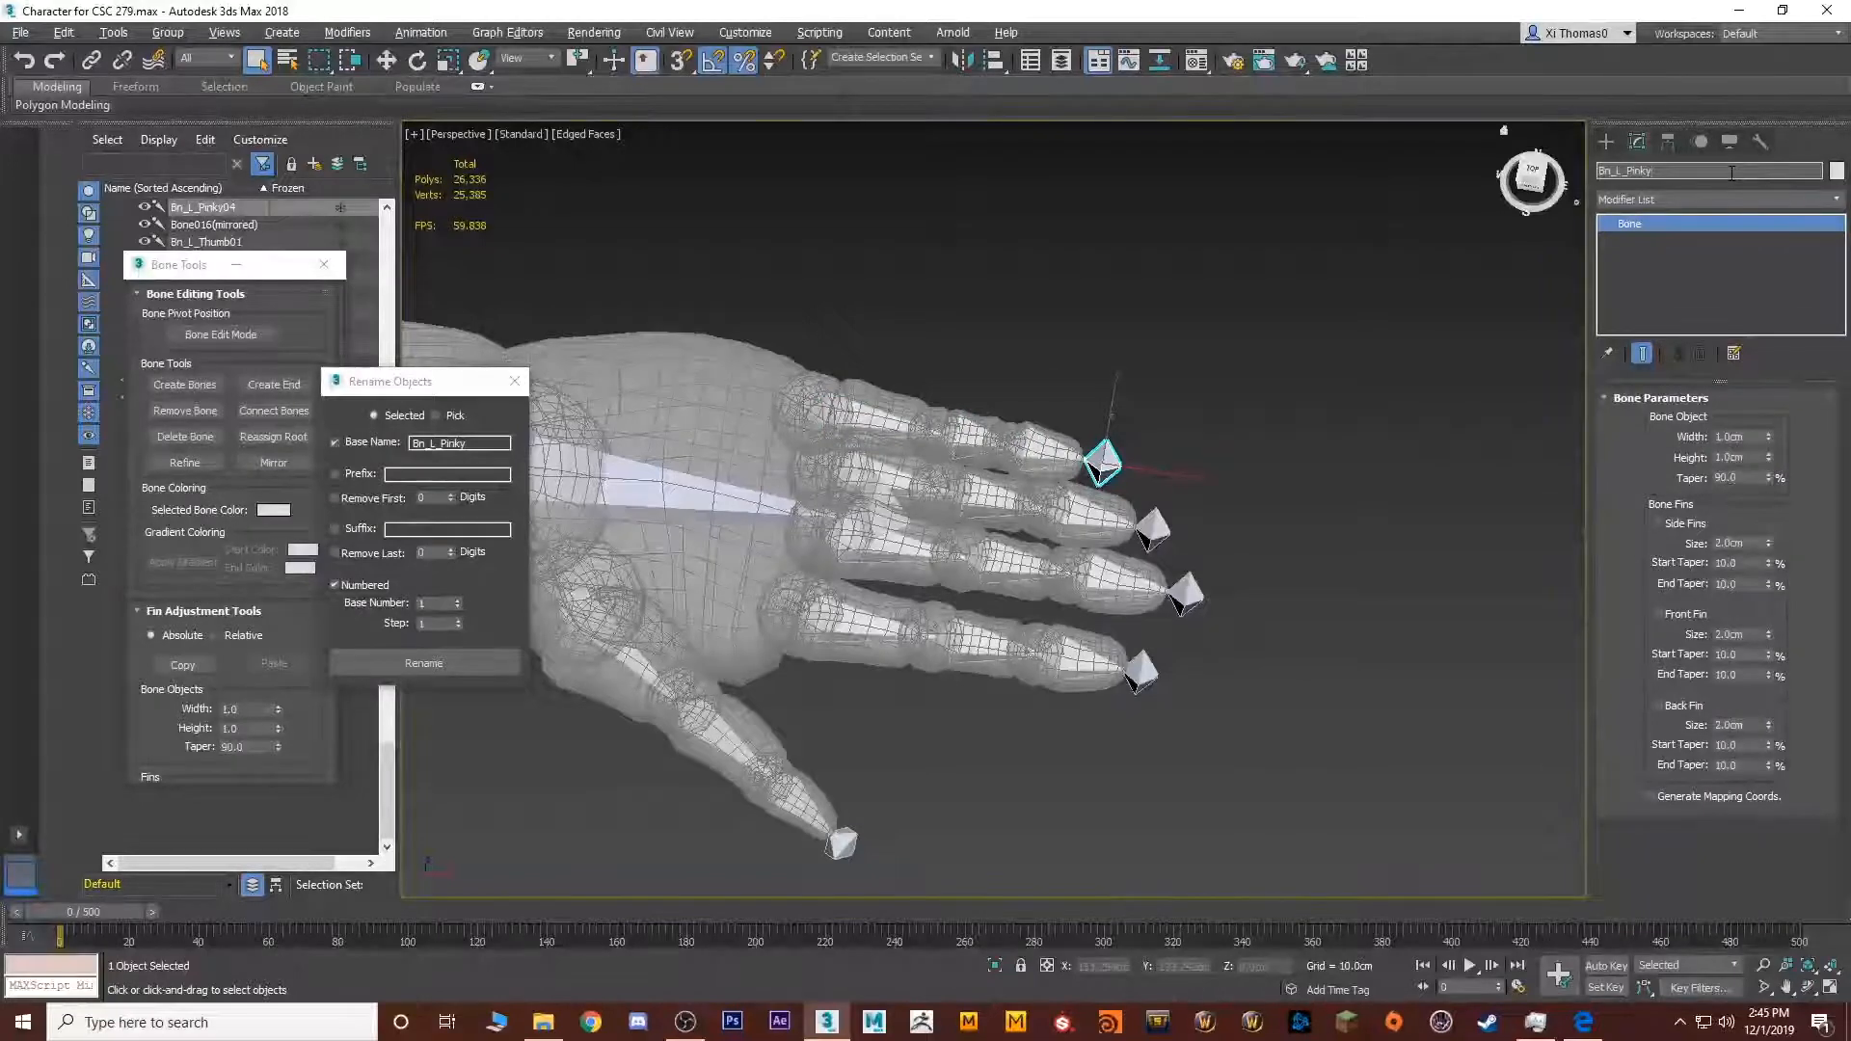
{"action": "type", "text": "_end"}
{"action": "key", "text": "Return"}
Select the left thumb's bone chain and apply a color gradient to it with a saturated blue start color
{"action": "middle_click_drag", "start_coordinate": [868, 578], "coordinate": [733, 646], "text": "alt"}
{"action": "double_click", "coordinate": [675, 632]}
{"action": "left_click", "coordinate": [301, 552]}
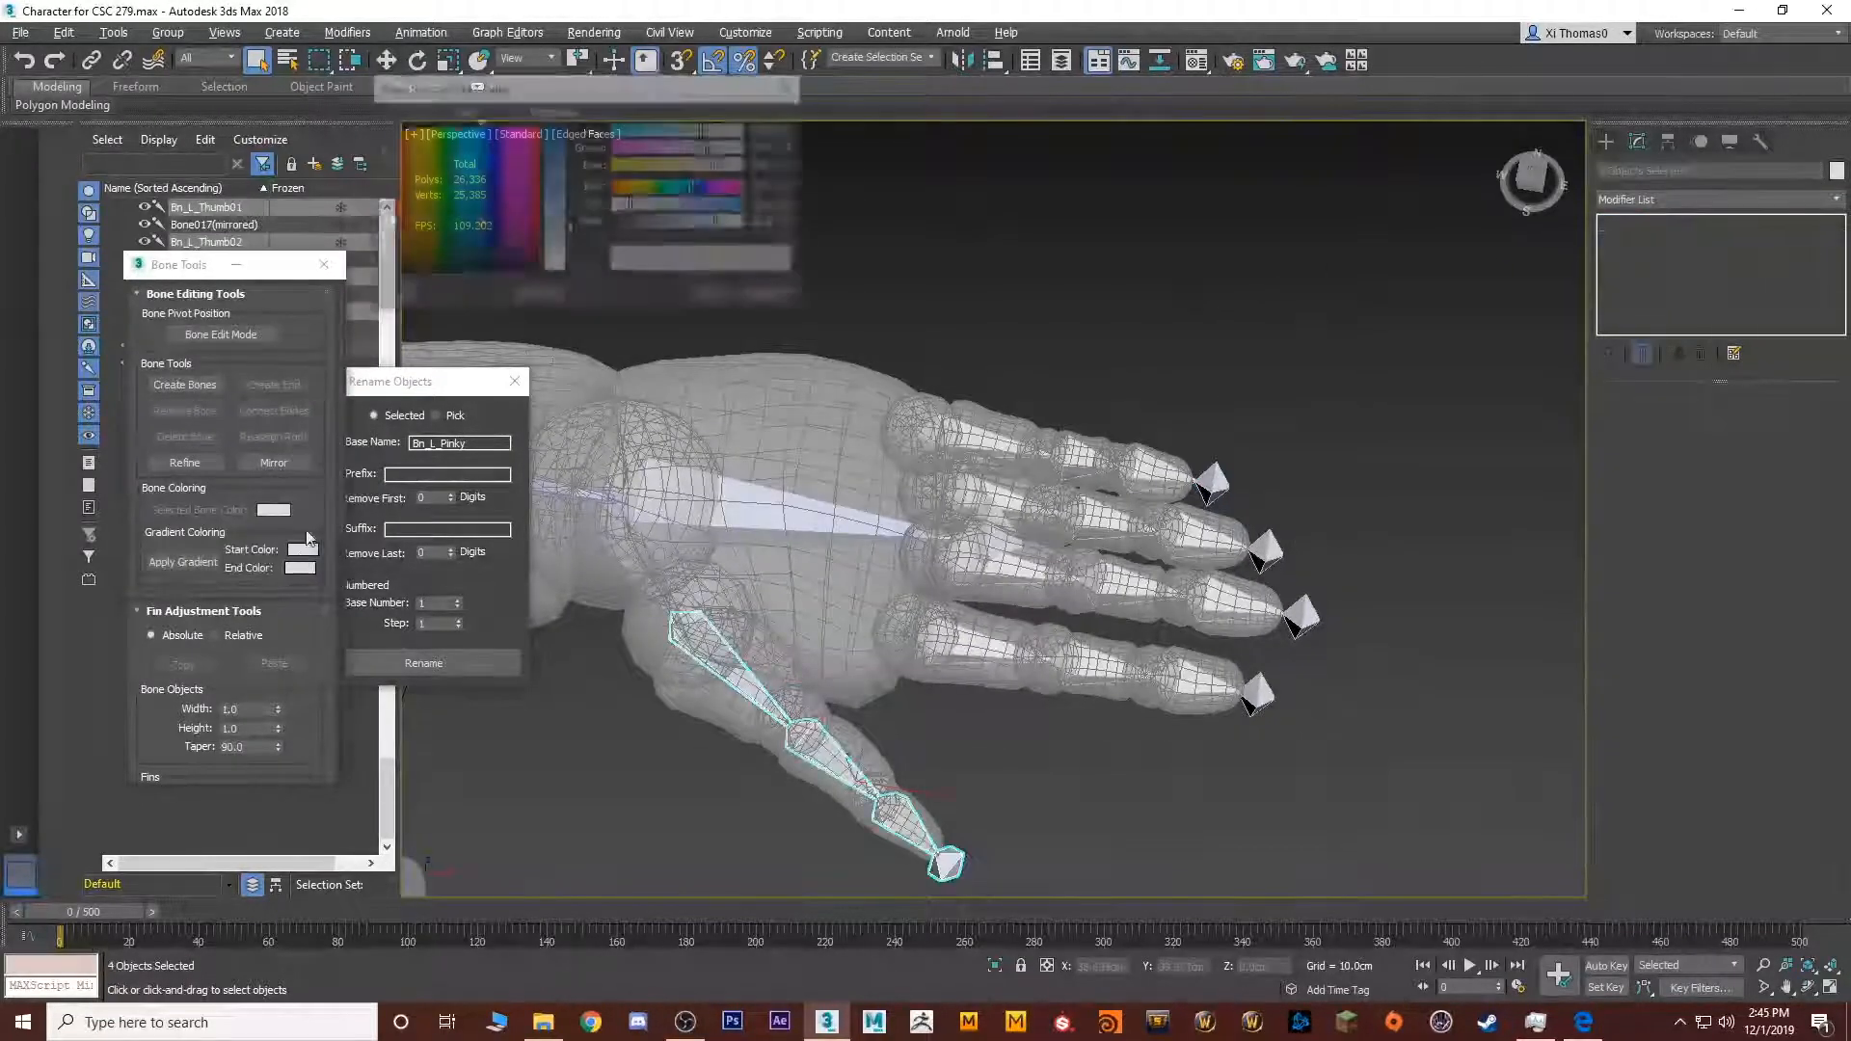
{"action": "left_click_drag", "start_coordinate": [463, 127], "coordinate": [556, 128]}
{"action": "left_click", "coordinate": [713, 298]}
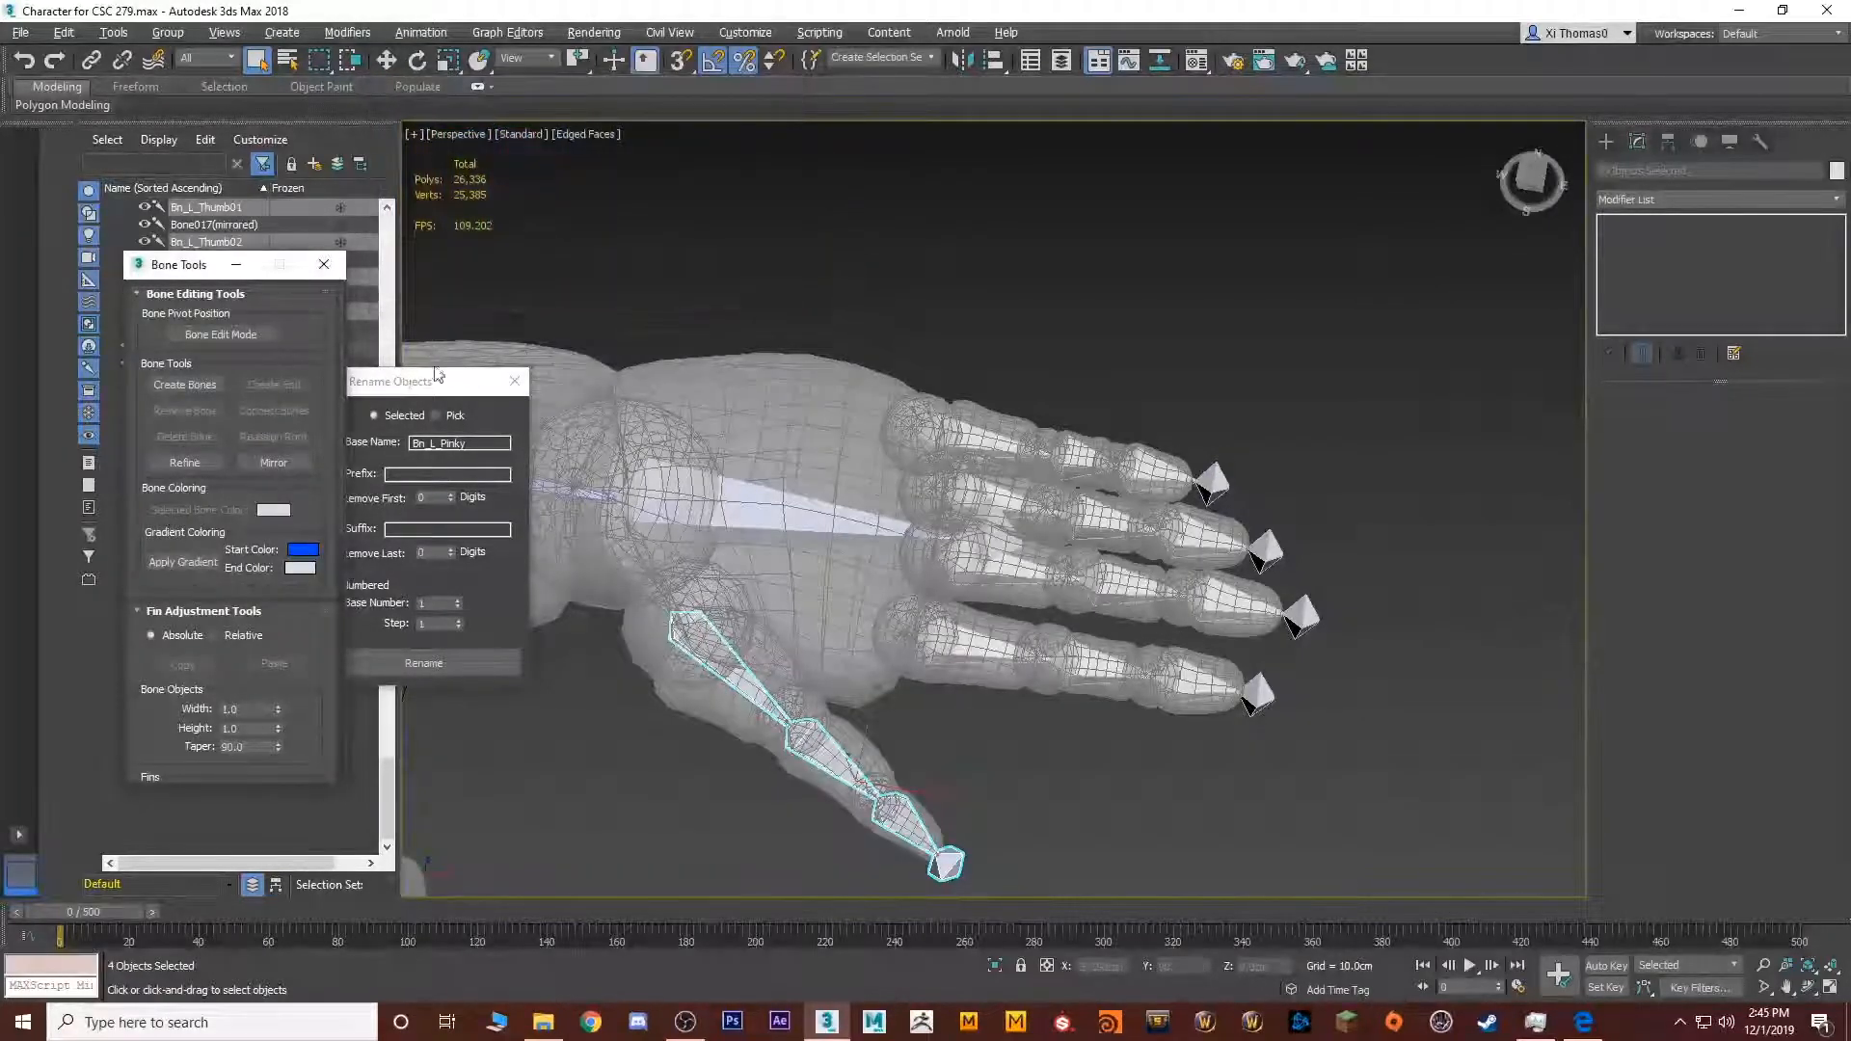
{"action": "left_click", "coordinate": [183, 562]}
Select the left index finger's bone chain and apply a gradient starting from saturated blue
{"action": "left_click", "coordinate": [923, 636]}
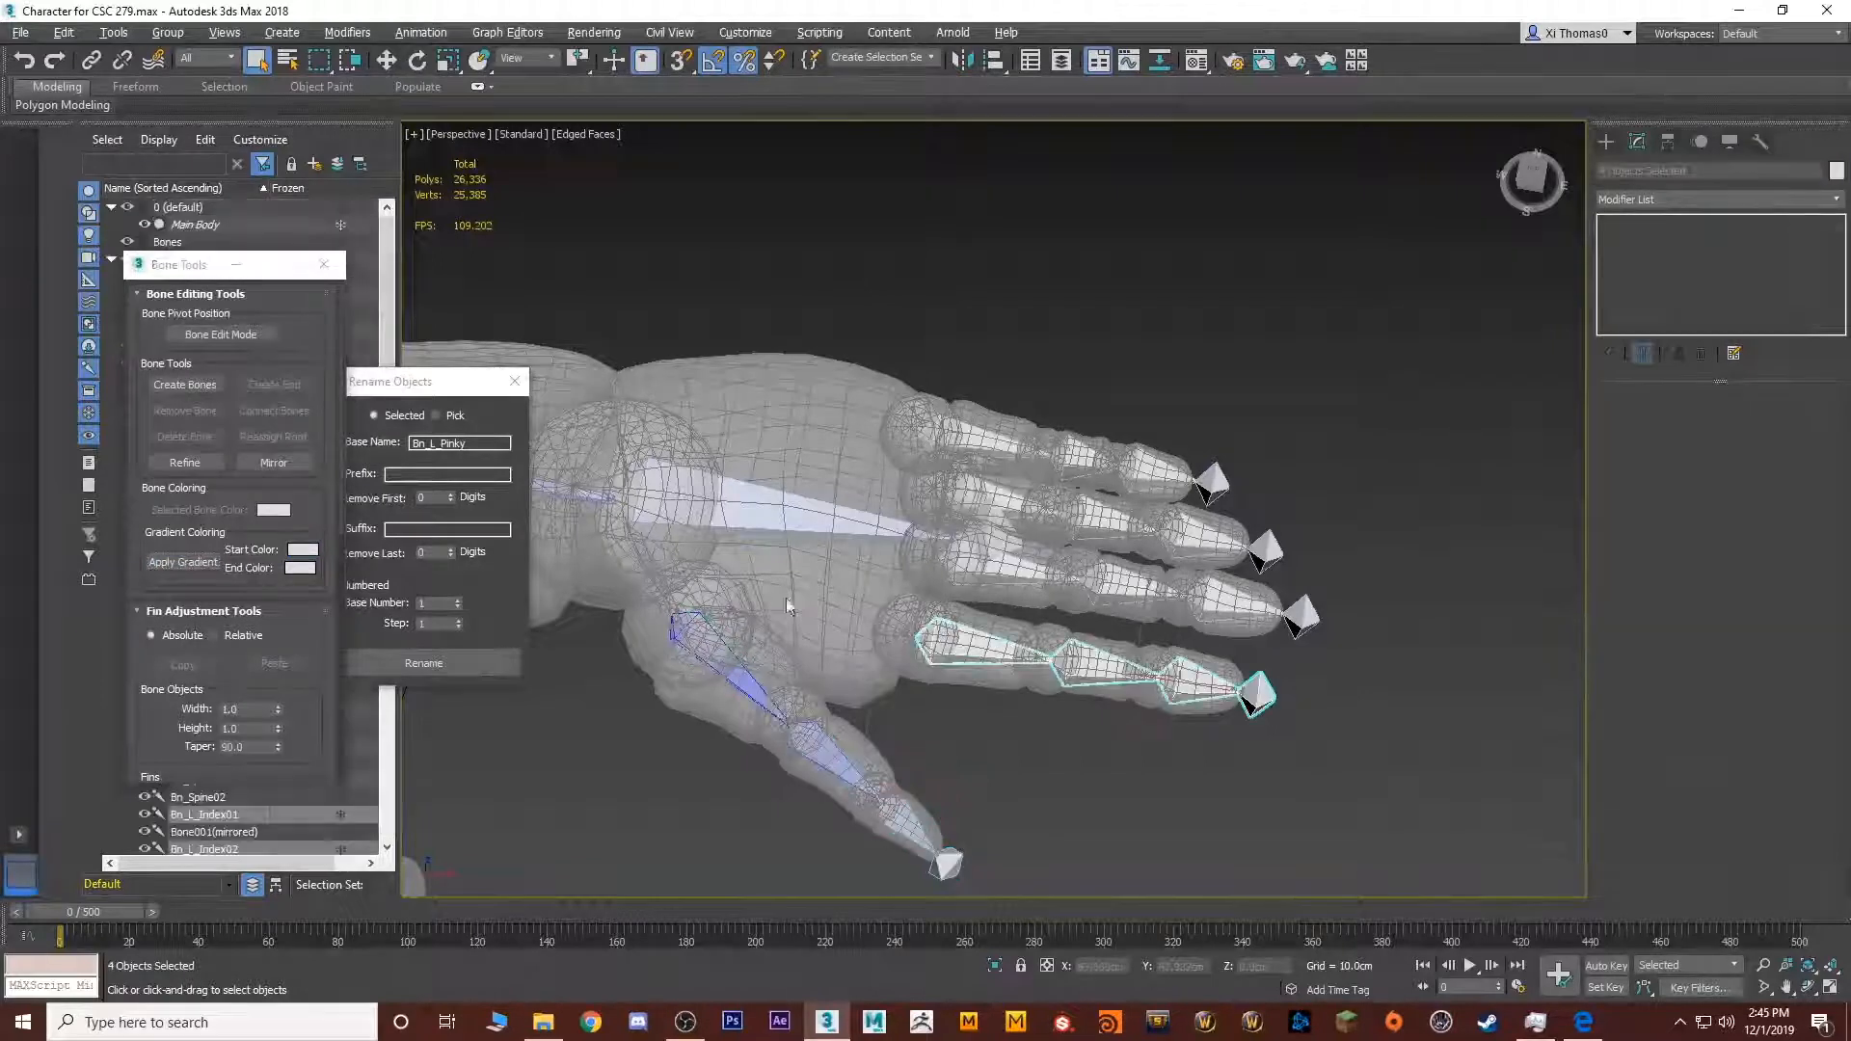
{"action": "left_click", "coordinate": [303, 549]}
{"action": "left_click_drag", "start_coordinate": [496, 183], "coordinate": [486, 128]}
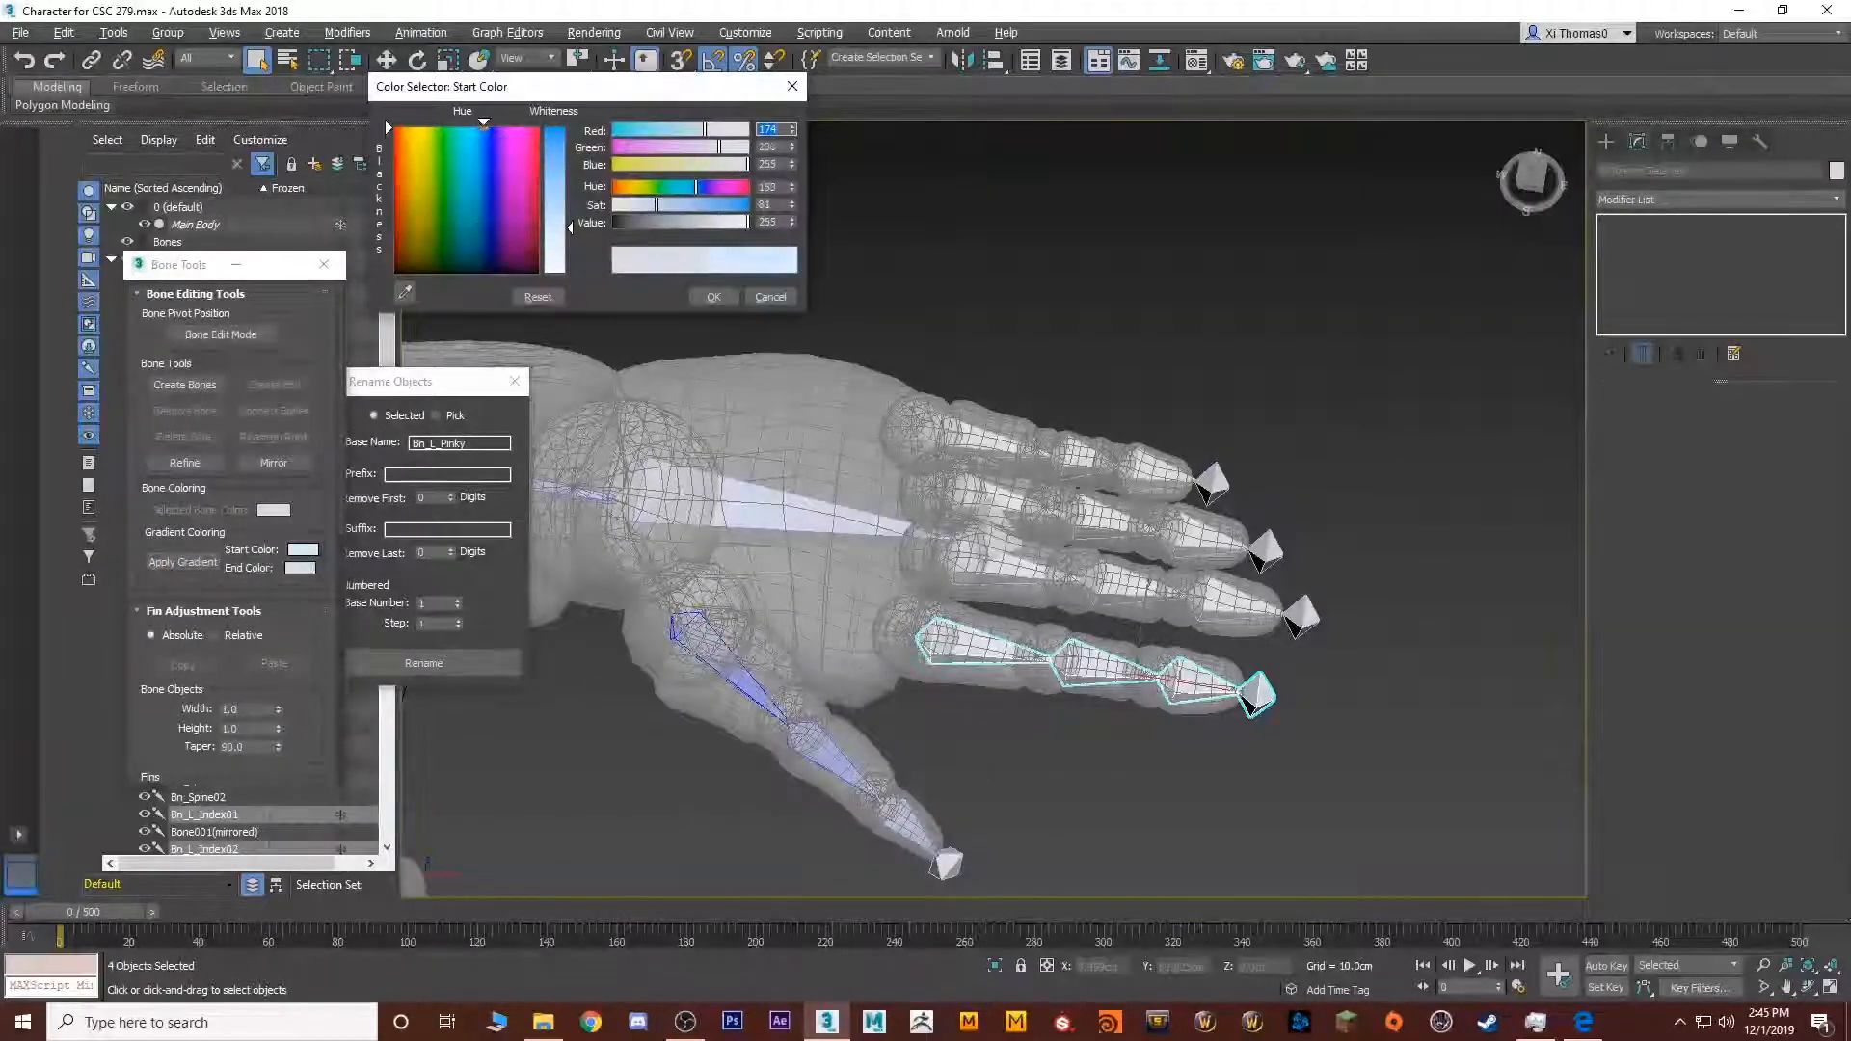
{"action": "mouse_move", "coordinate": [556, 228]}
{"action": "left_mouse_down"}
{"action": "mouse_move", "coordinate": [557, 127]}
{"action": "mouse_move", "coordinate": [587, 154]}
{"action": "left_mouse_up"}
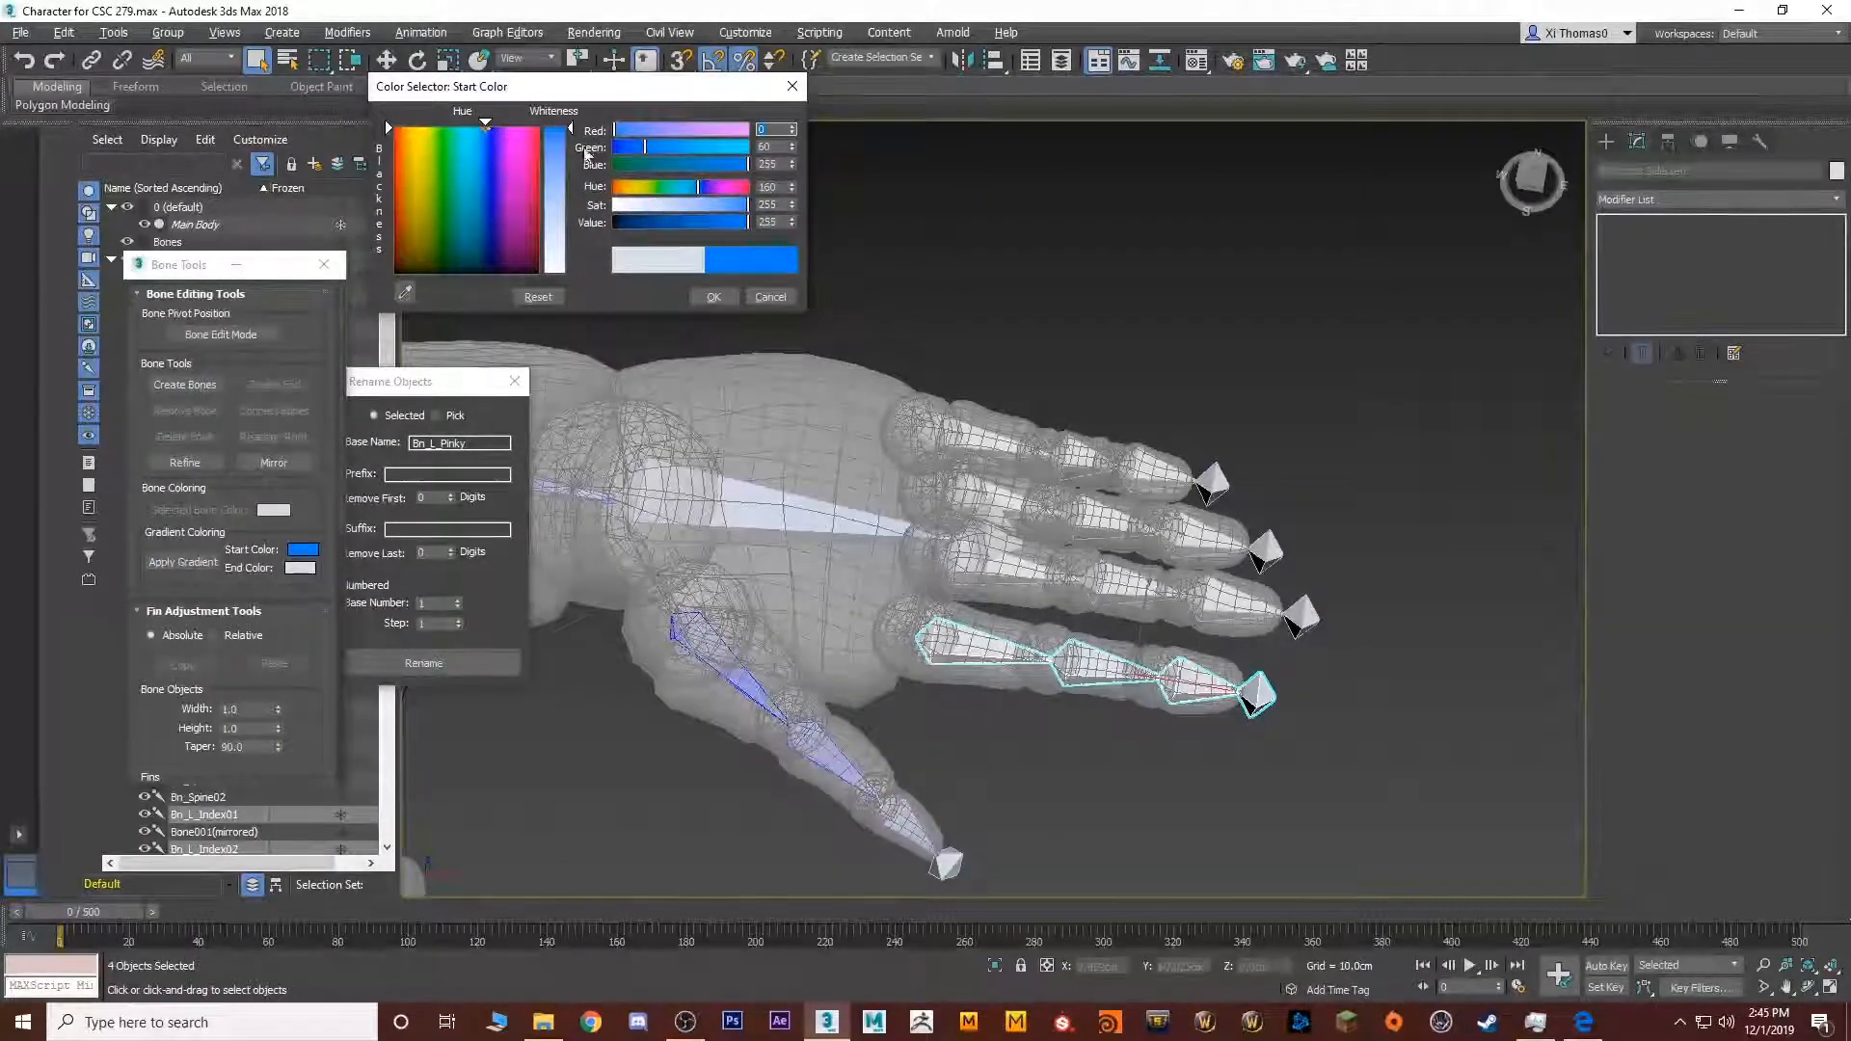
{"action": "left_click", "coordinate": [713, 297]}
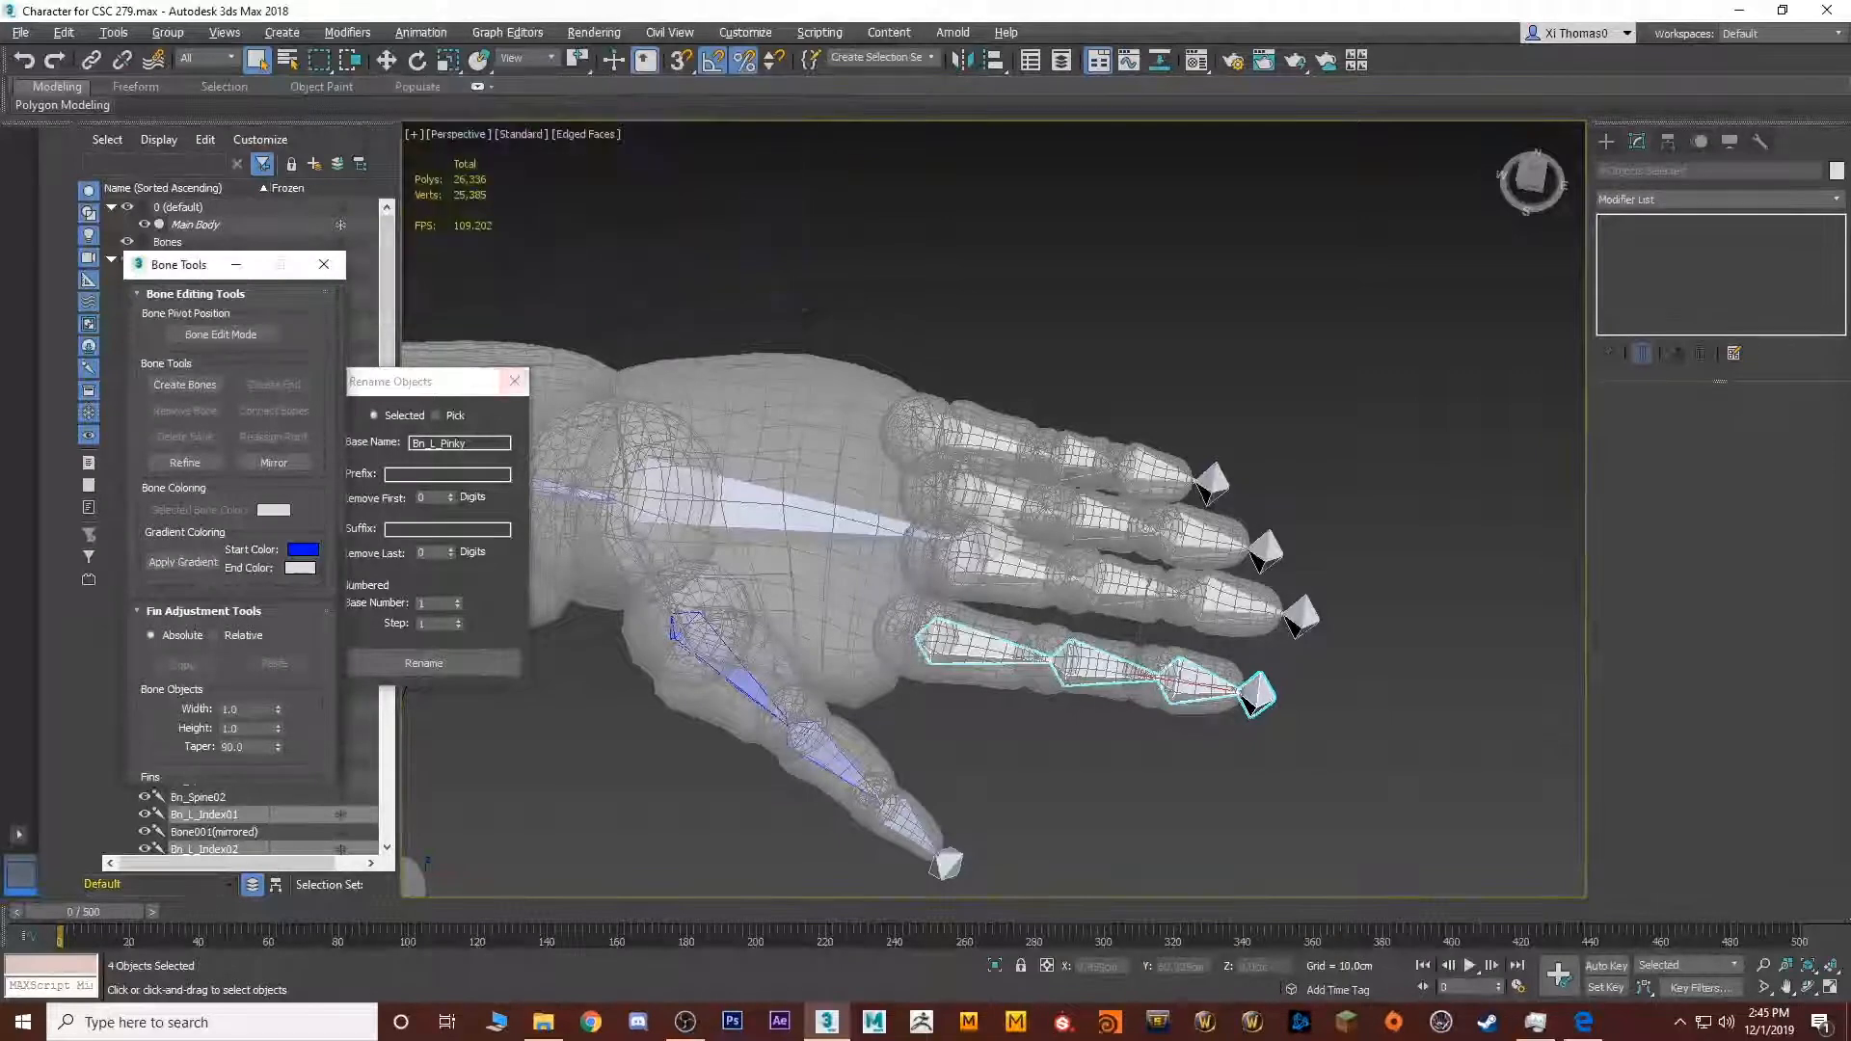
{"action": "left_click", "coordinate": [197, 564]}
Color the left middle finger's bone chain with a gradient whose start color is pure blue (red 0, green 0, blue 255)
{"action": "double_click", "coordinate": [972, 565]}
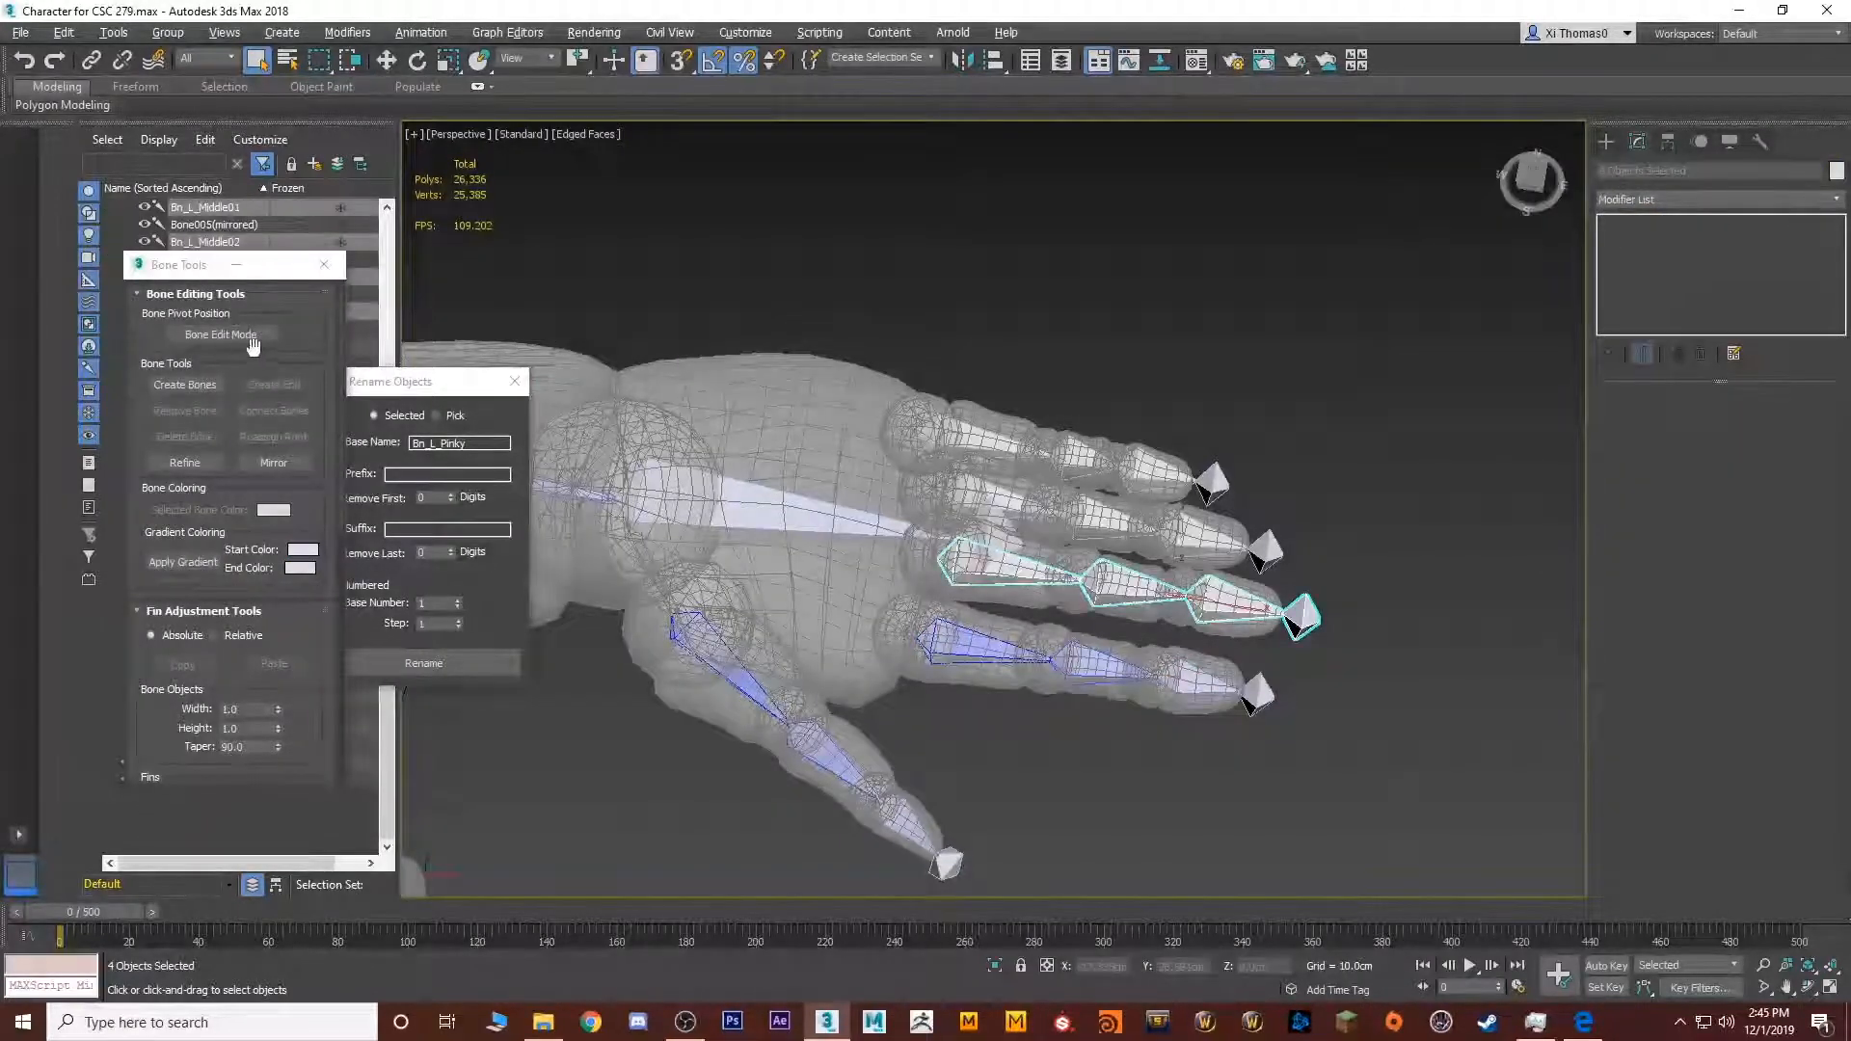
{"action": "left_click", "coordinate": [186, 566]}
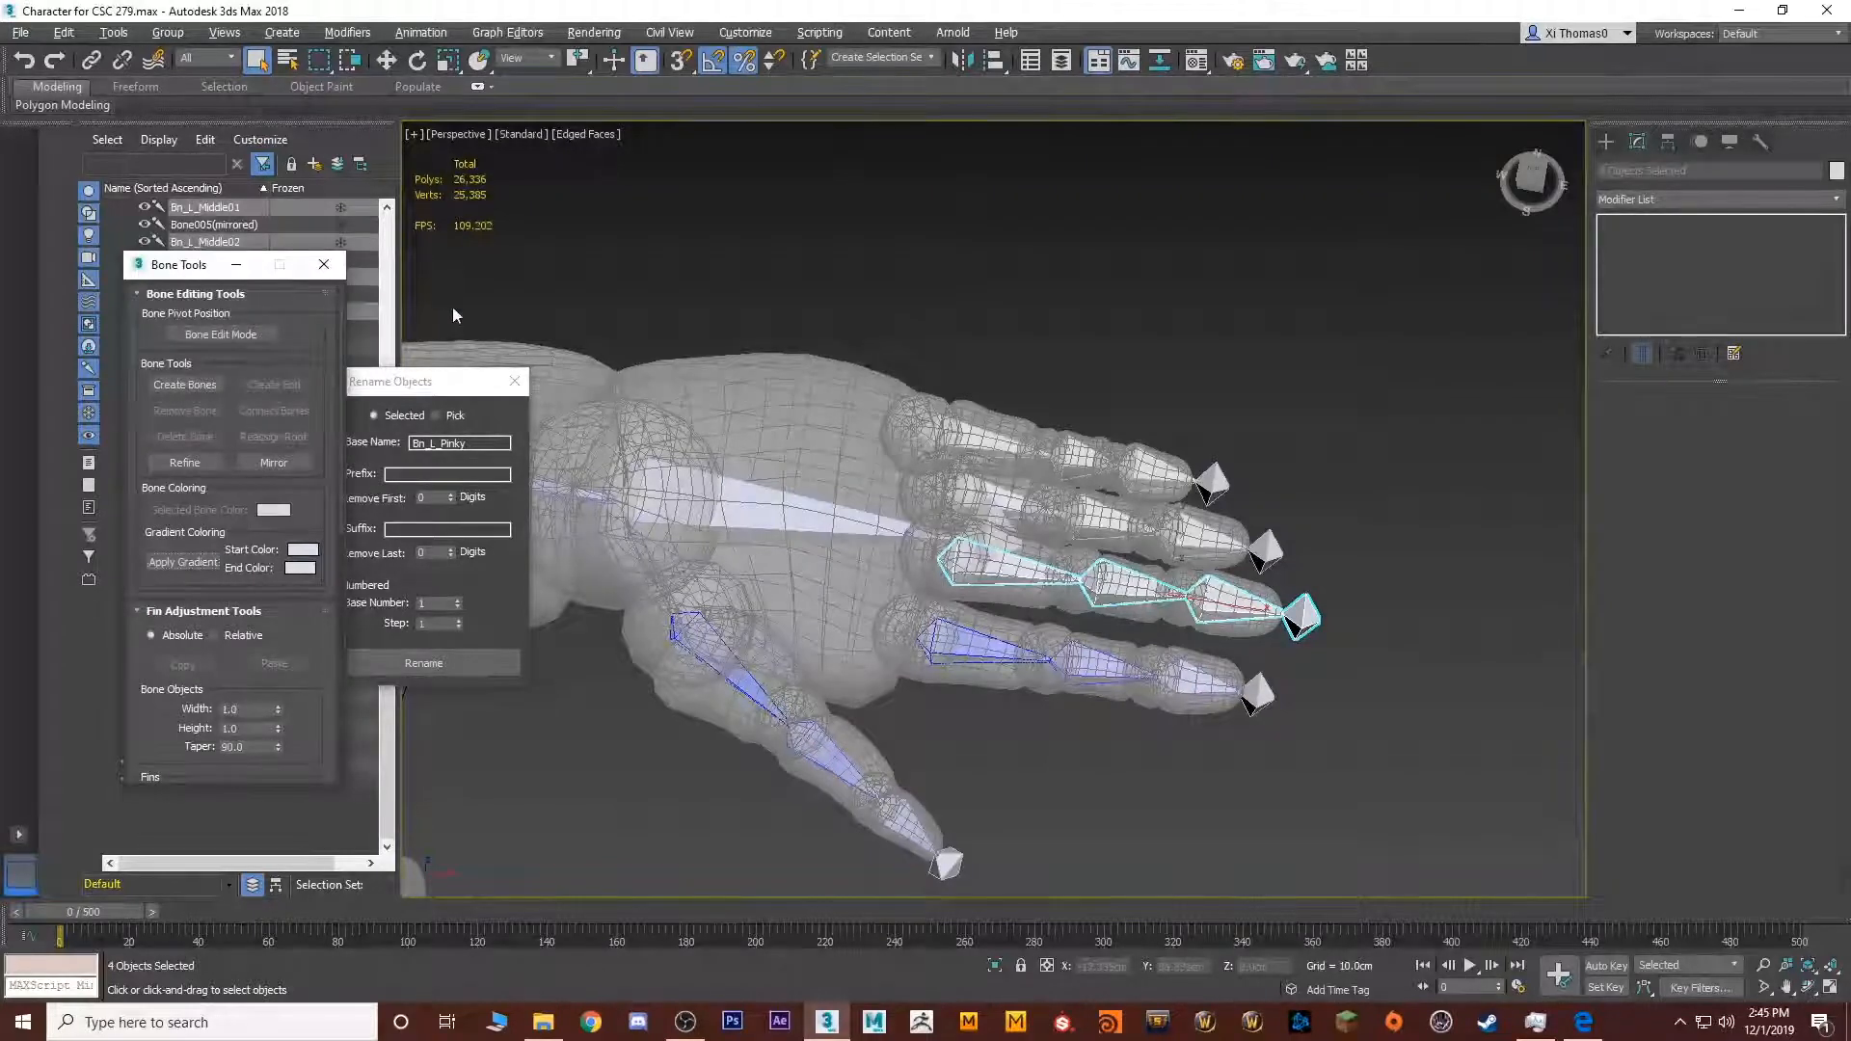
{"action": "left_click", "coordinate": [303, 550]}
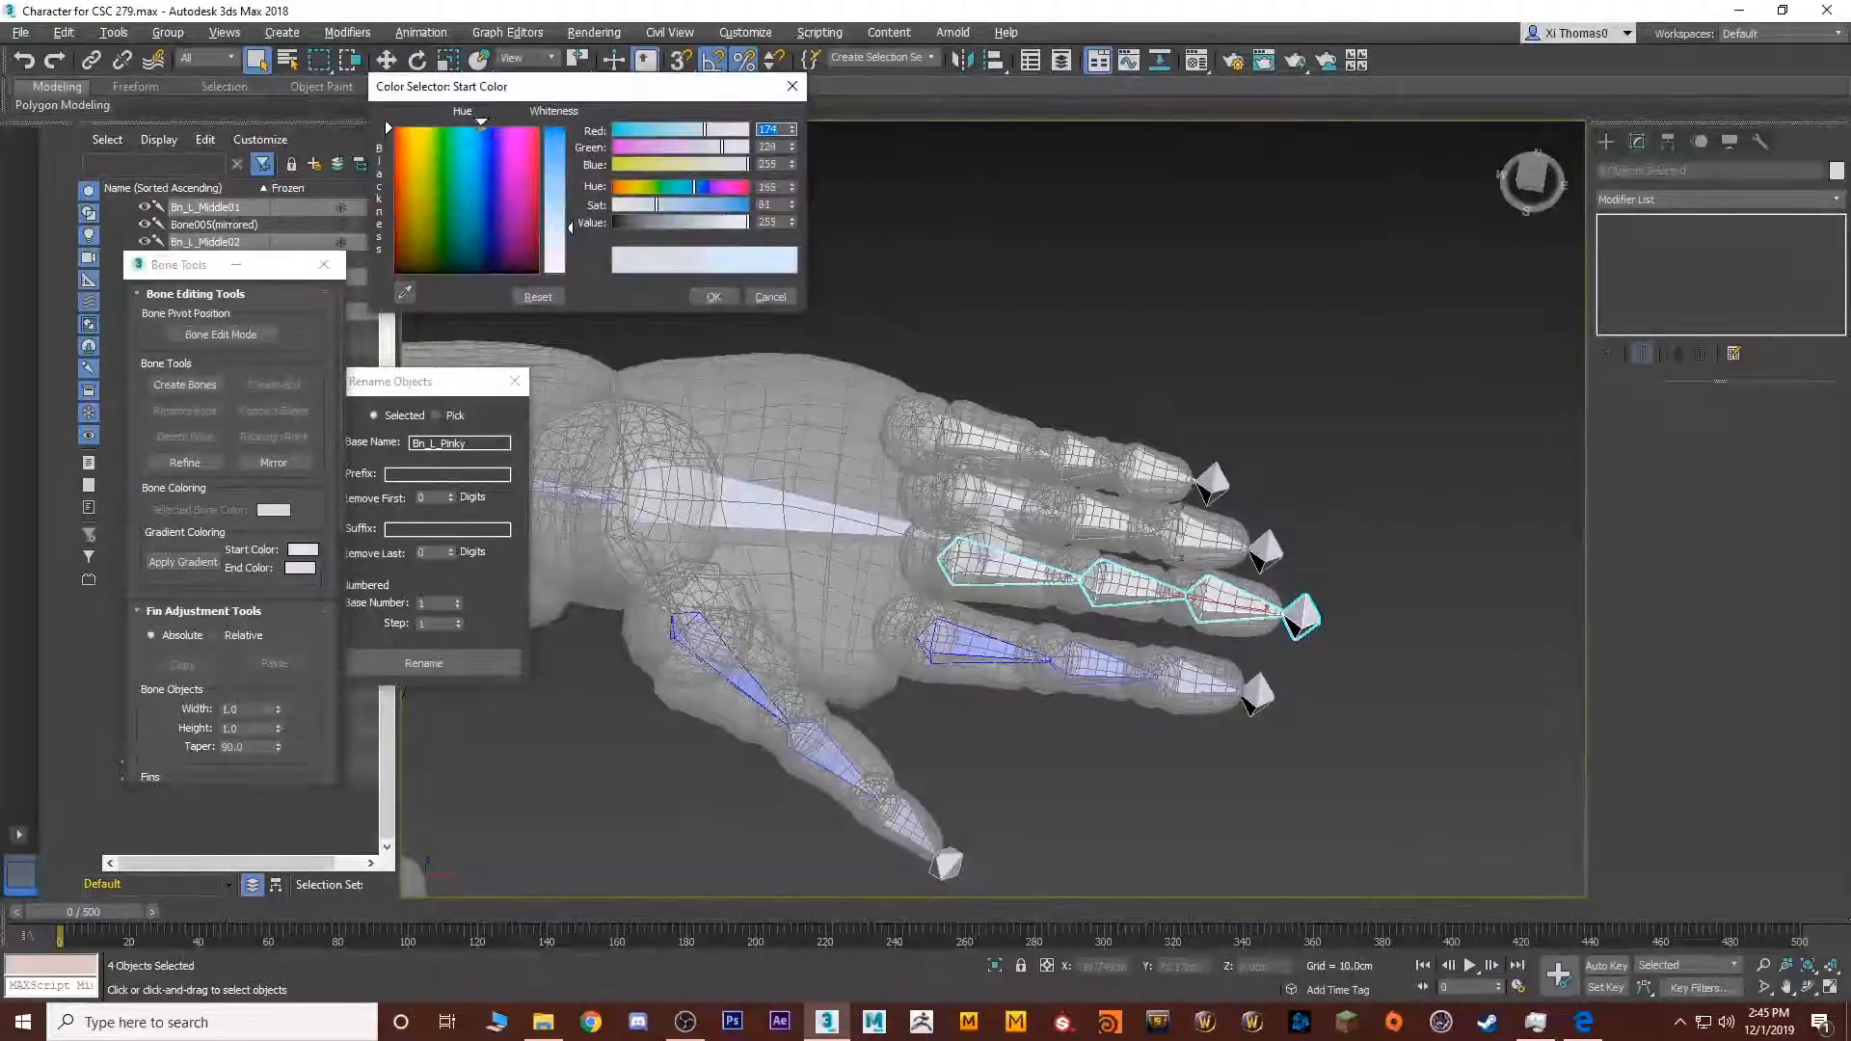
{"action": "left_click_drag", "start_coordinate": [482, 127], "coordinate": [561, 126]}
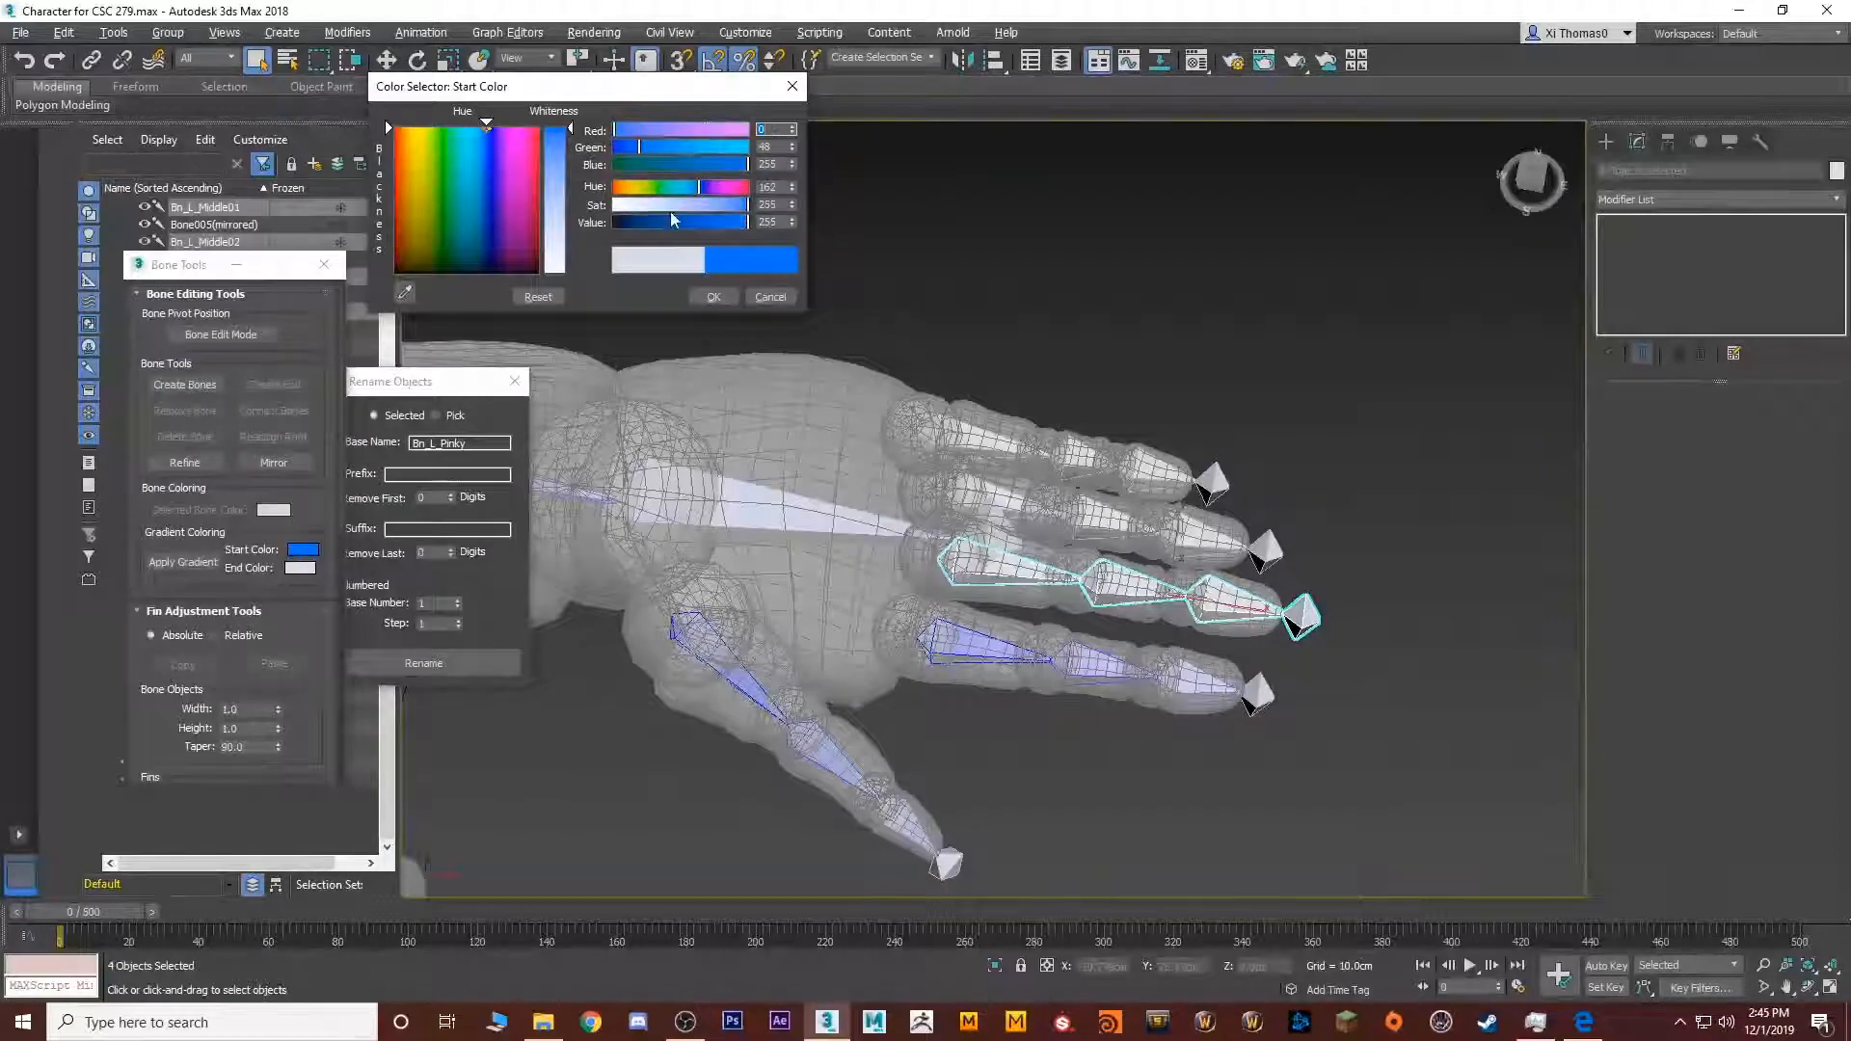
{"action": "left_click_drag", "start_coordinate": [672, 219], "coordinate": [585, 214]}
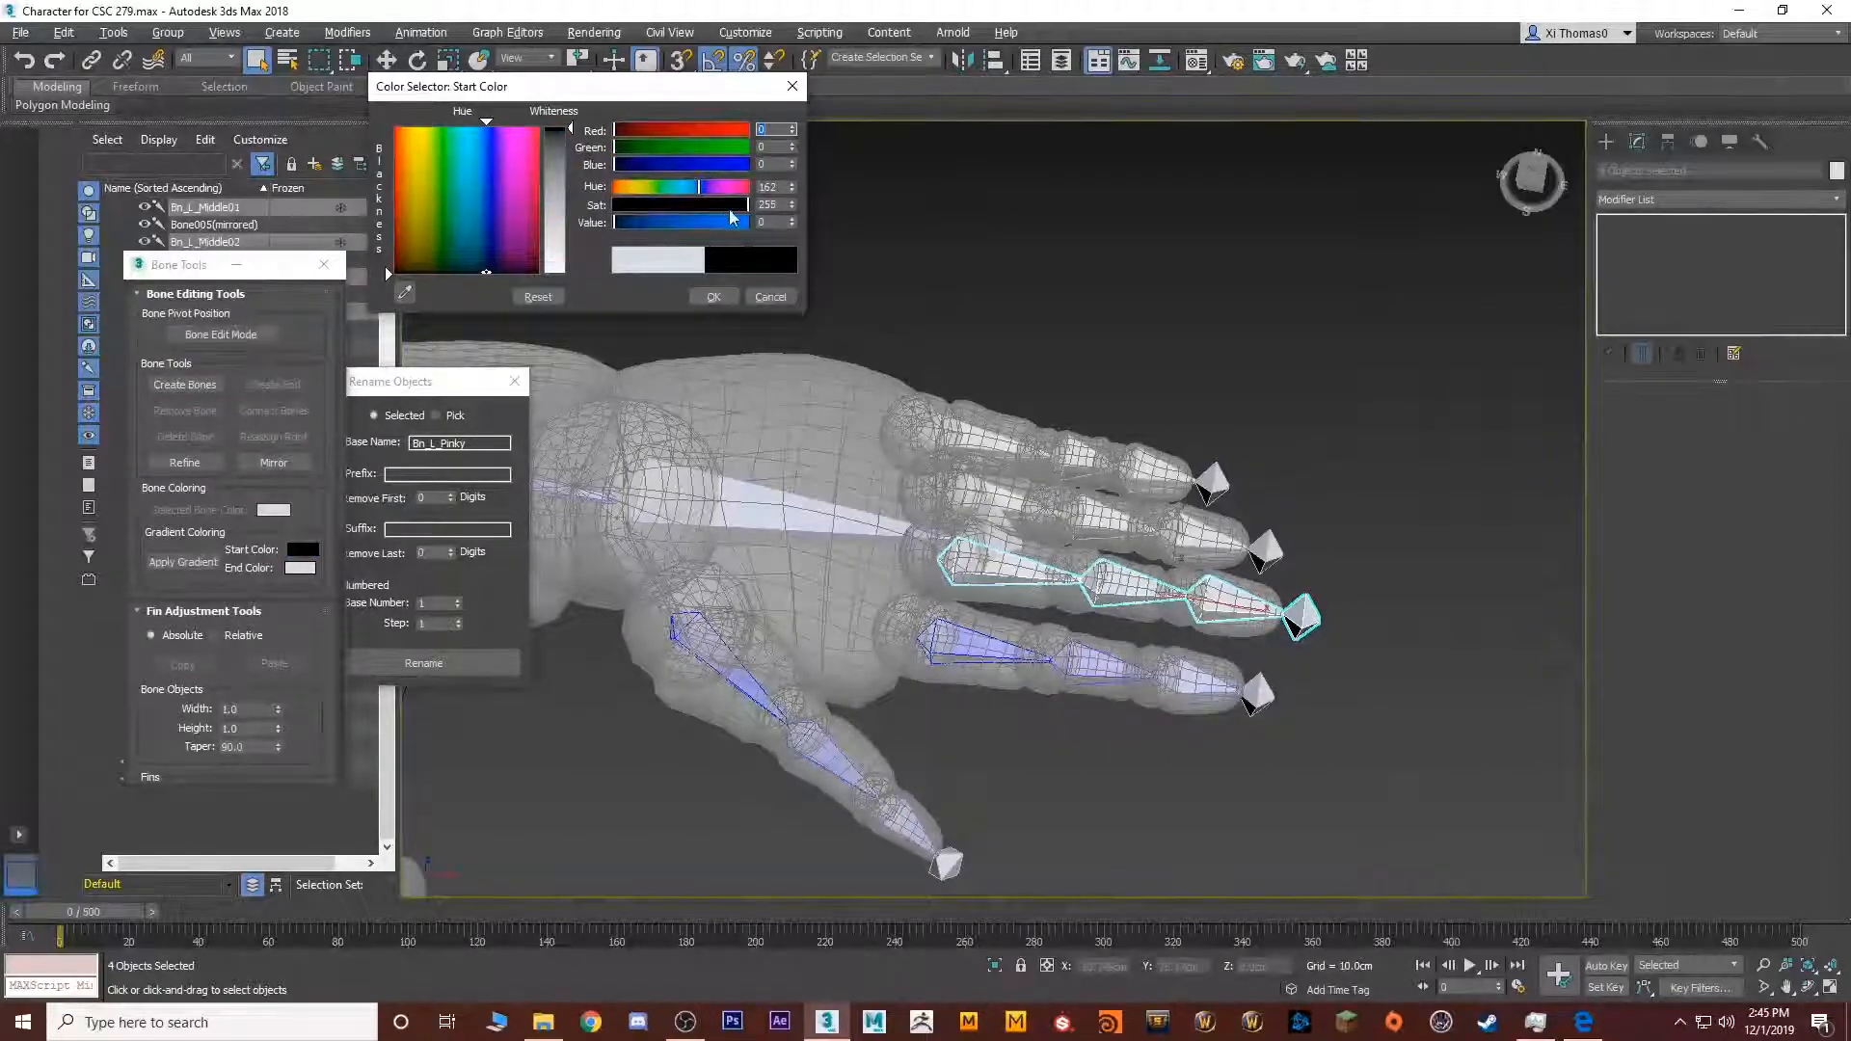
{"action": "left_click_drag", "start_coordinate": [732, 218], "coordinate": [818, 220]}
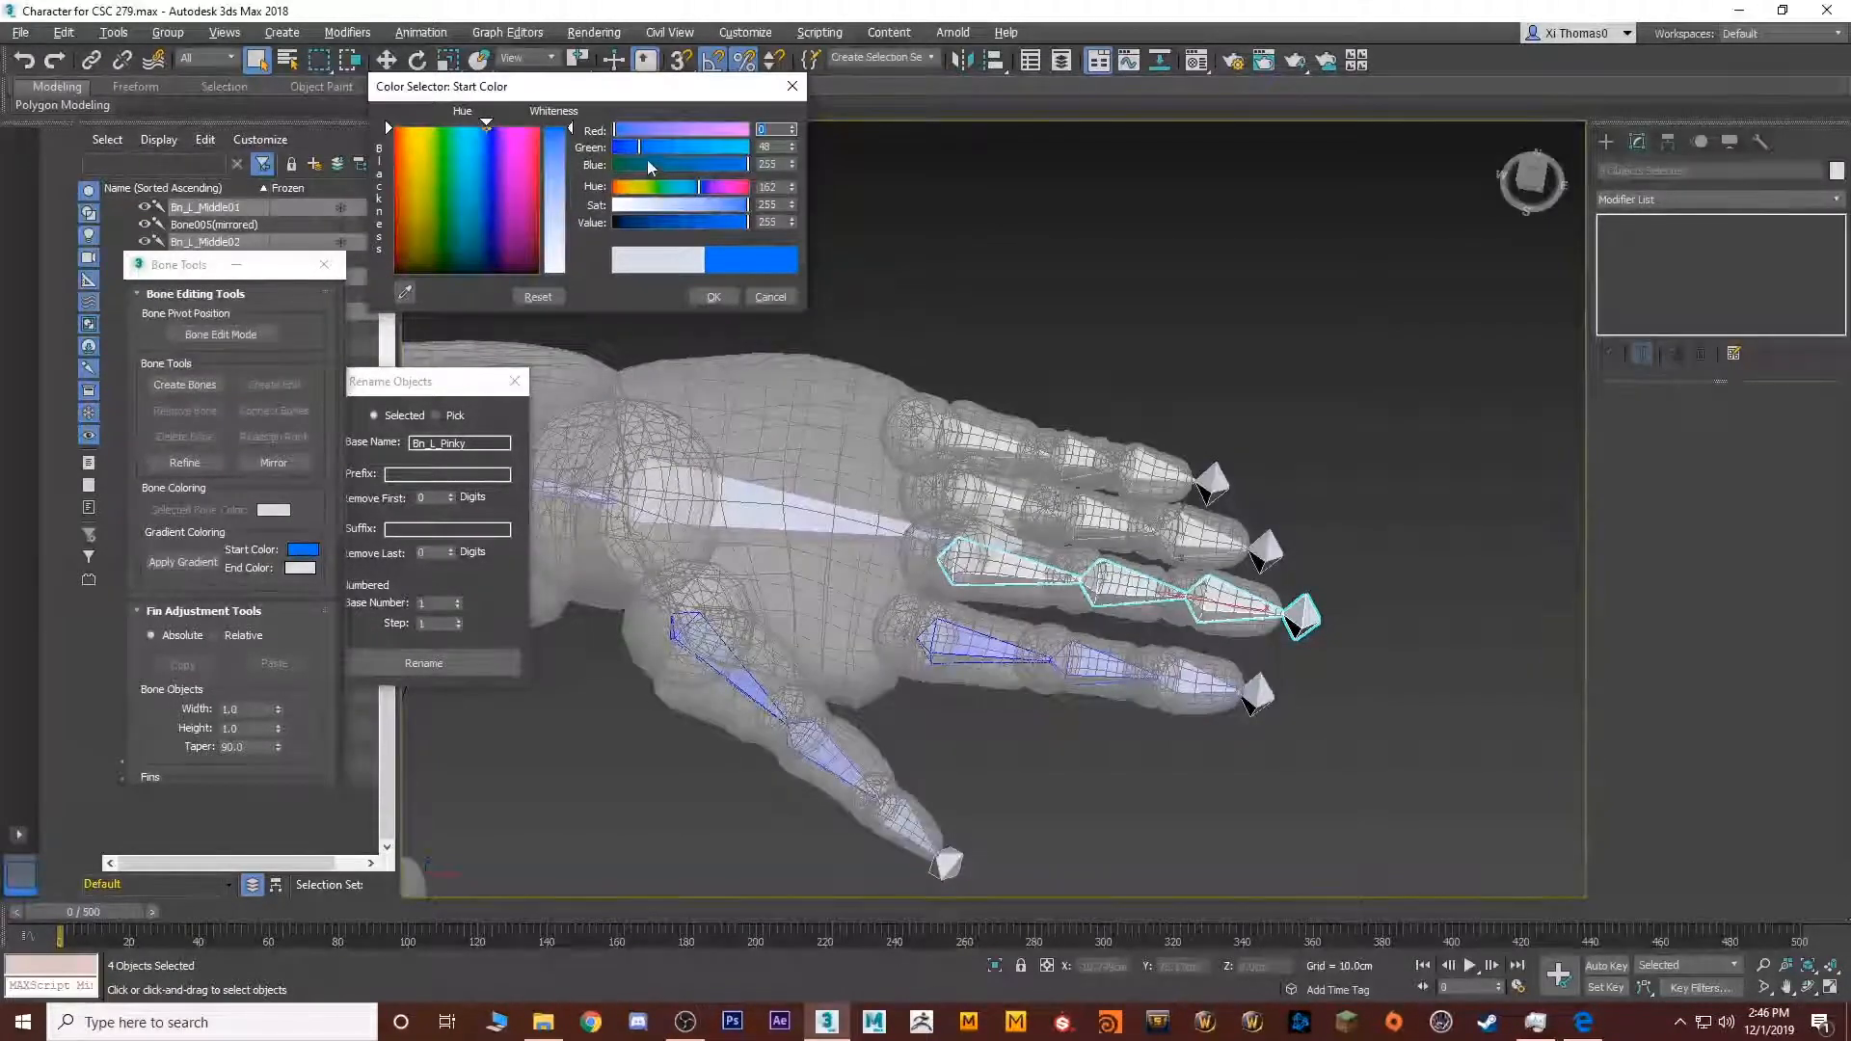
{"action": "left_click_drag", "start_coordinate": [640, 147], "coordinate": [615, 146]}
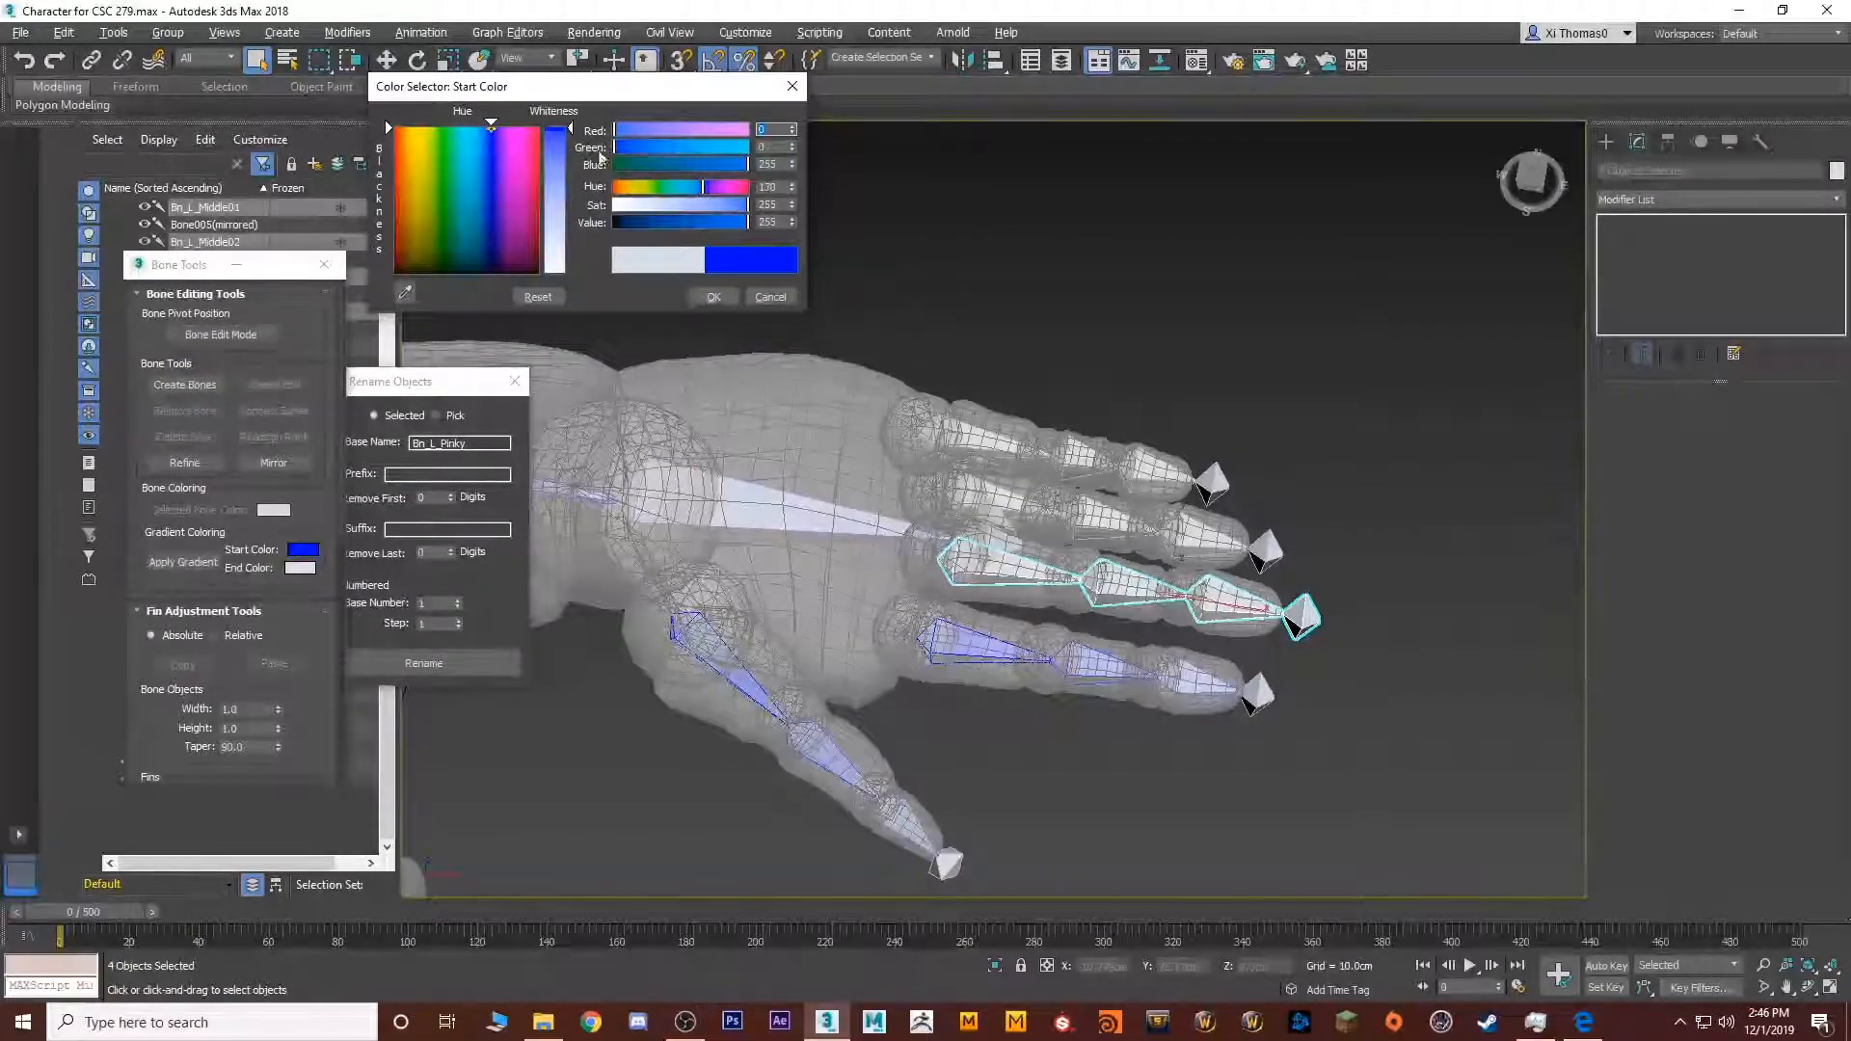
{"action": "left_click", "coordinate": [714, 296]}
{"action": "left_click", "coordinate": [183, 562]}
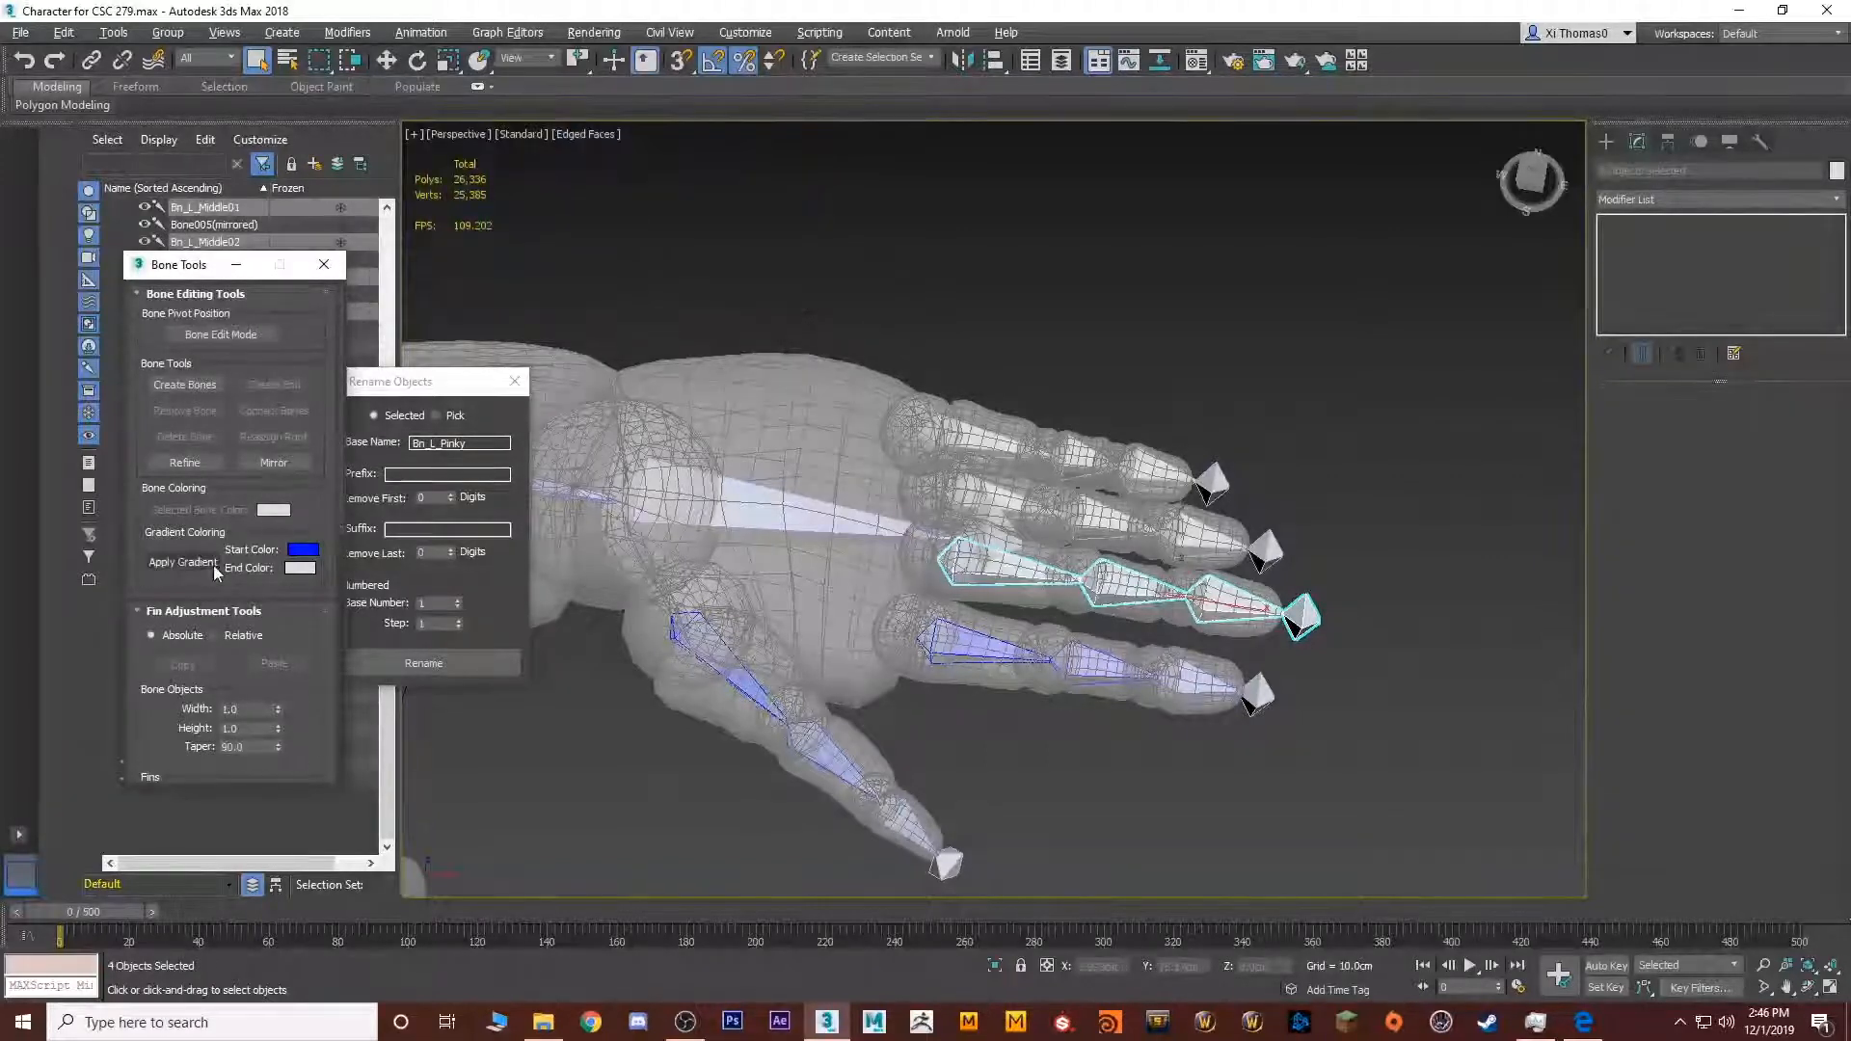
Color the left ring finger's bone chain with a gradient starting from pure blue (red 0, green 0, blue 255)
{"action": "double_click", "coordinate": [973, 508]}
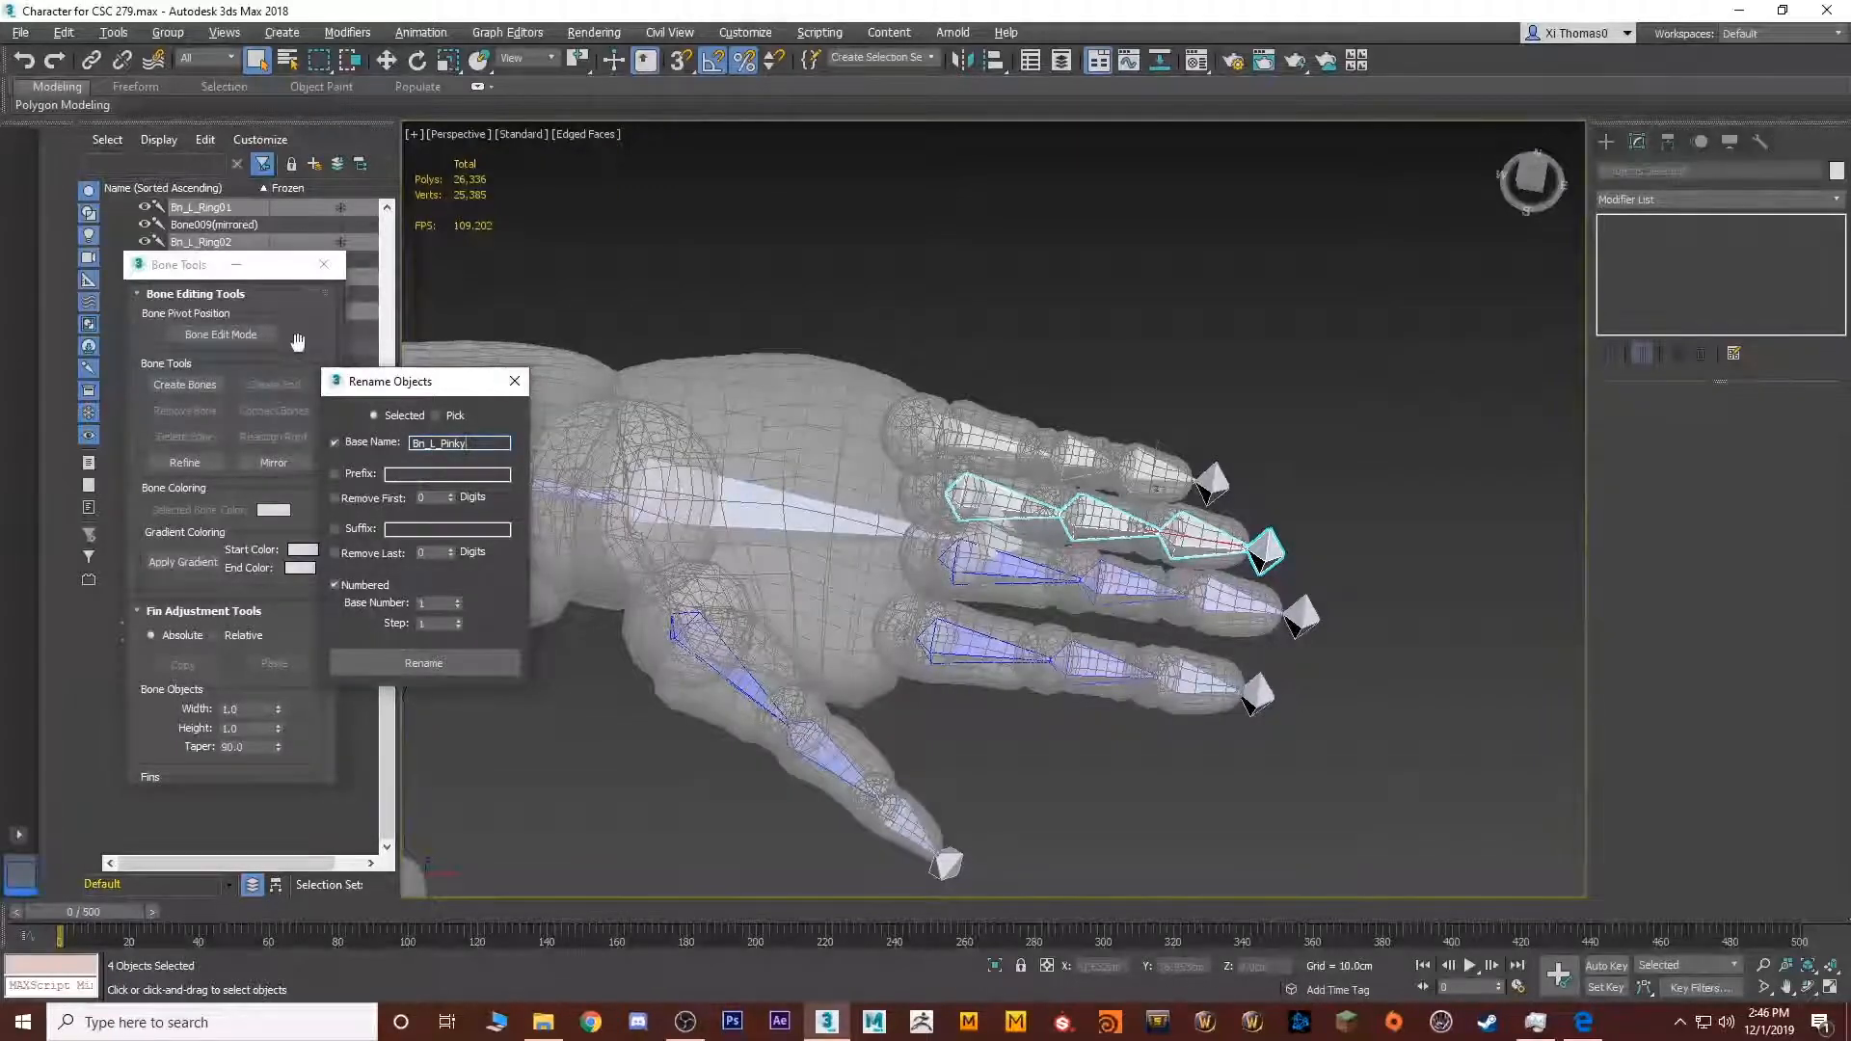
{"action": "left_click", "coordinate": [284, 384]}
{"action": "left_click", "coordinate": [303, 549]}
{"action": "left_click_drag", "start_coordinate": [514, 169], "coordinate": [487, 127]}
{"action": "mouse_move", "coordinate": [570, 228]}
{"action": "left_mouse_down"}
{"action": "mouse_move", "coordinate": [570, 128]}
{"action": "mouse_move", "coordinate": [614, 149]}
{"action": "left_mouse_up"}
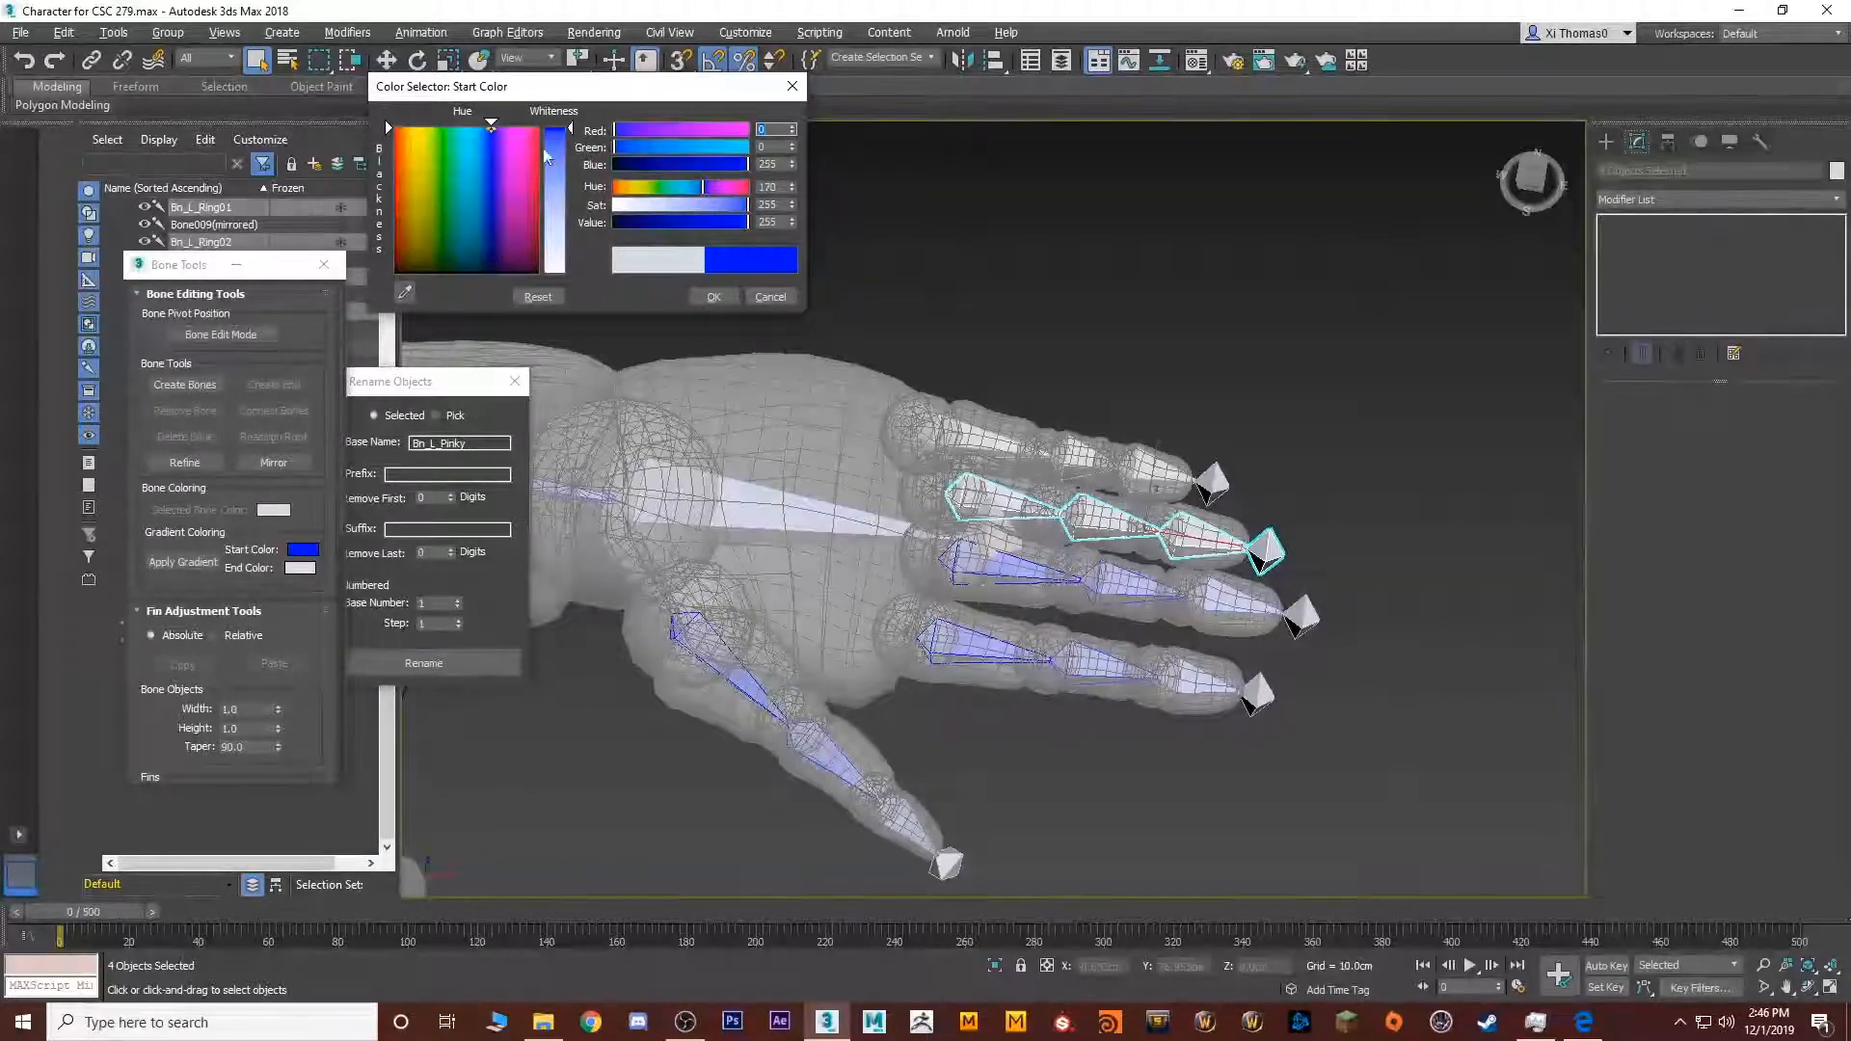
{"action": "left_click", "coordinate": [704, 298]}
{"action": "left_click", "coordinate": [183, 562]}
Apply a gradient with a pure blue start color (red 0, green 0, blue 255) to the left little finger's bone chain
{"action": "left_click", "coordinate": [955, 455]}
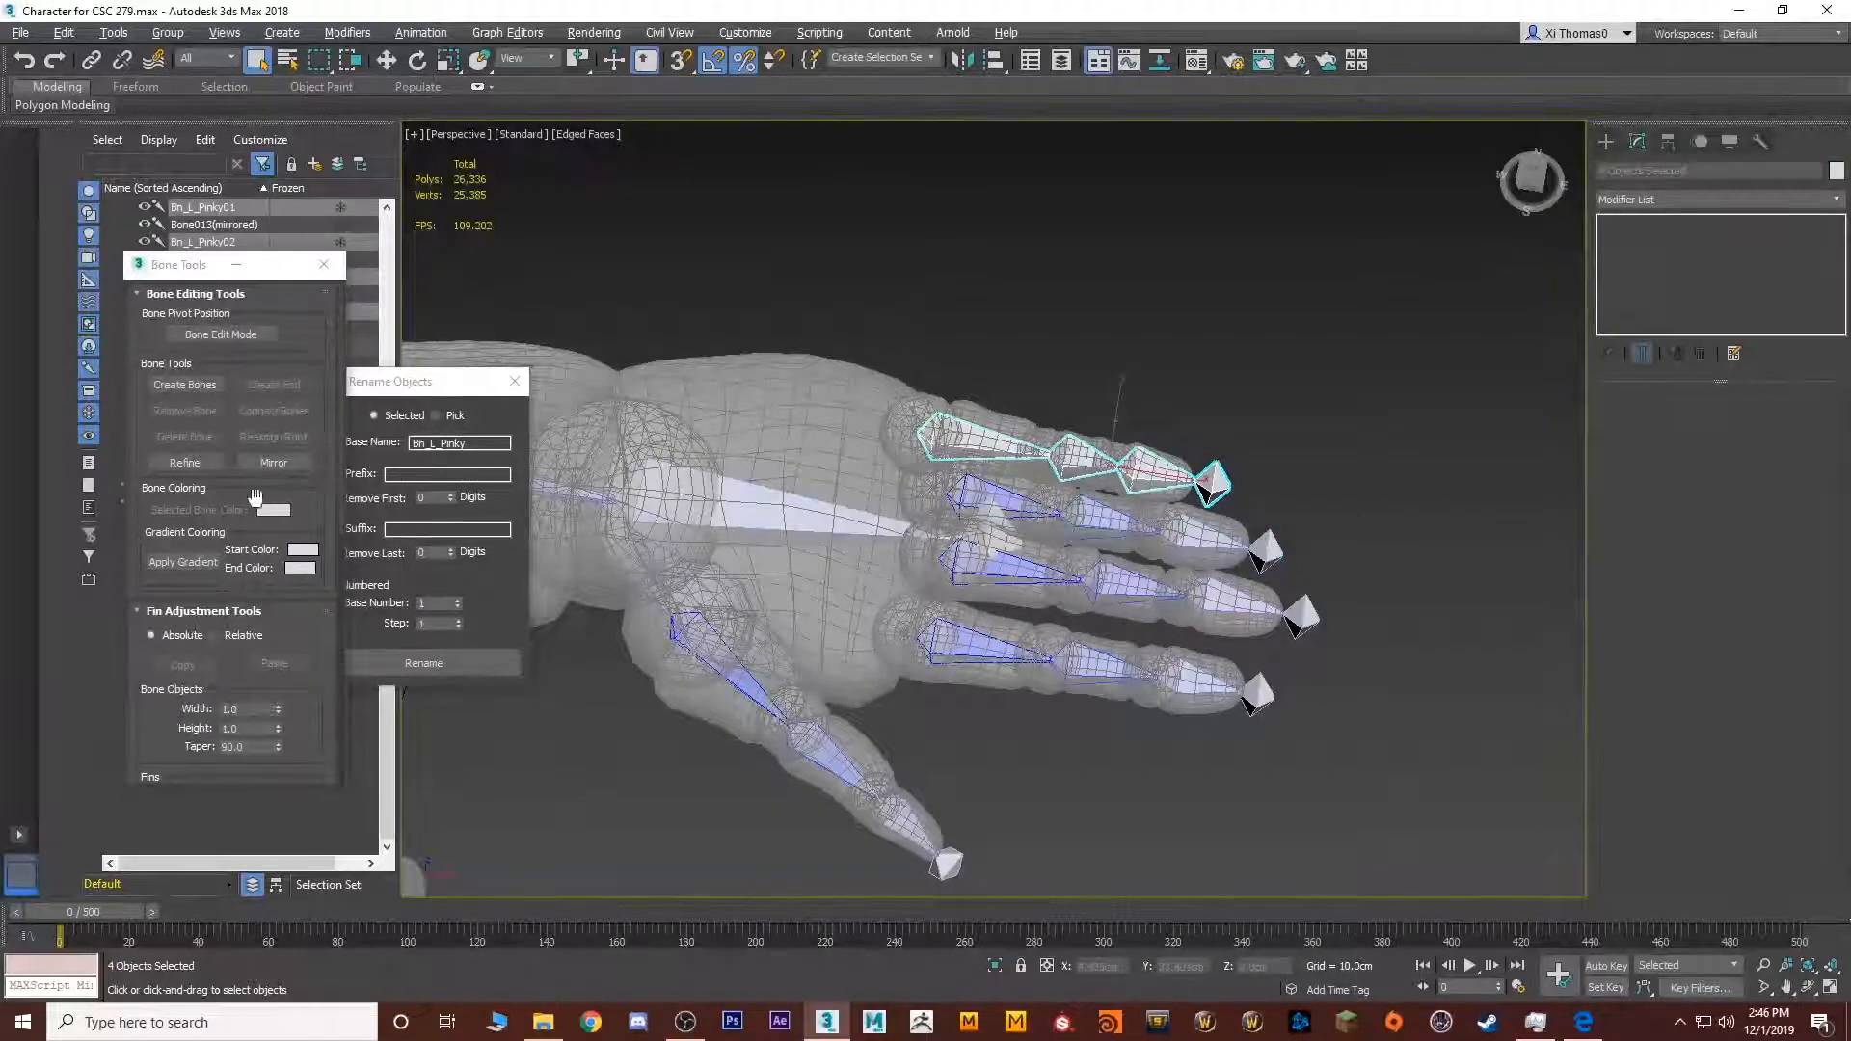
{"action": "left_click", "coordinate": [303, 550]}
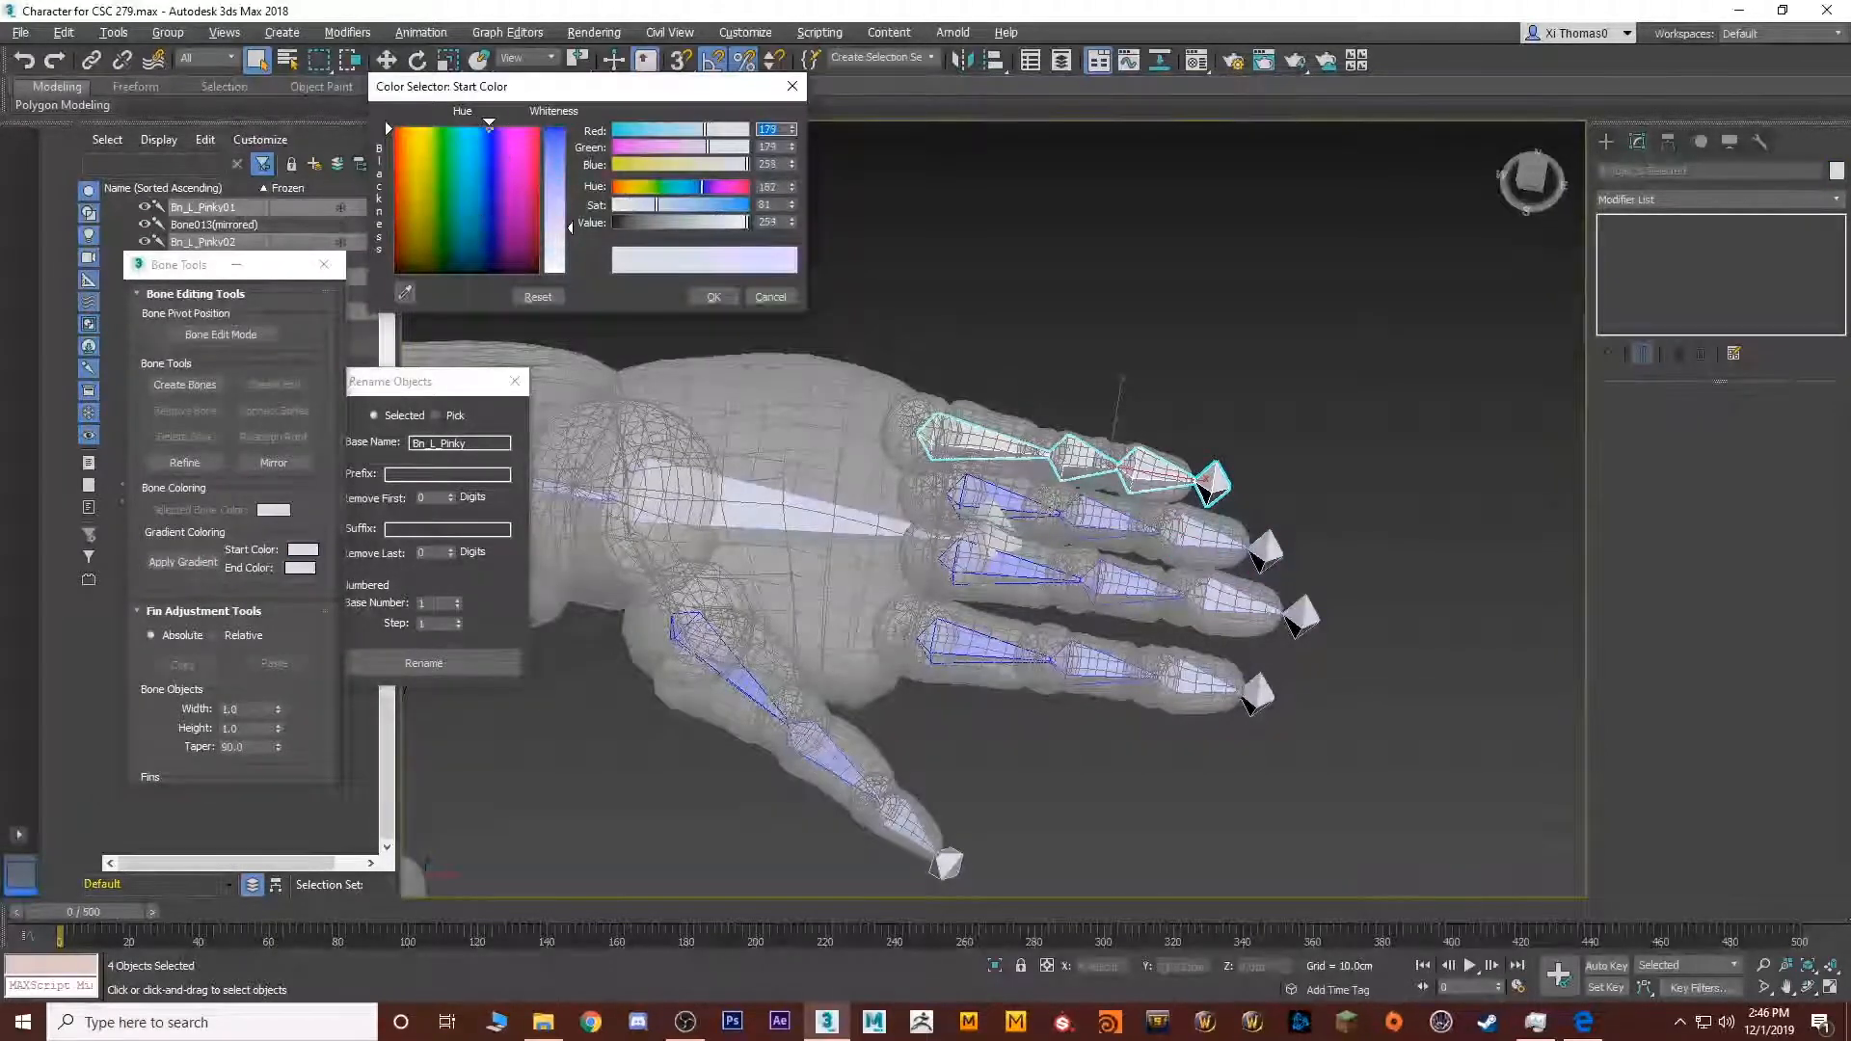
{"action": "left_click_drag", "start_coordinate": [489, 126], "coordinate": [492, 126]}
{"action": "left_click", "coordinate": [556, 128]}
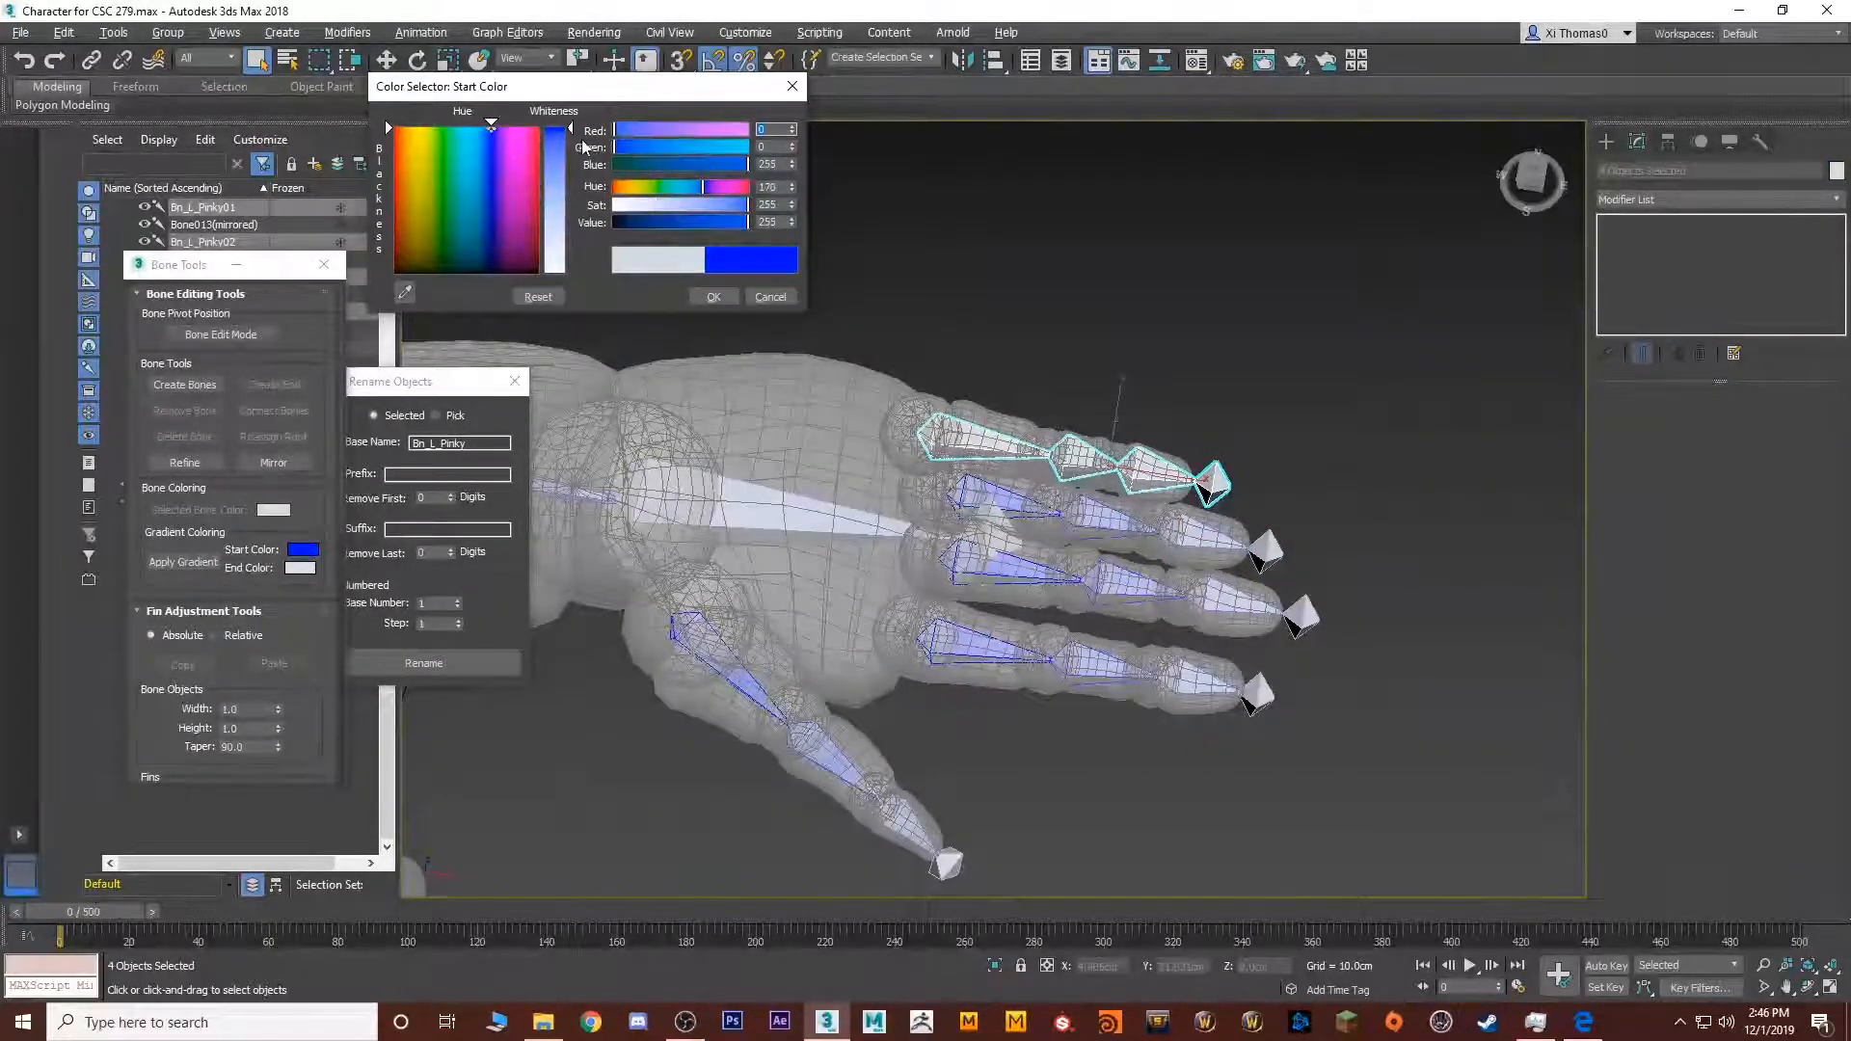
{"action": "left_click", "coordinate": [713, 296]}
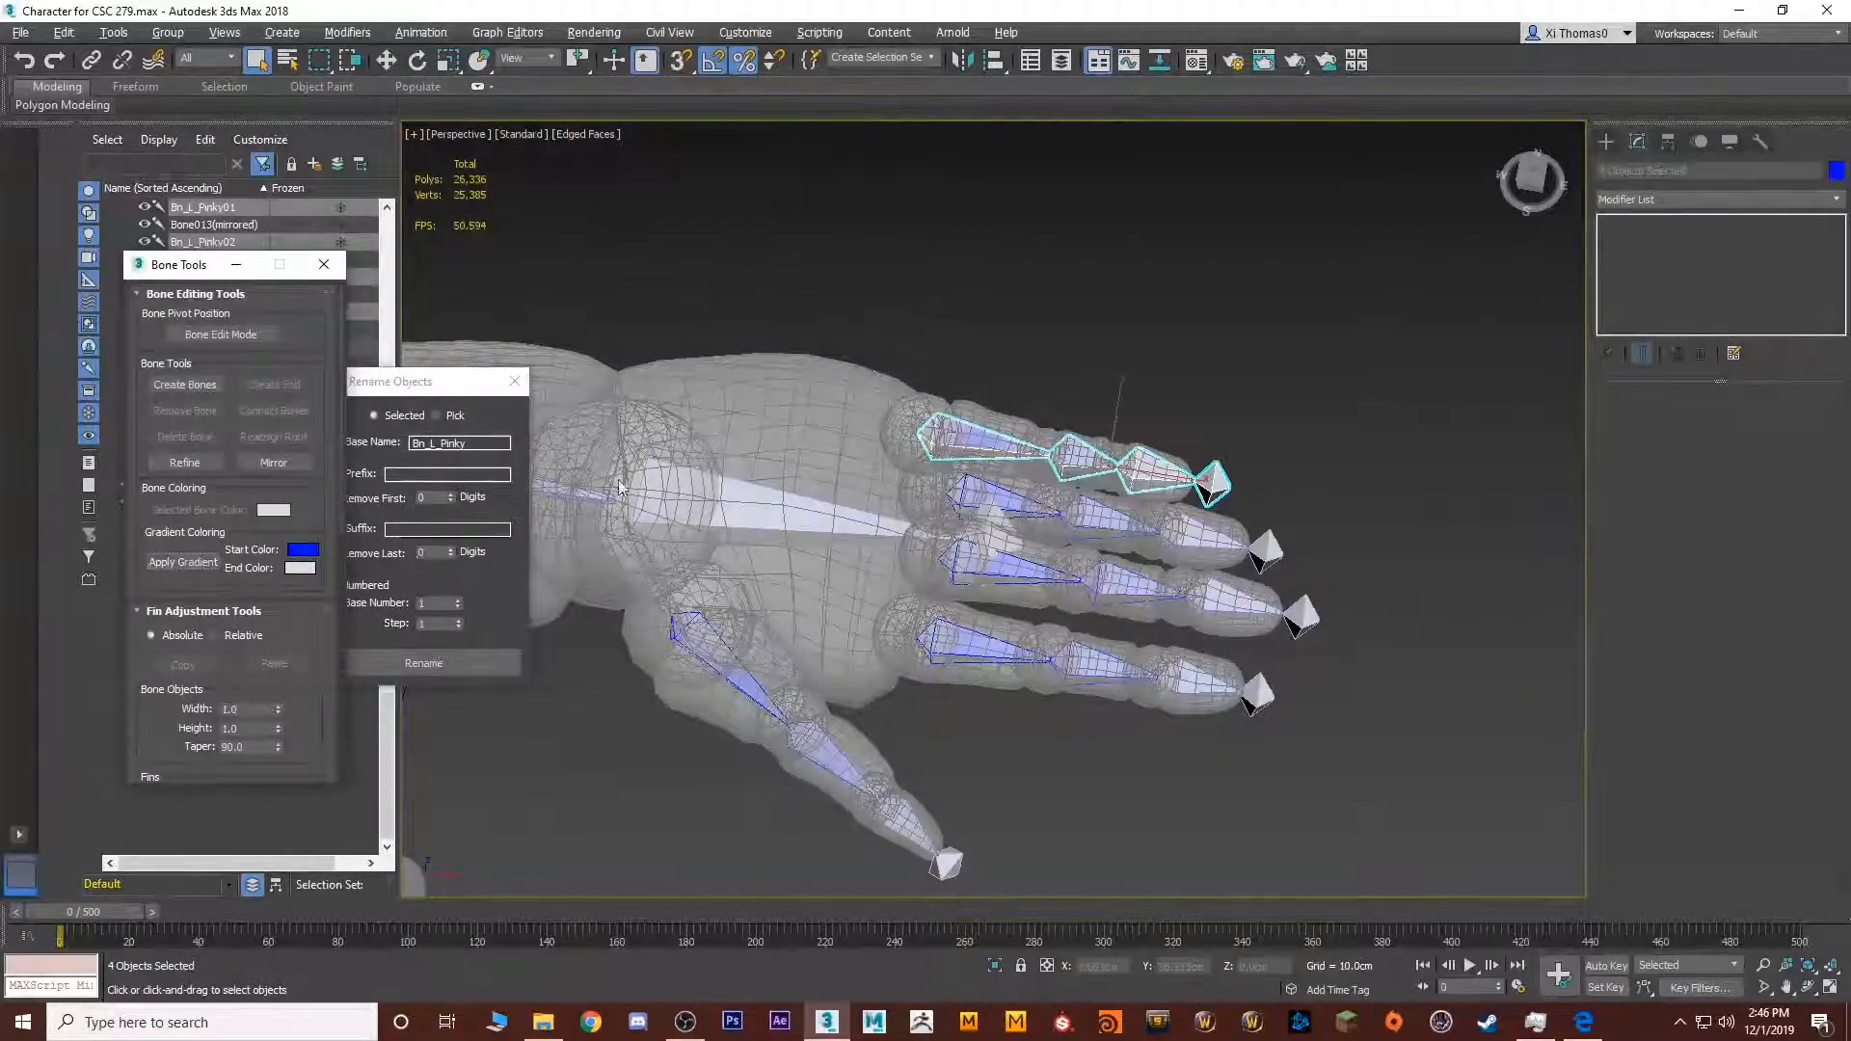
Rename the right little finger's bone chain with the numbered base name Bn_R_Pinky
{"action": "middle_click_drag", "start_coordinate": [620, 487], "coordinate": [1141, 467], "text": "alt"}
{"action": "scroll", "coordinate": [1092, 562], "scroll_direction": "down", "scroll_amount": 6}
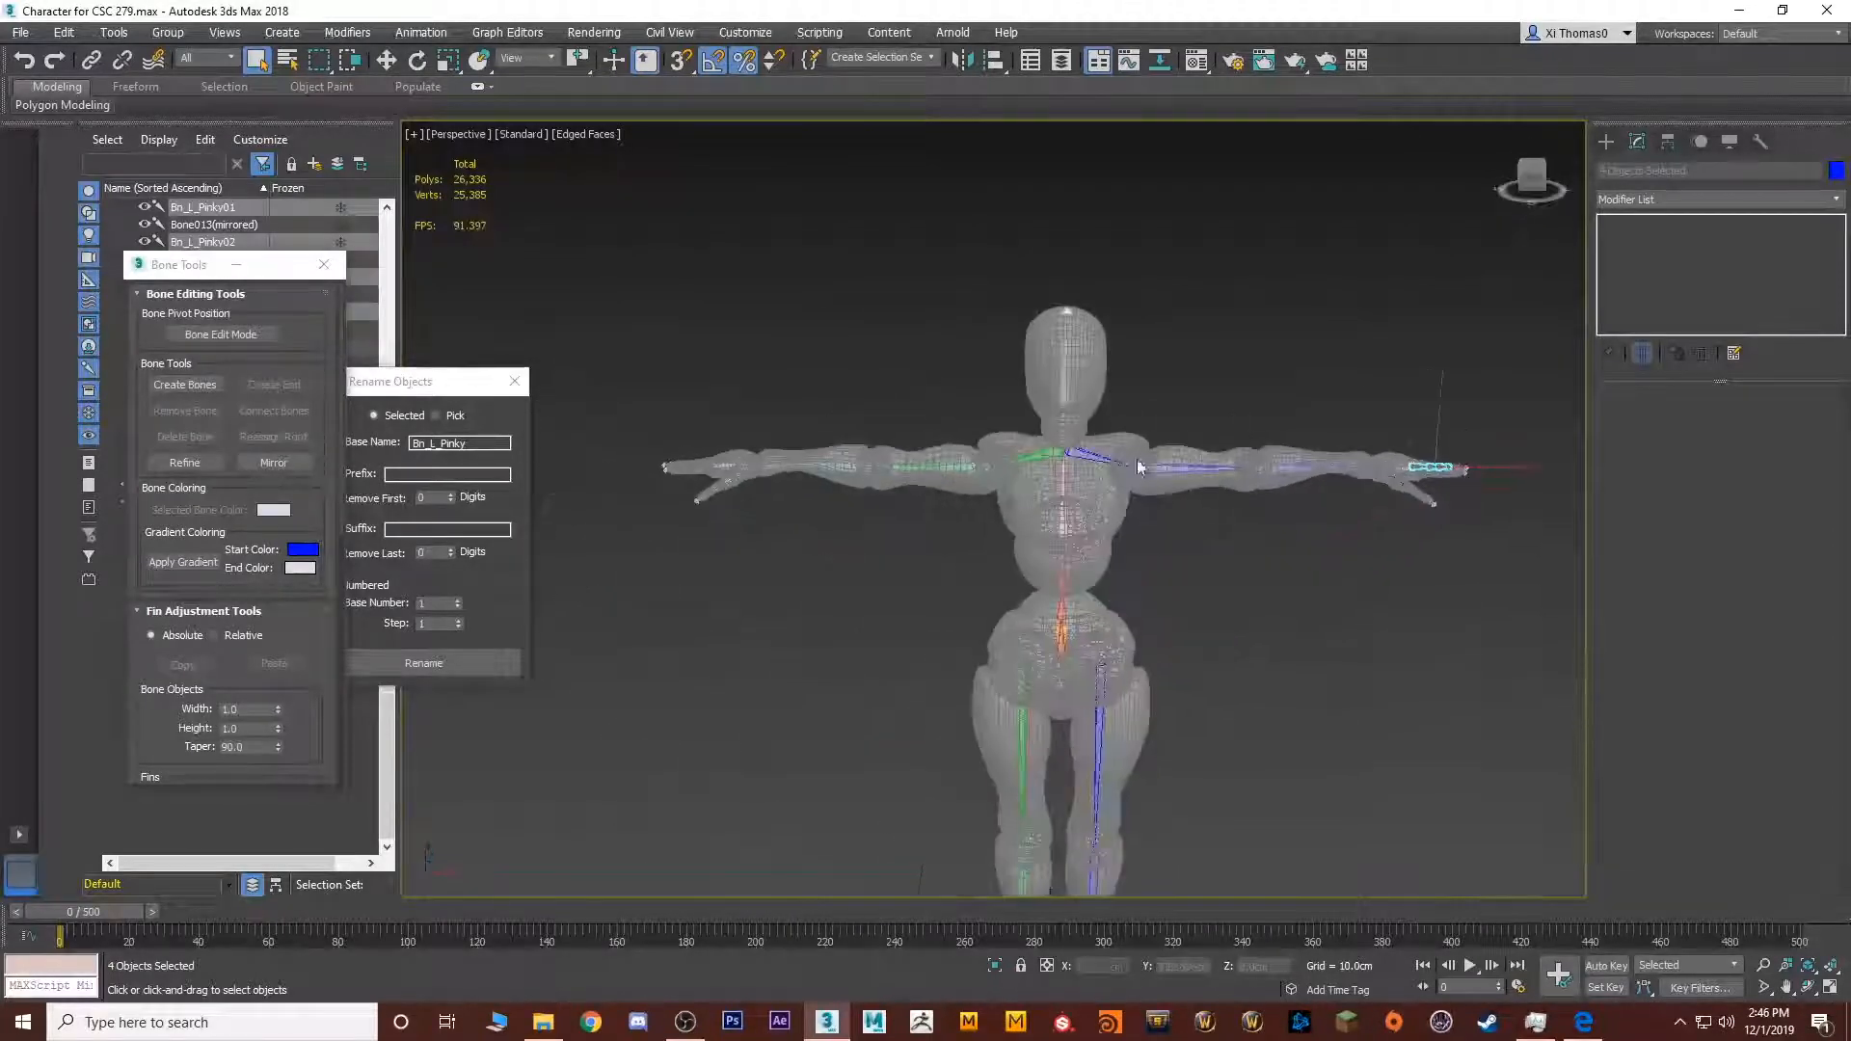
{"action": "scroll", "coordinate": [761, 471], "scroll_direction": "up", "scroll_amount": 6}
{"action": "scroll", "coordinate": [761, 471], "scroll_direction": "down", "scroll_amount": 4}
{"action": "middle_click_drag", "start_coordinate": [761, 470], "coordinate": [1011, 514]}
{"action": "scroll", "coordinate": [951, 443], "scroll_direction": "up", "scroll_amount": 5}
{"action": "left_click", "coordinate": [885, 528]}
{"action": "scroll", "coordinate": [1011, 513], "scroll_direction": "up", "scroll_amount": 2}
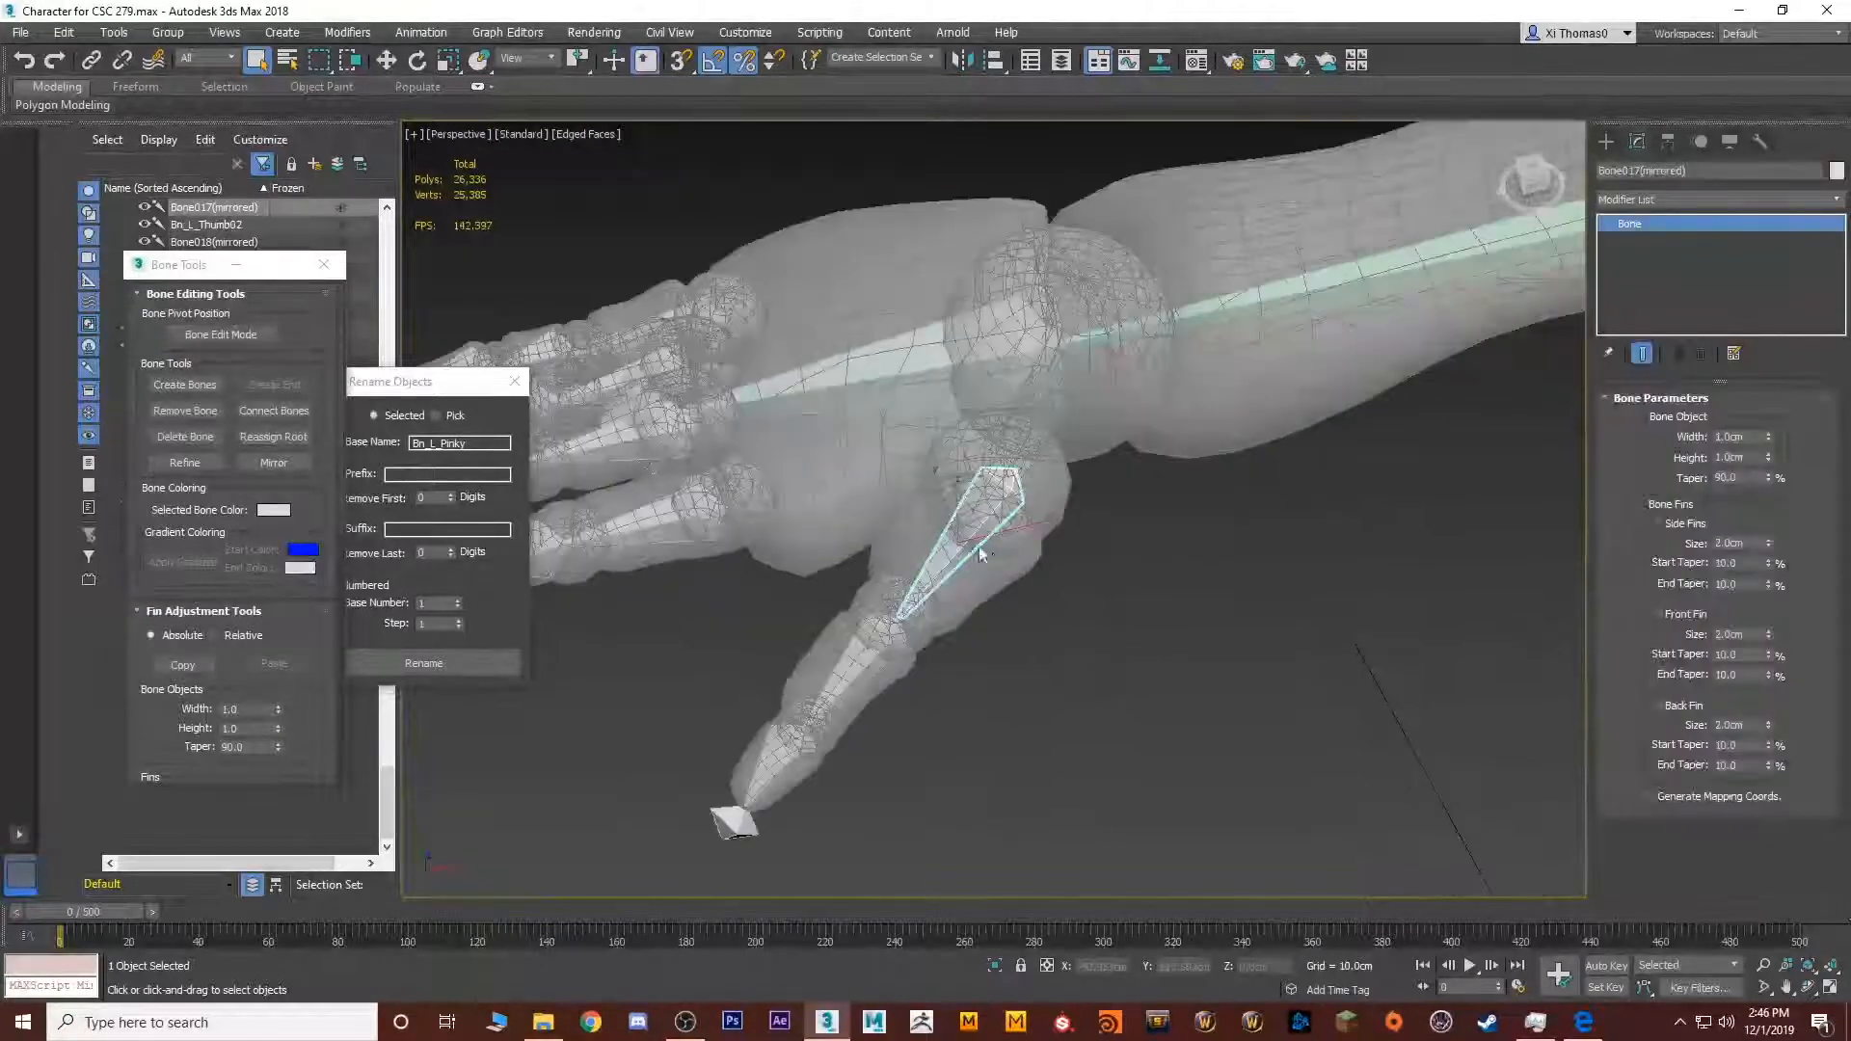
{"action": "double_click", "coordinate": [958, 528]}
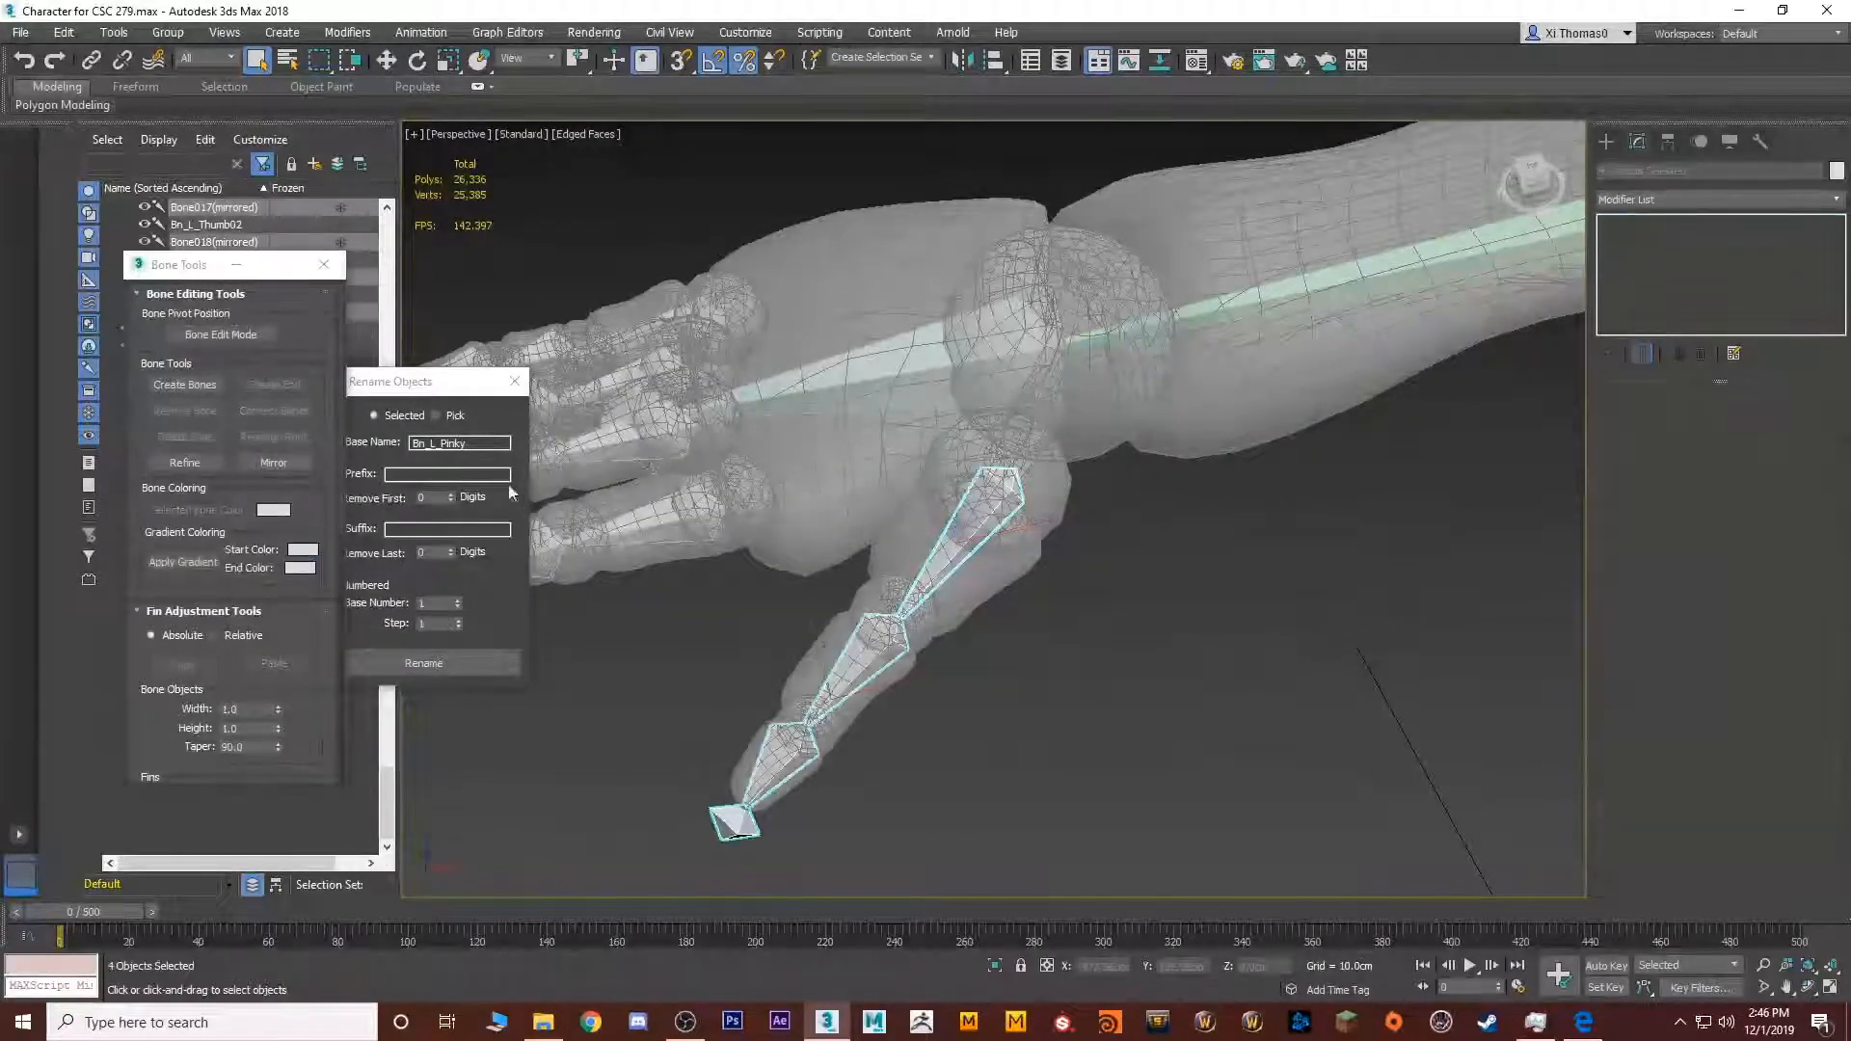
{"action": "left_click", "coordinate": [438, 443]}
{"action": "key", "text": "BackSpace"}
{"action": "type", "text": "R"}
{"action": "middle_click_drag", "start_coordinate": [632, 326], "coordinate": [808, 449]}
{"action": "double_click", "coordinate": [808, 450]}
{"action": "left_click", "coordinate": [460, 664]}
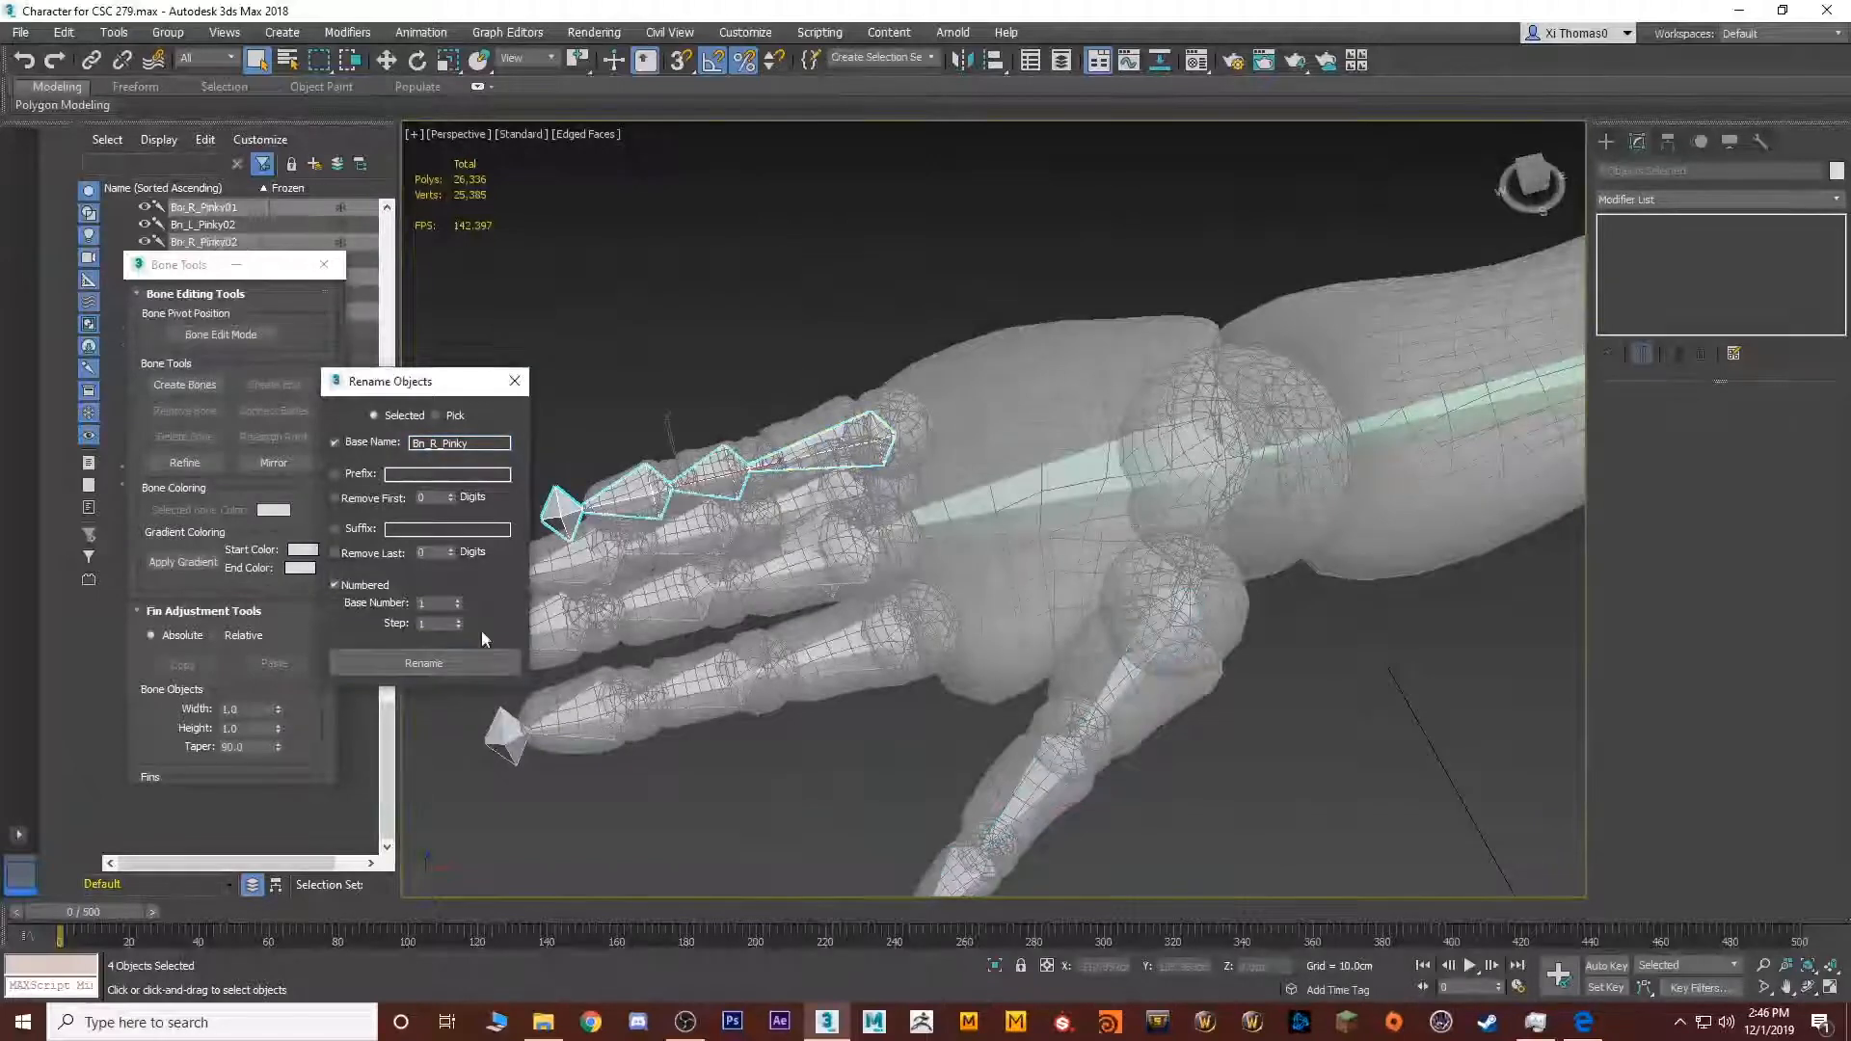
Rename the right ring finger's bone chain with the numbered base name Bn_R_Ring
{"action": "left_click", "coordinate": [810, 497]}
{"action": "double_click", "coordinate": [755, 498]}
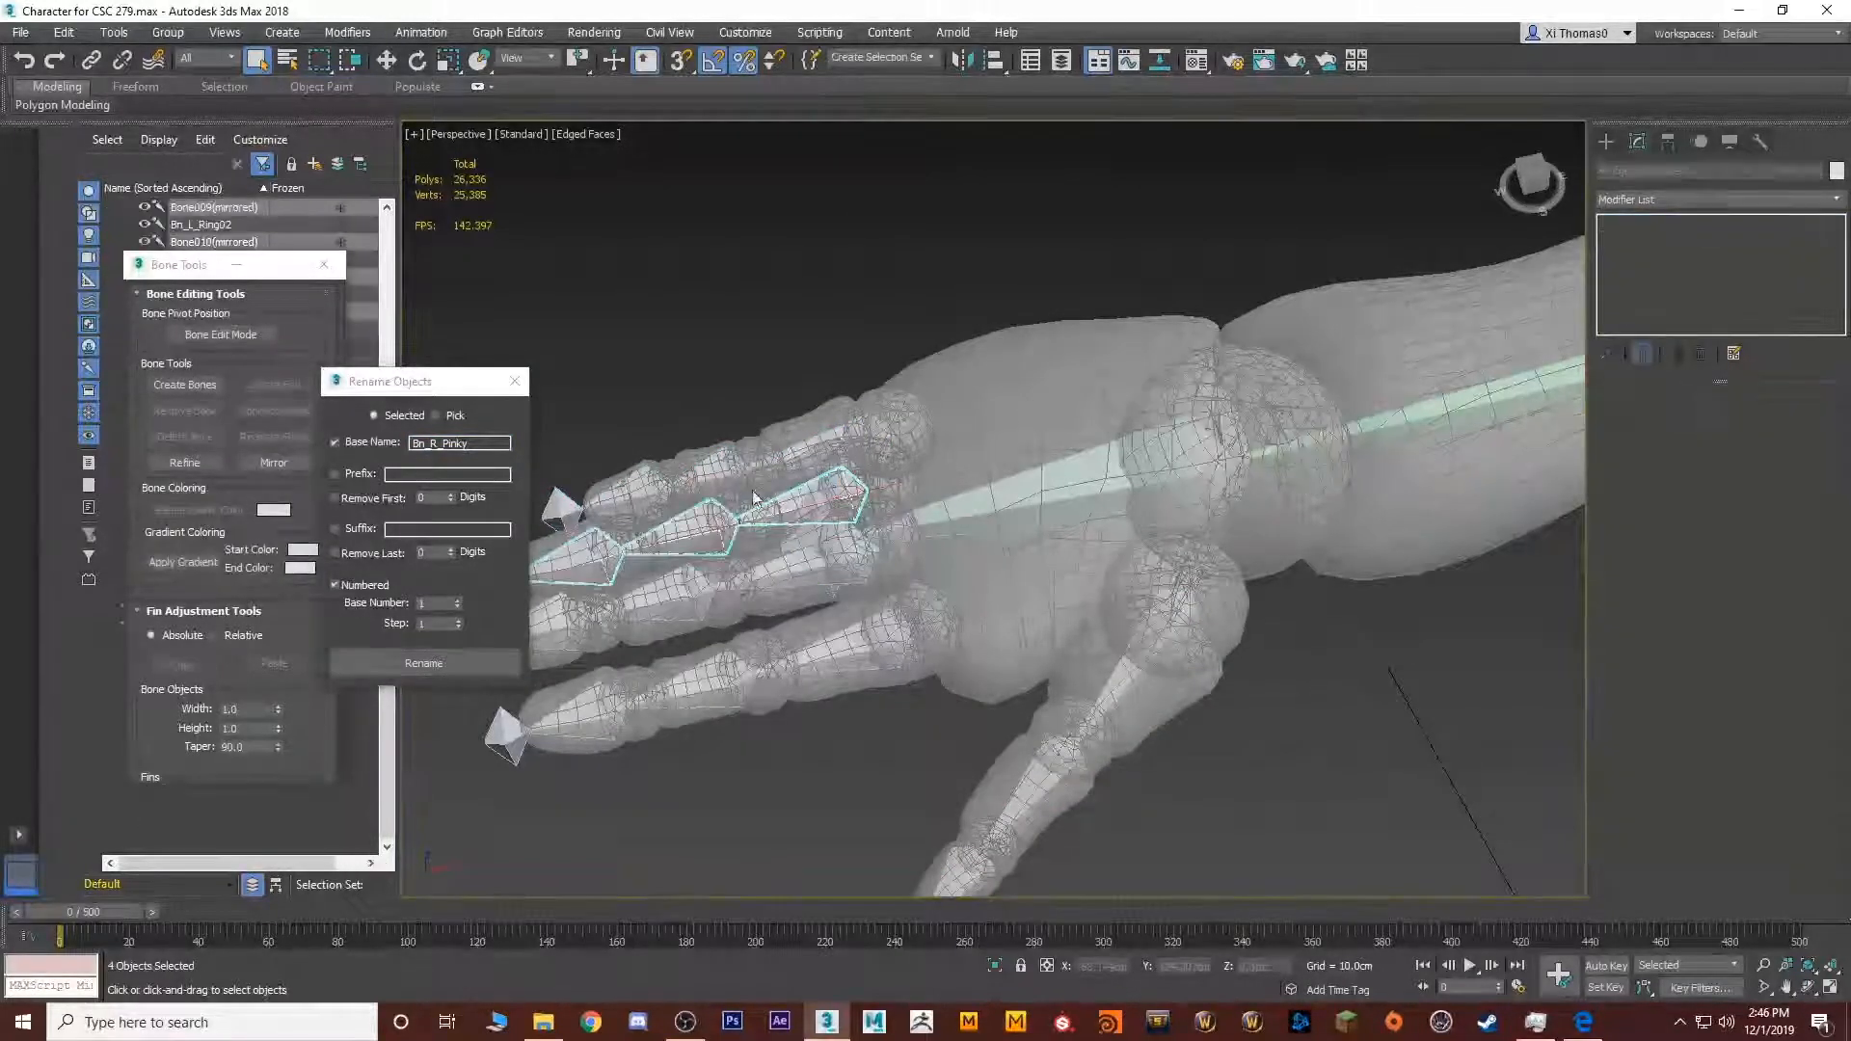
{"action": "left_click", "coordinate": [483, 443]}
{"action": "key", "text": "BackSpace"}
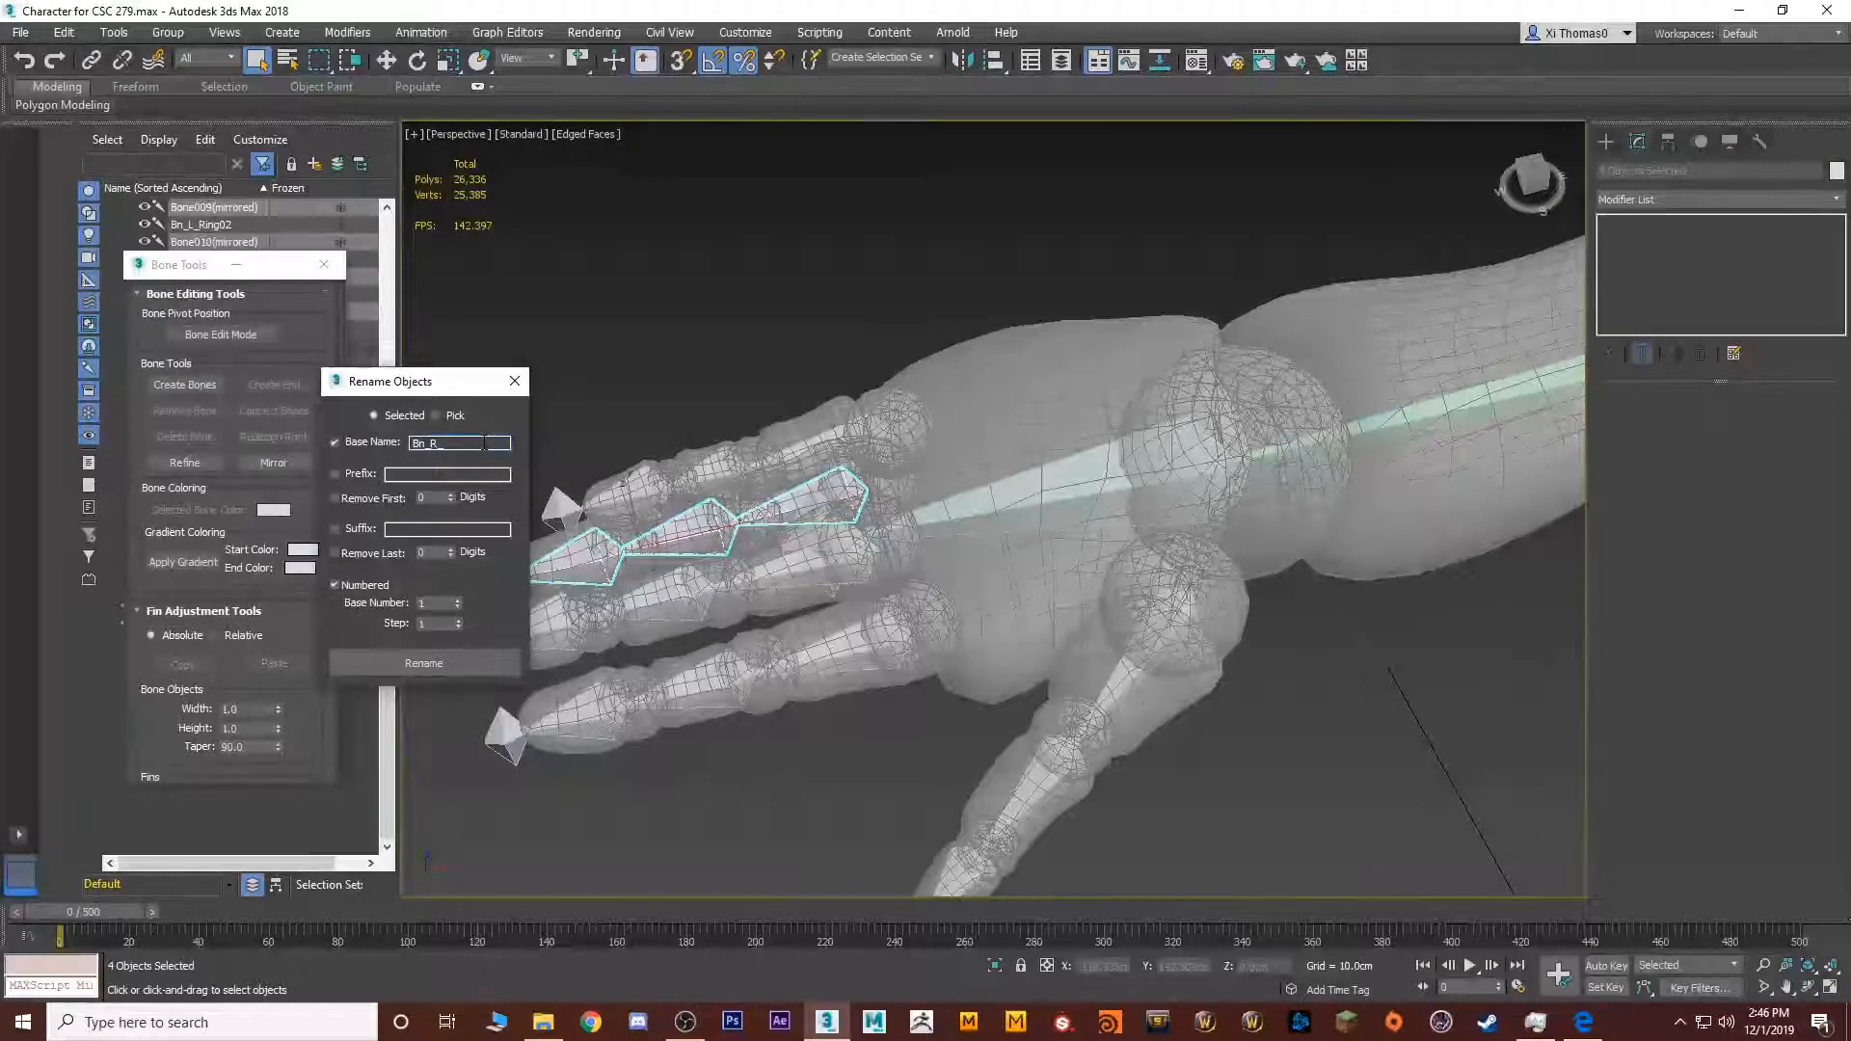
{"action": "type", "text": "Ring"}
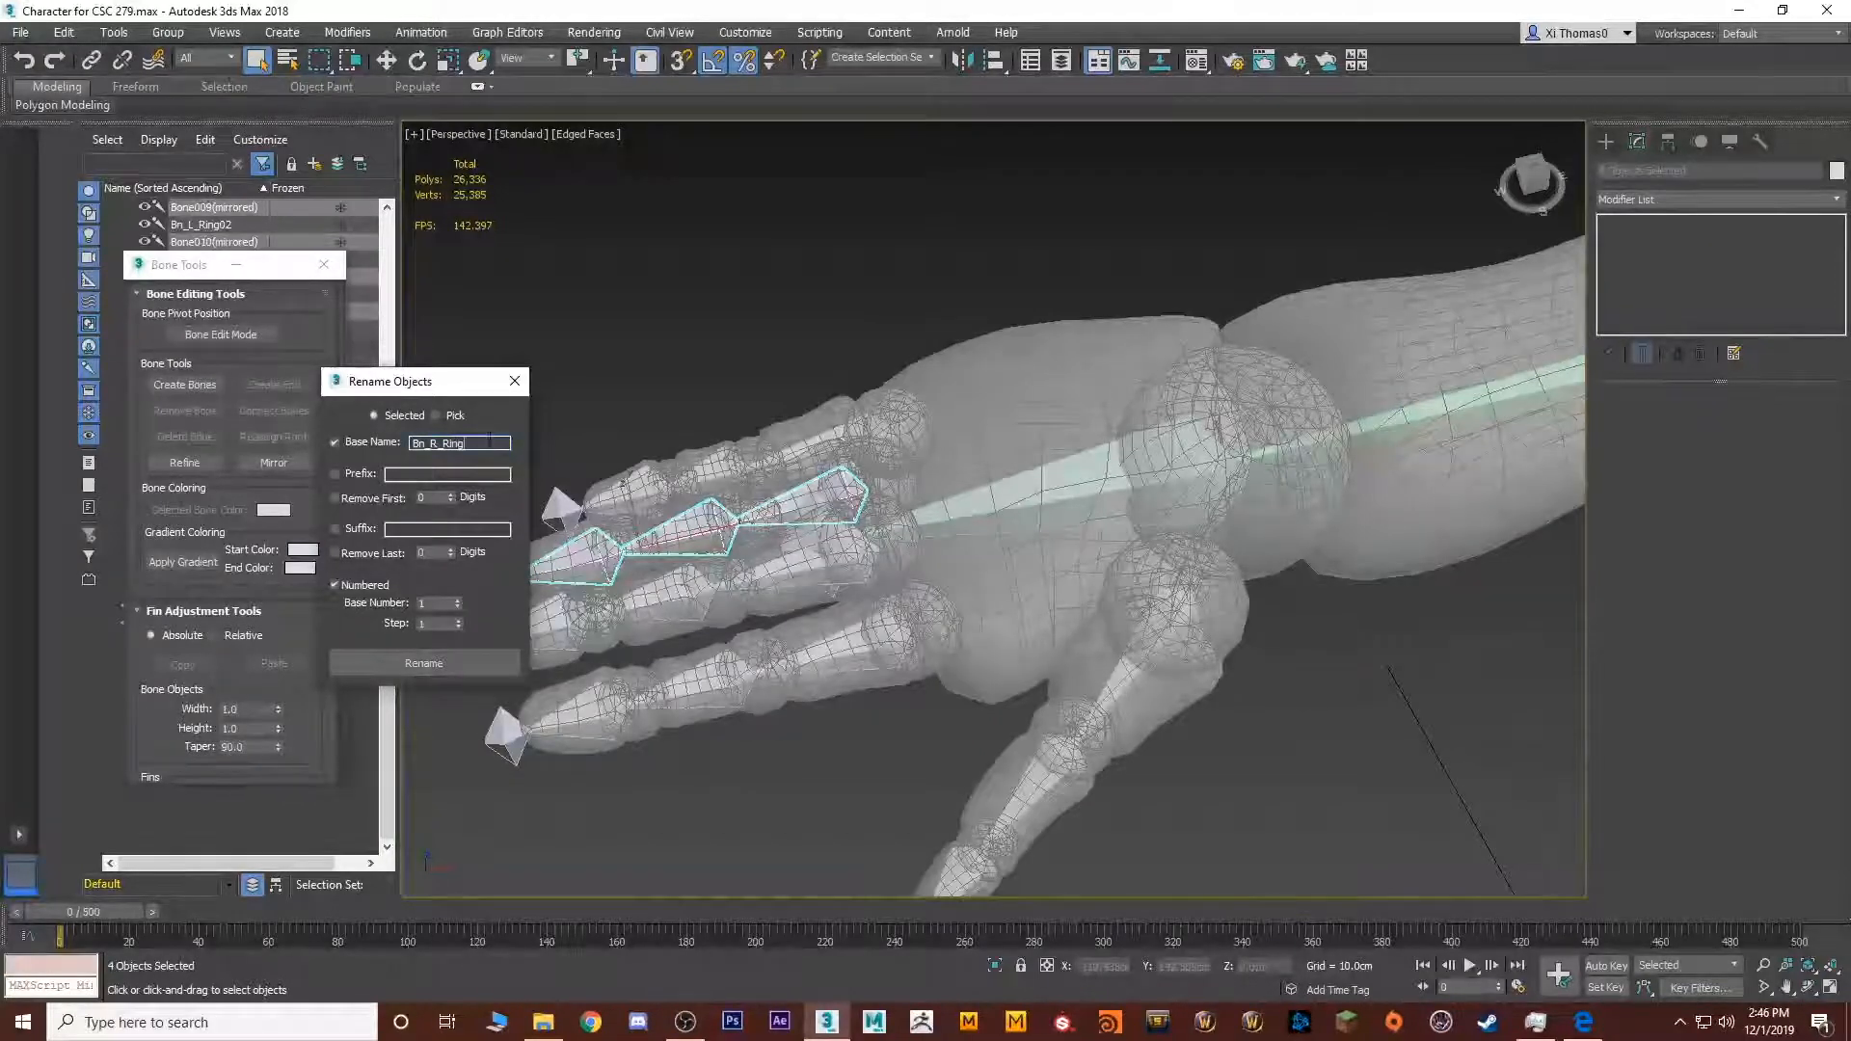
{"action": "left_click", "coordinate": [457, 661]}
Rename the right middle finger's bone chain with the numbered base name Bn_R_Middle
{"action": "double_click", "coordinate": [773, 553]}
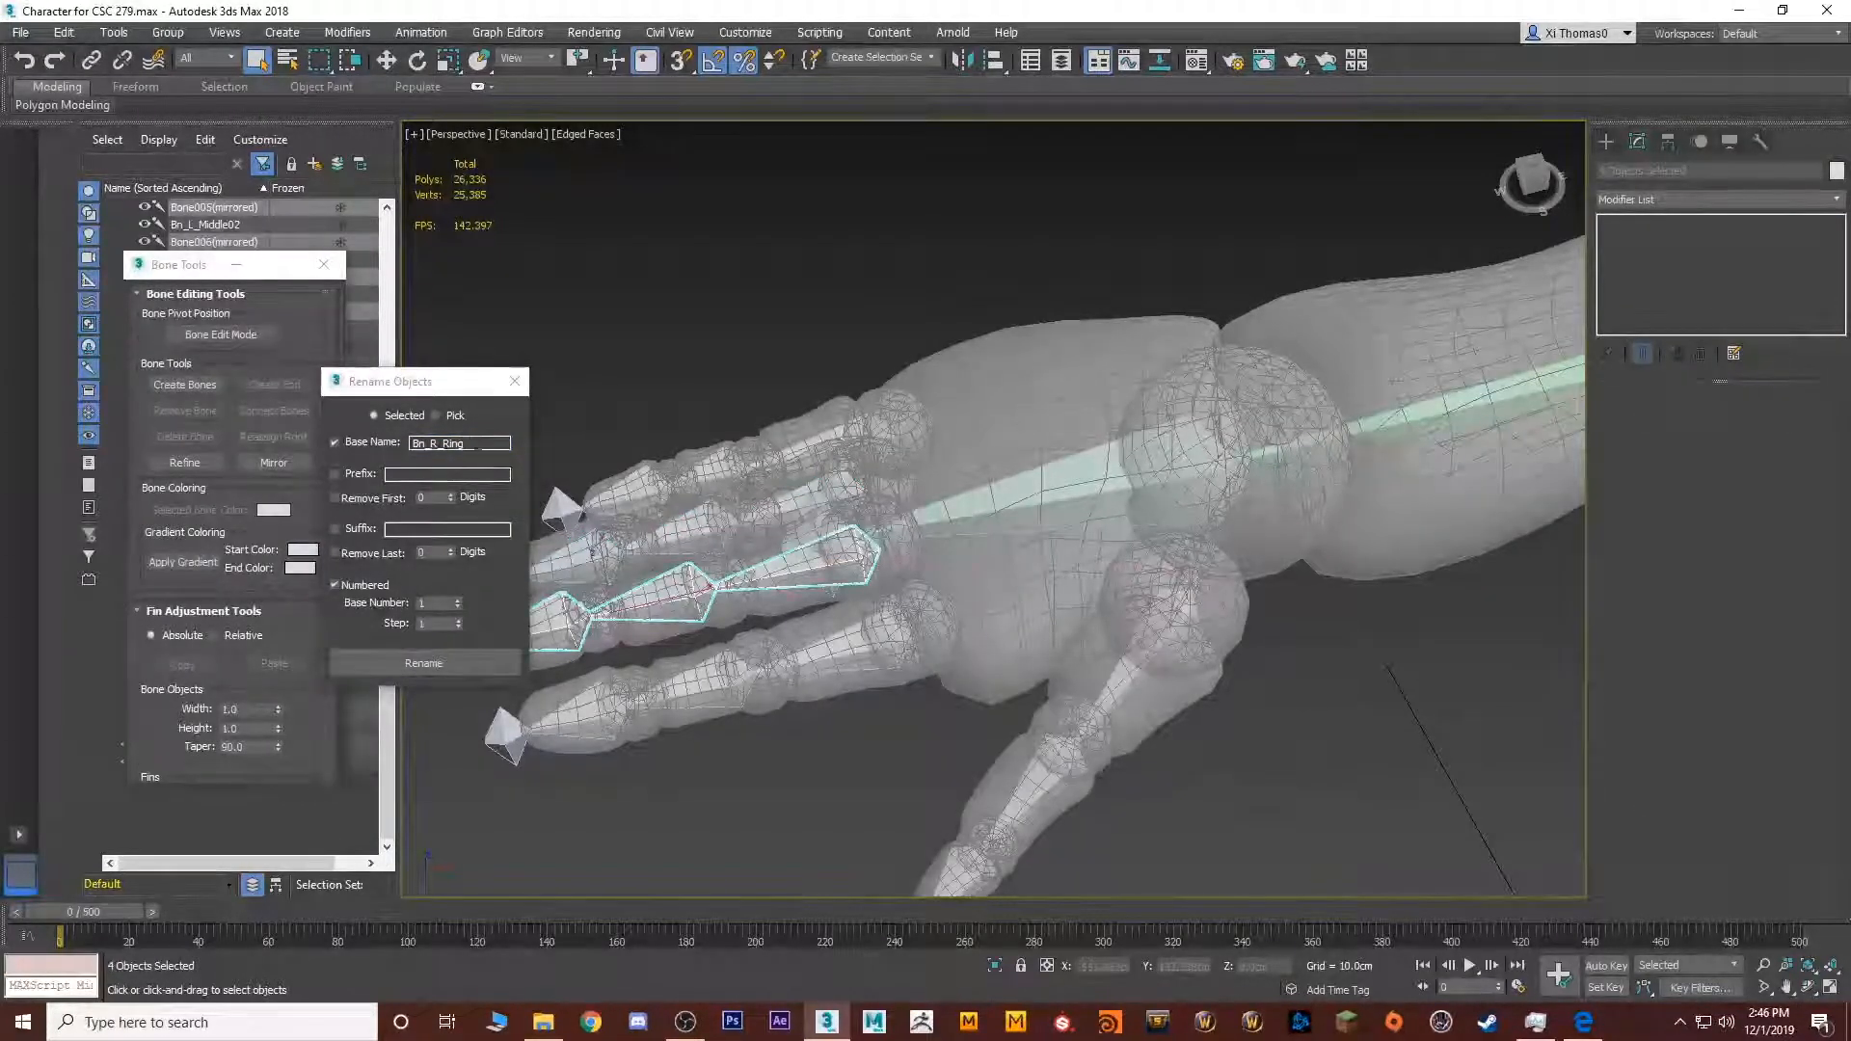
{"action": "left_click", "coordinate": [481, 444]}
{"action": "key", "text": "BackSpace"}
{"action": "key", "text": "BackSpace"}
{"action": "key", "text": "BackSpace"}
{"action": "key", "text": "BackSpace"}
{"action": "type", "text": "Middle"}
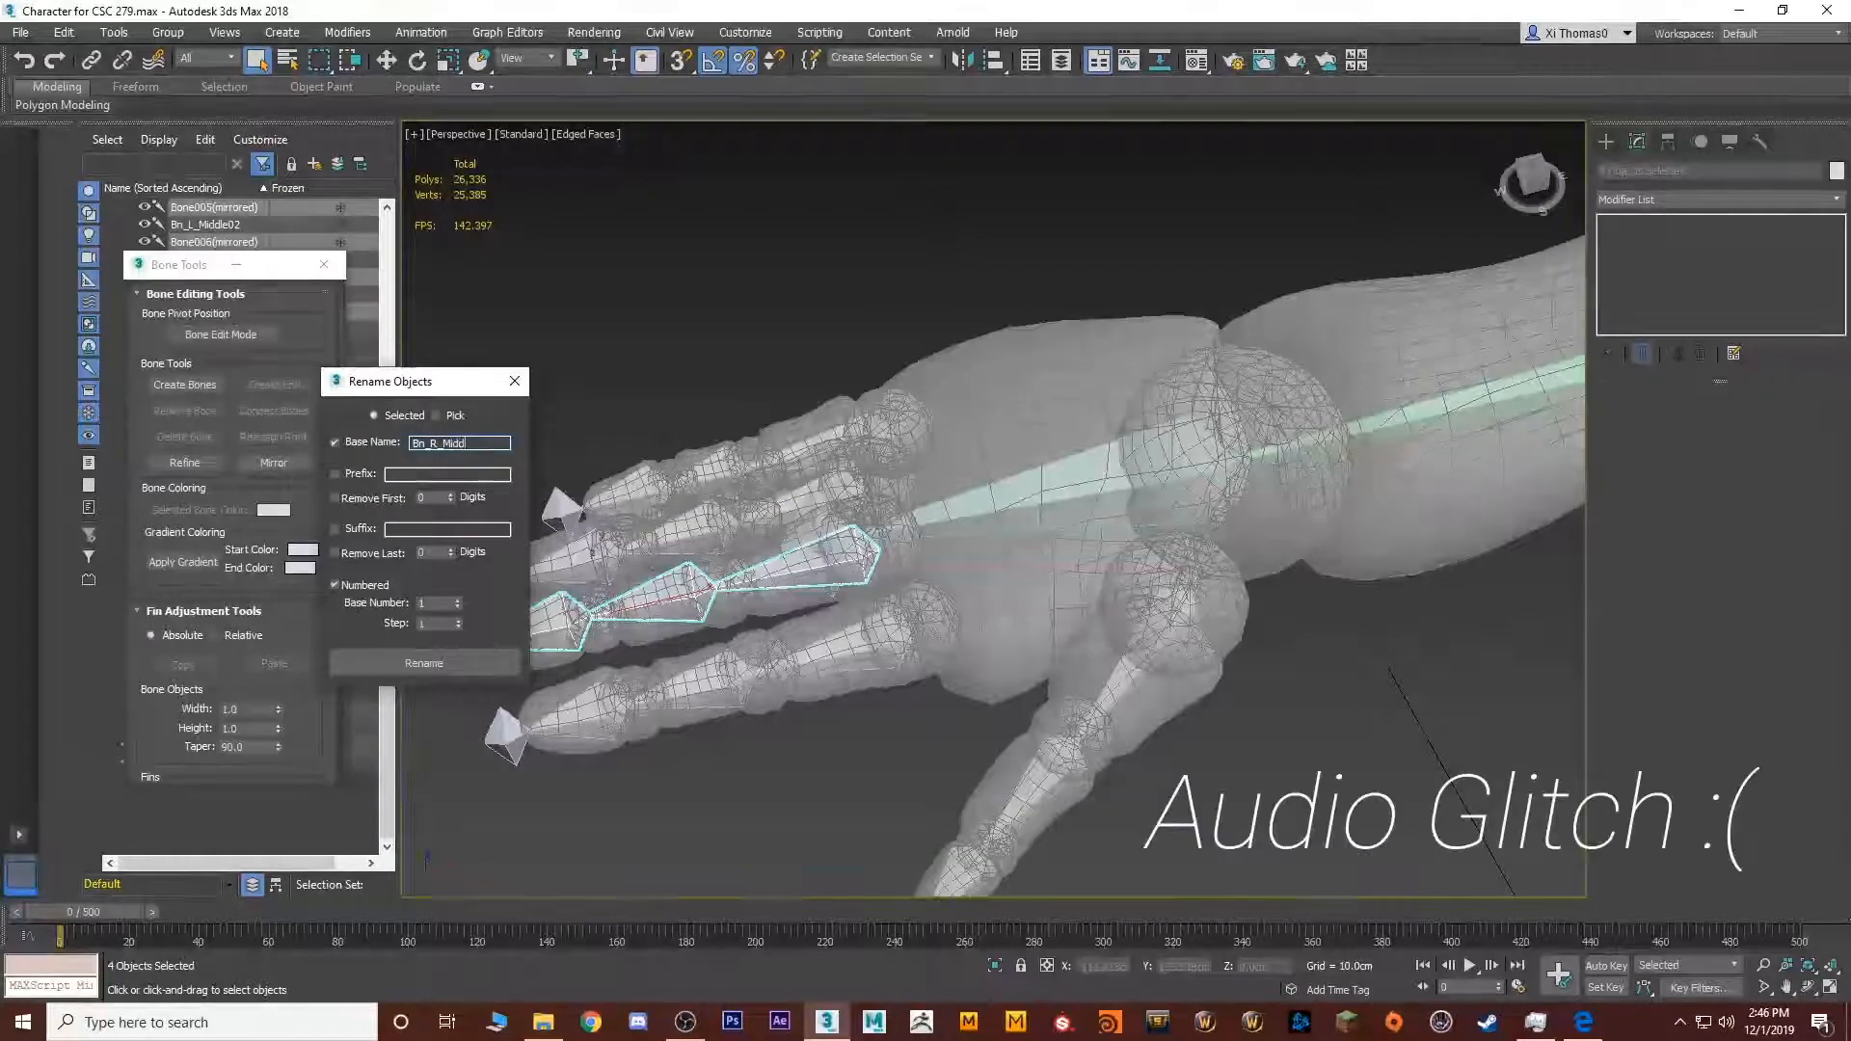
{"action": "key", "text": "BackSpace"}
{"action": "left_click", "coordinate": [488, 660]}
Rename the right index finger's bone chain with the numbered base name Bn_R_Index
{"action": "double_click", "coordinate": [904, 629]}
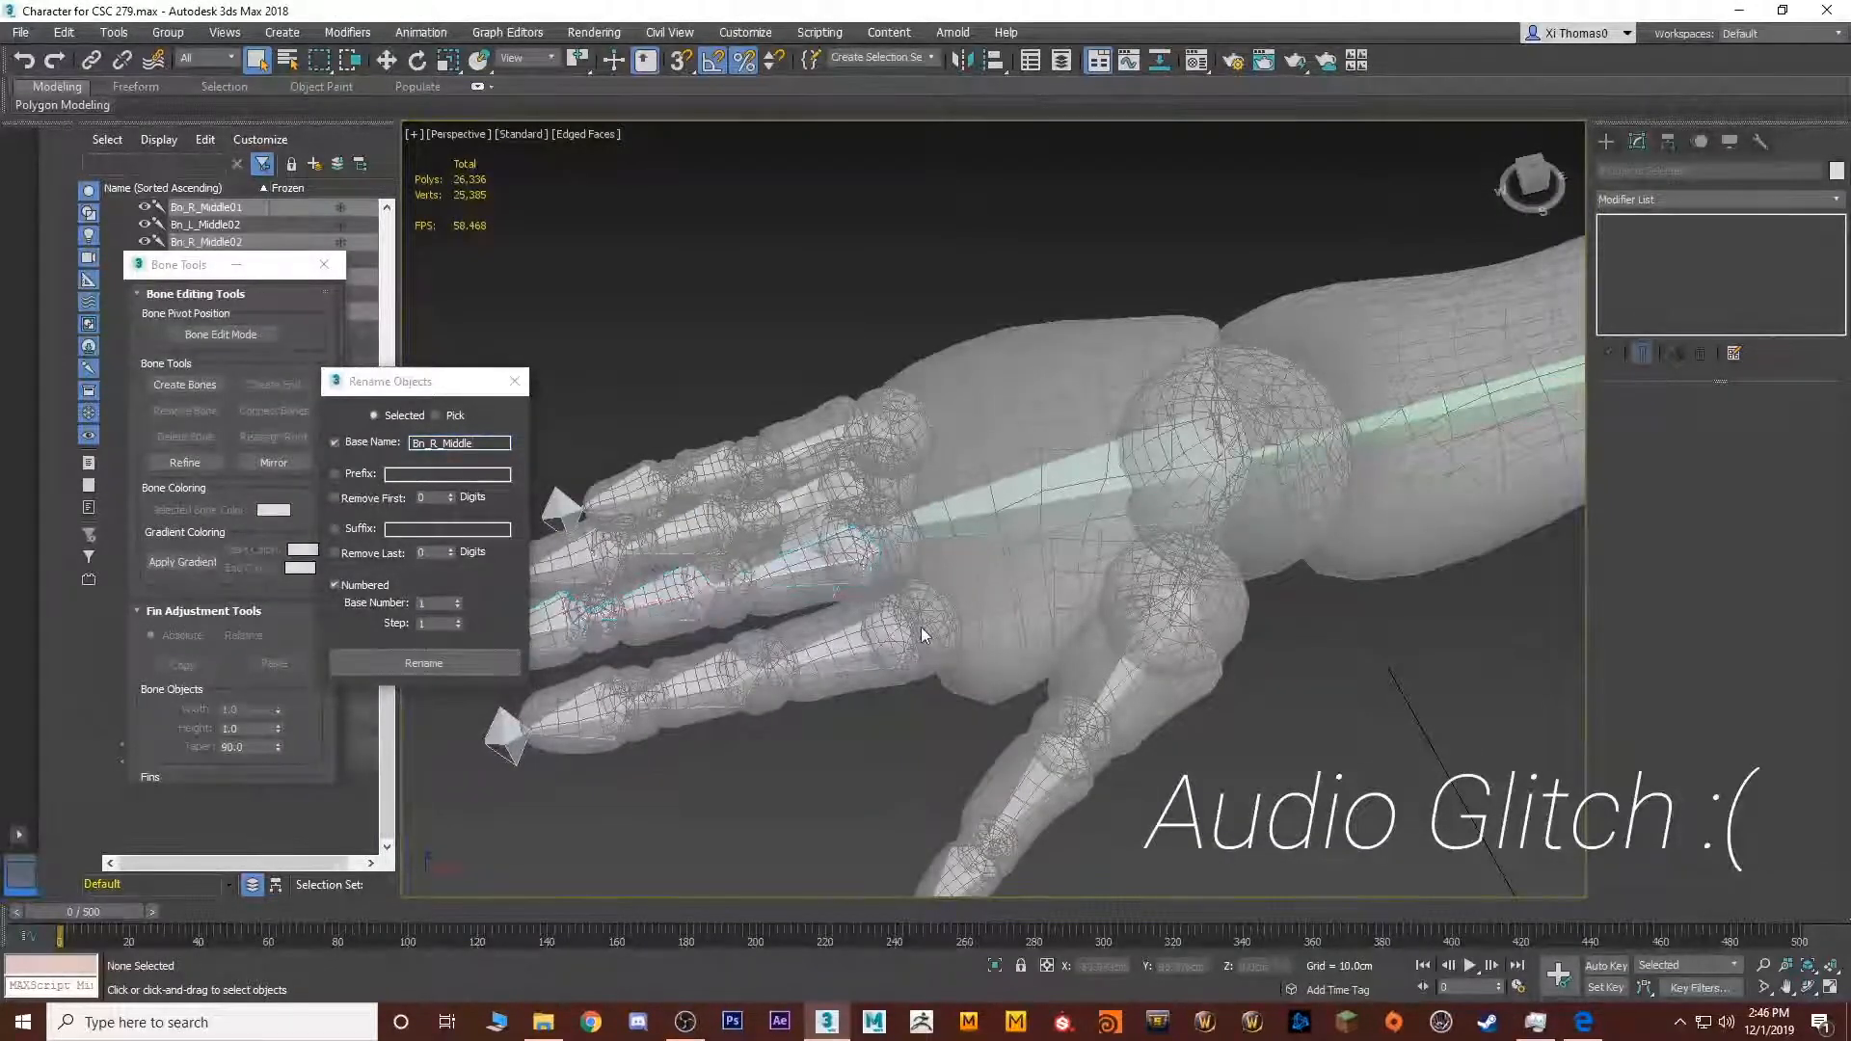
{"action": "left_click", "coordinate": [484, 444]}
{"action": "key", "text": "BackSpace"}
{"action": "key", "text": "BackSpace"}
{"action": "key", "text": "BackSpace"}
{"action": "key", "text": "BackSpace"}
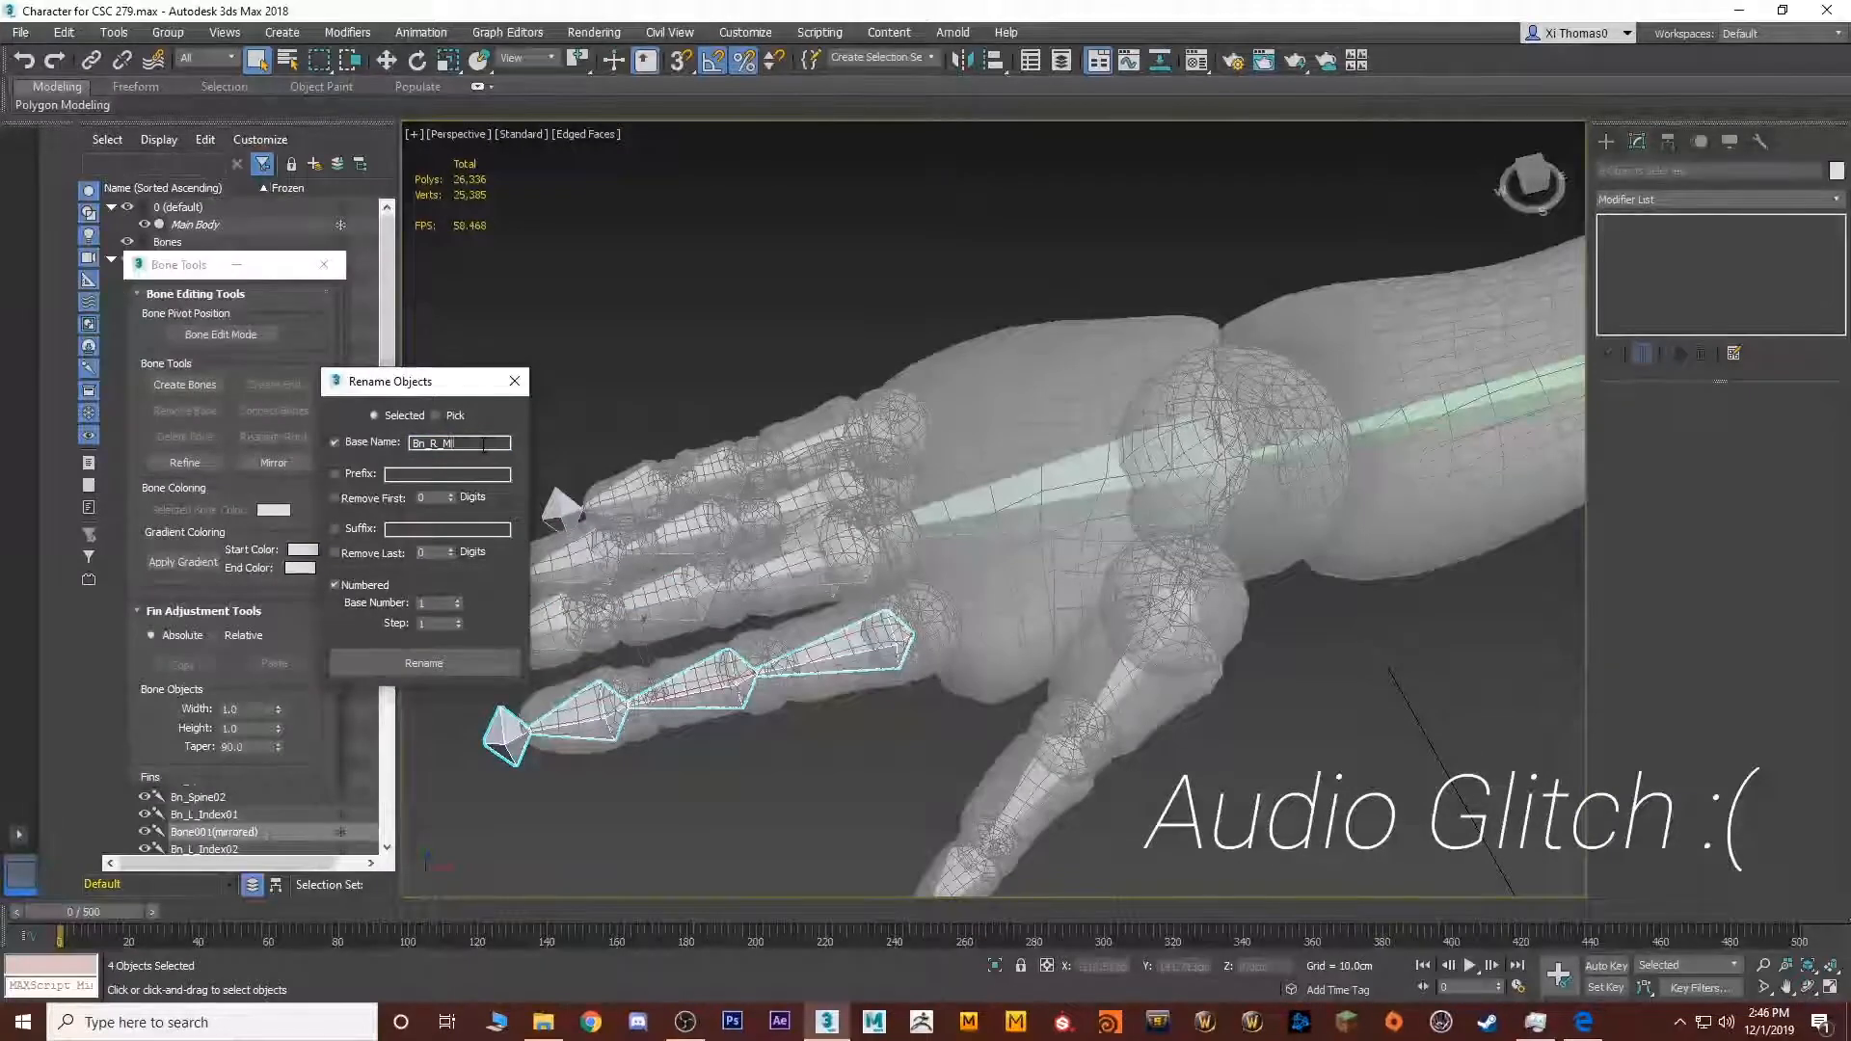
{"action": "key", "text": "BackSpace"}
{"action": "type", "text": "Index"}
{"action": "left_click", "coordinate": [413, 657]}
Rename the right thumb's bone chain with the numbered base name Bn_R_Thumb
{"action": "double_click", "coordinate": [1178, 615]}
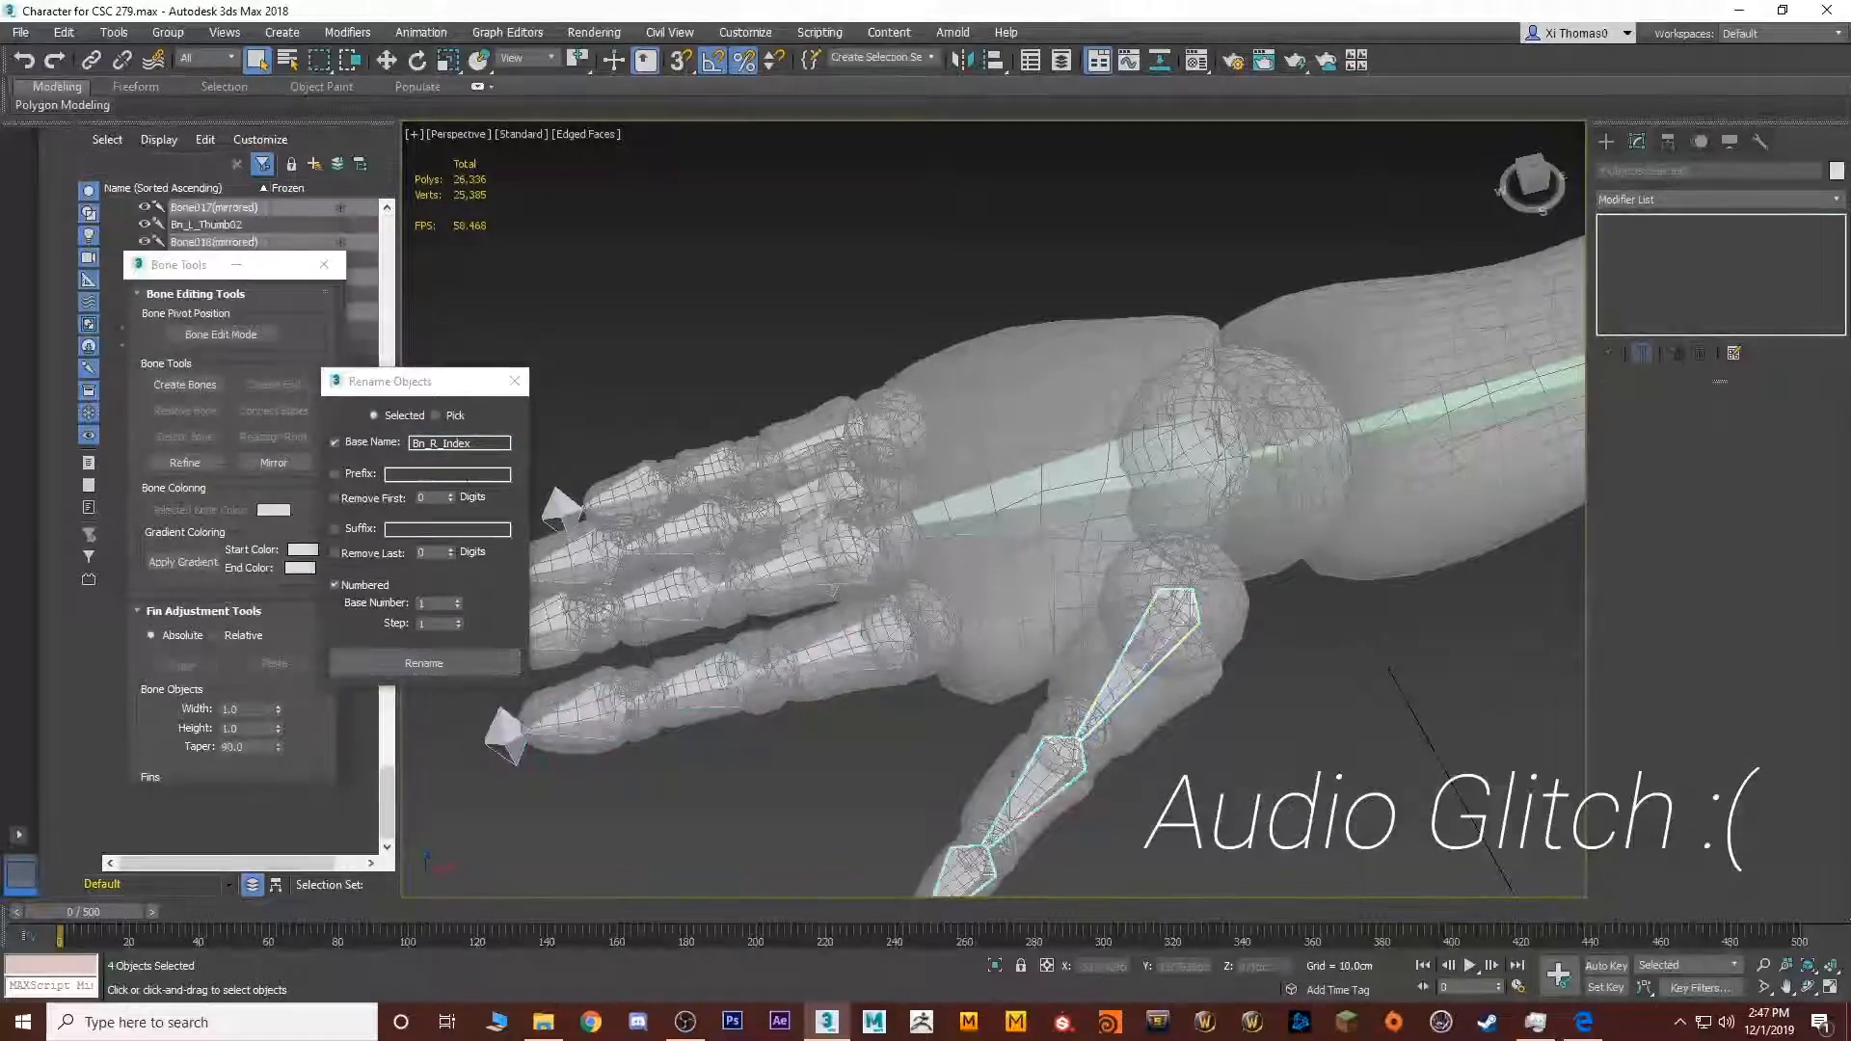
{"action": "left_click", "coordinate": [493, 443]}
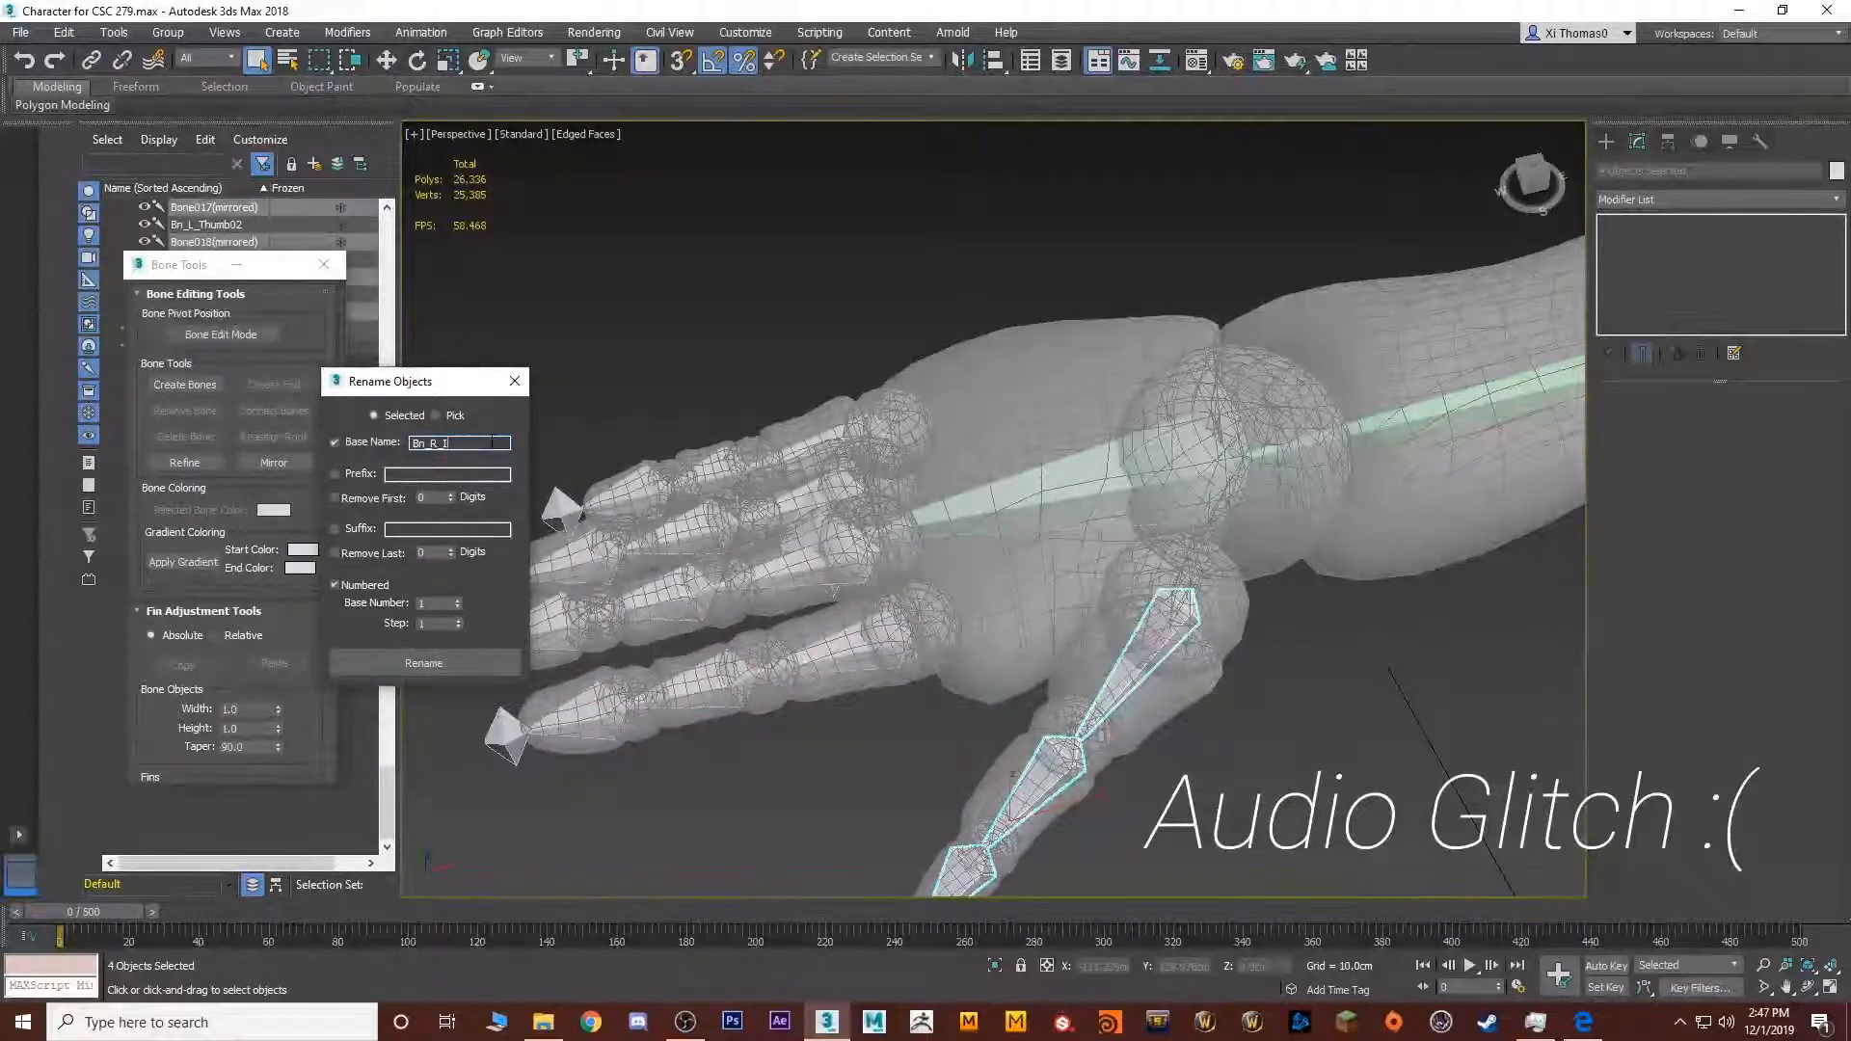
{"action": "key", "text": "BackSpace"}
{"action": "type", "text": "Thumb"}
{"action": "left_click", "coordinate": [425, 663]}
Select both upper leg bones and link them to the yellow hip bone as their parent
{"action": "scroll", "coordinate": [1054, 538], "scroll_direction": "down", "scroll_amount": 10}
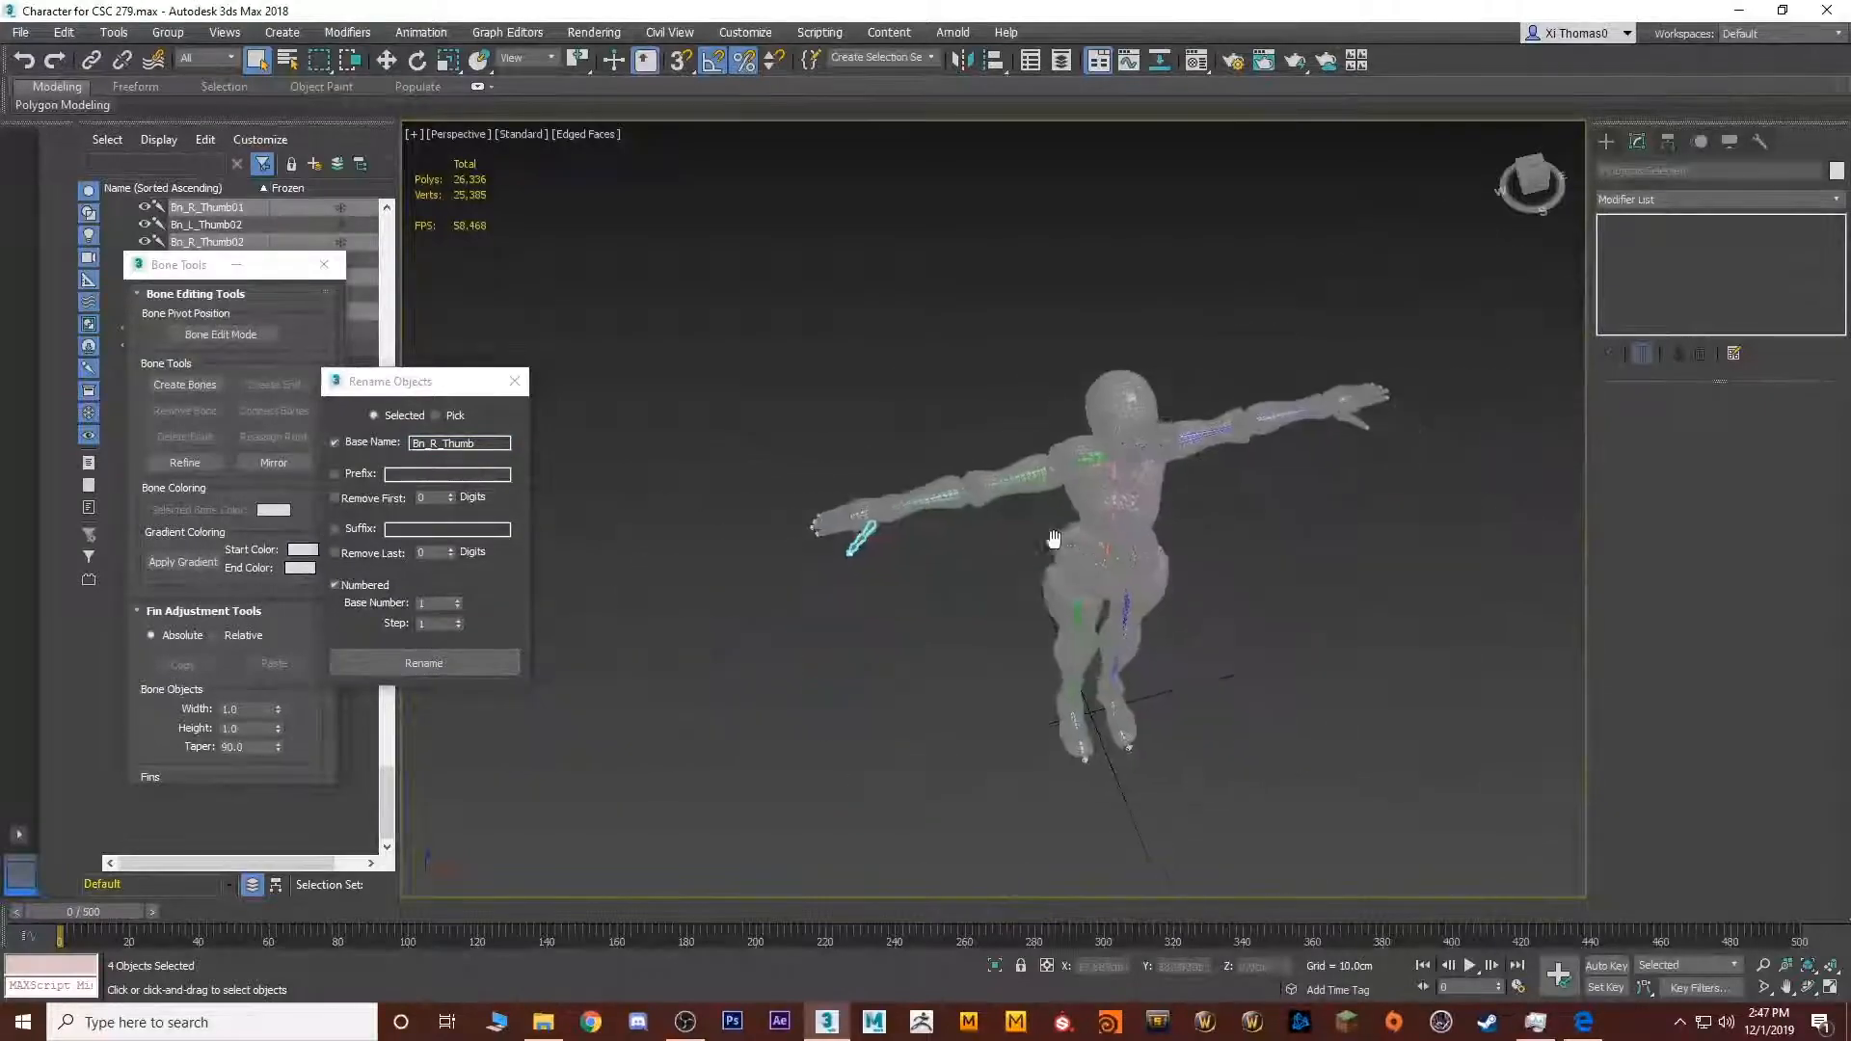
{"action": "middle_click_drag", "start_coordinate": [1054, 538], "coordinate": [904, 388]}
{"action": "mouse_move", "coordinate": [903, 388]}
{"action": "middle_mouse_down", "text": "alt"}
{"action": "mouse_move", "coordinate": [942, 426]}
{"action": "mouse_move", "coordinate": [887, 408]}
{"action": "mouse_move", "coordinate": [928, 409]}
{"action": "middle_mouse_up", "text": "alt"}
{"action": "scroll", "coordinate": [916, 520], "scroll_direction": "up", "scroll_amount": 8}
{"action": "left_click", "coordinate": [843, 408]}
{"action": "left_click", "coordinate": [1055, 398], "text": "ctrl"}
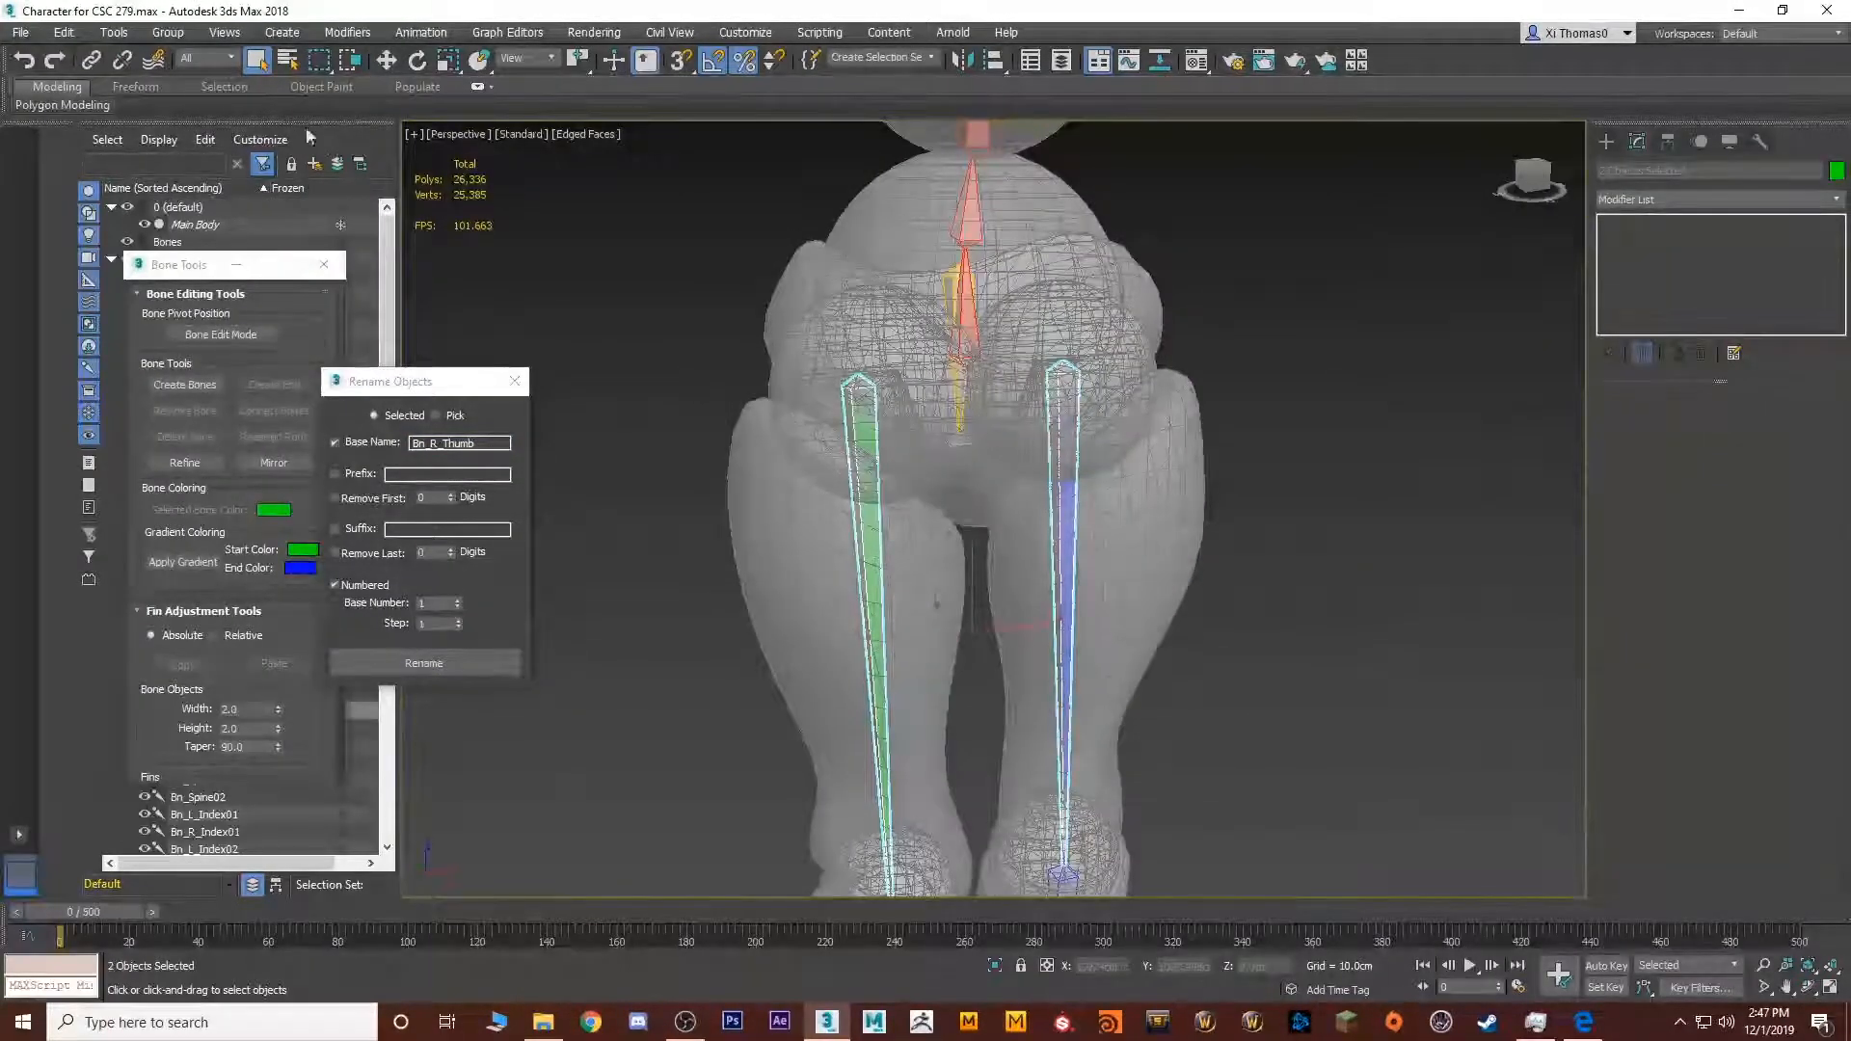
{"action": "left_click", "coordinate": [92, 60]}
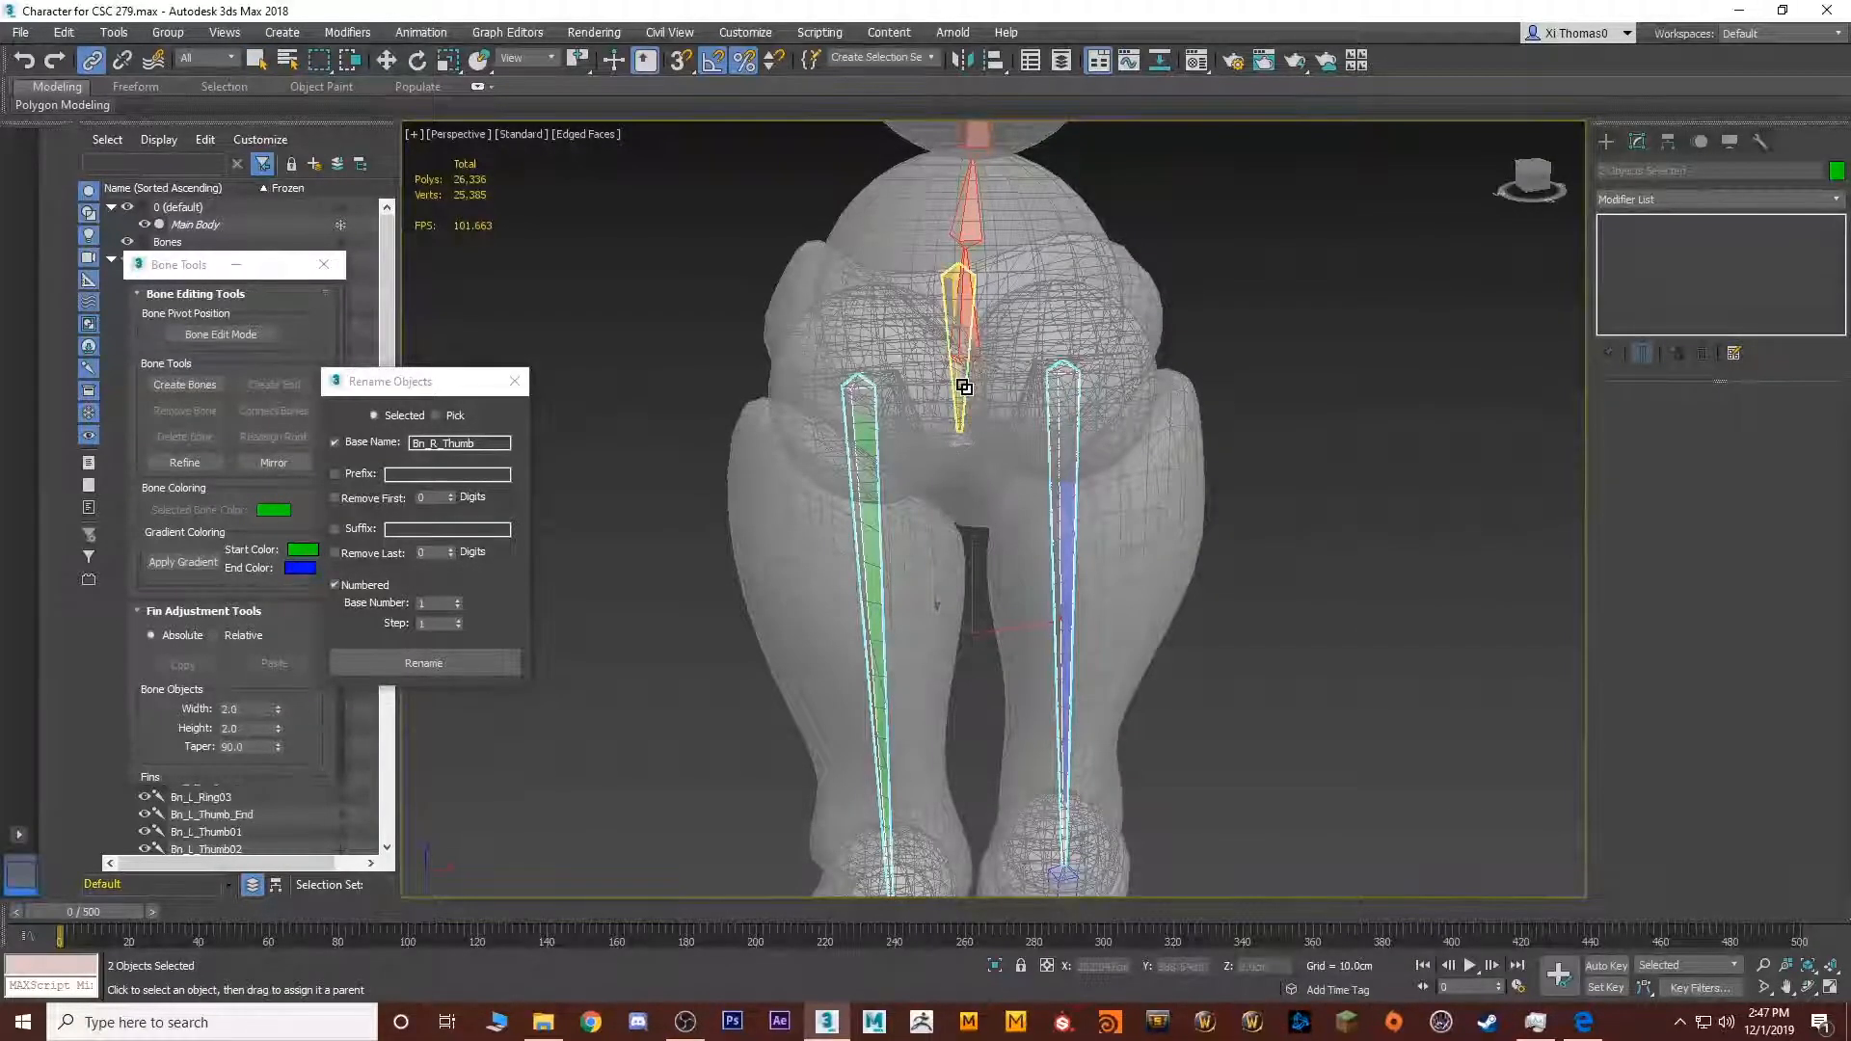
{"action": "scroll", "coordinate": [1003, 449], "scroll_direction": "down", "scroll_amount": 10}
{"action": "key", "text": "q"}
Examine the skeleton around the hips, legs, spine and arms from several angles
{"action": "mouse_move", "coordinate": [1000, 444]}
{"action": "middle_mouse_down", "text": "alt"}
{"action": "mouse_move", "coordinate": [880, 490]}
{"action": "mouse_move", "coordinate": [885, 532]}
{"action": "mouse_move", "coordinate": [1054, 492]}
{"action": "mouse_move", "coordinate": [1066, 441]}
{"action": "mouse_move", "coordinate": [1016, 537]}
{"action": "mouse_move", "coordinate": [991, 413]}
{"action": "middle_mouse_up", "text": "alt"}
{"action": "scroll", "coordinate": [1019, 489], "scroll_direction": "up", "scroll_amount": 5}
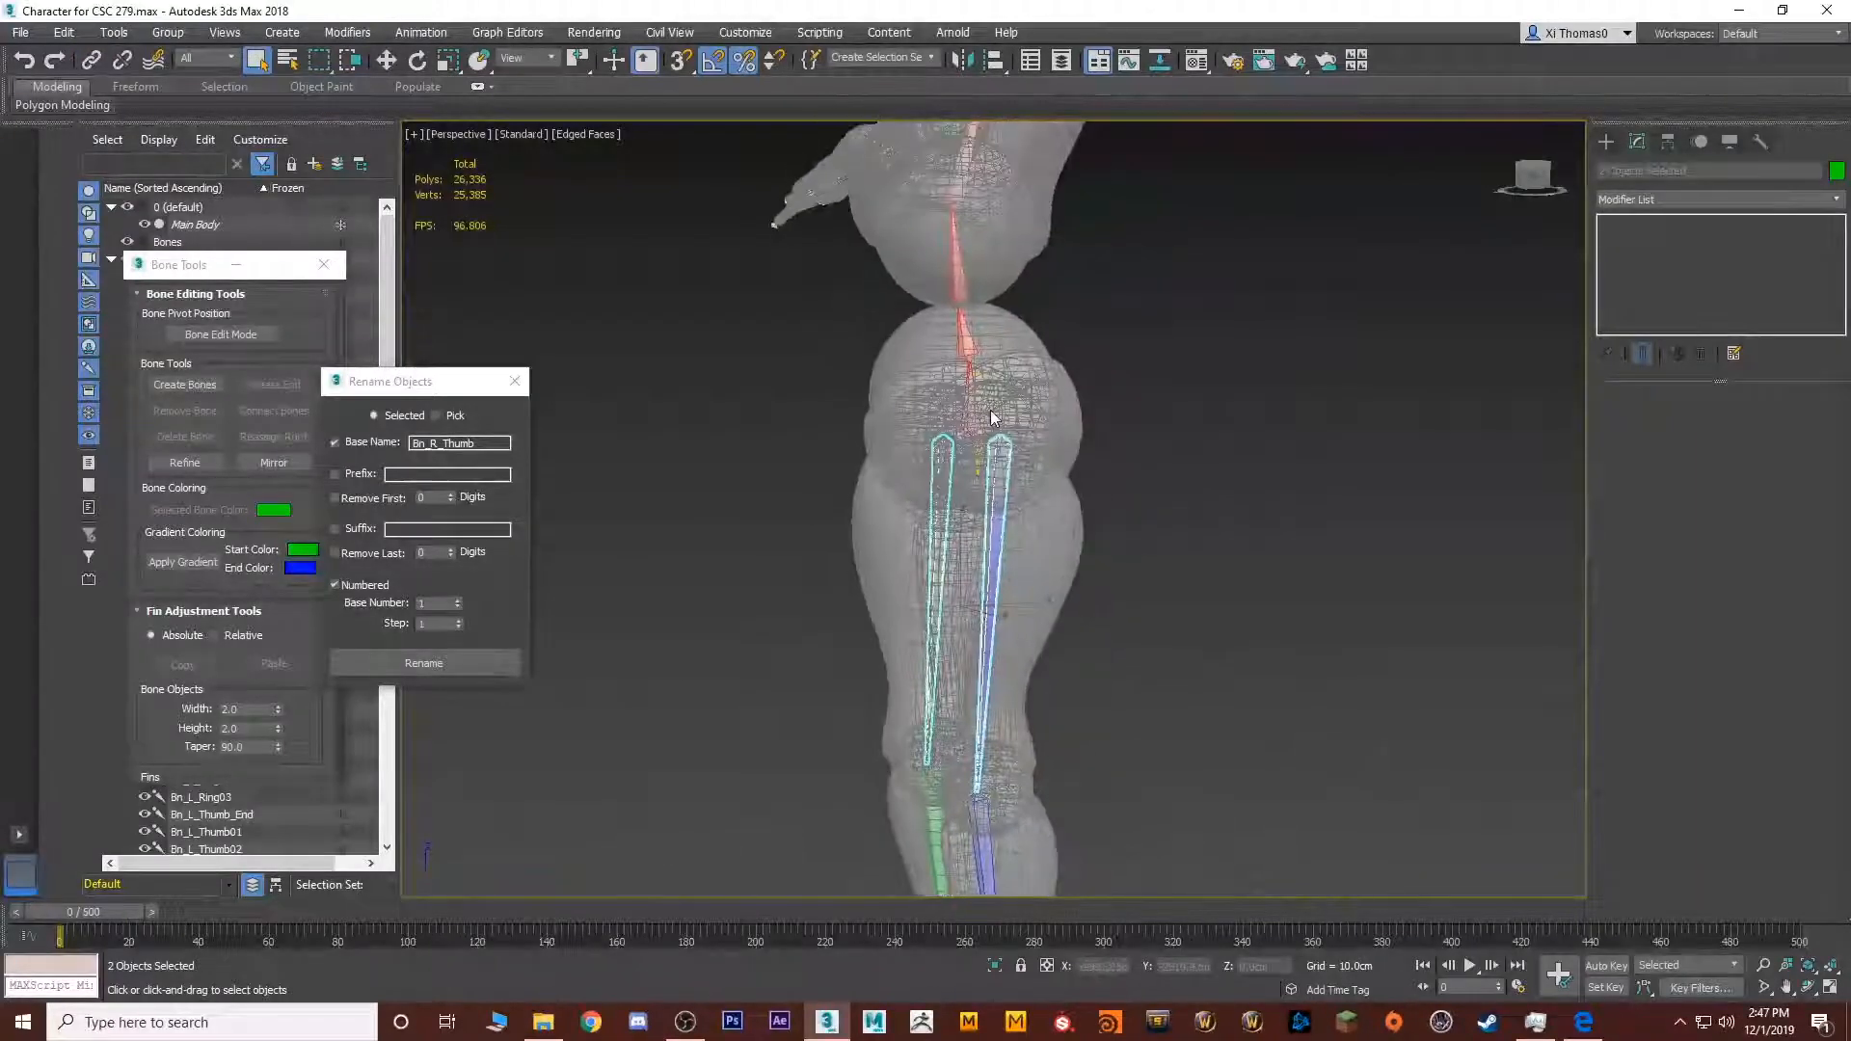
{"action": "middle_click_drag", "start_coordinate": [768, 489], "coordinate": [840, 504]}
{"action": "left_click_drag", "start_coordinate": [432, 394], "coordinate": [382, 388]}
{"action": "scroll", "coordinate": [637, 399], "scroll_direction": "down", "scroll_amount": 5}
{"action": "middle_click_drag", "start_coordinate": [638, 399], "coordinate": [725, 389], "text": "alt"}
{"action": "scroll", "coordinate": [727, 390], "scroll_direction": "up", "scroll_amount": 5}
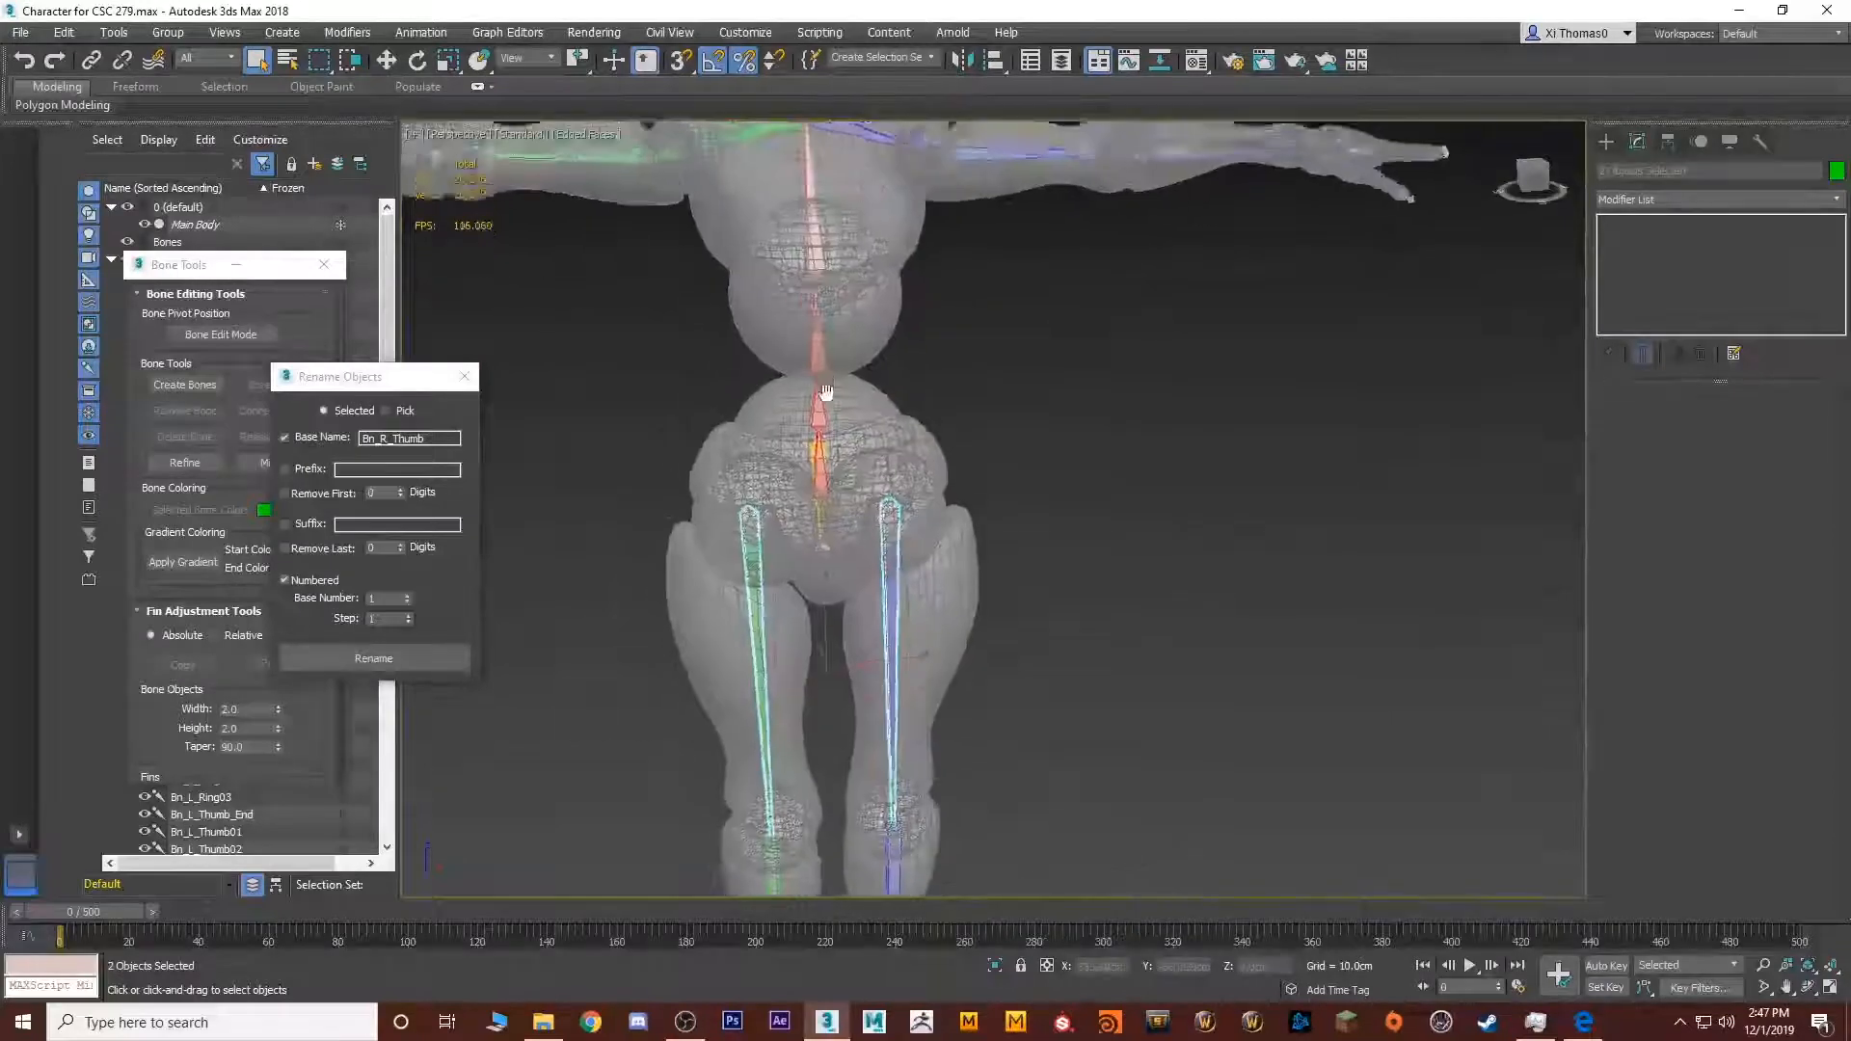
{"action": "middle_click_drag", "start_coordinate": [1024, 333], "coordinate": [1070, 511]}
{"action": "scroll", "coordinate": [1074, 553], "scroll_direction": "down", "scroll_amount": 3}
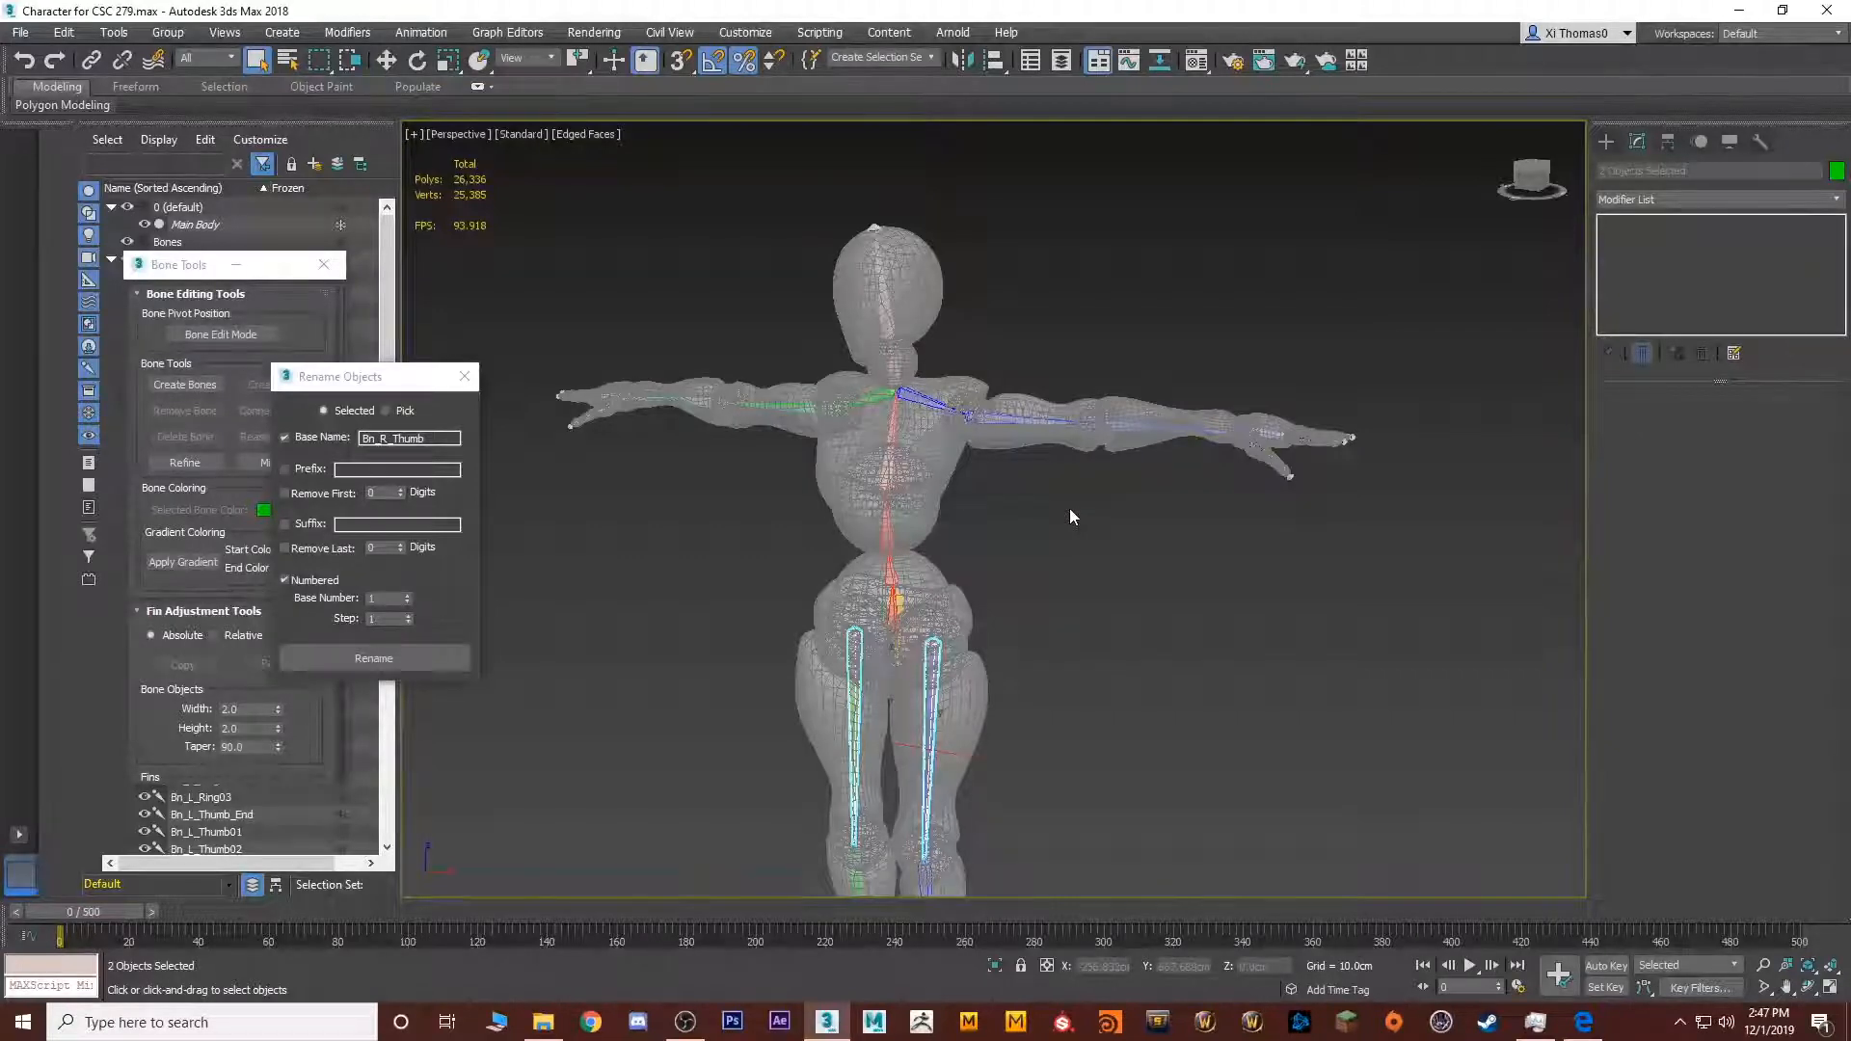
Move the Rename Objects and Bone Tools windows to uncover the list of scene objects
{"action": "left_click_drag", "start_coordinate": [366, 376], "coordinate": [474, 412]}
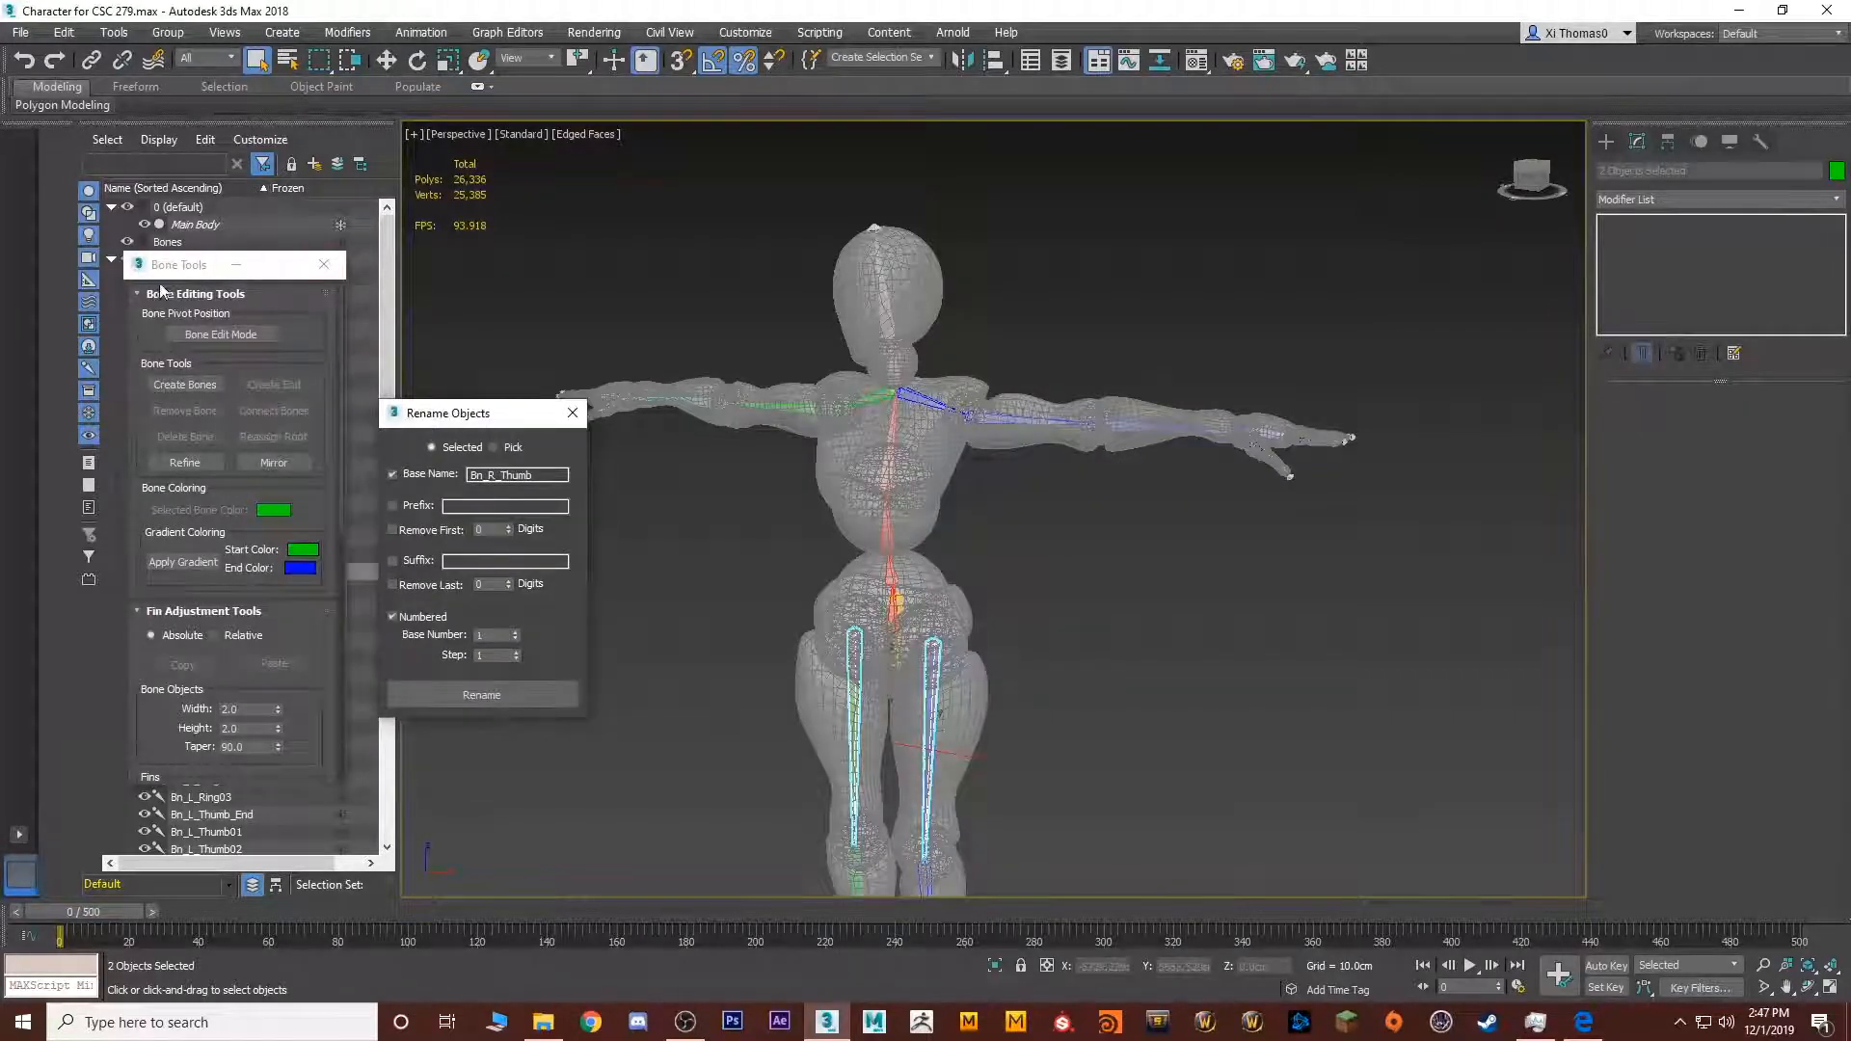
{"action": "left_click_drag", "start_coordinate": [209, 264], "coordinate": [233, 426]}
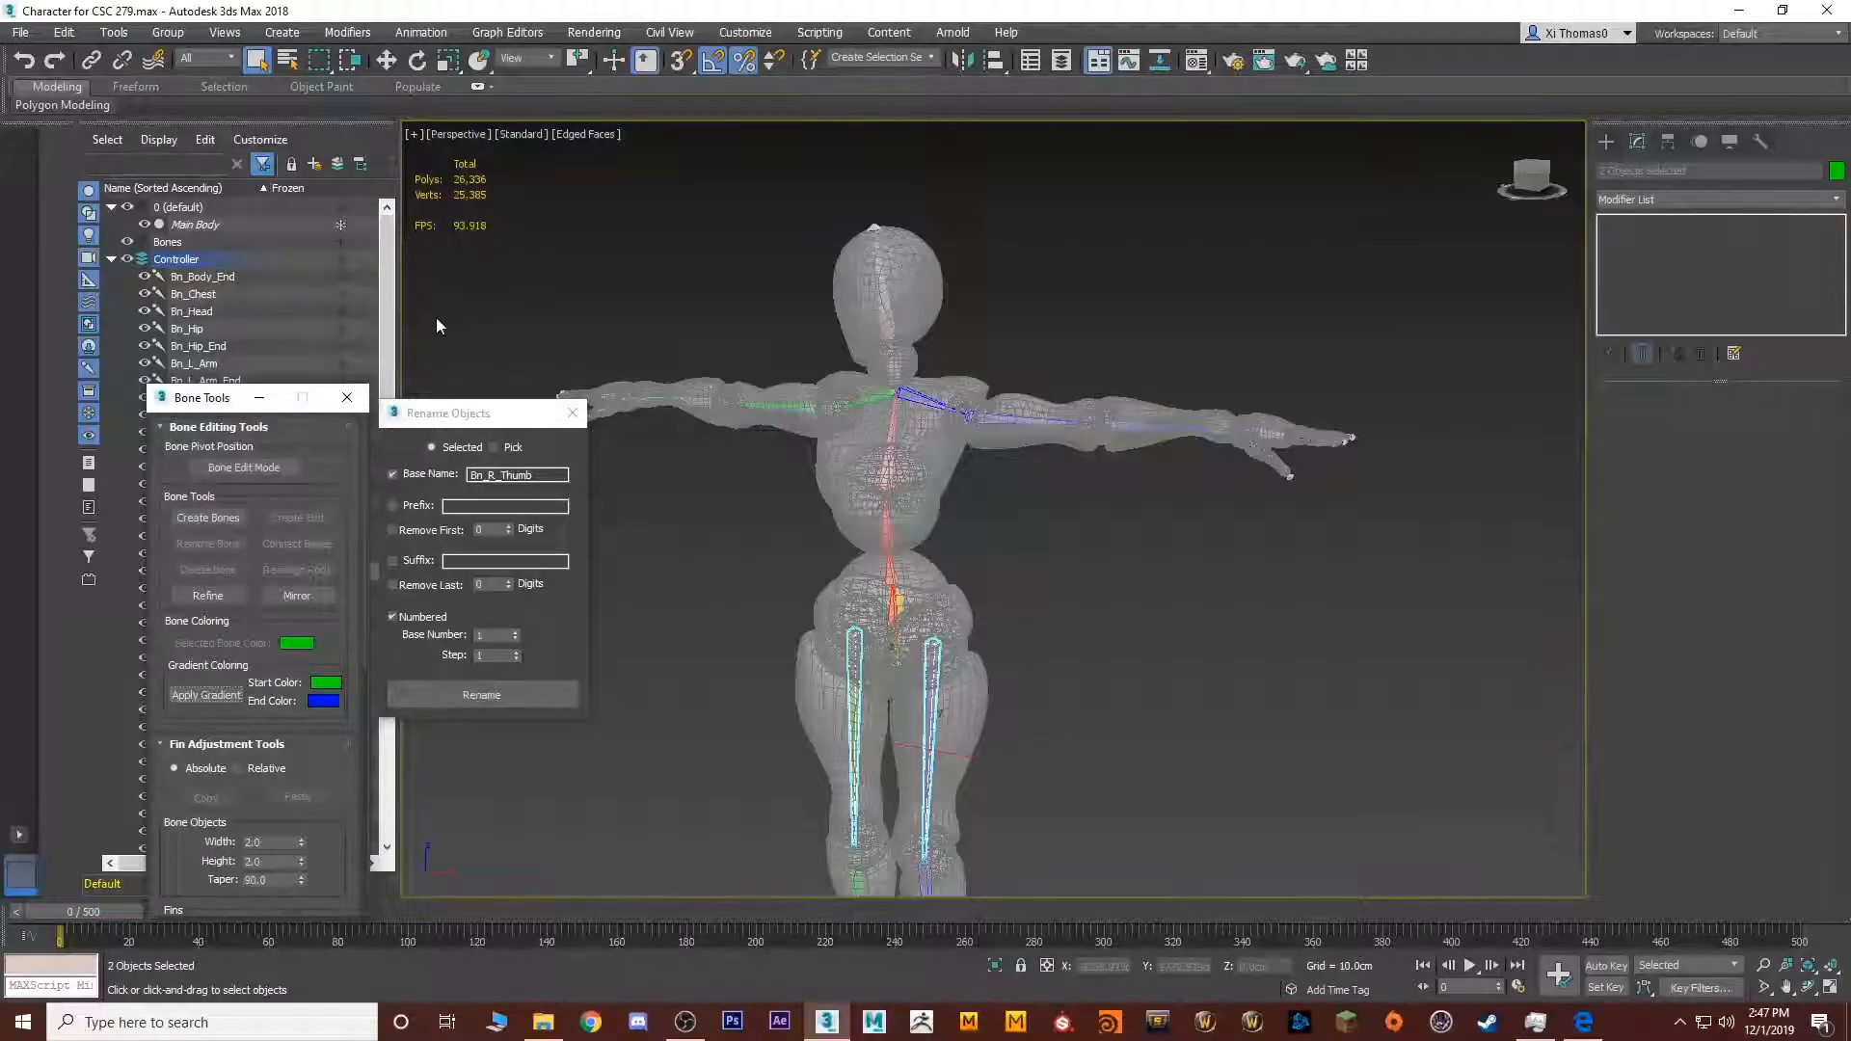